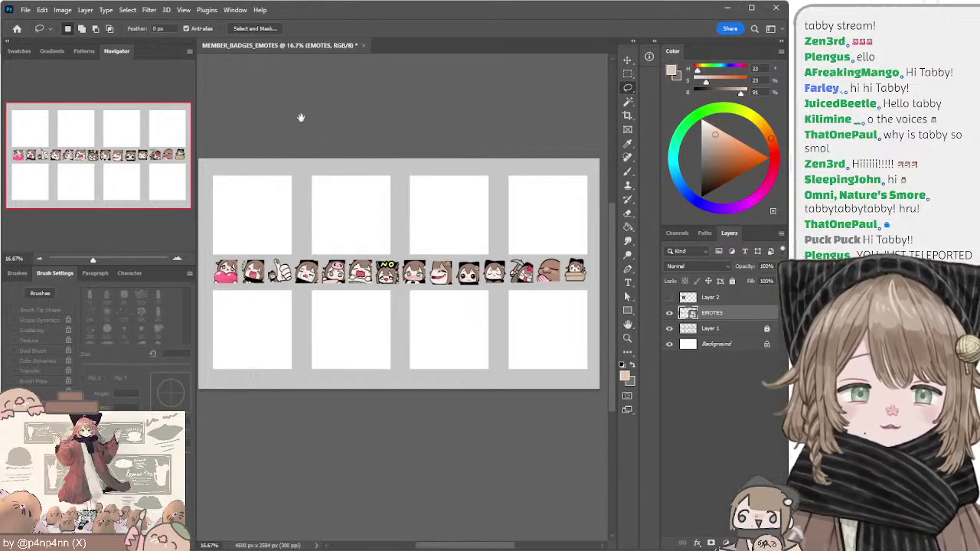
Step: Add a new layer above the EMOTES layer and set the foreground colour to dark grey with brightness 31%
mouse_move(302, 118)
left_mouse_down()
mouse_move(337, 118)
mouse_move(317, 121)
left_mouse_up()
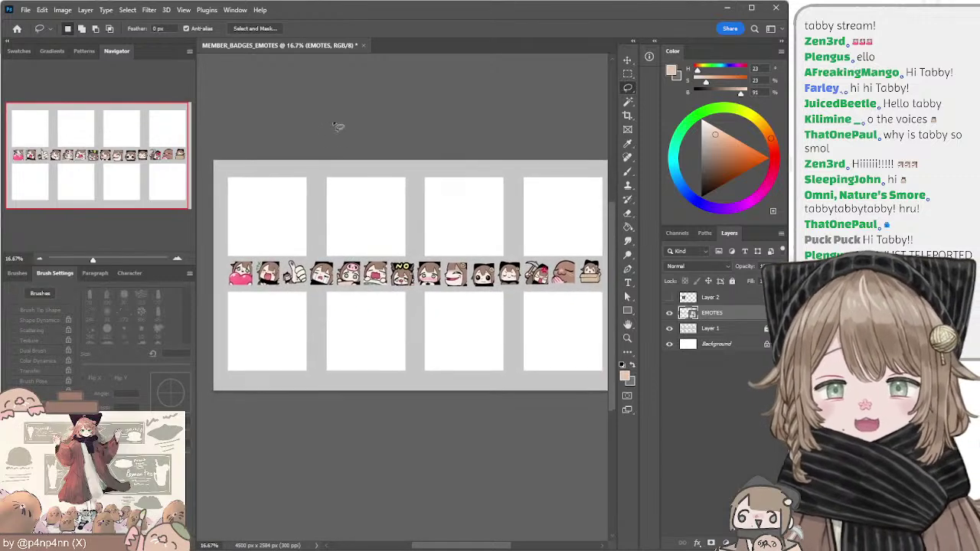
left_click(755, 543)
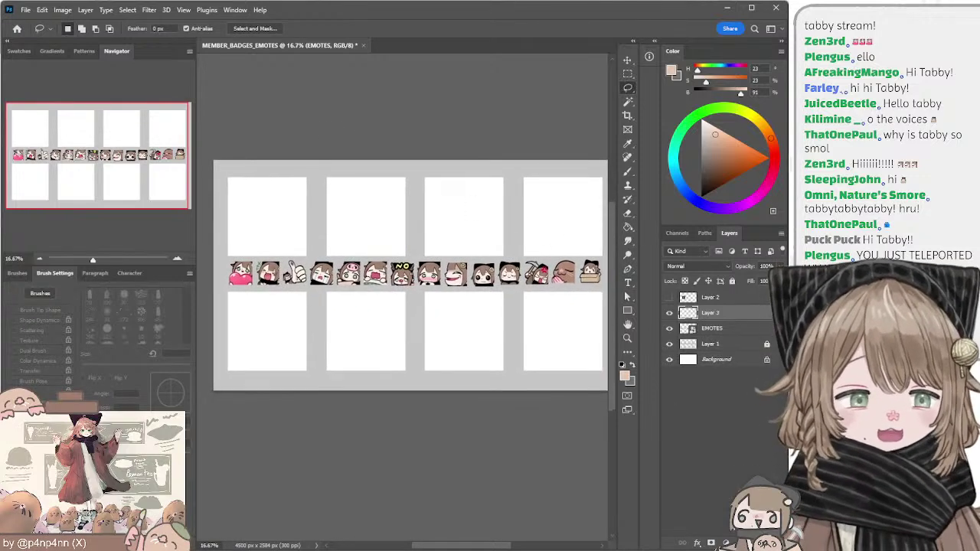
mouse_move(702, 163)
left_mouse_down()
mouse_move(694, 182)
mouse_move(692, 166)
mouse_move(700, 173)
left_mouse_up()
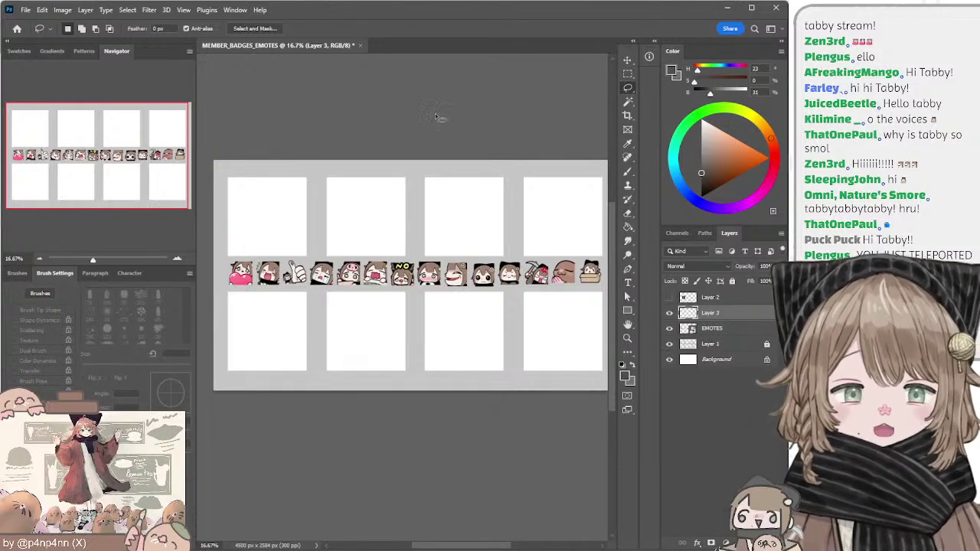
Step: Try freehand Brush strokes in the first white square of the upper row at 35 px and 30 px
key("b")
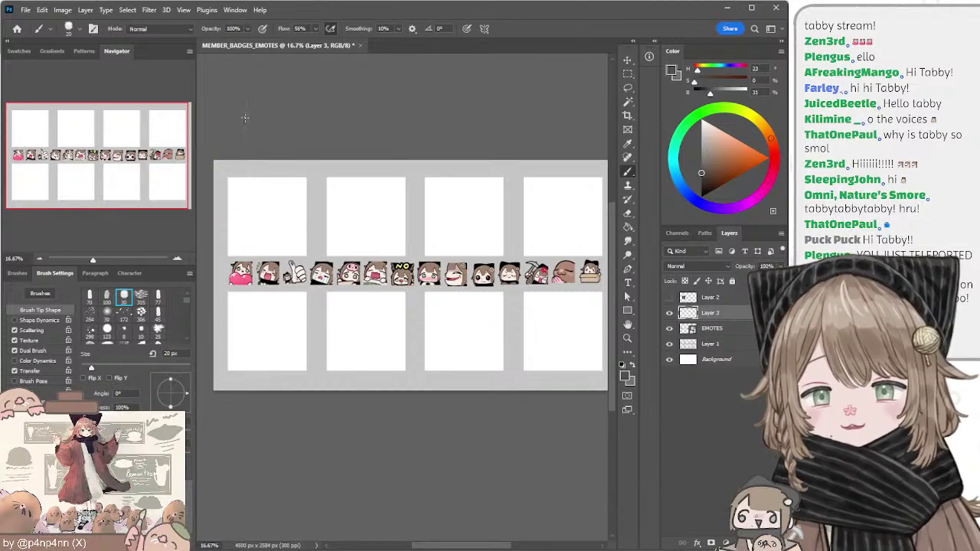
key("bracketright")
key("bracketright")
key("bracketright")
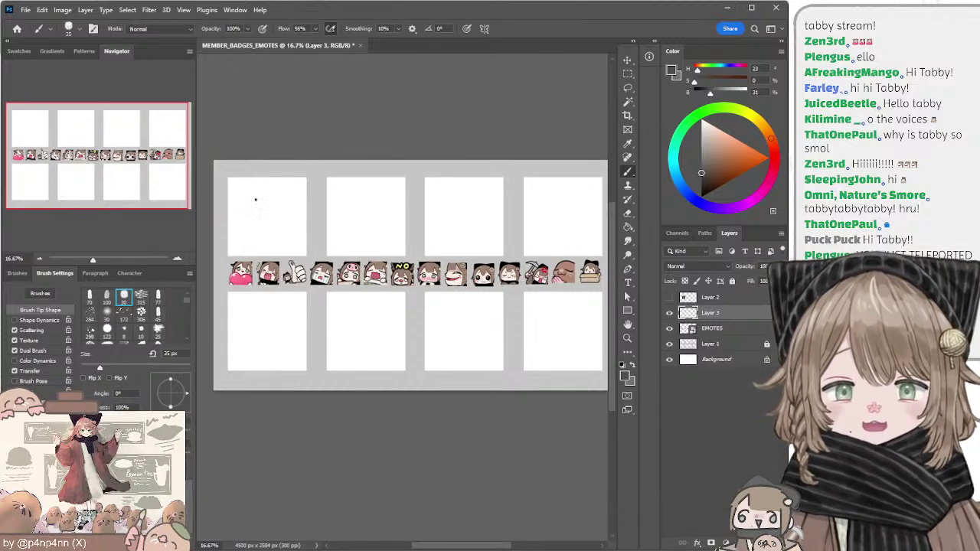
left_click_drag(241, 222, 284, 222)
key("ctrl+z")
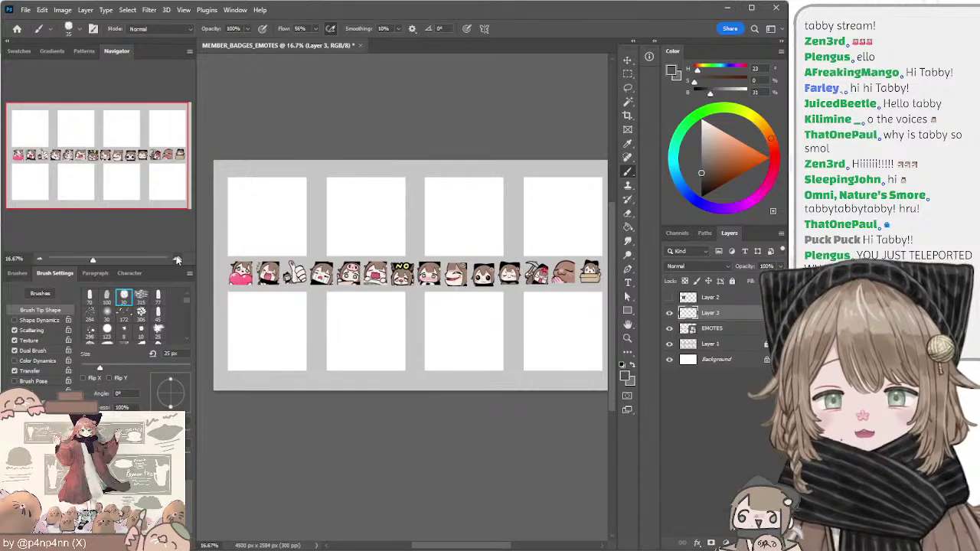
key("ctrl+equal")
mouse_move(324, 163)
left_mouse_down()
mouse_move(346, 179)
mouse_move(359, 169)
left_mouse_up()
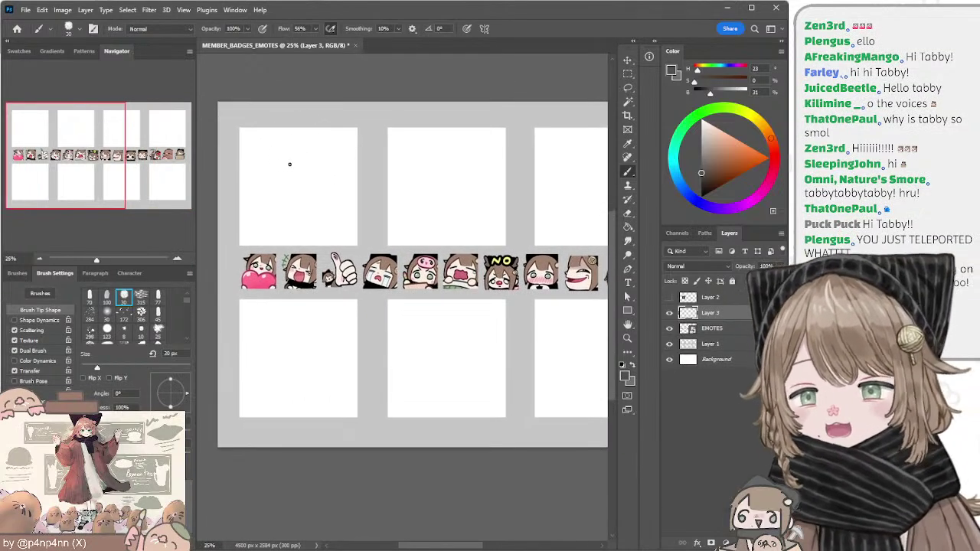
left_click_drag(264, 178, 323, 170)
key("ctrl+z")
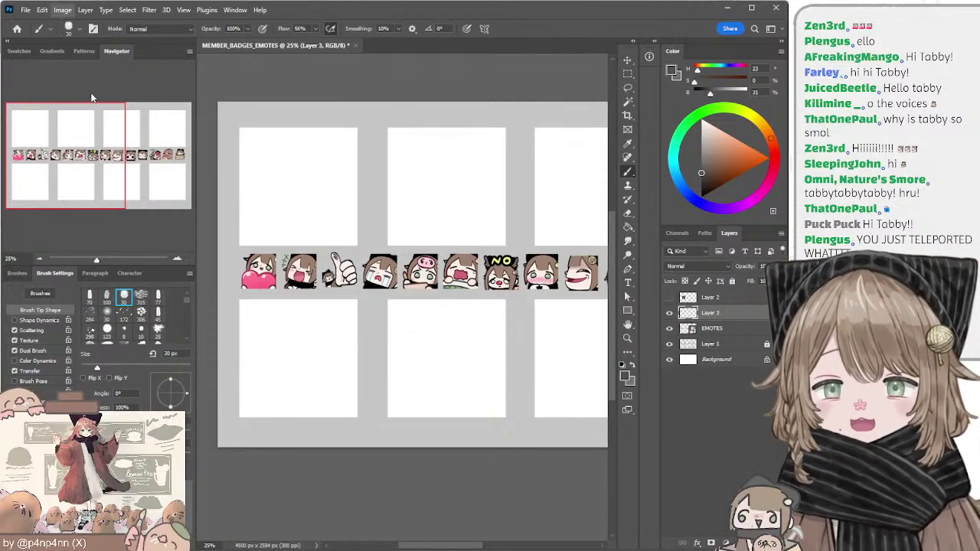
Step: Reduce the image size to 3150 x 1809 px
key("h")
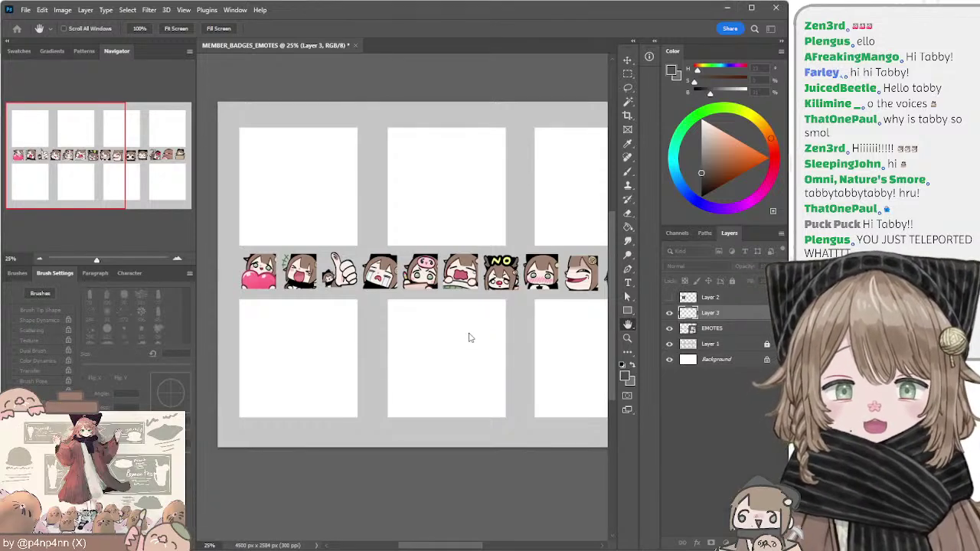
key("i")
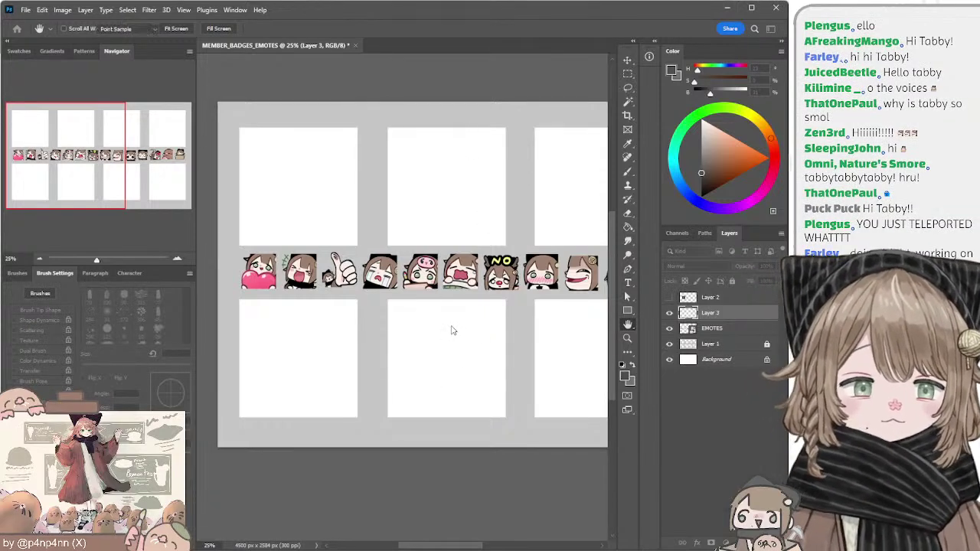
key("b")
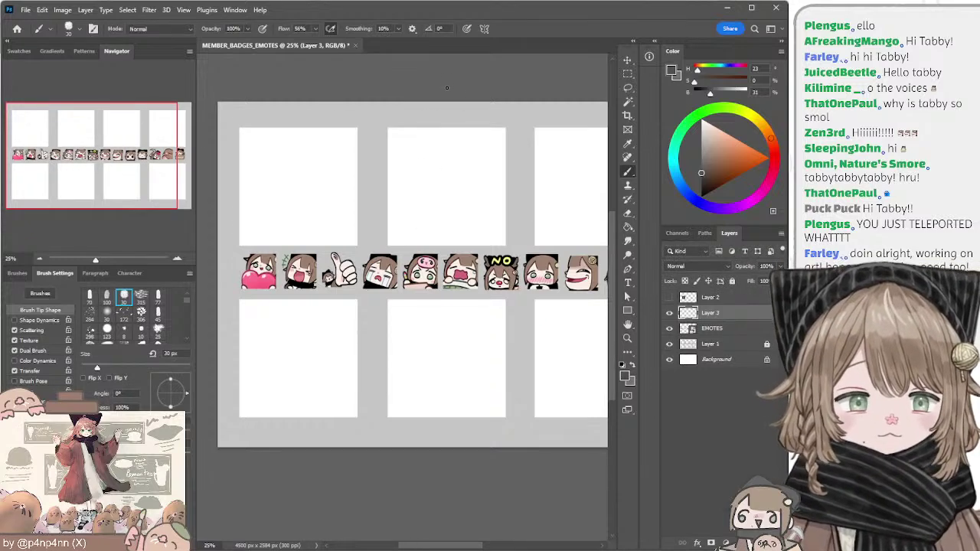
key("ctrl+minus")
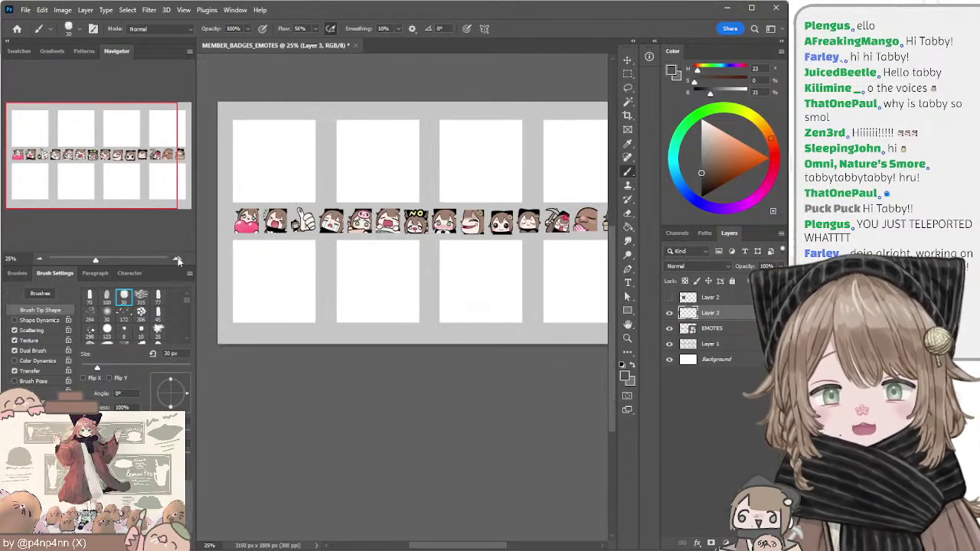
key("ctrl+plus")
left_click_drag(516, 236, 561, 279)
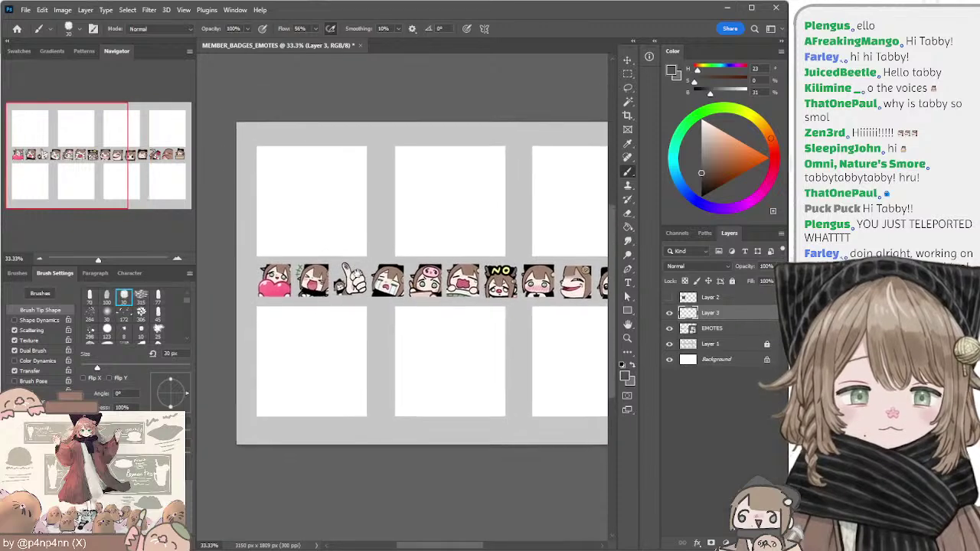
Step: Hide Layer 1 with the white template squares and add a new empty layer directly above it
left_click(688, 345)
key("Delete")
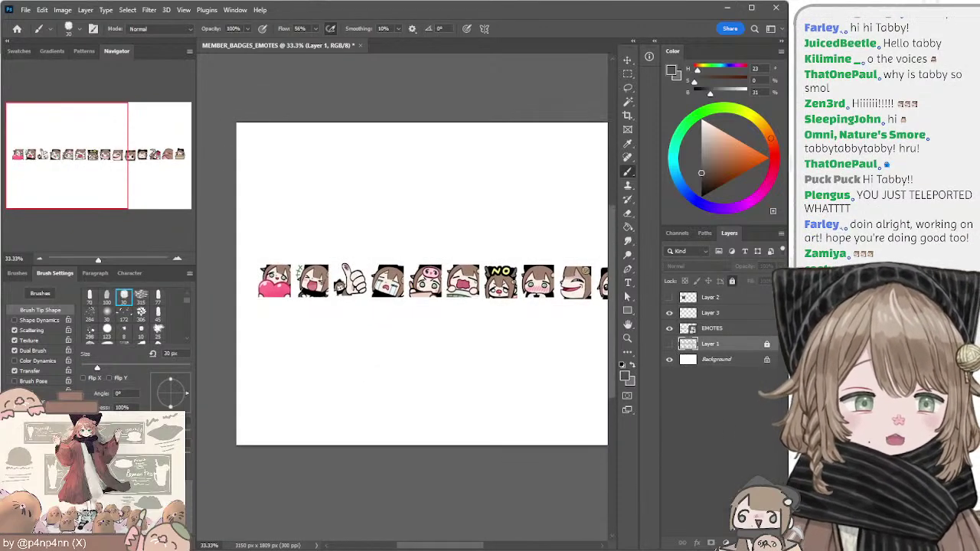
key("ctrl+shift+alt+n")
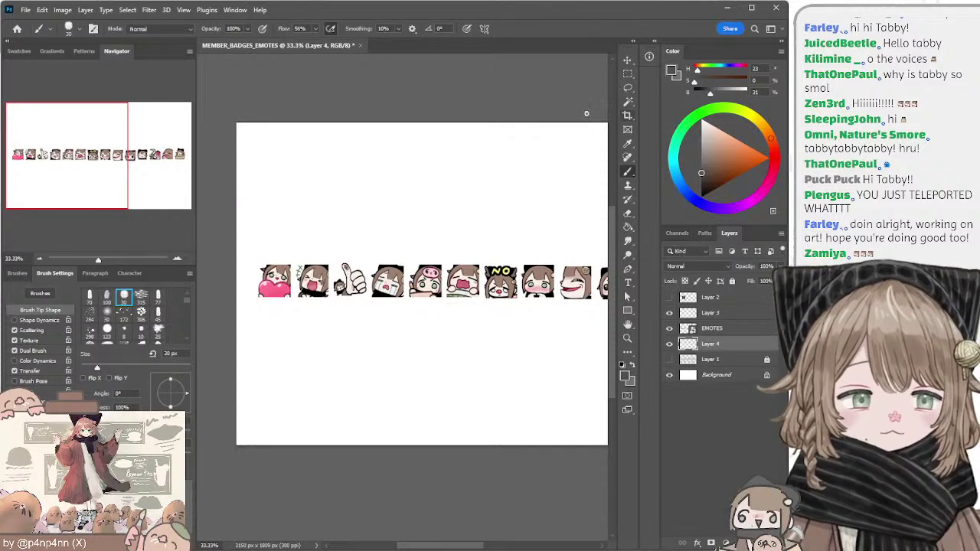
Step: Try a freehand stroke above the emote row with the brush at 15 px
key("bracketleft")
key("bracketleft")
key("bracketleft")
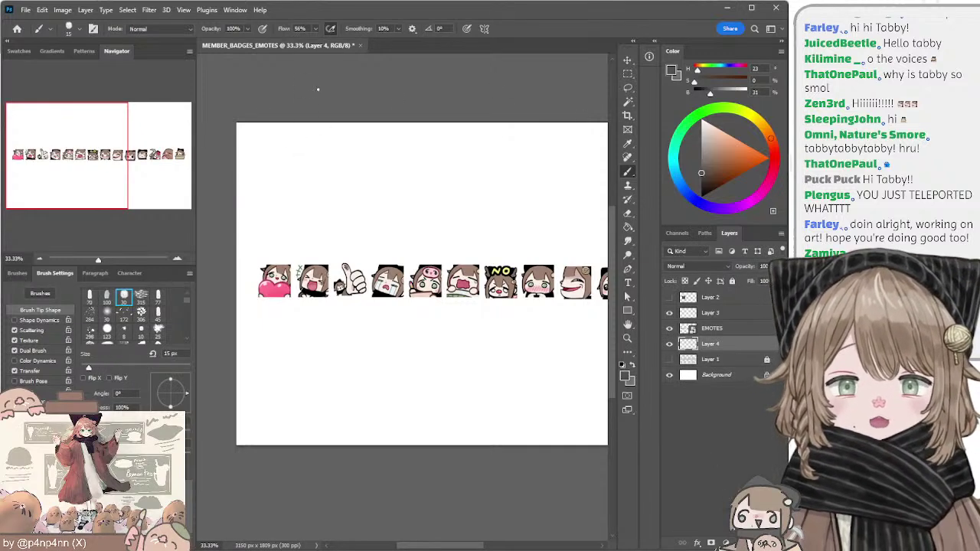
left_click_drag(302, 161, 361, 165)
key("ctrl+z")
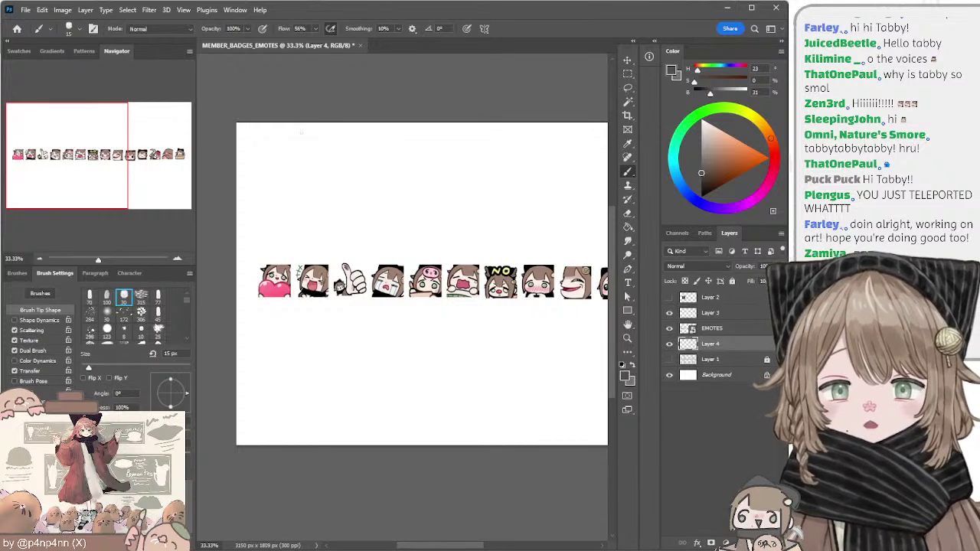
Step: Switch to the 10 px brush preset and test it with a stroke above the emote row
key("period")
key("period")
key("period")
key("period")
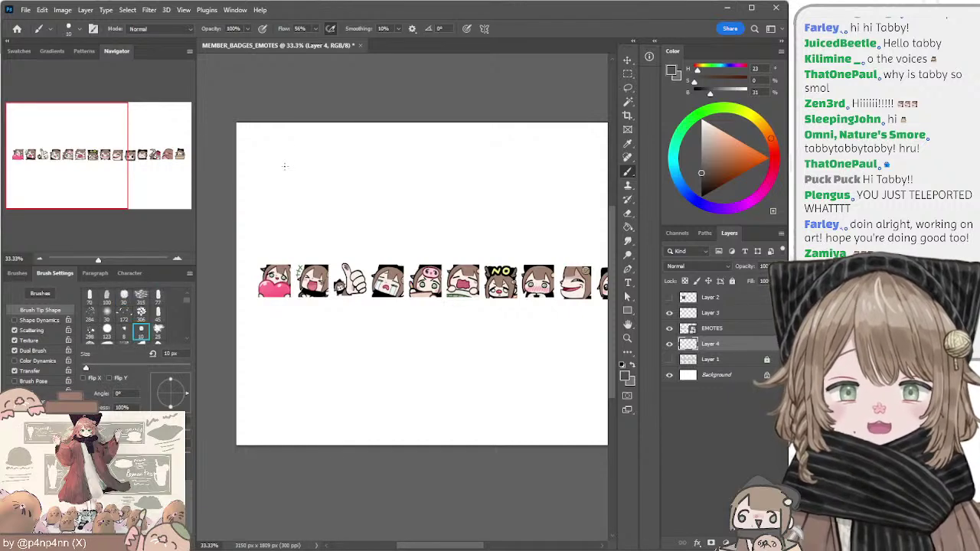
mouse_move(284, 166)
left_mouse_down()
mouse_move(349, 164)
mouse_move(351, 173)
left_mouse_up()
key("ctrl+z")
key("ctrl+z")
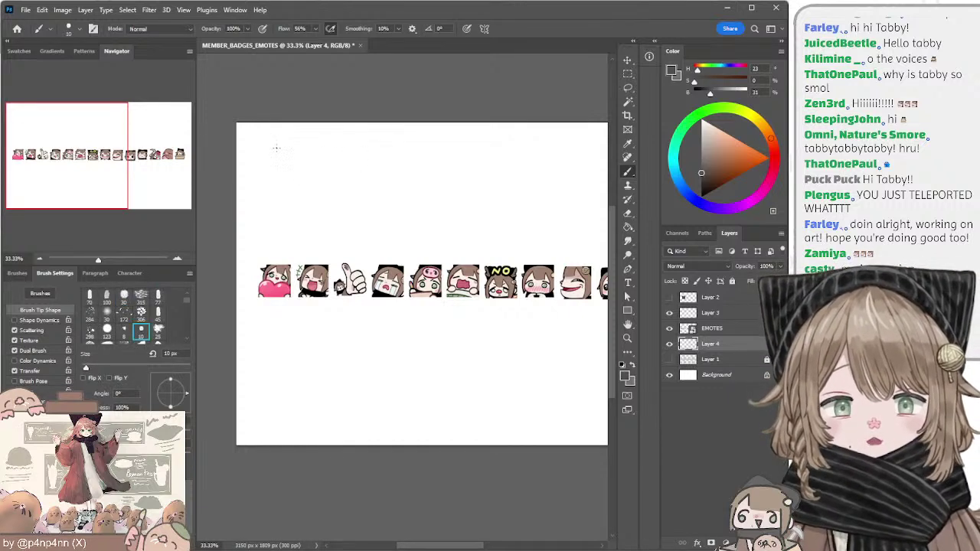
Step: Try several curved strokes in the blank area above the emote row, undoing each attempt
mouse_move(245, 219)
left_mouse_down()
mouse_move(276, 230)
mouse_move(246, 220)
left_mouse_up()
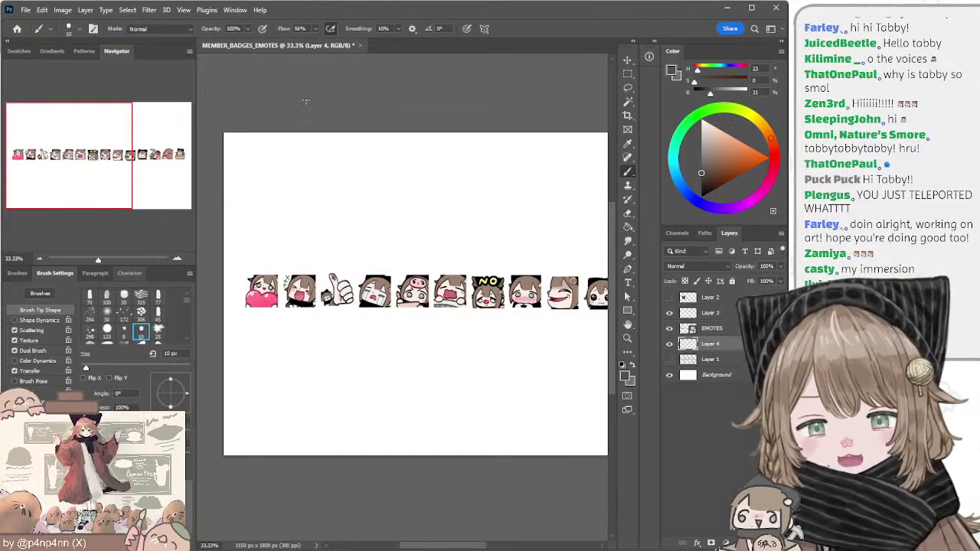
mouse_move(381, 167)
left_mouse_down()
mouse_move(350, 175)
mouse_move(371, 162)
mouse_move(383, 172)
mouse_move(299, 164)
mouse_move(391, 172)
left_mouse_up()
key("ctrl+z")
key("ctrl+z")
left_click_drag(336, 196, 396, 175)
key("ctrl+z")
left_click_drag(337, 201, 386, 185)
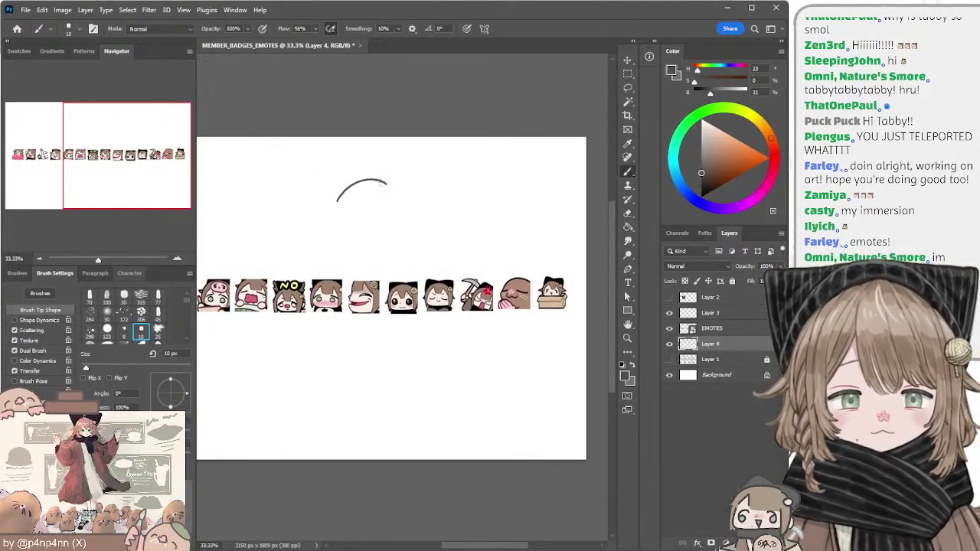
key("ctrl+z")
left_click_drag(332, 203, 385, 185)
key("ctrl+z")
left_click_drag(329, 202, 436, 163)
key("ctrl+z")
Step: Try sketching a round badge with a small pointed shape inside above the first emotes, and undo it
mouse_move(287, 155)
left_mouse_down()
mouse_move(406, 164)
mouse_move(349, 160)
left_mouse_up()
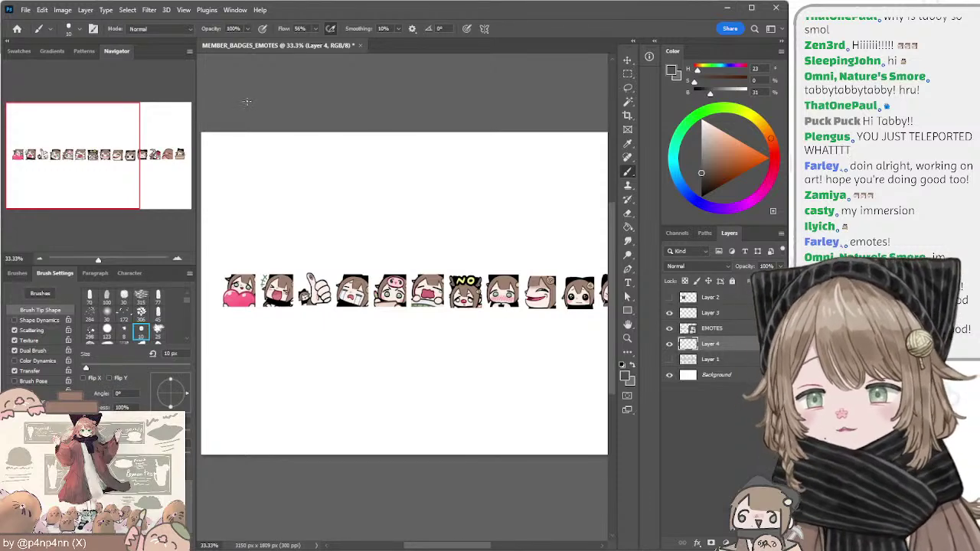
mouse_move(268, 170)
left_mouse_down()
mouse_move(305, 163)
mouse_move(267, 162)
left_mouse_up()
key("ctrl+z")
mouse_move(267, 168)
left_mouse_down()
mouse_move(304, 188)
mouse_move(268, 163)
mouse_move(295, 183)
mouse_move(271, 185)
mouse_move(280, 178)
left_mouse_up()
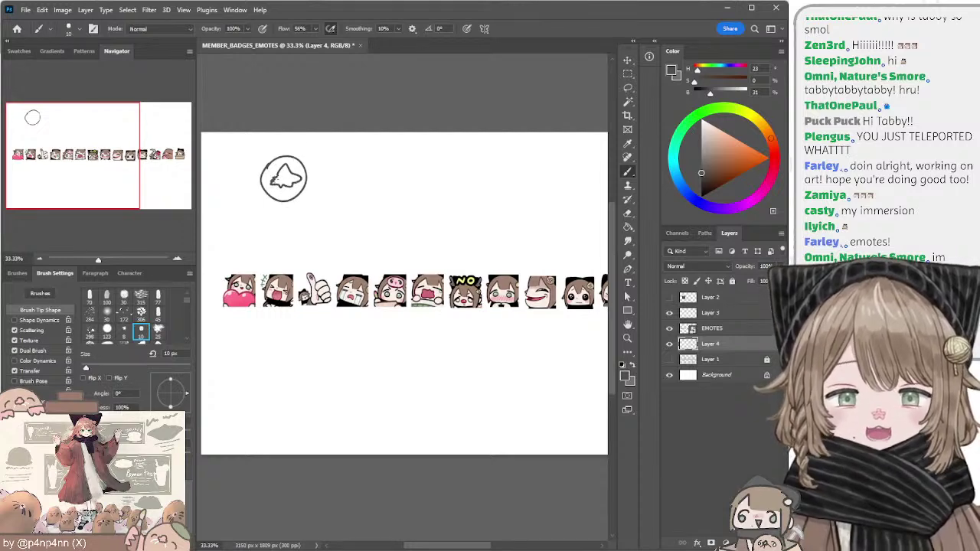
key("ctrl+z")
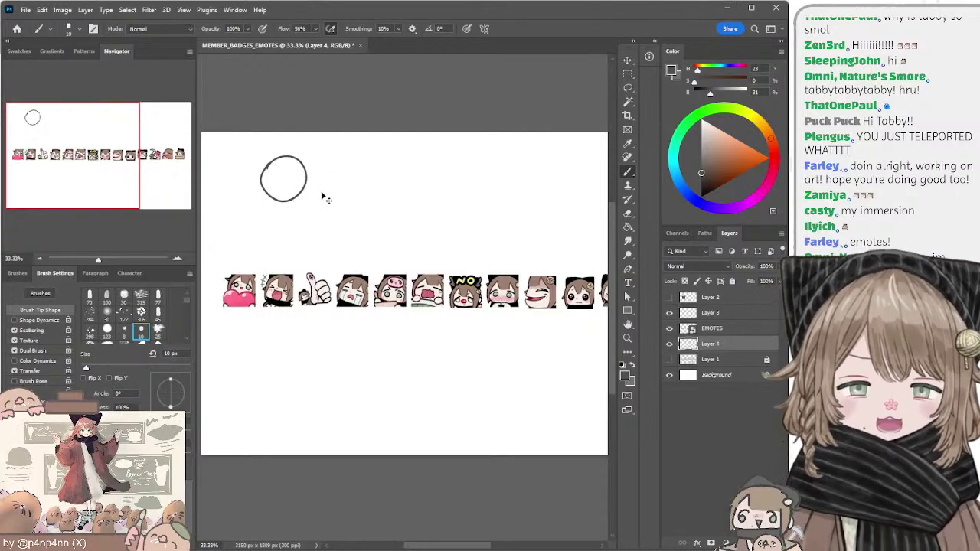
key("ctrl+z")
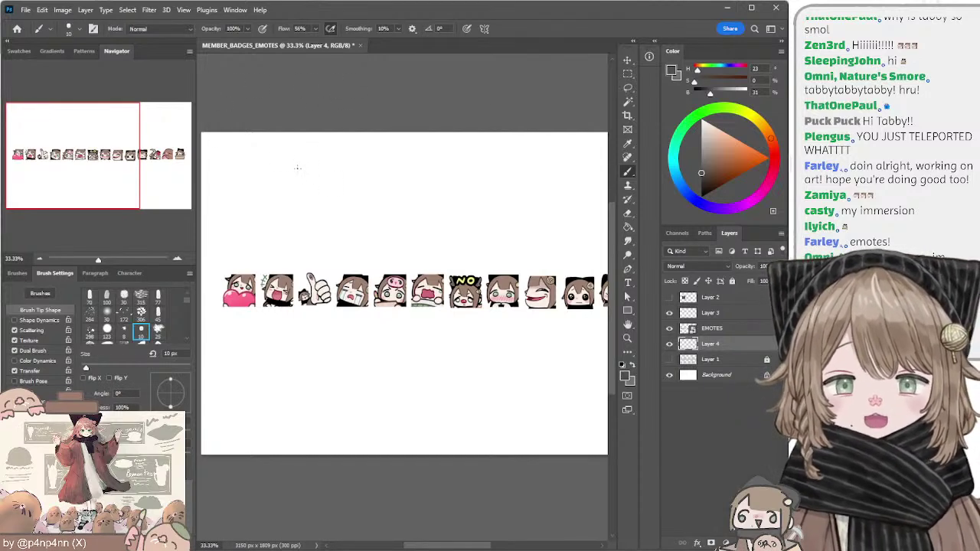
Step: Draw a freehand circle outline above the first emotes, redoing the stroke until the shape is satisfactory
mouse_move(280, 170)
left_mouse_down()
mouse_move(305, 205)
mouse_move(324, 178)
mouse_move(274, 170)
mouse_move(280, 201)
mouse_move(278, 159)
mouse_move(282, 204)
mouse_move(273, 165)
mouse_move(308, 191)
mouse_move(261, 168)
mouse_move(274, 162)
mouse_move(257, 200)
mouse_move(270, 165)
mouse_move(313, 183)
mouse_move(269, 164)
left_mouse_up()
key("ctrl+z")
key("ctrl+z")
key("ctrl+z")
key("ctrl+z")
key("ctrl+z")
key("ctrl+z")
key("ctrl+z")
key("ctrl+z")
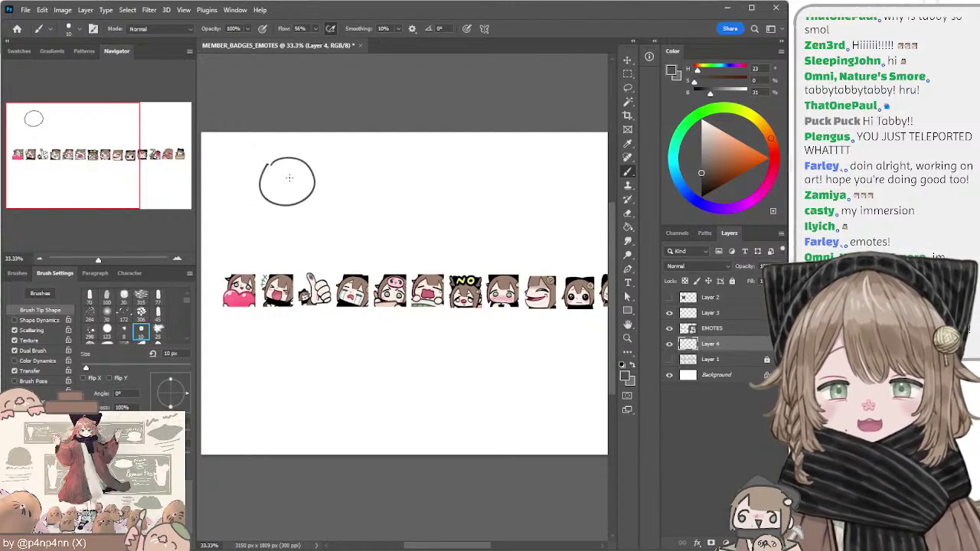
Step: Erase the overlapping line ends of the circle outline with a 20 px eraser
key("e")
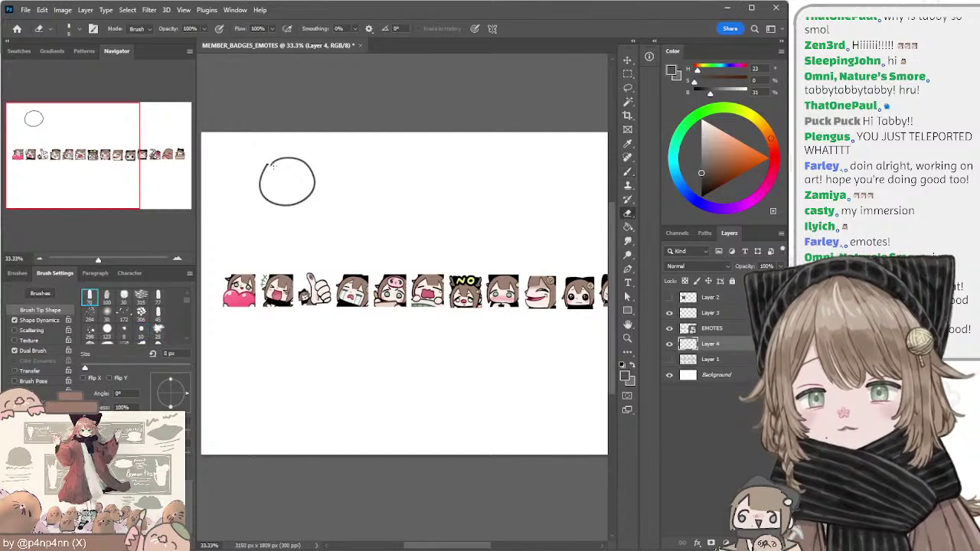
key("bracketright")
key("bracketright")
key("bracketright")
key("bracketright")
key("bracketright")
key("bracketright")
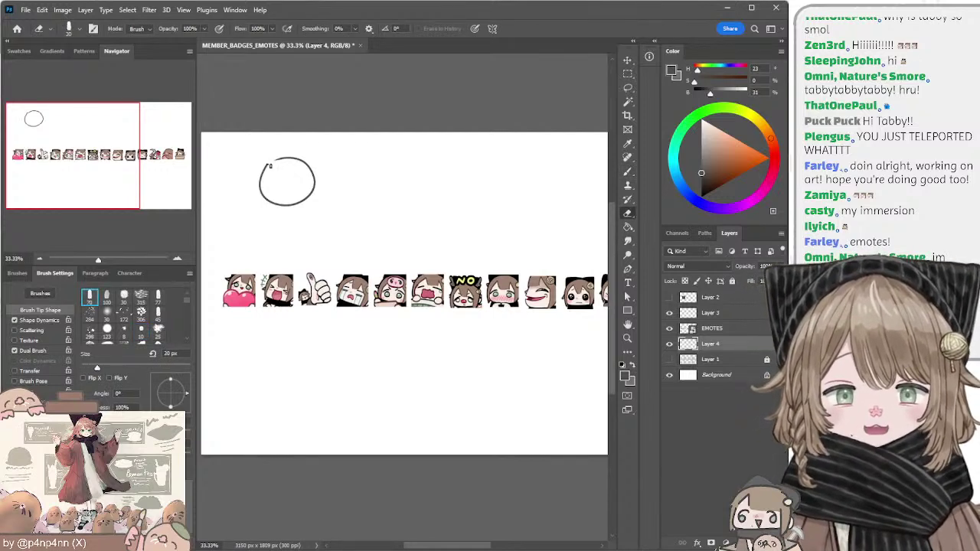
Step: Set the brush to 8 px and try a small curved line inside the circle
key("b")
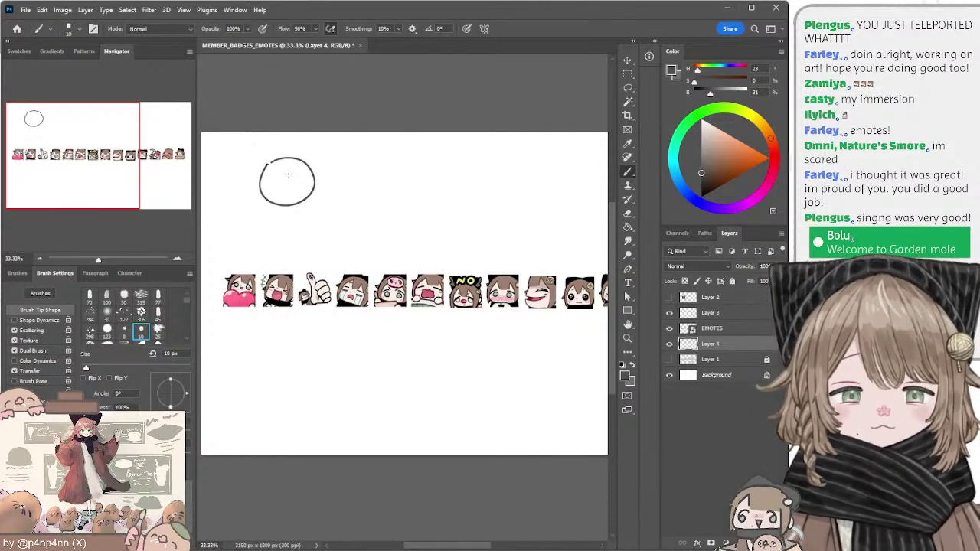
left_click_drag(283, 162, 306, 164)
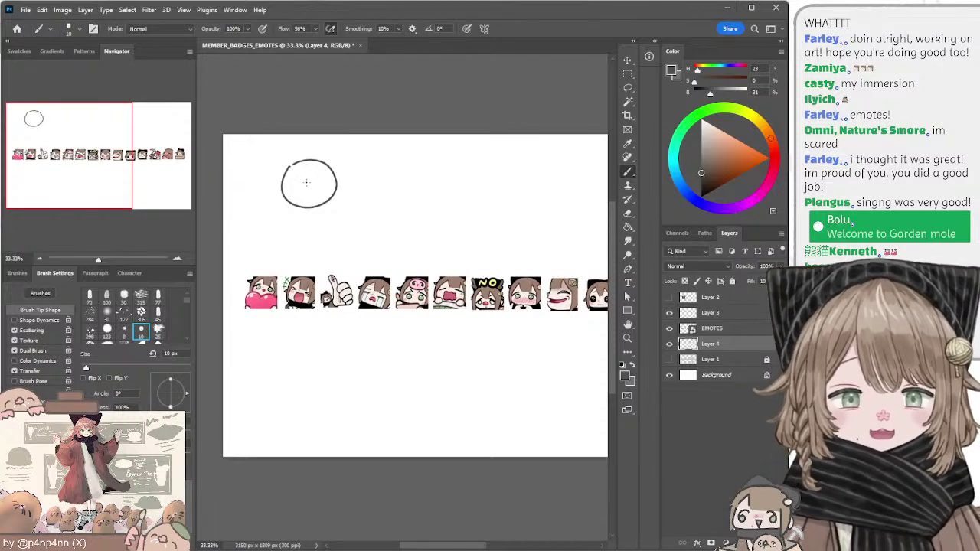
key("bracketleft")
key("bracketleft")
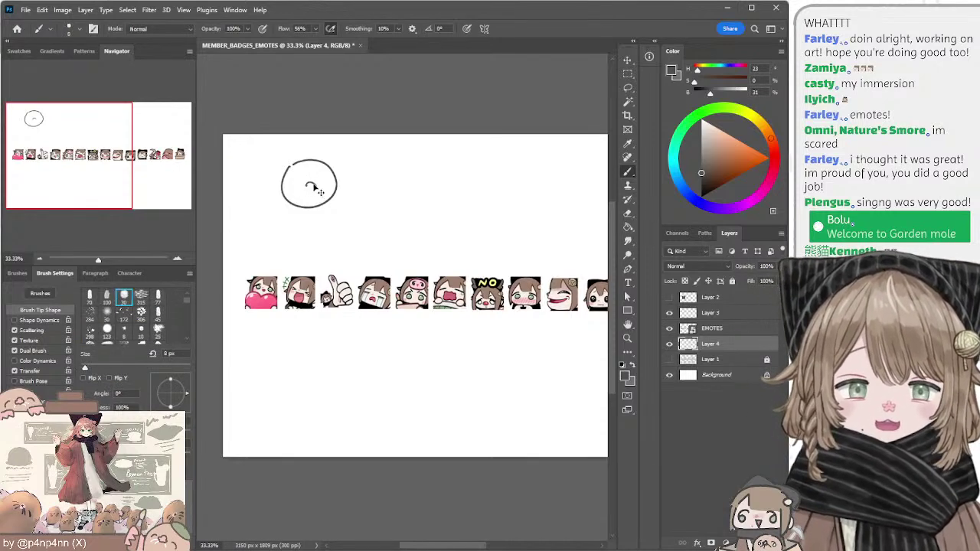
Step: Lasso the circle, move it down closer to the emote row, and deselect it
key("l")
left_click_drag(299, 142, 304, 144)
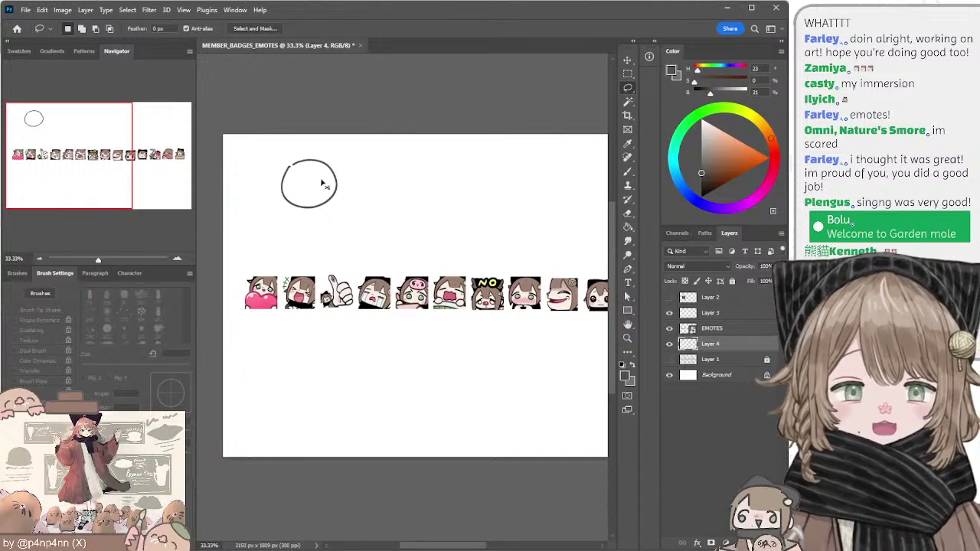
mouse_move(323, 184)
left_mouse_down()
mouse_move(317, 215)
mouse_move(324, 209)
left_mouse_up()
key("ctrl+d")
Step: Handwrite "1 stage" above the circle and sketch a small cloud-like shape at its centre with a 7 px brush
key("b")
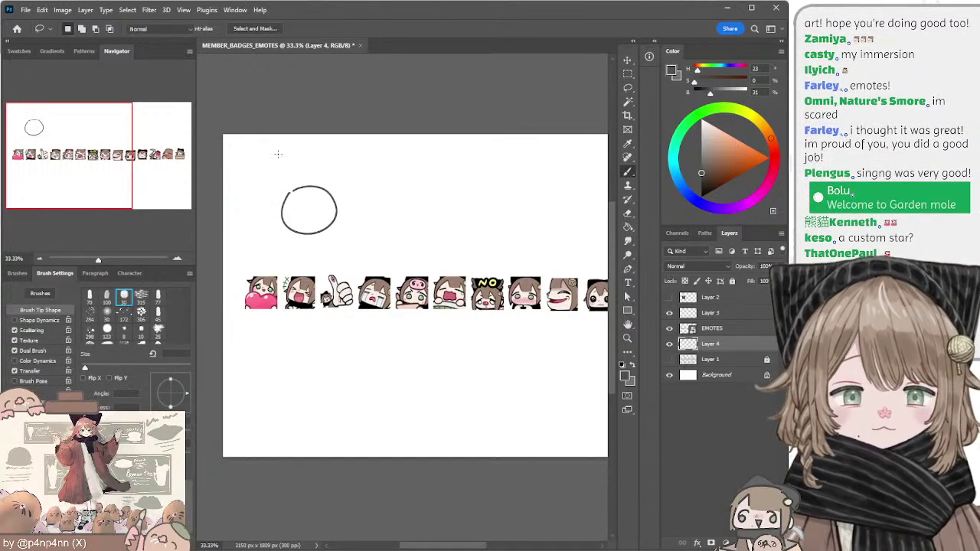
mouse_move(275, 150)
left_mouse_down()
mouse_move(272, 164)
mouse_move(311, 155)
left_mouse_up()
mouse_move(319, 156)
left_mouse_down()
mouse_move(323, 167)
mouse_move(337, 160)
left_mouse_up()
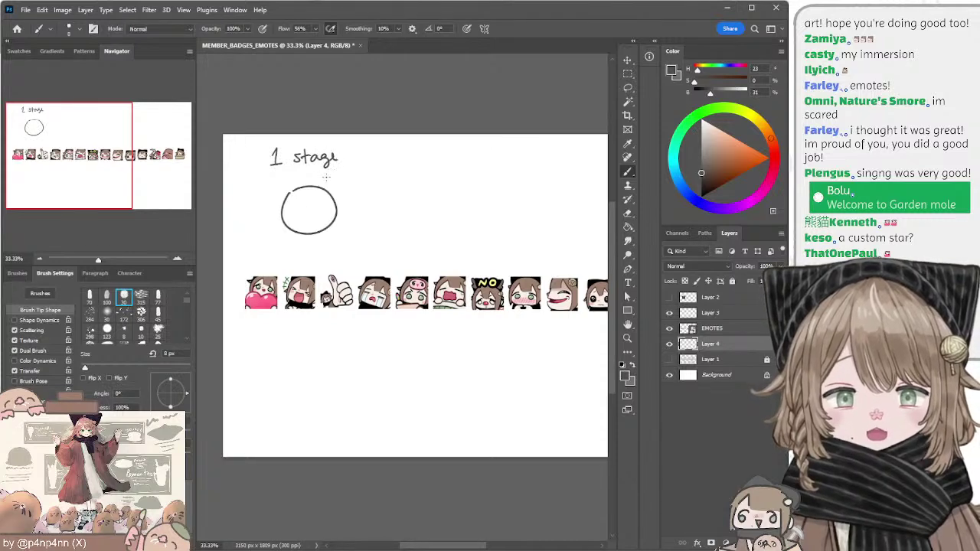
key("ctrl+z")
key("[")
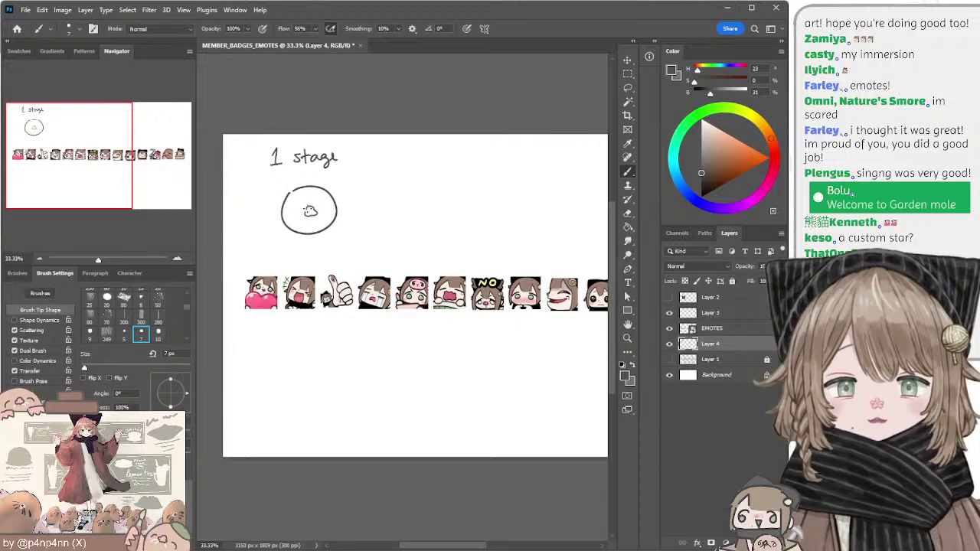
Step: Reposition the cloud-shaped nose inside the first-stage circle and sketch a curved closed eye on each side of it
mouse_move(297, 209)
left_mouse_down()
mouse_move(288, 216)
mouse_move(325, 219)
mouse_move(310, 212)
left_mouse_up()
key("ctrl+z")
key("l")
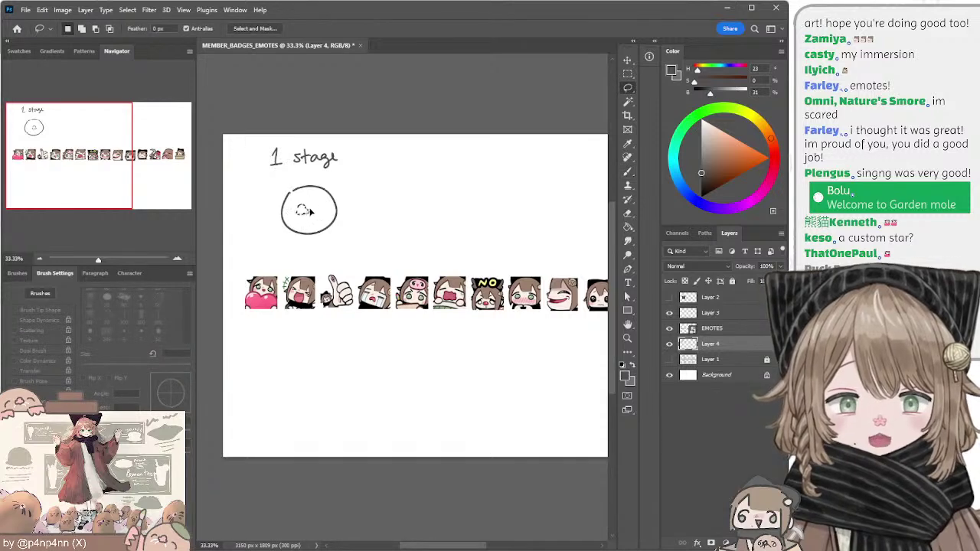
key("b")
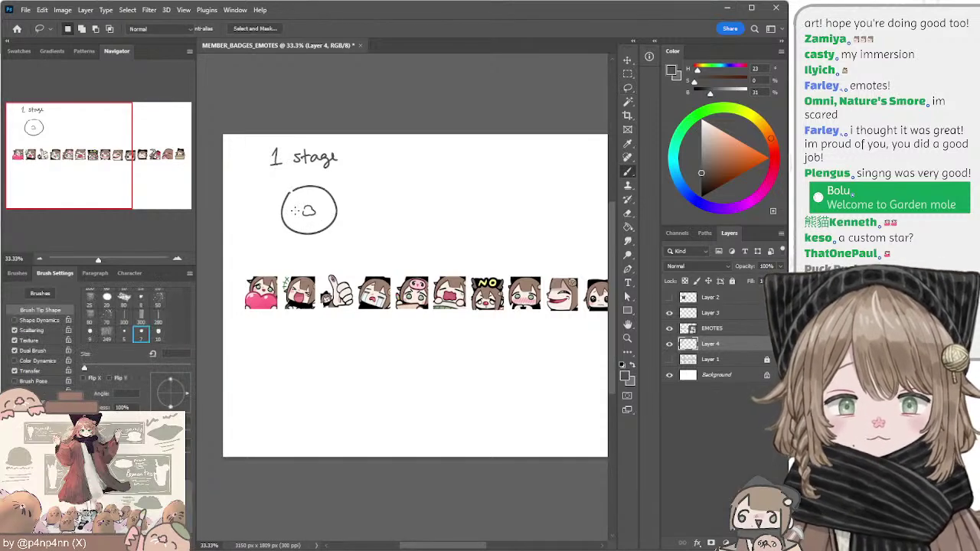
left_click_drag(290, 212, 311, 207)
key("z")
key("b")
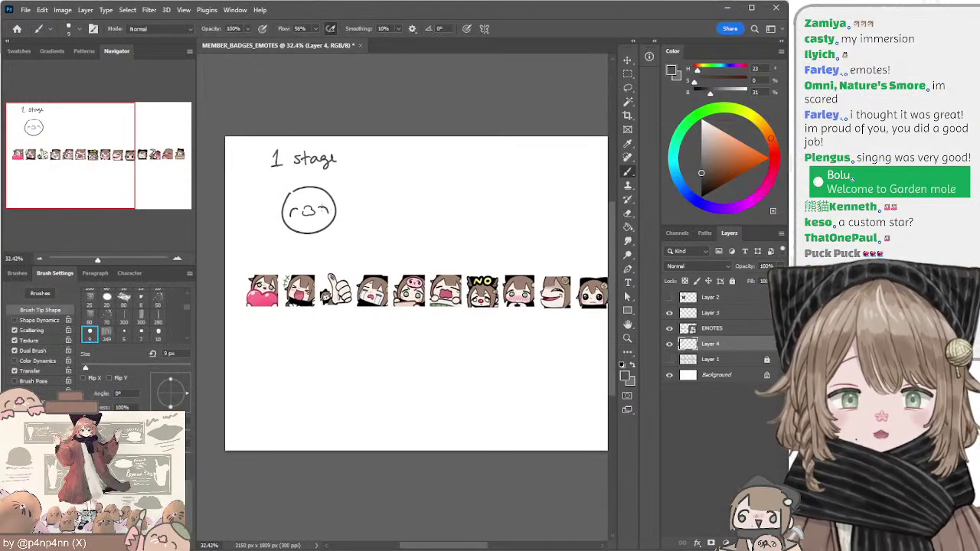
mouse_move(320, 207)
left_mouse_down()
mouse_move(328, 209)
mouse_move(297, 232)
mouse_move(334, 222)
mouse_move(327, 202)
left_mouse_up()
Step: Nudge the nose and add short slanted strokes beneath it with a 7 px brush
key("l")
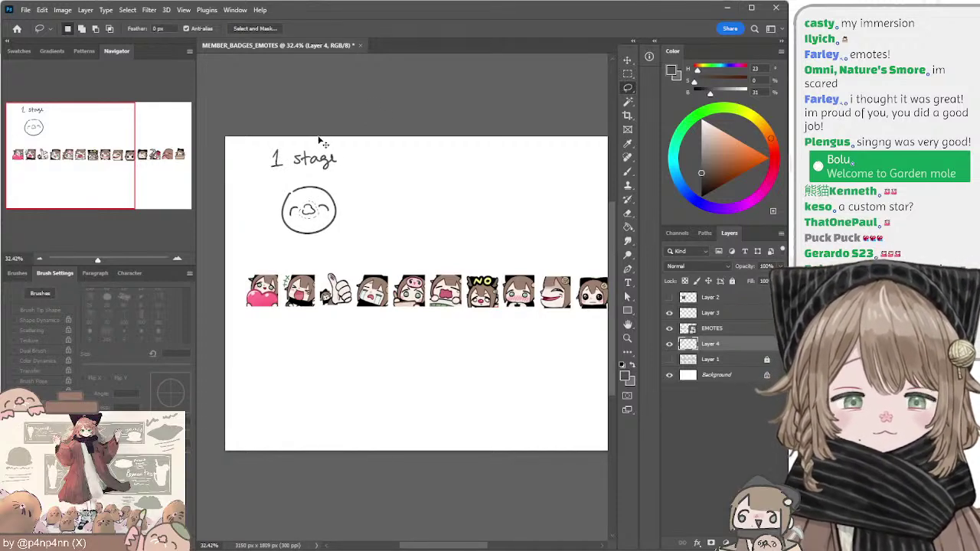
key("b")
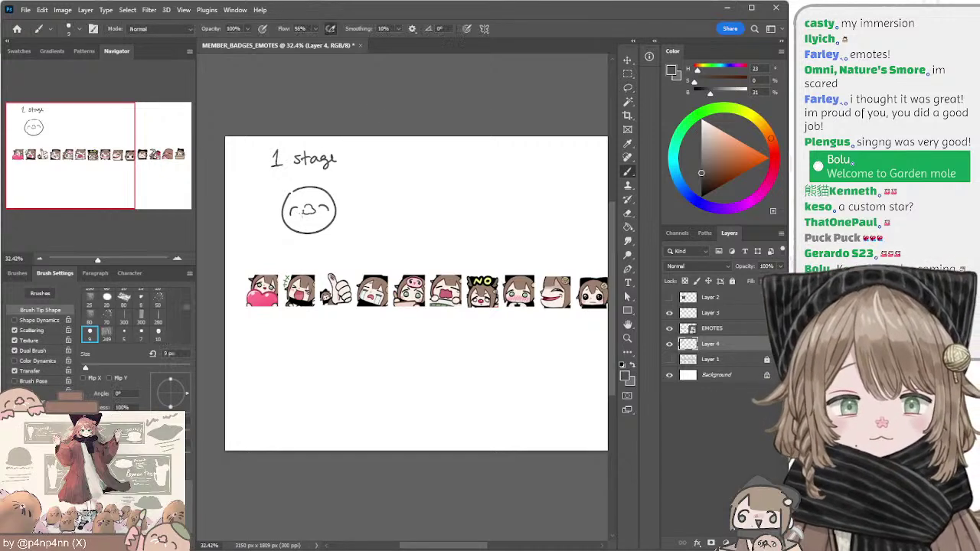
key("[")
left_click_drag(296, 213, 318, 218)
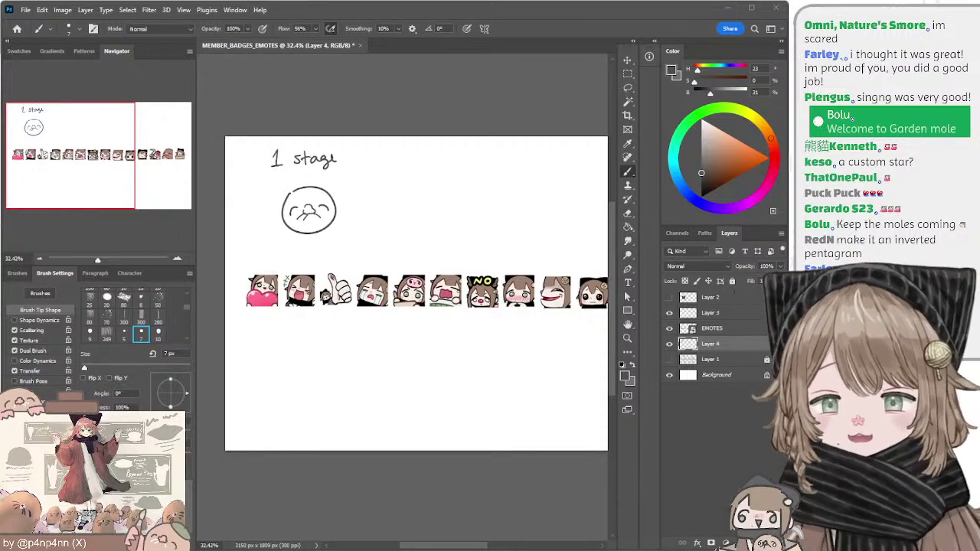
Step: Lasso the whole first-stage face, nudge it slightly, and deselect it
key("l")
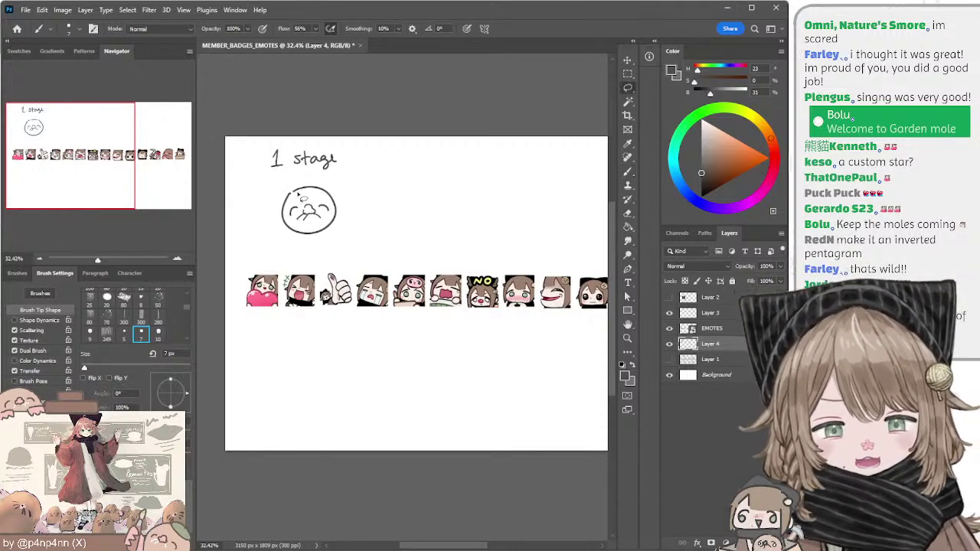
mouse_move(298, 198)
left_mouse_down()
mouse_move(290, 221)
mouse_move(317, 227)
mouse_move(337, 214)
mouse_move(332, 199)
mouse_move(306, 195)
left_mouse_up()
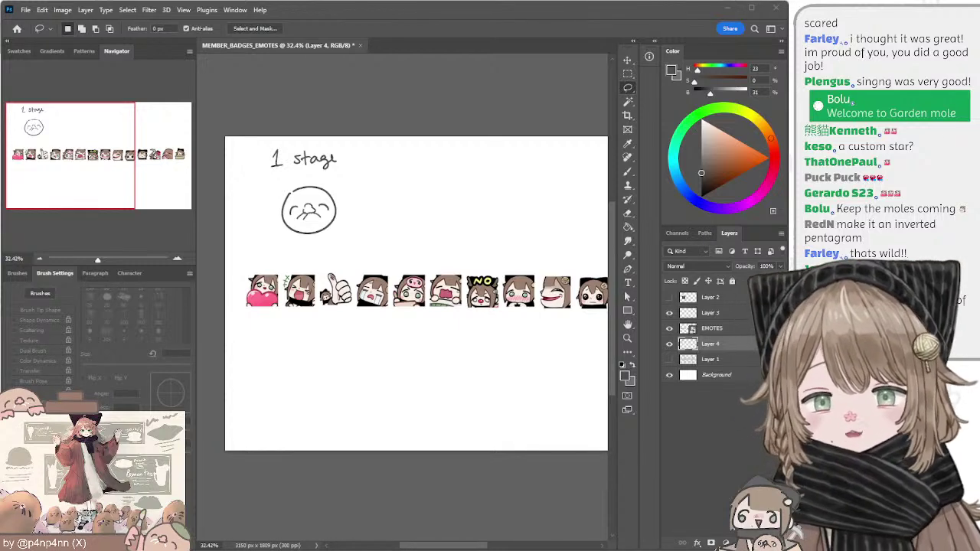
key("b")
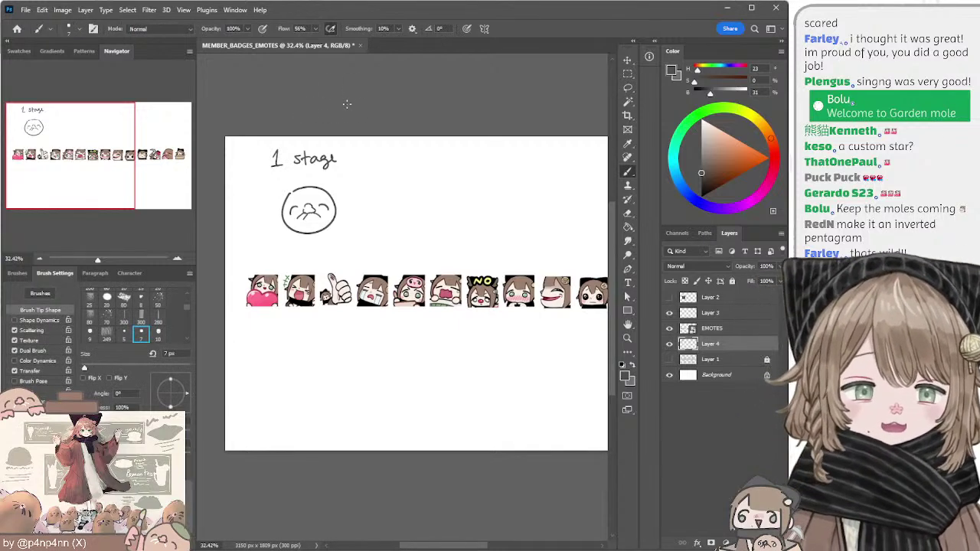
key("]")
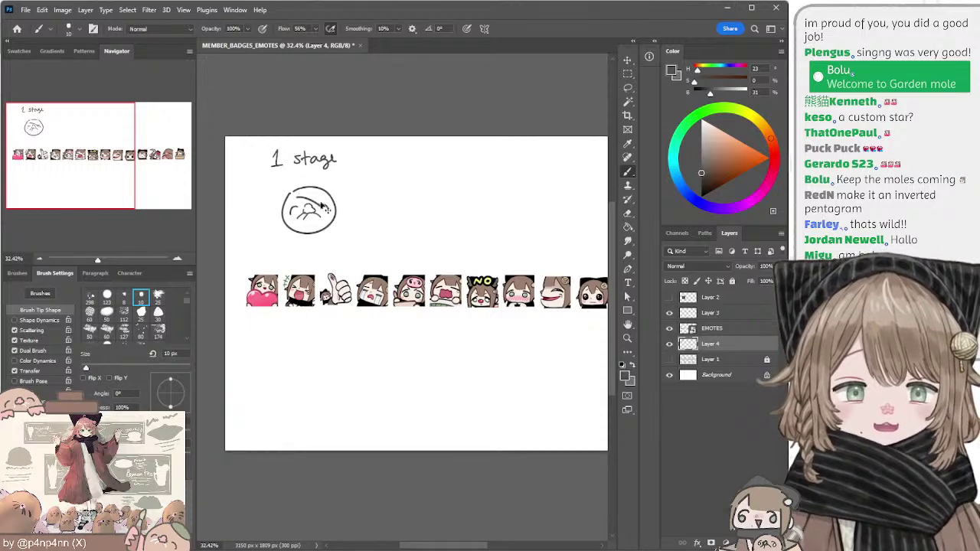
key("l")
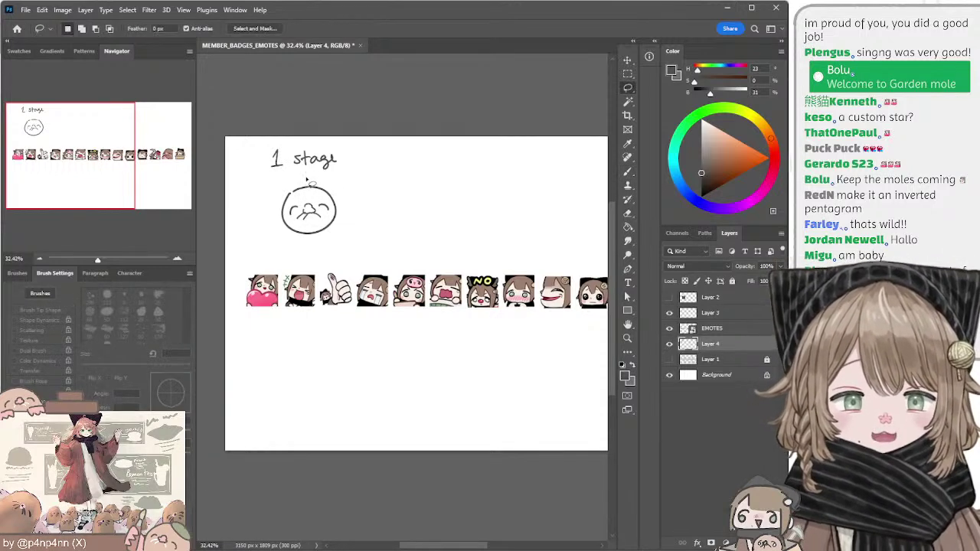
mouse_move(308, 179)
left_mouse_down()
mouse_move(273, 227)
mouse_move(346, 188)
mouse_move(332, 215)
left_mouse_up()
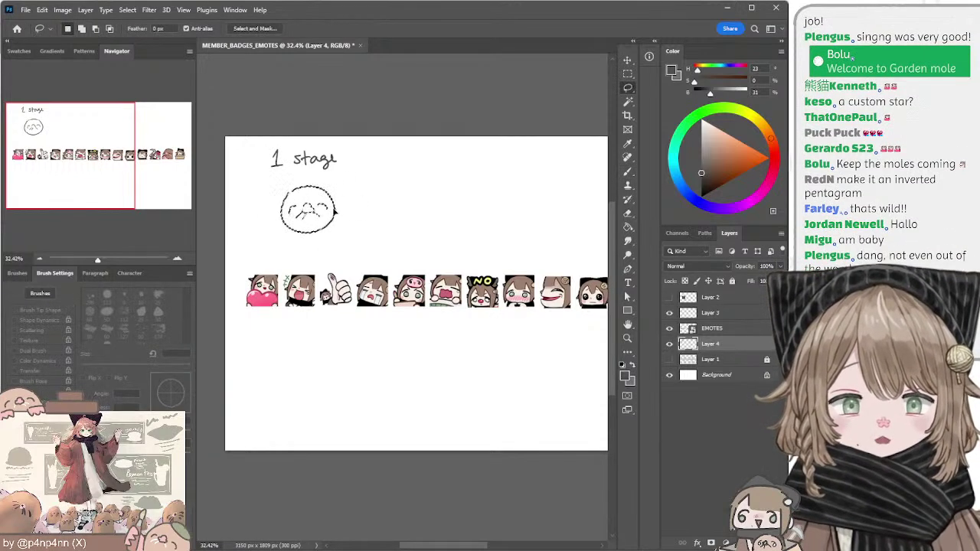
key("ctrl+d")
Step: Handwrite "2" to the right of the "1 stage" label with a 10 px brush
scroll(398, 183, "right", 3)
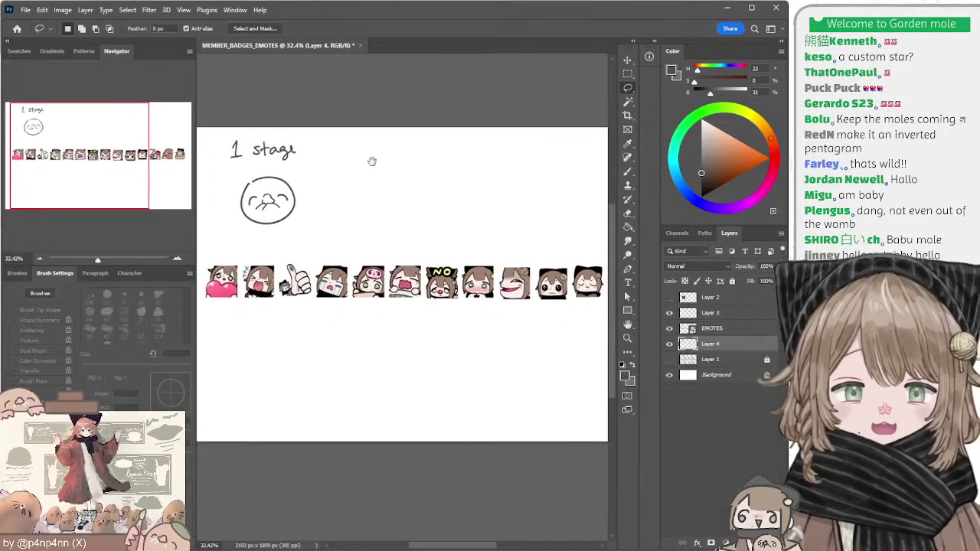
key("b")
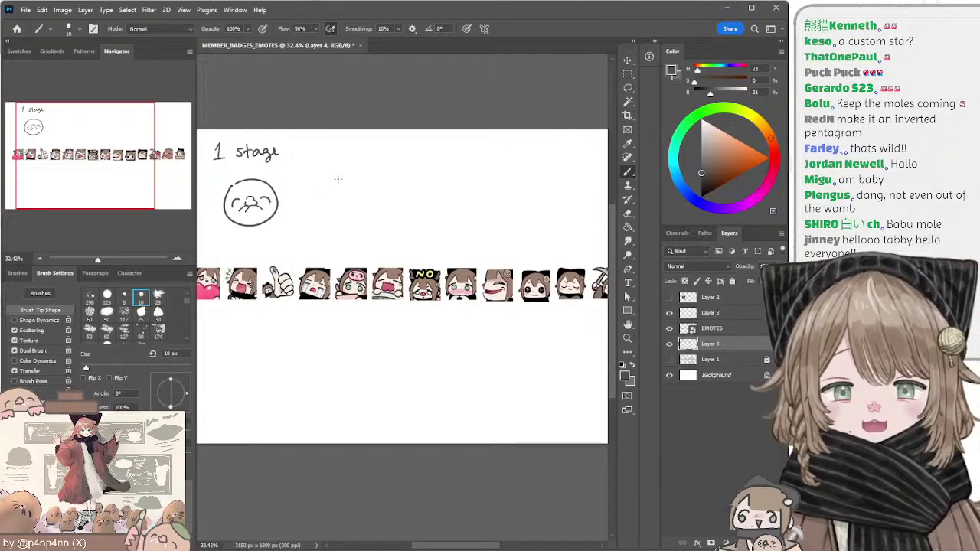
mouse_move(330, 168)
left_mouse_down()
mouse_move(364, 174)
mouse_move(357, 177)
mouse_move(374, 151)
left_mouse_up()
key("ctrl+z")
key("ctrl+z")
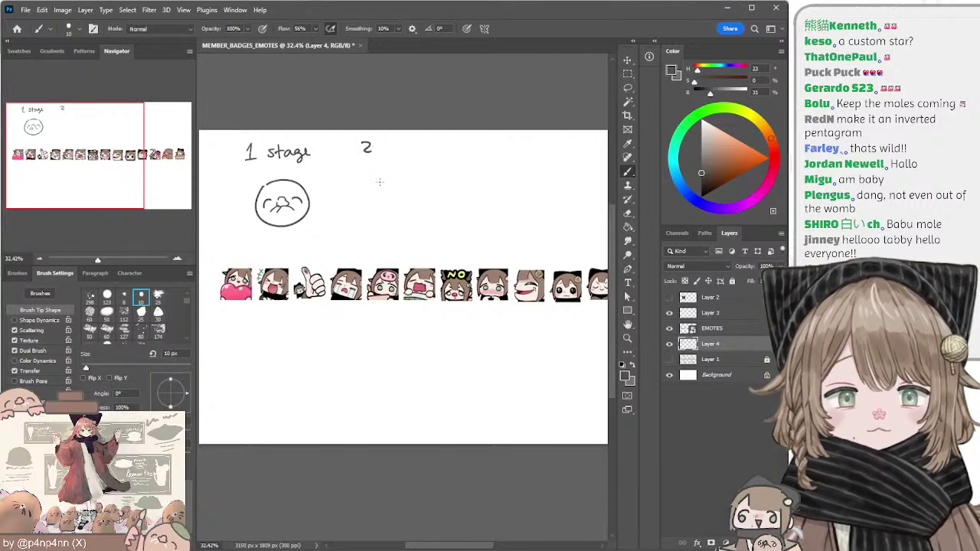
Step: Sketch an open-bottomed arch below the "2" as the second-stage head outline, redoing strokes until the curve looks right
mouse_move(369, 191)
left_mouse_down()
mouse_move(415, 192)
mouse_move(412, 203)
left_mouse_up()
key("ctrl+z")
key("ctrl+z")
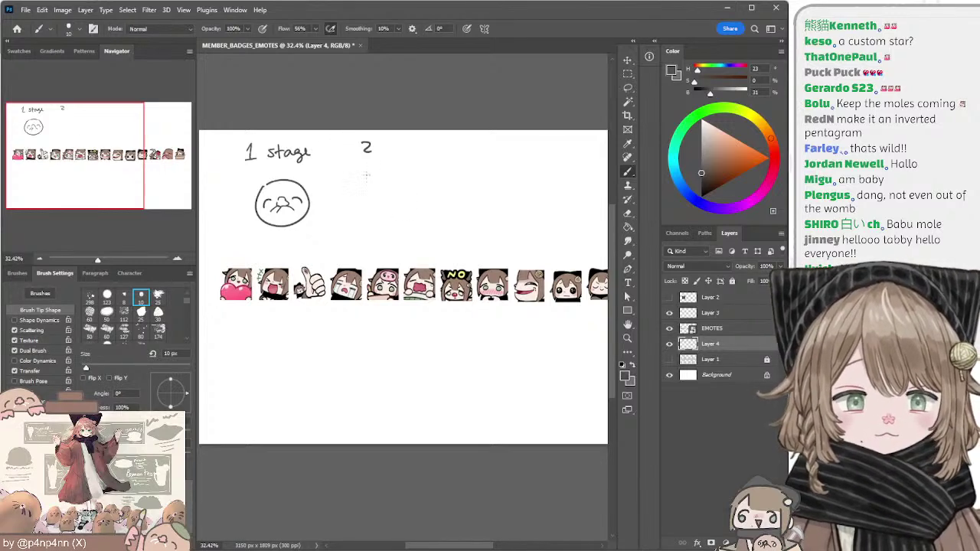
mouse_move(366, 175)
left_mouse_down()
mouse_move(399, 199)
mouse_move(403, 215)
mouse_move(359, 207)
mouse_move(364, 219)
left_mouse_up()
key("ctrl+z")
key("ctrl+z")
left_click_drag(367, 182, 358, 219)
key("ctrl+z")
key("ctrl+z")
key("ctrl+z")
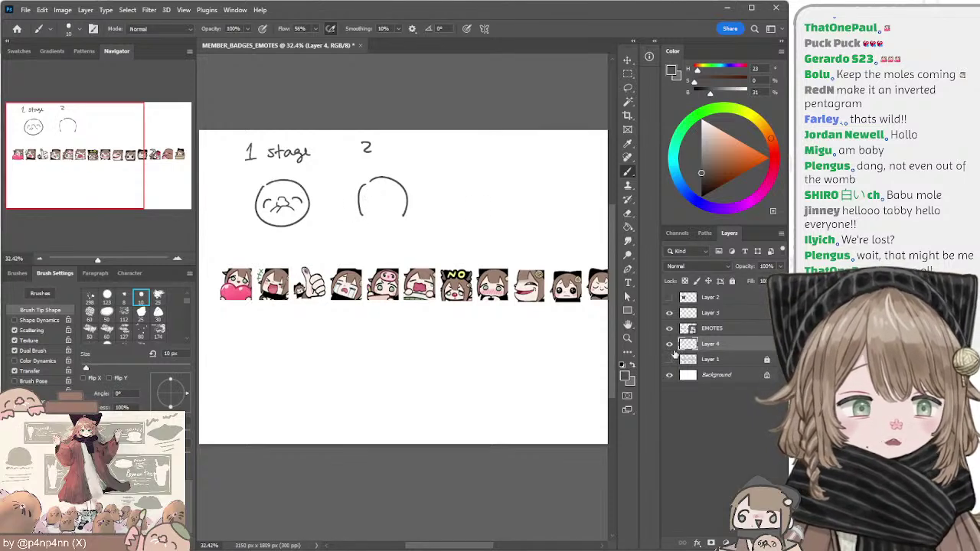
Step: Show Layer 1's grid of squares and lasso-move the two stage sketches with their labels into the first two squares
left_click(669, 359)
key("l")
mouse_move(298, 127)
left_mouse_down()
mouse_move(330, 190)
mouse_move(256, 126)
mouse_move(285, 127)
left_mouse_up()
mouse_move(292, 157)
left_mouse_down()
mouse_move(272, 184)
mouse_move(283, 178)
left_mouse_up()
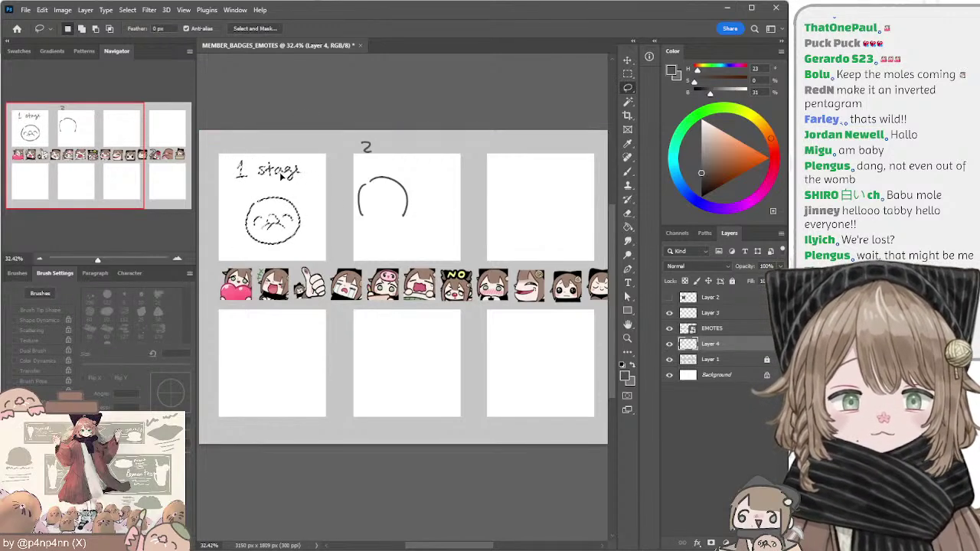
mouse_move(369, 132)
left_mouse_down()
mouse_move(417, 178)
mouse_move(417, 144)
mouse_move(435, 196)
left_mouse_up()
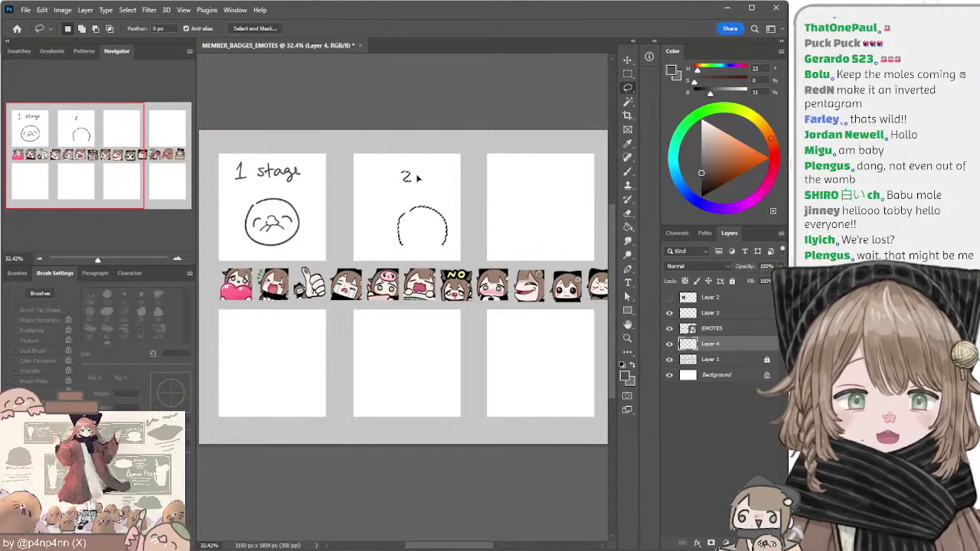
left_click(431, 114)
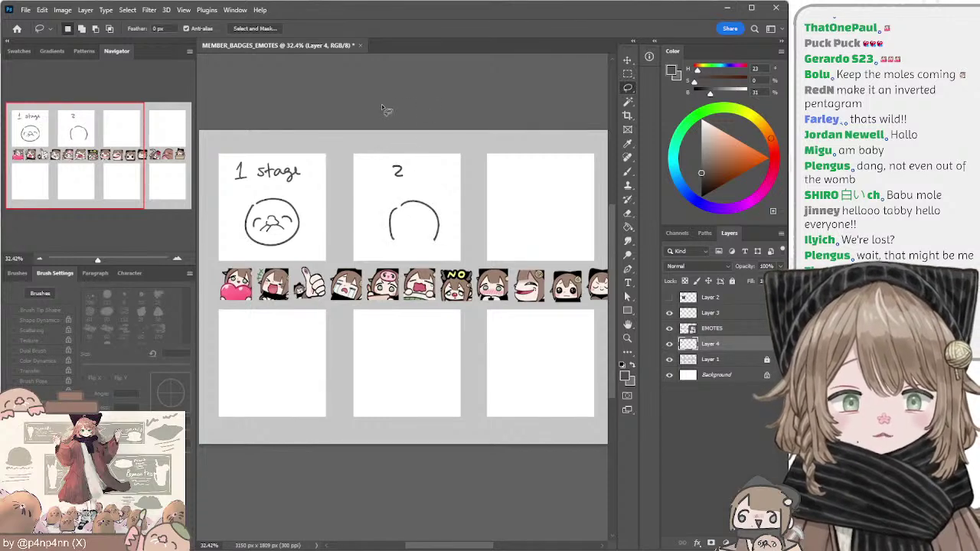
Step: Sketch curved eyes, a round nose and an inner face line inside the second-stage arch, redoing strokes as needed
key("b")
mouse_move(396, 209)
left_mouse_down()
mouse_move(389, 244)
mouse_move(423, 222)
mouse_move(412, 233)
mouse_move(398, 223)
mouse_move(426, 220)
mouse_move(435, 227)
mouse_move(426, 246)
mouse_move(434, 223)
mouse_move(414, 216)
mouse_move(418, 226)
left_mouse_up()
key("ctrl+z")
key("ctrl+z")
key("ctrl+z")
key("ctrl+z")
key("ctrl+z")
key("ctrl+z")
key("ctrl+z")
key("ctrl+z")
key("ctrl+z")
key("ctrl+z")
key("ctrl+z")
key("ctrl+z")
key("ctrl+z")
key("ctrl+z")
Step: Add short whisker strokes beside the second-stage nose with a 7 px brush, redoing unsatisfying lines
key("l")
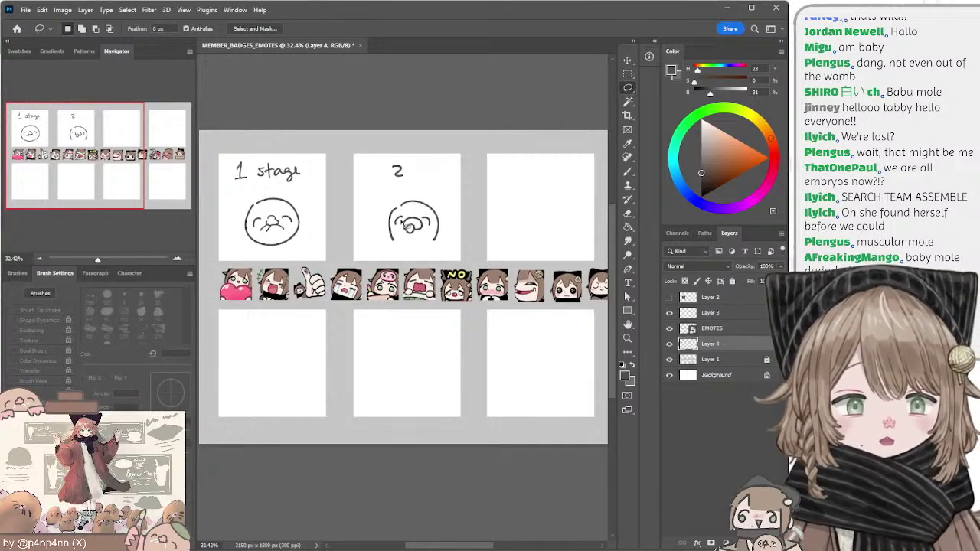
key("b")
left_click_drag(404, 222, 403, 238)
key("[")
key("ctrl+z")
key("ctrl+z")
key("[")
key("ctrl+z")
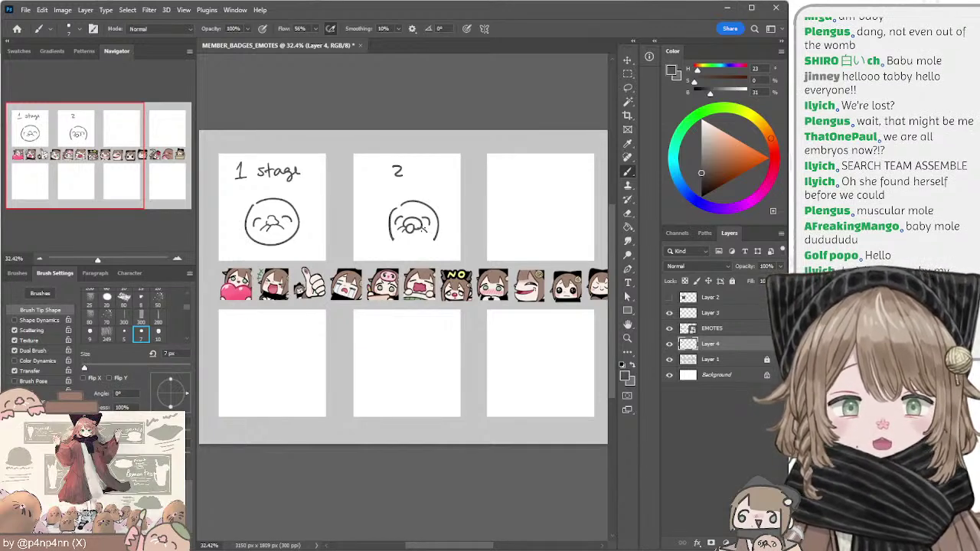
Step: Lasso the second-stage face, move it slightly left under its "2" label, and deselect it
key("l")
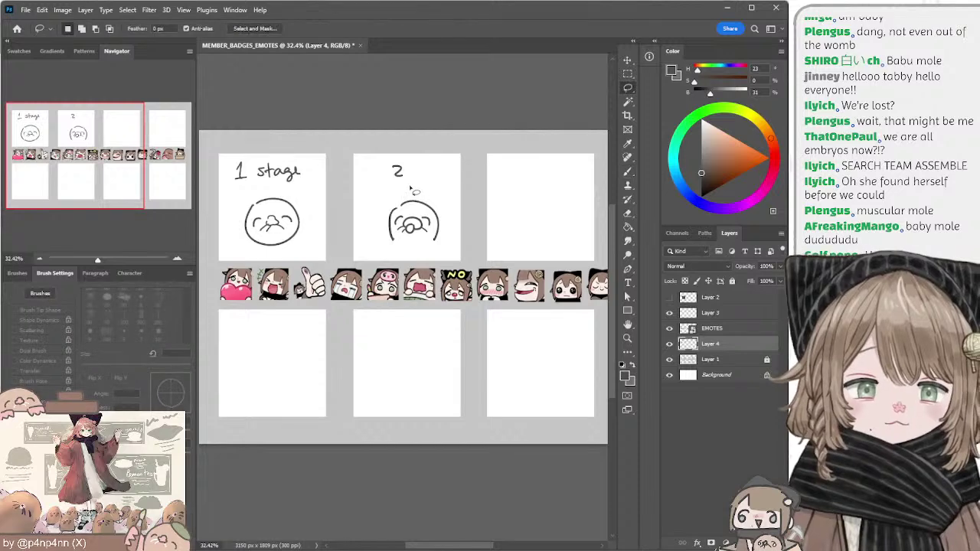
mouse_move(411, 188)
left_mouse_down()
mouse_move(448, 199)
mouse_move(415, 186)
left_mouse_up()
mouse_move(439, 223)
left_mouse_down()
mouse_move(421, 222)
mouse_move(431, 222)
left_mouse_up()
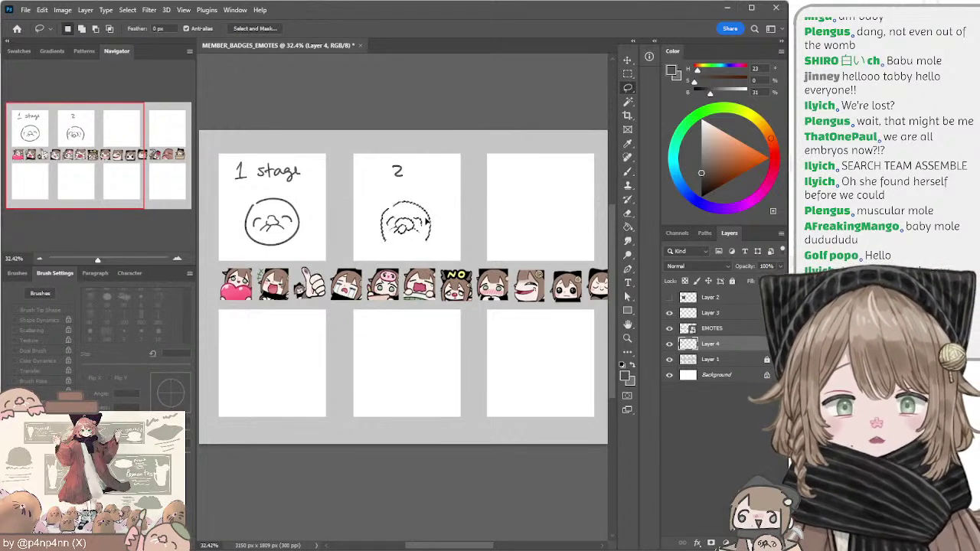
left_click(527, 116)
Step: Retouch the upper part of the second-stage outline with a 9 px brush and a 30 px eraser
key("b")
key("bracketright")
key("bracketright")
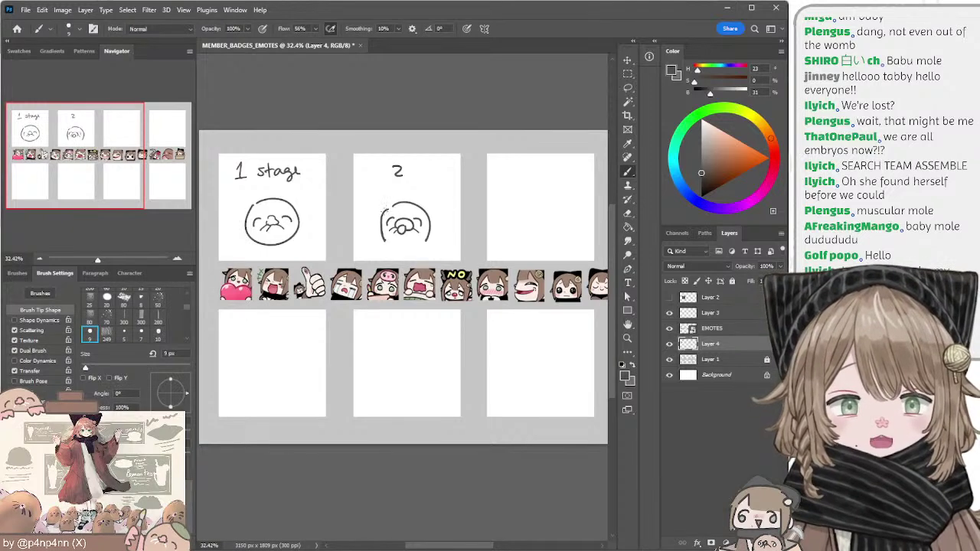
key("e")
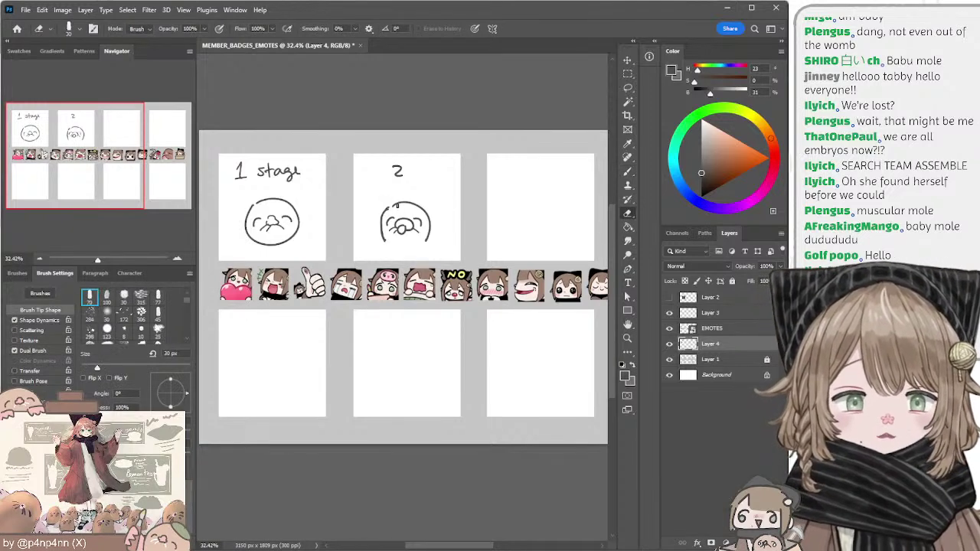
key("b")
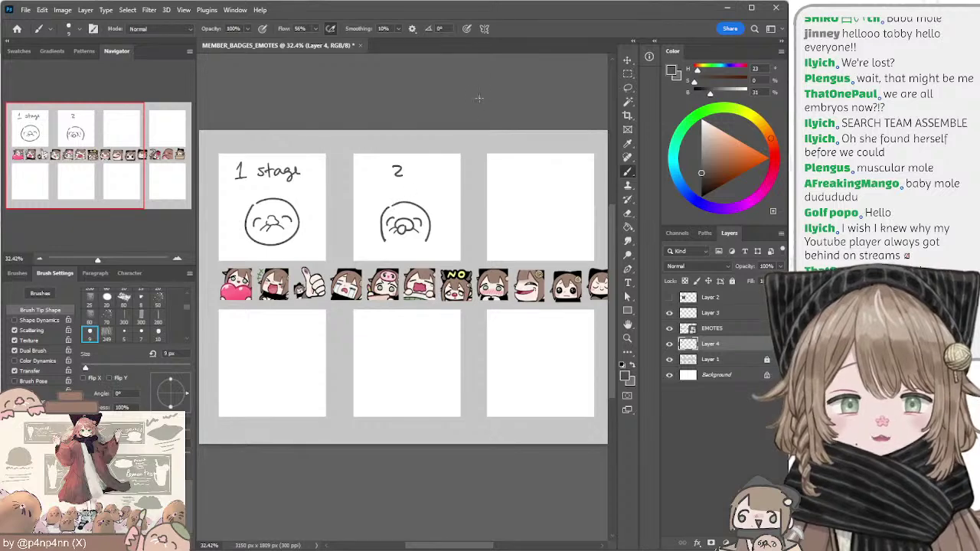
key("e")
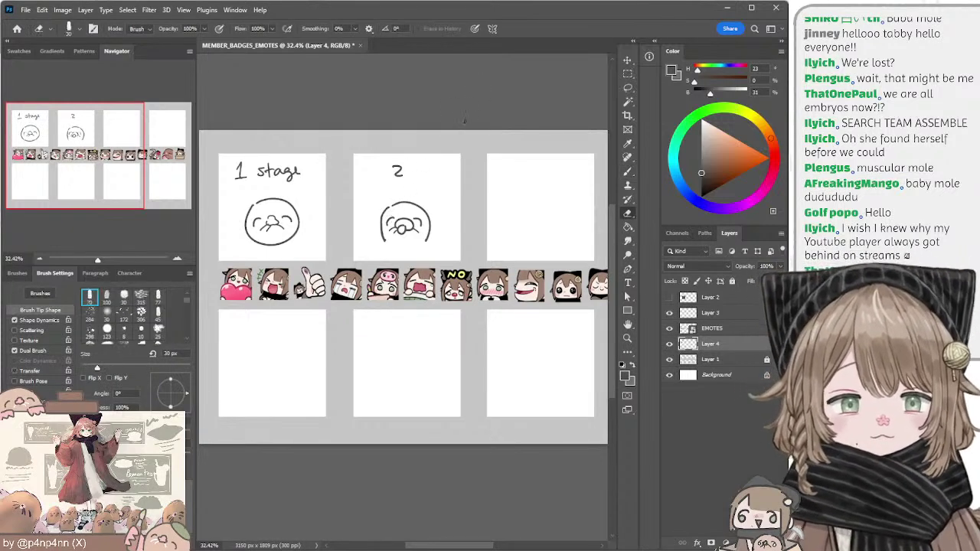
Step: Lasso the second-stage face, transform it to be slightly larger, and deselect it
key("l")
mouse_move(466, 138)
left_mouse_down()
mouse_move(422, 138)
mouse_move(467, 137)
mouse_move(471, 156)
left_mouse_up()
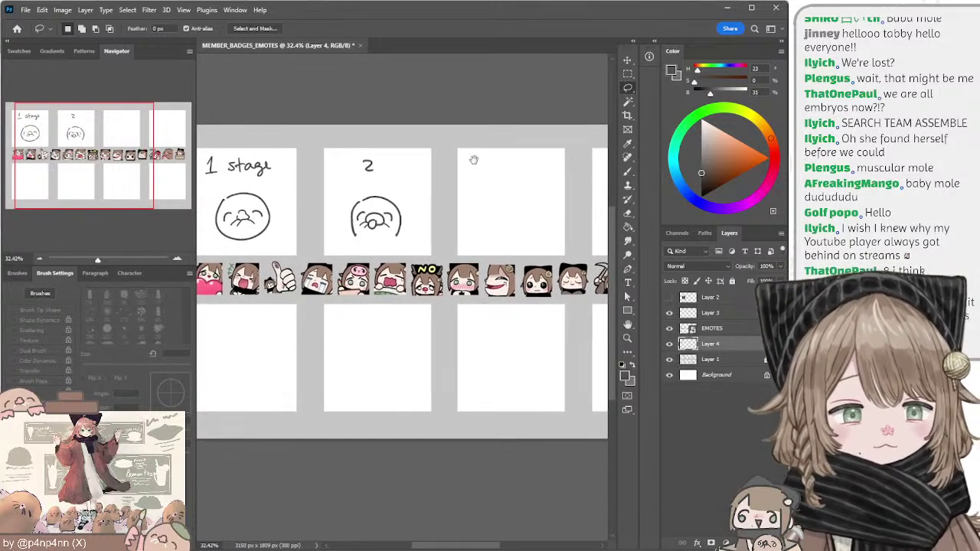
mouse_move(370, 204)
left_mouse_down()
mouse_move(336, 220)
mouse_move(433, 207)
mouse_move(398, 180)
mouse_move(434, 172)
mouse_move(421, 167)
mouse_move(483, 168)
mouse_move(418, 180)
left_mouse_up()
key("v")
key("Return")
key("ctrl+d")
key("l")
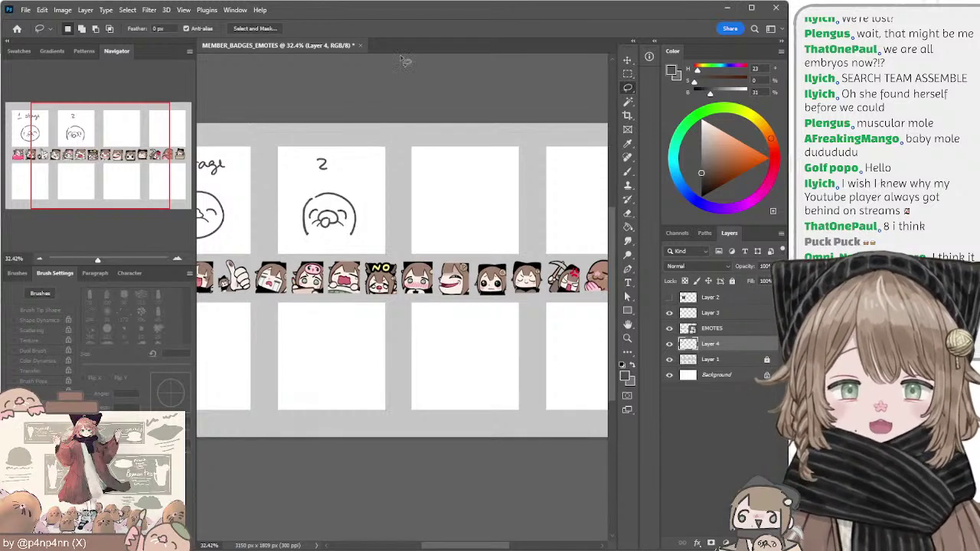
Step: Handwrite "3" at the top of the third square with a 9 px brush
mouse_move(401, 96)
left_mouse_down()
mouse_move(441, 98)
mouse_move(407, 95)
left_mouse_up()
key("b")
mouse_move(463, 156)
left_mouse_down()
mouse_move(468, 167)
mouse_move(475, 145)
mouse_move(564, 135)
mouse_move(478, 140)
mouse_move(526, 140)
left_mouse_up()
key("ctrl+z")
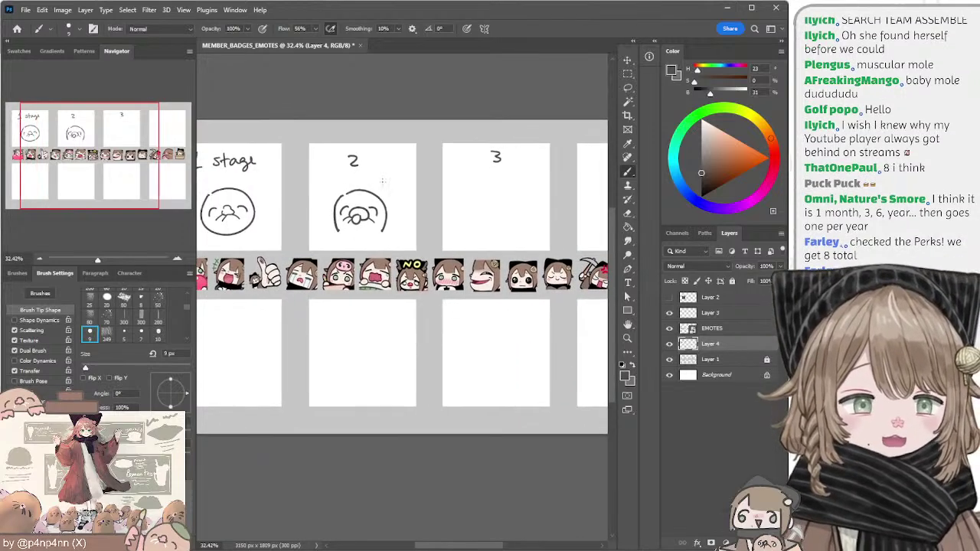
Step: Erase the left side of the second-stage outline with a 45 px eraser and redraw it with a 10 px brush
key("e")
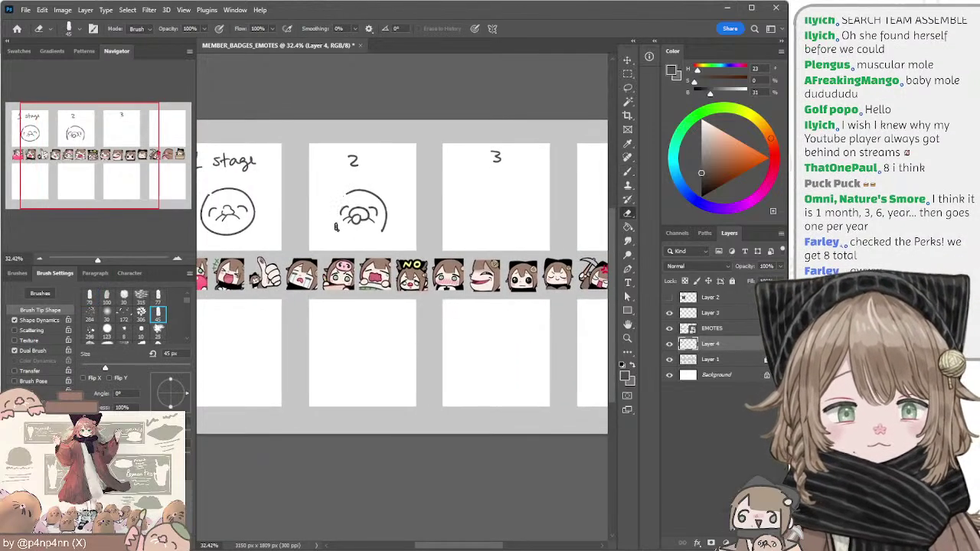
key("b")
left_click_drag(346, 195, 339, 231)
key("ctrl+z")
key("ctrl+z")
key("ctrl+z")
key("ctrl+z")
key("ctrl+z")
key("ctrl+z")
left_click_drag(341, 196, 334, 231)
key("ctrl+z")
key("ctrl+z")
key("ctrl+z")
key("ctrl+z")
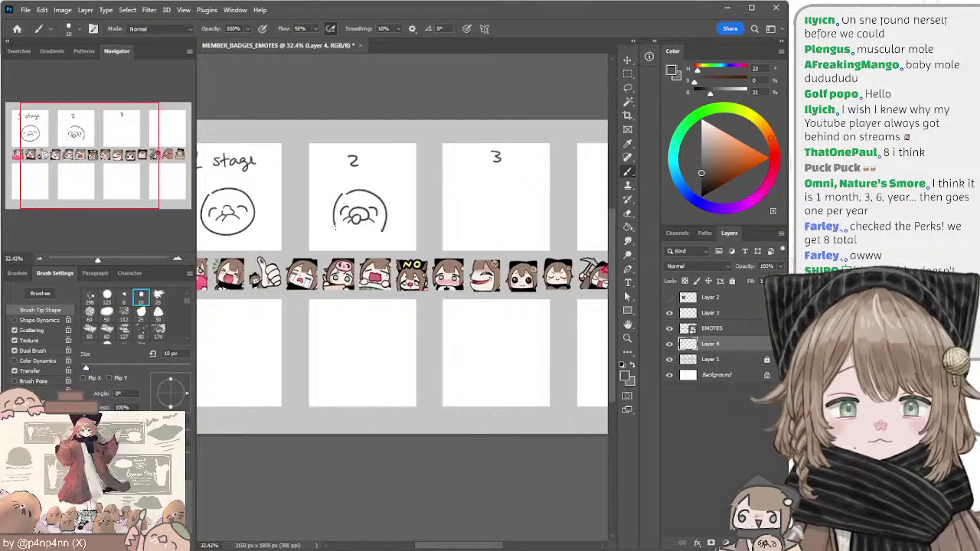
key("ctrl+z")
left_click_drag(342, 197, 335, 231)
key("l")
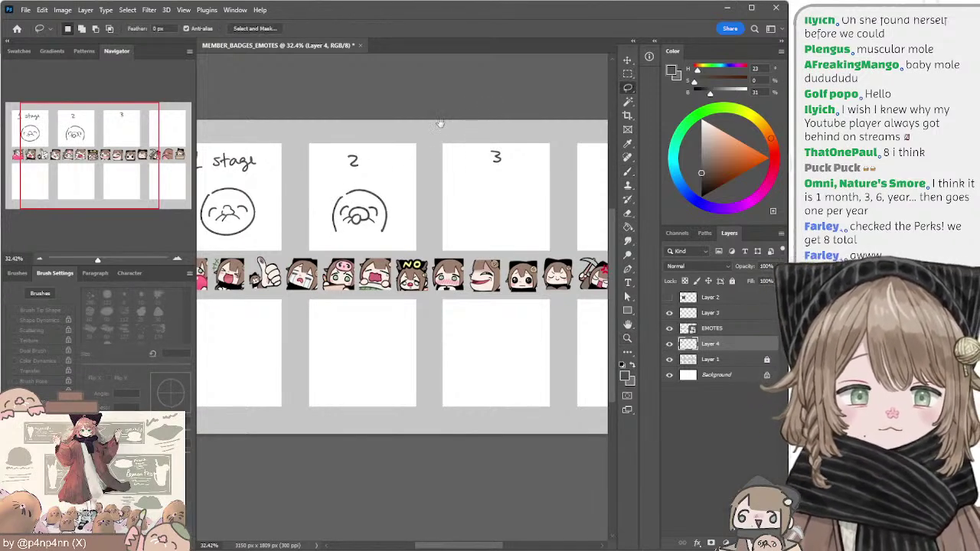
mouse_move(440, 123)
left_mouse_down()
mouse_move(488, 128)
mouse_move(437, 129)
left_mouse_up()
left_click_drag(518, 122, 423, 119)
key("b")
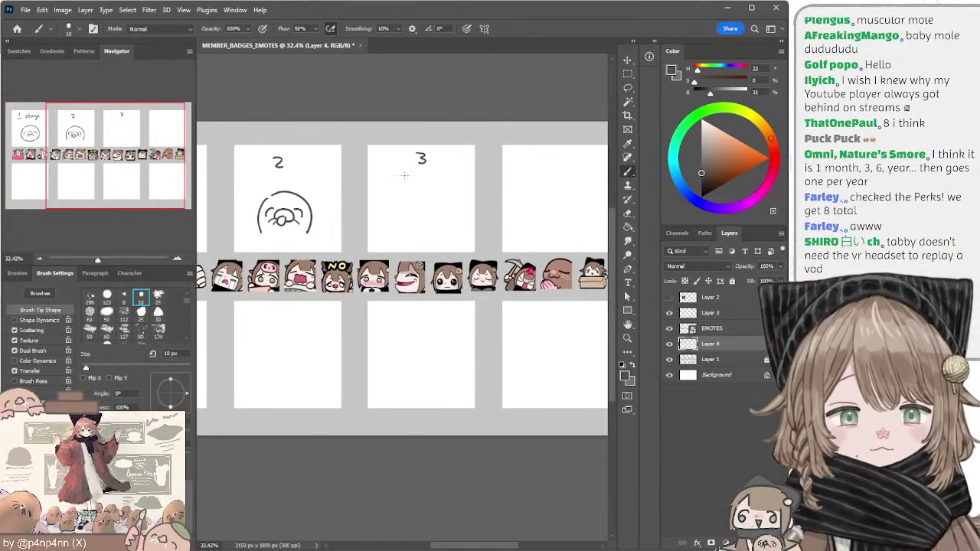
left_click_drag(435, 186, 420, 183)
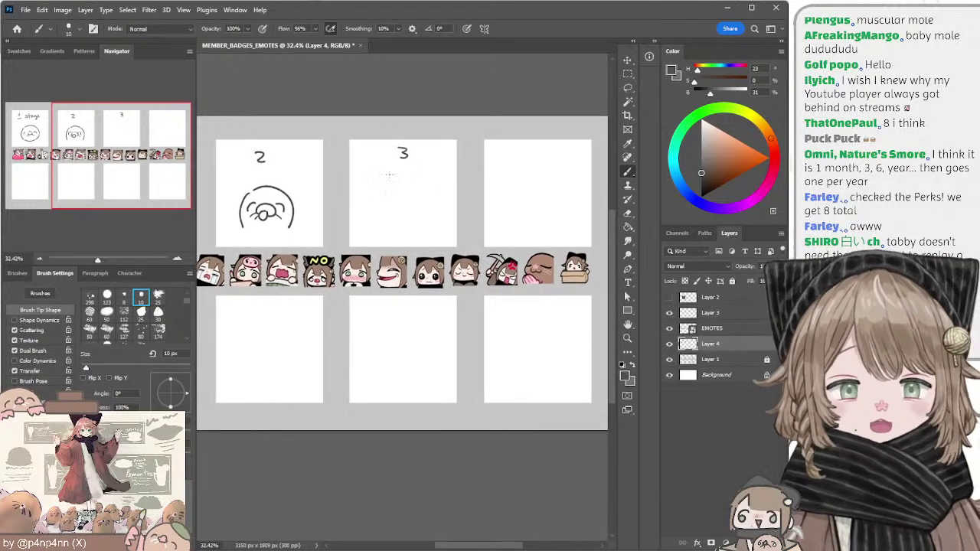
mouse_move(375, 216)
left_mouse_down()
mouse_move(407, 190)
mouse_move(377, 227)
left_mouse_up()
key("ctrl+z")
key("ctrl+z")
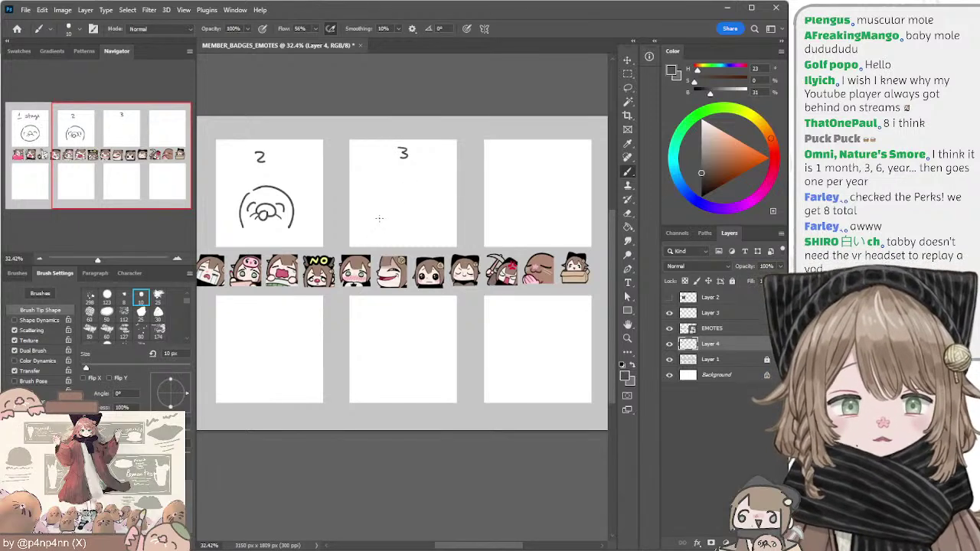
key("ctrl+z")
mouse_move(397, 190)
left_mouse_down()
mouse_move(377, 225)
mouse_move(397, 190)
left_mouse_up()
key("ctrl+z")
mouse_move(375, 228)
left_mouse_down()
mouse_move(398, 188)
mouse_move(460, 183)
left_mouse_up()
key("ctrl+z")
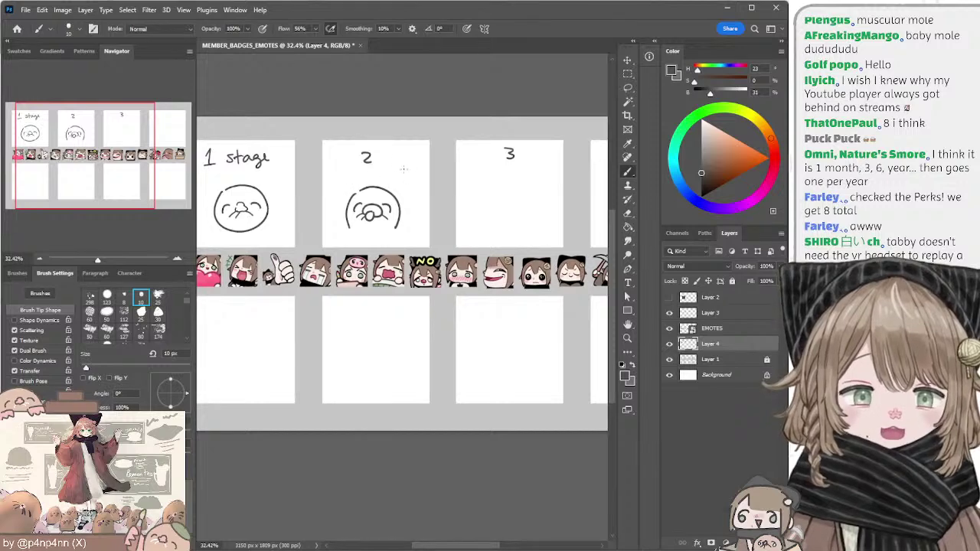
mouse_move(392, 175)
left_mouse_down()
mouse_move(408, 164)
mouse_move(390, 163)
left_mouse_up()
key("ctrl+z")
key("ctrl+z")
key("ctrl+z")
left_click_drag(465, 191, 467, 215)
key("ctrl+z")
left_click_drag(431, 185, 463, 222)
key("ctrl+z")
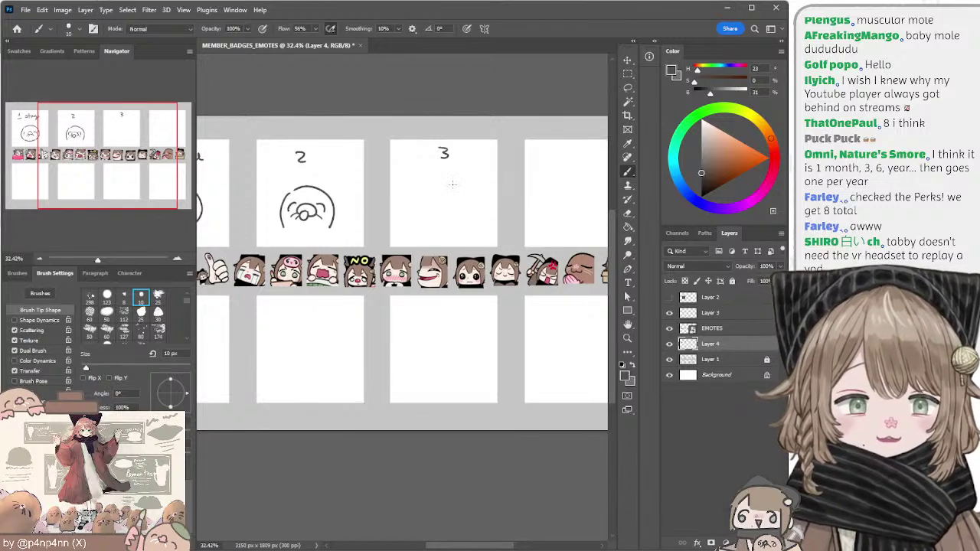
left_click_drag(439, 184, 469, 223)
key("ctrl+z")
left_click_drag(444, 187, 469, 223)
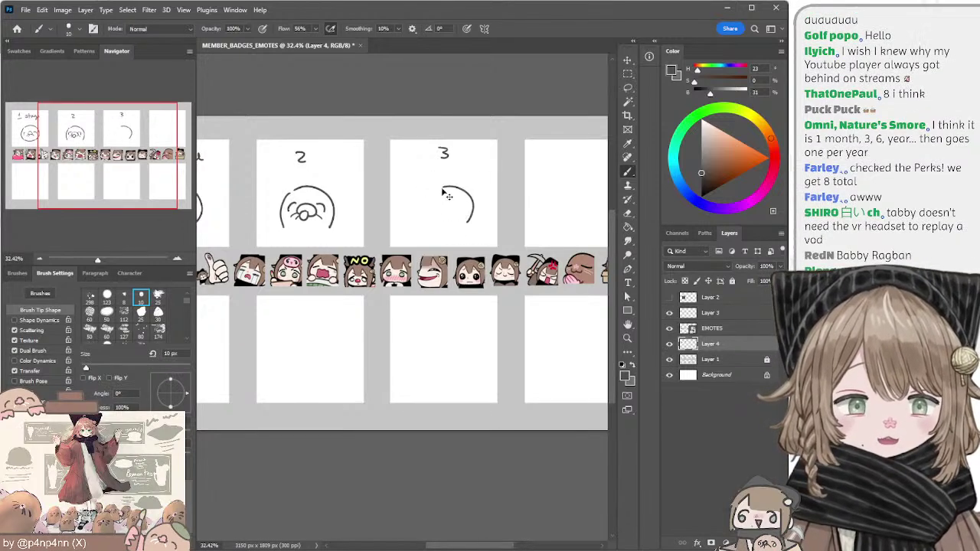
key("ctrl+z")
left_click_drag(439, 185, 461, 223)
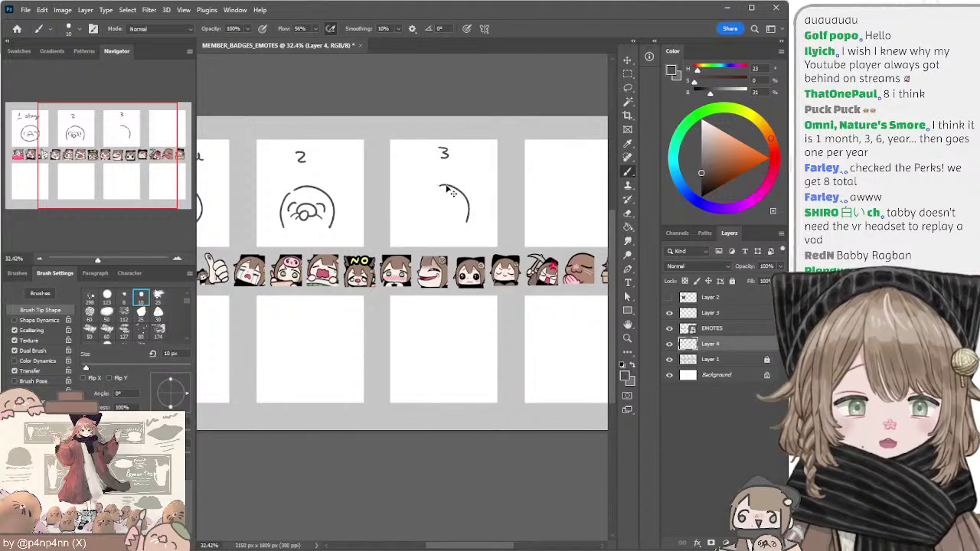
key("ctrl+z")
Step: Draw an open-bottomed, arch-shaped head outline below the "3" with a 10 px brush and retouch its lower right end
mouse_move(440, 184)
left_mouse_down()
mouse_move(470, 202)
mouse_move(463, 226)
left_mouse_up()
left_click_drag(436, 184, 420, 224)
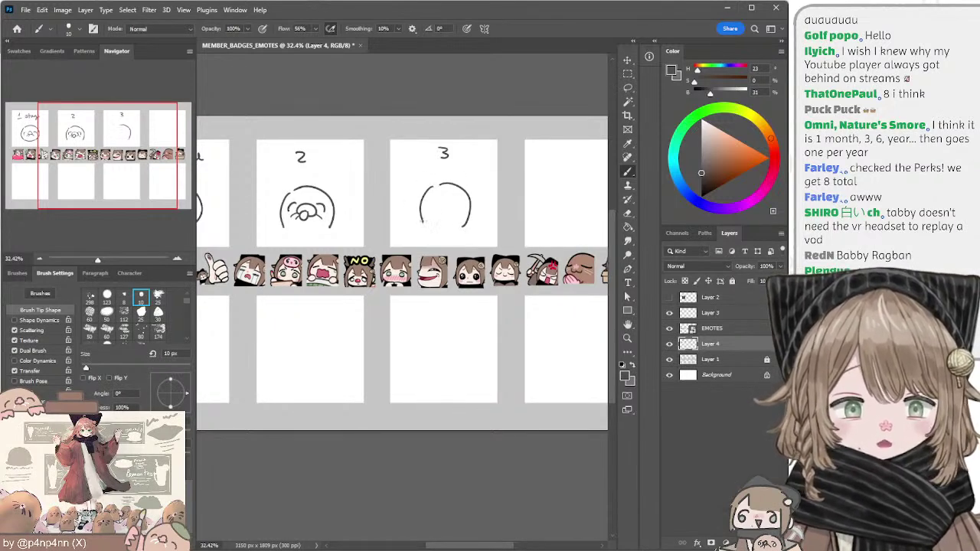
key("e")
key("b")
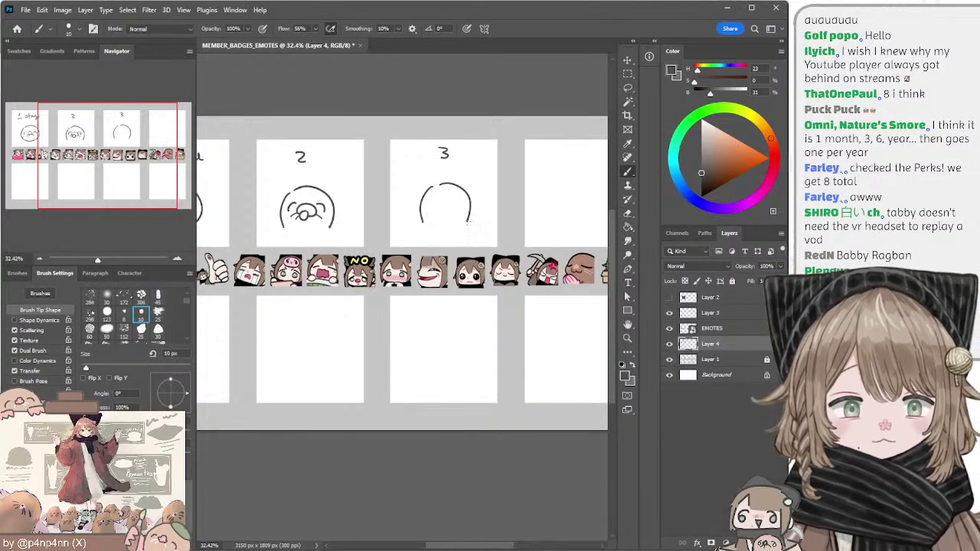
left_click_drag(470, 210, 467, 224)
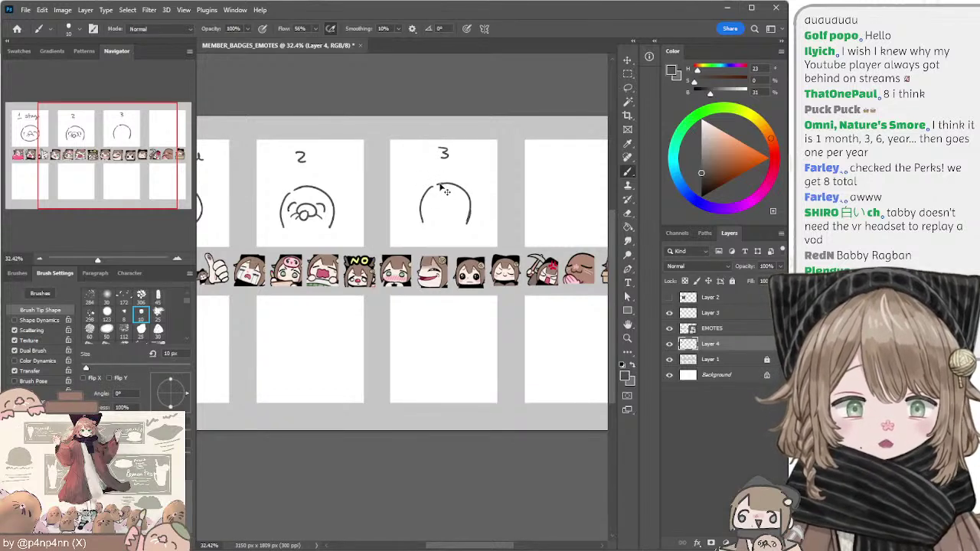
Step: Draw a jagged fringe over the right half of the third-stage face, a left eye, and a small nose with a 9 px brush
mouse_move(439, 187)
left_mouse_down()
mouse_move(436, 201)
mouse_move(441, 192)
mouse_move(464, 211)
left_mouse_up()
key("ctrl+z")
key("ctrl+z")
key("ctrl+z")
key("ctrl+z")
key("ctrl+z")
key("ctrl+z")
key("ctrl+z")
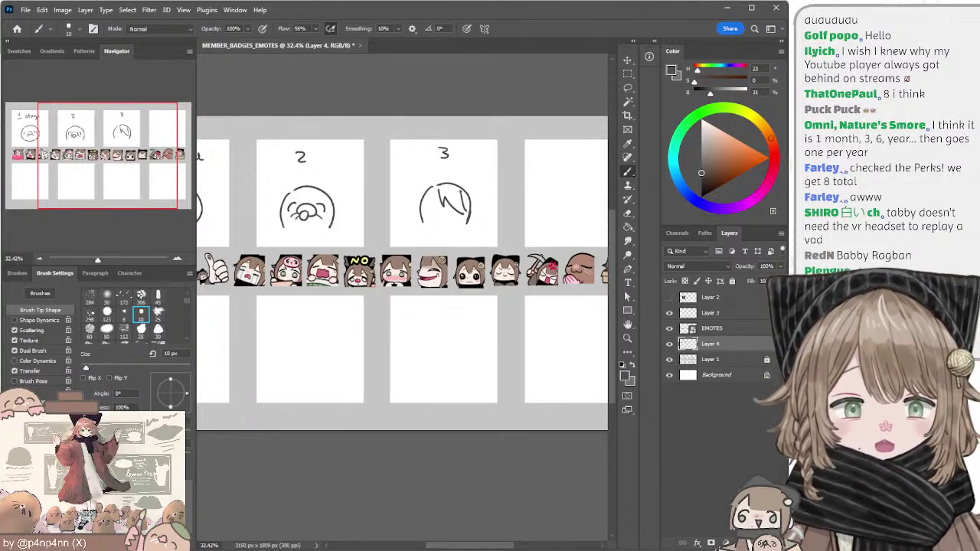
key("ctrl+z")
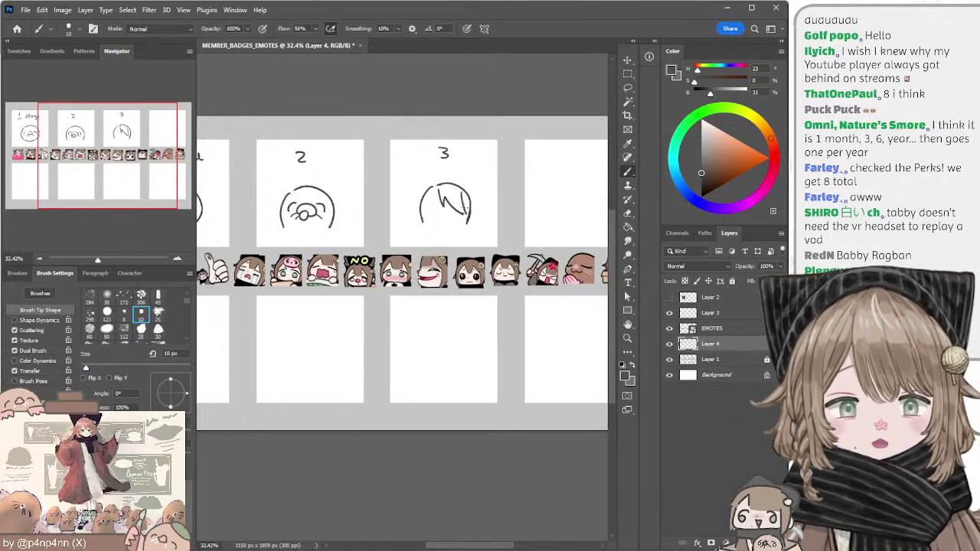
key("ctrl+z")
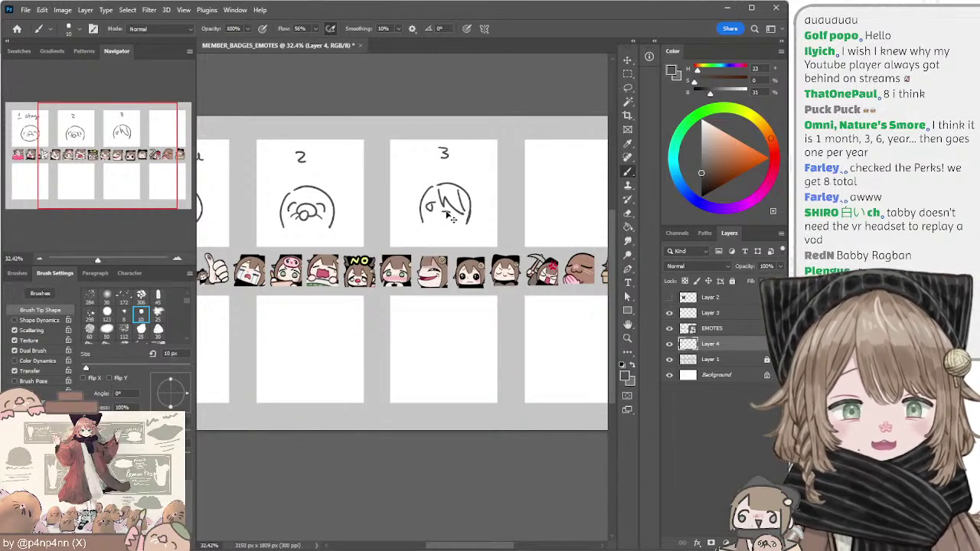
key("bracketleft")
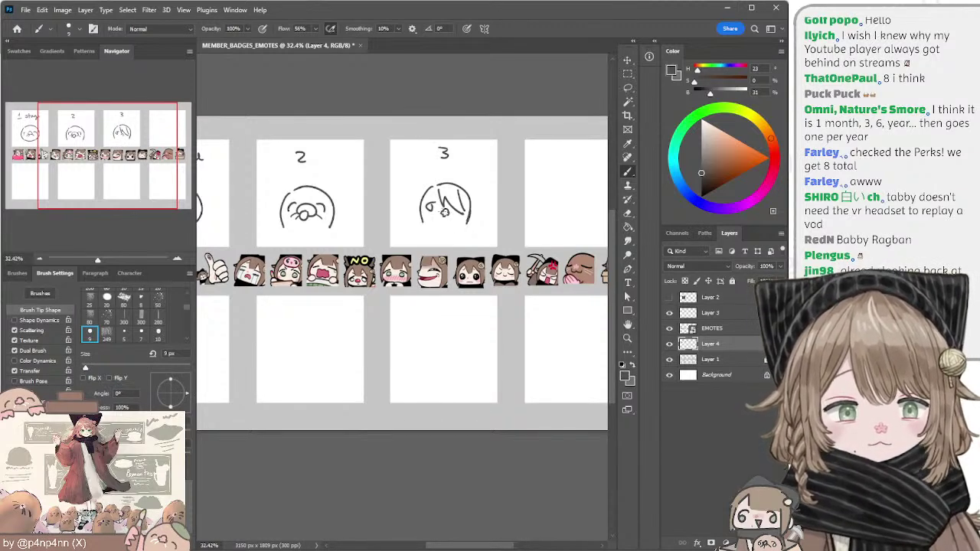
Step: Erase the right side of the third-stage outline with a 45 px eraser and redraw it with a 10 px brush
key("e")
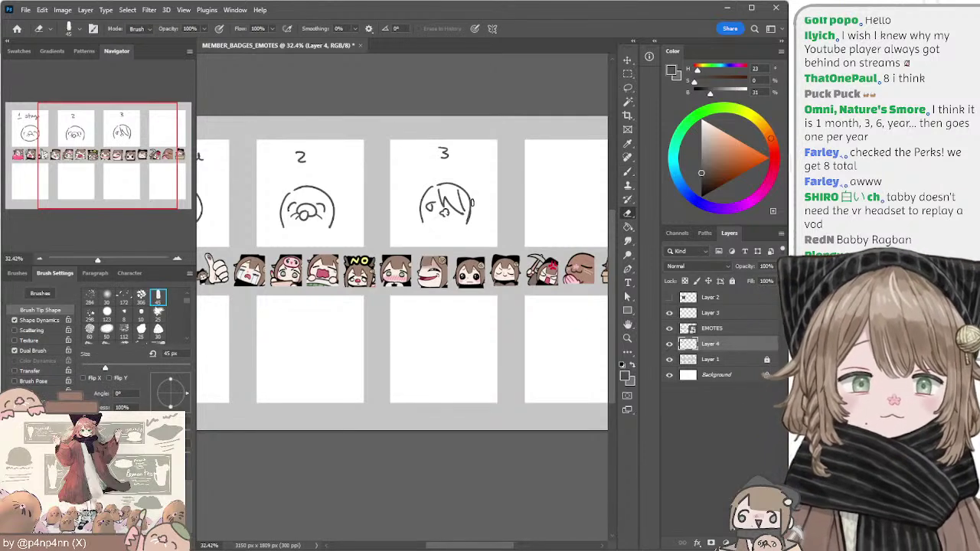
left_click_drag(471, 206, 468, 225)
key("b")
key("bracketright")
key("bracketright")
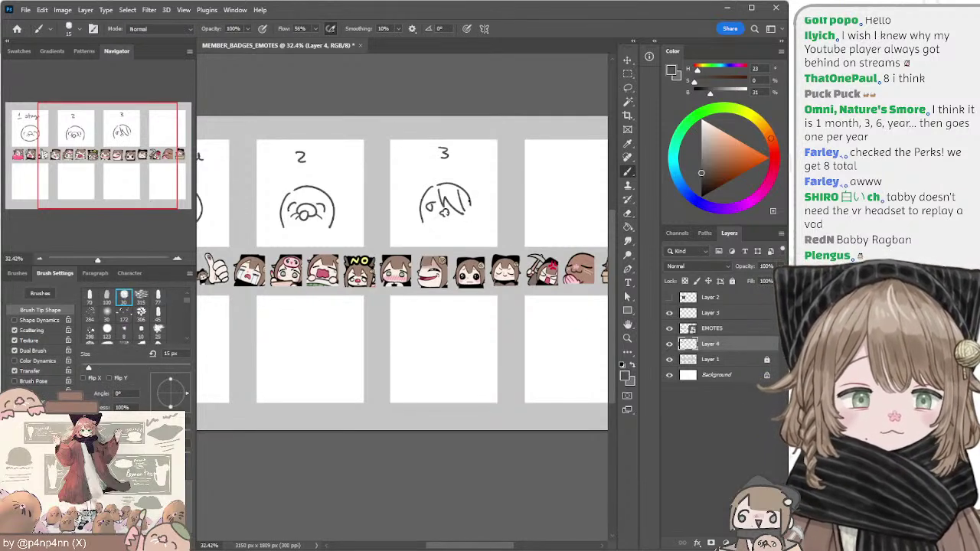
key("bracketleft")
mouse_move(469, 200)
left_mouse_down()
mouse_move(468, 219)
mouse_move(476, 210)
left_mouse_up()
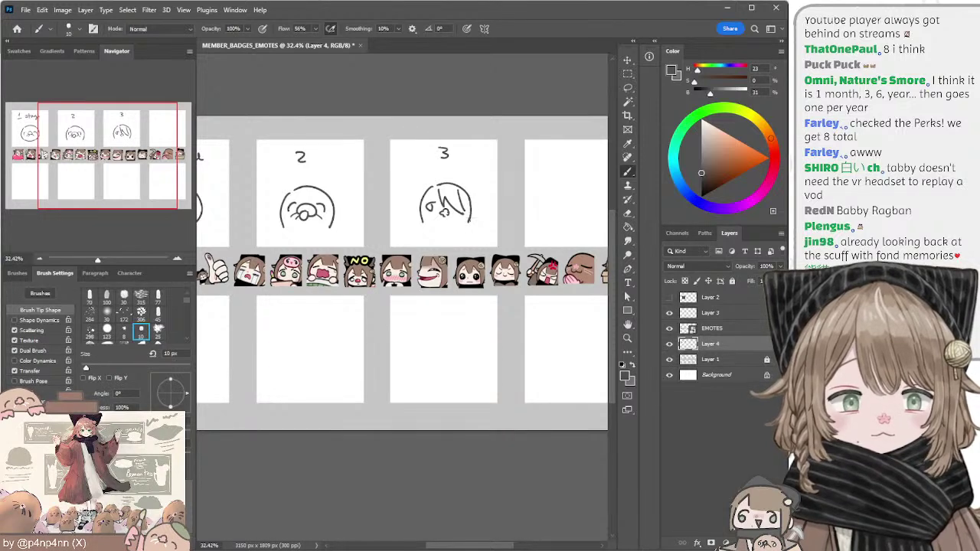
Step: Lasso the right side of the third-stage outline, shift it slightly outward, and deselect it
key("l")
mouse_move(455, 174)
left_mouse_down()
mouse_move(498, 188)
mouse_move(513, 209)
mouse_move(505, 208)
left_mouse_up()
left_click(628, 60)
key("Return")
mouse_move(455, 176)
left_mouse_down()
mouse_move(432, 185)
mouse_move(479, 180)
mouse_move(461, 173)
left_mouse_up()
left_click_drag(471, 201, 472, 202)
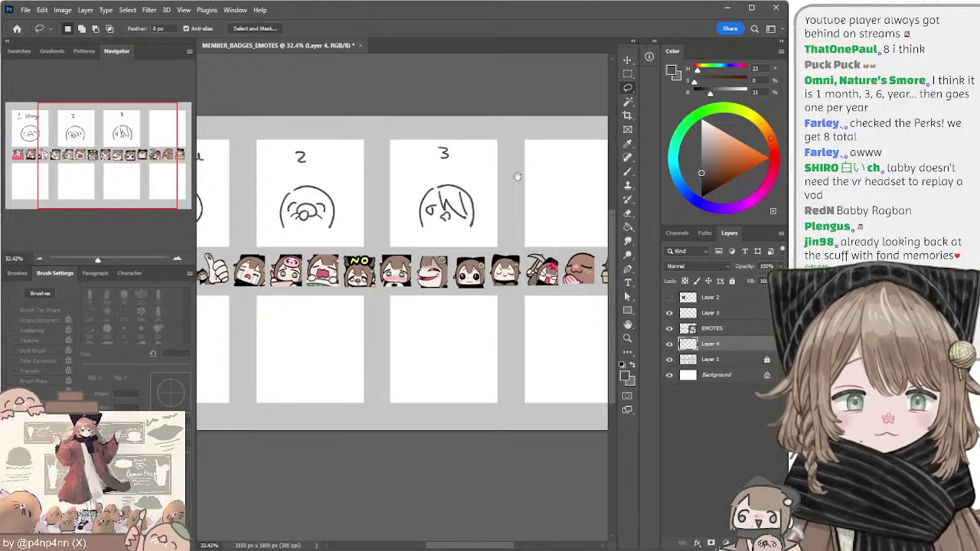
key("ctrl+d")
mouse_move(582, 179)
left_mouse_down()
mouse_move(496, 178)
mouse_move(555, 179)
left_mouse_up()
mouse_move(492, 173)
left_mouse_down()
mouse_move(553, 177)
mouse_move(451, 168)
left_mouse_up()
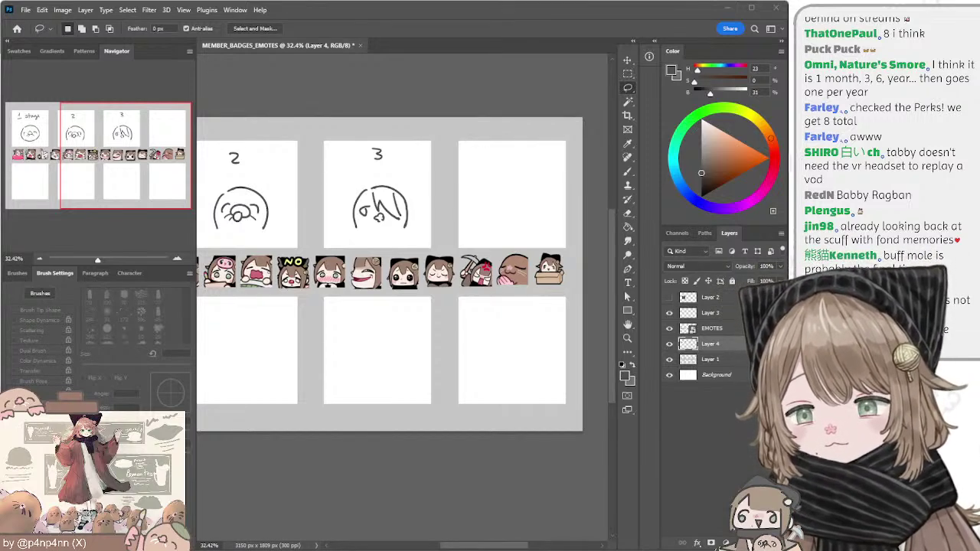
left_click(351, 74)
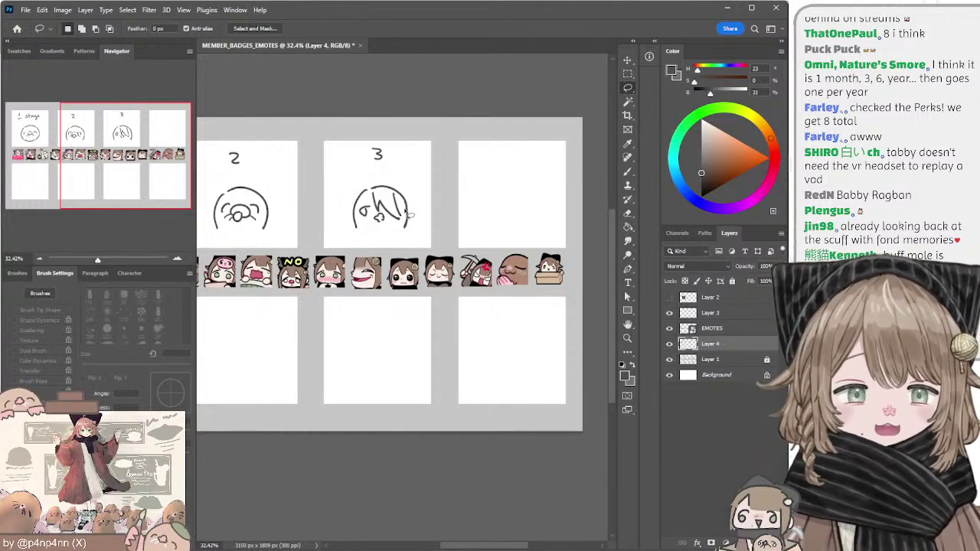
key("e")
left_click_drag(406, 204, 404, 228)
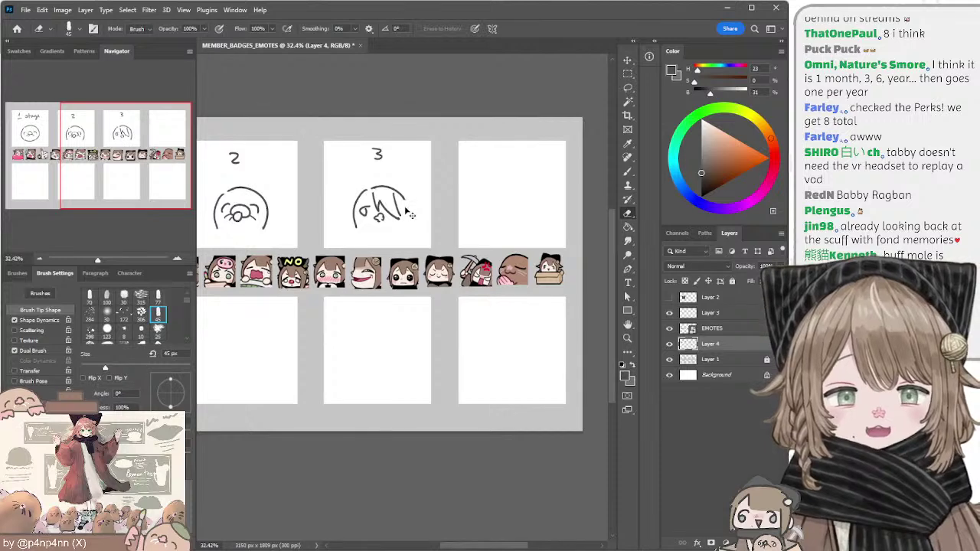
key("ctrl+z")
key("b")
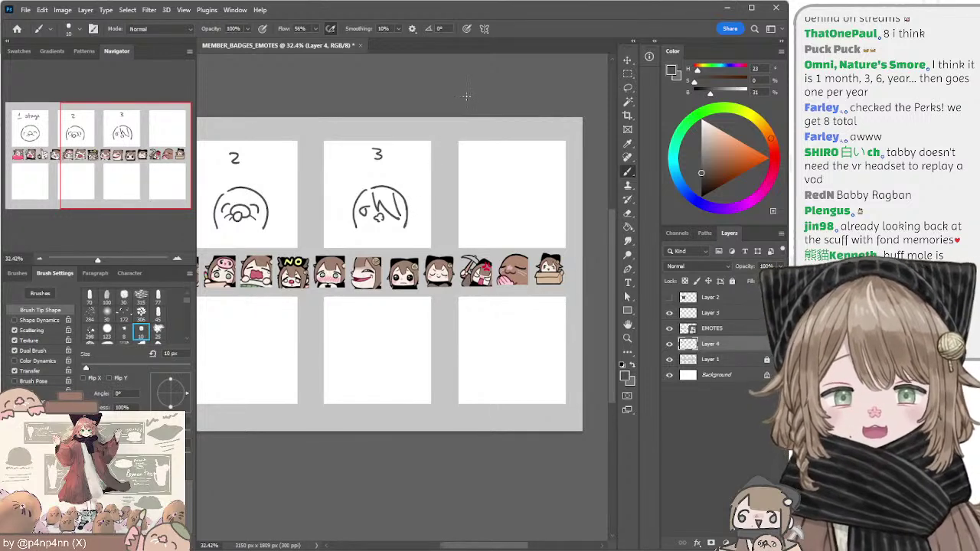
left_click_drag(496, 108, 392, 105)
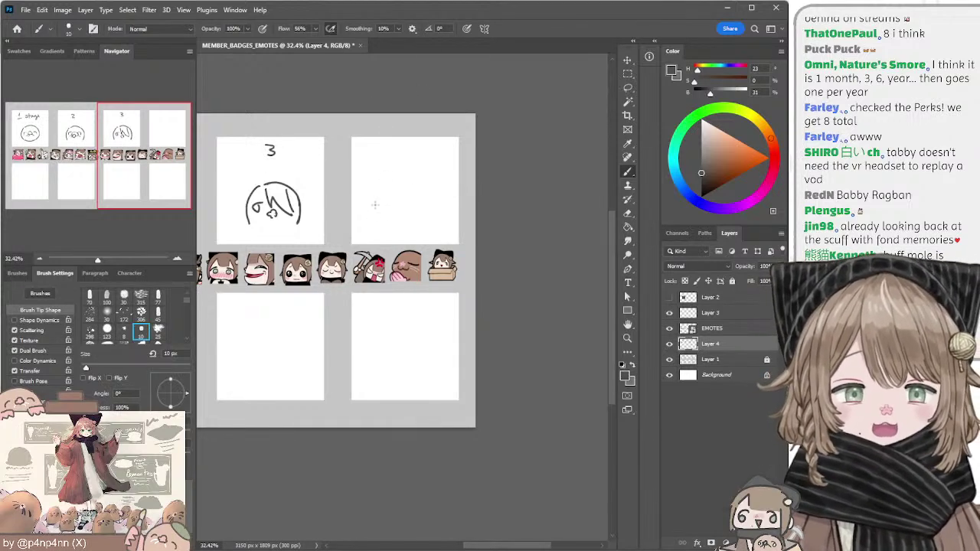
left_click_drag(372, 218, 403, 188)
key("ctrl+z")
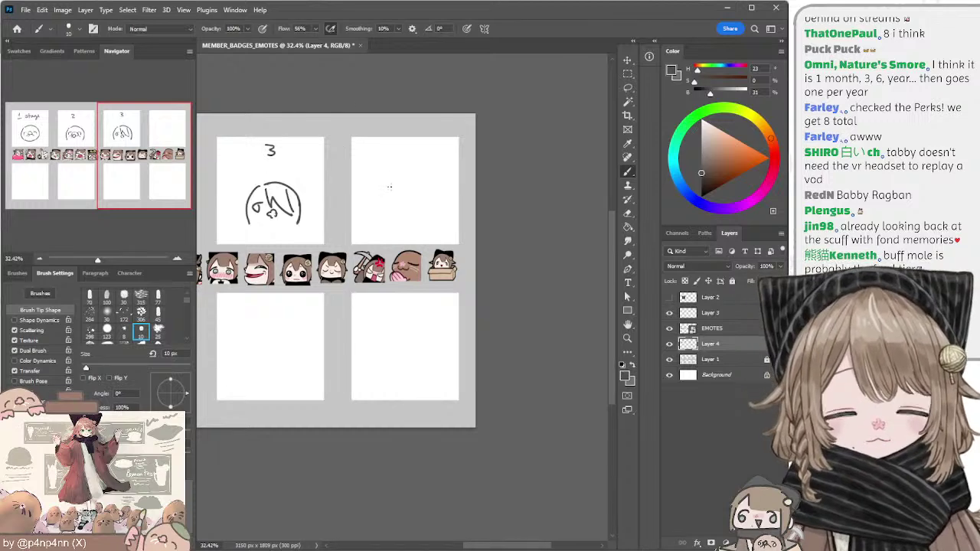
mouse_move(385, 176)
left_mouse_down()
mouse_move(433, 178)
mouse_move(376, 179)
left_mouse_up()
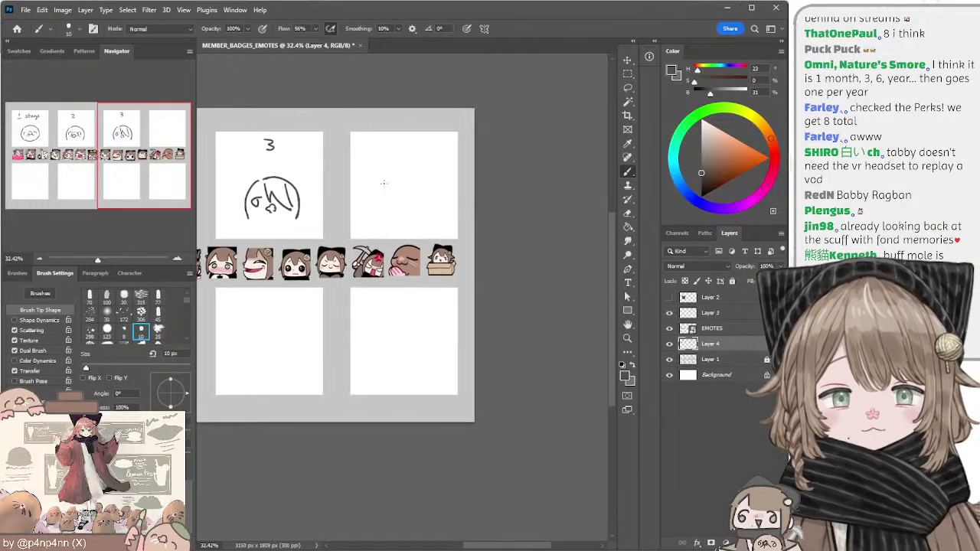
left_click_drag(356, 222, 393, 182)
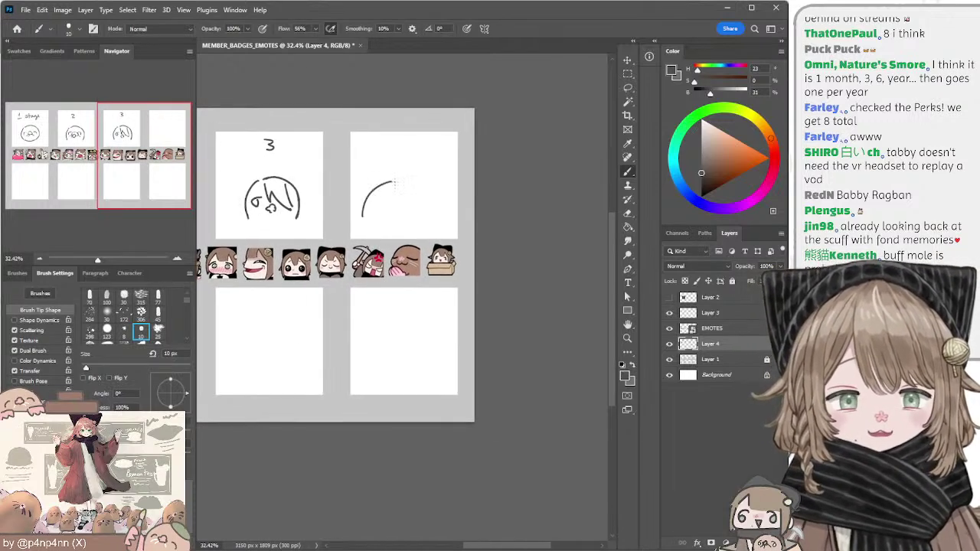
key("ctrl+z")
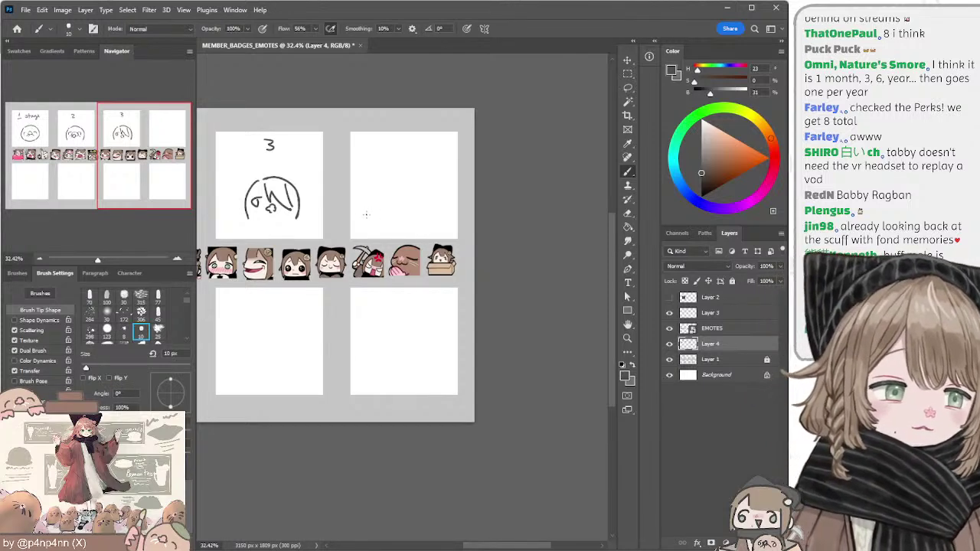
Step: Draw an arch-shaped head outline in the fourth upper square with a 10 px brush, closing the gap at its crown
mouse_move(367, 214)
left_mouse_down()
mouse_move(377, 187)
mouse_move(398, 179)
mouse_move(413, 184)
mouse_move(428, 214)
left_mouse_up()
key("ctrl+z")
mouse_move(402, 181)
left_mouse_down()
mouse_move(425, 203)
mouse_move(425, 219)
left_mouse_up()
key("ctrl+z")
key("ctrl+z")
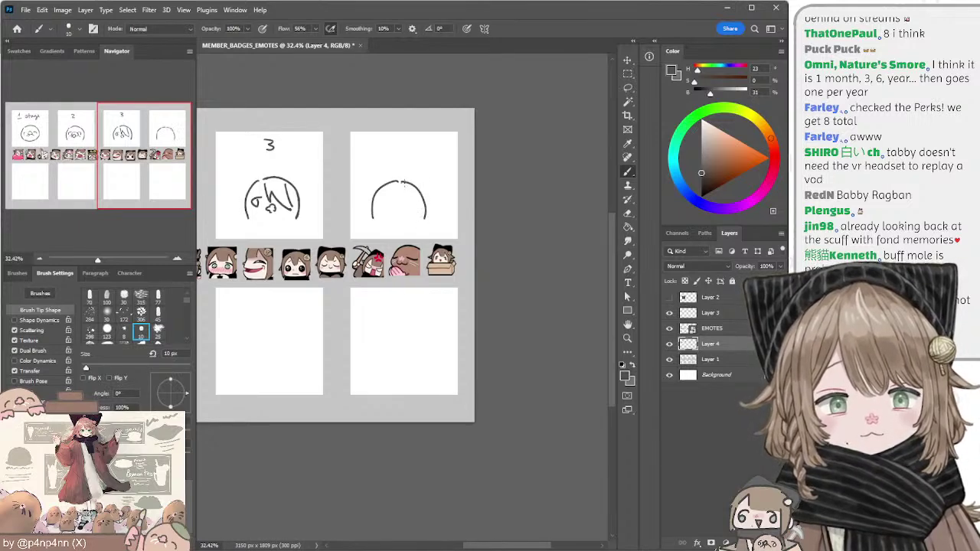
mouse_move(397, 182)
left_mouse_down()
mouse_move(426, 216)
mouse_move(425, 207)
left_mouse_up()
key("ctrl+z")
key("ctrl+z")
key("ctrl+z")
key("ctrl+z")
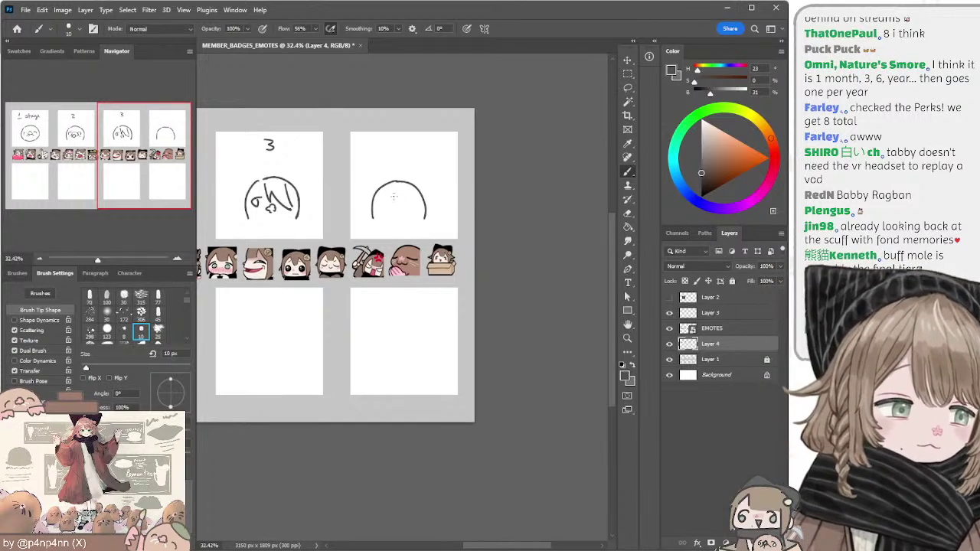
Step: Handwrite a short label at the top of the fourth upper square and "salaryman" at the top of the first lower square
mouse_move(377, 210)
left_mouse_down()
mouse_move(468, 186)
mouse_move(352, 227)
left_mouse_up()
left_click_drag(434, 153, 479, 145)
left_click_drag(485, 179, 662, 141)
left_click_drag(272, 257, 266, 264)
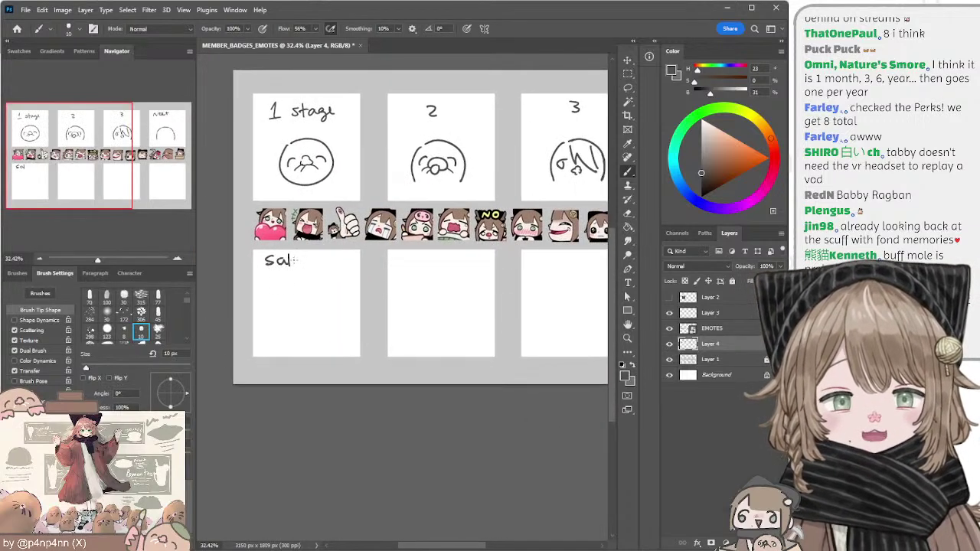
mouse_move(297, 258)
left_mouse_down()
mouse_move(315, 275)
mouse_move(329, 260)
mouse_move(350, 262)
left_mouse_up()
key("ctrl+z")
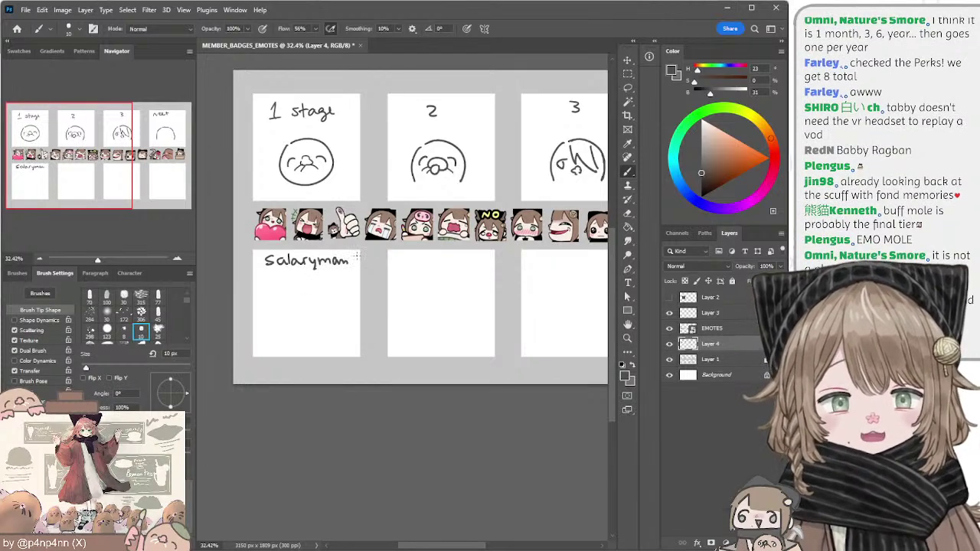
Step: Lasso "salaryman", move it to the second lower square, deselect it, and handwrite "buff" at the top of the first lower square
left_click_drag(483, 216, 430, 219)
left_click_drag(529, 134, 503, 124)
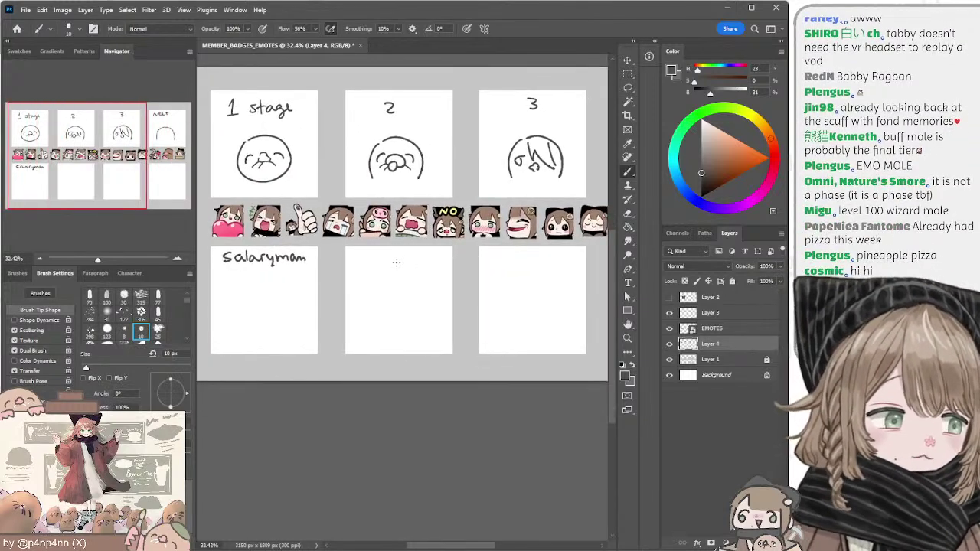
key("l")
left_click_drag(225, 243, 403, 264)
key("ctrl+d")
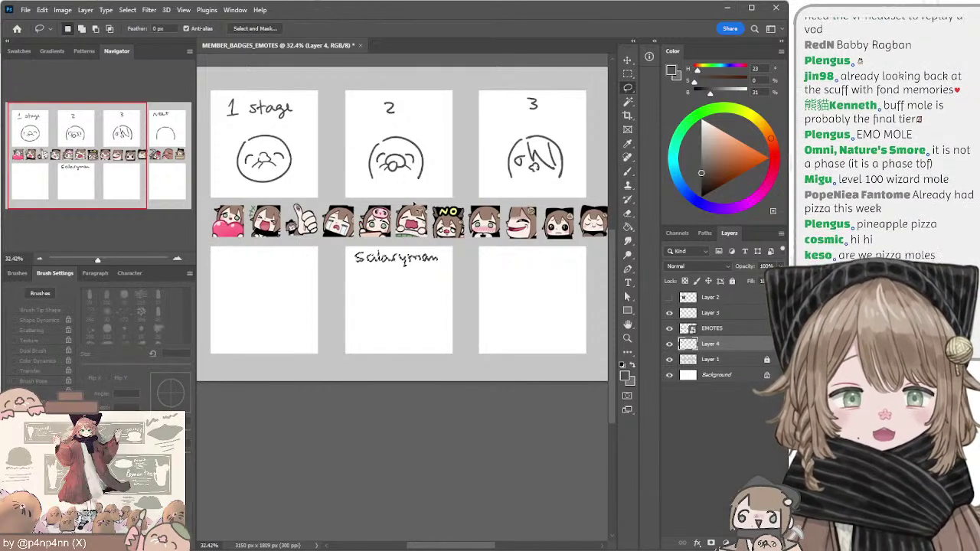
key("b")
mouse_move(231, 254)
left_mouse_down()
mouse_move(261, 269)
mouse_move(278, 258)
left_mouse_up()
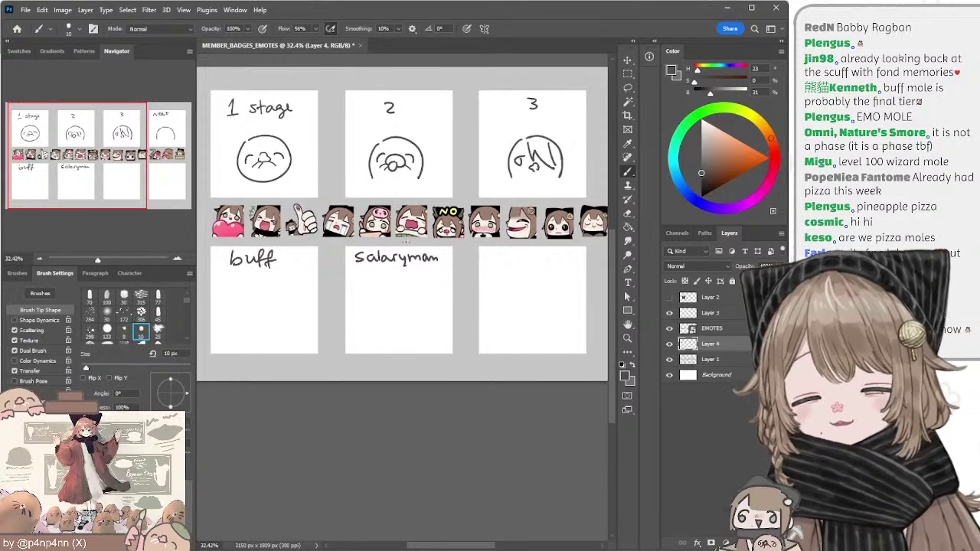
mouse_move(412, 245)
left_mouse_down()
mouse_move(307, 242)
mouse_move(443, 225)
mouse_move(421, 255)
mouse_move(321, 256)
mouse_move(410, 248)
left_mouse_up()
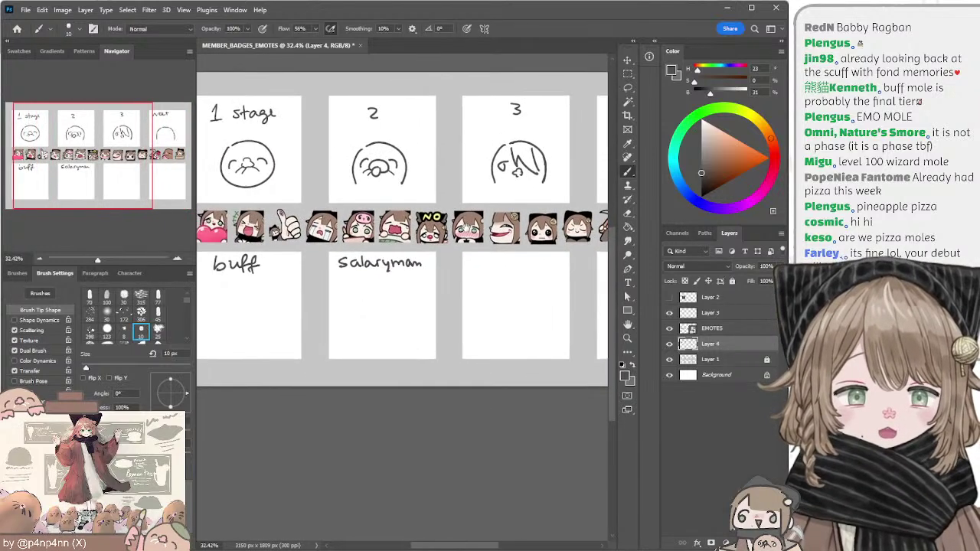
left_click_drag(468, 230, 469, 230)
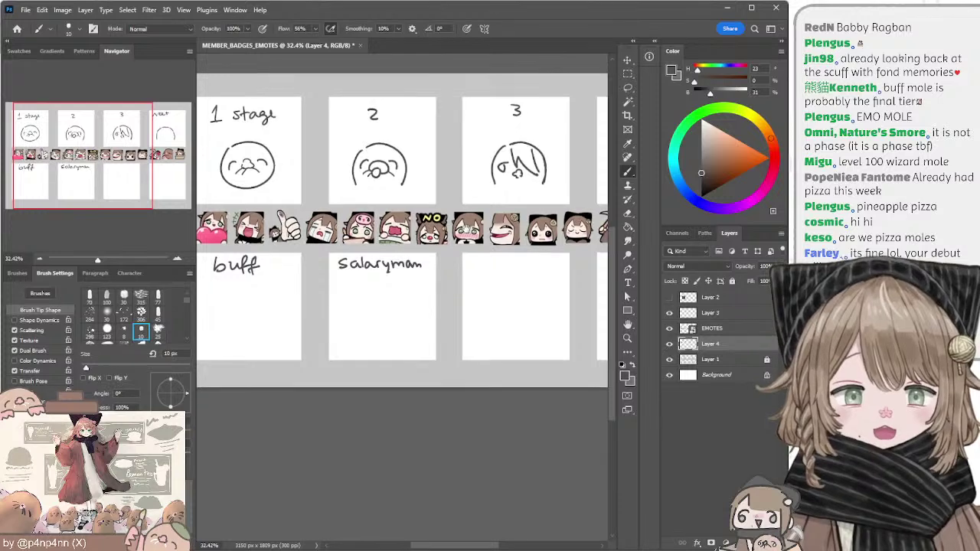
Step: Handwrite "Ghost" at the top of the fourth lower square and "Gandalf" at the top of the third lower square
left_click_drag(409, 250, 296, 250)
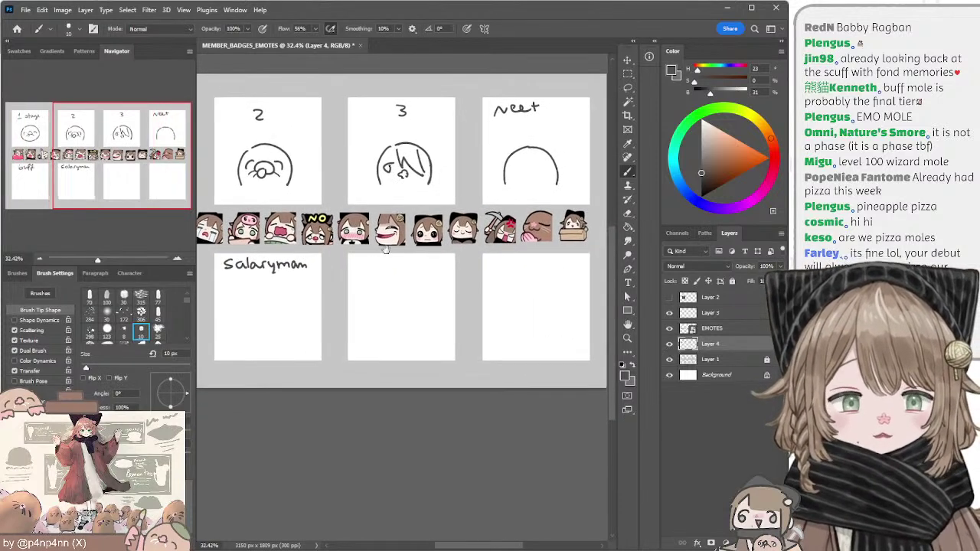
scroll(387, 249, "down", 1)
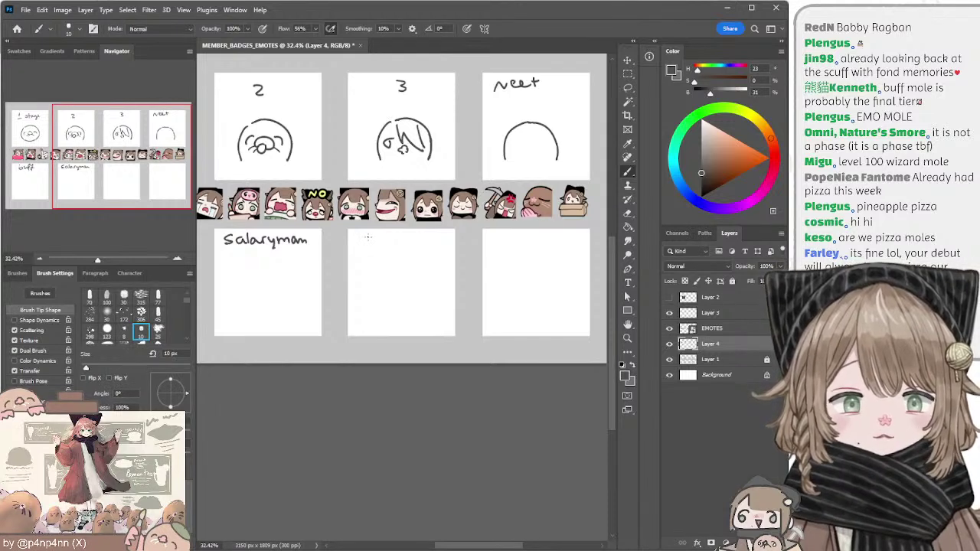
left_click_drag(369, 237, 373, 244)
key("ctrl+z")
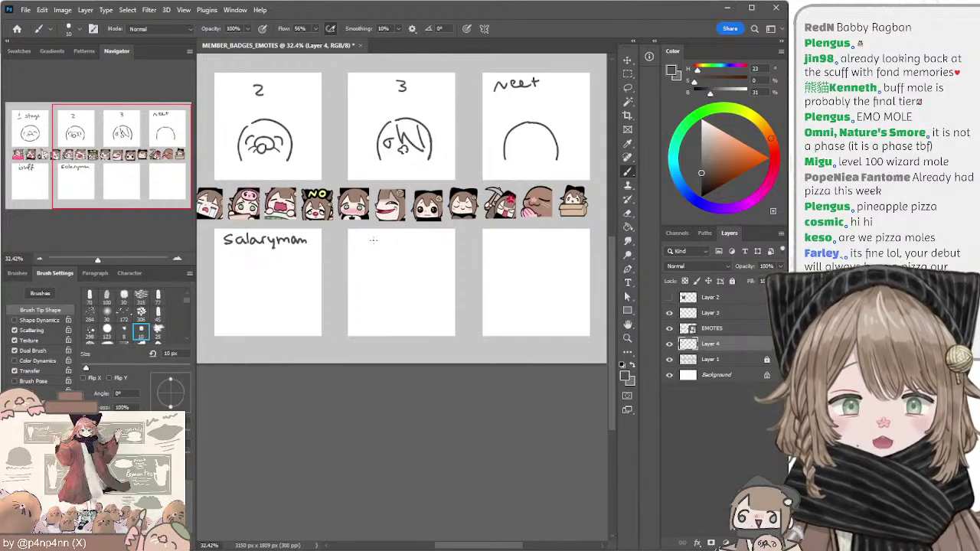
mouse_move(469, 227)
left_mouse_down()
mouse_move(395, 238)
mouse_move(436, 252)
mouse_move(464, 249)
left_mouse_up()
left_click_drag(382, 238, 450, 227)
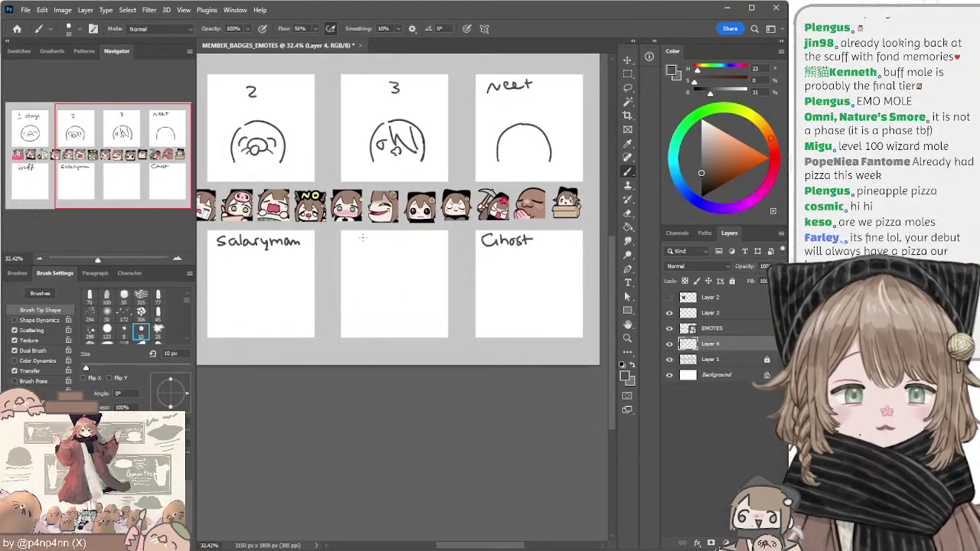
left_click_drag(362, 238, 428, 243)
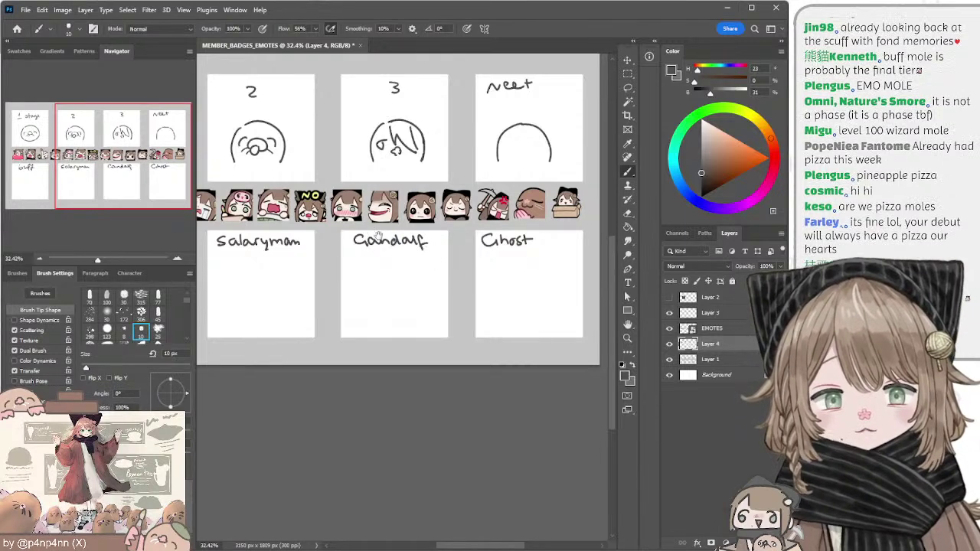
Step: Erase the right half of the neet head outline in the fourth upper square and redraw it slightly wider
scroll(379, 235, "left", 4)
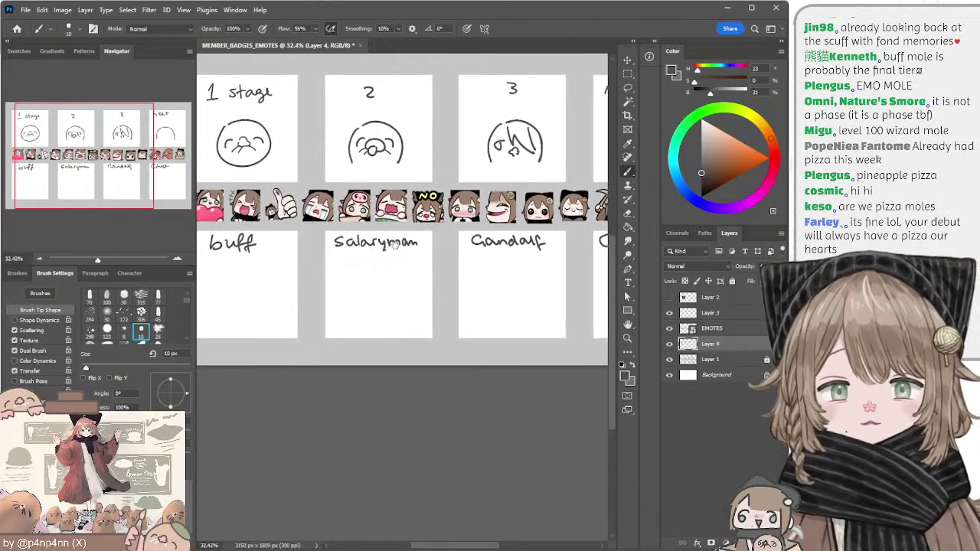
left_click_drag(394, 243, 398, 264)
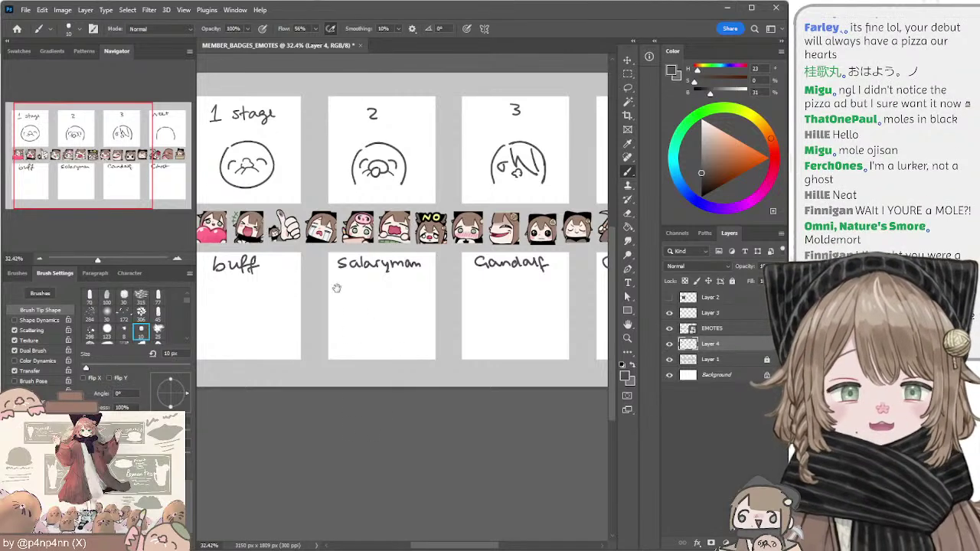
left_click_drag(311, 282, 376, 299)
mouse_move(501, 279)
left_mouse_down()
mouse_move(431, 258)
mouse_move(361, 283)
mouse_move(270, 289)
left_mouse_up()
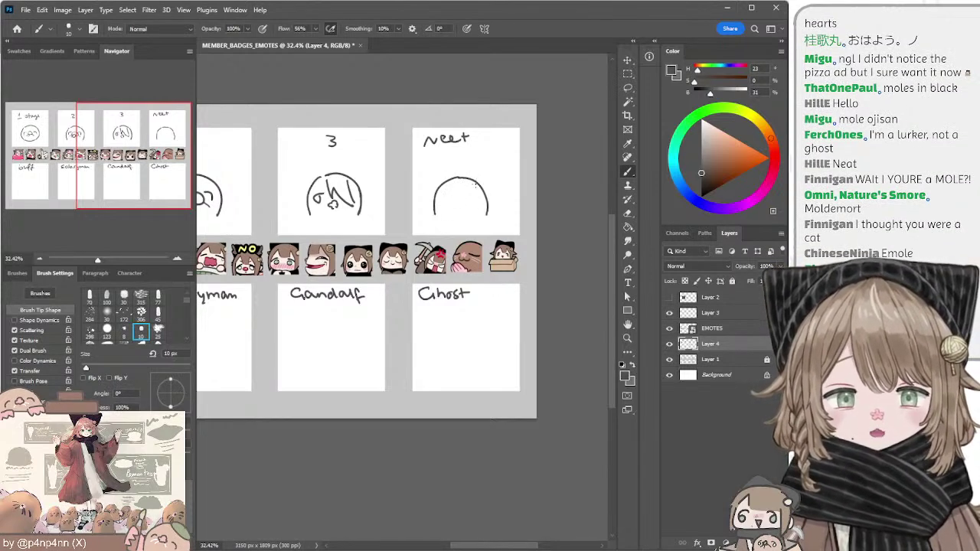
key("e")
mouse_move(462, 179)
left_mouse_down()
mouse_move(486, 201)
mouse_move(488, 220)
left_mouse_up()
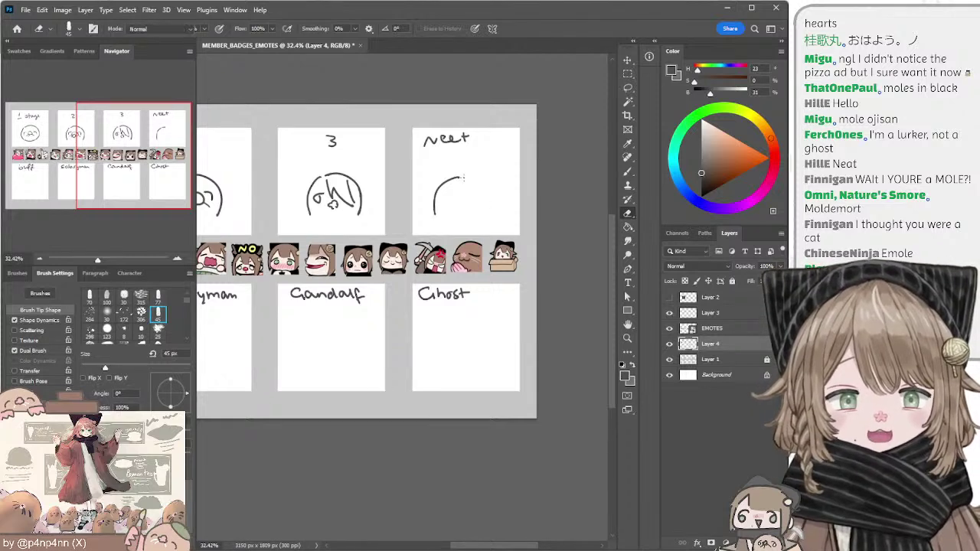
key("b")
left_click_drag(461, 178, 490, 213)
key("ctrl+z")
mouse_move(461, 177)
left_mouse_down()
mouse_move(492, 216)
mouse_move(459, 194)
left_mouse_up()
key("ctrl+z")
key("ctrl+z")
Step: Reduce the brush to 8 px and add short whisker strokes around the nose of the third-stage mole
key("[")
key("[")
left_click_drag(331, 205, 321, 207)
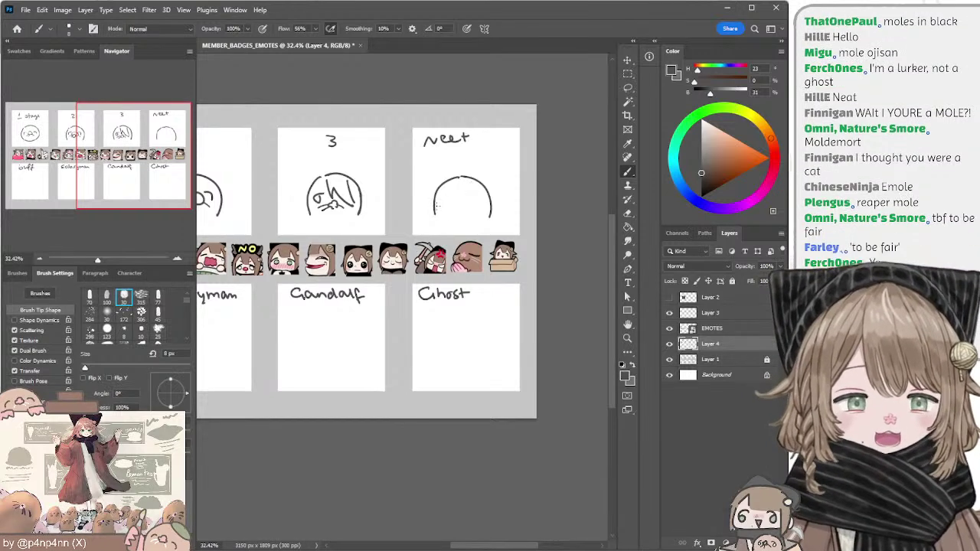
Step: Draw a horizontal line across the lower part of the neet head and sketch small eyes and a nose above it
left_click_drag(435, 204, 491, 204)
key("ctrl+z")
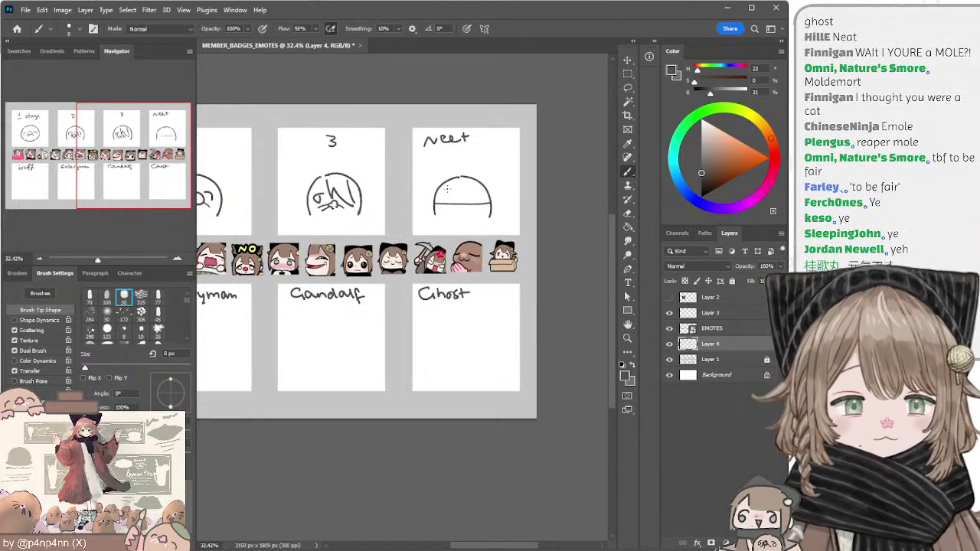
left_click_drag(443, 190, 476, 191)
key("ctrl+z")
key("ctrl+z")
key("ctrl+z")
key("ctrl+z")
key("ctrl+z")
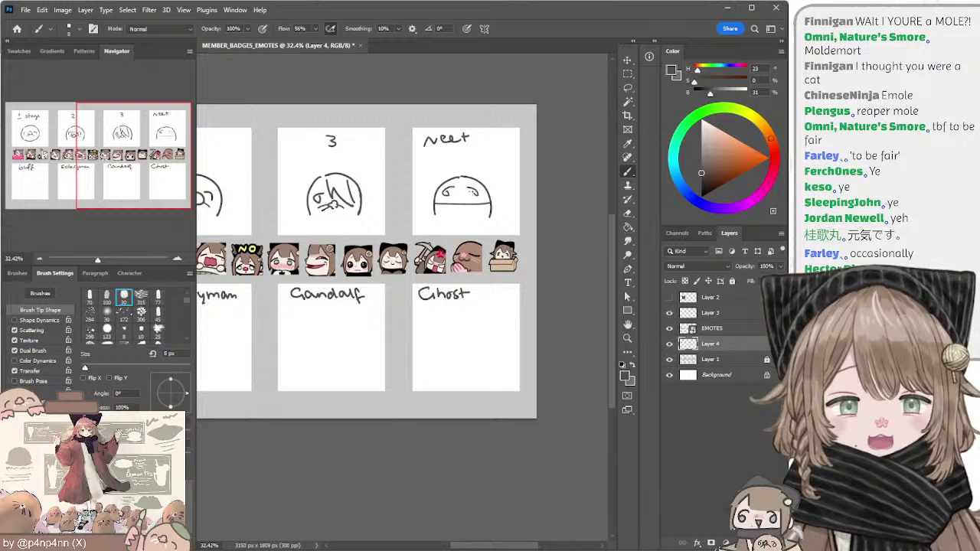
left_click_drag(458, 195, 463, 197)
key("ctrl+z")
key("ctrl+z")
Step: Erase the neet mole's small face and draw large round glasses with swirls in the lenses in its place
left_click_drag(534, 180, 605, 176)
left_click_drag(429, 181, 351, 175)
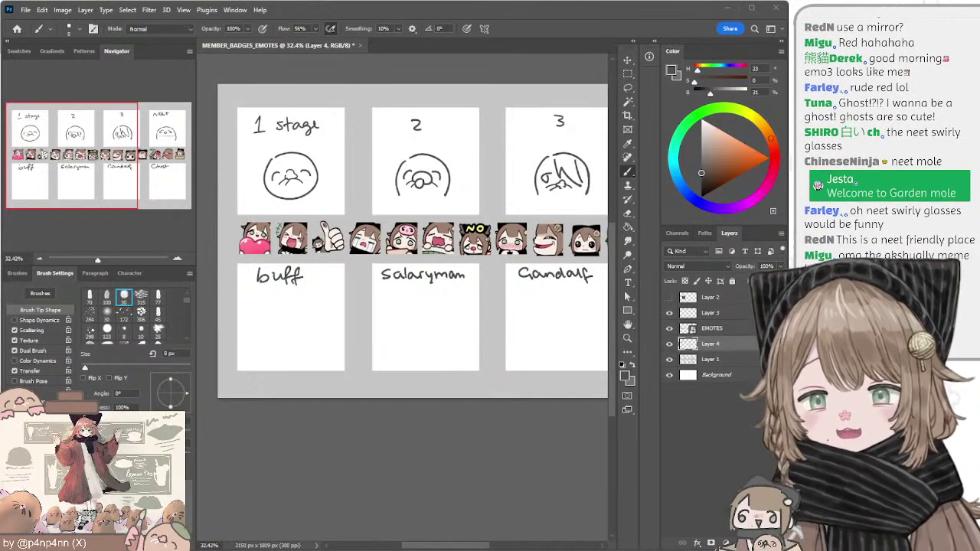
mouse_move(488, 128)
left_mouse_down()
mouse_move(389, 137)
mouse_move(409, 137)
mouse_move(304, 128)
left_mouse_up()
key("e")
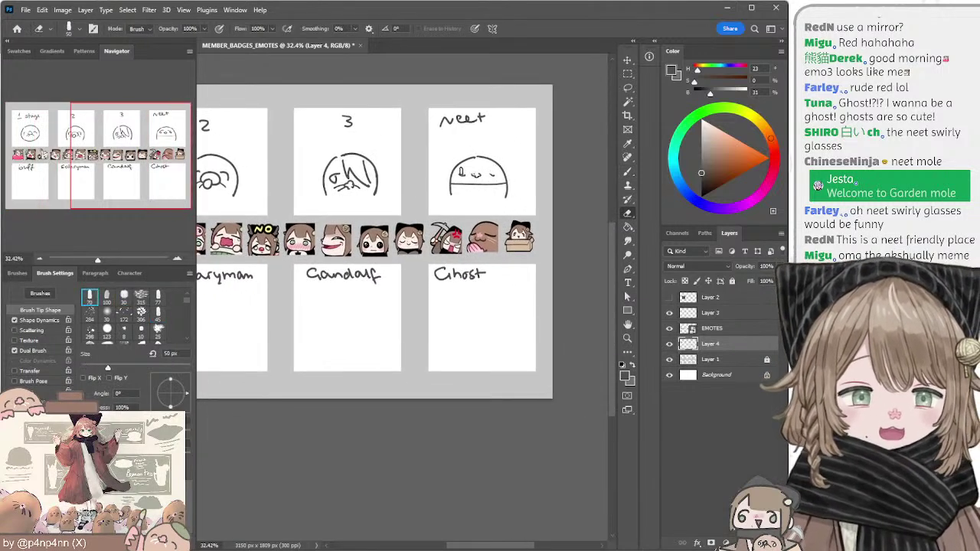
key("b")
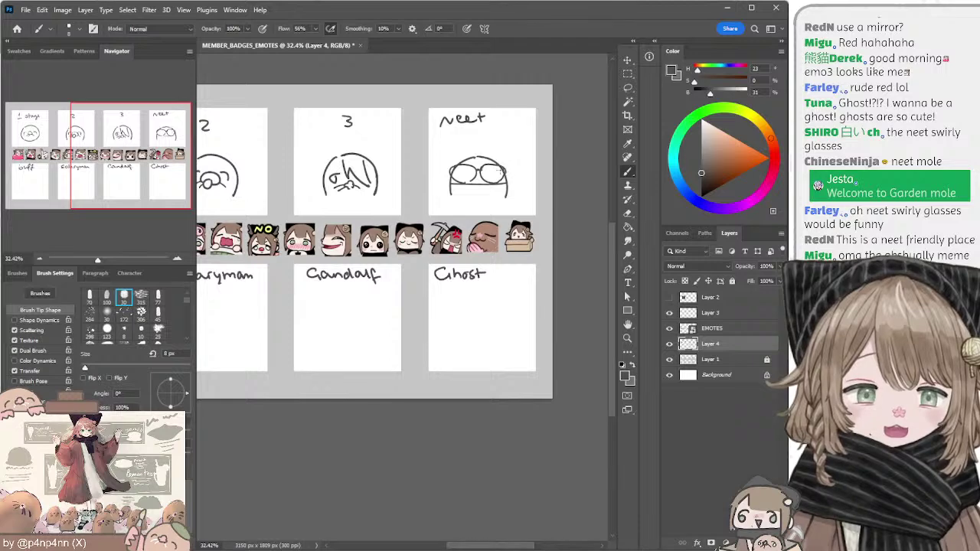
key("l")
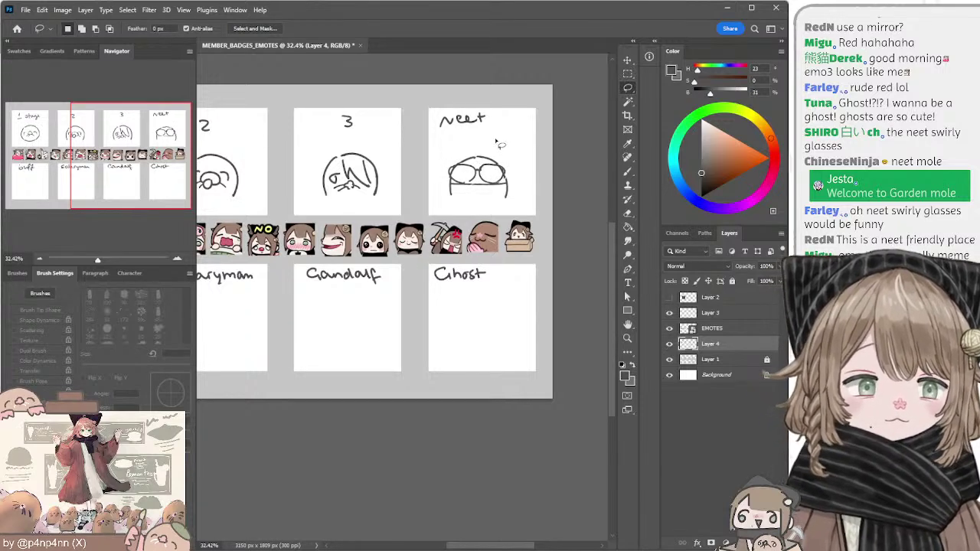
key("b")
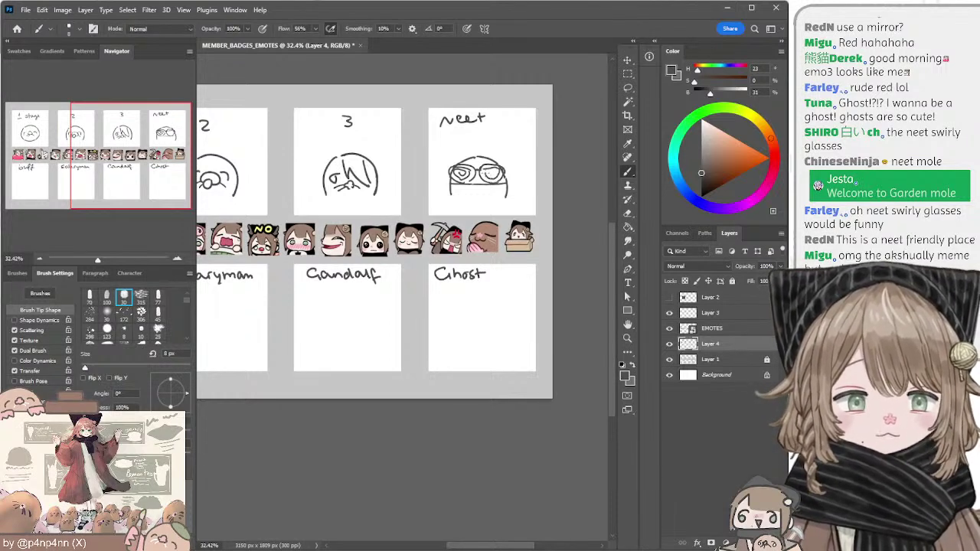
Step: Clean up the swirly glasses and add nose and mouth strokes beneath their bridge on the neet mole
key("e")
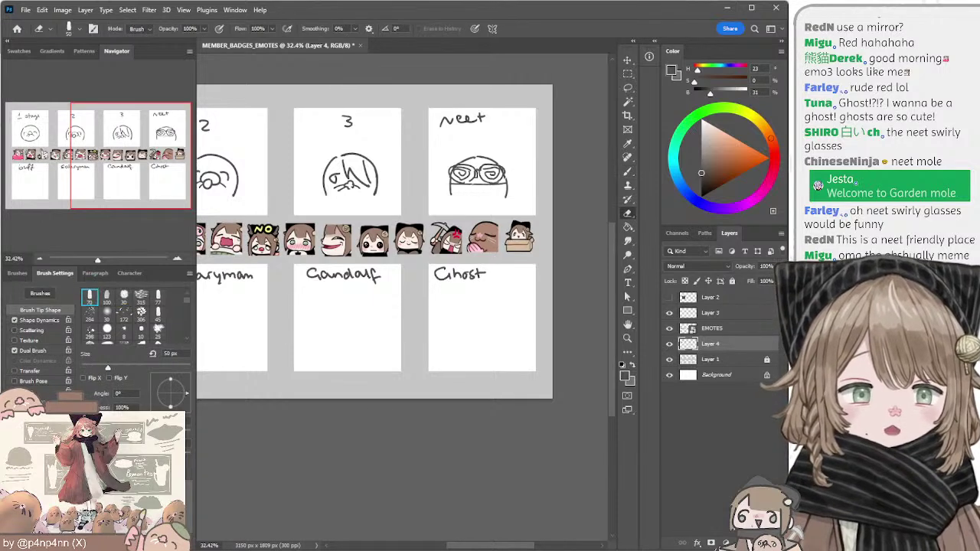
key("b")
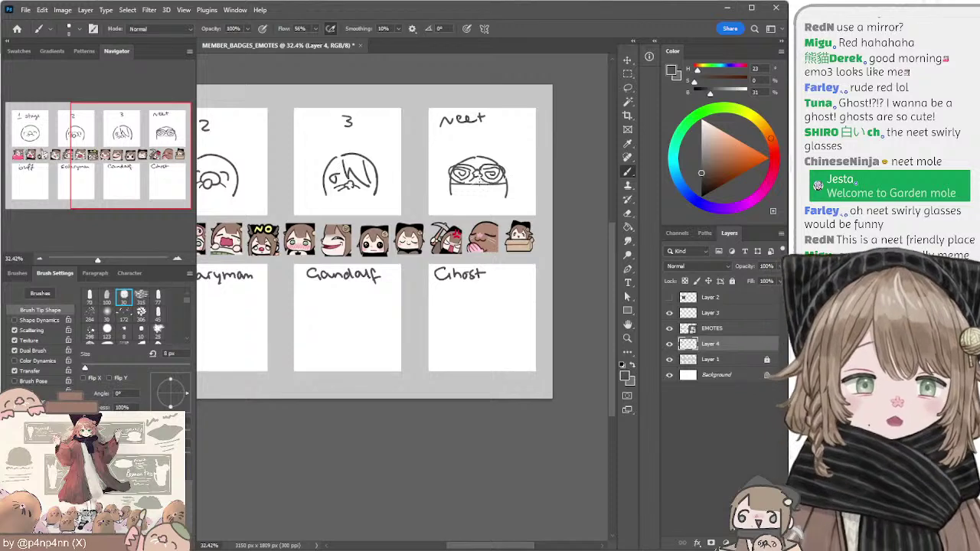
key("bracketleft")
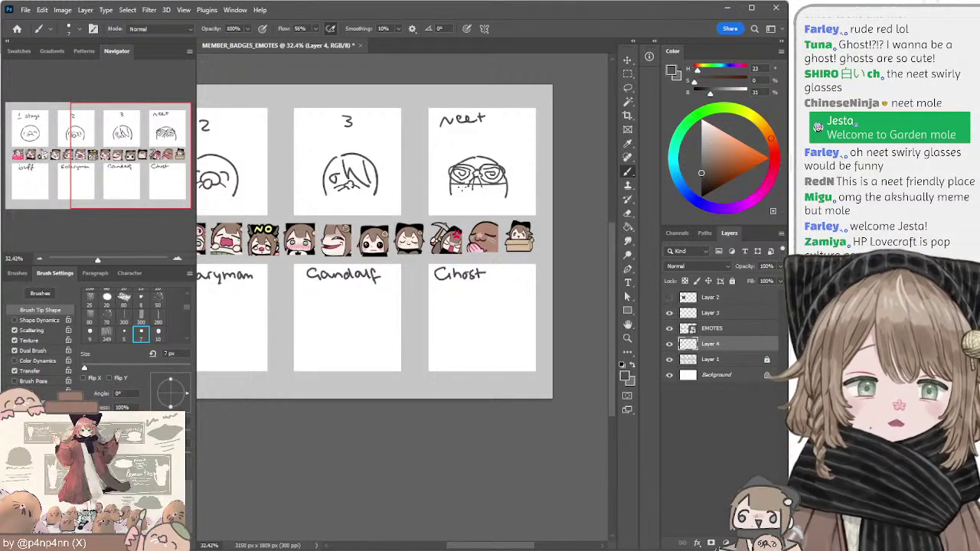
key("bracketright")
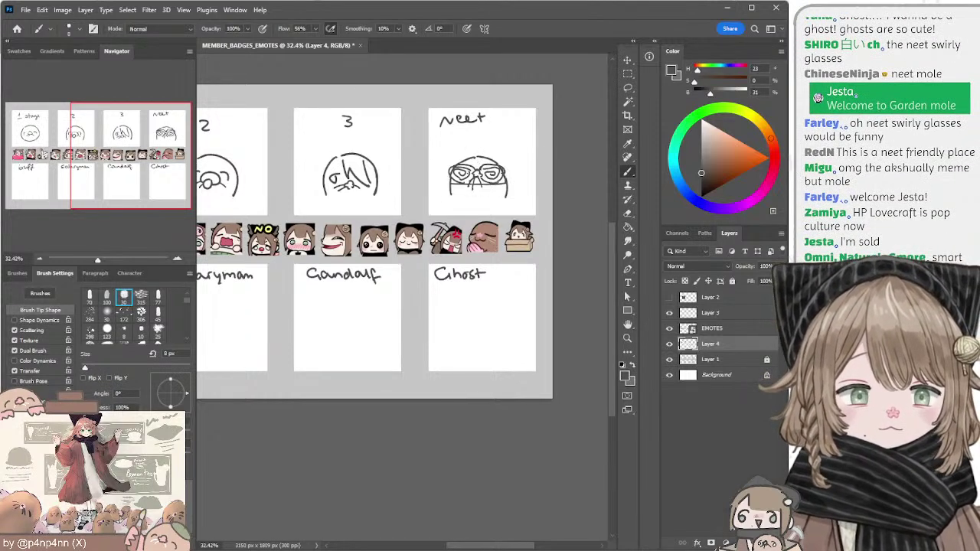
Step: Erase the labels "1 stage", "2" and "3" above the first three upper sketches with a 200 px eraser
left_click_drag(421, 148, 489, 157)
left_click_drag(407, 160, 533, 176)
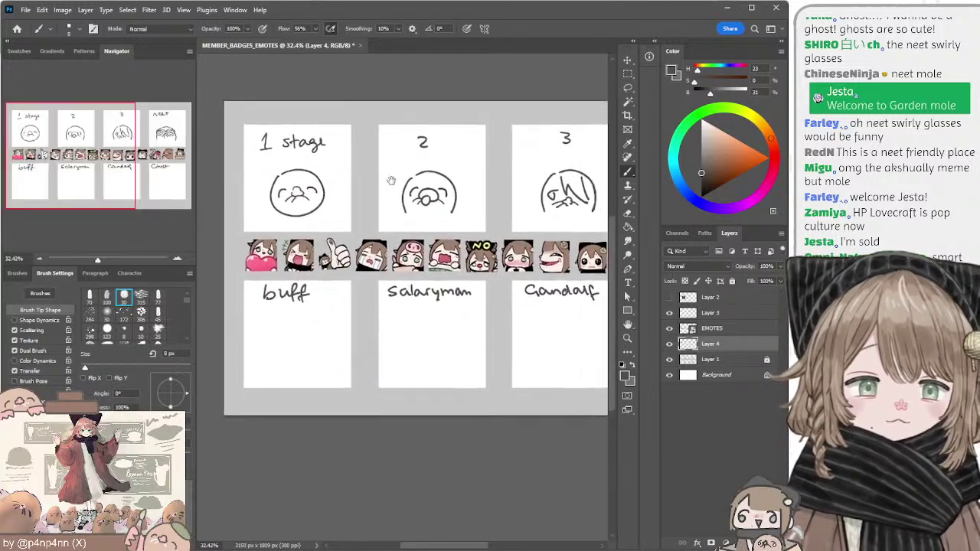
left_click_drag(392, 182, 390, 178)
key("e")
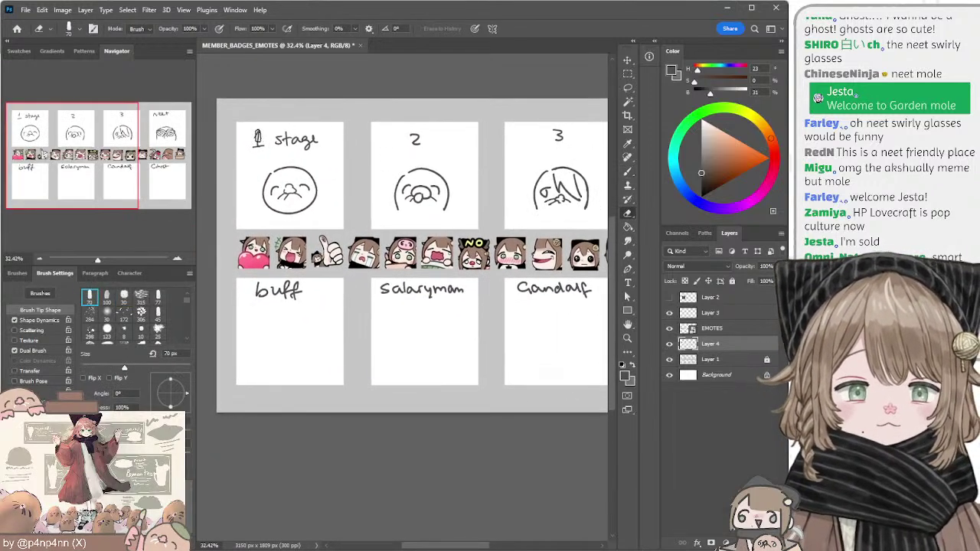
key("bracketright")
left_click_drag(259, 135, 311, 131)
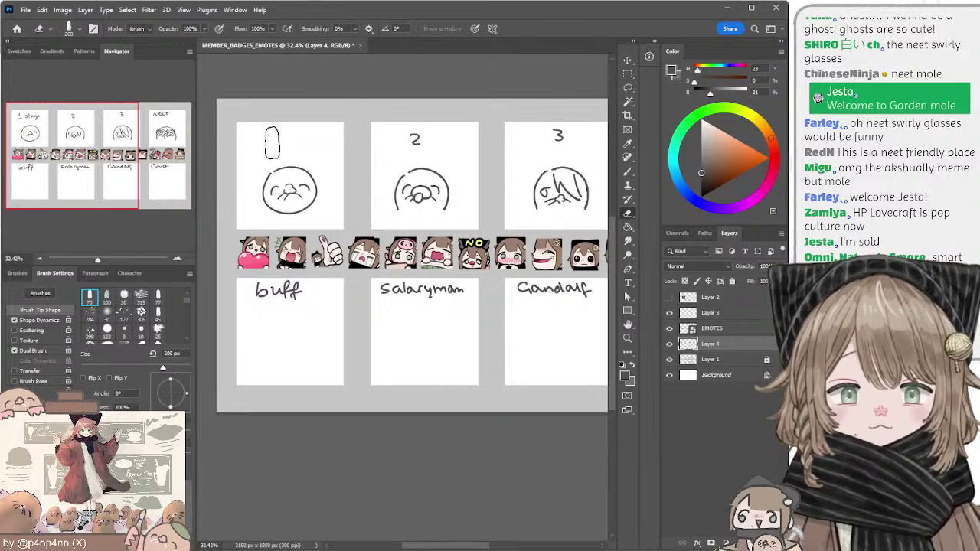
left_click_drag(506, 127, 354, 127)
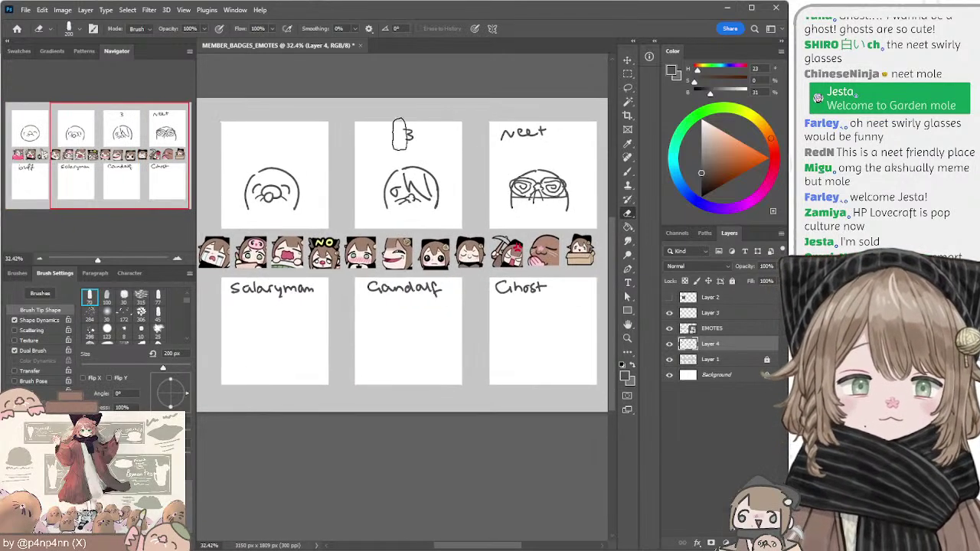
left_click_drag(361, 165, 502, 108)
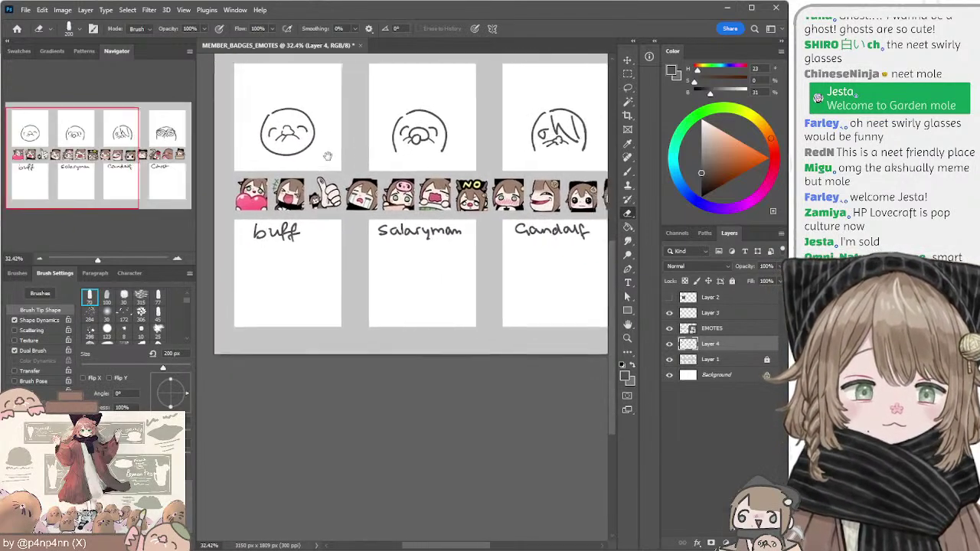
key("b")
mouse_move(247, 261)
left_mouse_down()
mouse_move(299, 279)
mouse_move(292, 254)
mouse_move(312, 284)
left_mouse_up()
key("ctrl+z")
key("ctrl+z")
key("bracketright")
key("period")
mouse_move(253, 245)
left_mouse_down()
mouse_move(314, 270)
mouse_move(320, 288)
left_mouse_up()
key("ctrl+z")
key("ctrl+z")
left_click_drag(256, 284, 309, 282)
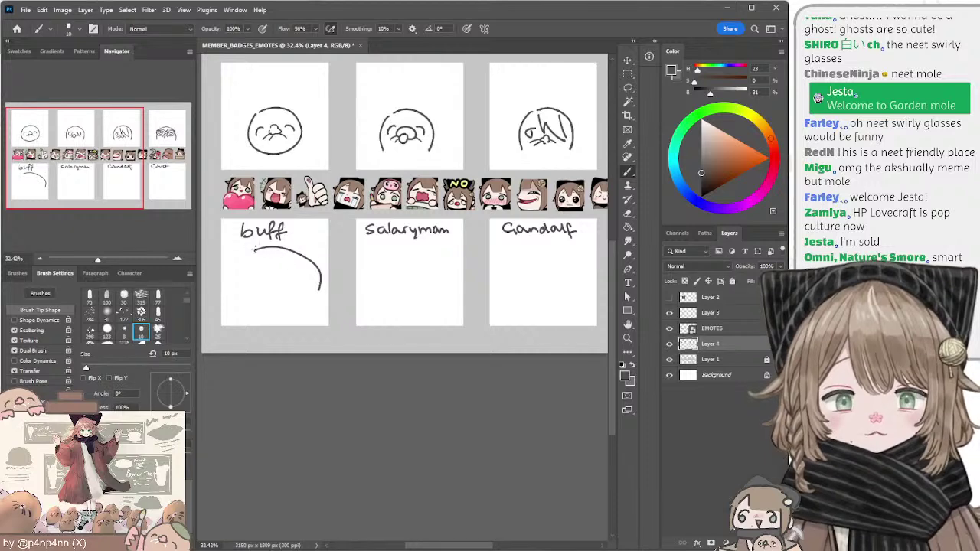
key("ctrl+z")
left_click_drag(264, 243, 323, 286)
mouse_move(228, 291)
left_mouse_down()
mouse_move(261, 244)
mouse_move(321, 241)
mouse_move(255, 233)
left_mouse_up()
key("ctrl+z")
key("ctrl+z")
key("ctrl+z")
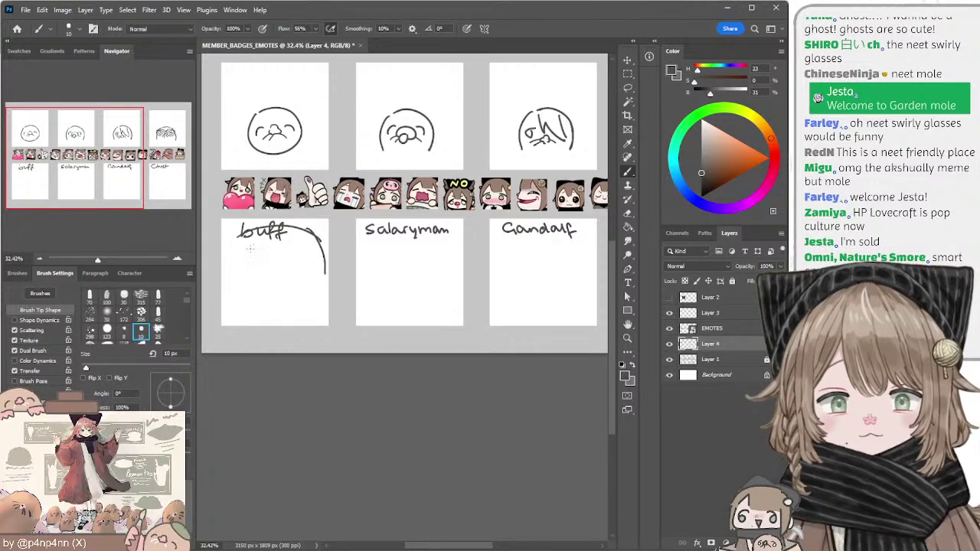
key("ctrl+z")
left_click_drag(227, 262, 286, 231)
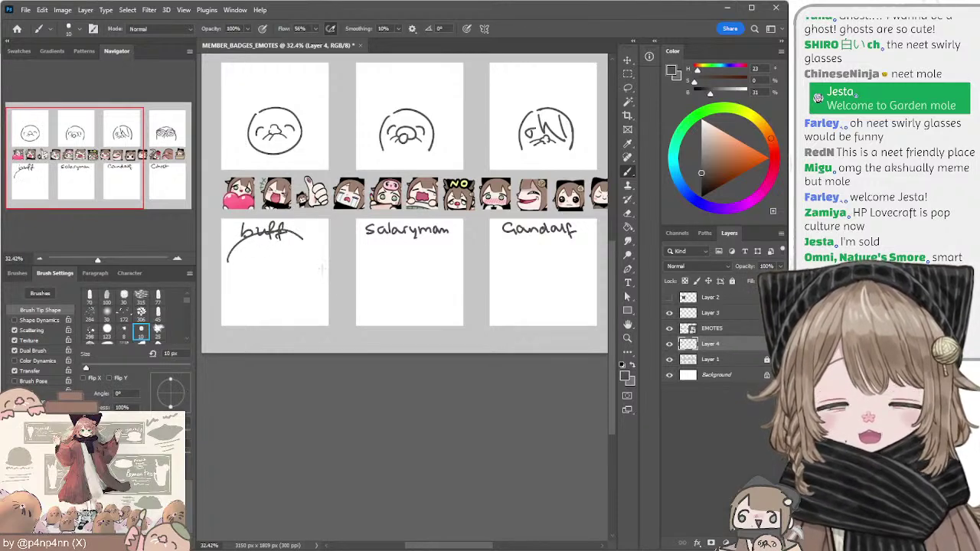
key("ctrl+z")
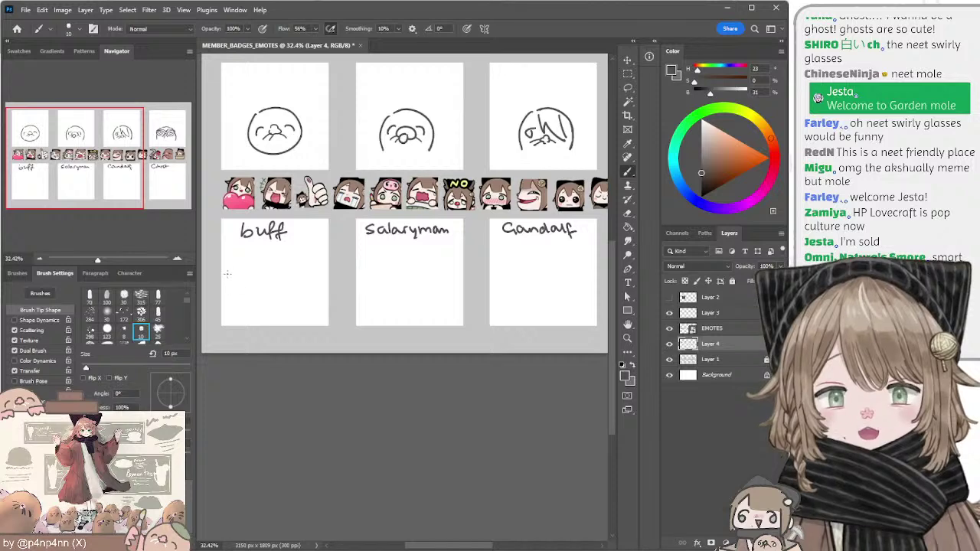
Step: Draw a large arched body outline in the first lower square with a 10 px brush and erase the "buff" label
mouse_move(227, 273)
left_mouse_down()
mouse_move(264, 235)
mouse_move(291, 229)
mouse_move(320, 263)
left_mouse_up()
key("e")
key("b")
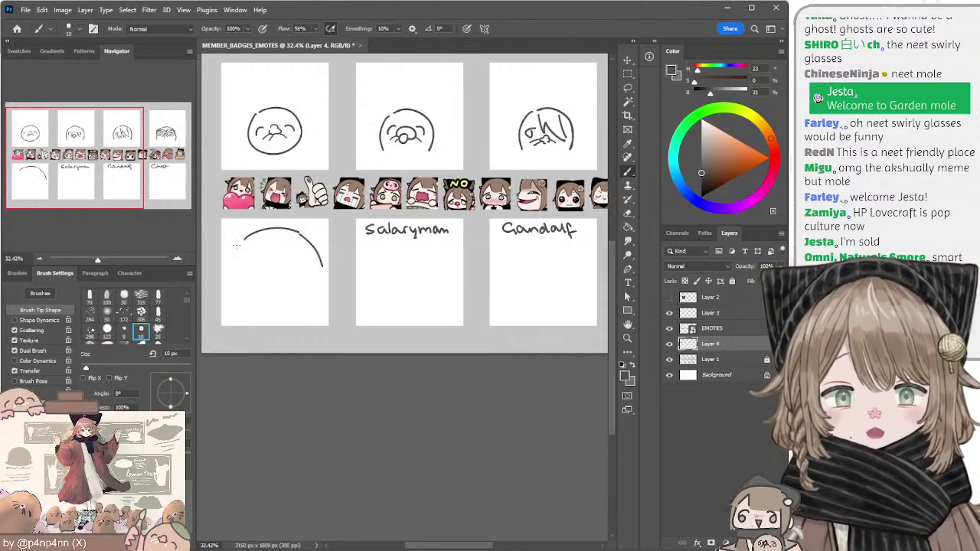
left_click_drag(243, 239, 225, 280)
key("ctrl+z")
left_click_drag(241, 245, 229, 278)
key("ctrl+z")
Step: Draw a bulky flexed arm over the lower right of the buff mole's outline and erase excess lines at its inner bend
mouse_move(300, 231)
left_mouse_down()
mouse_move(326, 269)
mouse_move(304, 295)
mouse_move(322, 275)
mouse_move(299, 289)
mouse_move(321, 272)
mouse_move(279, 303)
left_mouse_up()
key("ctrl+z")
key("ctrl+z")
mouse_move(319, 271)
left_mouse_down()
mouse_move(295, 292)
mouse_move(296, 309)
mouse_move(284, 310)
mouse_move(321, 319)
mouse_move(326, 286)
left_mouse_up()
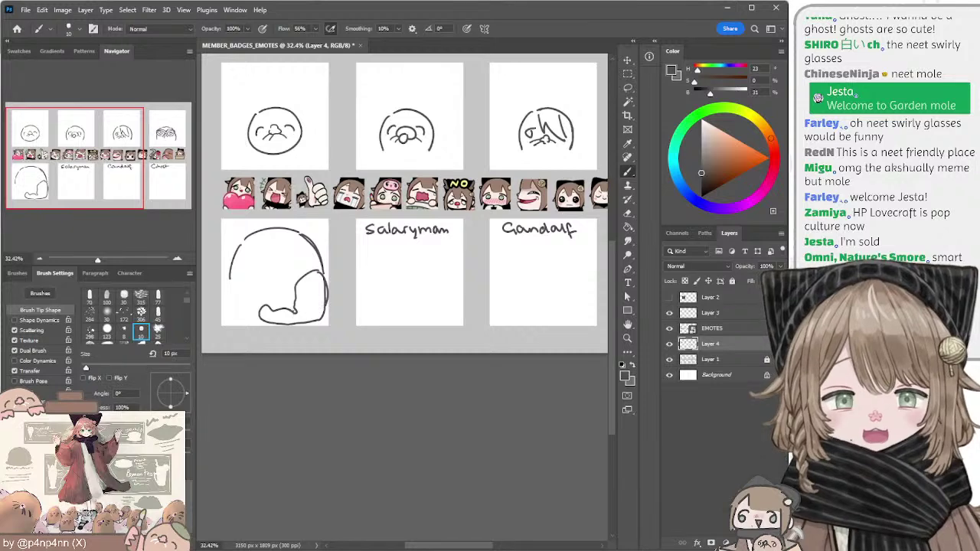
key("e")
mouse_move(277, 309)
left_mouse_down()
mouse_move(296, 308)
mouse_move(297, 290)
left_mouse_up()
key("b")
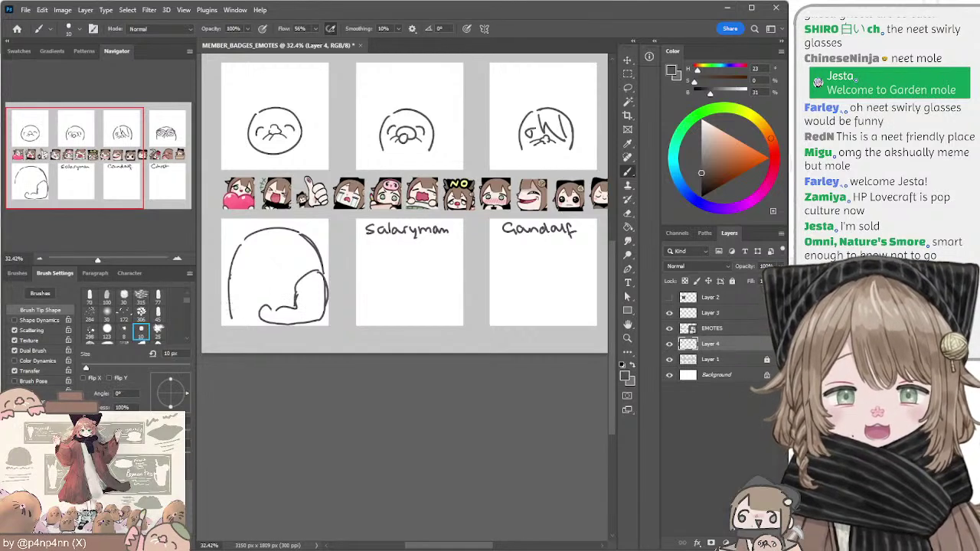
Step: Redraw the lower left side of the buff mole's outline, extending it down toward the square's bottom edge
mouse_move(232, 323)
left_mouse_down()
mouse_move(231, 277)
mouse_move(234, 325)
mouse_move(239, 292)
mouse_move(229, 297)
mouse_move(234, 321)
left_mouse_up()
key("ctrl+z")
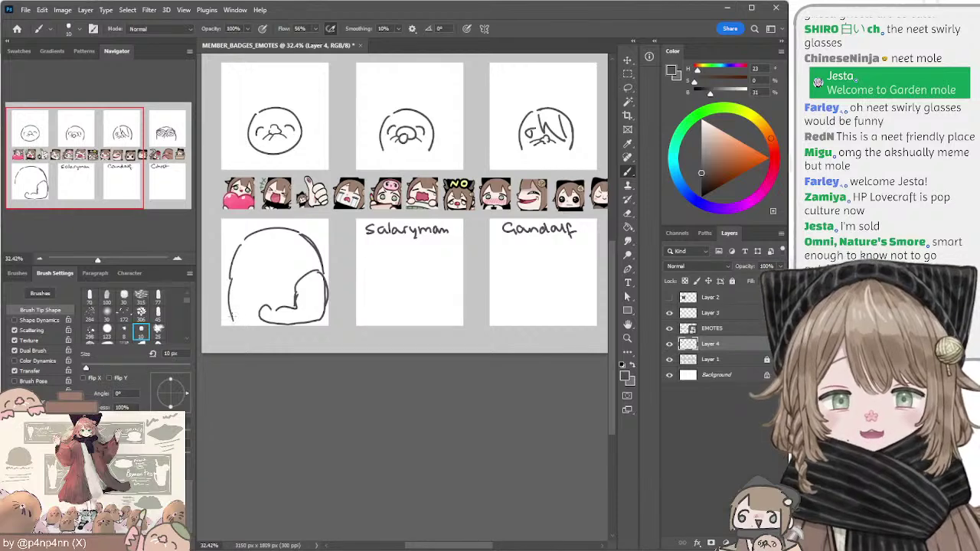
key("ctrl+z")
left_click_drag(230, 275, 234, 321)
key("ctrl+z")
left_click_drag(231, 280, 232, 319)
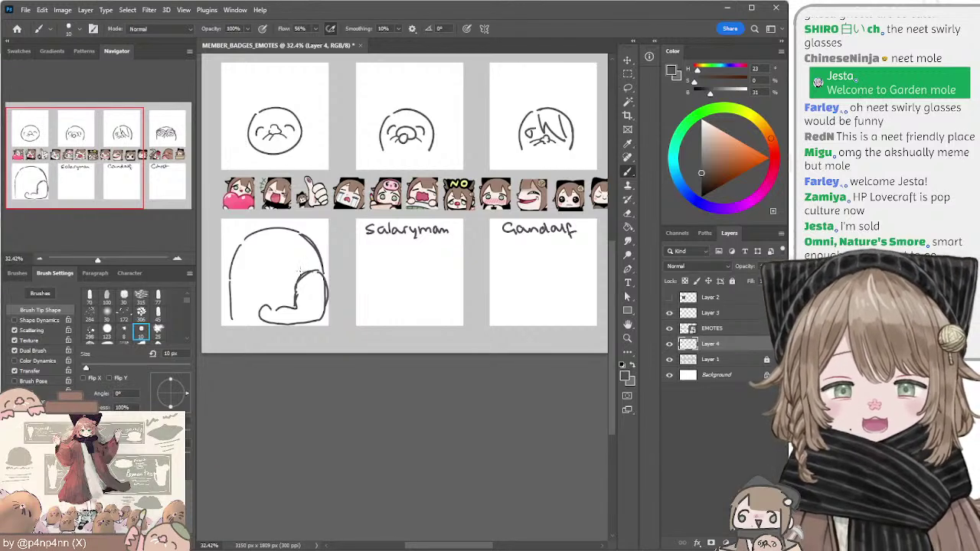
Step: Draw the buff mole's closed eyes, nose and whiskers, erase the body outline crossing its arm and complete the outline's lower left side
mouse_move(272, 257)
left_mouse_down()
mouse_move(272, 266)
mouse_move(272, 258)
mouse_move(294, 256)
mouse_move(249, 266)
mouse_move(291, 270)
left_mouse_up()
key("ctrl+z")
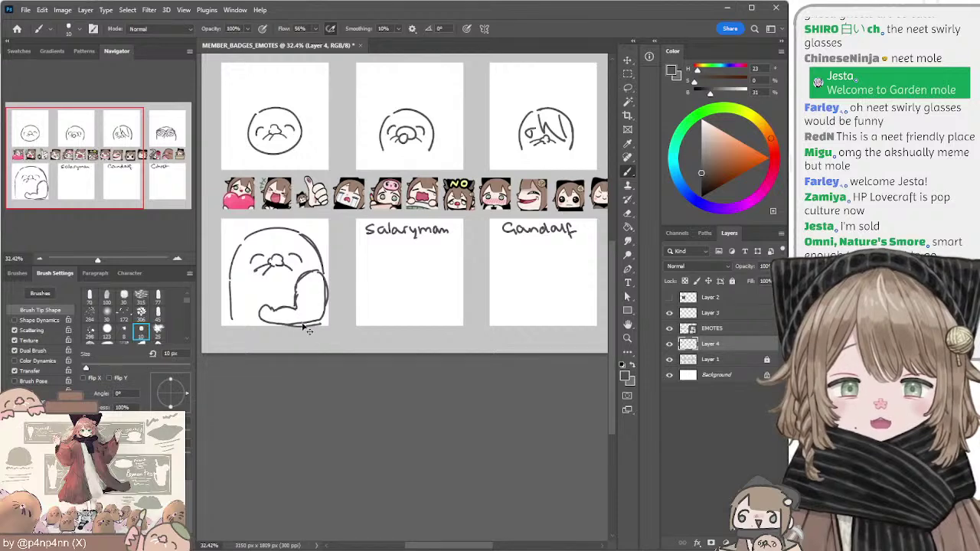
key("e")
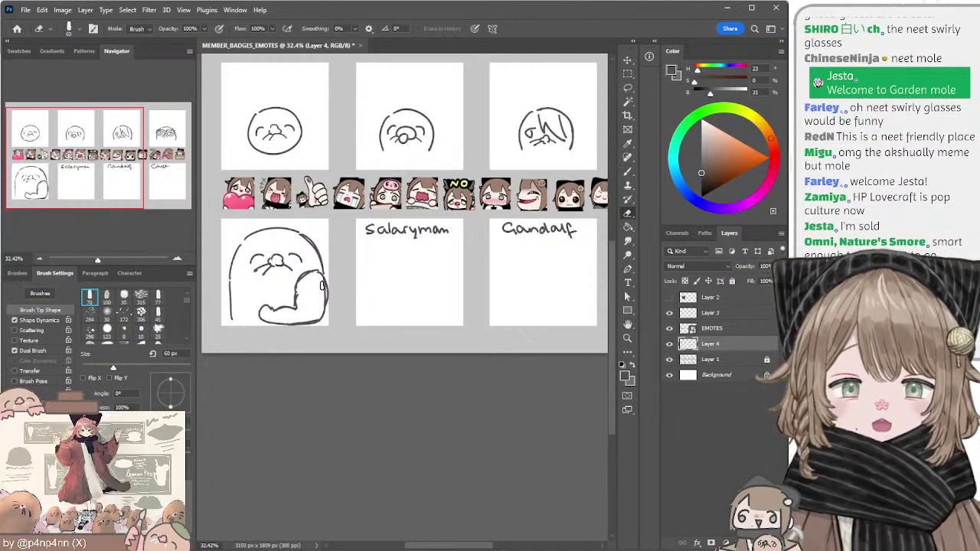
left_click_drag(320, 282, 324, 318)
key("b")
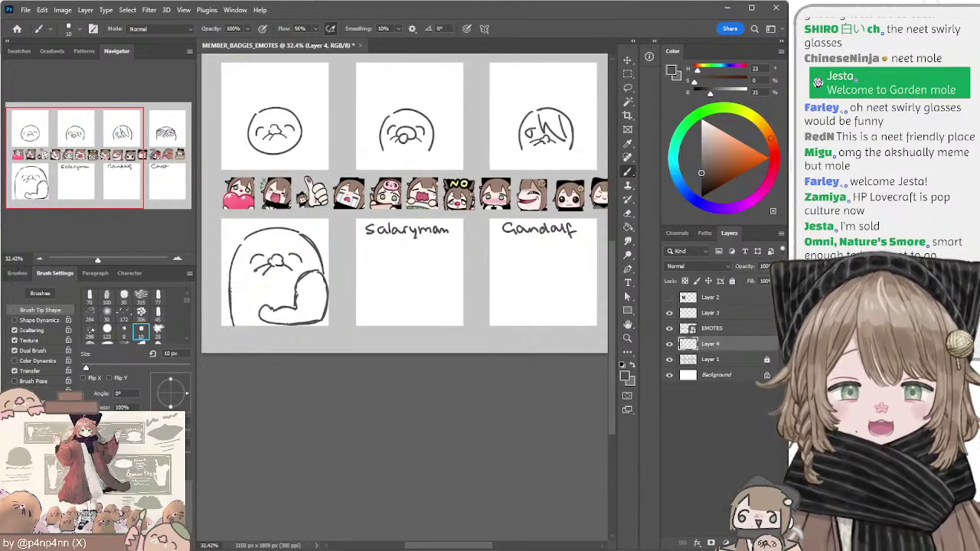
Step: Lasso the whole buff mole sketch, nudge it slightly to the left within its square and deselect
key("l")
left_click_drag(204, 302, 333, 163)
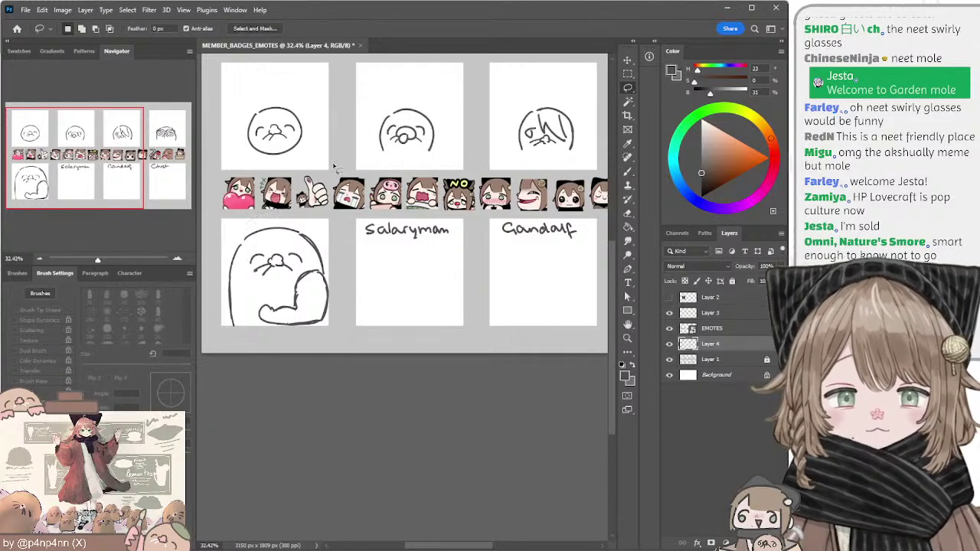
key("ctrl+t")
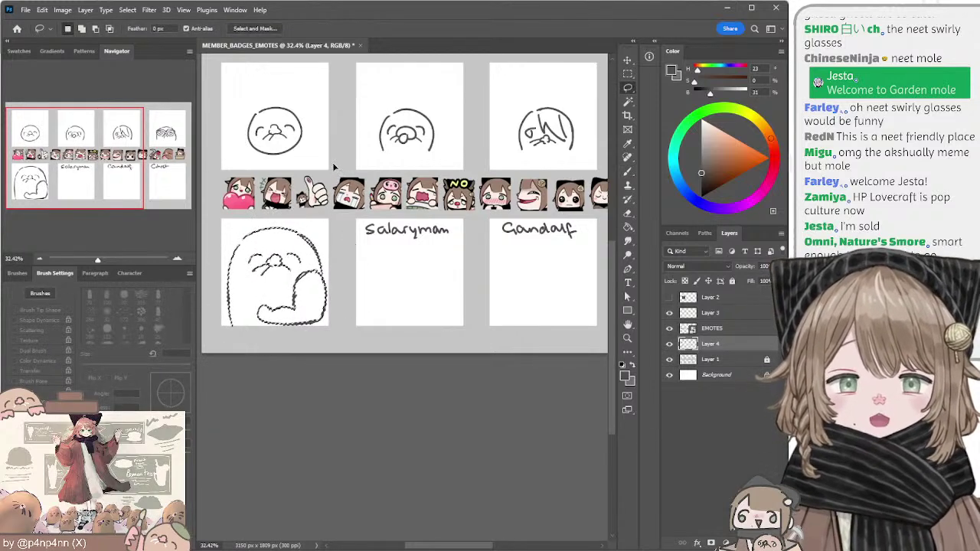
key("ctrl+d")
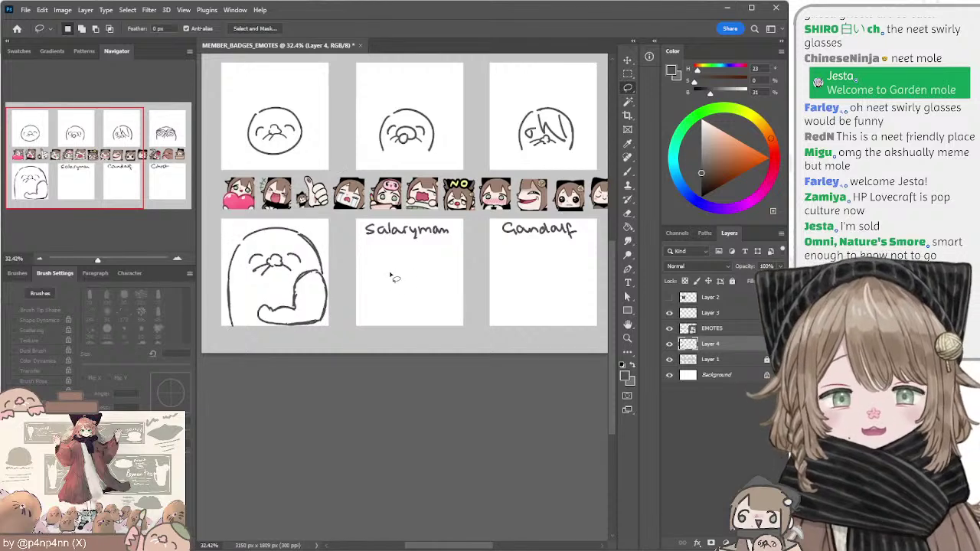
Step: Draw a second bulky arm over the lower left of the buff mole with the 10 px brush
key("b")
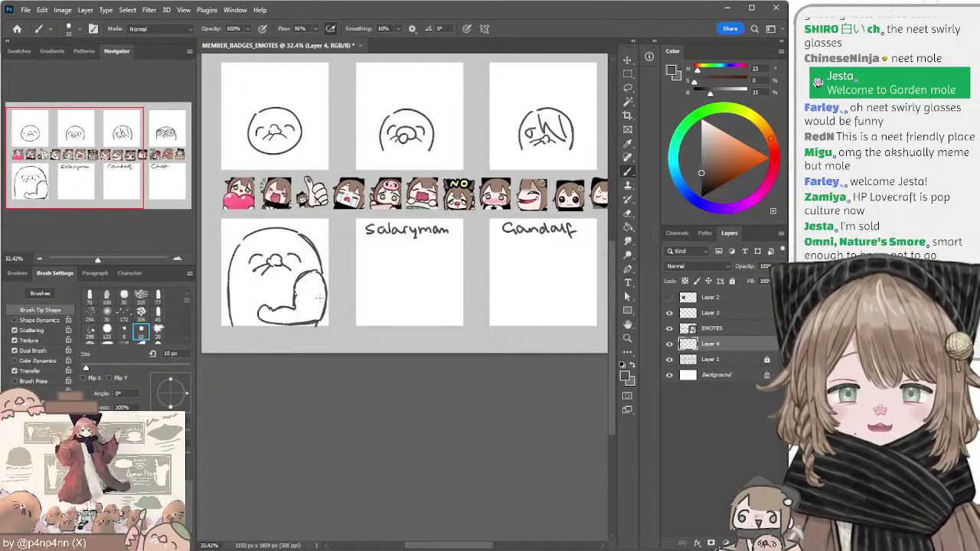
mouse_move(378, 282)
left_mouse_down()
mouse_move(348, 285)
mouse_move(369, 285)
left_mouse_up()
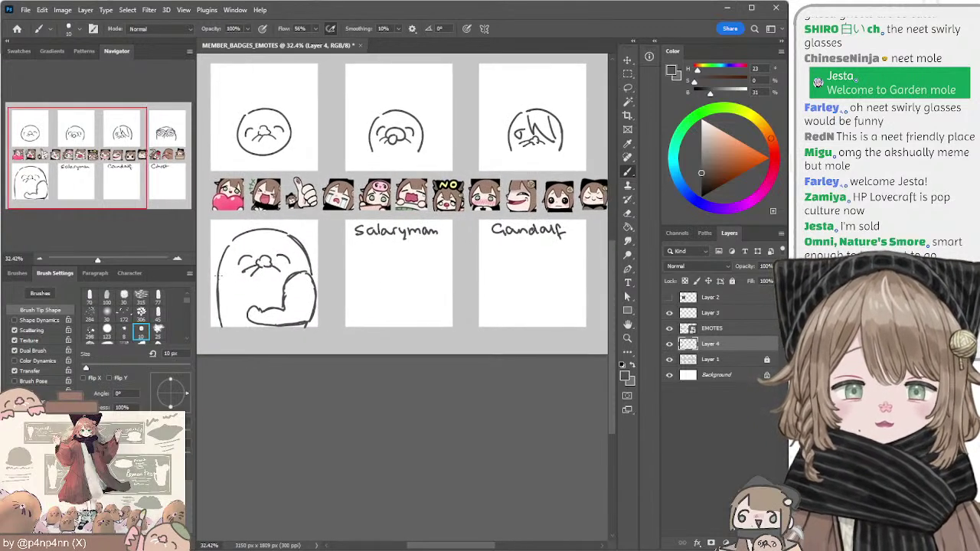
mouse_move(219, 272)
left_mouse_down()
mouse_move(232, 298)
mouse_move(251, 307)
left_mouse_up()
key("ctrl+z")
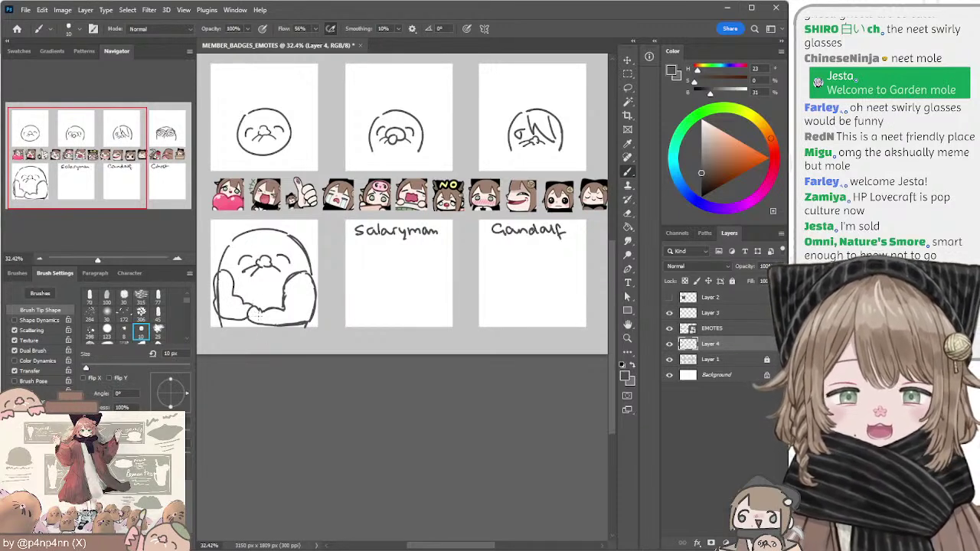
Step: Try to shift the hand of the buff mole's right-side arm and rework the overlapping lines, and undo these changes
key("e")
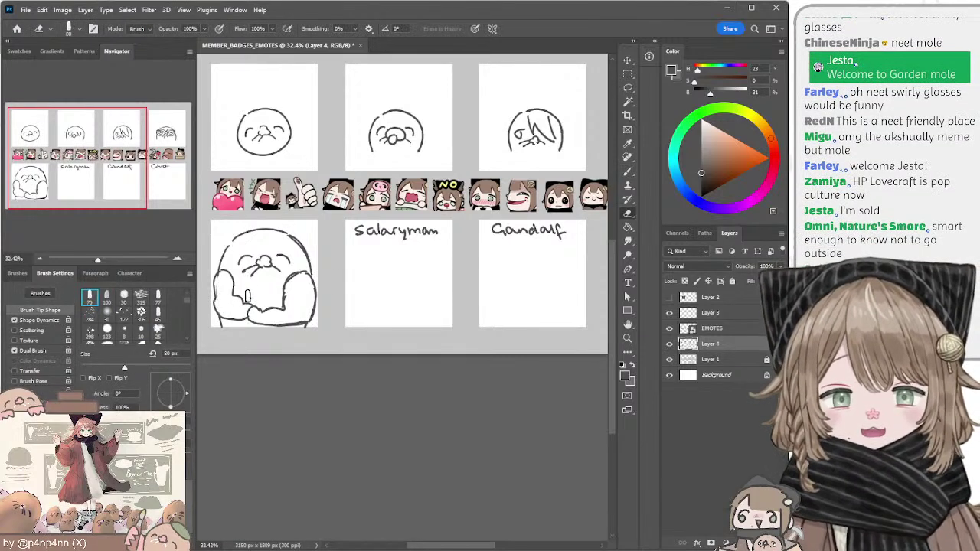
key("l")
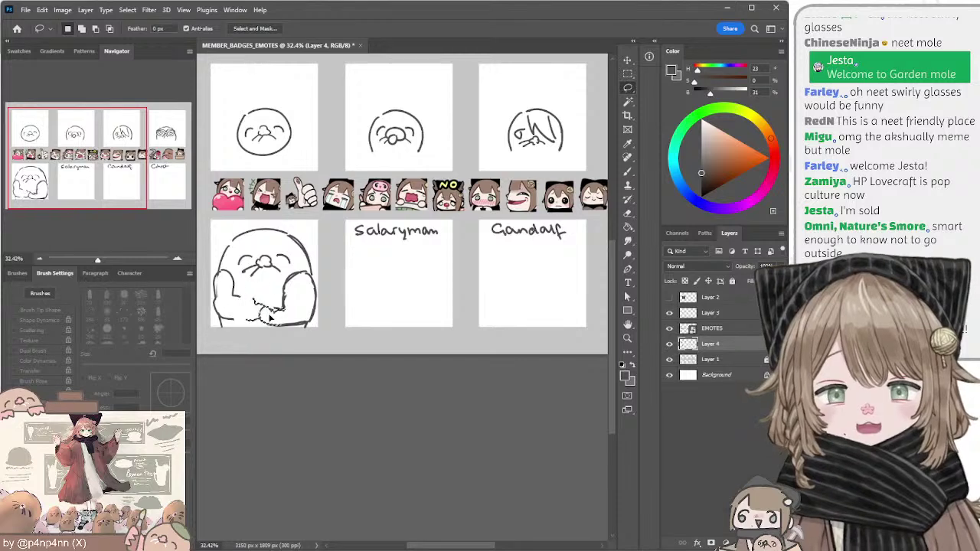
left_click_drag(266, 315, 283, 305)
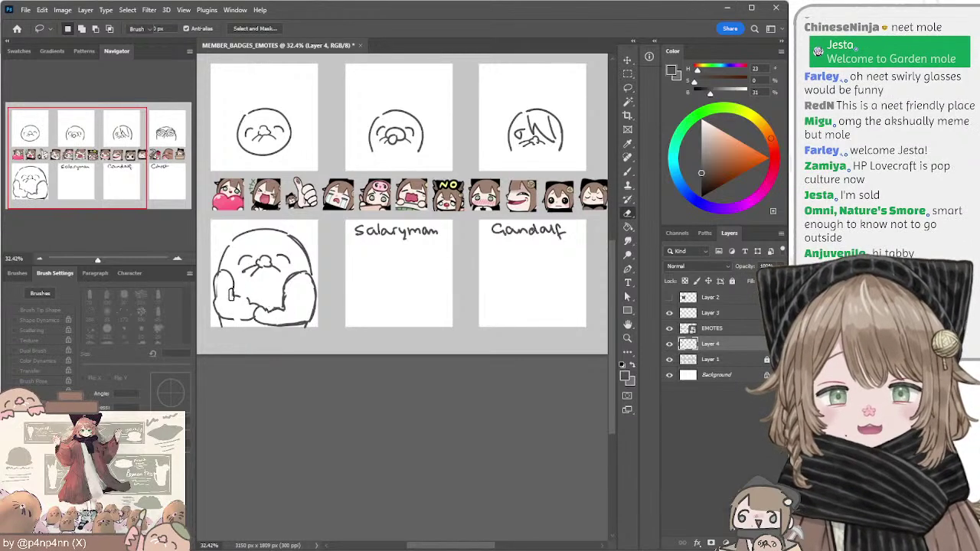
key("e")
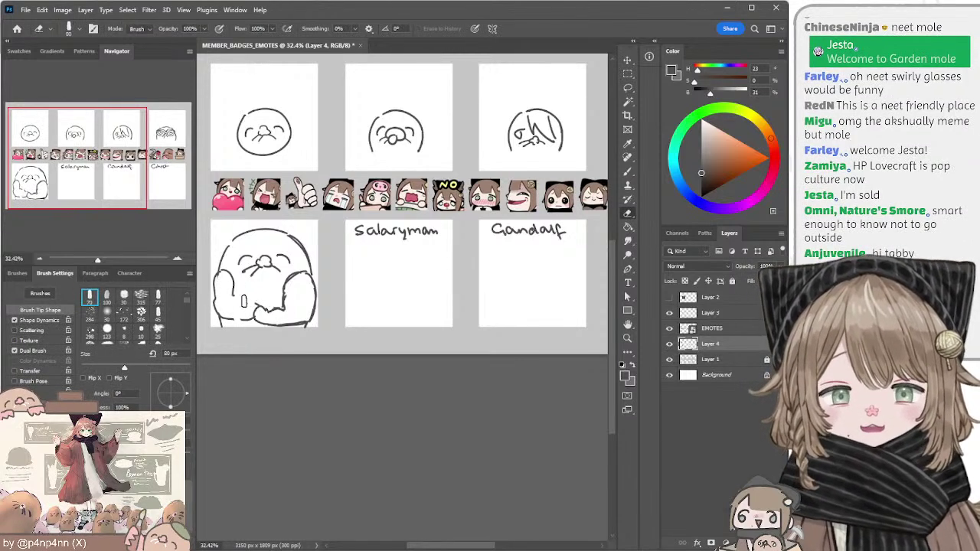
key("b")
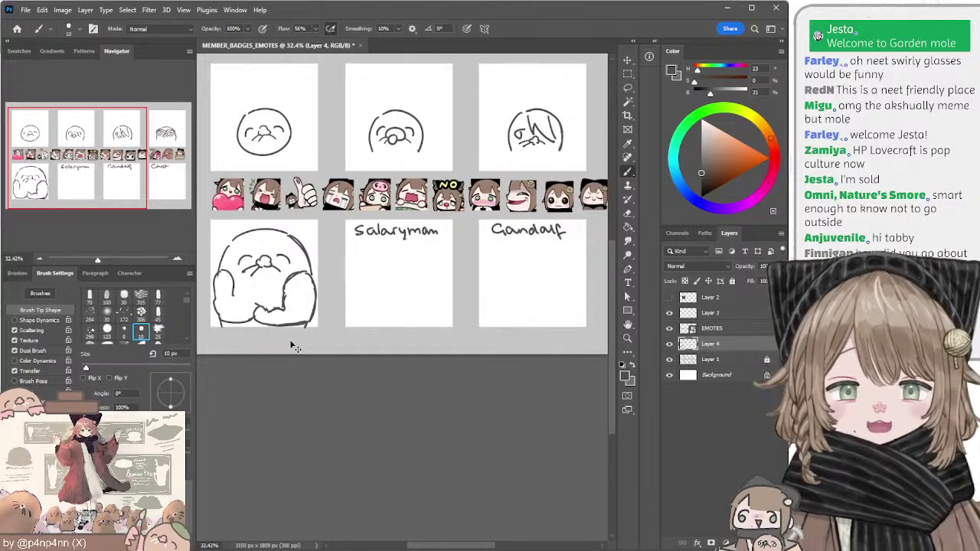
key("ctrl+z")
key("ctrl+z")
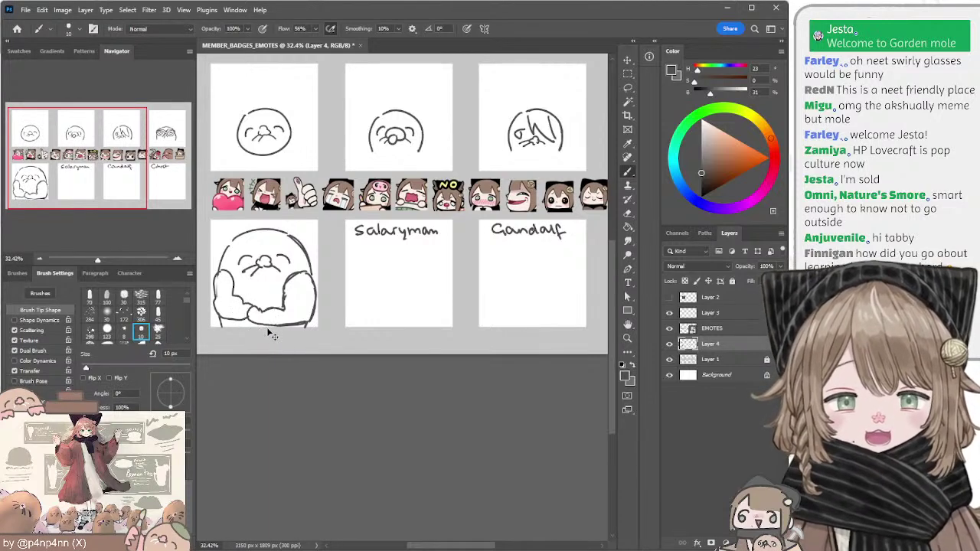
Step: Rework the outer edge of the buff mole's left-side arm and adjust its shoulder using a lasso selection
key("e")
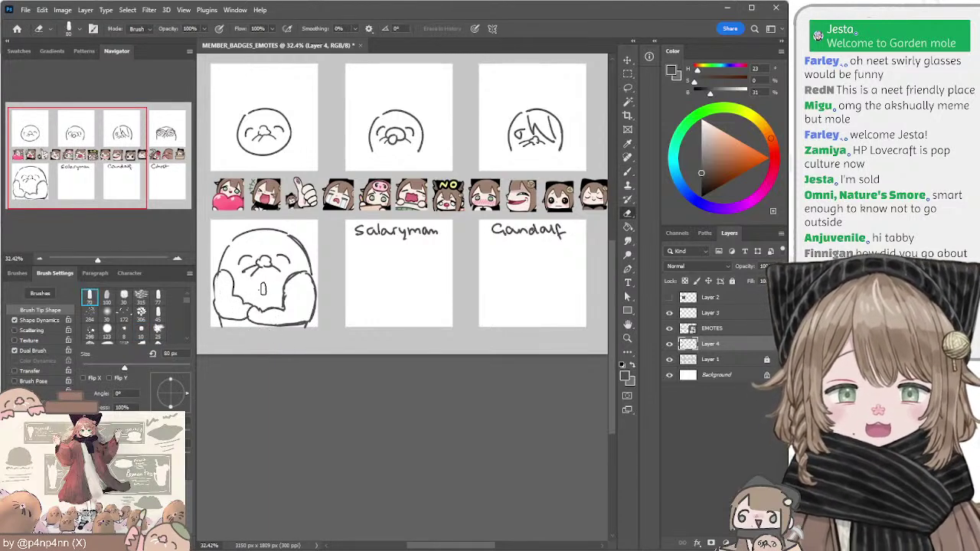
key("b")
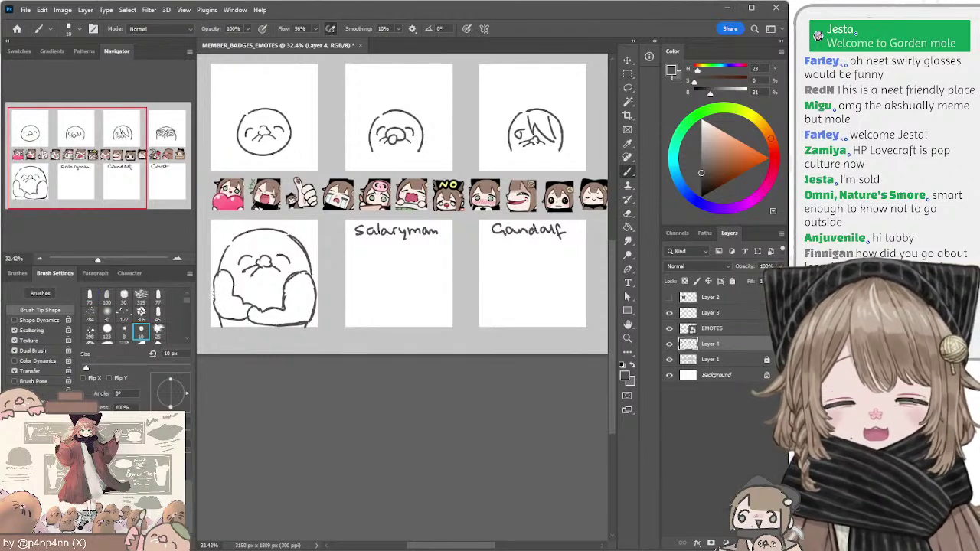
key("l")
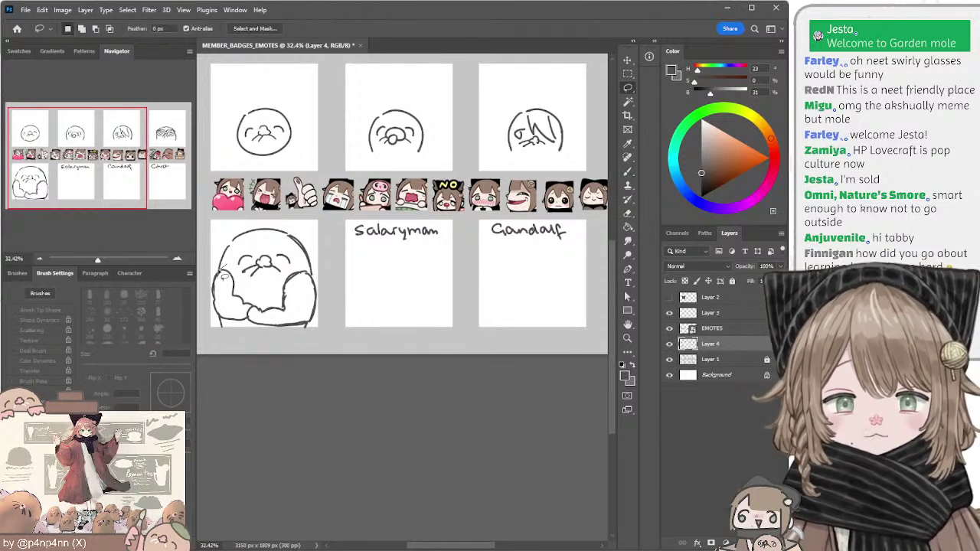
mouse_move(222, 277)
left_mouse_down()
mouse_move(217, 321)
mouse_move(261, 332)
mouse_move(268, 318)
mouse_move(228, 268)
left_mouse_up()
key("ctrl+d")
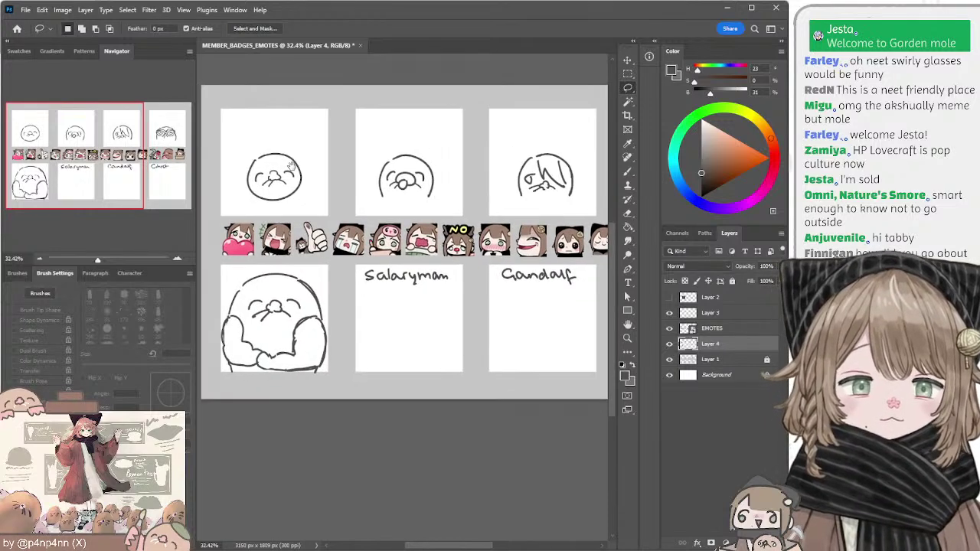
Step: Lasso the round mole face in the first upper square, scale it to 170.40% width and 178.57% height, and move it upward
left_click_drag(277, 118, 291, 163)
key("ctrl+t")
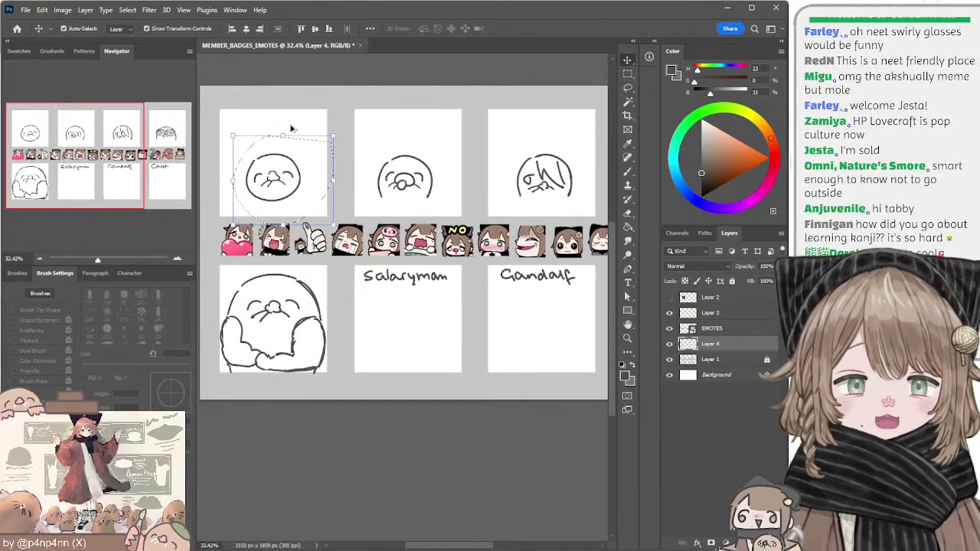
left_click_drag(291, 102, 305, 92)
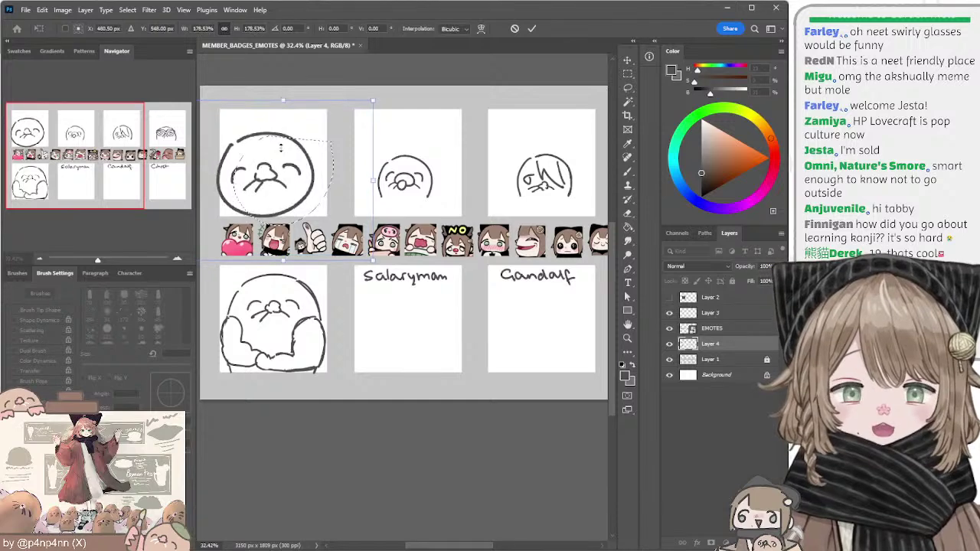
mouse_move(283, 152)
left_mouse_down()
mouse_move(304, 131)
mouse_move(292, 142)
left_mouse_up()
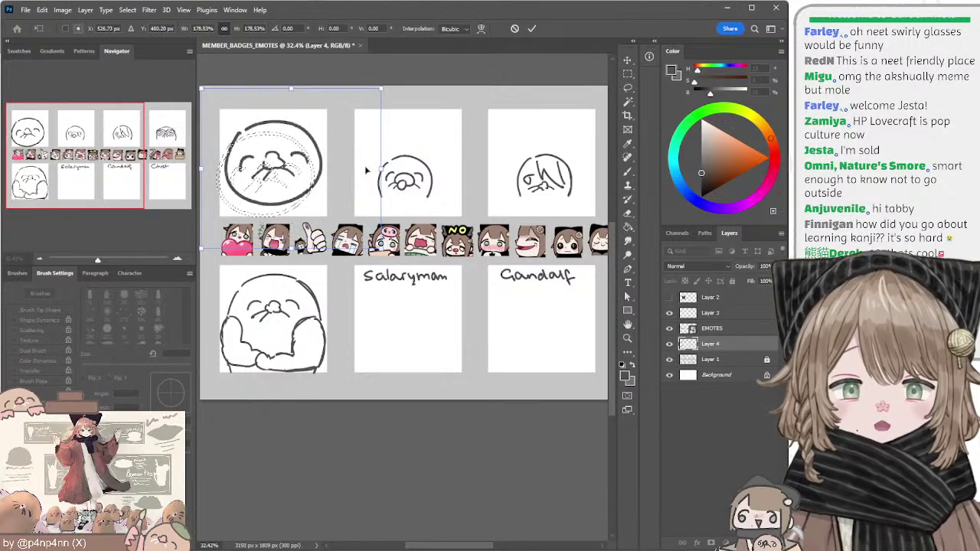
left_click_drag(377, 169, 374, 168)
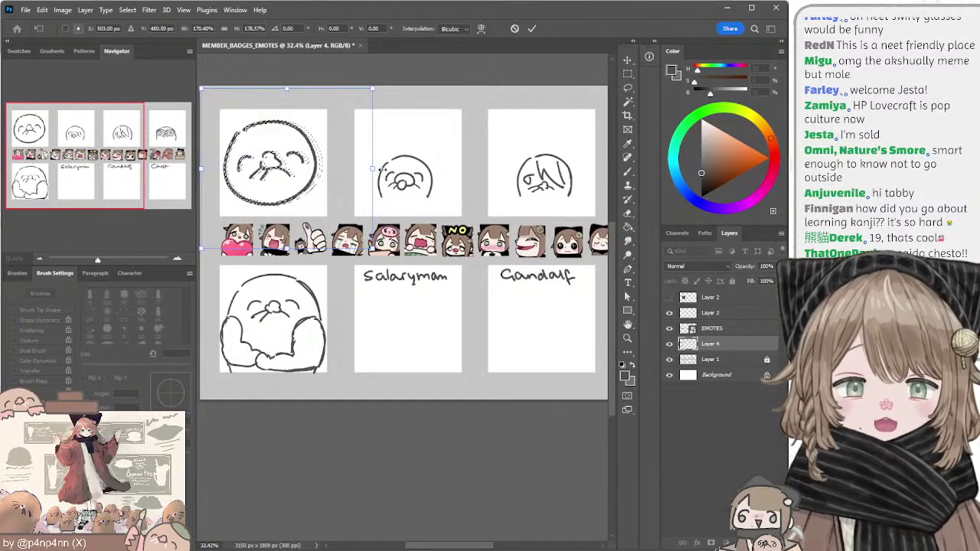
left_click_drag(397, 160, 400, 171)
key("Return")
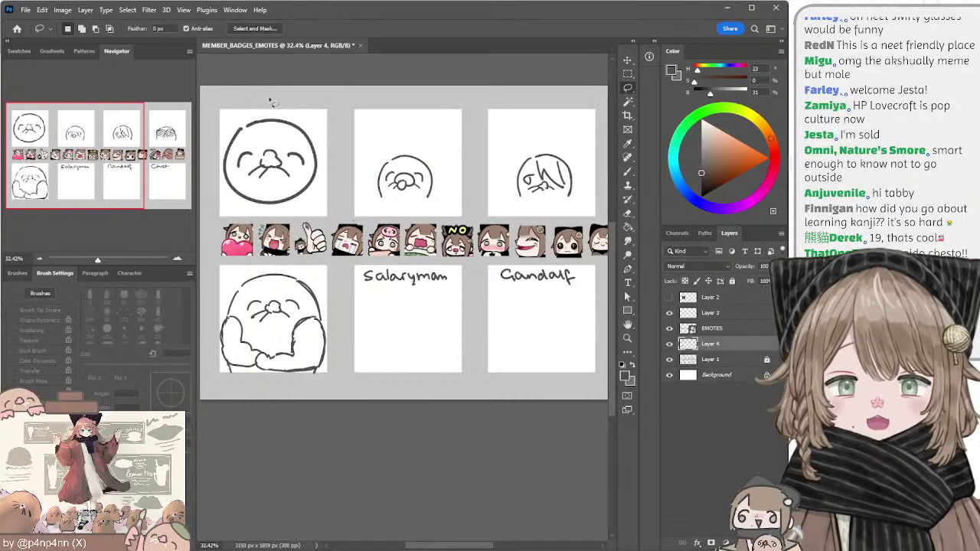
Step: Recentre the round mole face in the first upper square and enlarge it by about 111% to nearly fill the width
left_click_drag(305, 147, 309, 151)
key("v")
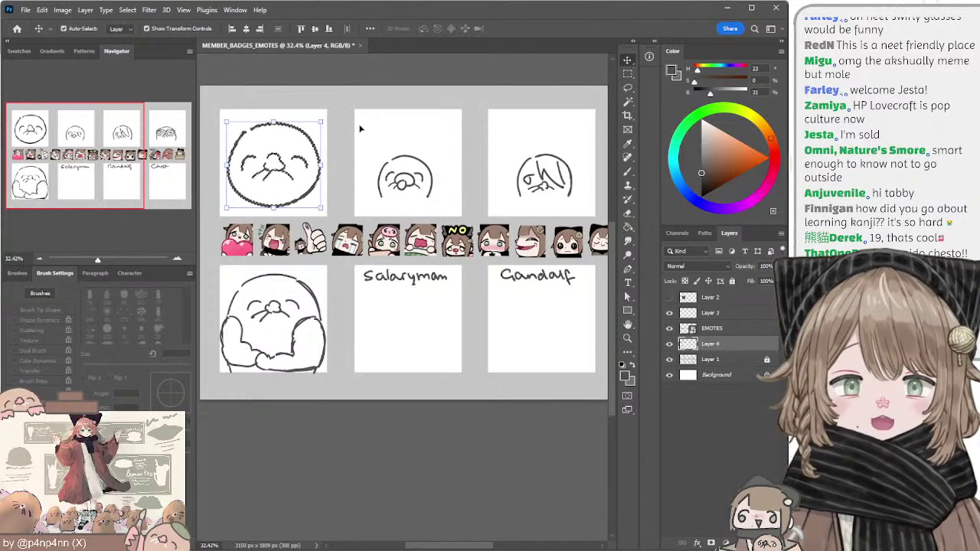
left_click_drag(278, 116, 287, 113)
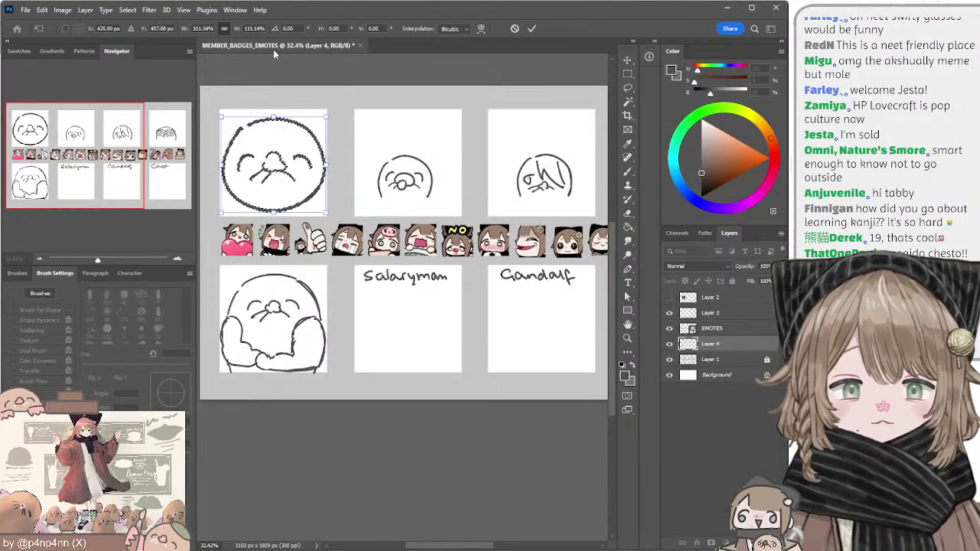
key("Return")
Step: Lasso the mole sketch in the second upper square, scale it to 181.90%, move it up within the square and deselect
key("l")
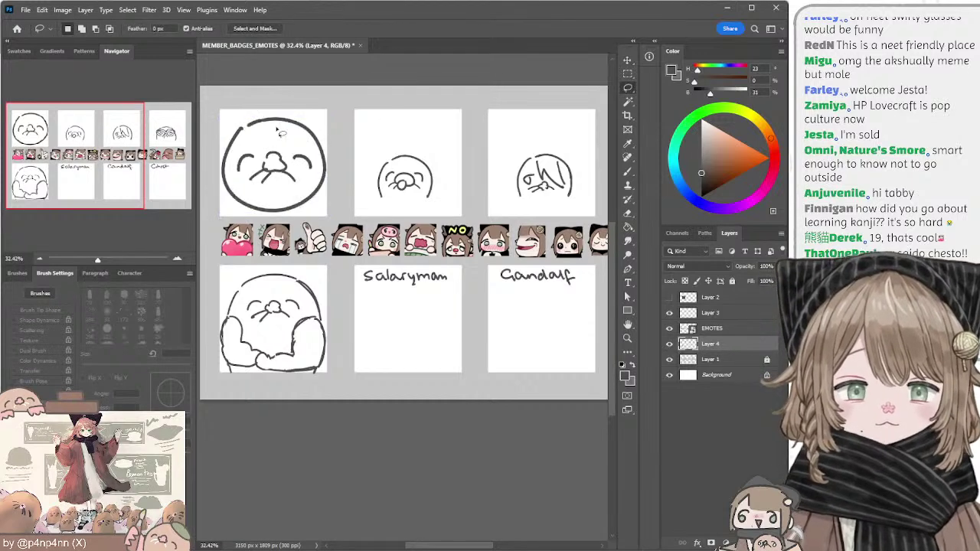
left_click_drag(338, 135, 320, 129)
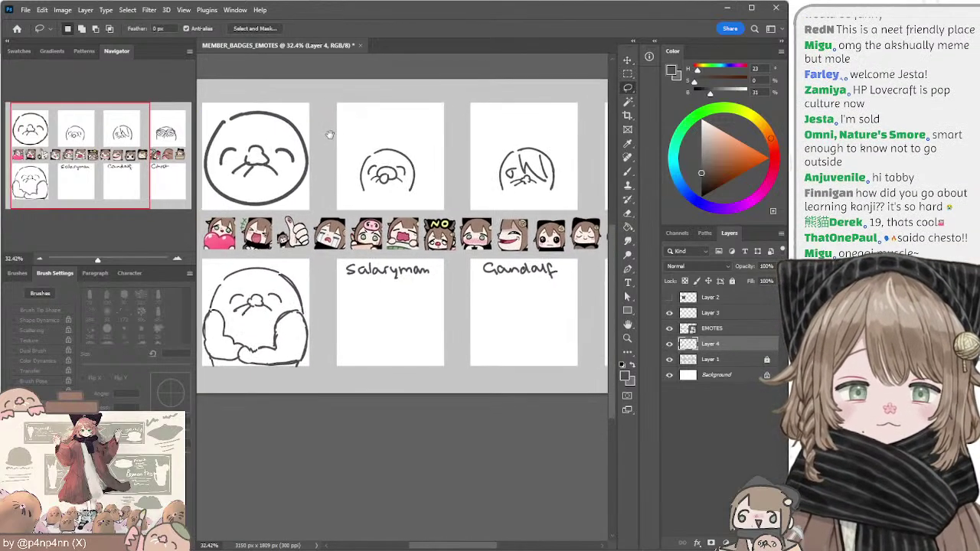
left_click_drag(355, 188, 357, 190)
key("v")
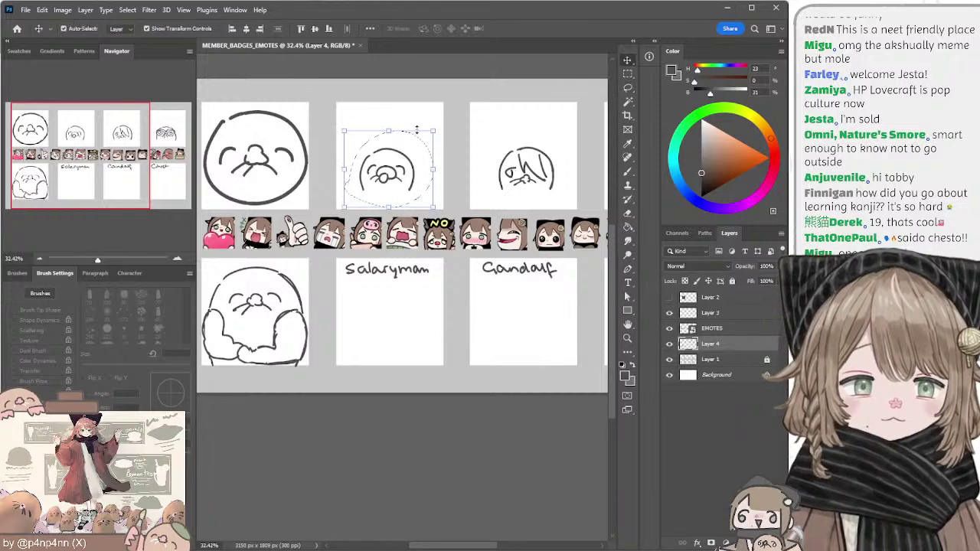
mouse_move(388, 132)
left_mouse_down()
mouse_move(402, 100)
mouse_move(404, 124)
mouse_move(408, 77)
left_mouse_up()
key("Return")
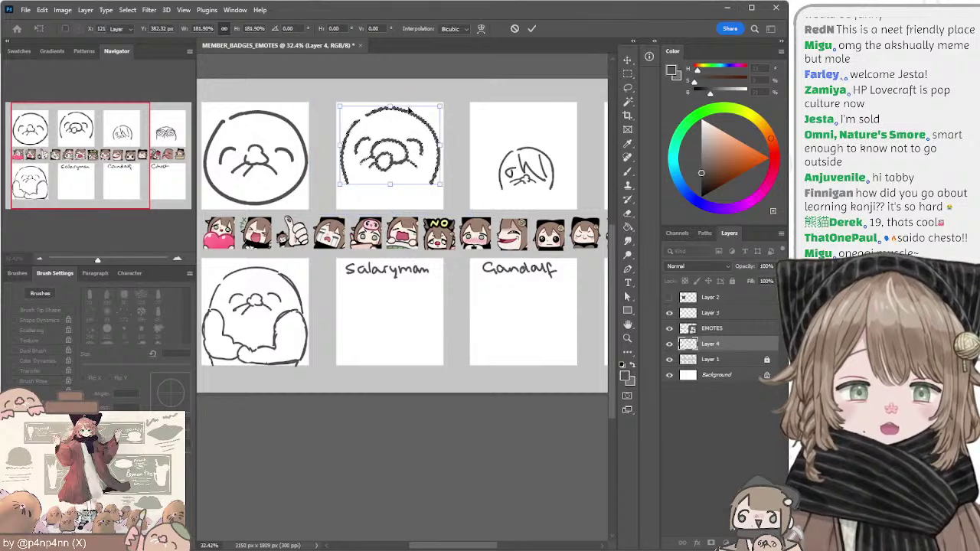
key("l")
key("ctrl+d")
Step: Lasso the enlarged mole in the second upper square, nudge it slightly downward and deselect
key("e")
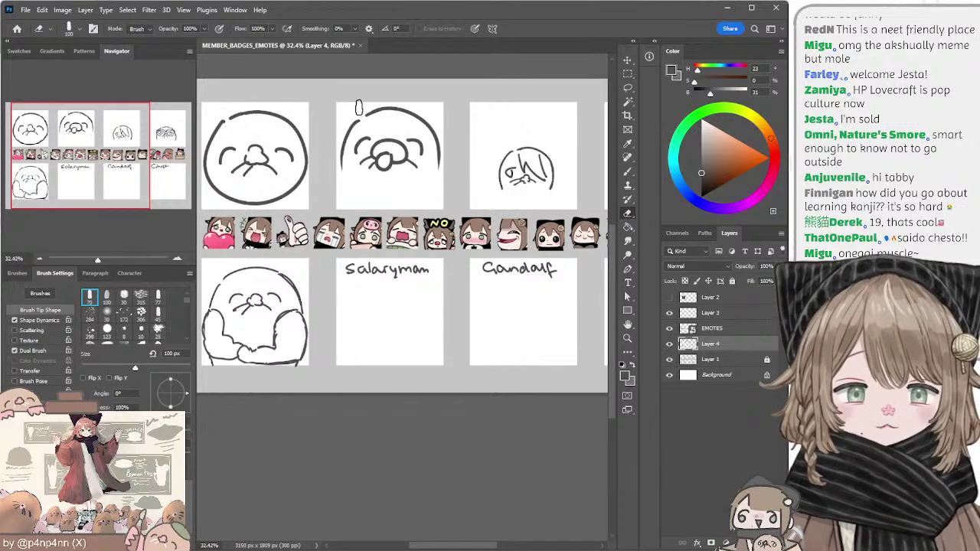
key("l")
mouse_move(357, 104)
left_mouse_down()
mouse_move(370, 210)
mouse_move(438, 111)
left_mouse_up()
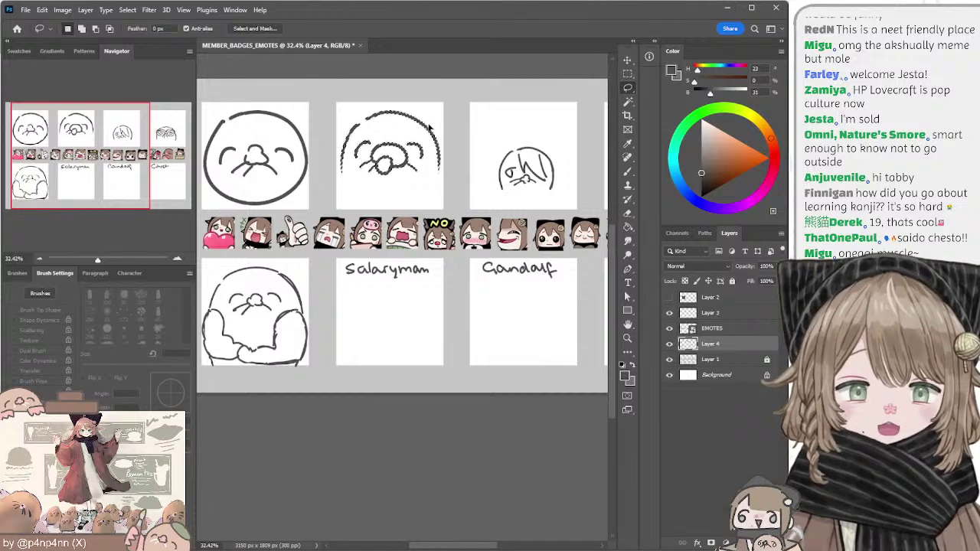
key("ctrl+d")
Step: Extend both sides of the second upper mole's body down to the square's bottom edge with a 20 px brush, redoing unsatisfactory strokes
key("b")
left_click_drag(341, 160, 351, 212)
key("ctrl+z")
key("ctrl+z")
left_click_drag(342, 159, 351, 208)
key("ctrl+z")
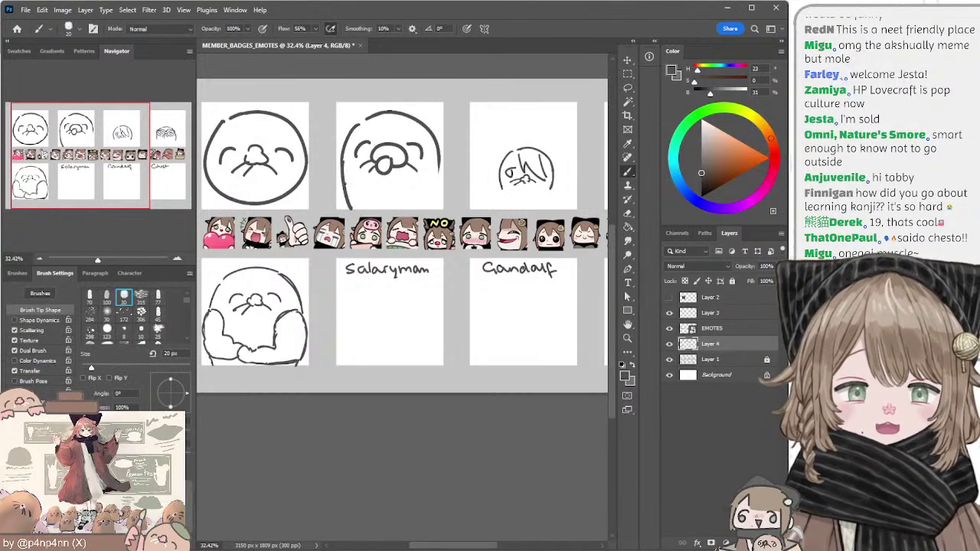
key("ctrl+z")
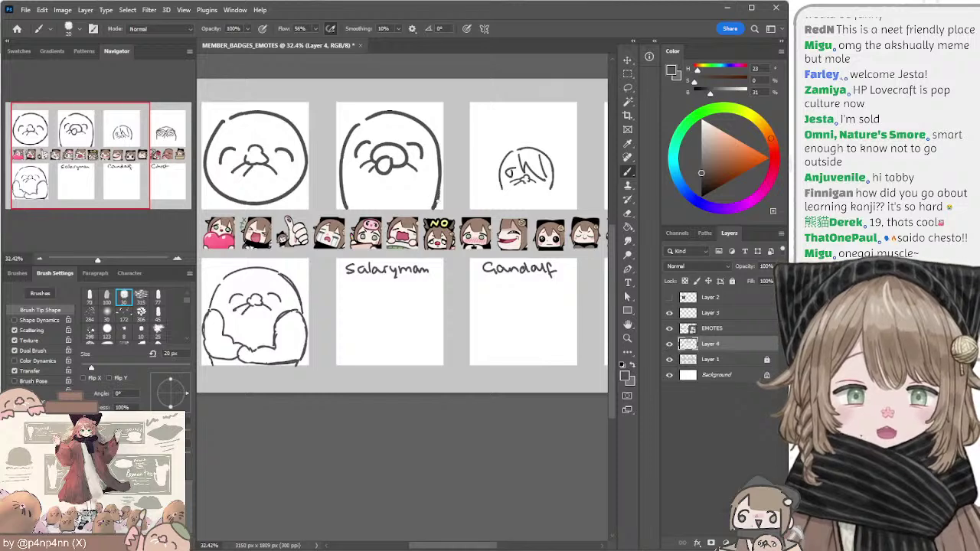
left_click_drag(436, 145, 441, 179)
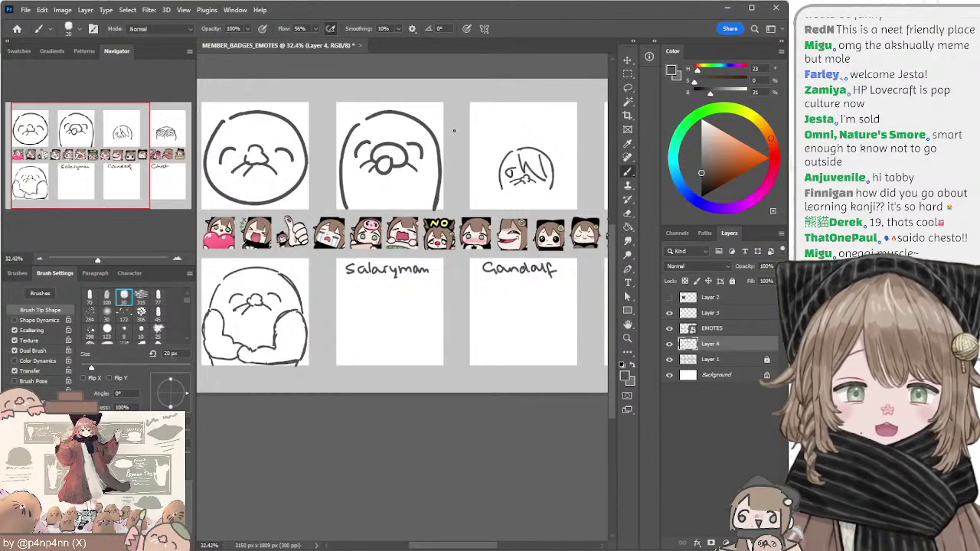
Step: Clean up the right side of the second upper mole's outline and close the gap near its head top using the eraser and 20 px brush
key("e")
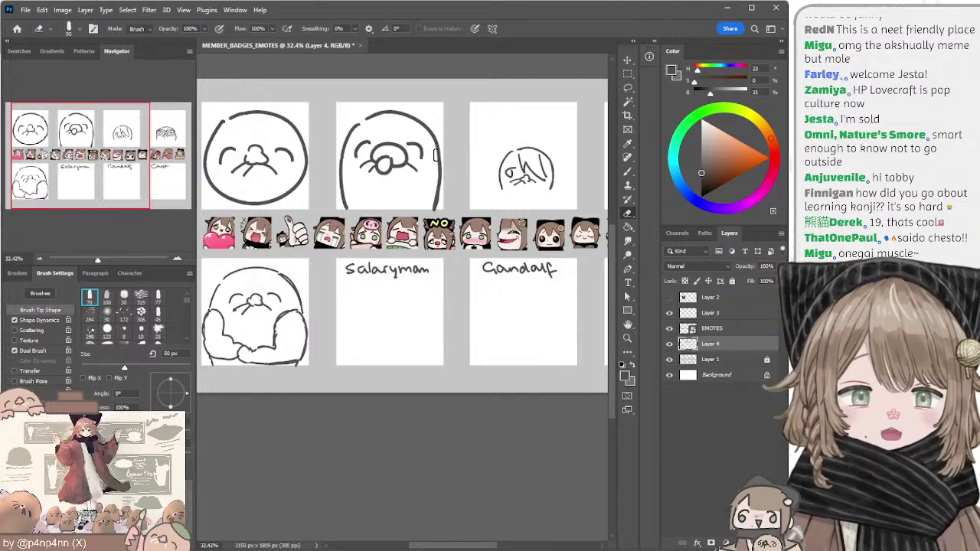
key("bracketleft")
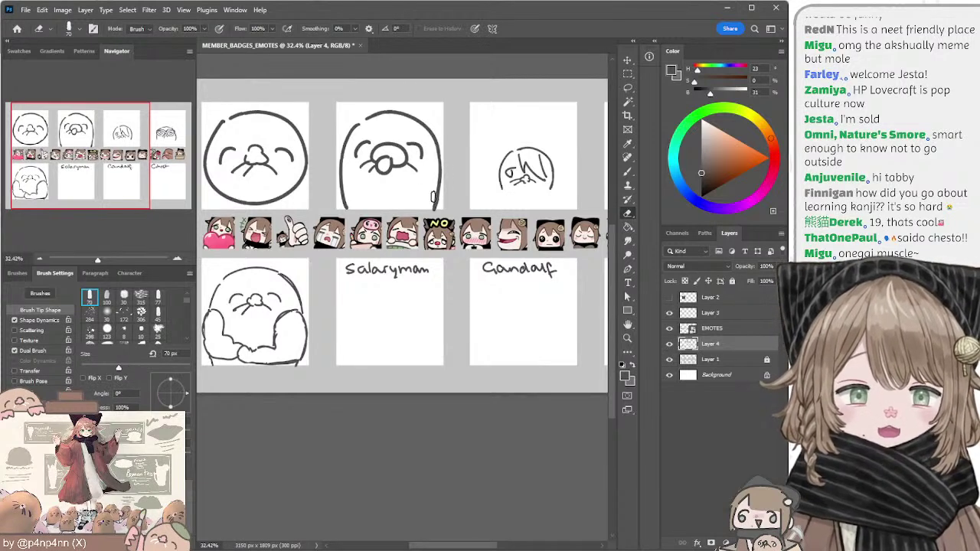
key("b")
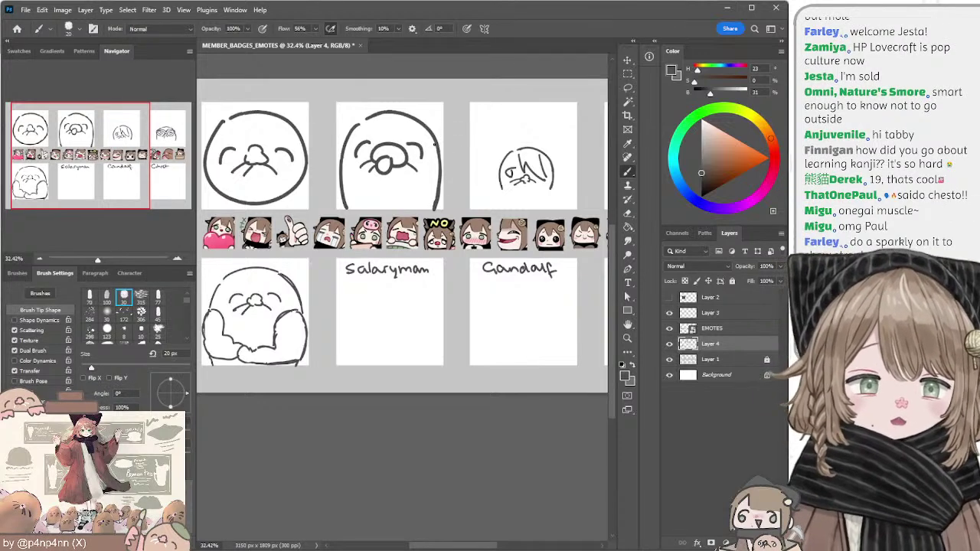
key("e")
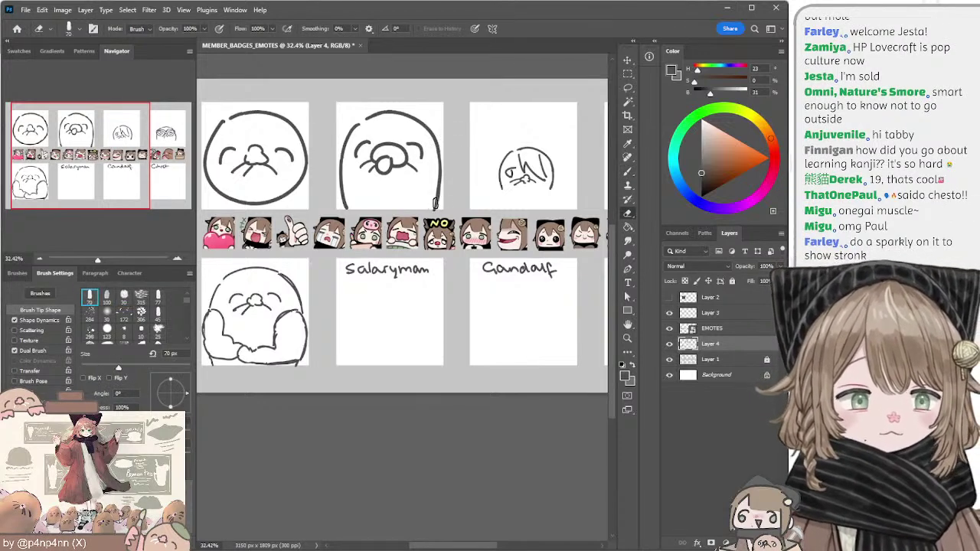
key("b")
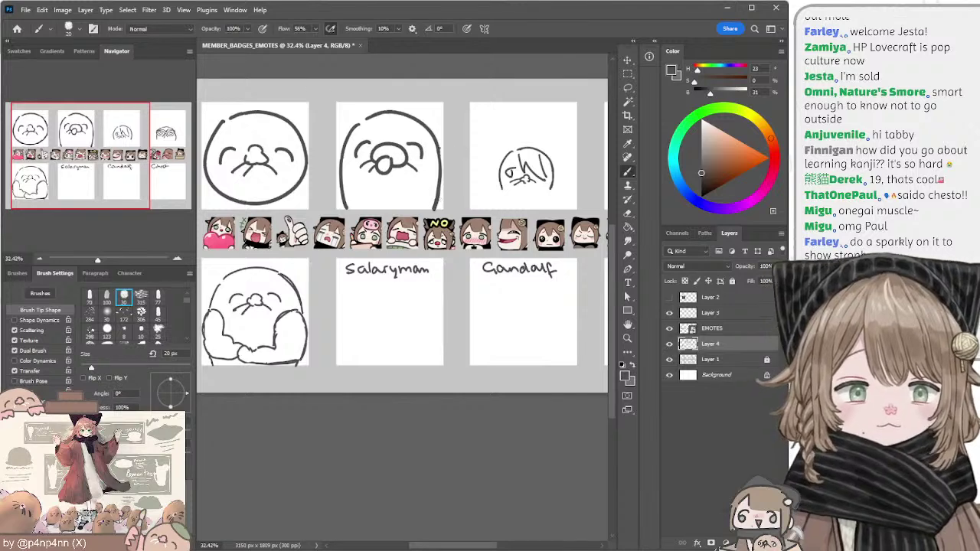
key("e")
key("b")
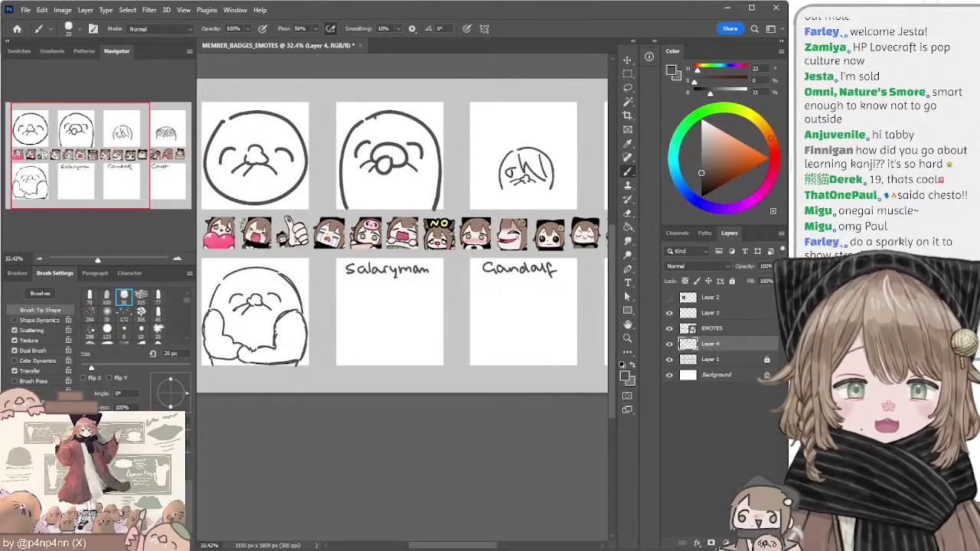
Step: Lasso the mole in the second upper square, nudge it slightly left with Free Transform and deselect
left_click_drag(486, 117, 423, 107)
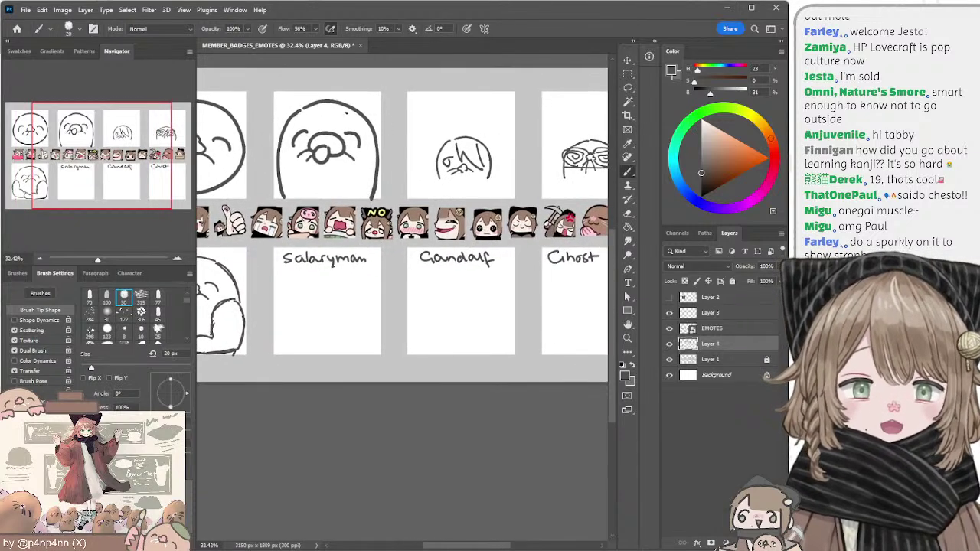
key("l")
mouse_move(322, 86)
left_mouse_down()
mouse_move(423, 188)
mouse_move(402, 90)
left_mouse_up()
key("v")
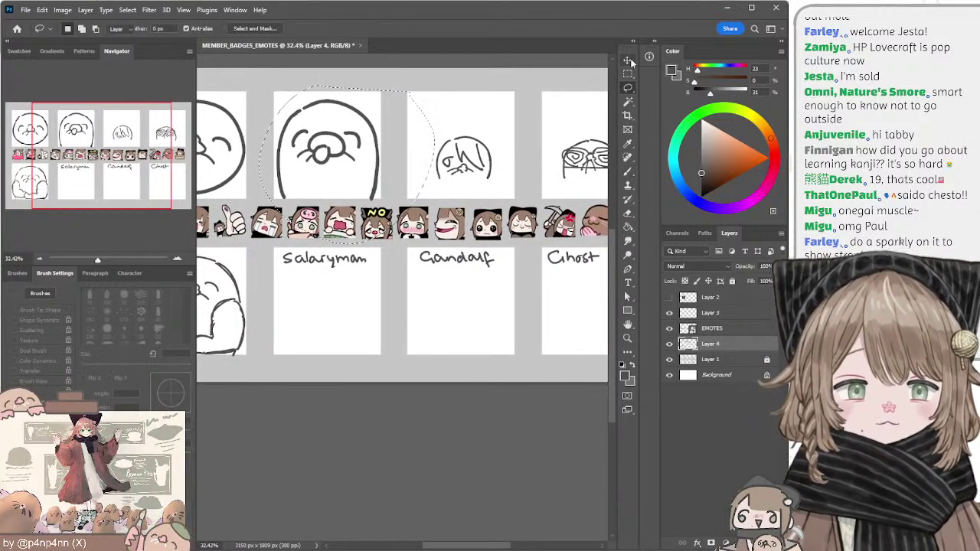
left_click(346, 86)
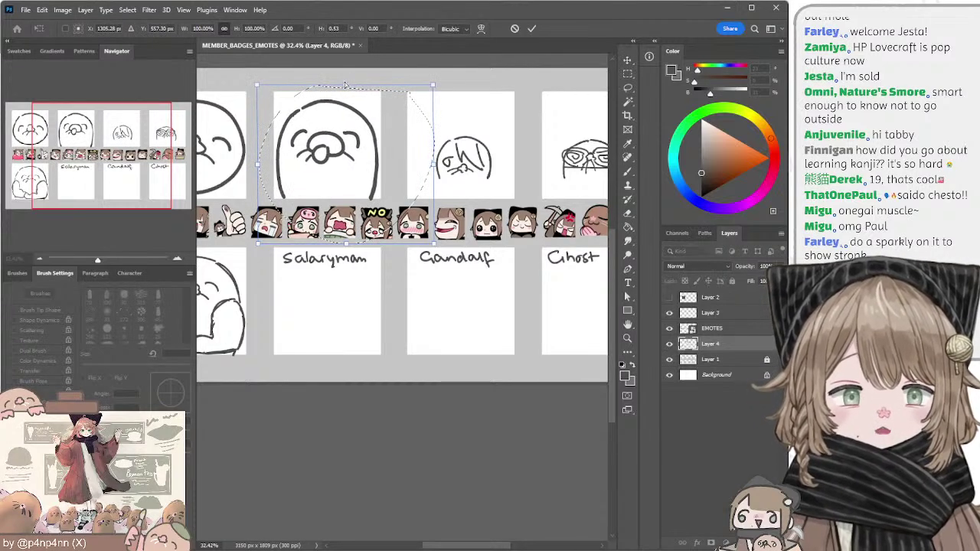
key("Return")
key("ctrl+d")
Step: Lasso the mole sketch in the third upper square, enlarge it to nearly fill the square's width, adjust its position and deselect
key("l")
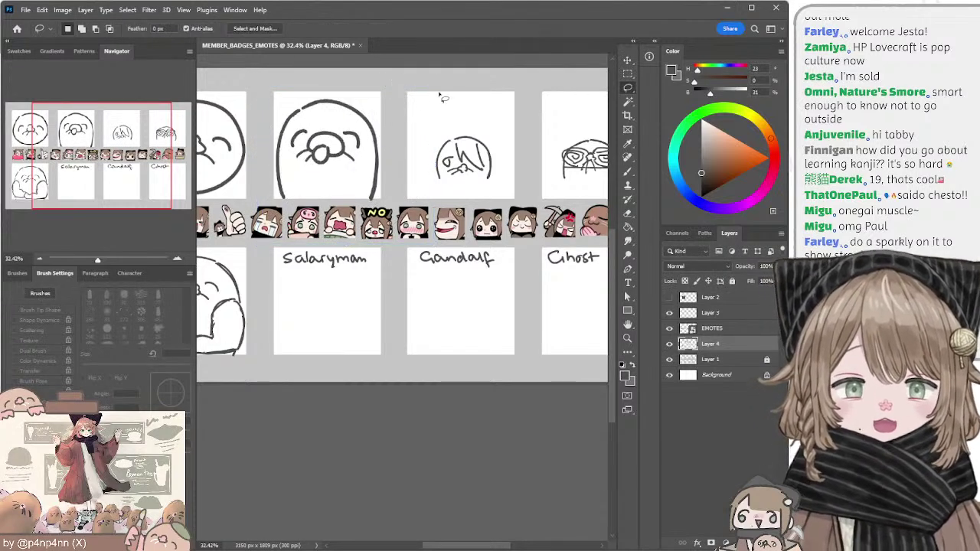
scroll(442, 96, "right", 2)
mouse_move(395, 115)
left_mouse_down()
mouse_move(359, 187)
mouse_move(455, 112)
mouse_move(411, 95)
mouse_move(420, 74)
mouse_move(406, 96)
left_mouse_up()
key("ctrl+t")
left_click_drag(405, 57, 465, 121)
key("Return")
key("l")
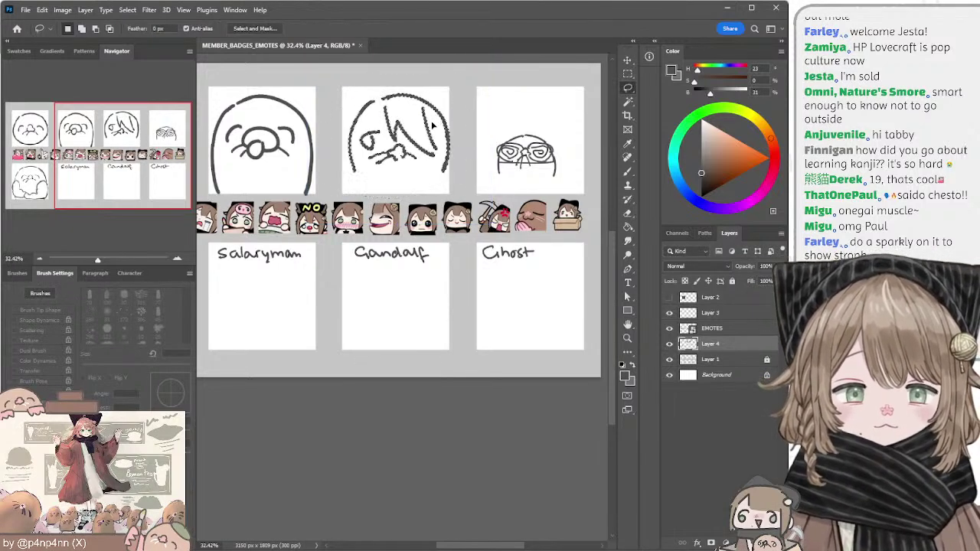
key("ctrl+z")
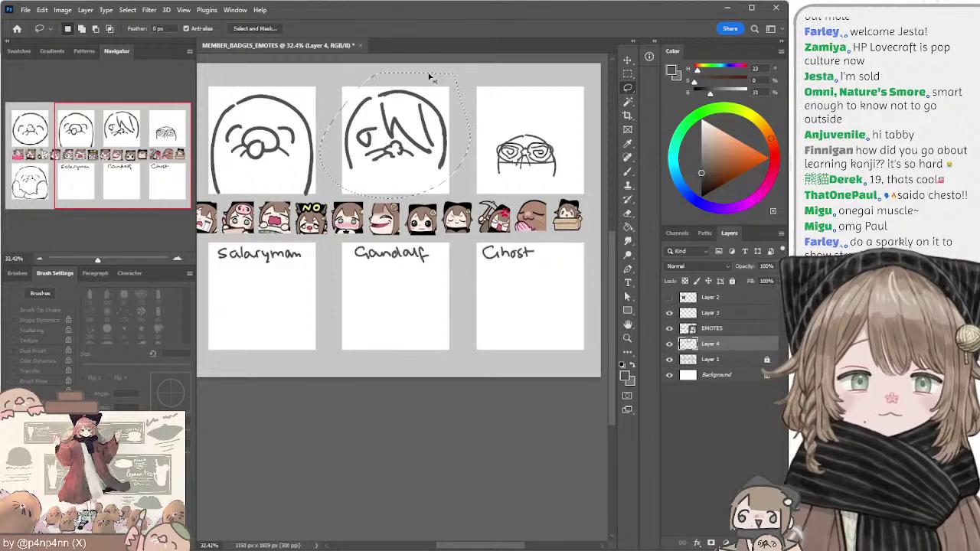
left_click_drag(429, 76, 429, 74)
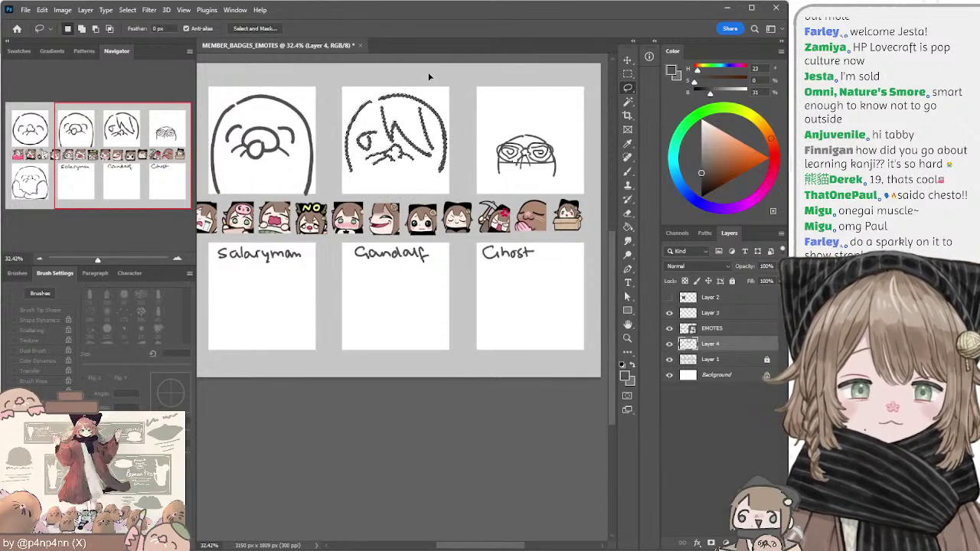
key("ctrl+d")
Step: Extend both sides of the third upper mole's body to the square's bottom edge with a 20 px brush, erasing and redoing uneven strokes
key("e")
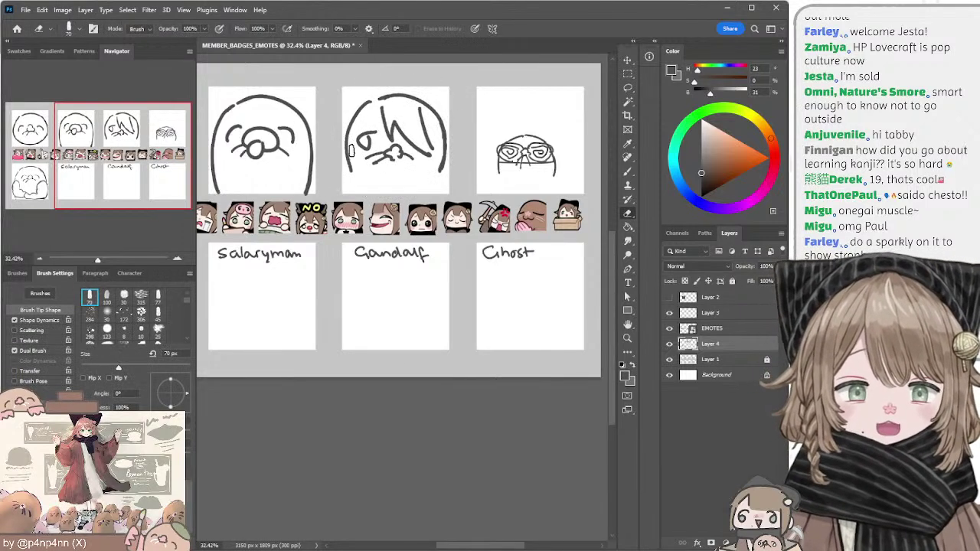
key("b")
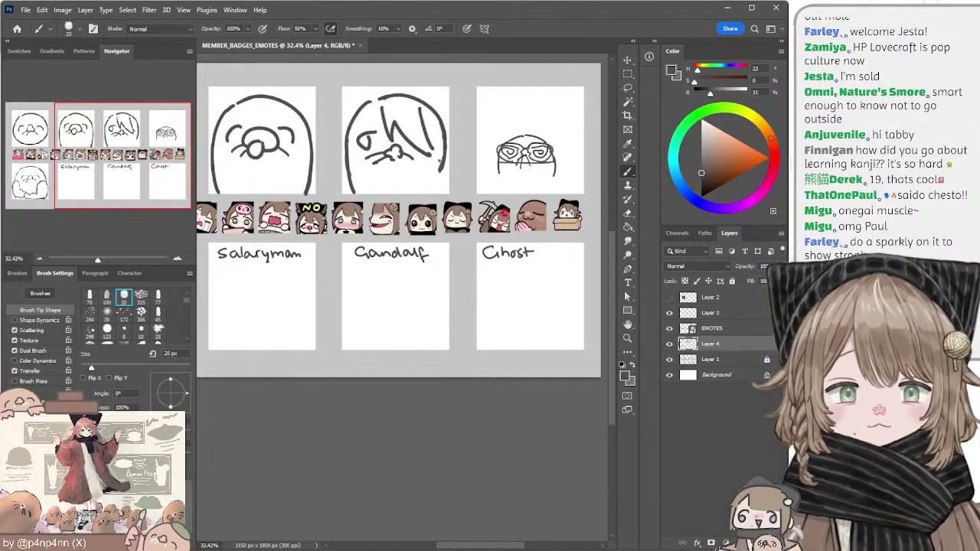
key("e")
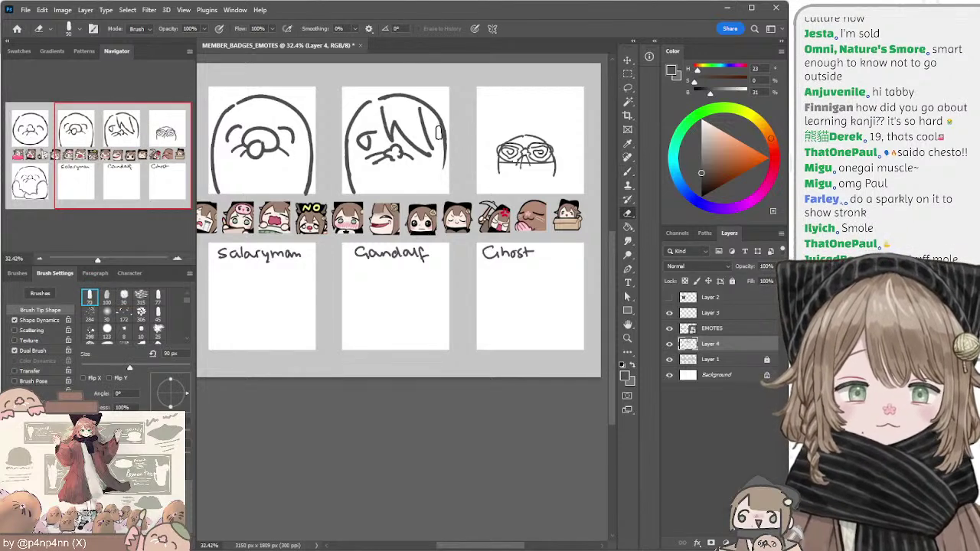
key("b")
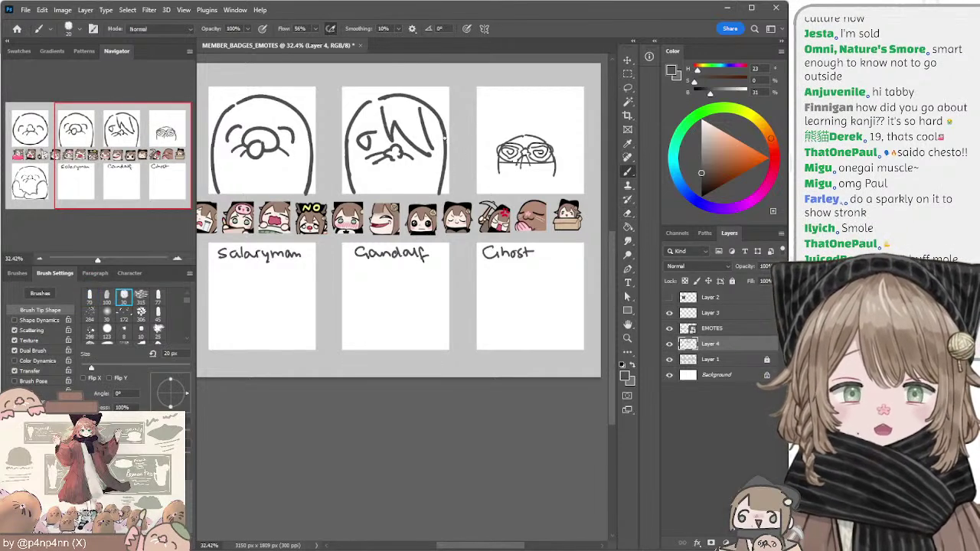
left_click_drag(444, 138, 450, 181)
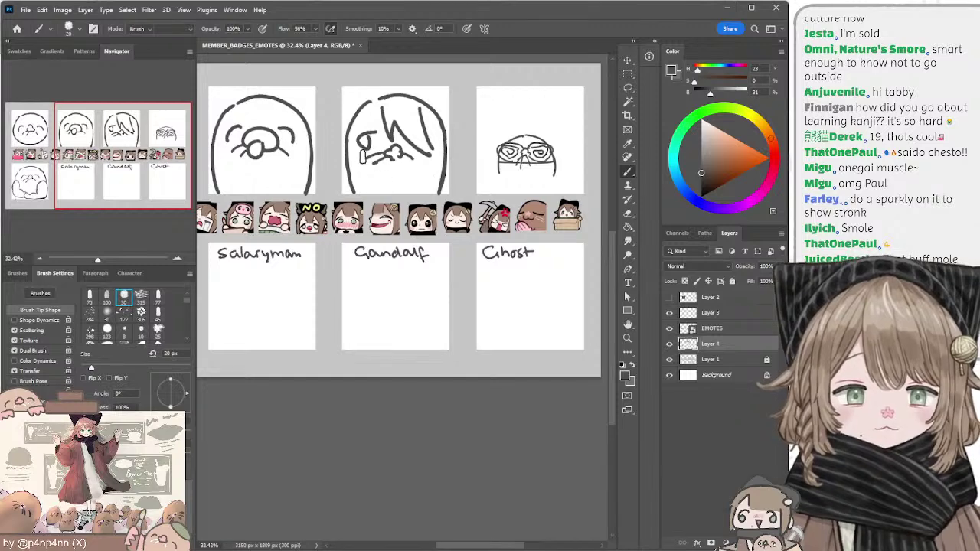
key("e")
left_click_drag(349, 143, 355, 191)
key("b")
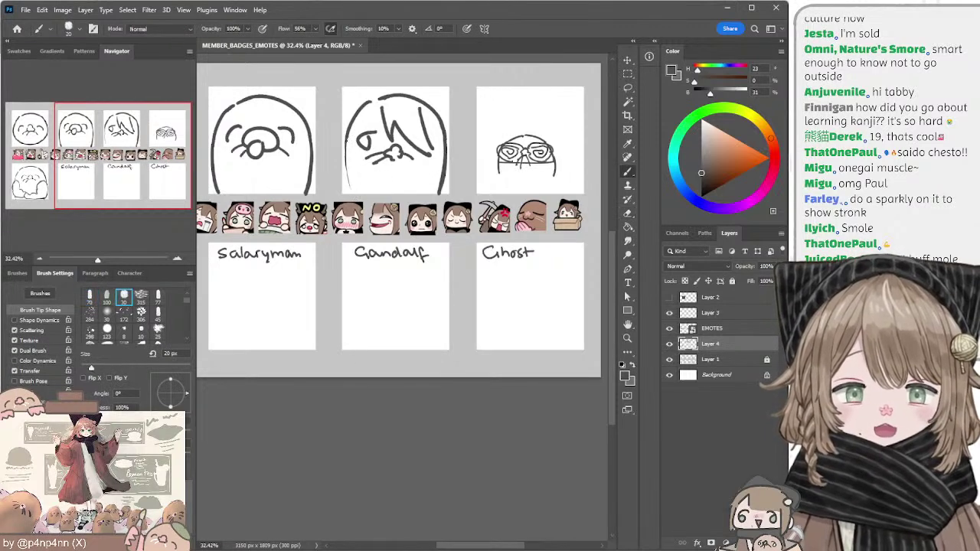
key("ctrl+z")
left_click_drag(347, 138, 351, 187)
key("ctrl+z")
left_click_drag(347, 141, 351, 192)
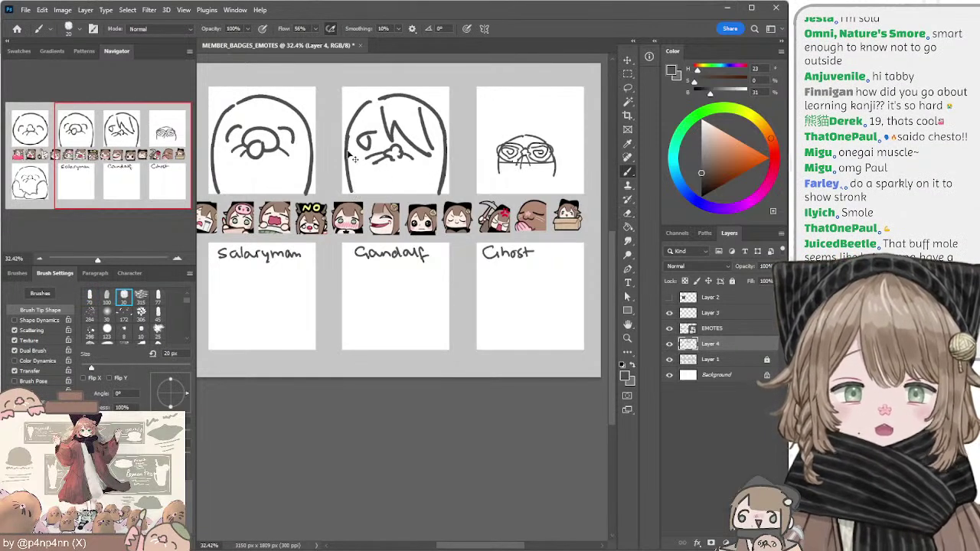
key("e")
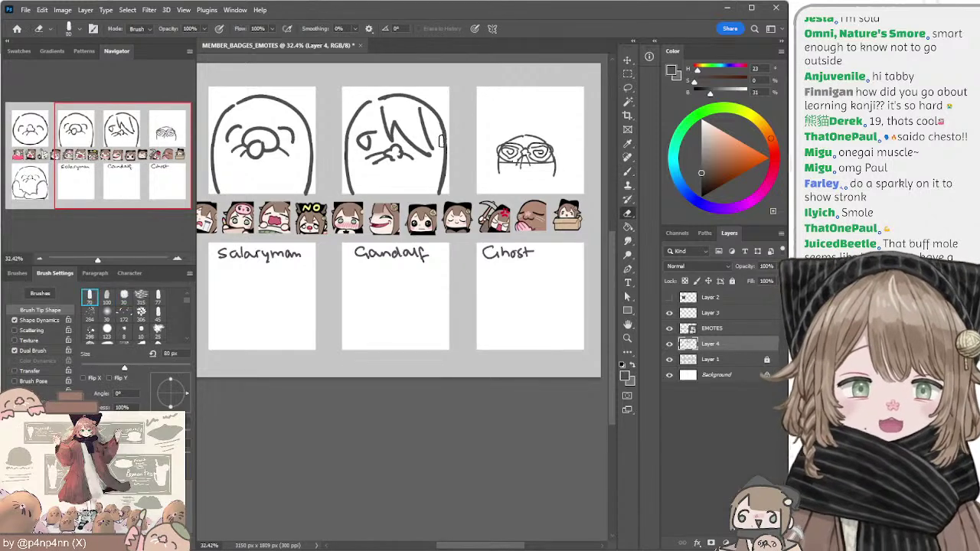
Step: Lasso the enlarged mole in the third upper square, fine-tune its position with Free Transform and deselect
key("l")
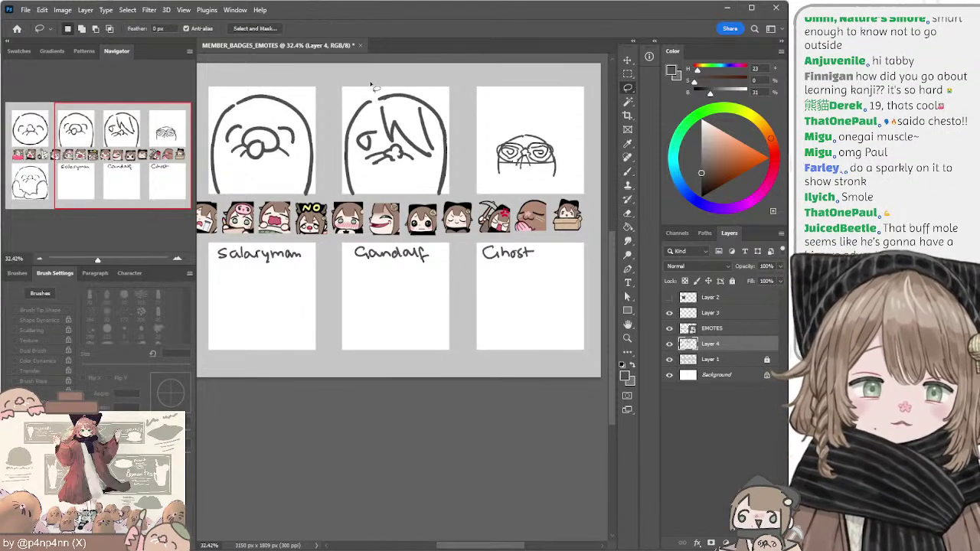
mouse_move(372, 87)
left_mouse_down()
mouse_move(378, 245)
mouse_move(478, 95)
left_mouse_up()
key("v")
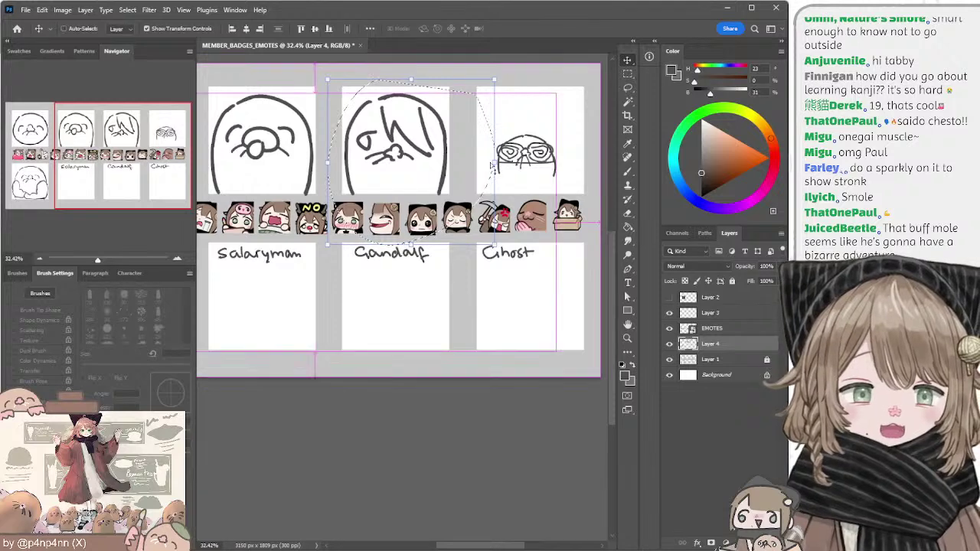
key("ctrl+t")
left_click_drag(494, 162, 494, 163)
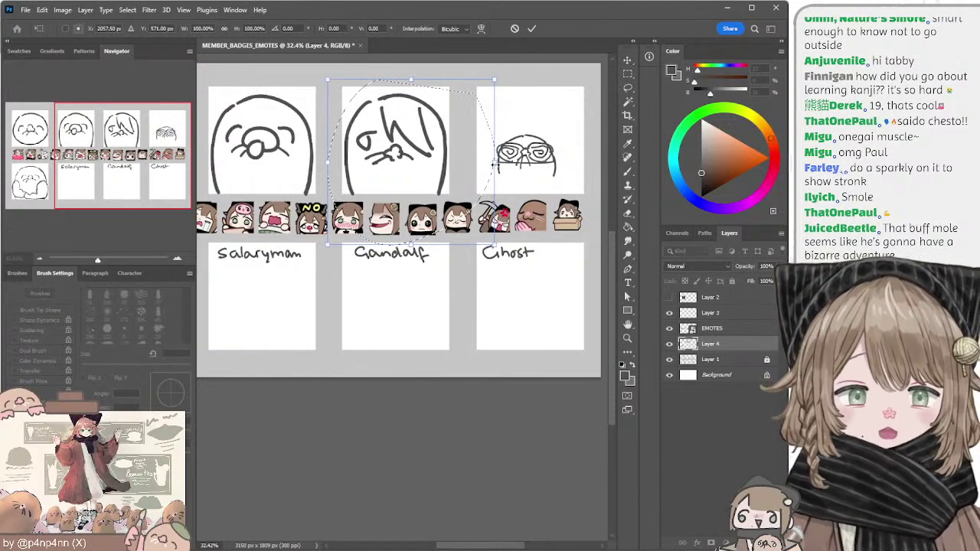
key("Return")
key("ctrl+d")
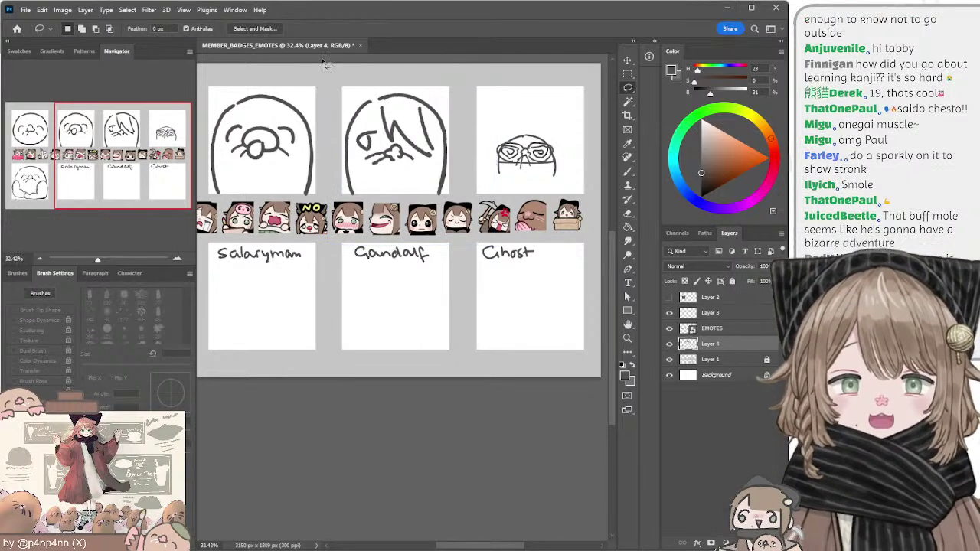
Step: Bridge the gap at the top of the third upper mole's head with a 20 px brush and tidy it with a 40 px eraser
key("b")
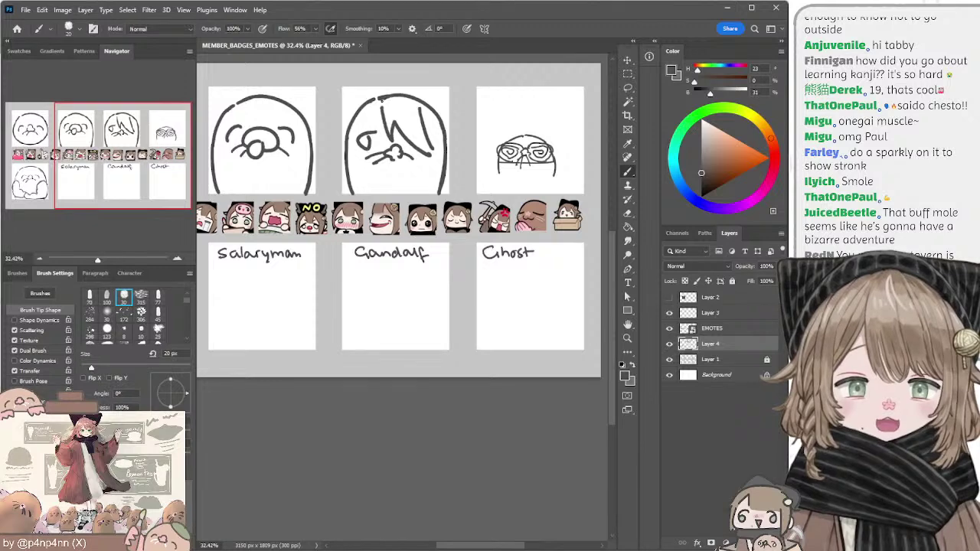
key("e")
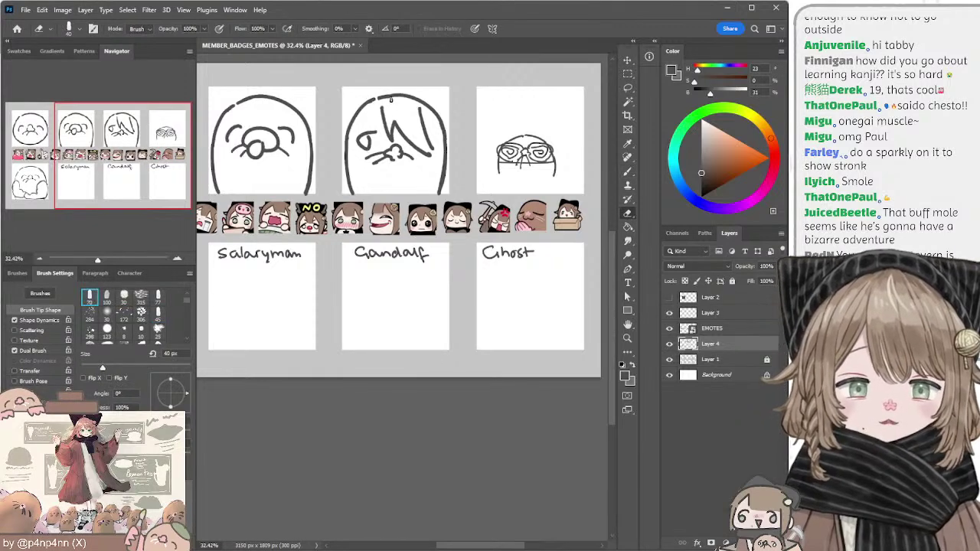
key("b")
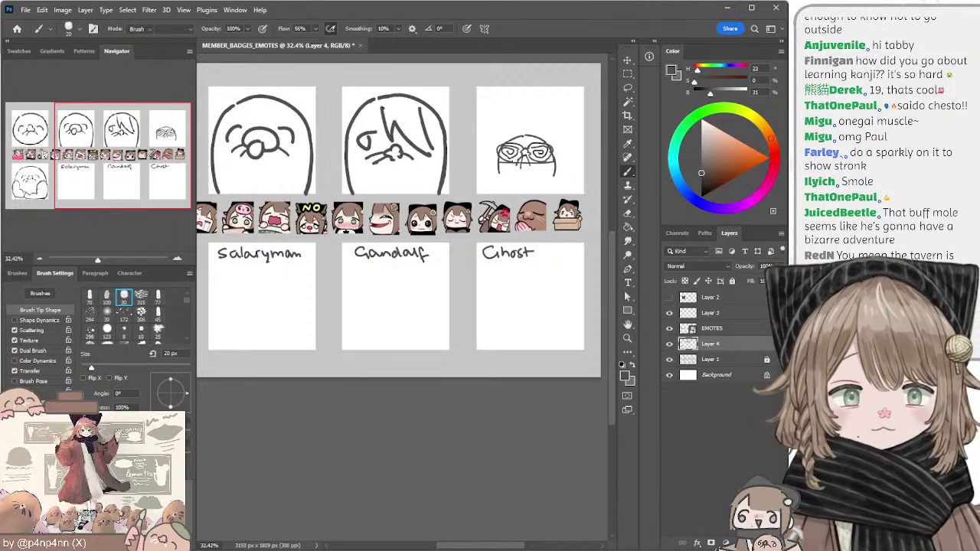
Step: Erase the inner strand of the third upper mole's fringe, redraw the fringe with a 15 px brush and trim its pointed tip
key("e")
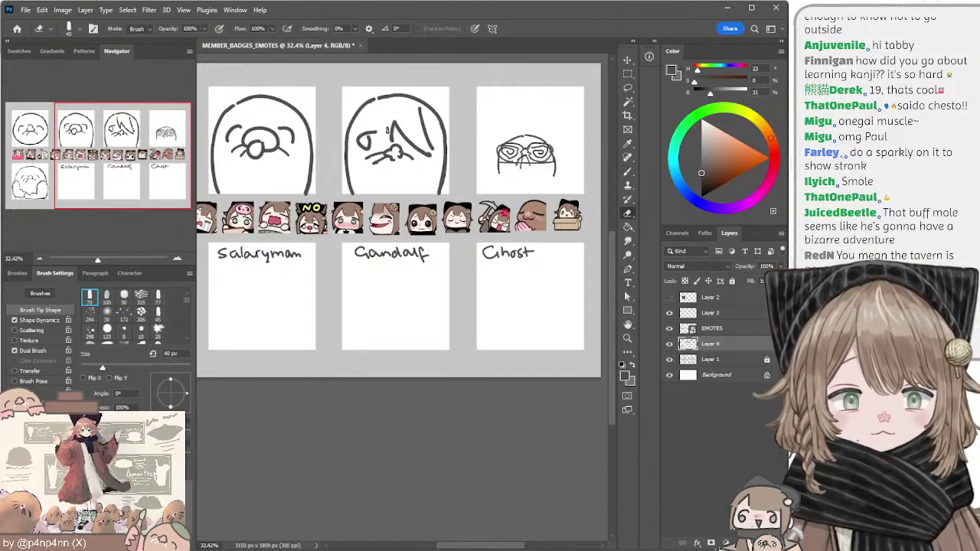
key("b")
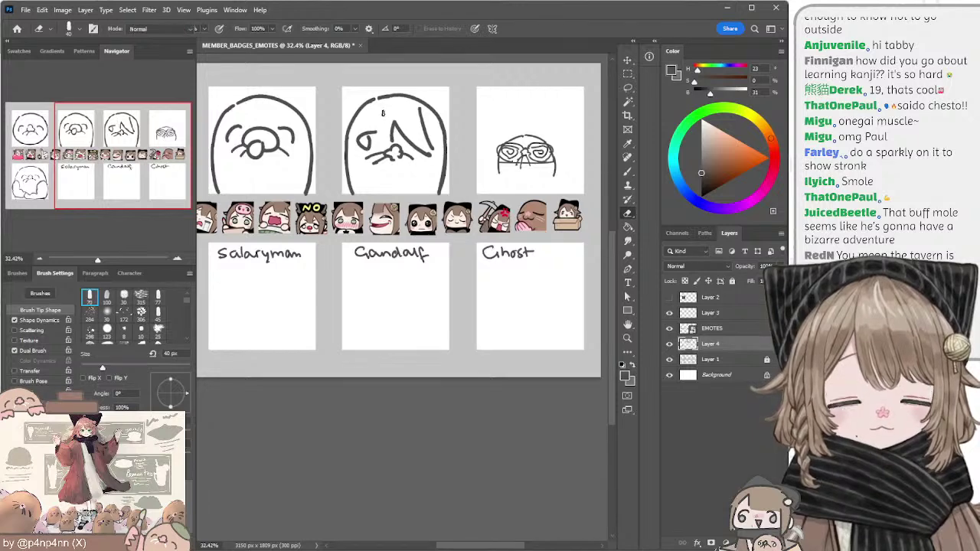
left_click_drag(389, 139, 387, 121)
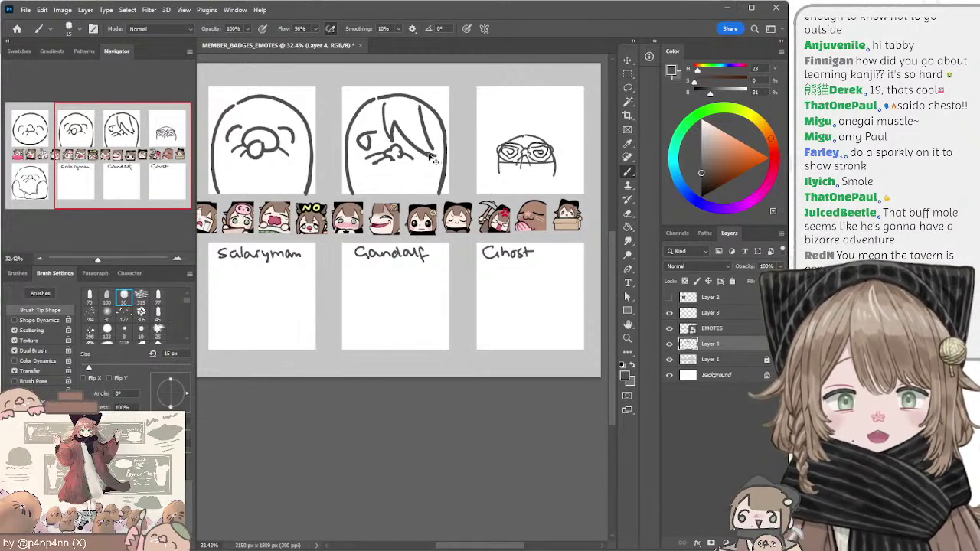
key("e")
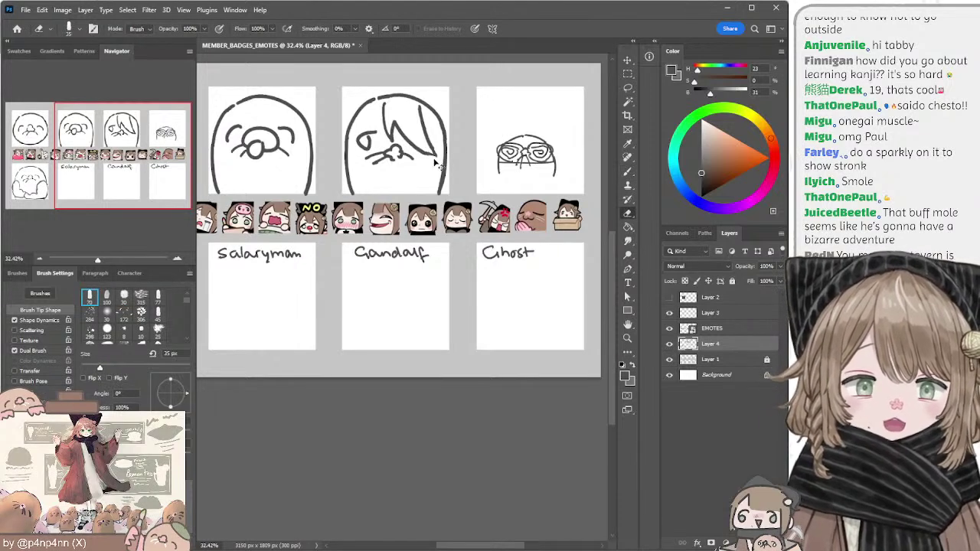
key("b")
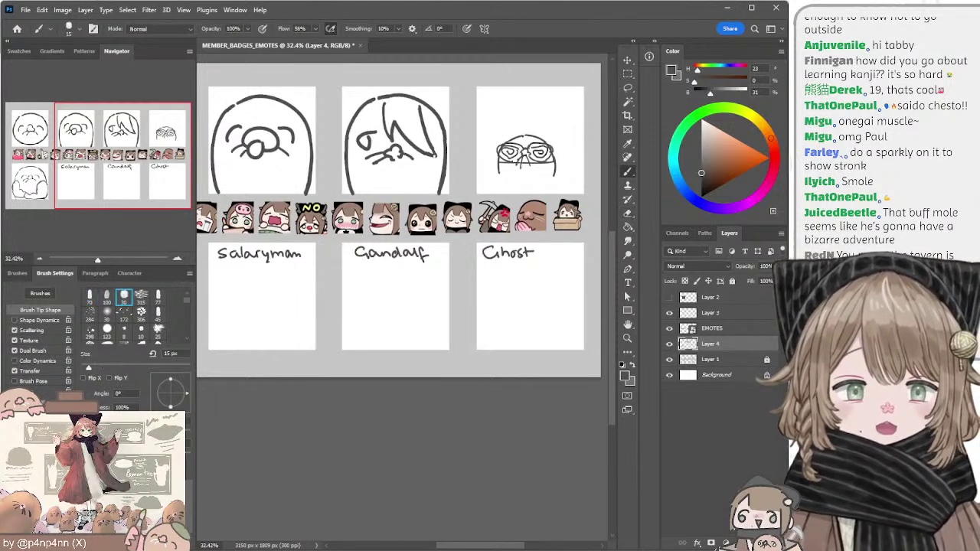
key("e")
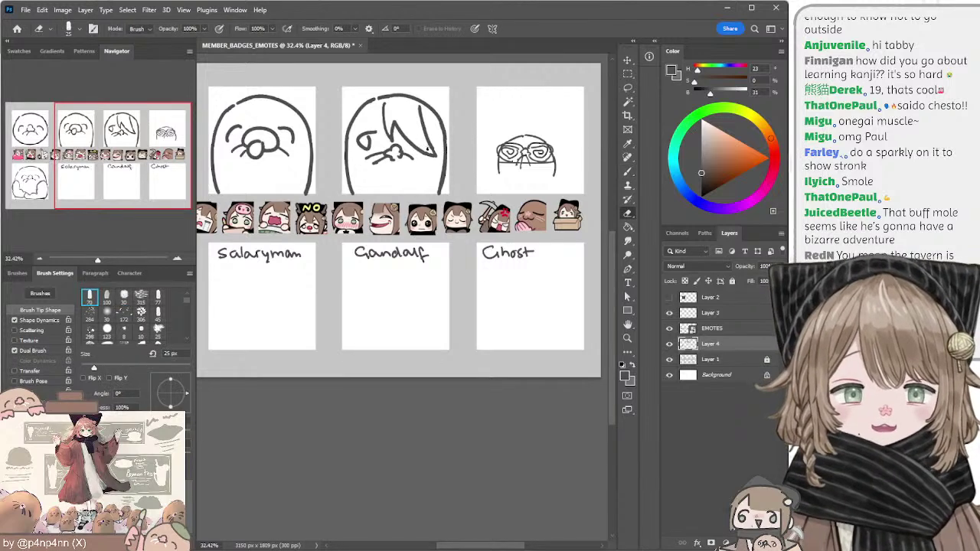
key("l")
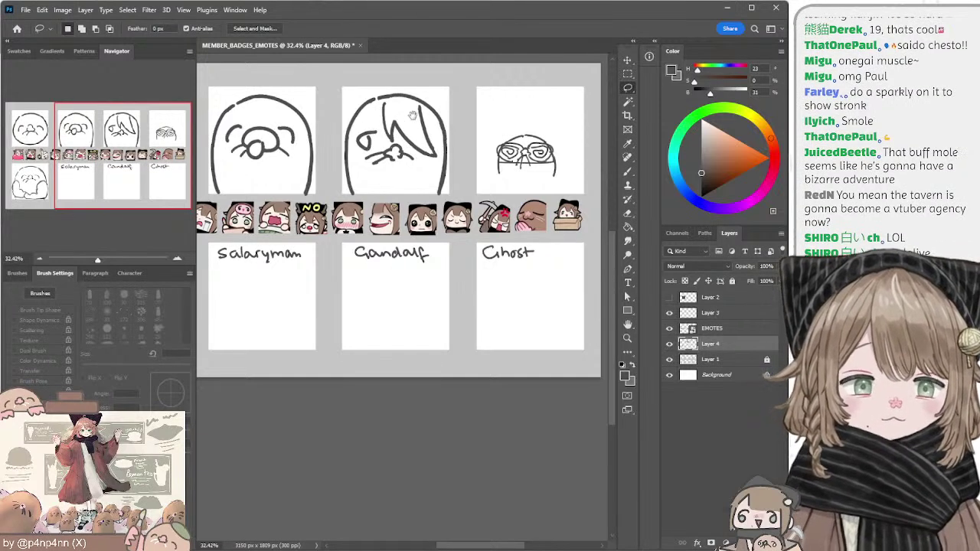
Step: Lasso the third upper mole's fringe and its eye in turn to fine-tune them, and clear each selection
mouse_move(412, 115)
left_mouse_down()
mouse_move(428, 115)
mouse_move(384, 117)
mouse_move(372, 147)
mouse_move(451, 177)
mouse_move(456, 157)
mouse_move(434, 108)
mouse_move(440, 119)
left_mouse_up()
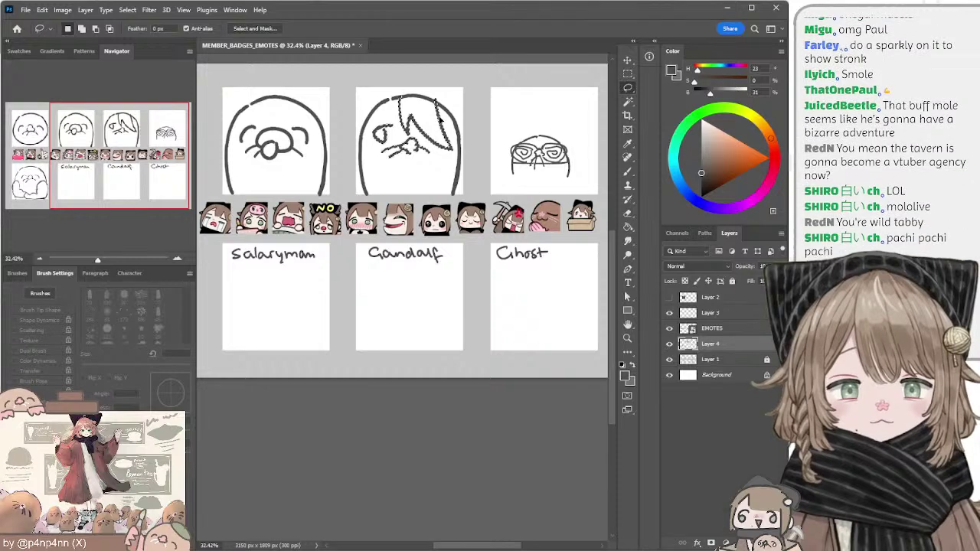
key("ctrl+d")
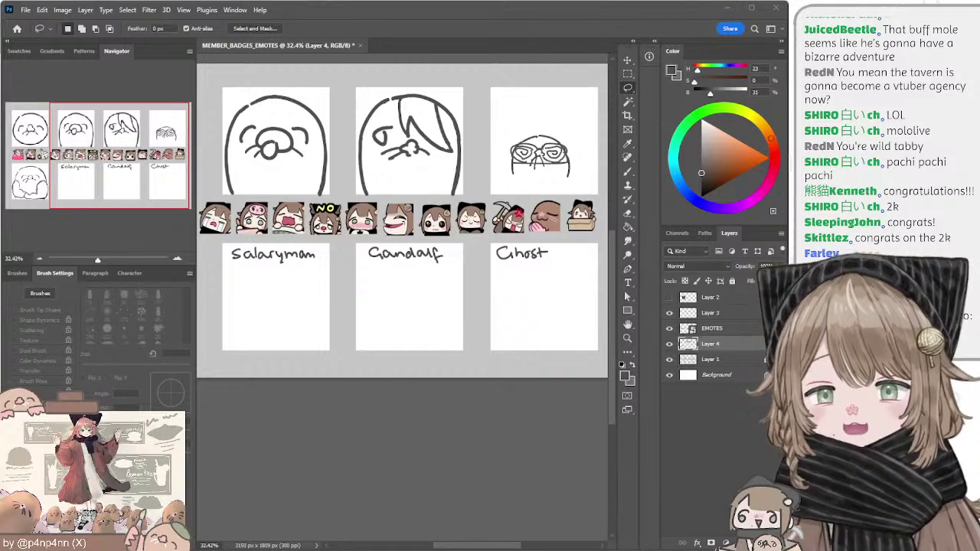
left_click(348, 466)
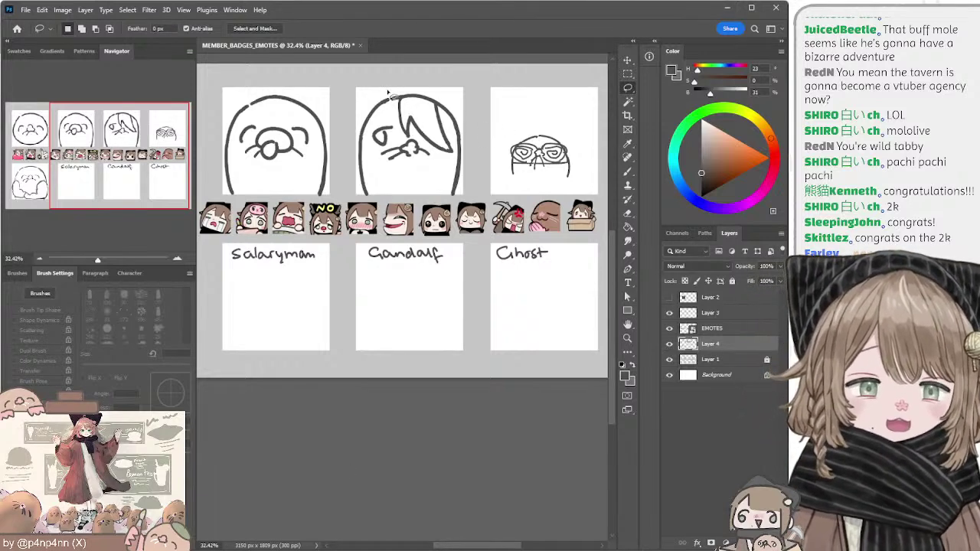
mouse_move(392, 124)
left_mouse_down()
mouse_move(369, 132)
mouse_move(377, 156)
mouse_move(393, 125)
mouse_move(400, 138)
mouse_move(383, 150)
mouse_move(379, 138)
left_mouse_up()
key("ctrl+d")
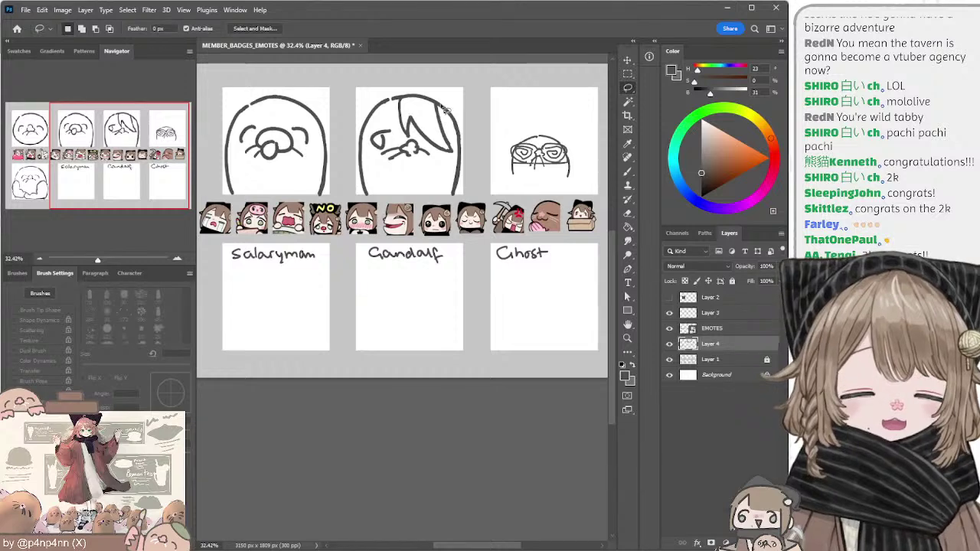
Step: Lasso the glasses mole in the fourth upper square, enlarge it to about 172% so it spans the square's width, and deselect
key("e")
left_click_drag(465, 88, 436, 95)
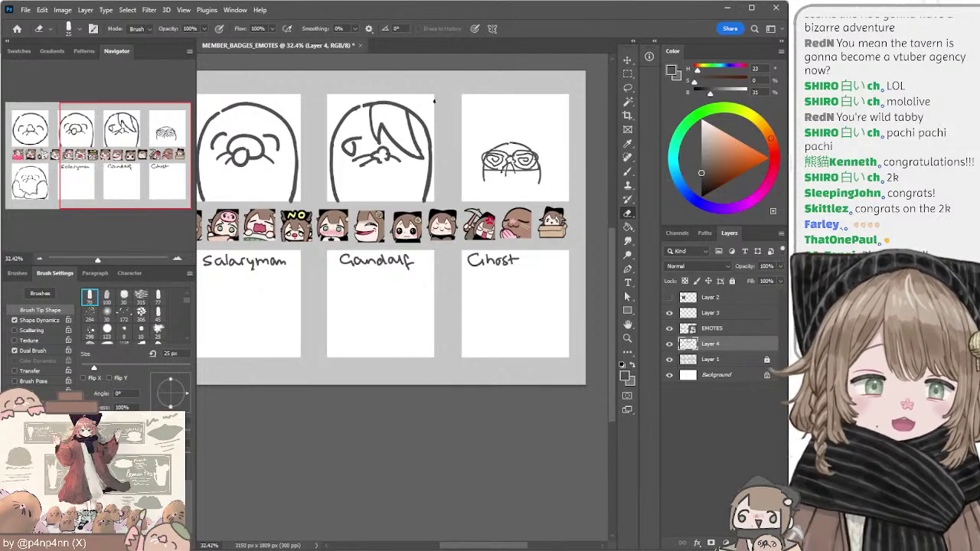
key("l")
mouse_move(517, 123)
left_mouse_down()
mouse_move(535, 203)
mouse_move(545, 121)
mouse_move(535, 86)
mouse_move(543, 94)
left_mouse_up()
key("v")
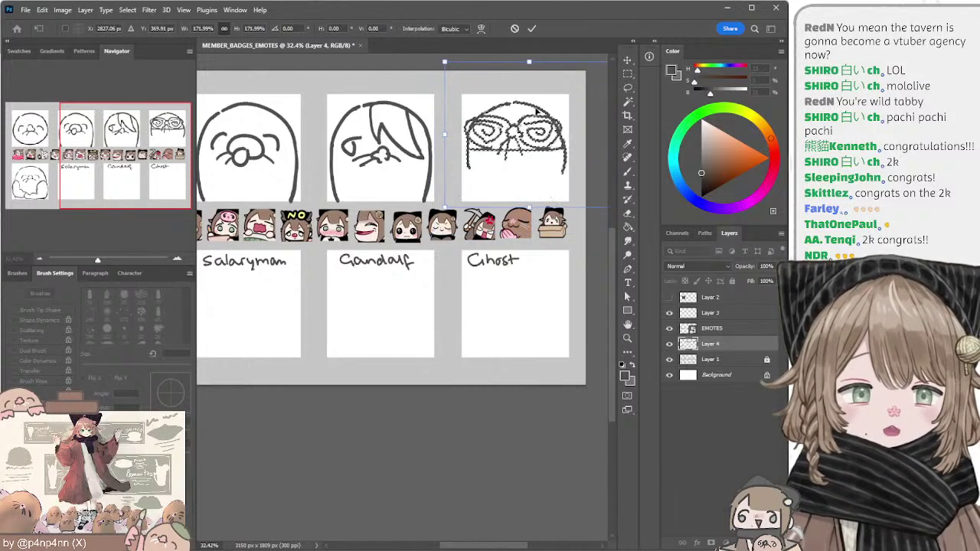
key("Return")
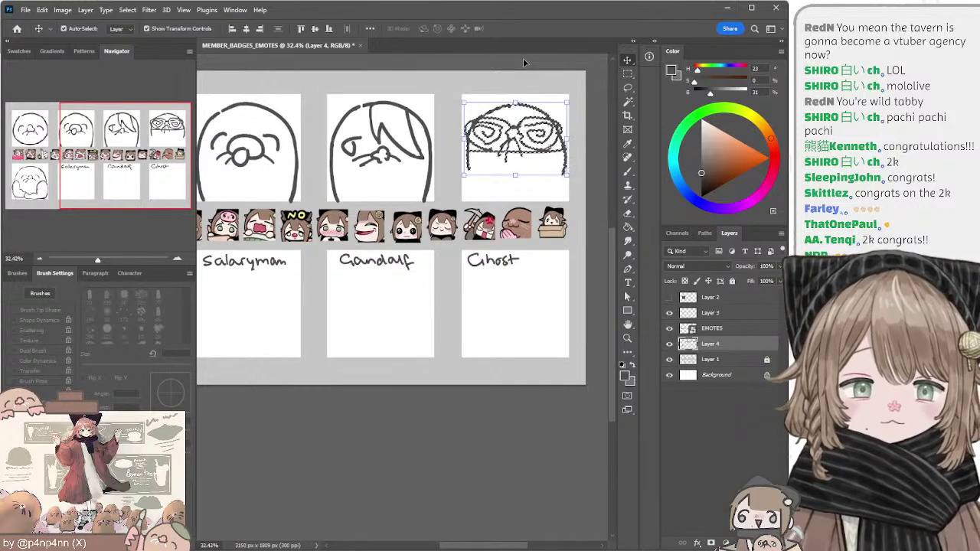
key("ctrl+d")
key("l")
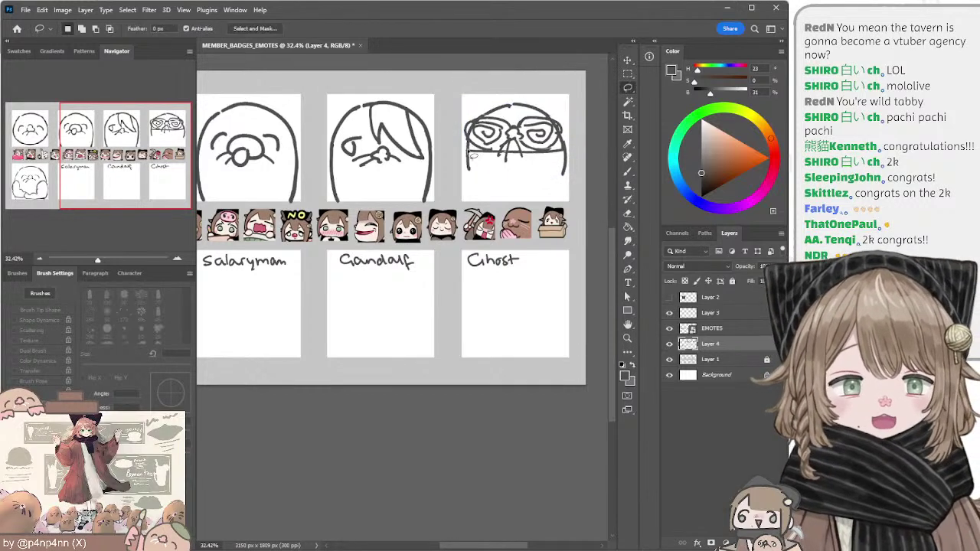
key("b")
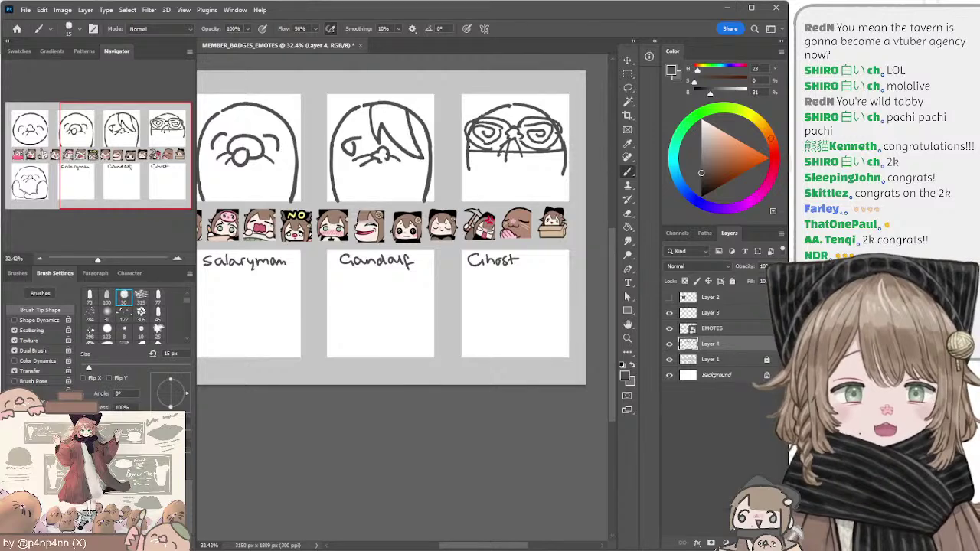
key("l")
mouse_move(484, 101)
left_mouse_down()
mouse_move(468, 119)
mouse_move(548, 186)
mouse_move(551, 96)
mouse_move(559, 143)
mouse_move(554, 124)
left_mouse_up()
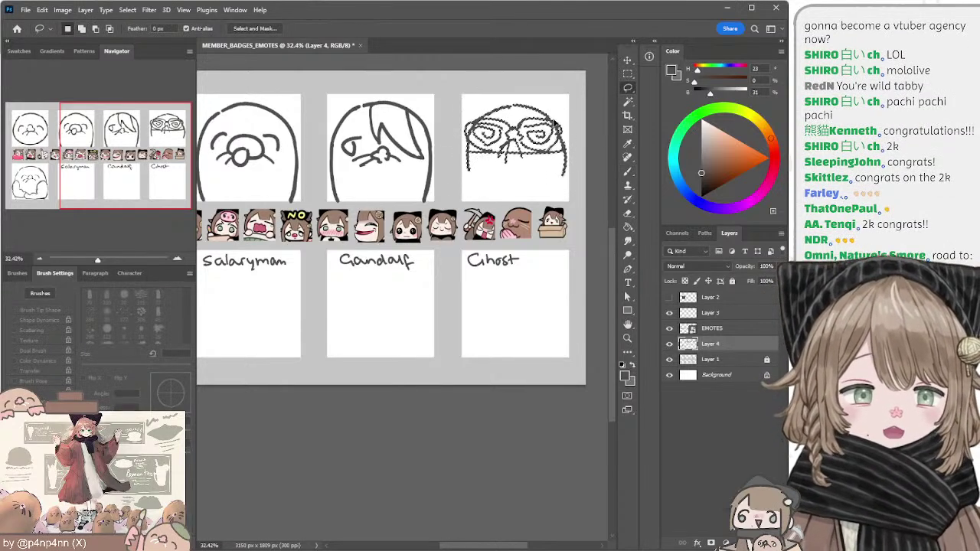
key("ctrl+d")
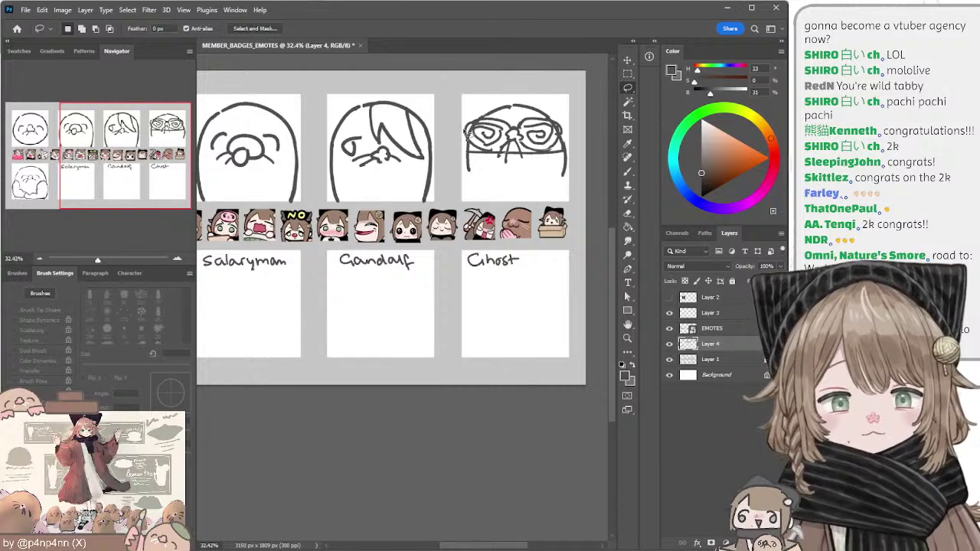
Step: Extend the left side of the glasses mole's body to the square's bottom edge with a 20 px brush, undoing and redrawing uneven strokes
key("b")
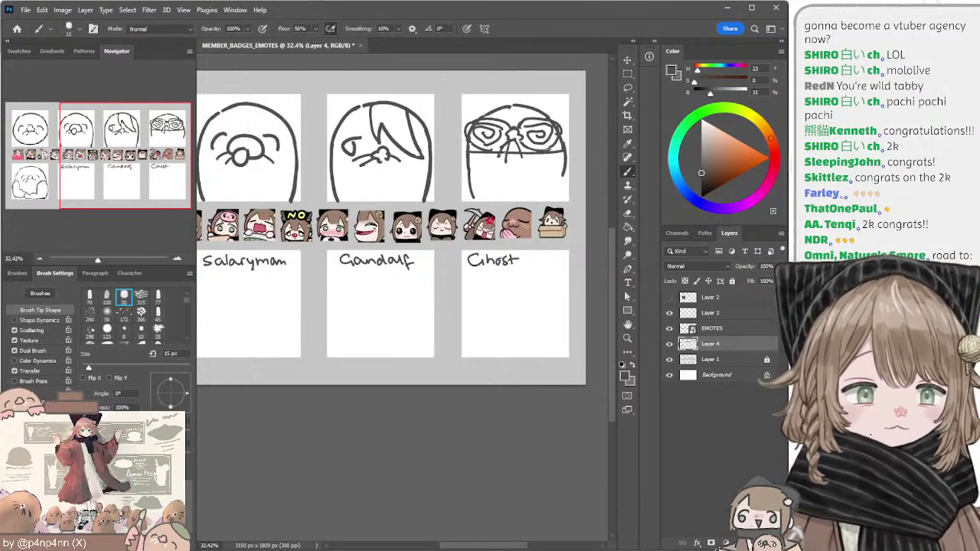
left_click_drag(472, 199, 473, 203)
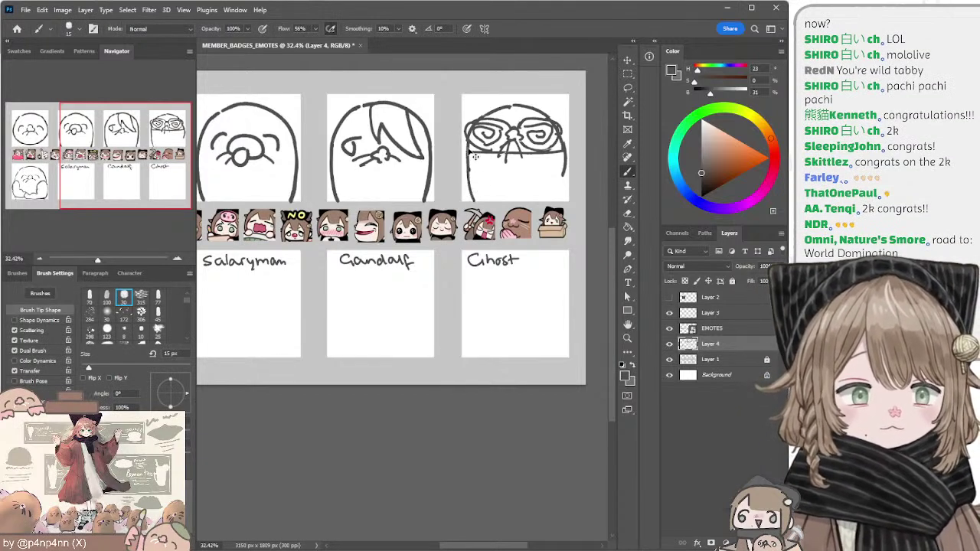
key("ctrl+z")
left_click_drag(468, 154, 474, 203)
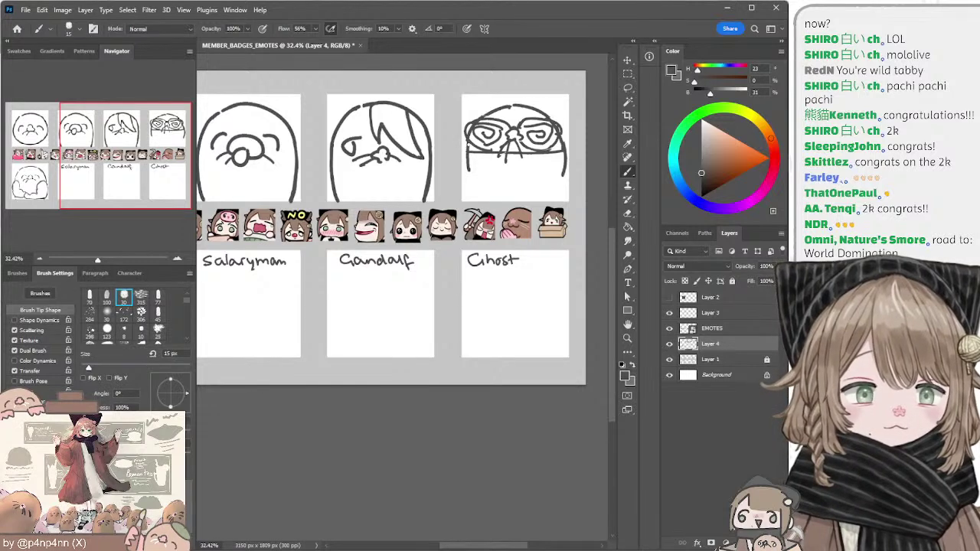
key("bracketright")
key("bracketleft")
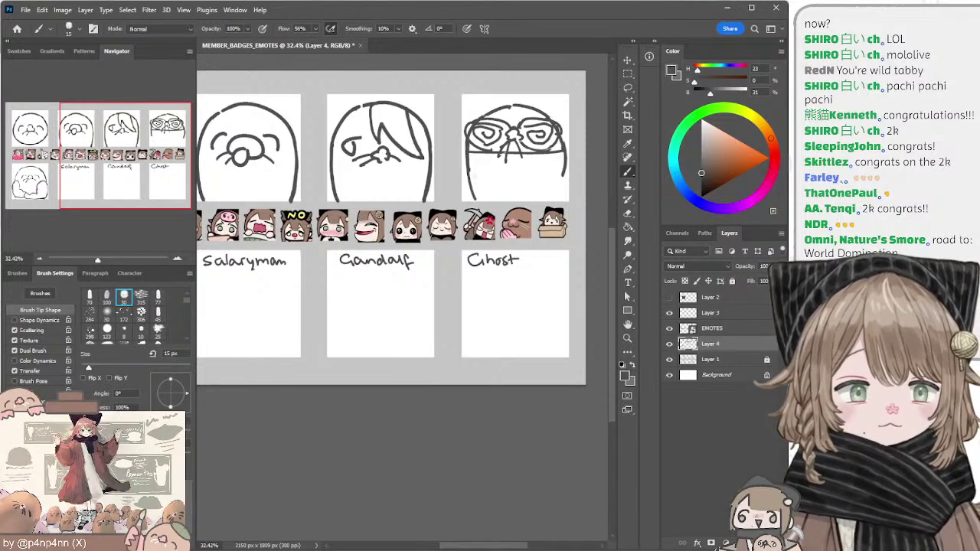
key("ctrl+z")
key("bracketright")
left_click_drag(467, 152, 476, 204)
key("ctrl+z")
left_click_drag(468, 154, 472, 197)
key("ctrl+z")
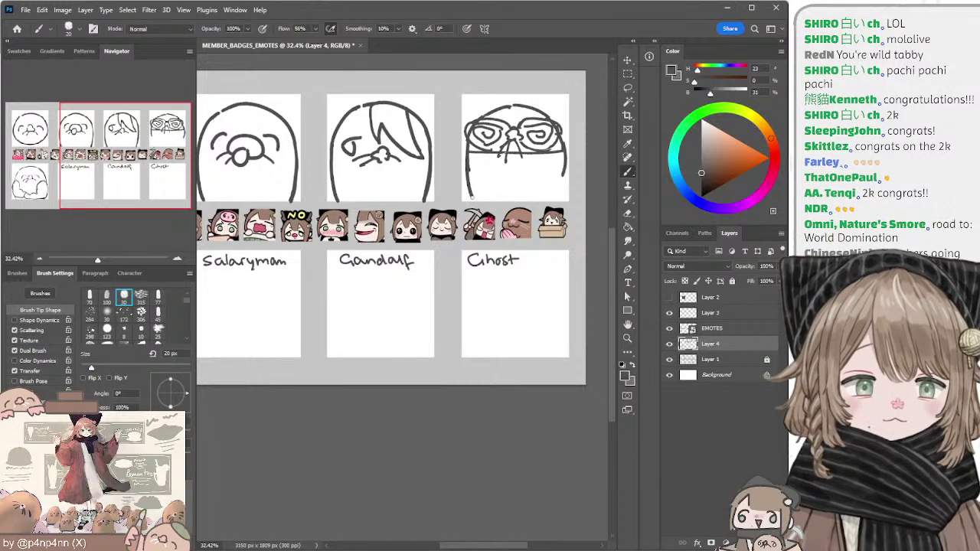
key("ctrl+z")
left_click_drag(467, 140, 474, 203)
key("ctrl+z")
left_click_drag(466, 143, 473, 201)
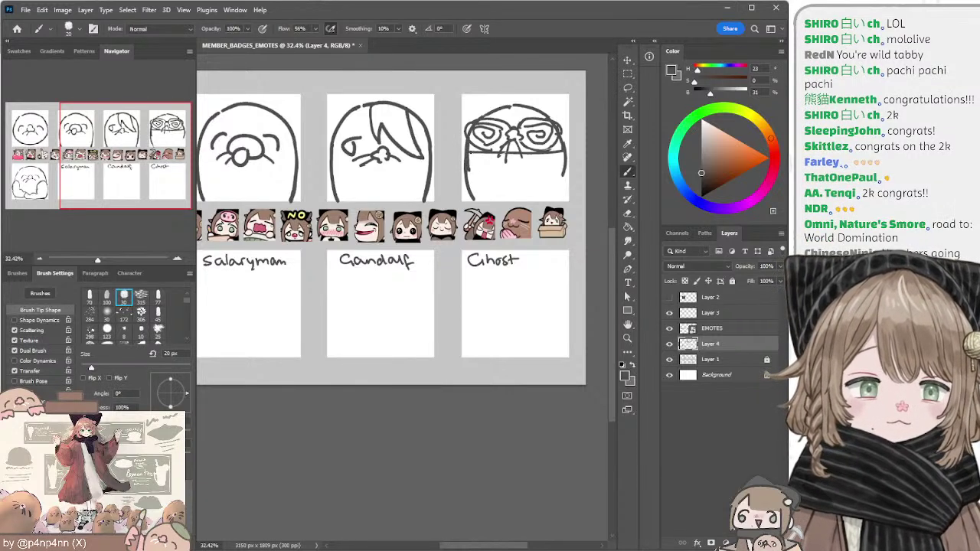
key("ctrl+z")
left_click_drag(466, 149, 473, 200)
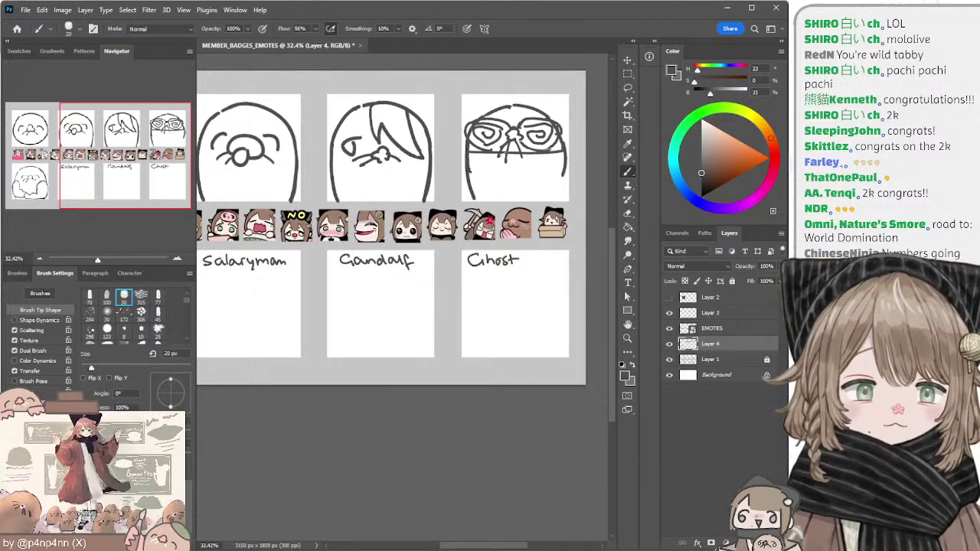
Step: Extend the right side of the glasses mole's body to the square's bottom edge with the 20 px brush, redoing the stroke
left_click_drag(561, 152, 559, 196)
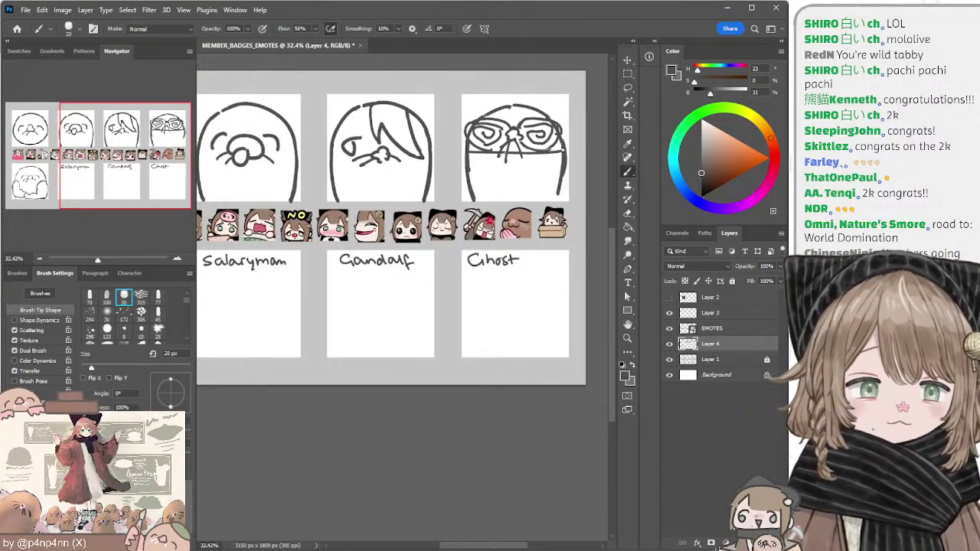
key("ctrl+z")
mouse_move(565, 134)
left_mouse_down()
mouse_move(570, 202)
mouse_move(561, 194)
left_mouse_up()
key("ctrl+z")
key("z")
key("b")
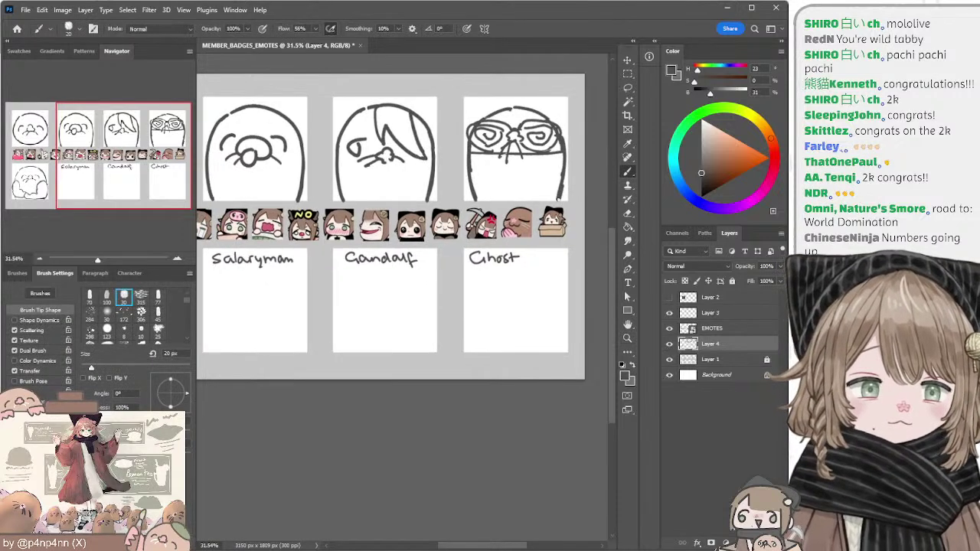
mouse_move(328, 128)
left_mouse_down()
mouse_move(407, 165)
mouse_move(337, 157)
left_mouse_up()
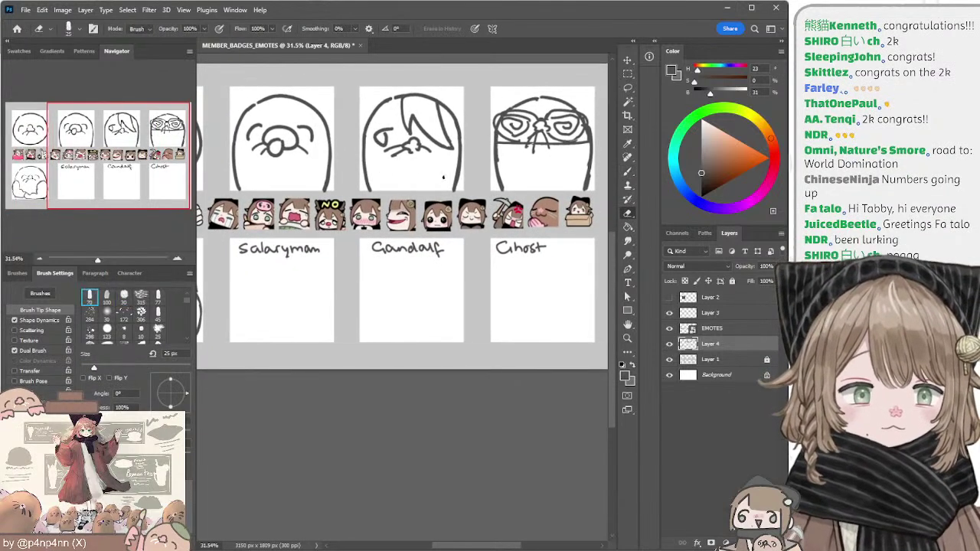
key("bracketleft")
left_click_drag(432, 176, 450, 178)
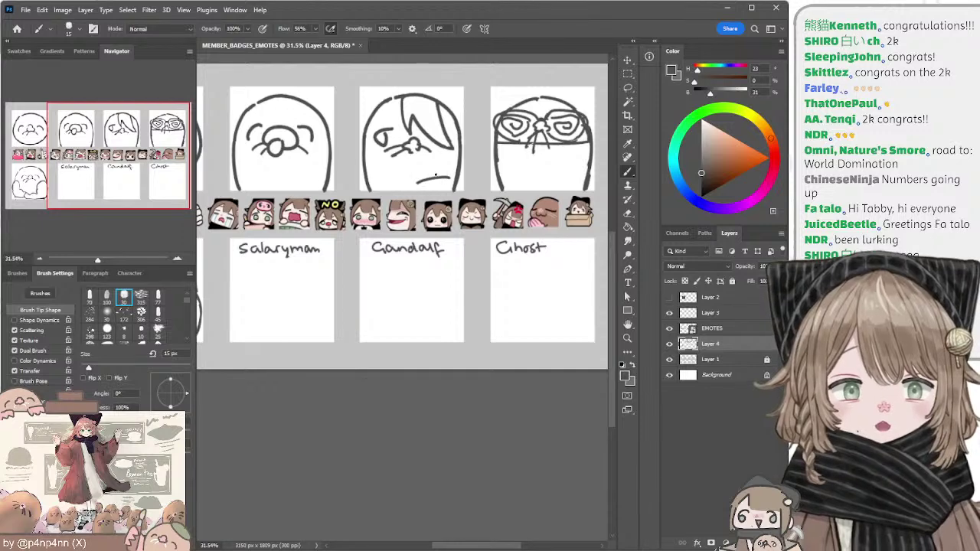
key("ctrl+z")
Step: Start a small puffy paw low on the second upper mole's body with a 15 px brush, undoing and retrying its bumps
mouse_move(270, 173)
left_mouse_down()
mouse_move(331, 188)
mouse_move(368, 180)
mouse_move(371, 202)
mouse_move(364, 180)
left_mouse_up()
key("ctrl+z")
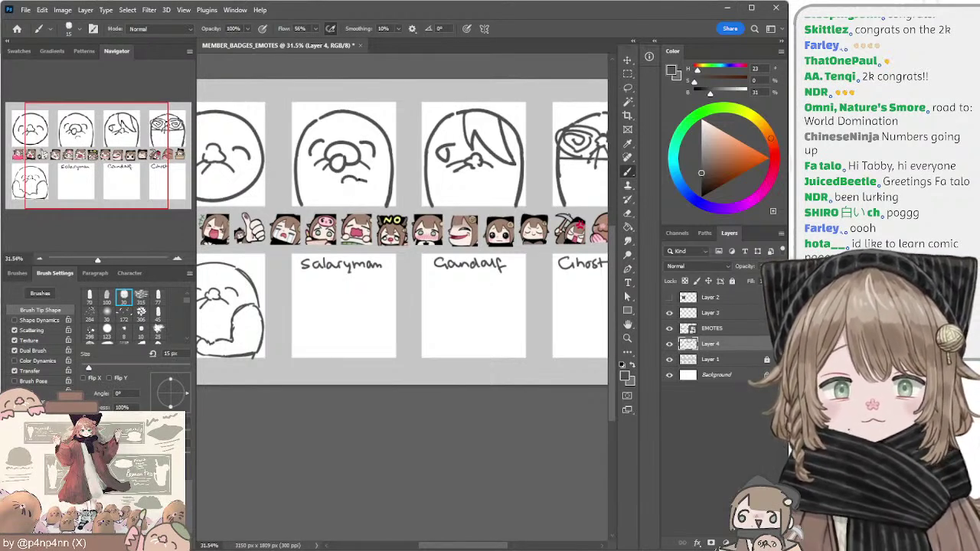
left_click_drag(365, 181, 375, 192)
key("ctrl+z")
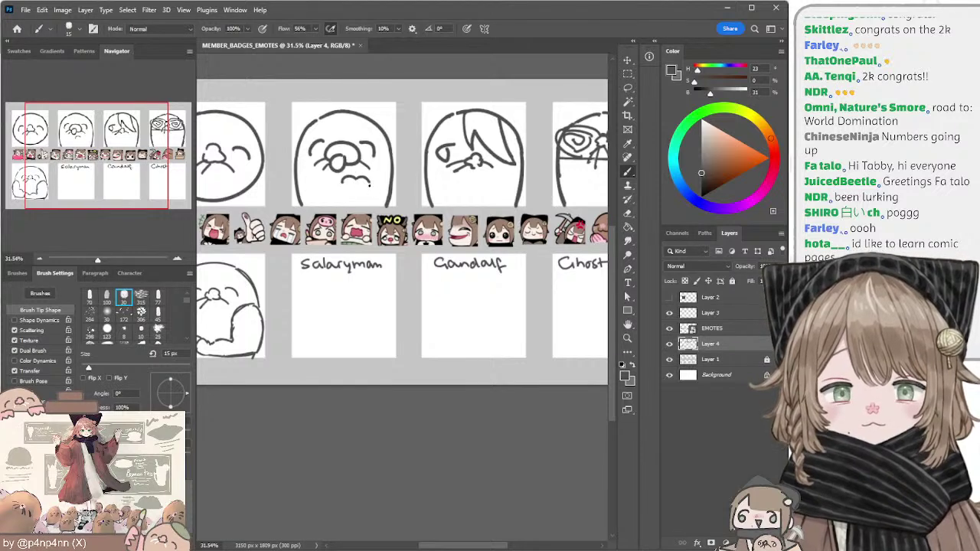
mouse_move(341, 184)
left_mouse_down()
mouse_move(346, 200)
mouse_move(372, 198)
mouse_move(346, 205)
mouse_move(373, 201)
left_mouse_up()
key("ctrl+z")
key("ctrl+z")
key("ctrl+z")
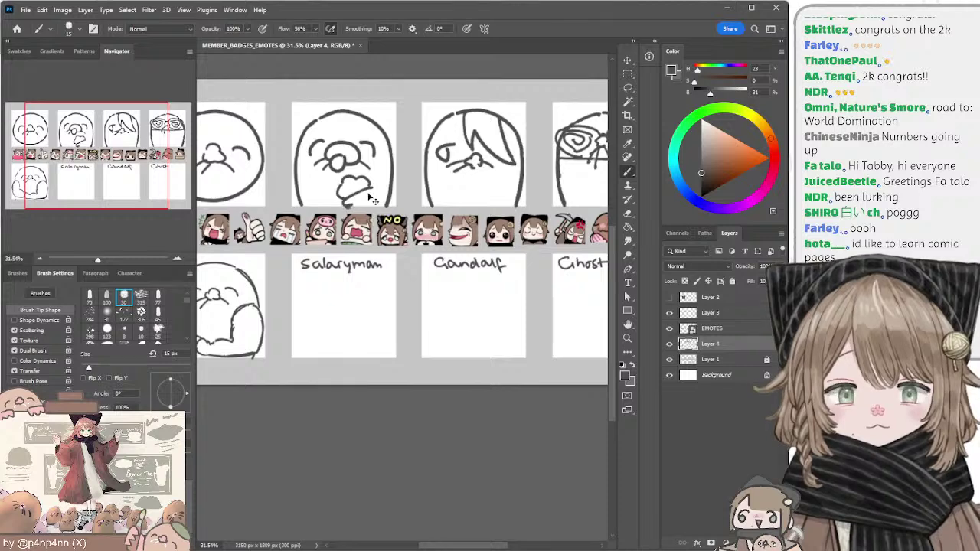
key("ctrl+z")
Step: Try moving Layer 4 below Layer 1 and adding an arm to the second upper mole's paw, and undo these changes
left_click_drag(695, 343, 698, 367)
left_click_drag(378, 187, 382, 198)
key("ctrl+z")
left_click_drag(372, 189, 377, 186)
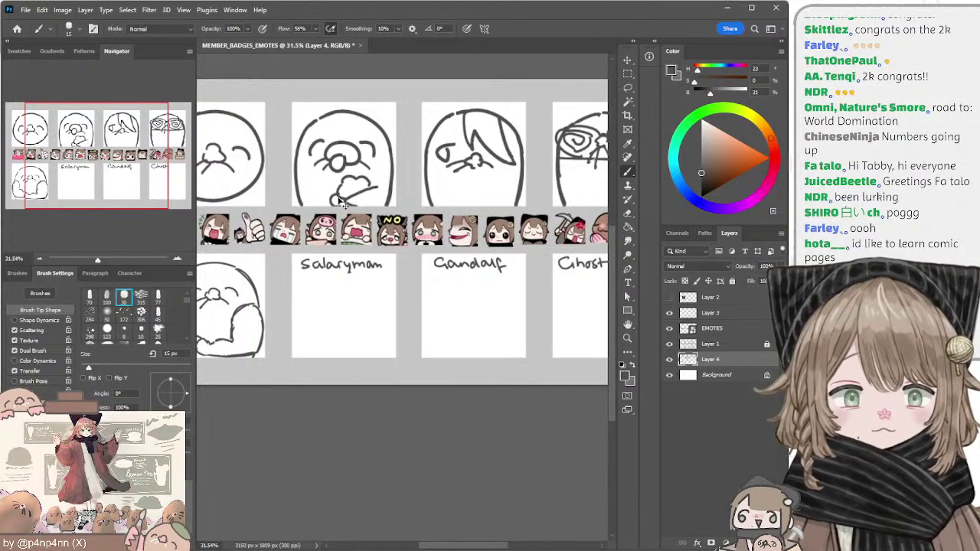
key("ctrl+bracketright")
key("ctrl+z")
key("ctrl+z")
key("ctrl+z")
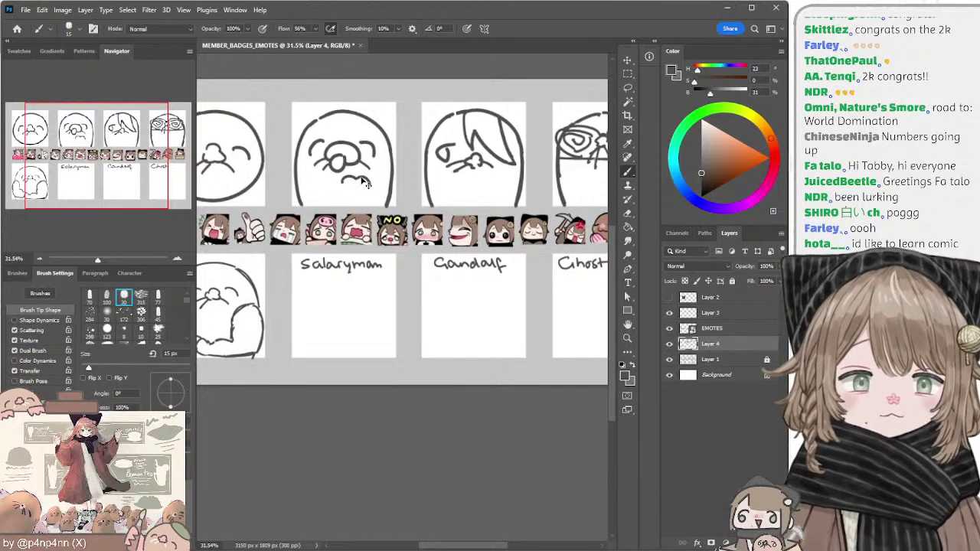
Step: Select Layer 4 and move it below Layer 1 in the layer stack
double_click(708, 328)
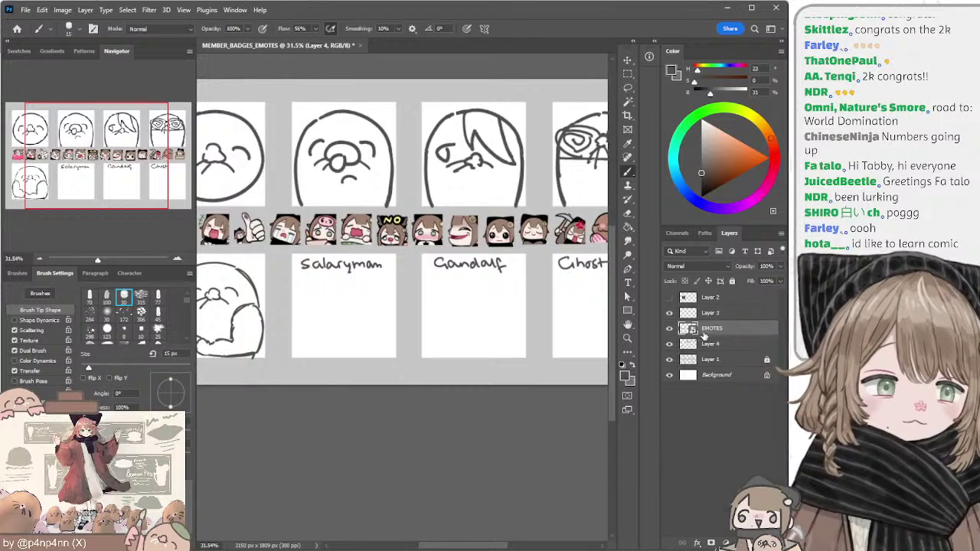
left_click(689, 344)
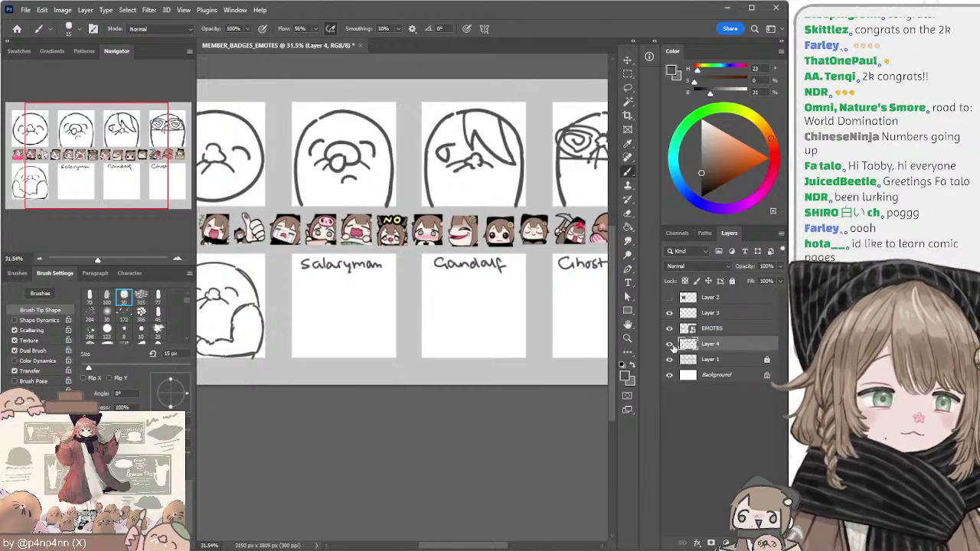
left_click_drag(689, 345, 689, 362)
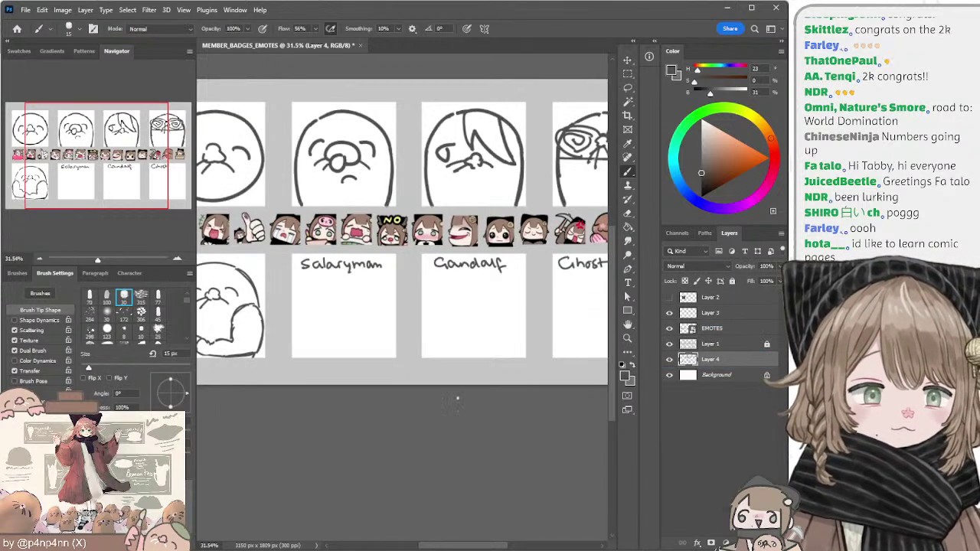
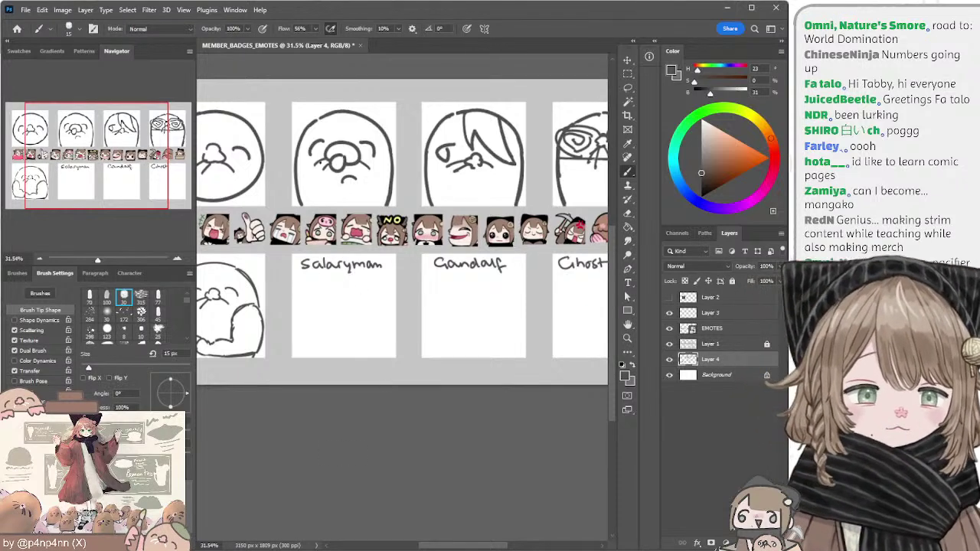
Step: Sketch a larger puffy paw and forearm on the second upper mole's lower body at 15 px, redoing strokes, and detail it at 10 px
left_click_drag(402, 152, 329, 150)
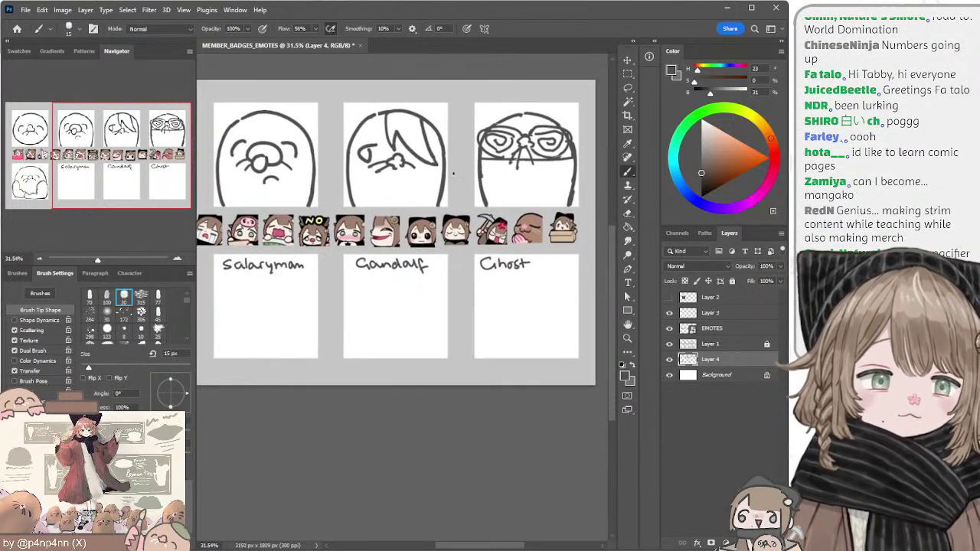
left_click_drag(285, 174, 321, 181)
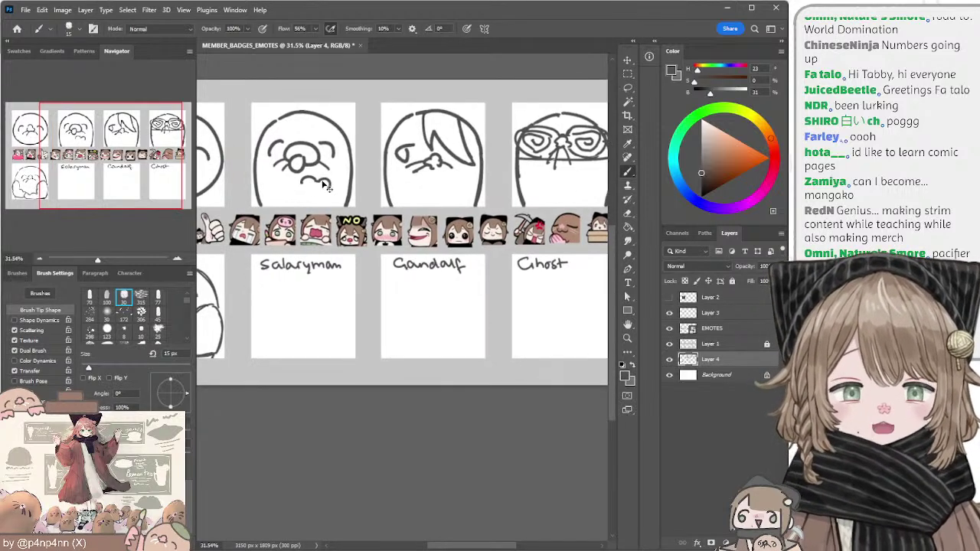
mouse_move(317, 181)
left_mouse_down()
mouse_move(334, 191)
mouse_move(288, 204)
mouse_move(331, 201)
left_mouse_up()
key("ctrl+z")
key("ctrl+z")
key("ctrl+z")
key("ctrl+z")
key("ctrl+z")
key("ctrl+z")
key("ctrl+z")
key("ctrl+z")
key("ctrl+z")
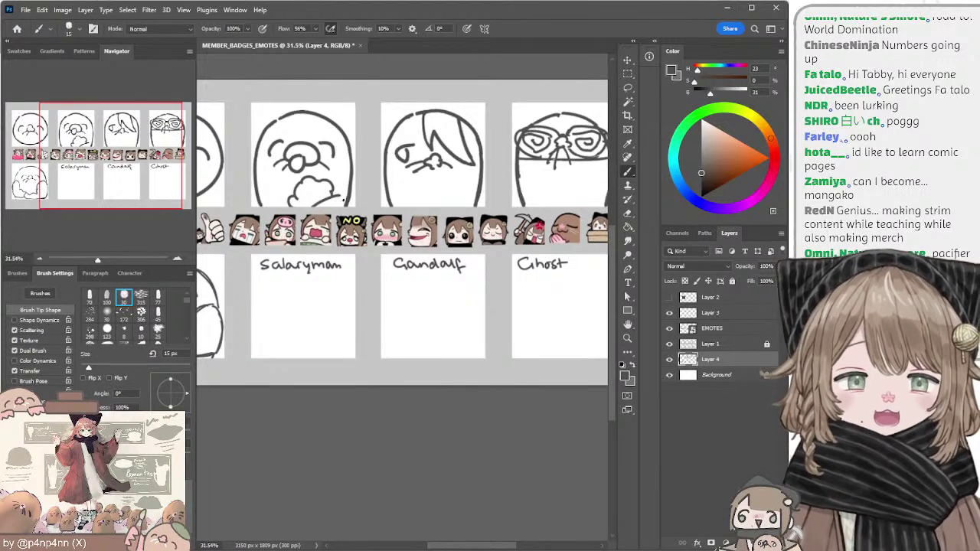
key("[")
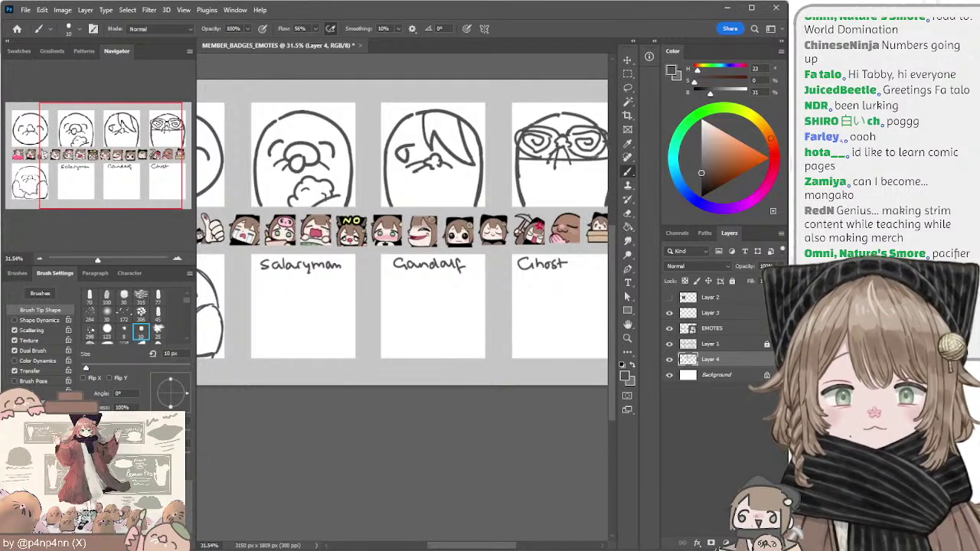
left_click_drag(422, 127, 405, 141)
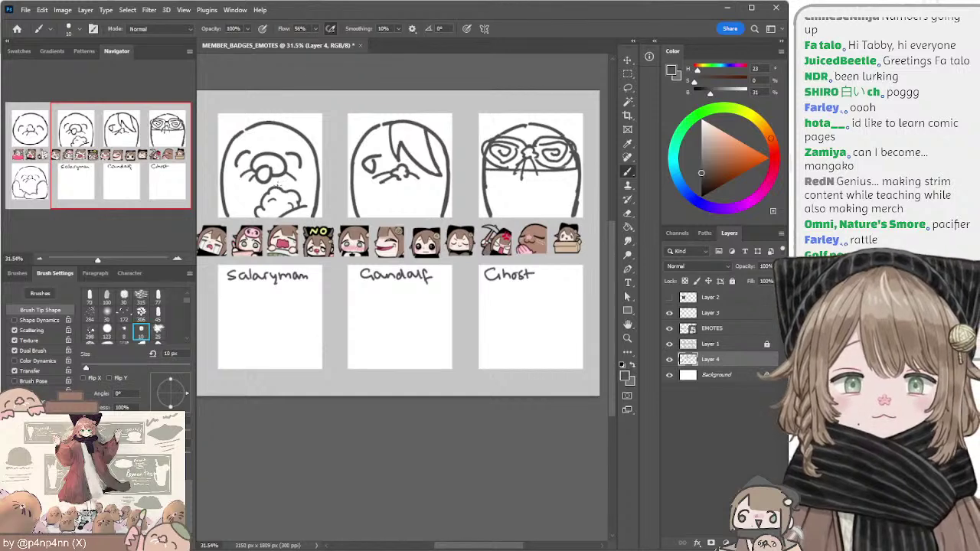
left_click_drag(426, 178, 414, 176)
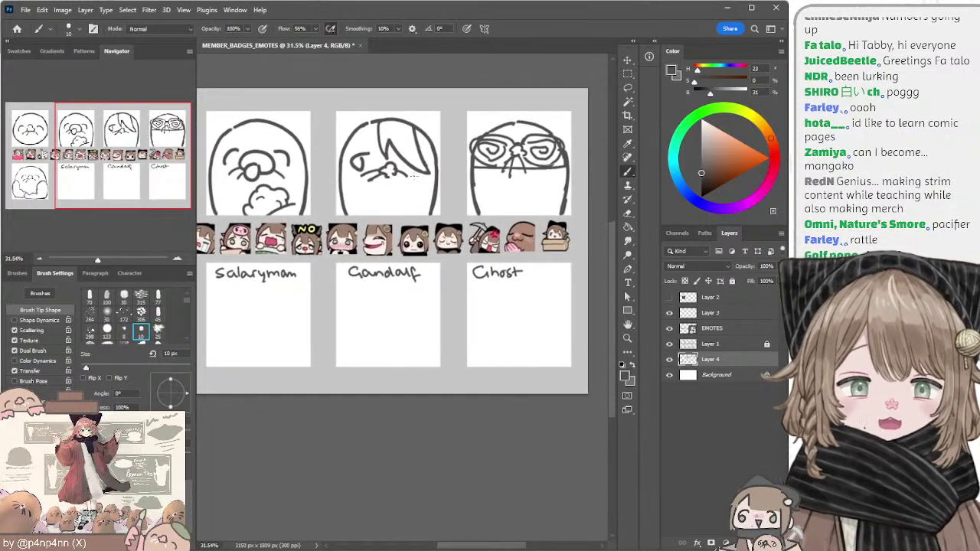
key("e")
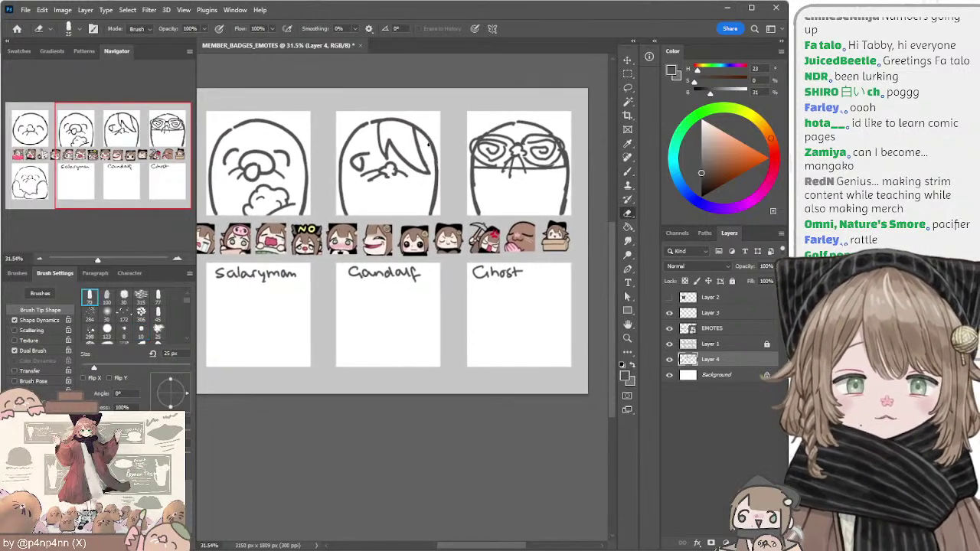
key("b")
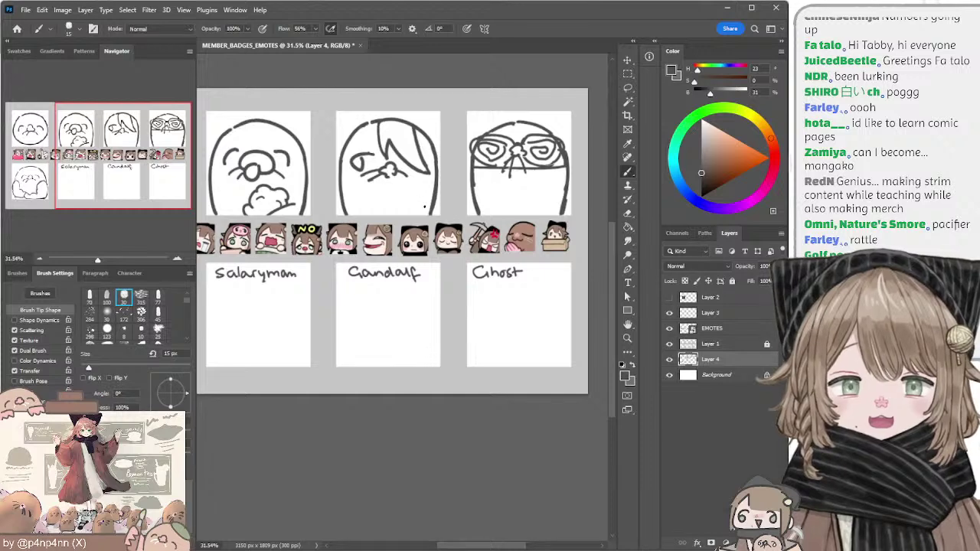
key("bracketright")
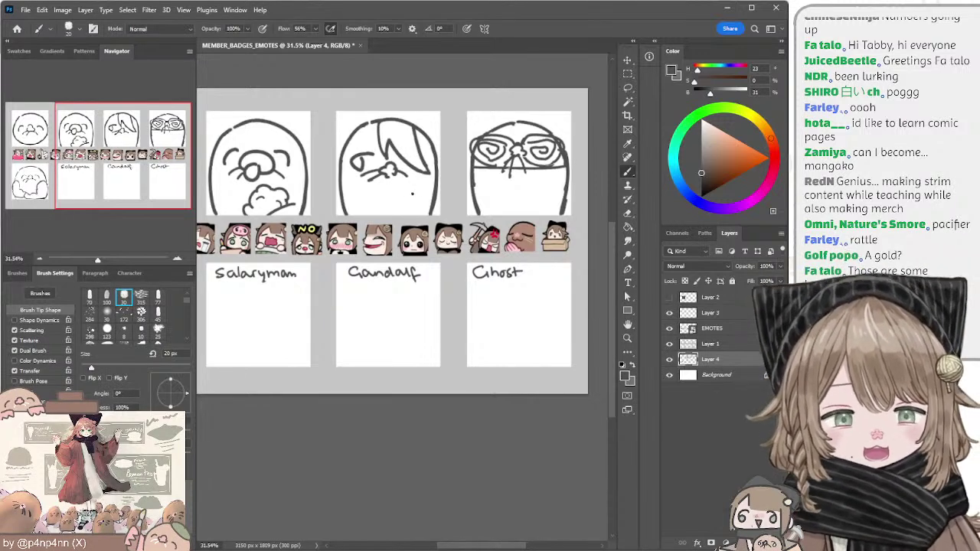
key("bracketleft")
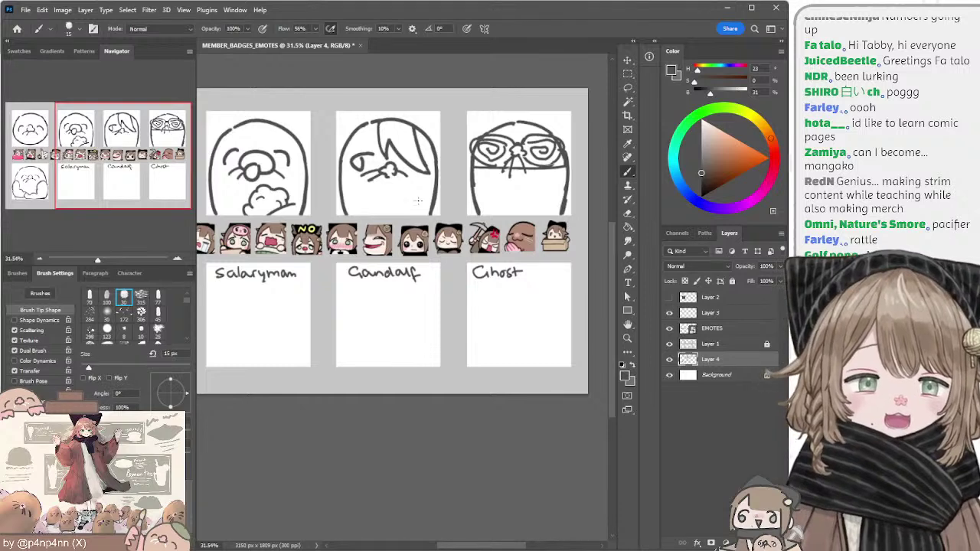
mouse_move(418, 214)
left_mouse_down()
mouse_move(418, 187)
mouse_move(402, 211)
mouse_move(414, 184)
mouse_move(405, 217)
left_mouse_up()
key("ctrl+z")
key("ctrl+z")
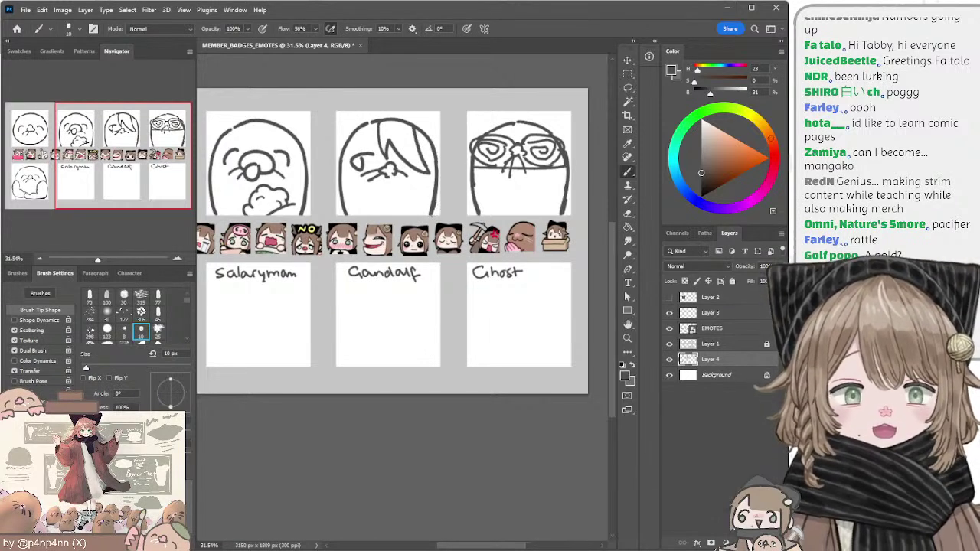
key("e")
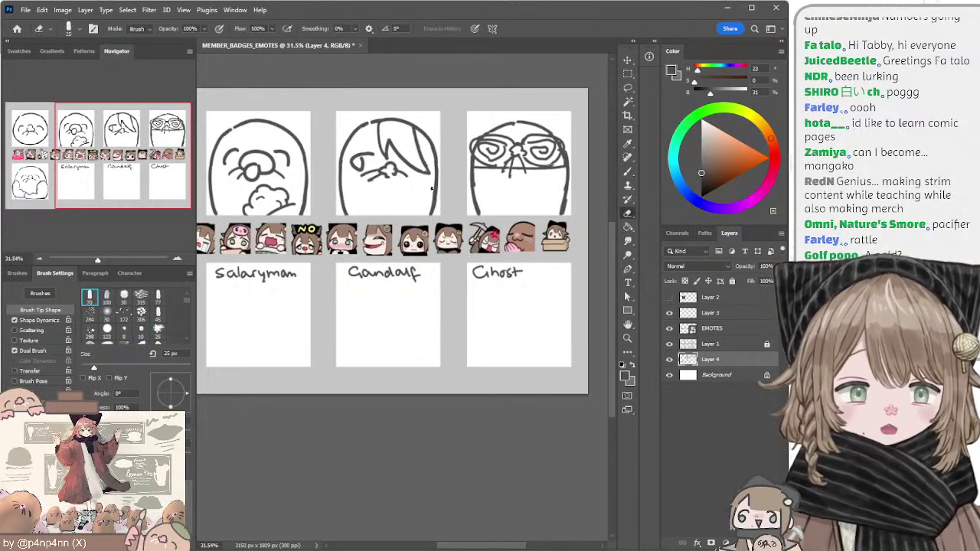
key("b")
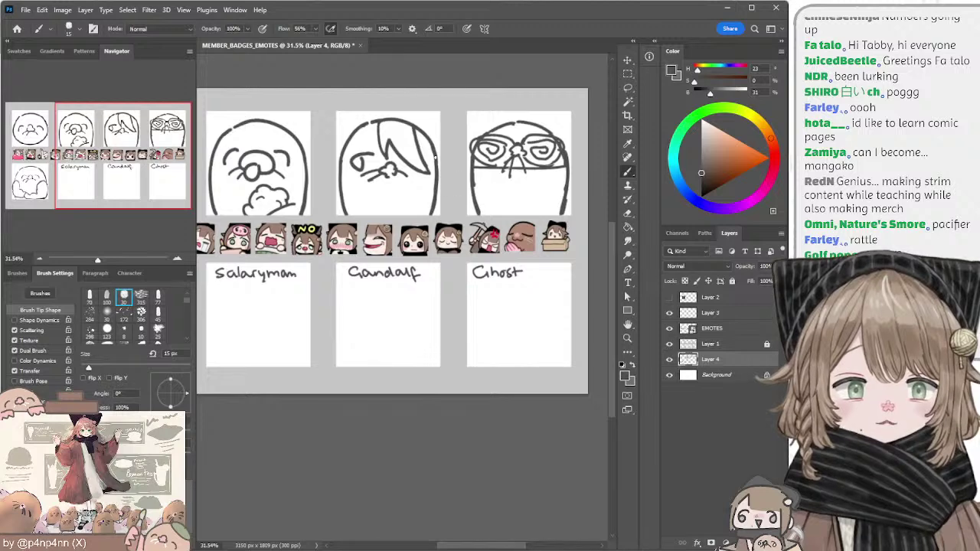
Step: Sketch a rectangular book held by a puffy paw on the fourth upper mole's lower body with a 15 px brush, undoing and retrying strokes
left_click_drag(515, 152, 477, 145)
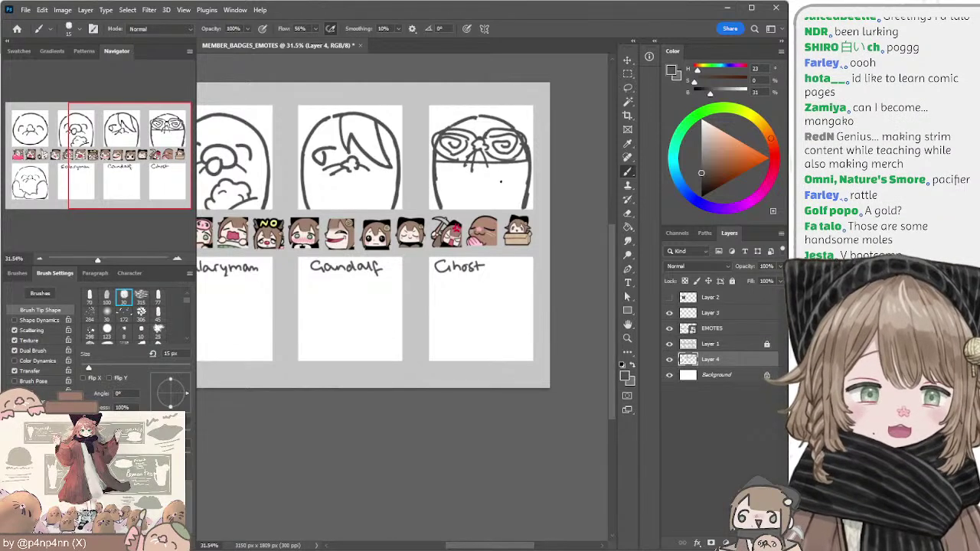
mouse_move(505, 180)
left_mouse_down()
mouse_move(479, 177)
mouse_move(476, 201)
mouse_move(519, 189)
mouse_move(471, 192)
mouse_move(506, 189)
mouse_move(487, 198)
mouse_move(490, 206)
mouse_move(524, 206)
mouse_move(494, 192)
mouse_move(499, 210)
mouse_move(525, 201)
mouse_move(498, 207)
left_mouse_up()
key("ctrl+z")
key("bracketleft")
key("ctrl+z")
key("bracketright")
key("ctrl+z")
key("ctrl+z")
key("ctrl+z")
key("ctrl+z")
key("ctrl+z")
key("ctrl+z")
key("ctrl+z")
key("ctrl+z")
key("ctrl+z")
key("ctrl+z")
key("ctrl+z")
key("ctrl+z")
key("ctrl+z")
mouse_move(515, 191)
left_mouse_down()
mouse_move(514, 198)
mouse_move(518, 207)
mouse_move(510, 177)
mouse_move(515, 186)
mouse_move(475, 187)
mouse_move(475, 215)
left_mouse_up()
key("ctrl+z")
key("ctrl+z")
key("ctrl+z")
key("ctrl+z")
key("ctrl+z")
key("ctrl+z")
key("ctrl+z")
Step: Letter マンガ across the top of the book cover with a 10 px brush, undoing and rewriting the characters
key("[")
key("ctrl+z")
mouse_move(480, 180)
left_mouse_down()
mouse_move(484, 192)
mouse_move(491, 181)
left_mouse_up()
key("ctrl+z")
key("ctrl+z")
key("ctrl+z")
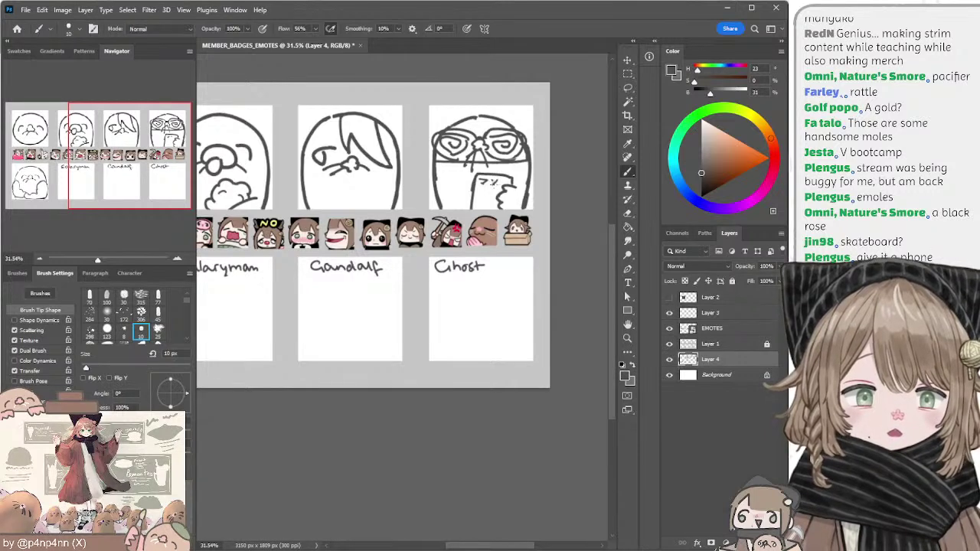
left_click_drag(491, 181, 497, 182)
key("ctrl+z")
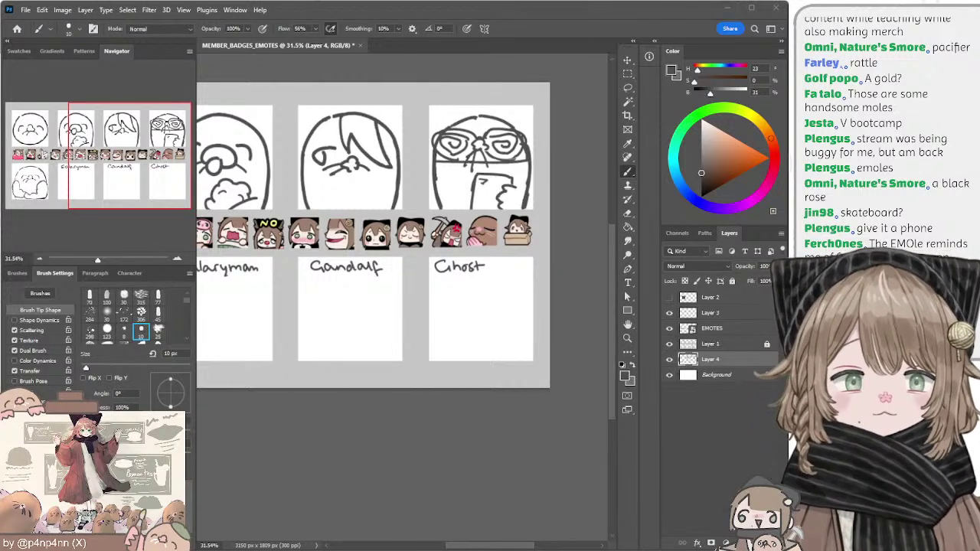
left_click(491, 176)
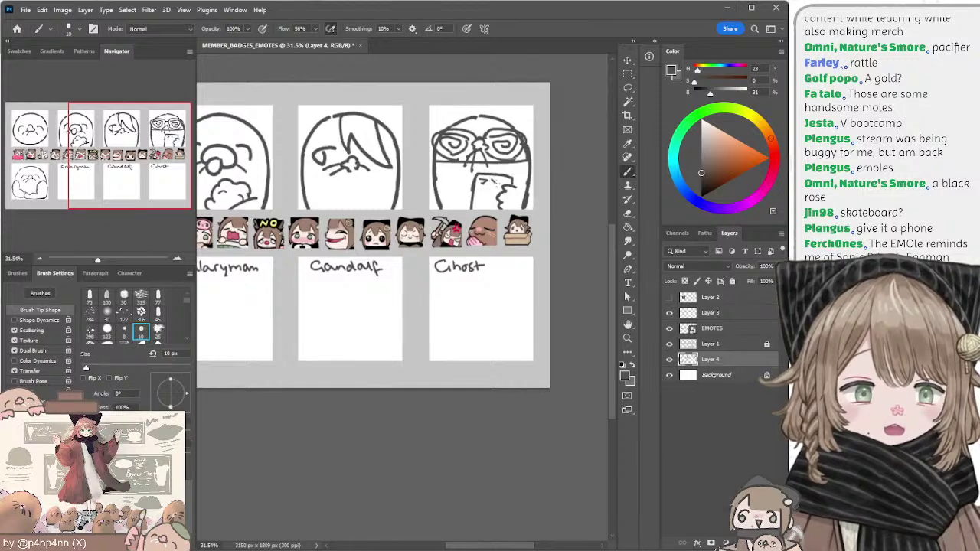
left_click_drag(493, 182, 508, 185)
key("ctrl+z")
key("ctrl+z")
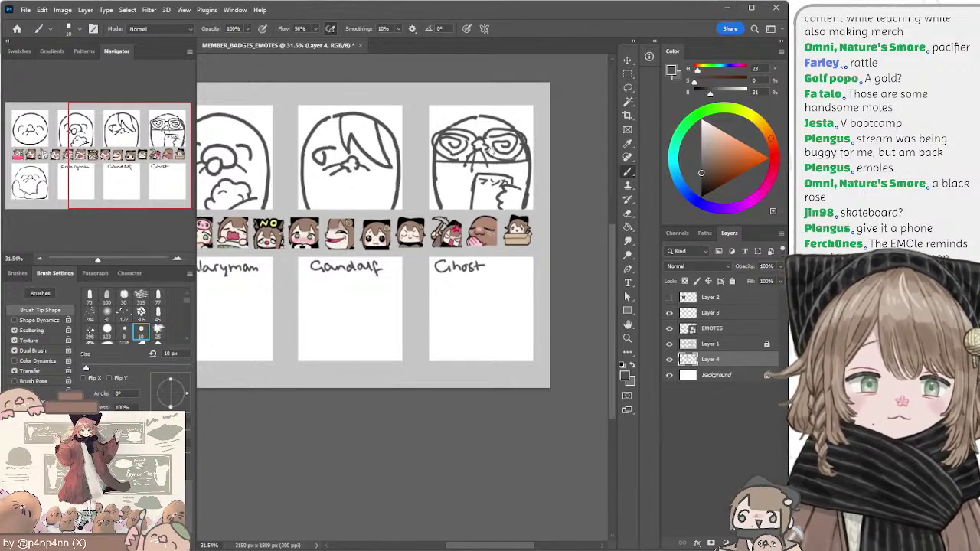
mouse_move(432, 165)
left_mouse_down()
mouse_move(508, 166)
mouse_move(492, 167)
mouse_move(497, 157)
mouse_move(468, 163)
left_mouse_up()
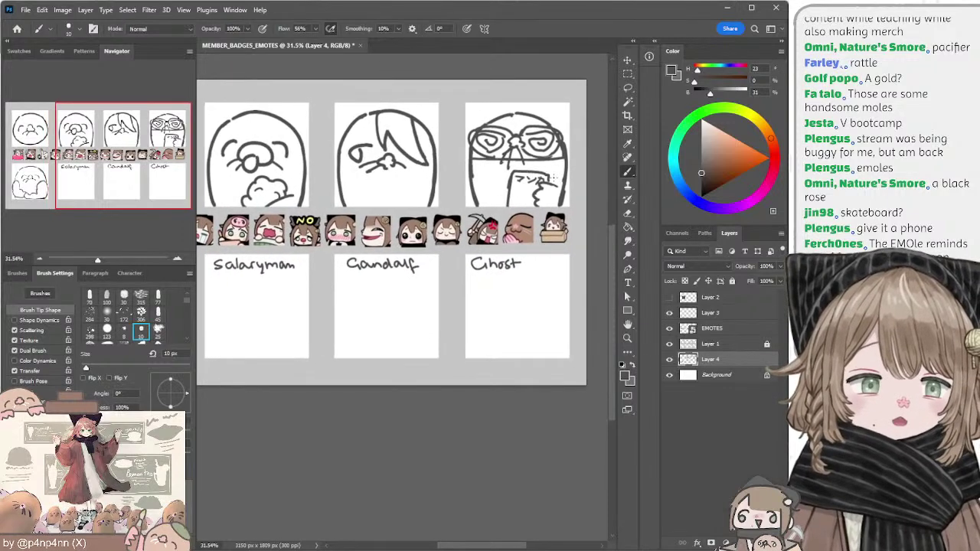
key("l")
mouse_move(551, 171)
left_mouse_down()
mouse_move(511, 176)
mouse_move(503, 211)
mouse_move(560, 201)
left_mouse_up()
left_click_drag(516, 174, 541, 175)
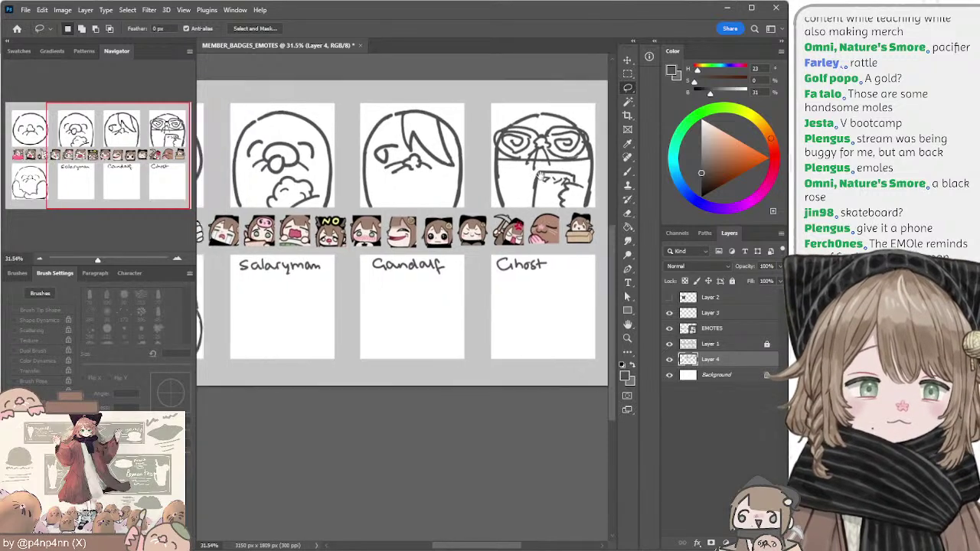
Step: Erase the outer part of the third upper mole's hair fringe and redraw it with a 20 px brush
key("b")
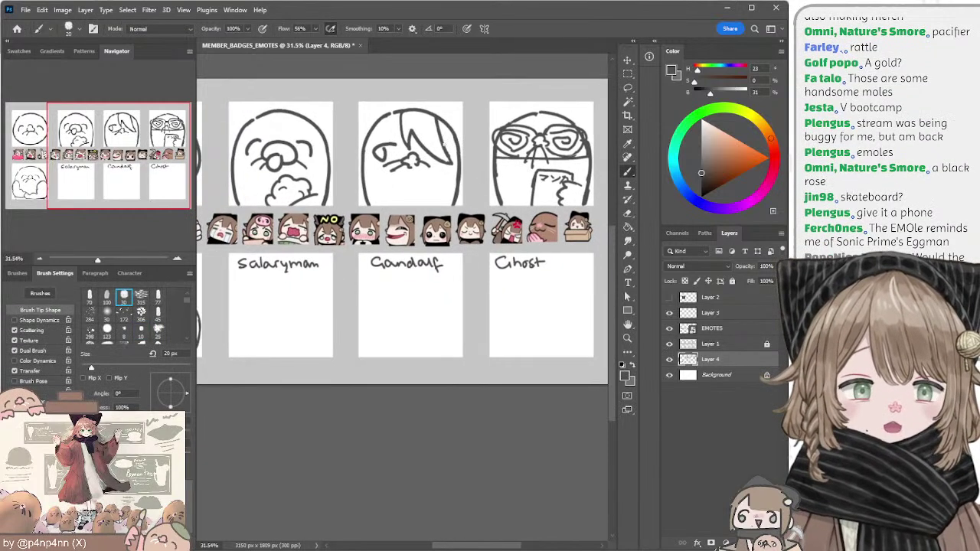
key("e")
key("bracketright")
key("bracketright")
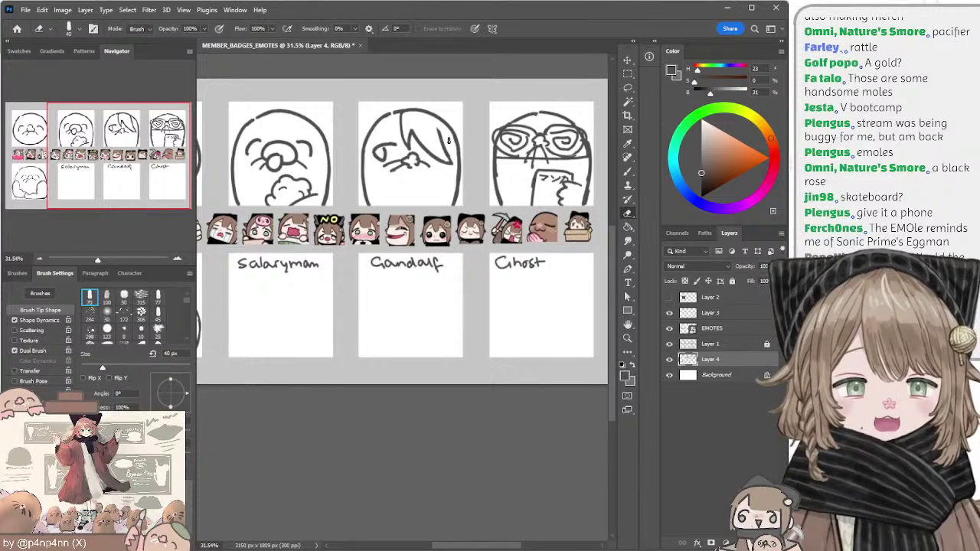
key("b")
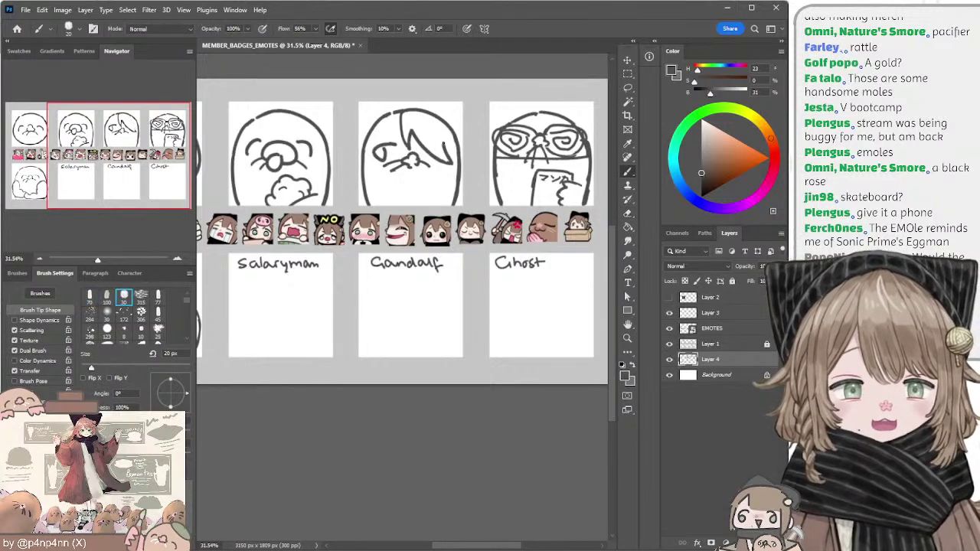
mouse_move(442, 144)
left_mouse_down()
mouse_move(490, 176)
mouse_move(390, 175)
left_mouse_up()
Step: Erase the fourth upper mole's paw at 50 px and redraw it around the book's lower corner at 15 px, refining it at 10 px
key("e")
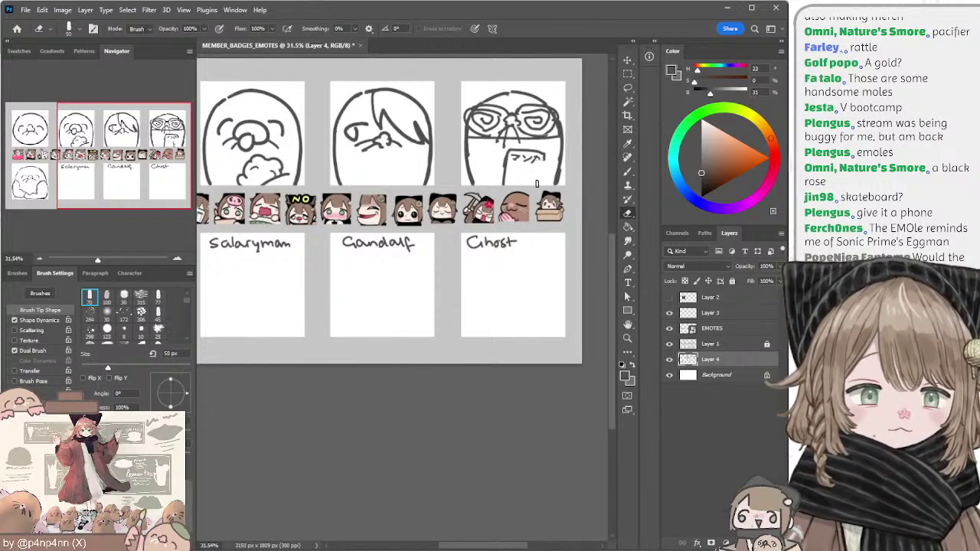
key("b")
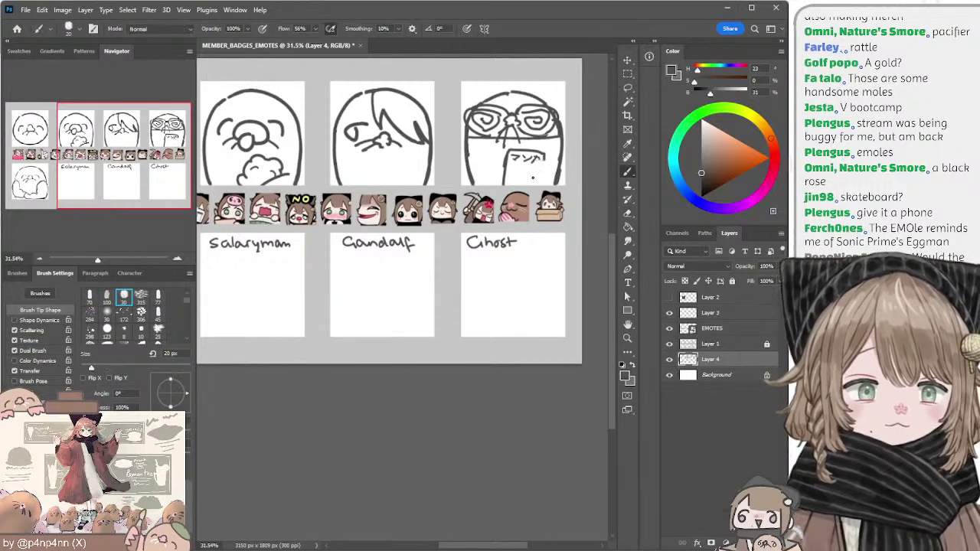
key("bracketleft")
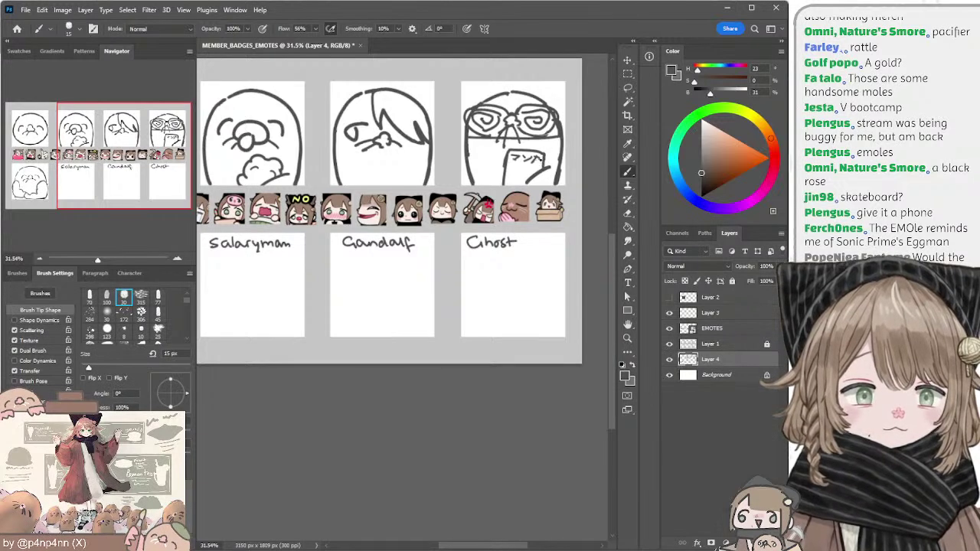
key("bracketleft")
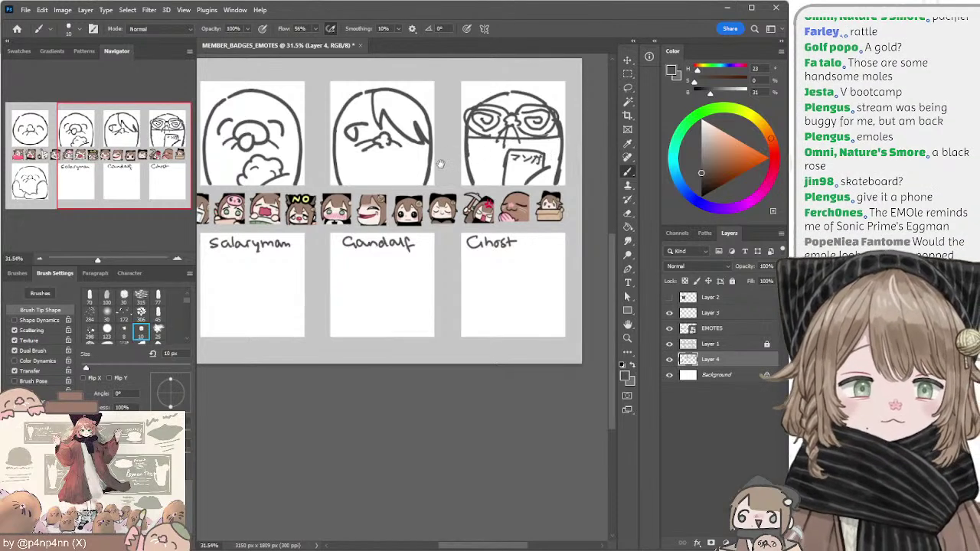
Step: Touch up the left arm and paw outline of the first lower mole with a 10 px brush, undoing and retrying strokes
mouse_move(405, 164)
left_mouse_down()
mouse_move(529, 162)
mouse_move(580, 152)
mouse_move(586, 133)
left_mouse_up()
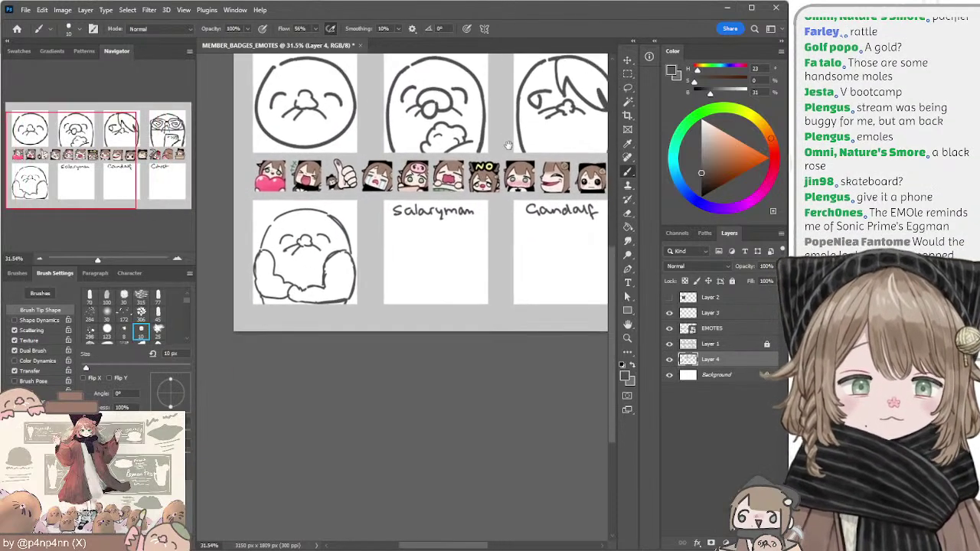
key("l")
key("b")
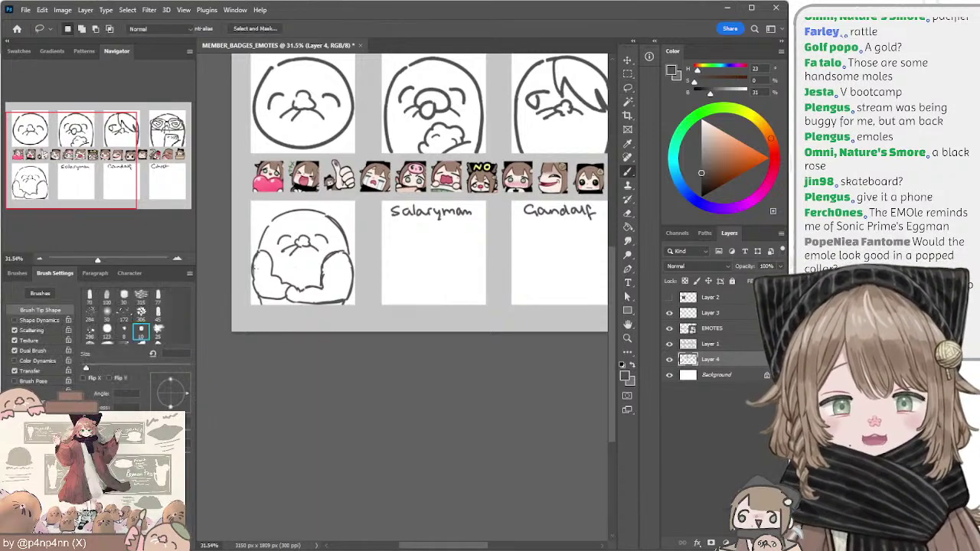
left_click_drag(256, 258, 255, 280)
key("ctrl+z")
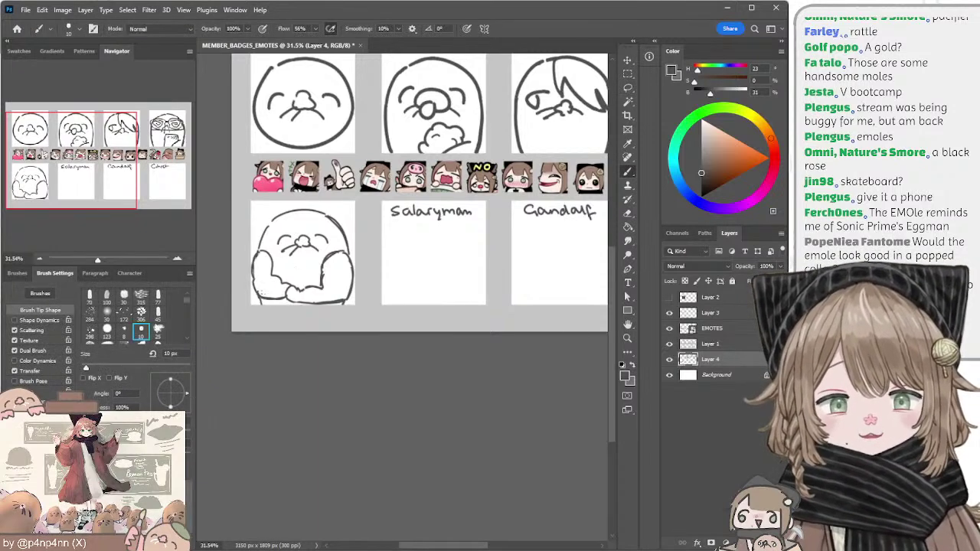
key("ctrl+z")
mouse_move(258, 296)
left_mouse_down()
mouse_move(284, 300)
mouse_move(255, 292)
mouse_move(266, 299)
left_mouse_up()
key("ctrl+z")
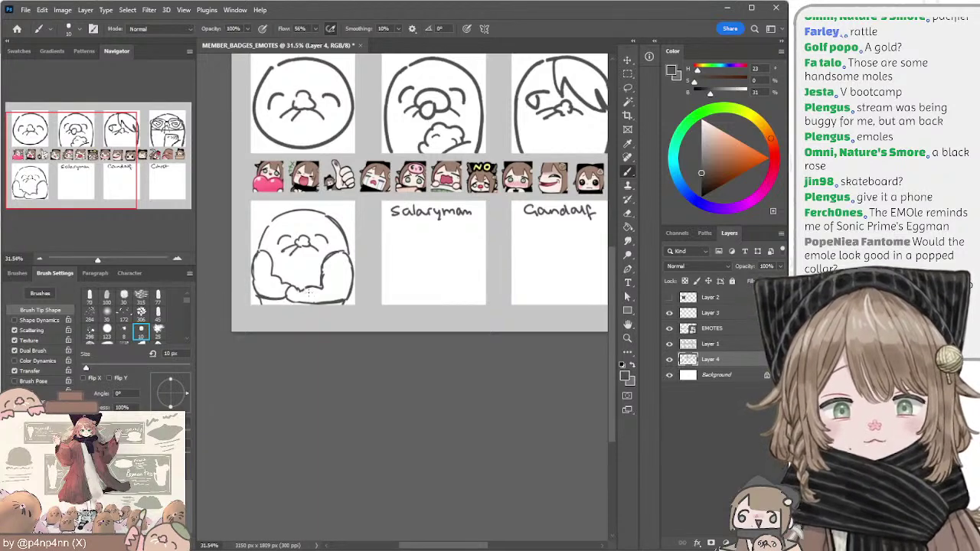
Step: Redraw the right paw's edge where the first lower mole's two paws meet, using a 10 px brush and undoing failed strokes
key("l")
key("b")
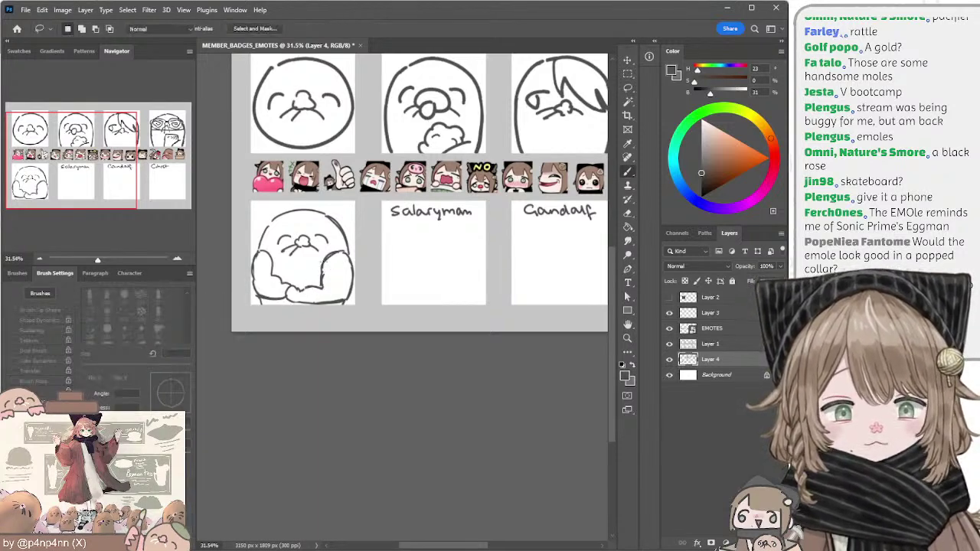
left_click_drag(309, 283, 344, 297)
key("ctrl+z")
key("e")
key("b")
key("ctrl+z")
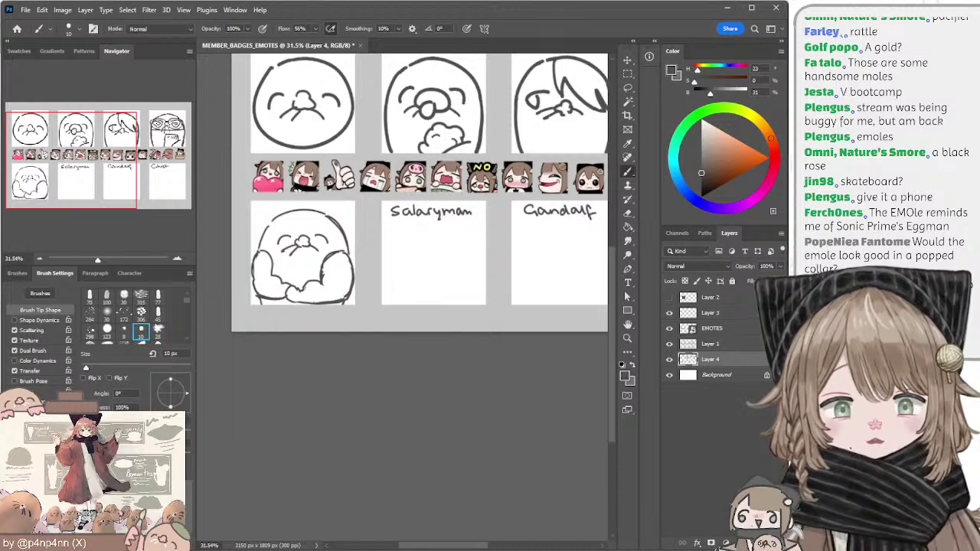
Step: Erase and redraw the short body line below the first lower mole's right arm with a 15 px brush, and reduce the brush to 10 px
key("e")
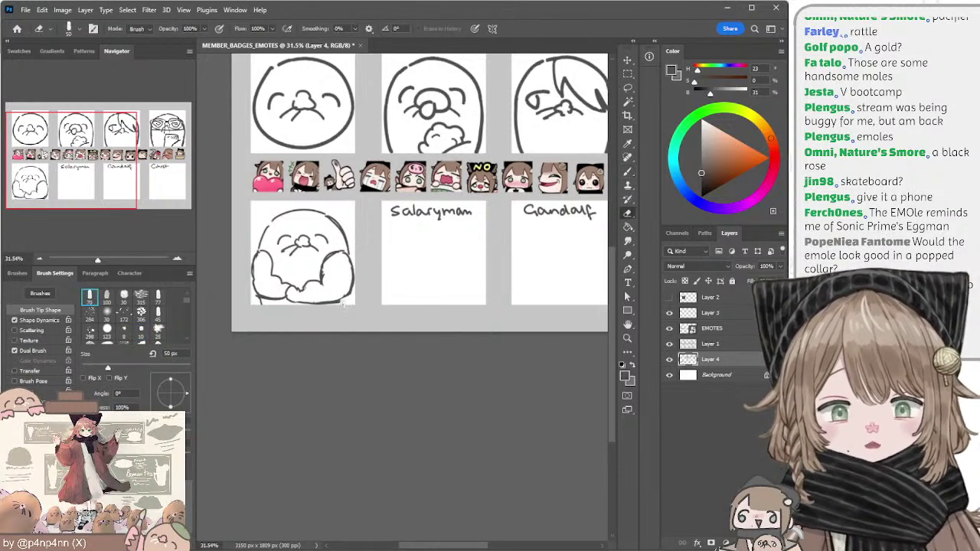
key("b")
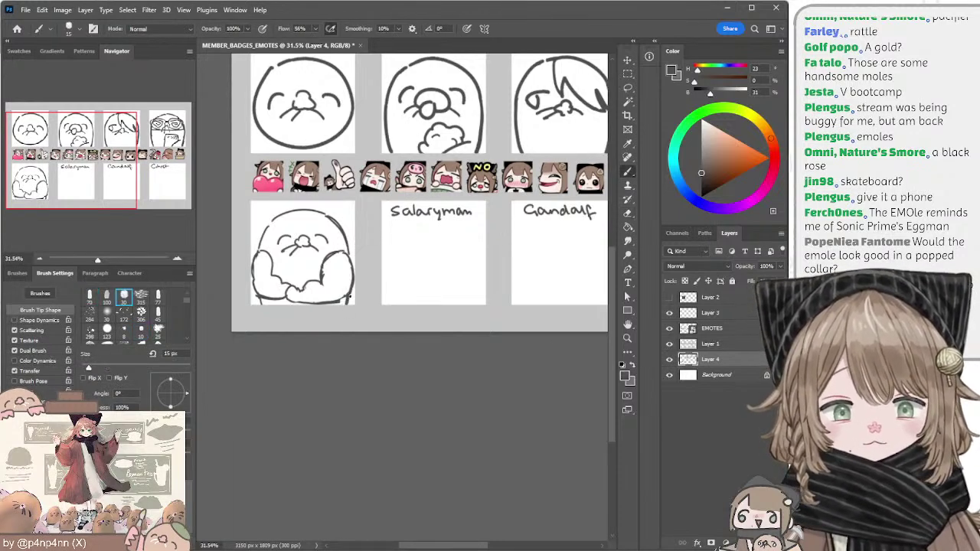
key("ctrl+z")
left_click_drag(349, 296, 347, 304)
key("ctrl+z")
key("ctrl+z")
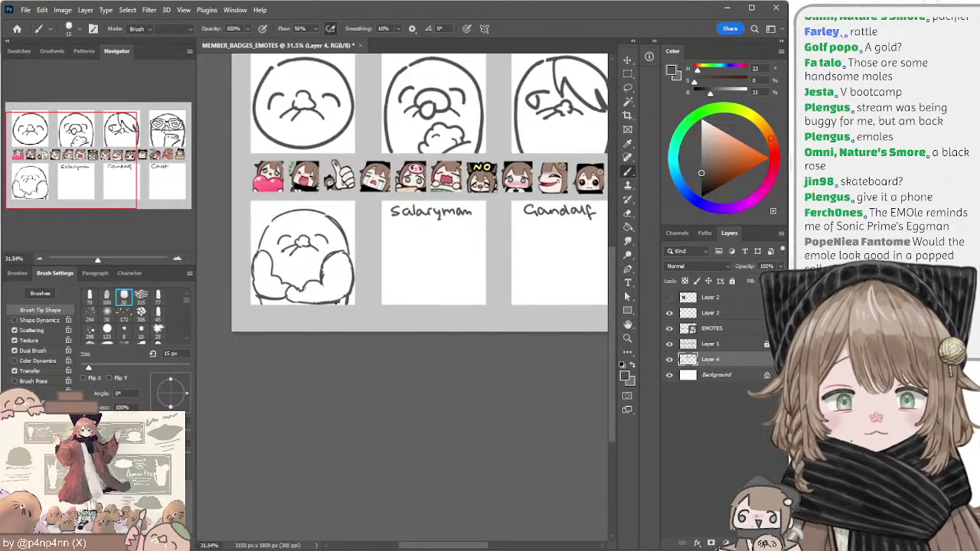
key("e")
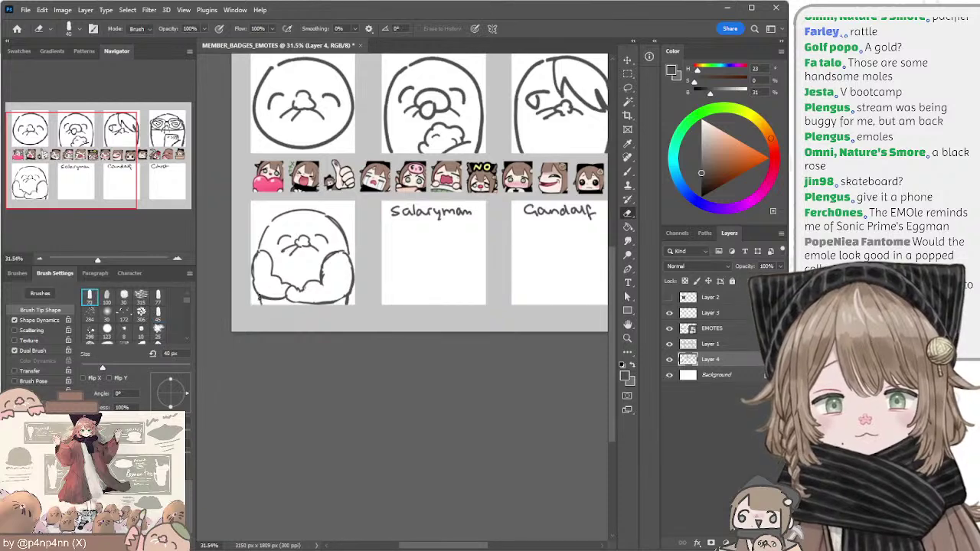
key("b")
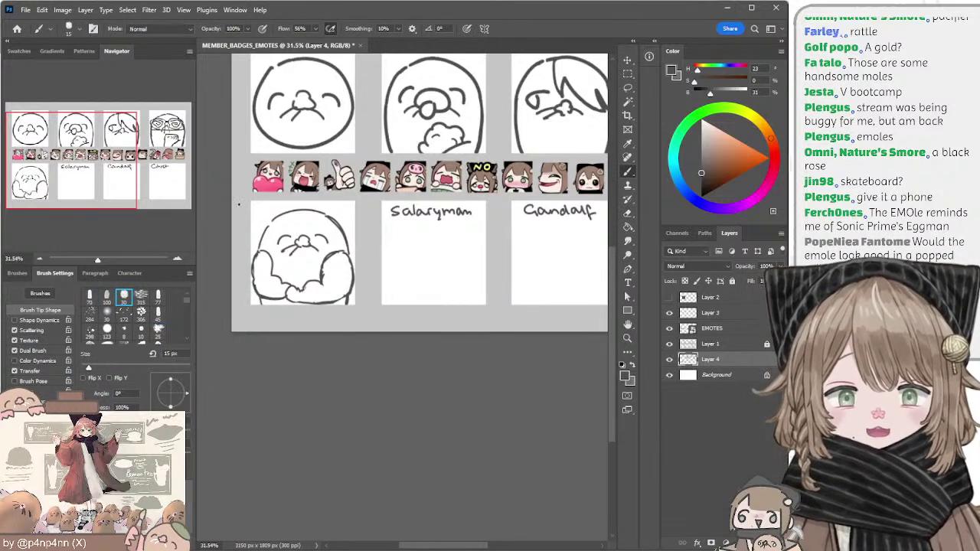
key("bracketleft")
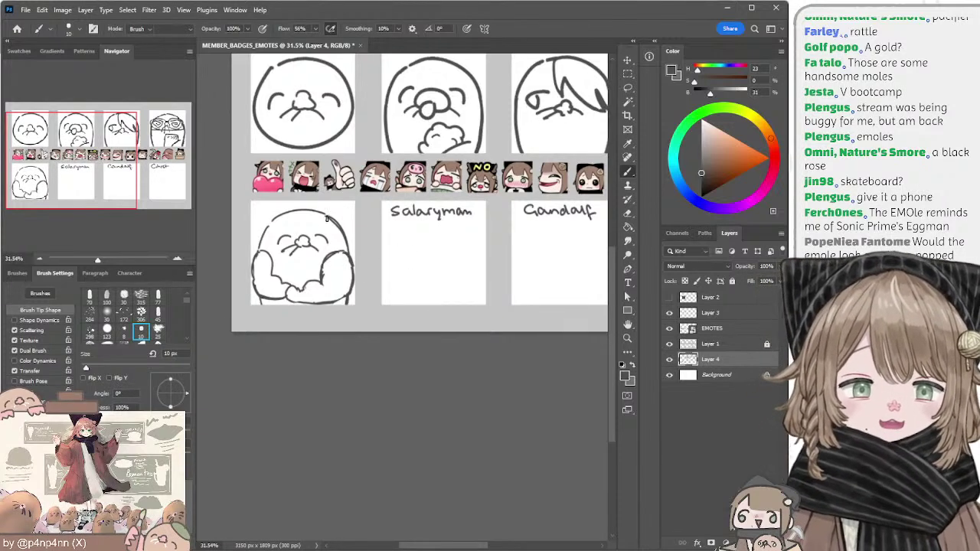
key("e")
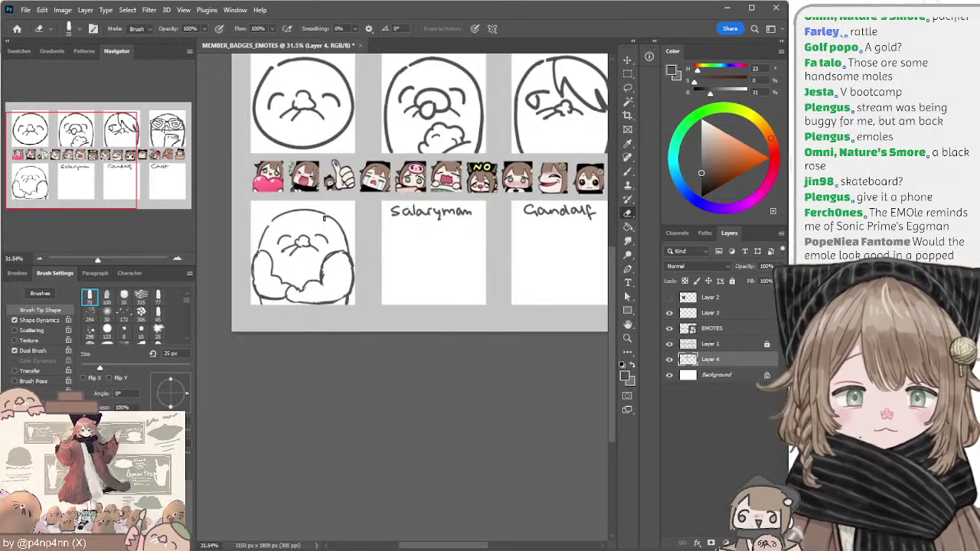
mouse_move(427, 220)
left_mouse_down()
mouse_move(409, 212)
mouse_move(421, 209)
left_mouse_up()
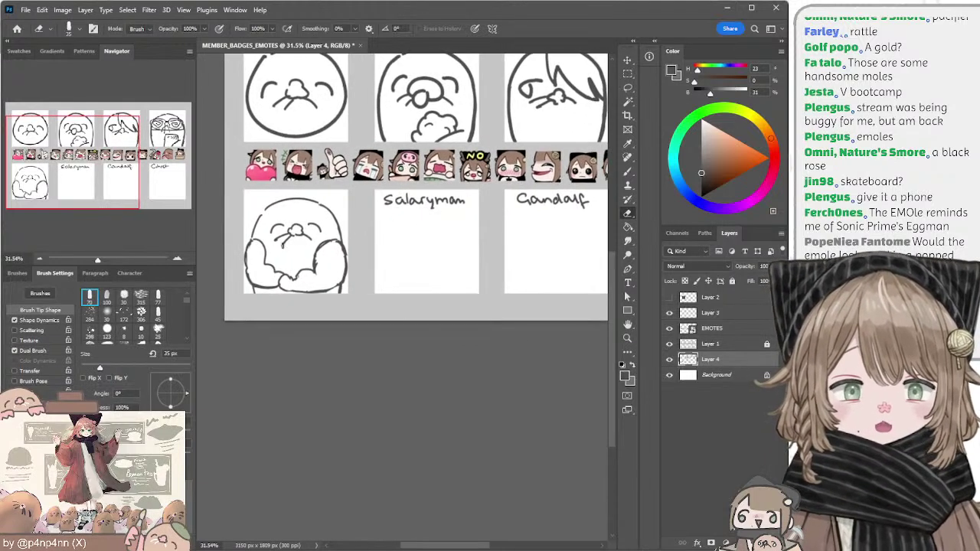
key("b")
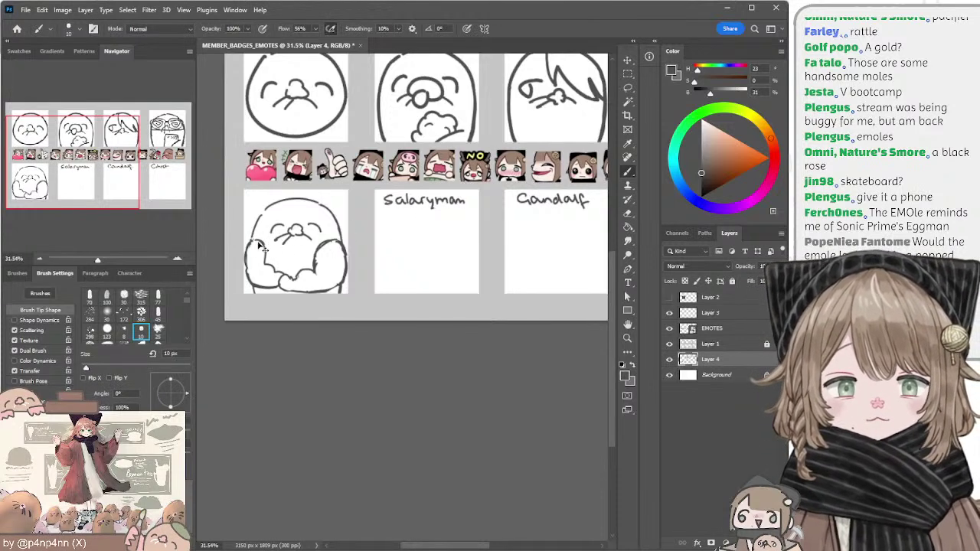
Step: Erase the "Salaryman" label from the second lower square with the eraser enlarged to 60 px
key("e")
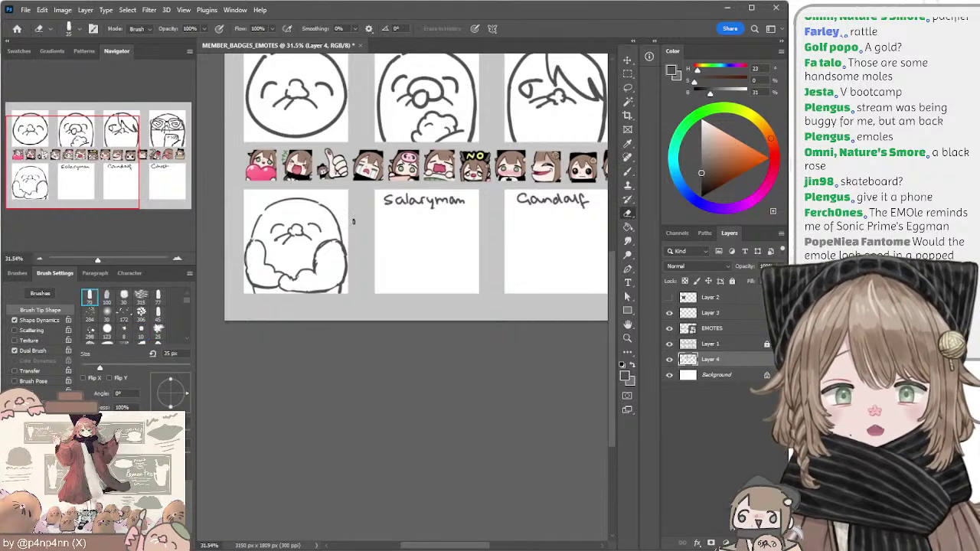
scroll(352, 221, "right", 3)
scroll(375, 217, "right", 2)
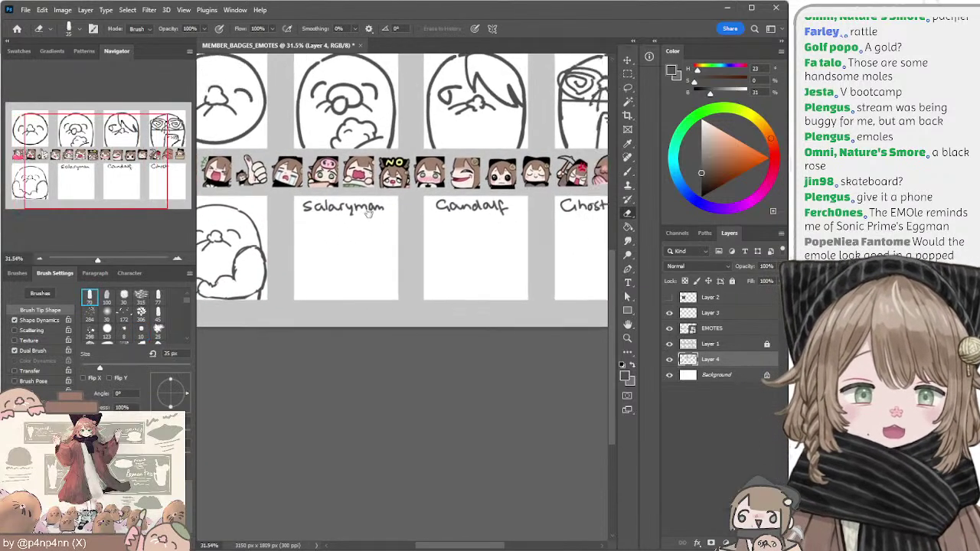
key("bracketright")
key("bracketright")
key("bracketright")
key("bracketright")
key("bracketright")
key("bracketright")
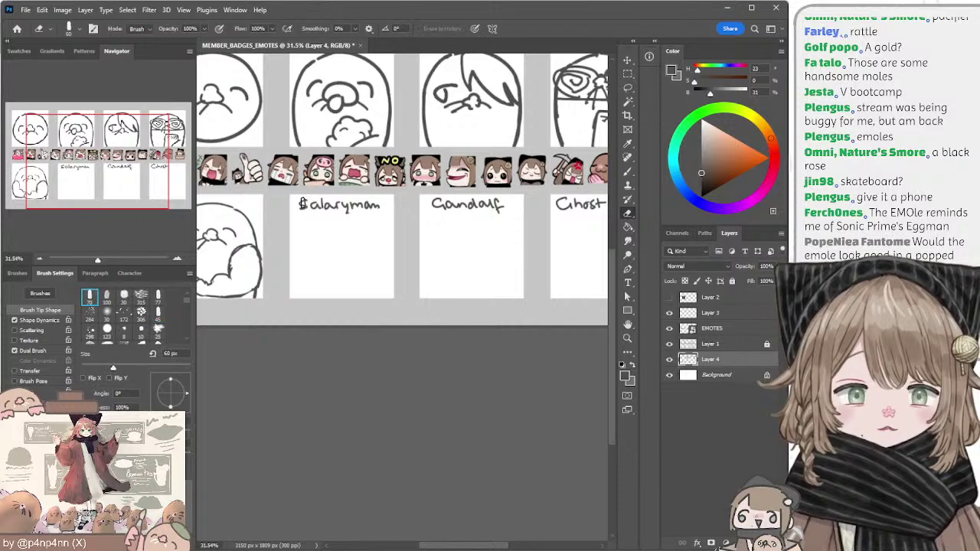
mouse_move(303, 202)
left_mouse_down()
mouse_move(336, 207)
mouse_move(291, 214)
mouse_move(386, 216)
mouse_move(372, 214)
mouse_move(371, 193)
mouse_move(376, 202)
mouse_move(363, 212)
mouse_move(391, 208)
mouse_move(321, 227)
left_mouse_up()
Step: Touch up the fluffy paw of the second upper mole with a 10 px brush
key("b")
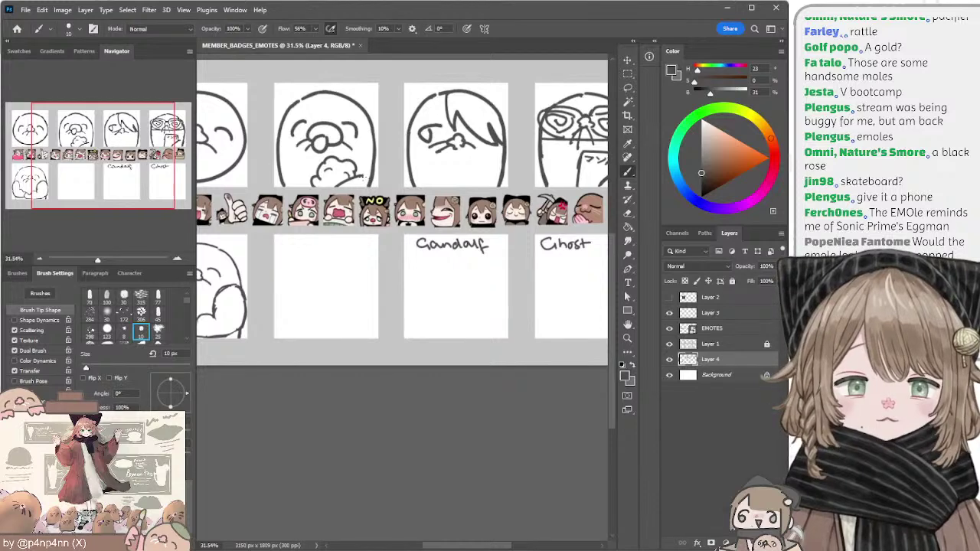
left_click_drag(491, 174, 501, 194)
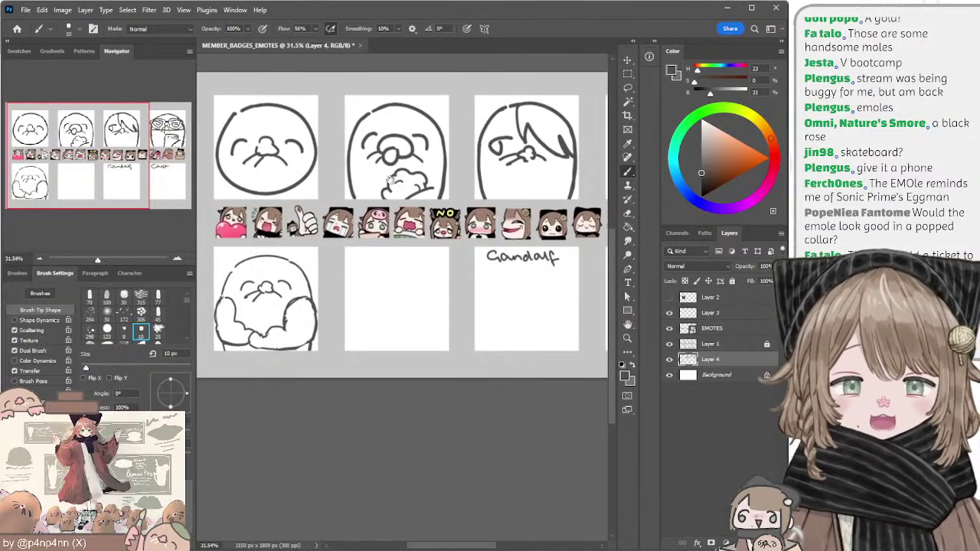
mouse_move(391, 180)
left_mouse_down()
mouse_move(362, 177)
mouse_move(378, 175)
left_mouse_up()
left_click_drag(399, 207, 404, 164)
left_click_drag(494, 143, 526, 140)
Step: Erase the bottom body line of the first lower mole at 80 px and redraw it below the paws with a 15 px brush
key("e")
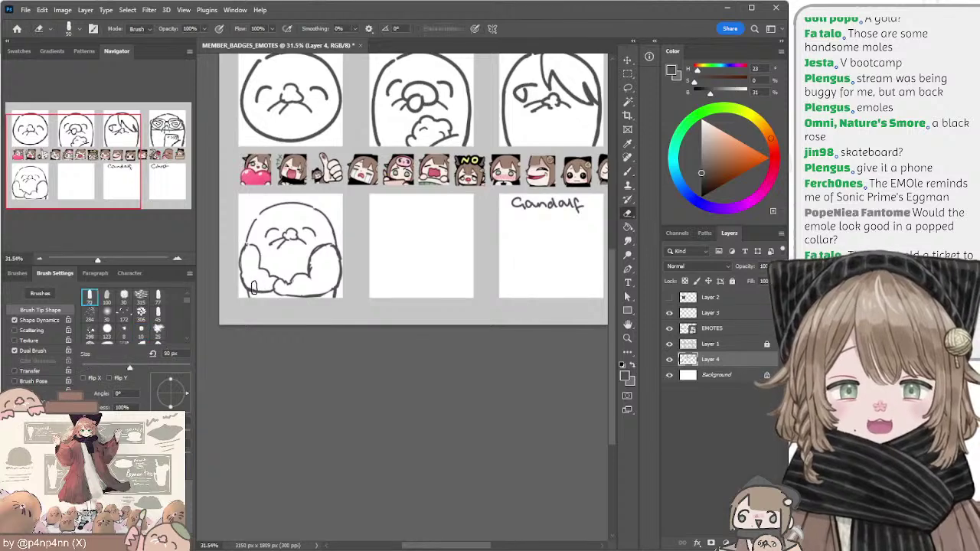
key("bracketleft")
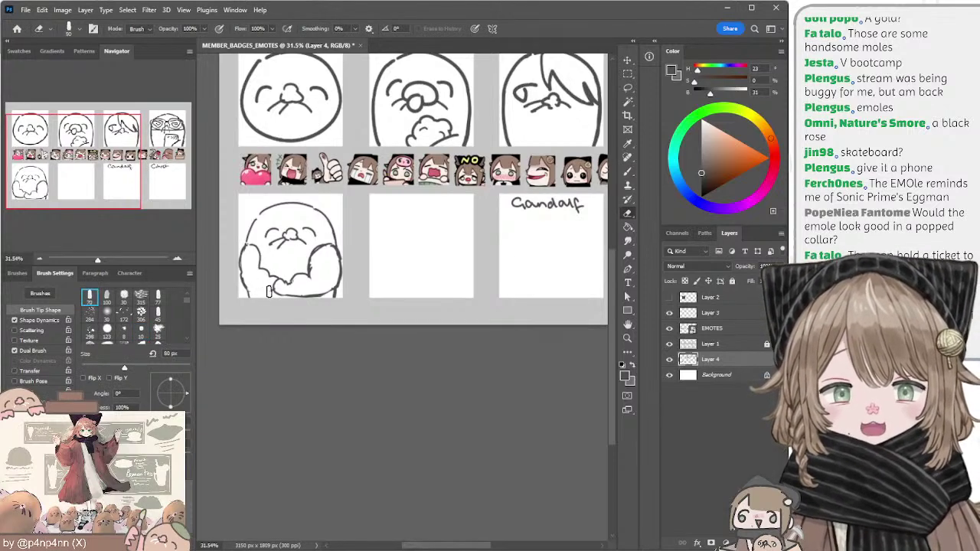
key("b")
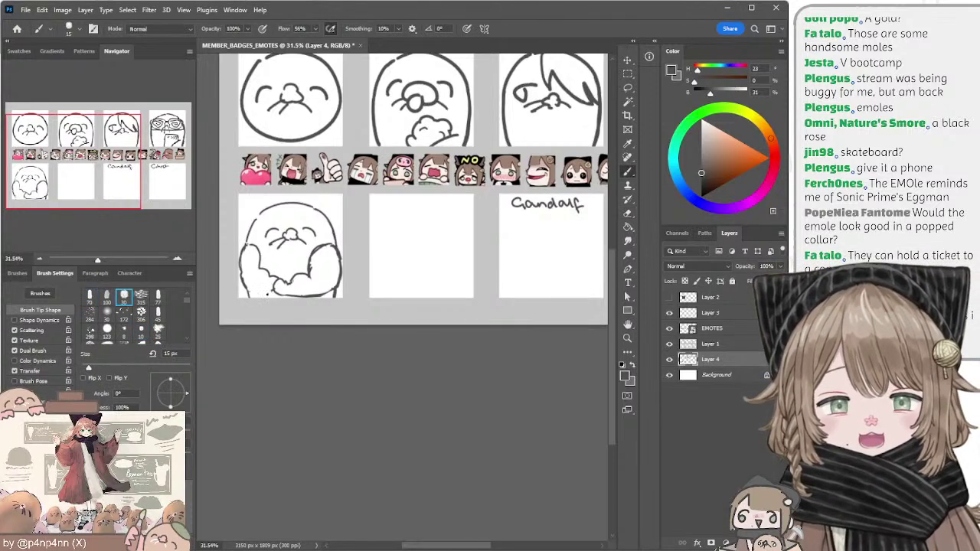
left_click_drag(275, 290, 255, 293)
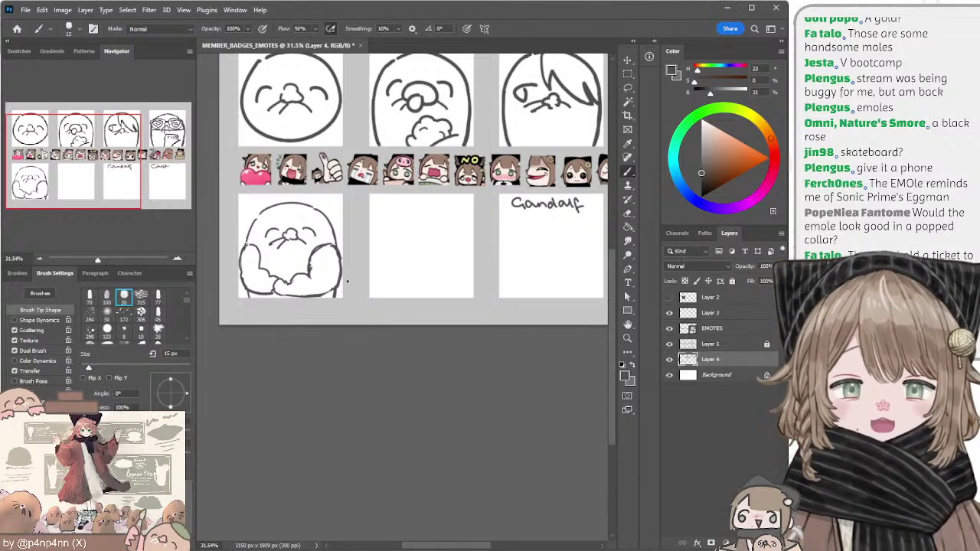
Step: Refine the arm line beside the second upper mole's paw with the brush reduced to 9 px
left_click_drag(373, 291, 348, 293)
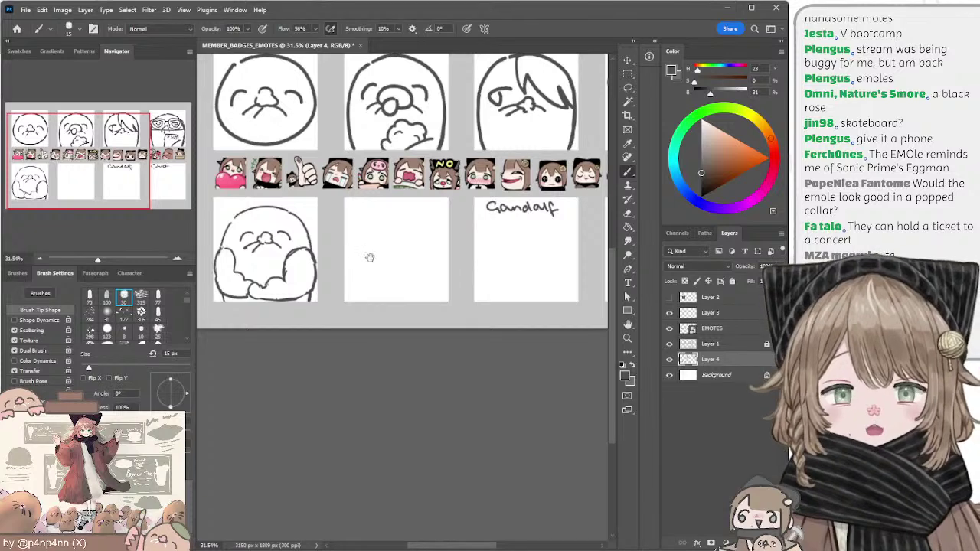
left_click_drag(376, 256, 348, 253)
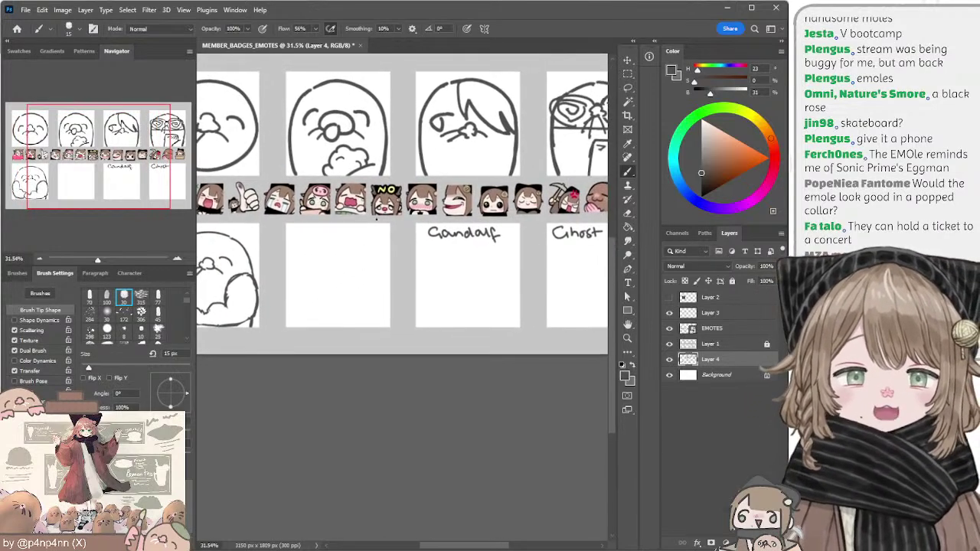
key("bracketleft")
key("bracketleft")
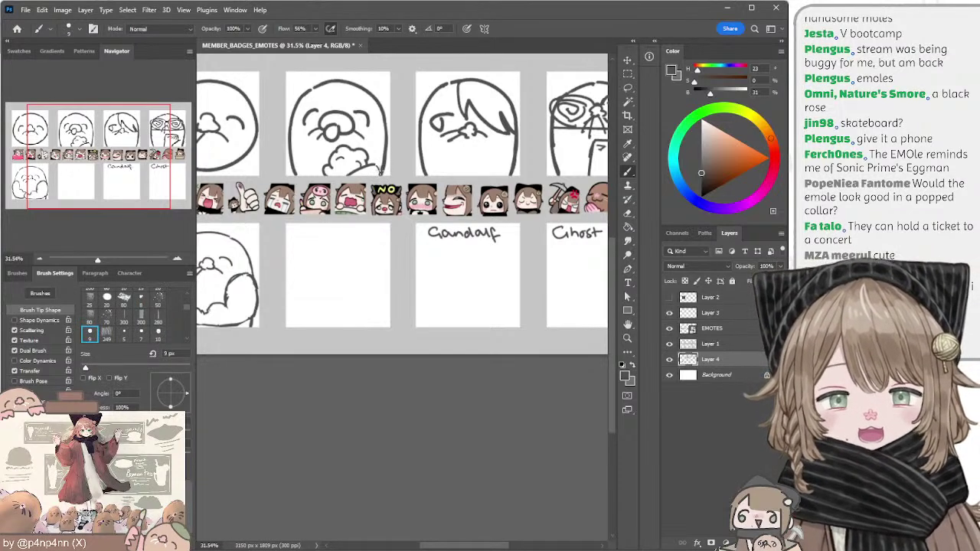
Step: Try erasing along the left edge of the fourth upper mole's book, undo the strokes, and reduce the eraser to 25 px
scroll(408, 189, "right", 3)
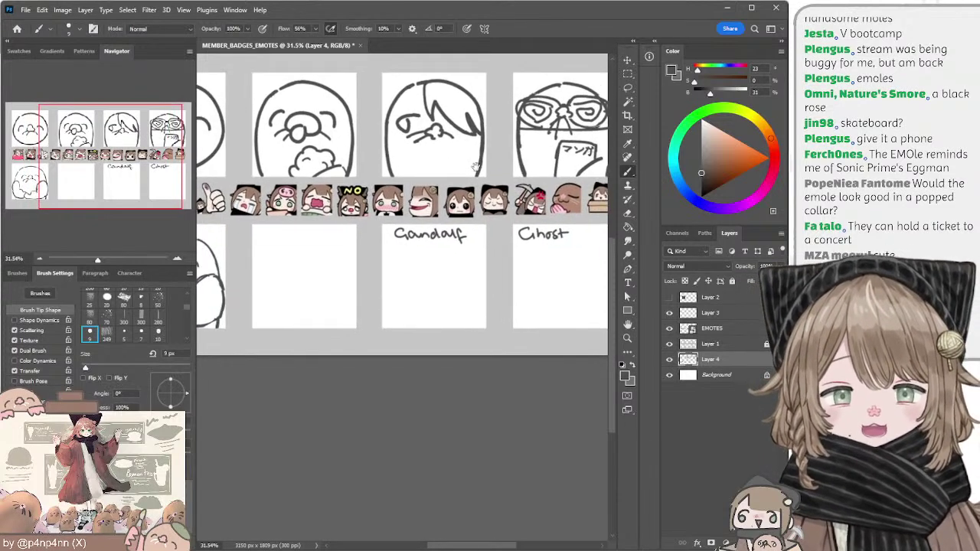
scroll(458, 169, "right", 2)
mouse_move(452, 173)
left_mouse_down()
mouse_move(434, 175)
mouse_move(449, 167)
left_mouse_up()
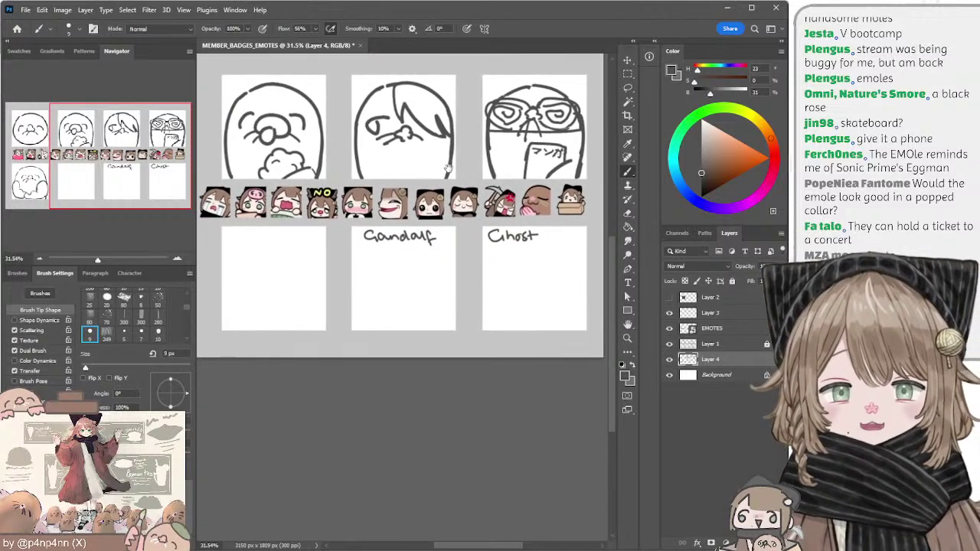
scroll(451, 166, "right", 1)
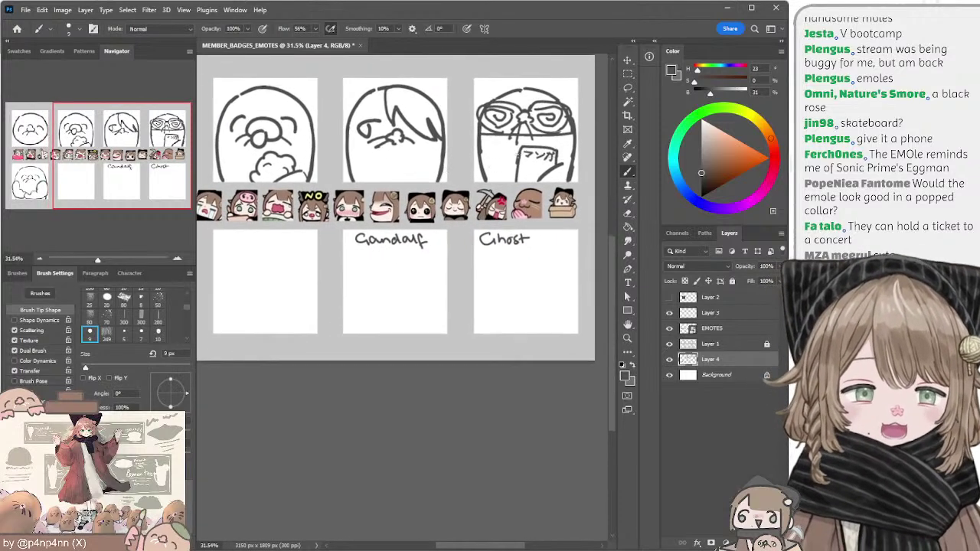
key("e")
key("ctrl+z")
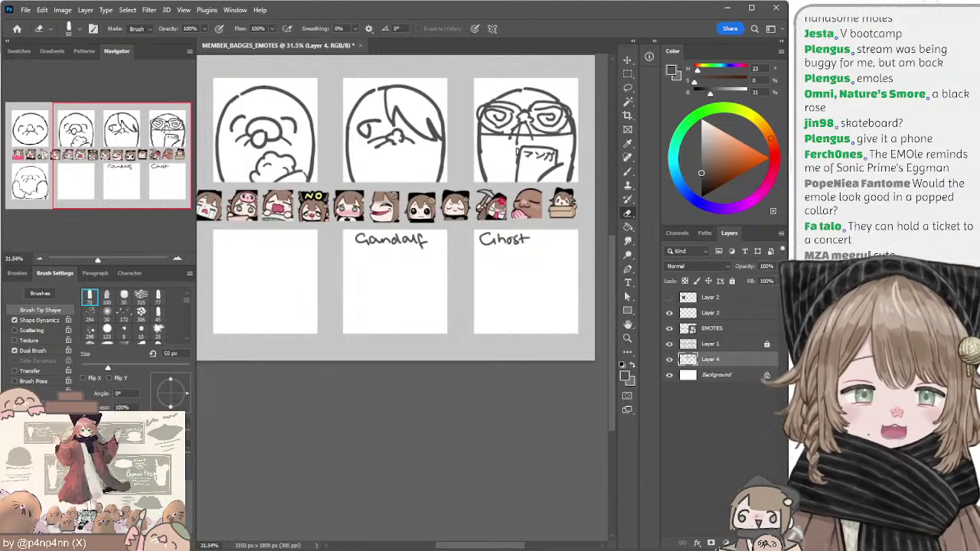
left_click_drag(518, 150, 516, 164)
key("ctrl+z")
key("bracketleft")
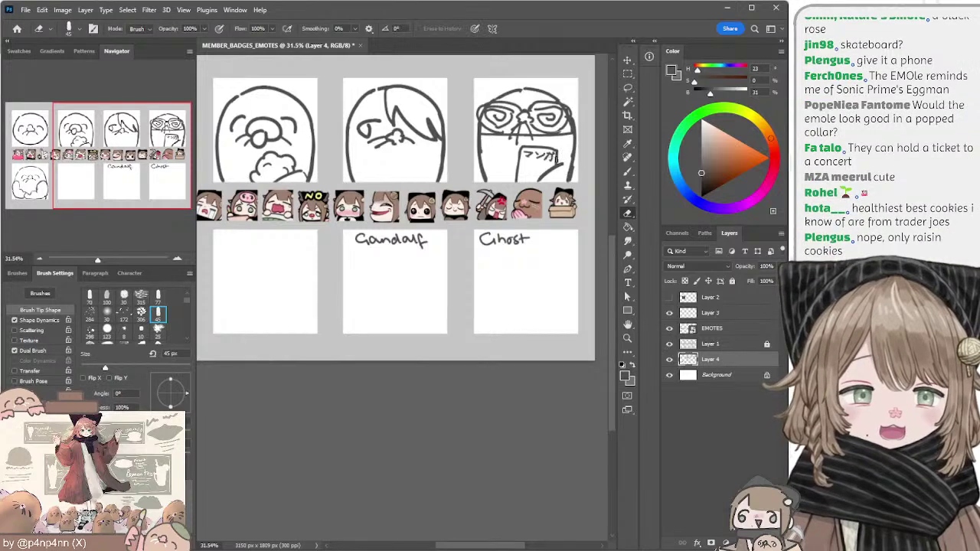
key("bracketleft")
key("bracketleft")
key("bracketleft")
key("bracketleft")
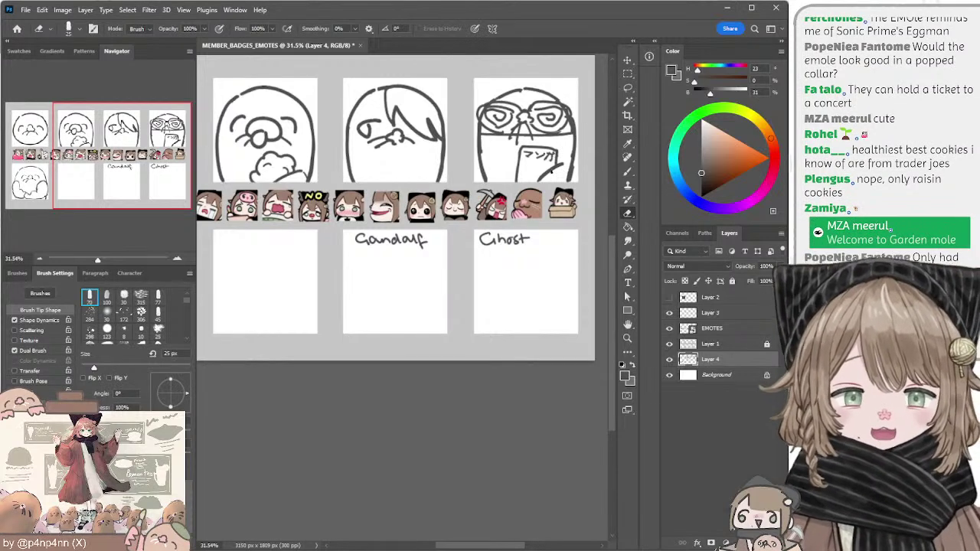
mouse_move(499, 175)
left_mouse_down()
mouse_move(515, 174)
mouse_move(497, 192)
left_mouse_up()
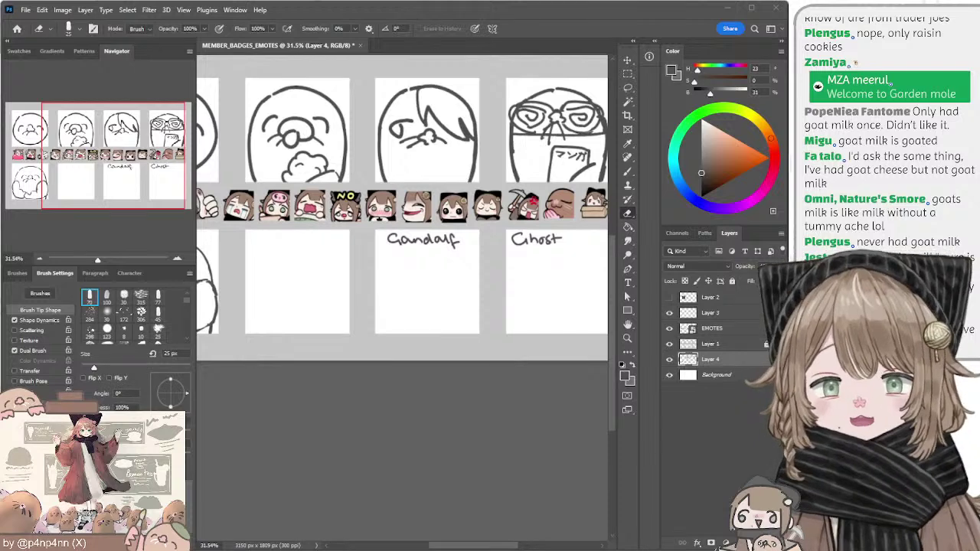
Step: Redraw the upper-right head outline of the first lower mole with a 15 px brush, undoing a stroke along the way
left_click_drag(344, 245, 414, 244)
key("b")
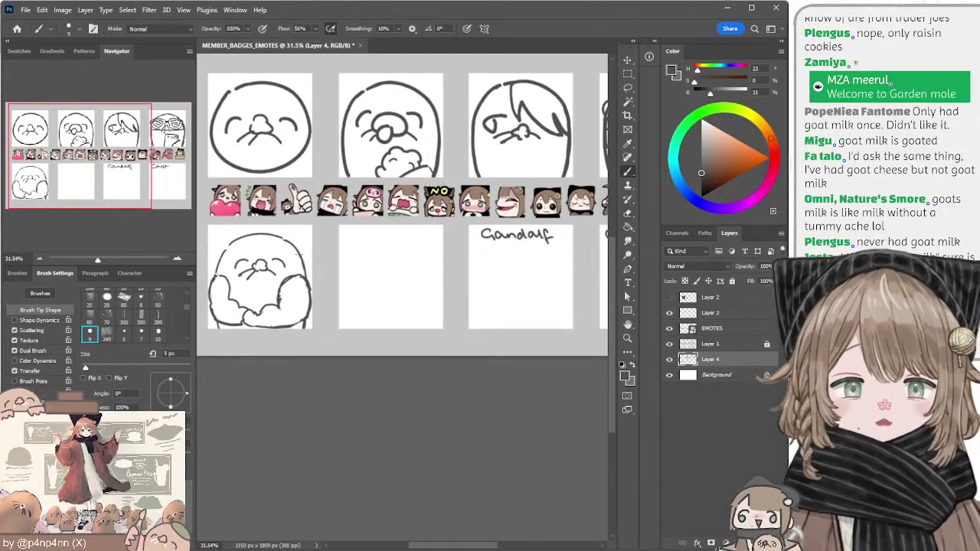
key("bracketright")
key("bracketright")
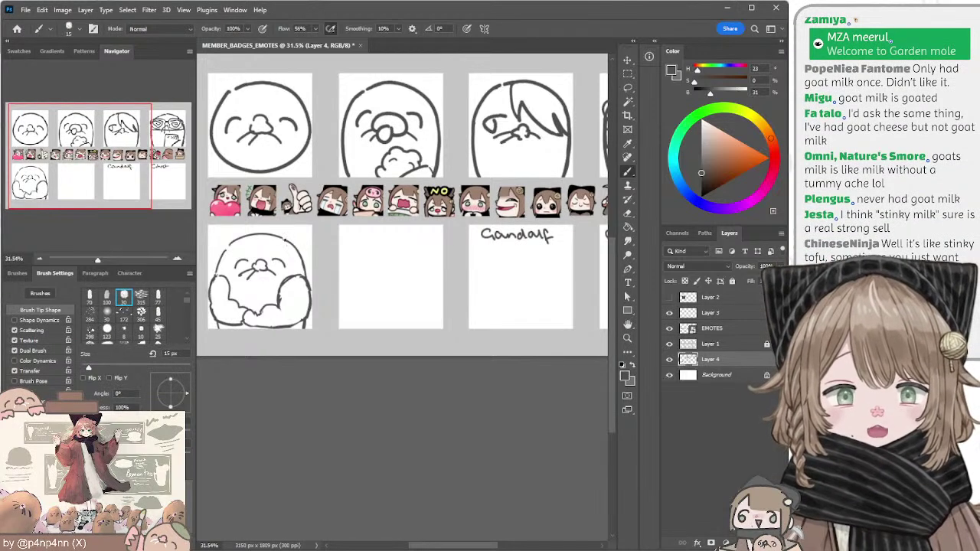
left_click_drag(284, 238, 306, 273)
key("ctrl+z")
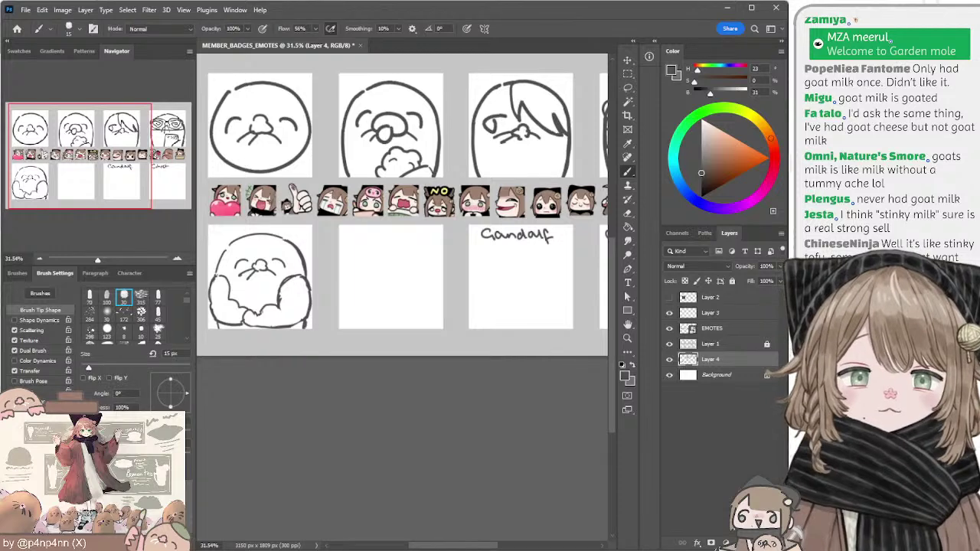
Step: Try drawing the curved top of a mole's head in the second lower square with a 15 px brush, undoing and retrying strokes
left_click_drag(449, 226, 383, 239)
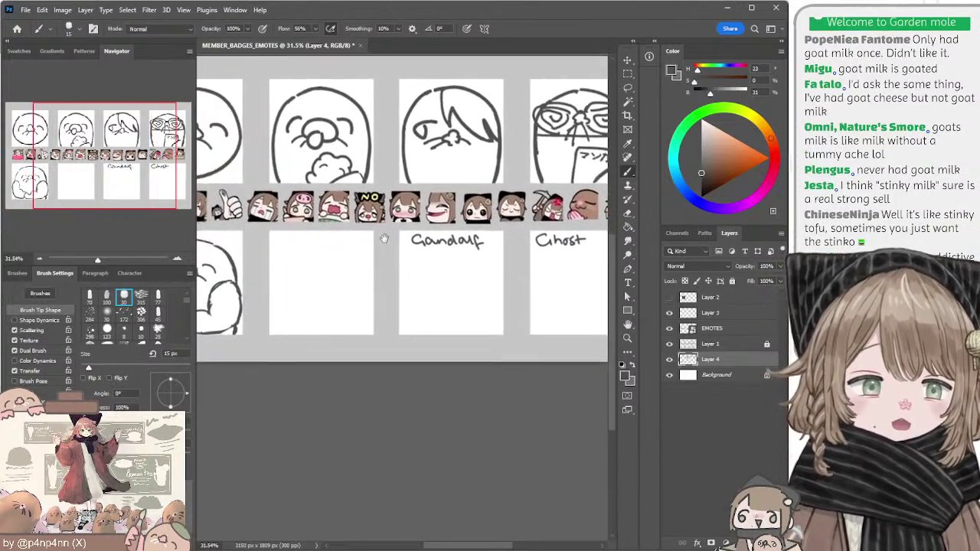
mouse_move(305, 238)
left_mouse_down()
mouse_move(253, 225)
mouse_move(408, 245)
left_mouse_up()
key("ctrl+z")
key("ctrl+z")
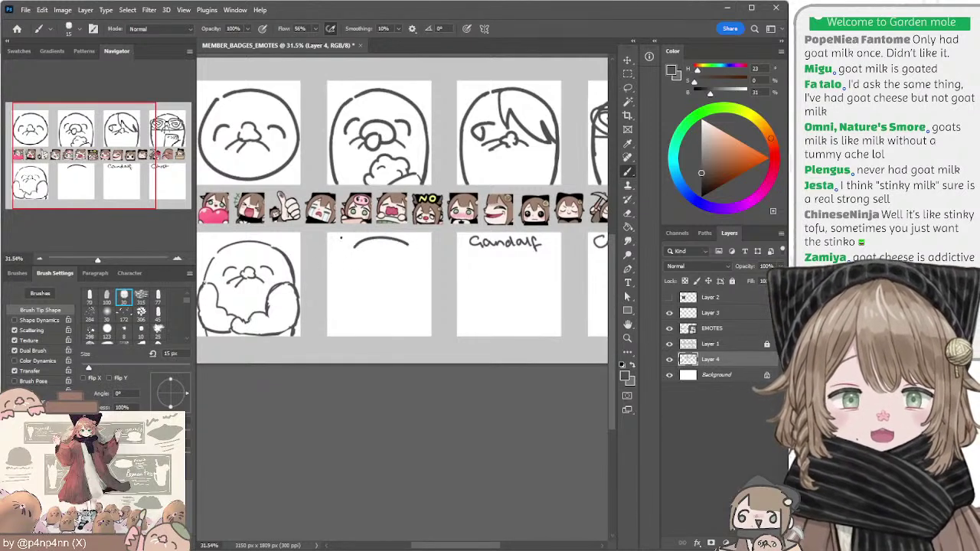
Step: Lasso the second upper mole's head outline, copy it into the second lower square, and deselect it
left_click_drag(427, 105, 342, 127)
key("l")
mouse_move(257, 208)
left_mouse_down()
mouse_move(257, 109)
mouse_move(365, 122)
mouse_move(359, 195)
mouse_move(341, 208)
mouse_move(333, 157)
mouse_move(320, 135)
mouse_move(287, 123)
mouse_move(318, 111)
left_mouse_up()
key("e")
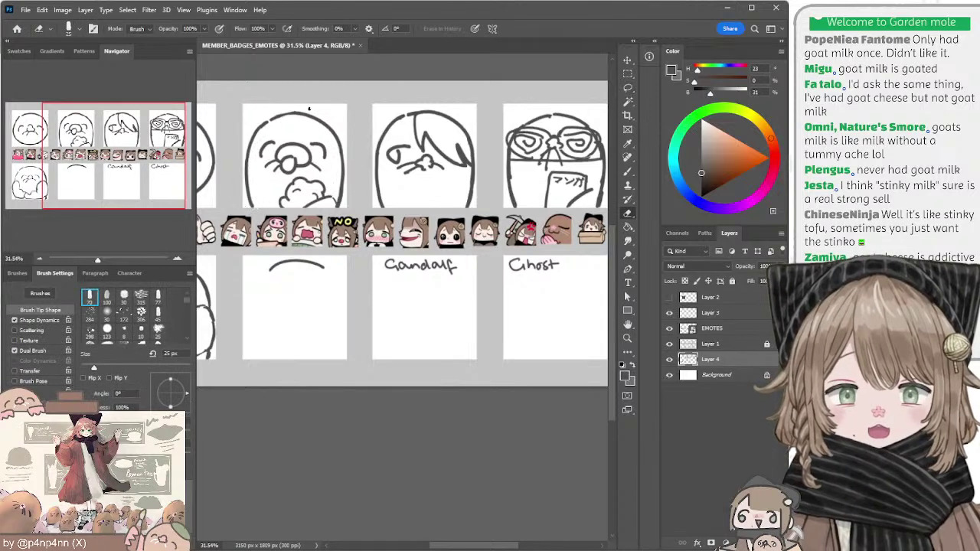
key("b")
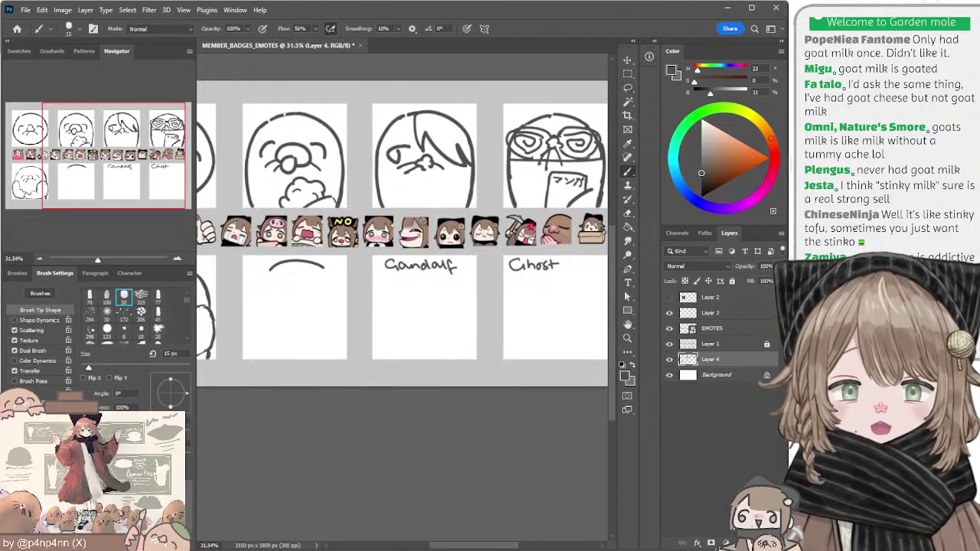
key("l")
mouse_move(284, 94)
left_mouse_down()
mouse_move(243, 164)
mouse_move(256, 221)
mouse_move(261, 159)
mouse_move(305, 124)
mouse_move(333, 146)
mouse_move(352, 212)
mouse_move(312, 101)
mouse_move(334, 270)
mouse_move(252, 272)
mouse_move(311, 382)
mouse_move(331, 271)
left_mouse_up()
key("ctrl+d")
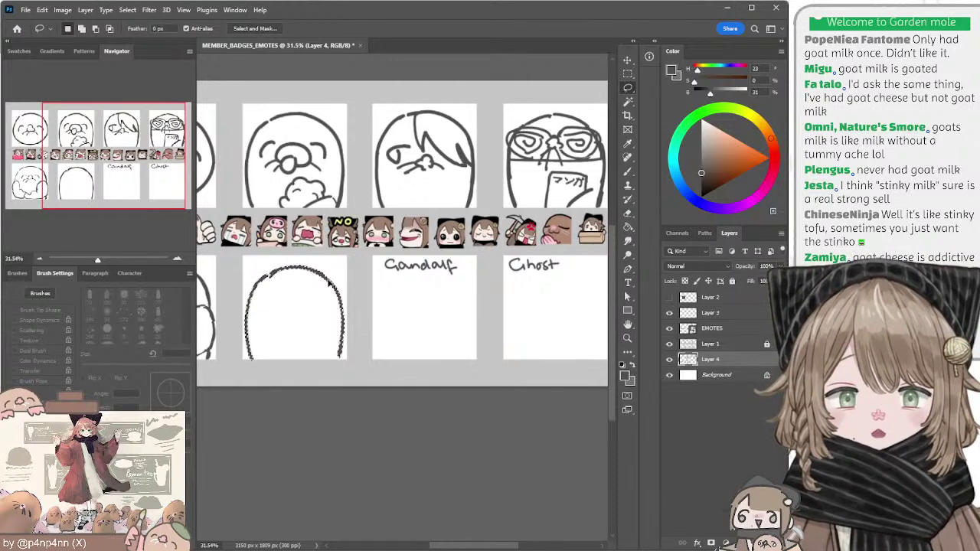
key("ctrl+d")
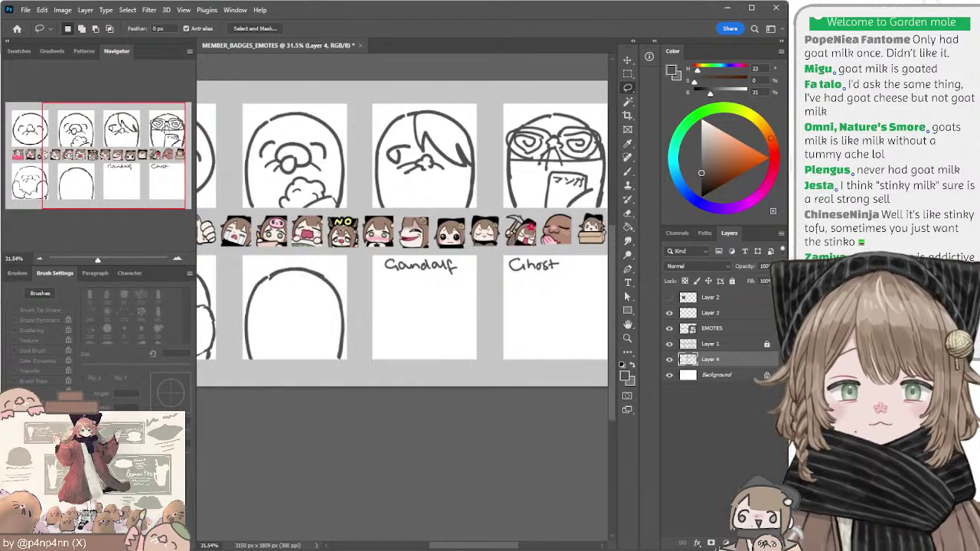
Step: Lasso the head outline in the second lower square, move it slightly upward, and deselect it
left_click_drag(279, 208, 330, 185)
scroll(341, 187, "left", 2)
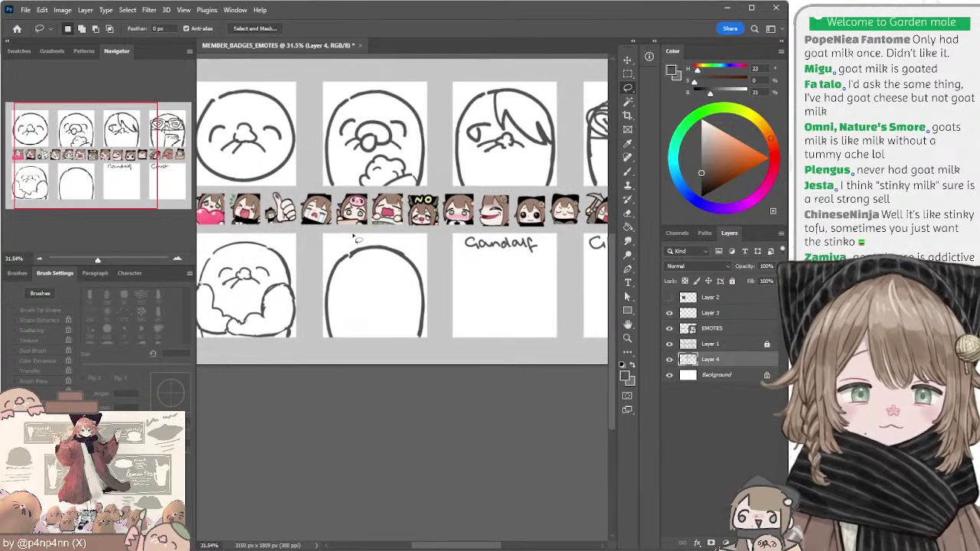
mouse_move(353, 232)
left_mouse_down()
mouse_move(322, 322)
mouse_move(448, 305)
mouse_move(429, 243)
left_mouse_up()
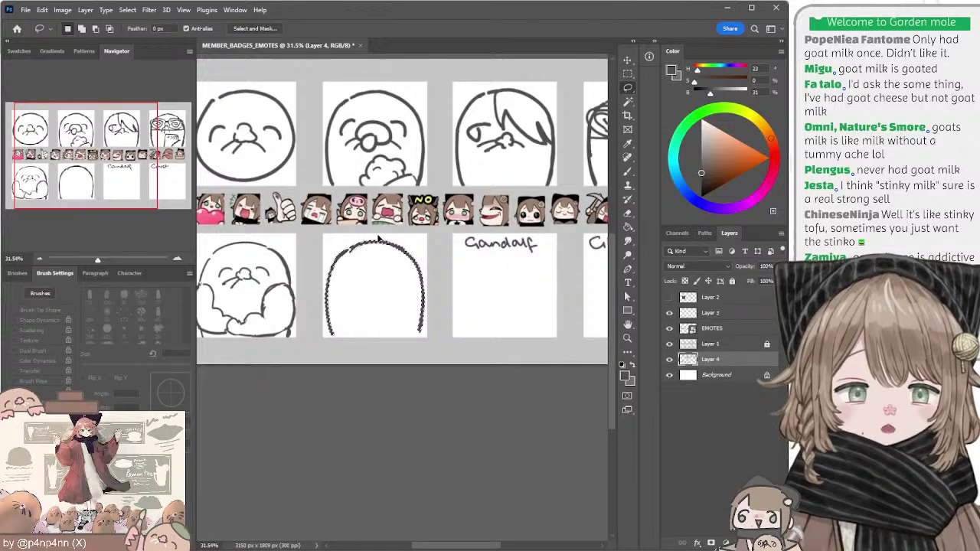
key("ctrl+d")
key("b")
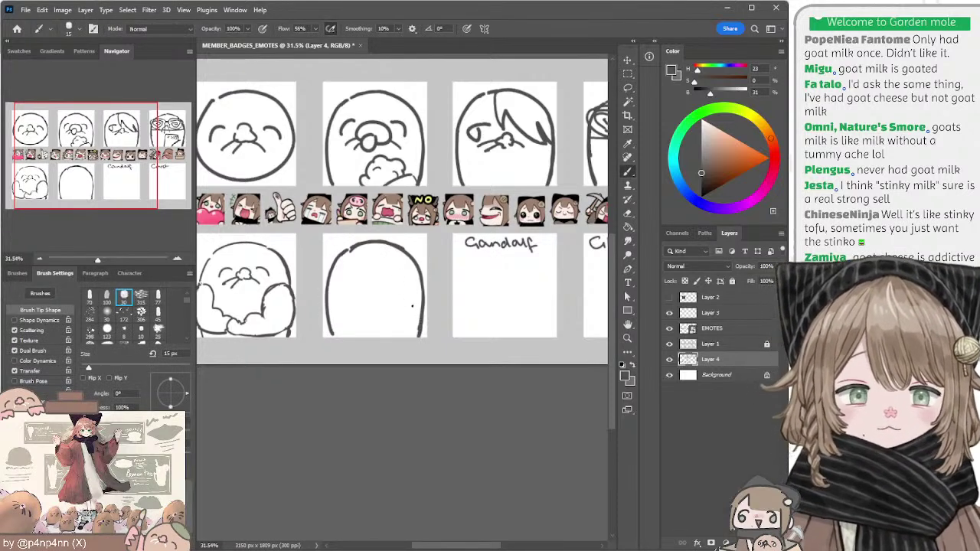
key("e")
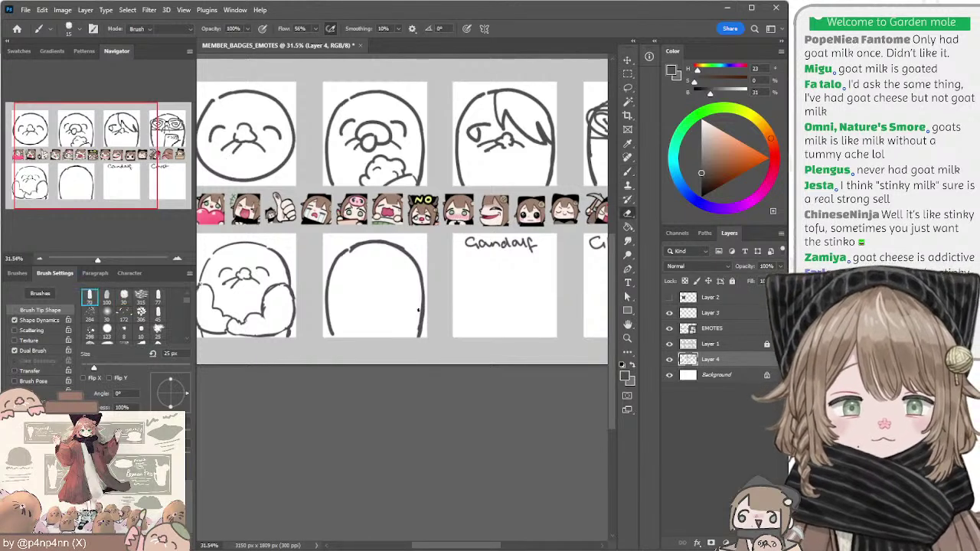
Step: Touch up the right edge of the second lower mole's outline with the 25 px eraser, and undo a trial brush stroke inside it
left_click_drag(421, 309, 418, 329)
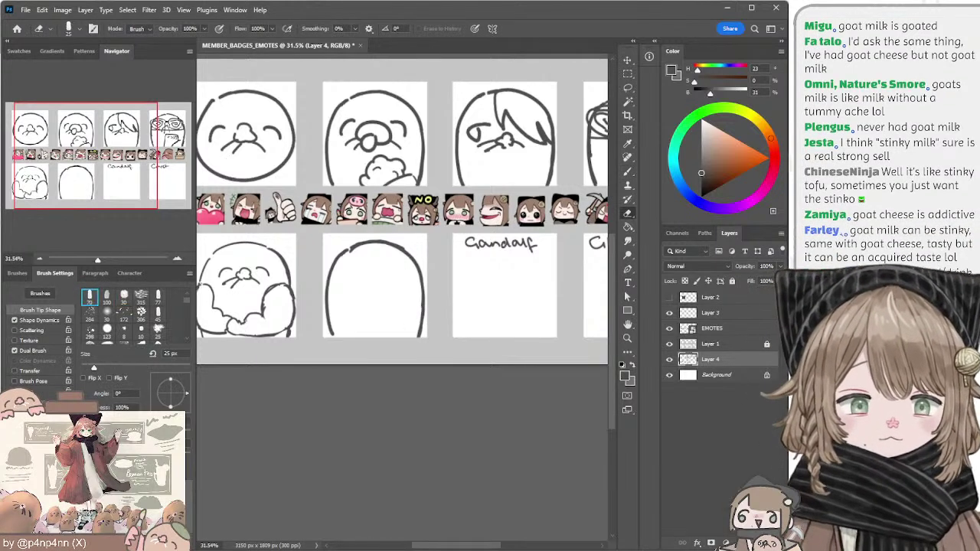
key("b")
mouse_move(386, 278)
left_mouse_down()
mouse_move(368, 284)
mouse_move(357, 272)
mouse_move(364, 279)
left_mouse_up()
key("ctrl+z")
key("ctrl+z")
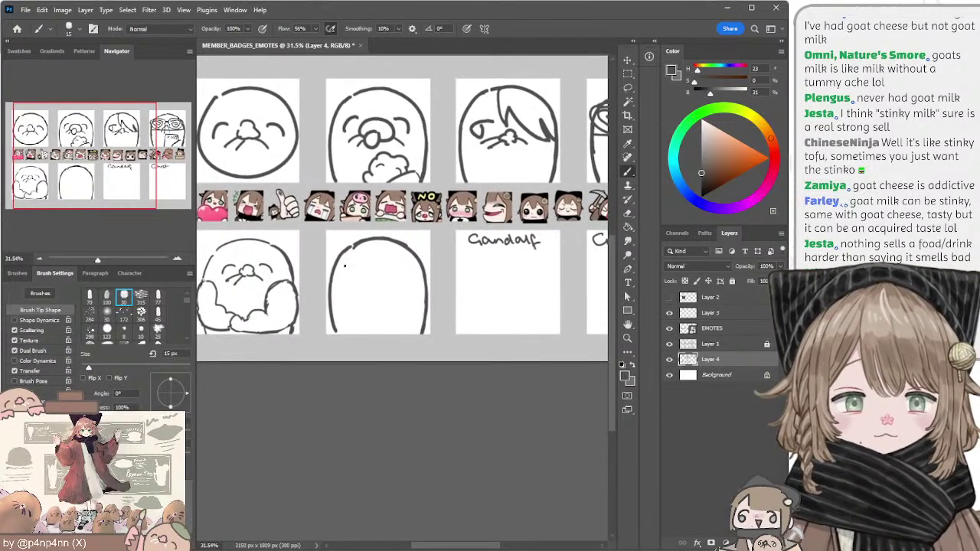
Step: Try drawing a swept fringe across the second lower mole's forehead with the 15 px brush, undoing a stroke along the way
mouse_move(350, 248)
left_mouse_down()
mouse_move(393, 259)
mouse_move(371, 252)
left_mouse_up()
key("ctrl+z")
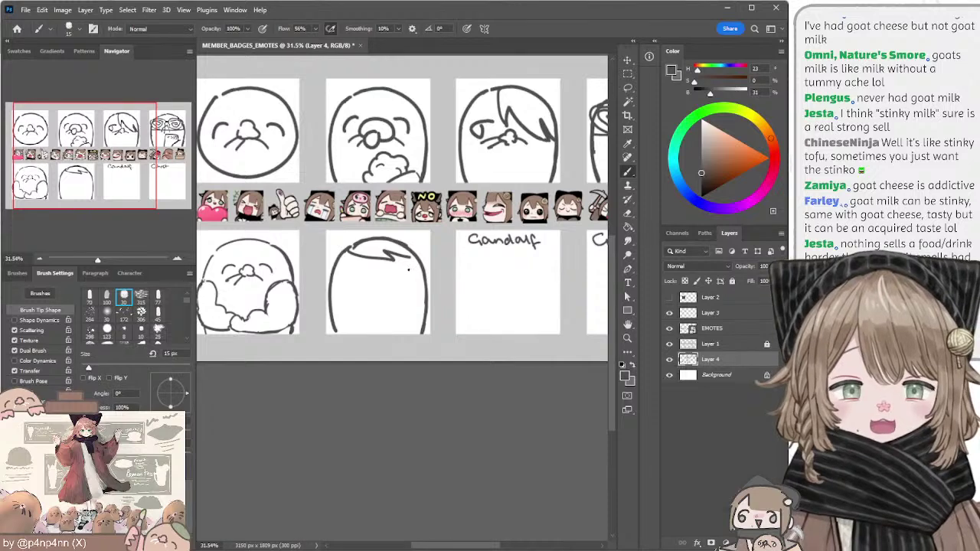
mouse_move(411, 234)
left_mouse_down()
mouse_move(376, 255)
mouse_move(327, 248)
mouse_move(381, 246)
left_mouse_up()
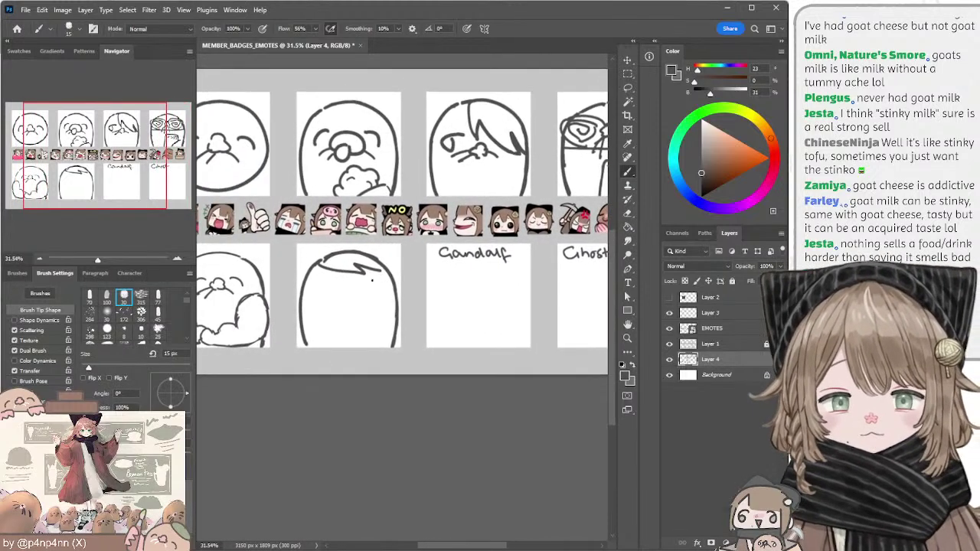
Step: Try drawing a squared glasses lens on the second lower mole, and undo both the lens and the fringe
mouse_move(353, 302)
left_mouse_down()
mouse_move(374, 280)
mouse_move(381, 321)
mouse_move(404, 307)
mouse_move(369, 269)
mouse_move(335, 272)
left_mouse_up()
key("ctrl+z")
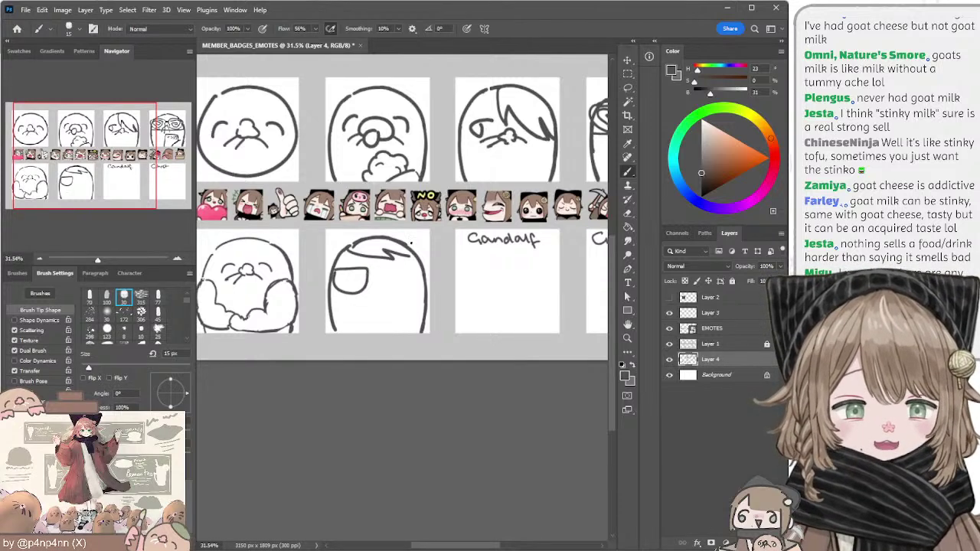
key("ctrl+z")
mouse_move(418, 243)
left_mouse_down()
mouse_move(340, 247)
mouse_move(415, 242)
left_mouse_up()
key("ctrl+z")
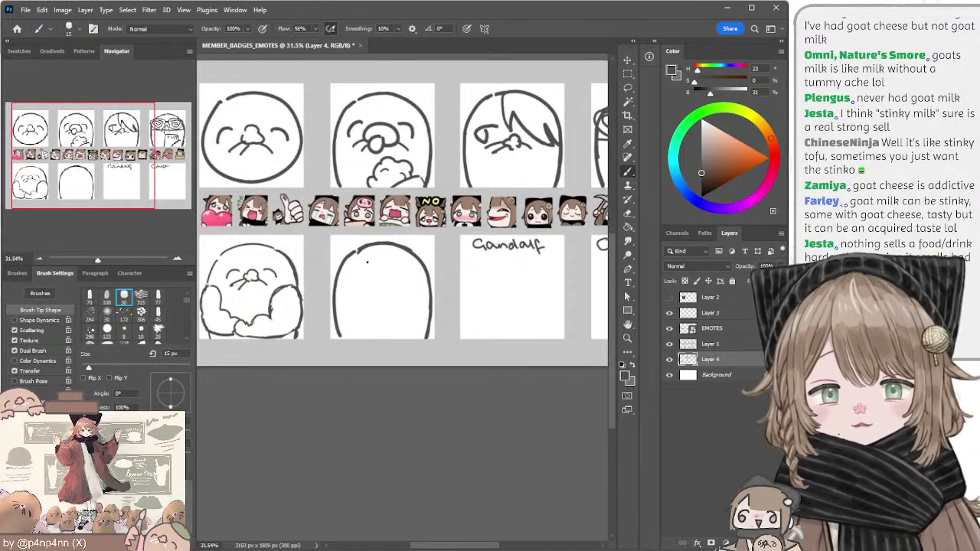
Step: Try drawing a straight horizontal line across the second lower mole's forehead, and undo it
left_click_drag(353, 257, 411, 258)
key("ctrl+z")
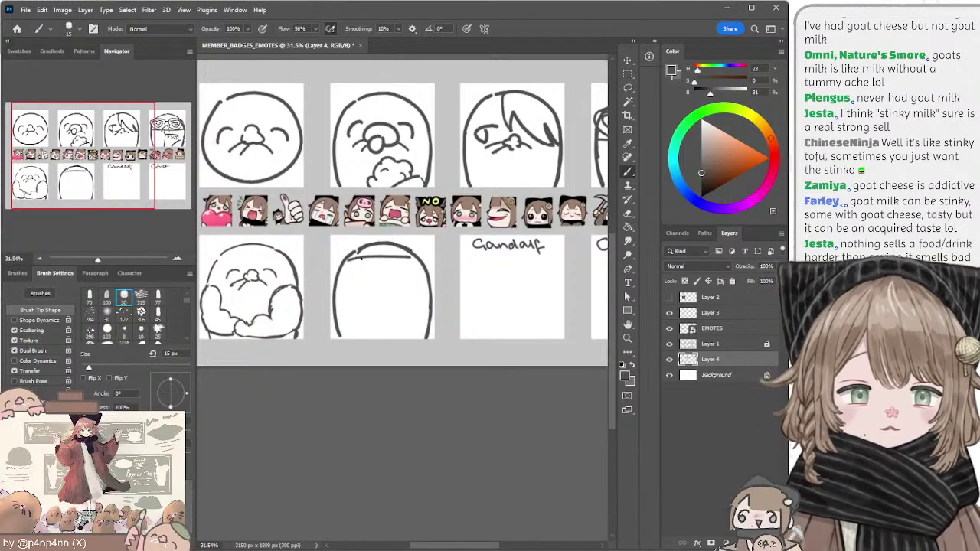
key("ctrl+z")
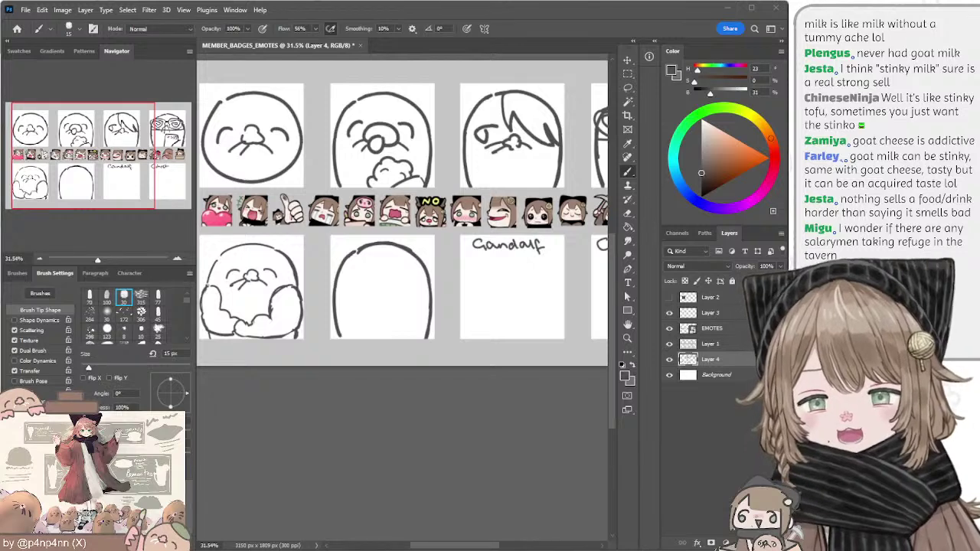
Step: Draw flat-topped glasses with two rounded lenses on the second lower mole with a 15 px brush, undoing and retrying strokes
left_click(318, 428)
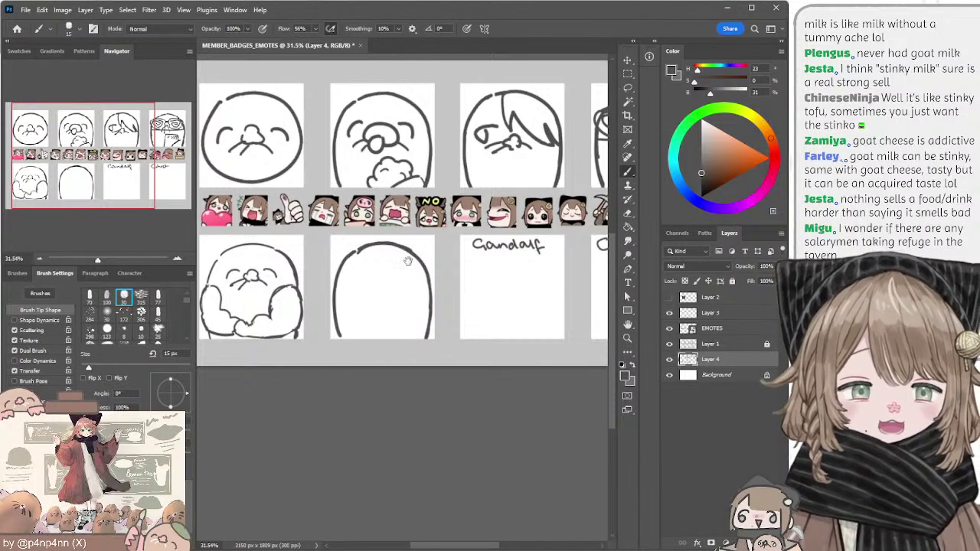
mouse_move(412, 267)
left_mouse_down()
mouse_move(437, 251)
mouse_move(419, 264)
left_mouse_up()
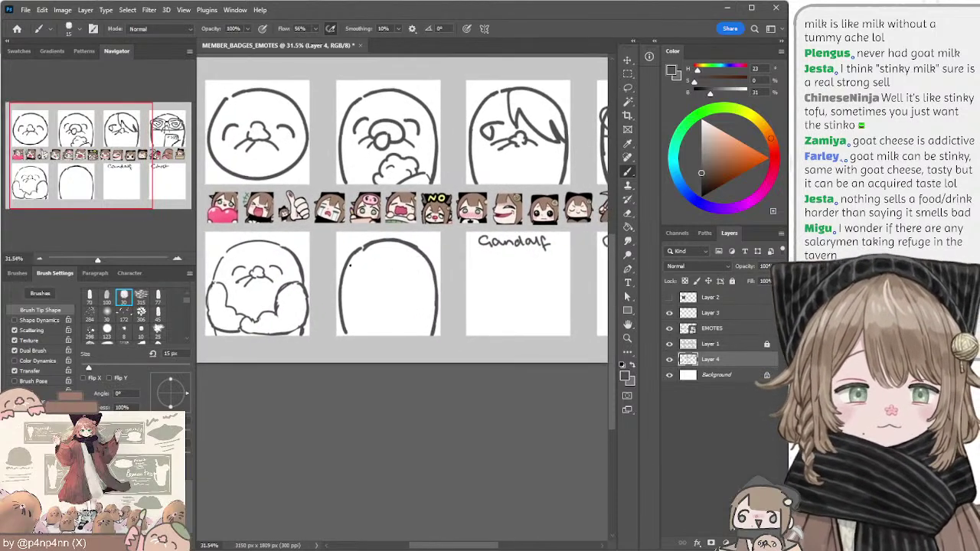
mouse_move(349, 265)
left_mouse_down()
mouse_move(386, 268)
mouse_move(348, 266)
mouse_move(351, 281)
mouse_move(424, 262)
mouse_move(418, 282)
mouse_move(426, 273)
mouse_move(406, 281)
mouse_move(430, 274)
left_mouse_up()
key("ctrl+z")
key("ctrl+z")
key("ctrl+z")
key("ctrl+z")
key("ctrl+z")
left_click_drag(401, 280, 425, 268)
key("ctrl+z")
left_click_drag(426, 262, 420, 277)
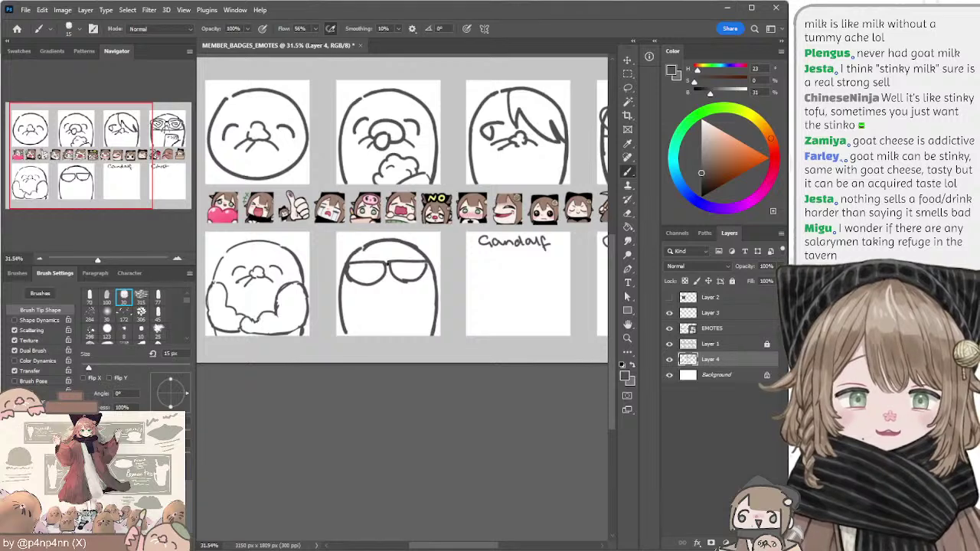
Step: Erase the inner lens edges below the glasses bridge, and draw a nose there plus whiskers with a 9 px brush
key("e")
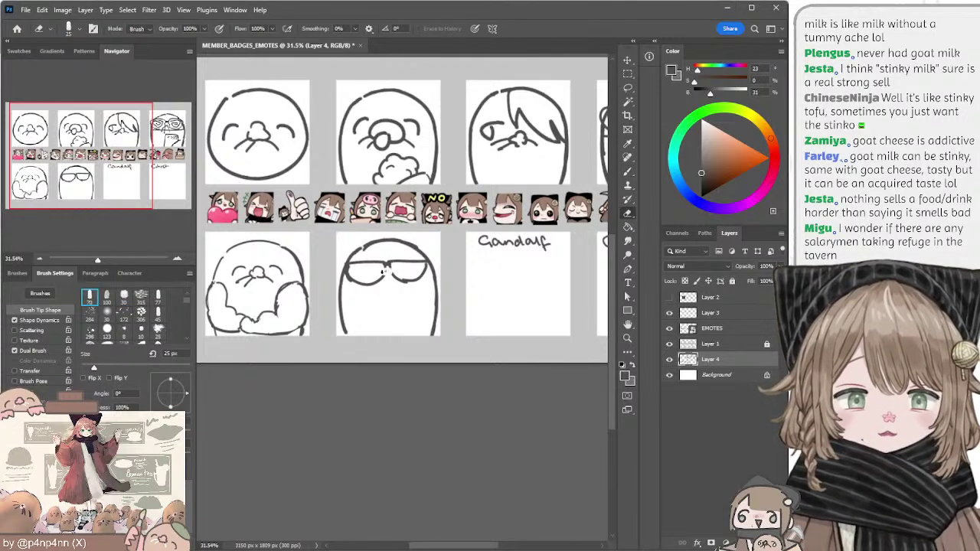
key("b")
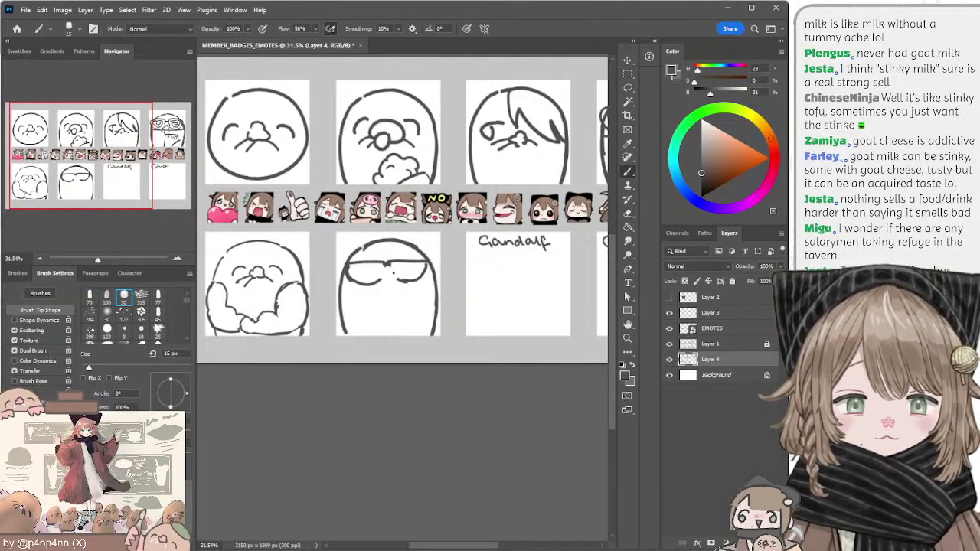
left_click_drag(387, 268, 398, 277)
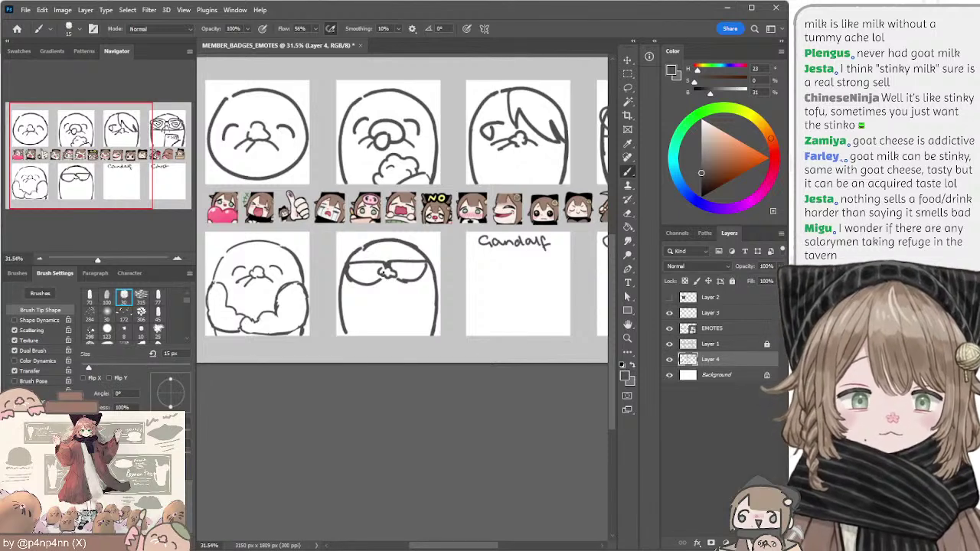
key("bracketleft")
key("bracketleft")
mouse_move(384, 279)
left_mouse_down()
mouse_move(373, 292)
mouse_move(400, 289)
left_mouse_up()
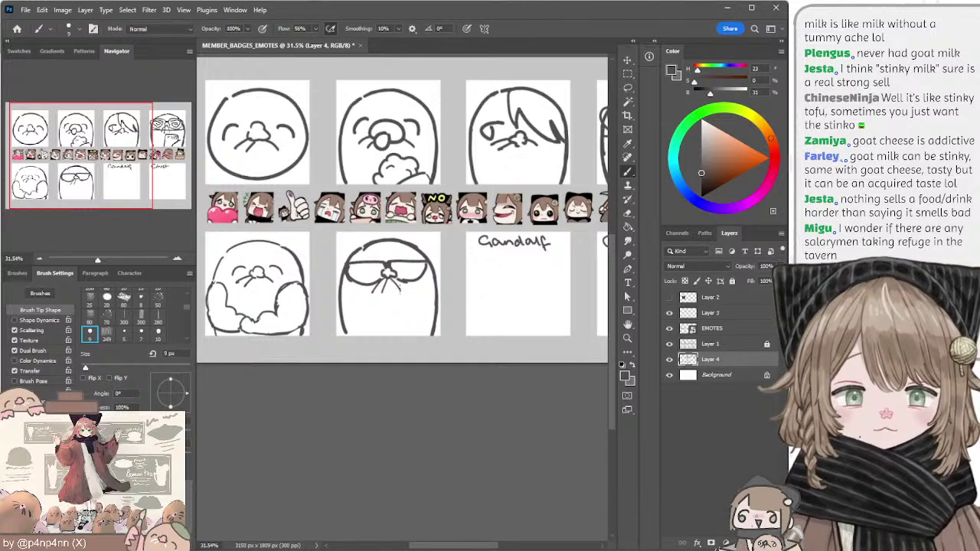
Step: Lasso the glasses, nose and whiskers of the second lower mole, and deselect them
key("l")
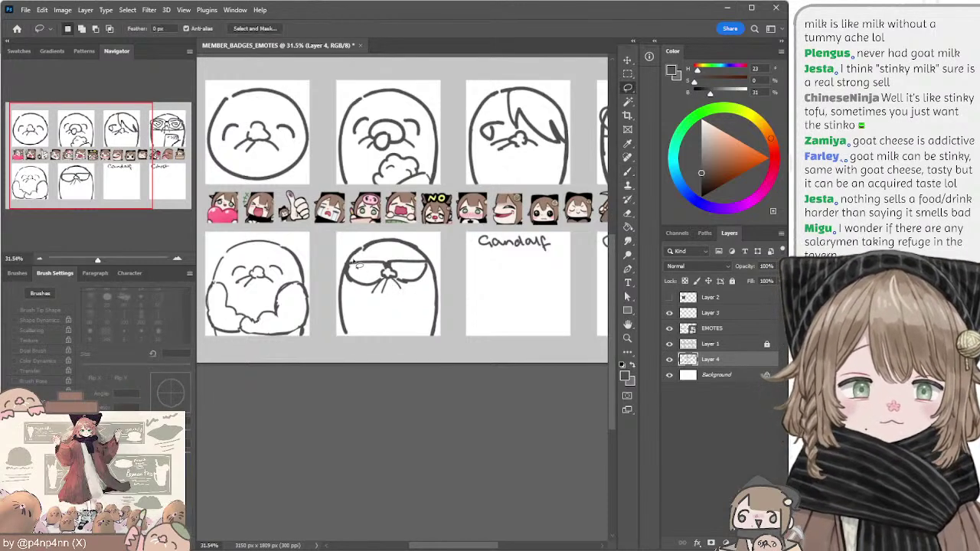
mouse_move(348, 272)
left_mouse_down()
mouse_move(399, 304)
mouse_move(433, 286)
mouse_move(423, 260)
mouse_move(356, 259)
left_mouse_up()
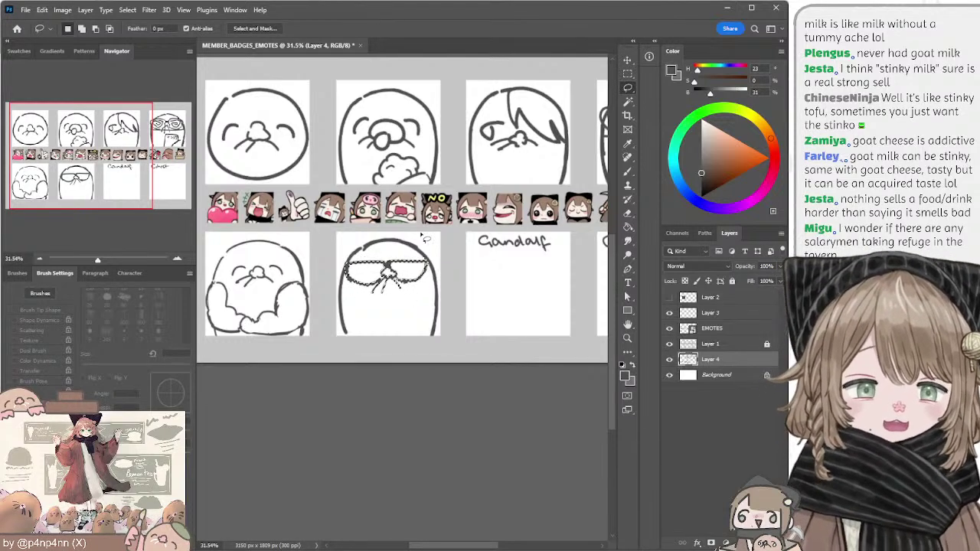
key("b")
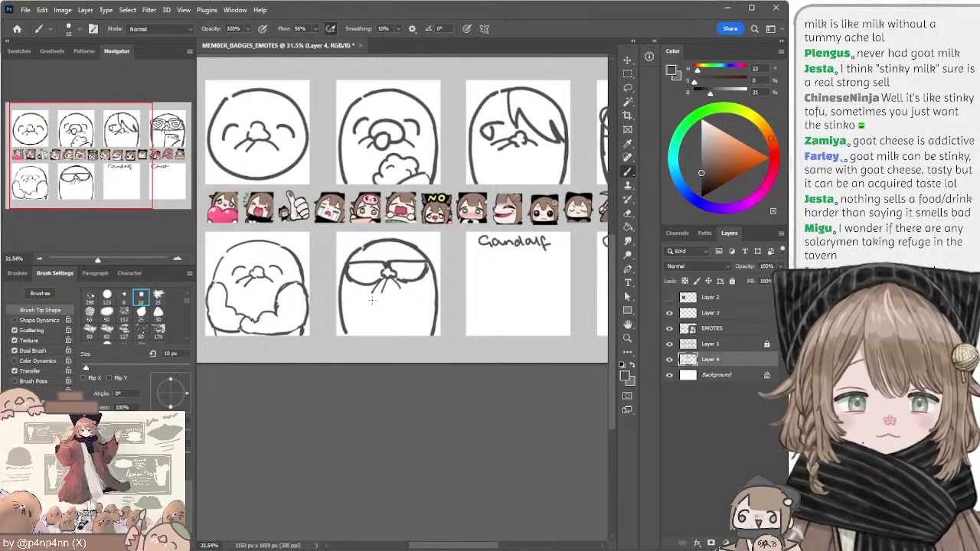
Step: Draw a horizontal neckline across the mole's body below the whiskers with a 10 px brush, undoing and redrawing until it fits
key("ctrl+z")
left_click_drag(342, 298, 433, 297)
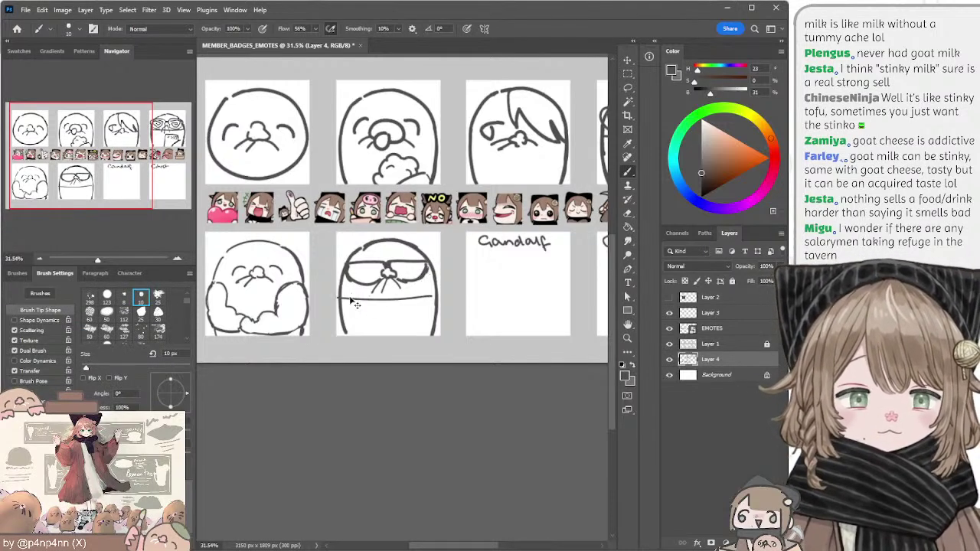
key("ctrl+z")
left_click_drag(342, 297, 436, 292)
key("ctrl+z")
left_click_drag(341, 296, 429, 296)
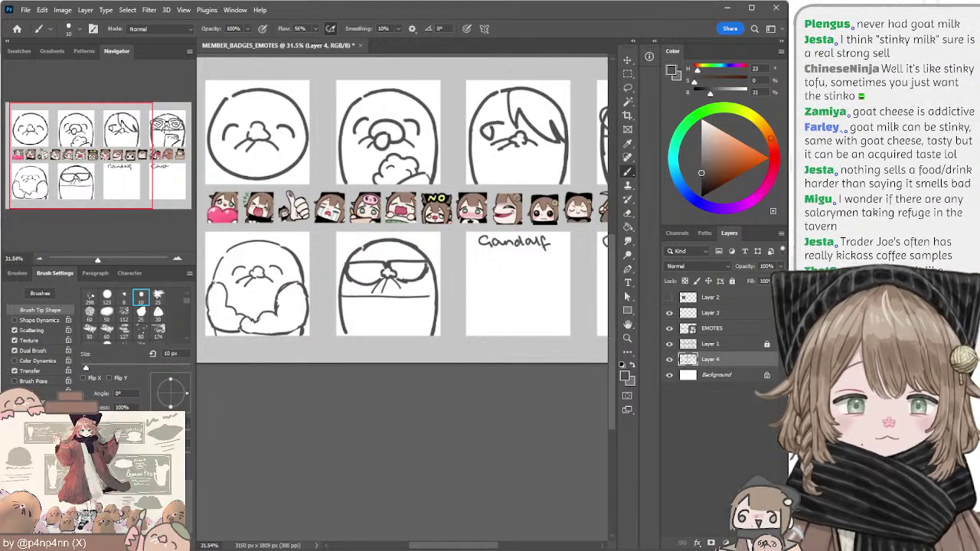
left_click_drag(341, 296, 433, 296)
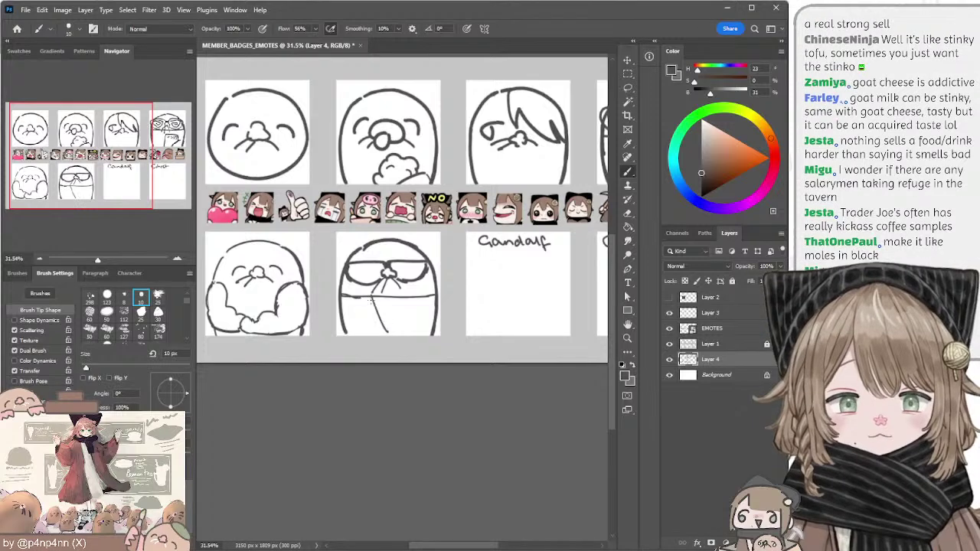
Step: Try drawing a narrow V-shaped shirt opening below the neckline, and undo its strokes
mouse_move(386, 333)
left_mouse_down()
mouse_move(404, 300)
mouse_move(395, 334)
left_mouse_up()
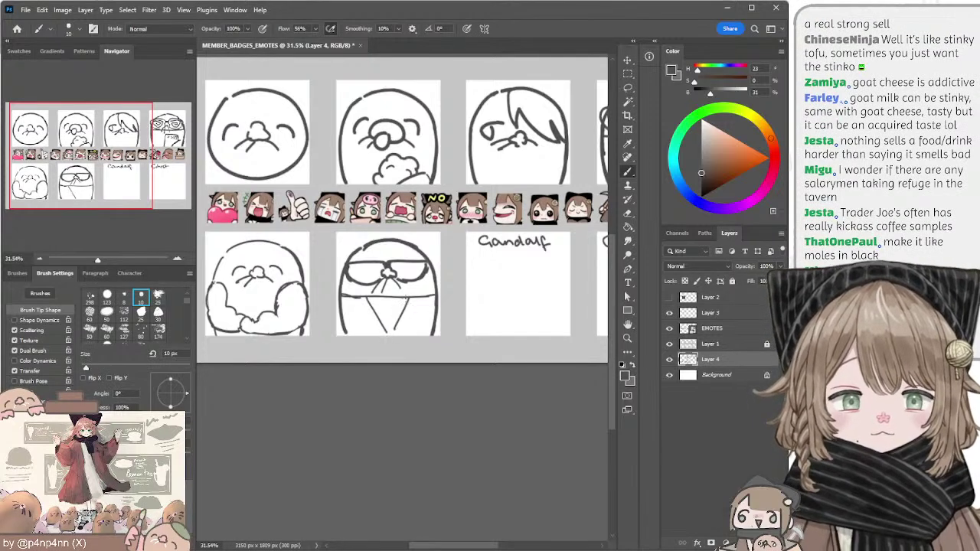
key("ctrl+z")
left_click_drag(408, 297, 391, 332)
key("ctrl+z")
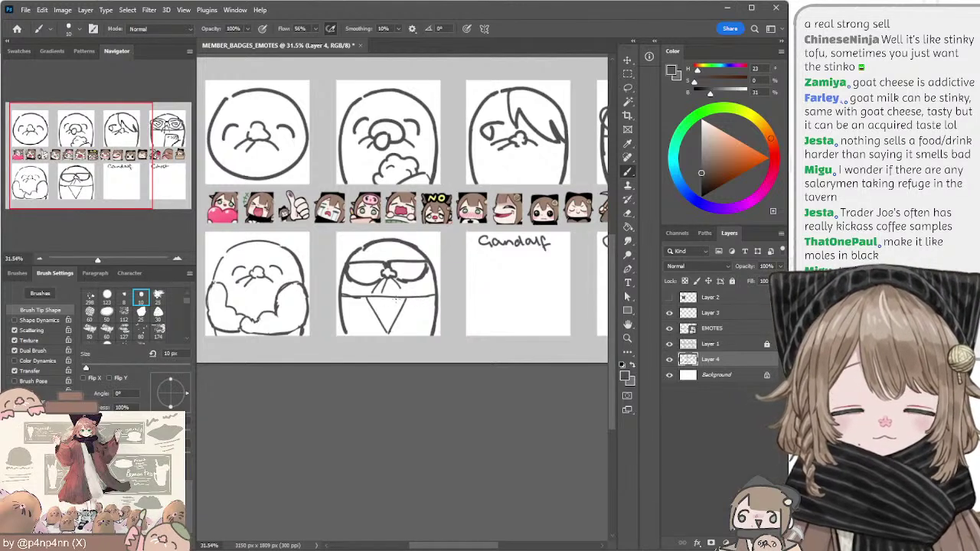
key("ctrl+z")
key("ctrl+z")
key("ctrl+z")
Step: Draw a wide V-shaped shirt collar below the neckline with a dark filled necktie in its middle
mouse_move(349, 297)
left_mouse_down()
mouse_move(392, 328)
mouse_move(433, 303)
left_mouse_up()
key("ctrl+z")
left_click_drag(392, 328, 433, 297)
key("ctrl+z")
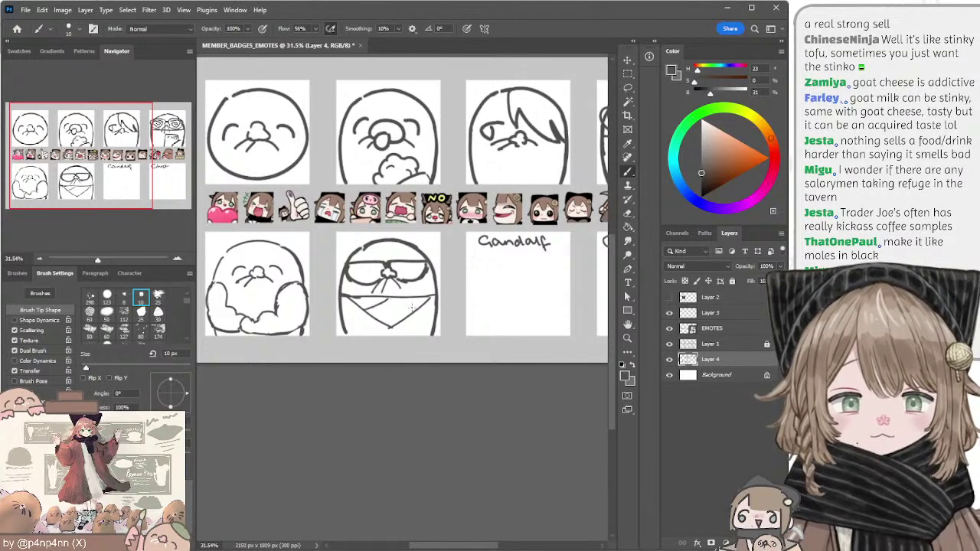
mouse_move(385, 310)
left_mouse_down()
mouse_move(391, 320)
mouse_move(397, 304)
mouse_move(396, 317)
mouse_move(390, 307)
left_mouse_up()
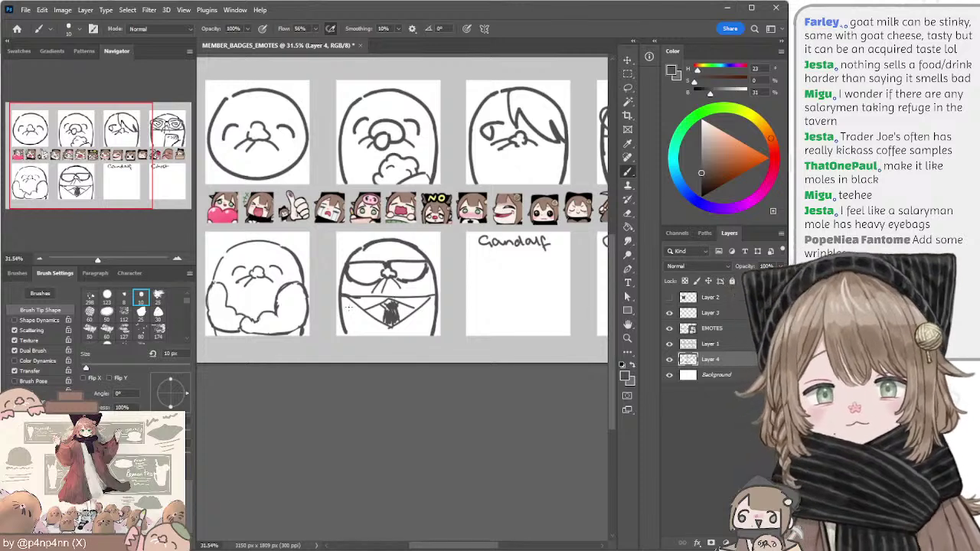
Step: Draw suit lapels on both sides of the collar and a jacket closing line below the tie with the 10 px brush
key("e")
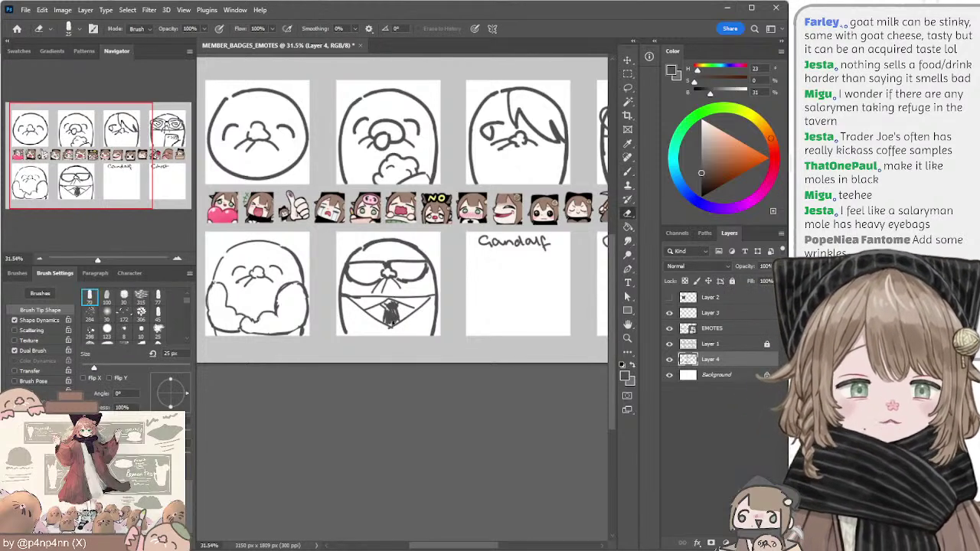
key("b")
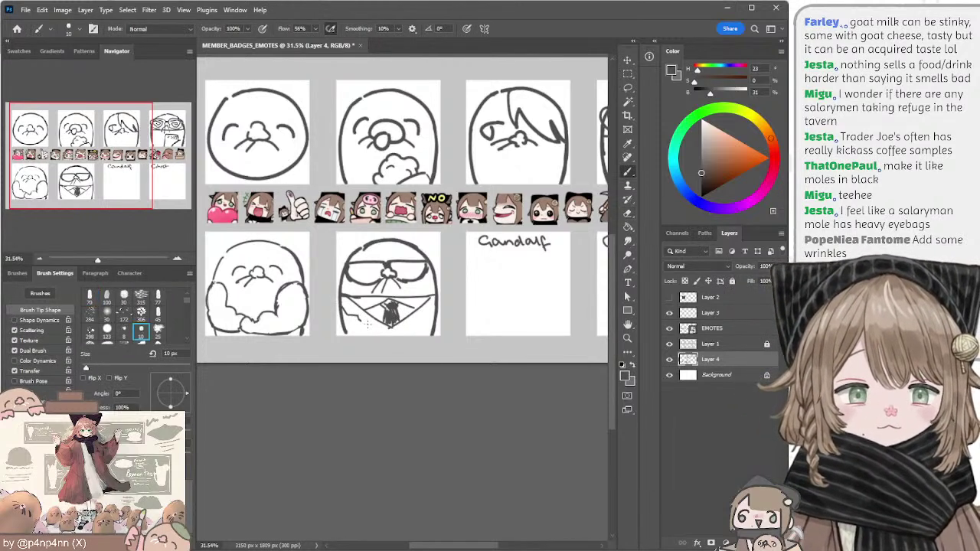
mouse_move(367, 324)
left_mouse_down()
mouse_move(418, 322)
mouse_move(416, 313)
mouse_move(434, 305)
mouse_move(394, 330)
left_mouse_up()
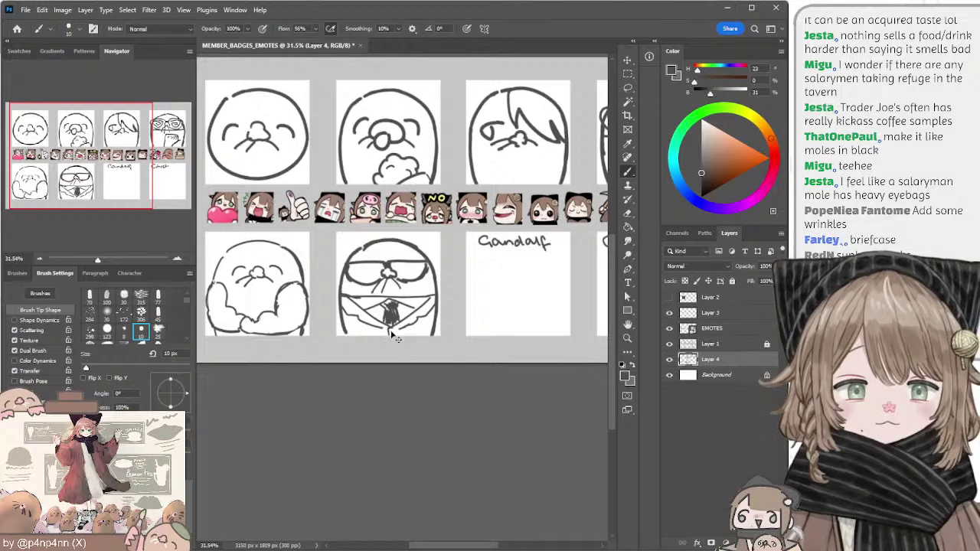
key("ctrl+space")
left_click_drag(390, 330, 393, 330)
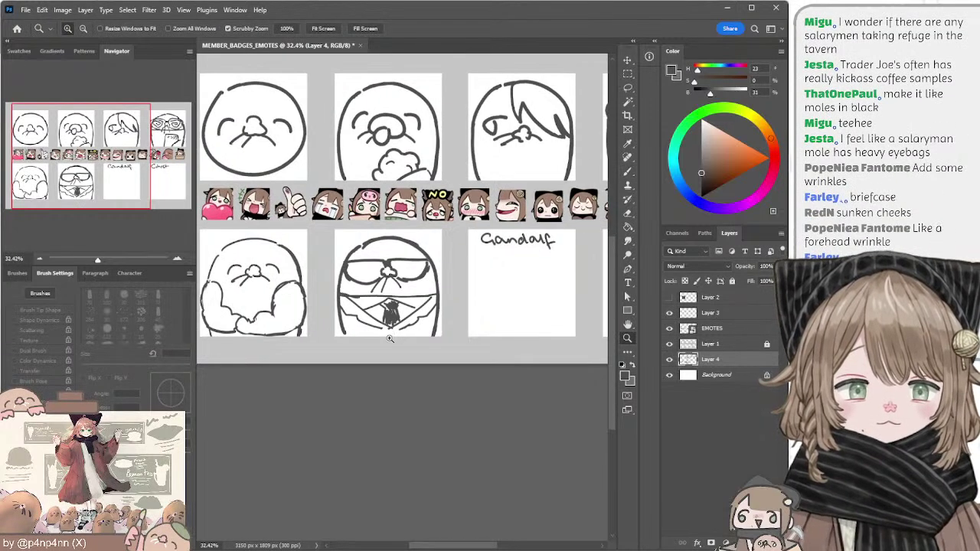
key("b")
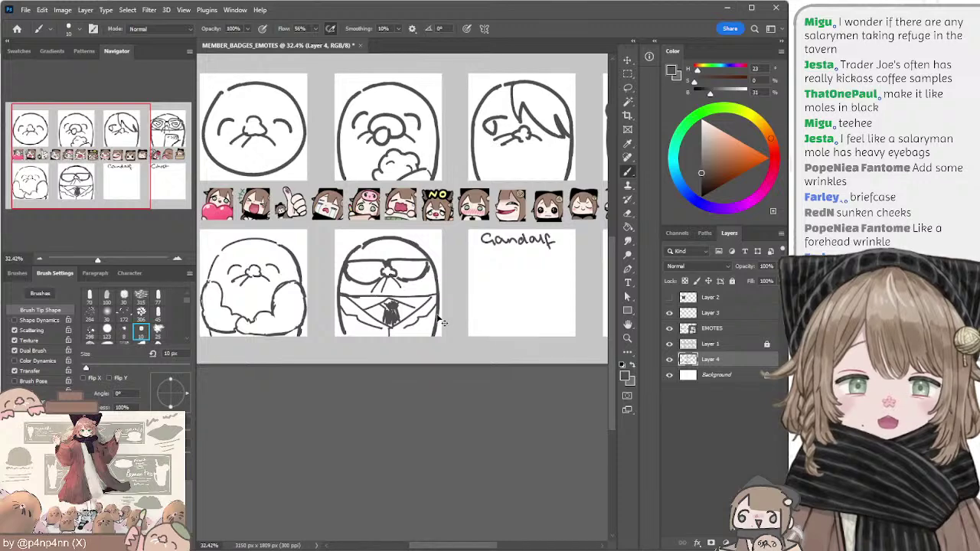
Step: Touch up the inside of the salaryman mole's upper head outline with the 25 px eraser
key("e")
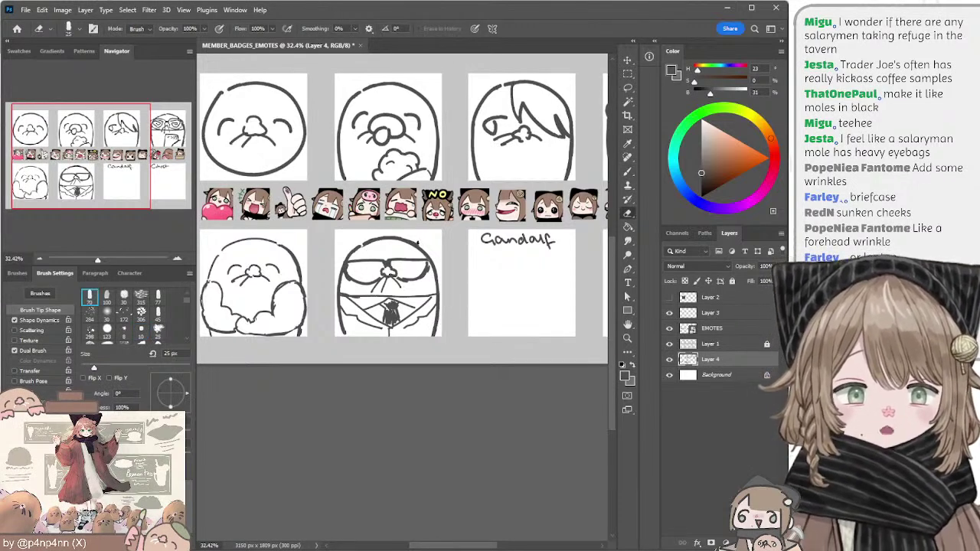
left_click_drag(403, 243, 410, 245)
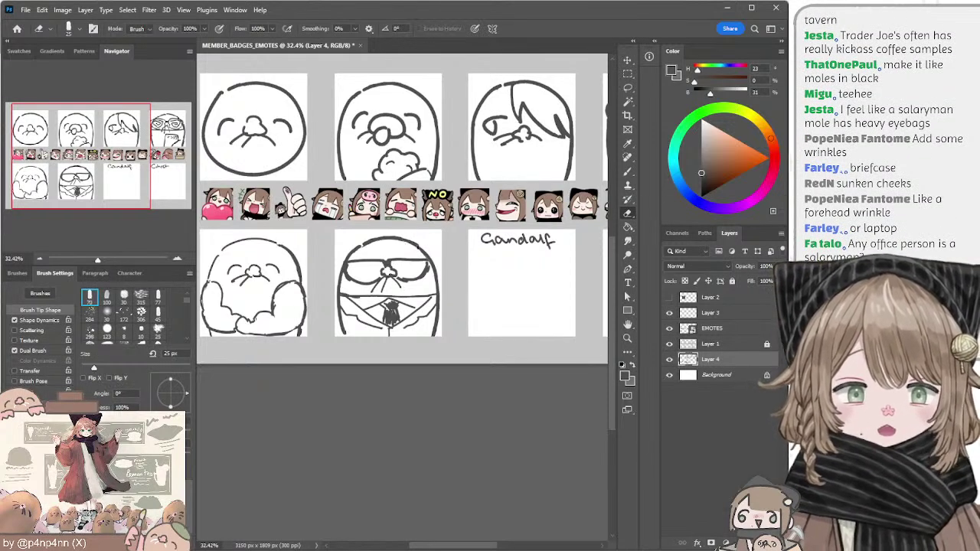
key("b")
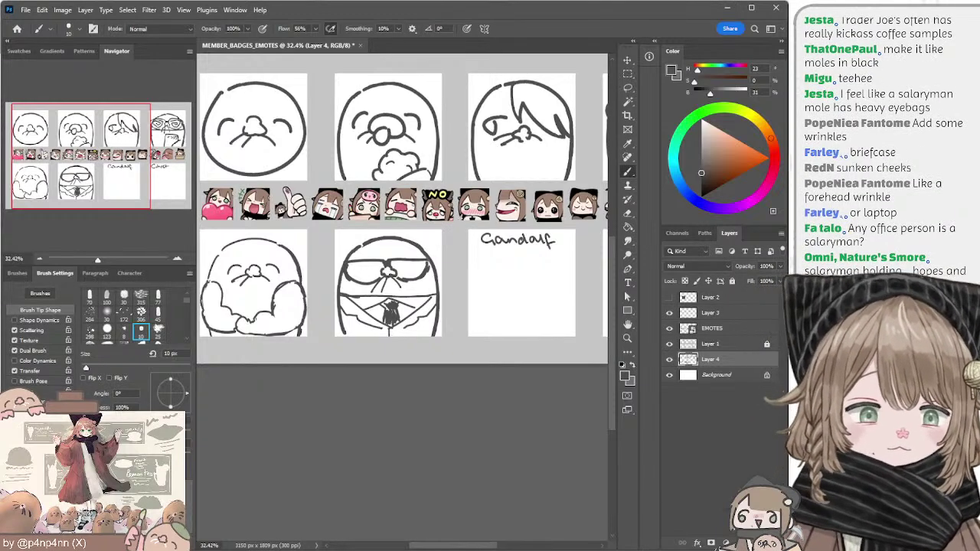
Step: Enlarge the eraser to 100 px and clear the lower-right part of the salaryman mole's suit
key("e")
key("bracketright")
key("bracketright")
key("bracketright")
key("bracketright")
key("bracketright")
key("bracketright")
key("bracketright")
key("bracketright")
key("bracketright")
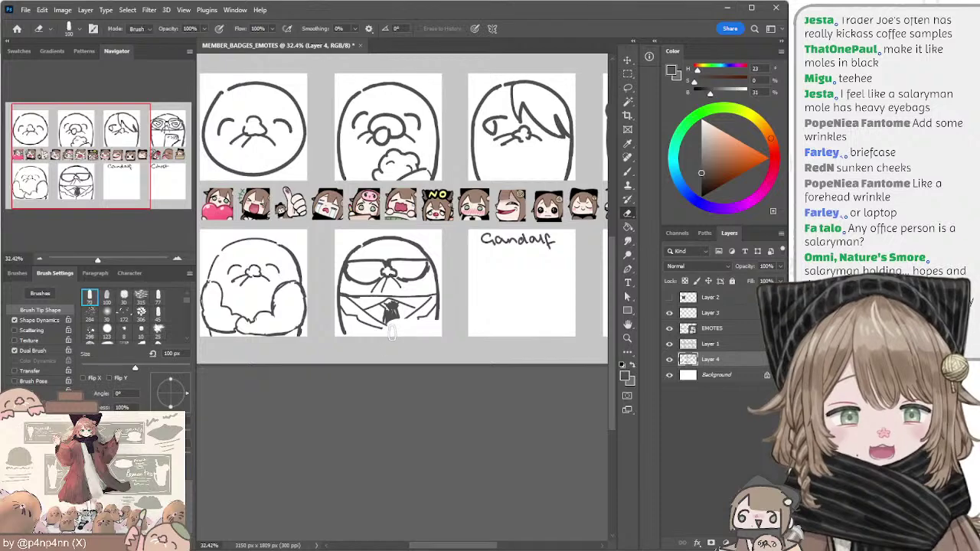
key("b")
key("e")
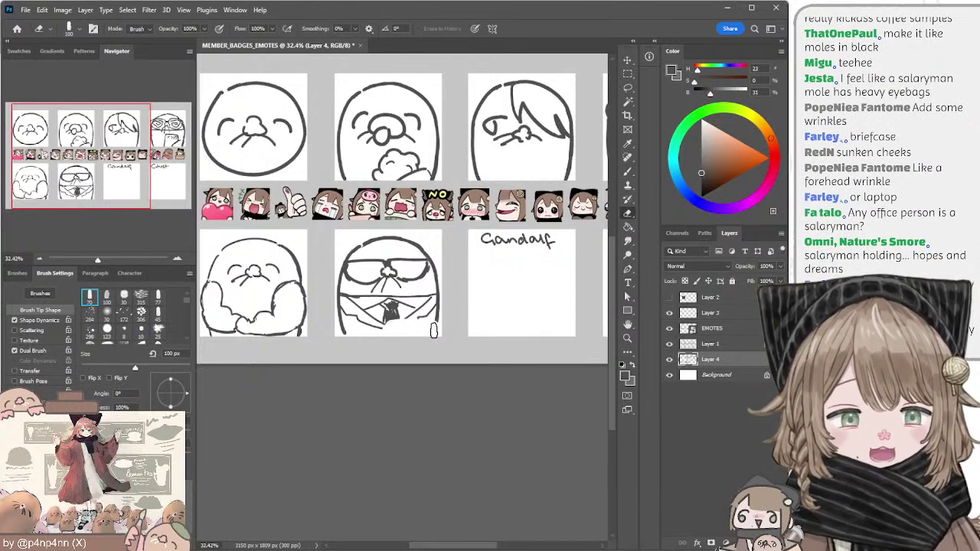
Step: Draw a rounded rectangular item over the cleared suit area with a 15 px brush, erasing lines above it with a 45 px eraser
key("b")
mouse_move(435, 319)
left_mouse_down()
mouse_move(391, 320)
mouse_move(384, 337)
left_mouse_up()
key("bracketright")
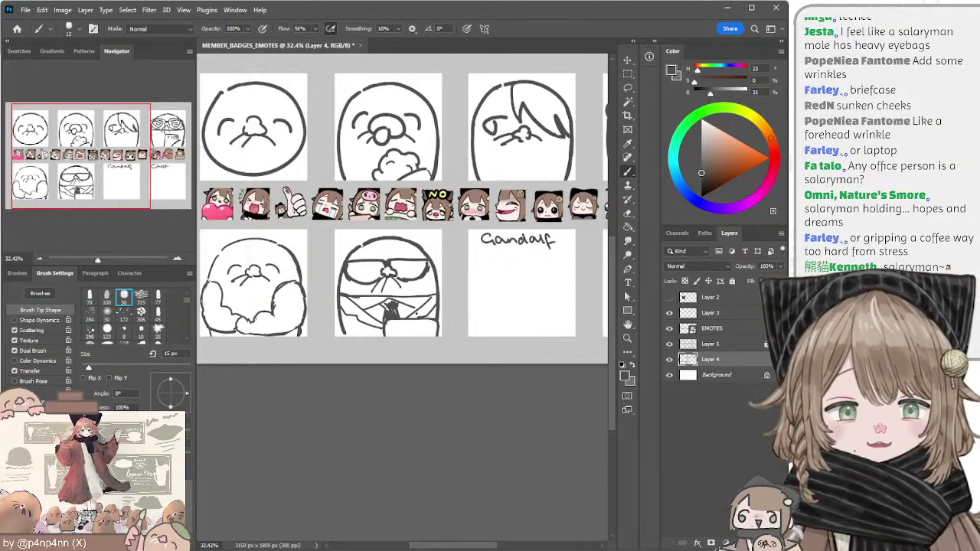
key("e")
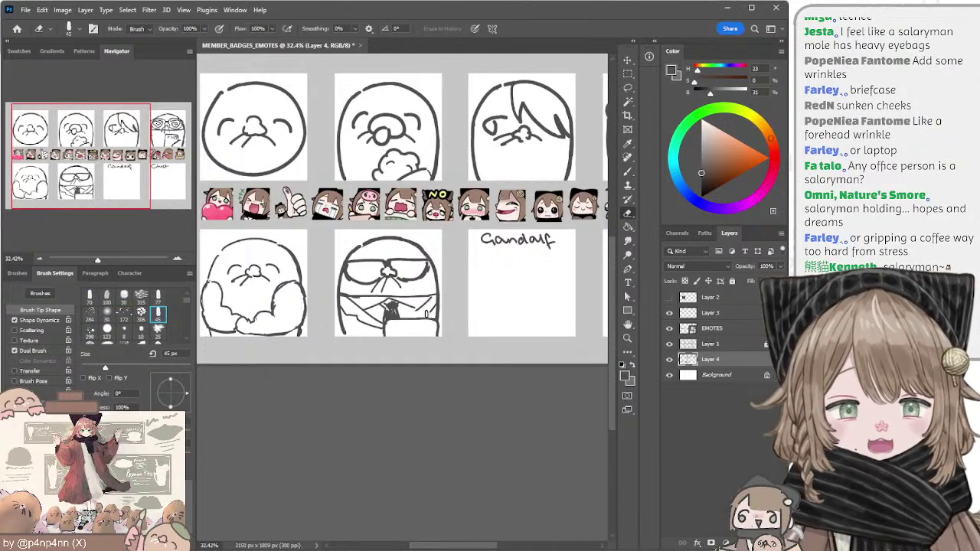
key("b")
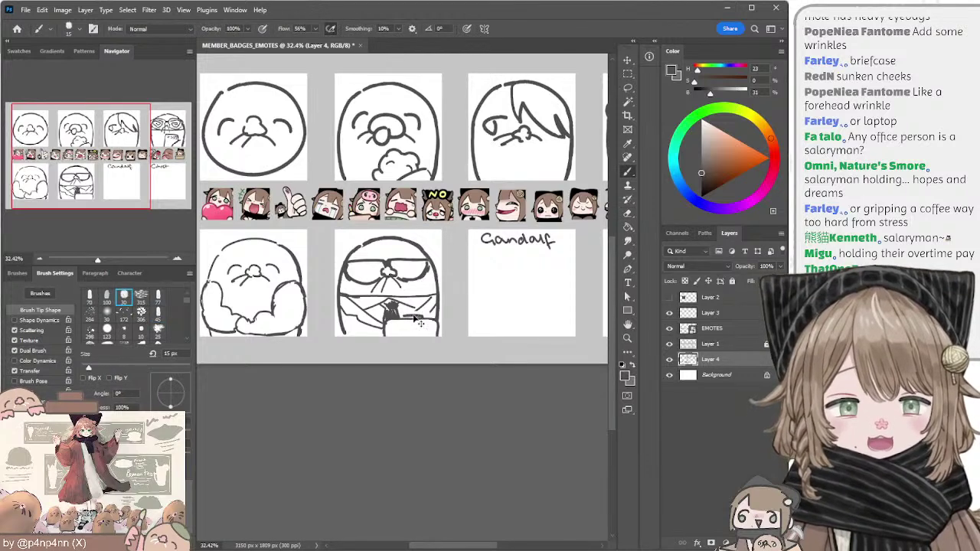
Step: Redraw the briefcase handle on the salaryman mole with sunglasses
key("ctrl+z")
mouse_move(406, 313)
left_mouse_down()
mouse_move(423, 318)
mouse_move(404, 319)
left_mouse_up()
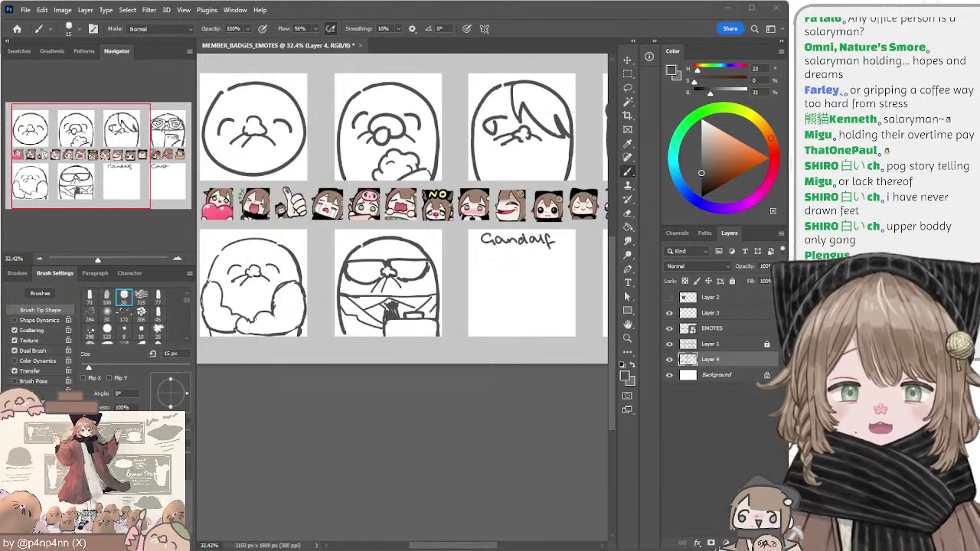
Step: Lasso the salaryman mole onto its own layer, duplicate that layer, and hide the original Layer 5
key("l")
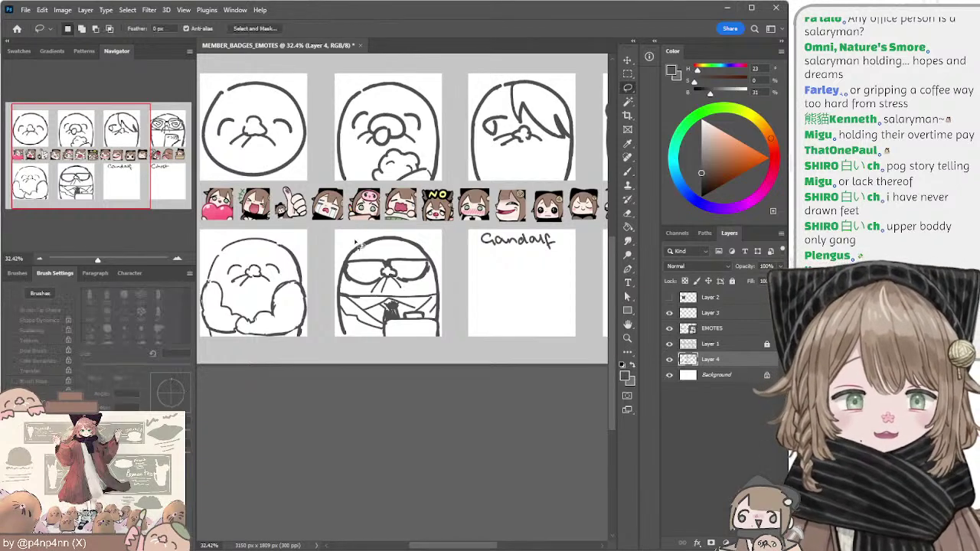
mouse_move(357, 237)
left_mouse_down()
mouse_move(351, 368)
mouse_move(420, 236)
mouse_move(359, 240)
left_mouse_up()
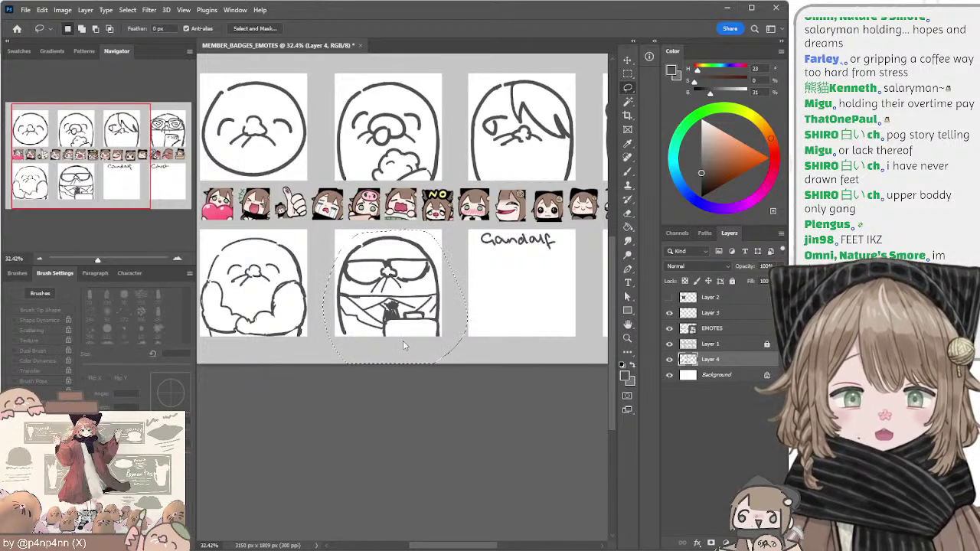
key("ctrl+j")
left_click(670, 359)
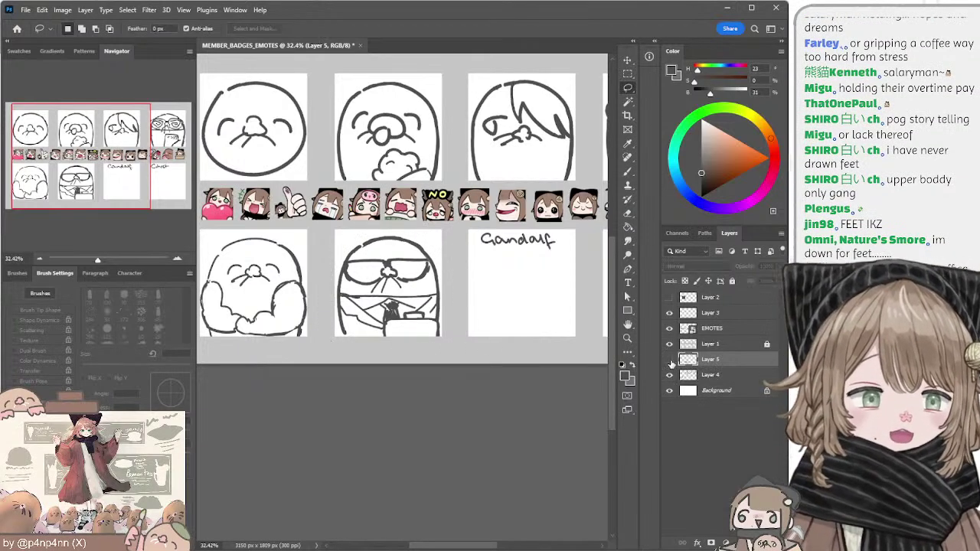
left_click(670, 360)
key("ctrl+j")
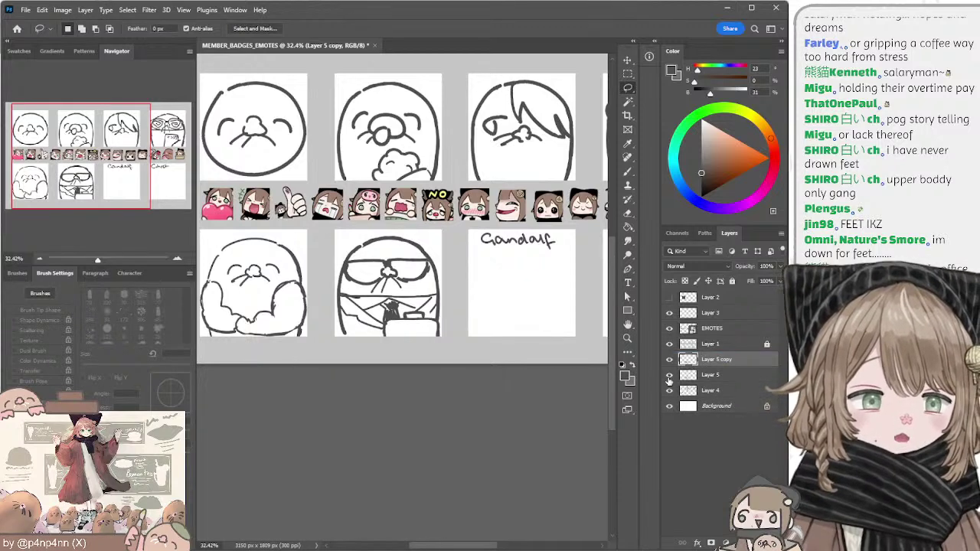
left_click(668, 374)
Step: Erase the briefcase from the duplicated salaryman mole and sketch the top edge of a coffee cup in its place
key("e")
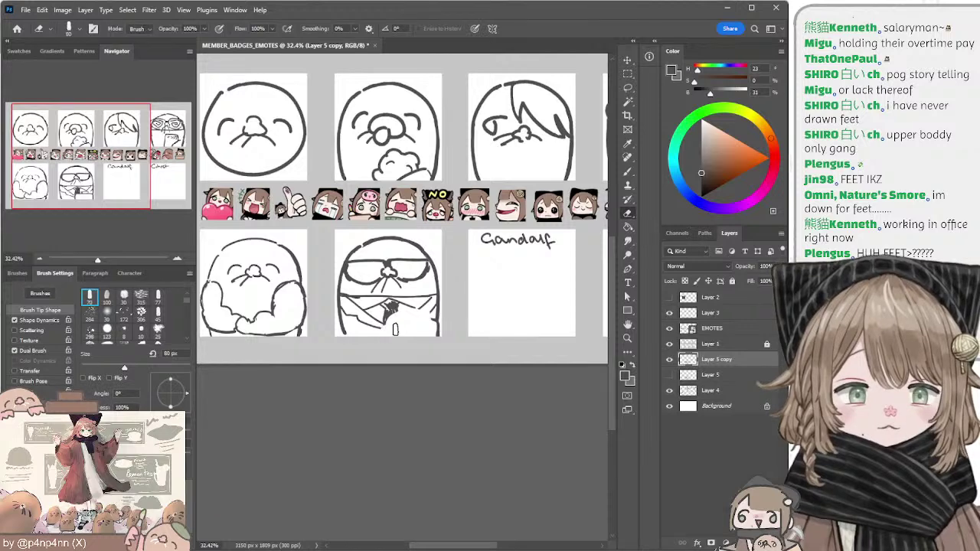
key("b")
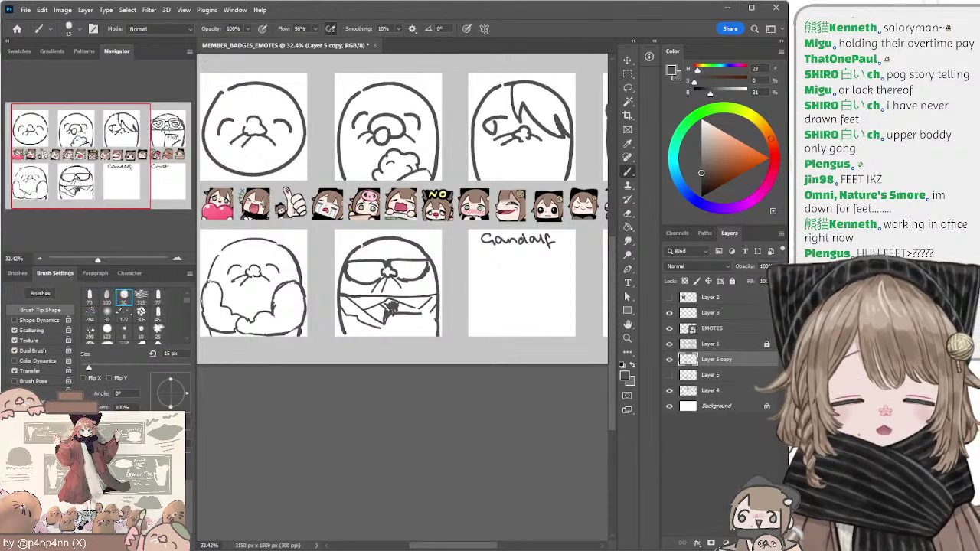
key("ctrl+z")
mouse_move(394, 314)
left_mouse_down()
mouse_move(422, 313)
mouse_move(414, 326)
mouse_move(422, 315)
left_mouse_up()
key("ctrl+z")
key("ctrl+z")
key("ctrl+z")
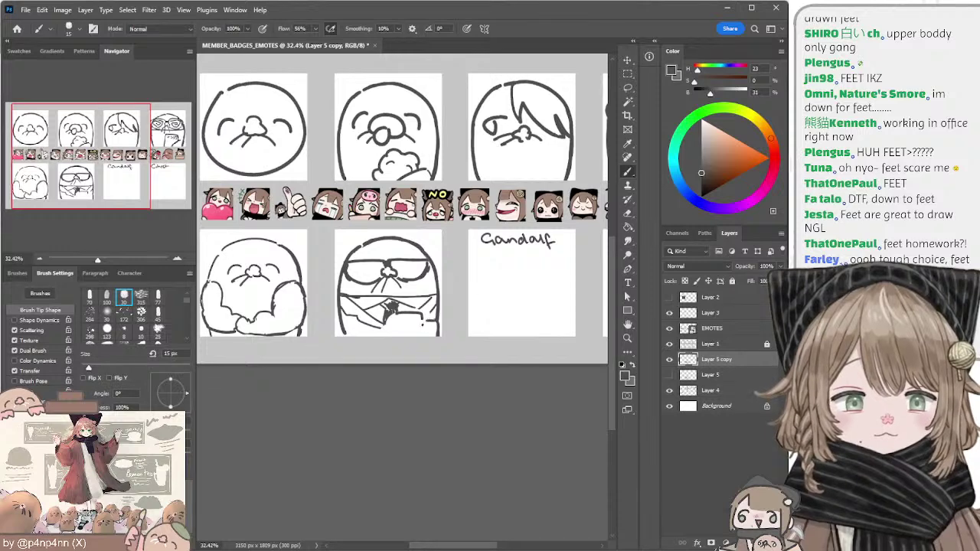
Step: Draw the hand holding the cup and the cup's side edge, and fill in the dark tie
left_click_drag(434, 320, 419, 335)
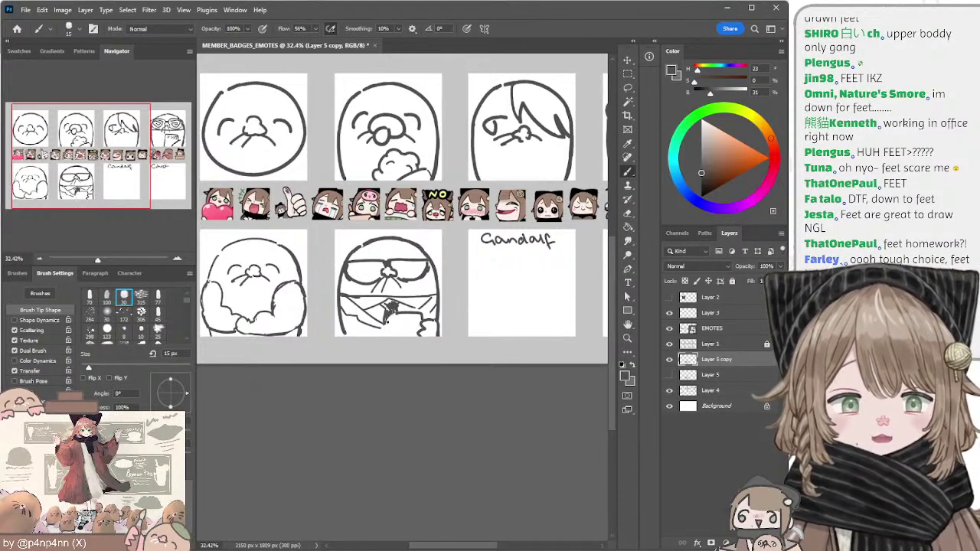
left_click_drag(385, 314, 387, 336)
key("ctrl+z")
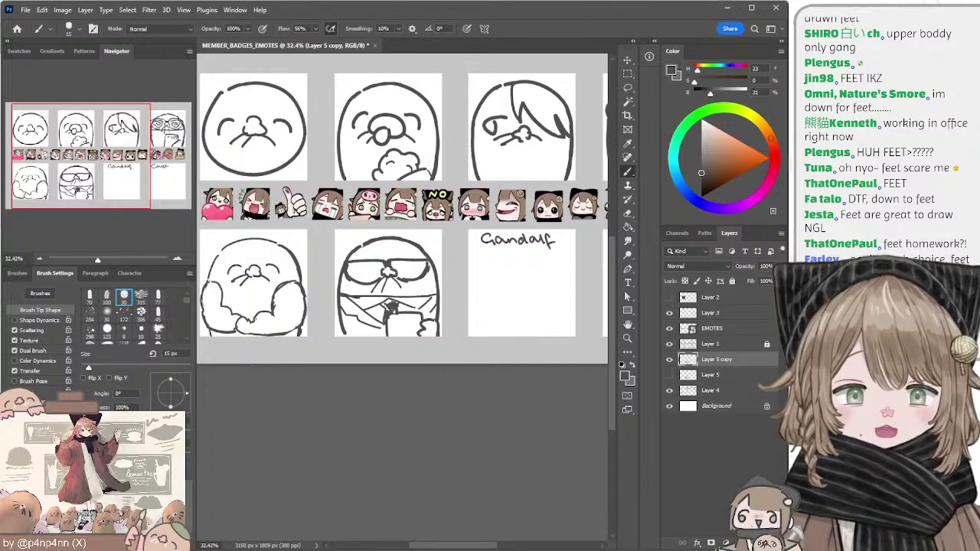
left_click_drag(392, 306, 387, 309)
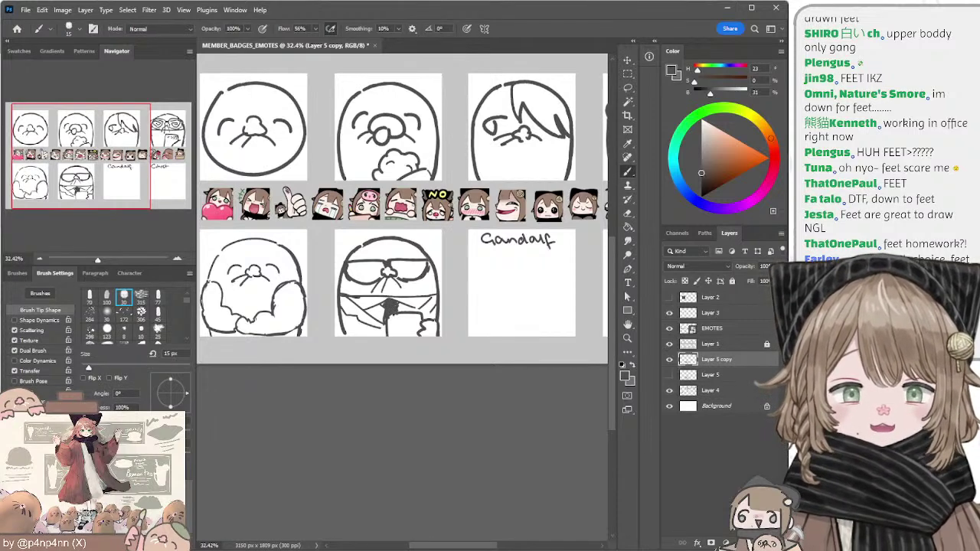
Step: Erase the fingers beside the cup and redraw them as a simpler, rounded hand gripping its edge
key("e")
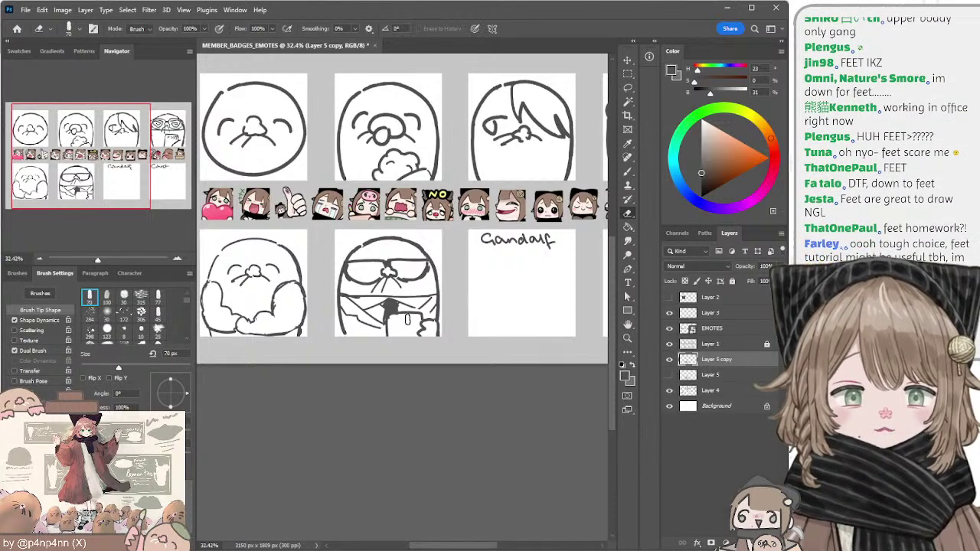
key("b")
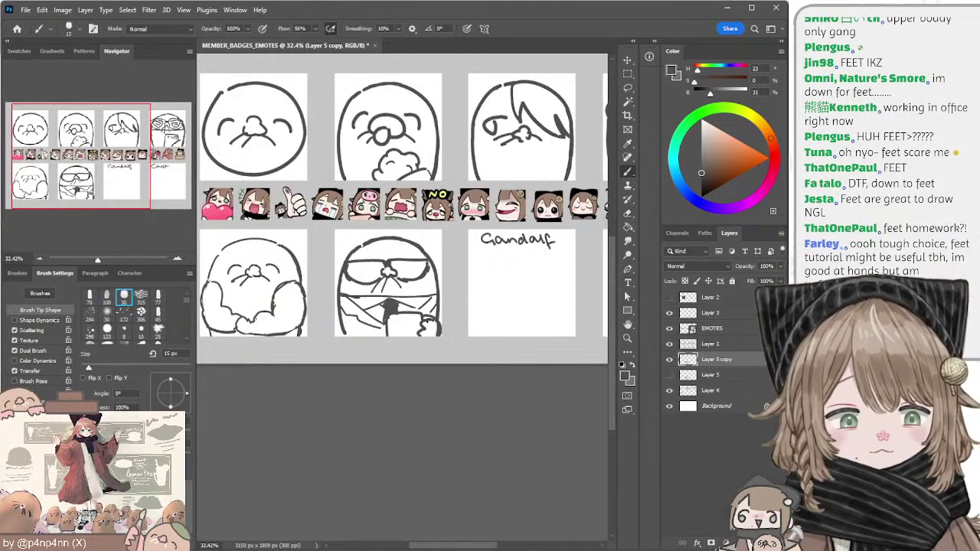
key("ctrl+z")
key("e")
mouse_move(433, 323)
left_mouse_down()
mouse_move(417, 333)
mouse_move(435, 332)
left_mouse_up()
key("b")
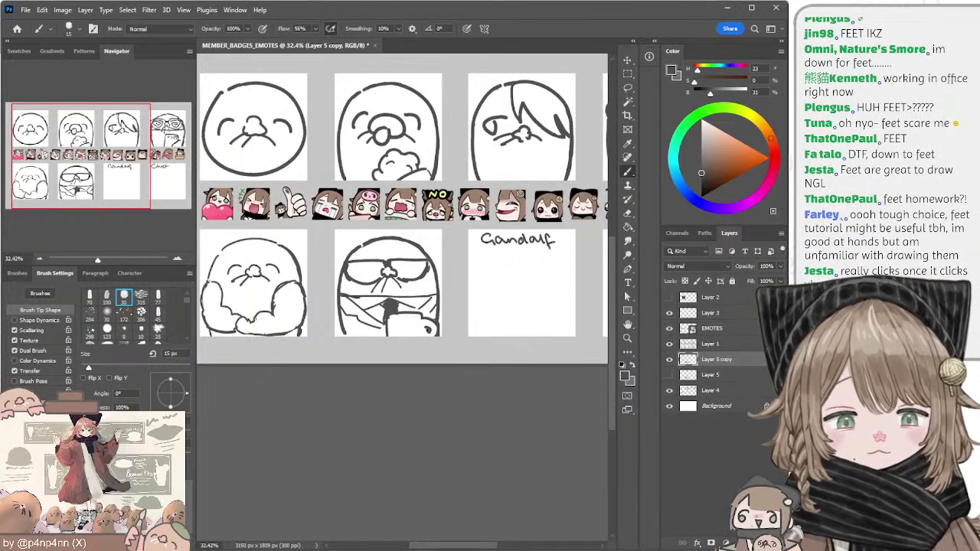
key("e")
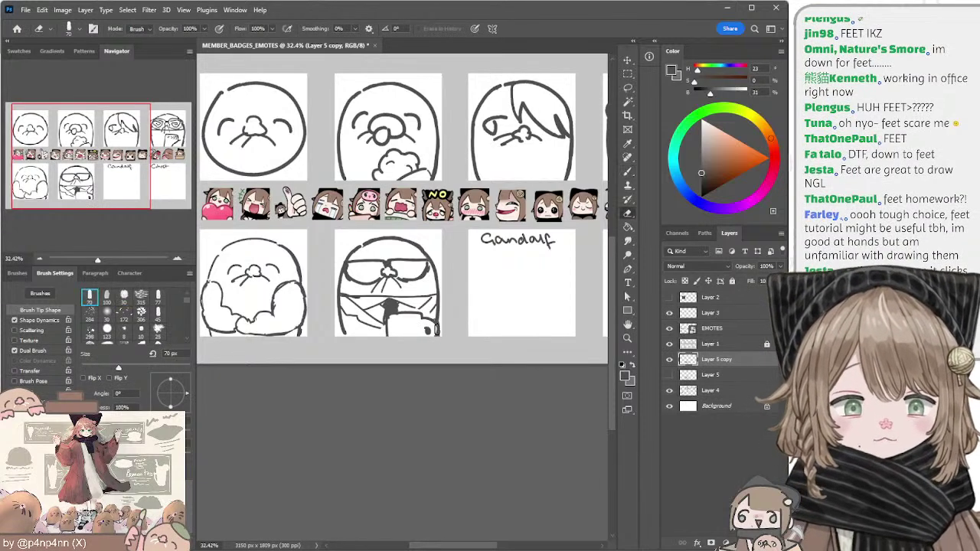
key("b")
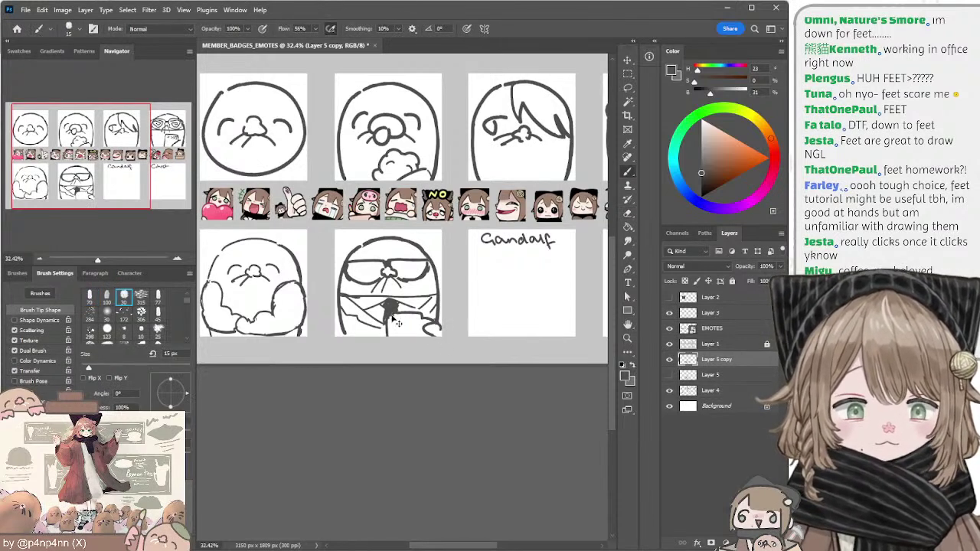
Step: Round off the cup's rim and draw a dark opening inside it
key("e")
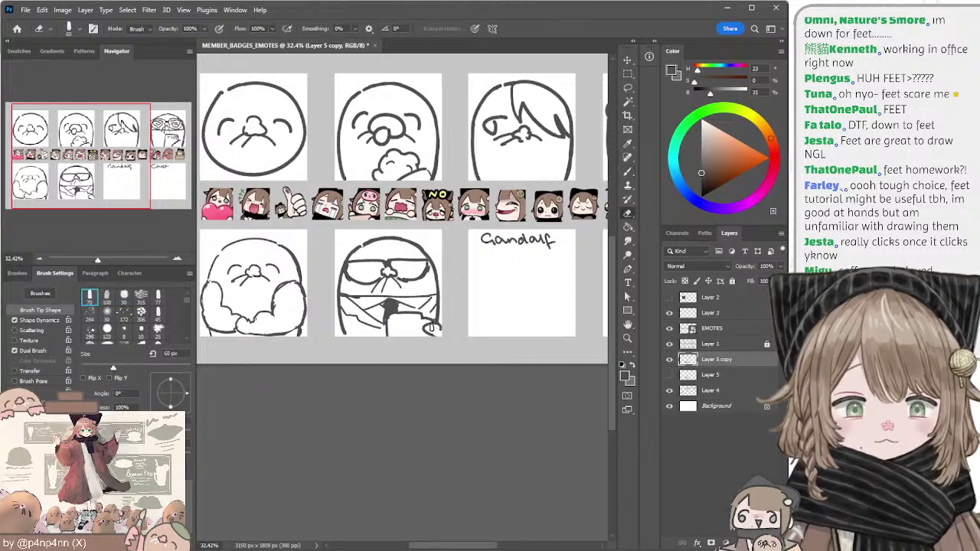
key("b")
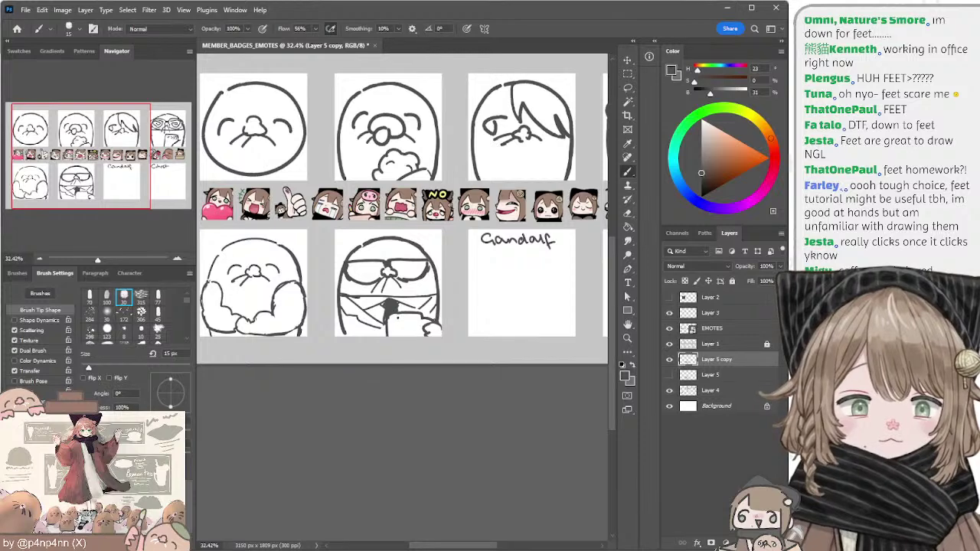
mouse_move(396, 319)
left_mouse_down()
mouse_move(417, 316)
mouse_move(412, 331)
mouse_move(414, 321)
mouse_move(403, 320)
left_mouse_up()
key("ctrl+z")
key("ctrl+z")
key("ctrl+z")
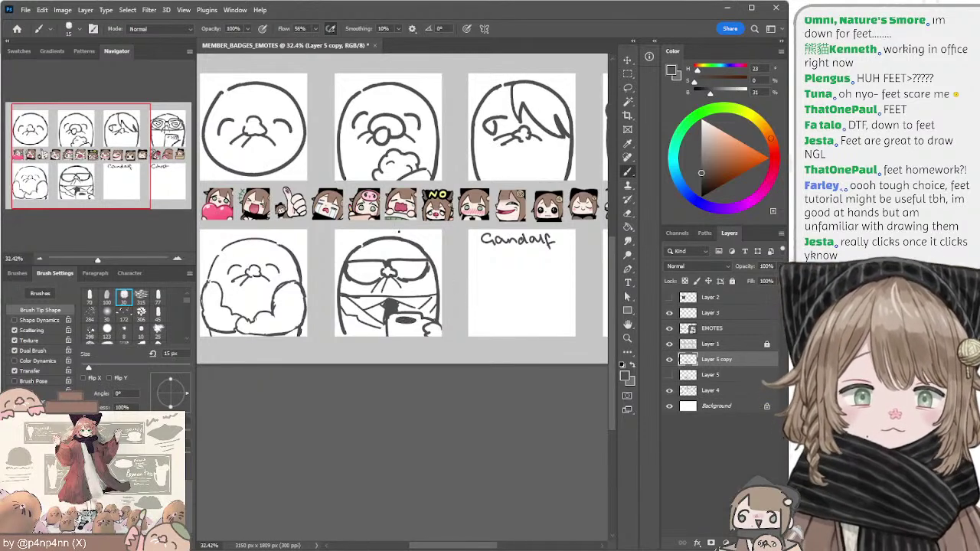
Step: Erase the tie above the cup and redraw it as a small dark knot beneath the collar
key("l")
key("e")
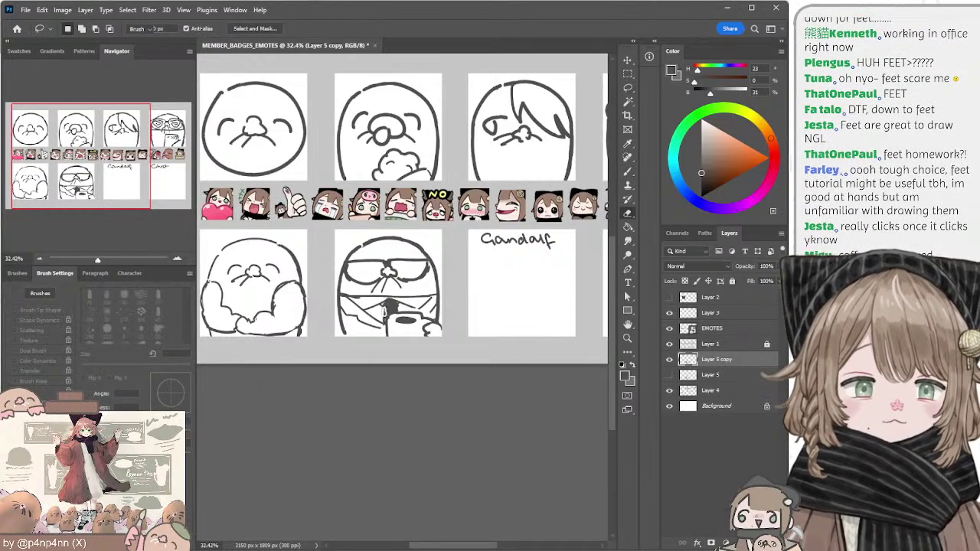
mouse_move(384, 310)
left_mouse_down()
mouse_move(399, 310)
mouse_move(398, 325)
mouse_move(403, 316)
left_mouse_up()
key("b")
key("b")
key("ctrl+z")
key("ctrl+z")
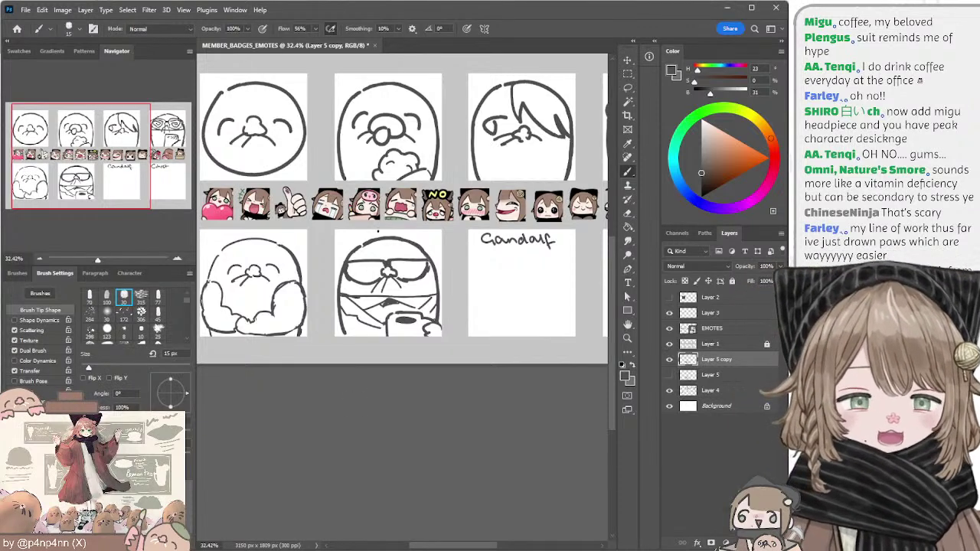
Step: Erase the handwritten "Gandalf" label on Layer 4 with a 125 px eraser
scroll(377, 230, "right", 3)
key("e")
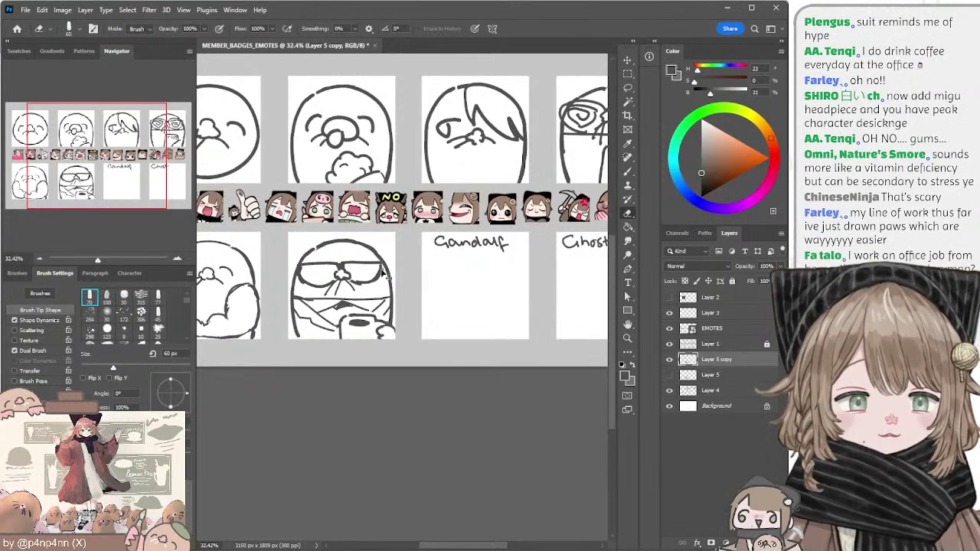
key("b")
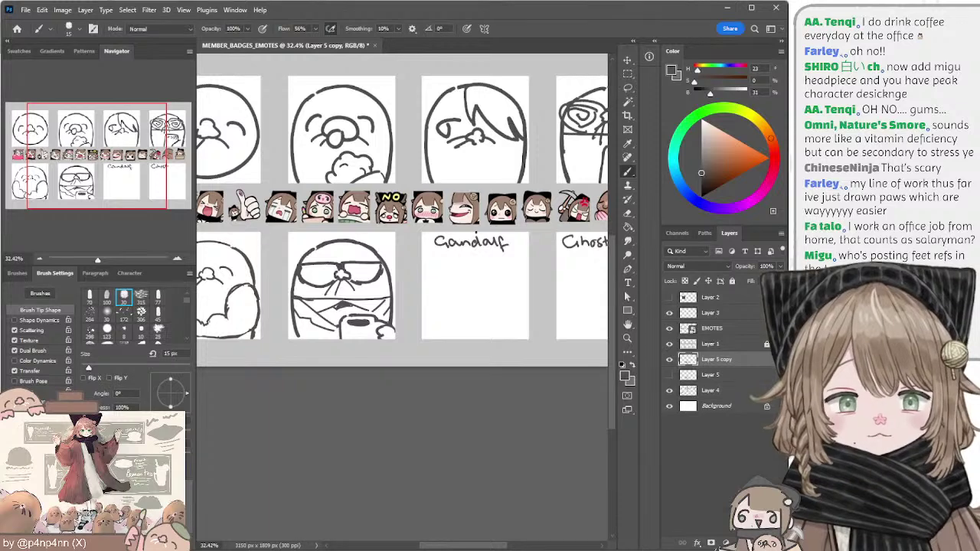
left_click_drag(476, 232, 437, 237)
key("e")
key("bracketright")
key("bracketright")
key("bracketright")
key("bracketright")
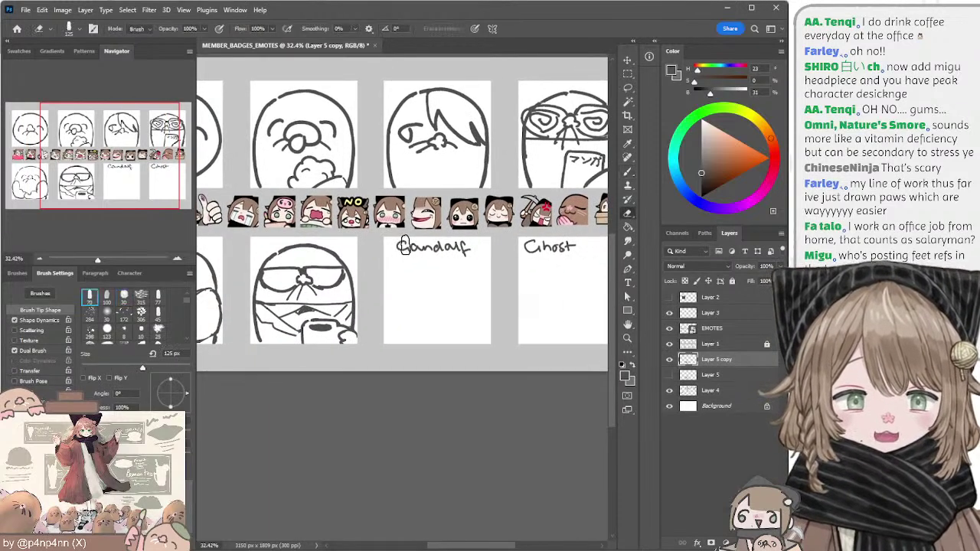
left_click(439, 248, "ctrl")
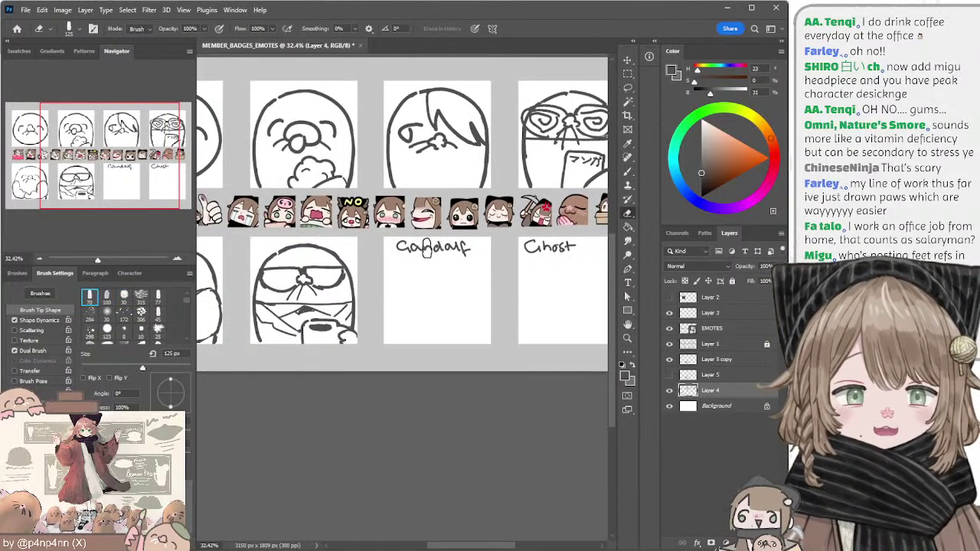
left_click_drag(467, 244, 395, 253)
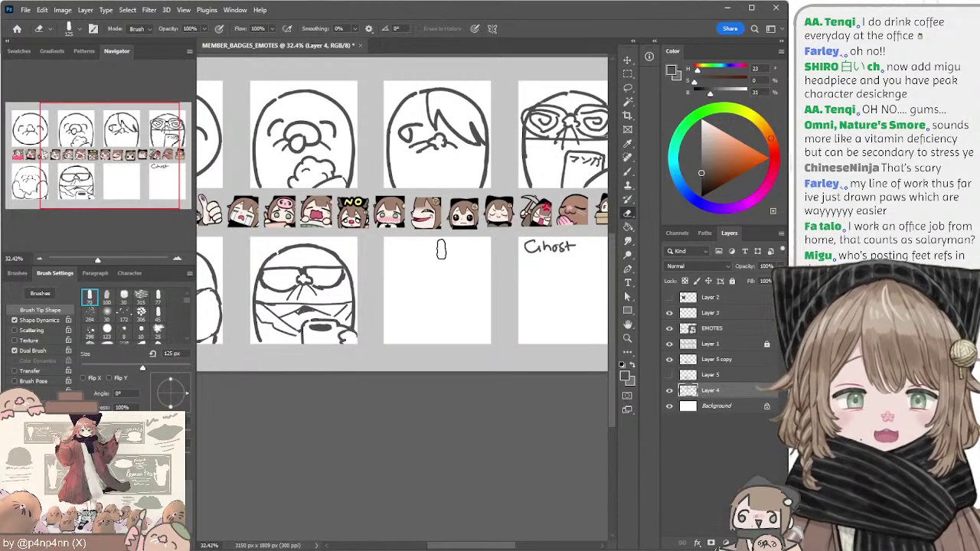
Step: Copy the body outline into the empty box beside the salaryman mole on Layer 5 copy, and deselect it
key("b")
left_click_drag(401, 253, 410, 254)
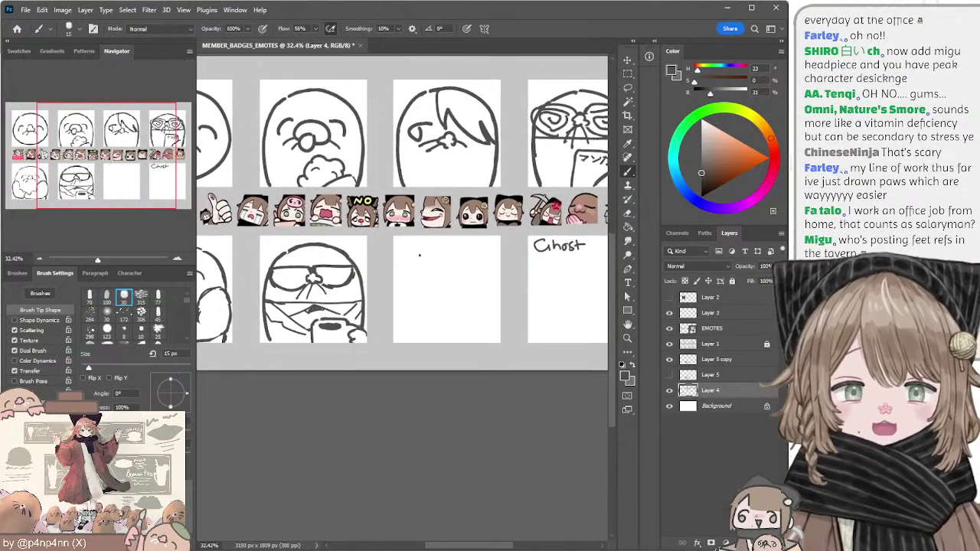
left_click(336, 251, "ctrl")
key("l")
mouse_move(345, 242)
left_mouse_down()
mouse_move(374, 284)
mouse_move(367, 330)
mouse_move(359, 257)
mouse_move(368, 332)
mouse_move(357, 273)
mouse_move(303, 253)
mouse_move(269, 275)
mouse_move(278, 350)
mouse_move(258, 265)
mouse_move(332, 234)
mouse_move(376, 261)
mouse_move(467, 297)
left_mouse_up()
key("ctrl+z")
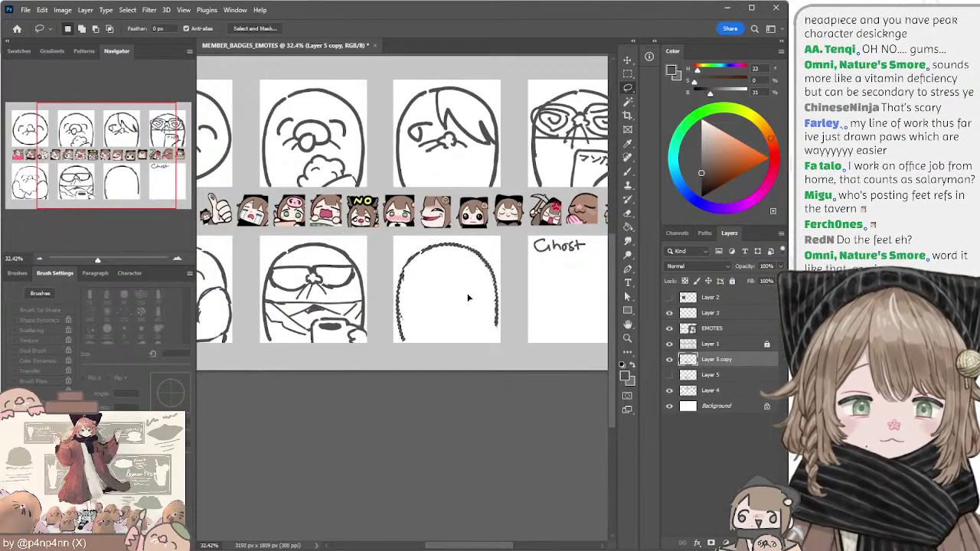
key("ctrl+d")
Step: Touch up the edges of the empty body outline with a 20 px brush and a smaller eraser
key("b")
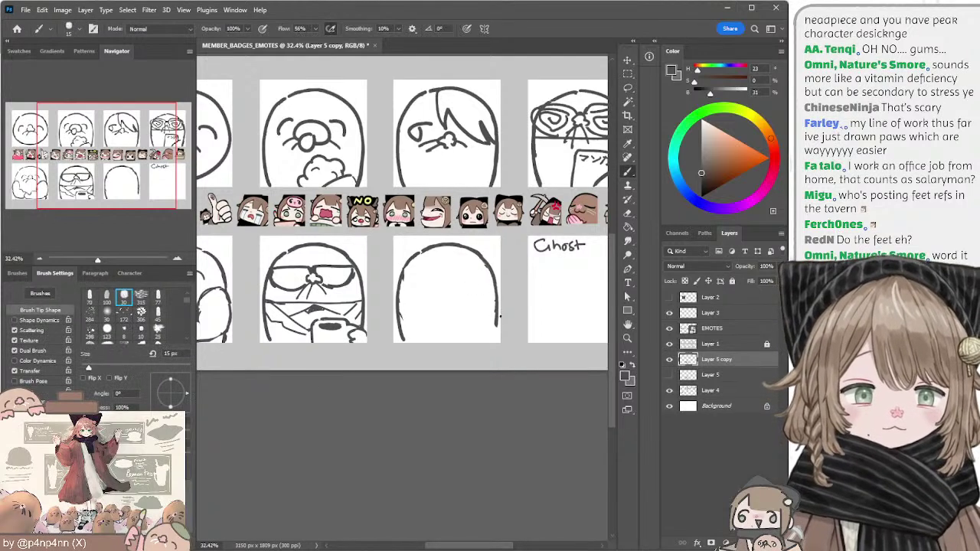
key("bracketright")
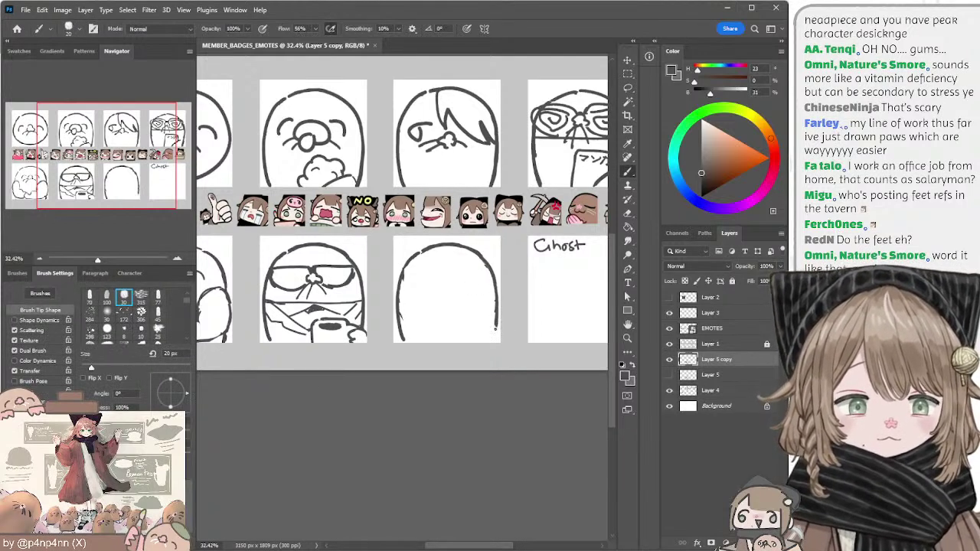
key("e")
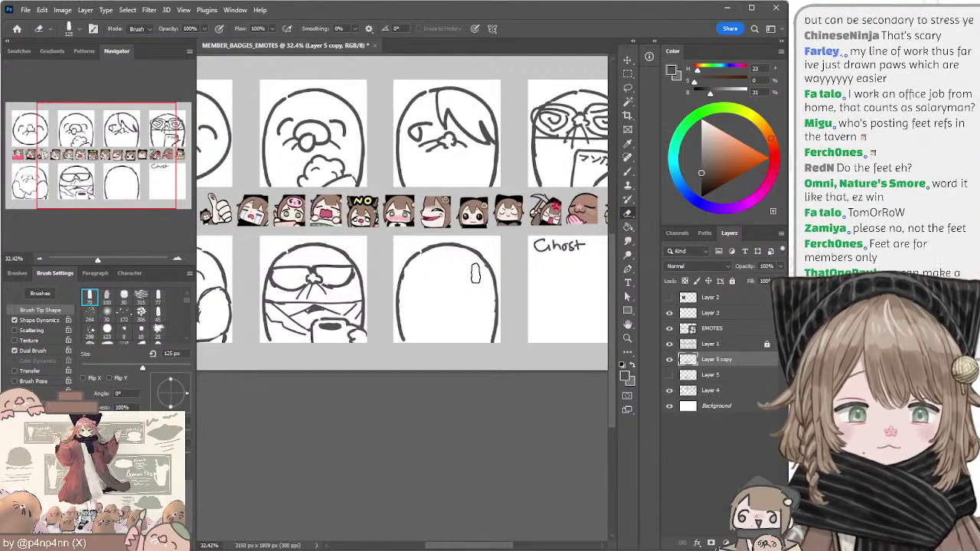
key("bracketleft")
key("bracketleft")
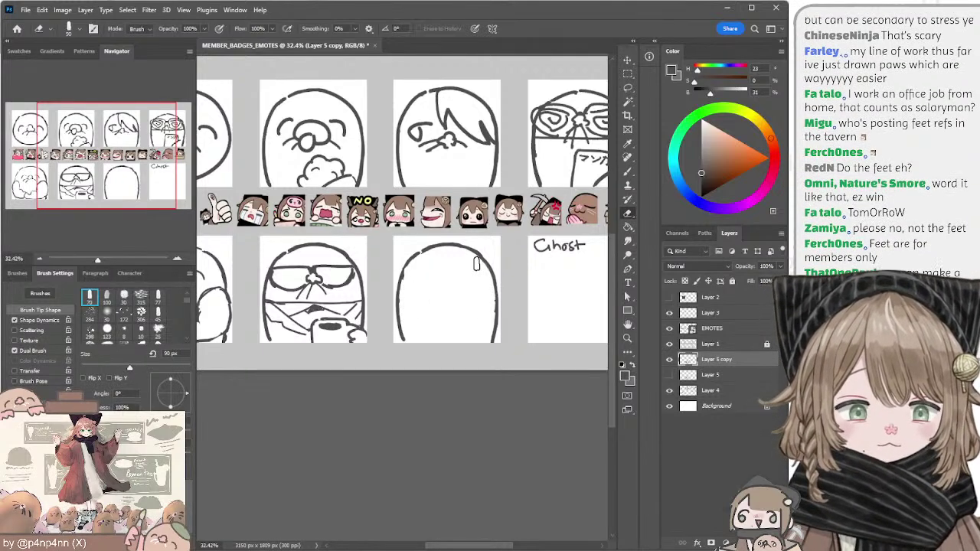
key("b")
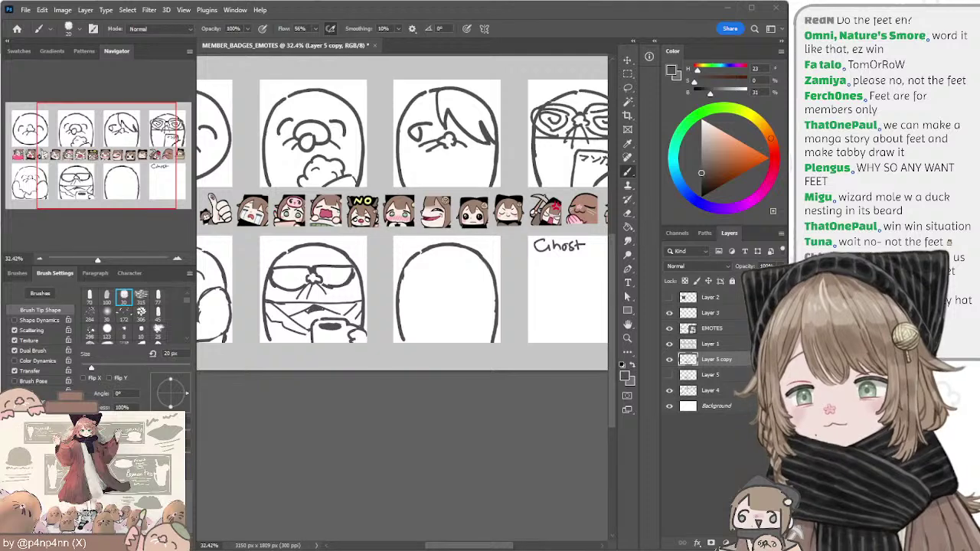
left_click(427, 435)
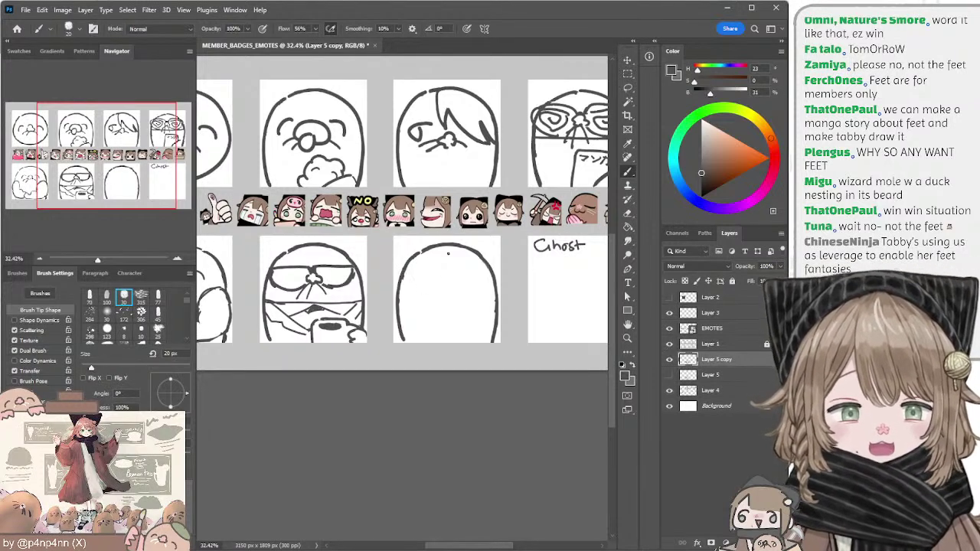
key("e")
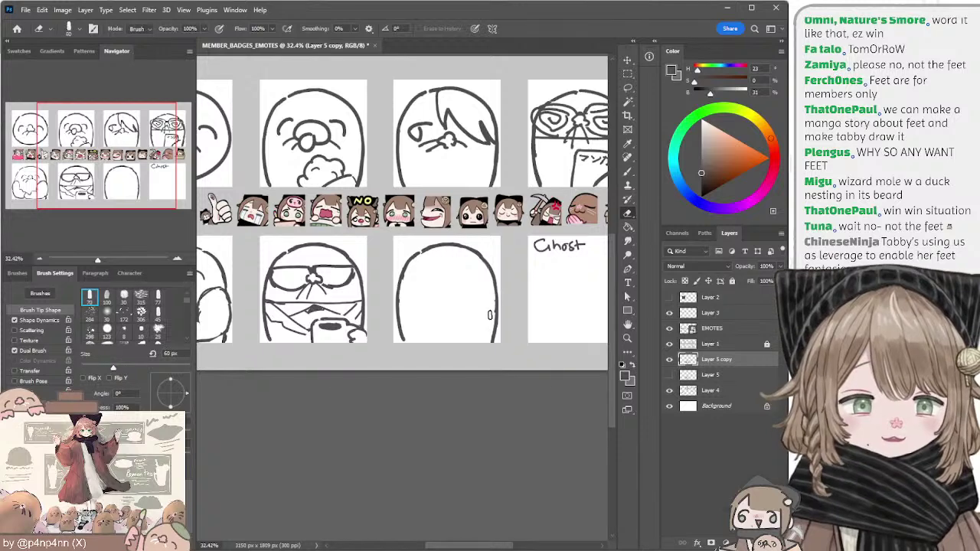
Step: Draw the left closed eye, left moustache half and small nose inside the empty body outline with a 20 px brush
key("b")
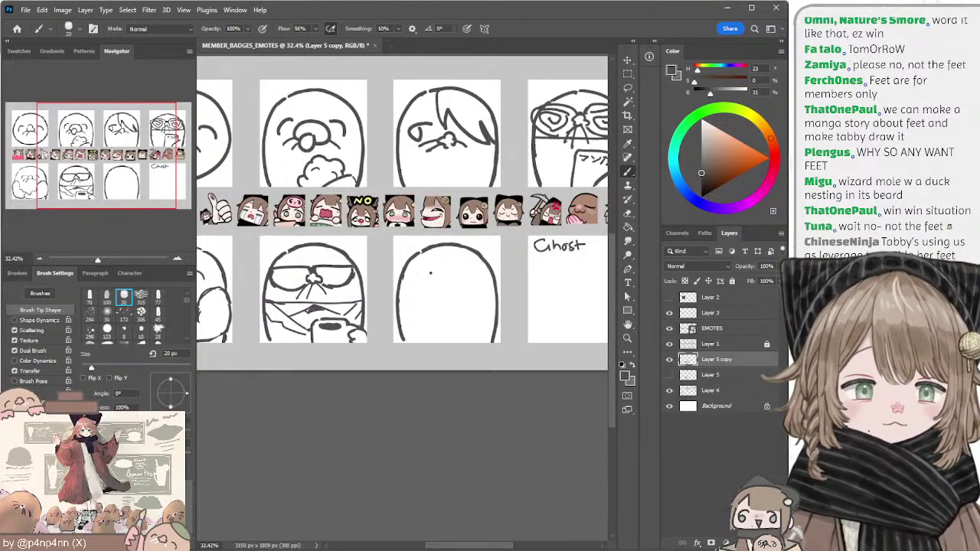
mouse_move(416, 279)
left_mouse_down()
mouse_move(431, 272)
mouse_move(434, 283)
mouse_move(431, 270)
mouse_move(434, 286)
mouse_move(411, 284)
mouse_move(426, 281)
mouse_move(405, 301)
left_mouse_up()
key("ctrl+z")
key("ctrl+z")
key("ctrl+z")
key("ctrl+z")
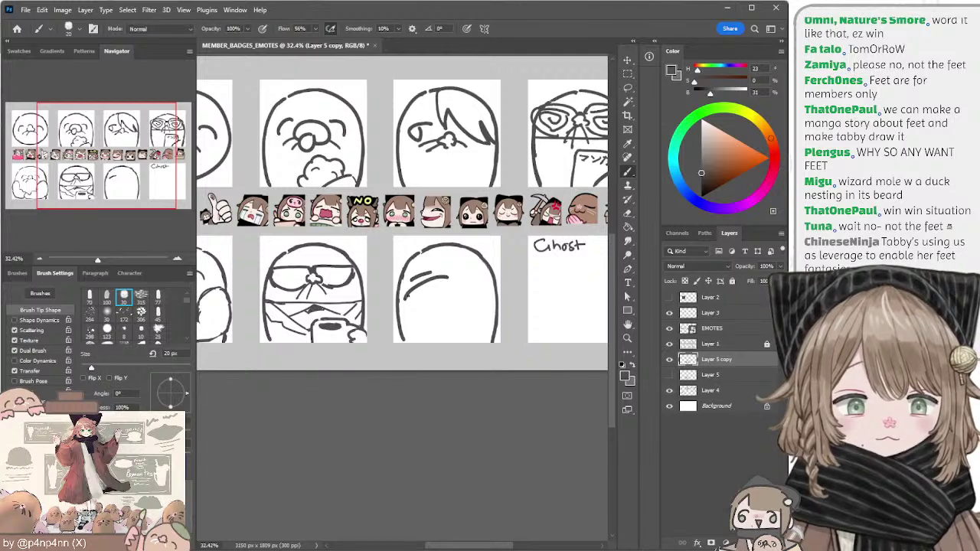
key("ctrl+z")
mouse_move(447, 277)
left_mouse_down()
mouse_move(405, 304)
mouse_move(455, 277)
left_mouse_up()
key("ctrl+z")
Step: Draw the right half of the moustache with a 15 px brush and add the matching right closed eye
key("[")
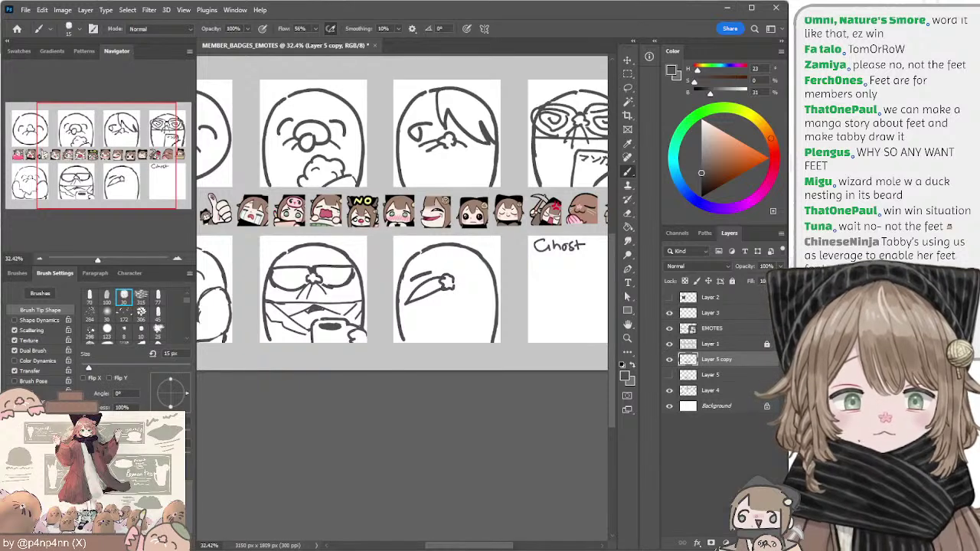
mouse_move(453, 283)
left_mouse_down()
mouse_move(491, 293)
mouse_move(459, 281)
mouse_move(468, 293)
left_mouse_up()
key("ctrl+z")
key("ctrl+z")
key("ctrl+z")
key("ctrl+z")
key("ctrl+z")
key("ctrl+z")
key("ctrl+z")
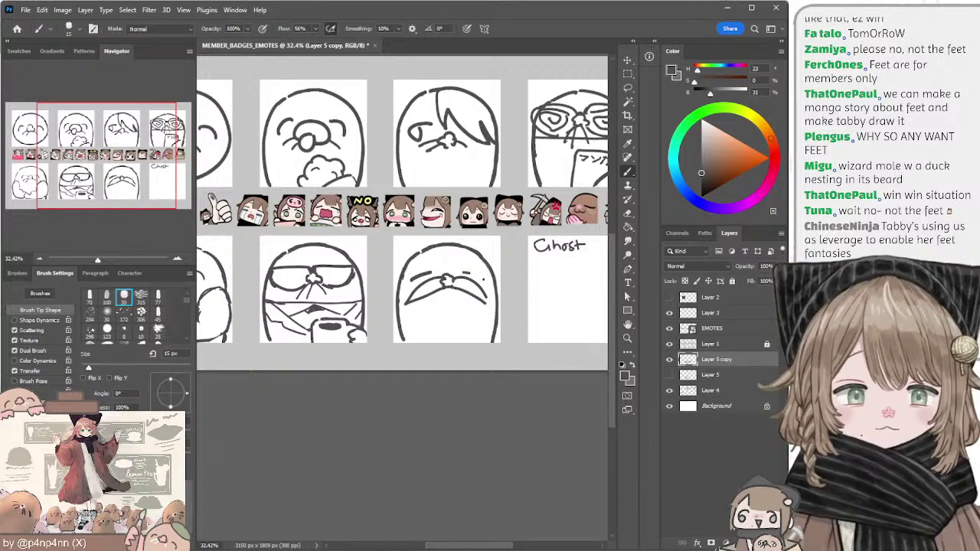
key("bracketright")
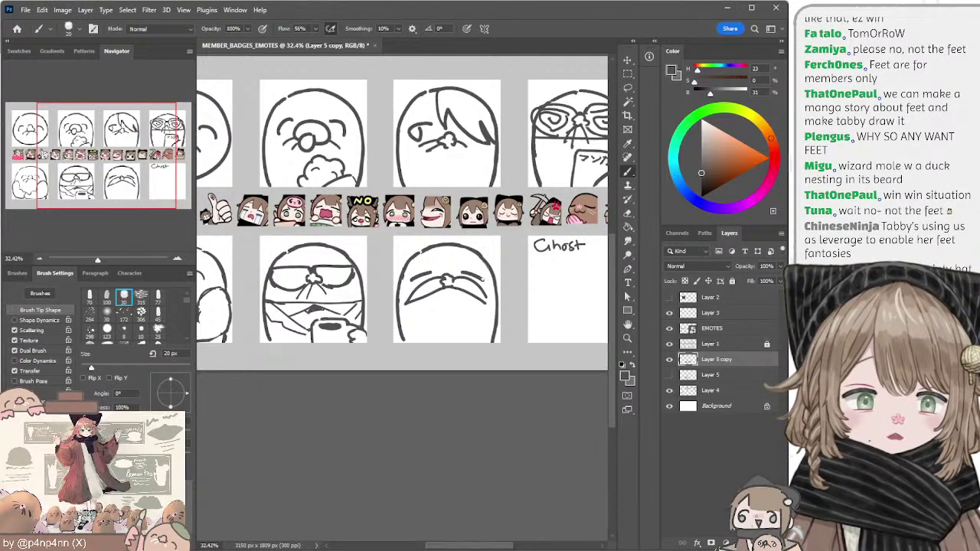
Step: Lasso the moustache and nose, fine-tune the placement of the facial features, and clear the selection
key("l")
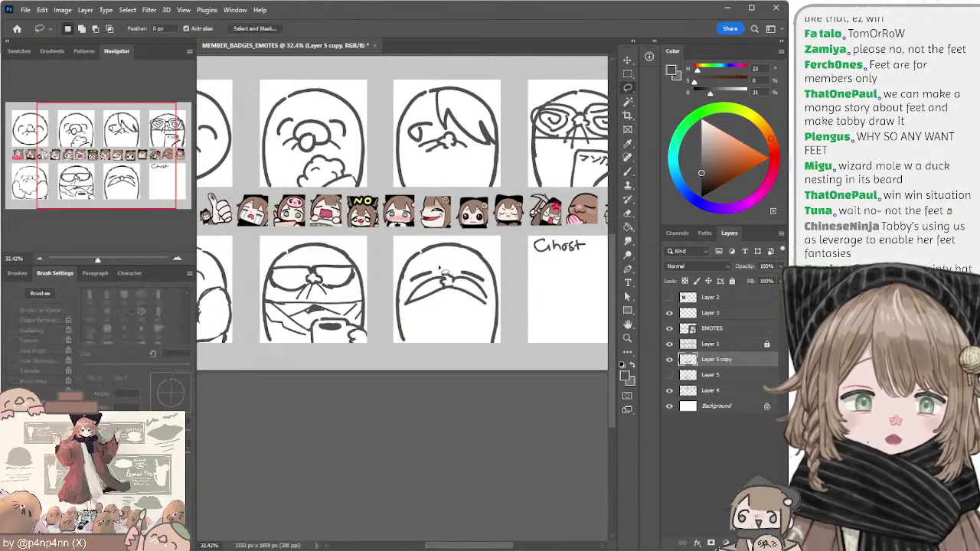
mouse_move(431, 283)
left_mouse_down()
mouse_move(401, 307)
mouse_move(441, 323)
mouse_move(488, 313)
mouse_move(493, 305)
mouse_move(463, 281)
left_mouse_up()
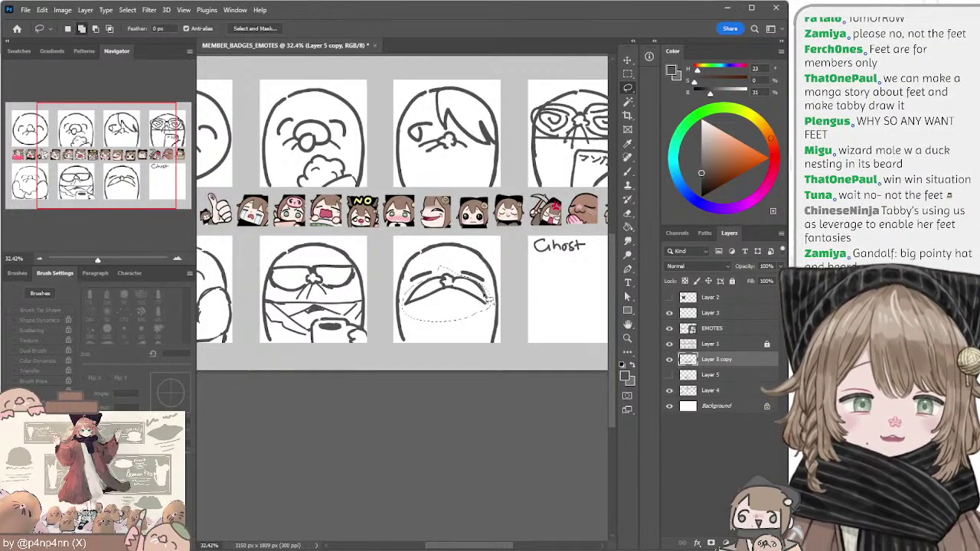
key("ctrl+d")
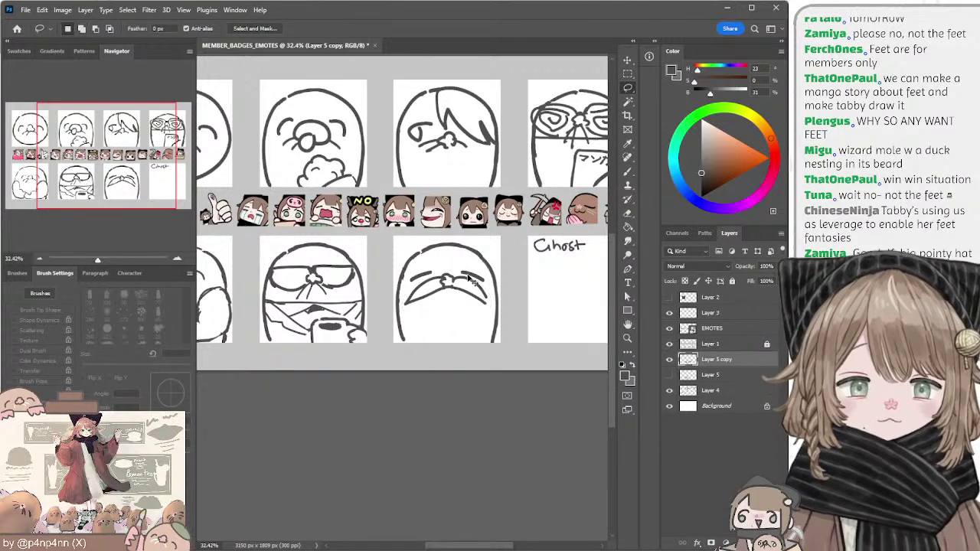
key("ctrl+t")
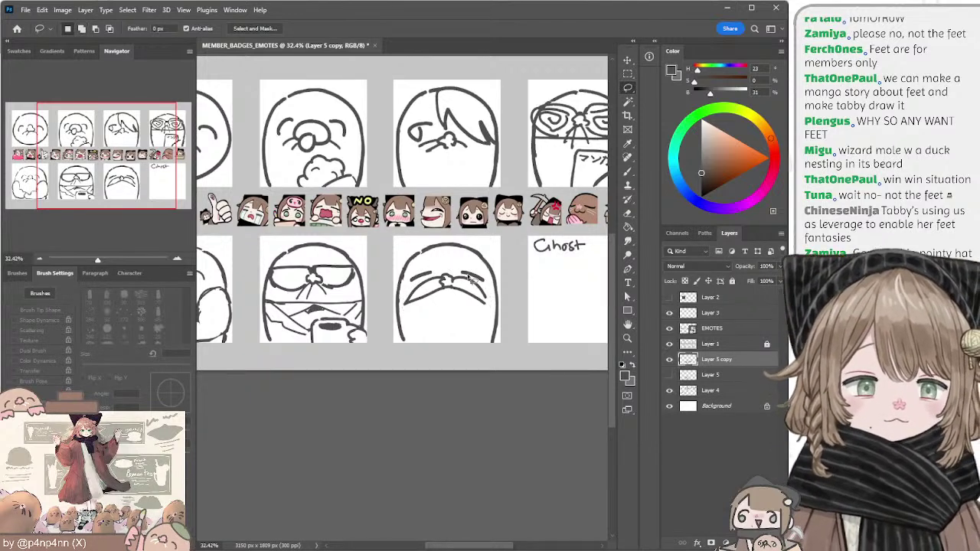
Step: Draw the left side of the long beard from the moustache down to the box edge with a 15 px brush
key("b")
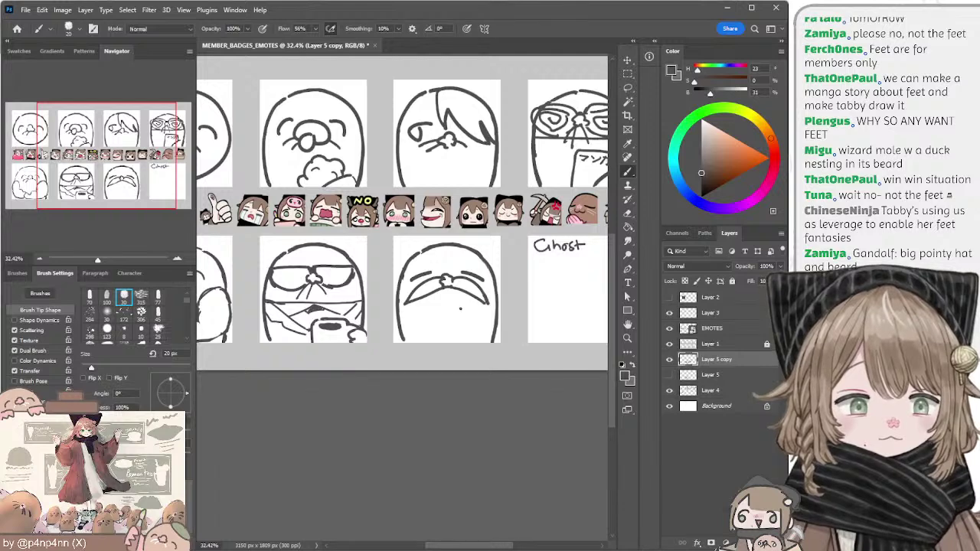
left_click_drag(421, 302, 424, 343)
key("ctrl+z")
key("ctrl+z")
key("bracketleft")
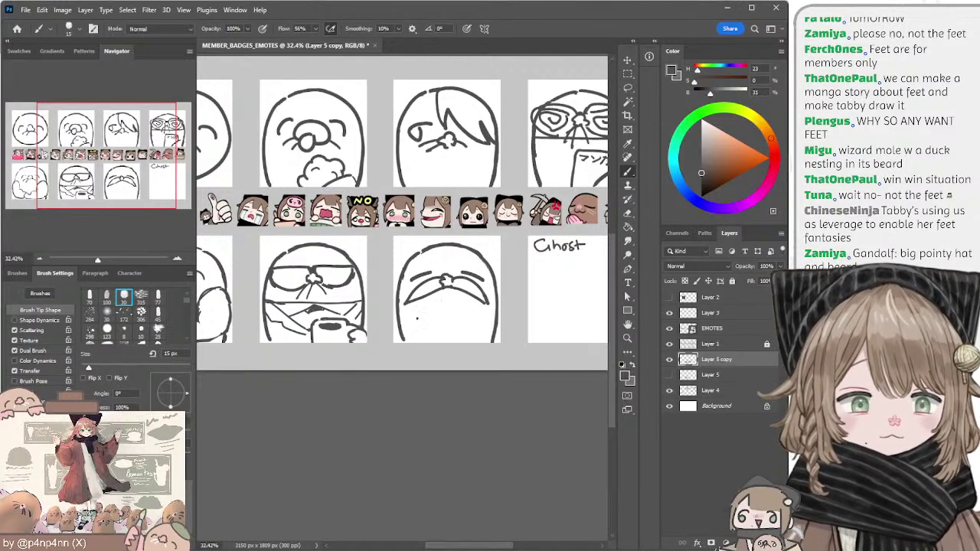
left_click_drag(418, 303, 417, 342)
key("ctrl+z")
Step: Draw the right side of the beard down to the box edge, redoing the stroke until both sides match
mouse_move(476, 302)
left_mouse_down()
mouse_move(487, 342)
mouse_move(476, 341)
left_mouse_up()
key("ctrl+z")
key("ctrl+z")
left_click_drag(477, 303, 478, 342)
key("ctrl+z")
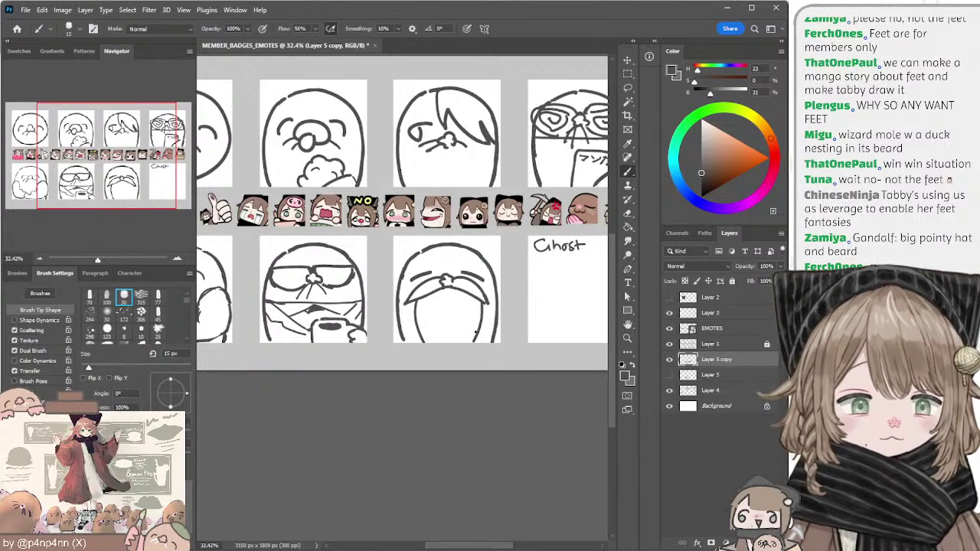
key("ctrl+z")
left_click_drag(473, 303, 475, 342)
key("ctrl+z")
key("ctrl+z")
key("ctrl+z")
key("ctrl+z")
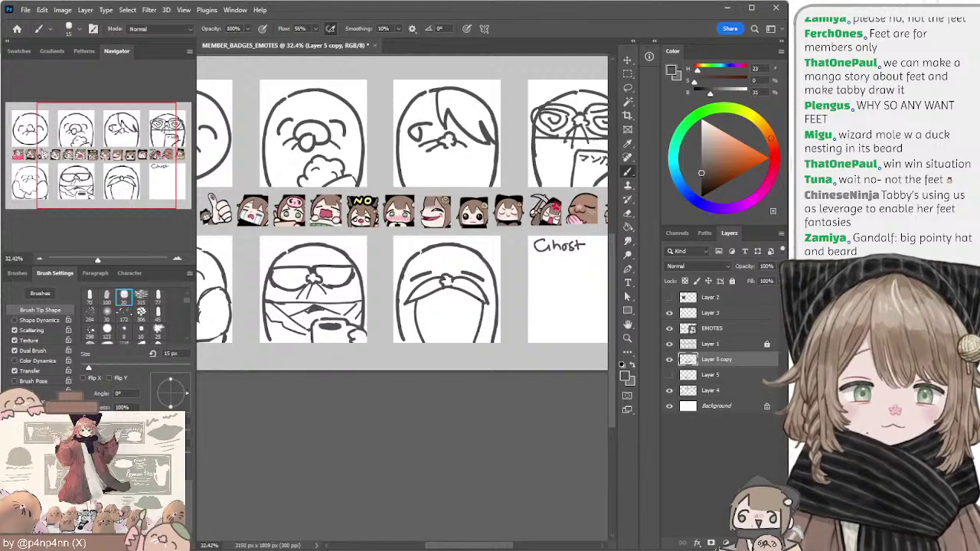
left_click_drag(339, 195, 427, 201)
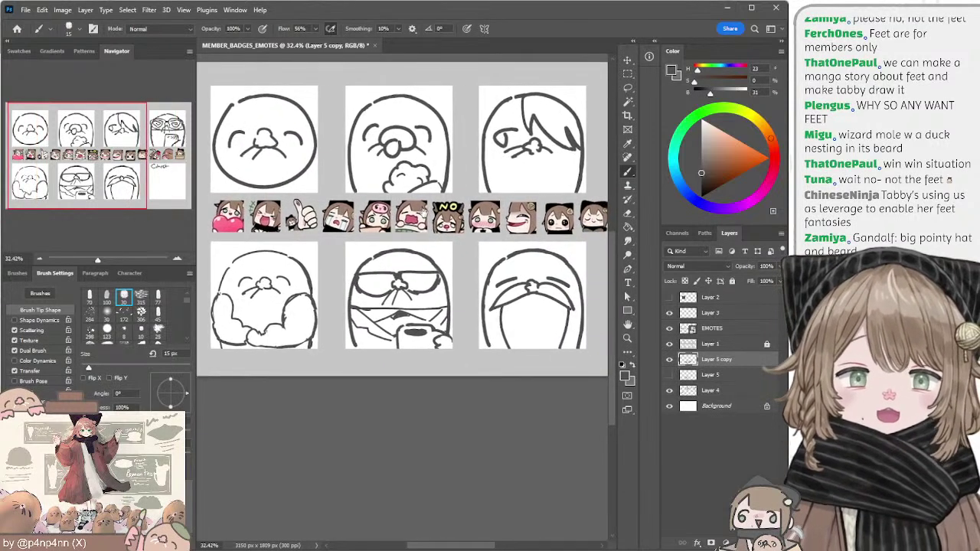
key("l")
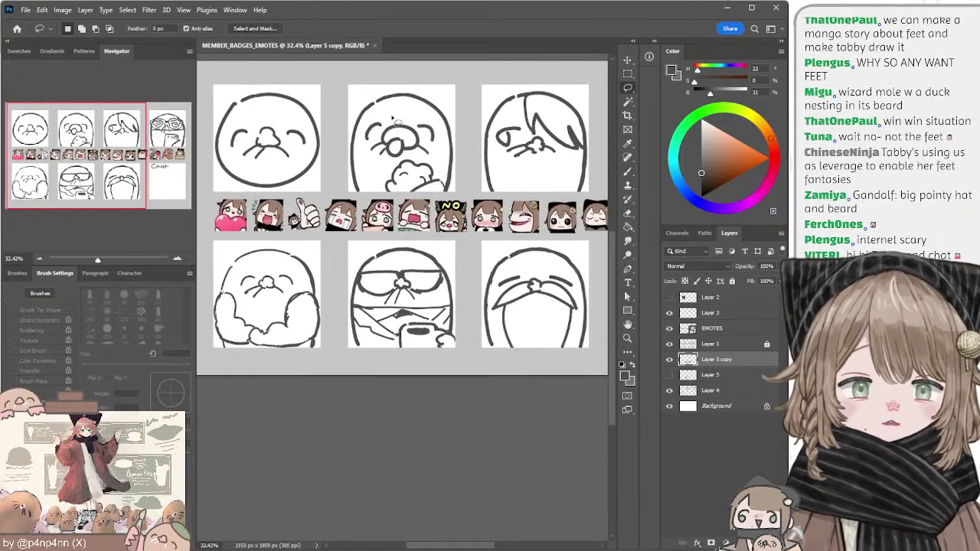
mouse_move(396, 117)
left_mouse_down()
mouse_move(381, 163)
mouse_move(448, 158)
mouse_move(426, 112)
mouse_move(399, 113)
left_mouse_up()
mouse_move(392, 159)
left_mouse_down()
mouse_move(423, 165)
mouse_move(405, 158)
left_mouse_up()
key("ctrl+shift+x")
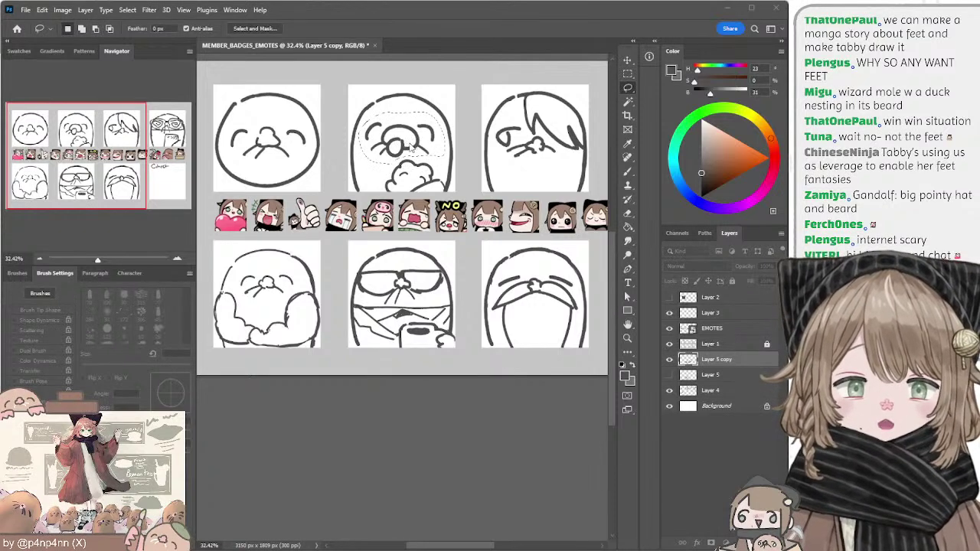
key("Return")
left_click(434, 104)
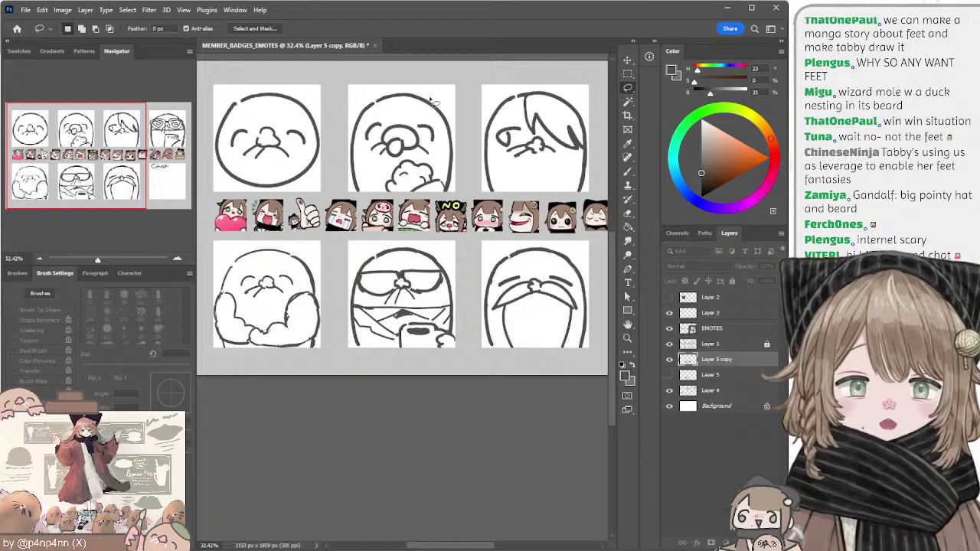
Step: On Layer 4, lasso the face of the eating mole in the upper row, shift it slightly left, and deselect
left_click(388, 124, "ctrl")
mouse_move(388, 126)
left_mouse_down()
mouse_move(365, 150)
mouse_move(389, 164)
mouse_move(439, 160)
mouse_move(445, 136)
mouse_move(428, 118)
left_mouse_up()
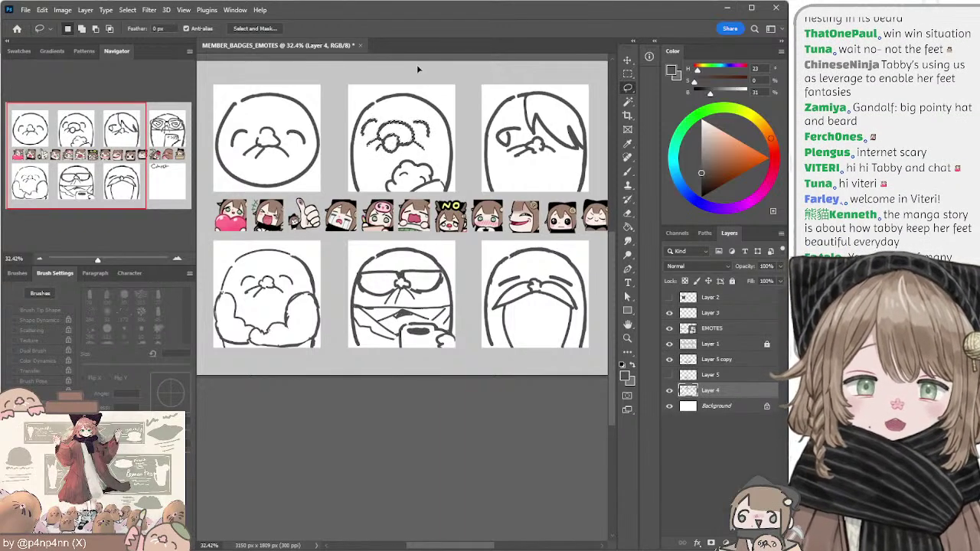
key("ctrl+d")
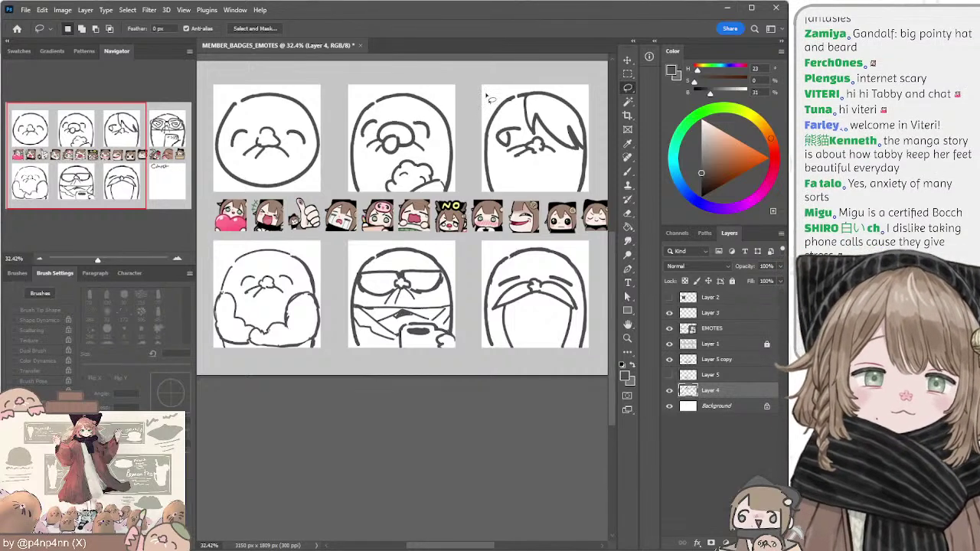
mouse_move(490, 98)
left_mouse_down()
mouse_move(431, 96)
mouse_move(499, 99)
mouse_move(439, 97)
mouse_move(484, 91)
left_mouse_up()
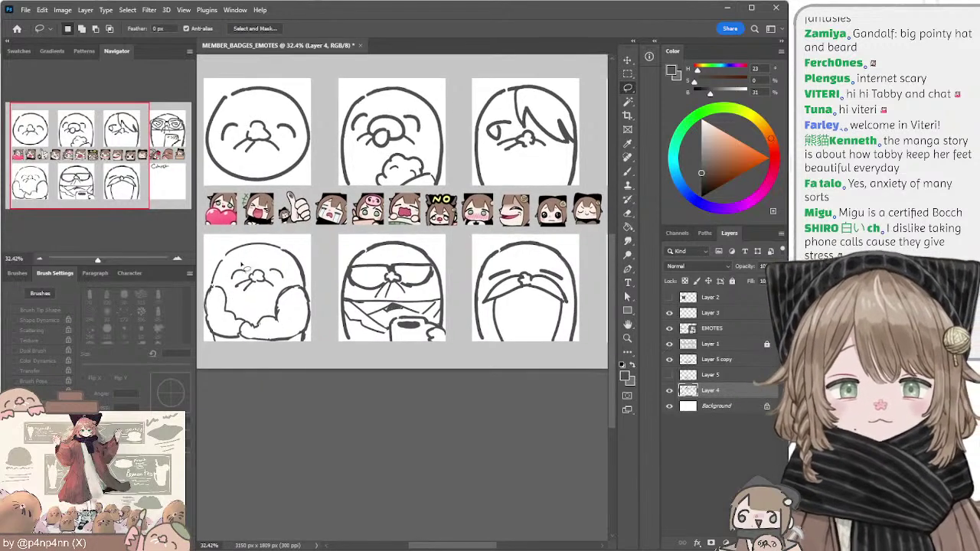
left_click_drag(245, 258, 240, 304)
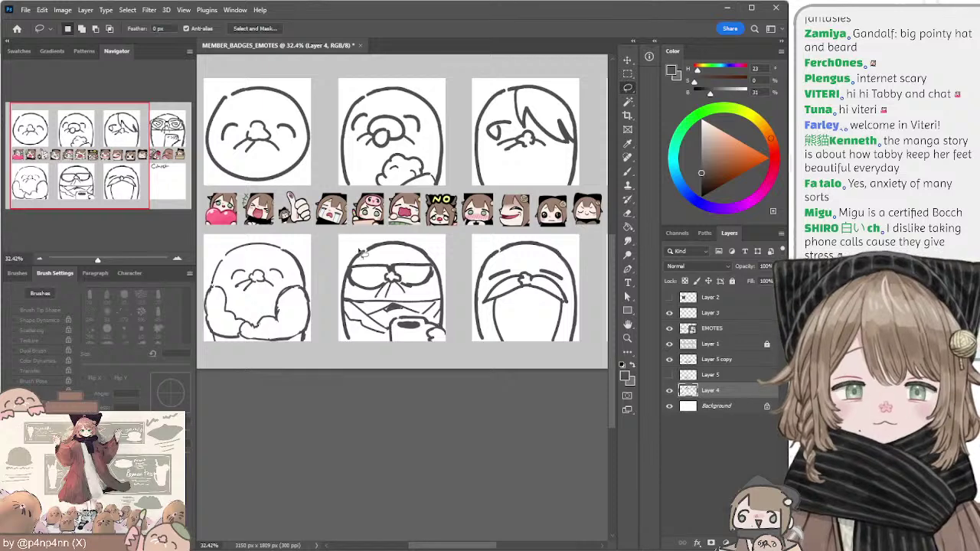
mouse_move(352, 244)
left_mouse_down()
mouse_move(270, 249)
mouse_move(199, 228)
left_mouse_up()
key("b")
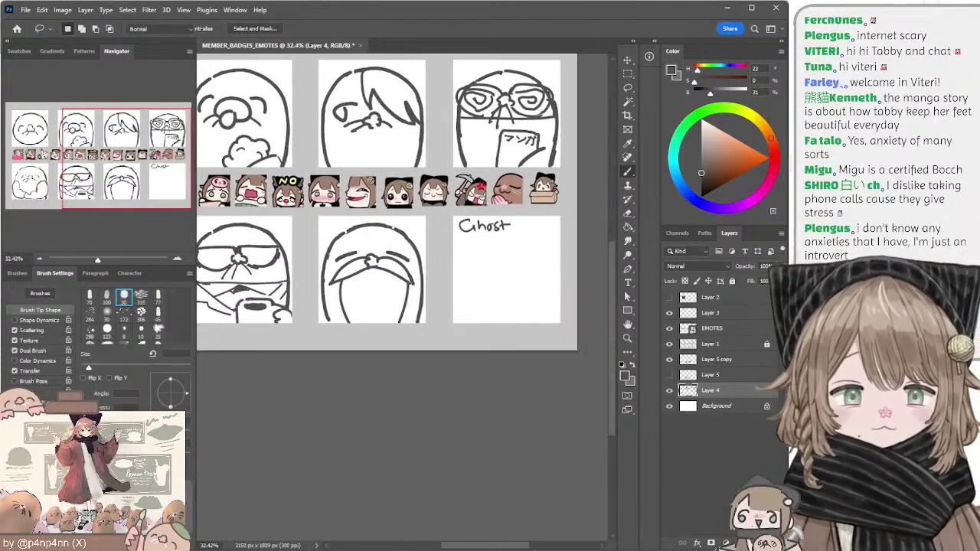
left_click_drag(392, 221, 397, 226)
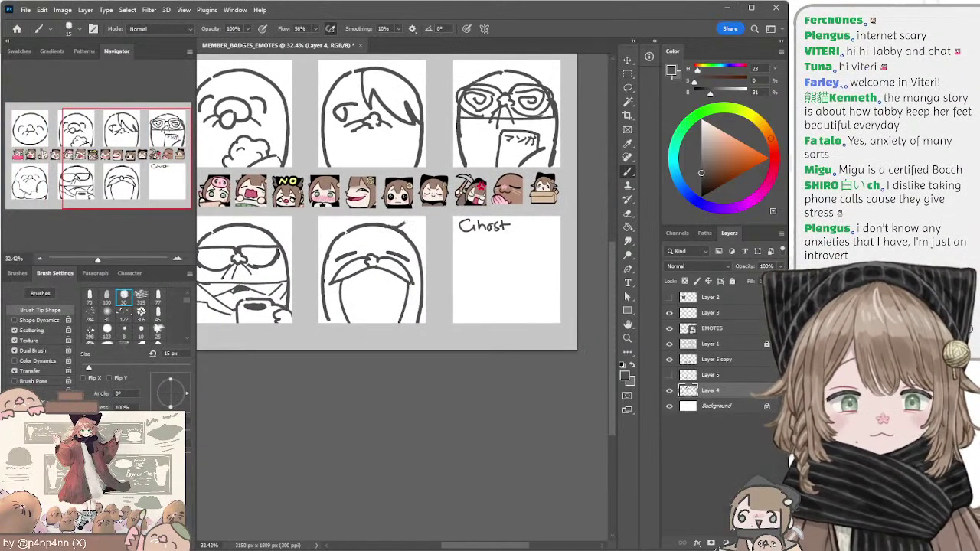
Step: On Layer 5 copy, erase the upper right of the bearded mole's head outline and draw a small pointed wizard hat there
key("e")
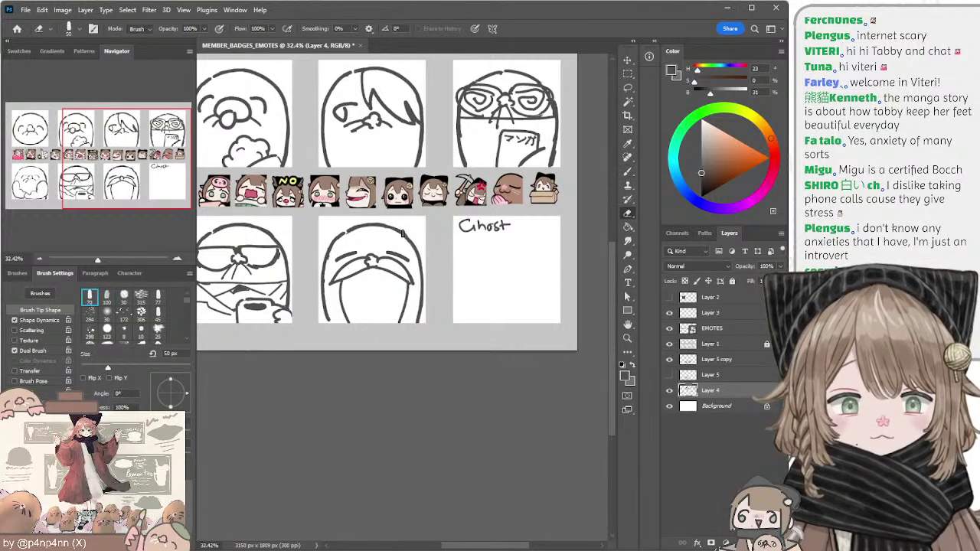
left_click(716, 359)
left_click_drag(391, 226, 412, 245)
key("b")
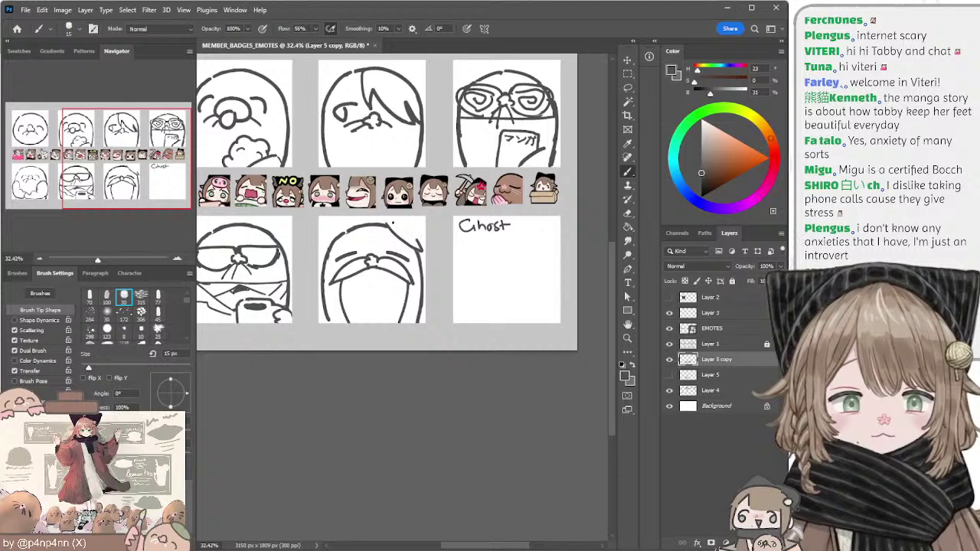
left_click_drag(414, 219, 420, 246)
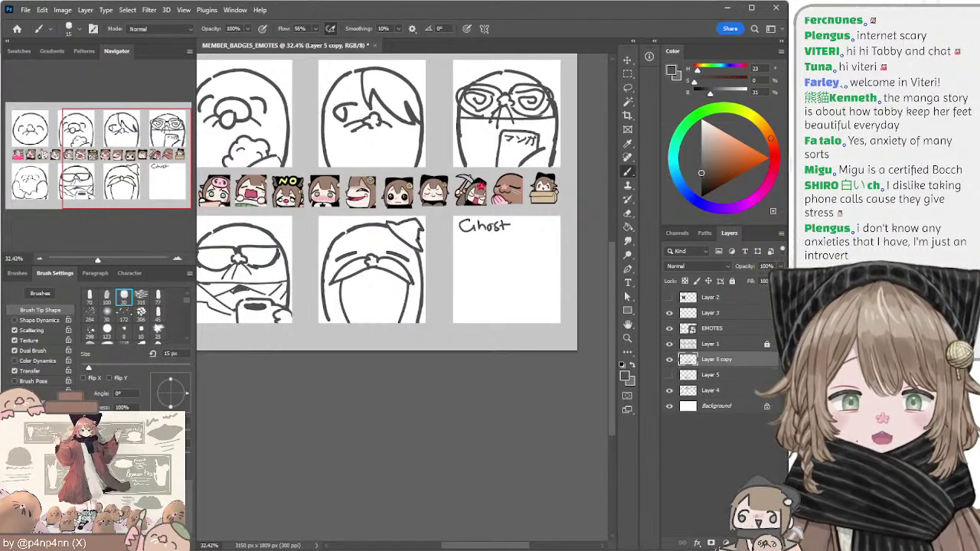
Step: Clean up the wizard hat with a 35 px eraser, lasso it to refine its placement, and deselect
key("e")
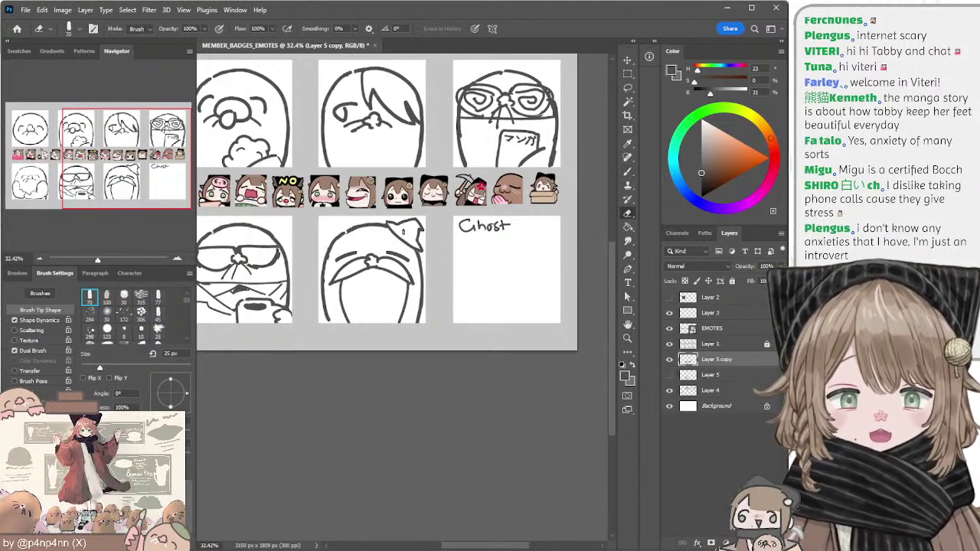
key("l")
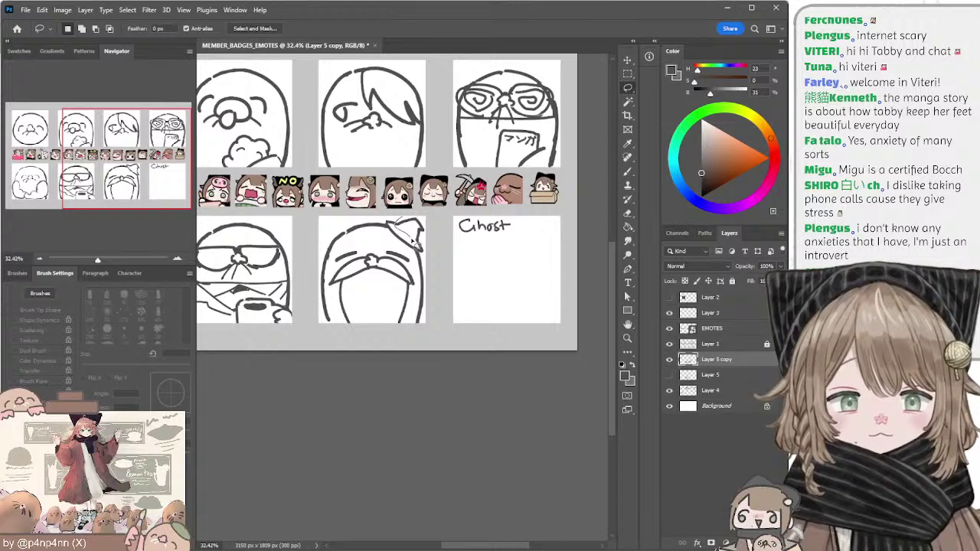
mouse_move(412, 241)
left_mouse_down()
mouse_move(428, 235)
mouse_move(421, 213)
left_mouse_up()
key("ctrl+d")
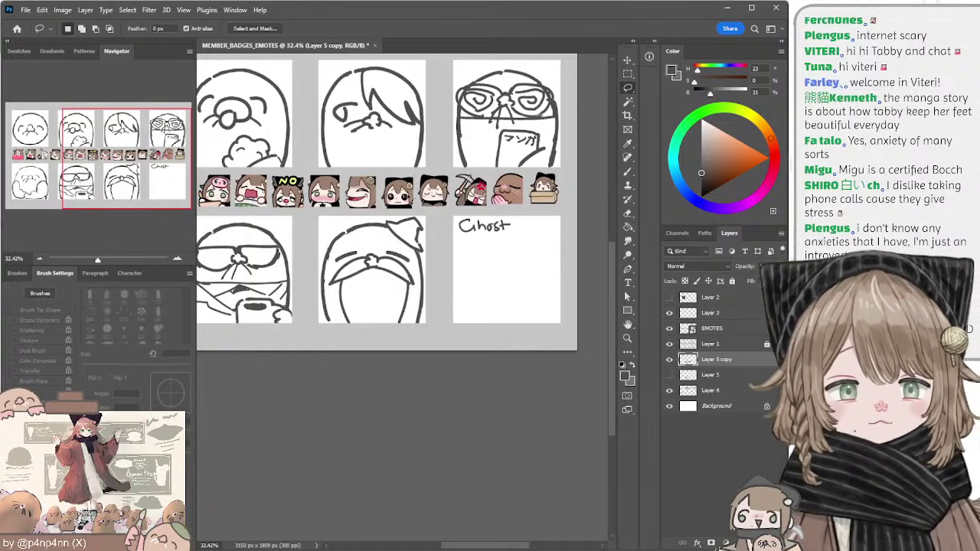
Step: Retouch the beard outline beneath the moustache with the 15 px brush, undoing unwanted strokes
key("b")
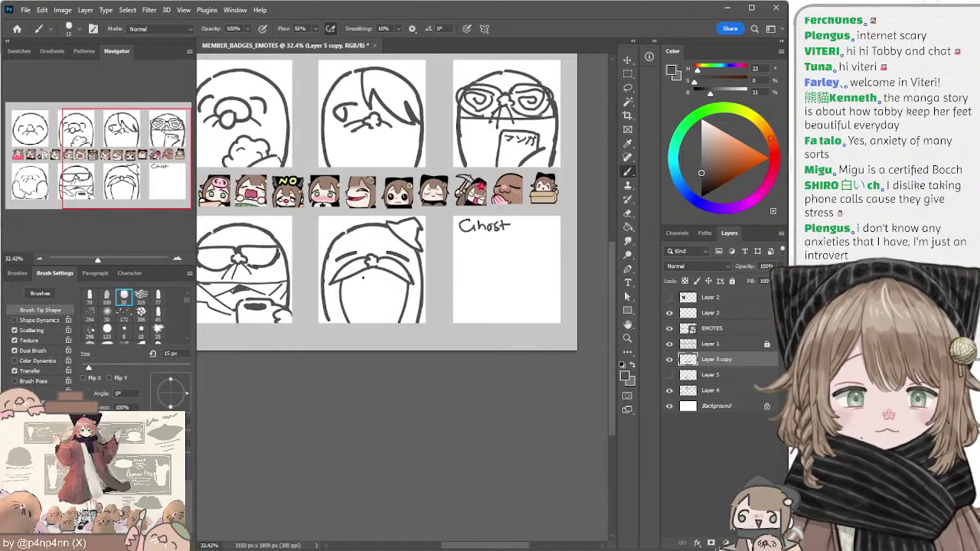
left_click_drag(360, 274, 385, 274)
mouse_move(371, 277)
left_mouse_down()
mouse_move(388, 273)
mouse_move(402, 321)
left_mouse_up()
key("ctrl+z")
key("ctrl+z")
key("ctrl+z")
key("ctrl+z")
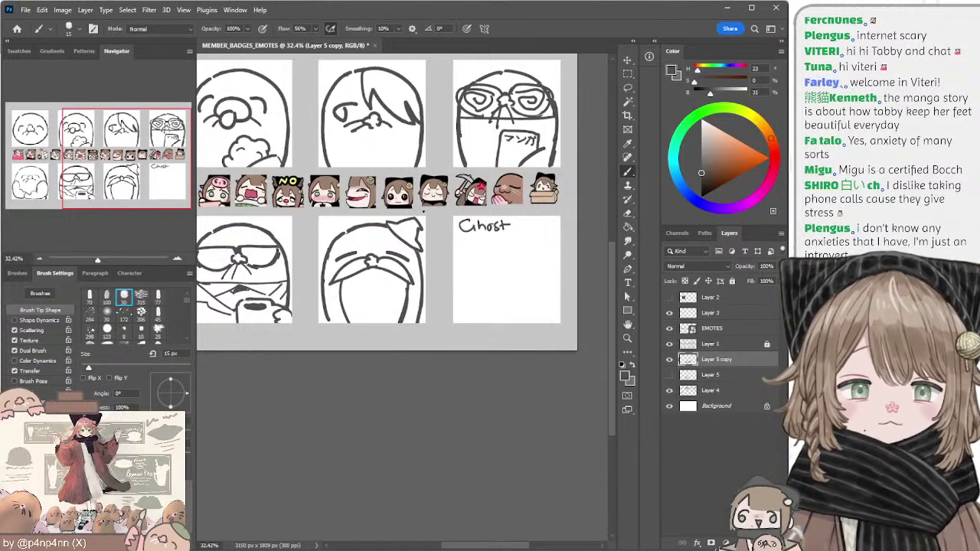
Step: Erase the handwritten "Ghost" label on Layer 4 with a 125 px eraser
left_click_drag(405, 209, 407, 240)
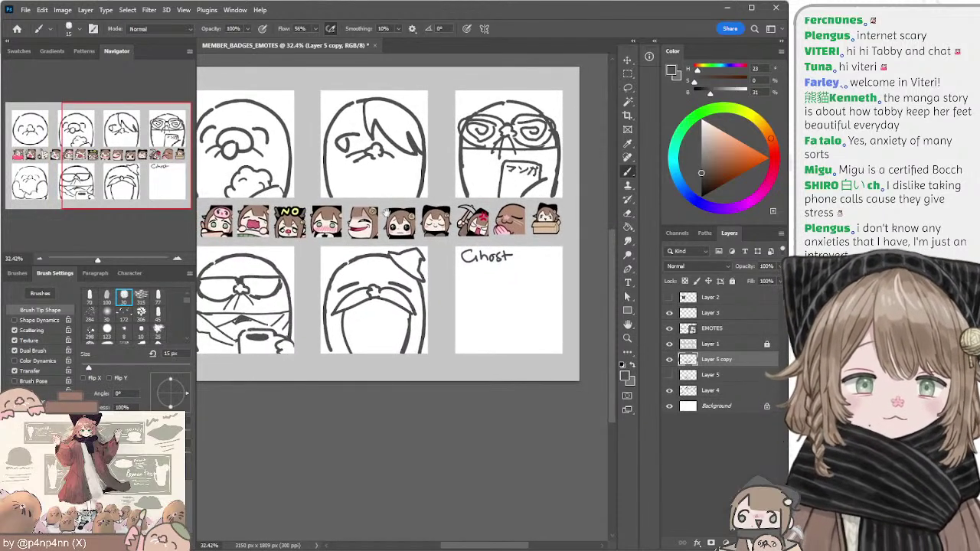
mouse_move(388, 222)
left_mouse_down()
mouse_move(403, 225)
mouse_move(380, 220)
left_mouse_up()
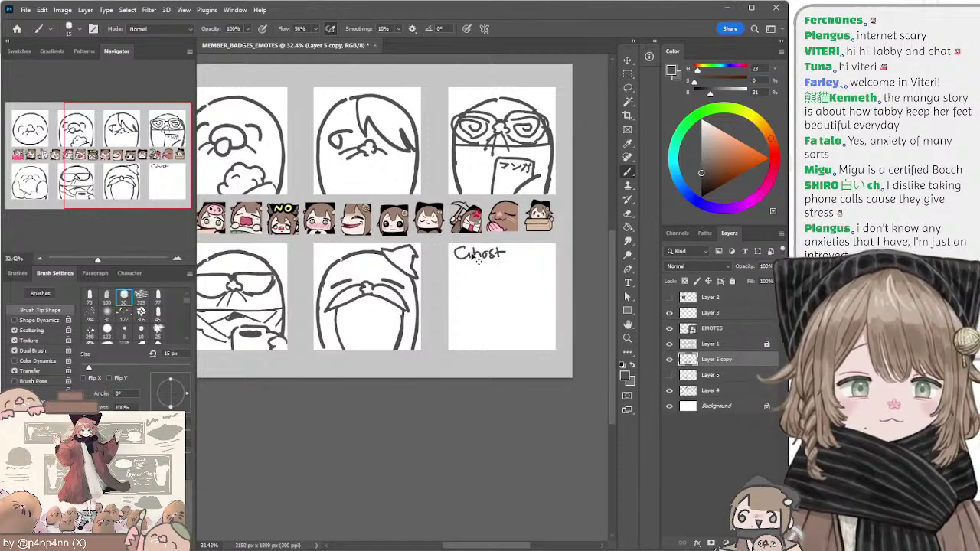
left_click(474, 254, "ctrl")
key("e")
key("bracketright")
key("bracketright")
key("bracketright")
key("bracketright")
key("bracketright")
key("bracketright")
key("bracketright")
key("bracketright")
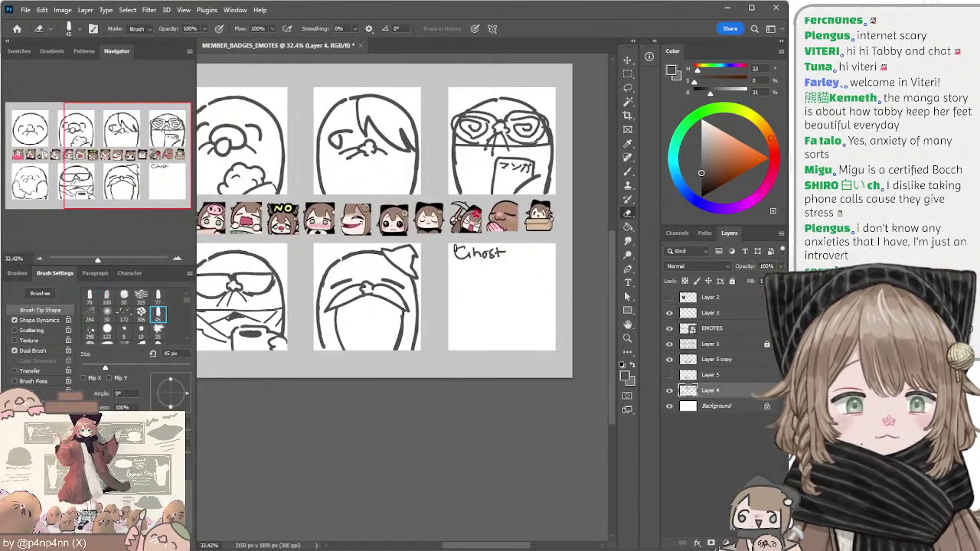
left_click_drag(456, 252, 511, 250)
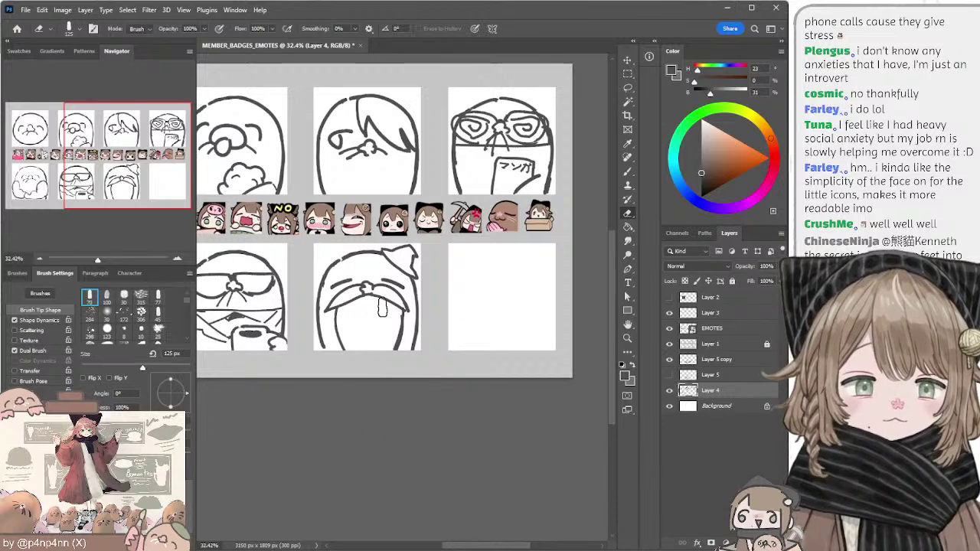
Step: Set the brush to 15 px and make Layer 5 copy the active layer for drawing
key("b")
key("bracketleft")
key("bracketleft")
left_click_drag(361, 295, 351, 304)
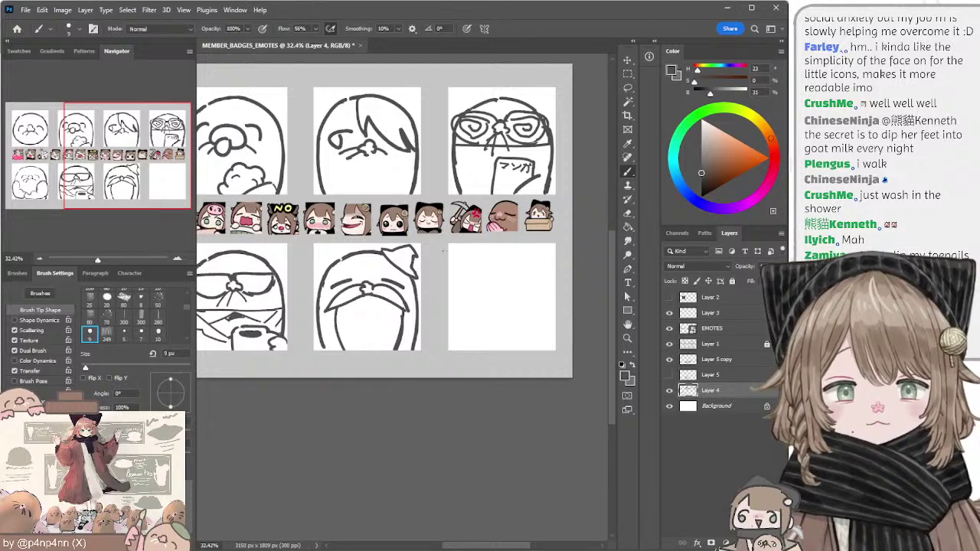
left_click_drag(455, 247, 397, 248)
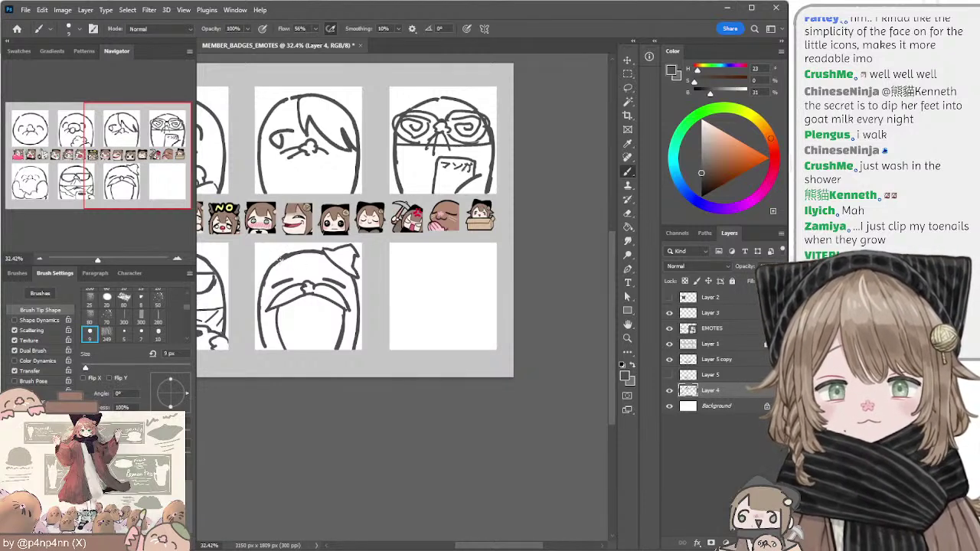
left_click_drag(325, 238, 383, 254)
key("e")
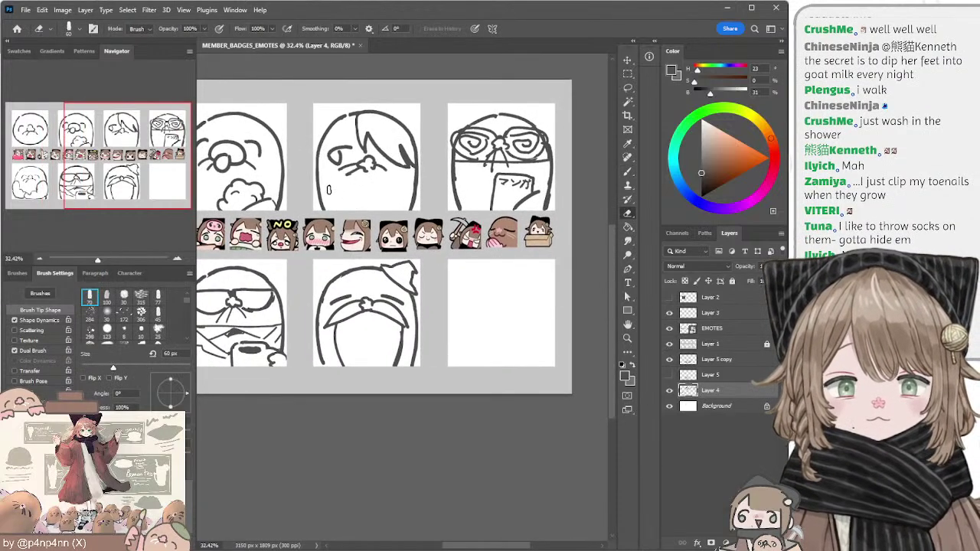
key("b")
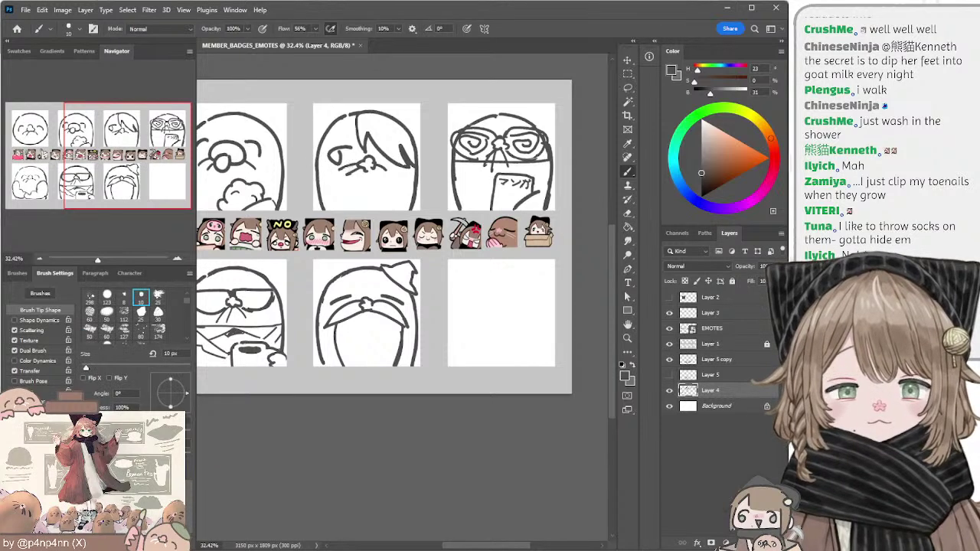
mouse_move(326, 238)
left_mouse_down()
mouse_move(468, 224)
mouse_move(425, 227)
mouse_move(374, 209)
left_mouse_up()
key("bracketright")
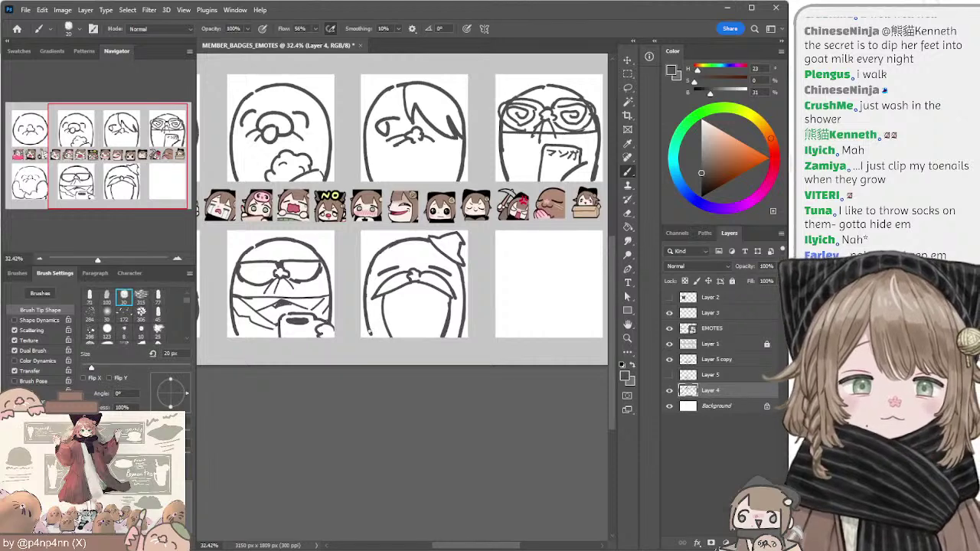
key("bracketleft")
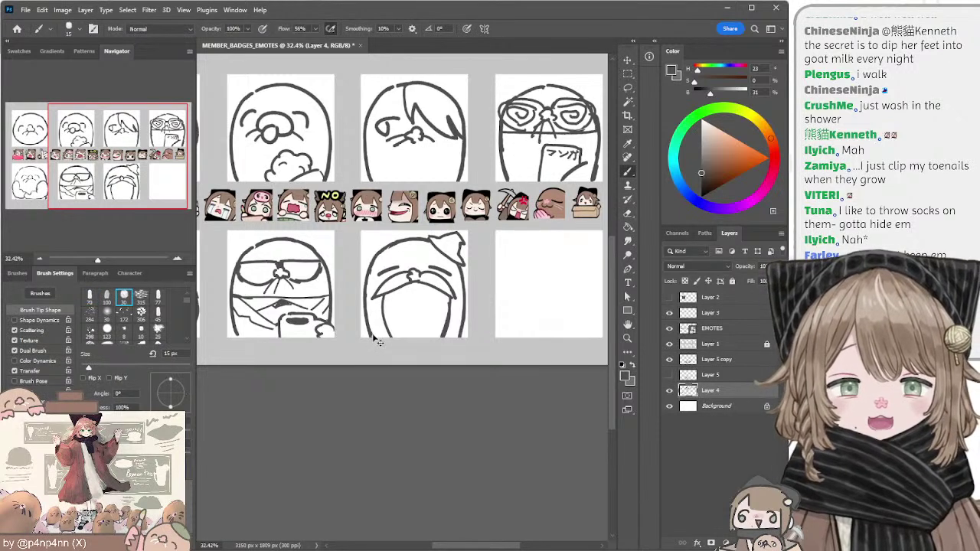
left_click(371, 333, "ctrl")
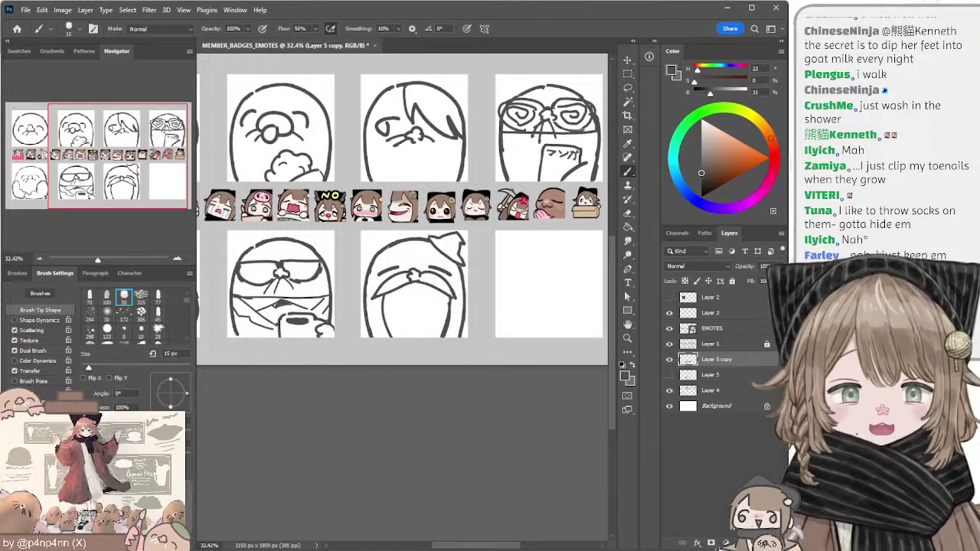
Step: Draw the arched top of the ghost mole's head in the empty last box, undoing uneven strokes
left_click_drag(527, 234, 387, 240)
left_click_drag(370, 273, 446, 265)
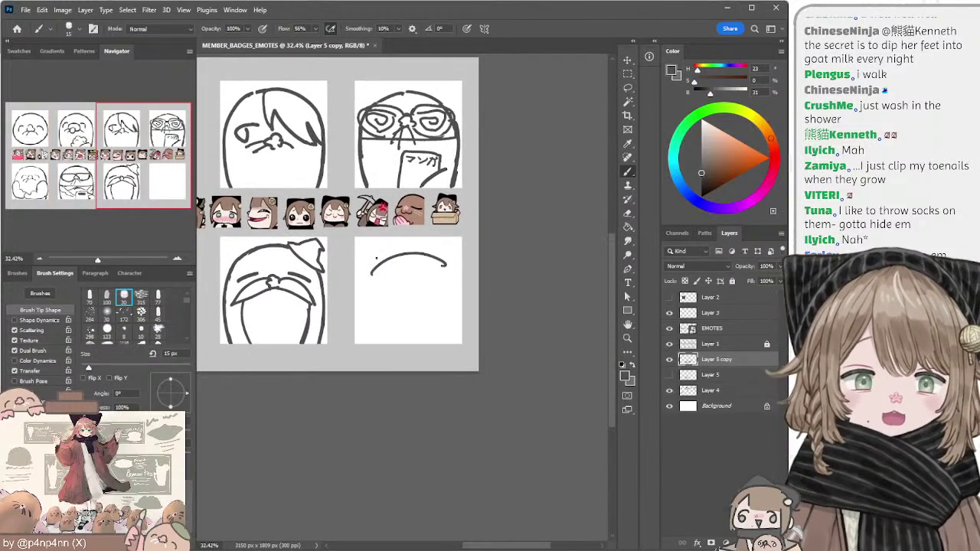
key("ctrl+z")
mouse_move(369, 271)
left_mouse_down()
mouse_move(437, 256)
mouse_move(382, 259)
mouse_move(370, 332)
left_mouse_up()
key("ctrl+z")
key("ctrl+z")
mouse_move(369, 273)
left_mouse_down()
mouse_move(404, 245)
mouse_move(436, 254)
left_mouse_up()
key("ctrl+z")
key("ctrl+z")
key("ctrl+z")
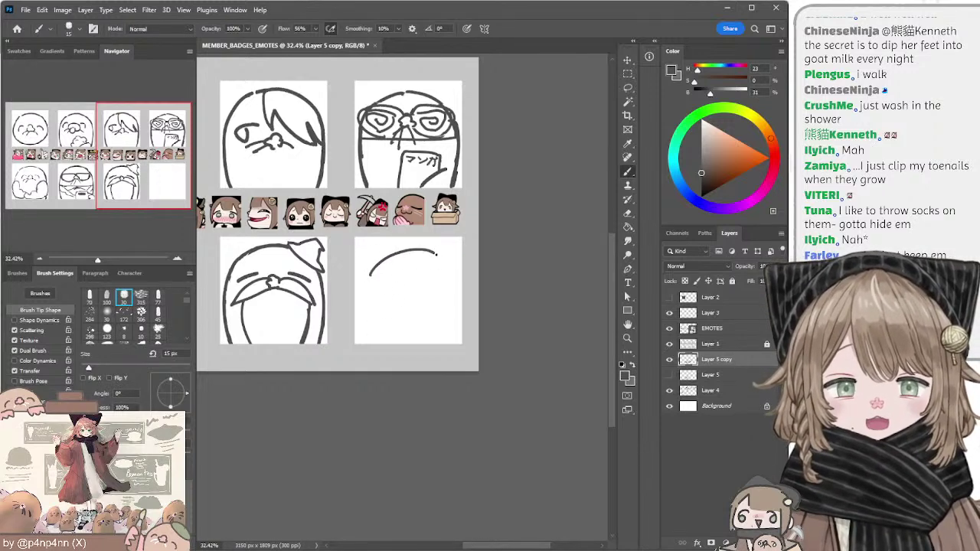
key("ctrl+z")
mouse_move(369, 273)
left_mouse_down()
mouse_move(405, 246)
mouse_move(437, 254)
left_mouse_up()
key("ctrl+z")
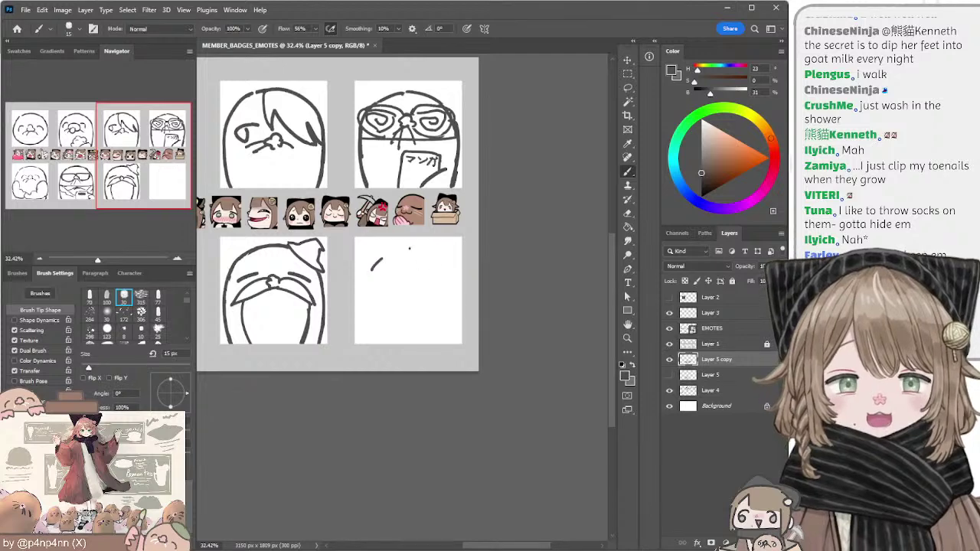
mouse_move(371, 269)
left_mouse_down()
mouse_move(437, 254)
mouse_move(418, 246)
mouse_move(434, 253)
left_mouse_up()
key("ctrl+z")
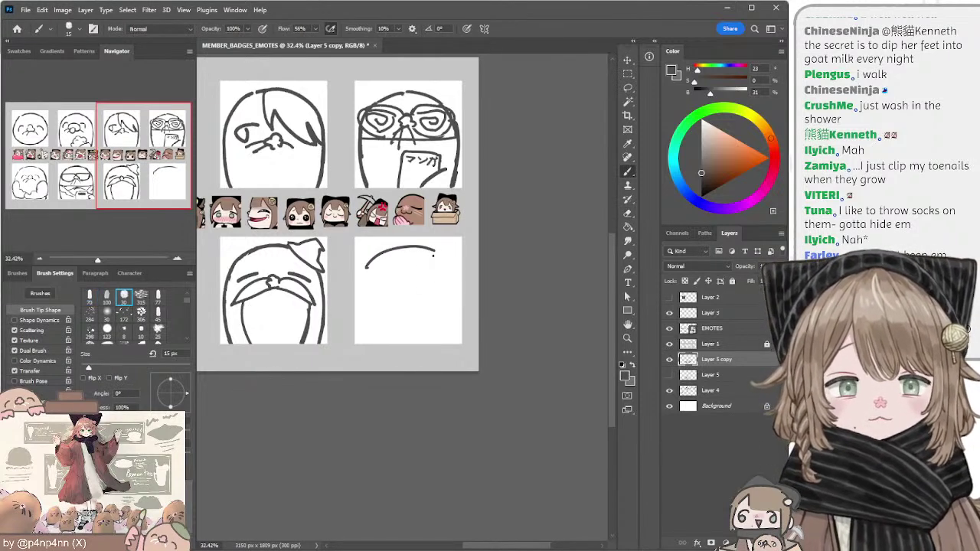
Step: Extend the ghost mole's head arch around its upper right curve, replacing the first attempt
left_click_drag(433, 255, 453, 280)
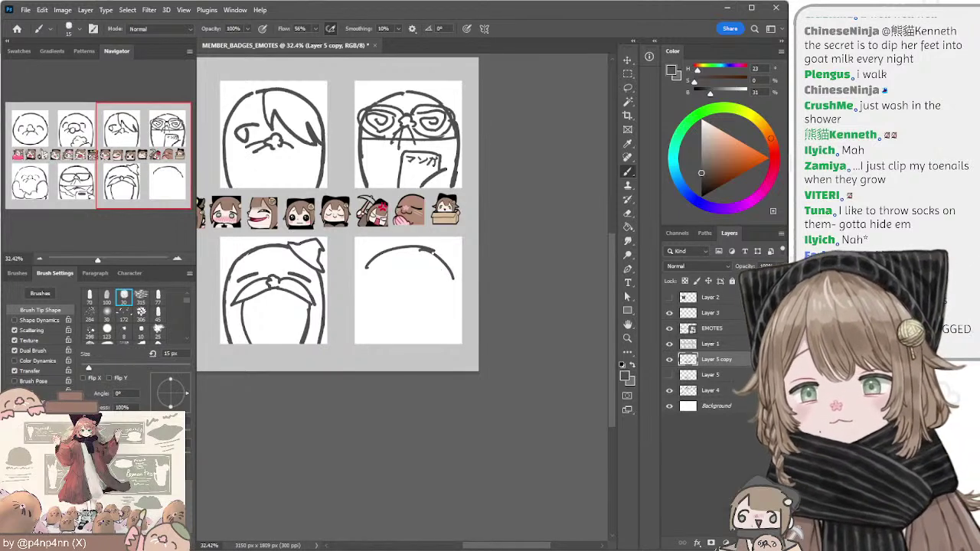
key("ctrl+z")
left_click_drag(421, 248, 456, 285)
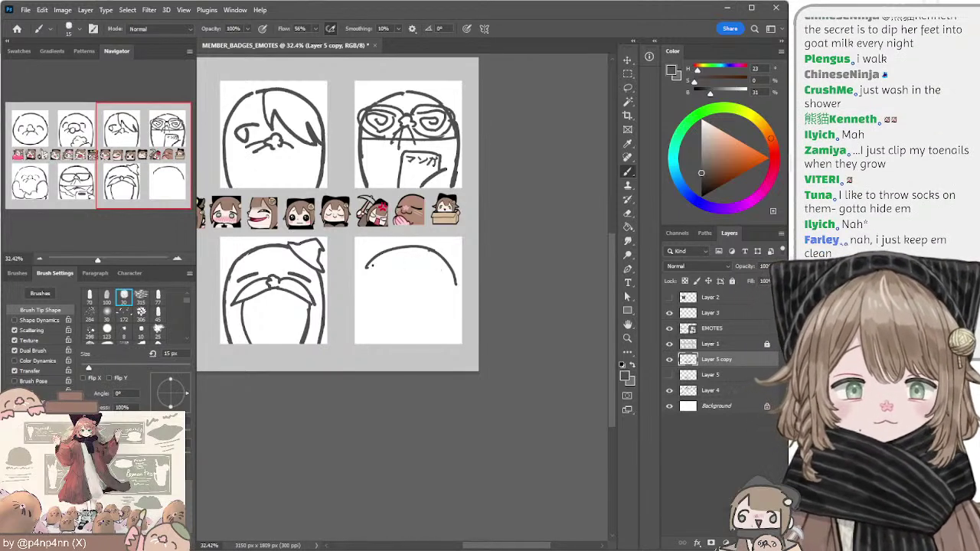
Step: Draw the left side of the ghost mole's body down to the box's lower edge, undoing rough strokes
mouse_move(372, 265)
left_mouse_down()
mouse_move(358, 311)
mouse_move(372, 268)
left_mouse_up()
key("ctrl+z")
key("ctrl+z")
left_click_drag(362, 323, 369, 268)
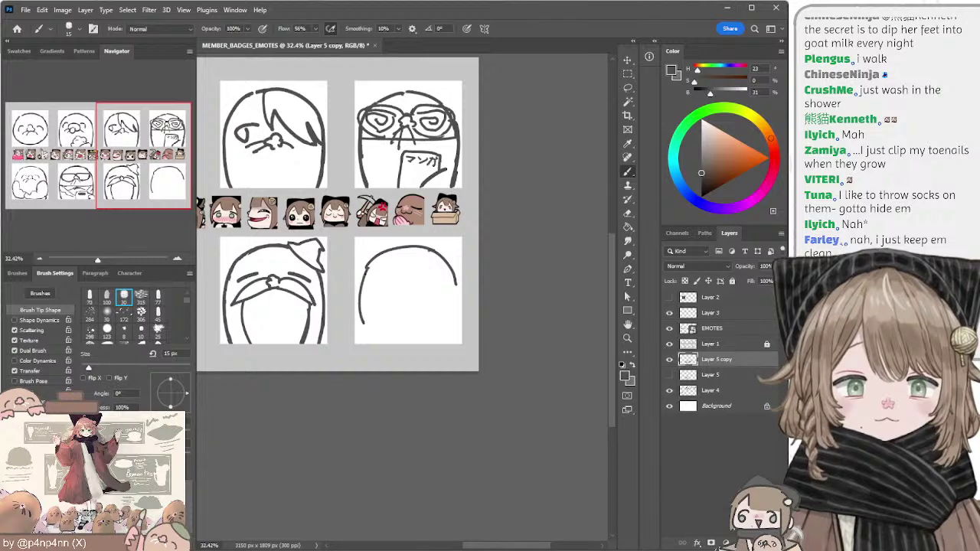
key("ctrl+z")
mouse_move(360, 317)
left_mouse_down()
mouse_move(368, 267)
mouse_move(366, 348)
left_mouse_up()
key("ctrl+z")
key("ctrl+z")
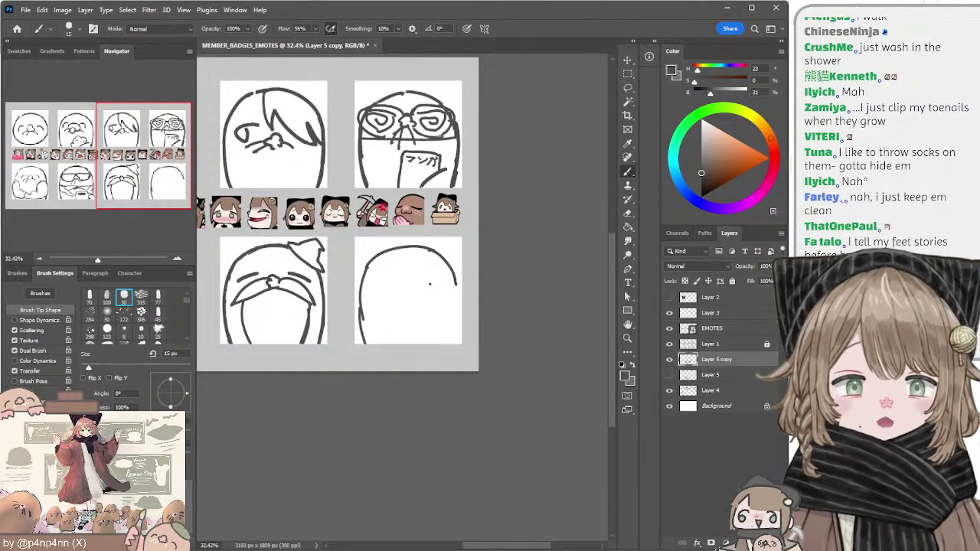
left_click_drag(361, 304, 367, 345)
key("ctrl+z")
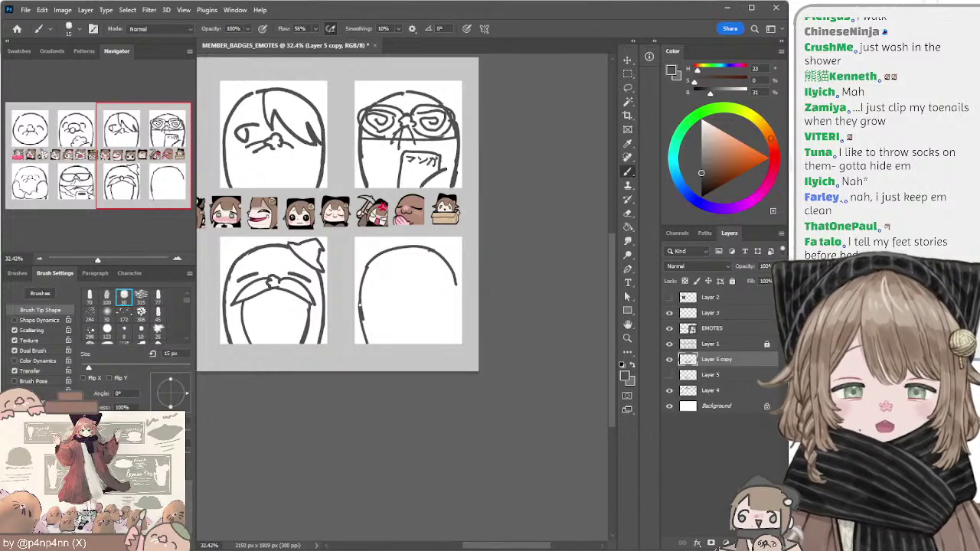
key("ctrl+z")
left_click_drag(360, 305, 366, 348)
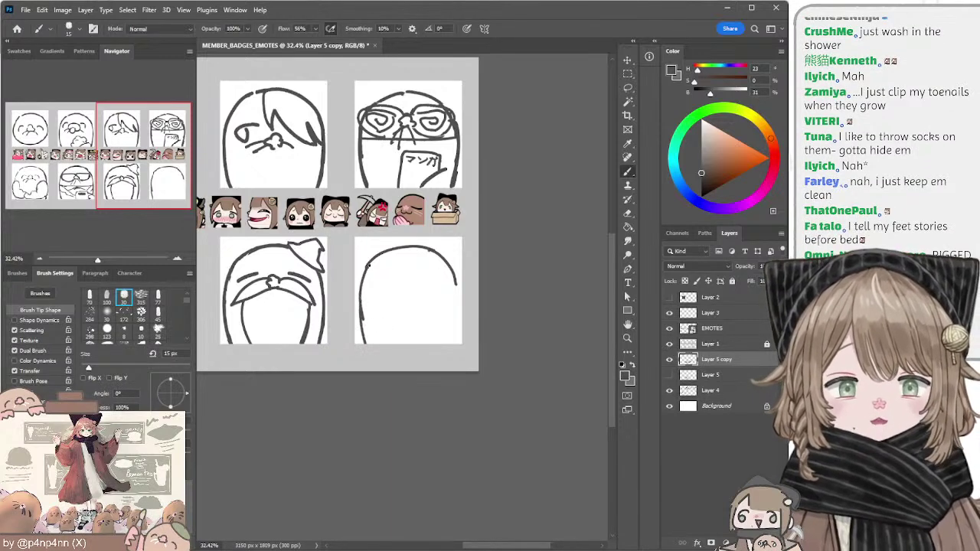
left_click_drag(368, 265, 364, 311)
key("ctrl+z")
key("ctrl+z")
Step: Draw the right side of the ghost mole's body down to the box's lower edge, redoing unsatisfactory strokes
key("e")
key("b")
left_click_drag(456, 279, 452, 346)
key("ctrl+z")
key("ctrl+z")
key("ctrl+z")
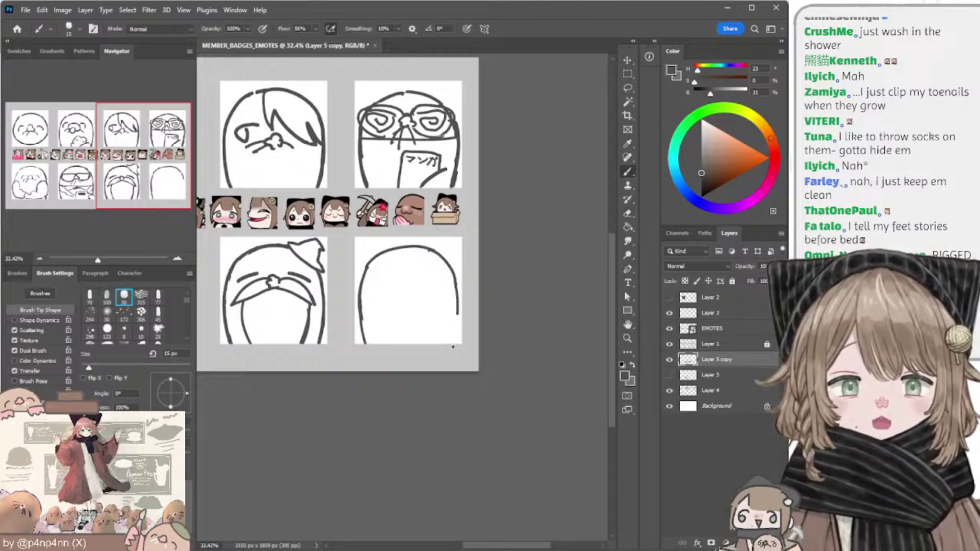
key("ctrl+z")
left_click_drag(455, 278, 455, 344)
key("ctrl+z")
left_click_drag(455, 279, 456, 344)
key("ctrl+z")
key("ctrl+z")
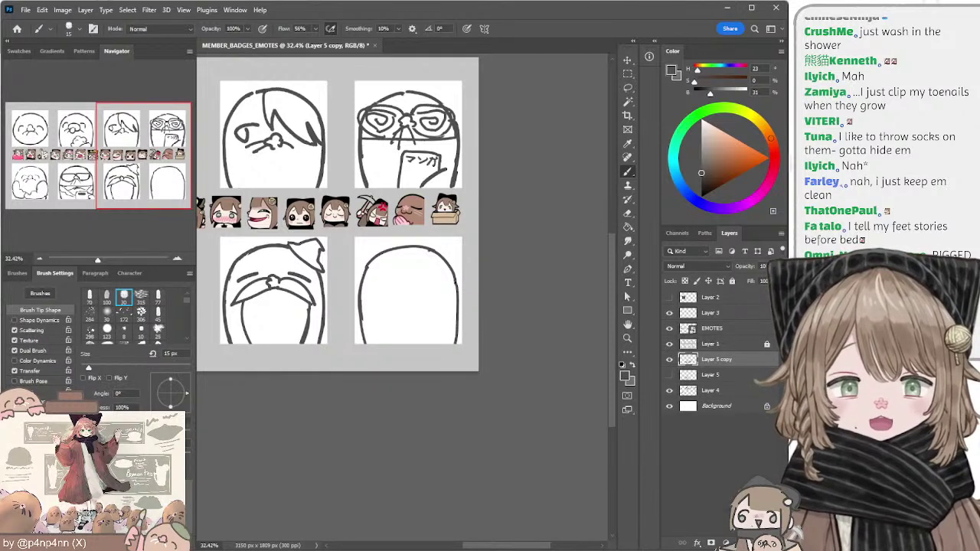
key("ctrl+z")
left_click_drag(457, 280, 461, 345)
key("ctrl+z")
key("ctrl+z")
left_click_drag(456, 280, 454, 346)
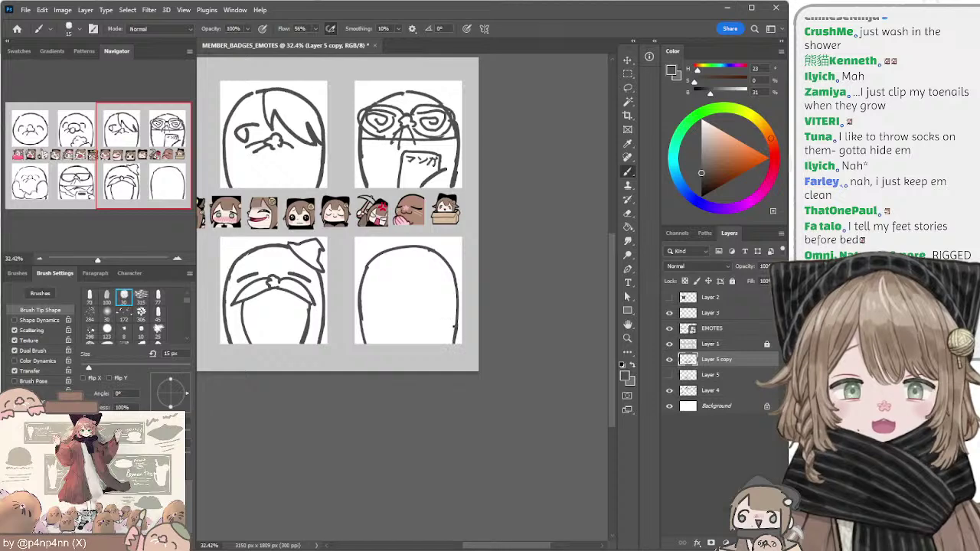
Step: Retouch the upper left curve and lower left end of the ghost mole's body outline
key("e")
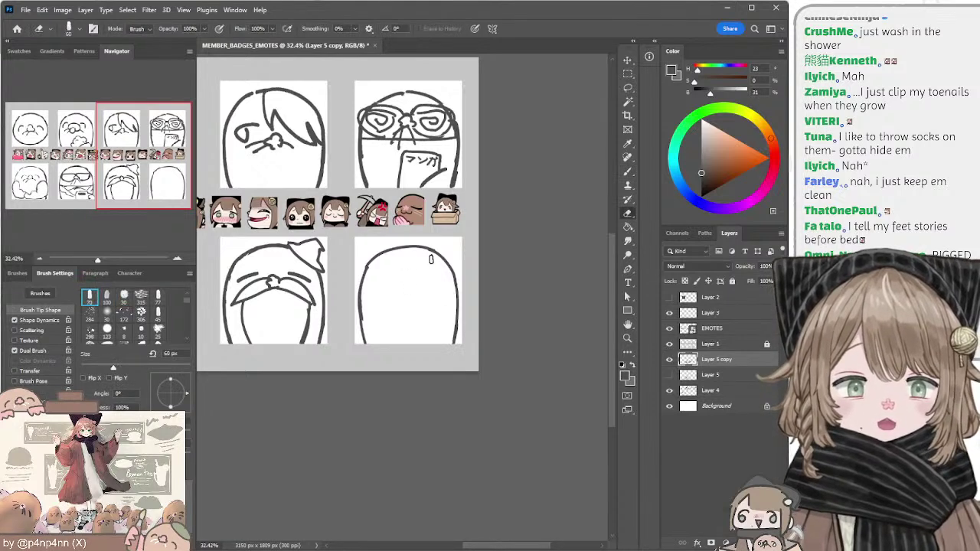
key("b")
key("ctrl+z")
left_click_drag(369, 265, 401, 249)
key("ctrl+z")
key("ctrl+z")
key("ctrl+z")
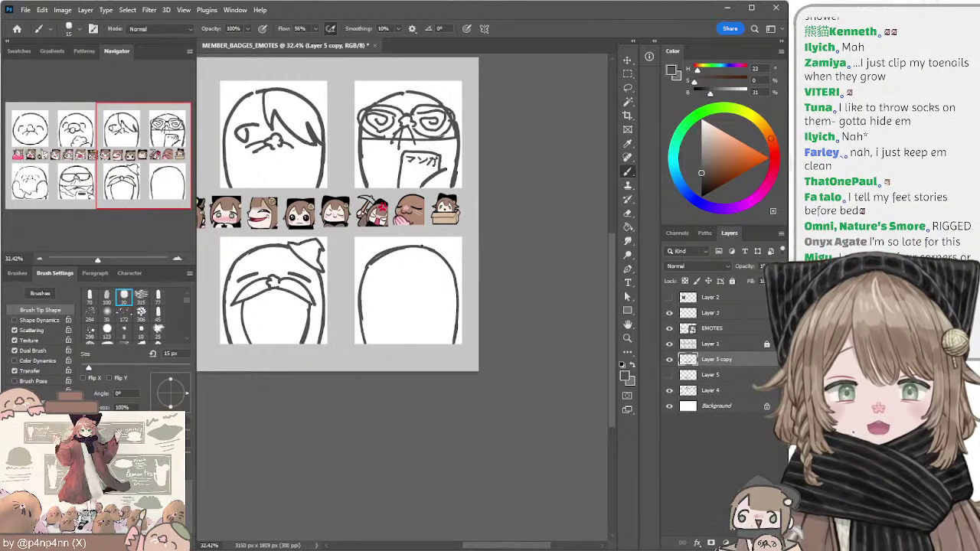
key("z")
key("b")
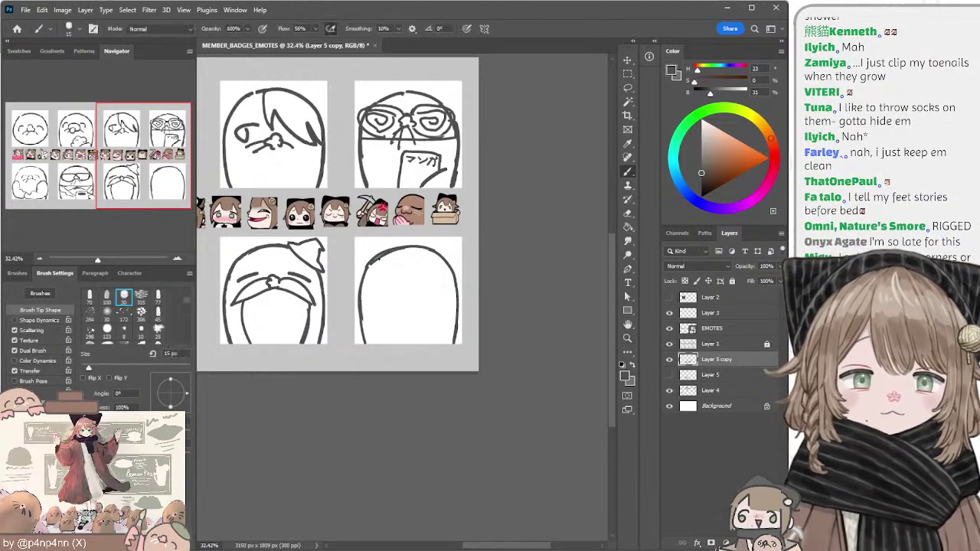
key("ctrl+z")
left_click_drag(371, 263, 395, 249)
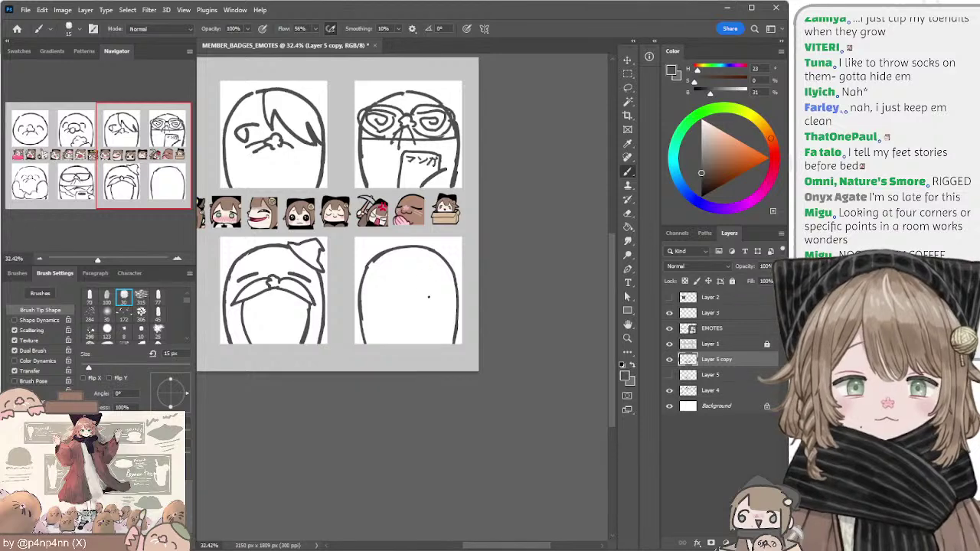
left_click_drag(363, 321, 366, 343)
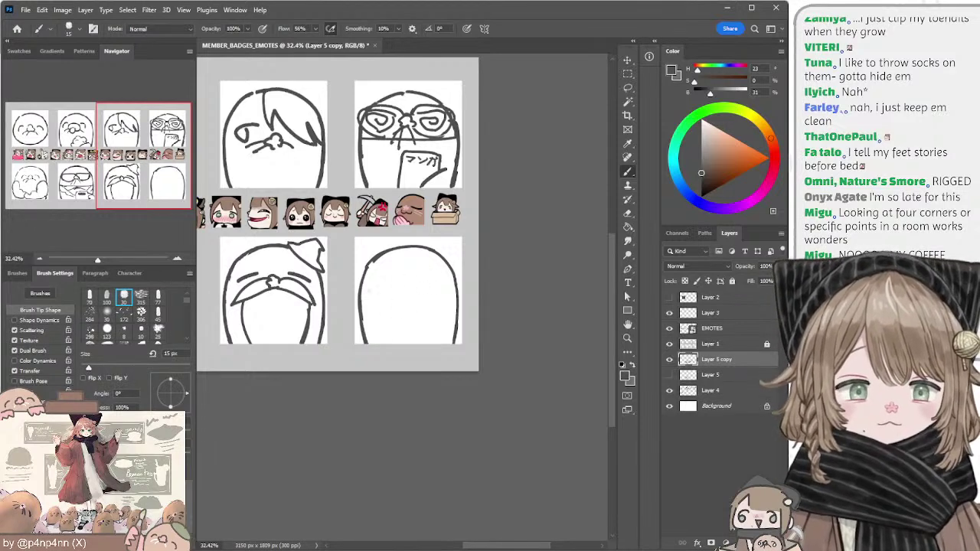
Step: Lasso the ghost mole's body outline and scale it down to about 69% inside its box
key("l")
mouse_move(388, 236)
left_mouse_down()
mouse_move(494, 305)
mouse_move(389, 236)
left_mouse_up()
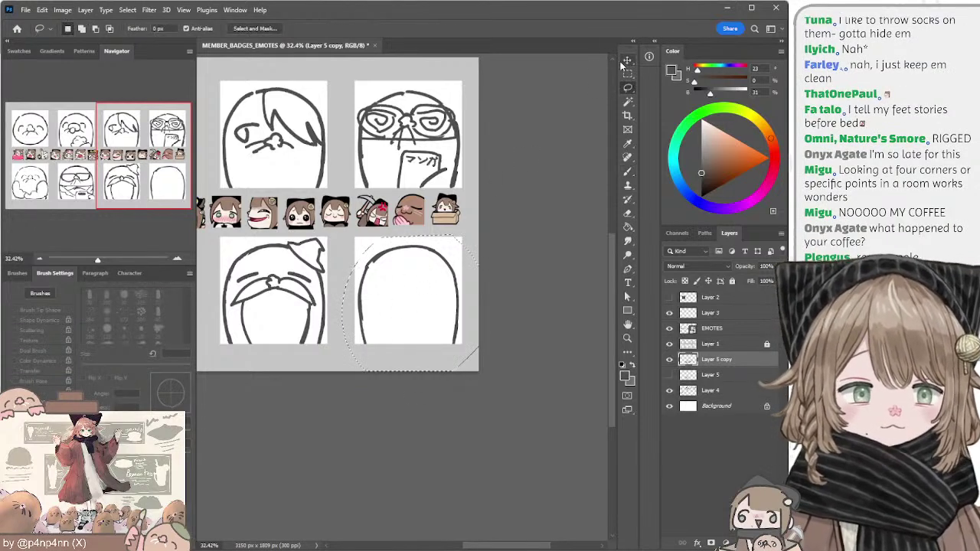
key("ctrl+t")
left_click_drag(414, 371, 422, 333)
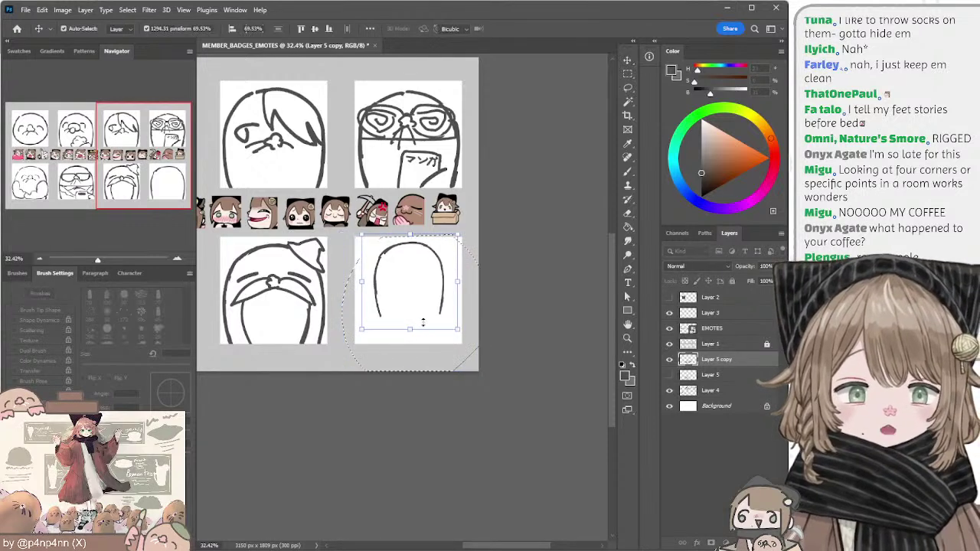
mouse_move(438, 264)
left_mouse_down()
mouse_move(431, 271)
mouse_move(436, 265)
left_mouse_up()
key("Return")
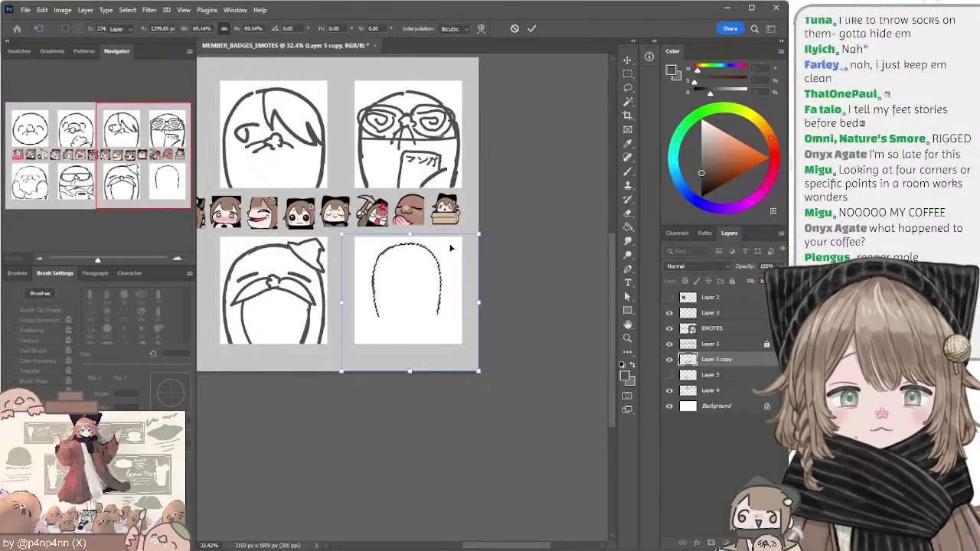
Step: Draw rounder outer curves along both sides of the reduced ghost outline, undoing unwanted strokes
key("b")
left_click_drag(377, 261, 378, 327)
key("ctrl+z")
key("ctrl+z")
left_click_drag(381, 256, 378, 322)
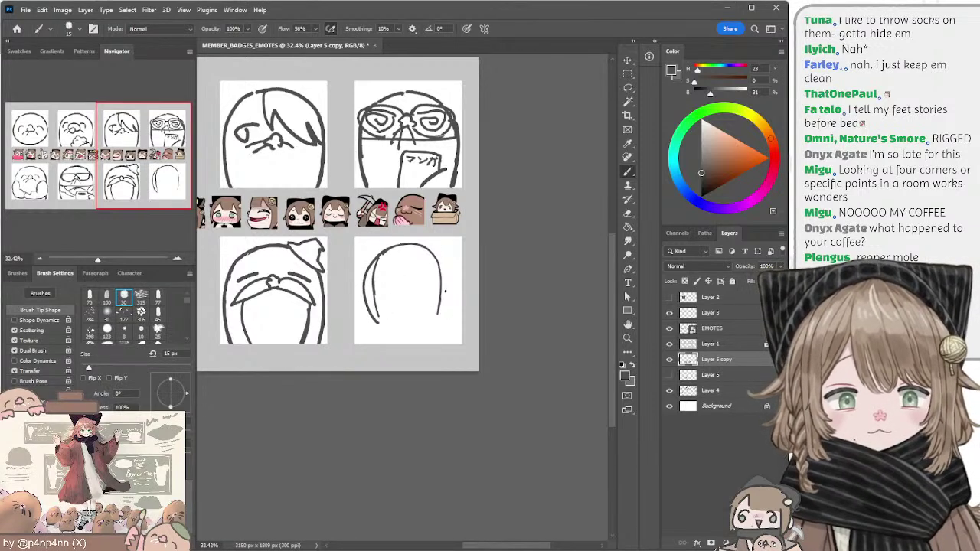
key("ctrl+z")
left_click_drag(437, 254, 438, 316)
key("ctrl+z")
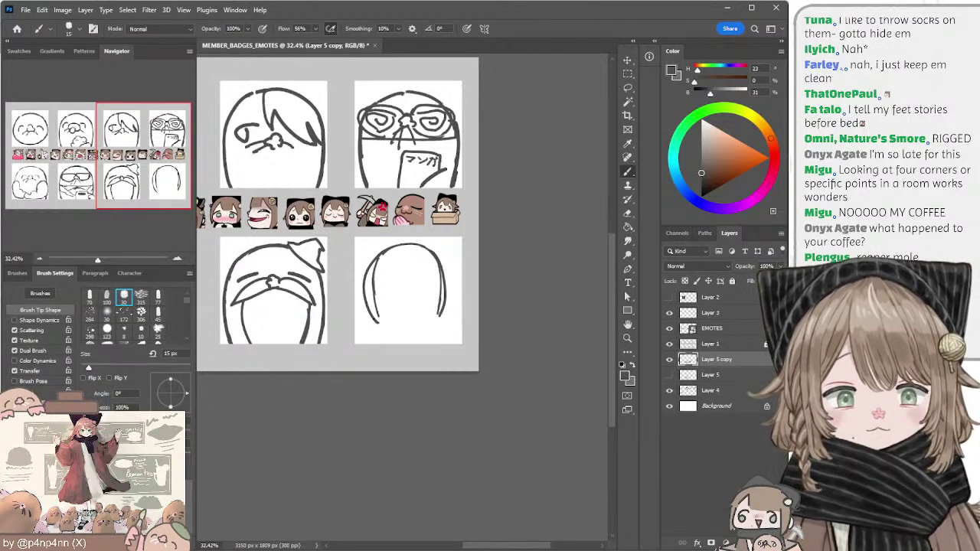
Step: Draw the ghost's rounded bottom edge with a small wavy tail at the lower right
mouse_move(373, 318)
left_mouse_down()
mouse_move(406, 334)
mouse_move(456, 311)
mouse_move(449, 335)
mouse_move(448, 327)
left_mouse_up()
key("ctrl+z")
key("ctrl+z")
key("ctrl+z")
key("ctrl+z")
key("ctrl+z")
key("ctrl+z")
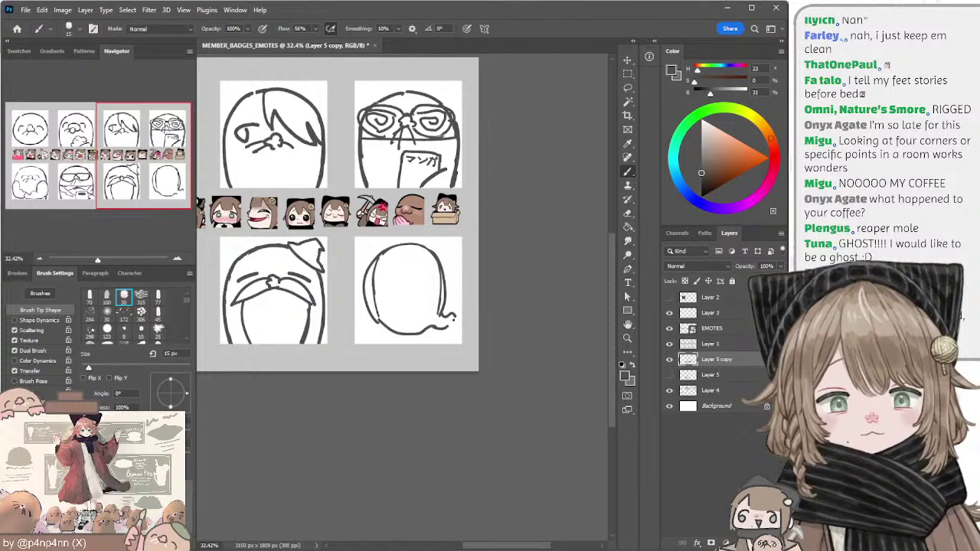
Step: Erase the leftover inner line along the ghost's left side and clear its lower left edge
key("e")
mouse_move(383, 263)
left_mouse_down()
mouse_move(377, 306)
mouse_move(379, 268)
mouse_move(368, 265)
mouse_move(374, 296)
mouse_move(385, 322)
mouse_move(403, 331)
left_mouse_up()
key("b")
key("ctrl+z")
key("e")
key("b")
key("ctrl+z")
key("ctrl+z")
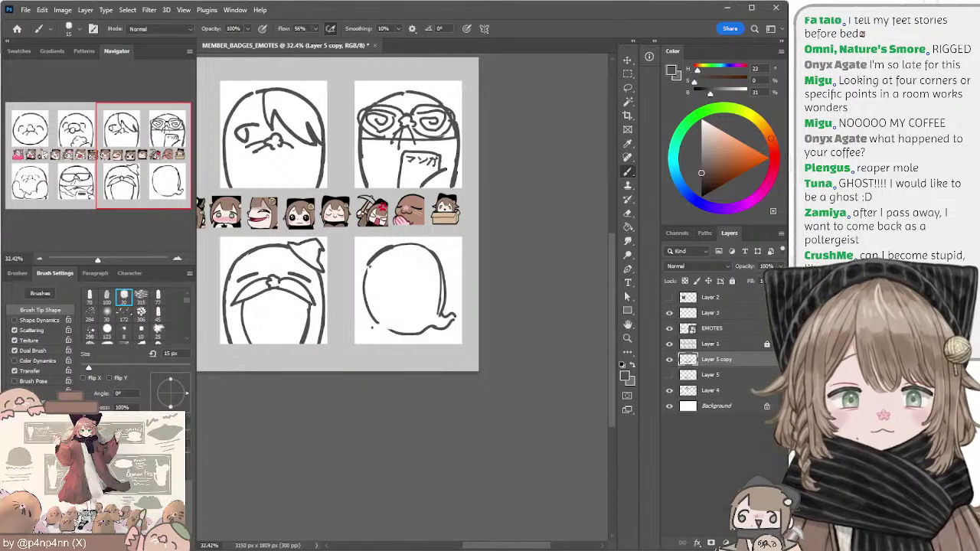
Step: Redraw the ghost's lower left curve to join the bottom edge, erasing and undoing rough strokes
left_click_drag(372, 267, 388, 331)
key("ctrl+z")
key("ctrl+z")
left_click_drag(372, 266, 388, 331)
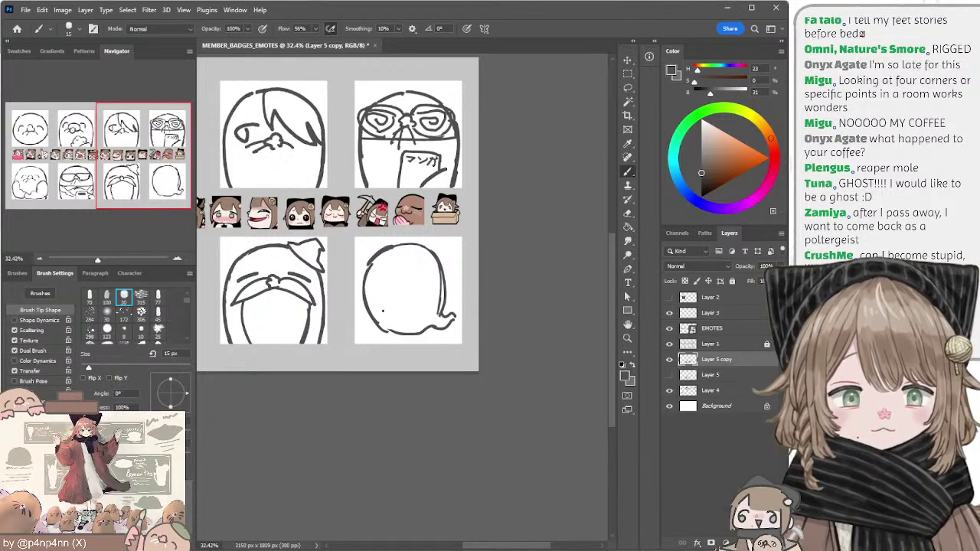
key("e")
left_click_drag(373, 294, 386, 329)
key("b")
key("ctrl+z")
key("ctrl+z")
key("ctrl+z")
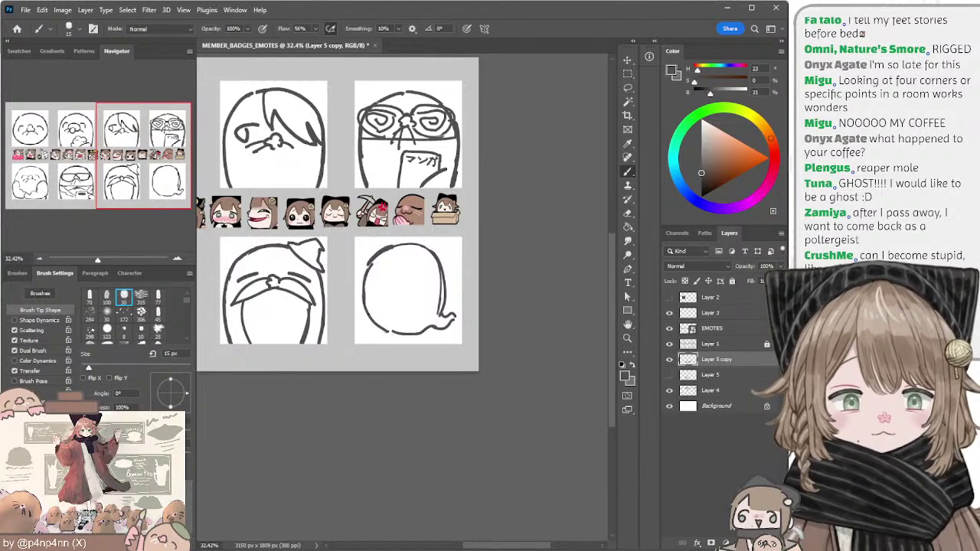
left_click_drag(364, 297, 388, 331)
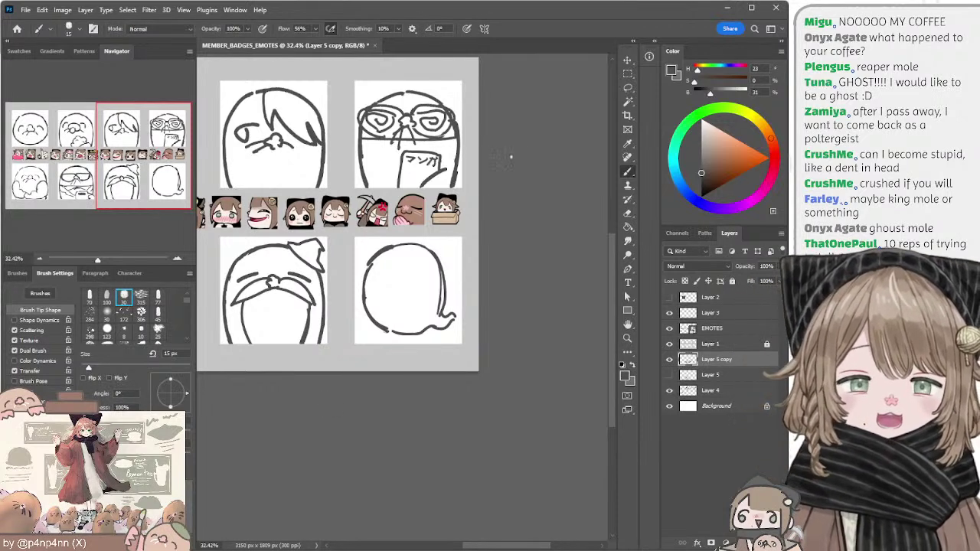
Step: Erase the extra line along the ghost's right side and clean up where the outline meets the tail
key("e")
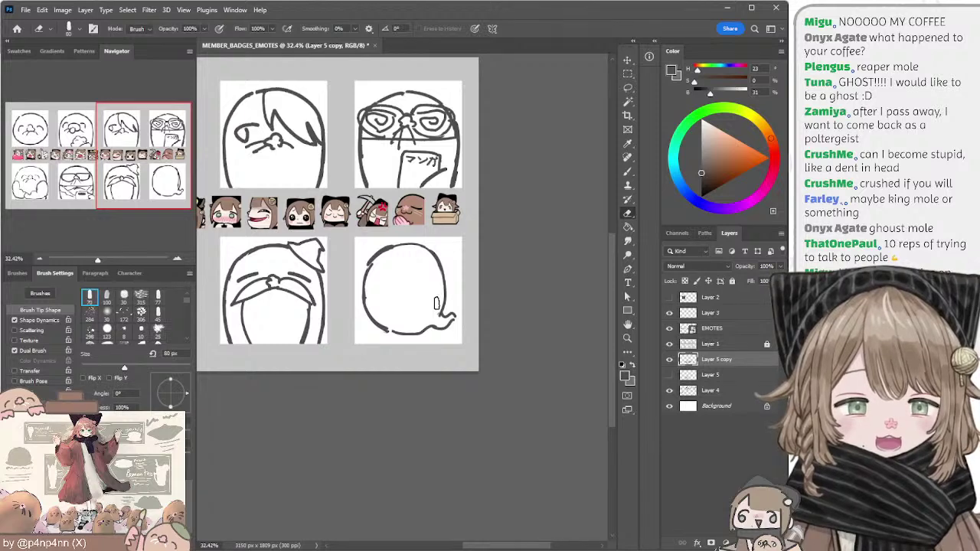
key("bracketleft")
key("bracketleft")
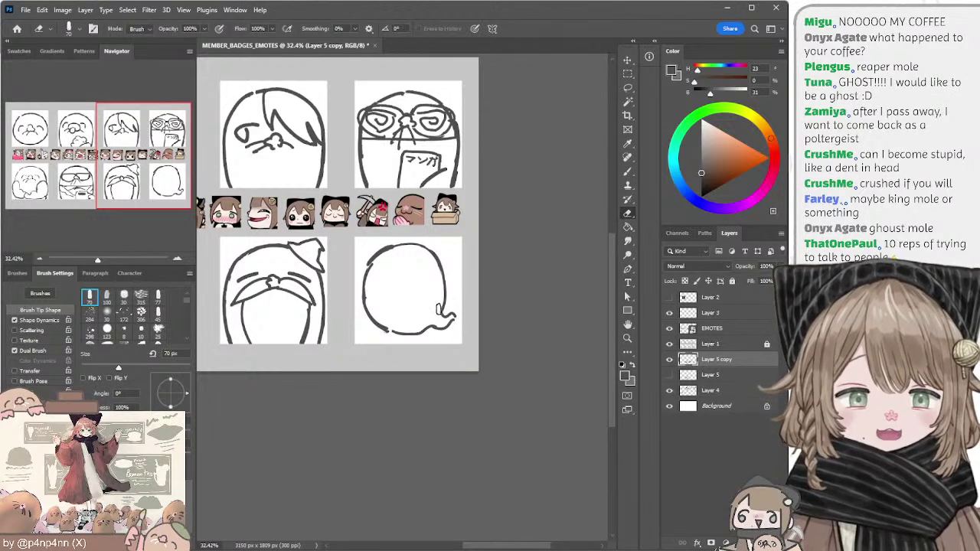
key("b")
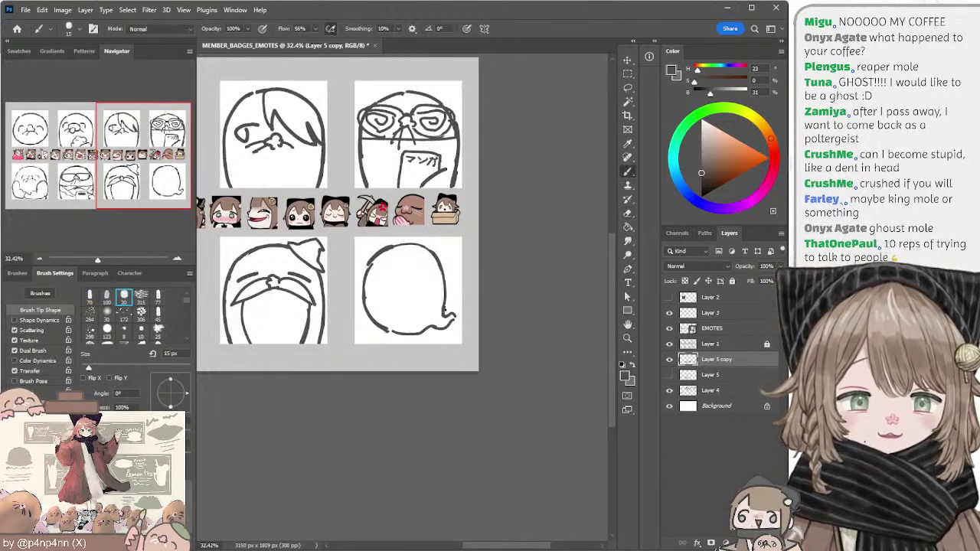
mouse_move(450, 316)
left_mouse_down()
mouse_move(444, 307)
mouse_move(452, 324)
mouse_move(445, 313)
left_mouse_up()
key("ctrl+z")
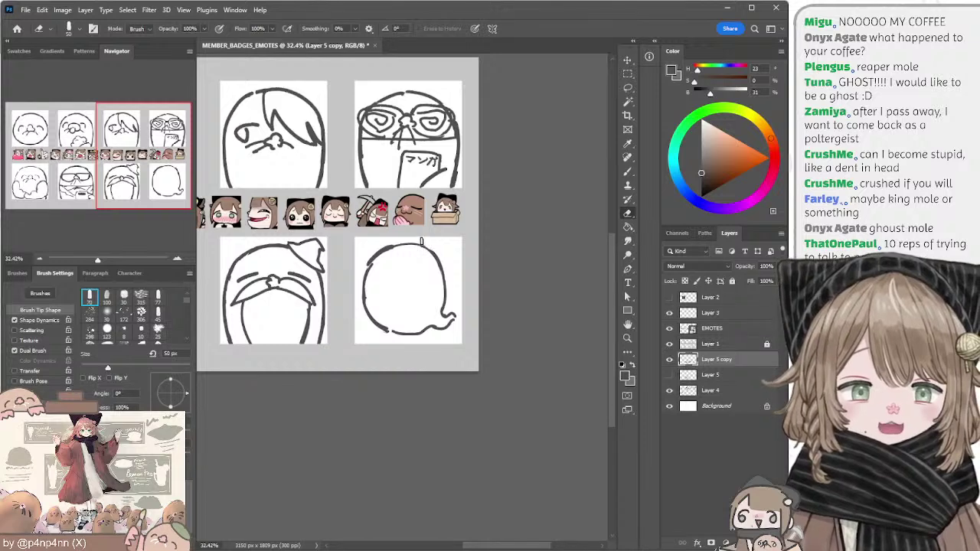
key("b")
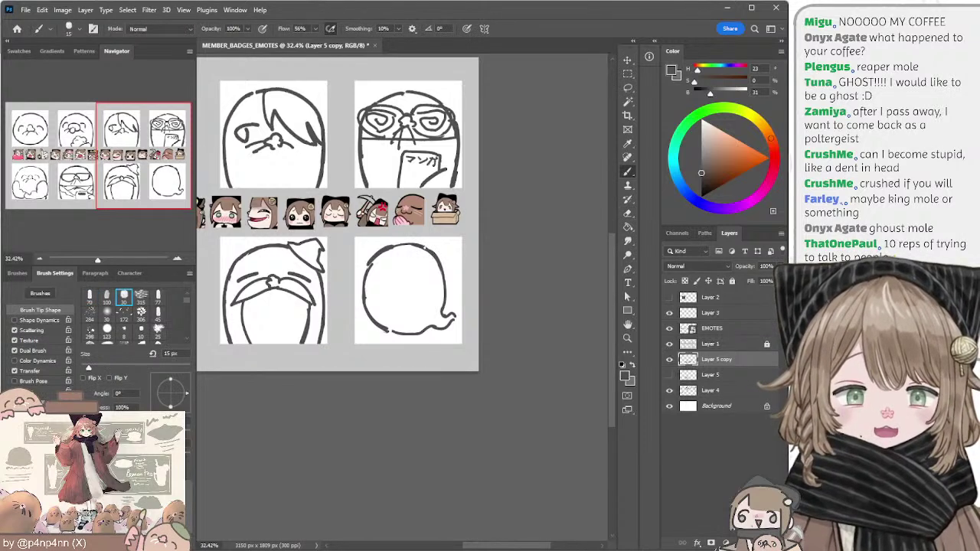
Step: Select the whole ghost outline with the Lasso, shift it slightly down in its box, and deselect it
key("l")
mouse_move(405, 234)
left_mouse_down()
mouse_move(361, 329)
mouse_move(458, 264)
mouse_move(415, 243)
left_mouse_up()
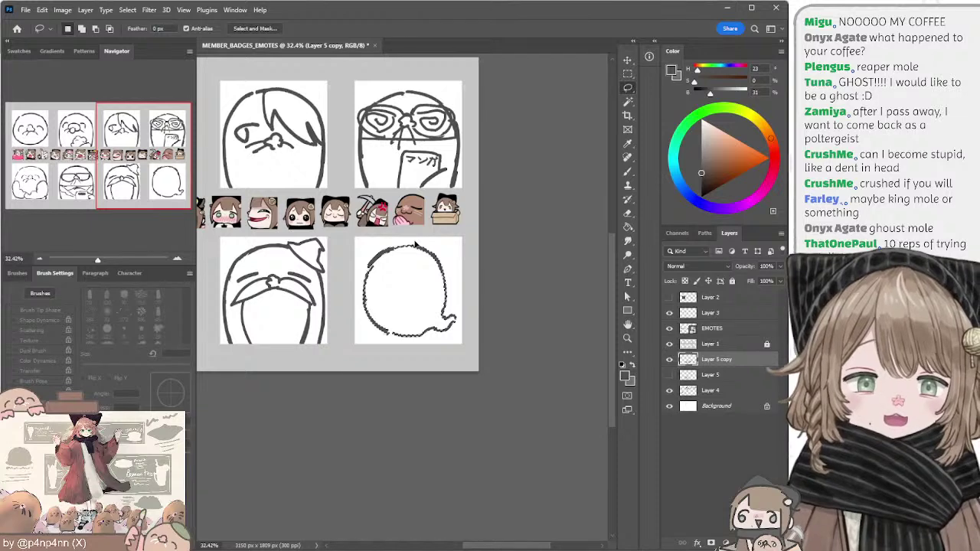
key("ctrl+d")
key("b")
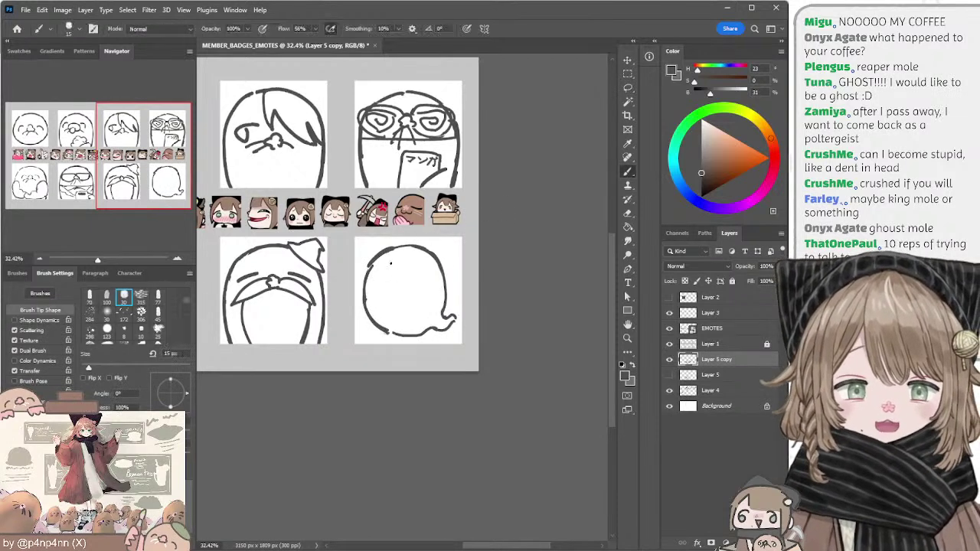
key("bracketleft")
key("bracketright")
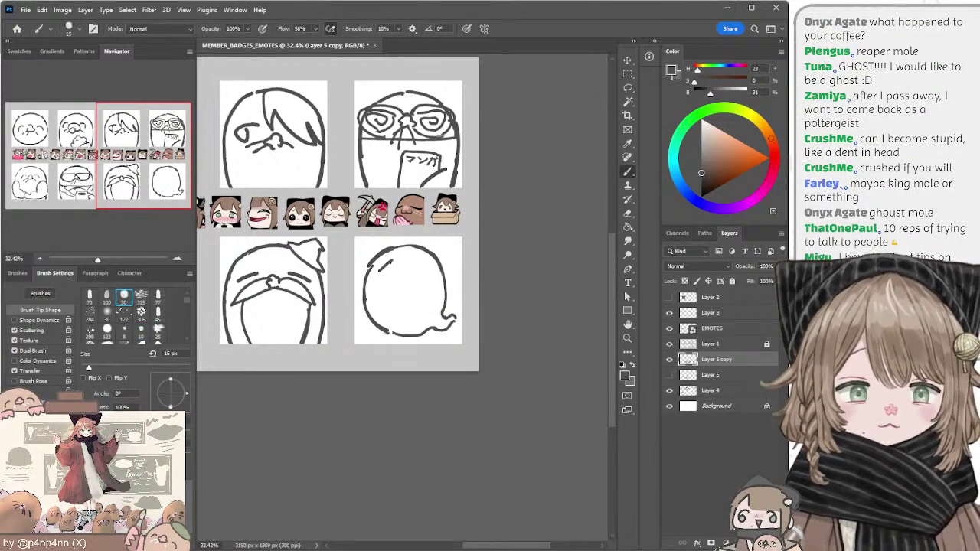
left_click_drag(393, 260, 382, 265)
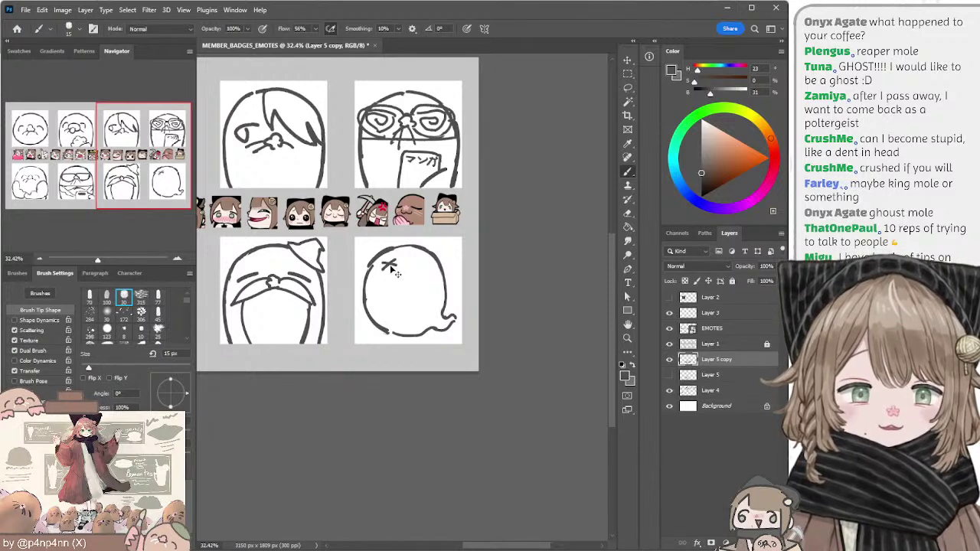
key("ctrl+z")
key("ctrl+z")
Step: Draw the ghost's bumpy nose and curved closed eyes near the top of its body with a 10 px brush, undoing rough strokes
key("bracketleft")
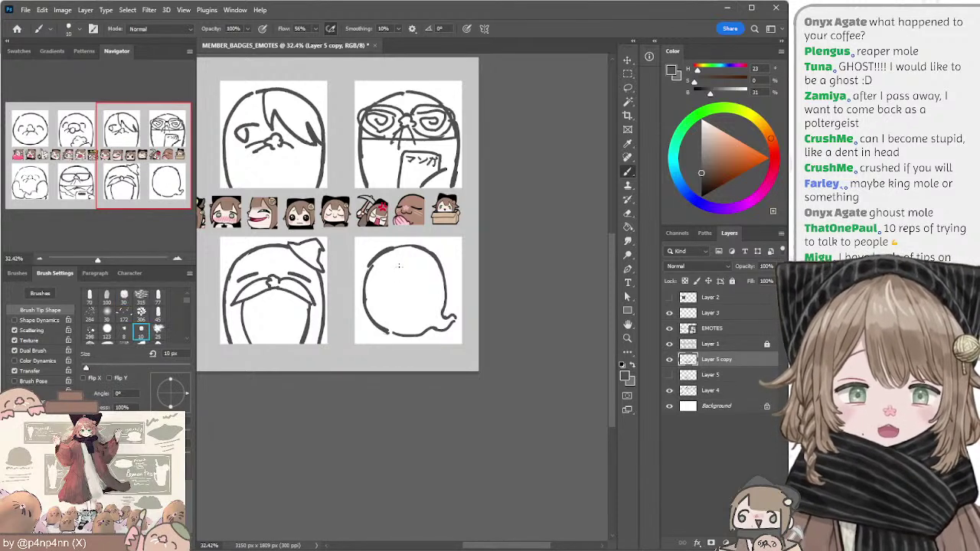
key("ctrl+z")
left_click_drag(406, 264, 410, 268)
key("ctrl+z")
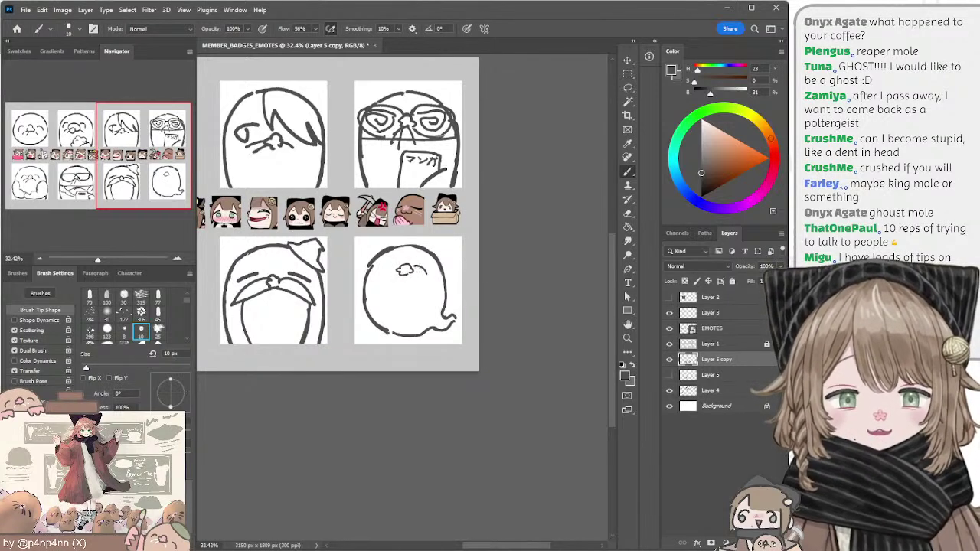
key("ctrl+z")
mouse_move(423, 268)
left_mouse_down()
mouse_move(432, 277)
mouse_move(395, 267)
mouse_move(438, 281)
mouse_move(427, 272)
left_mouse_up()
key("ctrl+z")
key("ctrl+z")
key("ctrl+z")
key("ctrl+z")
Step: Reposition the ghost's eyes and nose, and add short whisker lines beneath the nose with a finer brush
key("l")
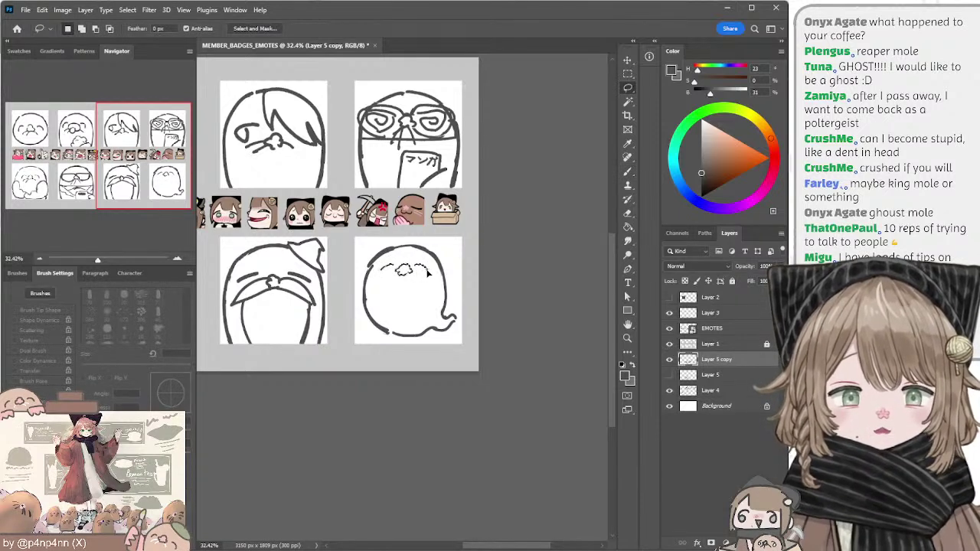
key("b")
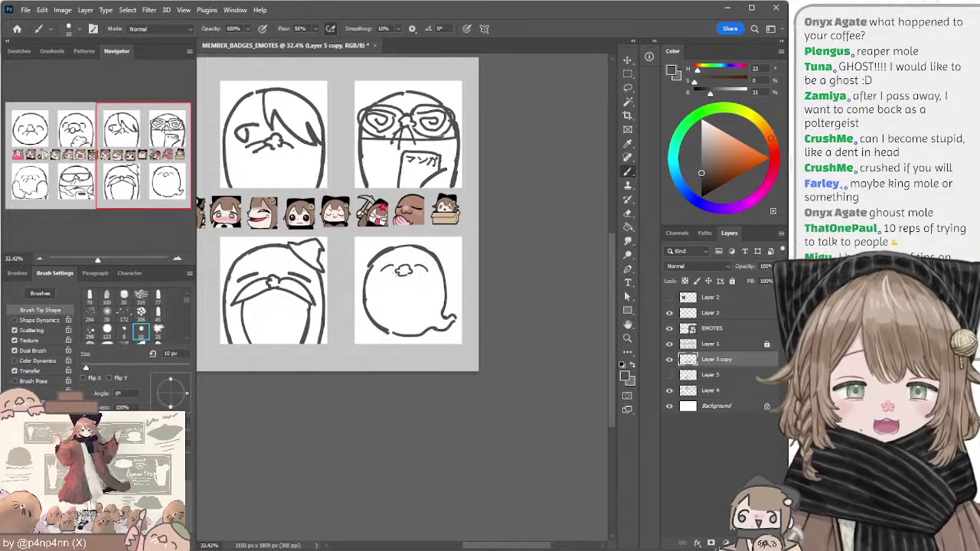
mouse_move(396, 271)
left_mouse_down()
mouse_move(384, 277)
mouse_move(422, 278)
left_mouse_up()
key("ctrl+z")
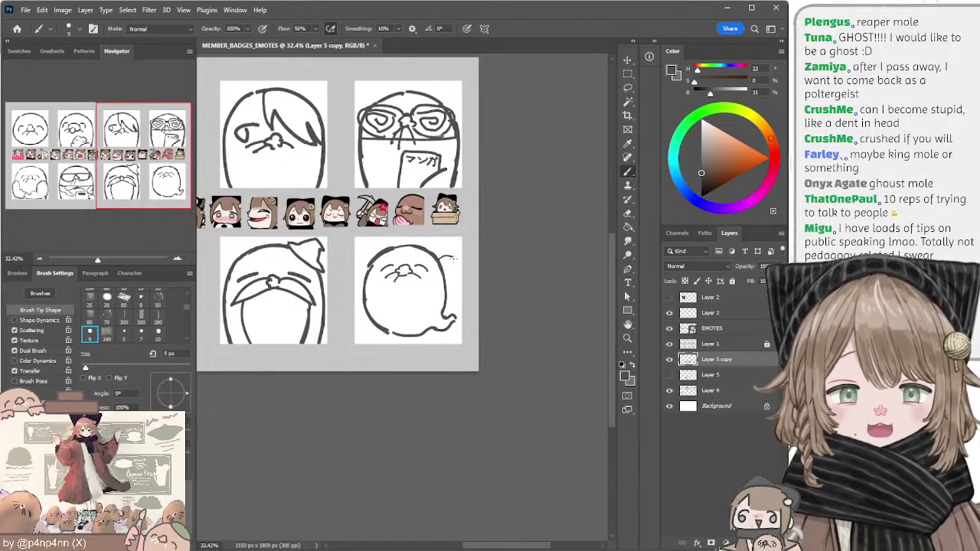
Step: Draw a small feathered wing on each side of the ghost's head and sketch a thin halo above it
left_click_drag(451, 256, 447, 278)
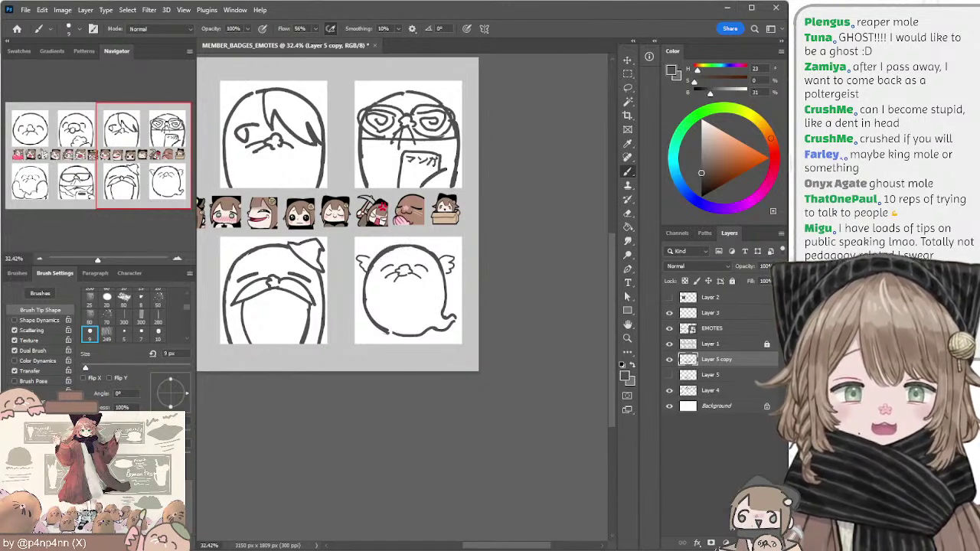
key("e")
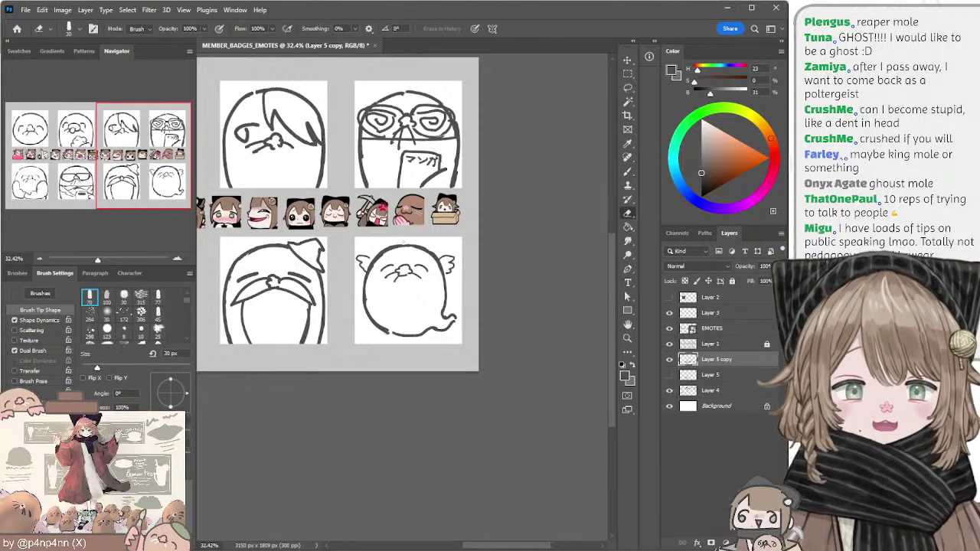
key("b")
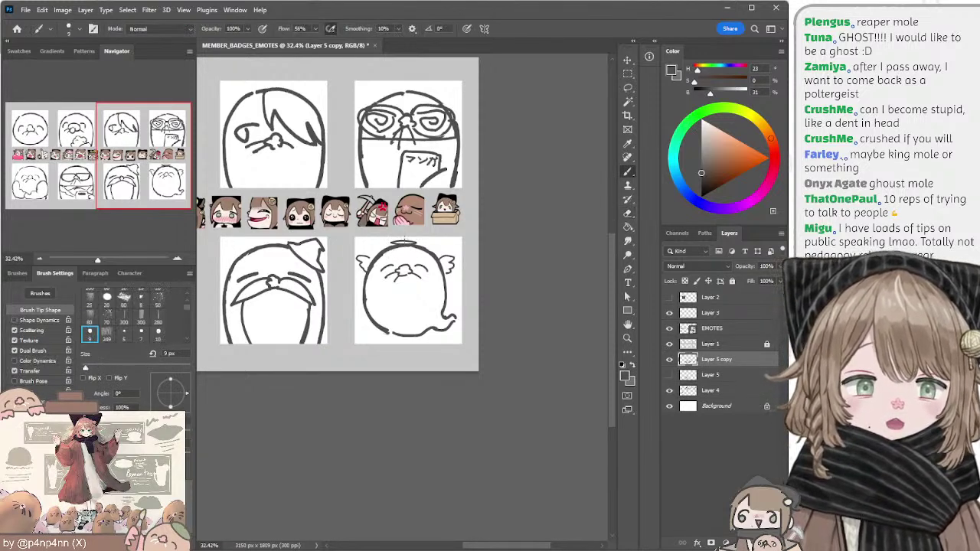
Step: Lasso the winged ghost and move it down slightly to make room for the halo above its head
key("l")
mouse_move(392, 237)
left_mouse_down()
mouse_move(346, 281)
mouse_move(421, 369)
mouse_move(464, 247)
left_mouse_up()
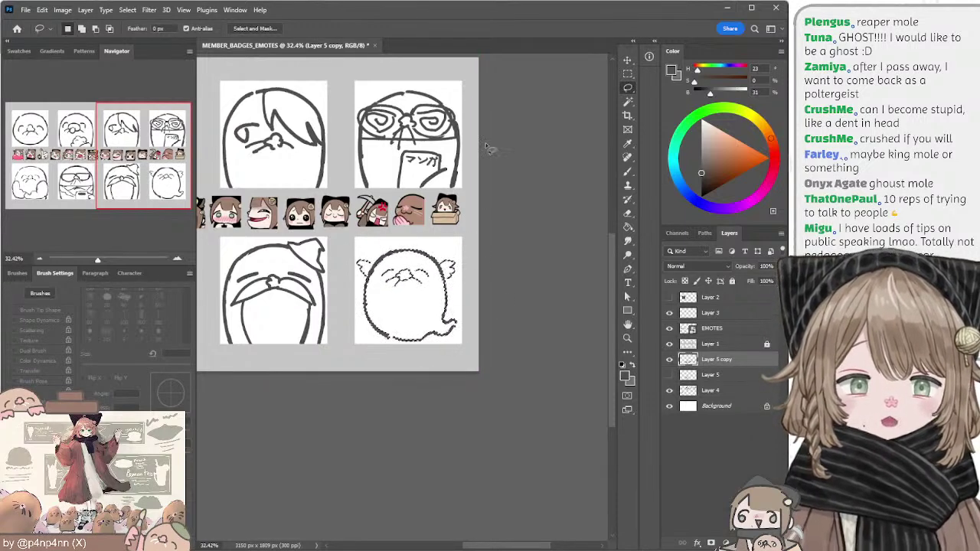
key("ctrl+d")
key("b")
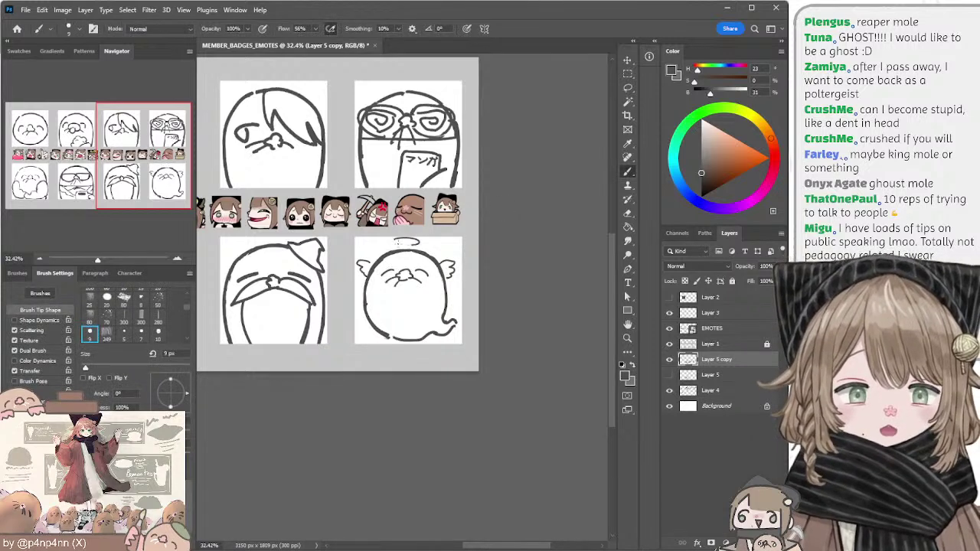
Step: Redraw the halo above the ghost's head with a 9 px or larger brush, undoing unwanted strokes
key("ctrl+z")
mouse_move(404, 239)
left_mouse_down()
mouse_move(393, 242)
mouse_move(771, 256)
mouse_move(714, 256)
left_mouse_up()
key("ctrl+z")
key("ctrl+z")
key("ctrl+z")
key("bracketright")
key("bracketright")
key("ctrl+z")
key("ctrl+z")
key("ctrl+z")
key("ctrl+z")
key("ctrl+z")
key("ctrl+z")
key("ctrl+z")
Step: Lasso the second mole's face, move Layer 4 above Layer 5, and merge it with Layer 5 copy
key("l")
mouse_move(394, 140)
left_mouse_down()
mouse_move(379, 162)
mouse_move(385, 188)
mouse_move(438, 187)
mouse_move(459, 170)
mouse_move(446, 147)
left_mouse_up()
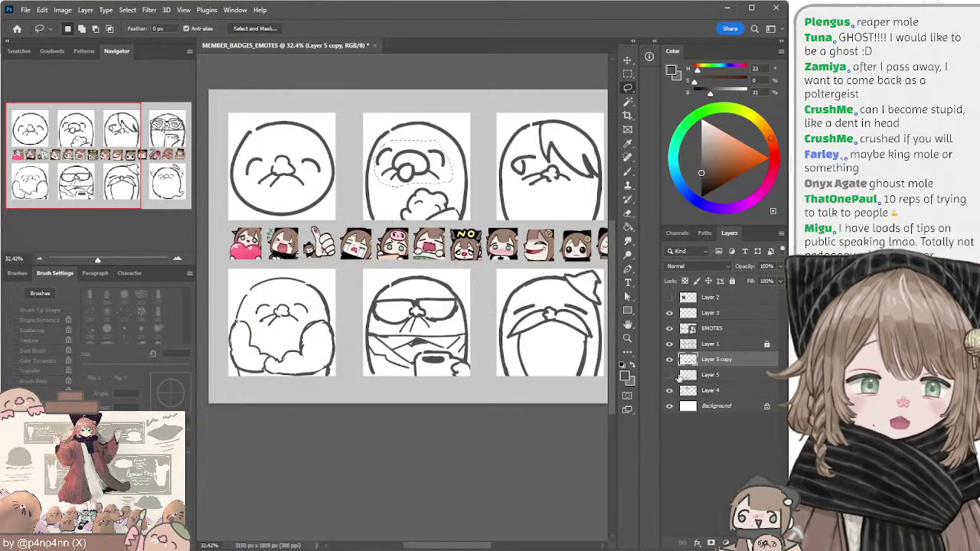
left_click(670, 391)
left_click(670, 391)
left_click_drag(701, 394, 709, 367)
left_click(709, 362, "shift")
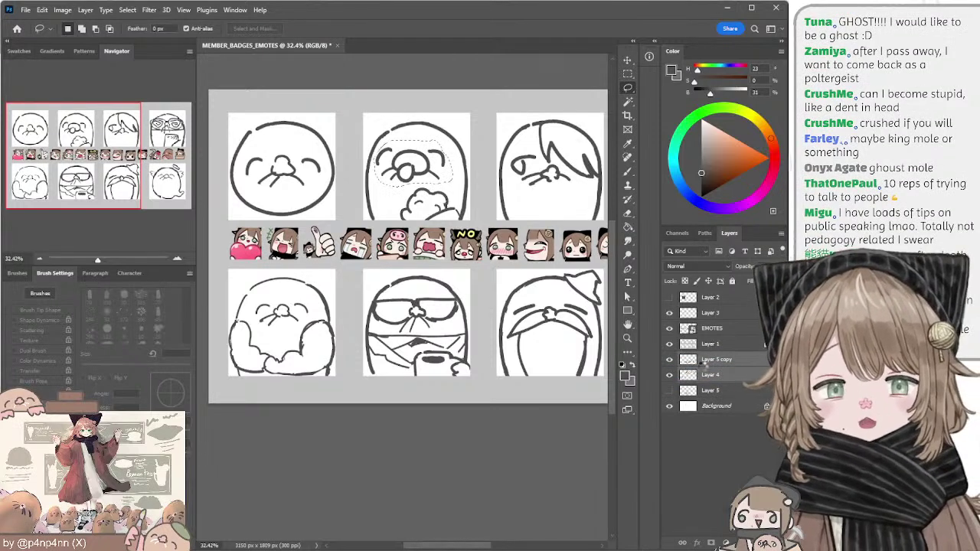
key("ctrl+e")
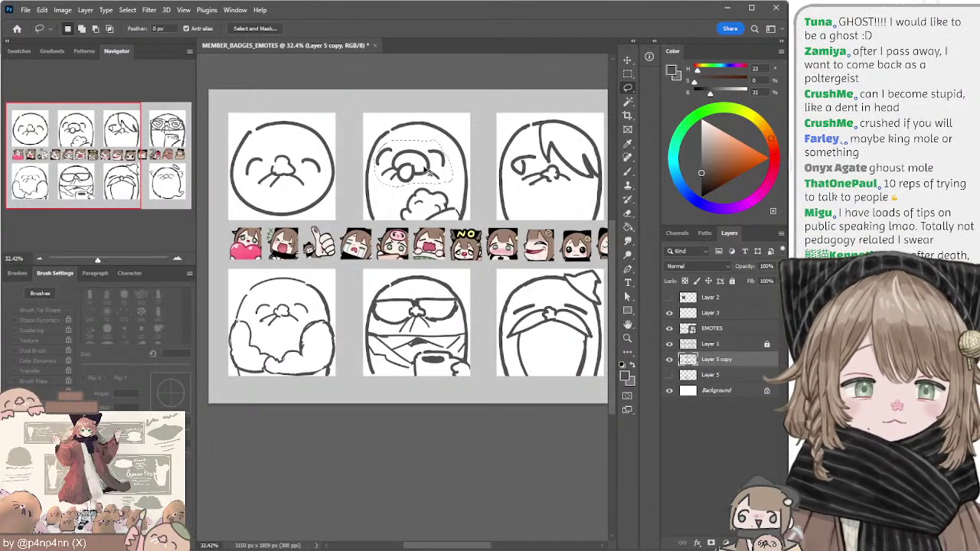
Step: Shift the second mole's face slightly right, then erase its round muzzle arc and redraw it as a bumpy nose
left_click_drag(425, 168, 431, 169)
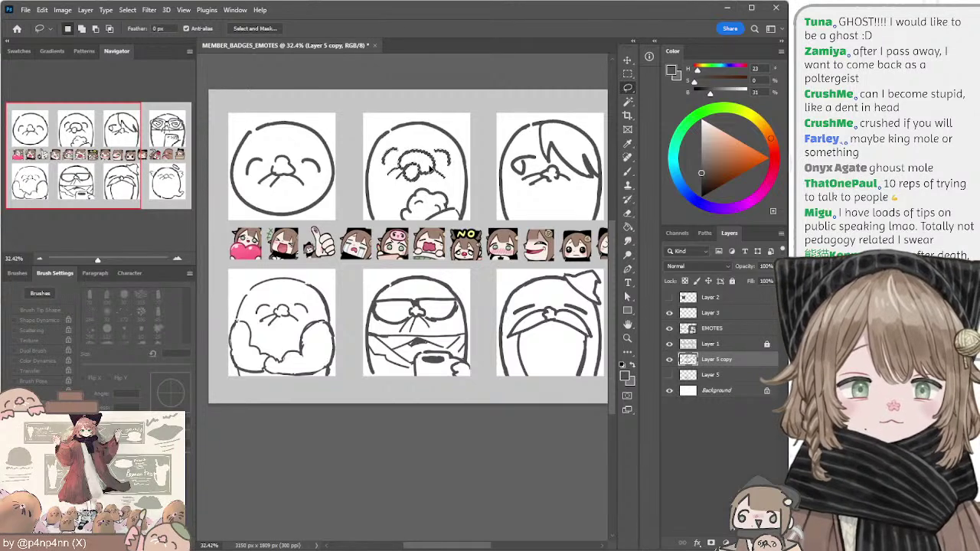
key("ctrl+d")
key("e")
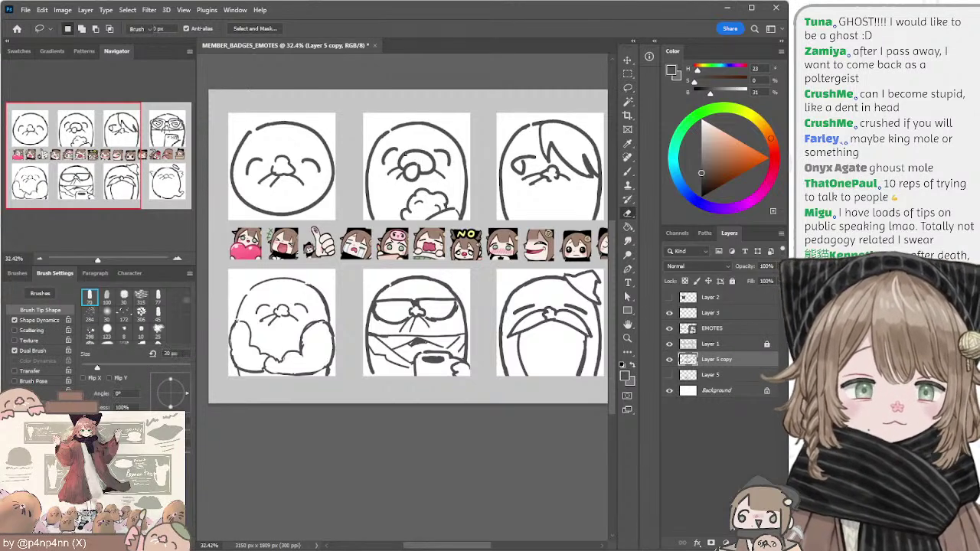
left_click_drag(403, 156, 415, 151)
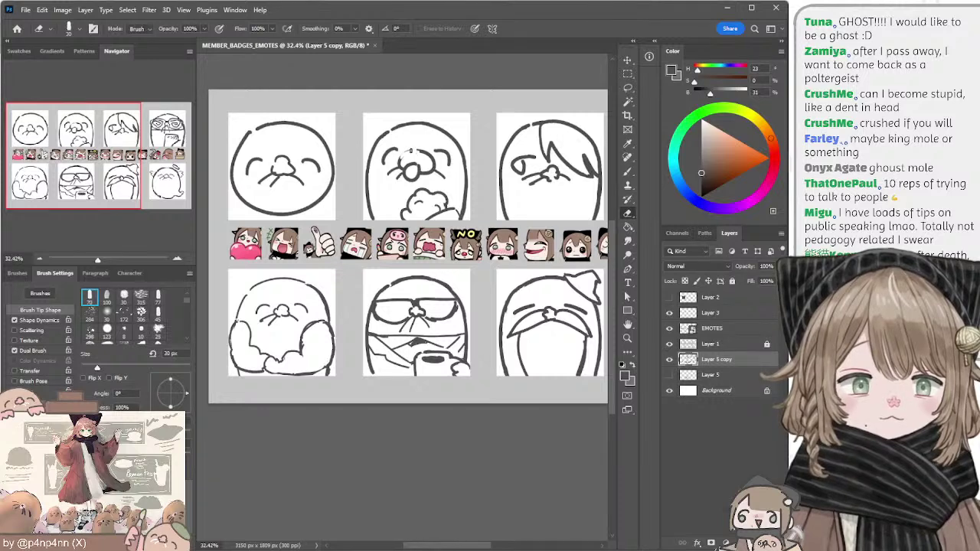
key("b")
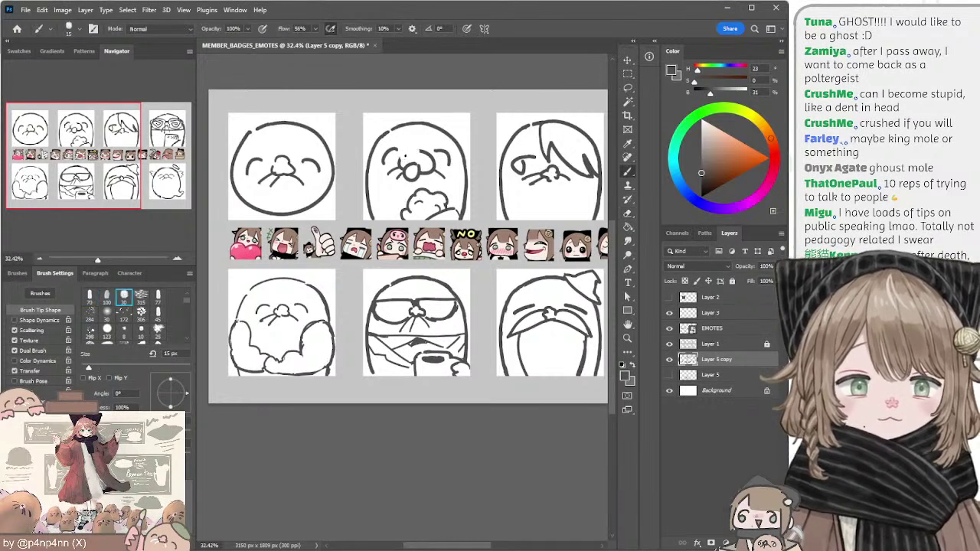
key("e")
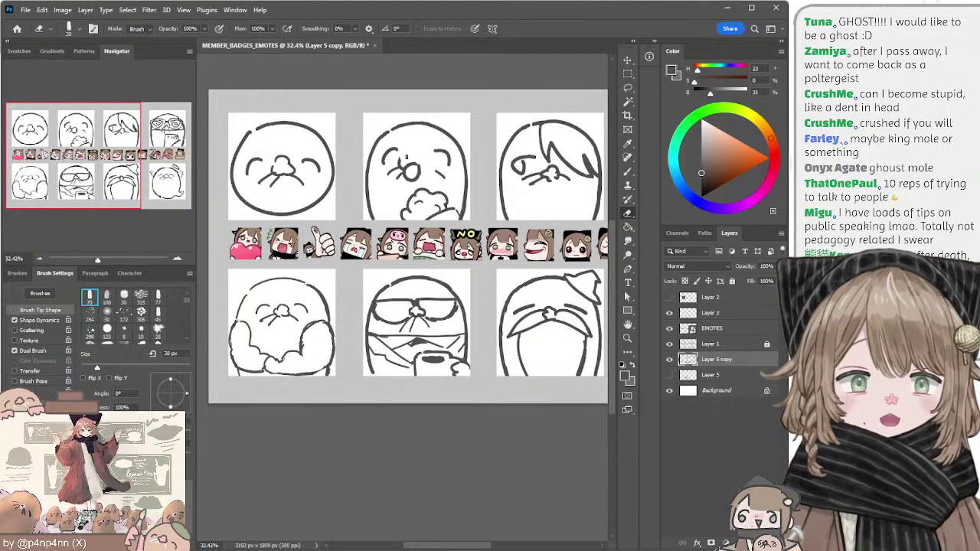
key("b")
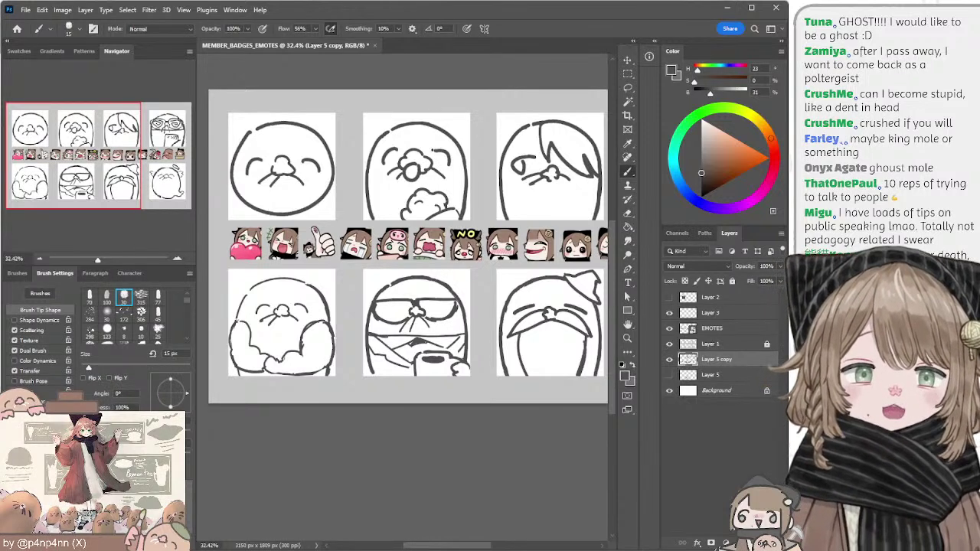
Step: Clean up the muscular mole's shoulders and upper arms with a 15 px brush and the Eraser, undoing rough strokes
key("l")
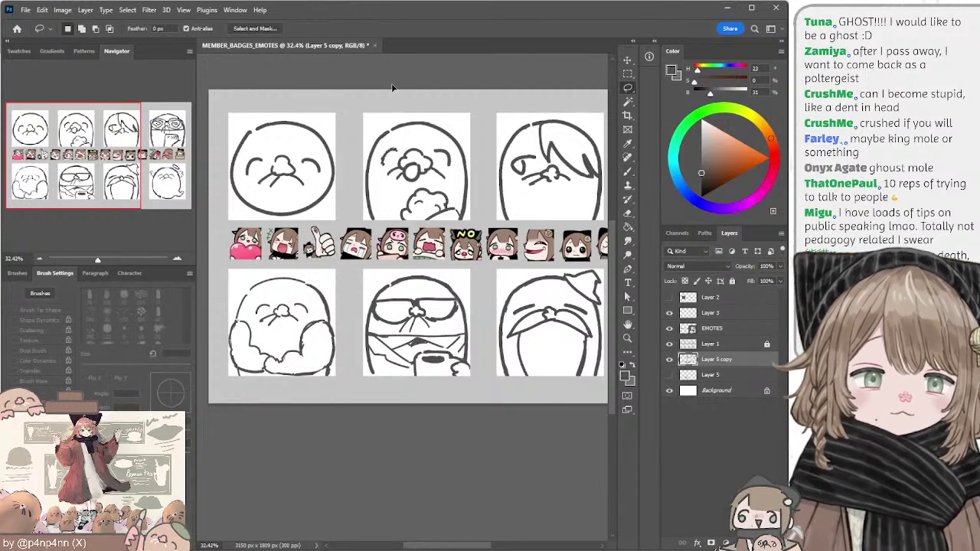
key("b")
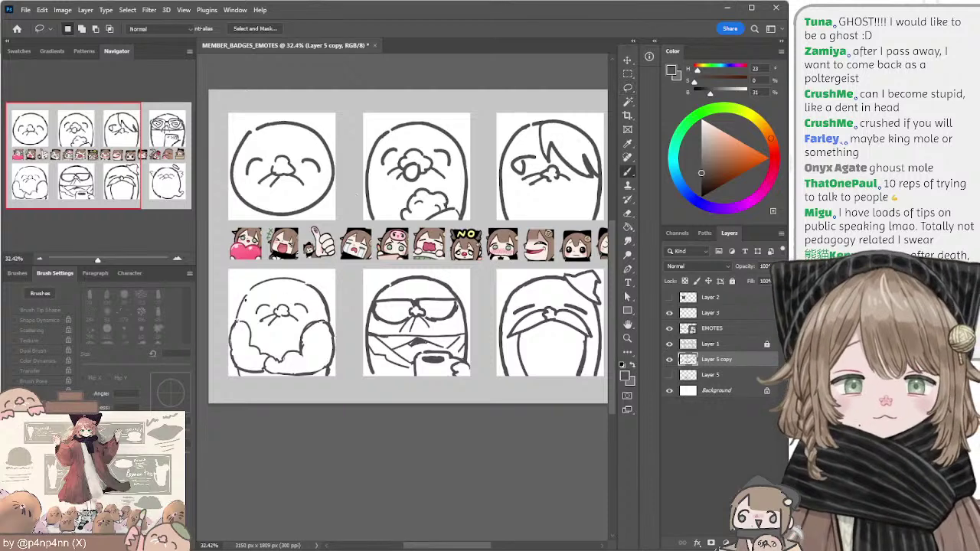
key("ctrl+z")
mouse_move(245, 294)
left_mouse_down()
mouse_move(238, 319)
mouse_move(252, 348)
left_mouse_up()
key("ctrl+z")
key("ctrl+z")
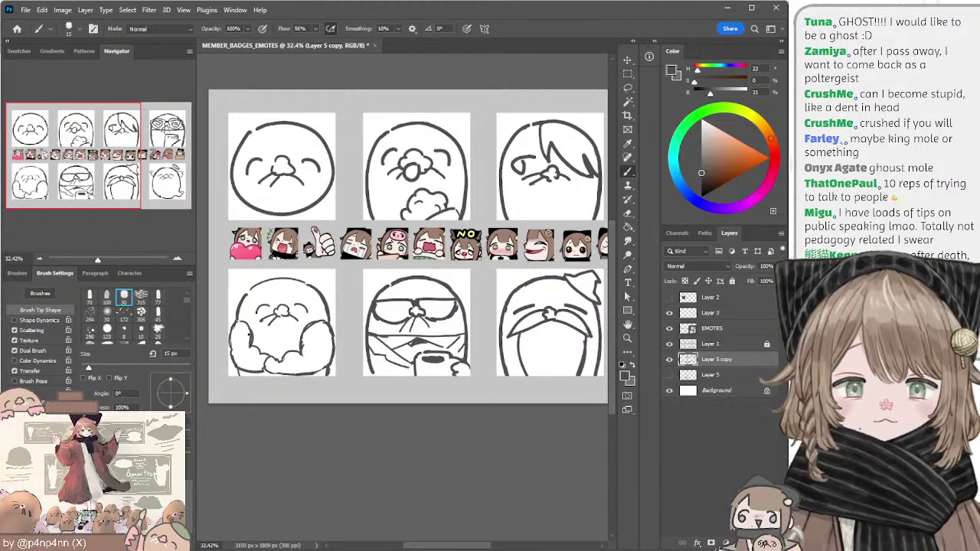
key("e")
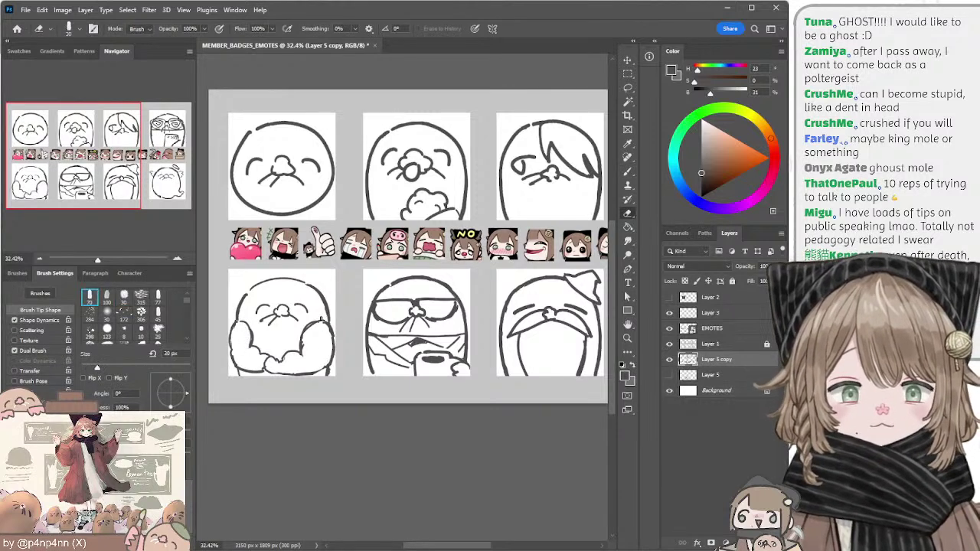
left_click_drag(321, 309, 316, 279)
Step: Redraw the muscular mole's forearms and lower body edge with a 15 px brush and 30 px Eraser, undoing rough strokes
key("b")
mouse_move(262, 328)
left_mouse_down()
mouse_move(259, 344)
mouse_move(274, 331)
left_mouse_up()
key("ctrl+z")
key("ctrl+z")
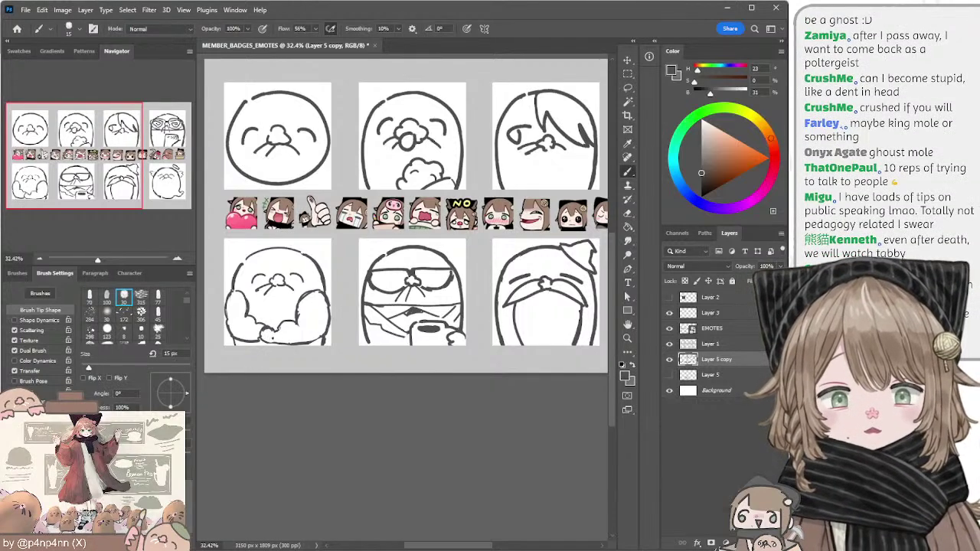
key("e")
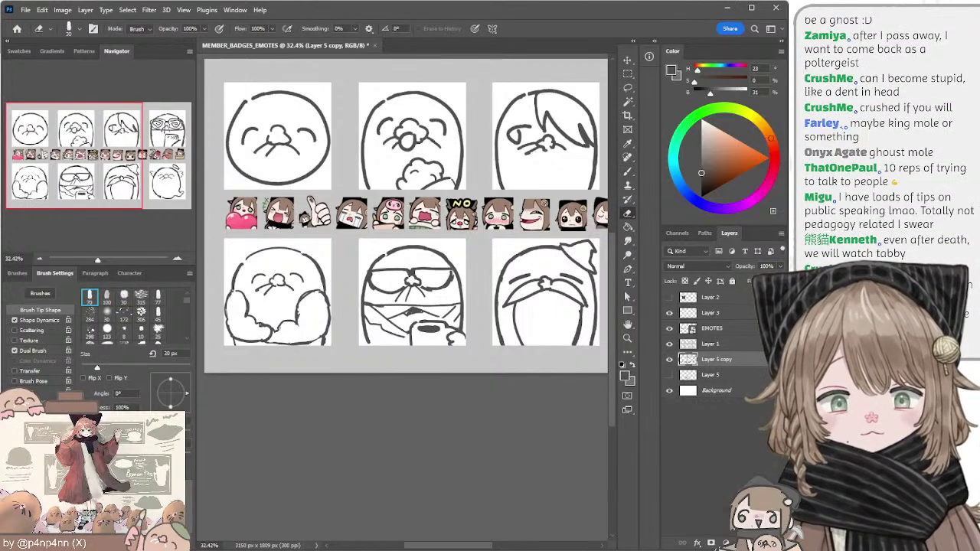
key("b")
left_click_drag(254, 322, 270, 336)
key("ctrl+z")
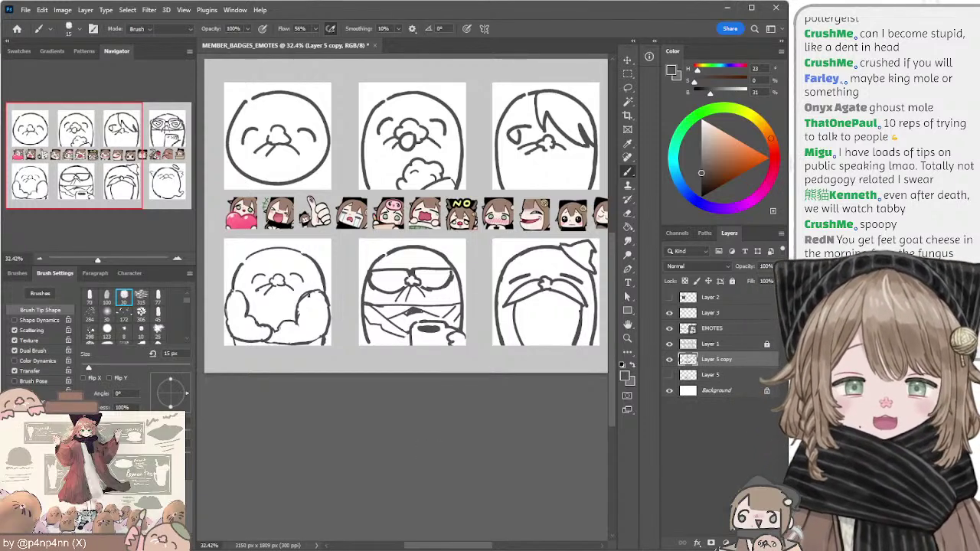
key("e")
key("b")
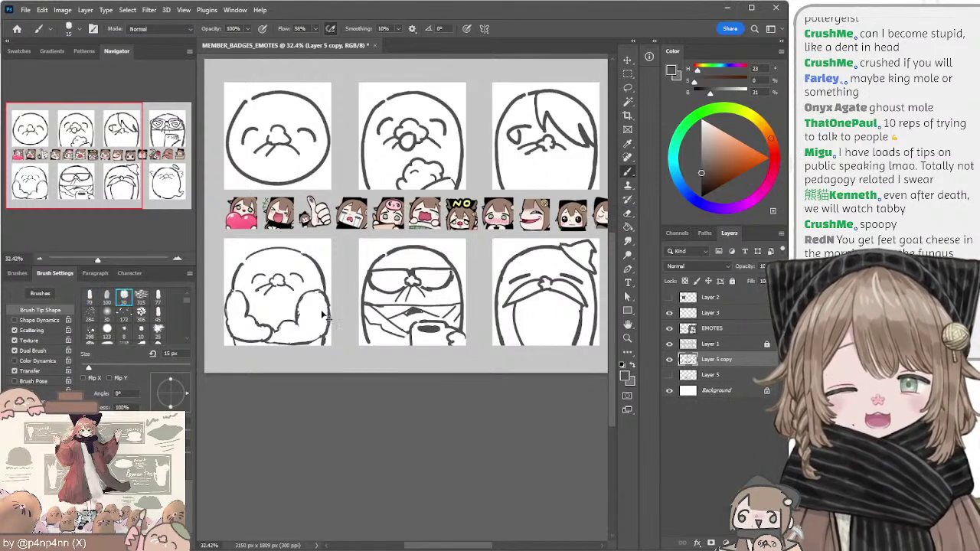
Step: Try to redraw the outer outline of the muscular mole's arm, undoing the strokes
left_click_drag(229, 306, 227, 331)
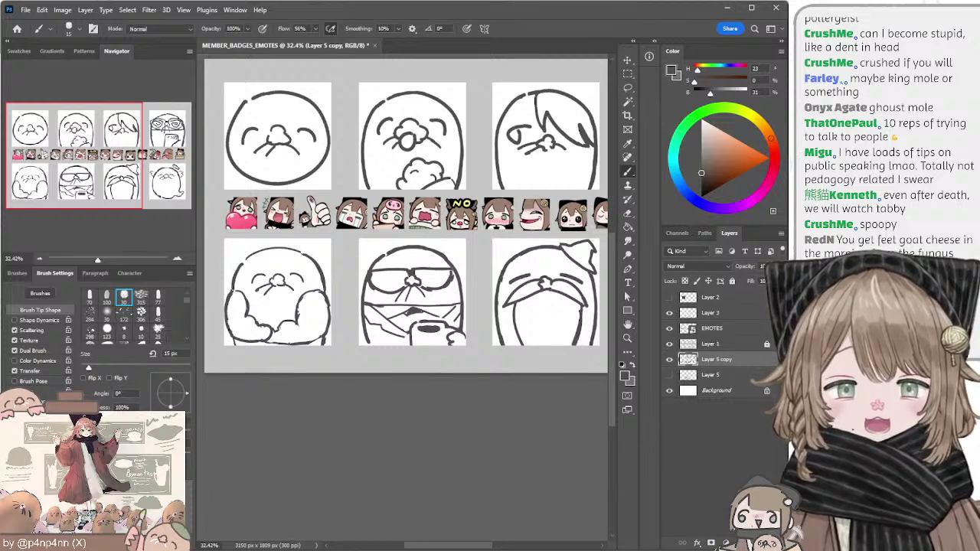
left_click_drag(231, 292, 230, 331)
key("ctrl+z")
left_click_drag(230, 292, 229, 332)
key("ctrl+z")
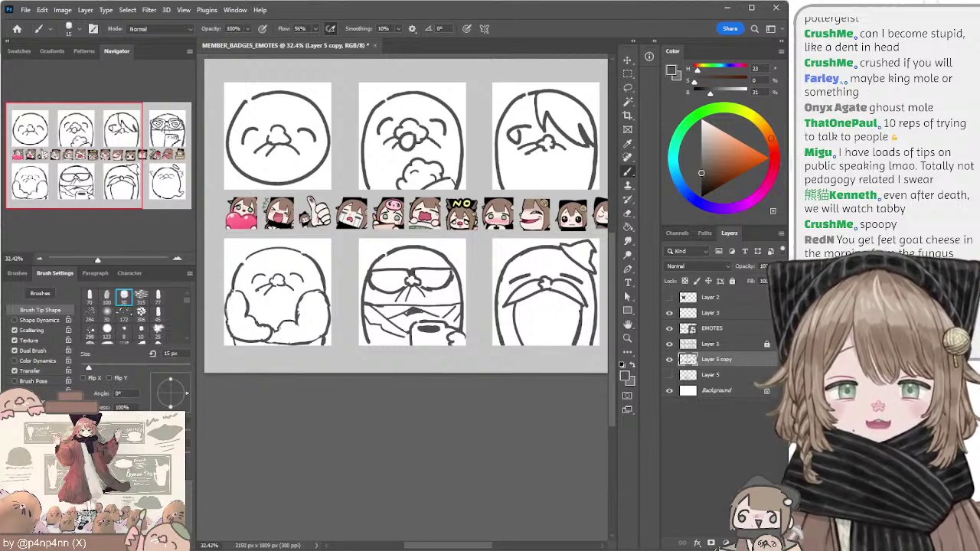
mouse_move(231, 293)
left_mouse_down()
mouse_move(229, 331)
mouse_move(226, 318)
left_mouse_up()
key("ctrl+z")
key("ctrl+z")
key("ctrl+z")
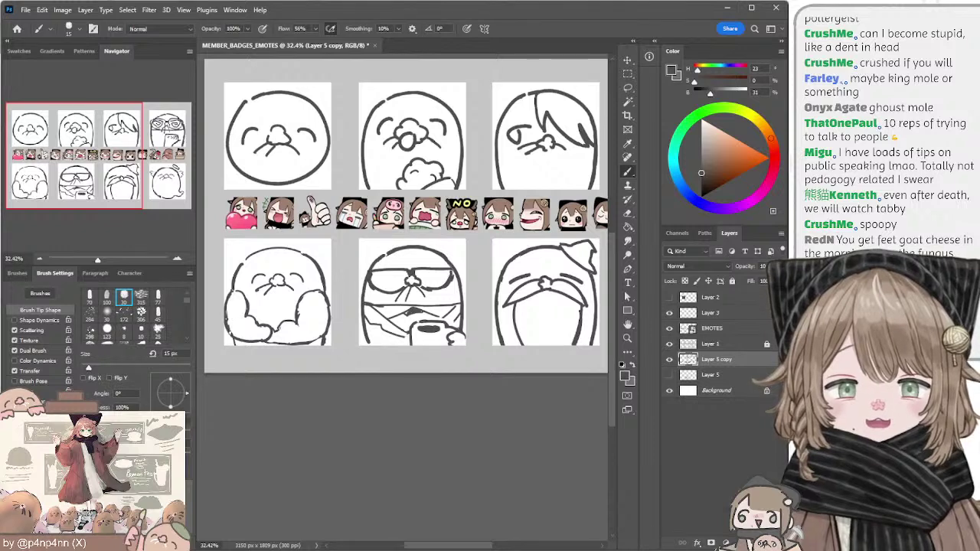
Step: Redraw the top of the muscular mole's head outline more boldly with the 15 px brush, undoing unwanted strokes
left_click_drag(245, 261, 298, 248)
key("ctrl+z")
key("ctrl+z")
key("ctrl+z")
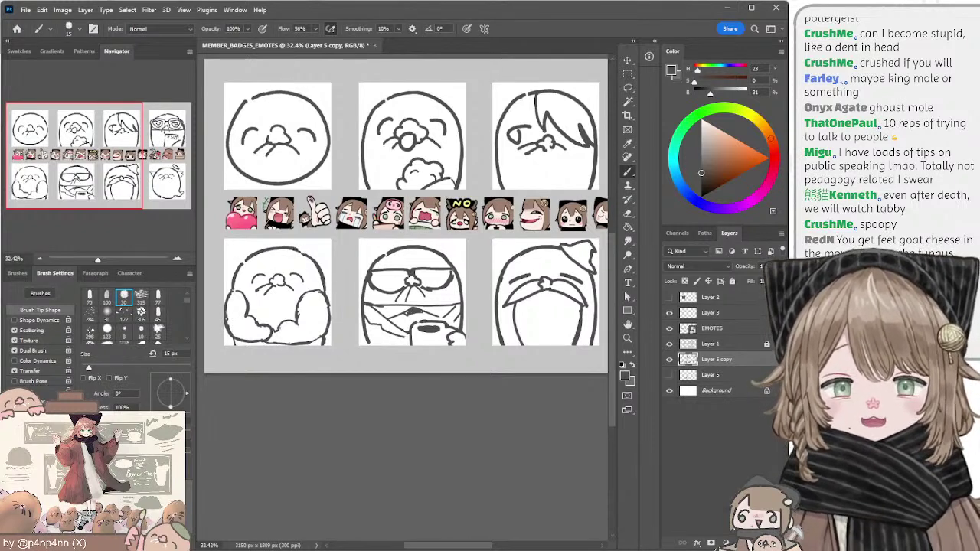
Step: Lasso the muscular mole's face, try shifting it slightly, undo the move and deselect
key("l")
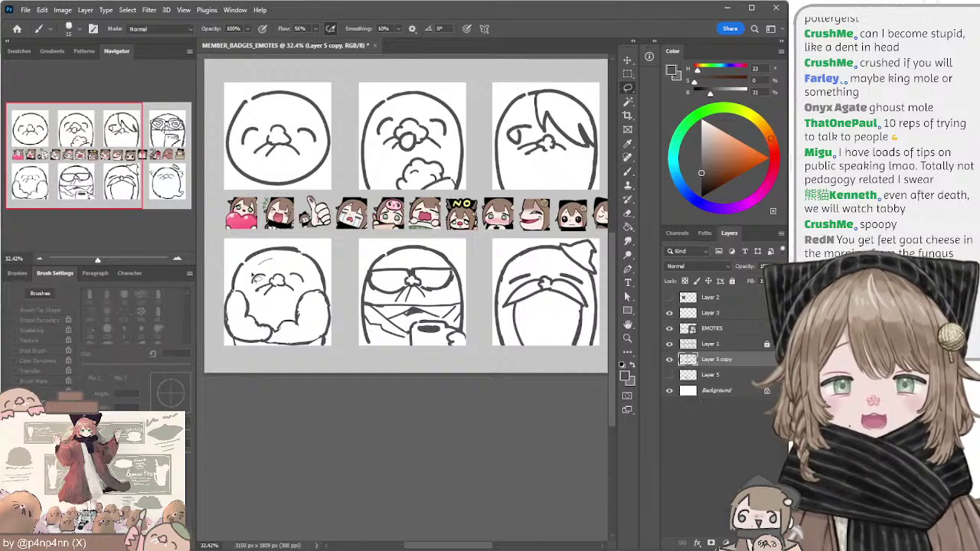
mouse_move(273, 302)
left_mouse_down()
mouse_move(307, 287)
mouse_move(268, 302)
left_mouse_up()
left_click_drag(301, 274, 297, 272)
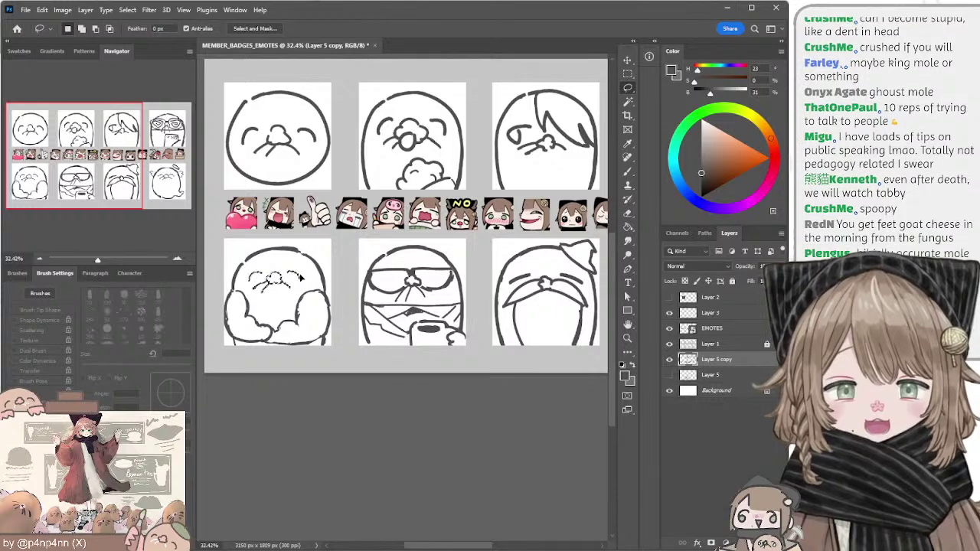
key("ctrl+z")
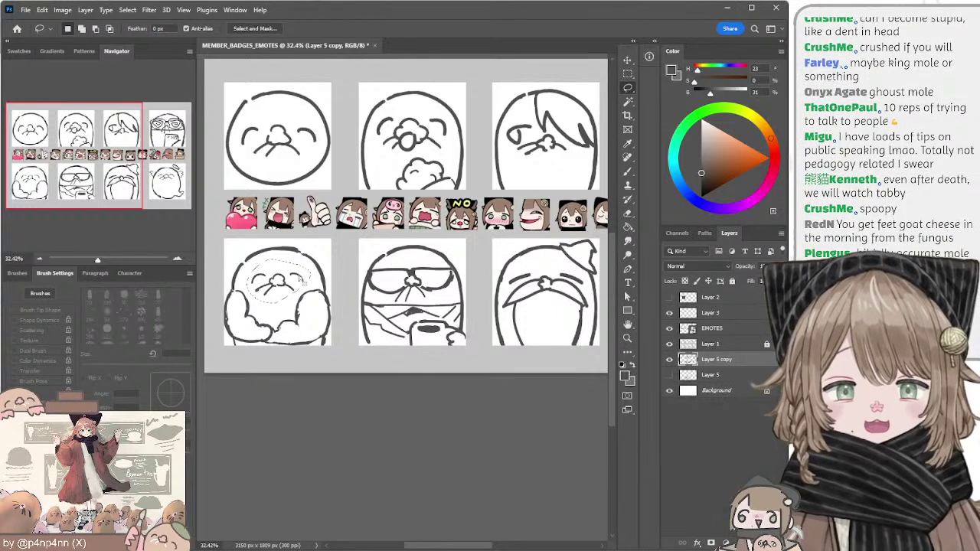
left_click_drag(299, 275, 297, 276)
key("ctrl+d")
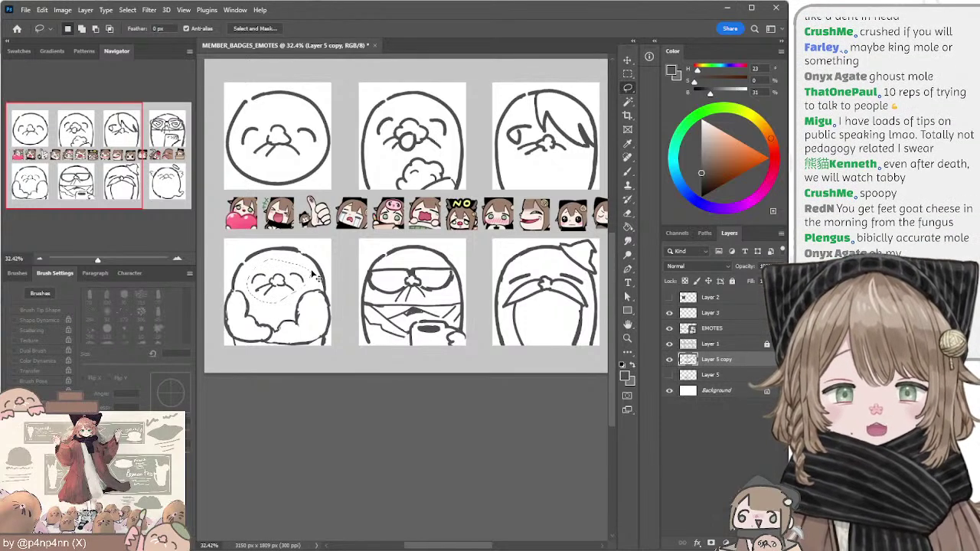
Step: Draw a bulging-vein mark on the muscular mole's raised upper arm with a 10 px brush, undoing rough strokes
key("b")
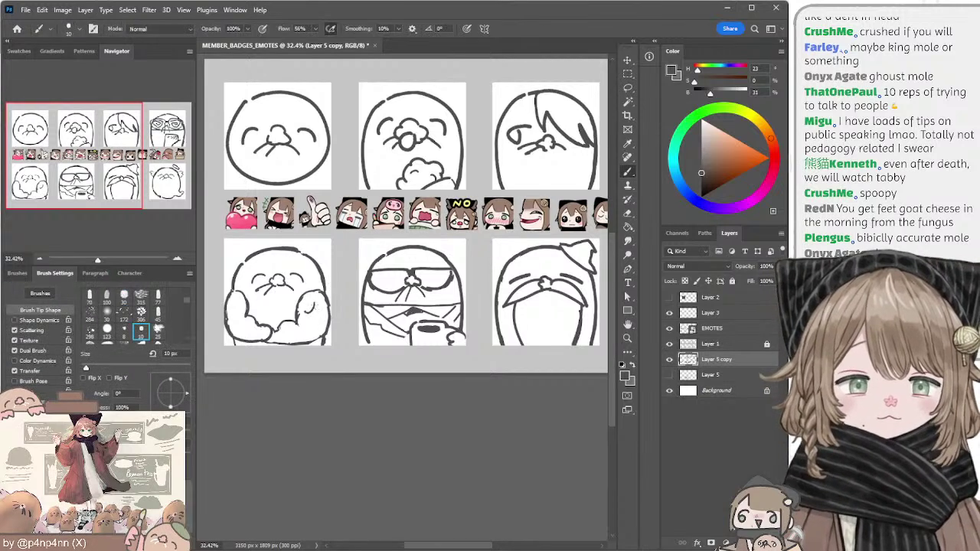
key("ctrl+z")
mouse_move(305, 311)
left_mouse_down()
mouse_move(313, 305)
mouse_move(309, 320)
mouse_move(320, 323)
left_mouse_up()
key("ctrl+z")
key("ctrl+z")
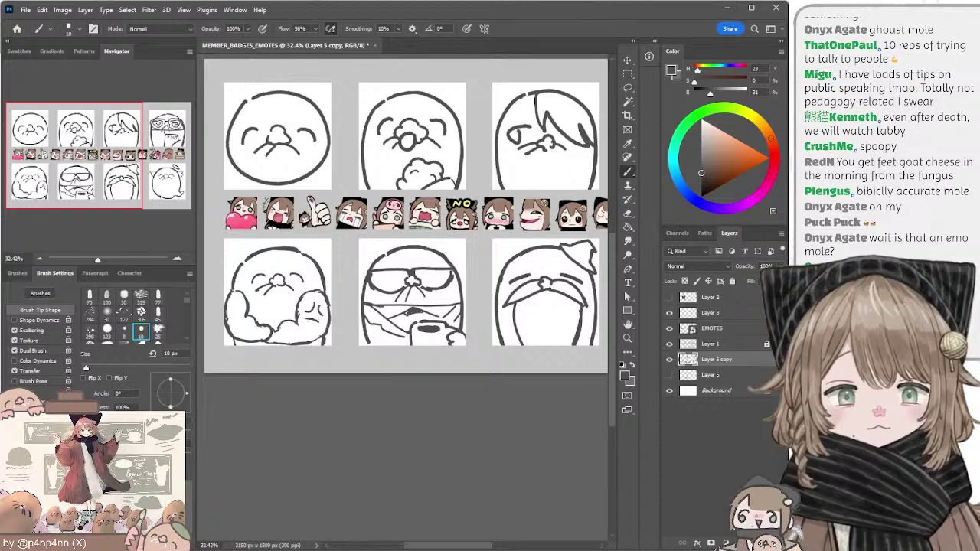
Step: Erase the hand beside the sunglasses mole's mug with a 45 px Eraser and redraw that area with a 15 px brush
left_click_drag(461, 214, 372, 207)
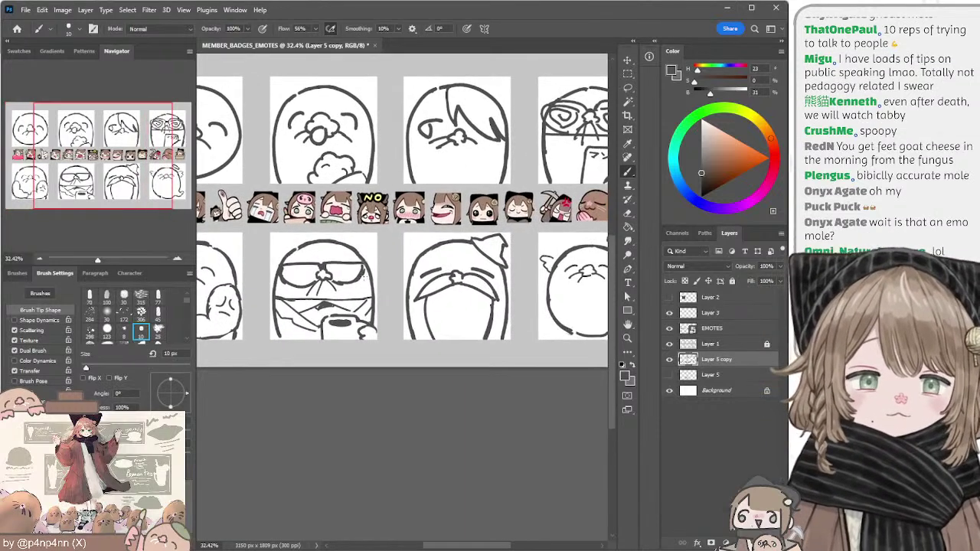
key("]")
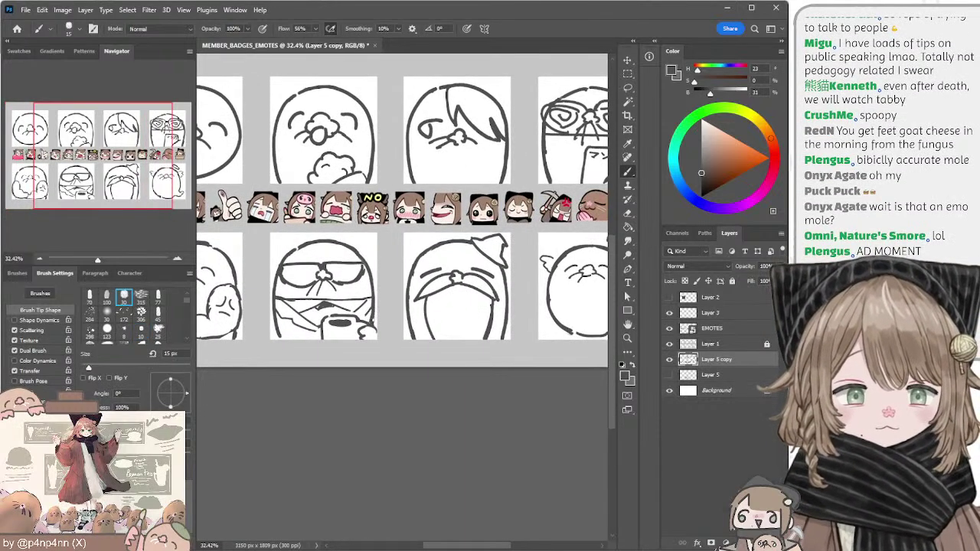
key("e")
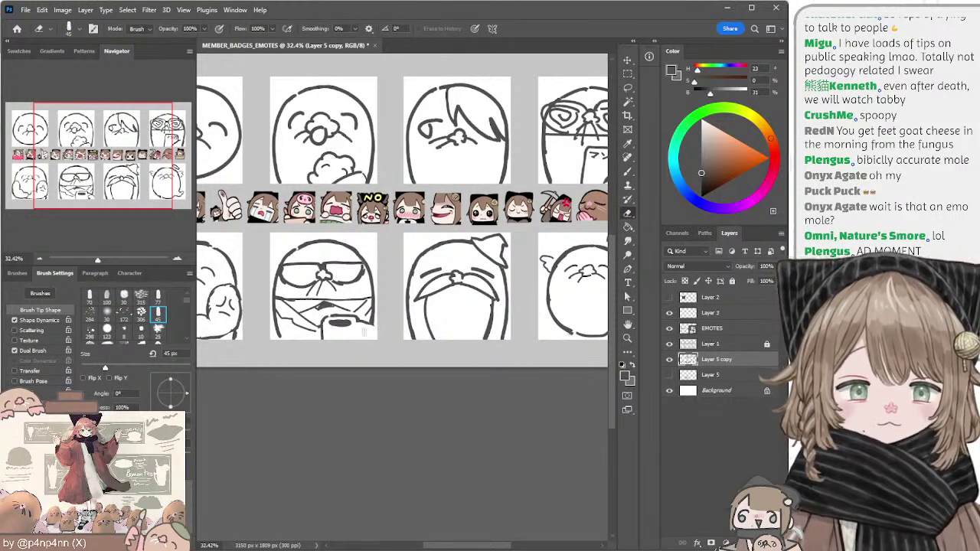
key("b")
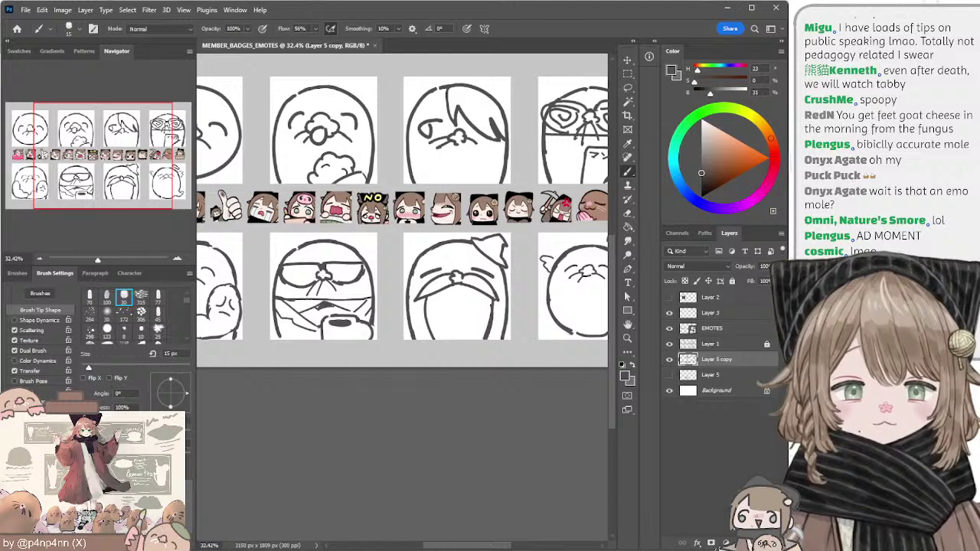
left_click_drag(373, 335, 366, 327)
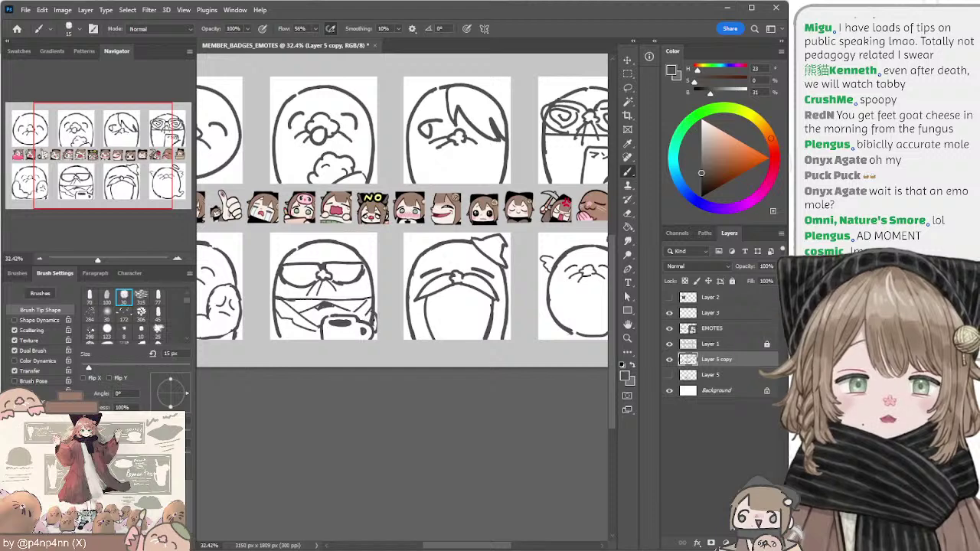
Step: Erase the sunglasses mole's small tie and redraw it as a larger solid dark tie with the 15 px brush
key("l")
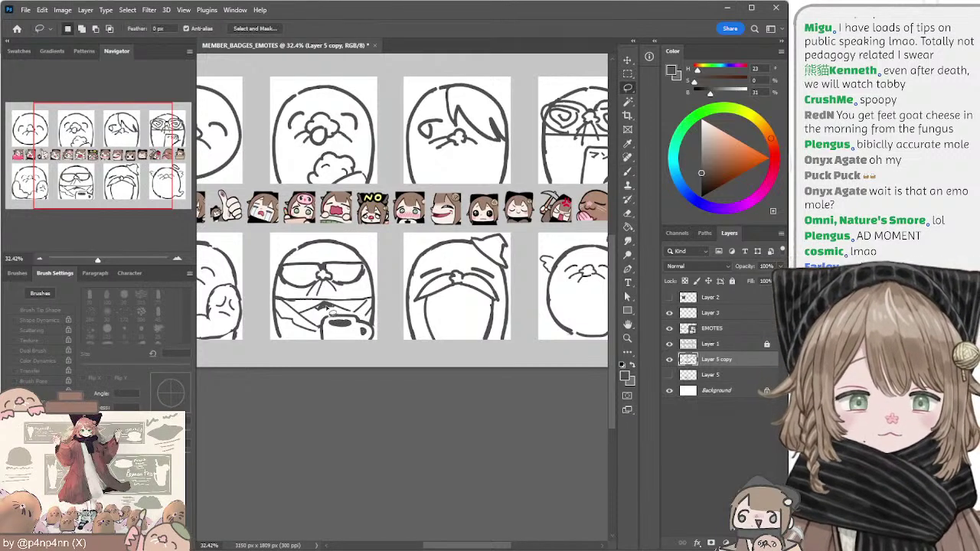
key("e")
key("b")
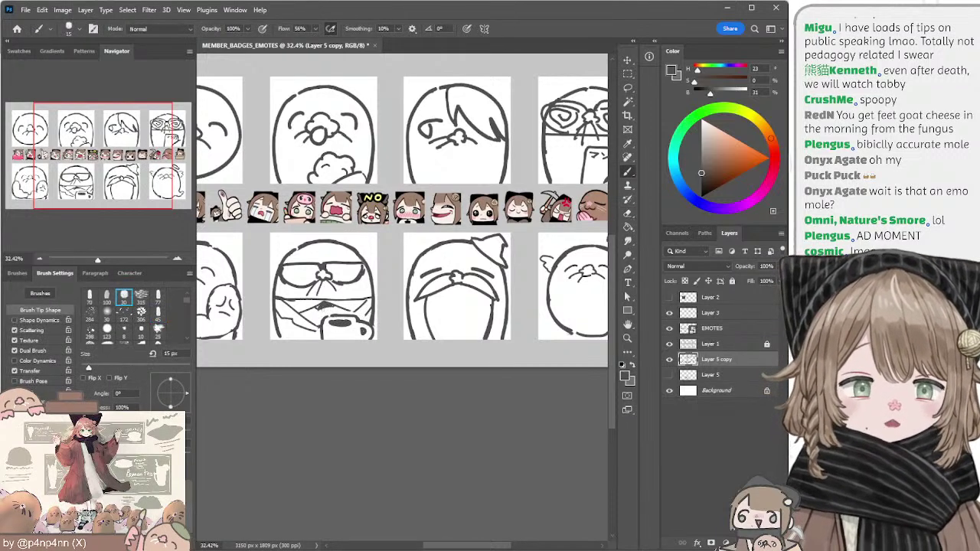
mouse_move(322, 311)
left_mouse_down()
mouse_move(318, 326)
mouse_move(324, 312)
mouse_move(339, 320)
mouse_move(324, 305)
left_mouse_up()
key("ctrl+z")
key("ctrl+z")
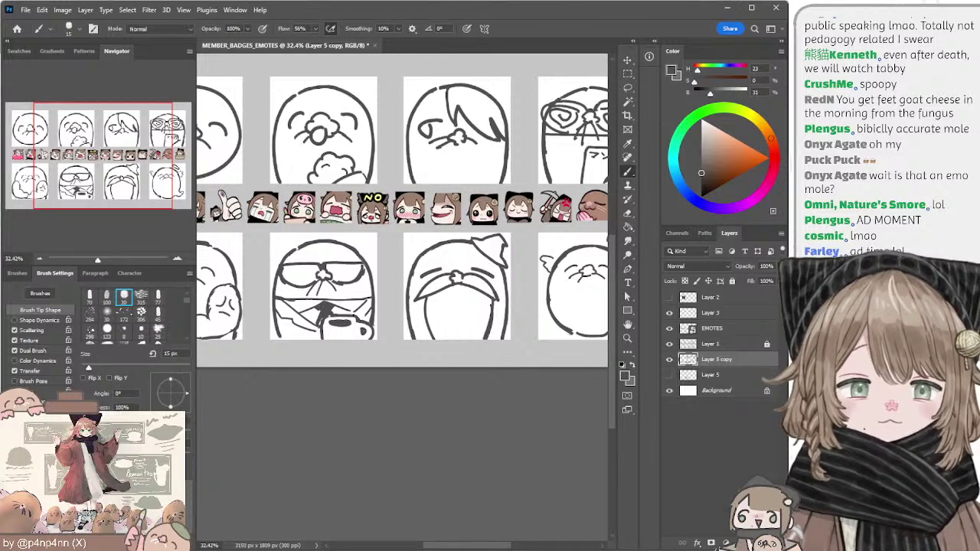
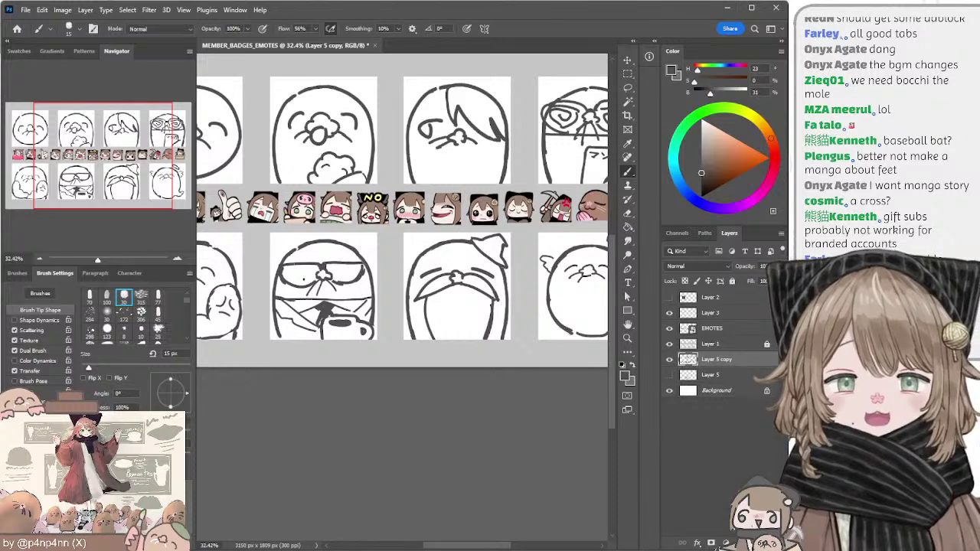
Step: Touch up the area around the sunglasses mole's nose with a 35 px Eraser
key("e")
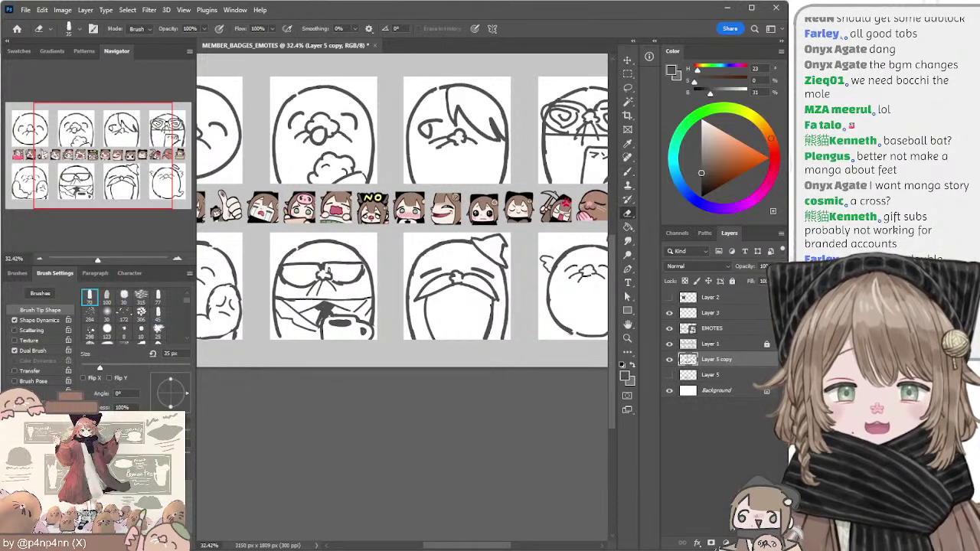
left_click_drag(327, 270, 327, 268)
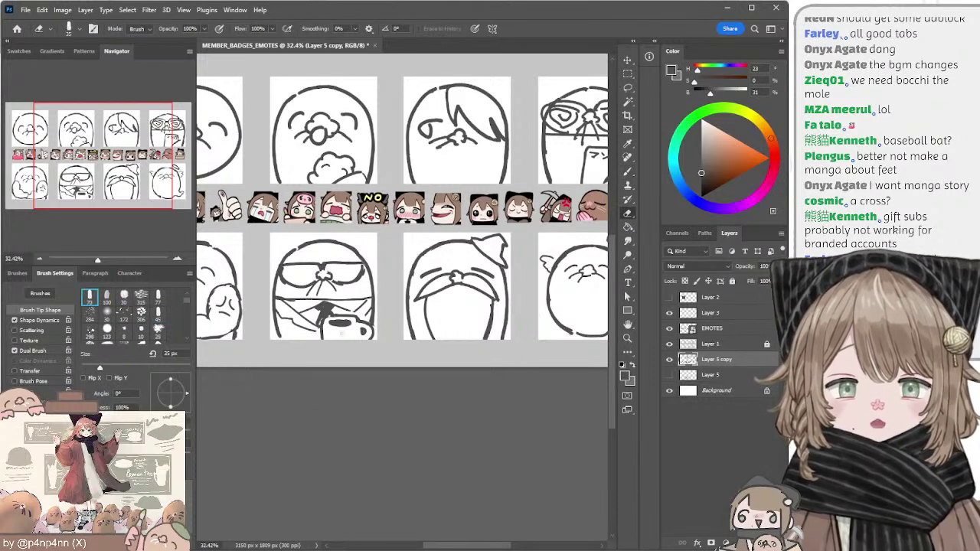
key("b")
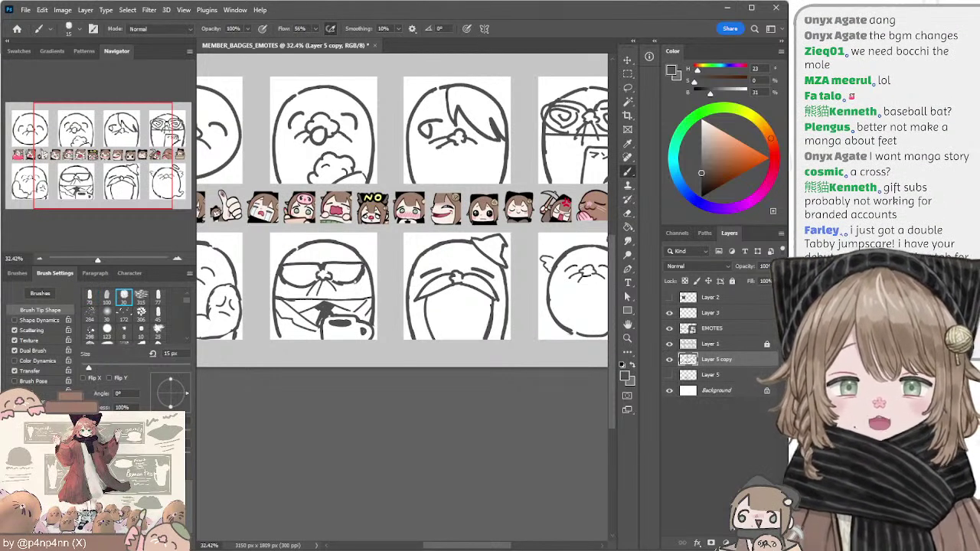
left_click_drag(354, 374, 445, 384)
mouse_move(490, 297)
left_mouse_down()
mouse_move(325, 281)
mouse_move(329, 288)
left_mouse_up()
key("l")
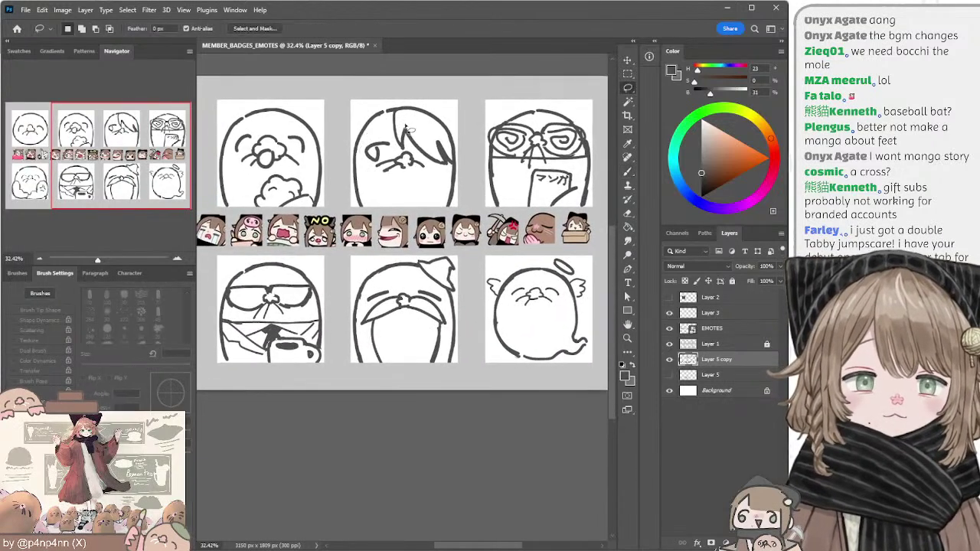
left_click_drag(386, 124, 518, 121)
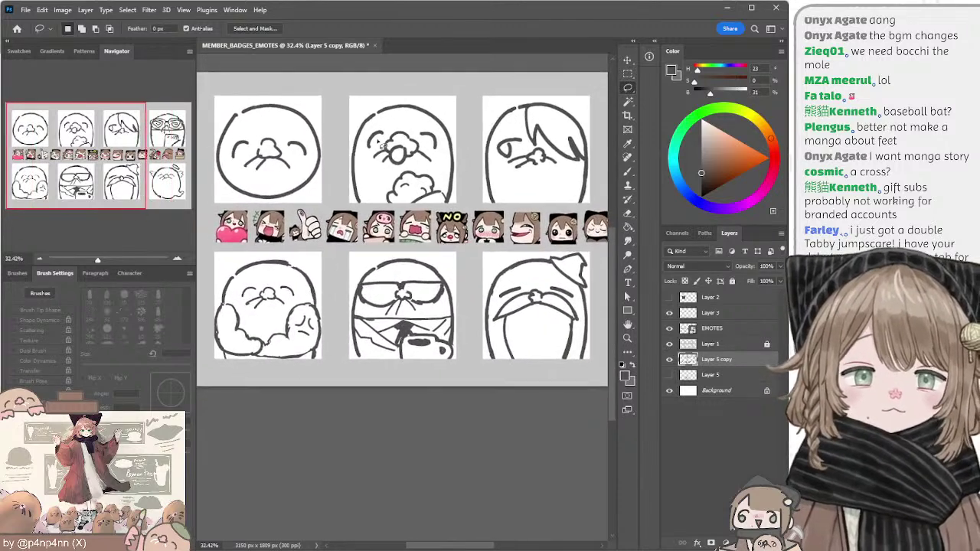
key("e")
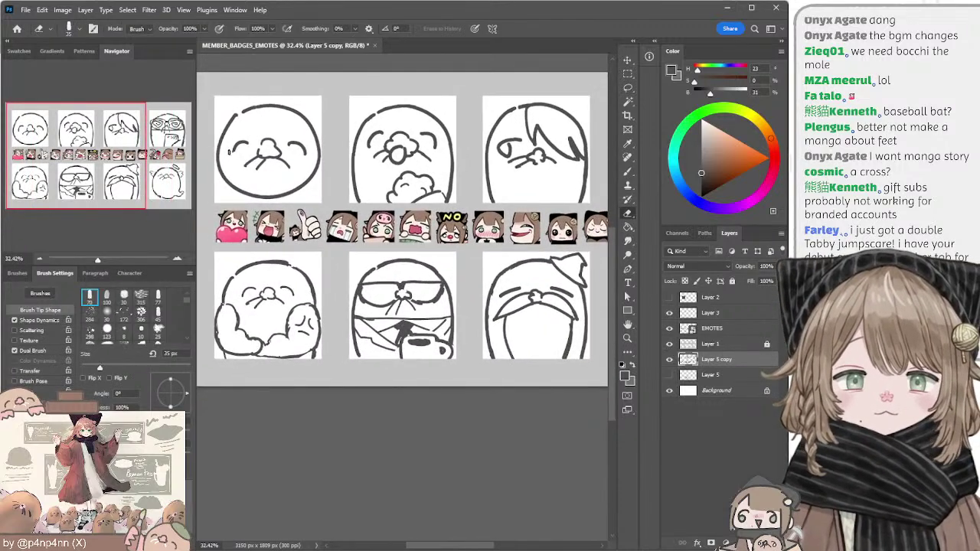
key("b")
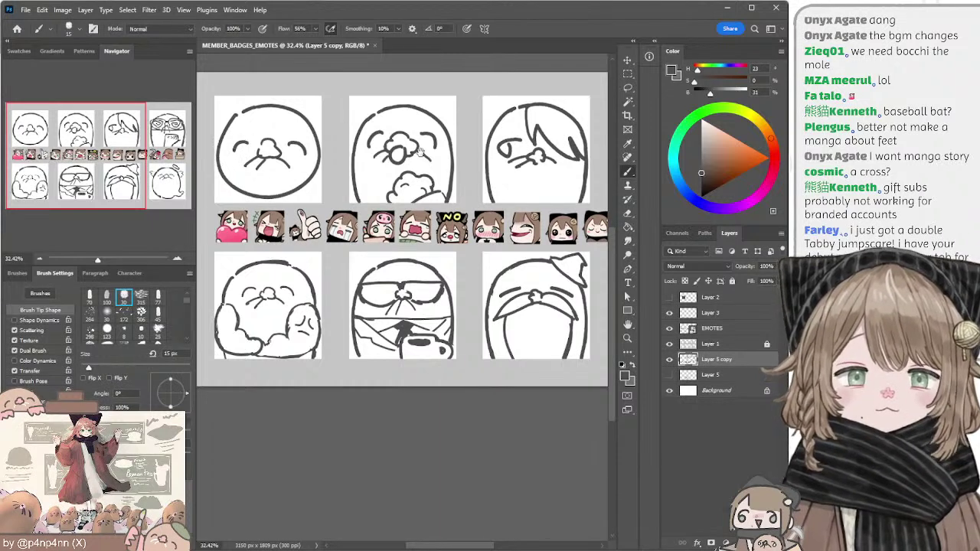
left_click_drag(410, 150, 430, 160)
mouse_move(435, 159)
left_mouse_down()
mouse_move(385, 146)
mouse_move(445, 153)
mouse_move(436, 141)
left_mouse_up()
Step: Draw a short slanted line on the muscular mole's forehead with a 9 px brush
key("bracketleft")
key("bracketleft")
left_click_drag(272, 262, 286, 254)
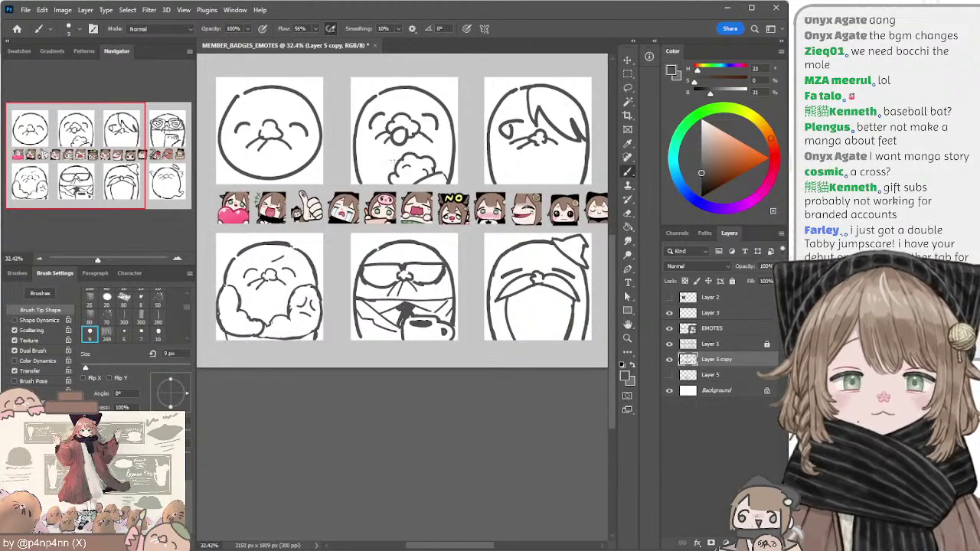
Step: Look over the badge sketches in both rows, from the plain round mole to the winged ghost mole
mouse_move(404, 166)
left_mouse_down()
mouse_move(449, 189)
mouse_move(399, 181)
left_mouse_up()
key("l")
mouse_move(260, 128)
left_mouse_down()
mouse_move(238, 158)
mouse_move(282, 174)
mouse_move(277, 146)
left_mouse_up()
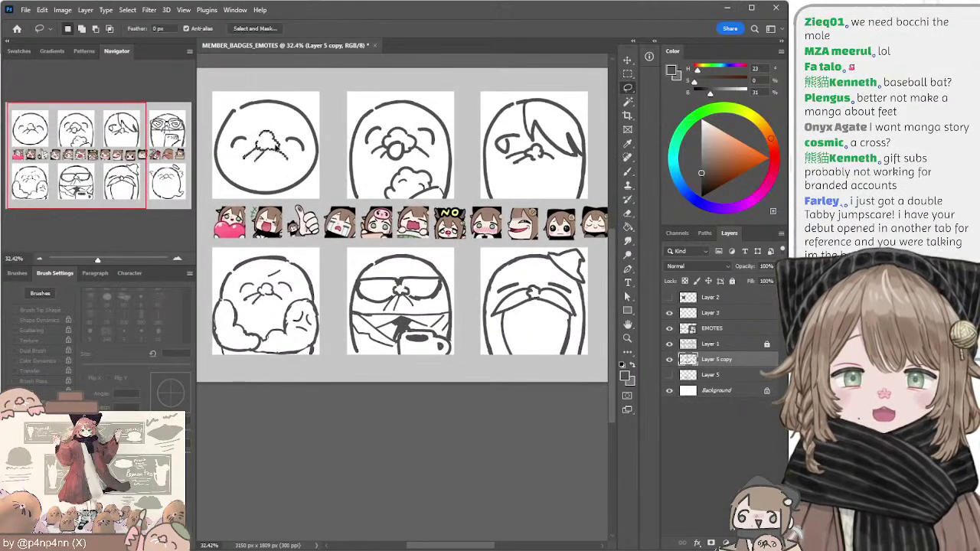
key("ctrl+d")
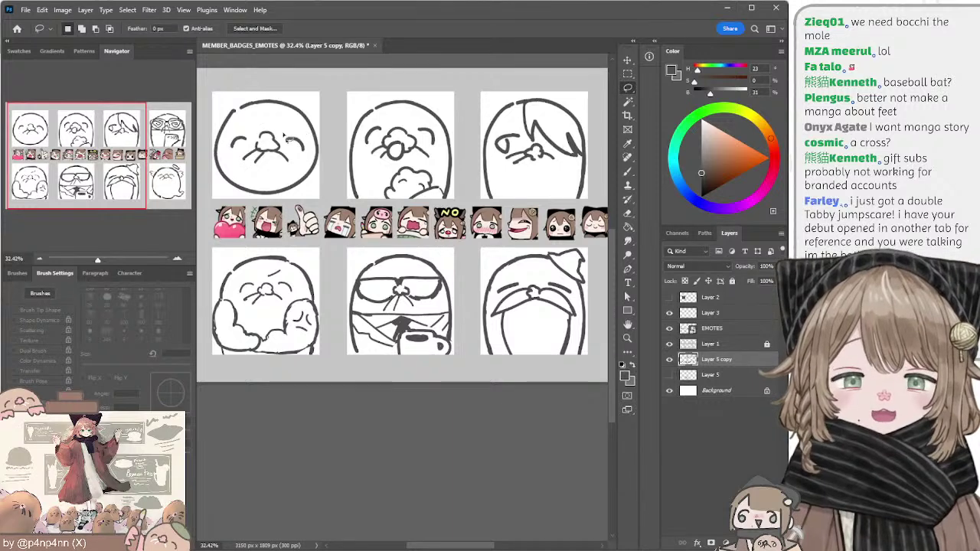
left_click_drag(332, 131, 270, 133)
left_click_drag(380, 127, 333, 125)
scroll(332, 124, "left", 8)
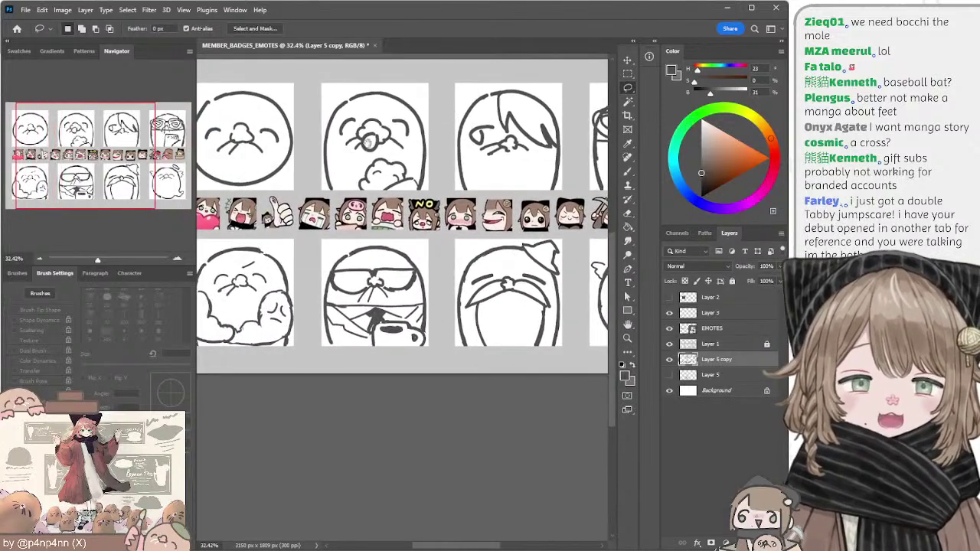
scroll(406, 125, "right", 10)
scroll(443, 168, "down", 2)
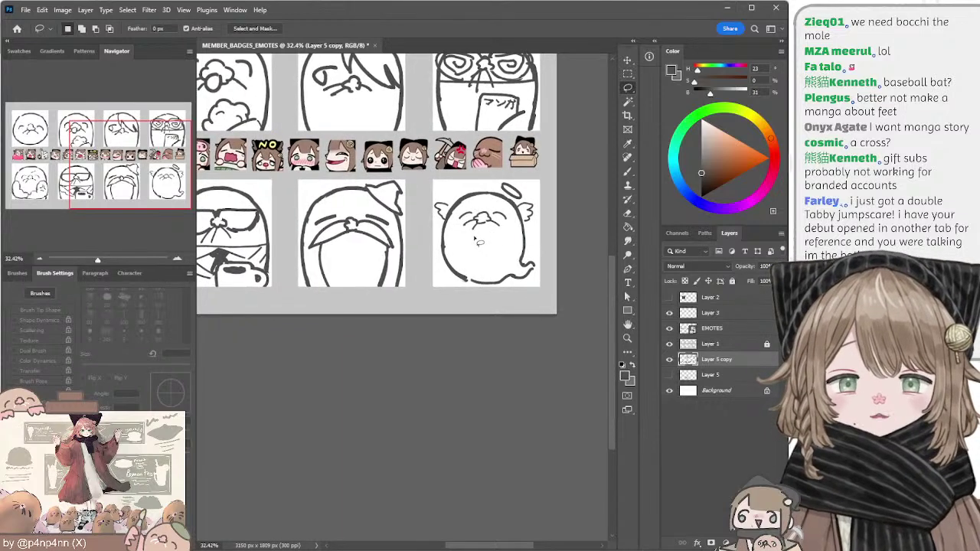
scroll(428, 215, "left", 5)
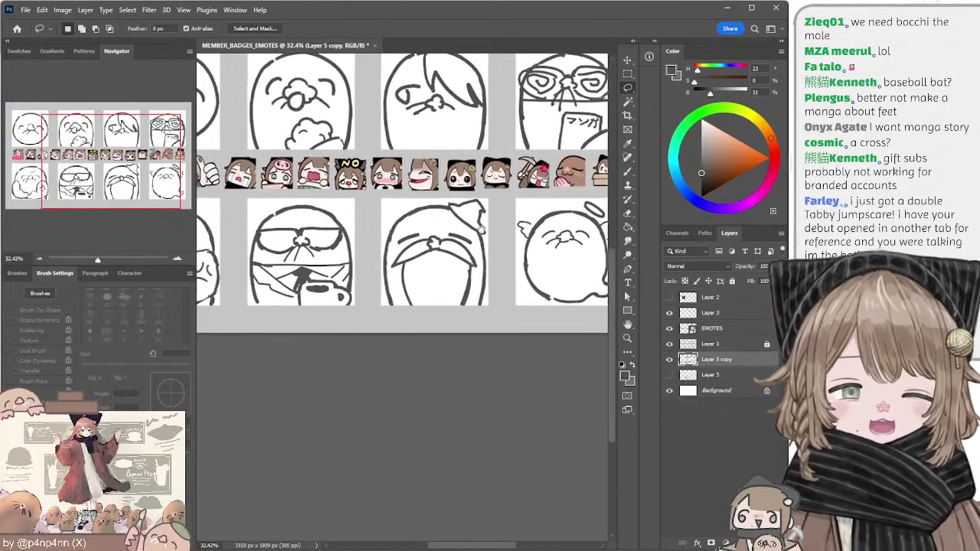
scroll(469, 204, "up", 1)
scroll(469, 204, "left", 4)
scroll(468, 204, "up", 2)
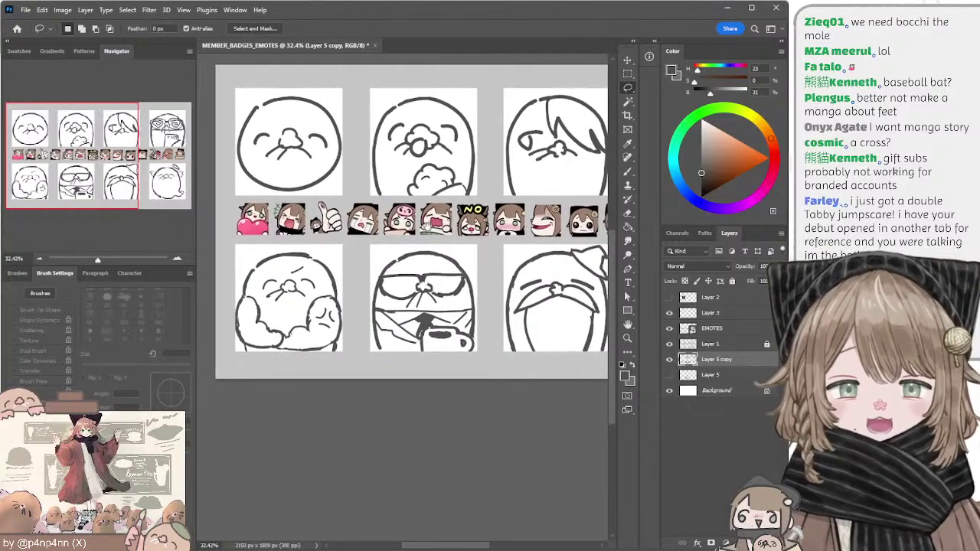
scroll(358, 256, "down", 1)
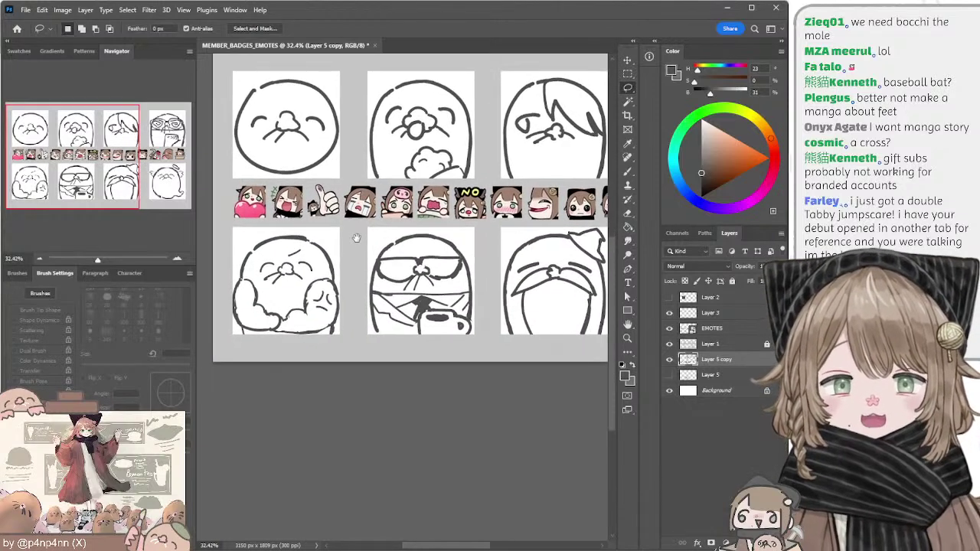
Step: Replace the 9 px brush with the recently used solid brush preset and set its size to 15 px
key("b")
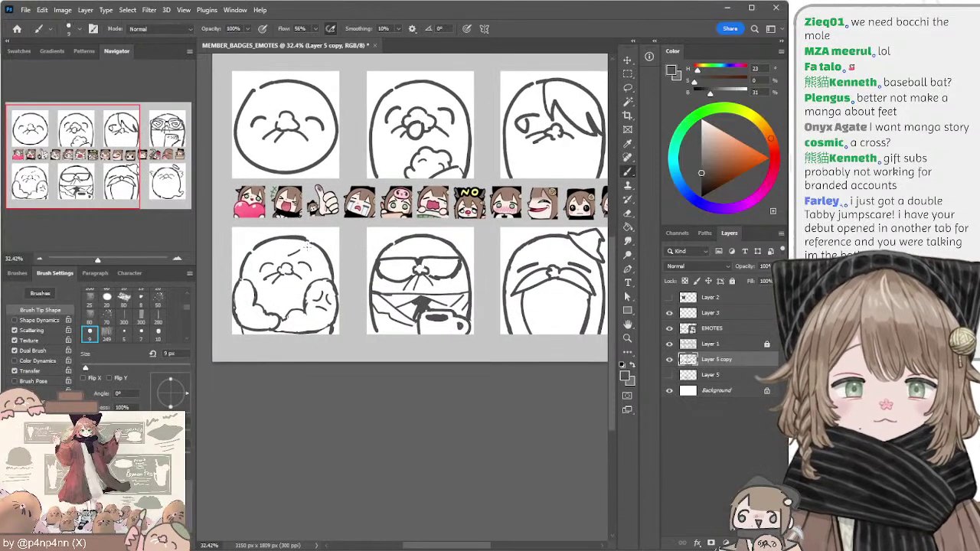
left_click(19, 273)
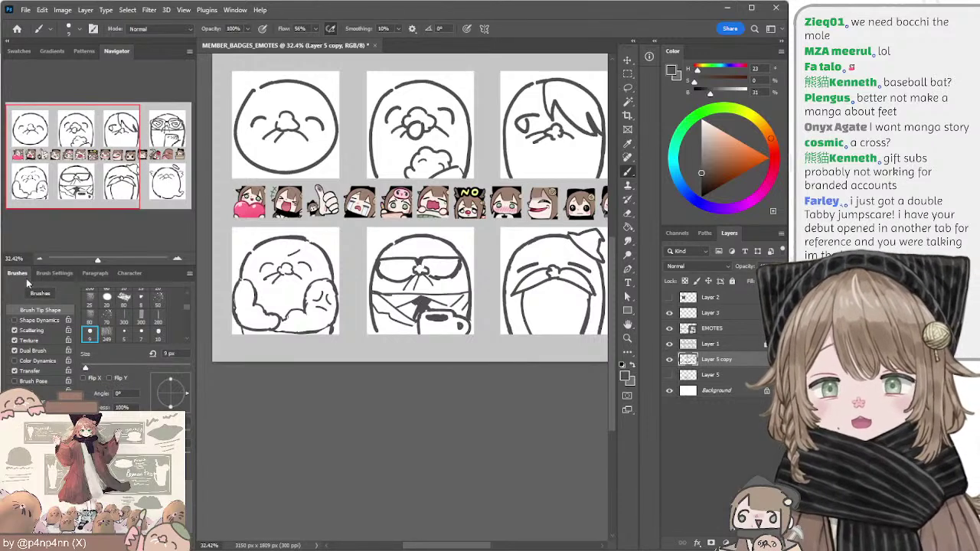
left_click(88, 274)
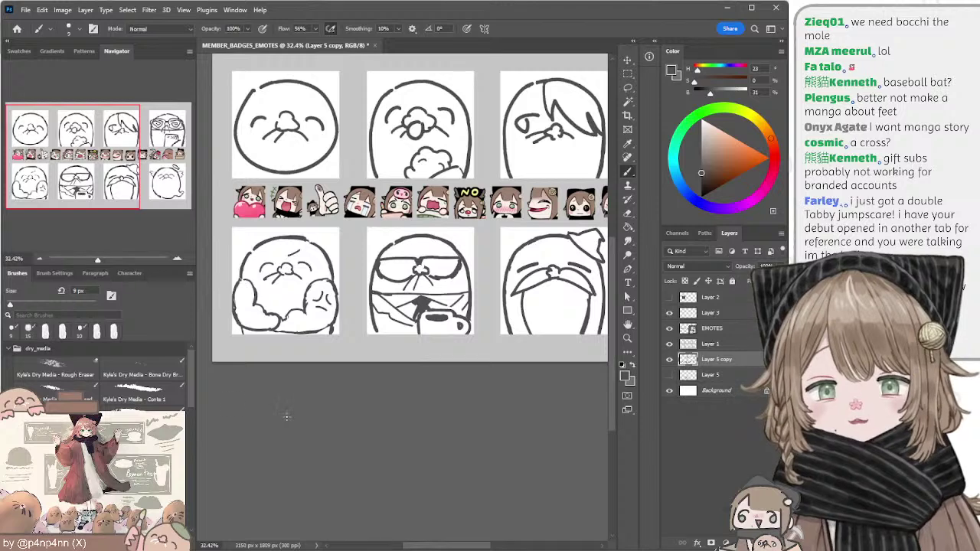
left_click(55, 273)
key("e")
key("b")
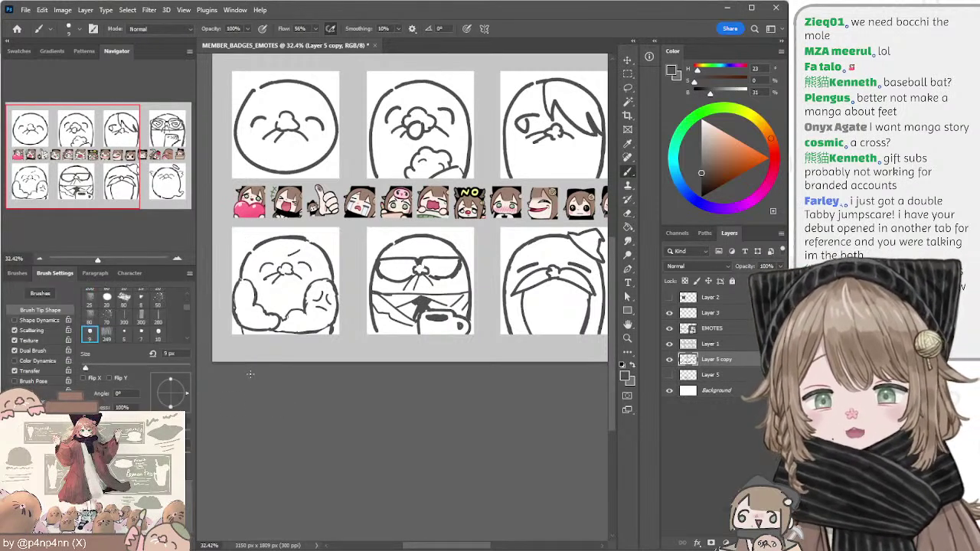
key("e")
key("r")
key("b")
key("b")
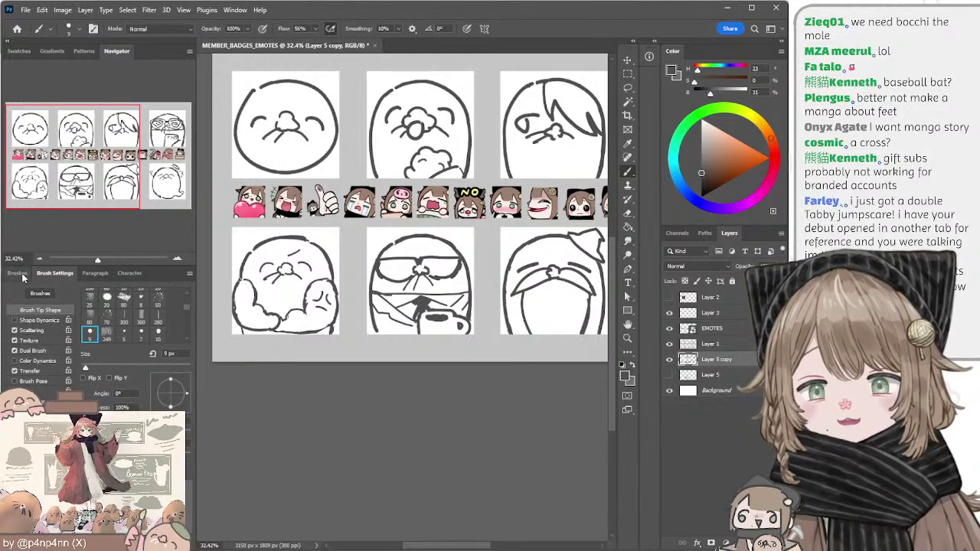
left_click(17, 274)
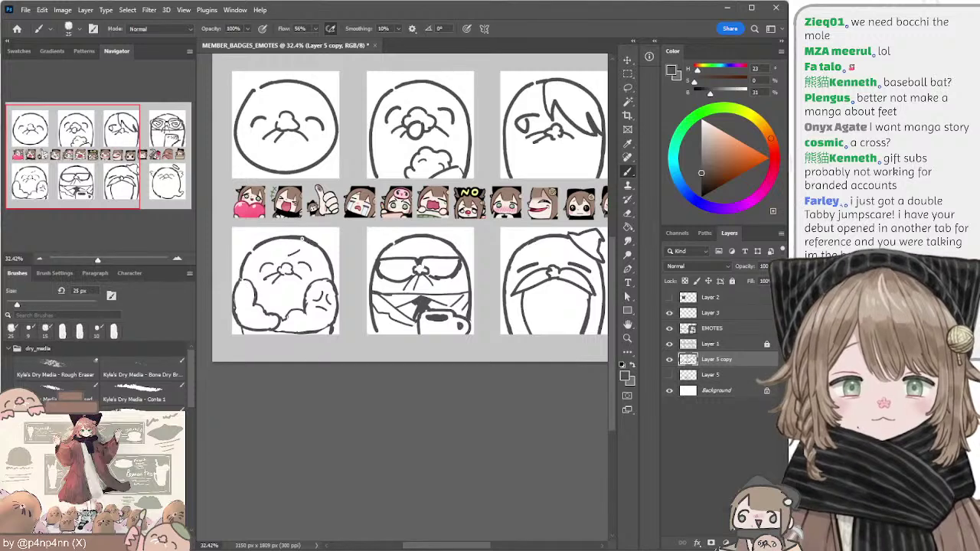
key("bracketleft")
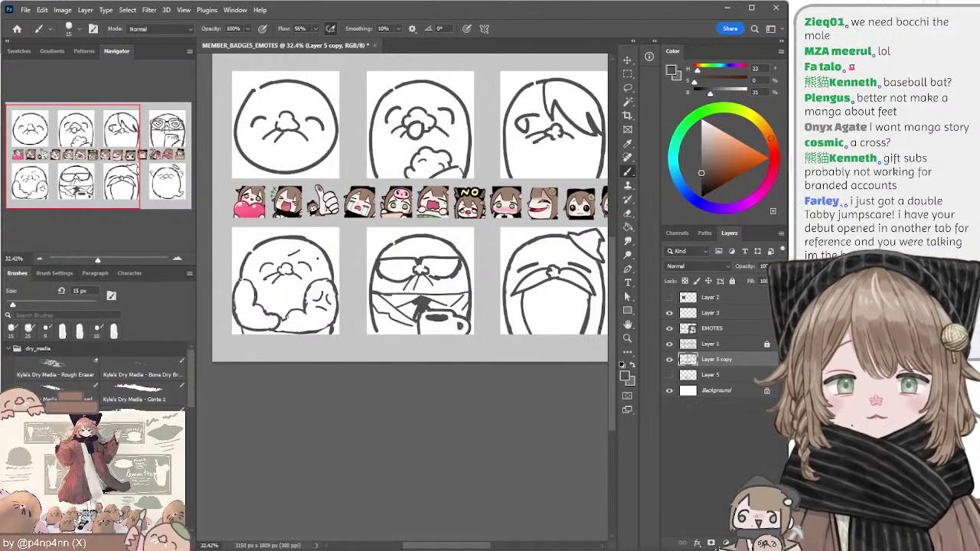
Step: Lasso the whole muscular mole, scale it proportionally to 99.61%, and clear the selection
key("l")
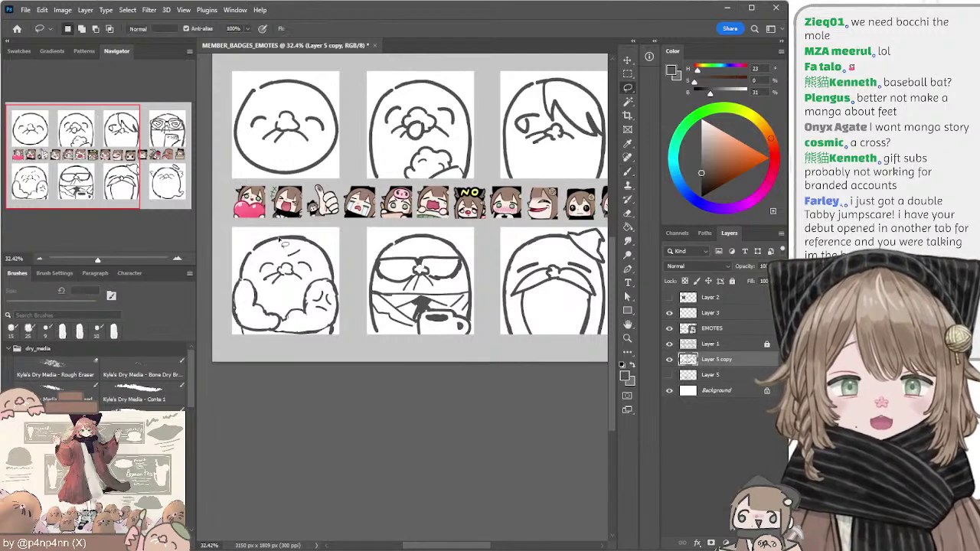
mouse_move(283, 226)
left_mouse_down()
mouse_move(240, 345)
mouse_move(339, 329)
mouse_move(352, 273)
mouse_move(331, 223)
left_mouse_up()
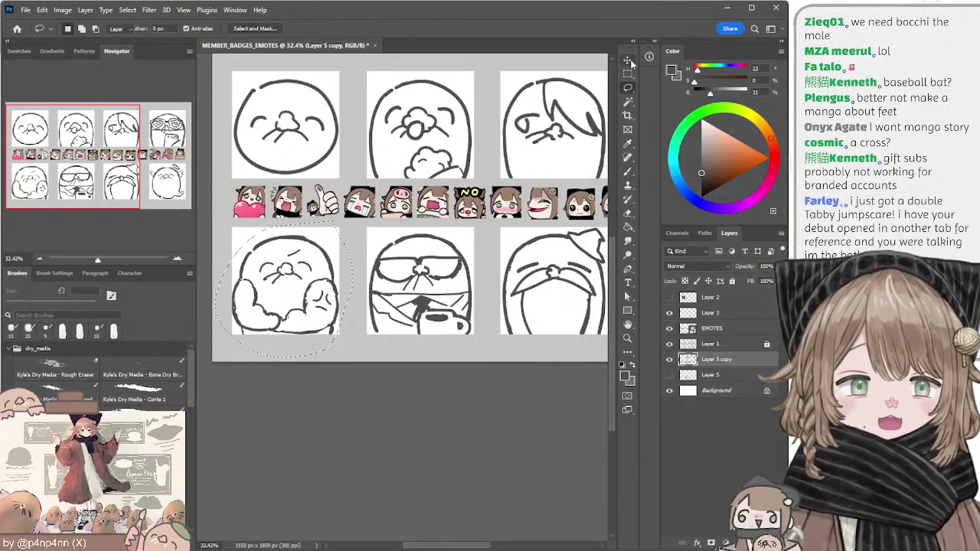
key("ctrl+t")
left_click_drag(215, 288, 215, 288)
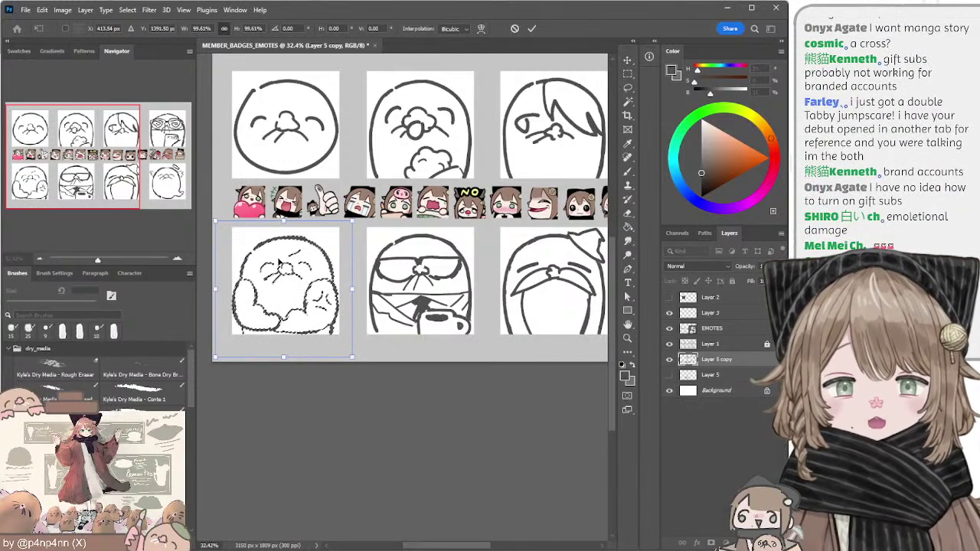
key("Return")
key("Return")
key("ctrl+d")
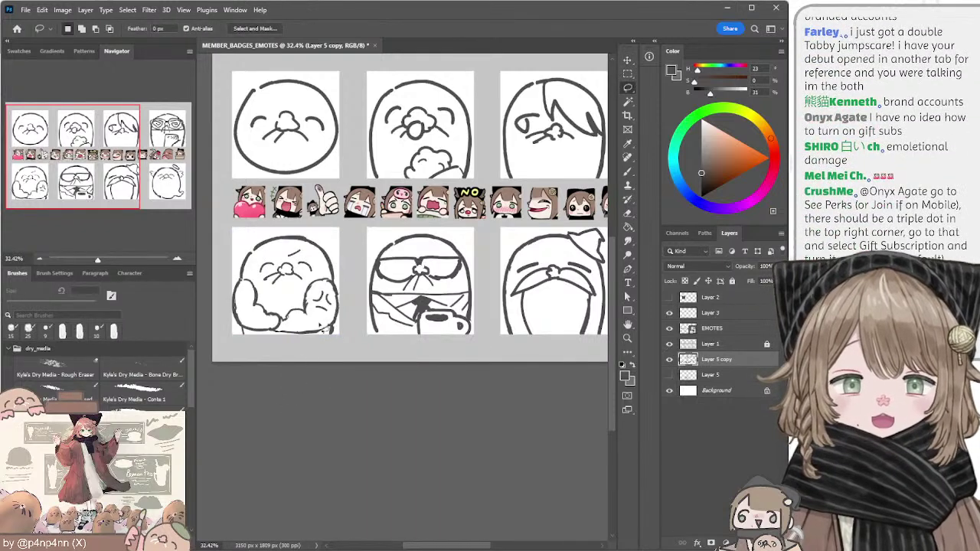
Step: Lower the opacity of the sketch layer Layer 5 copy to 17% and add a new layer above it
key("b")
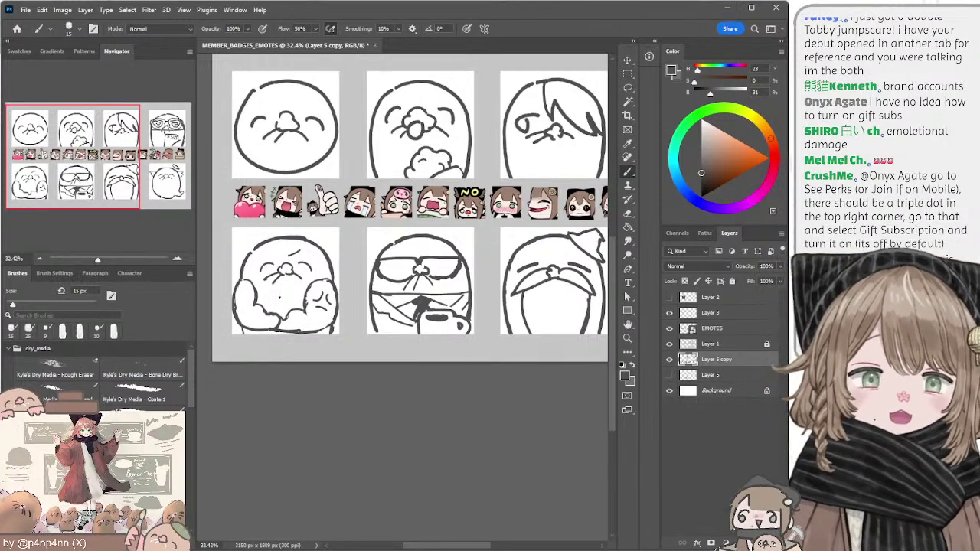
left_click_drag(355, 260, 345, 284)
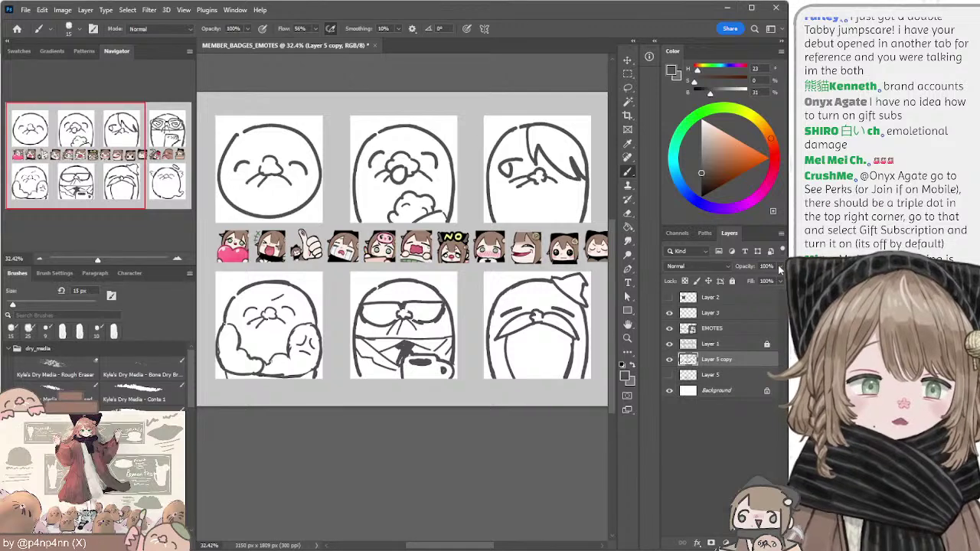
left_click_drag(749, 269, 735, 279)
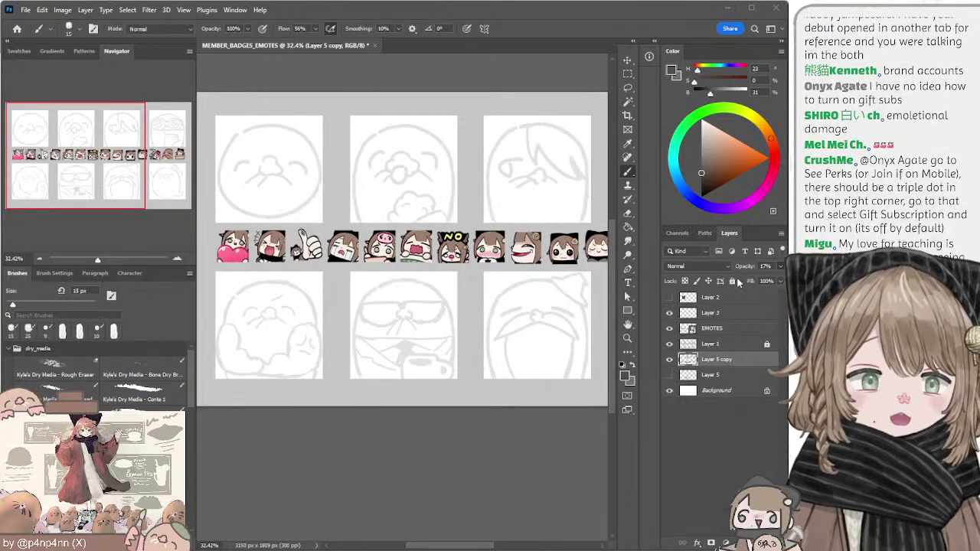
key("ctrl+shift+alt+n")
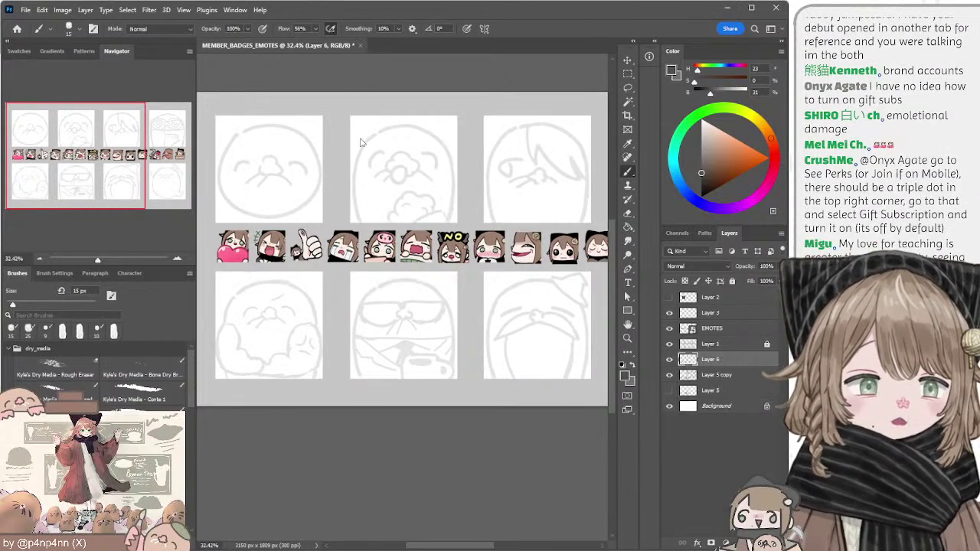
Step: Trace the top and right side of the plain round mole's outline on the new layer with the 15 px brush
mouse_move(245, 133)
left_mouse_down()
mouse_move(311, 136)
mouse_move(292, 126)
mouse_move(318, 180)
left_mouse_up()
key("ctrl+z")
key("ctrl+z")
key("ctrl+z")
key("ctrl+z")
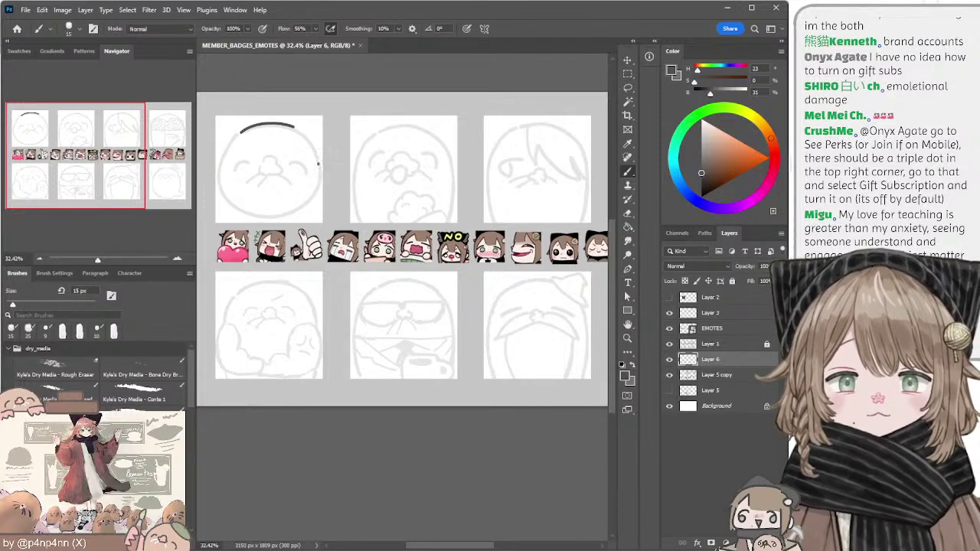
left_click_drag(294, 126, 320, 181)
key("ctrl+z")
key("ctrl+z")
left_click_drag(294, 126, 322, 182)
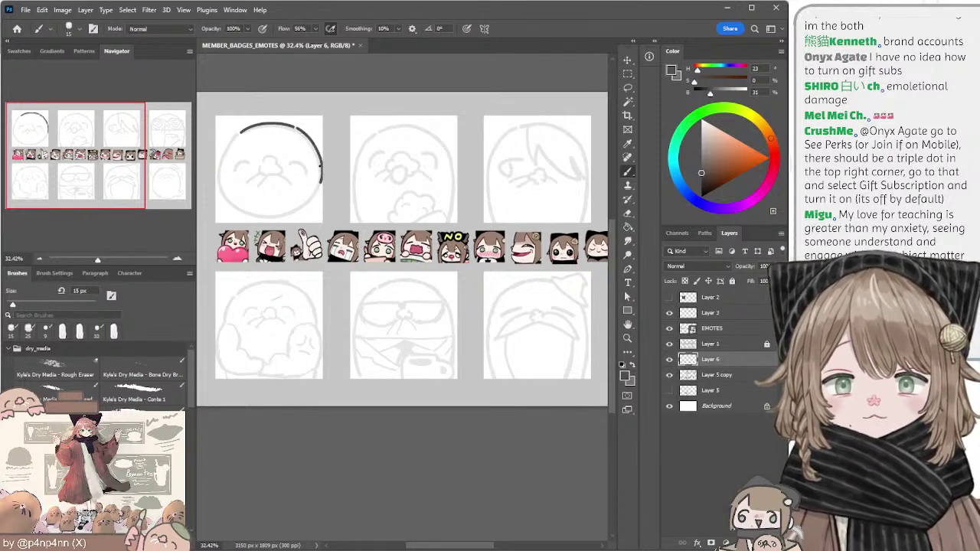
Step: Lasso the newly inked arc, shift it slightly left to fit the faded sketch, and deselect
key("l")
mouse_move(324, 120)
left_mouse_down()
mouse_move(241, 192)
mouse_move(348, 150)
mouse_move(318, 147)
left_mouse_up()
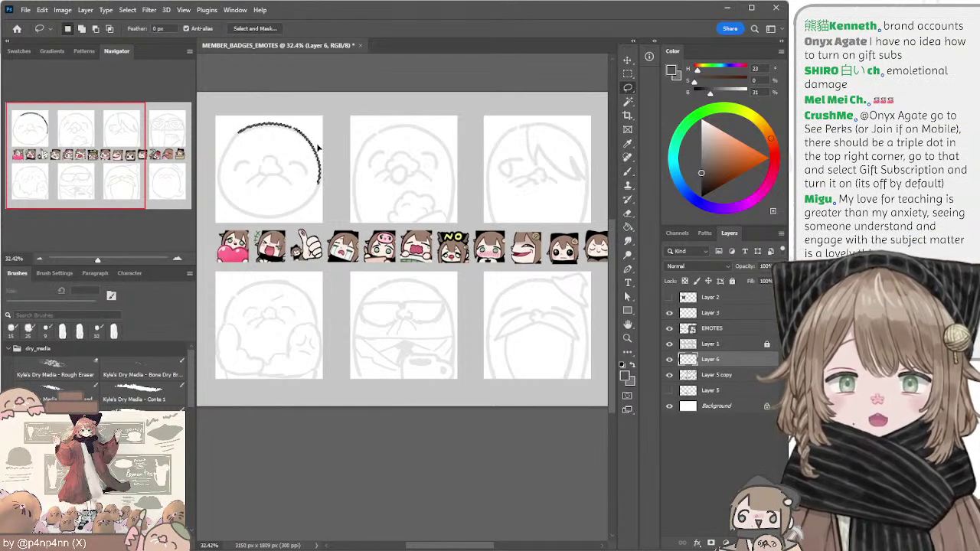
key("ctrl+d")
Step: Ink the left side of the round mole's outline, from the top down to the lower left
key("b")
mouse_move(239, 131)
left_mouse_down()
mouse_move(220, 189)
mouse_move(228, 142)
mouse_move(225, 200)
mouse_move(288, 220)
left_mouse_up()
key("ctrl+z")
key("ctrl+z")
mouse_move(224, 196)
left_mouse_down()
mouse_move(234, 216)
mouse_move(289, 220)
left_mouse_up()
key("ctrl+z")
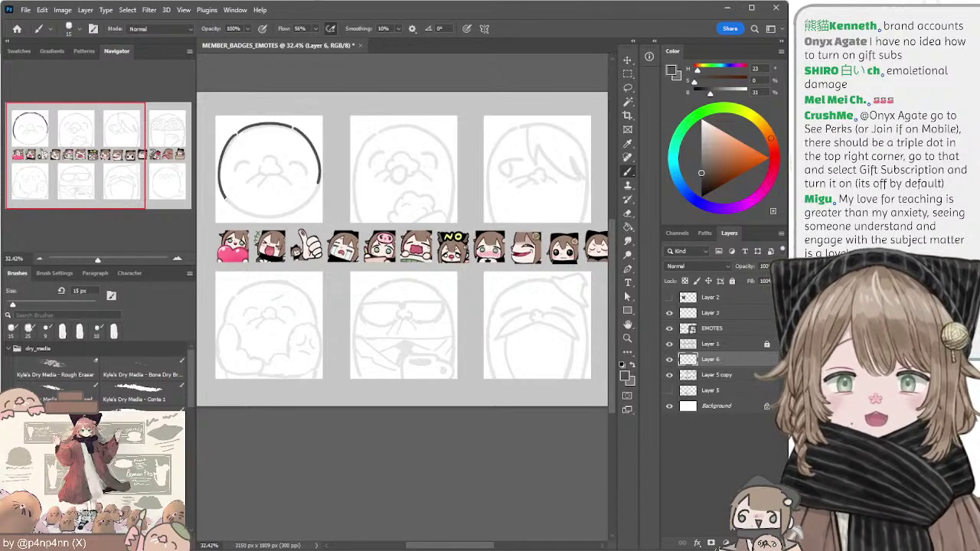
Step: Ink the bottom and lower right of the round mole's outline, undoing strokes that turn out too thick
mouse_move(223, 197)
left_mouse_down()
mouse_move(281, 218)
mouse_move(274, 219)
left_mouse_up()
key("ctrl+z")
key("ctrl+z")
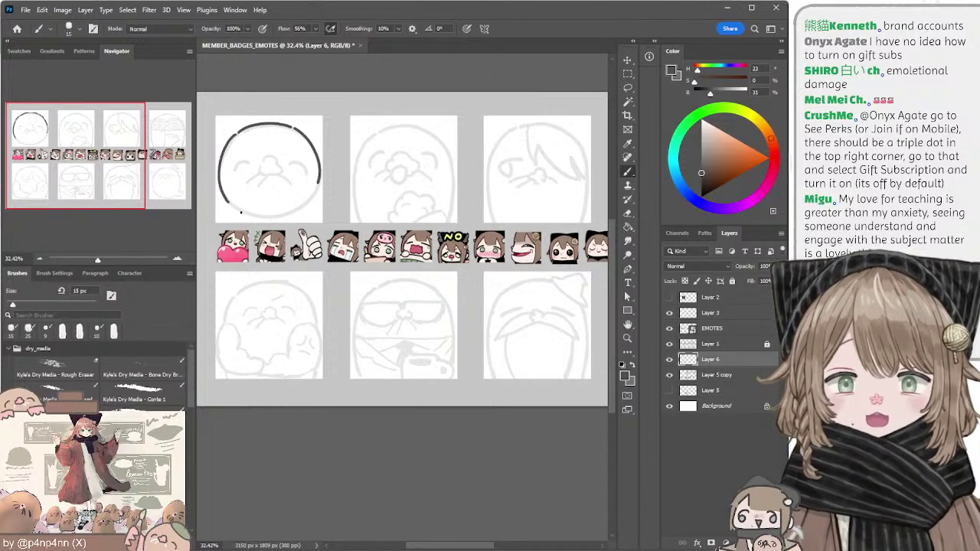
left_click_drag(223, 198, 281, 218)
key("ctrl+z")
mouse_move(223, 199)
left_mouse_down()
mouse_move(283, 214)
mouse_move(320, 181)
left_mouse_up()
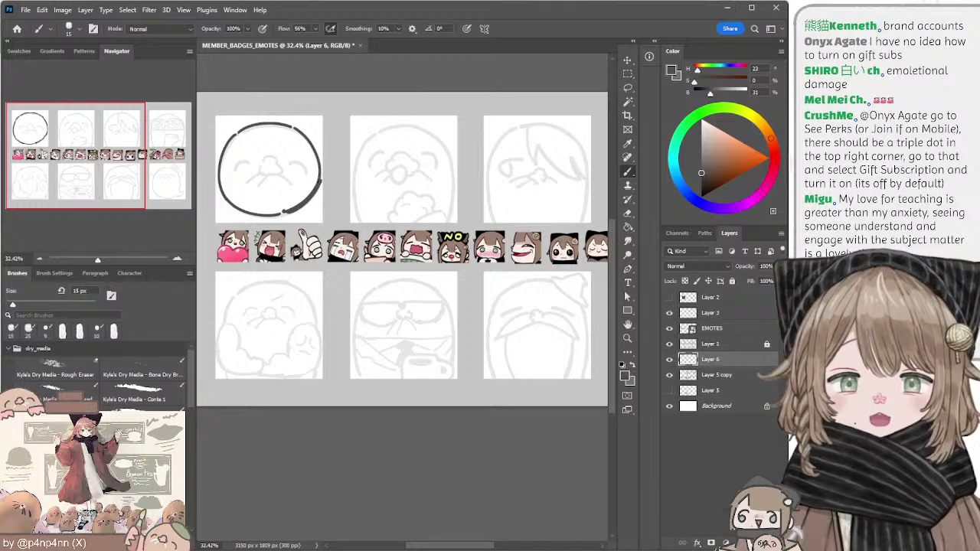
key("ctrl+z")
left_click_drag(284, 214, 320, 180)
key("ctrl+z")
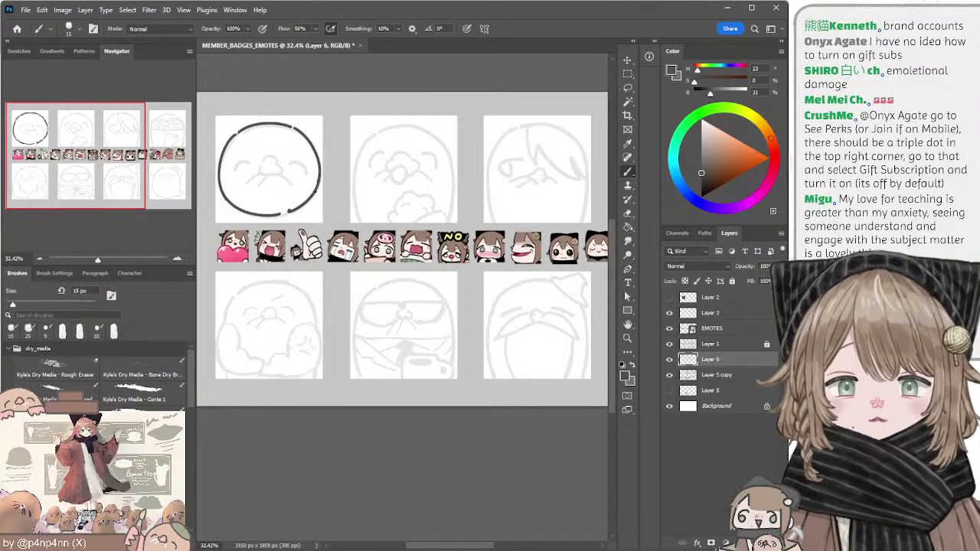
Step: Clean up the joins along the bottom of the round mole's outline with the Eraser and the 15 px brush
key("e")
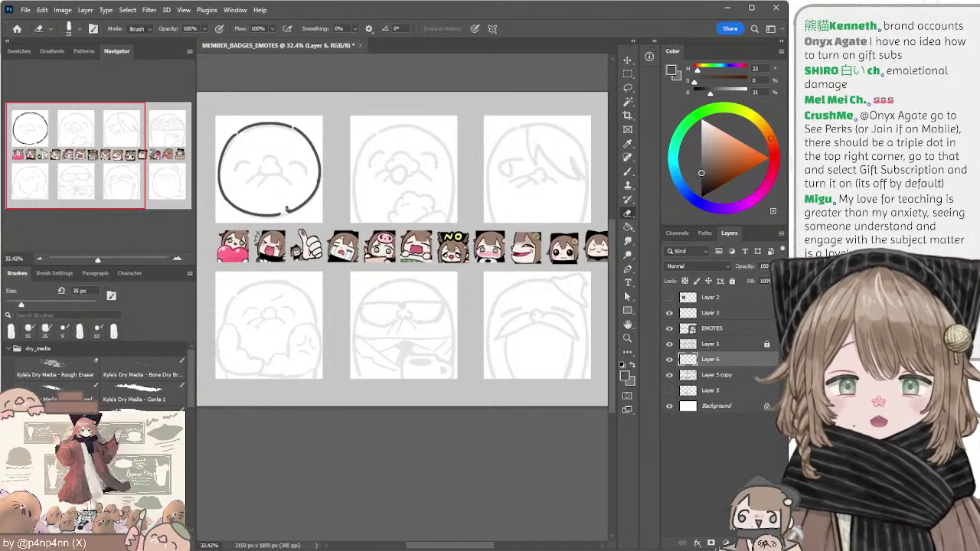
key("b")
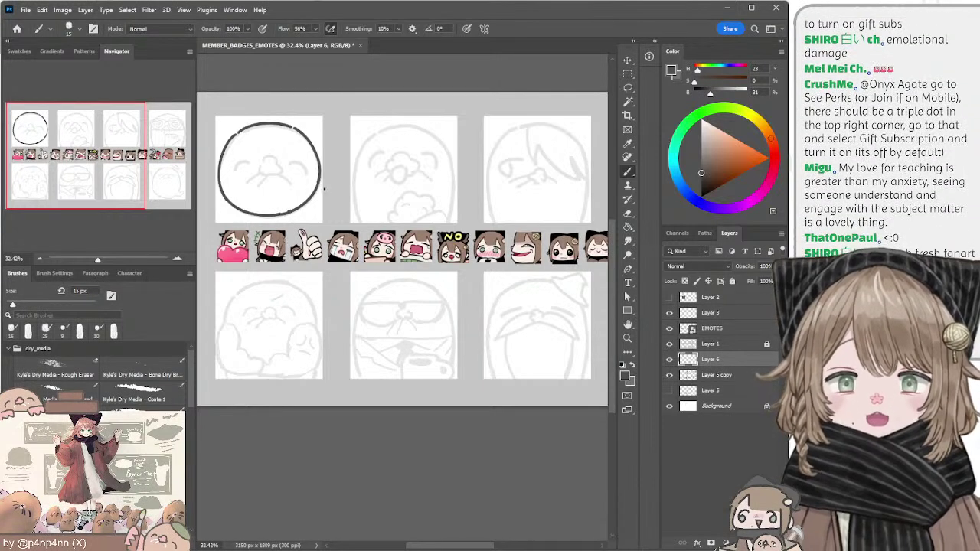
key("e")
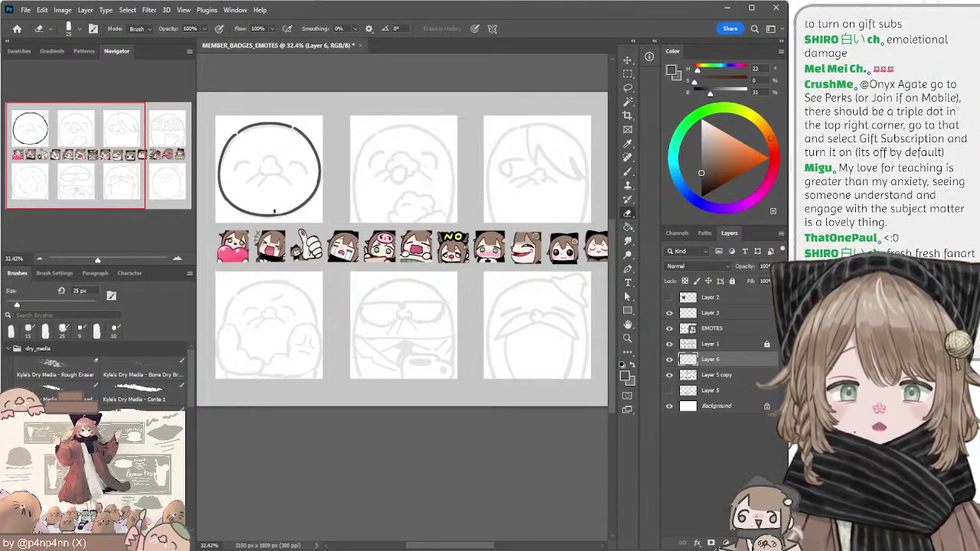
key("b")
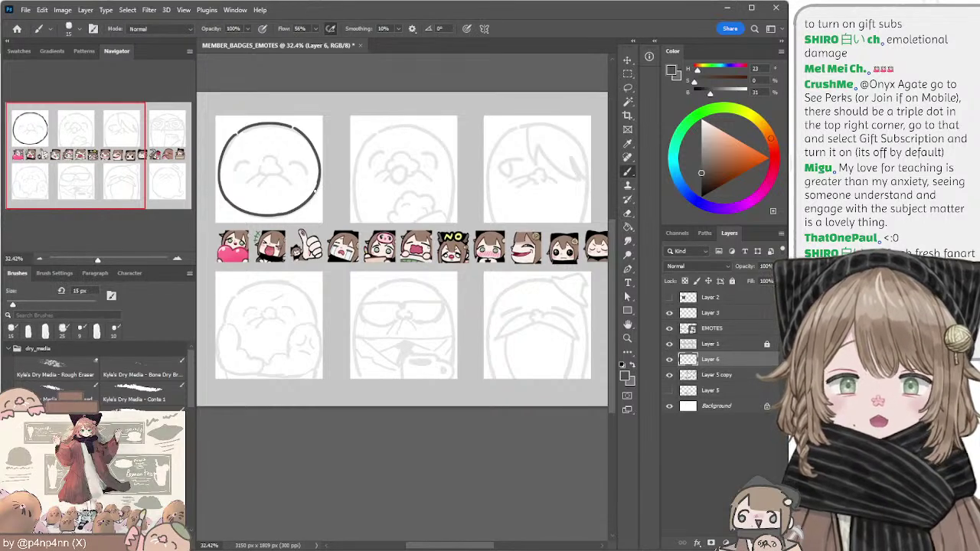
Step: Lasso the finished round outline, nudge it slightly down and to the right, and deselect
key("l")
mouse_move(271, 102)
left_mouse_down()
mouse_move(334, 160)
mouse_move(321, 107)
left_mouse_up()
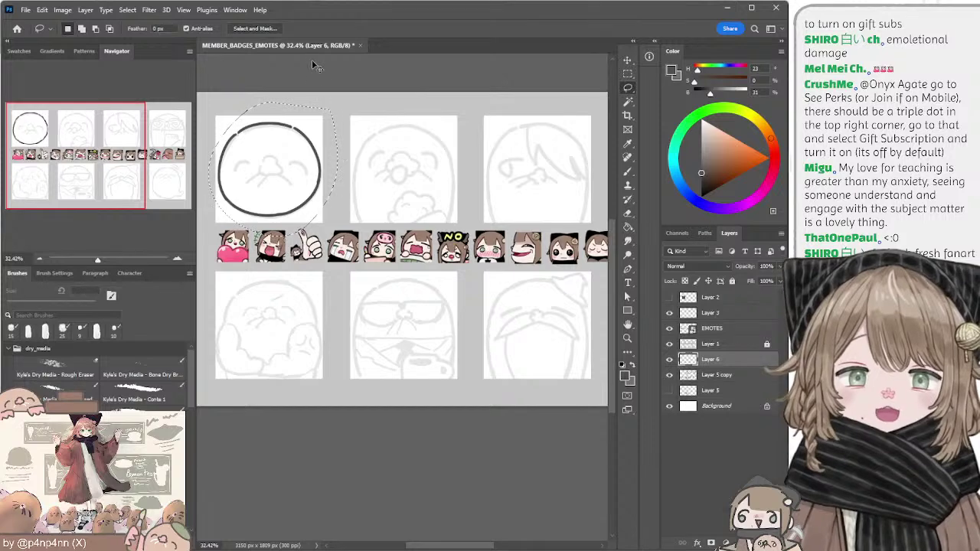
key("ctrl+Down")
key("ctrl+Down")
key("ctrl+Down")
key("ctrl+Down")
key("ctrl+Right")
key("ctrl+Right")
key("ctrl+Right")
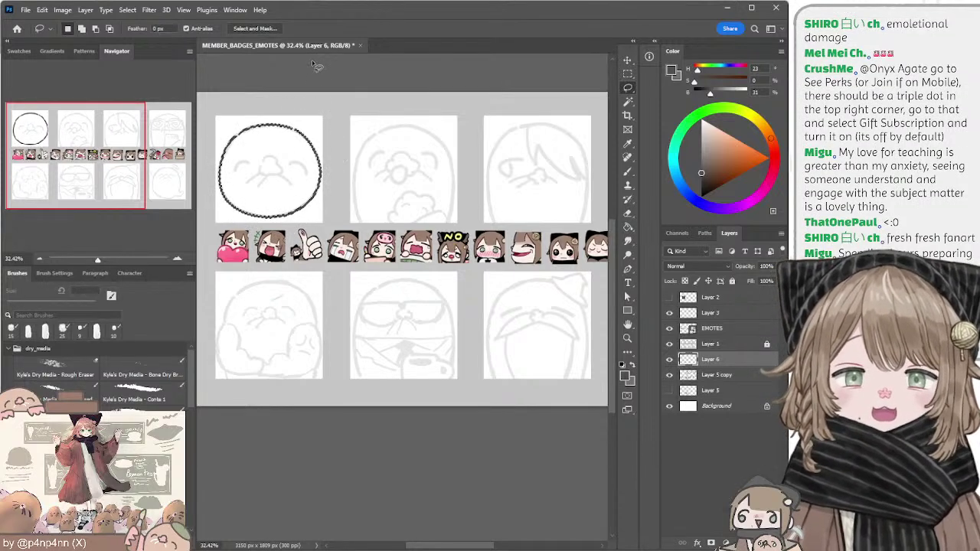
key("ctrl+d")
Step: Ink the round mole's nose and whiskers with the Brush at 10 px, undoing the thicker 15 px attempt
key("b")
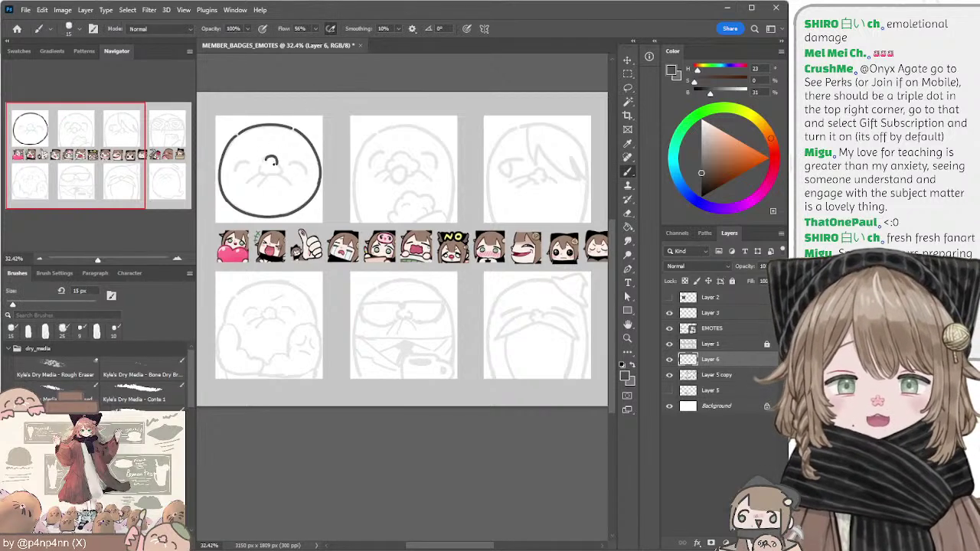
left_click_drag(267, 161, 279, 163)
key("ctrl+z")
key("ctrl+z")
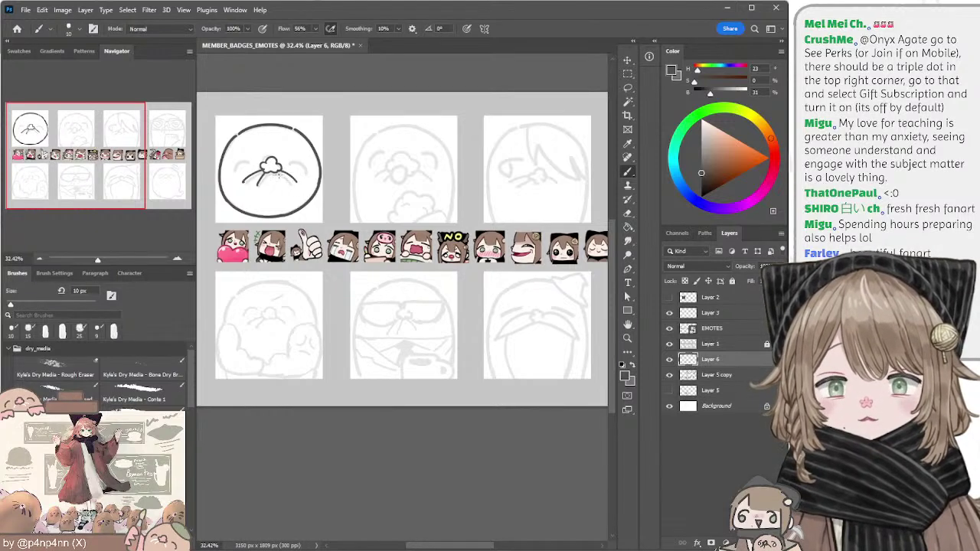
Step: Lasso the inked nose and whiskers, nudge them slightly to the right, and deselect
key("l")
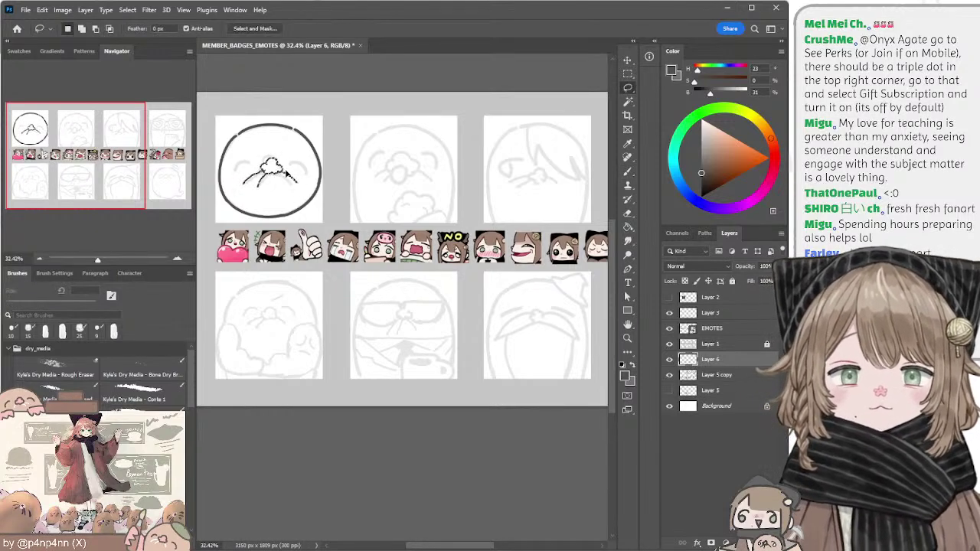
key("v")
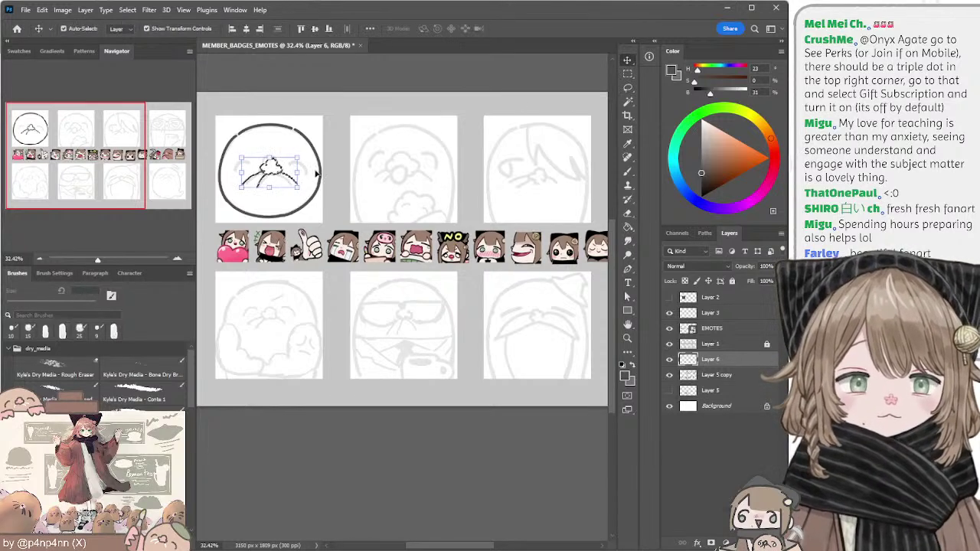
left_click_drag(299, 173, 233, 176)
key("Return")
key("ctrl+d")
Step: Ink the mole's two closed eyes with the 20 px brush, and nudge only the nose and whiskers back to the left between them
key("b")
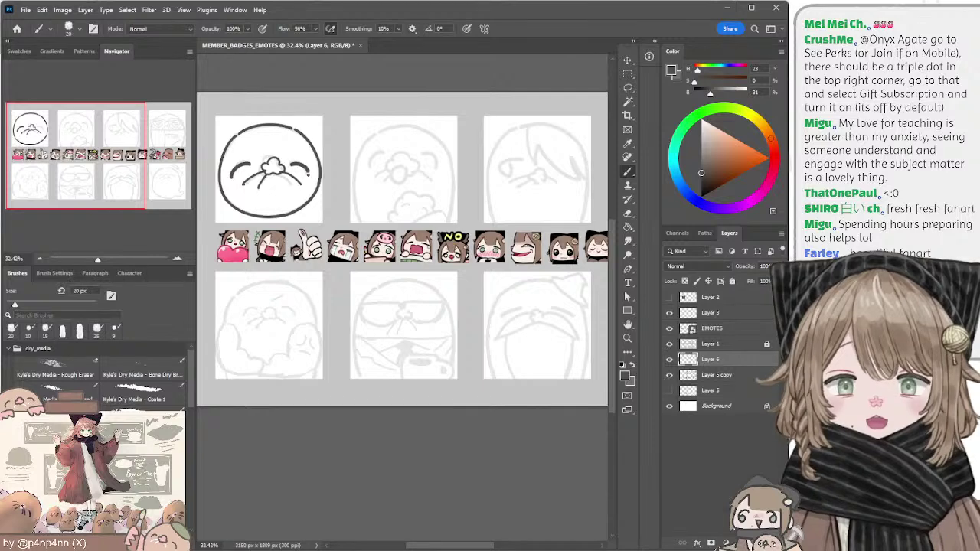
key("l")
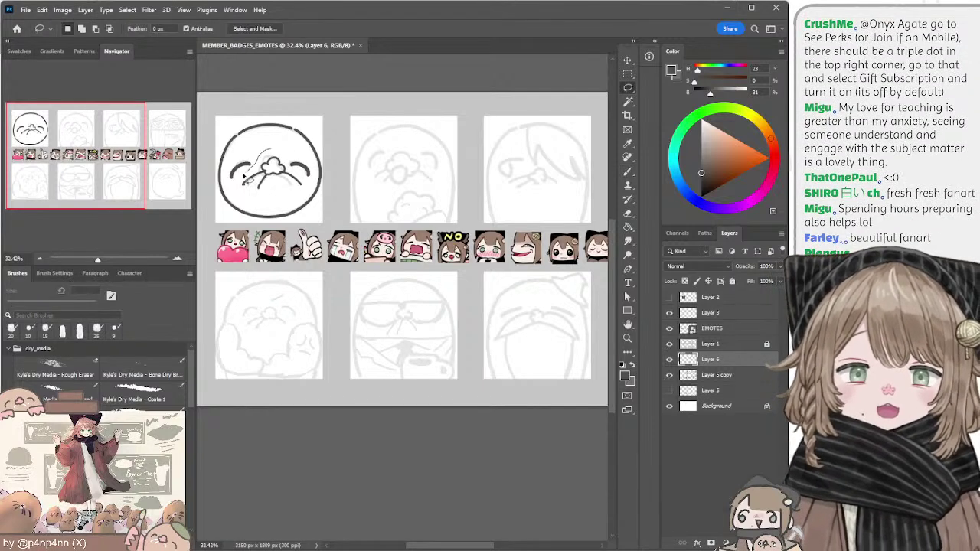
mouse_move(245, 177)
left_mouse_down()
mouse_move(302, 197)
mouse_move(308, 174)
mouse_move(285, 157)
mouse_move(249, 164)
left_mouse_up()
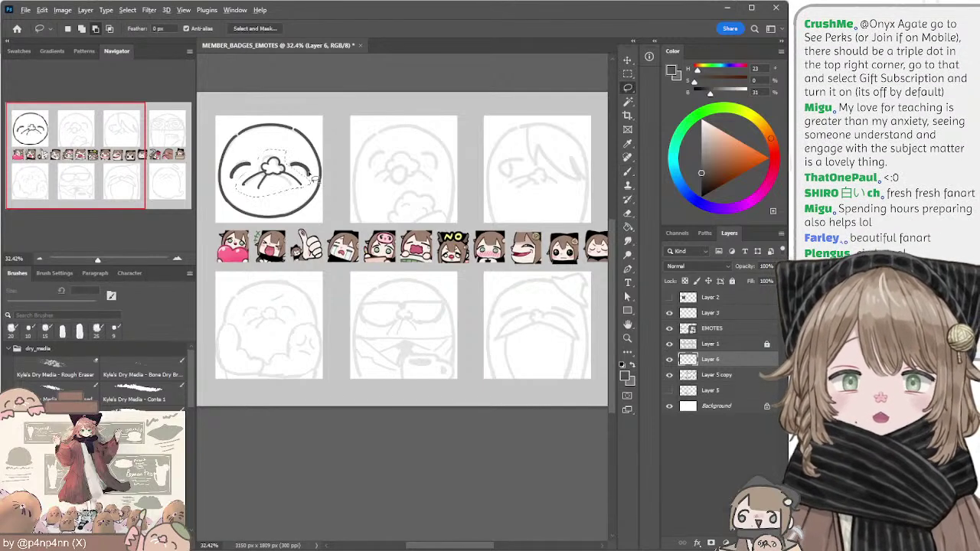
left_click_drag(316, 179, 310, 185)
left_click_drag(323, 133, 321, 133)
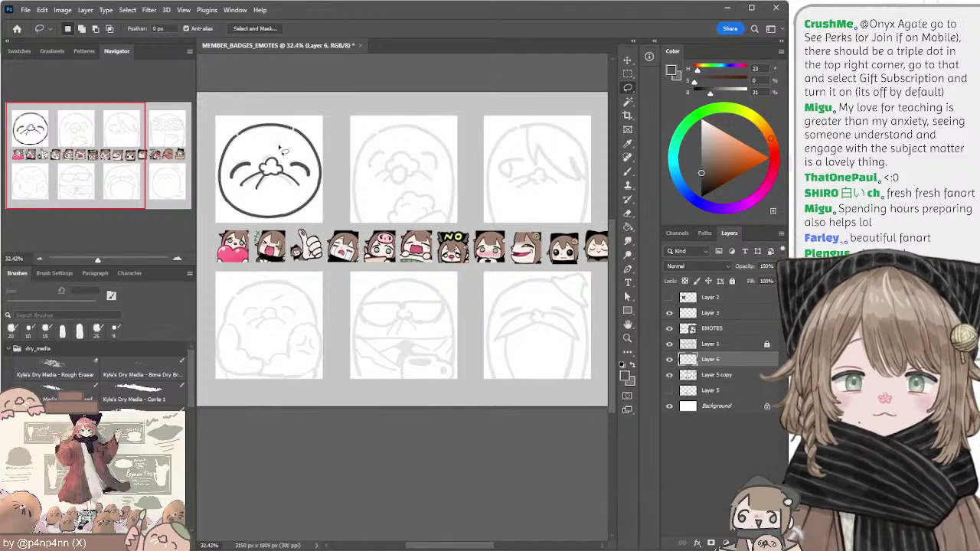
Step: Add a new layer above Layer 5 copy and choose a pale warm brush colour
mouse_move(380, 119)
left_mouse_down()
mouse_move(357, 116)
mouse_move(373, 118)
left_mouse_up()
left_click(710, 376)
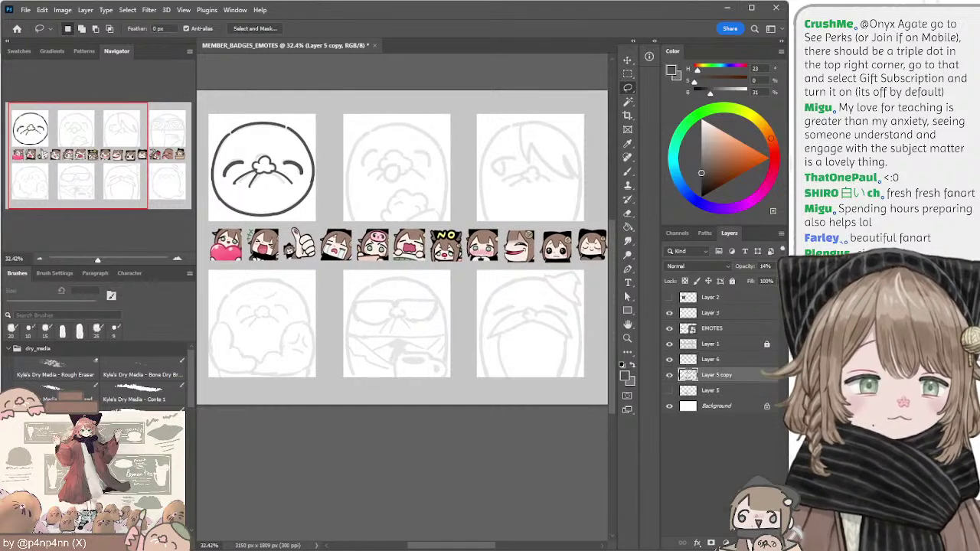
left_click(754, 543)
key("b")
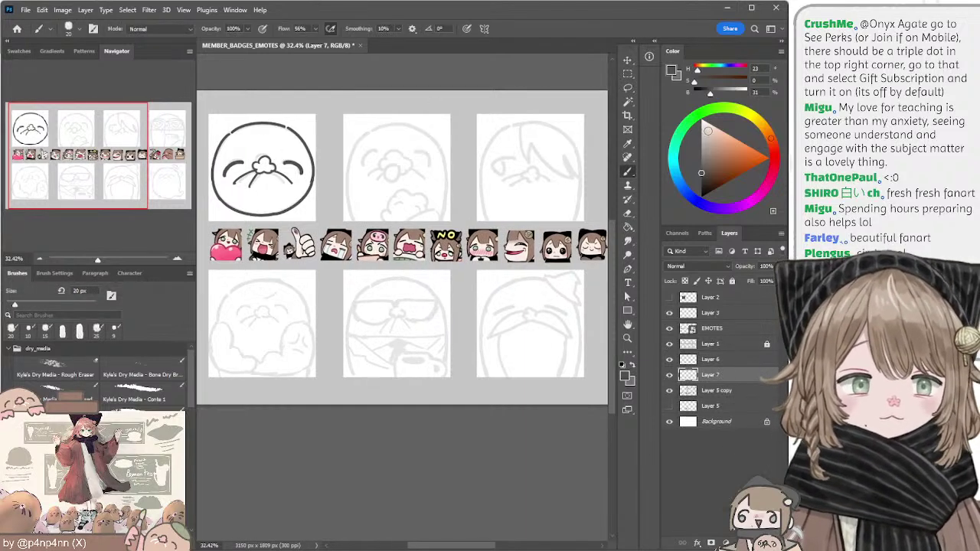
left_click(712, 130)
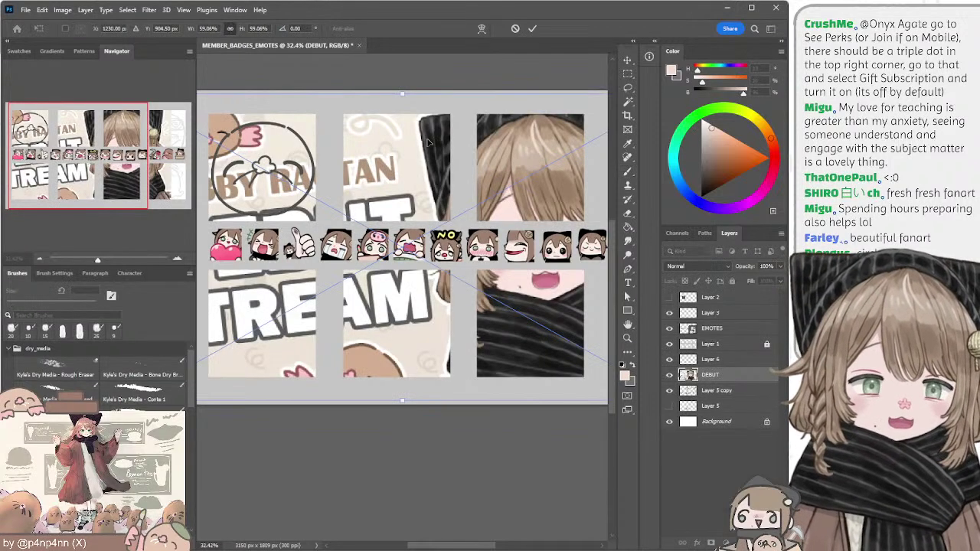
Step: Place the DEBUT image as the topmost layer and scale it to 28.45% beside the round mole as a colour reference
key("Return")
key("b")
left_click_drag(702, 378, 708, 296)
left_click(627, 60)
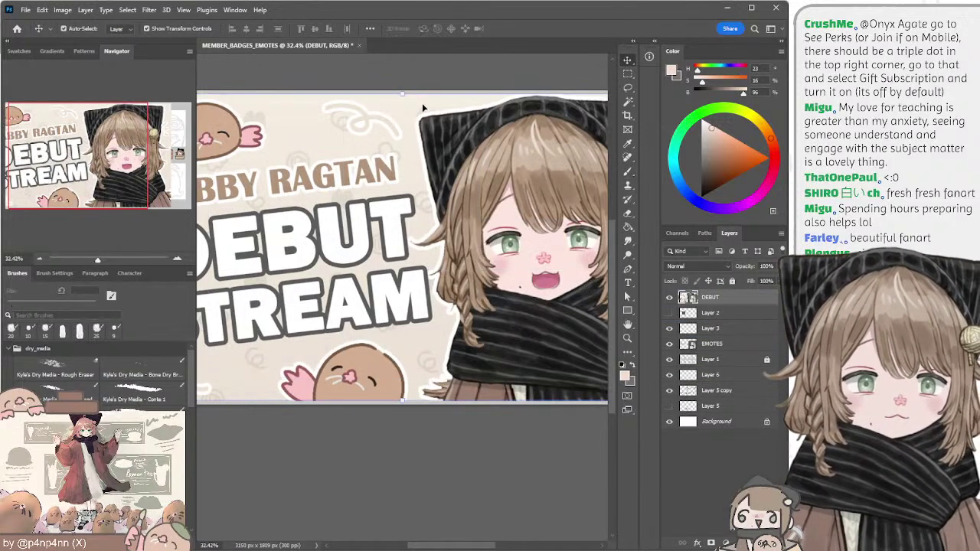
mouse_move(404, 97)
left_mouse_down()
mouse_move(404, 177)
mouse_move(446, 162)
mouse_move(437, 129)
left_mouse_up()
key("Return")
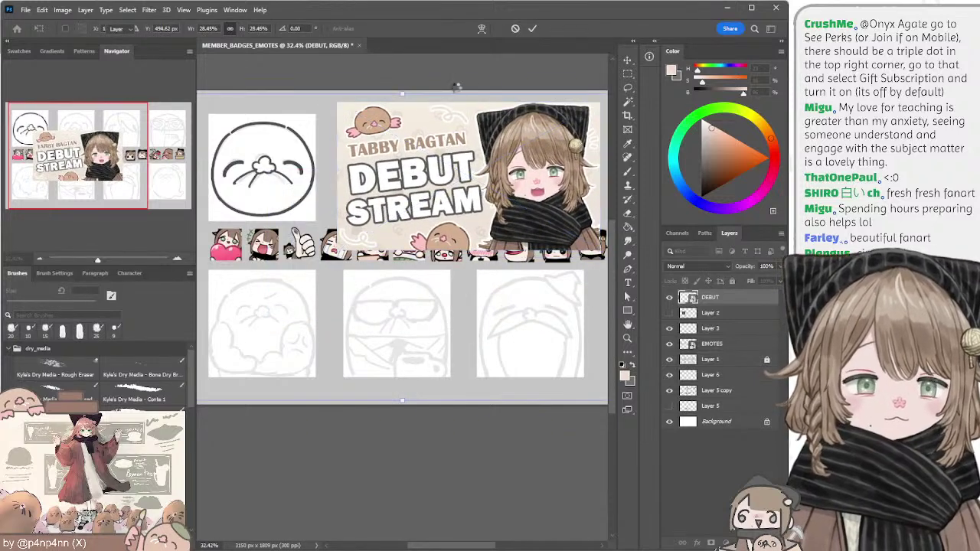
Step: Sample the brown of the mole in the DEBUT image and add a new layer directly above Layer 5 copy
key("b")
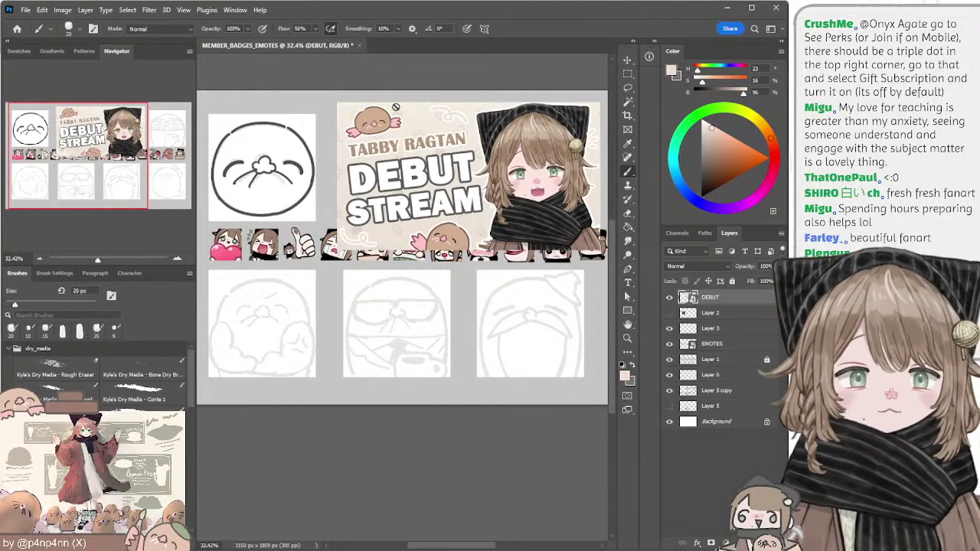
mouse_move(365, 130)
left_mouse_down()
mouse_move(457, 146)
mouse_move(427, 142)
left_mouse_up()
left_click(374, 110, "alt")
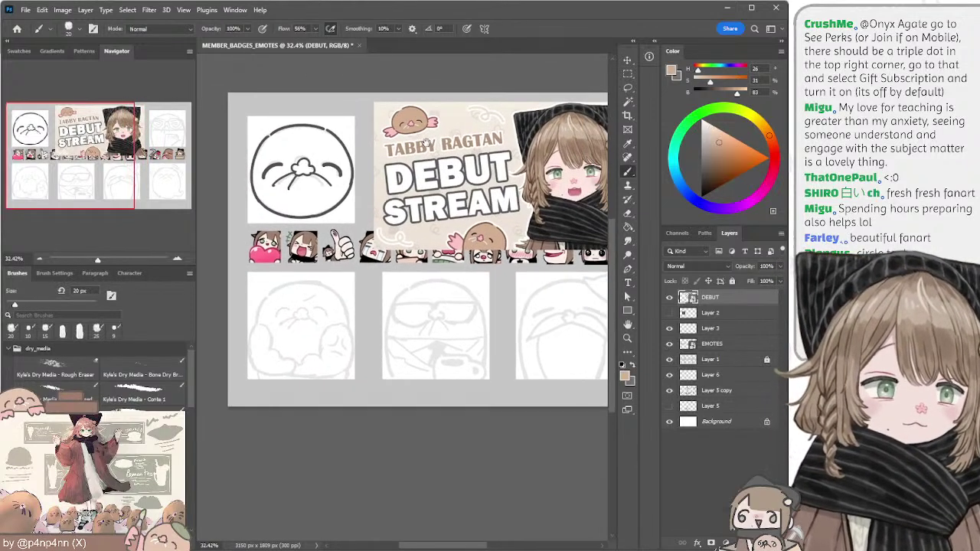
left_click(697, 375)
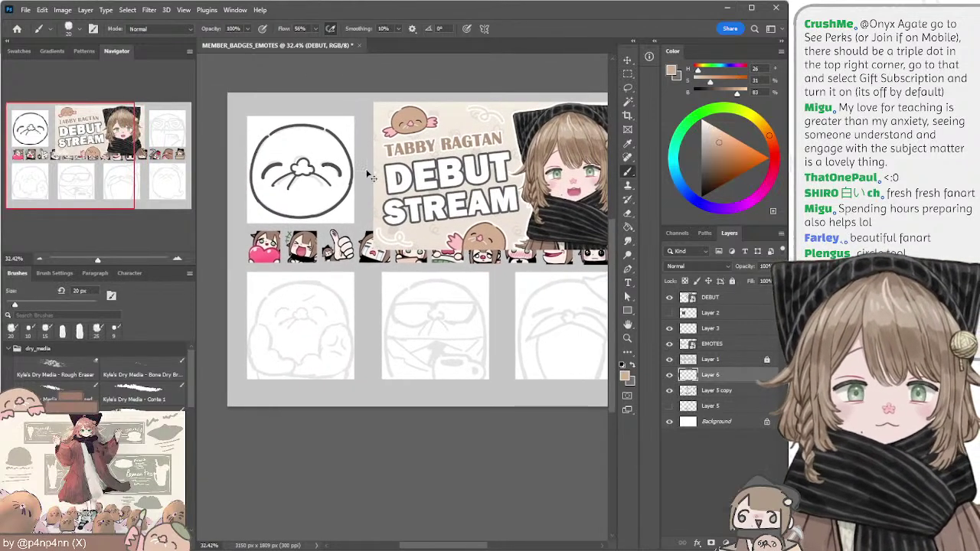
left_click(698, 391)
left_click(670, 390)
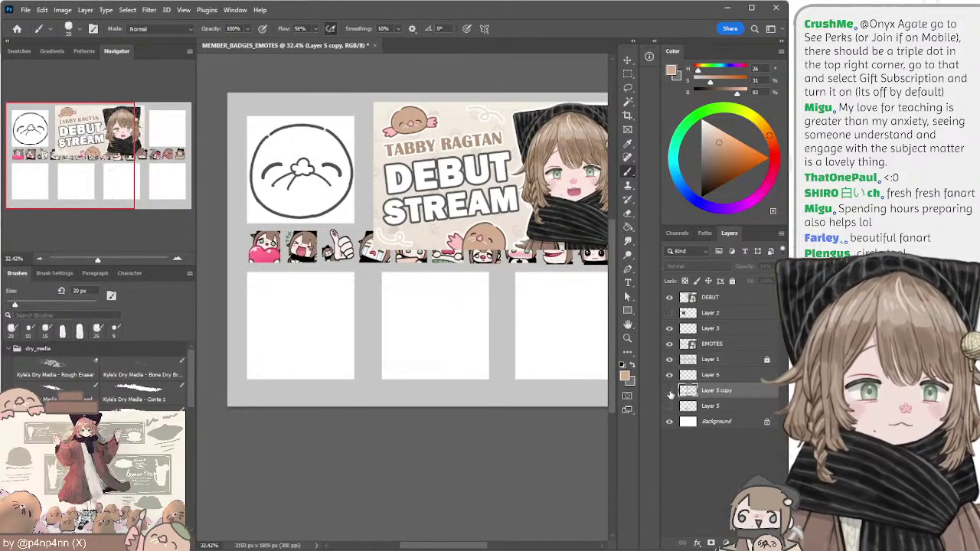
left_click(670, 390)
key("ctrl+shift+alt+n")
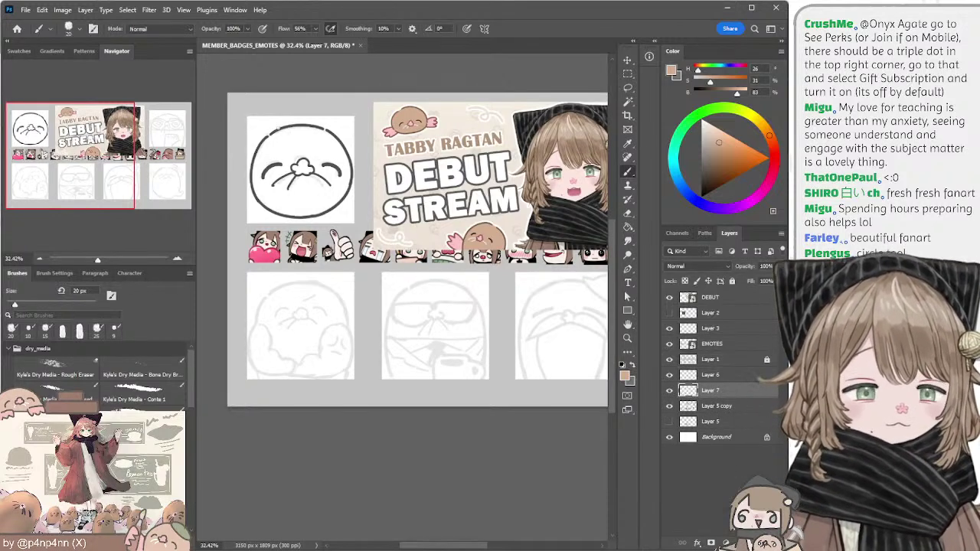
Step: Paint brown along the upper left and top inside of the round mole's outline, using 45 px and 60 px brushes
key("bracketright")
key("bracketright")
key("bracketright")
mouse_move(275, 137)
left_mouse_down()
mouse_move(265, 149)
mouse_move(277, 135)
left_mouse_up()
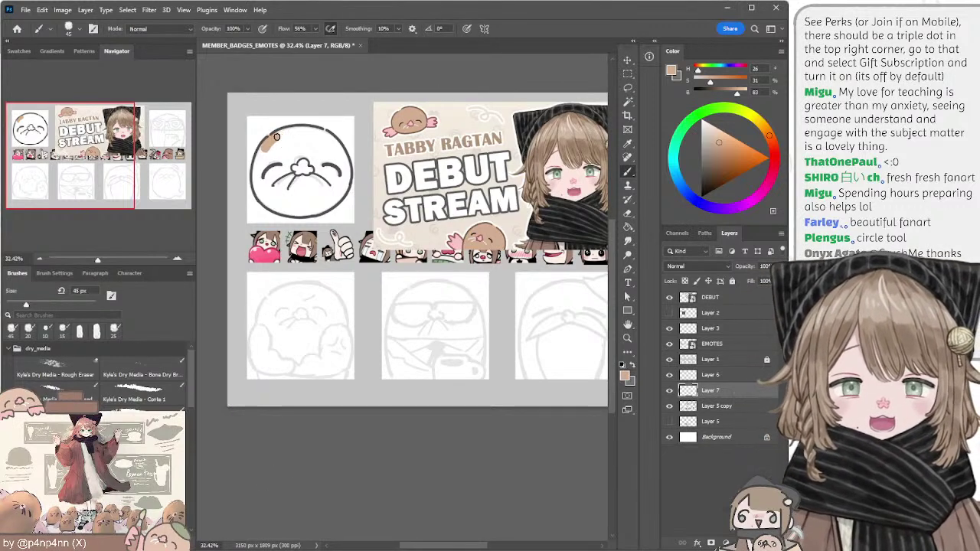
key("bracketright")
key("bracketright")
mouse_move(276, 137)
left_mouse_down()
mouse_move(310, 131)
mouse_move(290, 132)
left_mouse_up()
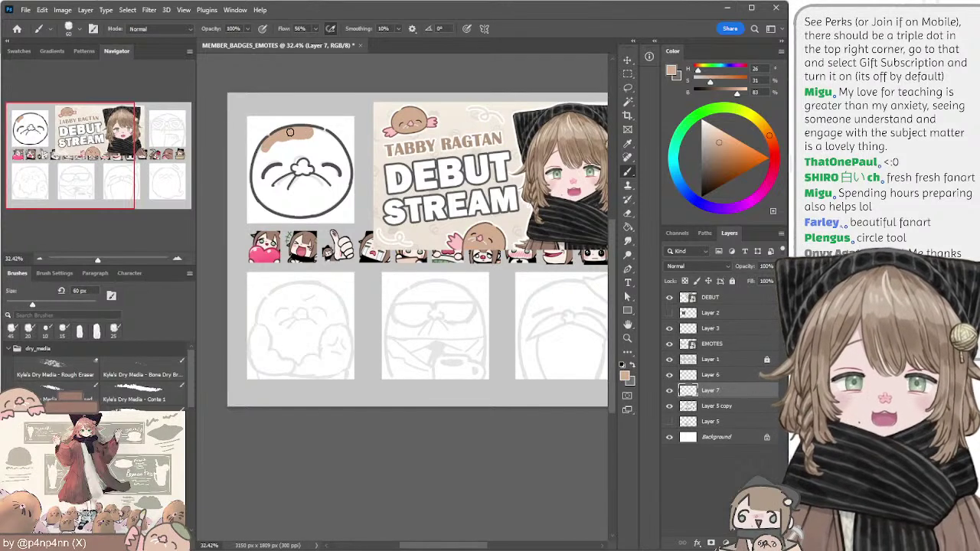
Step: Continue the brown band down the right side with the 35 px brush and around the left and bottom with the 45 px brush
key("bracketleft")
key("bracketleft")
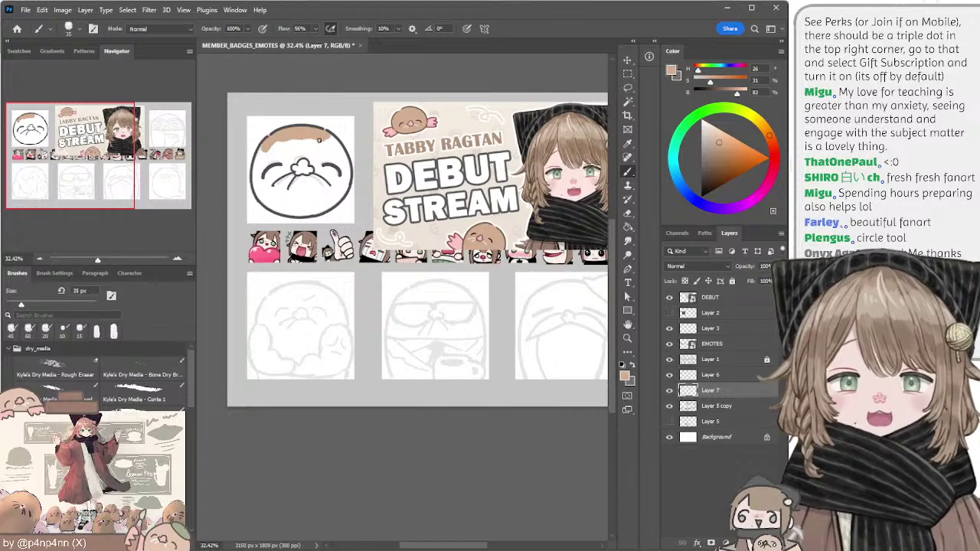
left_click_drag(319, 139, 348, 168)
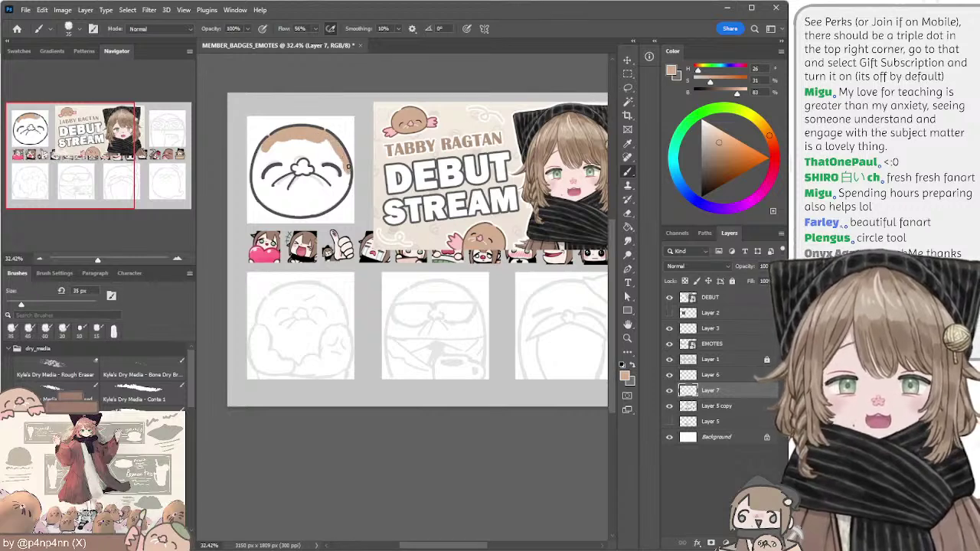
key("bracketright")
key("bracketright")
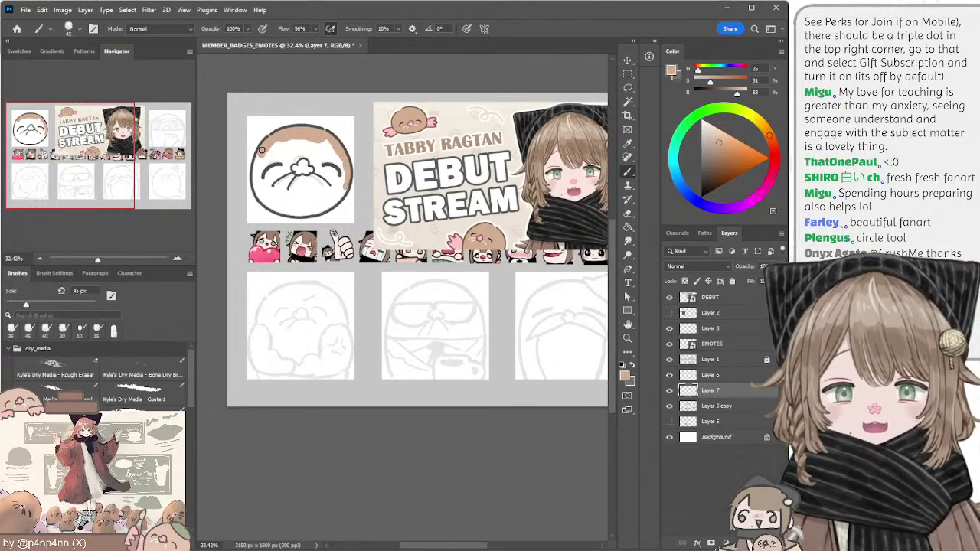
mouse_move(260, 155)
left_mouse_down()
mouse_move(265, 202)
mouse_move(304, 211)
mouse_move(295, 212)
mouse_move(331, 204)
mouse_move(349, 177)
left_mouse_up()
Step: Touch up the outer edge of the brown with the 25 px Eraser, and fill the rest of the face with the 80 px brush
key("e")
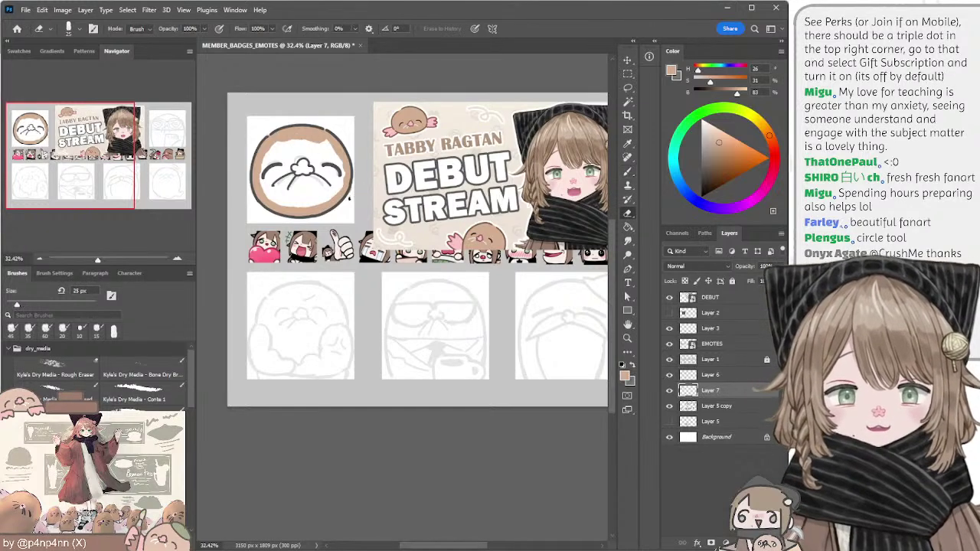
key("b")
mouse_move(307, 146)
left_mouse_down()
mouse_move(337, 174)
mouse_move(320, 201)
mouse_move(276, 196)
mouse_move(262, 175)
mouse_move(294, 138)
mouse_move(325, 161)
mouse_move(320, 185)
mouse_move(305, 151)
mouse_move(300, 182)
mouse_move(308, 164)
mouse_move(288, 176)
mouse_move(309, 165)
left_mouse_up()
Step: Sample the pink of the mole's paw in the DEBUT image and colour the round mole's nose with 40 px and 30 px brushes
left_click(435, 116, "alt")
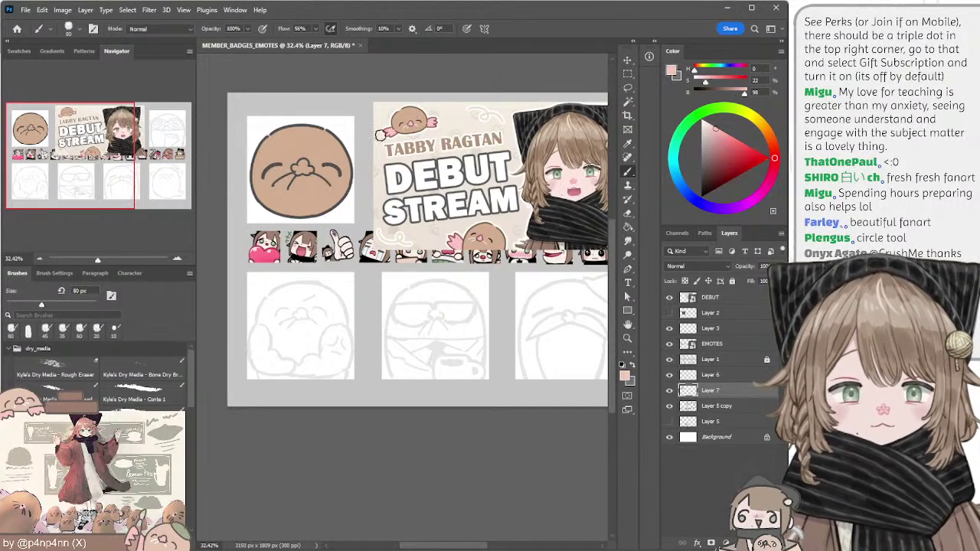
key("bracketleft")
key("bracketleft")
key("bracketleft")
key("bracketleft")
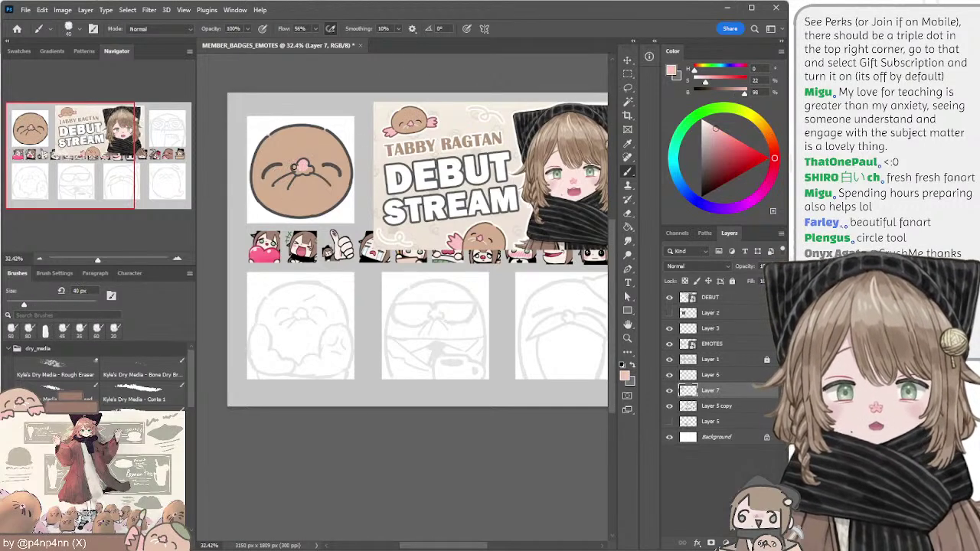
key("bracketleft")
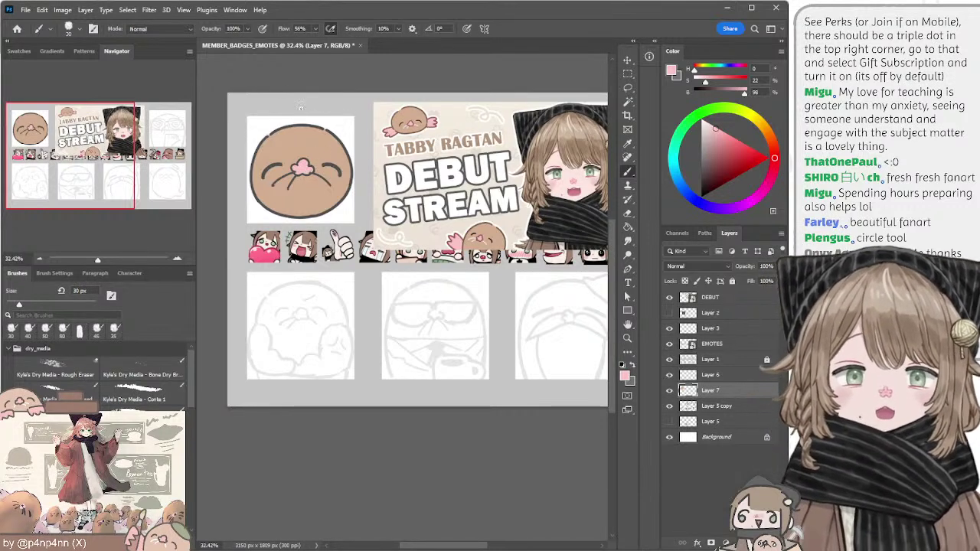
Step: Add a new layer clipped to Layer 7 and try a white 35 px stroke beside the nose, undoing the stroke
left_click(755, 542)
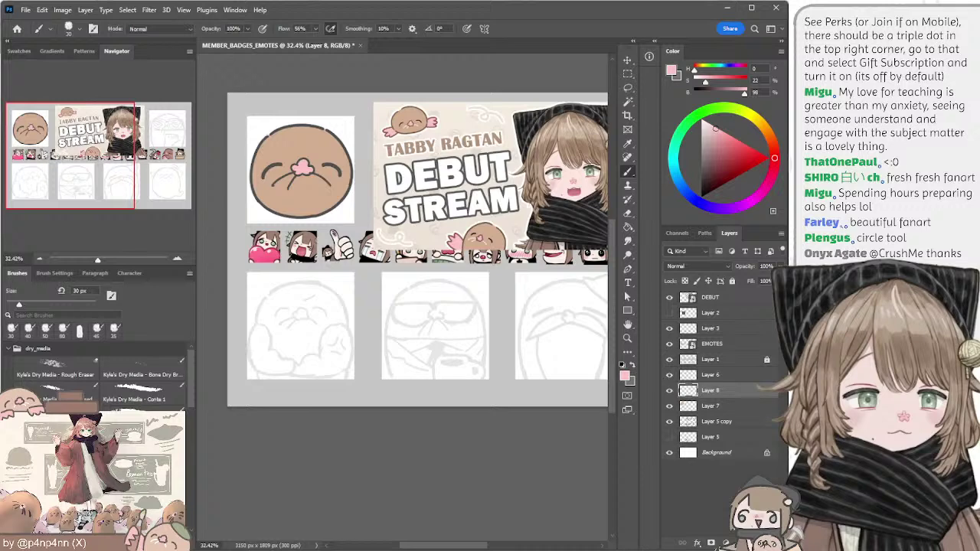
left_click(698, 397, "alt")
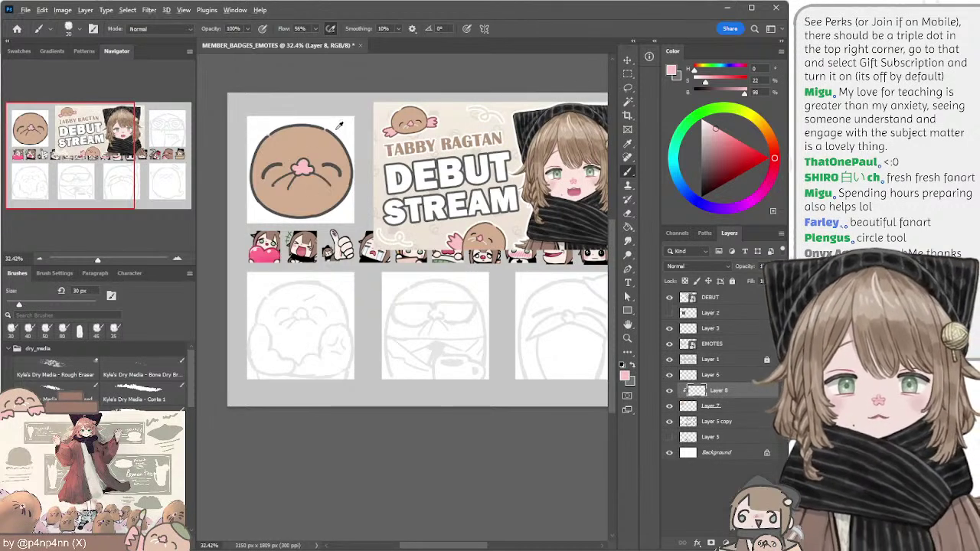
key("x")
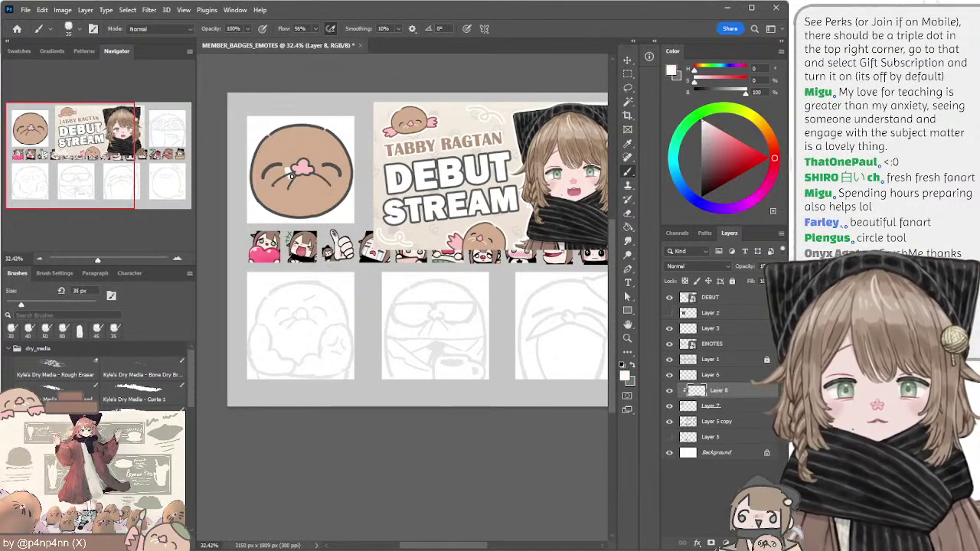
key("ctrl+z")
Step: Release Layer 8 from Layer 7, and move it above Layer 6 as a clipping mask on the line art
left_click(688, 398, "alt")
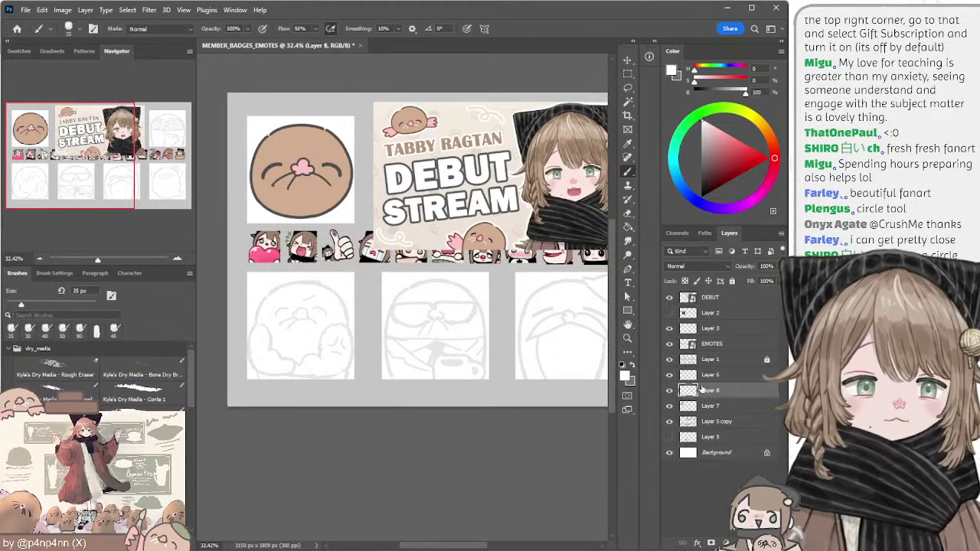
left_click_drag(698, 393, 698, 377)
left_click(698, 377, "alt")
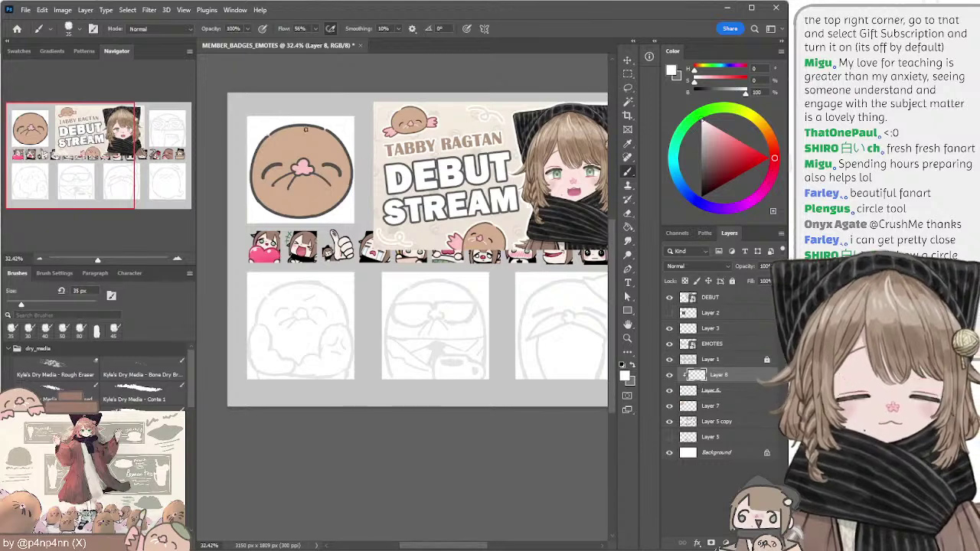
Step: Recolour the mole's whiskers white on the clipped Layer 8 with the 45 px brush, and select Layer 6
key("bracketright")
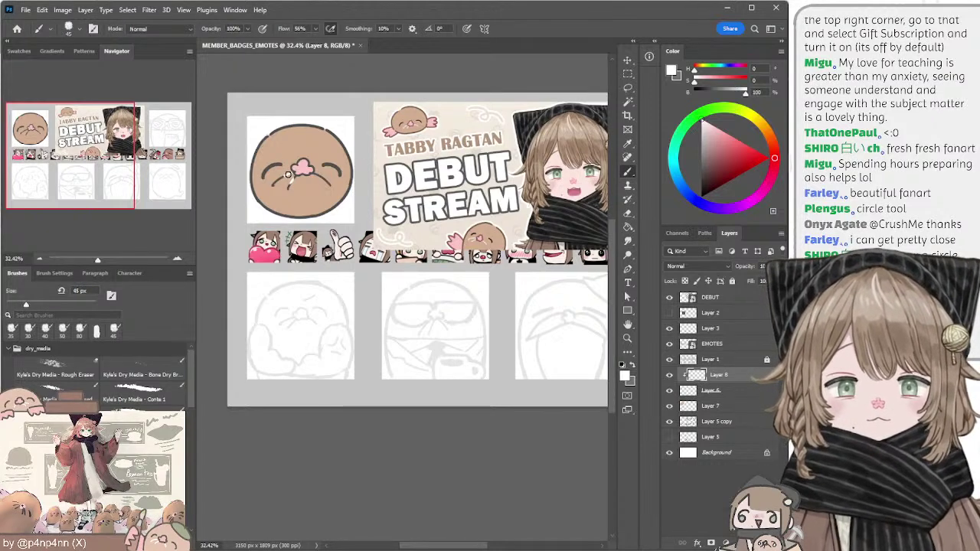
mouse_move(288, 175)
left_mouse_down()
mouse_move(292, 183)
mouse_move(313, 178)
left_mouse_up()
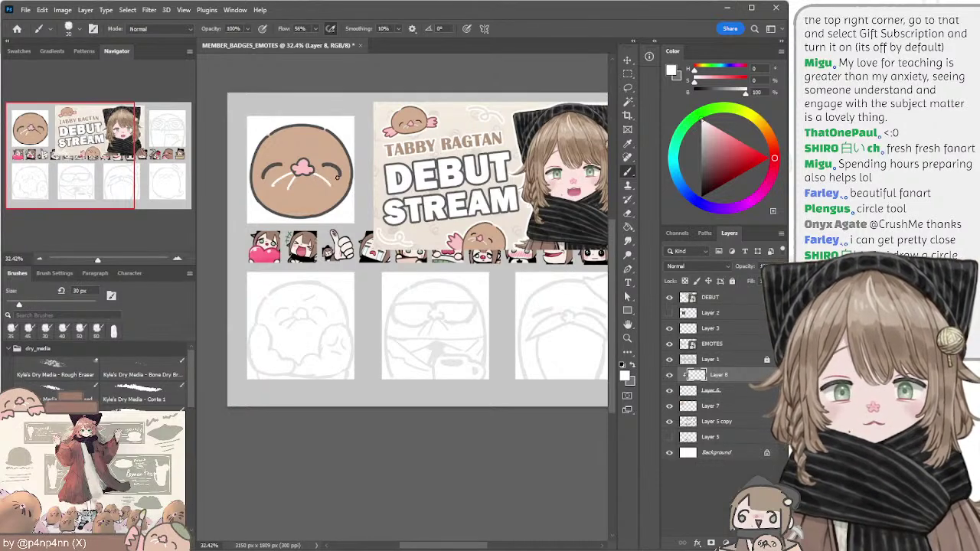
left_click(709, 391)
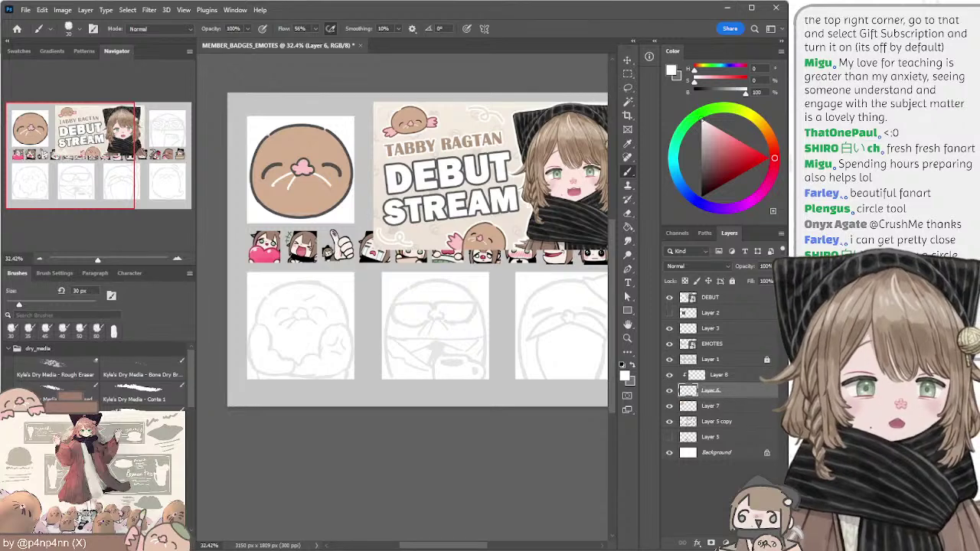
Step: Add a new layer clipped to Layer 6 and recolour the nose outline a darker pink sampled from the nose, using brushes up to 60 px
double_click(755, 543)
key("ctrl+z")
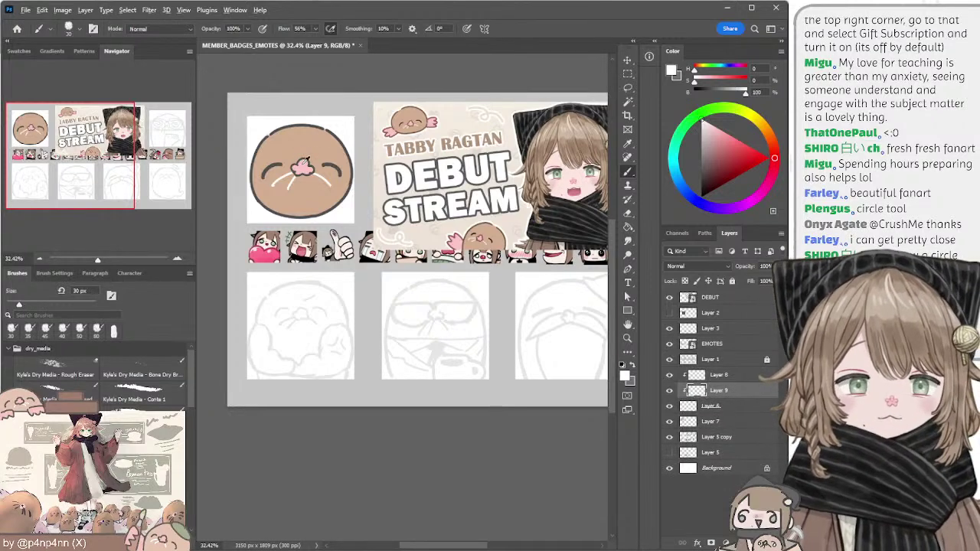
left_click(302, 165, "alt")
left_click_drag(721, 144, 703, 141)
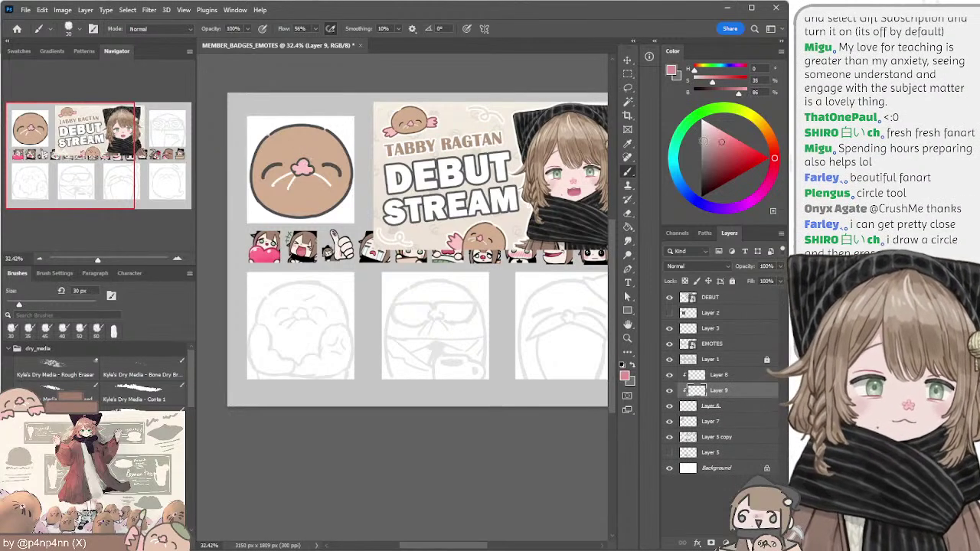
key("bracketright")
key("bracketright")
key("bracketright")
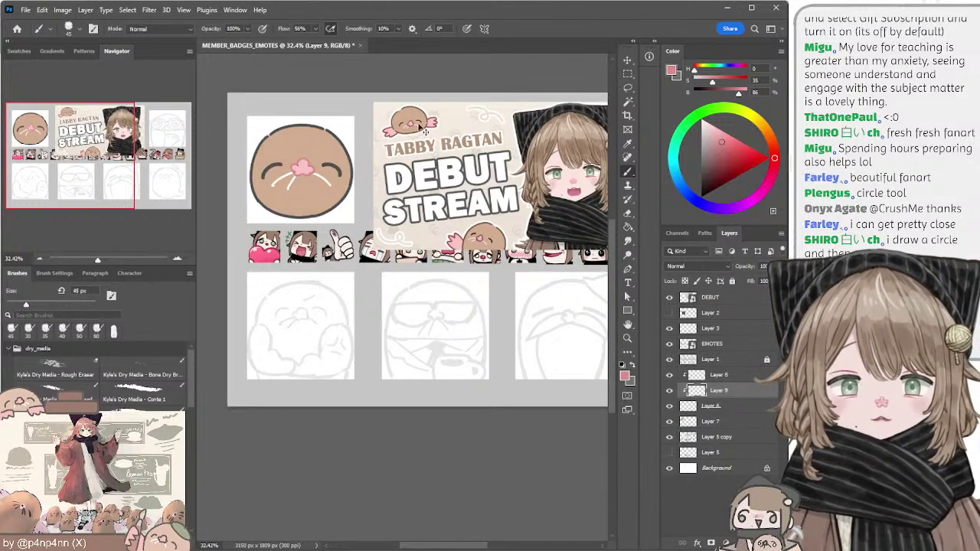
left_click(712, 159)
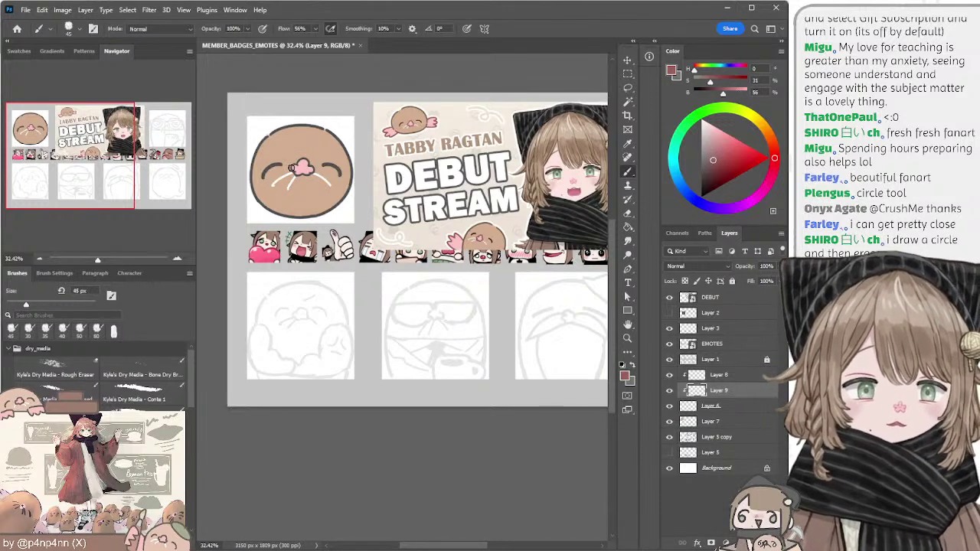
key("bracketright")
key("bracketright")
key("bracketright")
mouse_move(310, 164)
left_mouse_down()
mouse_move(292, 167)
mouse_move(301, 166)
left_mouse_up()
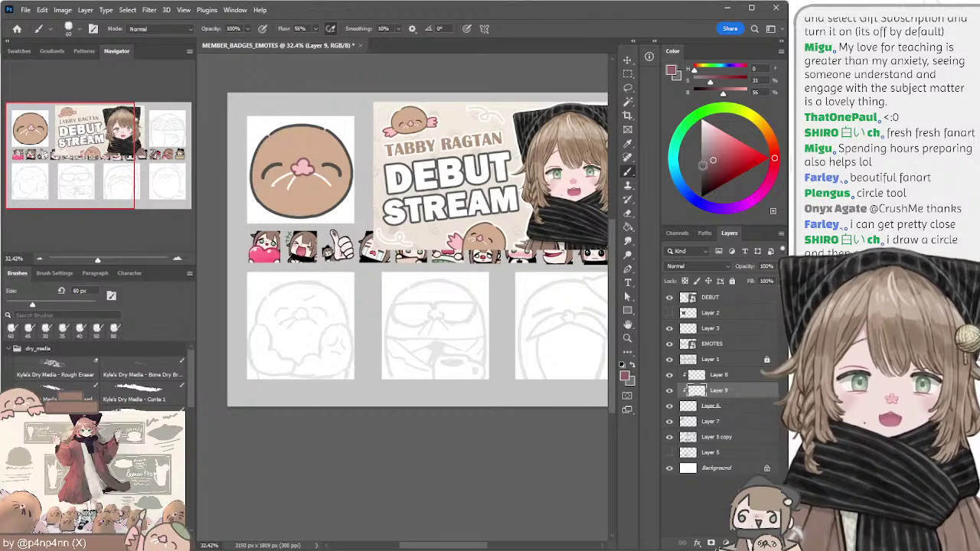
Step: Repaint the nose outline in a darker rose with 34% saturation and 44% brightness, using 80 px and 100 px brushes
left_click(711, 167)
key("bracketright")
key("bracketright")
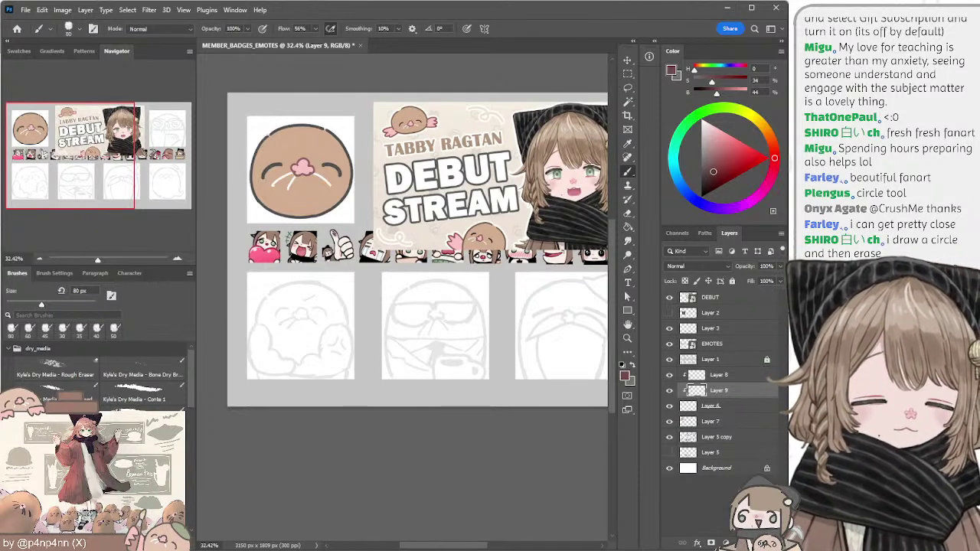
key("bracketright")
key("bracketright")
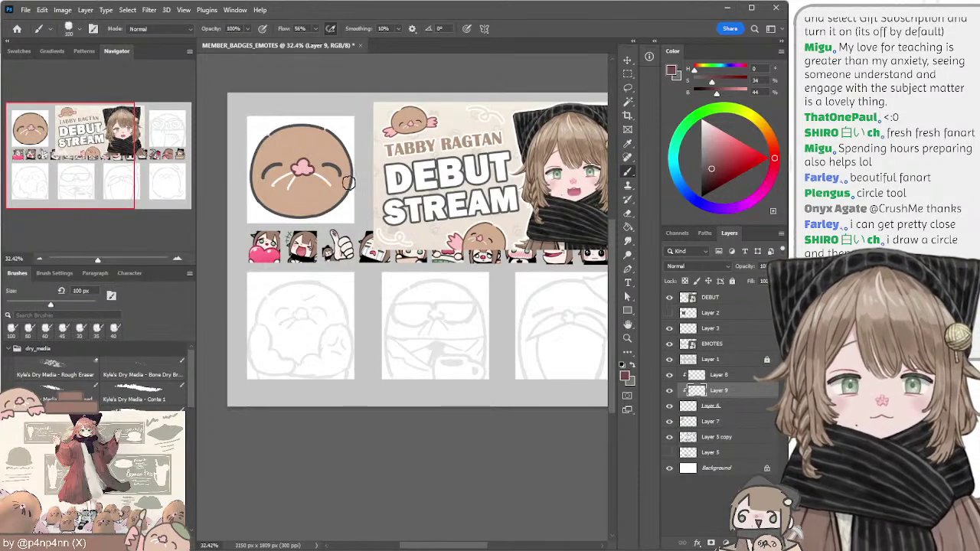
Step: Recolour the round mole's closed eyes near-black at 19% brightness, reducing the brush to 60 px
left_click(699, 176)
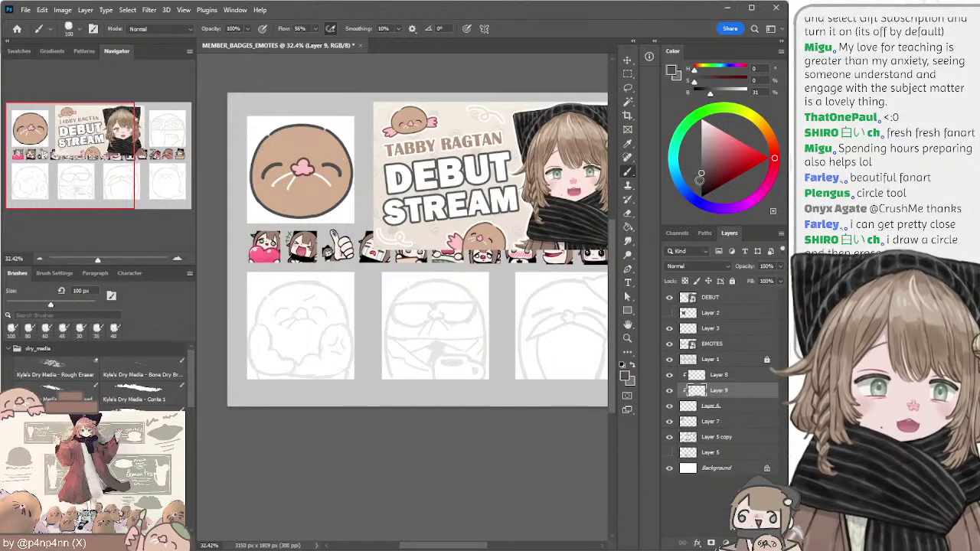
left_click(701, 182)
key("bracketleft")
key("bracketleft")
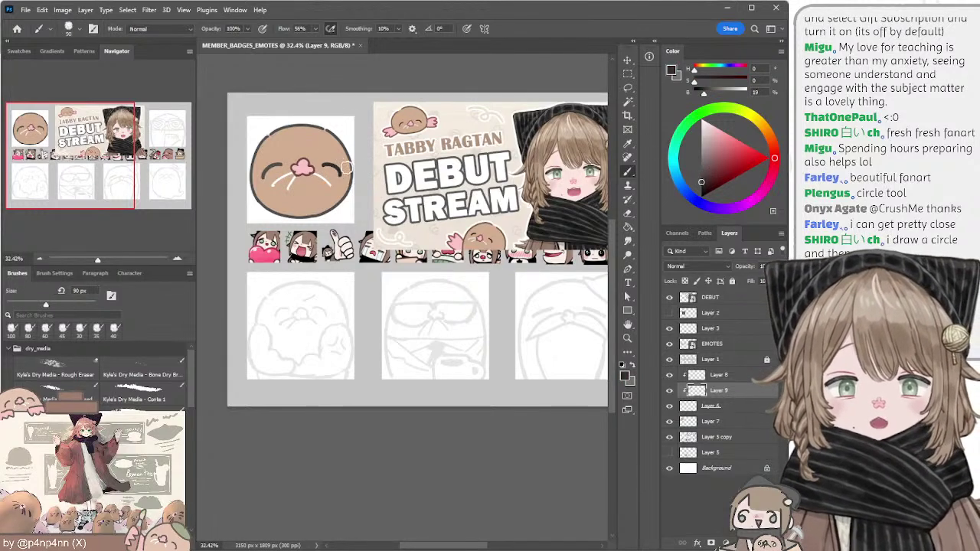
key("bracketleft")
key("bracketleft")
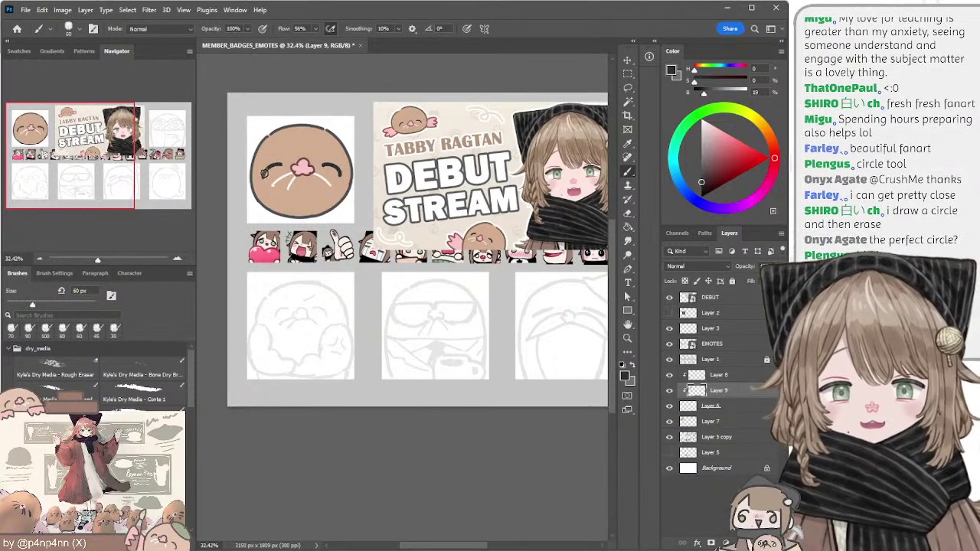
Step: Add another layer clipped to Layer 6 and recolour the mole's body outline dark brown with an 80 px brush, deriving the colour from its fur
left_click(320, 147, "ctrl")
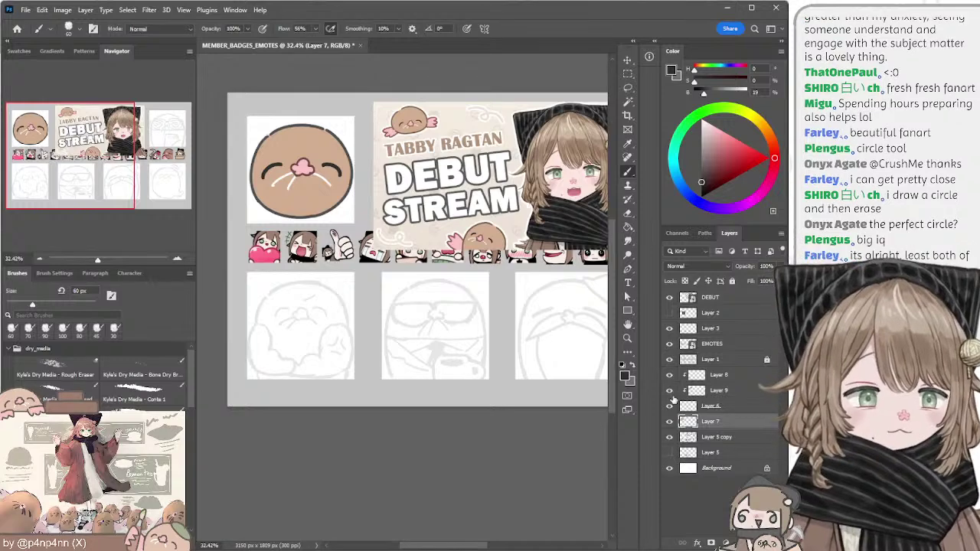
key("ctrl+shift+alt+n")
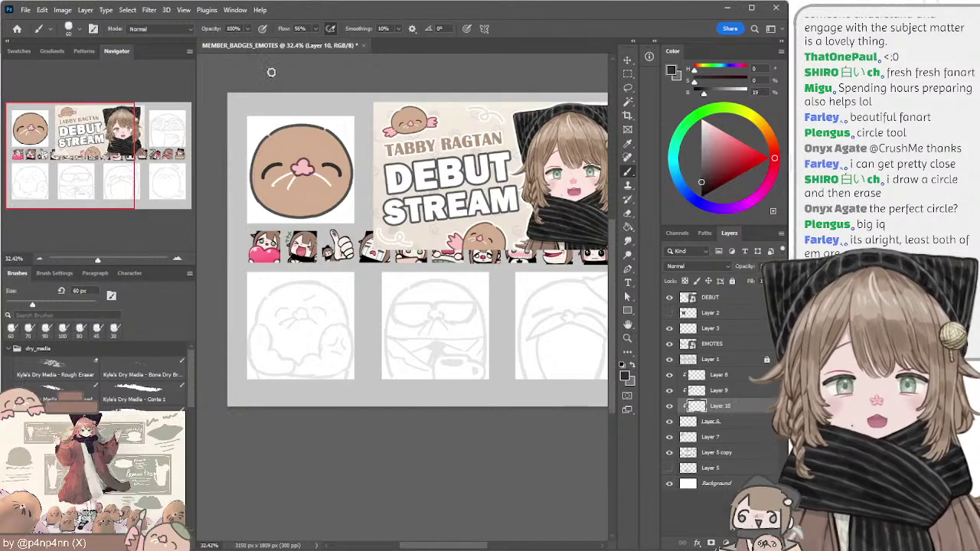
left_click(308, 140, "alt")
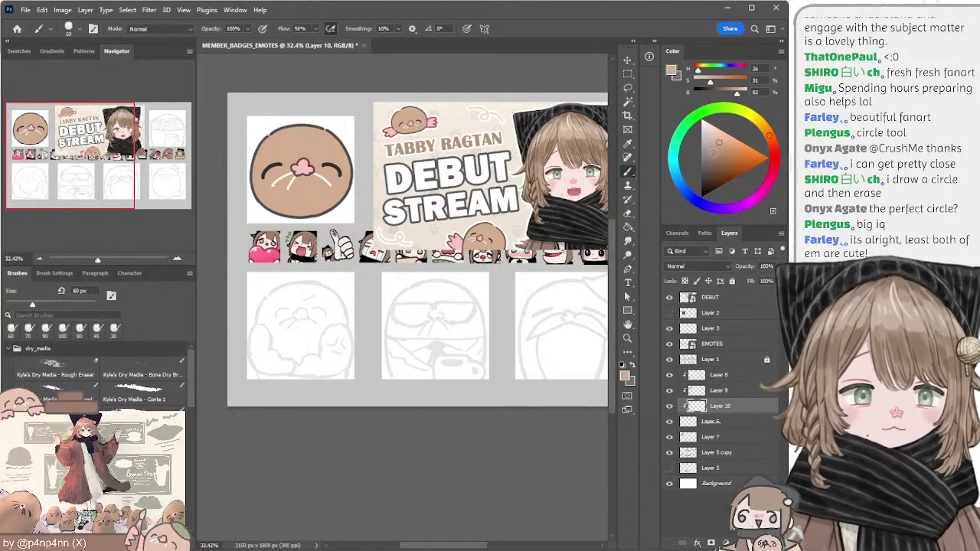
left_click(714, 161)
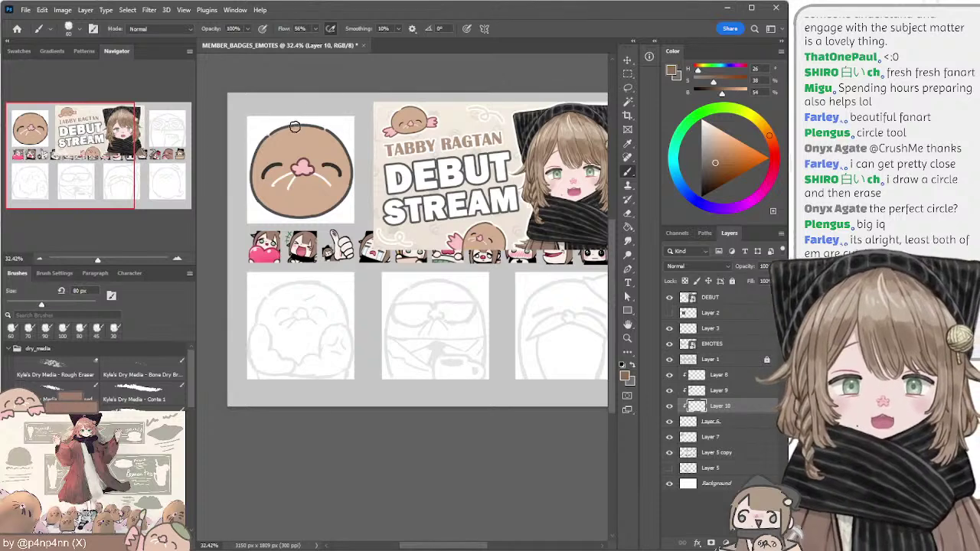
mouse_move(293, 125)
left_mouse_down()
mouse_move(339, 137)
mouse_move(350, 186)
mouse_move(306, 215)
mouse_move(262, 204)
mouse_move(249, 163)
mouse_move(261, 137)
mouse_move(310, 124)
mouse_move(342, 135)
mouse_move(354, 156)
left_mouse_up()
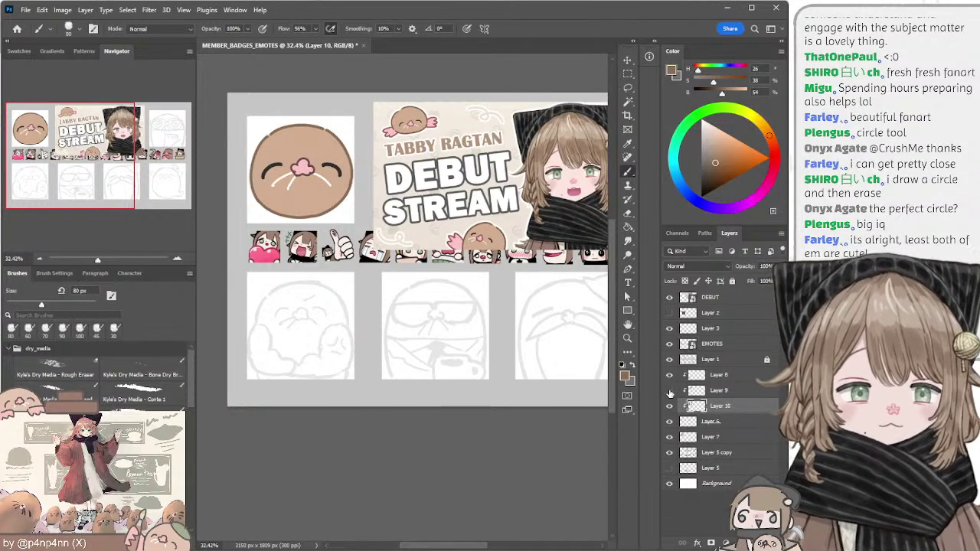
Step: On Layer 9, recolour the nose outline a brighter rose with 43% saturation and 57% brightness, using the brush at up to 125 px
left_click(691, 392)
left_click(669, 391)
left_click(668, 391)
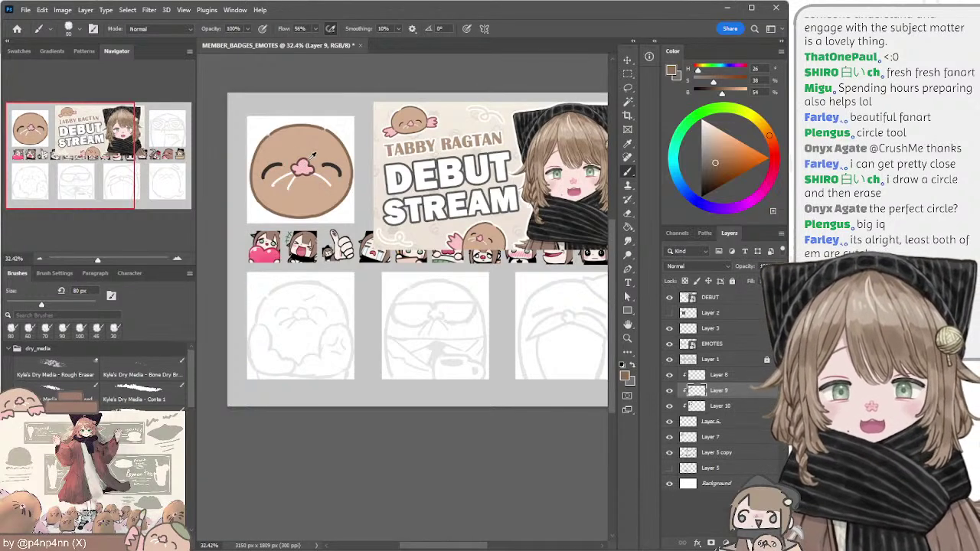
left_click(313, 156, "alt")
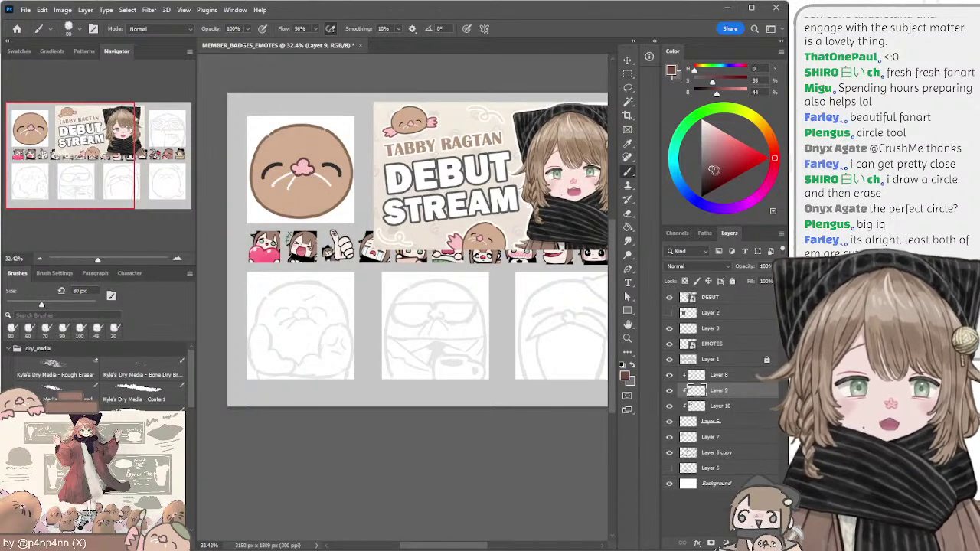
left_click(715, 172)
key("bracketright")
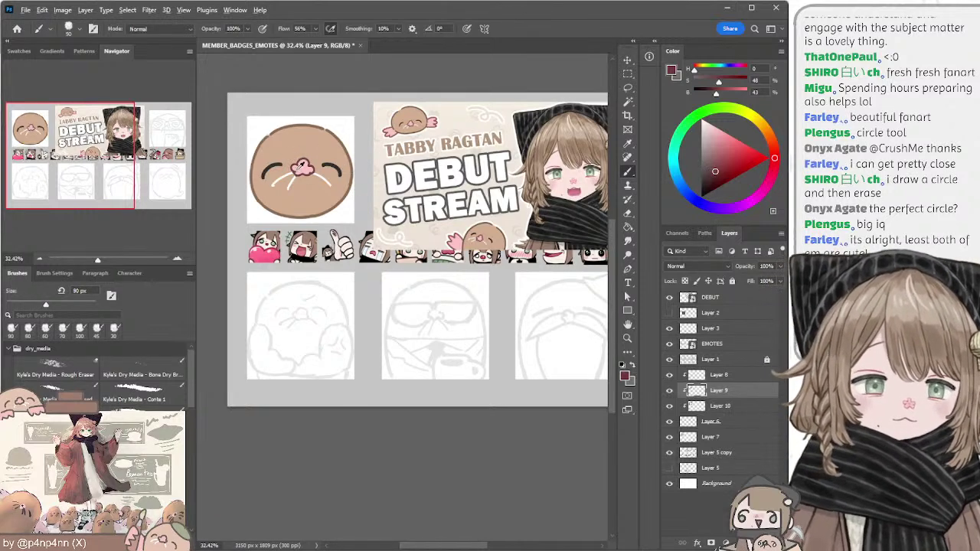
left_click(302, 165, "alt")
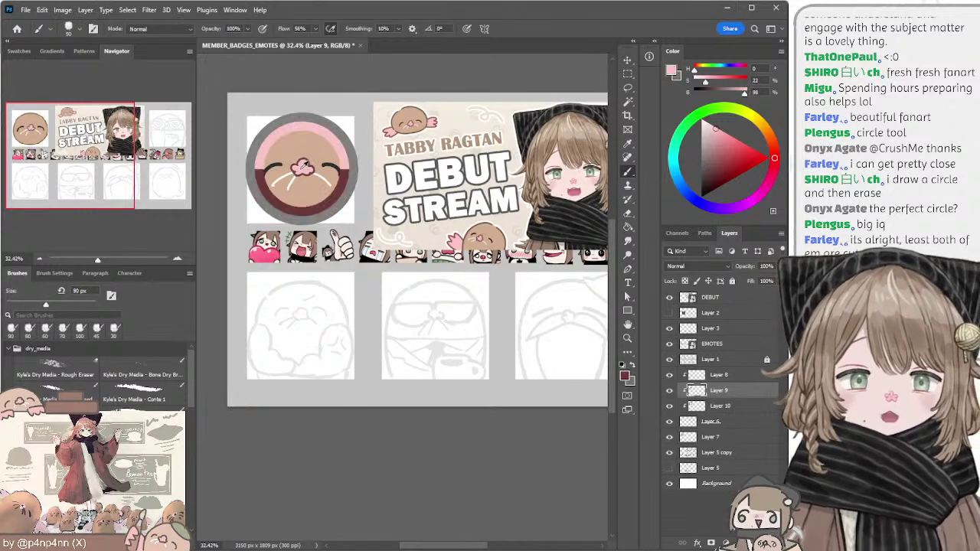
left_click(718, 161)
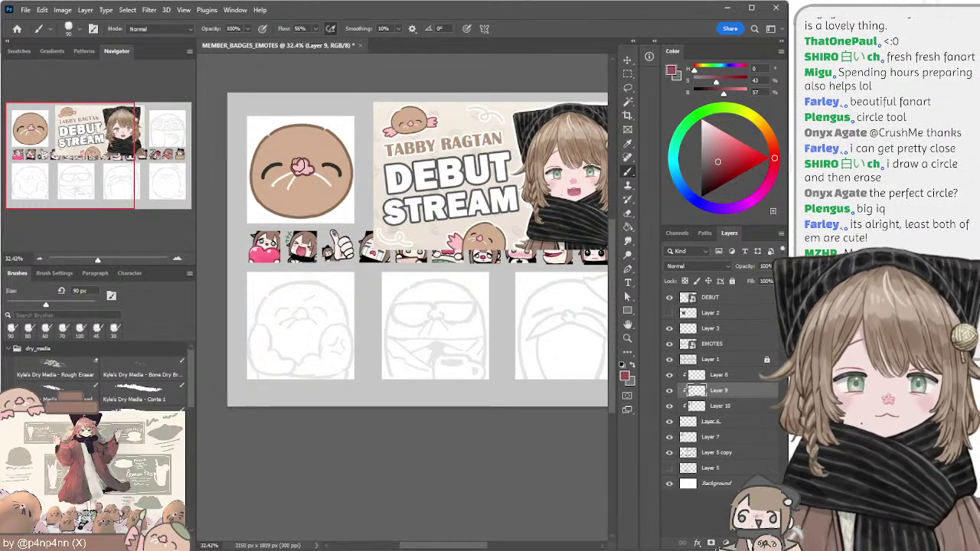
key("bracketright")
key("bracketright")
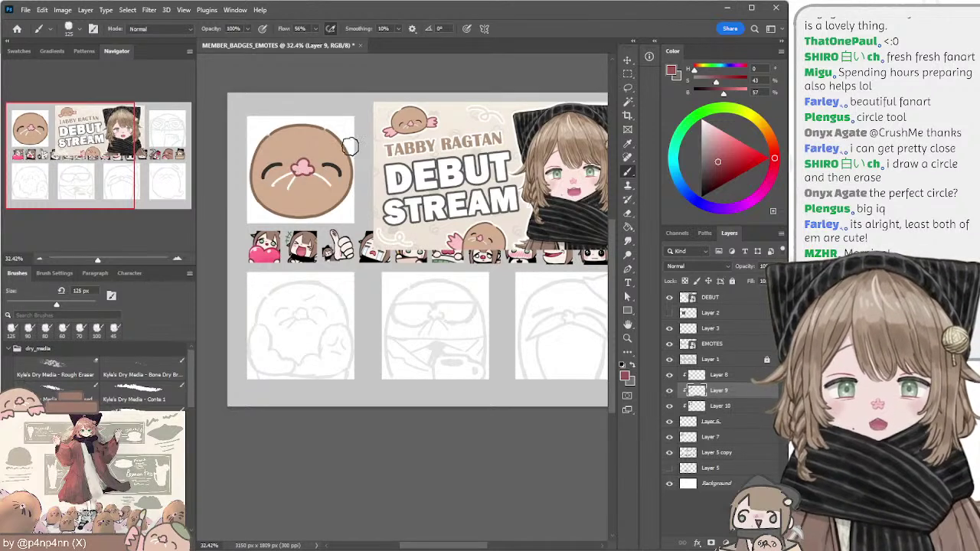
Step: Touch up the tip of the mole's lower-left whisker on Layer 6 with the 25 px eraser
key("l")
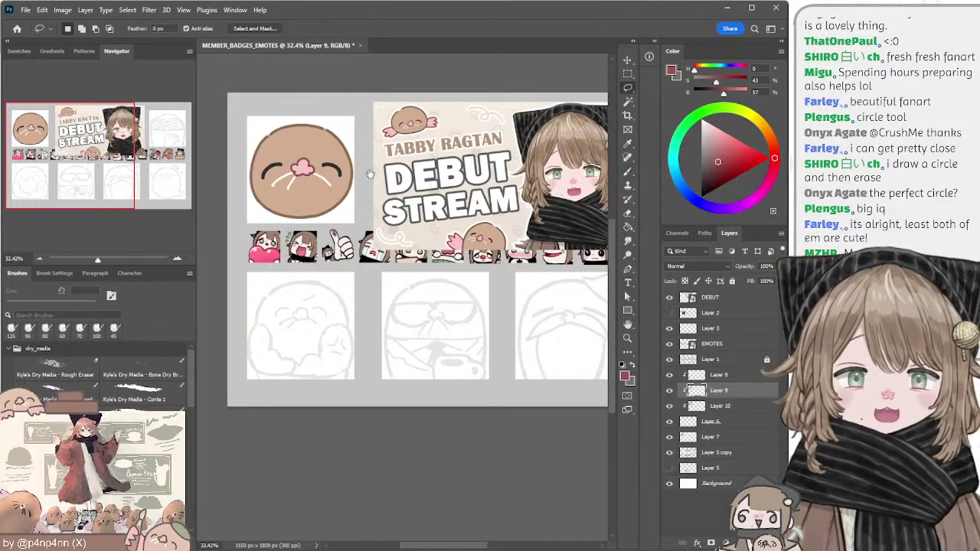
left_click_drag(363, 167, 358, 169)
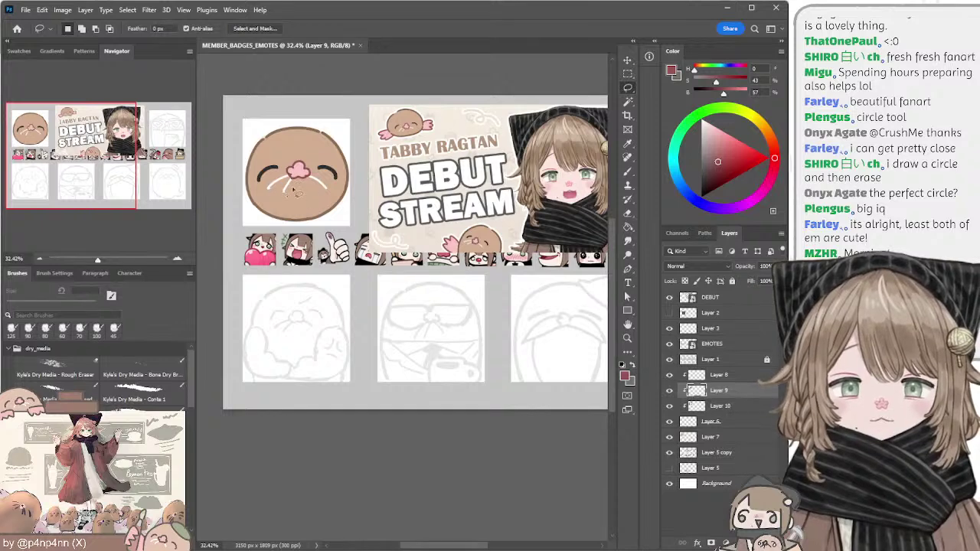
left_click(689, 422)
key("e")
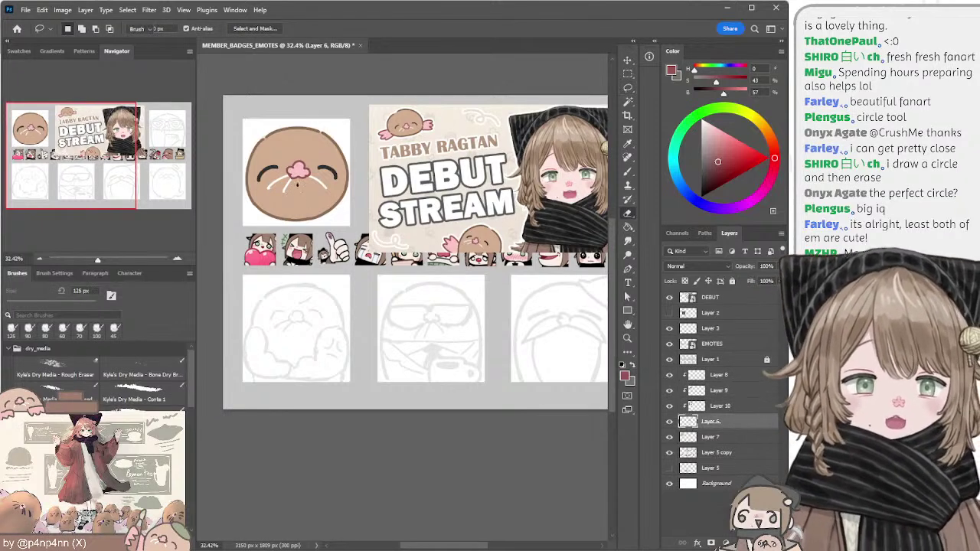
left_click_drag(273, 186, 271, 189)
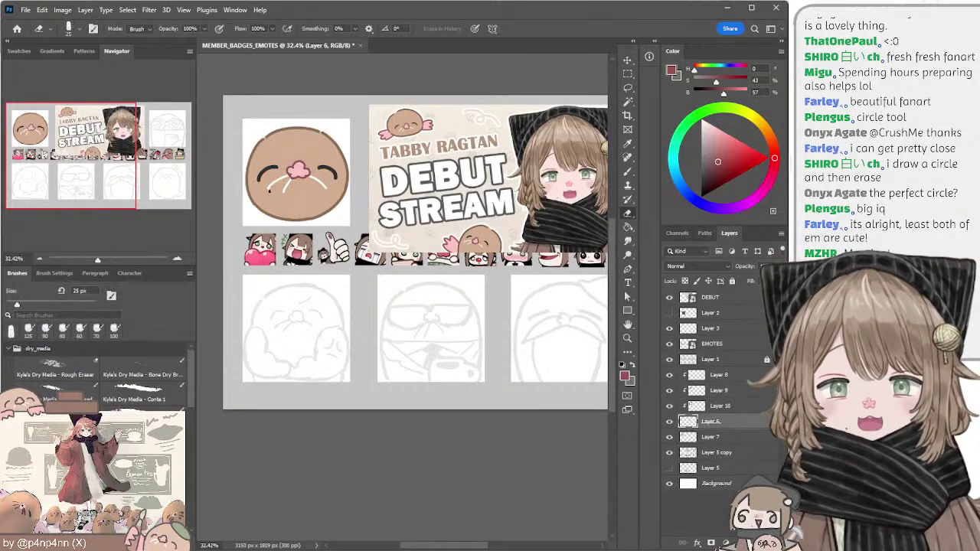
key("z")
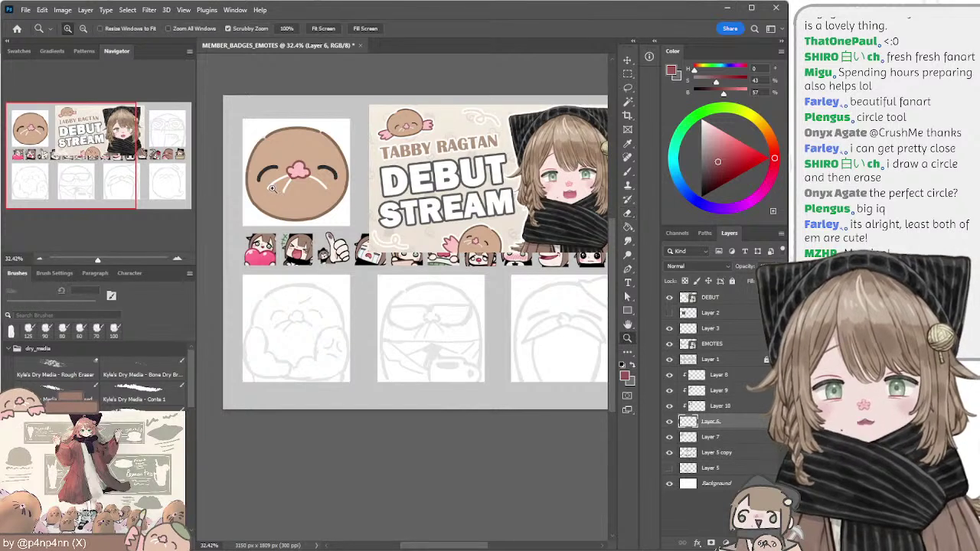
key("l")
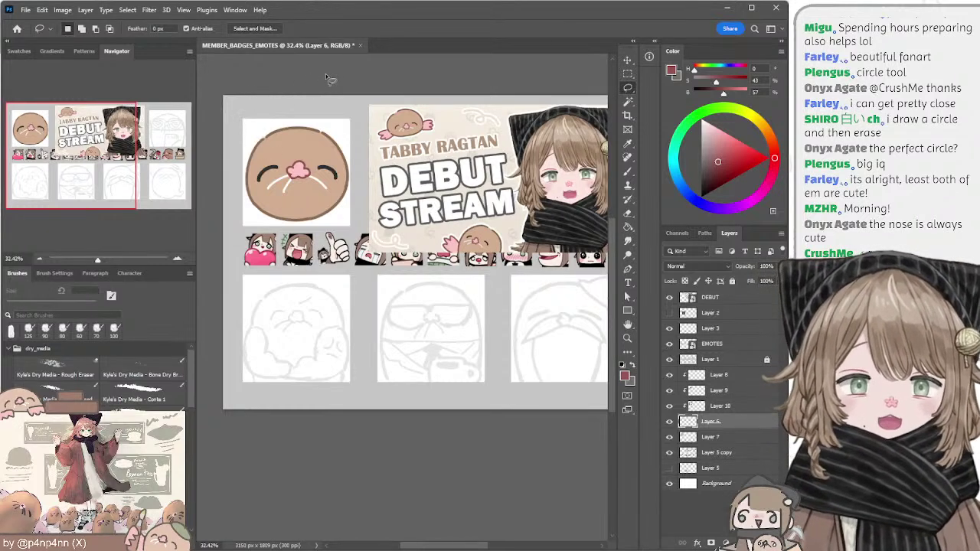
left_click_drag(333, 77, 327, 74)
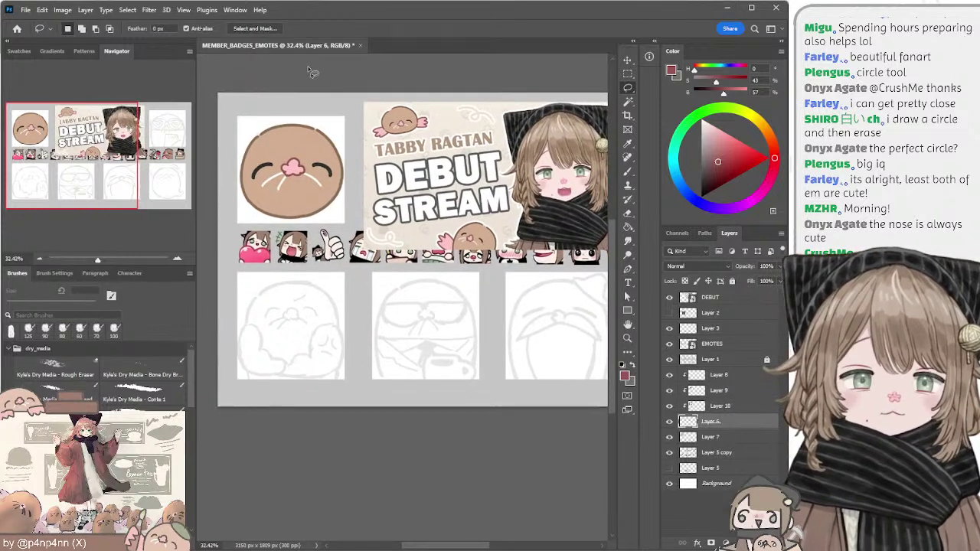
Step: Duplicate Layers 6 to 10 of the round mole, merge the copies into one layer, and toggle its visibility to check it
scroll(325, 146, "down", 1)
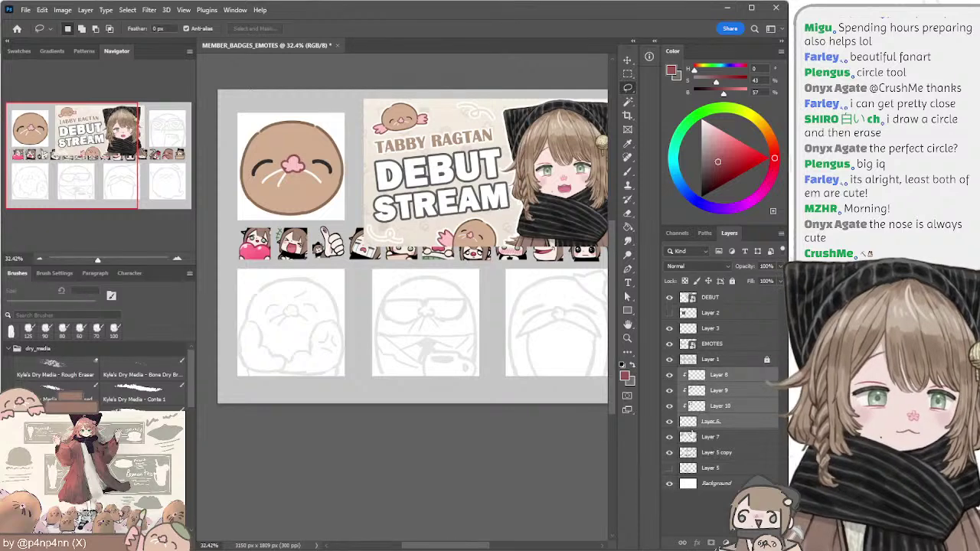
left_click(697, 436)
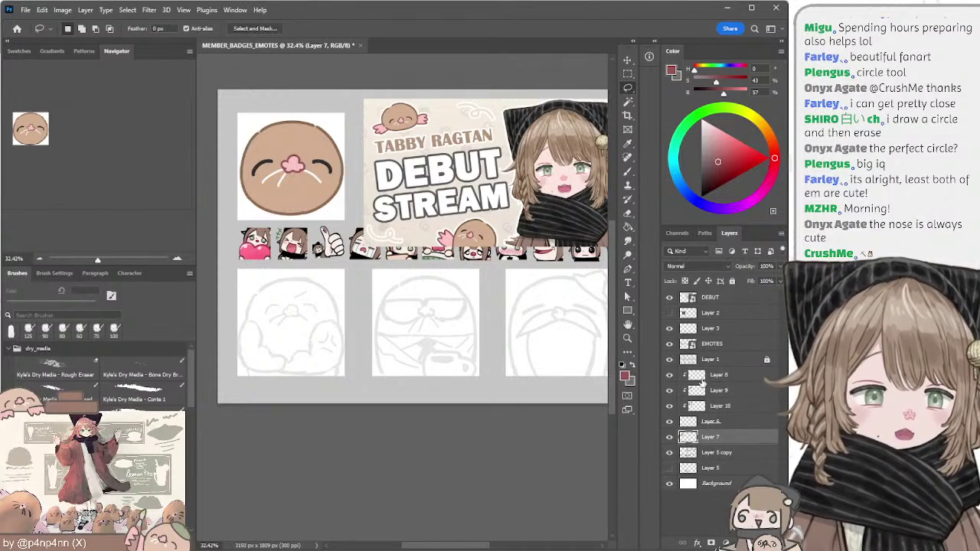
left_click(703, 376, "shift")
left_click_drag(719, 370, 720, 370)
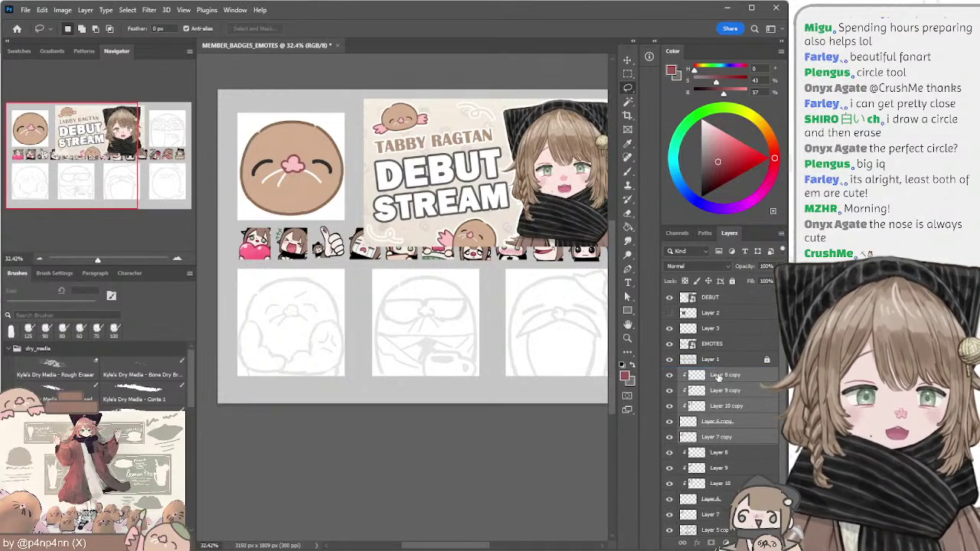
key("ctrl+e")
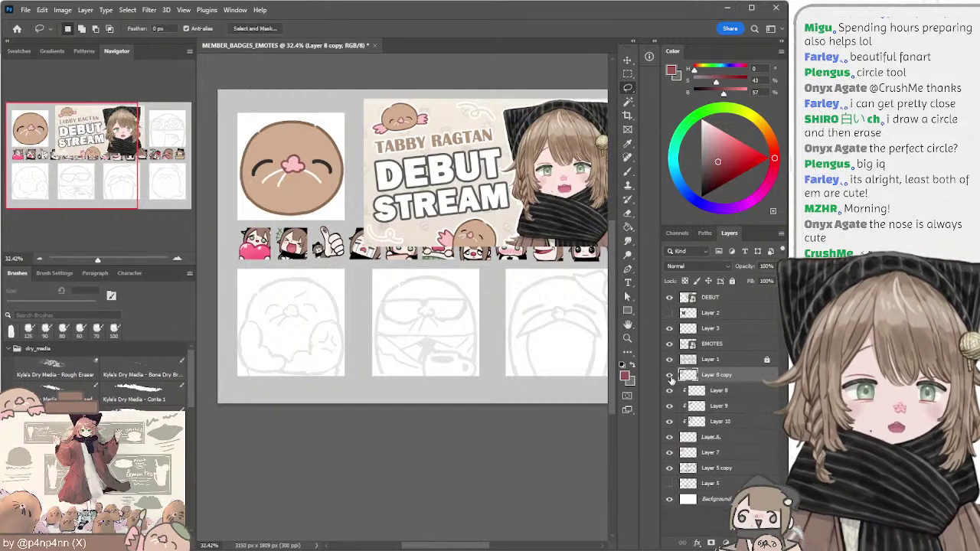
left_click(670, 376)
left_click(669, 376)
left_click(668, 376)
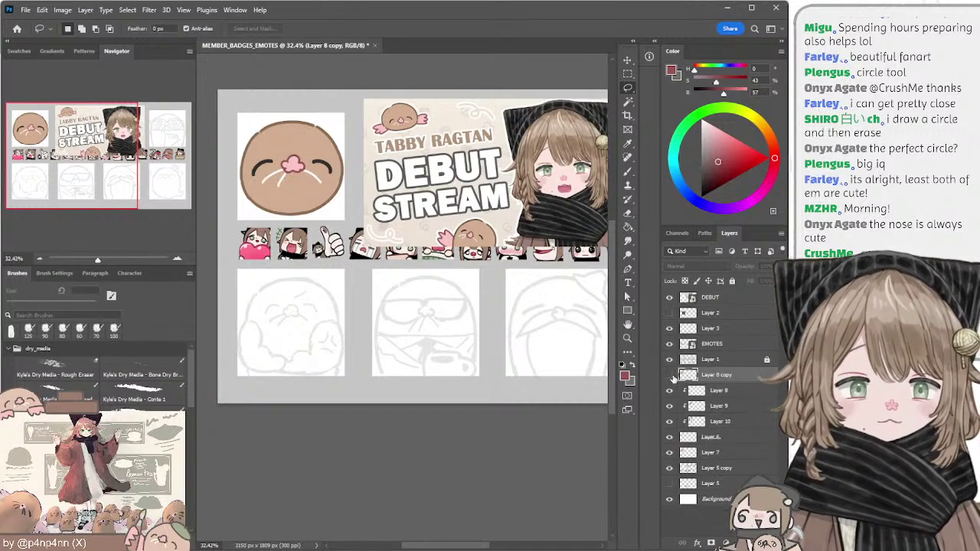
left_click(669, 375)
left_click(628, 73)
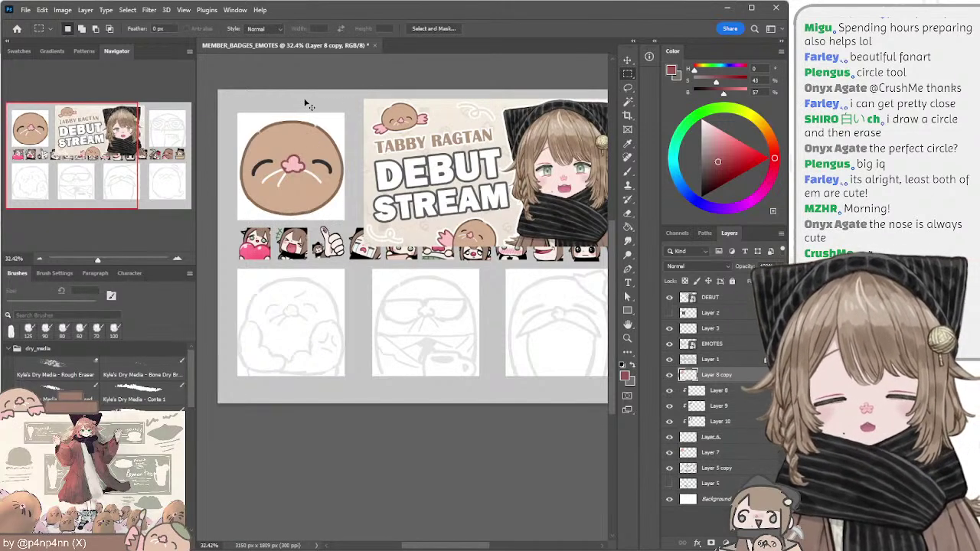
key("i")
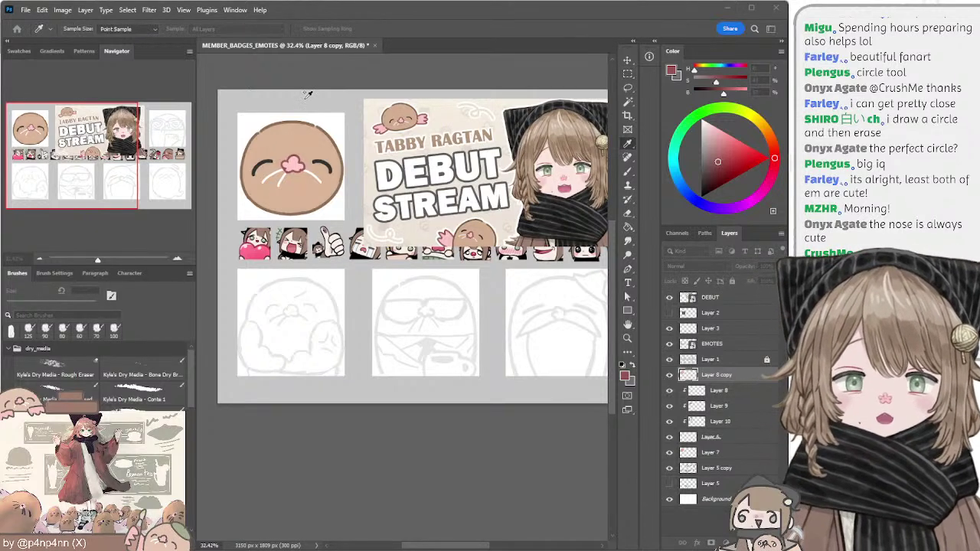
Step: Lasso and copy the round mole, paste it into a new 598 x 550 px document, and hide the white Background layer
key("l")
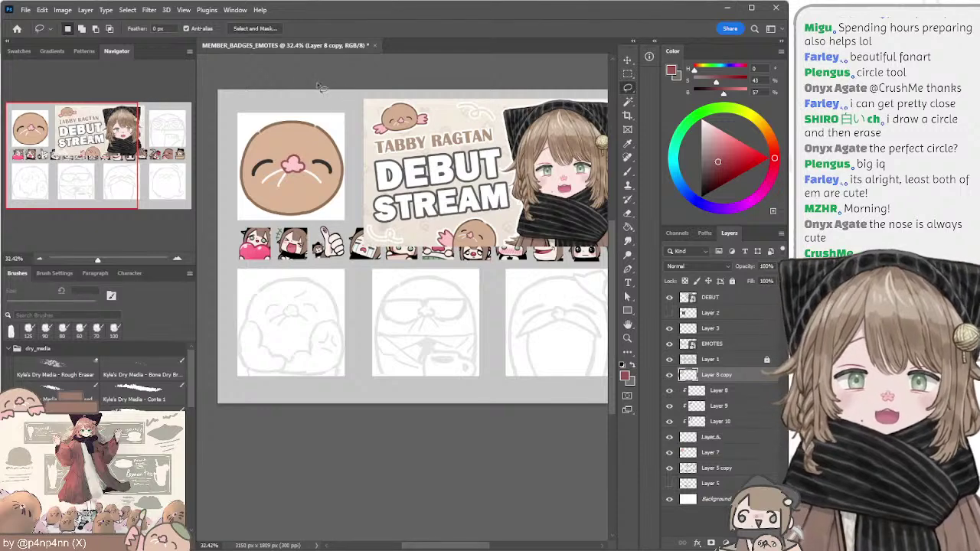
mouse_move(296, 100)
left_mouse_down()
mouse_move(270, 233)
mouse_move(338, 105)
mouse_move(305, 95)
left_mouse_up()
left_click(324, 69)
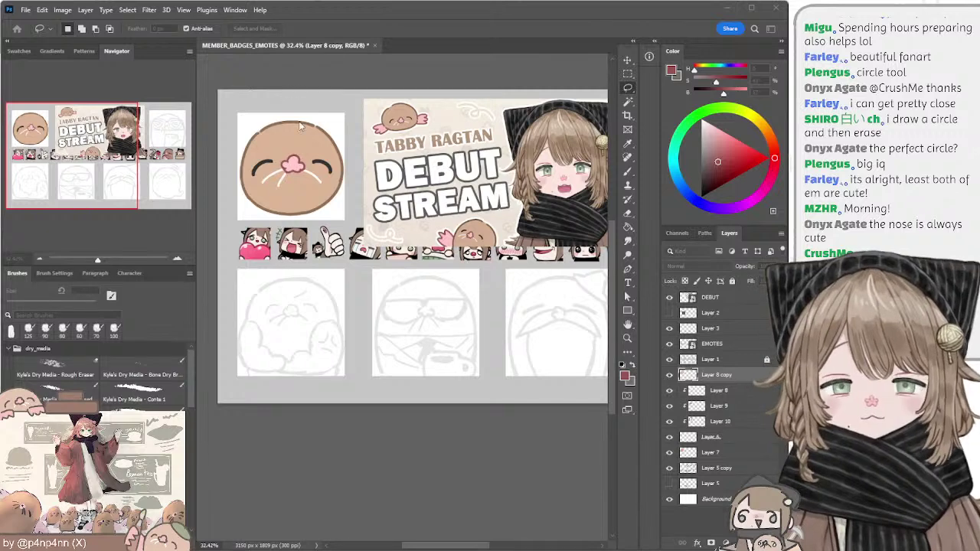
left_click(384, 442)
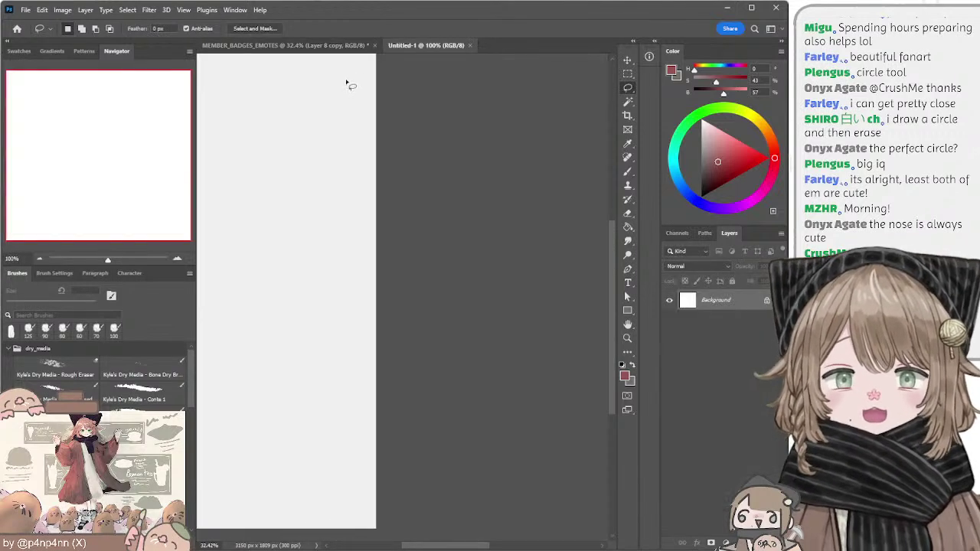
key("ctrl+v")
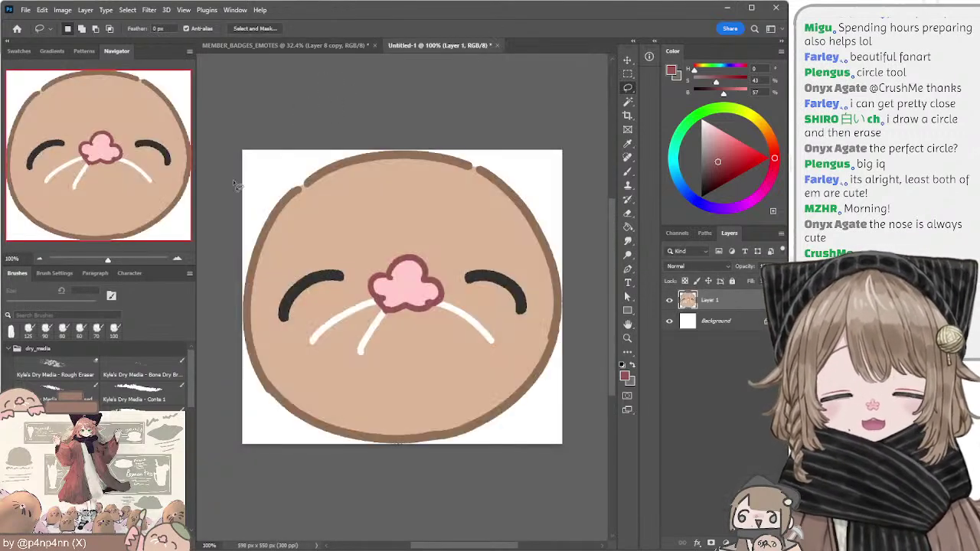
left_click(669, 320)
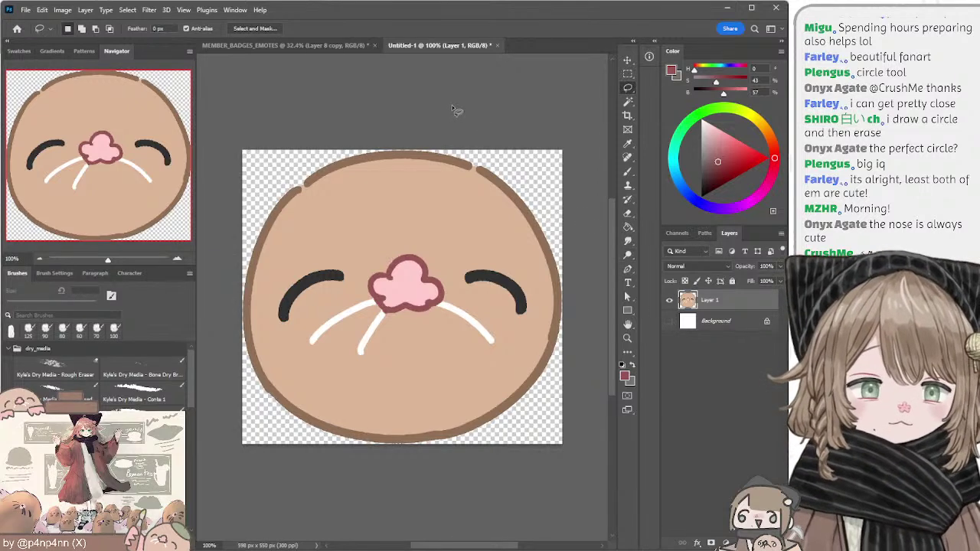
left_click(39, 258)
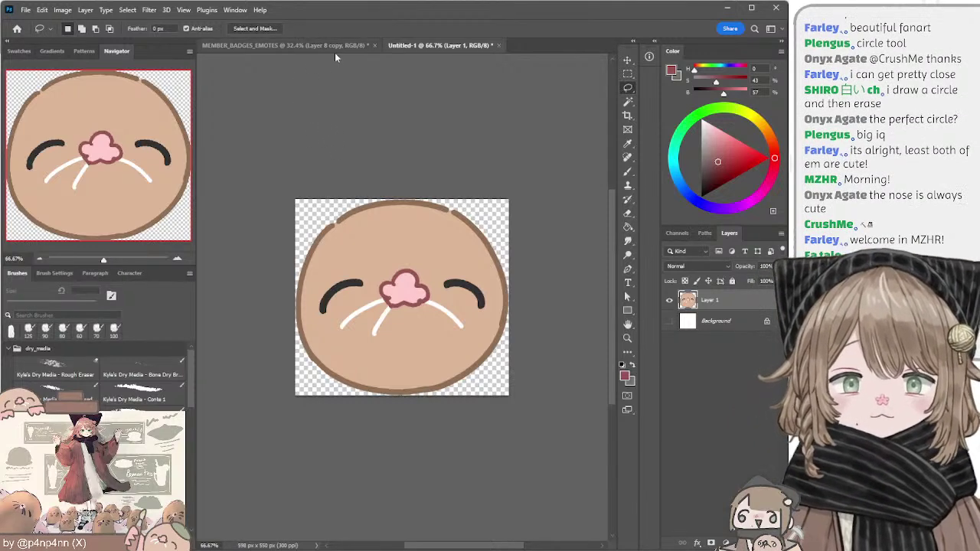
Step: Try selecting the mole's brown outline with the Magic Wand at tolerance 5 and clear the selection
left_click(626, 102)
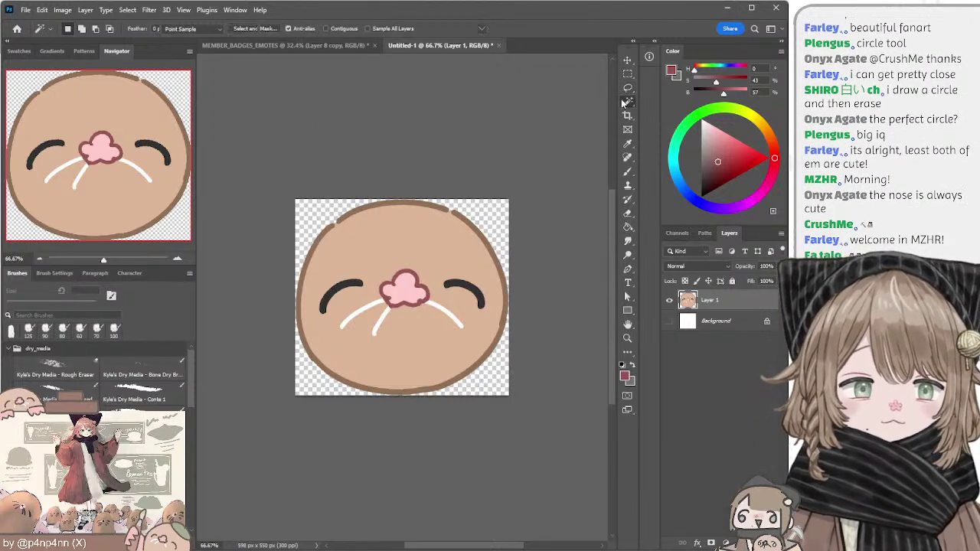
left_click(383, 205)
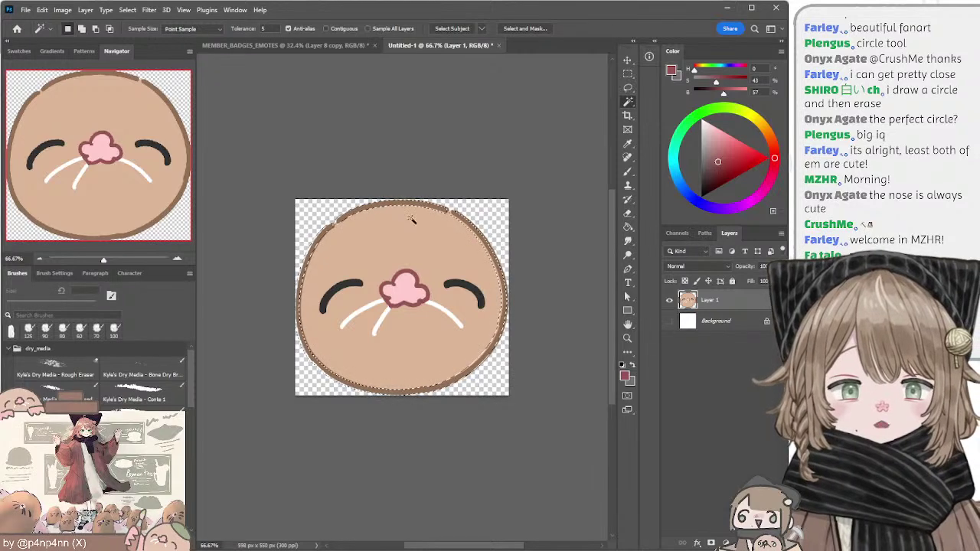
key("l")
left_click(408, 153)
left_click(627, 102)
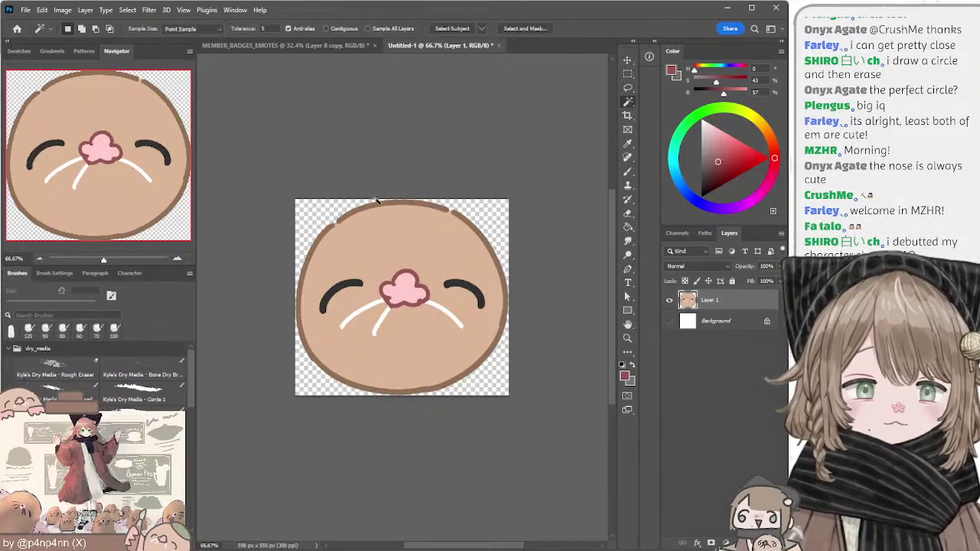
left_click(374, 203)
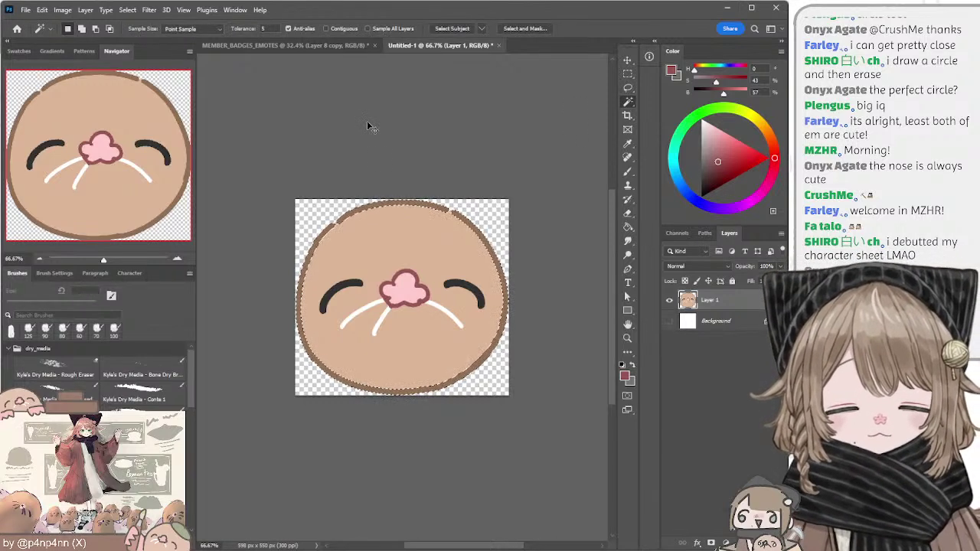
key("ctrl+d")
key("i")
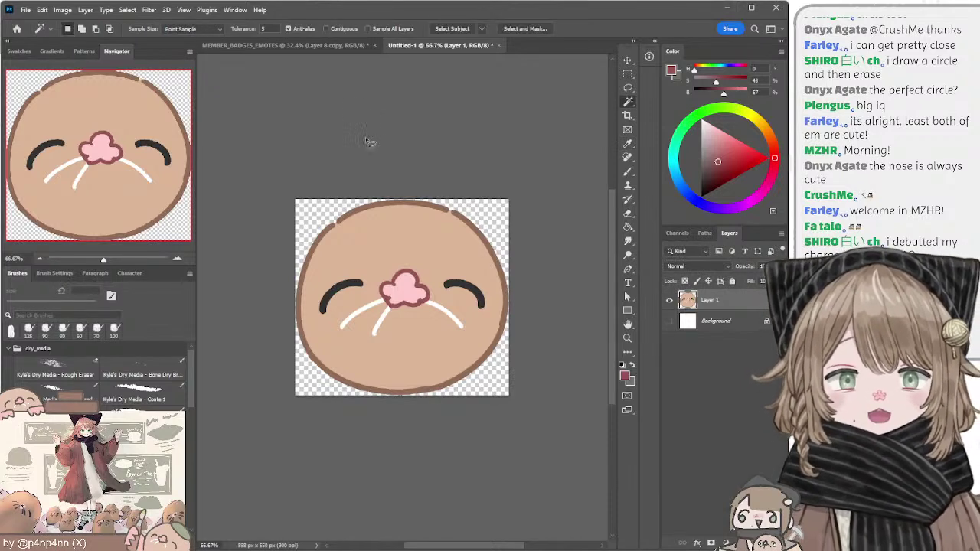
key("l")
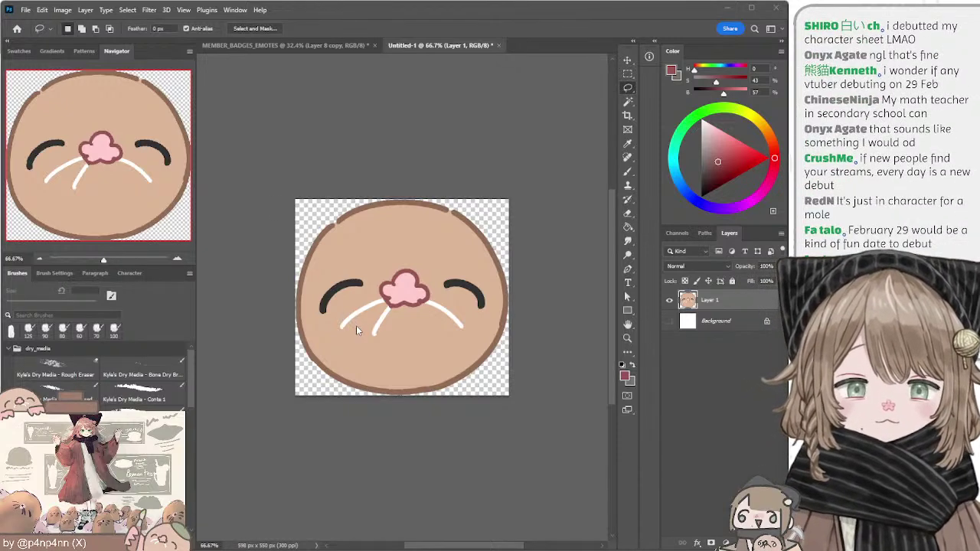
Step: Save the transparent round mole badge
key("ctrl+s")
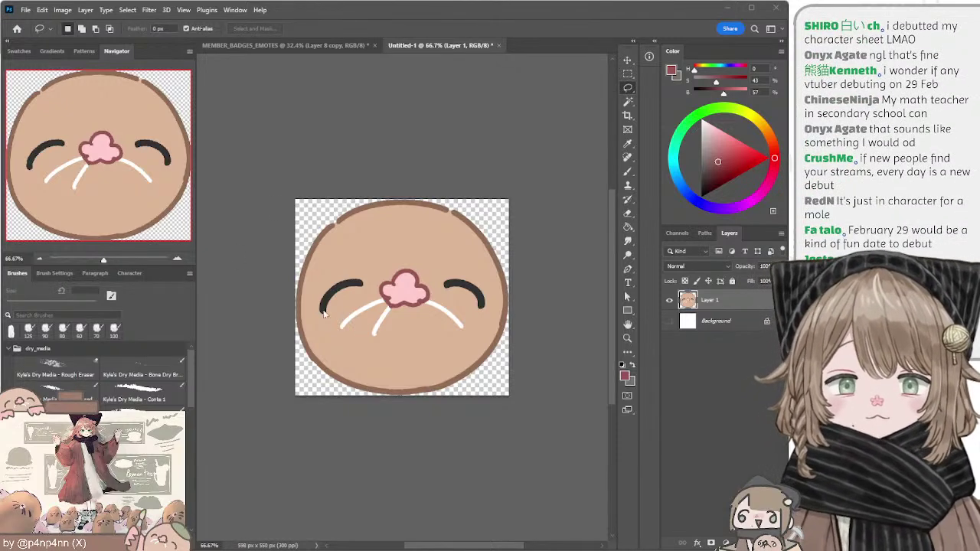
left_click(330, 167)
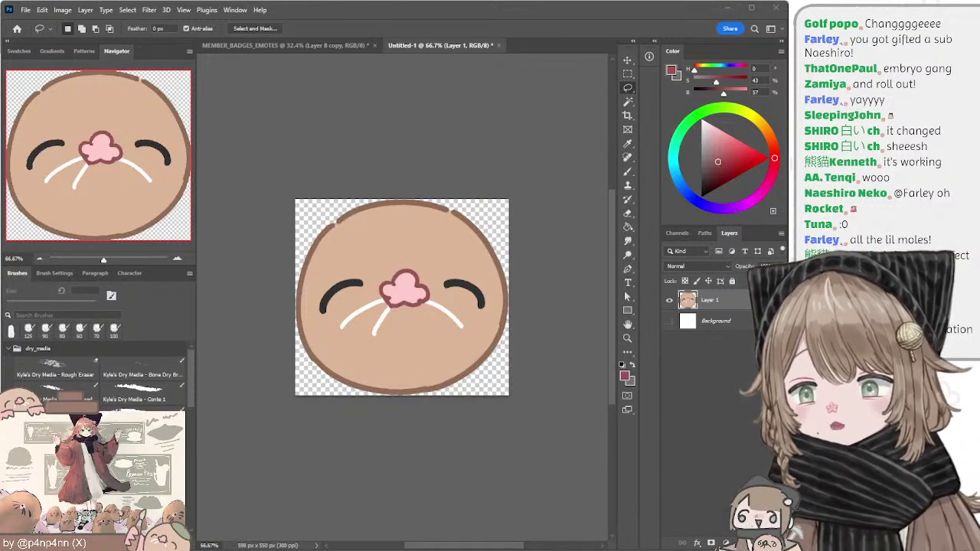
Step: In MEMBER_BADGES_EMOTES, undo the merge of the round mole's copied layers and hide the copies of Layers 8, 9 and 10
left_click(325, 46)
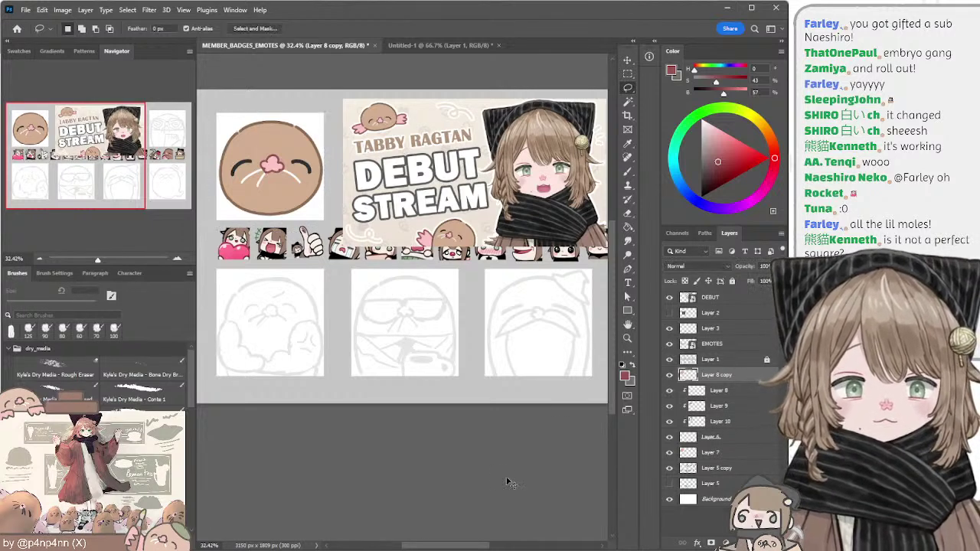
key("ctrl+z")
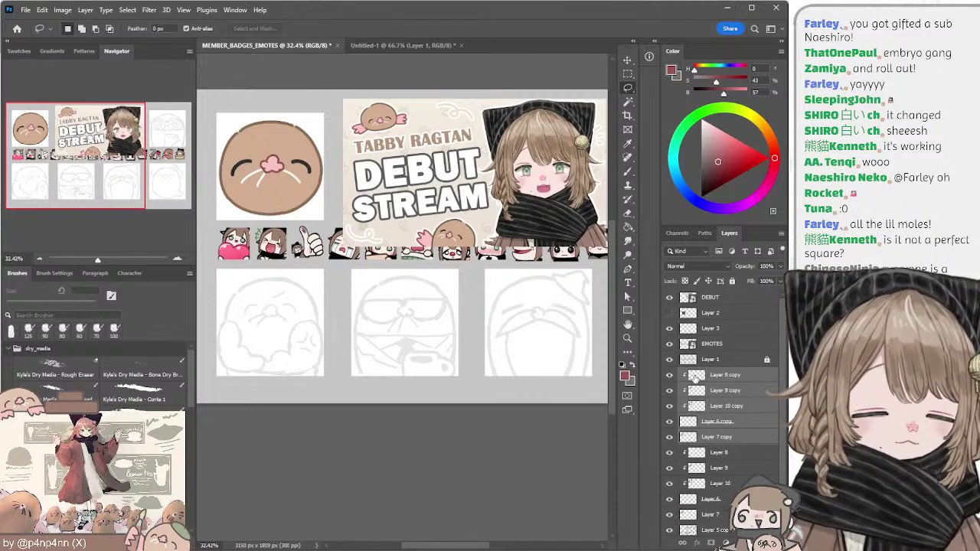
left_click(696, 376)
left_click(669, 406)
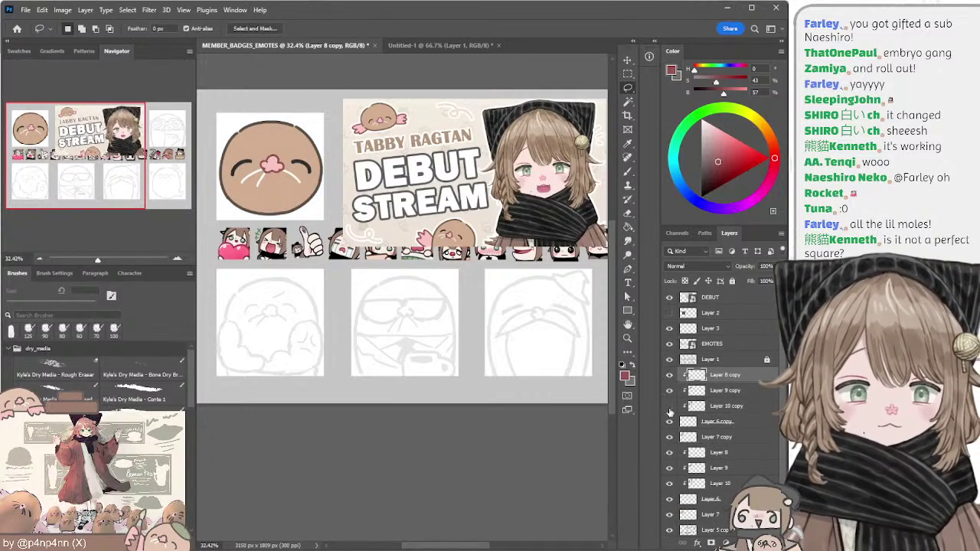
left_click(670, 407)
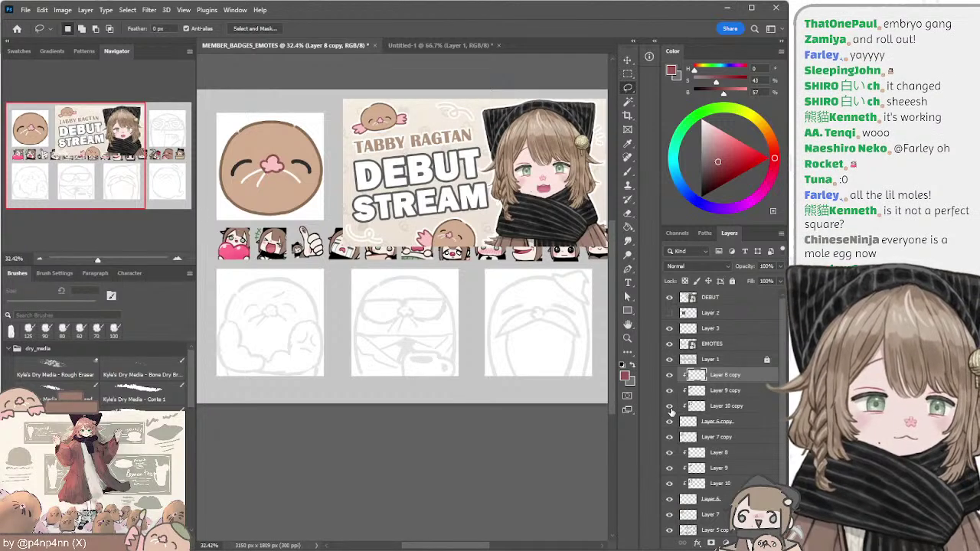
left_click(670, 407)
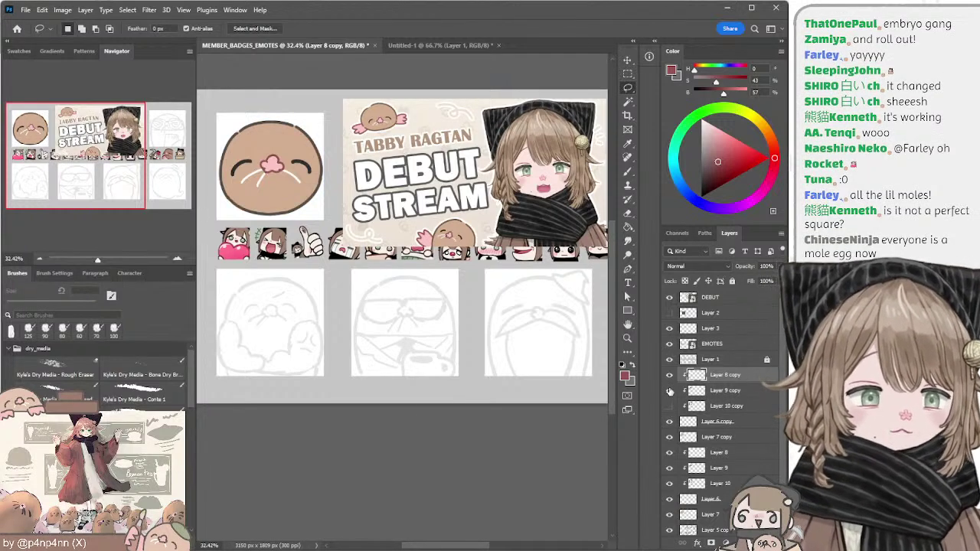
left_click(670, 392)
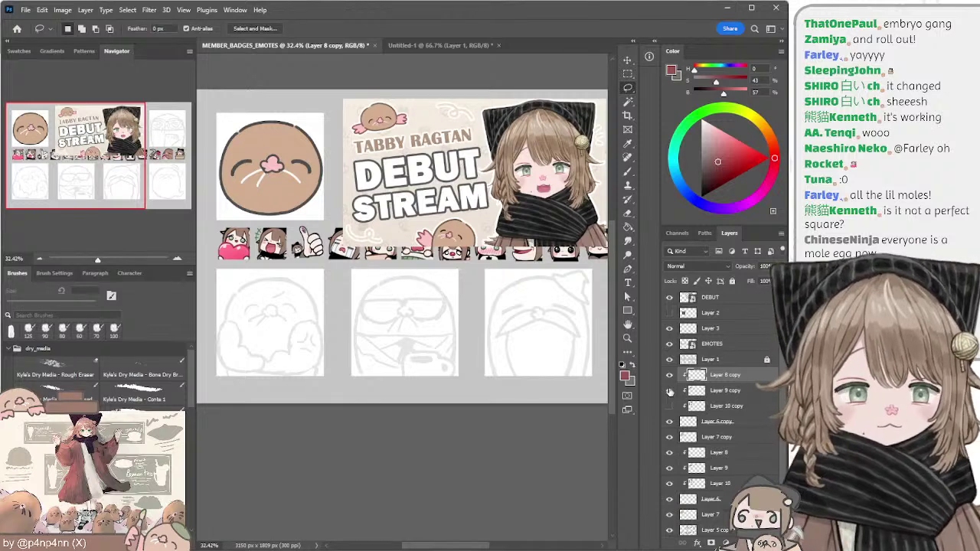
left_click(670, 391)
left_click(670, 391)
left_click(670, 375)
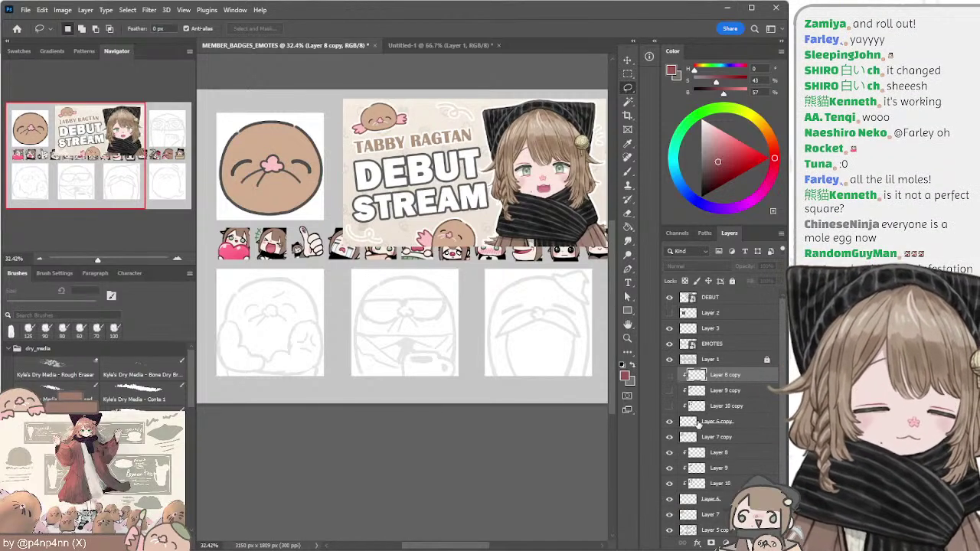
Step: Add a new layer clipped to Layer 6 copy and fill it with black to darken the mole's line art
left_click(695, 421)
key("ctrl+shift+alt+n")
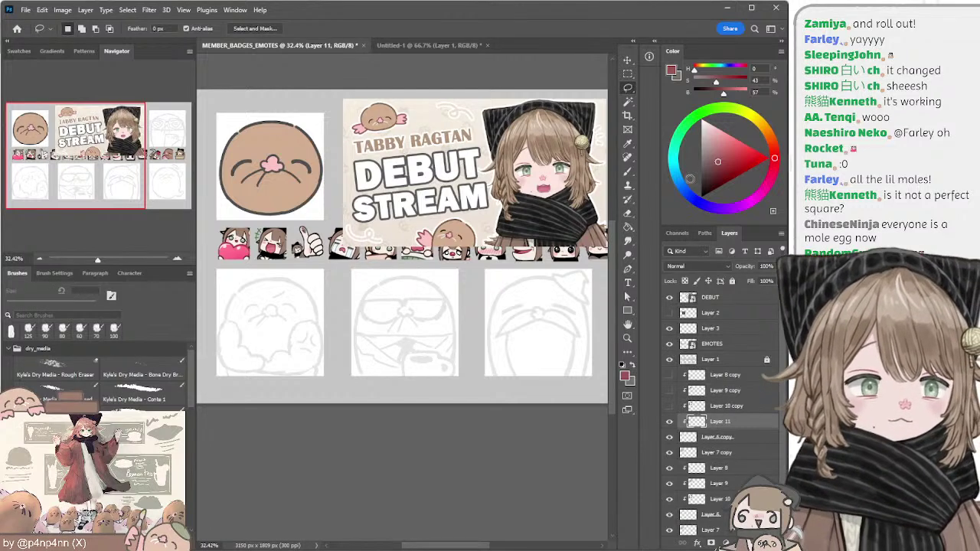
left_click_drag(716, 175, 674, 225)
key("alt+BackSpace")
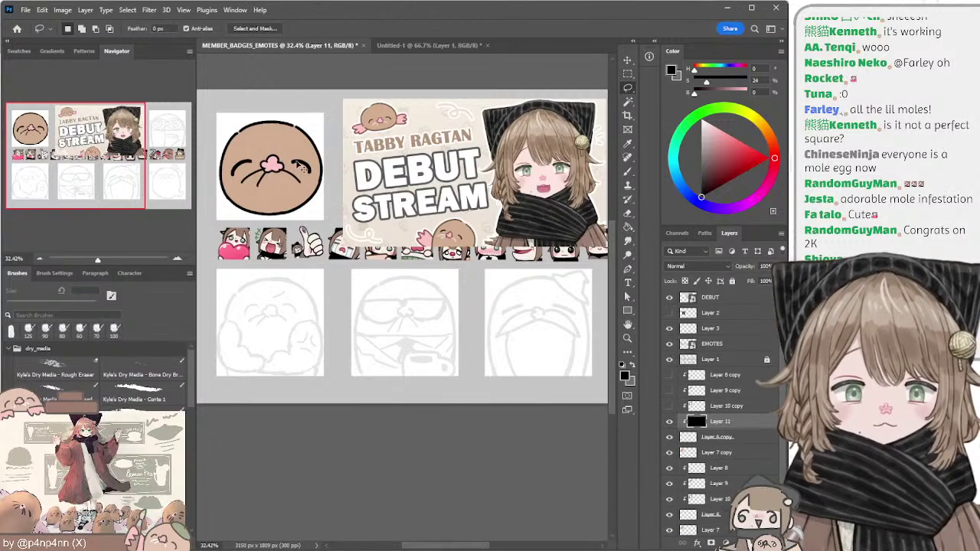
Step: Show the copies of Layers 8, 9 and 10 again, check each one's visibility, and merge the three into one clipped layer
left_click_drag(669, 406, 670, 375)
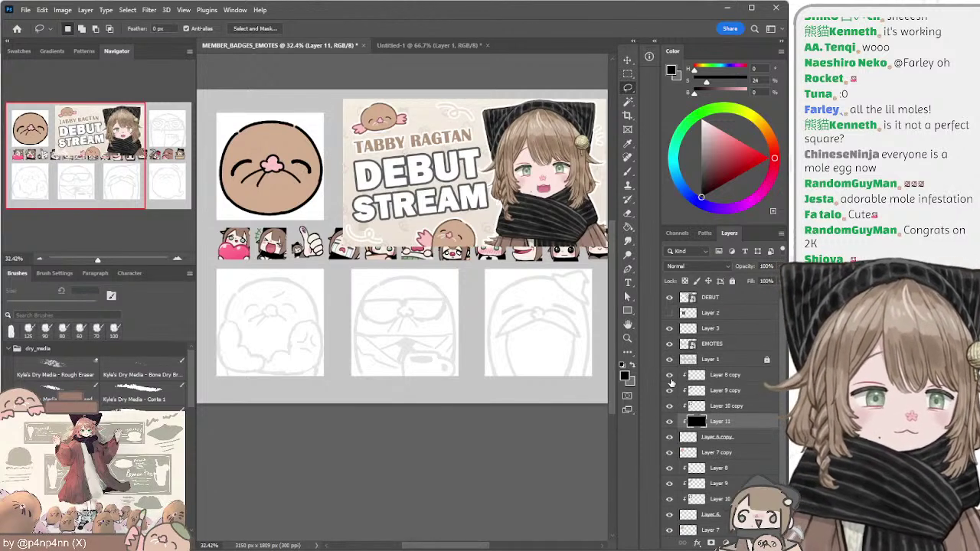
left_click(693, 378)
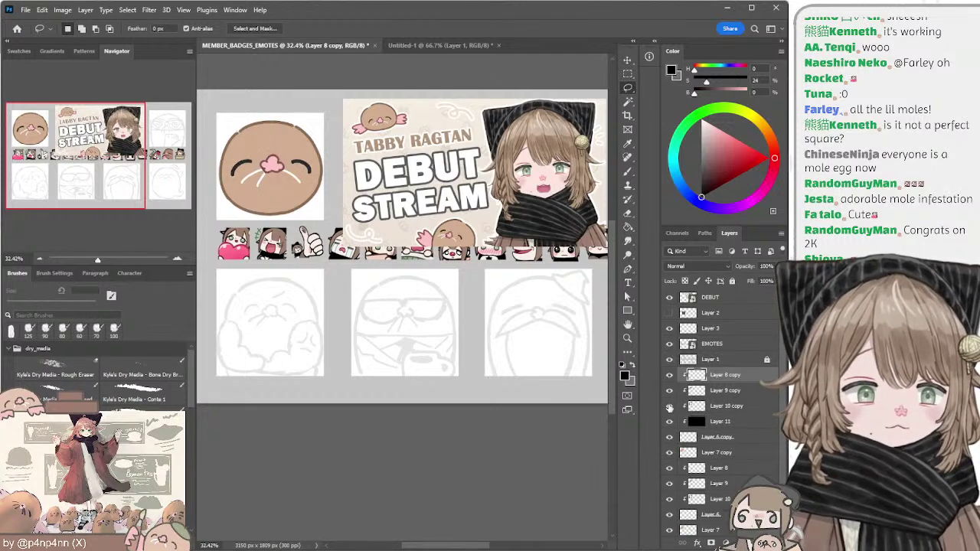
left_click(669, 407)
left_click(669, 406)
left_click(703, 410)
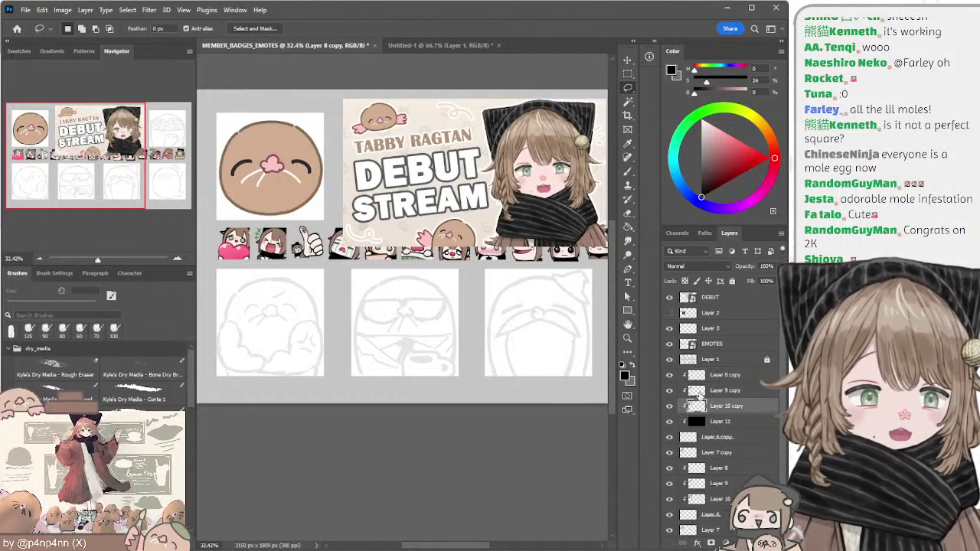
left_click(670, 392)
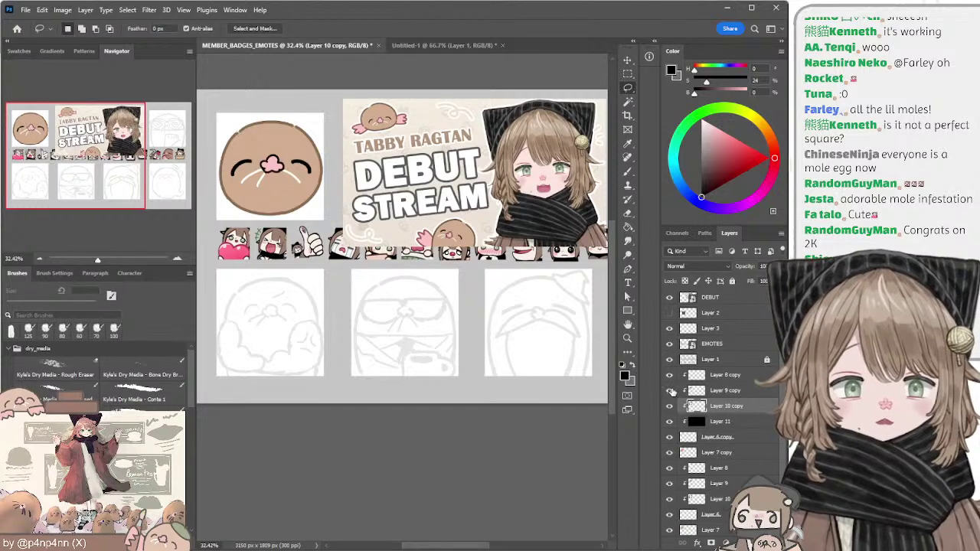
left_click(670, 391)
left_click(670, 375)
left_click(669, 375)
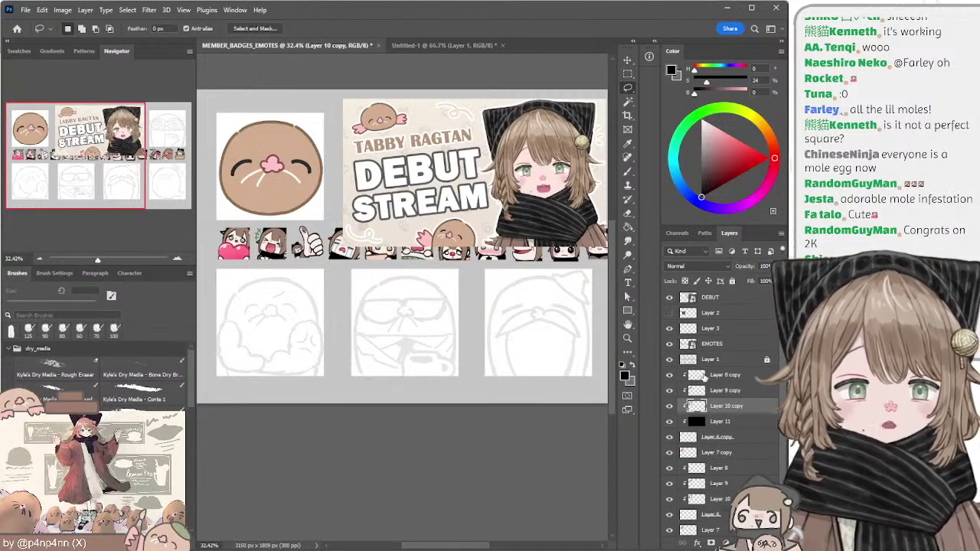
left_click(704, 375, "shift")
key("ctrl+e")
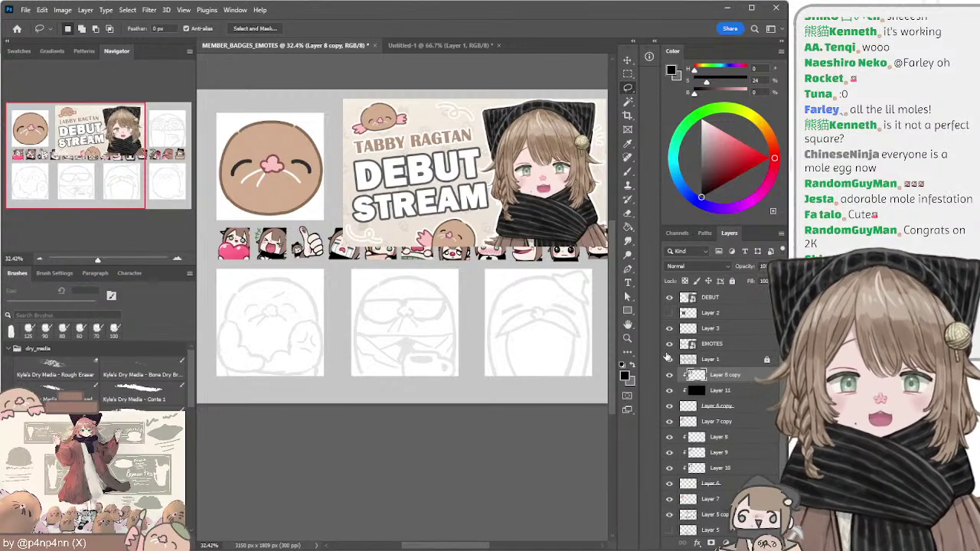
Step: Lasso a loose selection around the round mole and clear it again
key("u")
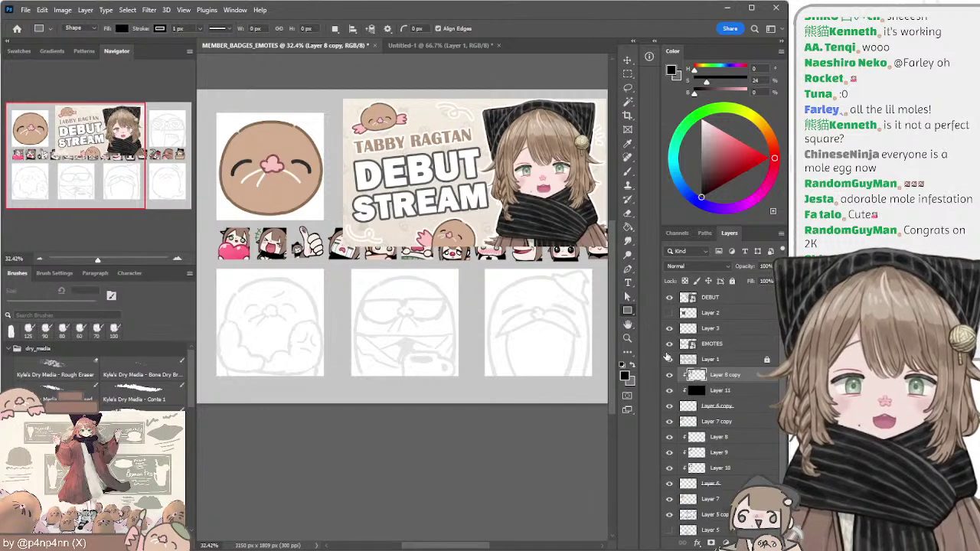
key("l")
mouse_move(264, 107)
left_mouse_down()
mouse_move(300, 263)
mouse_move(333, 115)
left_mouse_up()
key("ctrl+d")
key("i")
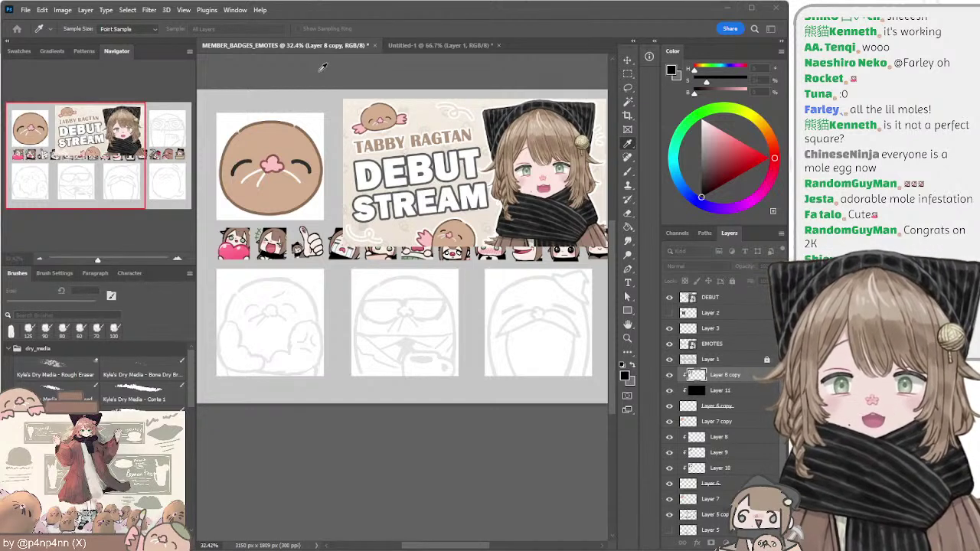
key("ctrl+z")
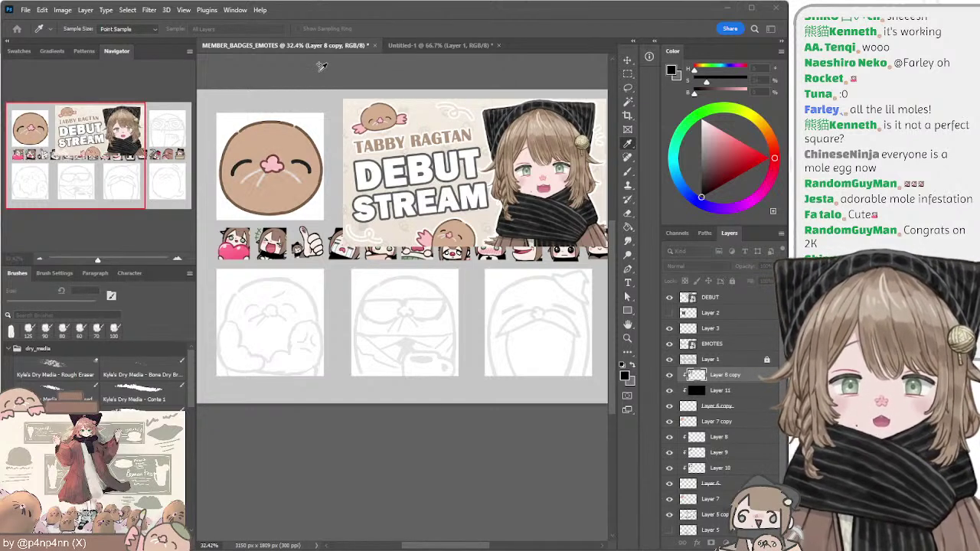
left_click_drag(322, 67, 323, 68)
key("l")
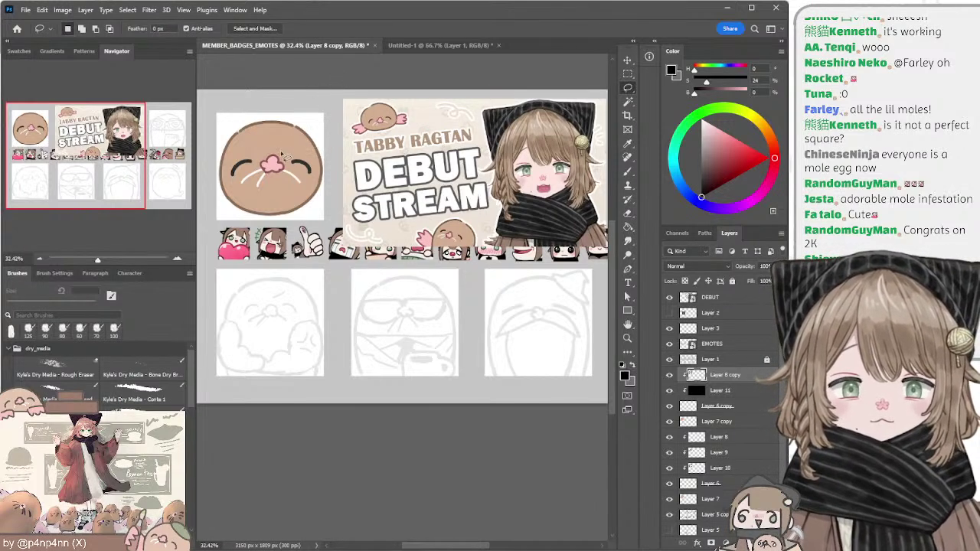
mouse_move(254, 115)
left_mouse_down()
mouse_move(339, 144)
mouse_move(302, 247)
mouse_move(224, 136)
mouse_move(243, 109)
left_mouse_up()
mouse_move(275, 137)
left_mouse_down()
mouse_move(259, 160)
mouse_move(269, 177)
mouse_move(288, 176)
mouse_move(296, 162)
left_mouse_up()
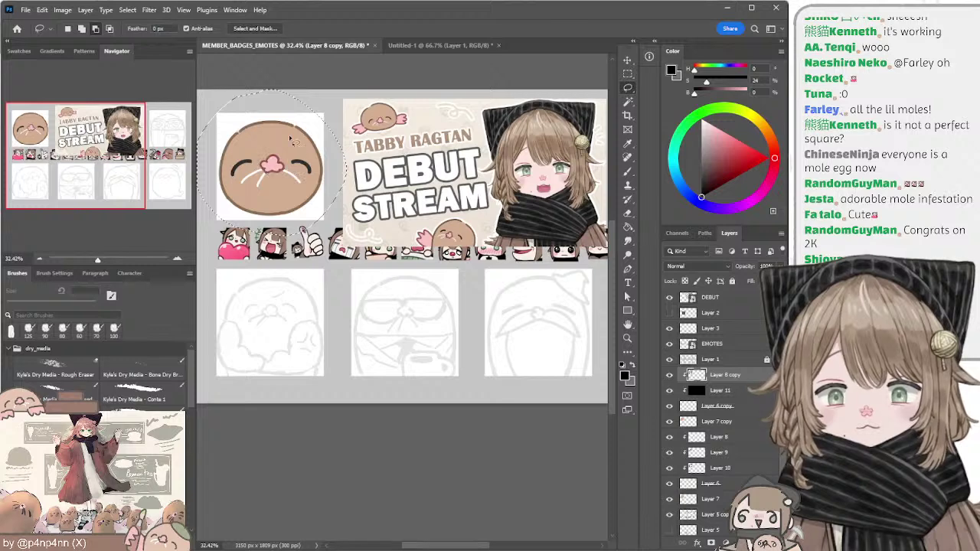
key("ctrl+d")
key("i")
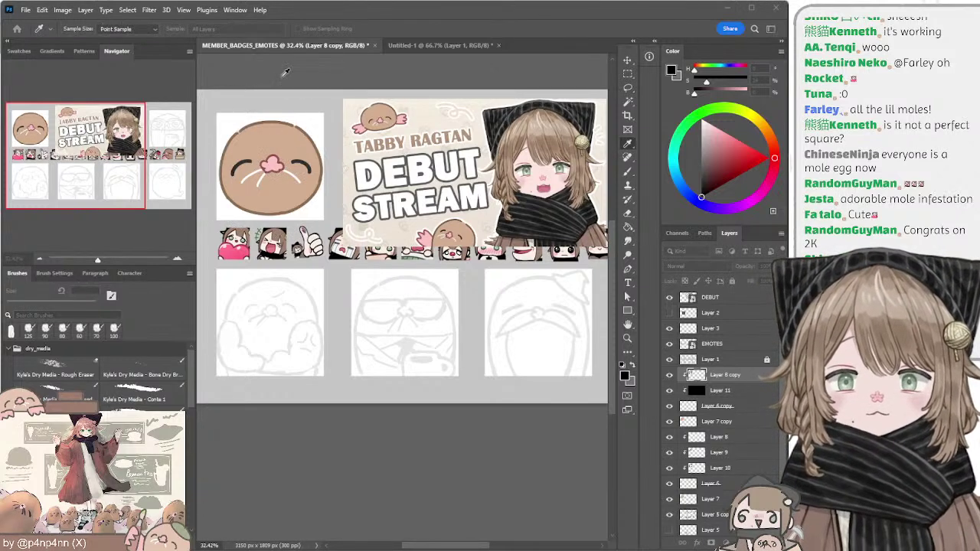
Step: Try lower opacities on Layer 8 copy, including 50%, and toggle its visibility to compare the round mole's outline colours
key("shift+Down")
key("shift+Down")
key("shift+Down")
key("shift+Down")
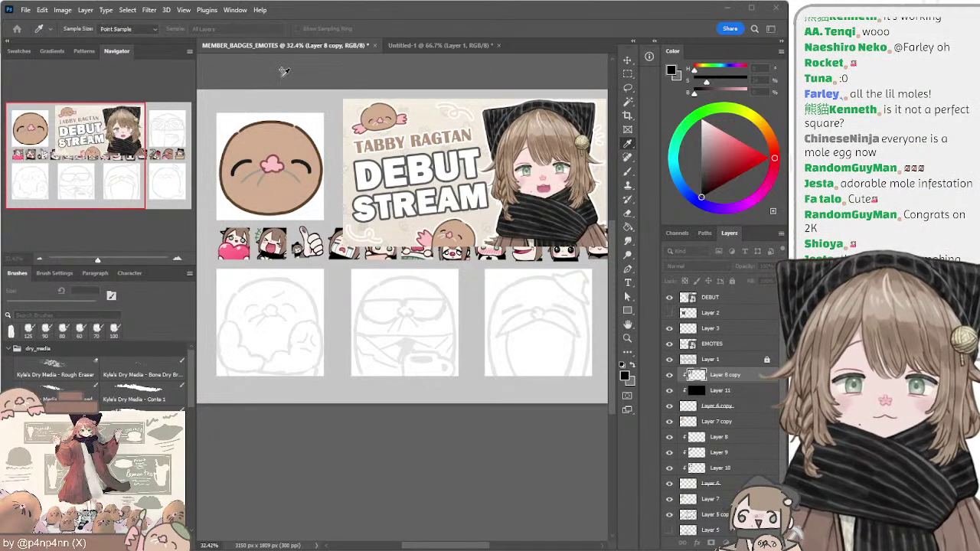
key("l")
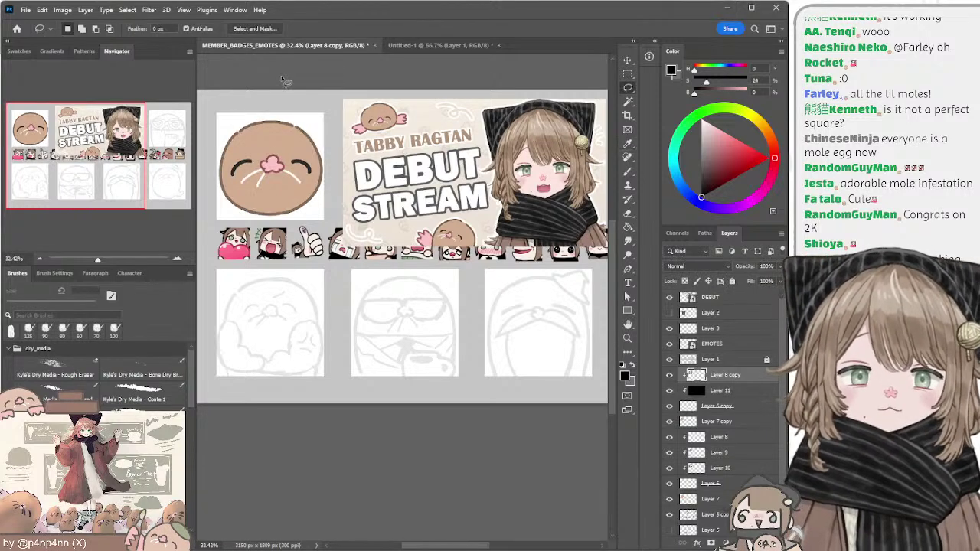
key("b")
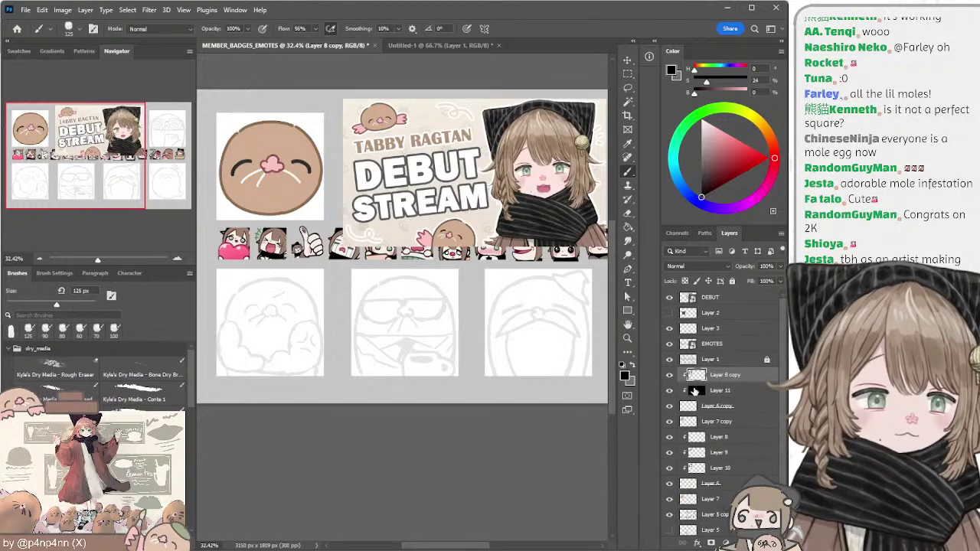
left_click(669, 375)
left_click(669, 375)
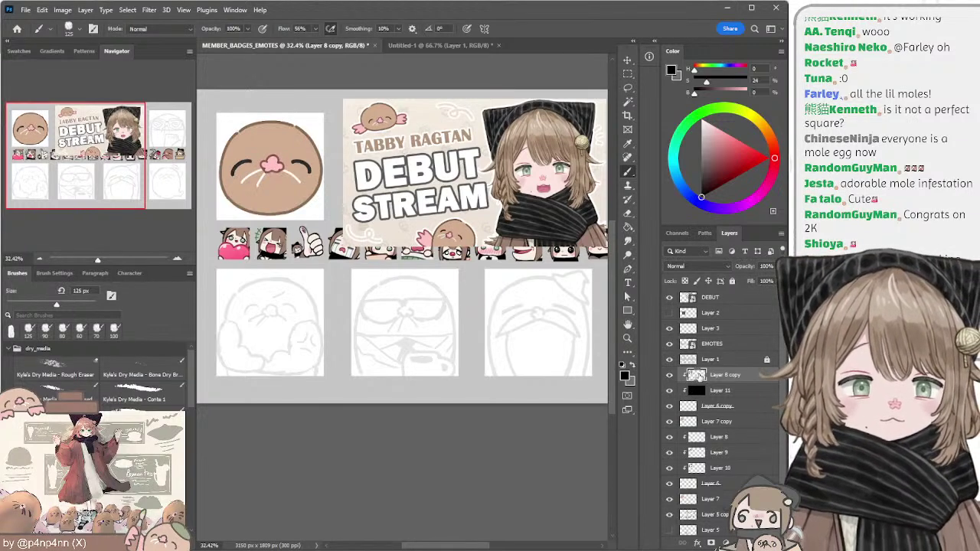
key("5")
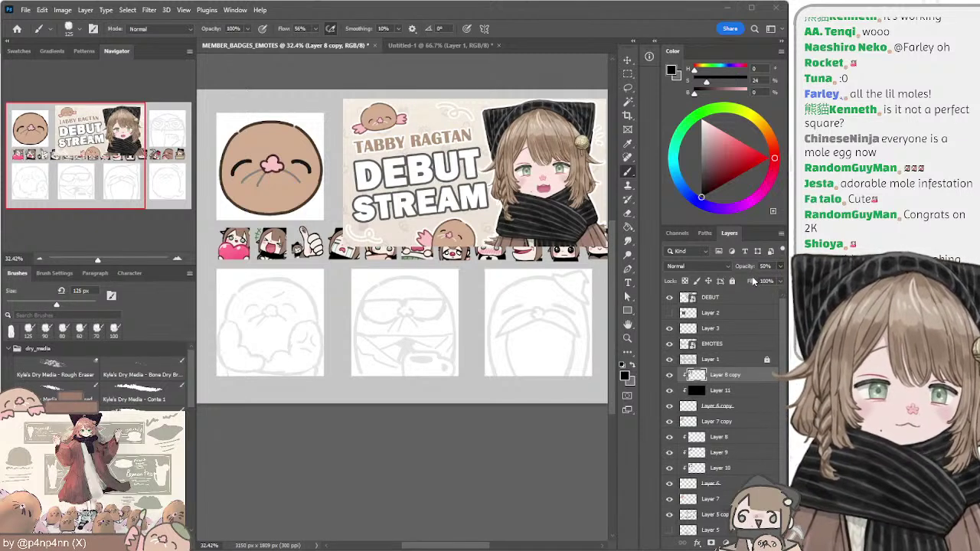
Step: Lasso the round mole's whiskers on Layer 8 copy, copy them to a new layer clipped above it, and reselect Layer 8 copy
key("l")
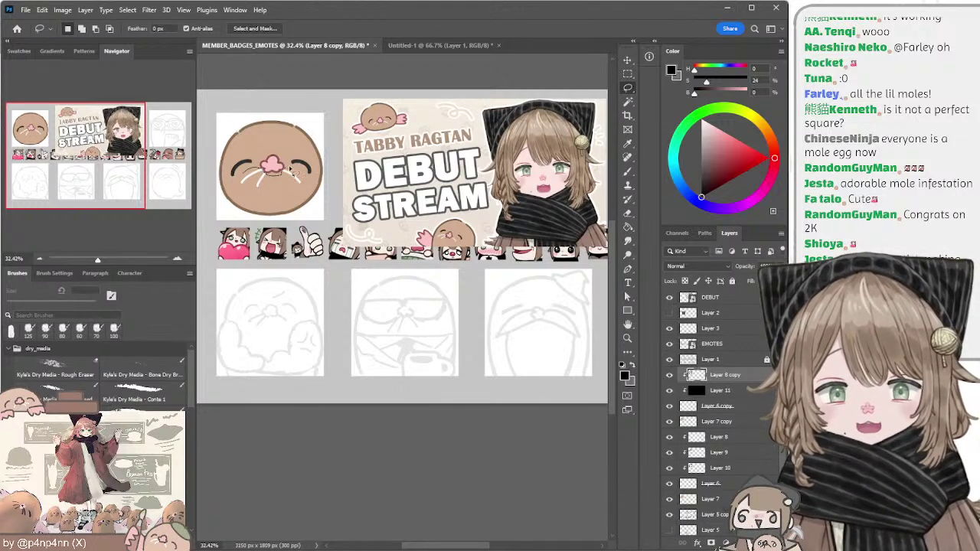
mouse_move(291, 170)
left_mouse_down()
mouse_move(260, 205)
mouse_move(235, 194)
mouse_move(233, 168)
left_mouse_up()
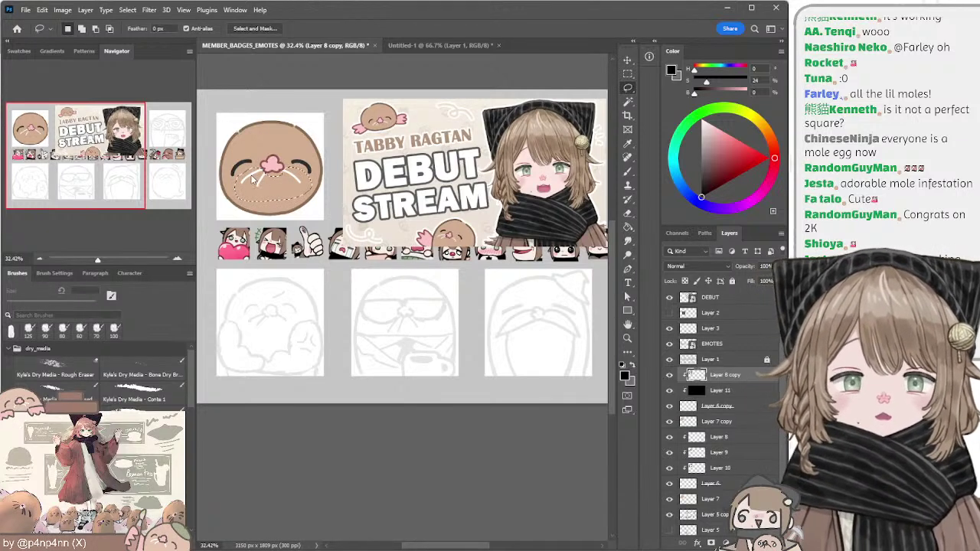
key("ctrl+j")
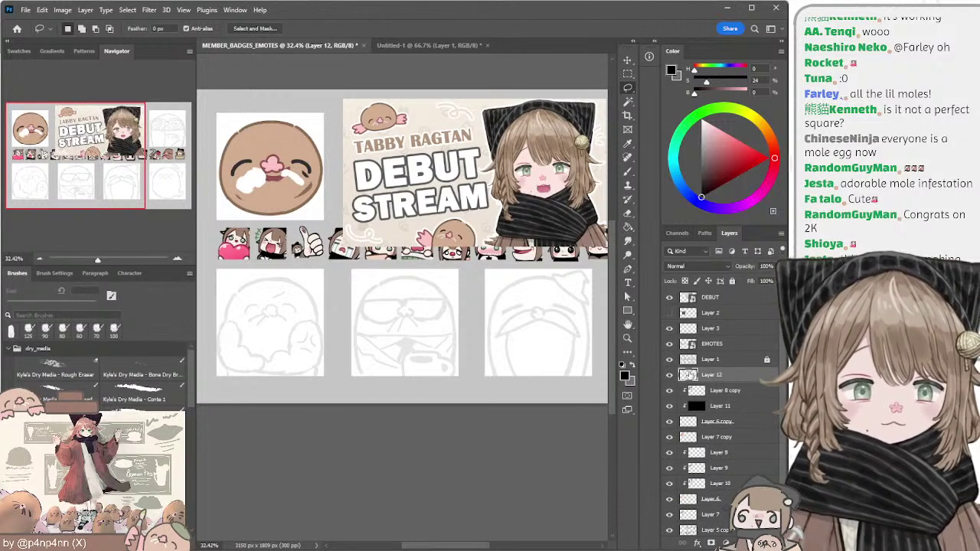
left_click(695, 383, "alt")
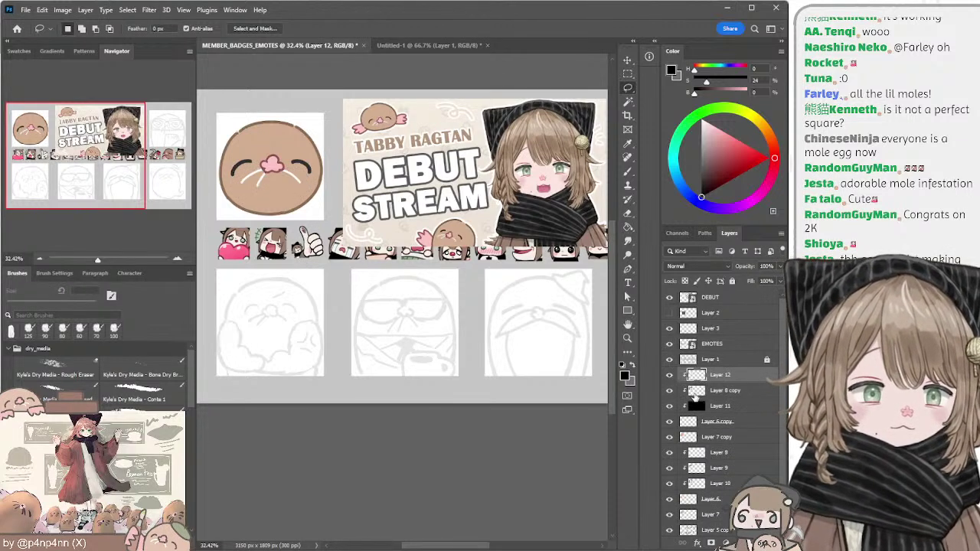
left_click(695, 392)
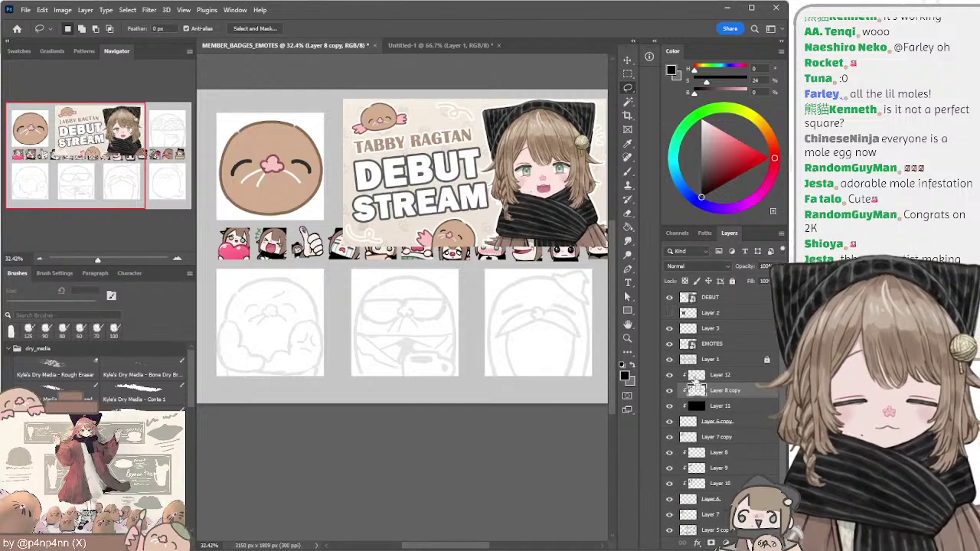
key("i")
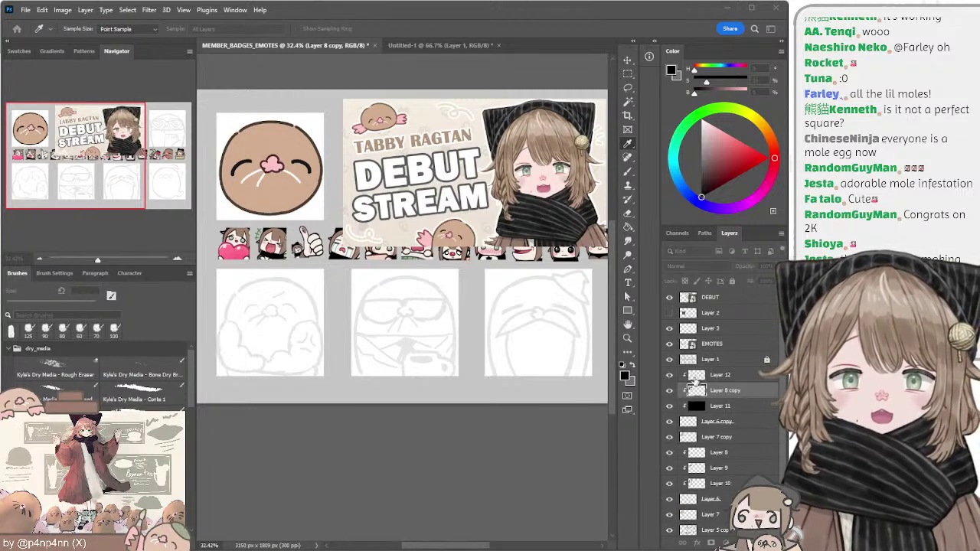
key("l")
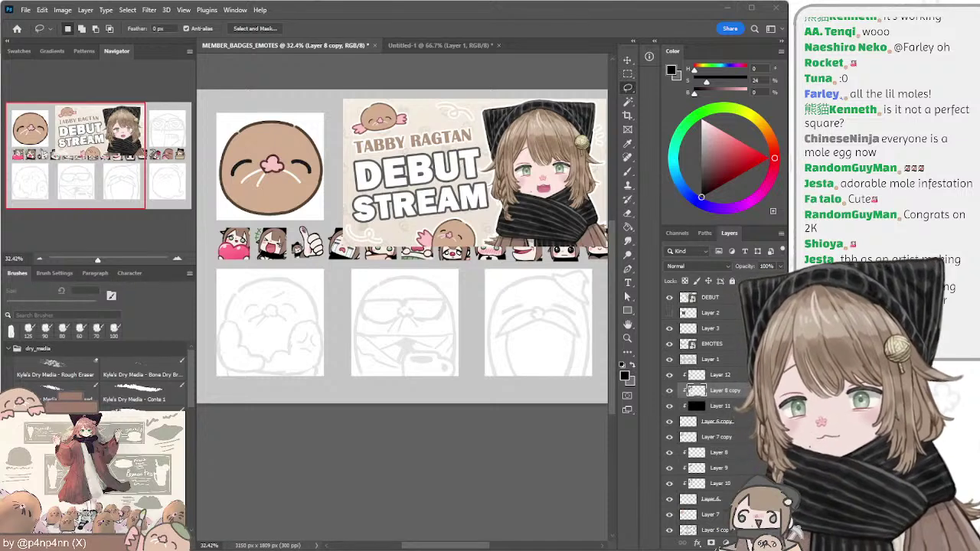
Step: Create a new 128 x 128 px document at 72 ppi for the small badge version
left_click(428, 45)
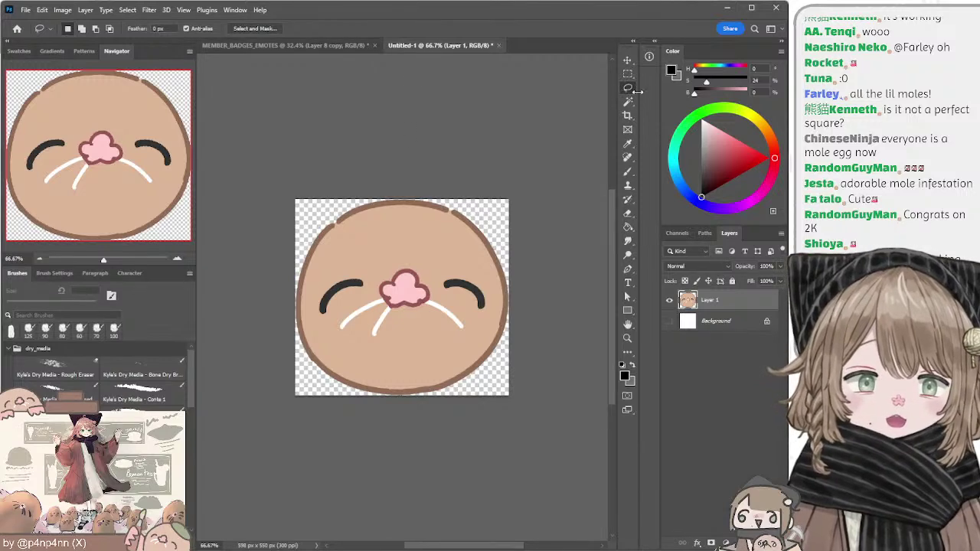
left_click(26, 11)
left_click(33, 24)
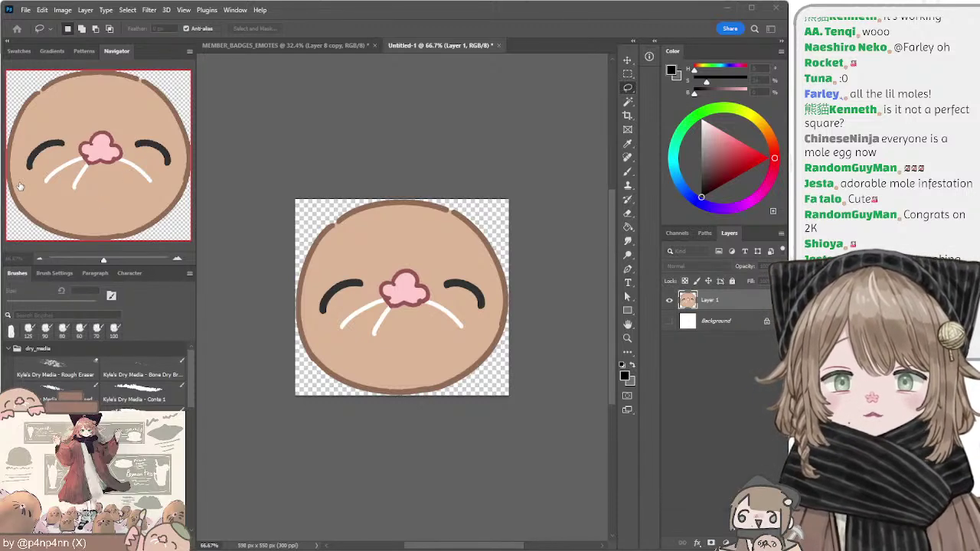
key("Escape")
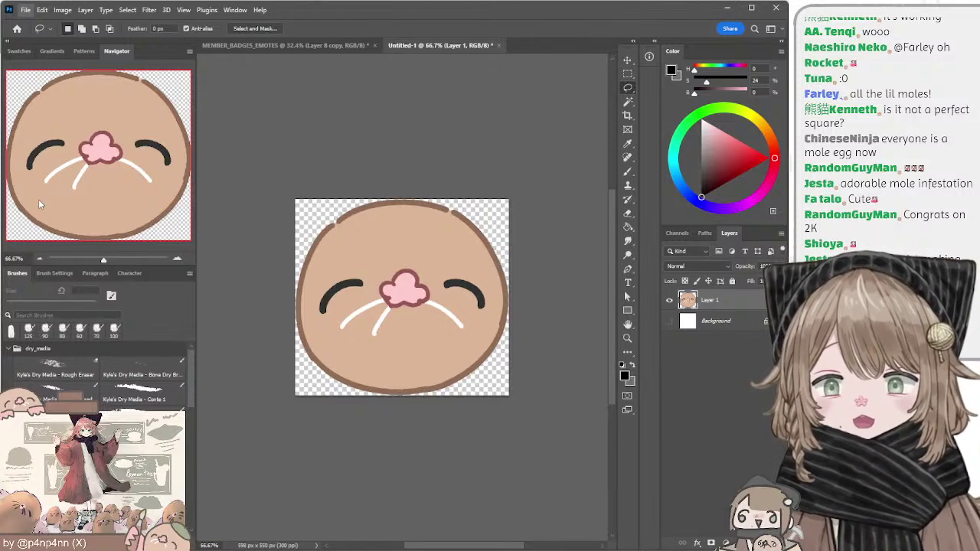
left_click(33, 23)
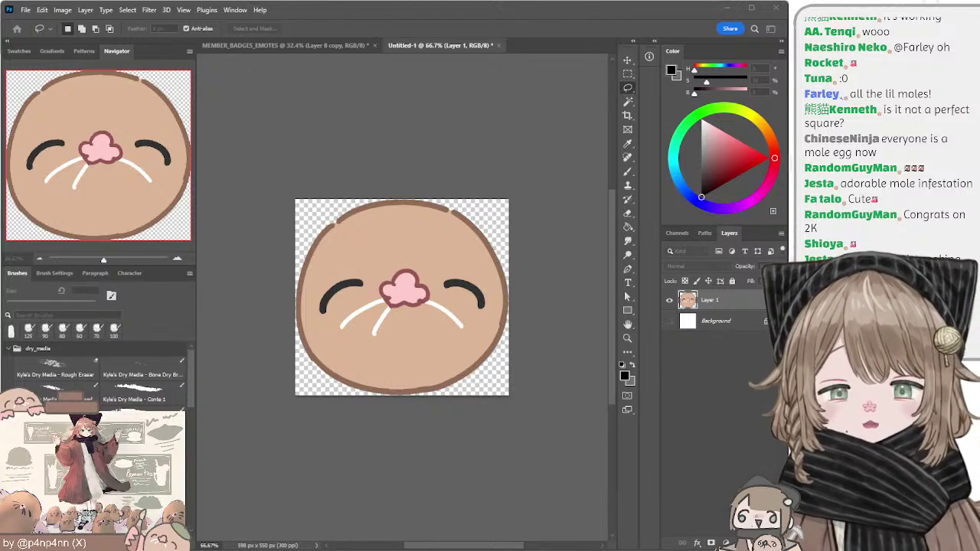
key("Return")
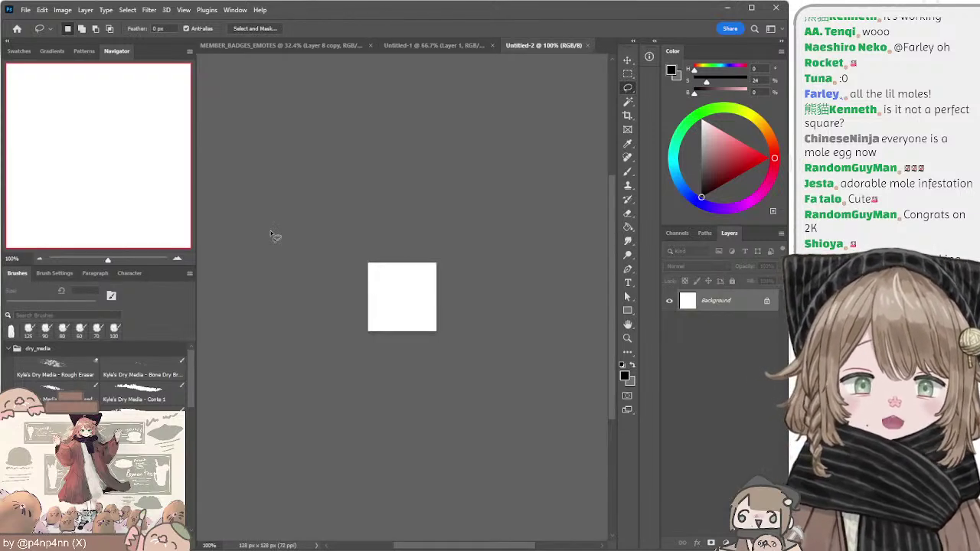
Step: Paste the previously copied mole into the new 128 px document and hide its white Background layer
key("b")
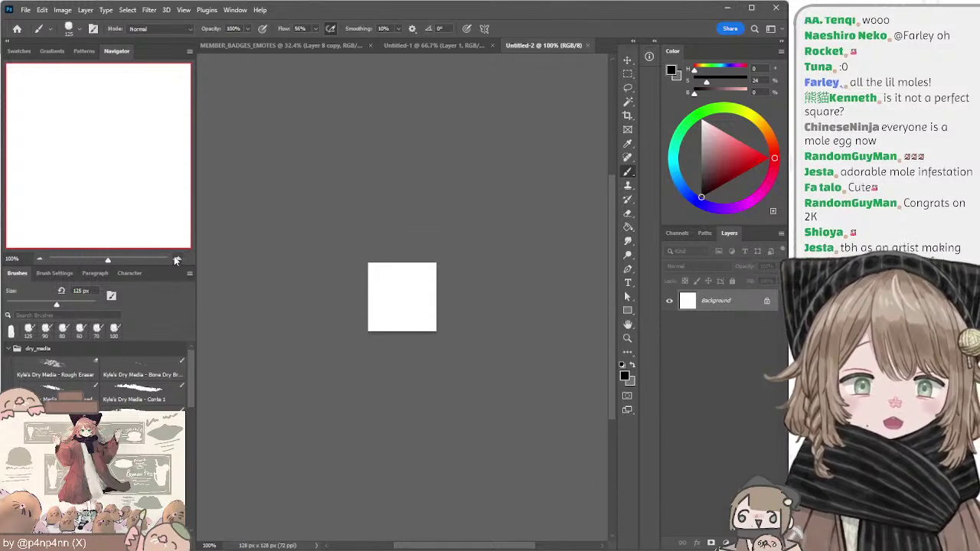
left_click(176, 258)
key("ctrl+v")
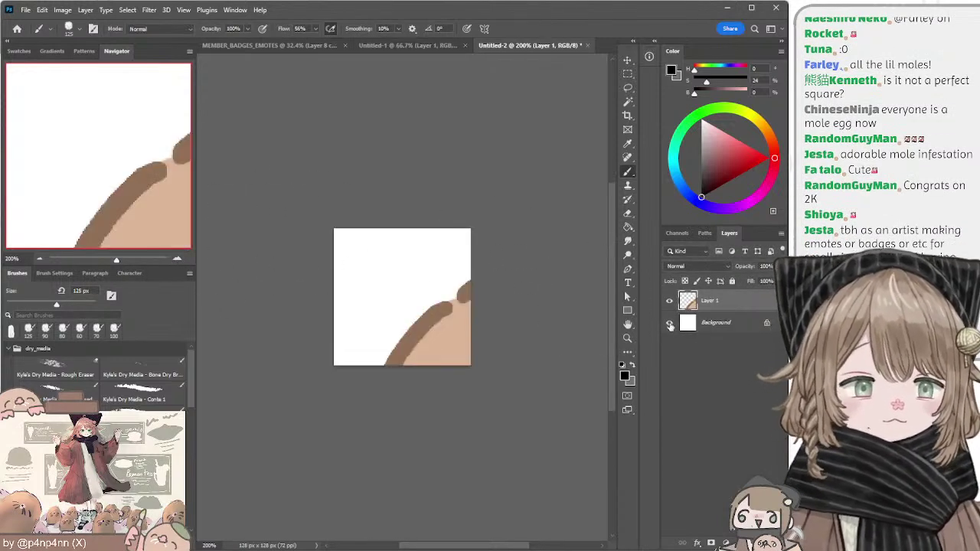
left_click(669, 322)
left_click(628, 60)
key("ctrl+minus")
key("ctrl+minus")
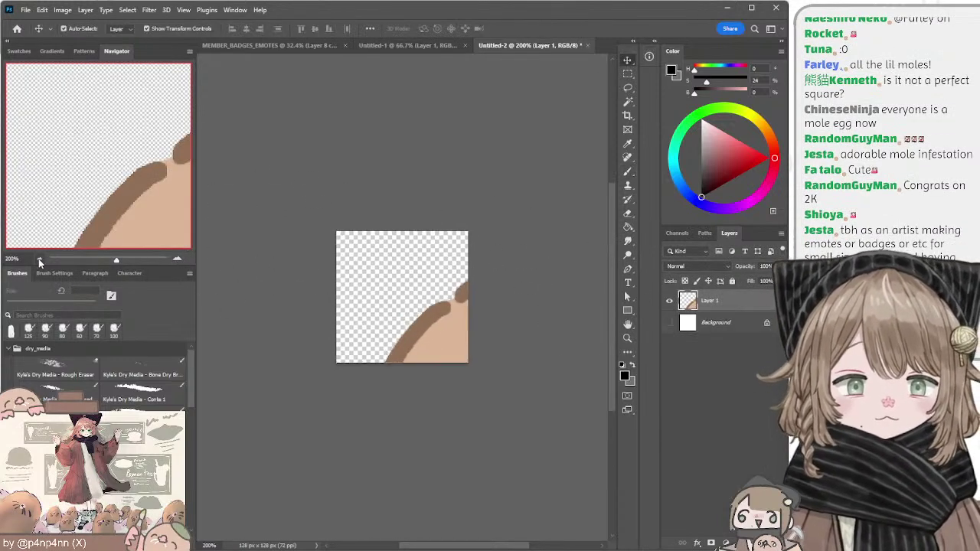
left_click_drag(423, 276, 372, 204)
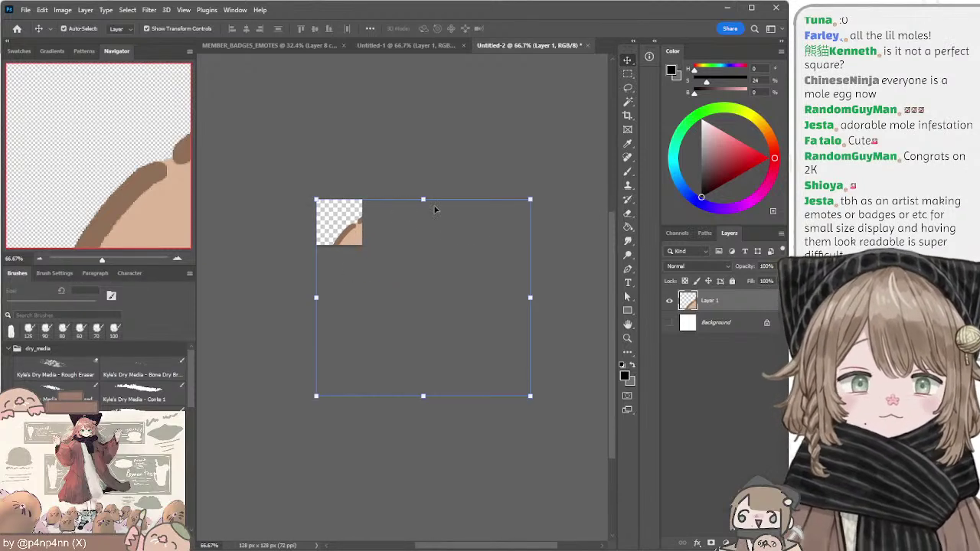
Step: In MEMBER_BADGES_EMOTES, duplicate and merge the layers from Layer 12 down to Layer 7 copy, and copy the lassoed round mole
left_click(300, 45)
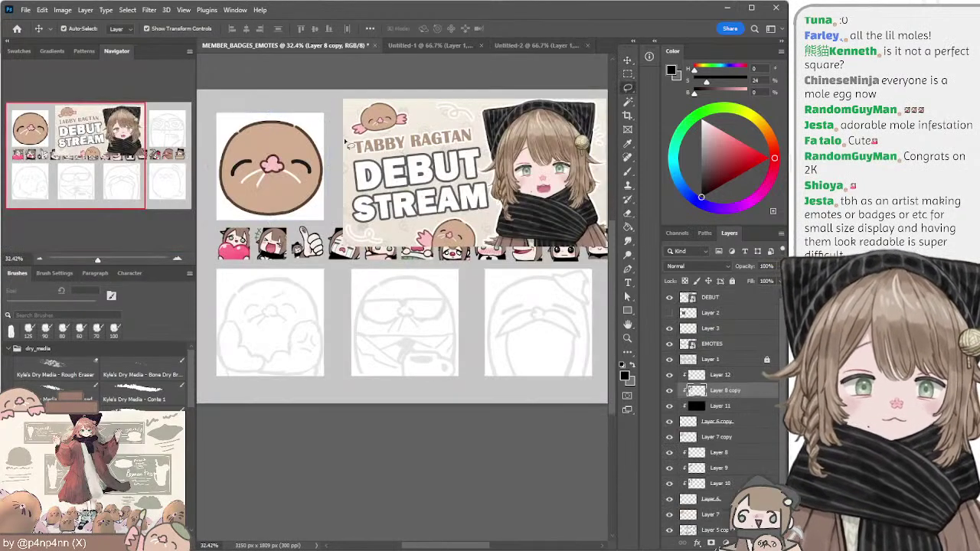
key("l")
left_click(693, 375)
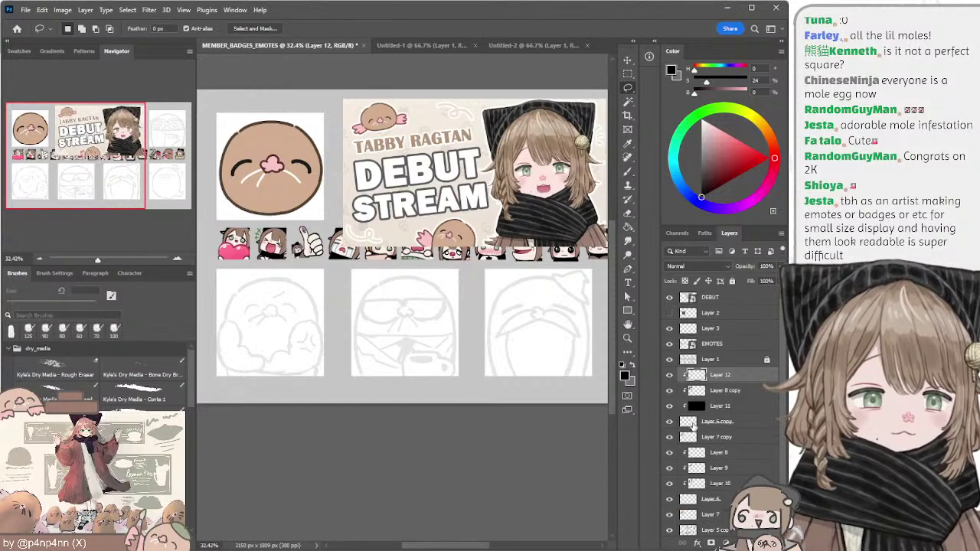
left_click(693, 423, "shift")
left_click(684, 438, "shift")
left_click_drag(711, 407, 711, 367)
key("ctrl+e")
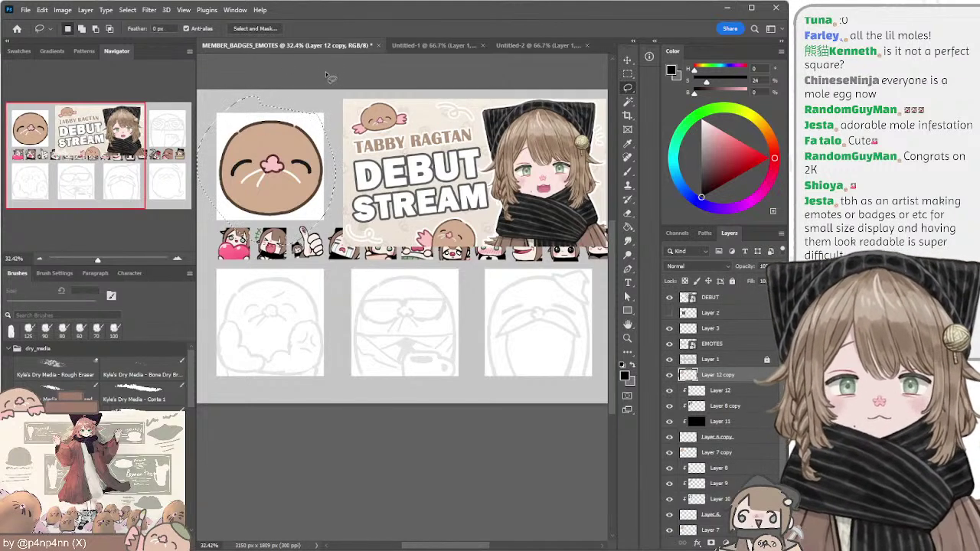
Step: Paste the dark-outlined mole into Untitled-2 as a new layer and hide Layer 1 beneath it
left_click(525, 46)
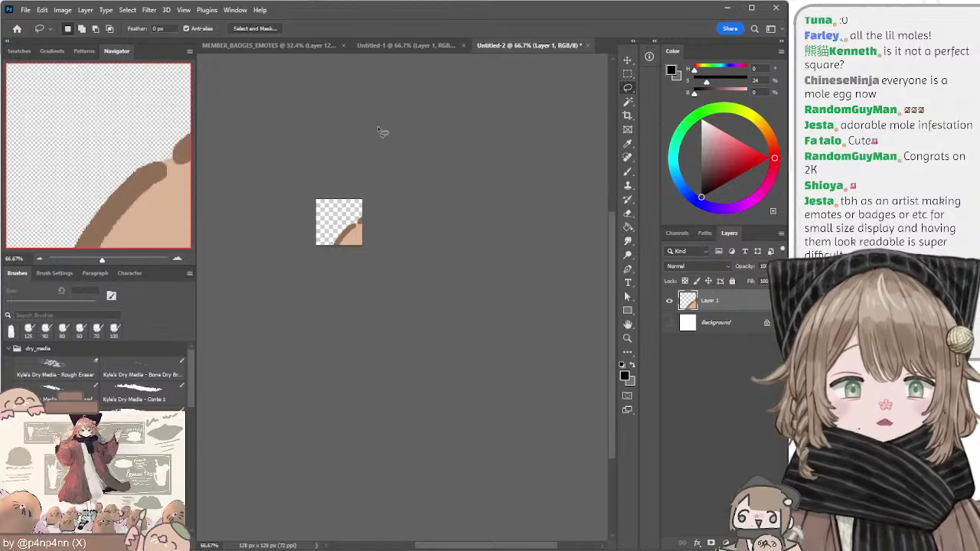
key("ctrl+j")
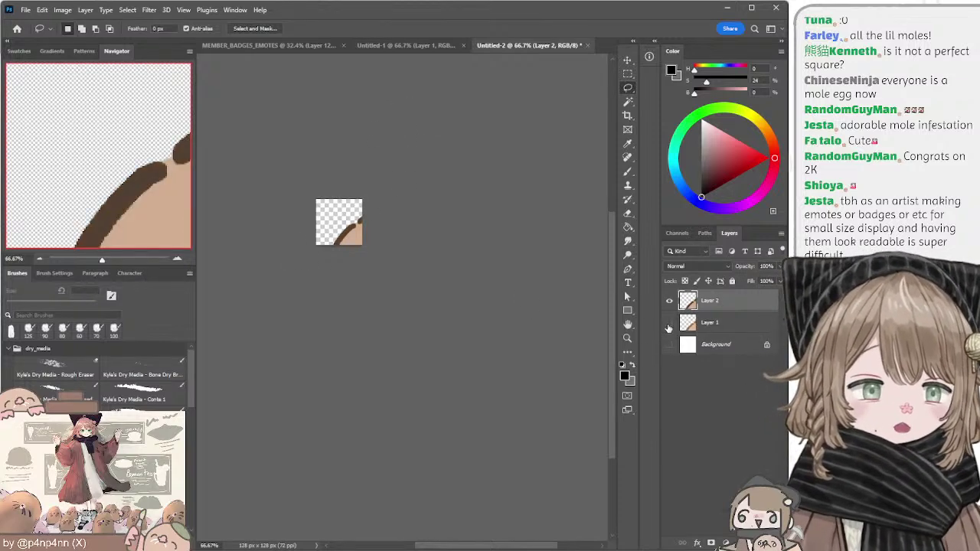
left_click(39, 258)
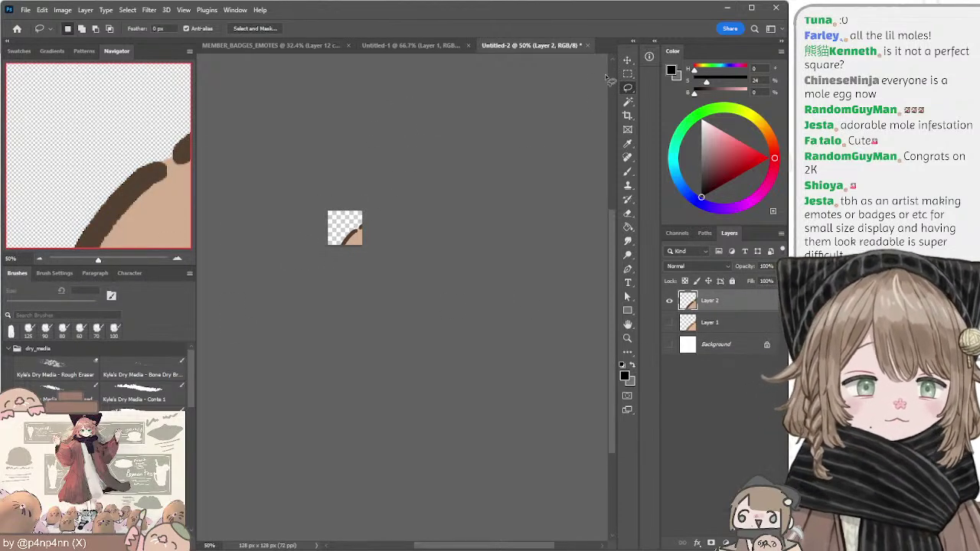
Step: Scale the pasted mole to about 20.9% so it fits the 128 px canvas, and centre it vertically
left_click(628, 60)
left_click_drag(488, 358, 373, 236)
left_click(178, 259)
left_click(178, 259)
left_click(177, 258)
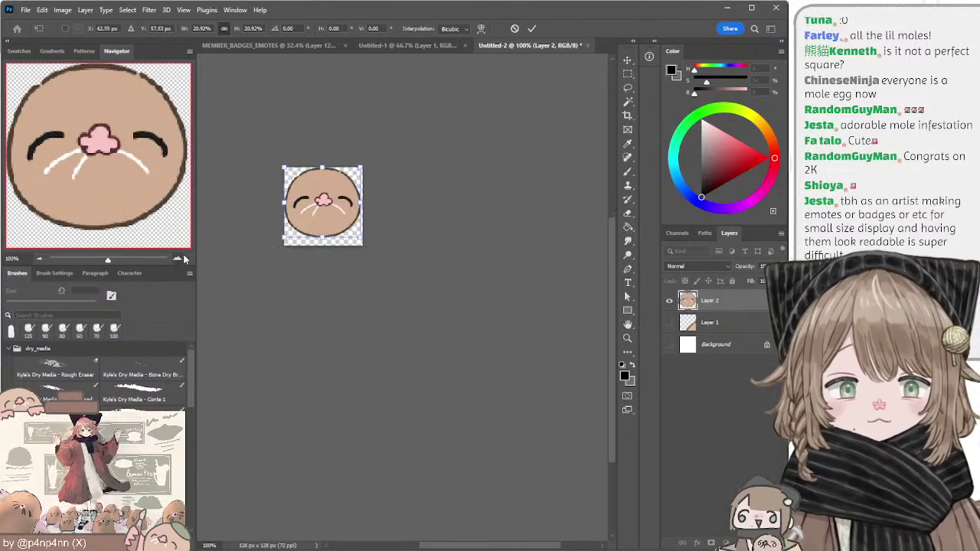
left_click(177, 259)
left_click_drag(325, 179, 418, 277)
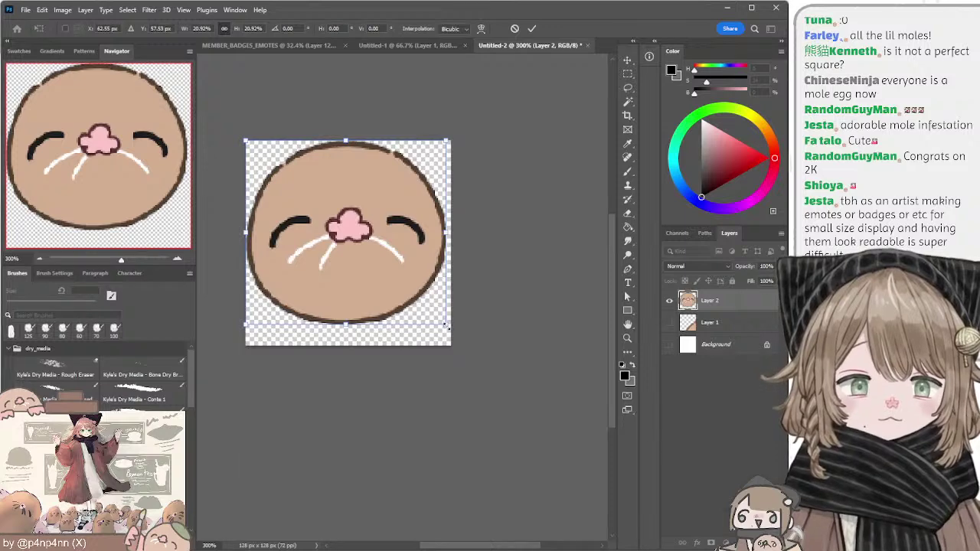
left_click_drag(446, 327, 450, 330)
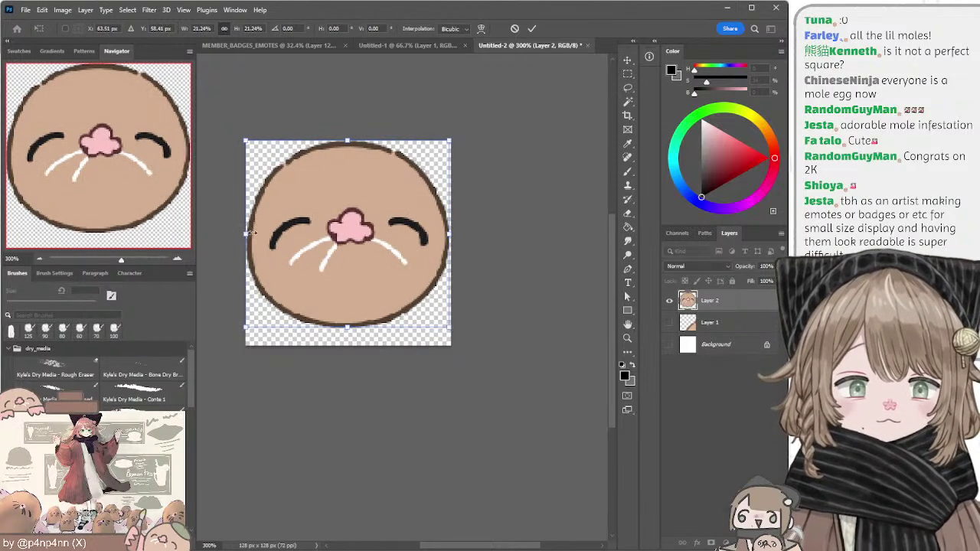
left_click_drag(249, 232, 252, 232)
mouse_move(332, 218)
left_mouse_down()
mouse_move(333, 234)
mouse_move(333, 224)
left_mouse_up()
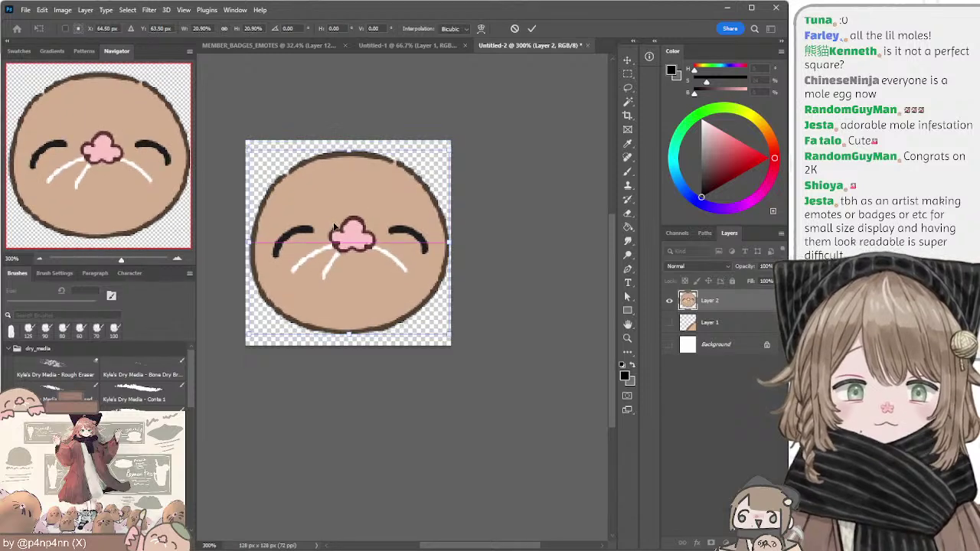
key("Return")
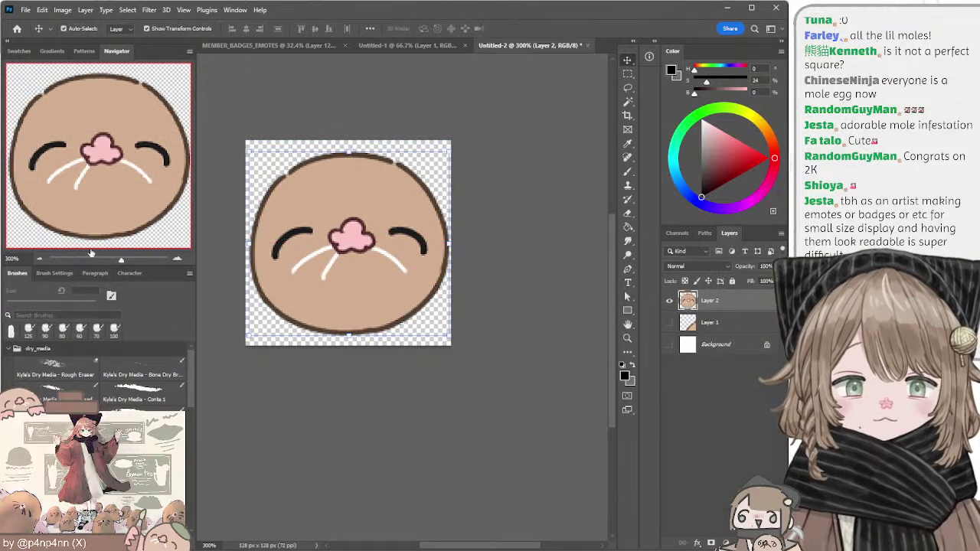
Step: Deselect the mole layer and examine how readable the badge is at 25% and 33.33% zoom
left_click(40, 258)
left_click(40, 259)
left_click(39, 258)
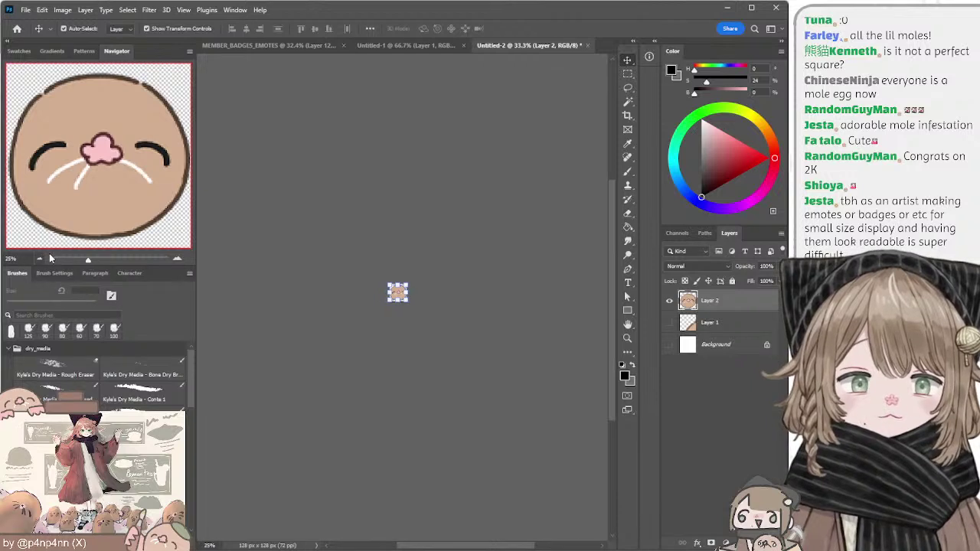
left_click(269, 222)
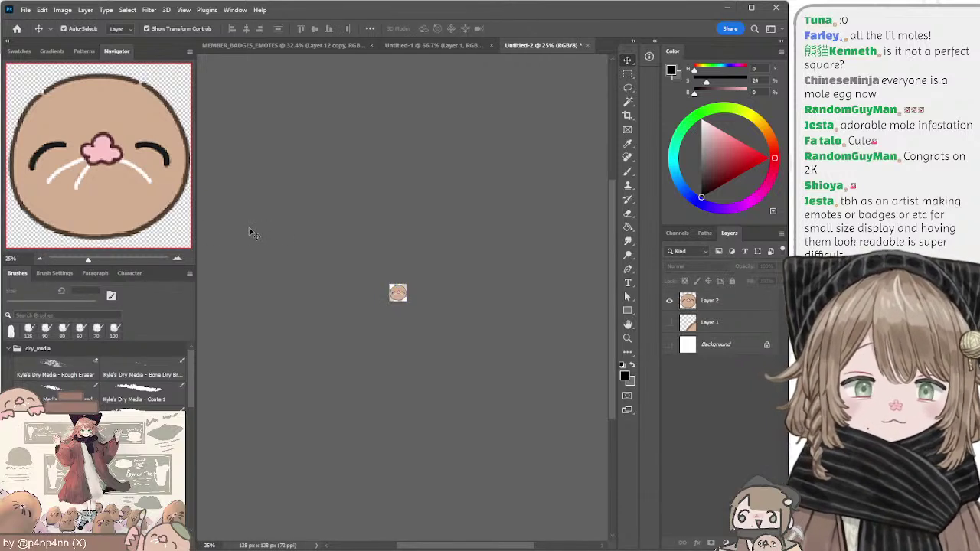
left_click(175, 259)
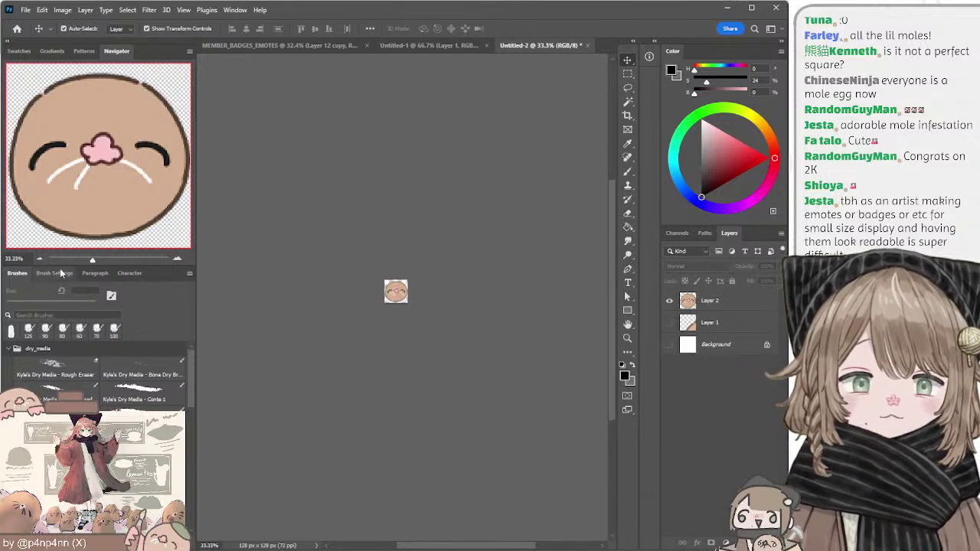
Step: Inspect the mole badge from 25% to 300% zoom and activate Layer 2 with the Magic Wand tool
left_click(41, 260)
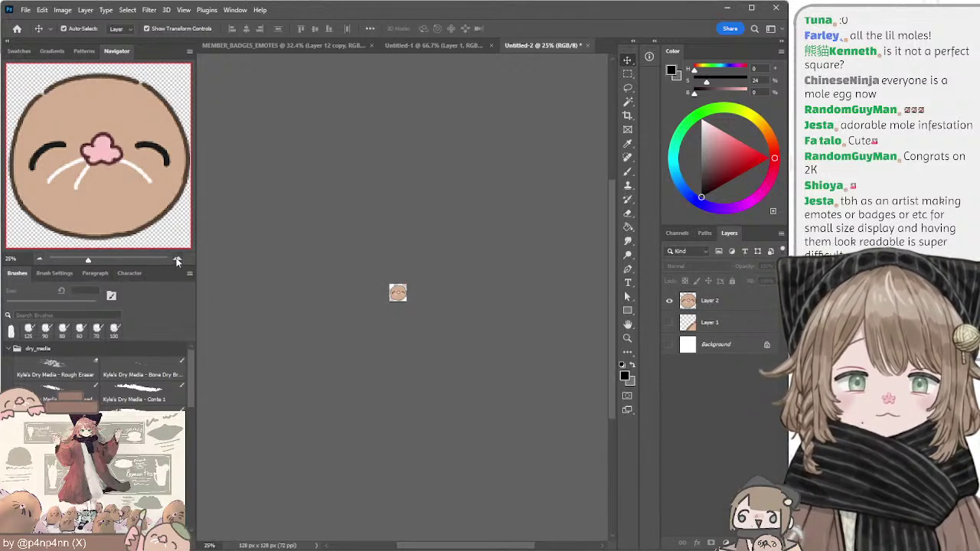
left_click(177, 262)
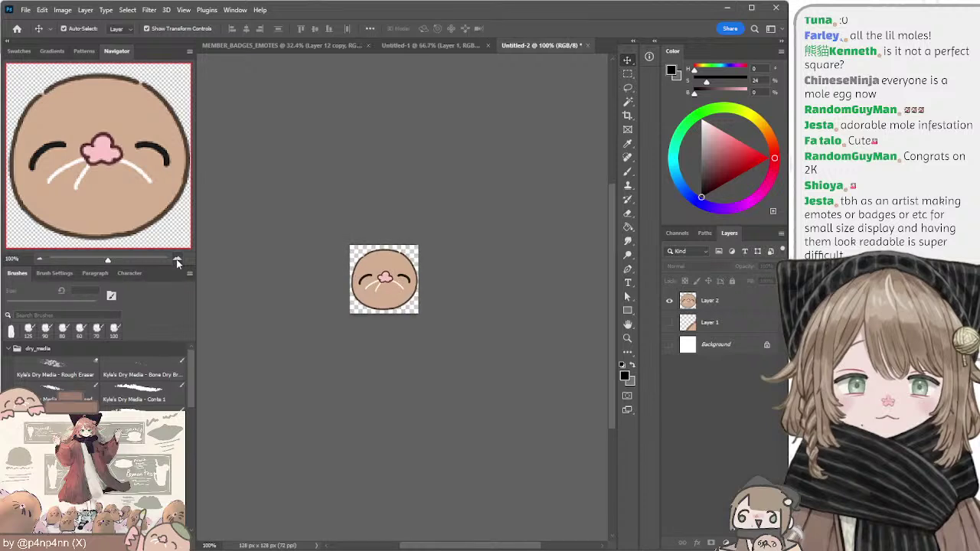
left_click(628, 101)
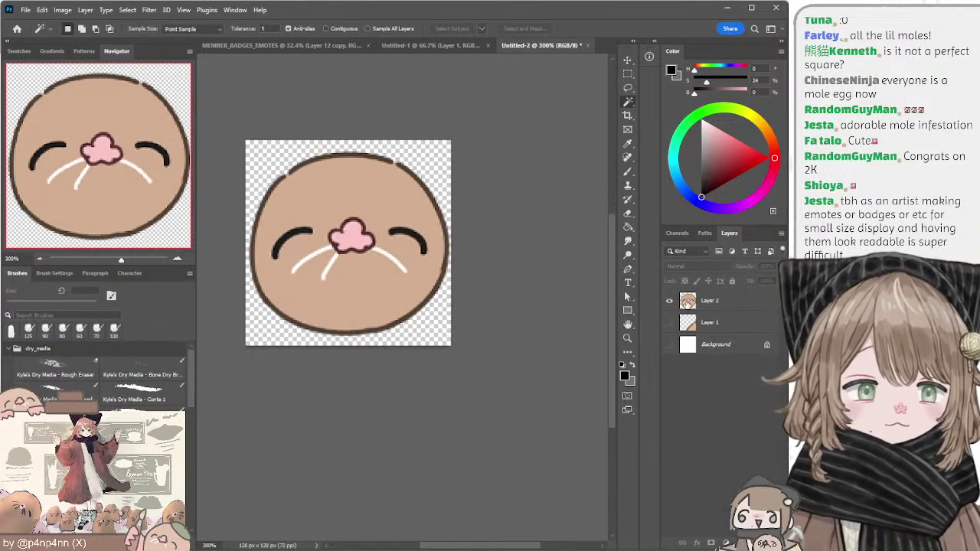
left_click(686, 305)
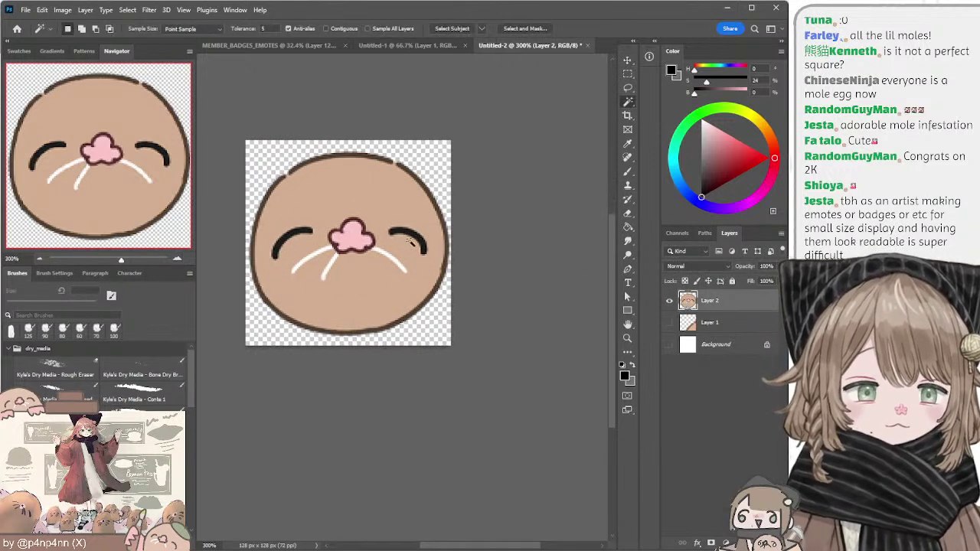
Step: Compare the badge's readability at 33.33%, 50%, 66.67% and 200% zoom
left_click(39, 260)
left_click(40, 259)
left_click(41, 257)
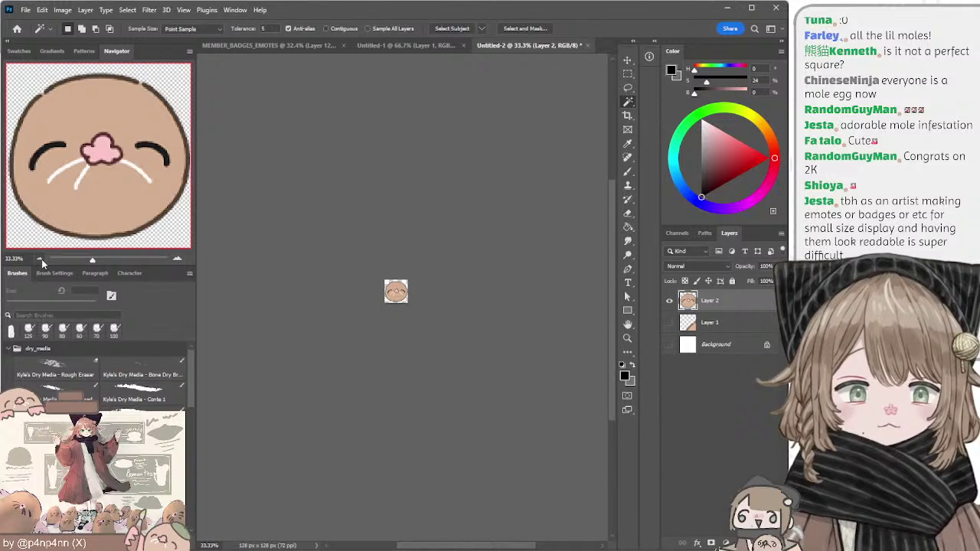
left_click(176, 260)
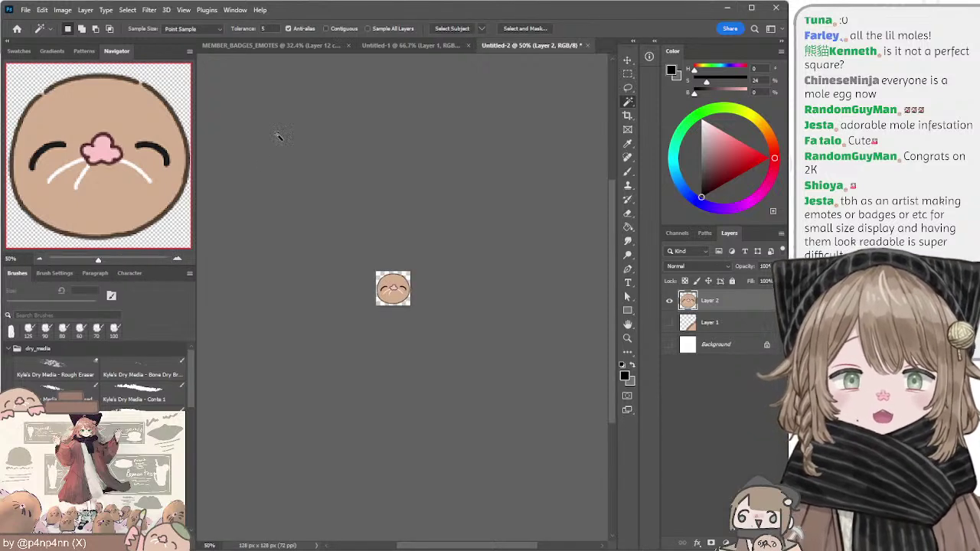
left_click(178, 259)
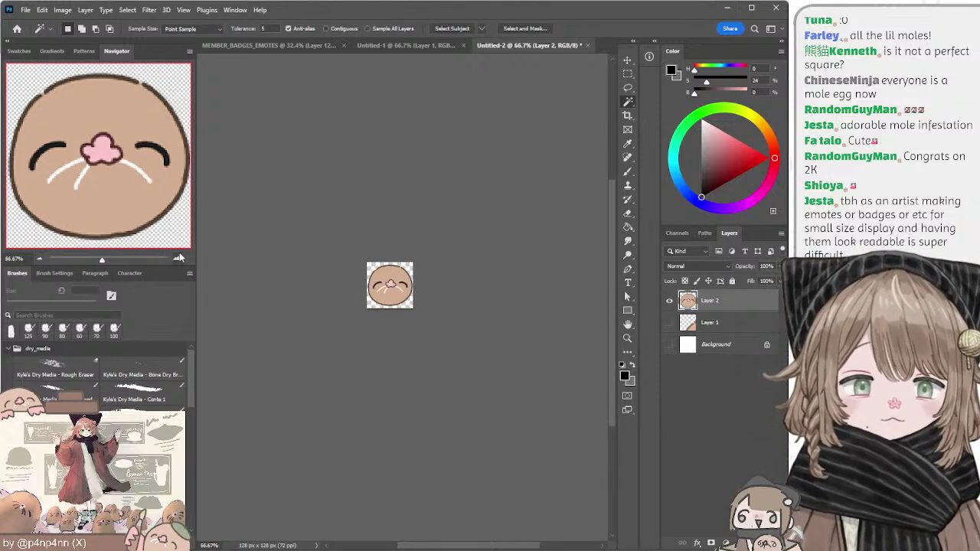
left_click(178, 259)
left_click(177, 259)
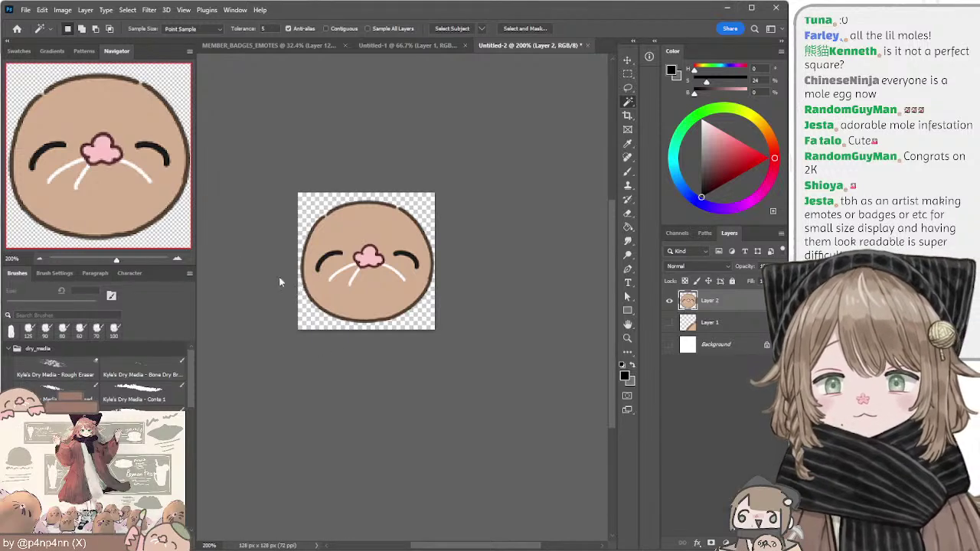
Step: Bring up the Untitled-1 document to view the larger mole with the lighter brown outline
key("alt+Tab")
left_click(342, 166)
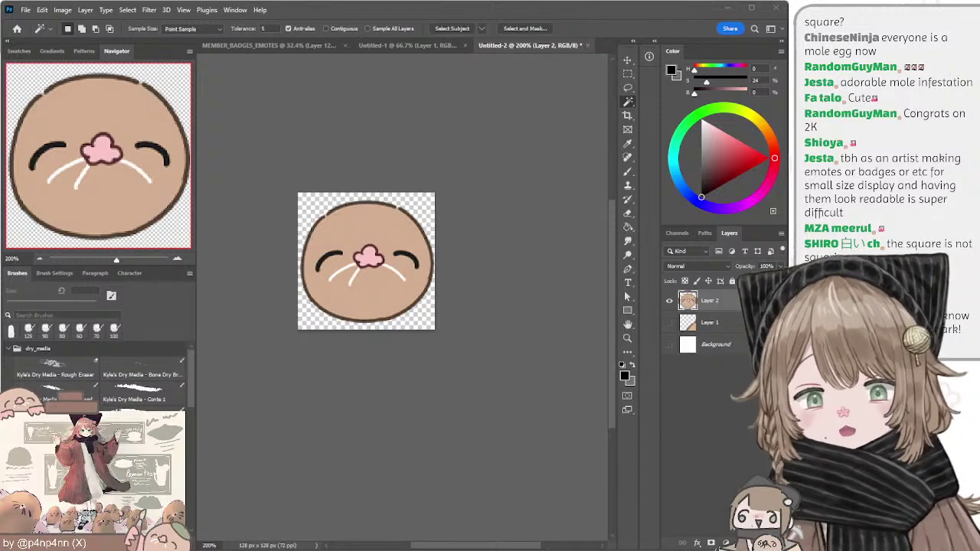
left_click(384, 48)
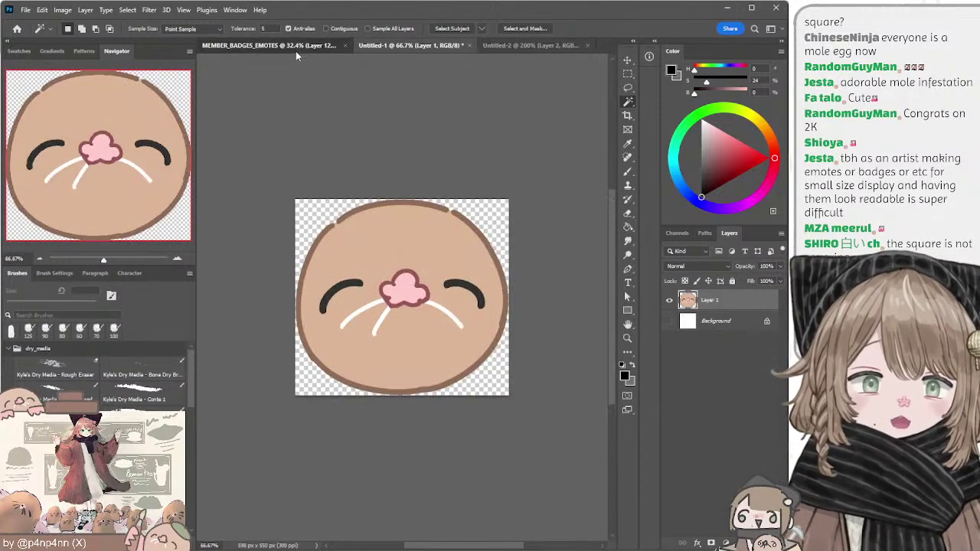
Step: Close the Untitled-1 document and return to the MEMBER_BADGES_EMOTES document
left_click(296, 52)
left_click(465, 47)
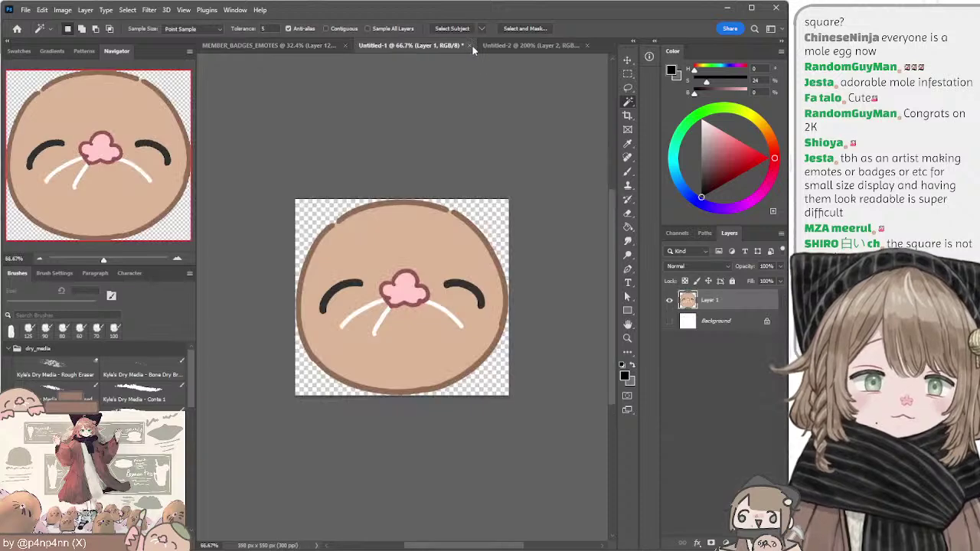
left_click(470, 45)
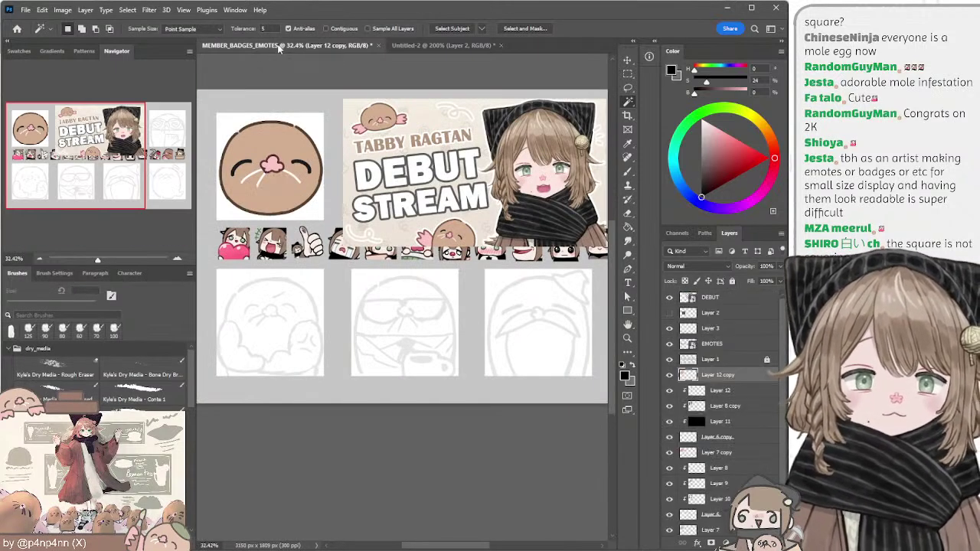
Step: Move the DEBUT banner down and left over the badge sketches, and hide its layer
left_click_drag(449, 154, 360, 266)
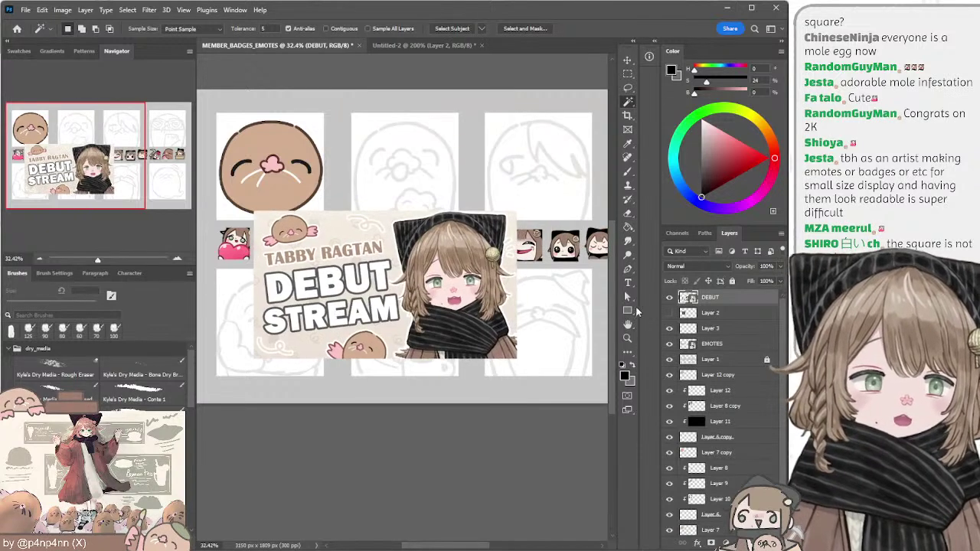
left_click(669, 298)
left_click(669, 298)
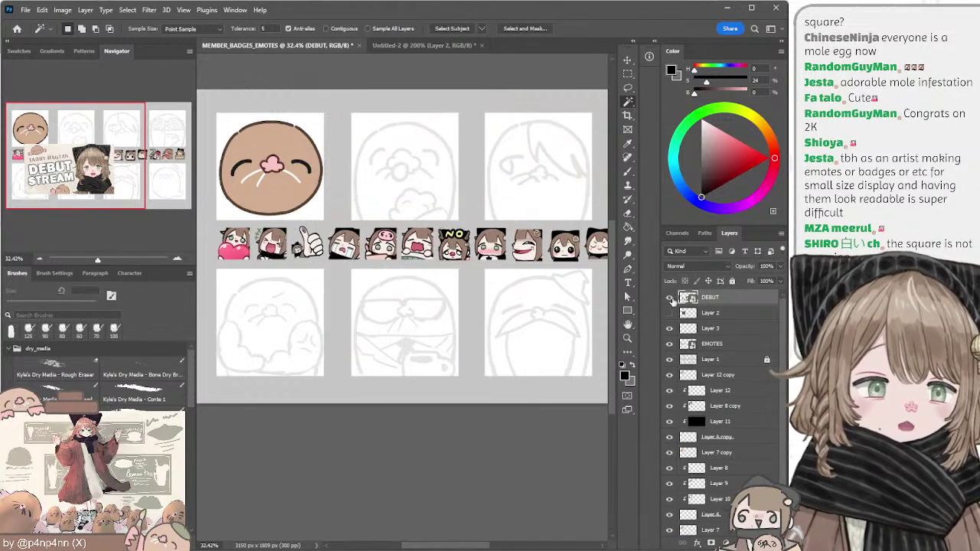
left_click(669, 297)
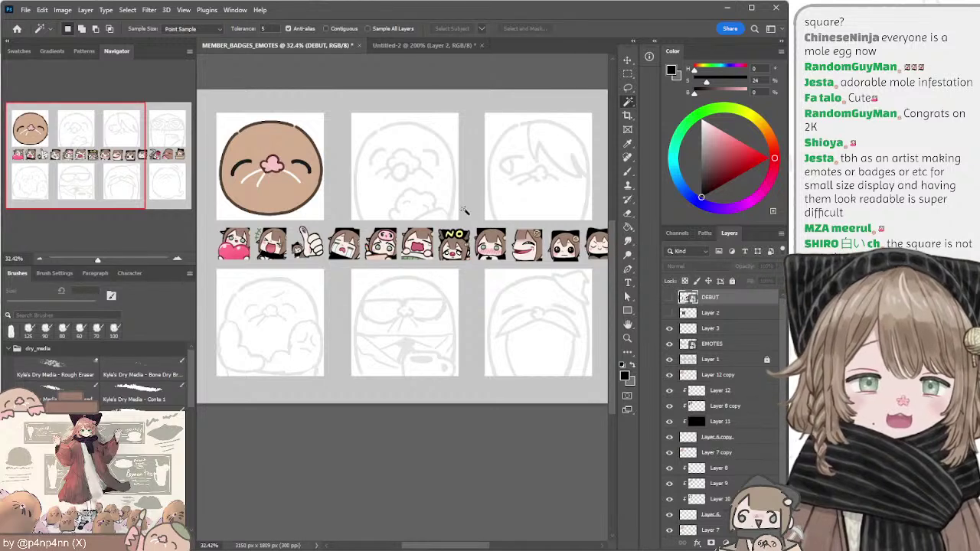
Step: Activate the Brush at 100 px and make Layer 12 copy the active layer
key("b")
left_click(301, 131, "ctrl")
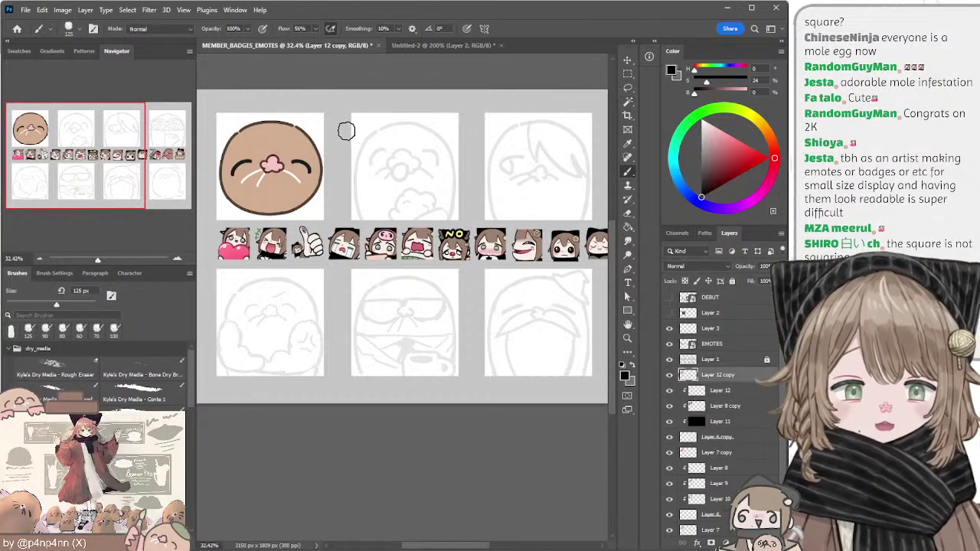
key("[")
Step: Try to ink the left side of the mole's outline in the second top-row badge, reducing the black brush to 40 px
left_click_drag(378, 131, 357, 219)
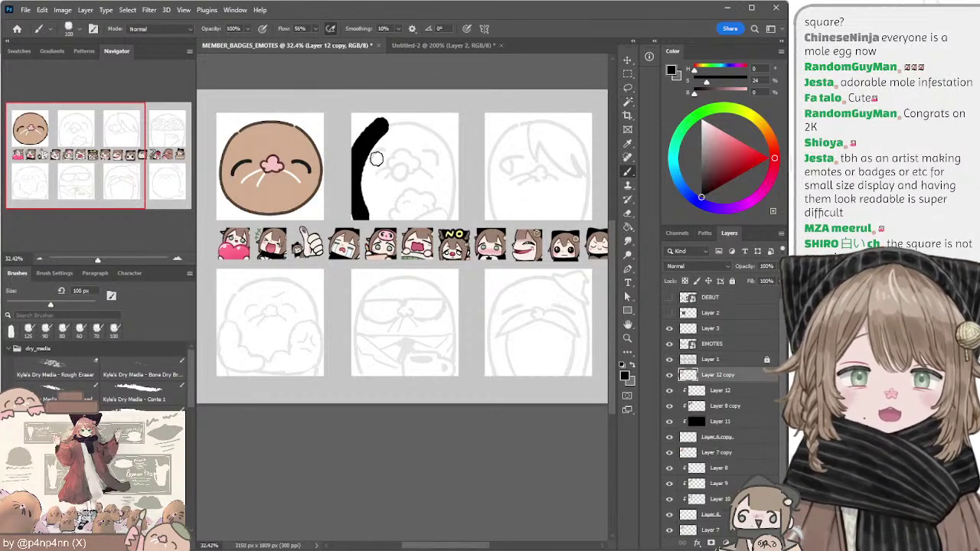
key("ctrl+z")
key("bracketleft")
key("bracketleft")
key("bracketleft")
left_click_drag(381, 129, 355, 219)
key("ctrl+z")
key("bracketleft")
key("bracketleft")
key("bracketleft")
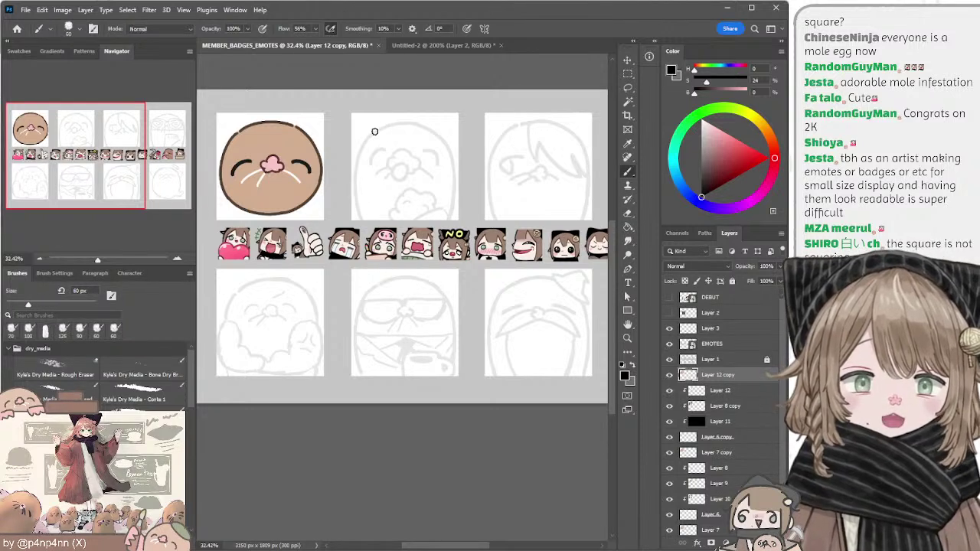
left_click_drag(375, 130, 355, 219)
key("ctrl+z")
mouse_move(381, 127)
left_mouse_down()
mouse_move(361, 194)
mouse_move(365, 221)
left_mouse_up()
key("ctrl+z")
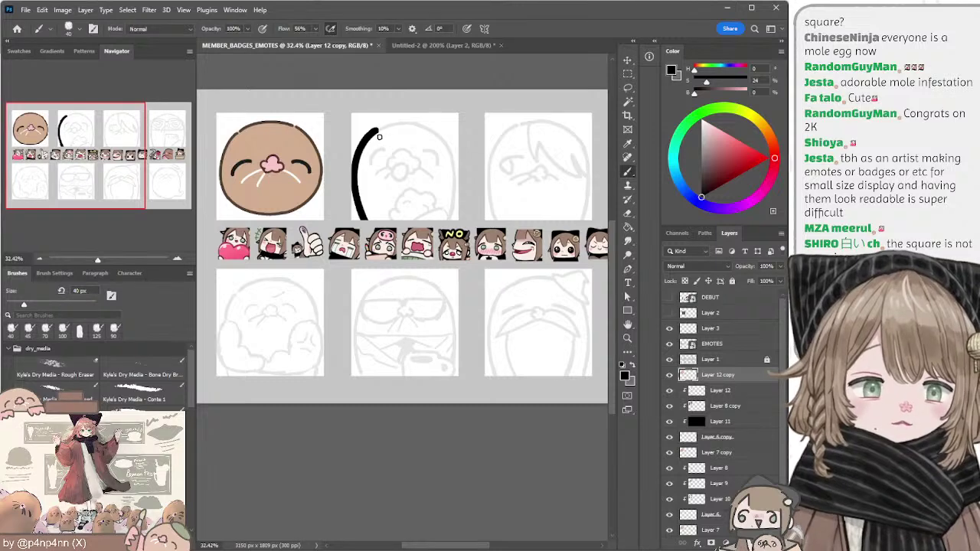
key("ctrl+z")
mouse_move(375, 131)
left_mouse_down()
mouse_move(354, 169)
mouse_move(364, 177)
mouse_move(361, 210)
left_mouse_up()
key("ctrl+z")
key("ctrl+z")
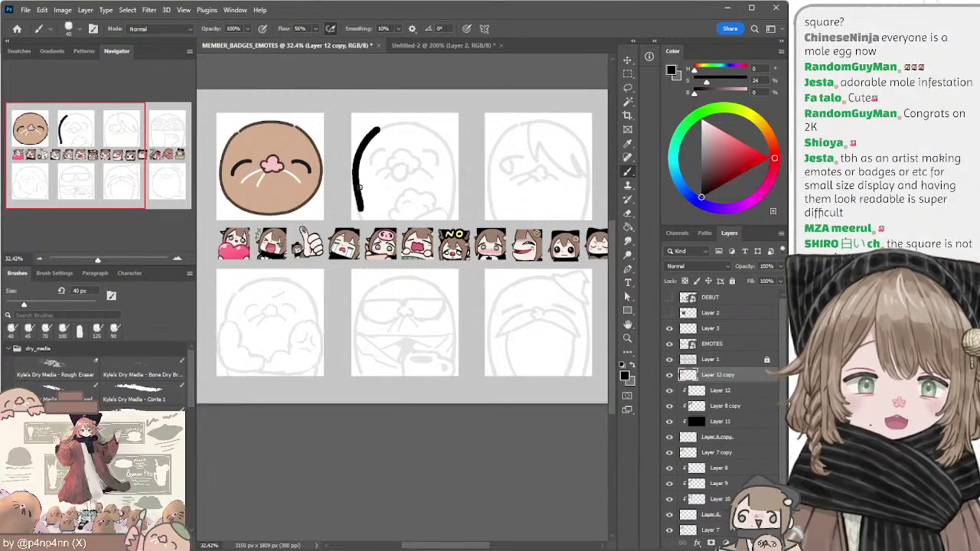
key("ctrl+z")
mouse_move(378, 128)
left_mouse_down()
mouse_move(358, 194)
mouse_move(366, 219)
left_mouse_up()
key("ctrl+z")
key("ctrl+z")
left_click_drag(356, 187, 367, 219)
key("ctrl+z")
key("ctrl+z")
key("ctrl+z")
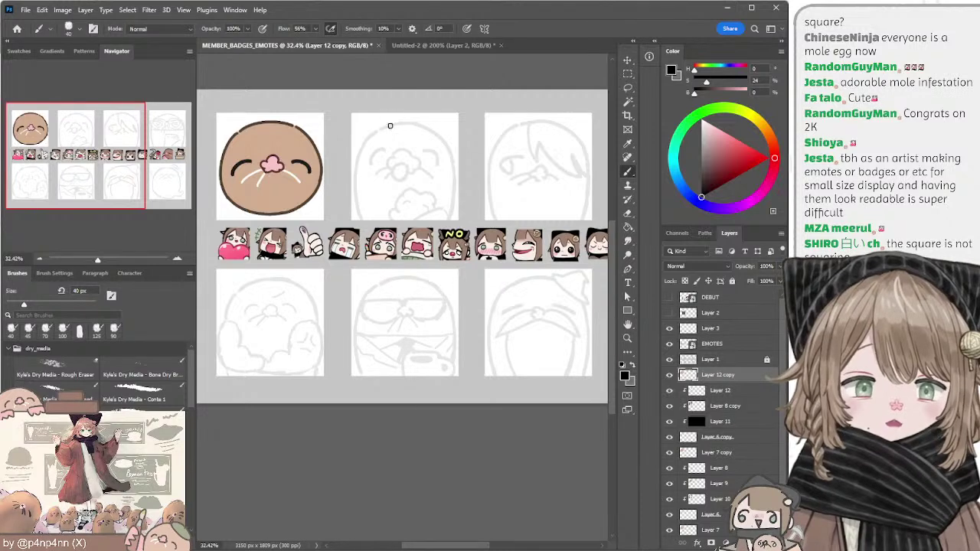
mouse_move(394, 122)
left_mouse_down()
mouse_move(357, 157)
mouse_move(352, 180)
left_mouse_up()
key("ctrl+z")
left_click_drag(368, 138, 354, 169)
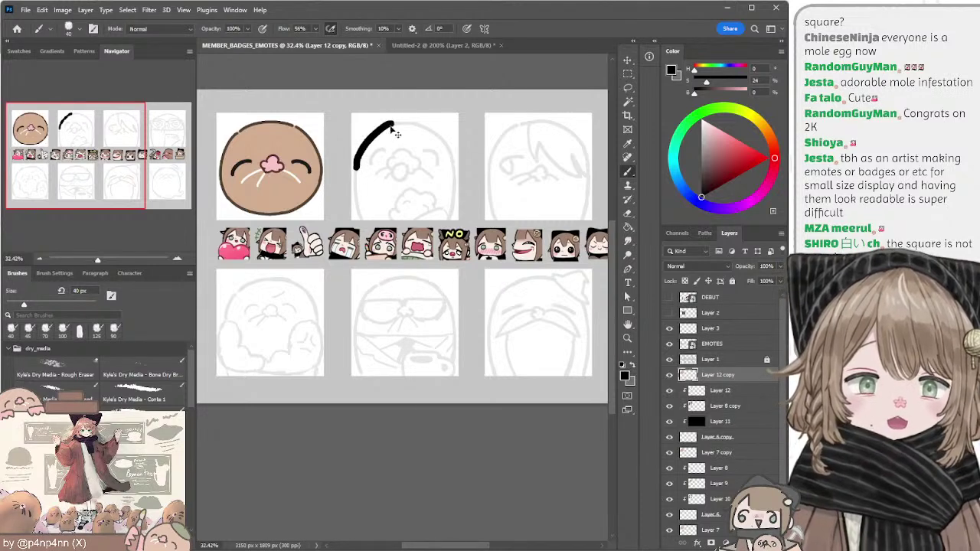
key("ctrl+z")
key("ctrl+z")
left_click_drag(388, 121, 352, 184)
key("ctrl+z")
mouse_move(389, 122)
left_mouse_down()
mouse_move(359, 168)
mouse_move(358, 196)
left_mouse_up()
key("ctrl+z")
left_click_drag(389, 124, 355, 159)
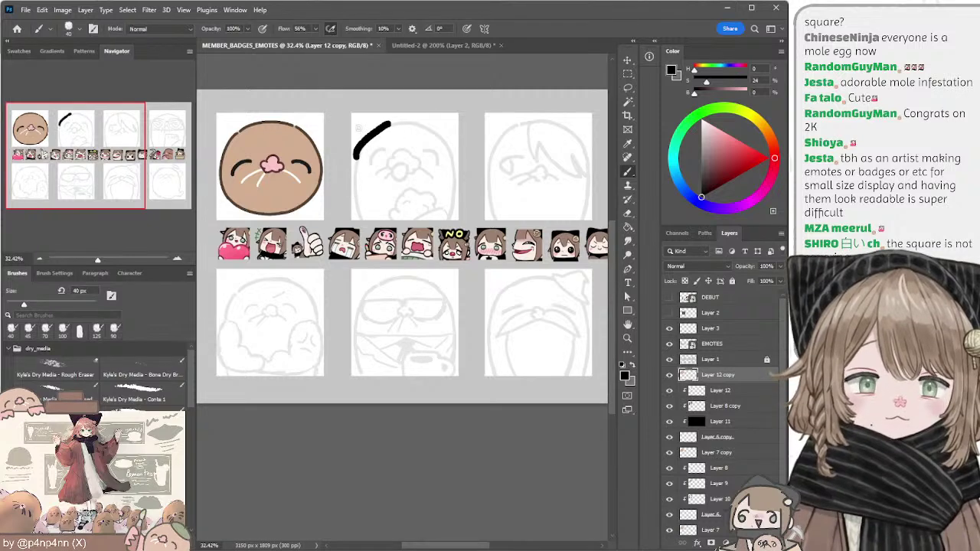
key("ctrl+z")
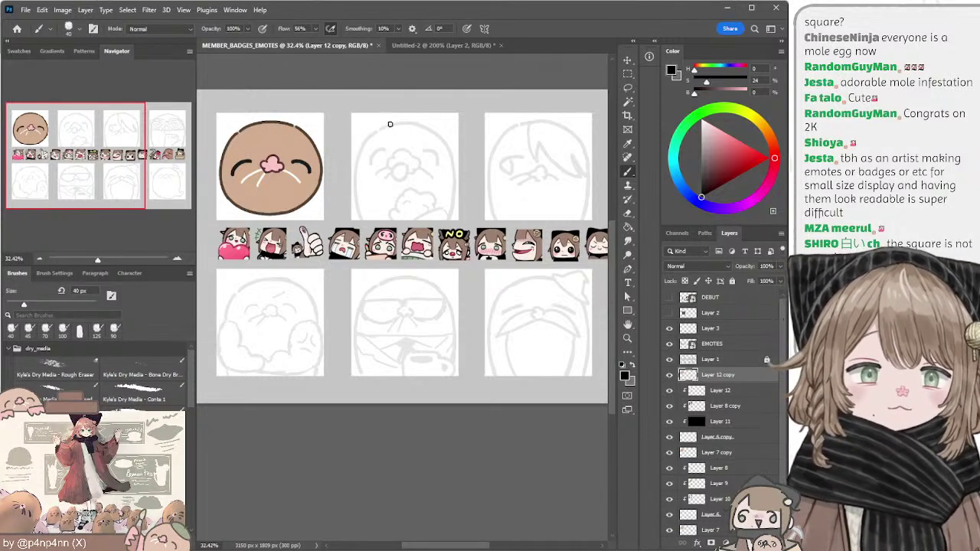
Step: Ink the top and right side of the second badge's mole outline in black with the 40 px brush
mouse_move(382, 130)
left_mouse_down()
mouse_move(441, 134)
mouse_move(455, 191)
left_mouse_up()
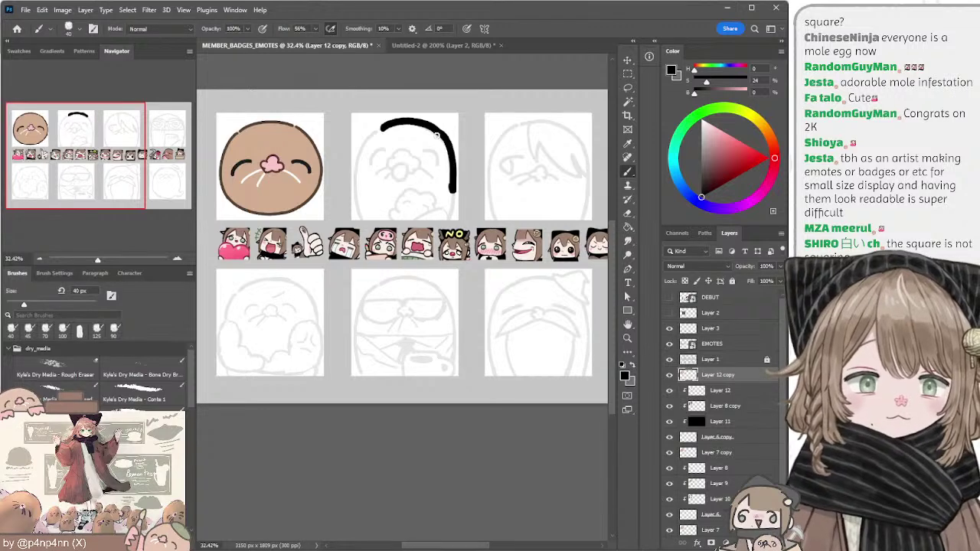
key("ctrl+z")
mouse_move(436, 131)
left_mouse_down()
mouse_move(456, 198)
mouse_move(451, 220)
left_mouse_up()
key("ctrl+z")
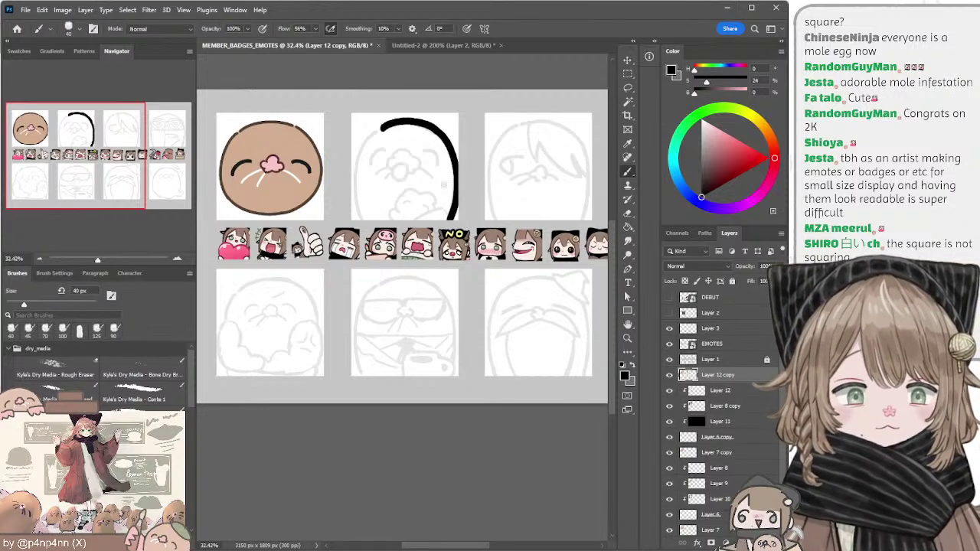
Step: Ink the left side of the second badge's mole outline from the top arc down to the badge's bottom edge
left_click_drag(376, 131, 356, 171)
key("ctrl+z")
mouse_move(382, 127)
left_mouse_down()
mouse_move(365, 142)
mouse_move(357, 181)
left_mouse_up()
key("ctrl+z")
key("ctrl+z")
left_click_drag(368, 135, 357, 208)
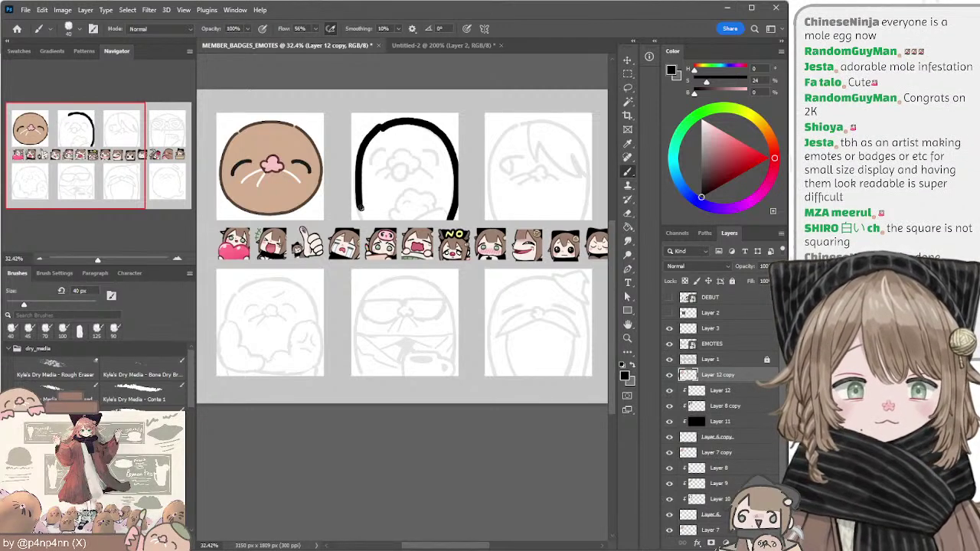
key("ctrl+z")
left_click_drag(375, 129, 355, 219)
key("ctrl+z")
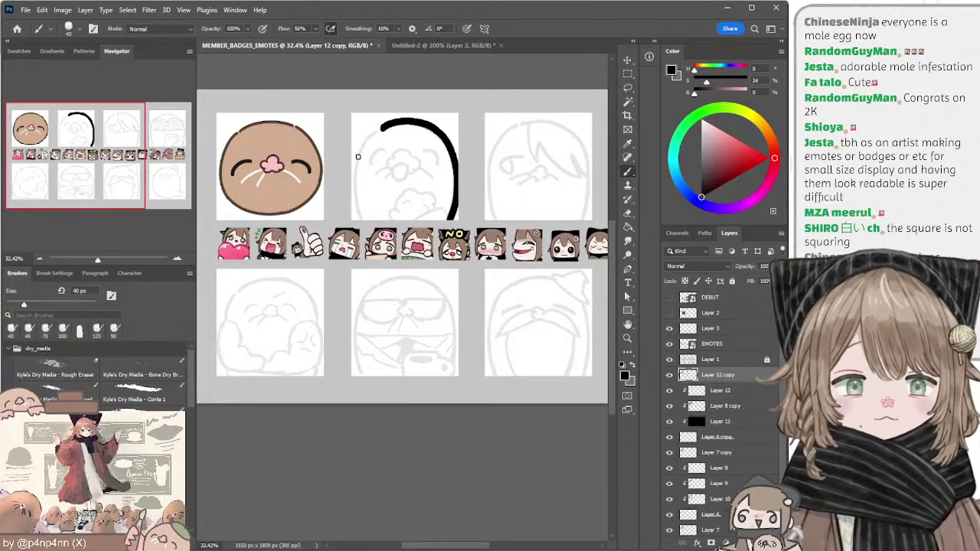
left_click_drag(376, 129, 354, 218)
key("ctrl+z")
mouse_move(375, 128)
left_mouse_down()
mouse_move(363, 228)
mouse_move(352, 174)
mouse_move(353, 220)
left_mouse_up()
key("ctrl+z")
key("ctrl+z")
left_click_drag(375, 128, 353, 220)
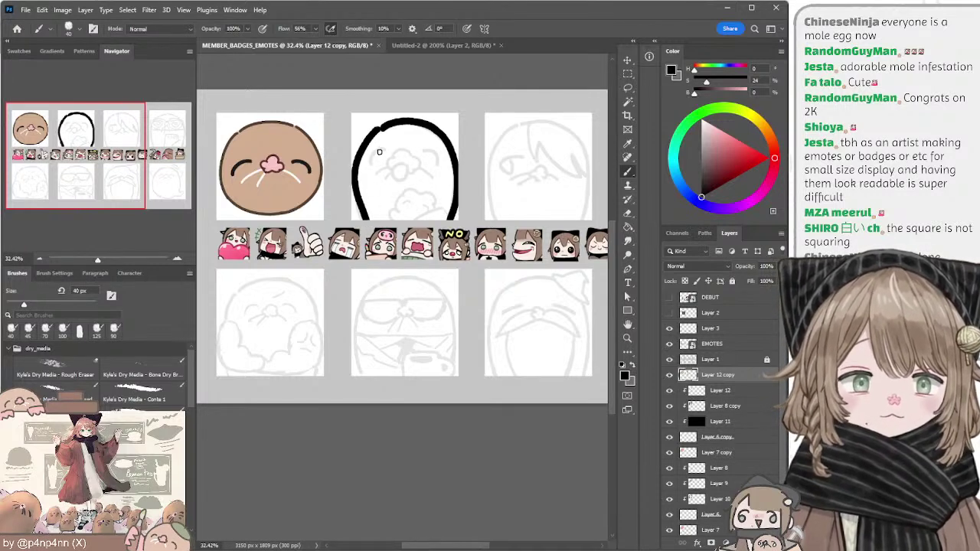
key("ctrl+z")
left_click_drag(375, 129, 353, 219)
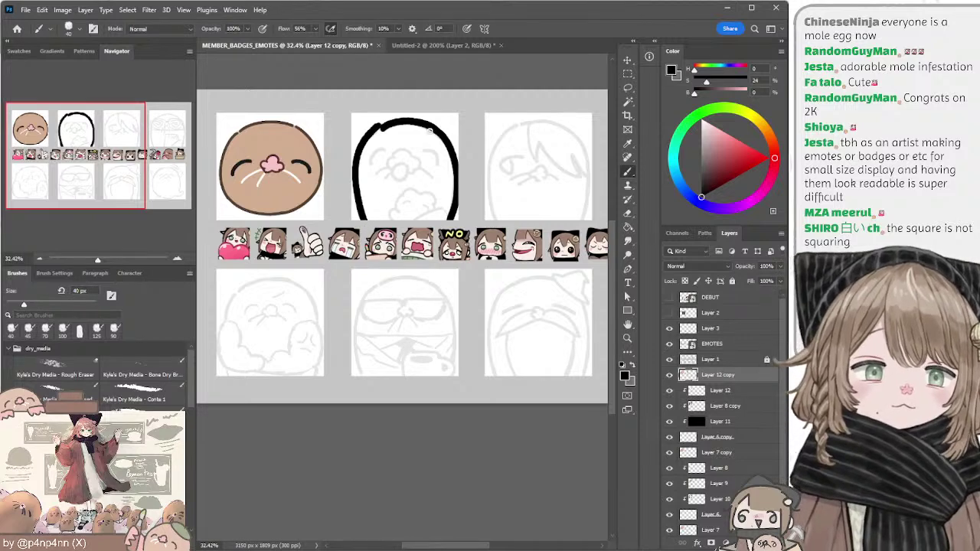
Step: Erase the whole black outline from the second badge with the Eraser at 400 px
key("e")
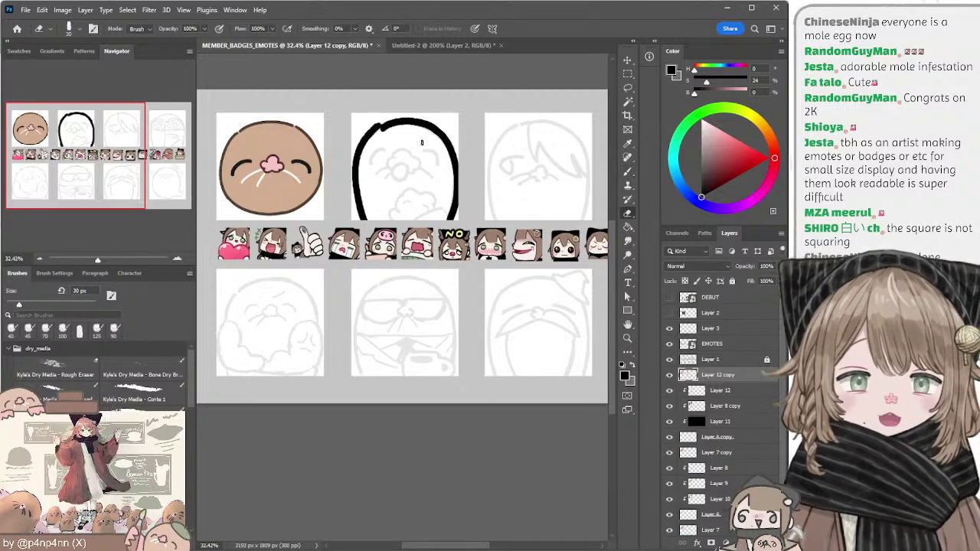
key("bracketright")
key("bracketright")
key("bracketright")
key("bracketright")
key("bracketright")
key("bracketright")
key("bracketright")
key("bracketright")
key("bracketright")
key("bracketright")
key("bracketright")
key("bracketright")
key("bracketright")
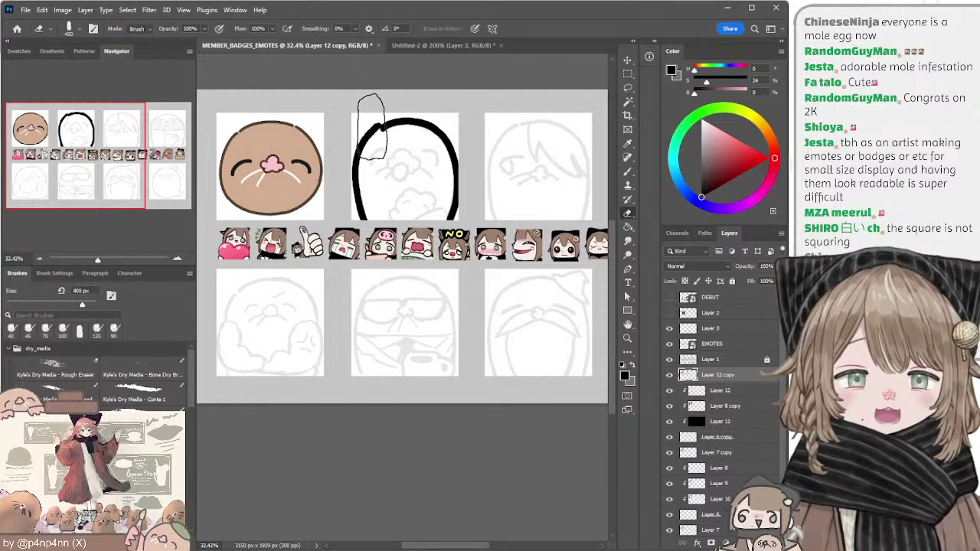
mouse_move(370, 127)
left_mouse_down()
mouse_move(450, 161)
mouse_move(448, 191)
mouse_move(360, 163)
left_mouse_up()
Step: Review the Shape Dynamics option in the brush and eraser settings, and return to the Brush at 35 px
key("b")
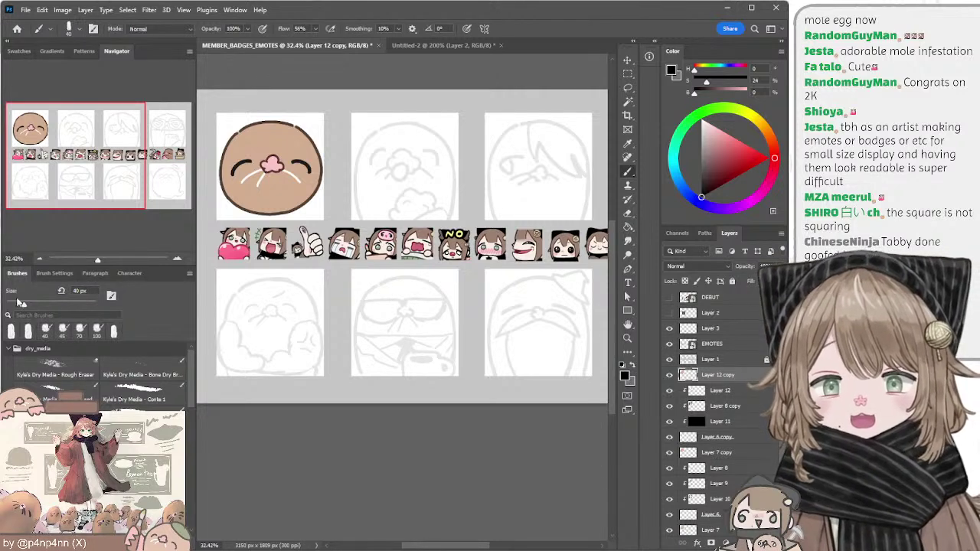
left_click(54, 272)
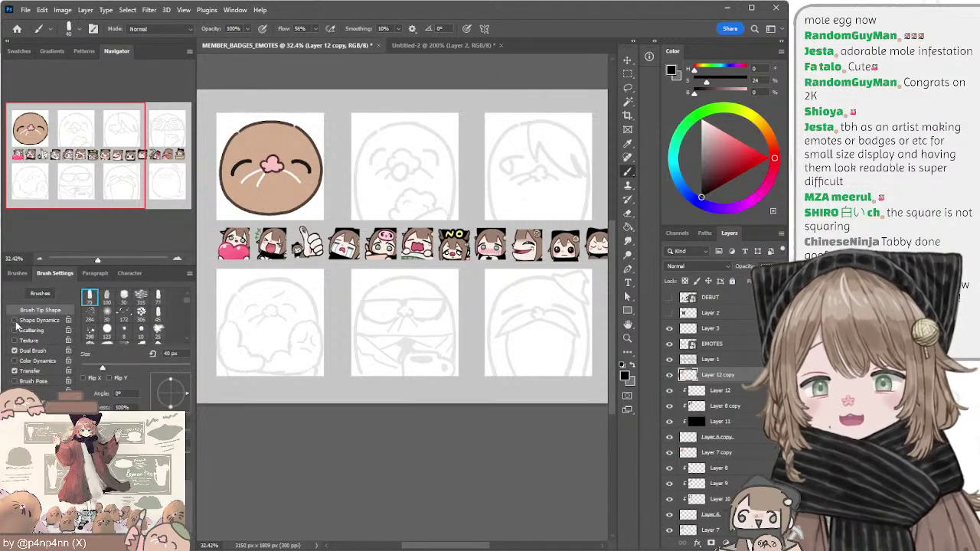
left_click(14, 321)
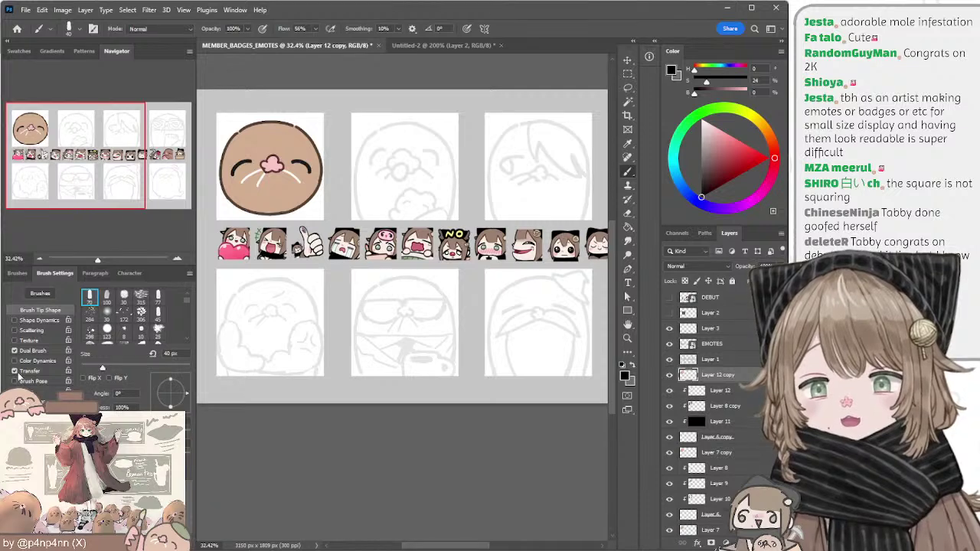
key("e")
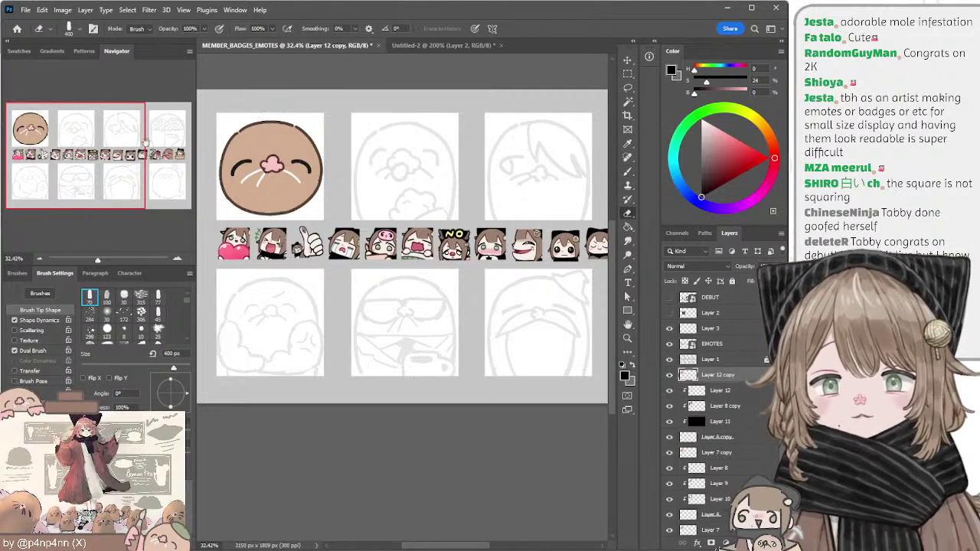
left_click(16, 273)
key("b")
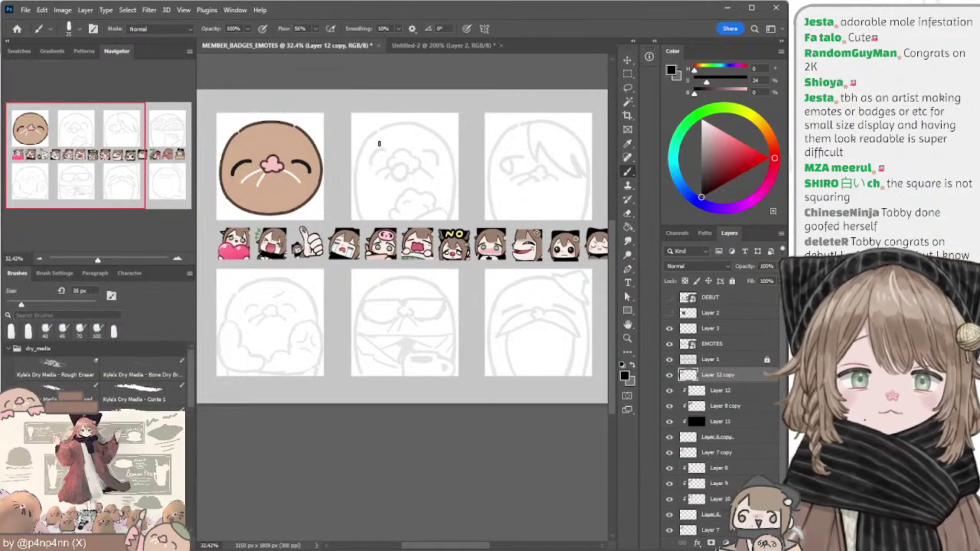
Step: Try to ink a short arc along the top of the second badge's mole head with the 35 px brush
left_click_drag(379, 130, 438, 138)
key("ctrl+z")
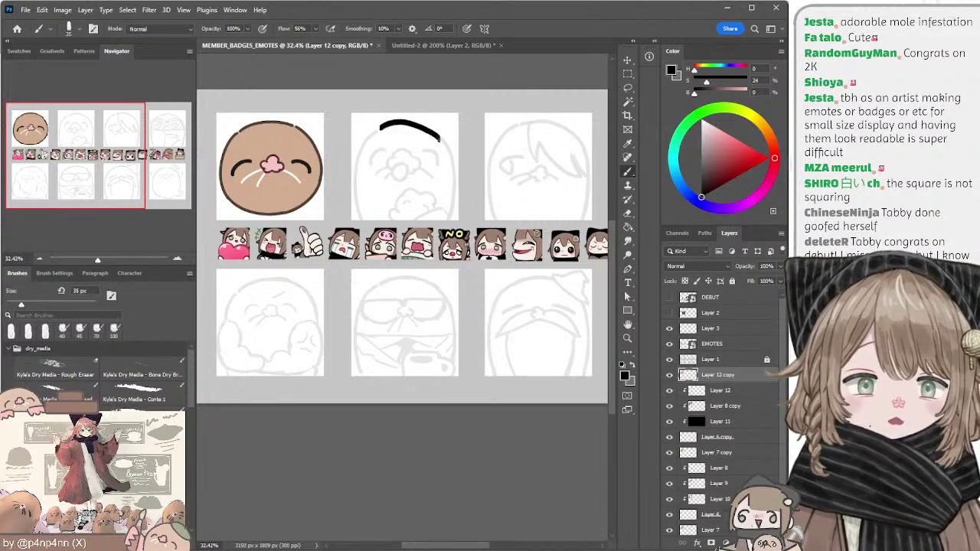
key("ctrl+z")
left_click_drag(382, 128, 432, 127)
key("ctrl+z")
key("ctrl+z")
Step: Ink a black arc over the top of the second badge's mole head, toggling the last stroke to compare the line
mouse_move(369, 137)
left_mouse_down()
mouse_move(430, 130)
mouse_move(419, 125)
mouse_move(455, 165)
left_mouse_up()
key("ctrl+z")
left_click_drag(419, 126, 450, 166)
key("ctrl+z")
key("ctrl+z")
key("ctrl+shift+z")
key("ctrl+z")
key("ctrl+shift+z")
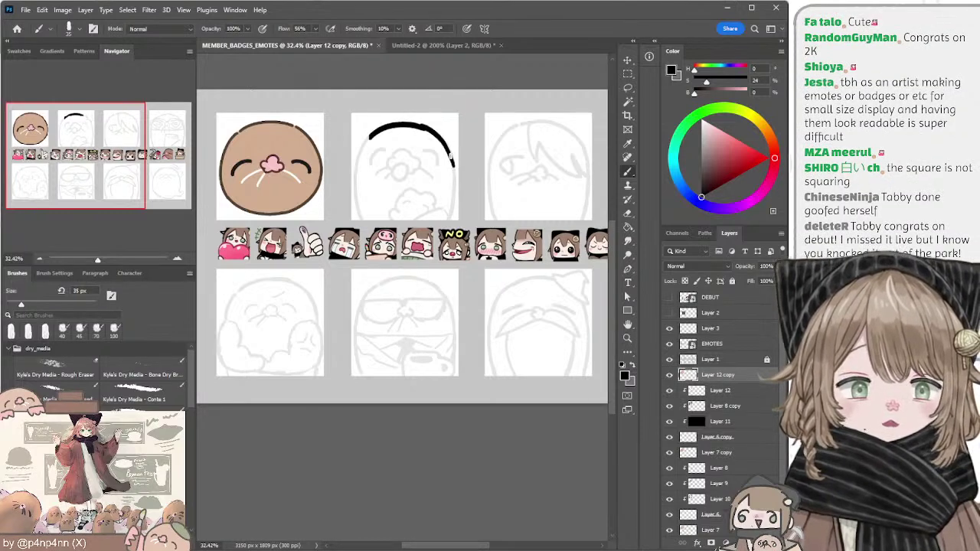
key("ctrl+z")
key("ctrl+shift+z")
key("ctrl+z")
key("ctrl+shift+z")
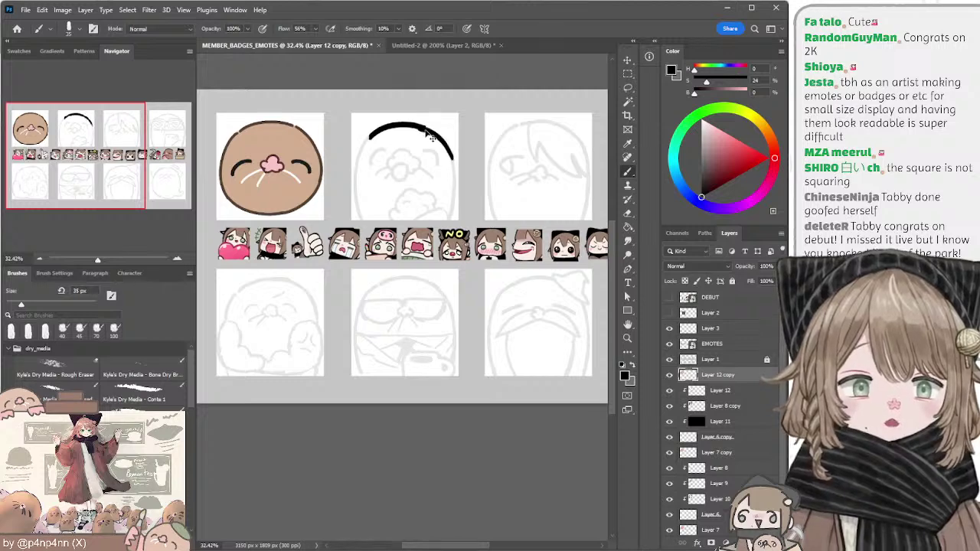
key("ctrl+z")
key("ctrl+shift+z")
Step: Raise the brush to 40 px and ink the right side of the mole's outline down to the second badge's bottom edge
left_click_drag(452, 154, 448, 222)
key("ctrl+z")
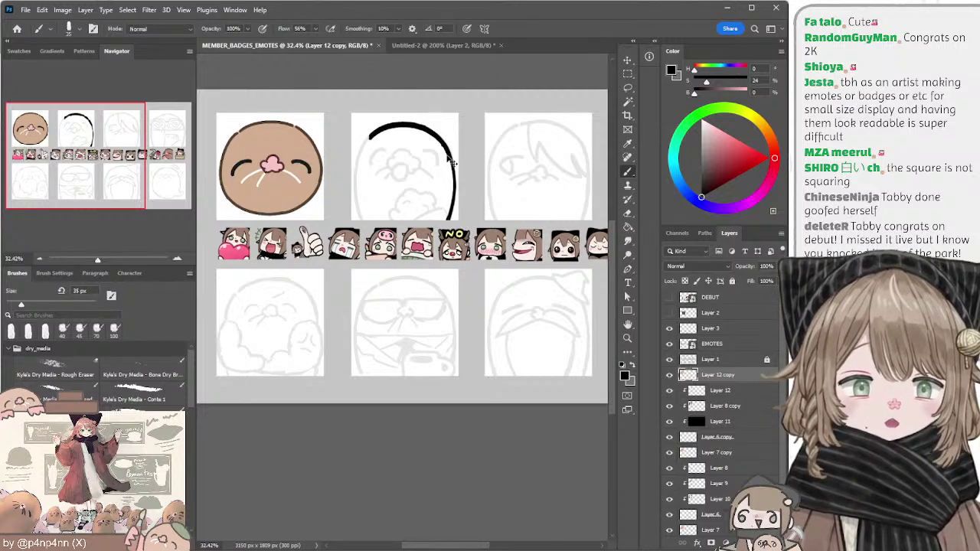
key("ctrl+z")
key("]")
mouse_move(438, 136)
left_mouse_down()
mouse_move(450, 204)
mouse_move(453, 162)
mouse_move(452, 215)
left_mouse_up()
key("ctrl+z")
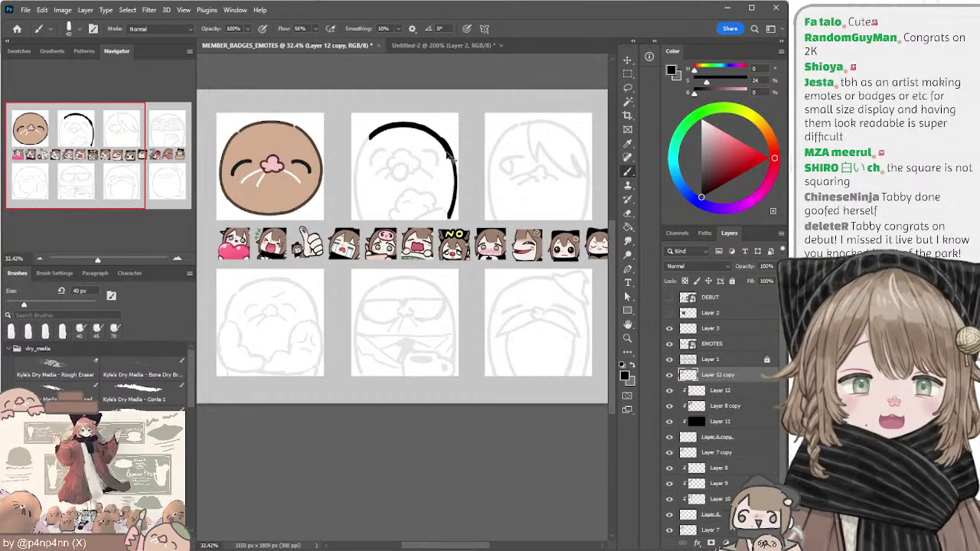
key("ctrl+z")
left_click_drag(439, 141, 450, 222)
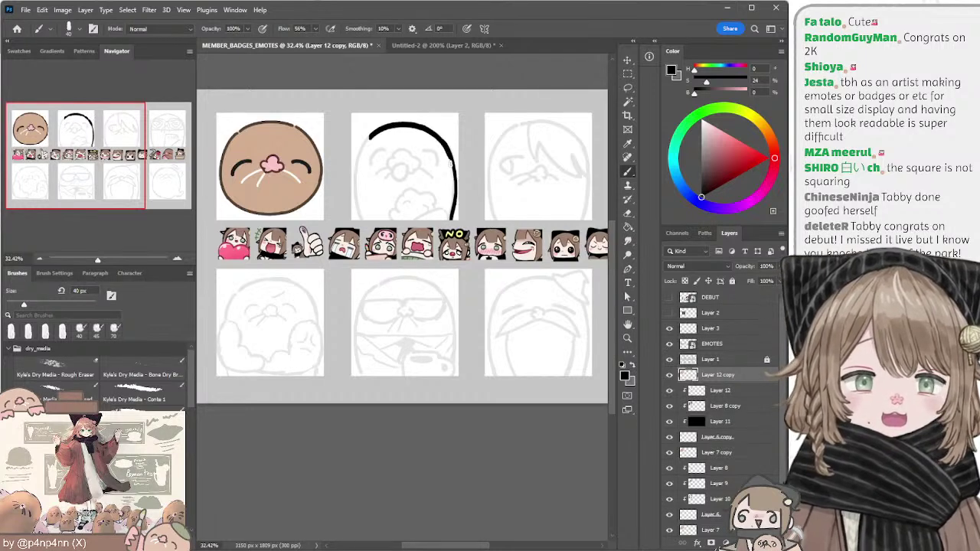
key("ctrl+z")
left_click_drag(442, 143, 451, 221)
key("ctrl+z")
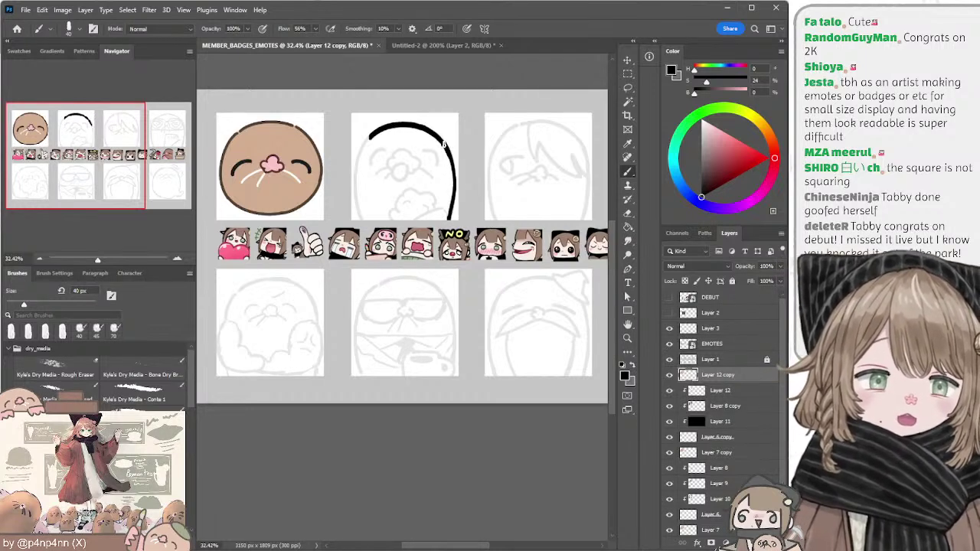
left_click_drag(444, 144, 450, 221)
Step: Try to ink the left side of the second badge's mole outline down to the bottom edge with the 40 px brush
left_click_drag(370, 132, 350, 196)
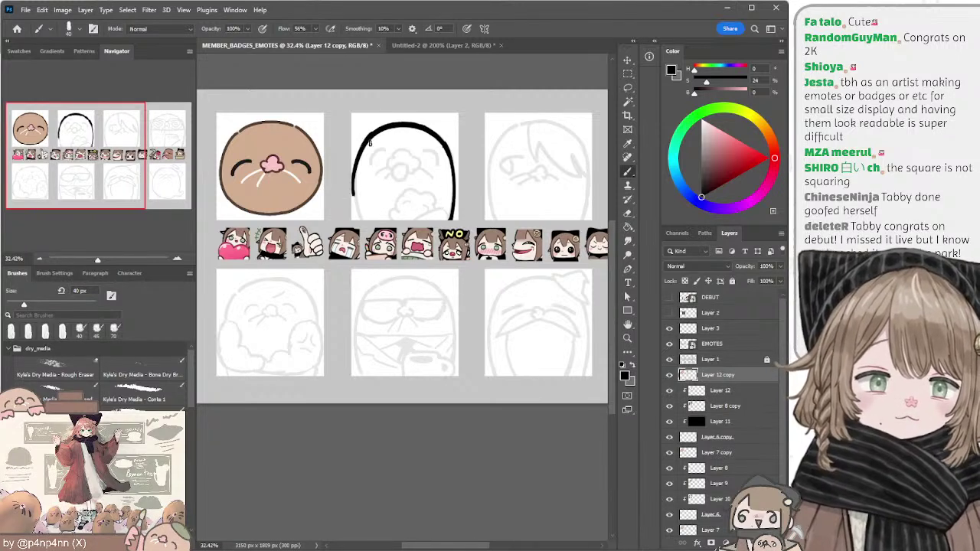
key("ctrl+z")
mouse_move(372, 131)
left_mouse_down()
mouse_move(351, 184)
mouse_move(352, 175)
left_mouse_up()
key("ctrl+z")
key("ctrl+z")
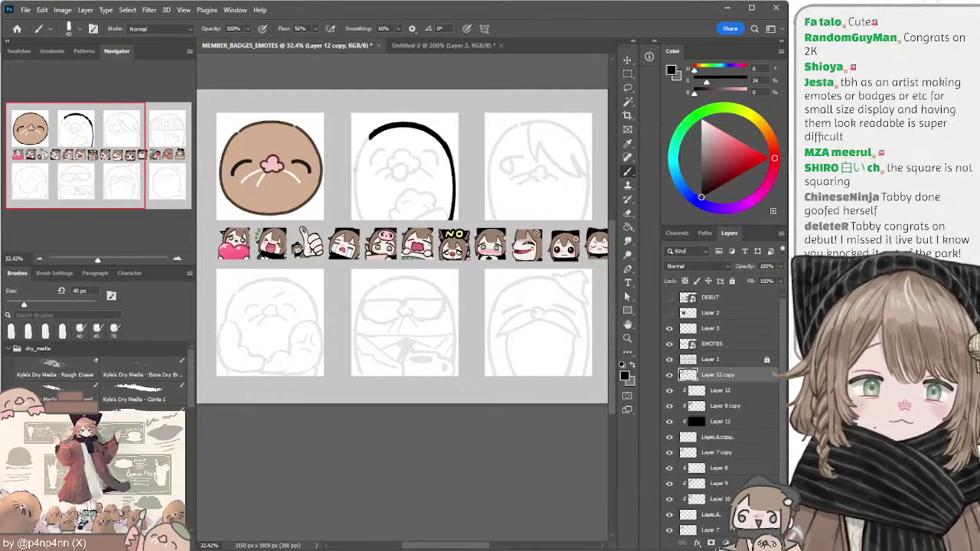
mouse_move(374, 132)
left_mouse_down()
mouse_move(353, 177)
mouse_move(361, 221)
left_mouse_up()
key("ctrl+z")
left_click_drag(353, 178, 357, 220)
key("ctrl+z")
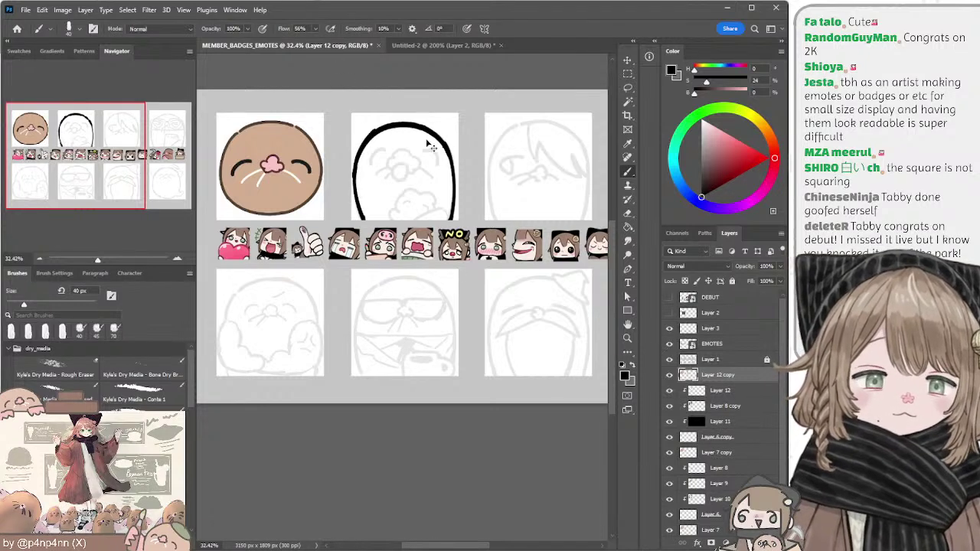
Step: Undo all the 40 px outline strokes on the second badge, leaving only its sketch
key("ctrl+z")
key("ctrl+z")
key("ctrl+z")
key("ctrl+z")
key("ctrl+z")
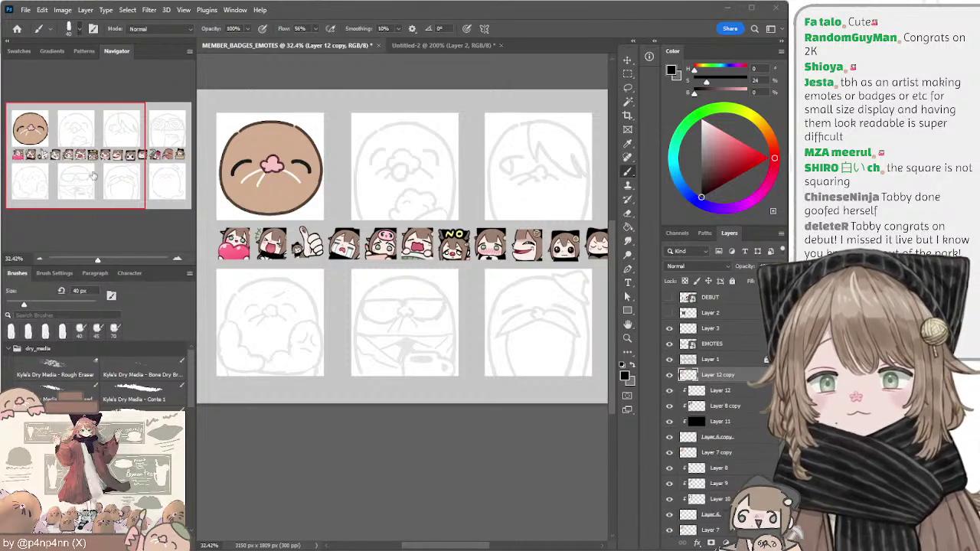
Step: Switch to the 30 px brush and compare its Shape Dynamics option with the eraser's in the brush settings
key("period")
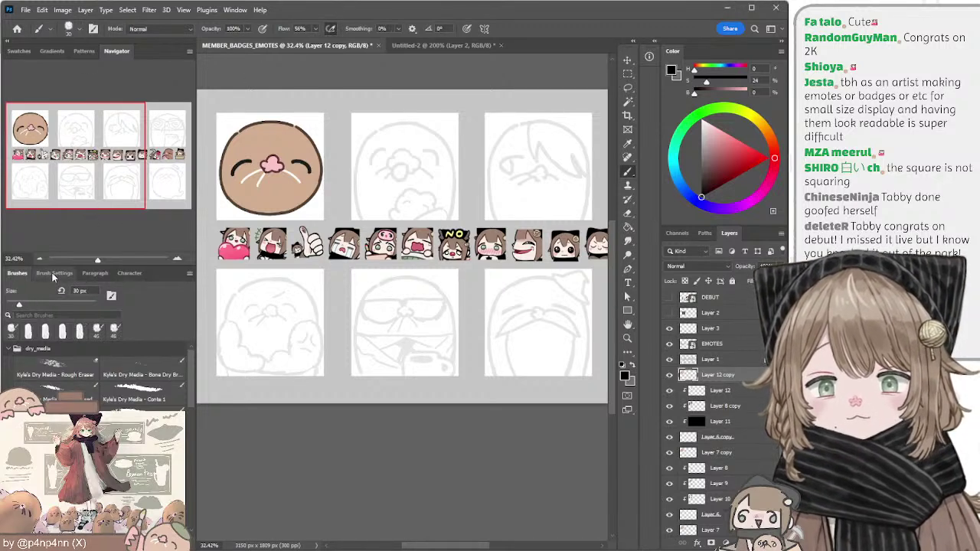
left_click(54, 272)
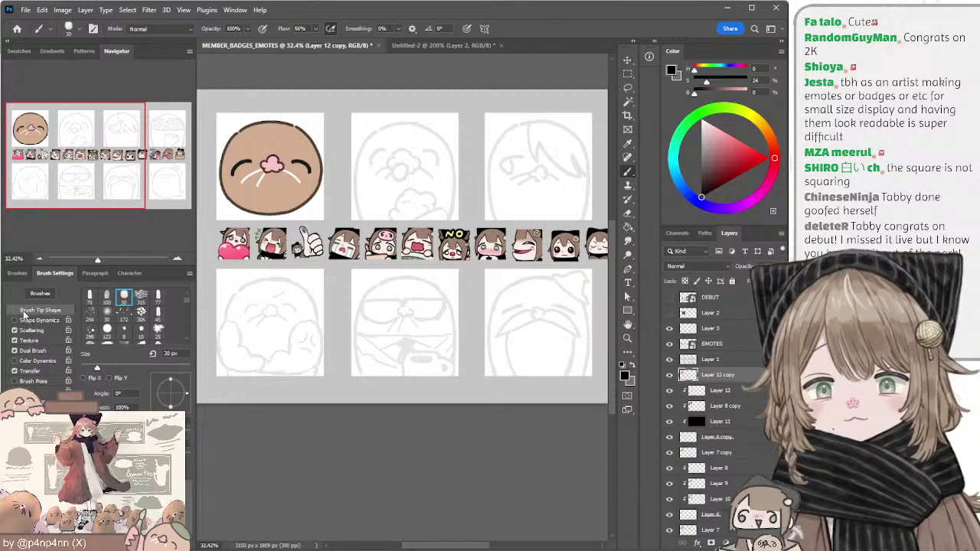
key("e")
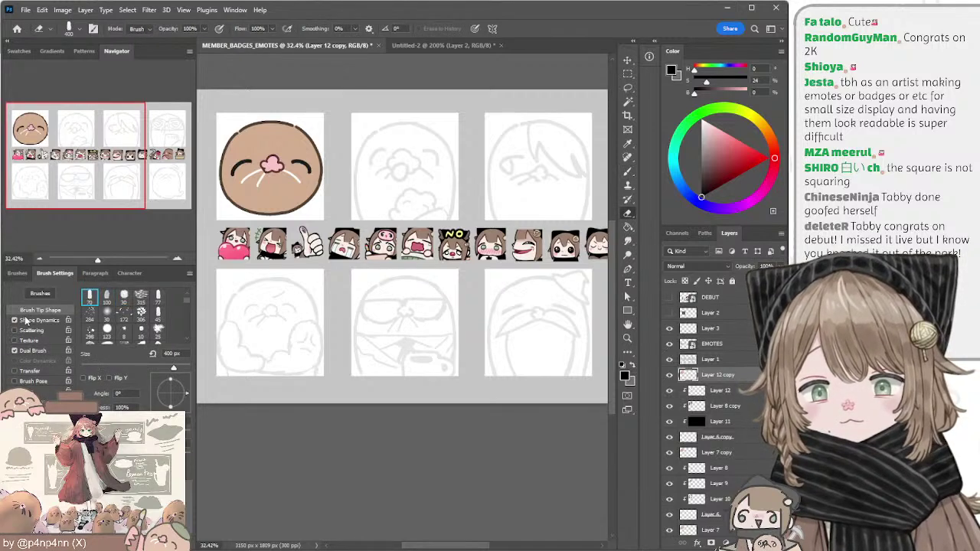
key("b")
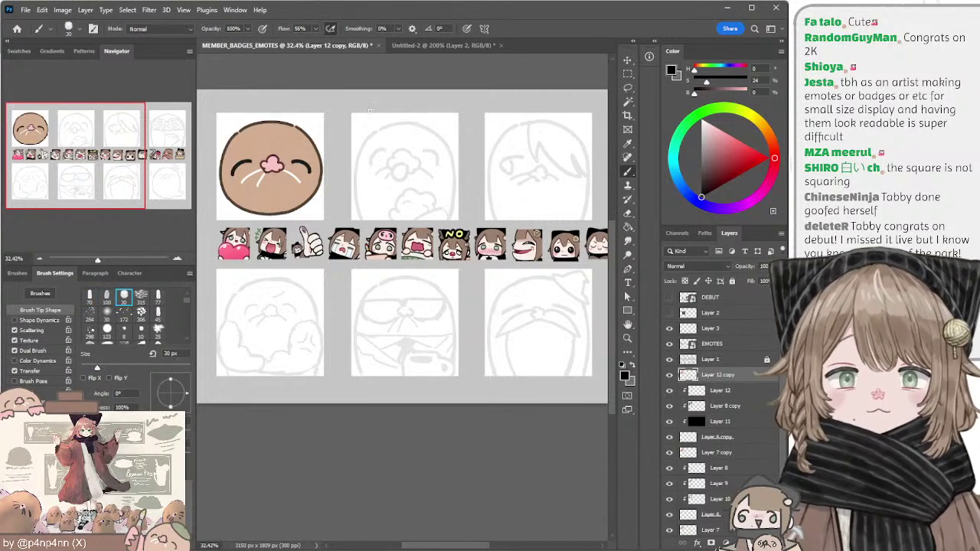
Step: Ink a short black arc along the top of the second badge's mole head, retrying and undoing its continuation down the right side
mouse_move(379, 130)
left_mouse_down()
mouse_move(429, 135)
mouse_move(425, 125)
mouse_move(455, 175)
left_mouse_up()
key("ctrl+z")
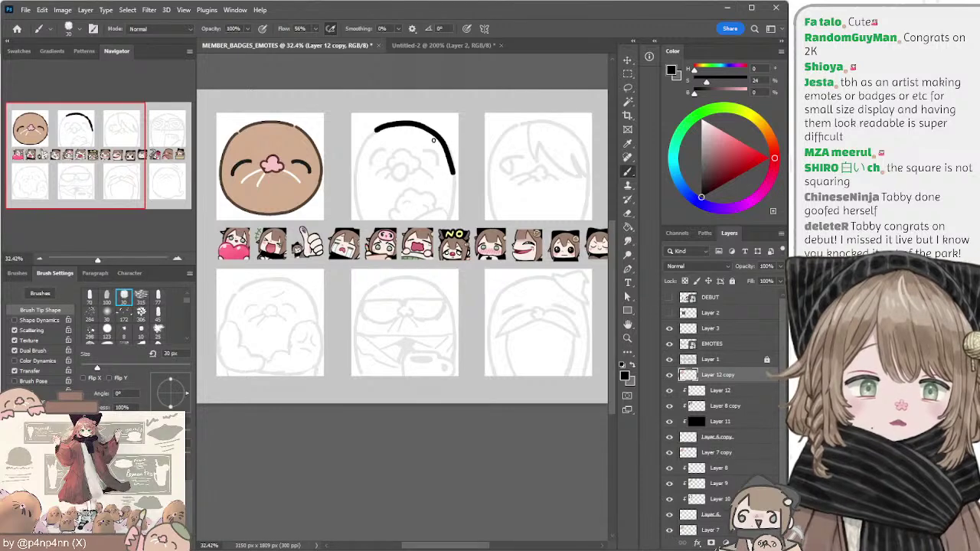
key("ctrl+z")
left_click_drag(425, 127, 452, 166)
key("ctrl+z")
left_click_drag(425, 128, 451, 165)
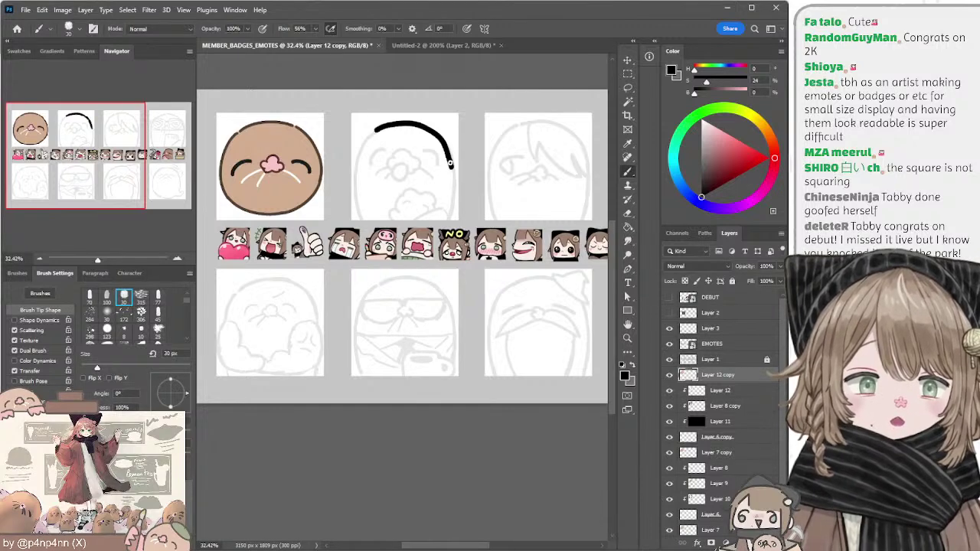
key("ctrl+z")
mouse_move(423, 126)
left_mouse_down()
mouse_move(448, 159)
mouse_move(452, 210)
left_mouse_up()
key("ctrl+z")
key("ctrl+z")
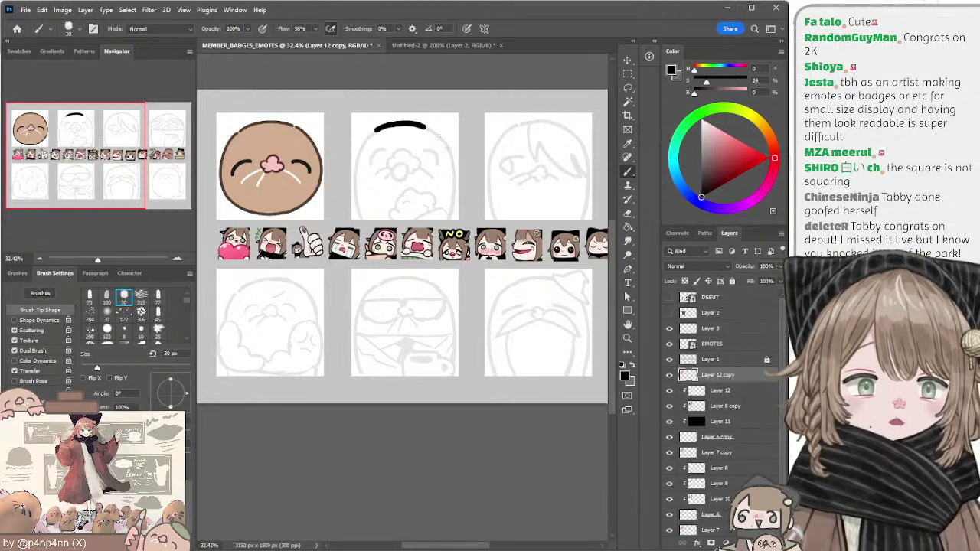
Step: Ink the right side of the second badge's mole outline down to the bottom edge, redoing strokes until the curve fits
left_click_drag(424, 126, 450, 162)
key("ctrl+z")
left_click_drag(424, 126, 451, 162)
key("ctrl+z")
mouse_move(423, 126)
left_mouse_down()
mouse_move(455, 159)
mouse_move(453, 216)
left_mouse_up()
key("ctrl+z")
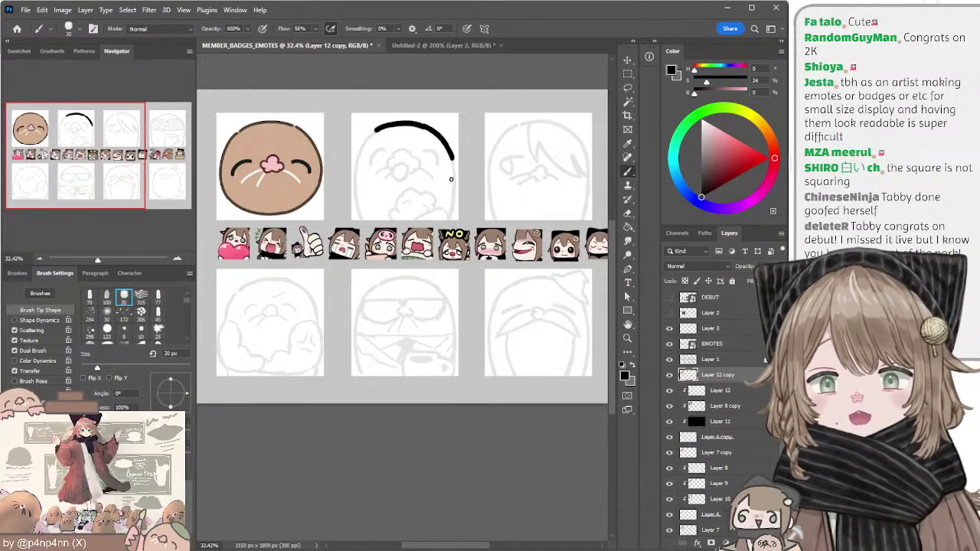
left_click_drag(452, 157, 450, 219)
key("ctrl+z")
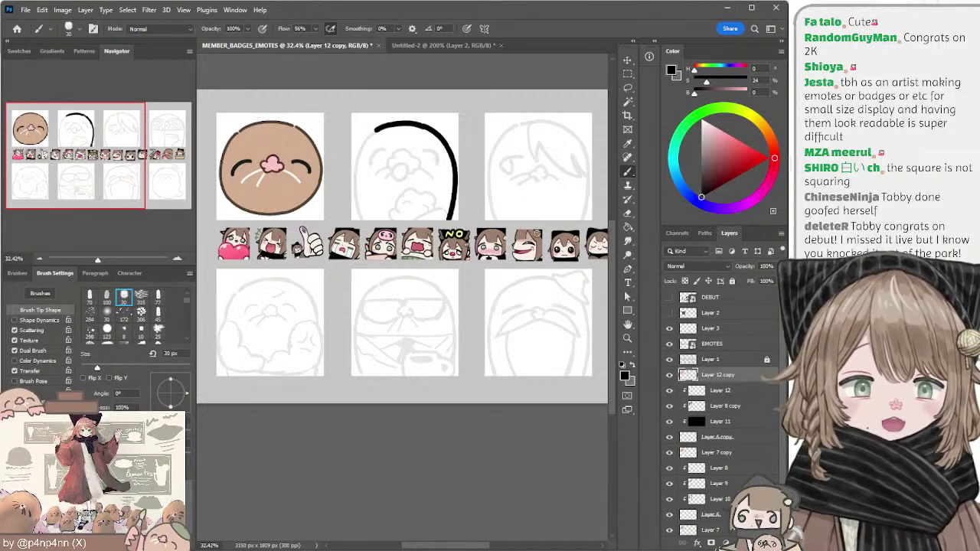
Step: Ink the left side of the second badge's mole outline from the head arc to the bottom edge, retrying the curve several times
left_click_drag(373, 132, 352, 201)
key("ctrl+z")
left_click_drag(375, 128, 353, 187)
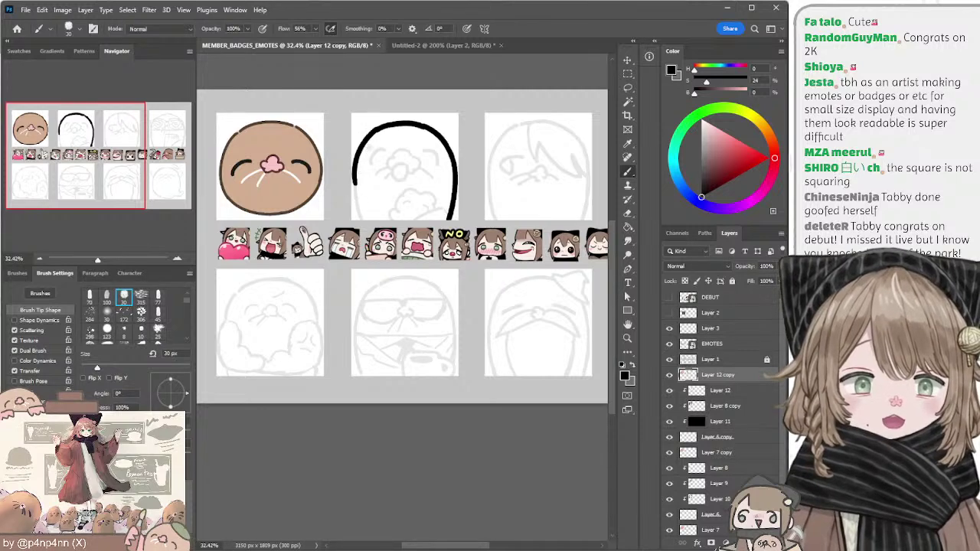
key("ctrl+z")
left_click_drag(375, 128, 355, 178)
key("ctrl+z")
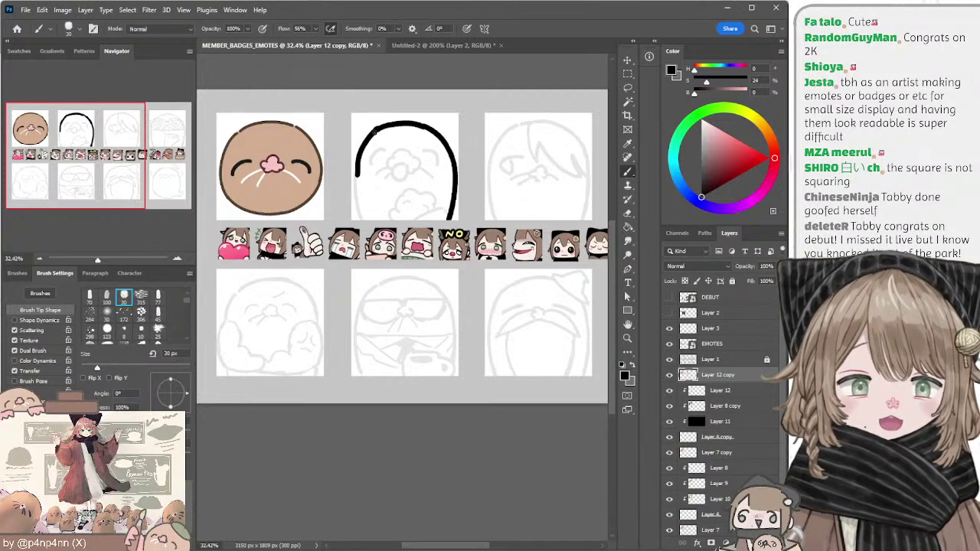
key("ctrl+z")
left_click_drag(375, 128, 353, 177)
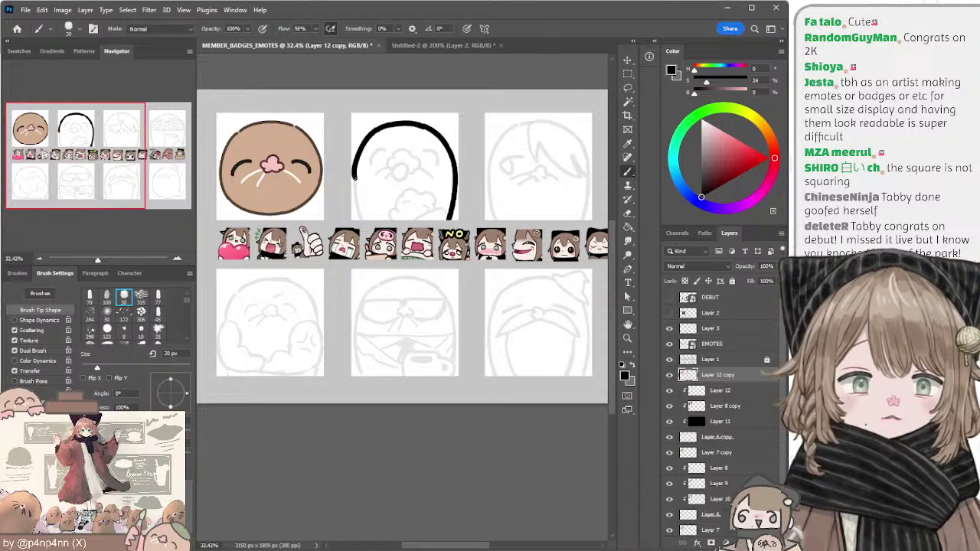
key("ctrl+z")
left_click_drag(375, 128, 353, 176)
key("ctrl+z")
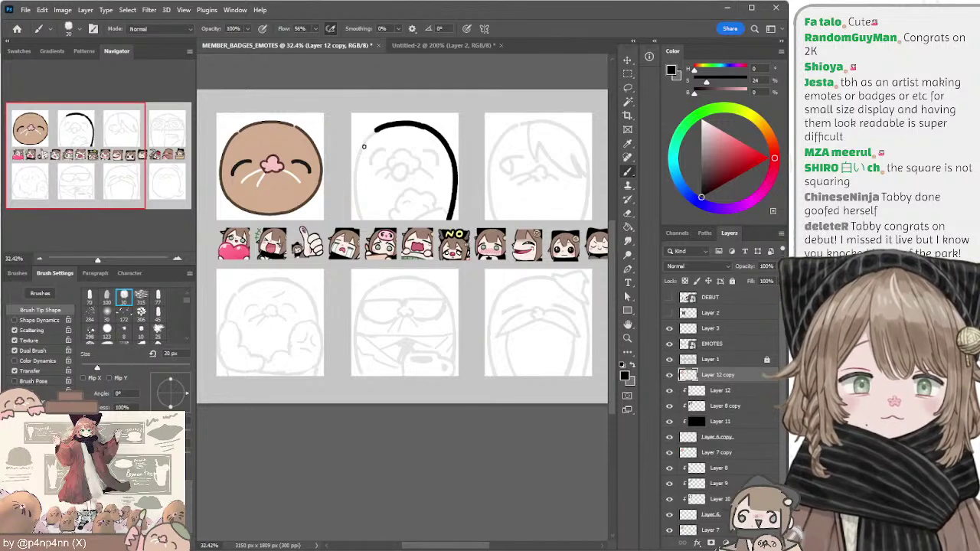
left_click_drag(375, 127, 357, 163)
key("ctrl+z")
left_click_drag(375, 128, 353, 218)
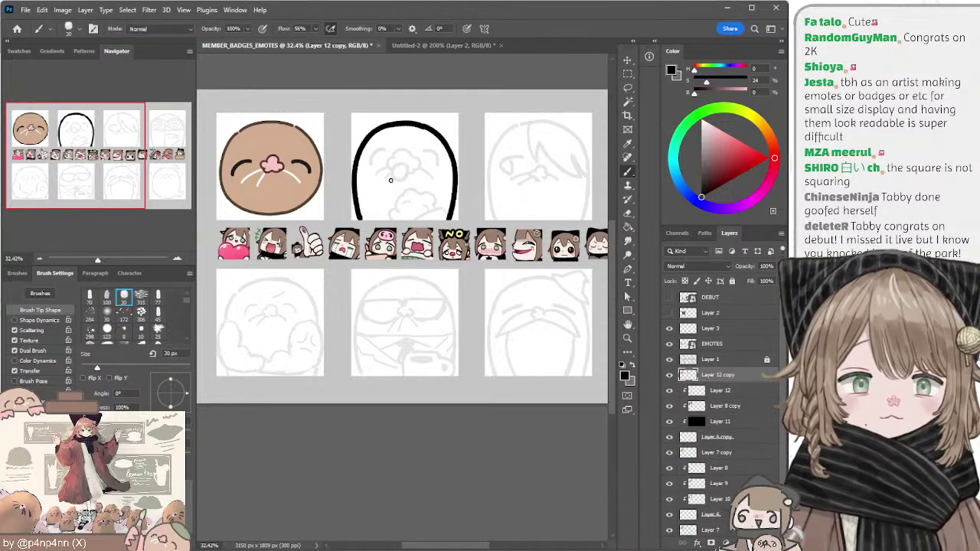
key("l")
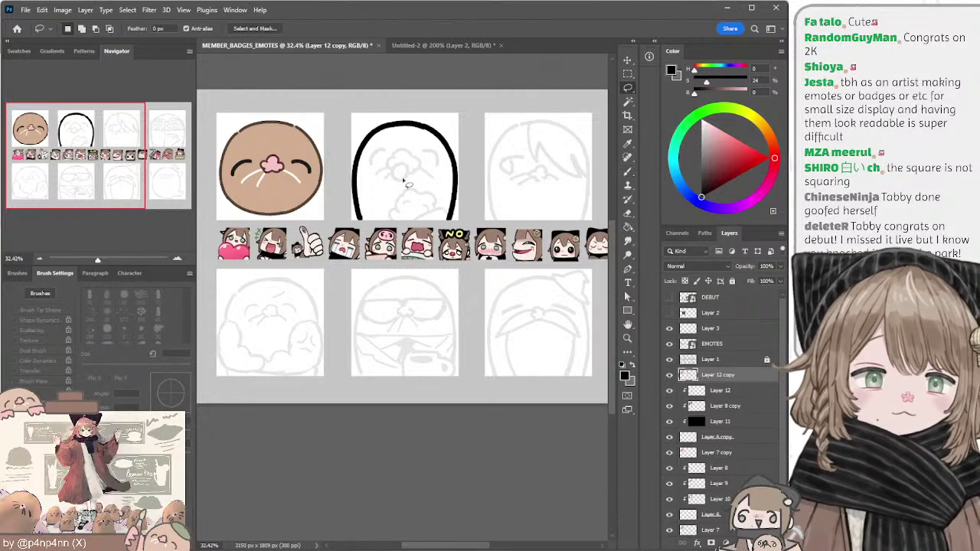
mouse_move(370, 122)
left_mouse_down()
mouse_move(479, 143)
mouse_move(460, 94)
left_mouse_up()
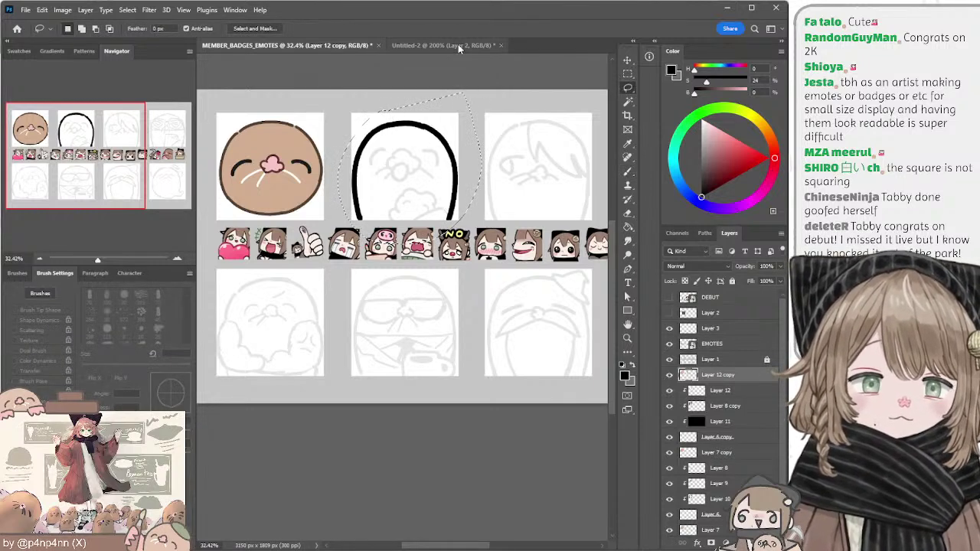
key("ctrl+t")
key("ctrl+d")
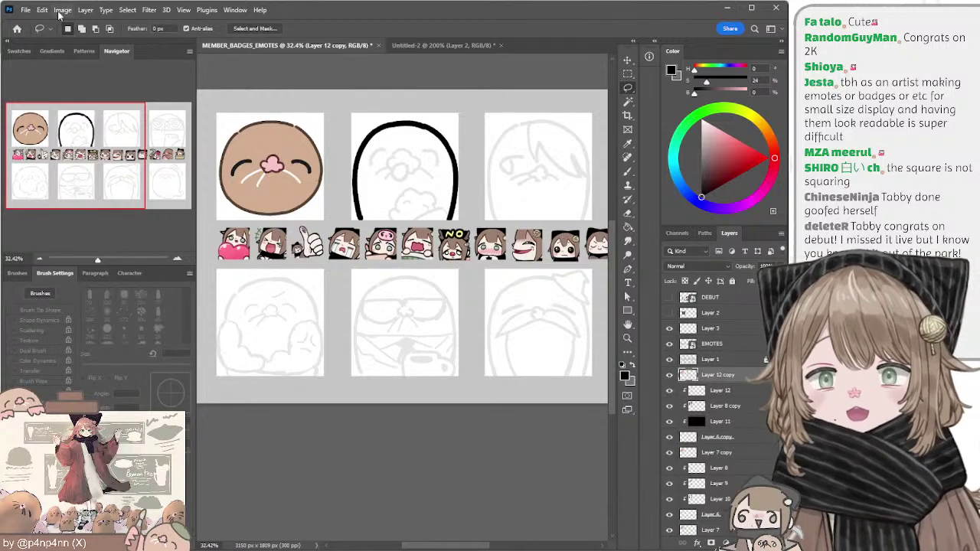
key("b")
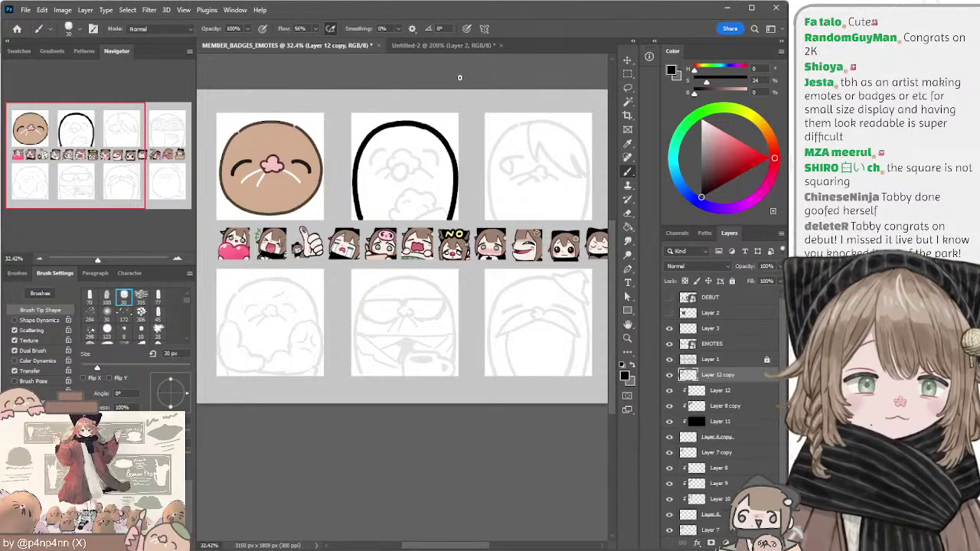
Step: Reduce the eraser to 155 px and return to the 30 px brush
key("e")
key("bracketleft")
key("bracketleft")
key("bracketleft")
key("bracketleft")
key("bracketleft")
key("bracketleft")
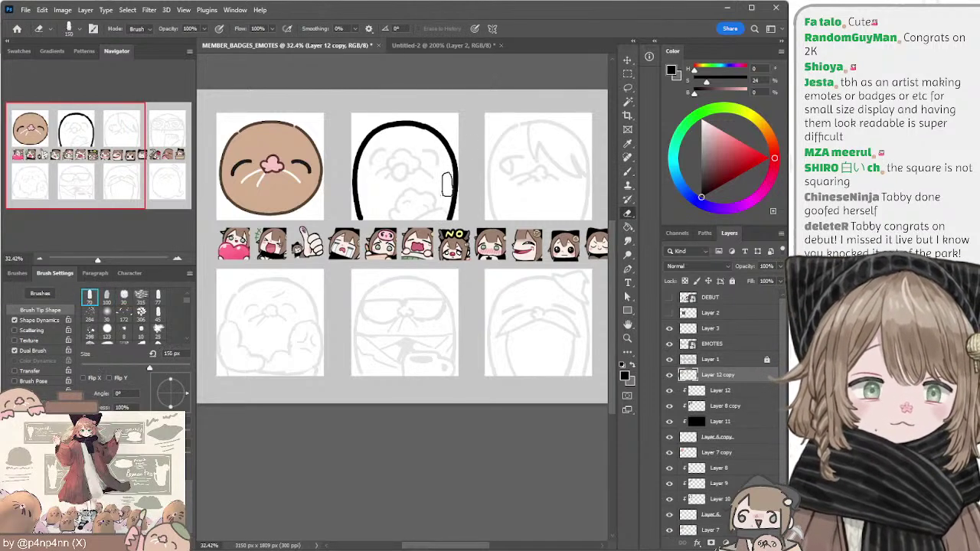
key("b")
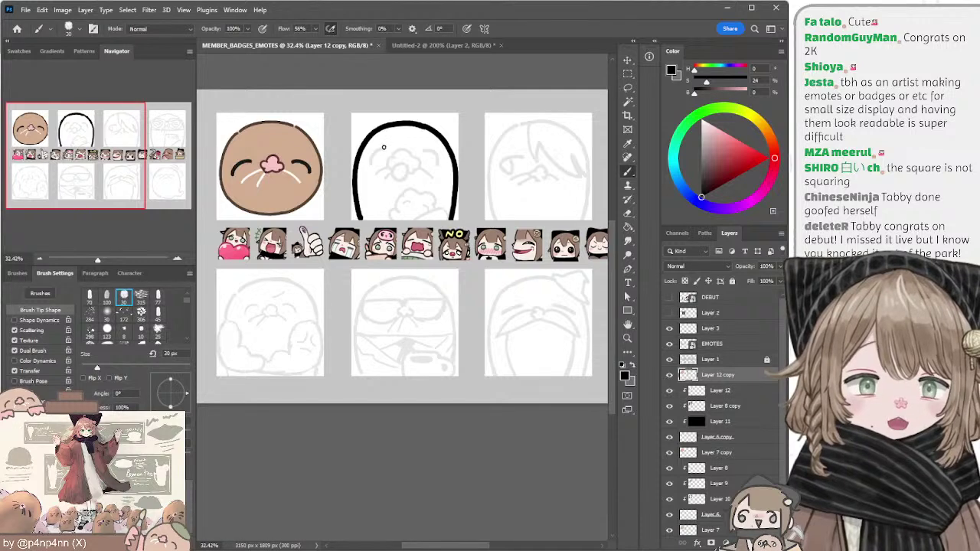
Step: Ink two curved closed eyes over the second badge's mole sketch, undoing and retrying strokes
left_click_drag(384, 147, 369, 165)
key("ctrl+z")
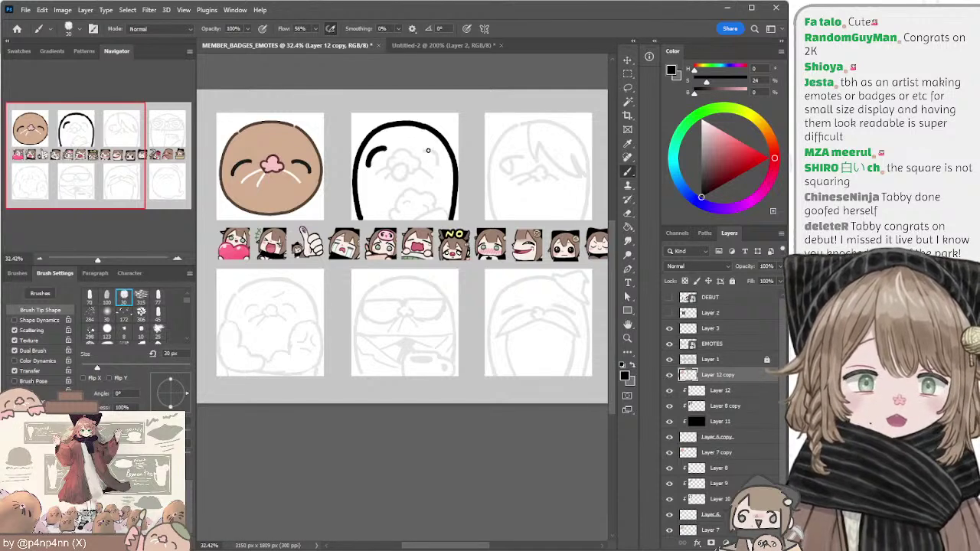
left_click_drag(424, 149, 440, 170)
key("ctrl+z")
key("ctrl+z")
key("ctrl+z")
key("ctrl+z")
key("ctrl+z")
key("ctrl+z")
key("ctrl+z")
key("ctrl+z")
key("ctrl+z")
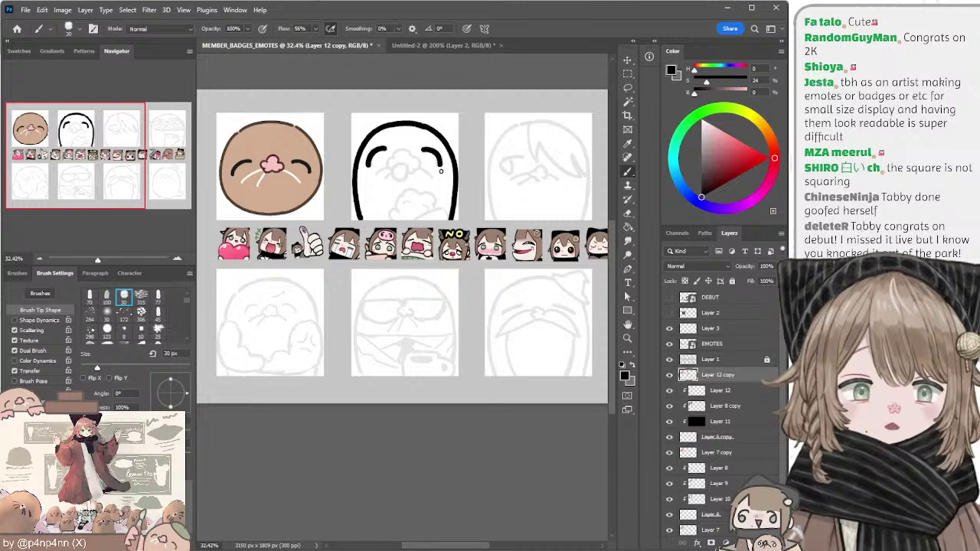
key("ctrl+z")
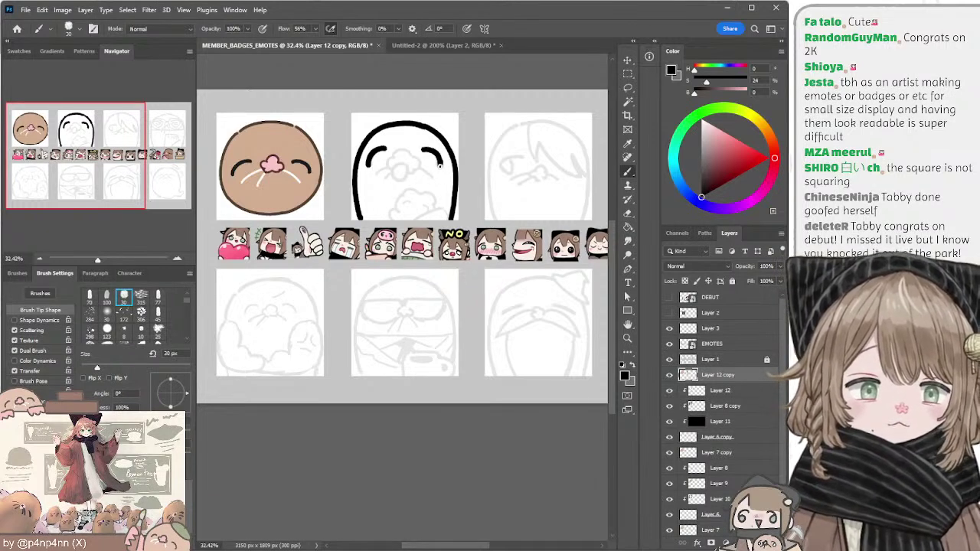
Step: Reduce the brush to 20 px and ink the bumpy nose and the small circle below it on the second badge's mole
key("bracketleft")
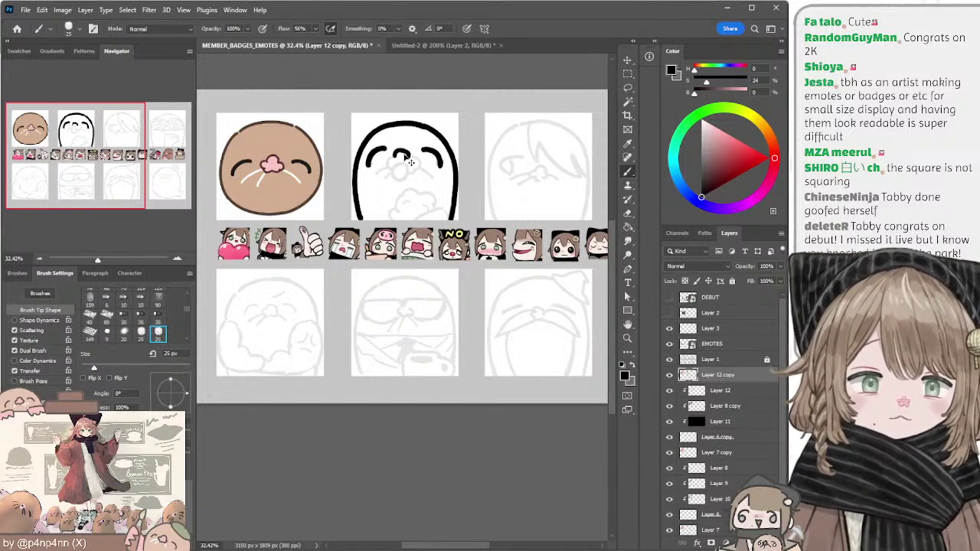
key("period")
mouse_move(395, 156)
left_mouse_down()
mouse_move(412, 156)
mouse_move(386, 170)
mouse_move(414, 176)
left_mouse_up()
key("ctrl+z")
key("ctrl+z")
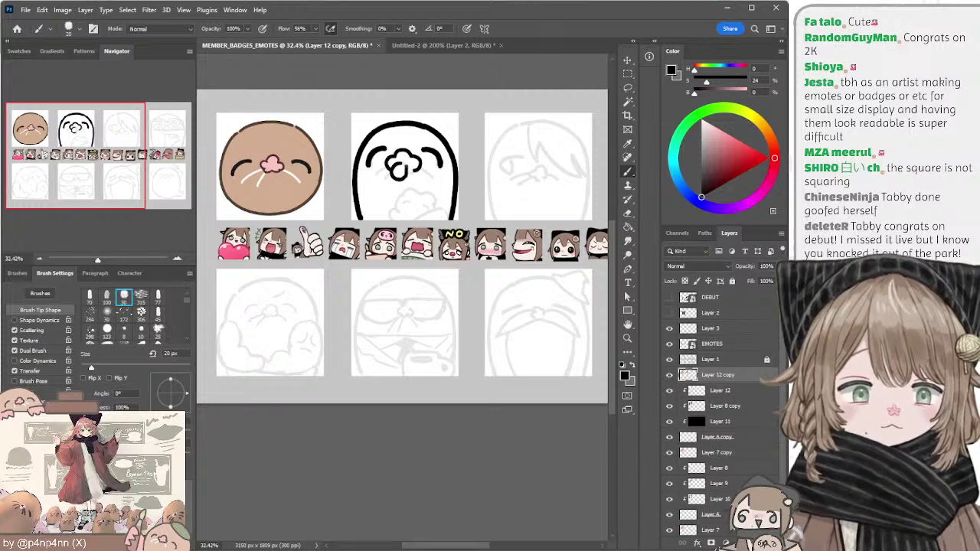
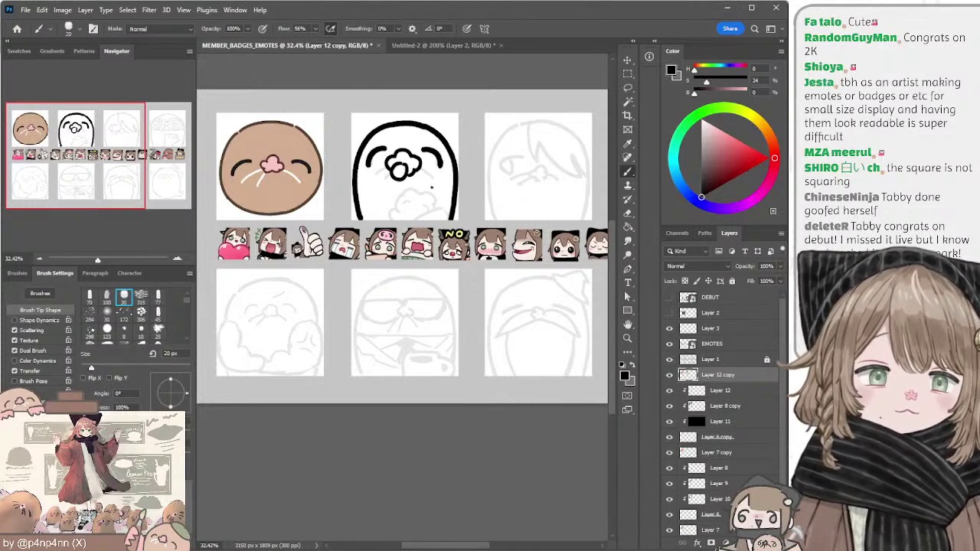
Step: Lasso the whole inked mole on the second badge and move it slightly down
key("l")
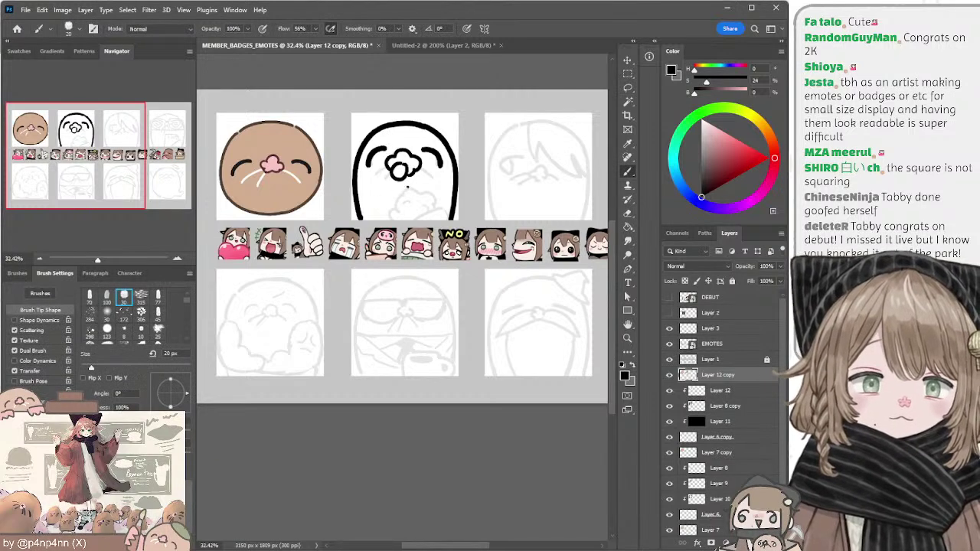
mouse_move(383, 199)
left_mouse_down()
mouse_move(442, 105)
mouse_move(457, 235)
left_mouse_up()
left_click_drag(459, 162, 460, 181)
key("Return")
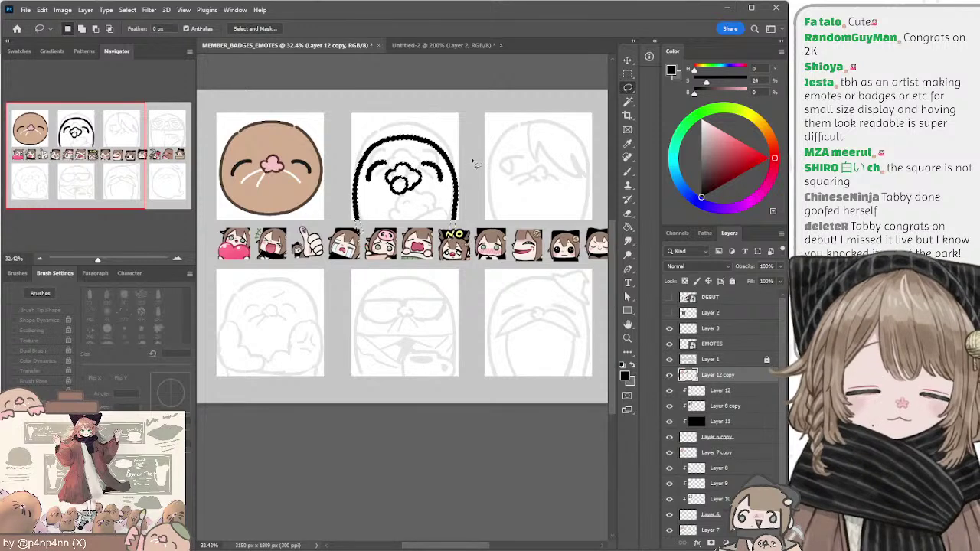
Step: Try to ink hat-like curves over the top of the second badge's mole head with the 20 px brush
key("b")
mouse_move(362, 149)
left_mouse_down()
mouse_move(375, 121)
mouse_move(409, 114)
mouse_move(452, 141)
mouse_move(454, 157)
left_mouse_up()
key("ctrl+z")
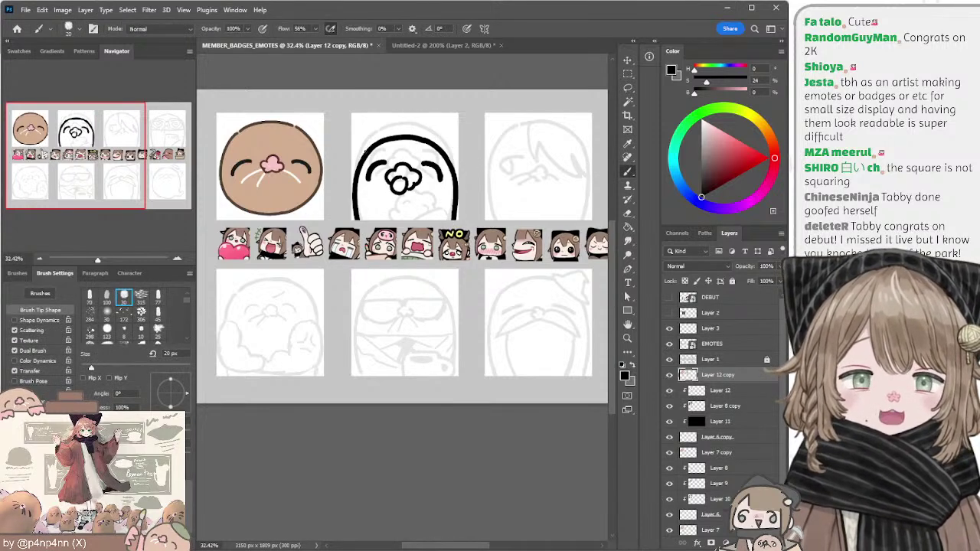
mouse_move(361, 158)
left_mouse_down()
mouse_move(368, 123)
mouse_move(455, 180)
left_mouse_up()
mouse_move(384, 119)
left_mouse_down()
mouse_move(434, 125)
mouse_move(456, 171)
left_mouse_up()
key("ctrl+z")
left_click_drag(418, 128, 454, 172)
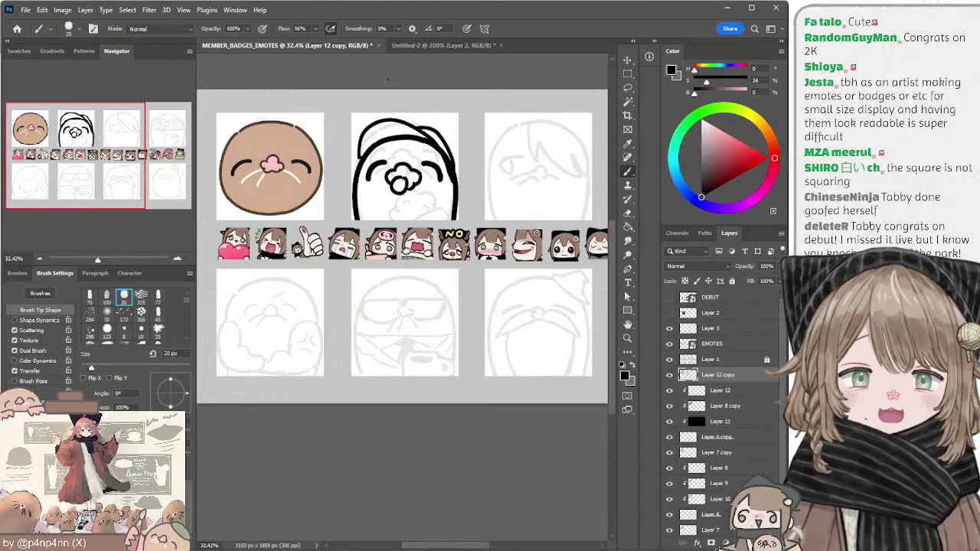
key("ctrl+z")
key("ctrl+z")
key("ctrl+z")
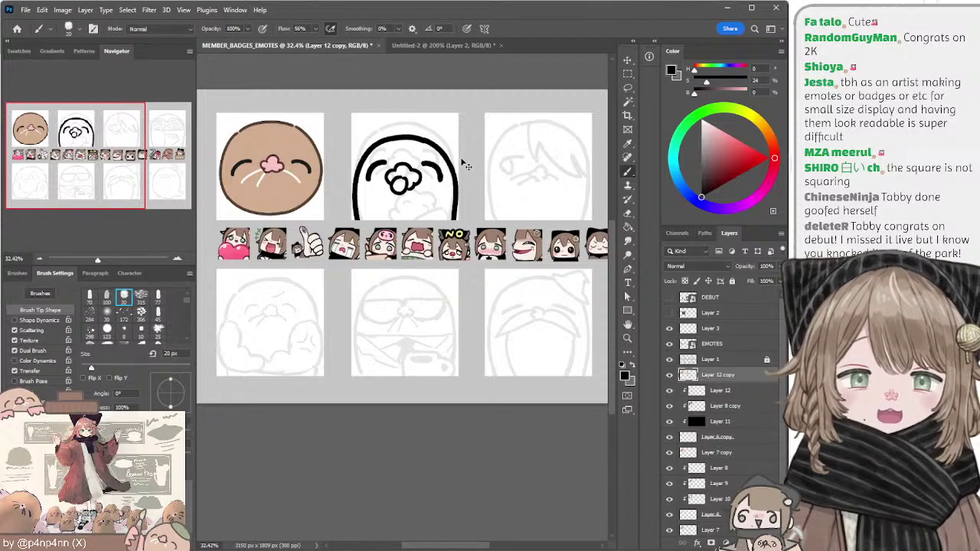
Step: Undo the last downward move of the second badge's mole and ink short whiskers on both sides of its nose with a 15 px brush
key("ctrl+z")
key("l")
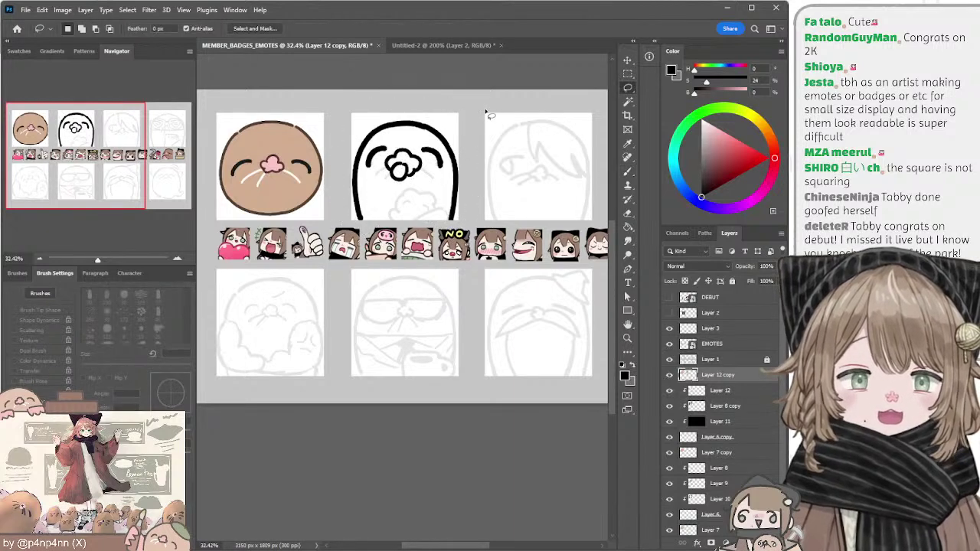
key("b")
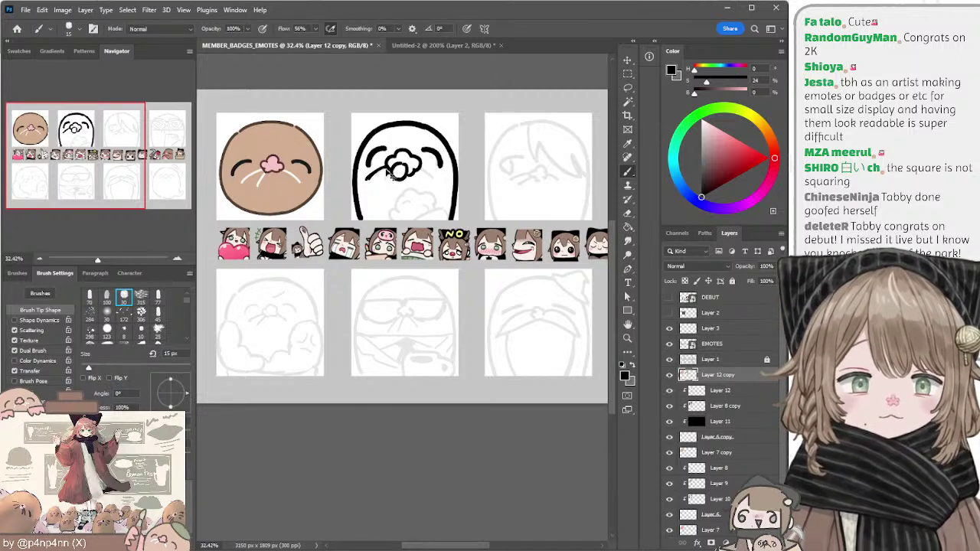
key("ctrl+z")
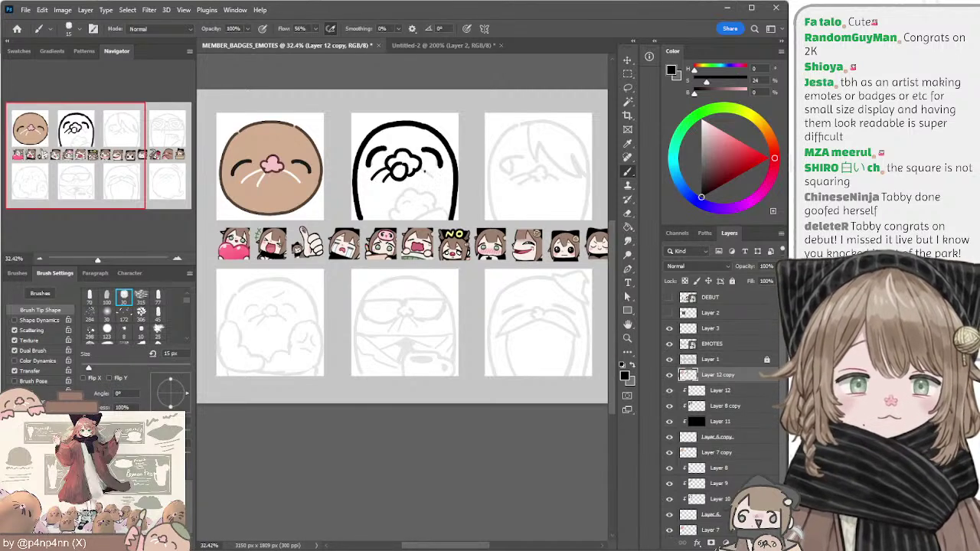
left_click_drag(418, 168, 435, 181)
key("ctrl+z")
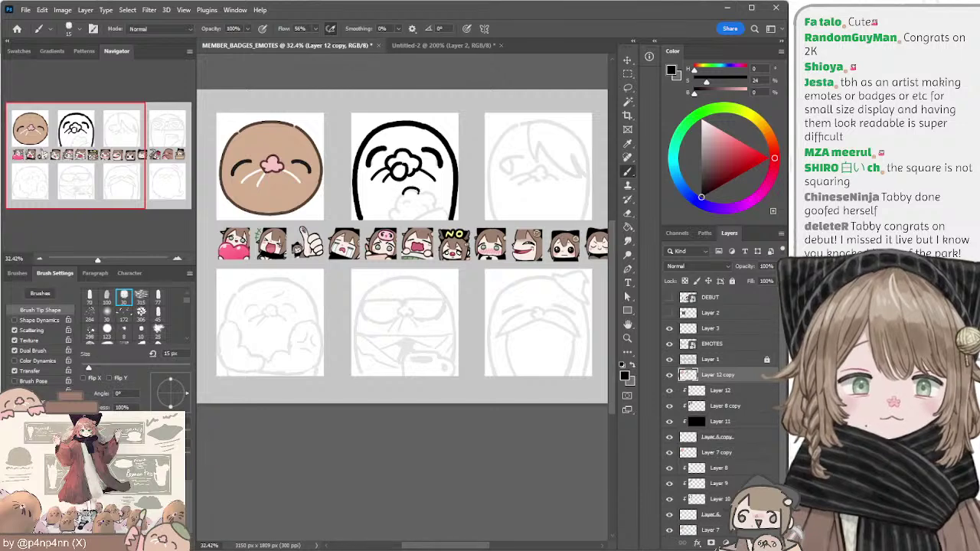
Step: Ink the bumpy cloud-like outline over the sketch below the second mole's face with a 20 px brush, undoing and retrying strokes
key("bracketright")
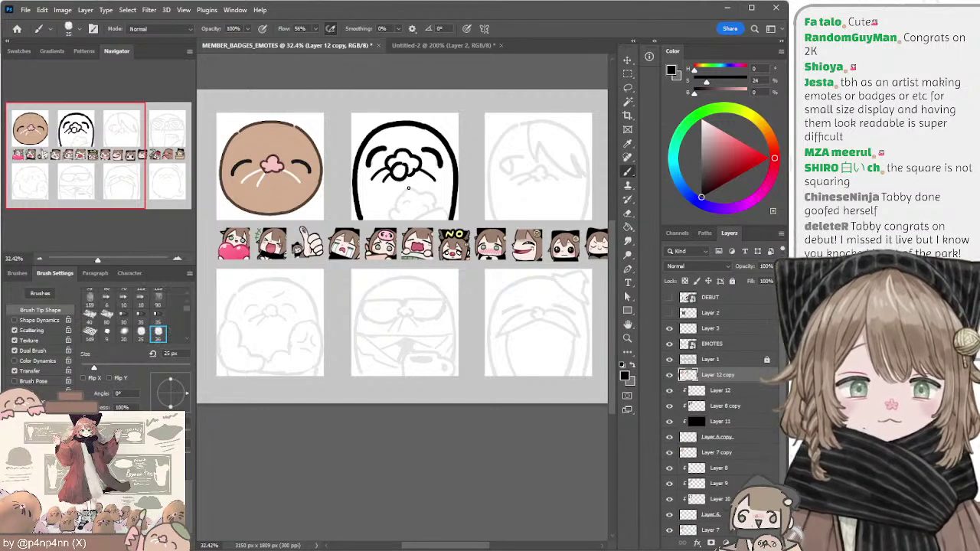
left_click_drag(403, 193, 418, 193)
key("ctrl+z")
key("ctrl+z")
key("ctrl+z")
key("ctrl+z")
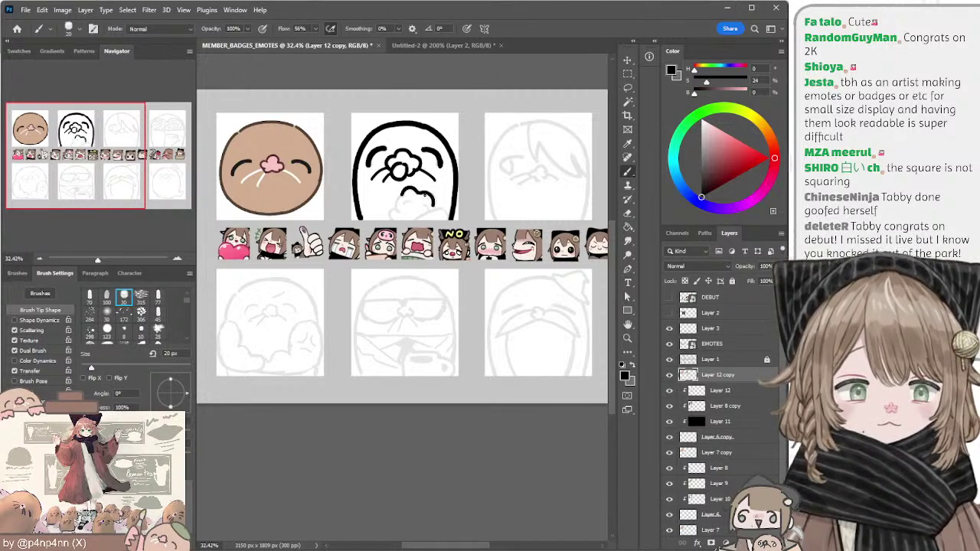
key("ctrl+z")
mouse_move(402, 197)
left_mouse_down()
mouse_move(408, 211)
mouse_move(389, 219)
left_mouse_up()
key("ctrl+z")
key("ctrl+z")
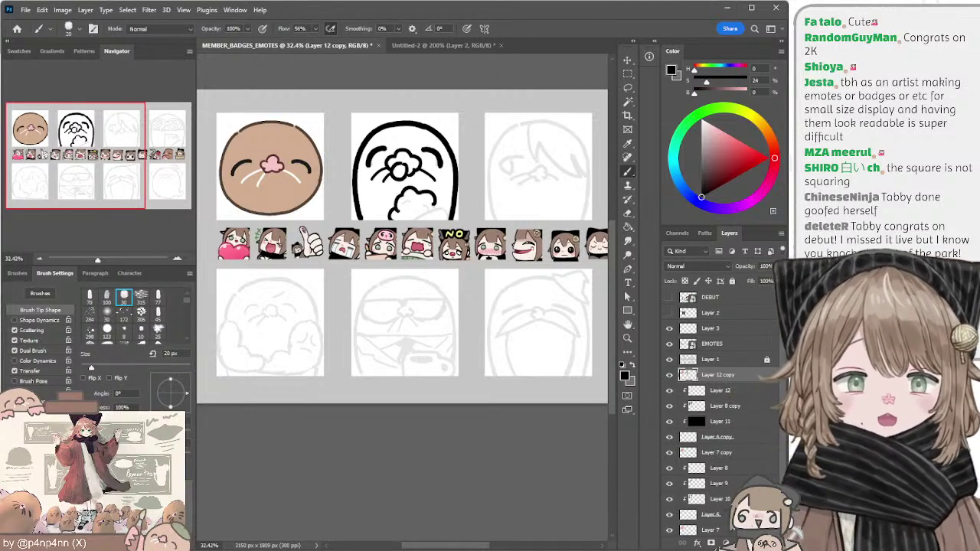
key("ctrl+z")
mouse_move(398, 208)
left_mouse_down()
mouse_move(440, 207)
mouse_move(443, 219)
mouse_move(439, 206)
mouse_move(430, 216)
mouse_move(444, 220)
mouse_move(415, 221)
left_mouse_up()
key("ctrl+z")
key("ctrl+z")
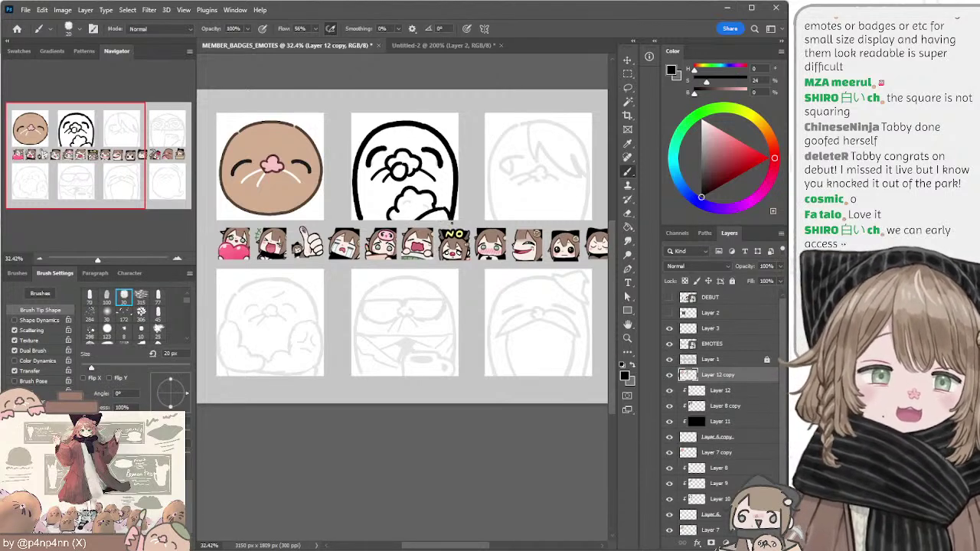
Step: Ink the small paw curve in the second badge's lower right corner and add 15 px detail lines inside the cloud-like shape
left_click_drag(443, 208, 451, 212)
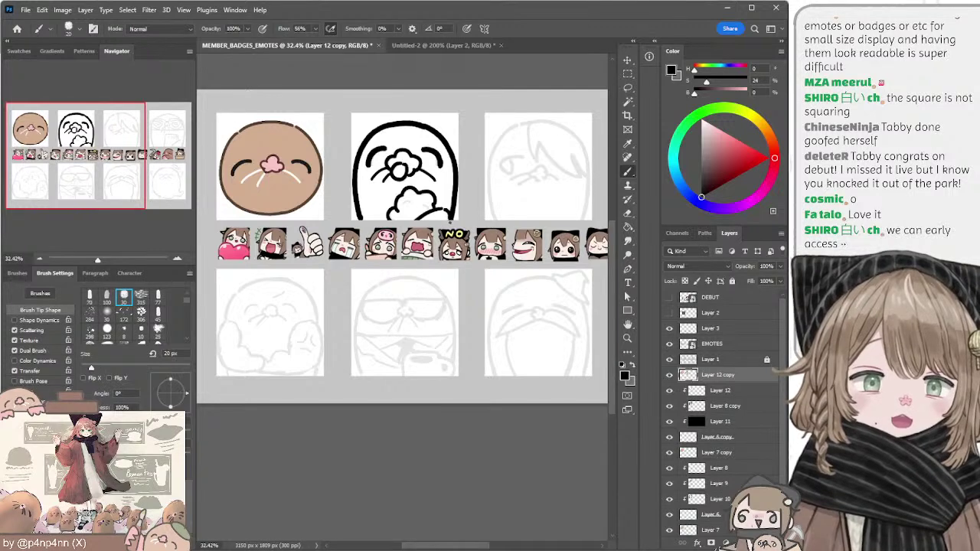
key("bracketleft")
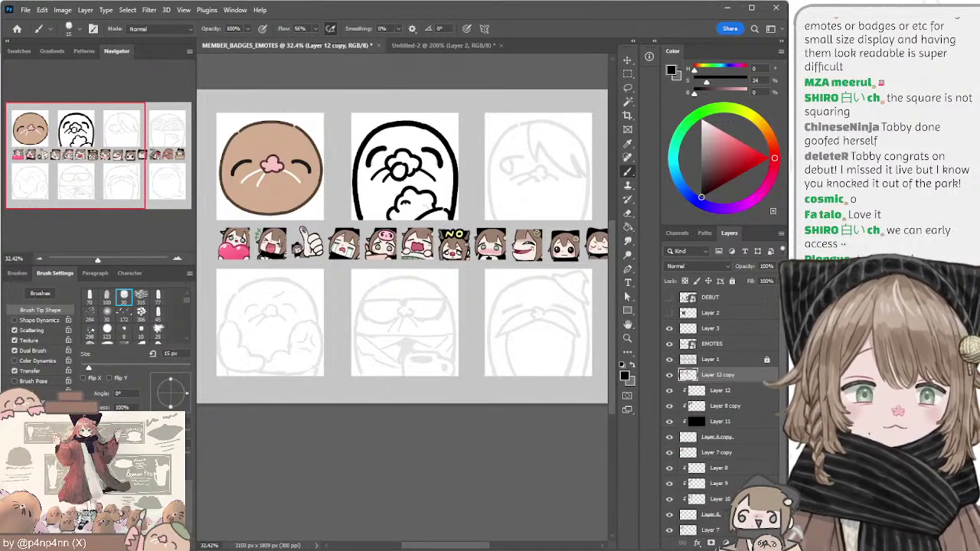
key("bracketleft")
mouse_move(399, 205)
left_mouse_down()
mouse_move(413, 202)
mouse_move(437, 219)
mouse_move(429, 213)
left_mouse_up()
key("ctrl+z")
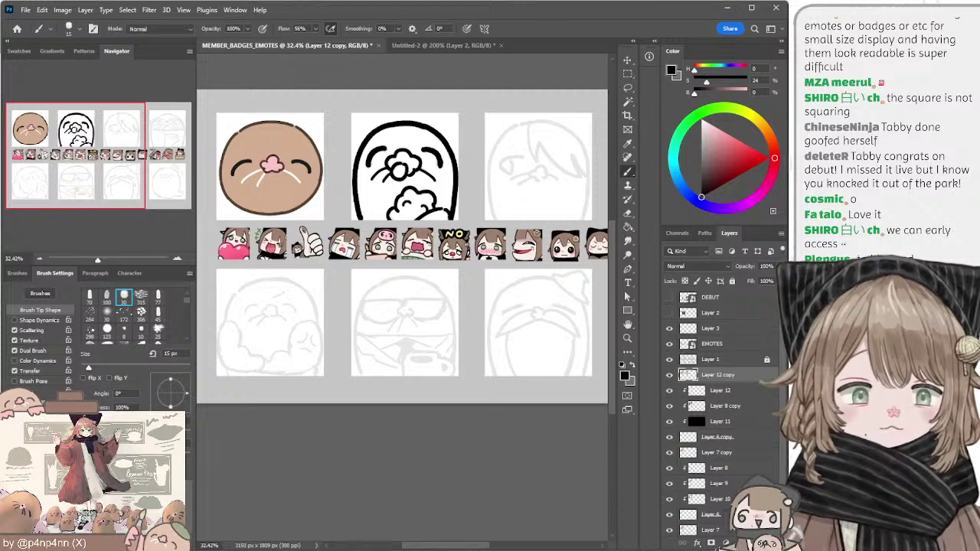
Step: Lasso the whole inked mole on the second badge, nudge it slightly, and deselect it
key("e")
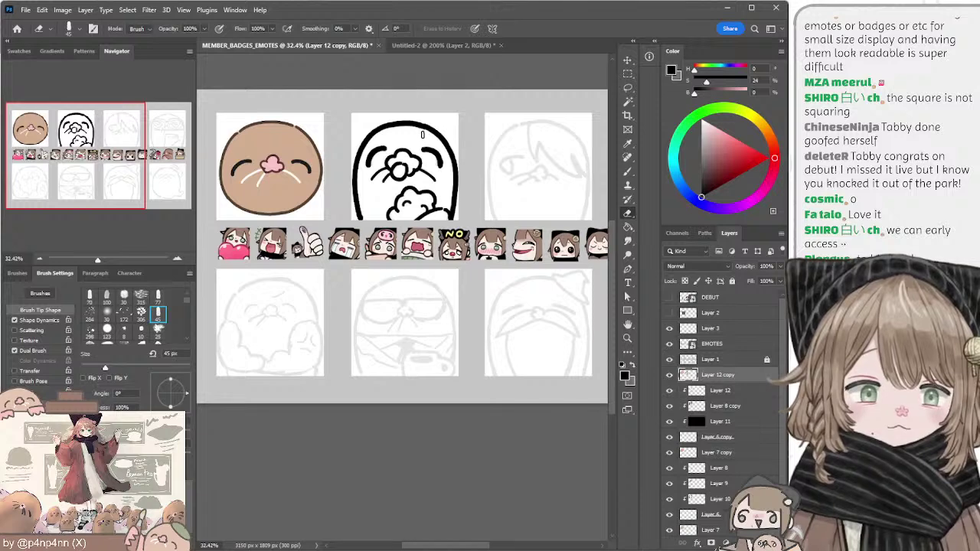
key("bracketleft")
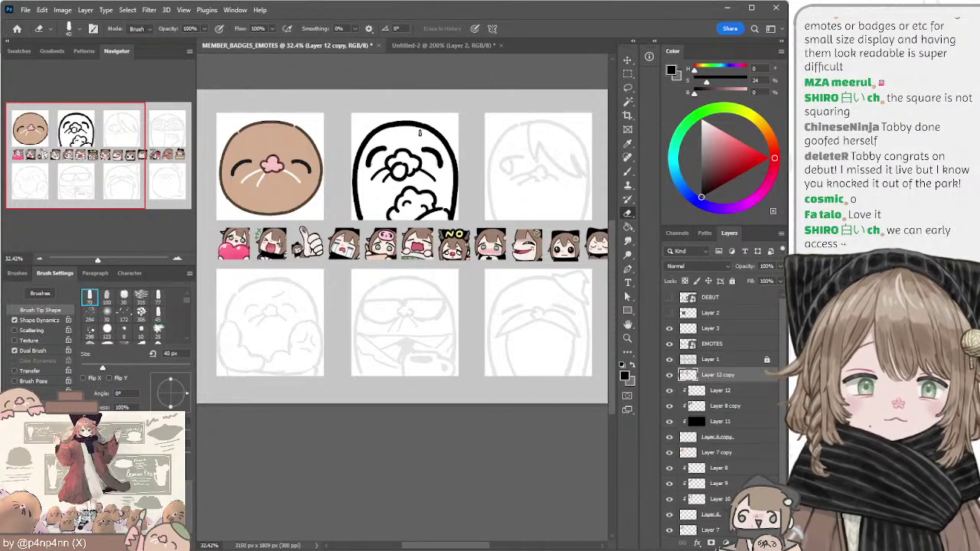
key("l")
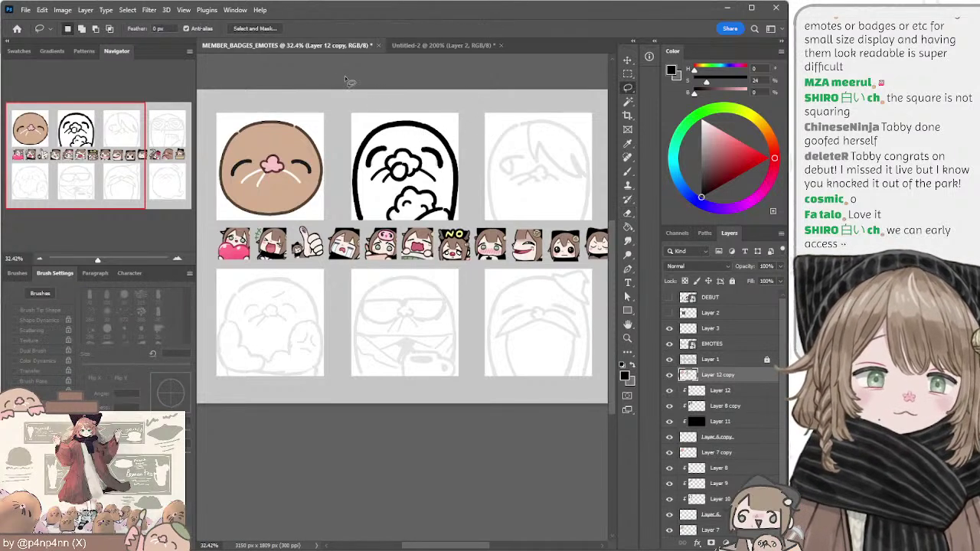
mouse_move(396, 102)
left_mouse_down()
mouse_move(440, 262)
mouse_move(469, 92)
left_mouse_up()
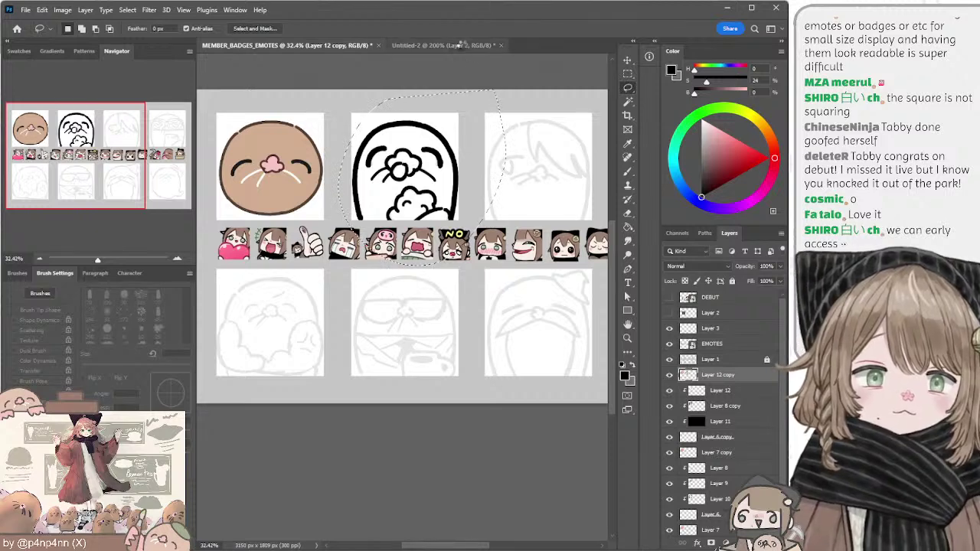
key("ctrl+Right")
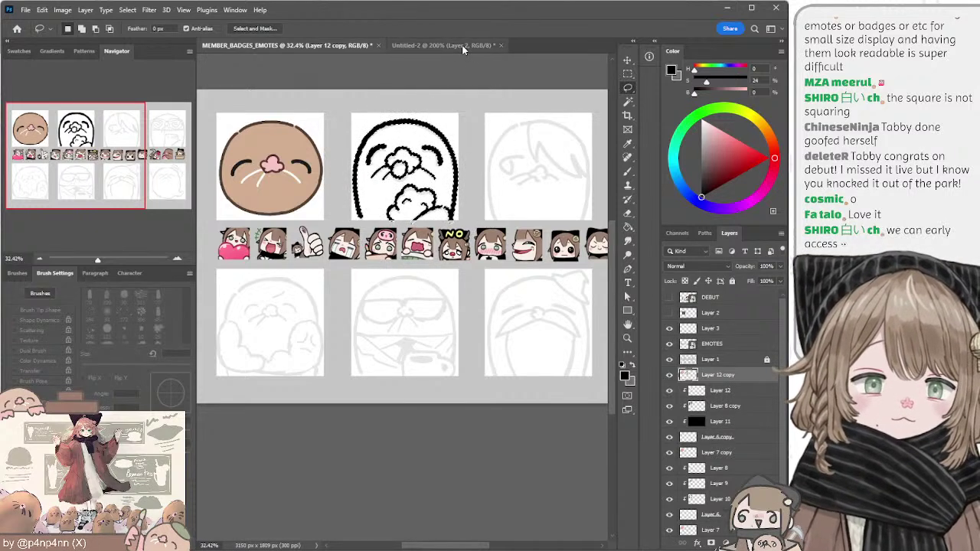
key("ctrl+d")
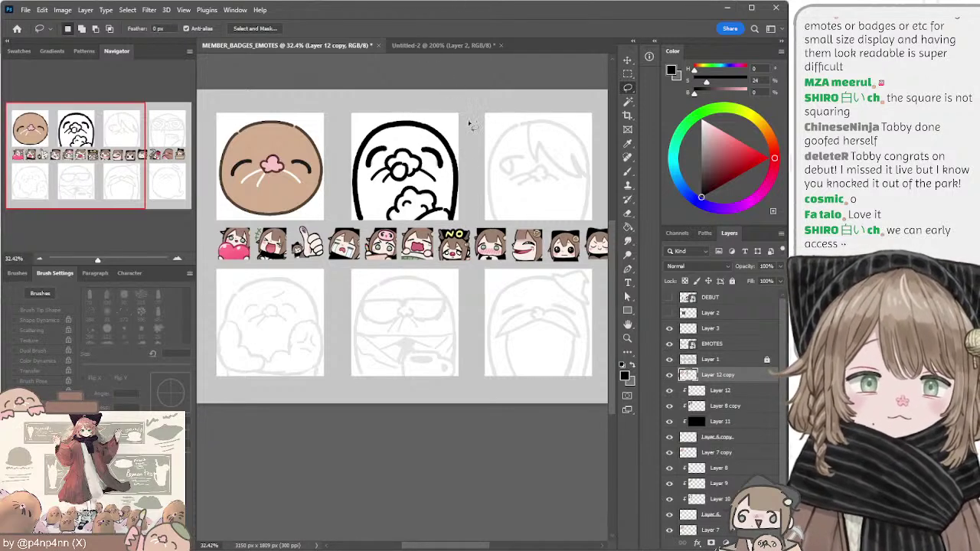
Step: Add a new layer directly above Layer 12 and sample the first mole's brown fur color for the brush
left_click_drag(556, 299, 533, 294)
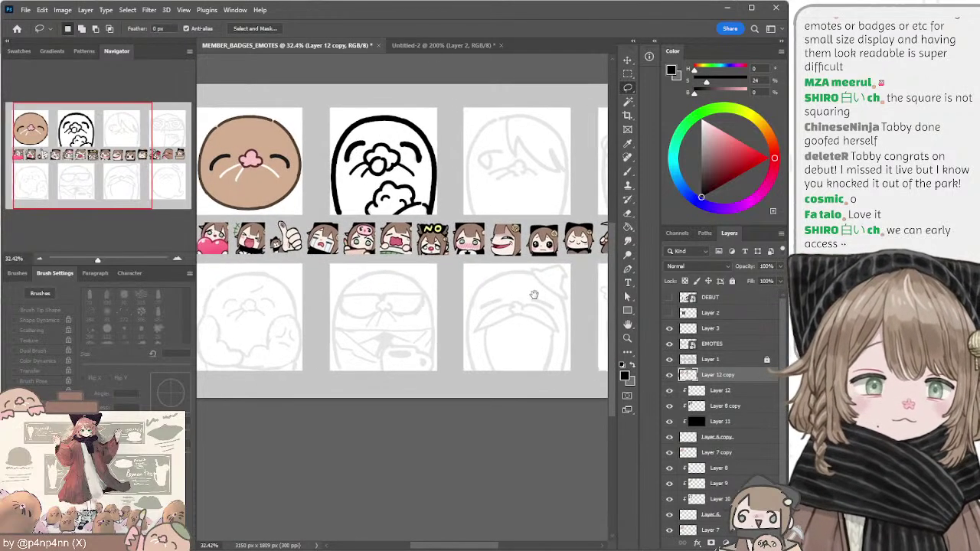
left_click(696, 392)
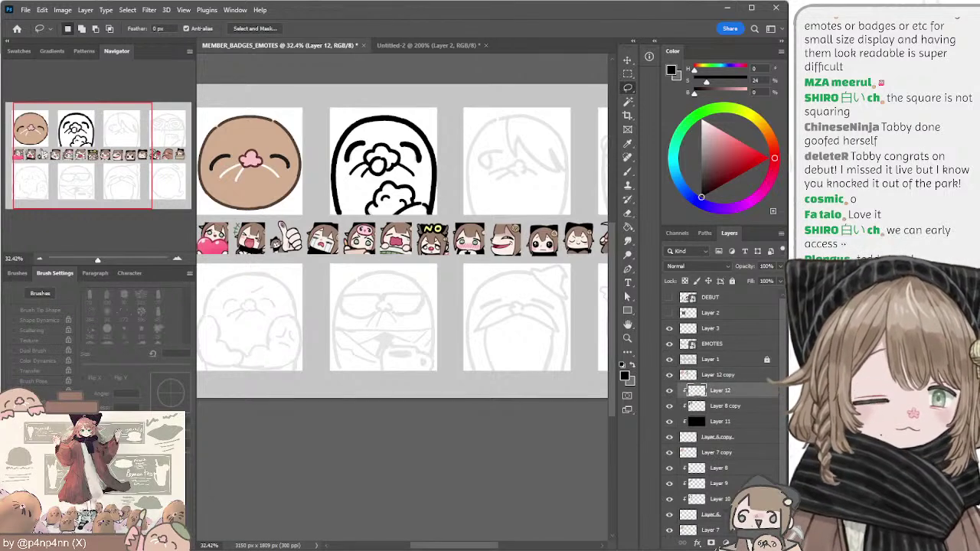
left_click(755, 542)
key("b")
left_click(275, 135, "alt")
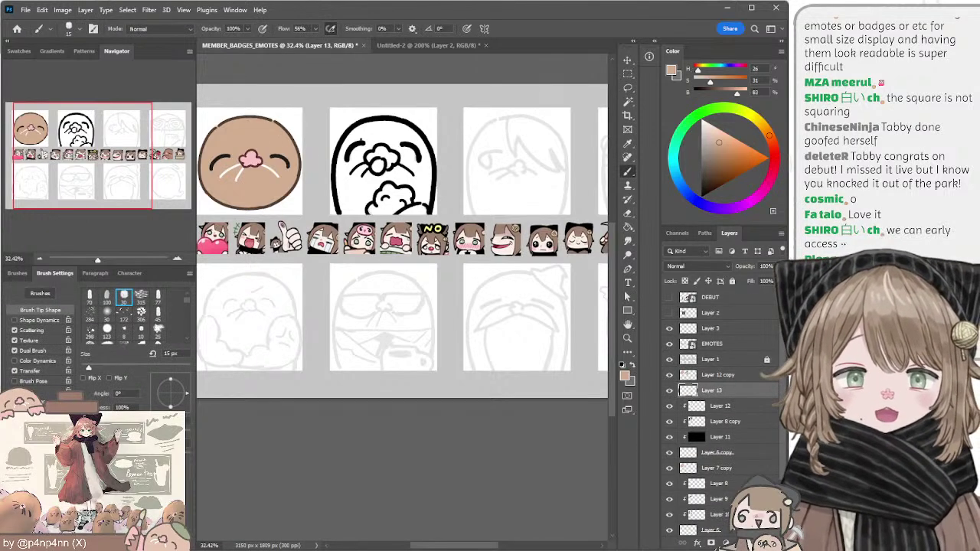
Step: Enlarge the brush to 100 px and fill the second mole's body beneath the line art with the first mole's brown
key("bracketright")
key("bracketright")
key("bracketright")
key("bracketright")
key("bracketright")
key("bracketright")
key("bracketright")
key("bracketright")
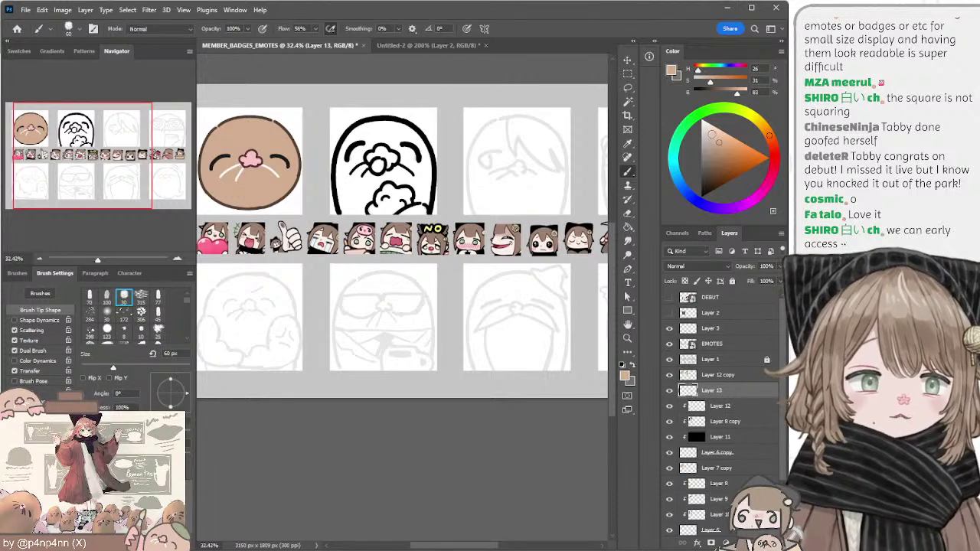
left_click_drag(719, 140, 718, 139)
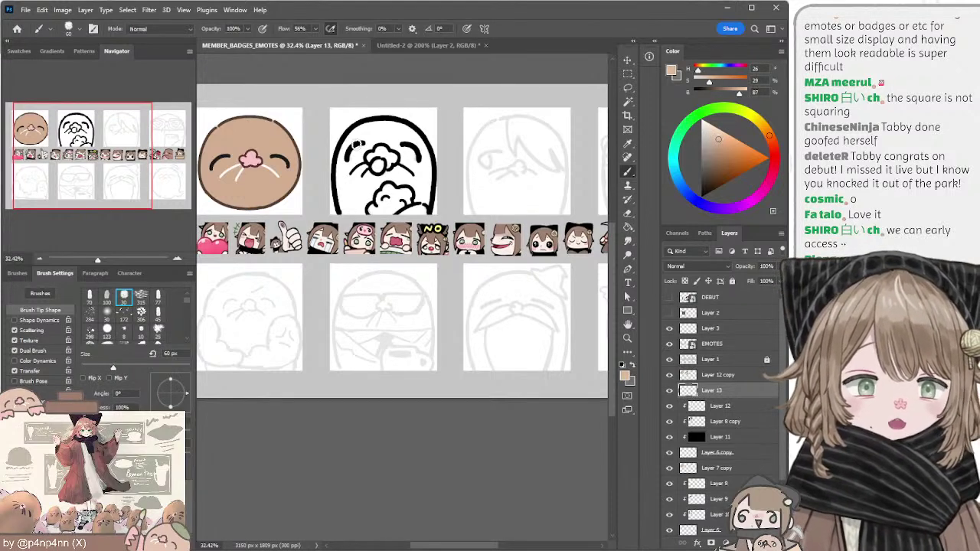
key("bracketright")
key("bracketright")
key("bracketright")
key("bracketright")
mouse_move(357, 140)
left_mouse_down()
mouse_move(382, 128)
mouse_move(404, 138)
mouse_move(386, 128)
mouse_move(356, 140)
mouse_move(382, 132)
mouse_move(371, 127)
mouse_move(409, 137)
mouse_move(426, 168)
mouse_move(418, 216)
mouse_move(399, 143)
mouse_move(400, 184)
mouse_move(369, 141)
mouse_move(367, 195)
mouse_move(352, 140)
mouse_move(342, 185)
mouse_move(356, 203)
mouse_move(352, 160)
mouse_move(363, 190)
mouse_move(346, 210)
mouse_move(370, 211)
left_mouse_up()
key("ctrl+z")
left_click(265, 137, "alt")
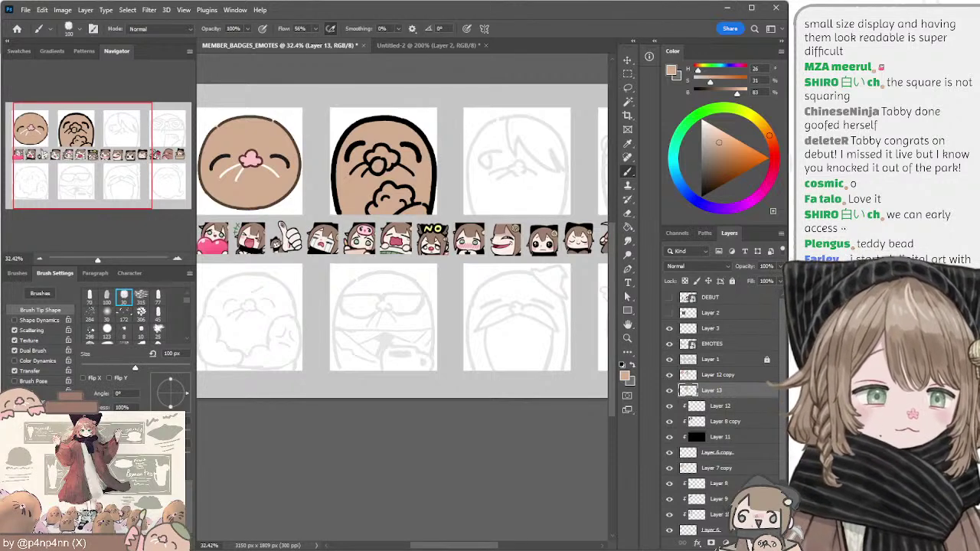
Step: Add a layer clipped to the brown fill and paint the second mole's nose and small circle with the first mole's nose pink
left_click(754, 543)
left_click(704, 397, "alt")
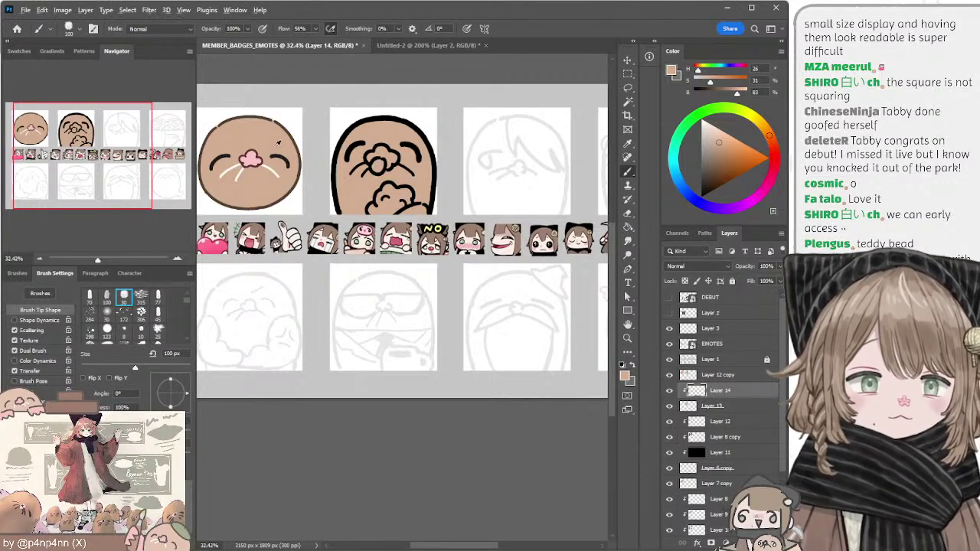
left_click(250, 157, "alt")
mouse_move(370, 155)
left_mouse_down()
mouse_move(392, 158)
mouse_move(375, 167)
left_mouse_up()
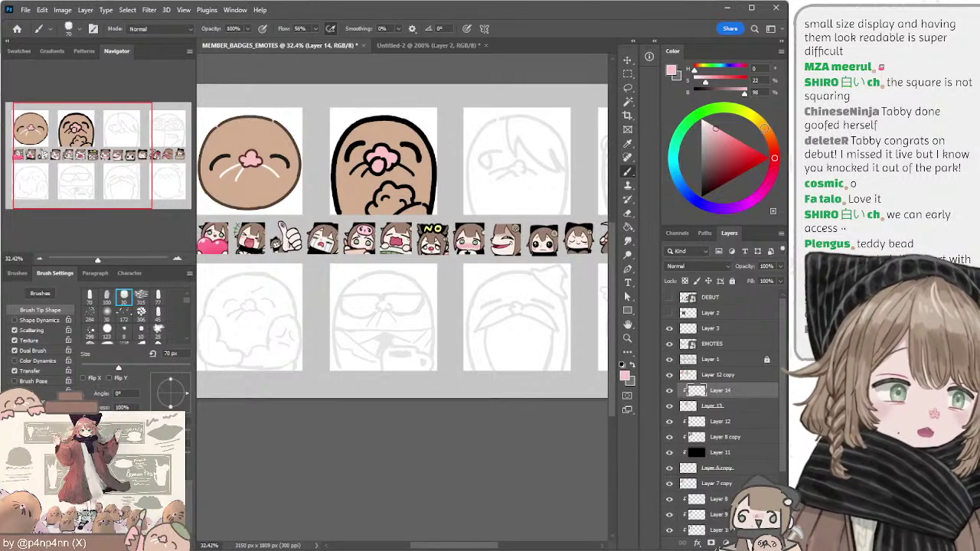
Step: Pick a pale cream (hue 42, saturation 16, brightness 100) and fill the cloud-like shape below the second mole's face at 50 px
left_click(765, 126)
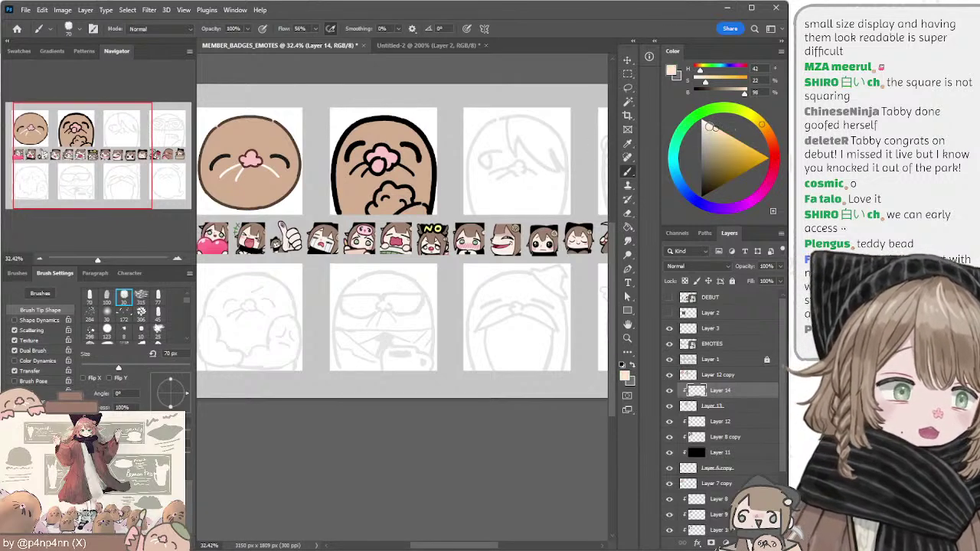
left_click(710, 128)
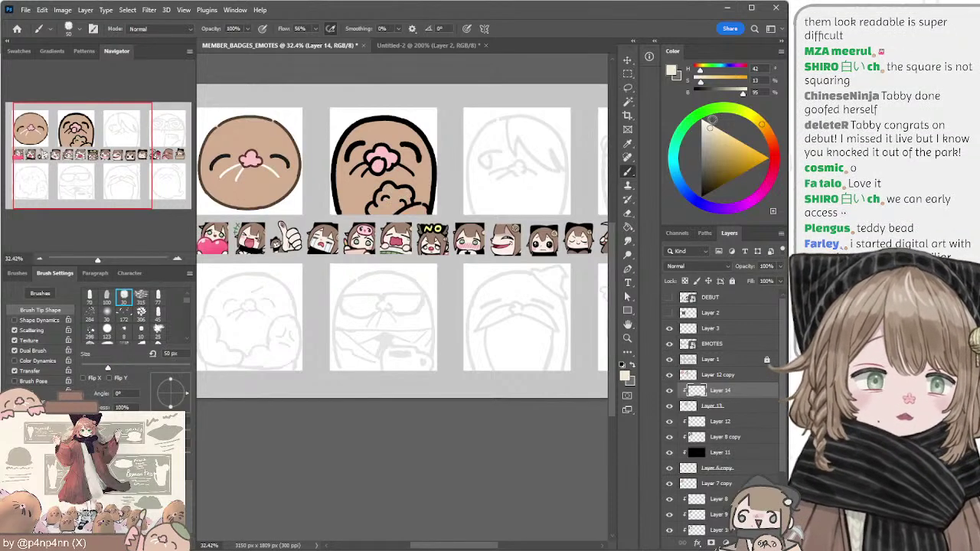
left_click(712, 125)
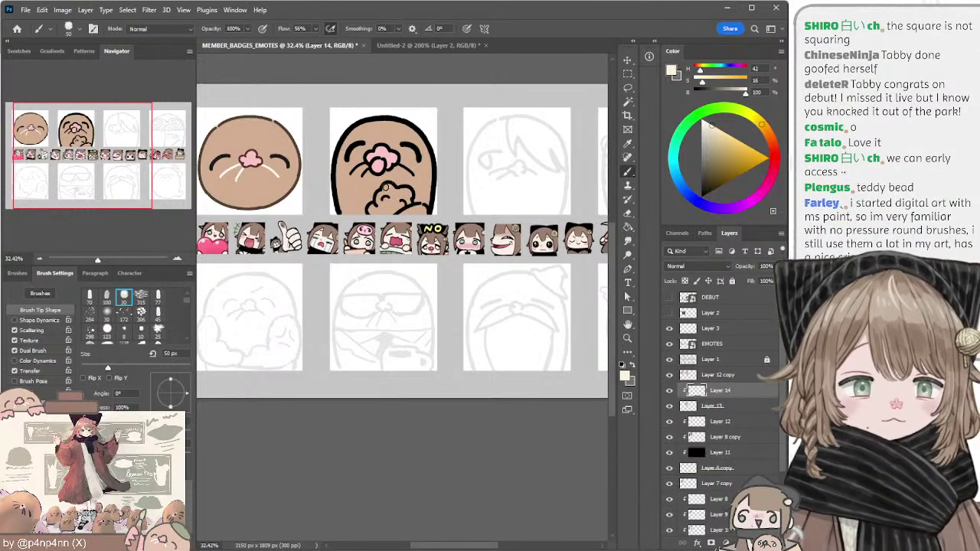
mouse_move(385, 186)
left_mouse_down()
mouse_move(408, 195)
mouse_move(386, 204)
mouse_move(405, 204)
mouse_move(379, 214)
left_mouse_up()
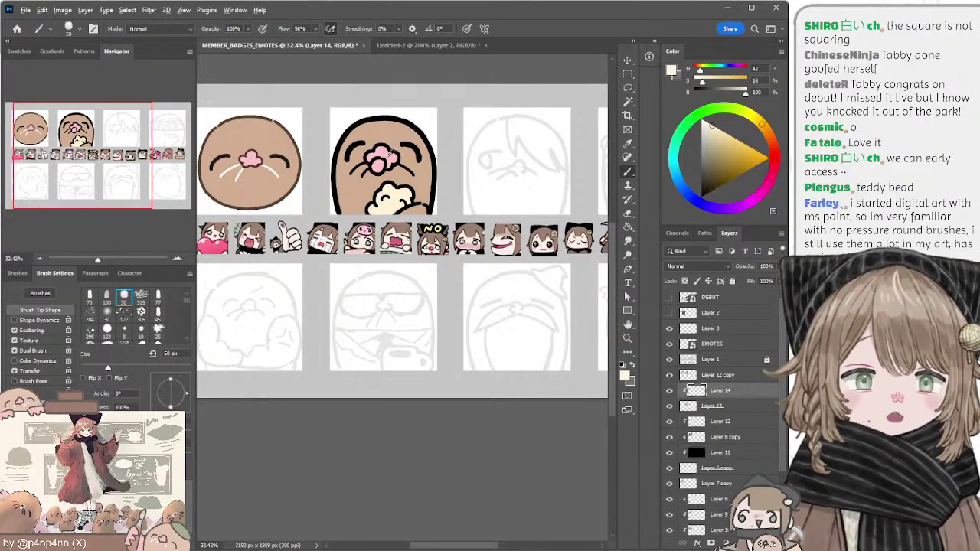
Step: Sample the nose pink and paint the second mole's paw in the badge's lower right corner
left_click(391, 158, "alt")
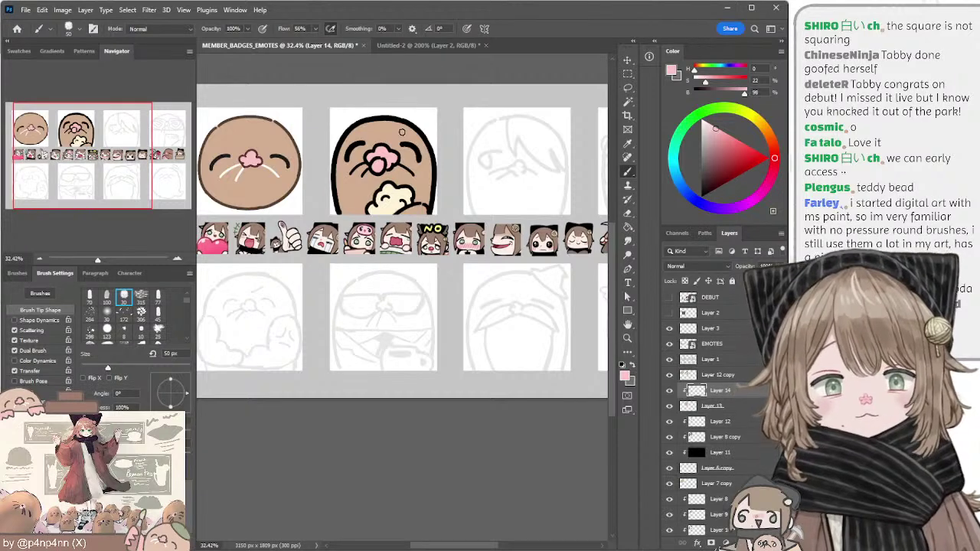
left_click(381, 153, "alt")
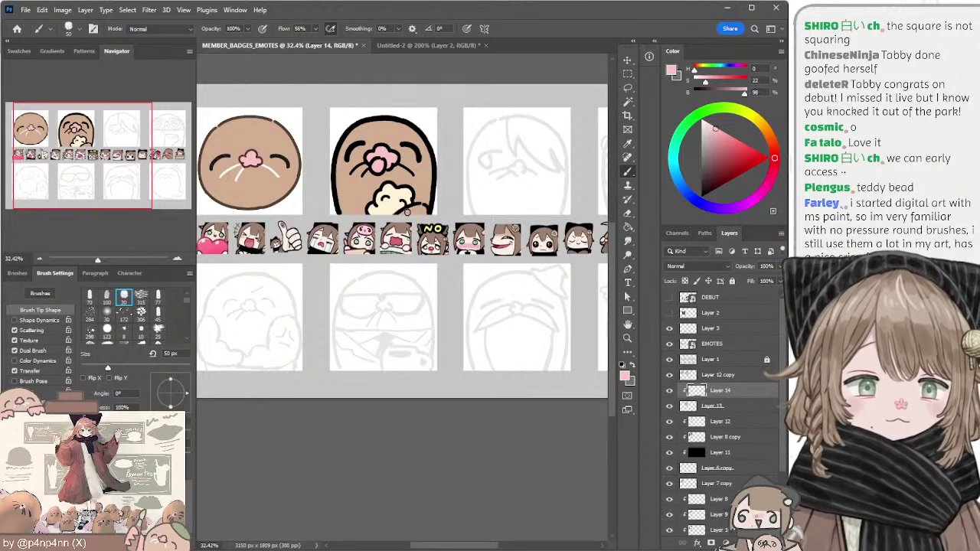
left_click_drag(407, 213, 420, 214)
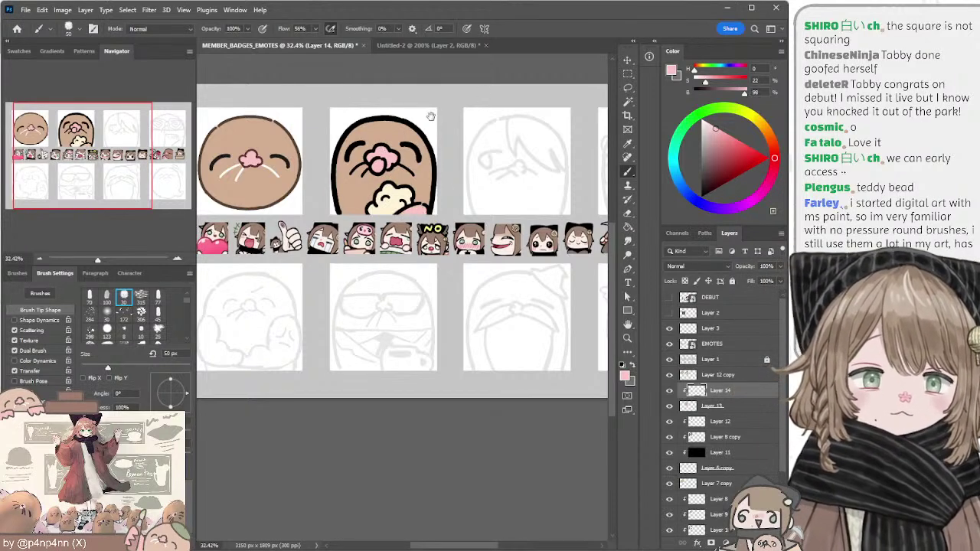
Step: Add a new layer above Layer 12 copy and clip it to that line-art layer
mouse_move(430, 116)
left_mouse_down()
mouse_move(463, 131)
mouse_move(451, 126)
left_mouse_up()
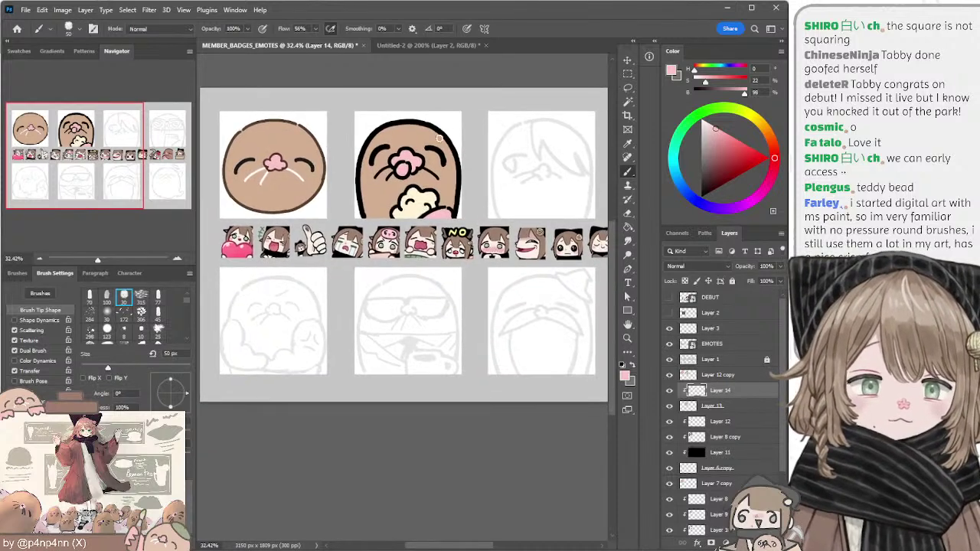
left_click(707, 377)
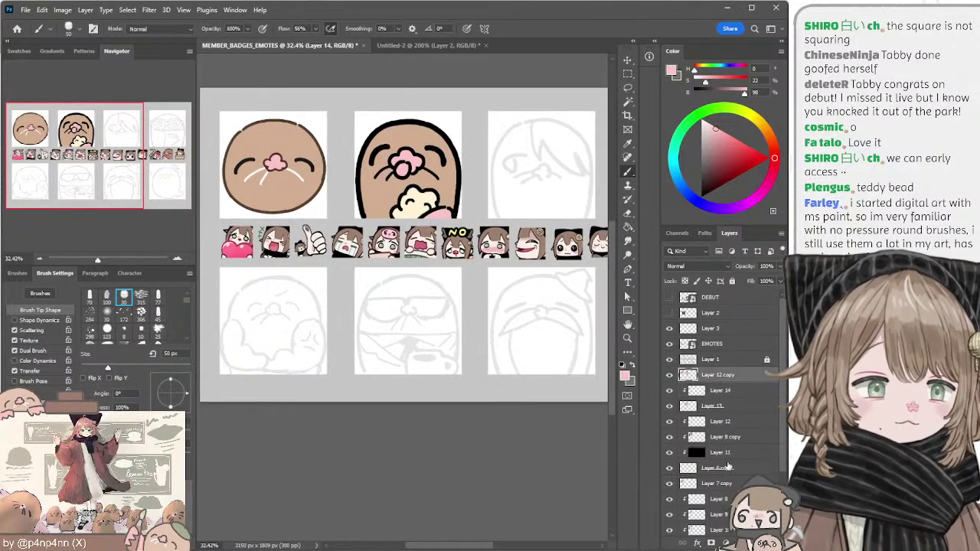
key("ctrl+shift+alt+n")
left_click(709, 382, "alt")
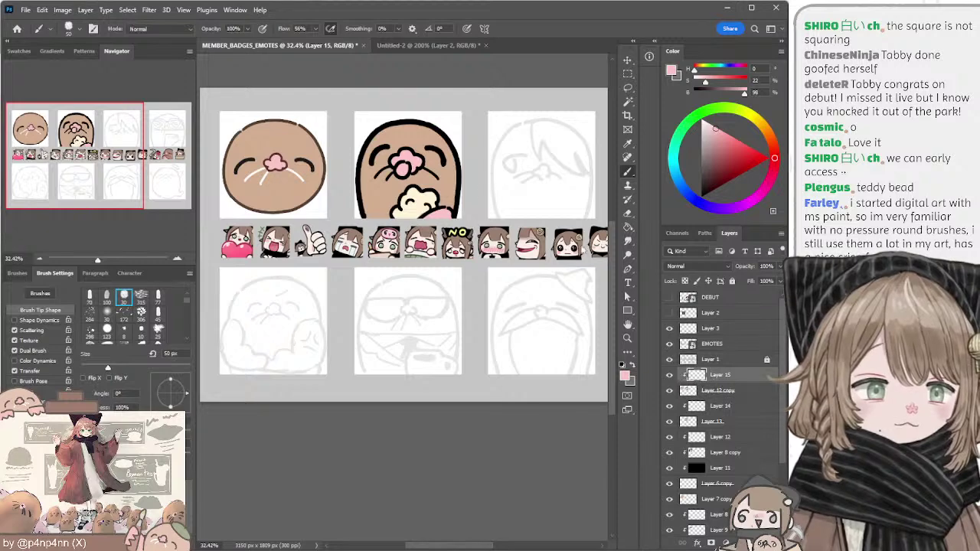
Step: Sample the body brown, darken it to hue 26, saturation 42, brightness 34, and recolor the second mole's body outline at 80 px
left_click(419, 131, "alt")
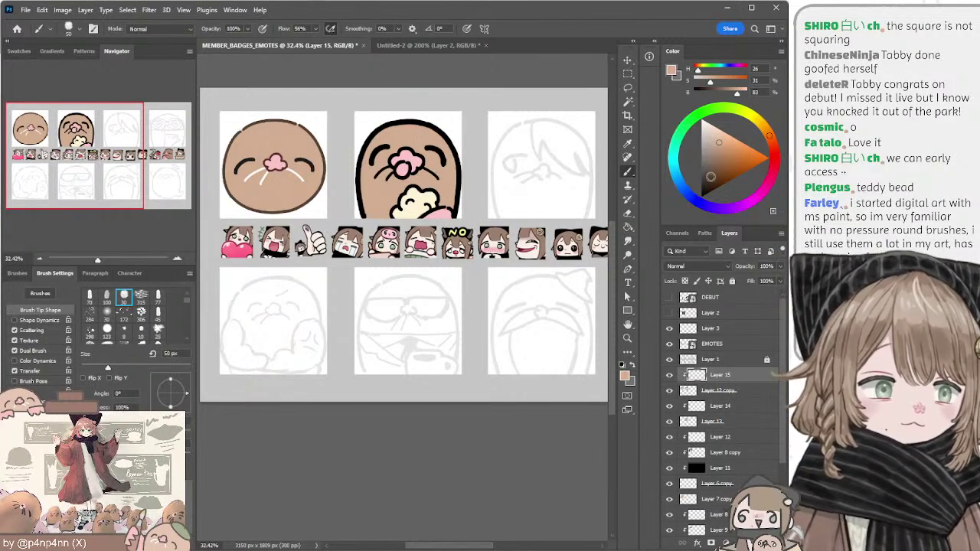
left_click(710, 176)
key("bracketright")
key("bracketright")
key("bracketright")
mouse_move(399, 123)
left_mouse_down()
mouse_move(446, 136)
mouse_move(456, 213)
mouse_move(451, 162)
mouse_move(430, 125)
mouse_move(399, 120)
mouse_move(363, 146)
mouse_move(361, 224)
left_mouse_up()
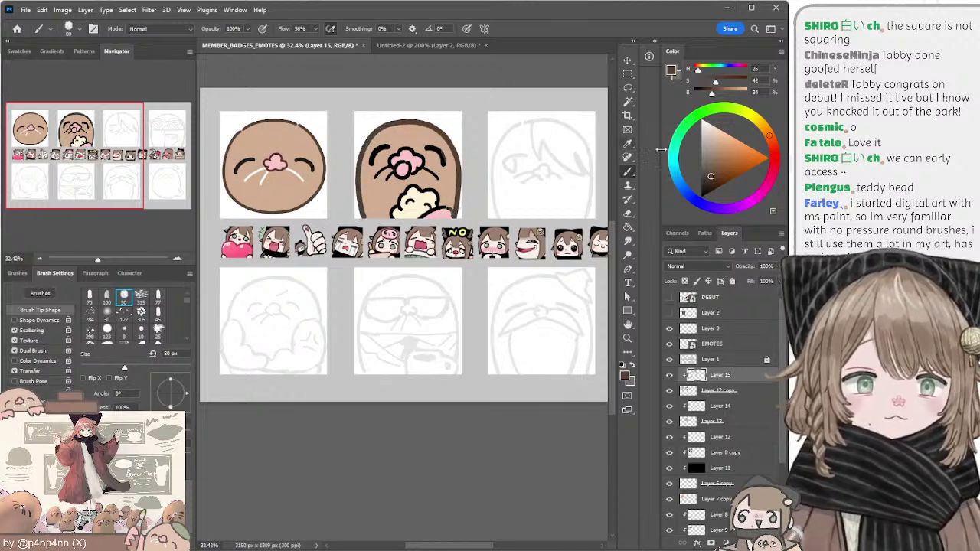
Step: Pick a dark gray (hue 26, saturation 0, brightness 14) and recolor the second mole's closed eyes at 60 px
left_click(701, 181)
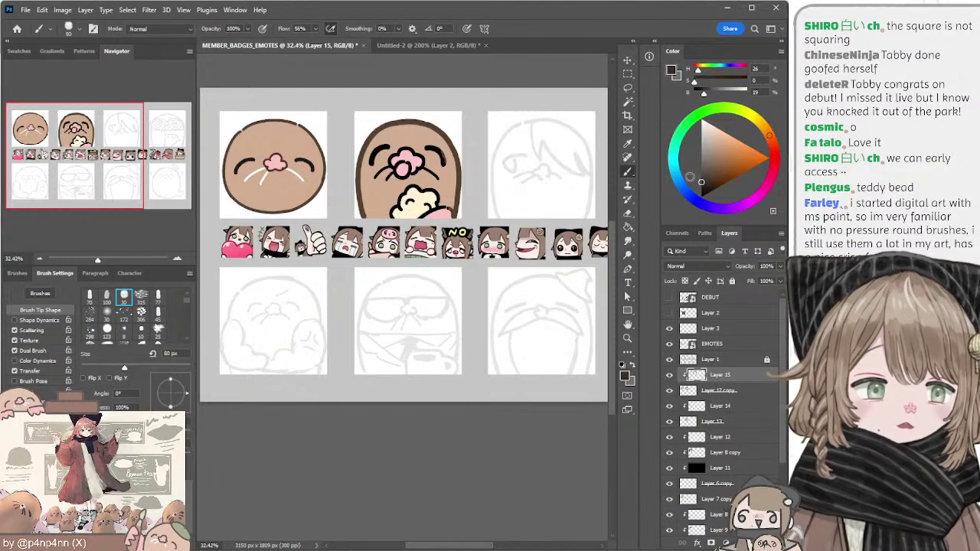
key("bracketleft")
key("bracketleft")
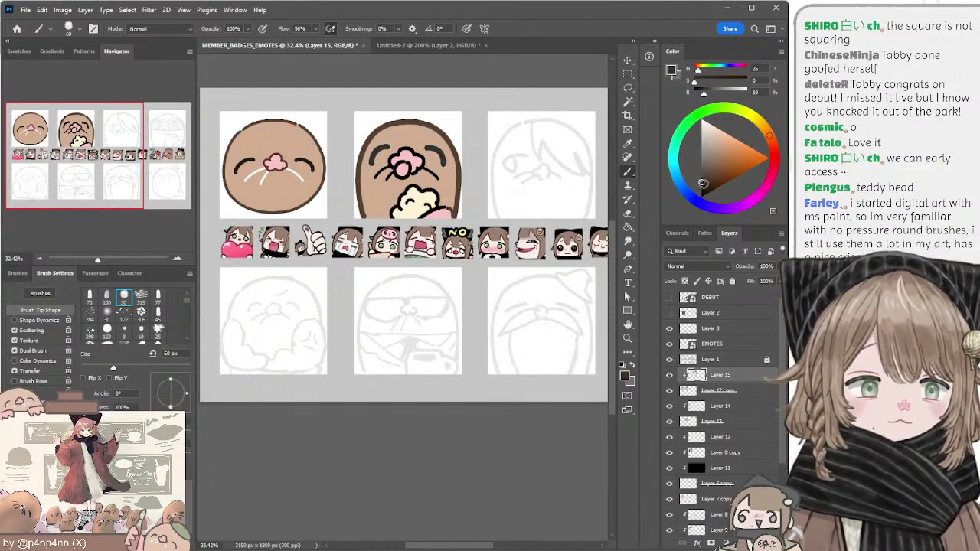
left_click(698, 185)
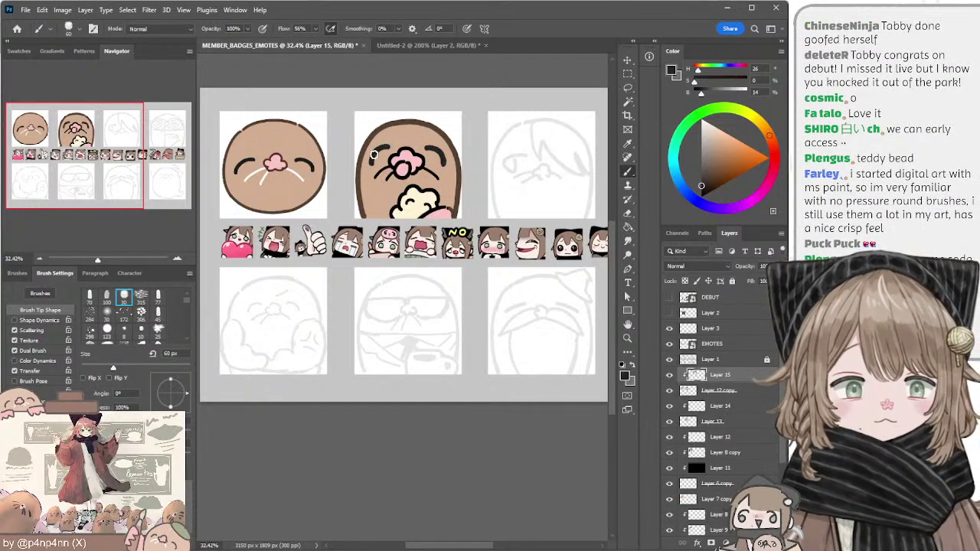
Step: Sample the nose pink, darken it to hue 0, saturation 55, brightness 44, and recolor the second mole's nose and circle outlines at 70 px
left_click(409, 152, "alt")
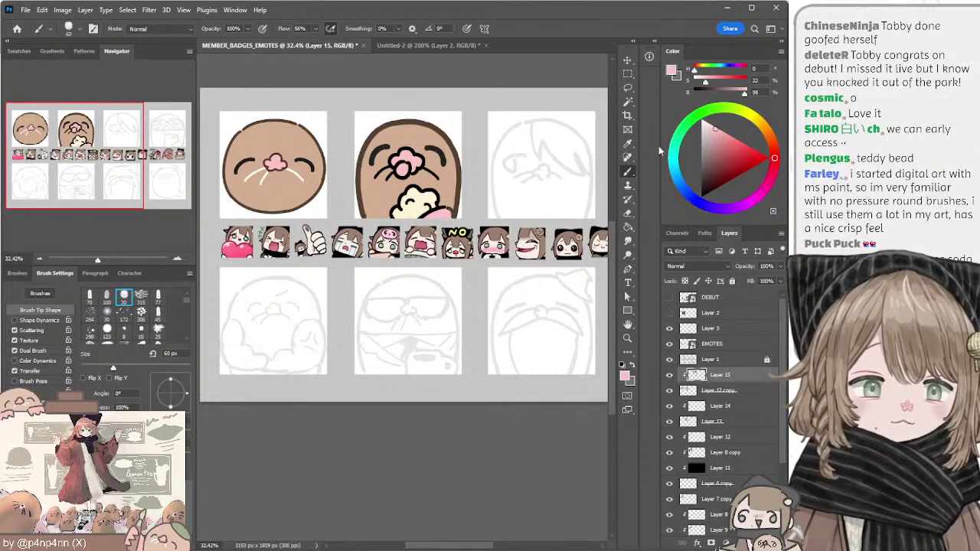
left_click(717, 173)
key("bracketright")
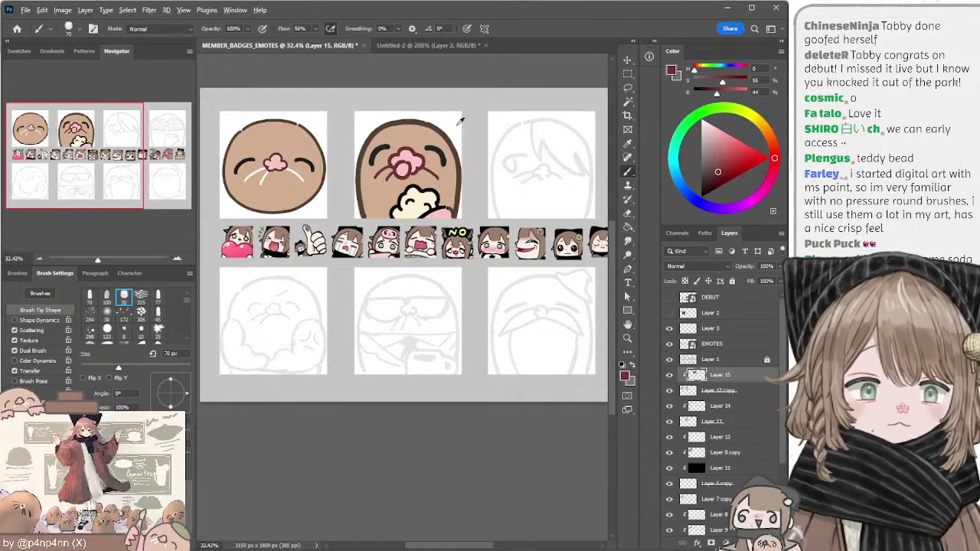
Step: Switch to white and recolor the second mole's whiskers on both sides of the nose at 45 px
key("x")
key("bracketleft")
key("bracketleft")
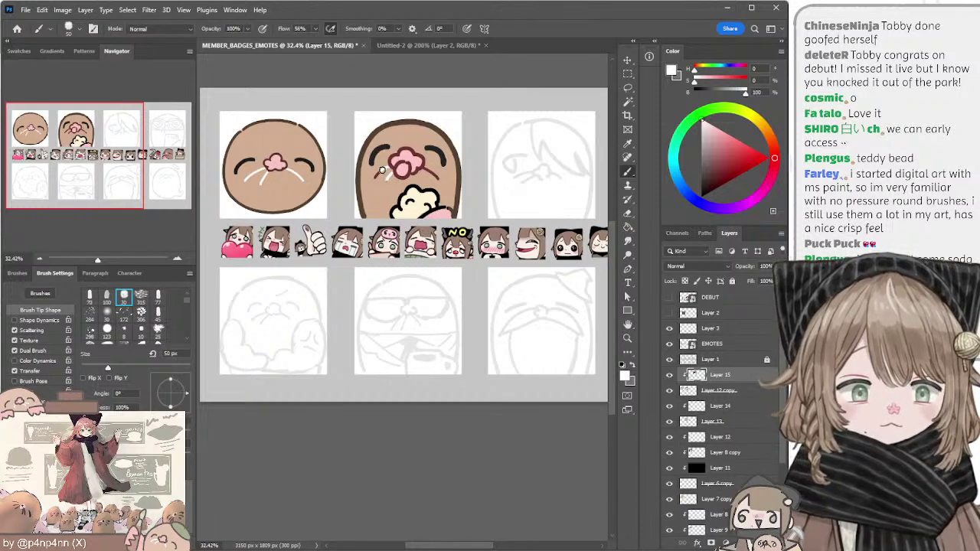
mouse_move(382, 170)
left_mouse_down()
mouse_move(374, 180)
mouse_move(385, 182)
left_mouse_up()
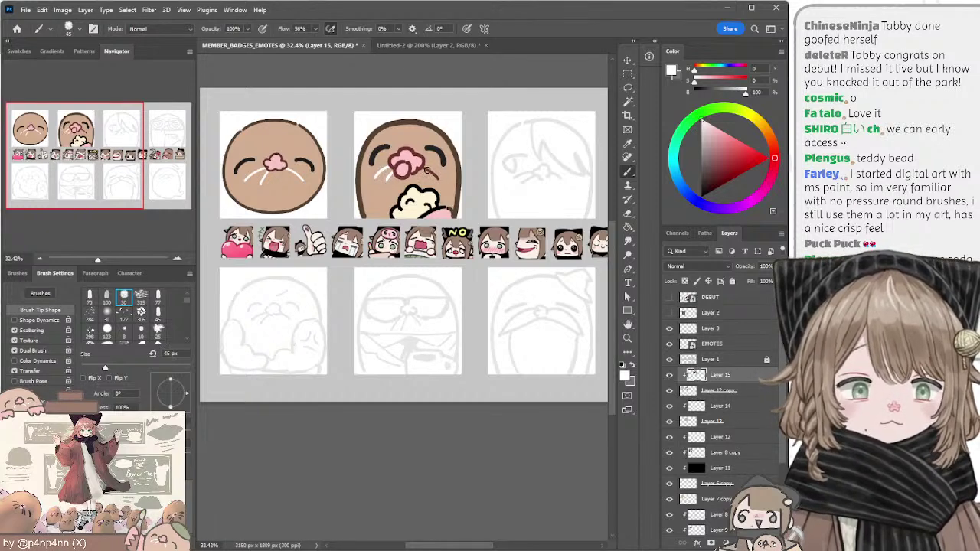
left_click_drag(424, 170, 438, 180)
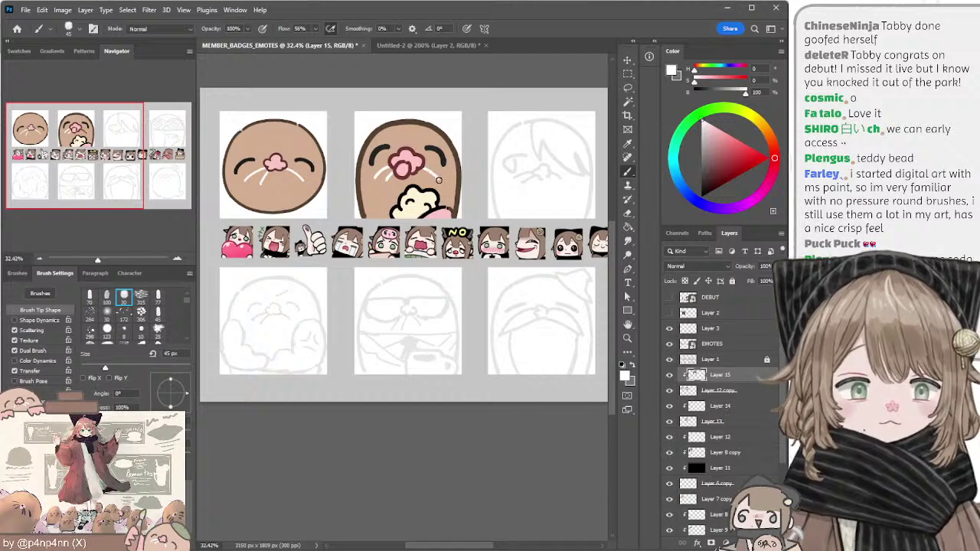
Step: Sample the pale cream, darken it to hue 42, saturation 28, brightness 25, and recolor the cloud-like shape's outline at 70 px
left_click(423, 197, "alt")
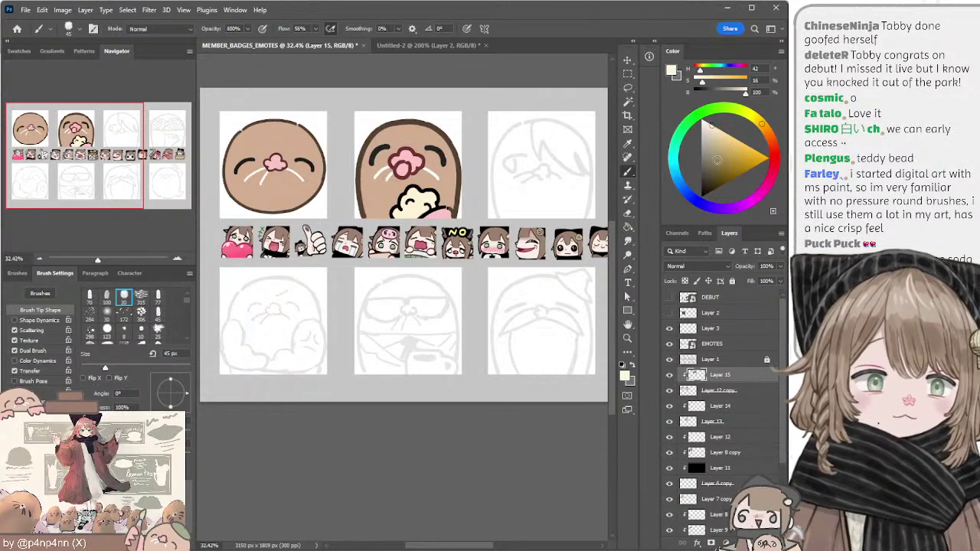
key("bracketright")
key("bracketright")
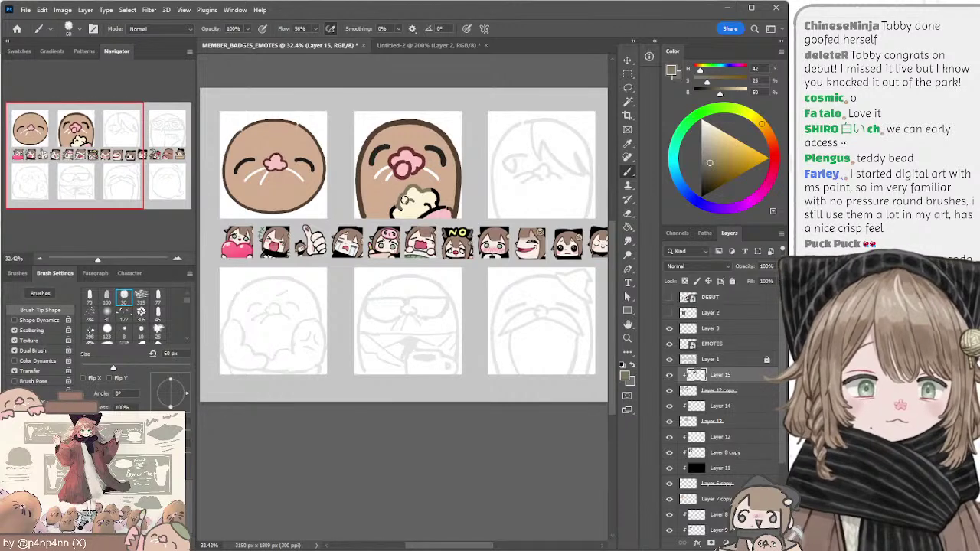
left_click_drag(703, 177, 706, 181)
key("bracketright")
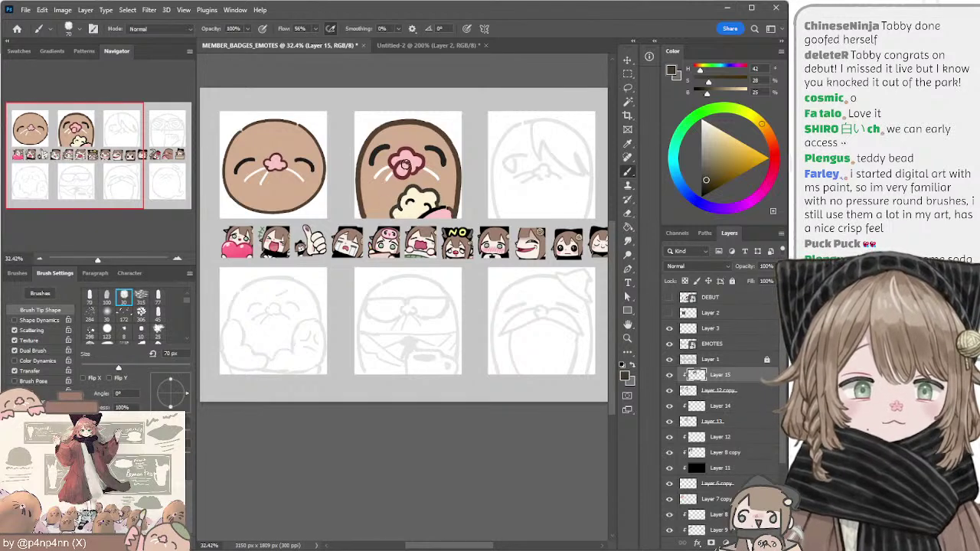
Step: Sample the dark red nose outline and recolor the second mole's paw outline with it at 50 px
left_click(418, 163, "alt")
key("bracketleft")
key("bracketleft")
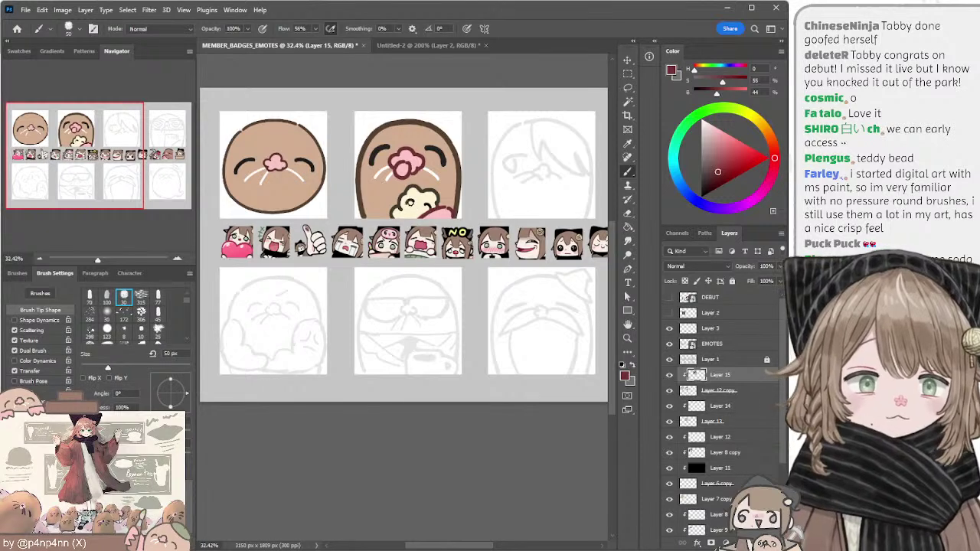
Step: Sample the eyes' dark gray and recolor the facial details on the cream shape at 35 px
left_click(433, 145, "alt")
key("bracketleft")
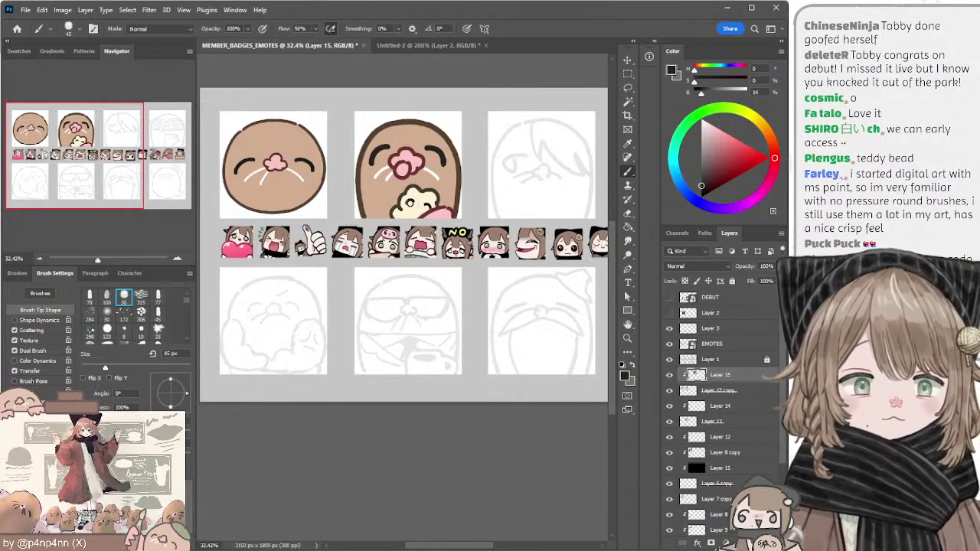
key("bracketleft")
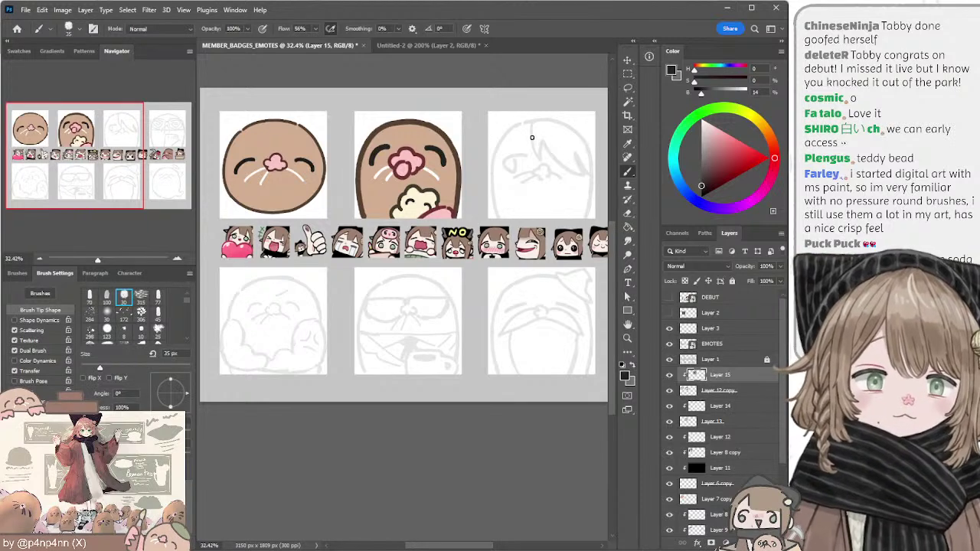
Step: Add a new layer and paint a dark gray pointed hat over the cream shape's head at 30 px, refining it at 15 px
left_click_drag(463, 123, 404, 134)
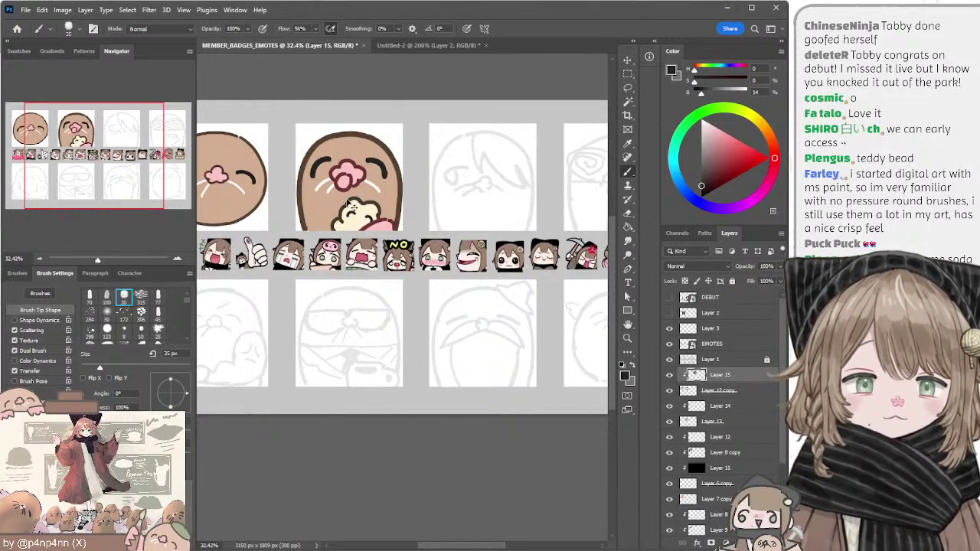
left_click(754, 543)
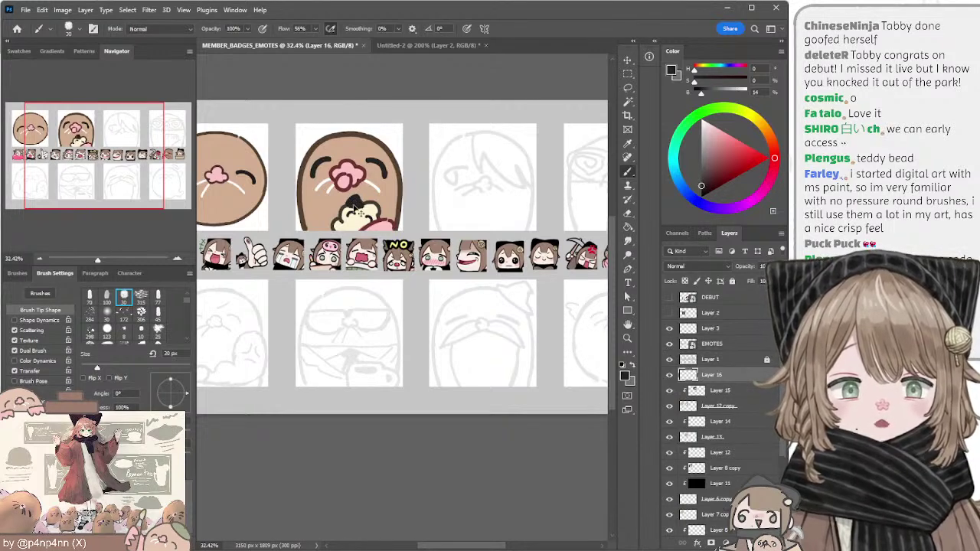
key("ctrl+z")
left_click_drag(348, 204, 376, 217)
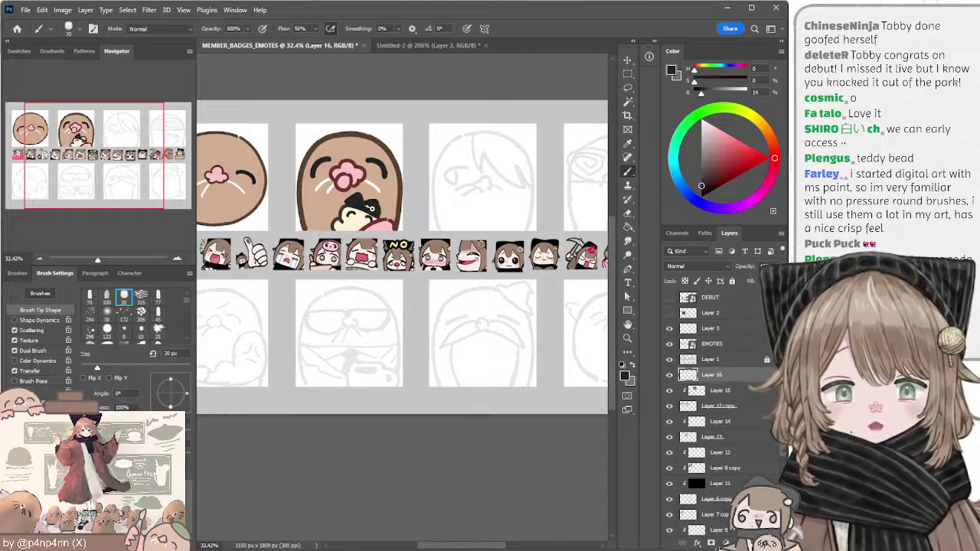
key("[")
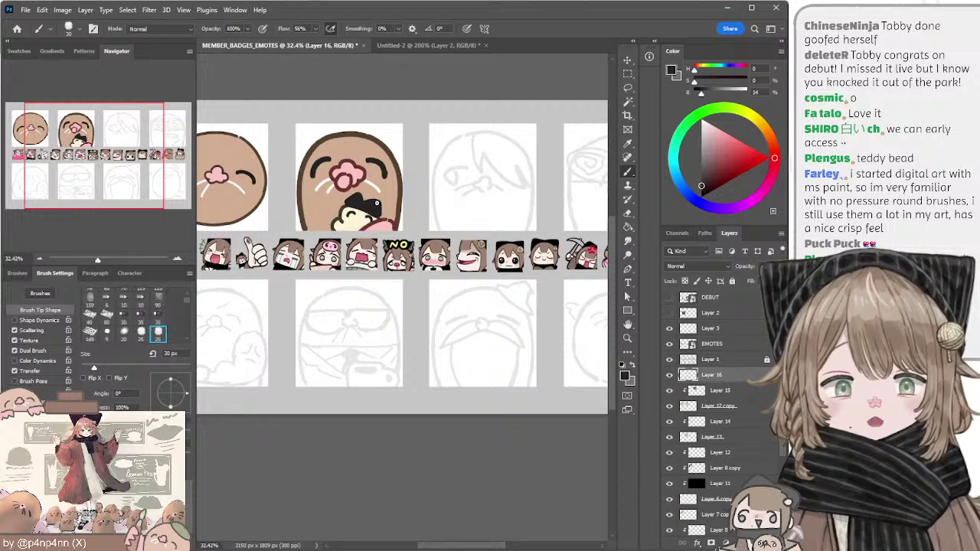
key("period")
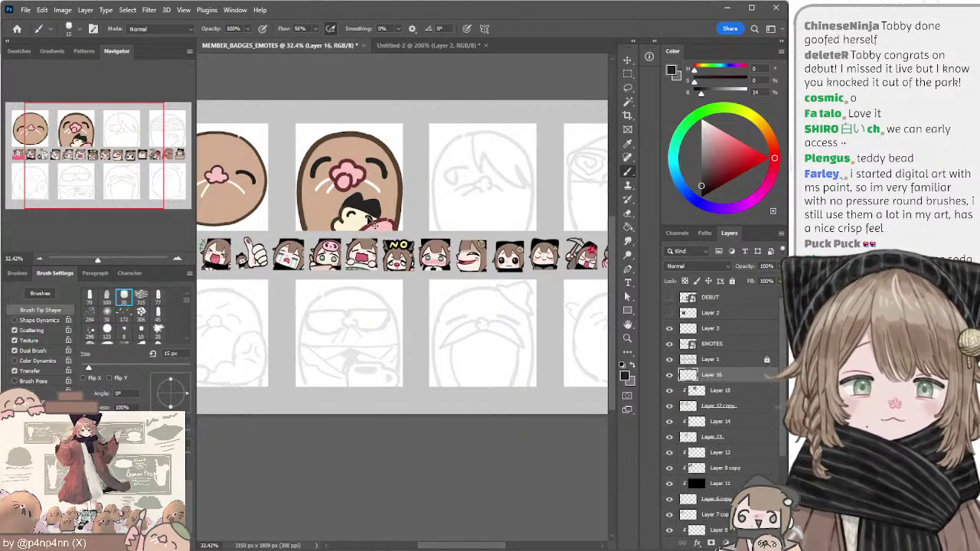
Step: Merge Layer 15 with the Layer 12 copy line art beneath it
key("alt+bracketleft")
left_click(699, 406, "shift")
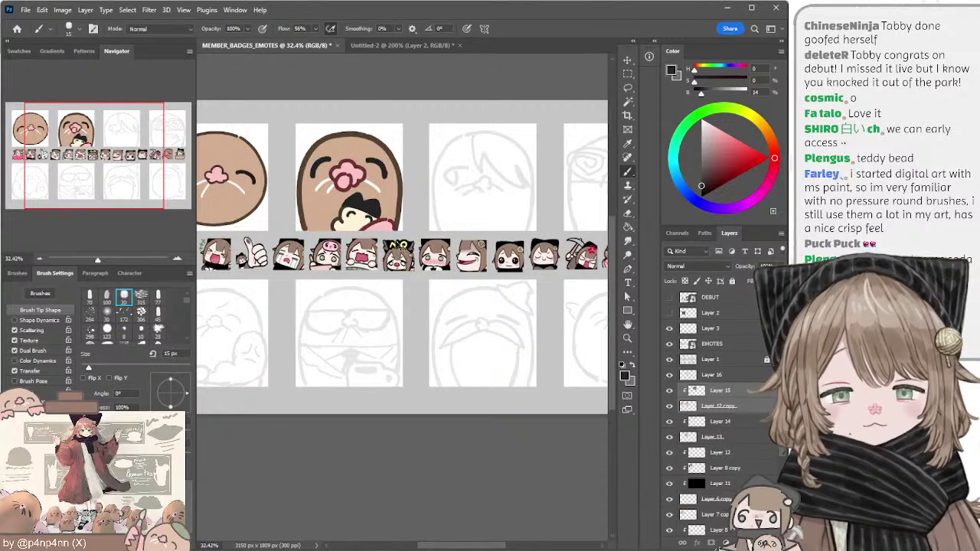
key("ctrl+e")
Step: Refine the small cream character's eye lines on Layer 15, alternating dark gray brush strokes and erasing down to 9 px
key("l")
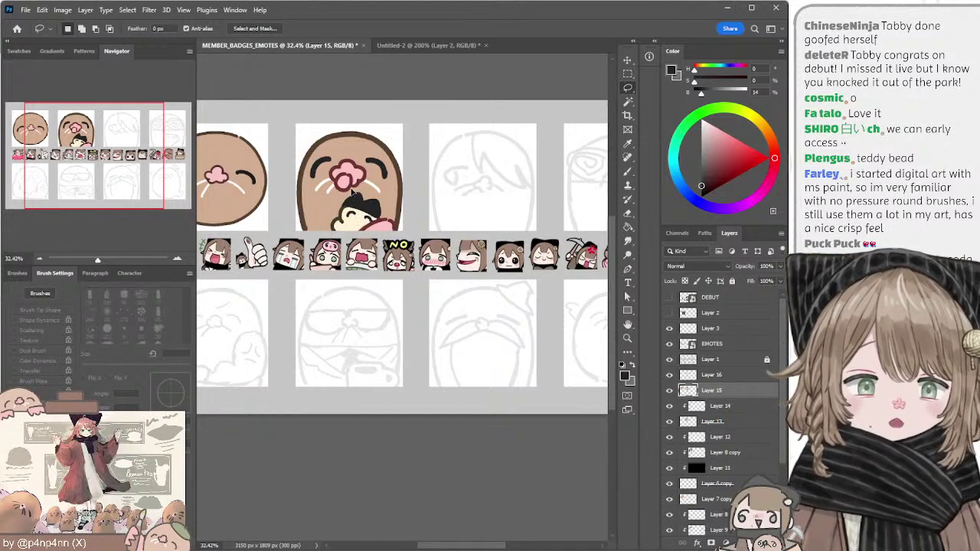
left_click(177, 259)
left_click(177, 259)
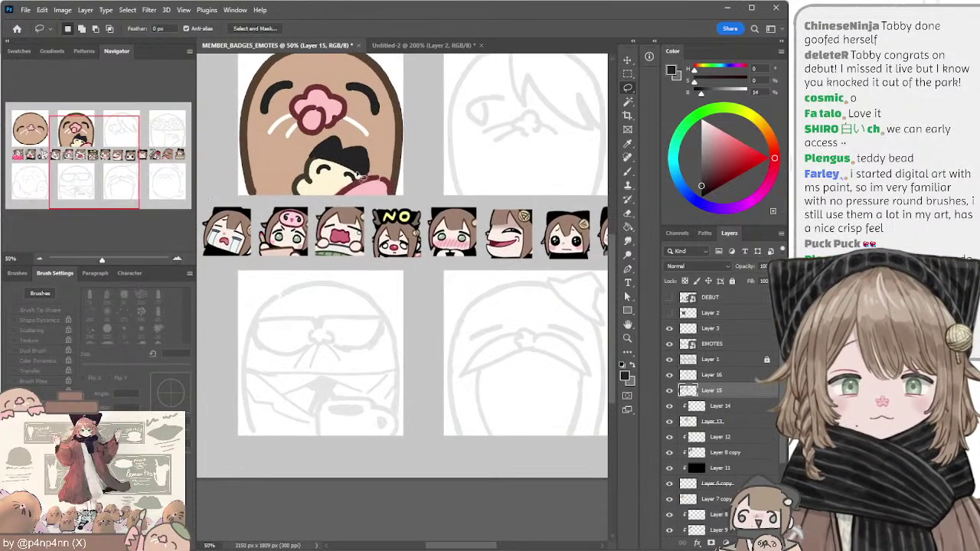
key("b")
key("bracketleft")
key("bracketleft")
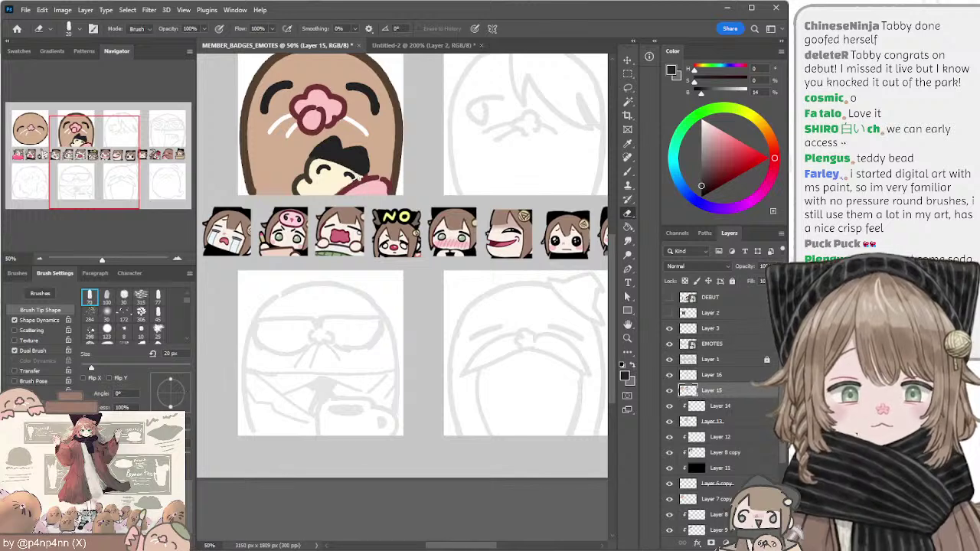
key("bracketleft")
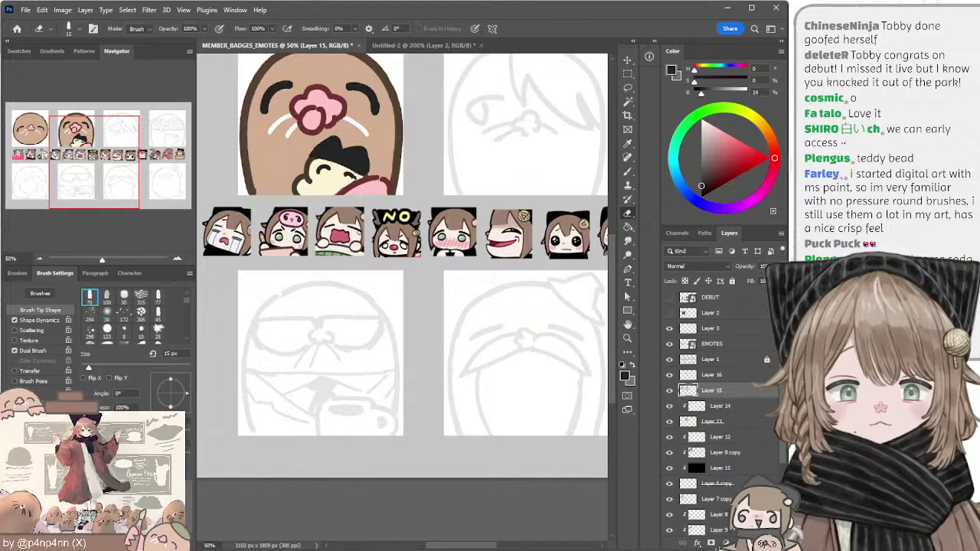
key("b")
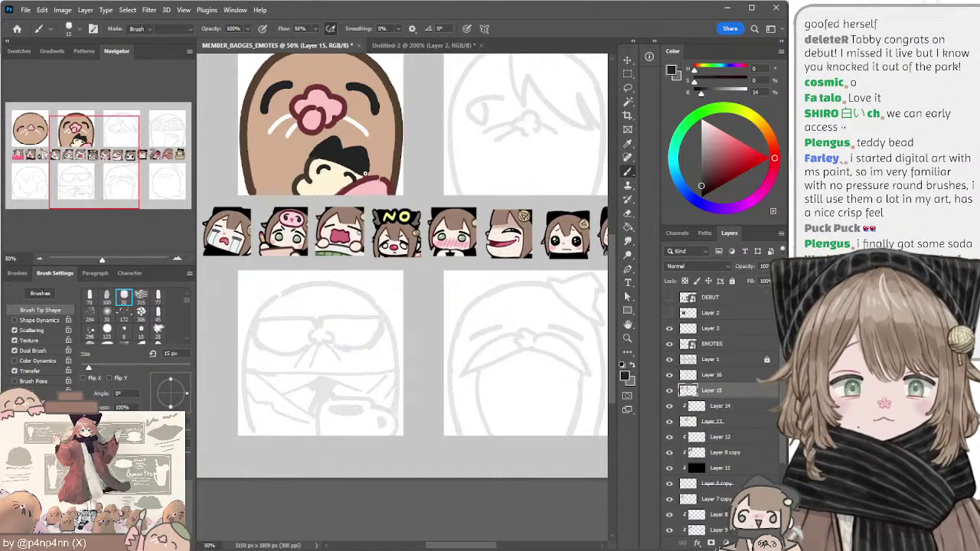
key("e")
key("b")
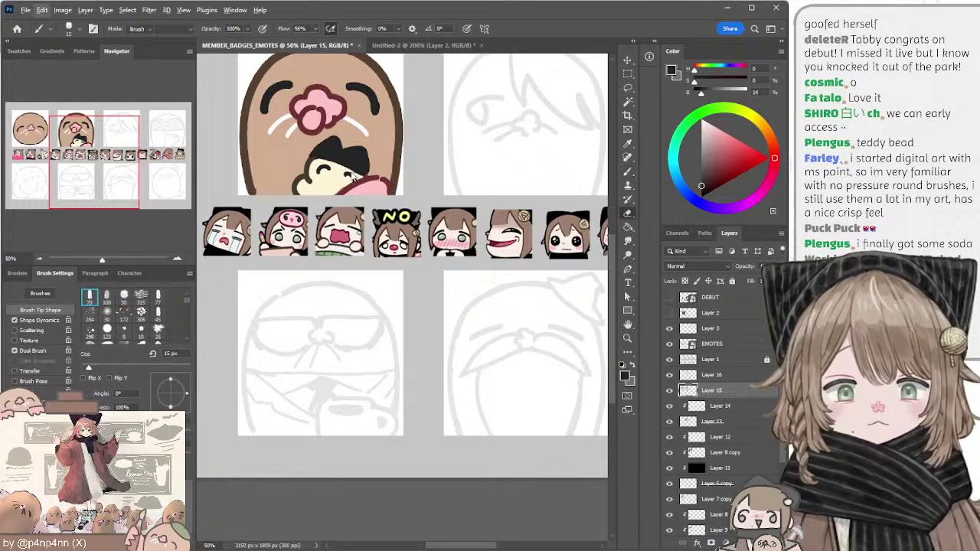
key("e")
key("b")
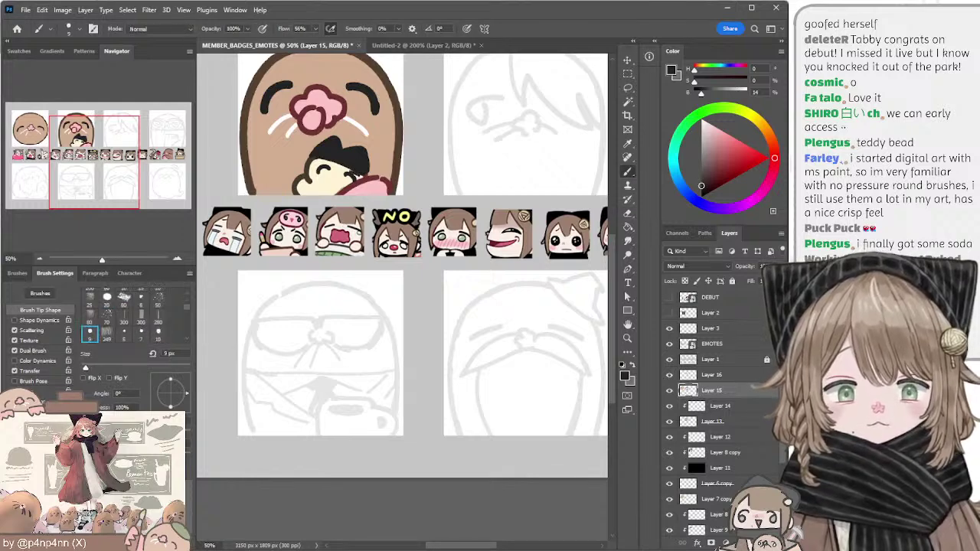
key("e")
key("bracketleft")
key("bracketleft")
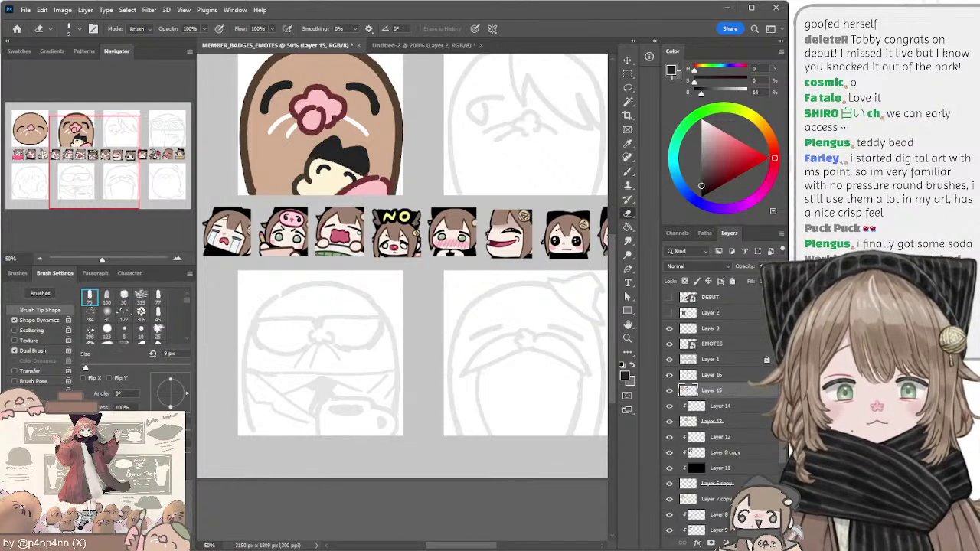
key("b")
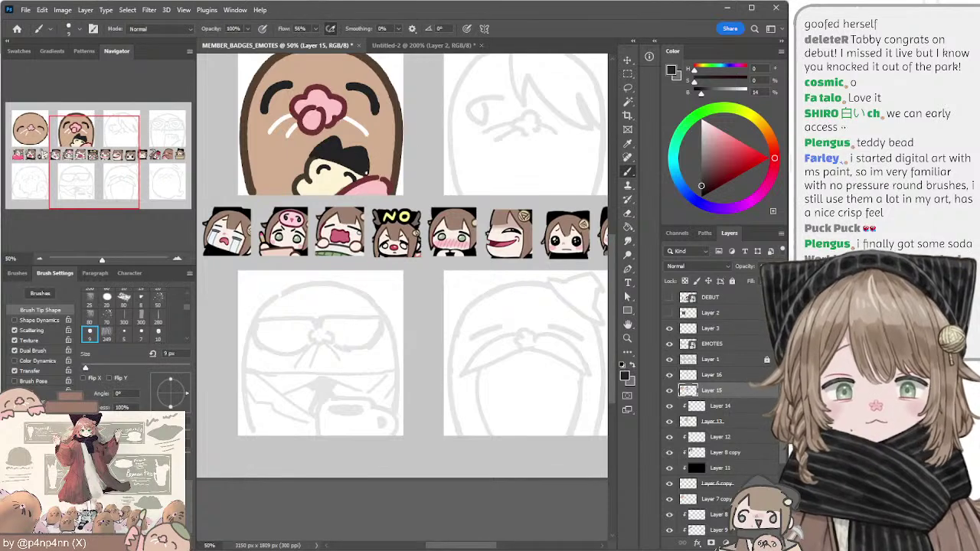
Step: Clean up the second mole's line art on Layer 15 with the eraser at 25 px
left_click(40, 259)
left_click(40, 258)
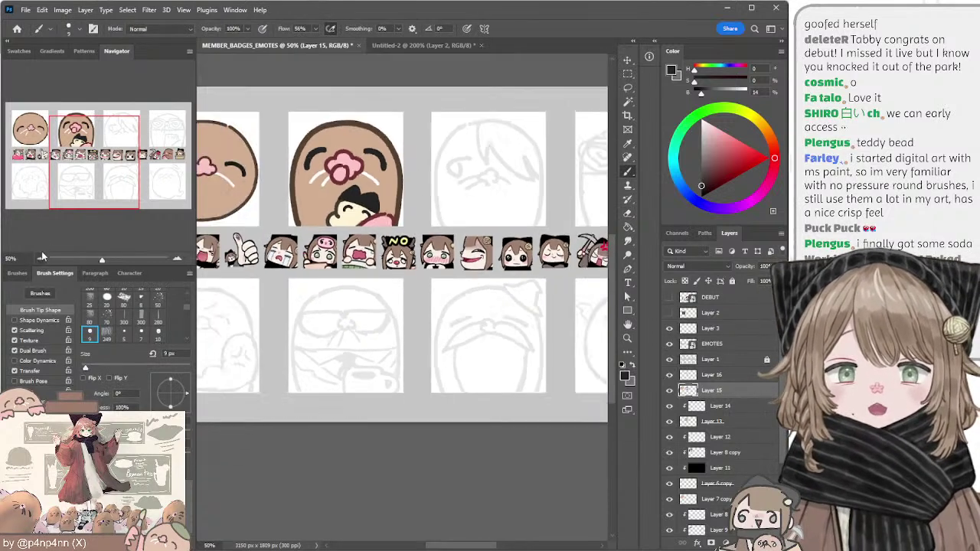
left_click(176, 258)
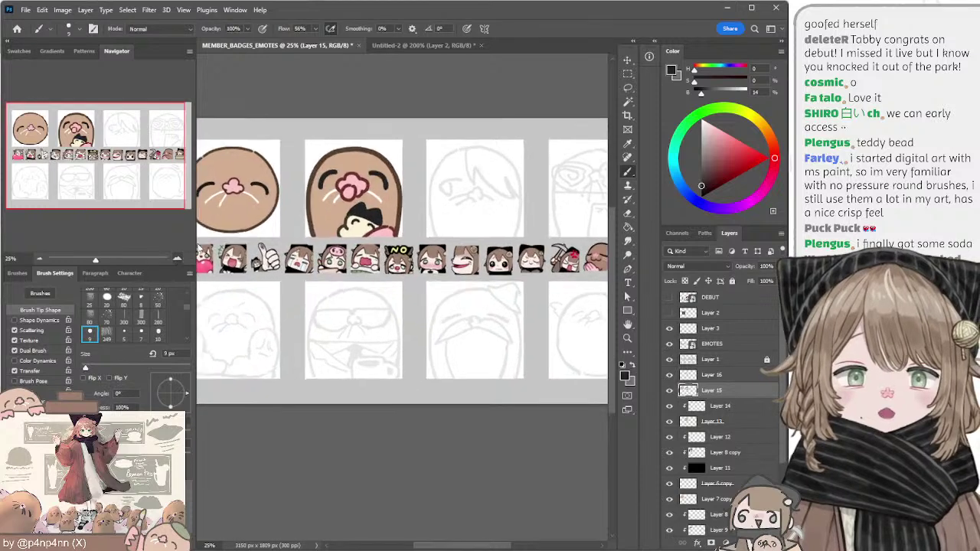
key("e")
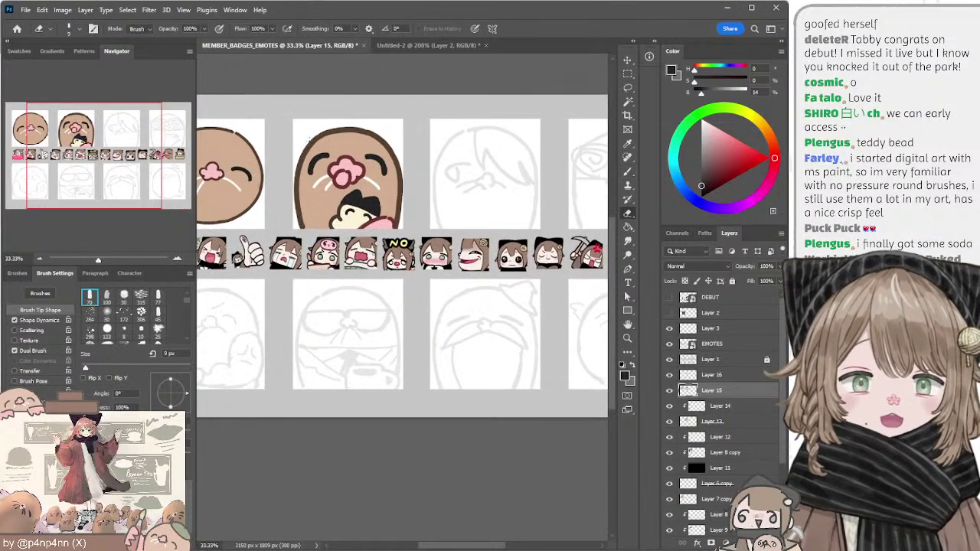
key("bracketright")
key("bracketright")
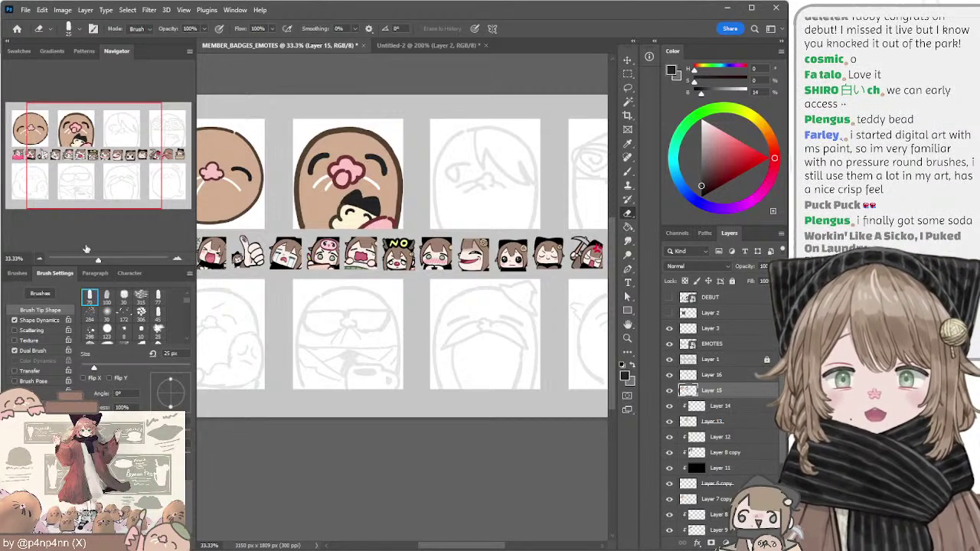
key("b")
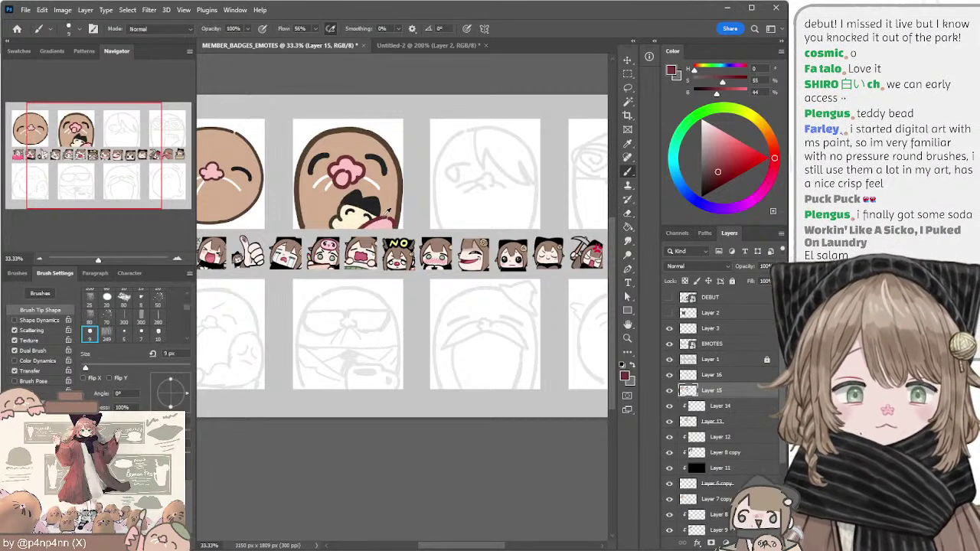
key("bracketright")
key("bracketright")
key("bracketright")
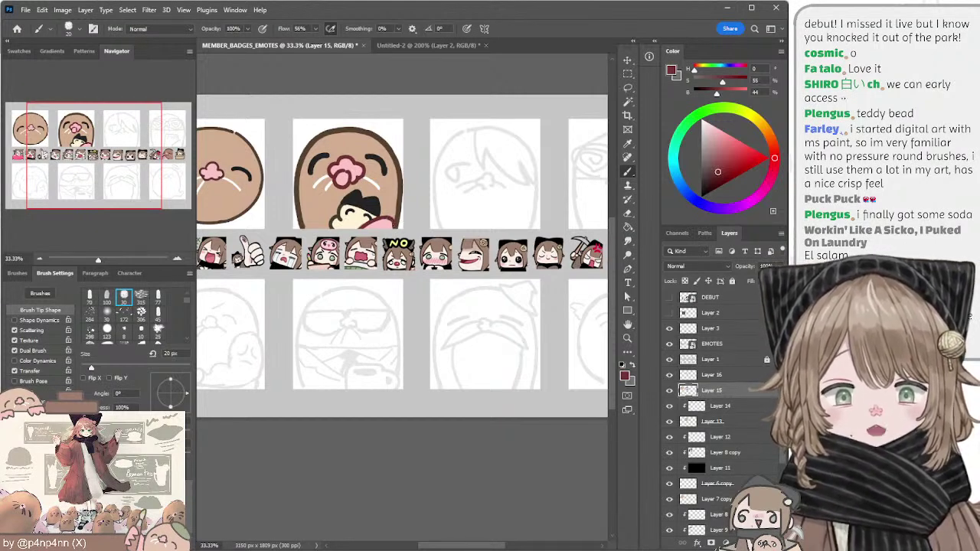
mouse_move(417, 155)
left_mouse_down()
mouse_move(422, 204)
mouse_move(413, 147)
left_mouse_up()
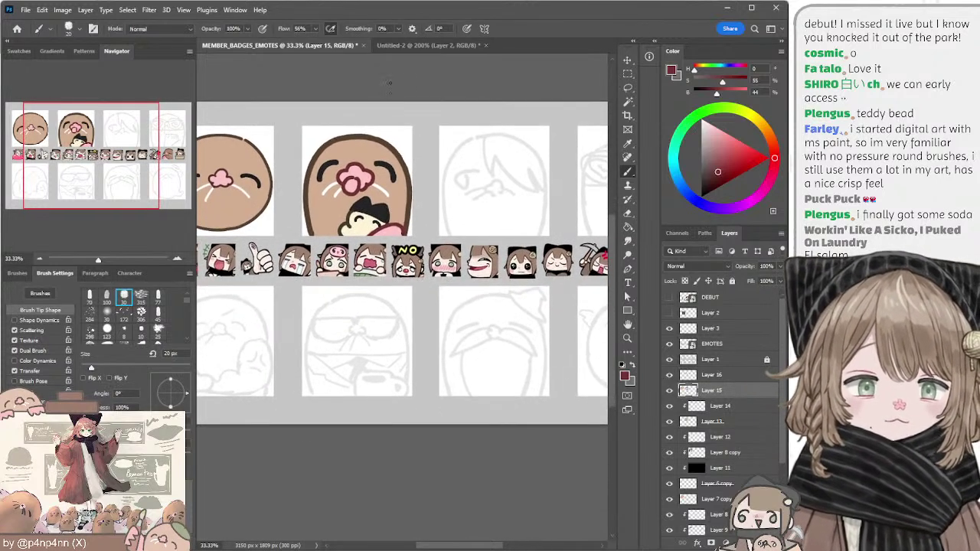
left_click(41, 259)
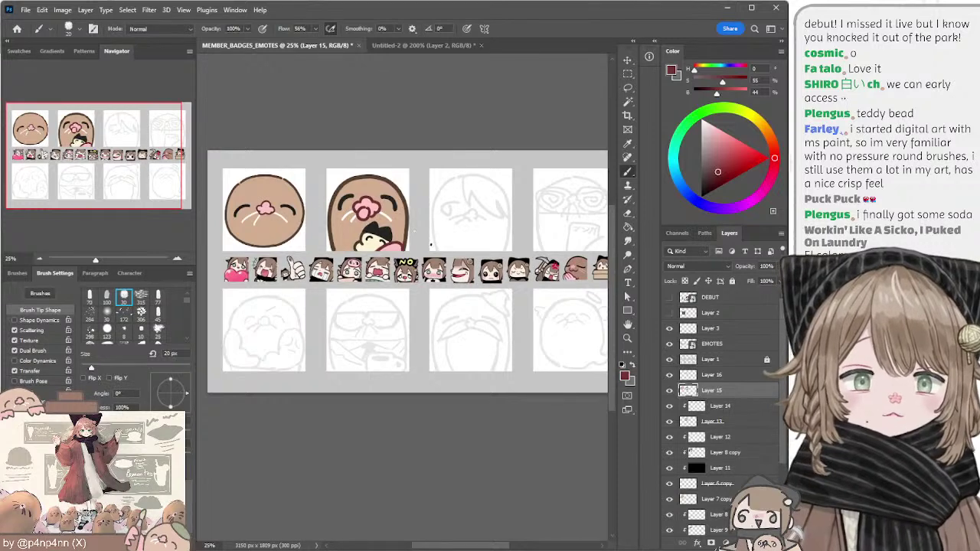
Step: Duplicate Layers 13 to 15 of the second mole badge and merge the duplicates into one layer above Layer 15
left_click(670, 391)
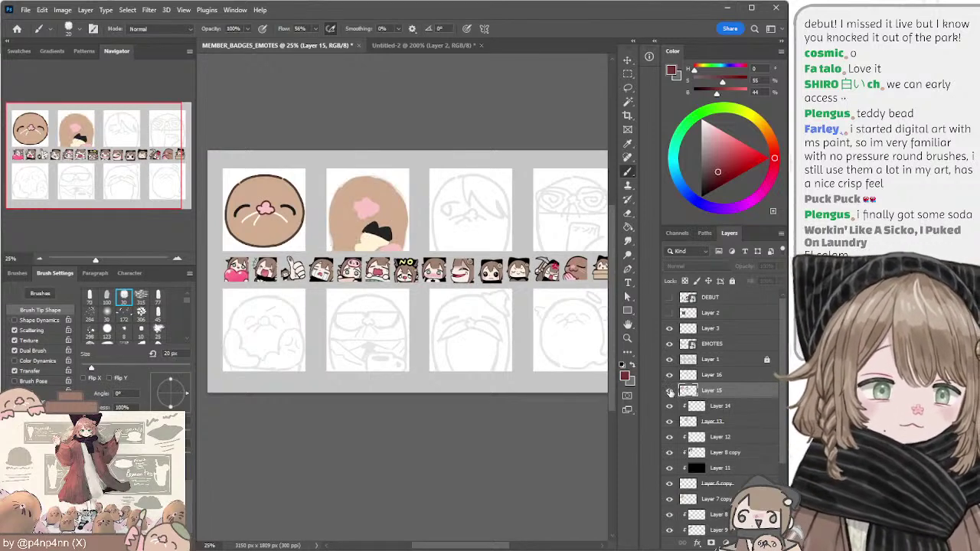
left_click(669, 392)
left_click(706, 424, "shift")
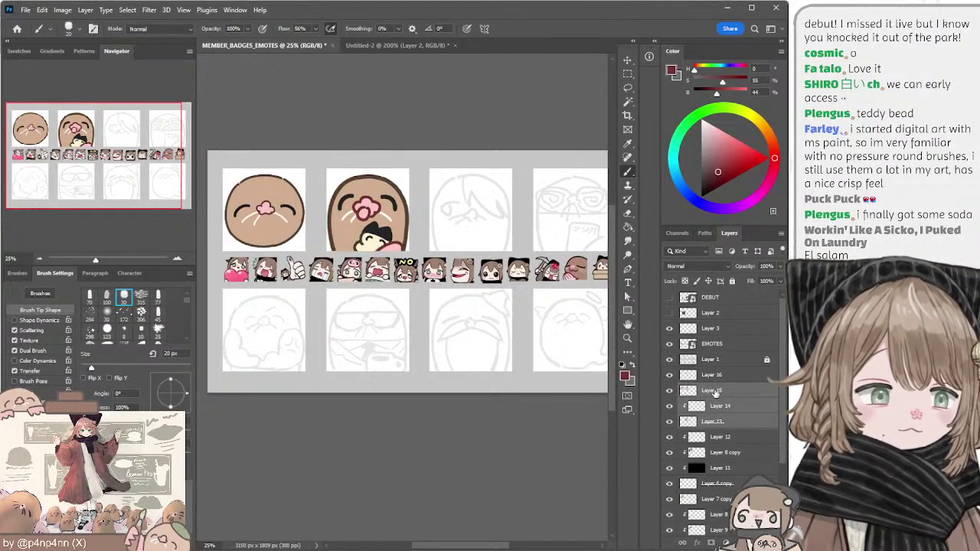
left_click_drag(715, 393, 715, 382)
key("ctrl+e")
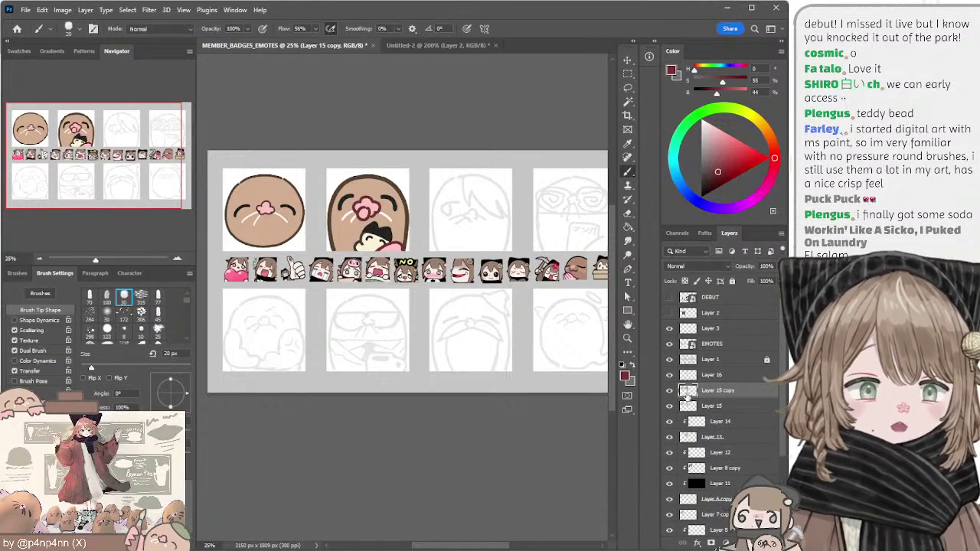
Step: Lasso the second mole badge on Layer 15 copy, copy it and paste it into the Untitled-2 document
key("l")
mouse_move(356, 155)
left_mouse_down()
mouse_move(317, 229)
mouse_move(359, 151)
left_mouse_up()
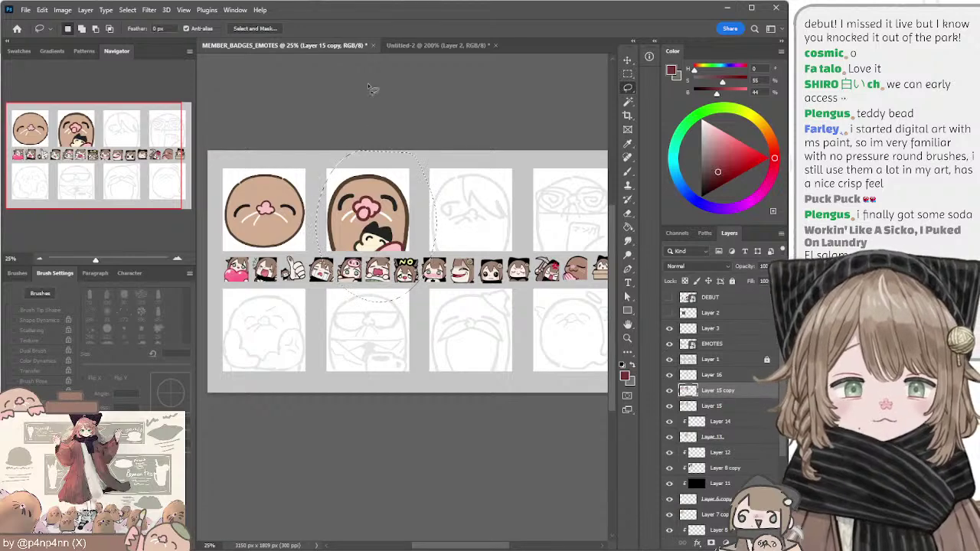
key("ctrl+d")
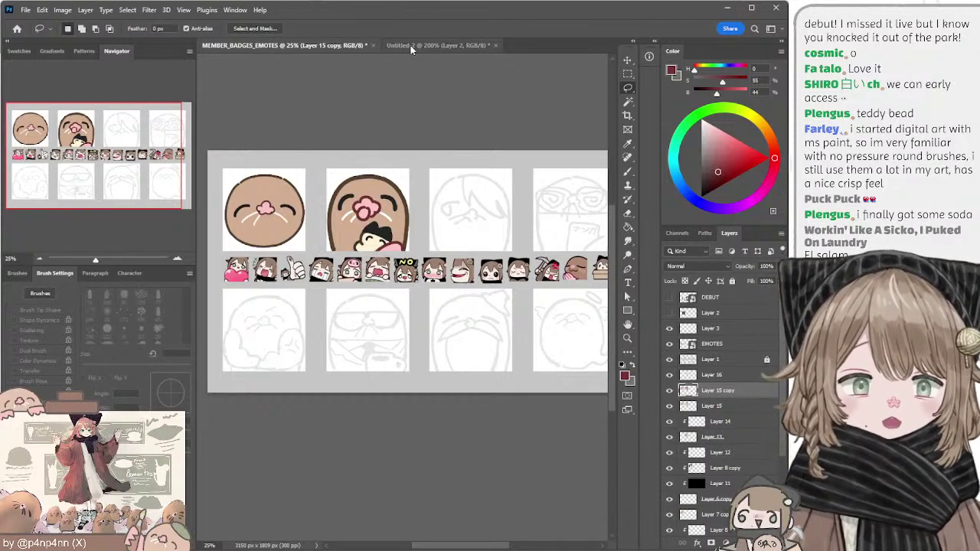
left_click(412, 47)
key("ctrl+v")
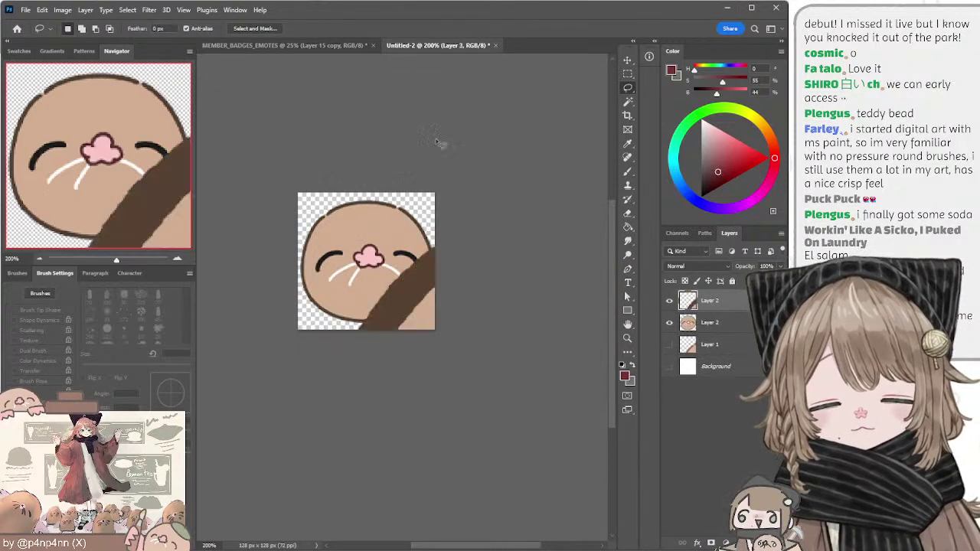
Step: Scale the pasted badge on Layer 3 down to 20.71% so it fits the width of the 128 px canvas
key("v")
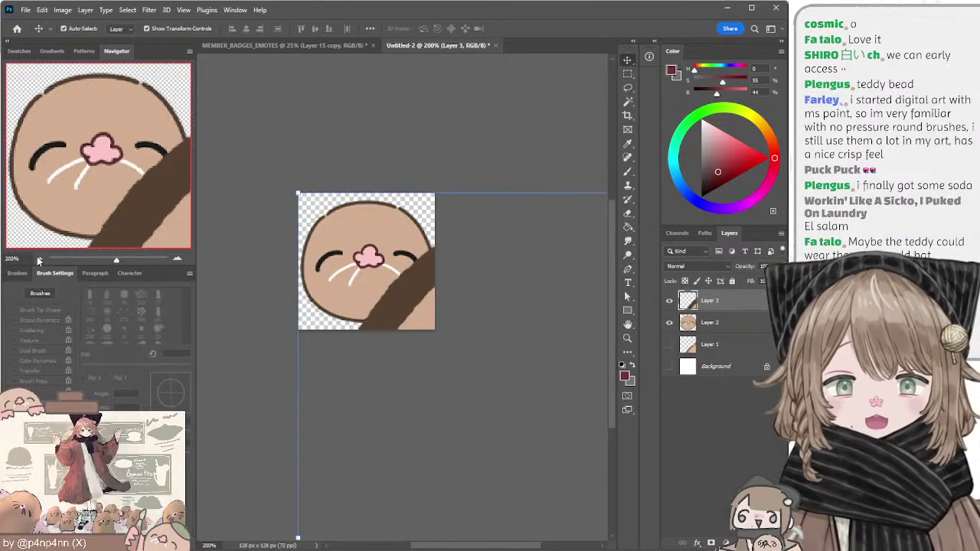
key("ctrl+minus")
key("ctrl+minus")
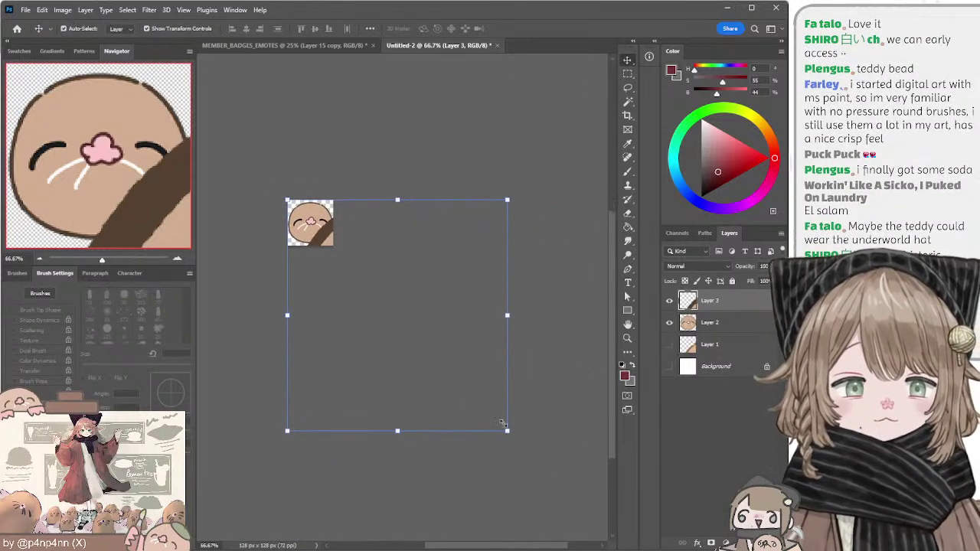
left_click_drag(505, 429, 335, 248)
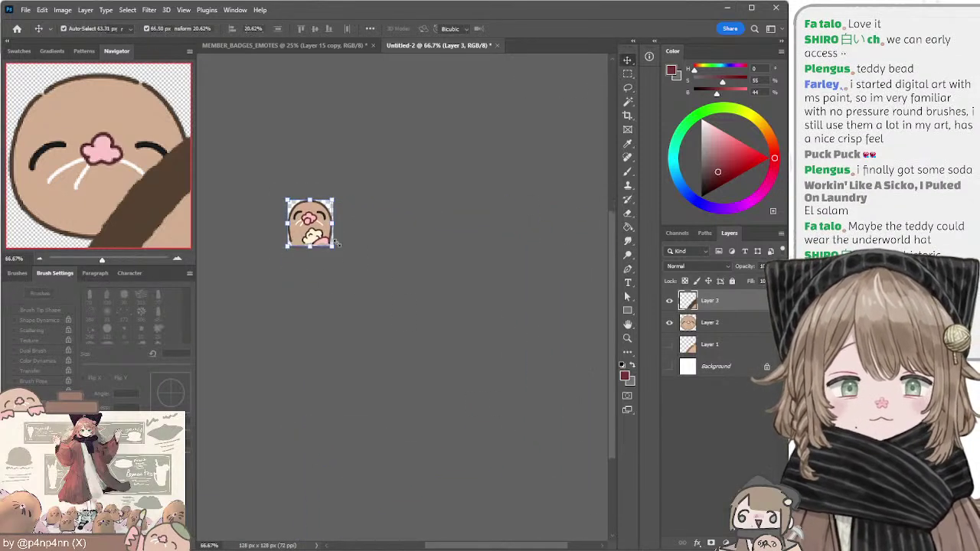
left_click(178, 260)
left_click(177, 259)
left_click(178, 260)
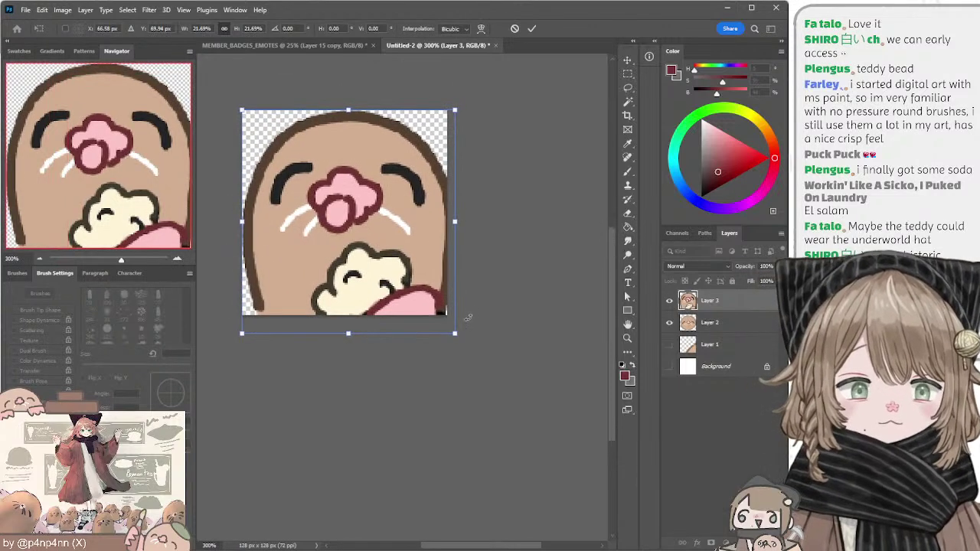
left_click_drag(453, 331, 446, 326)
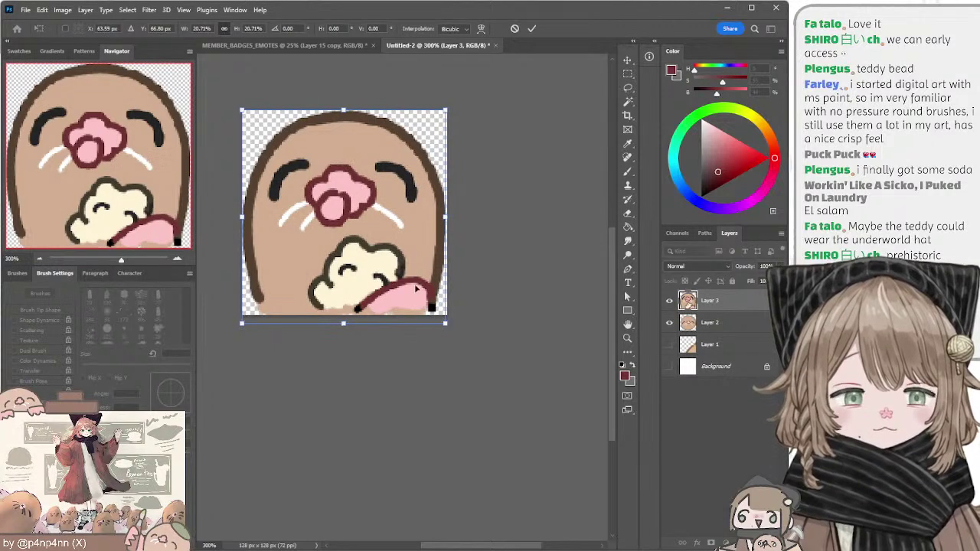
key("Return")
Step: Try nudging the pasted badge lower on the canvas to align its head with the first mole badge beneath
key("Right")
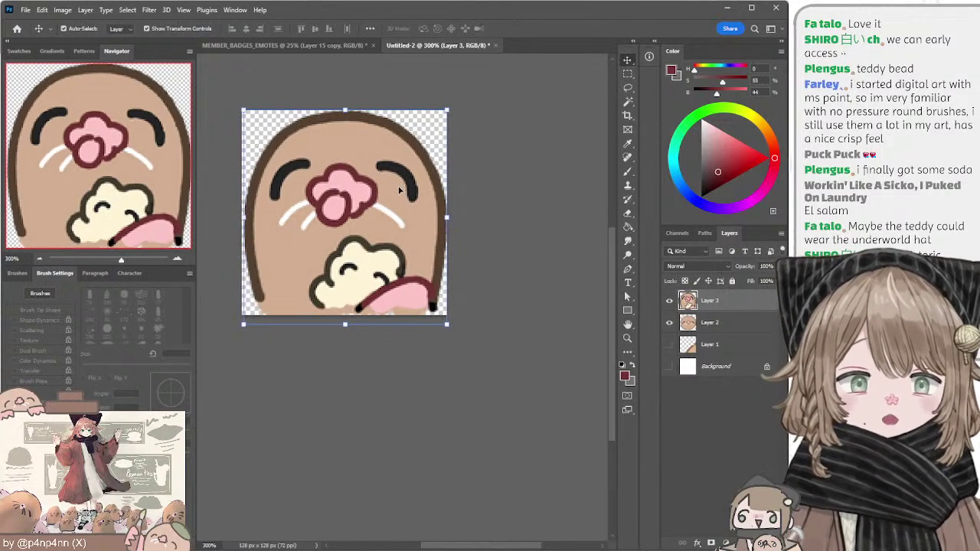
key("Down")
key("Down")
key("Down")
key("Down")
key("Down")
key("Down")
key("Down")
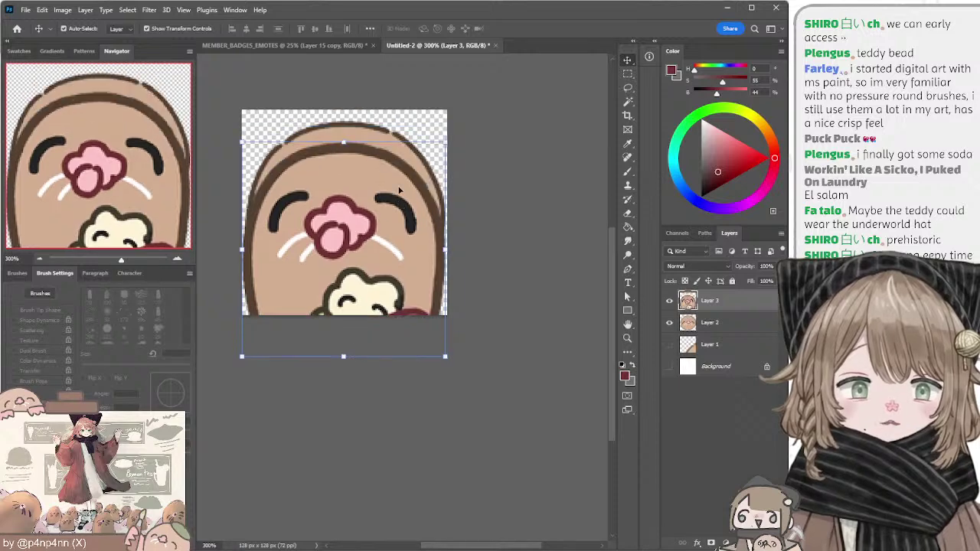
key("Up")
key("Up")
key("Right")
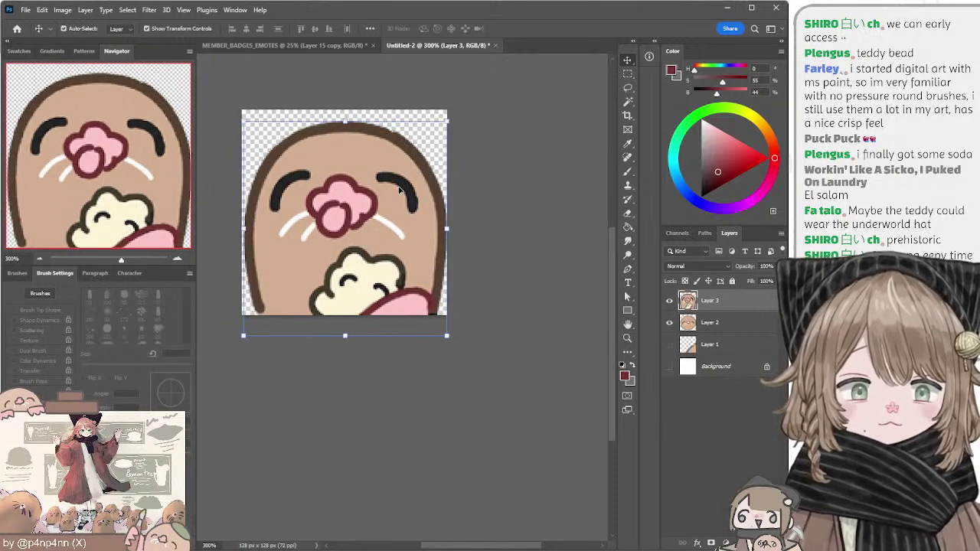
key("Up")
key("Down")
key("Down")
key("Down")
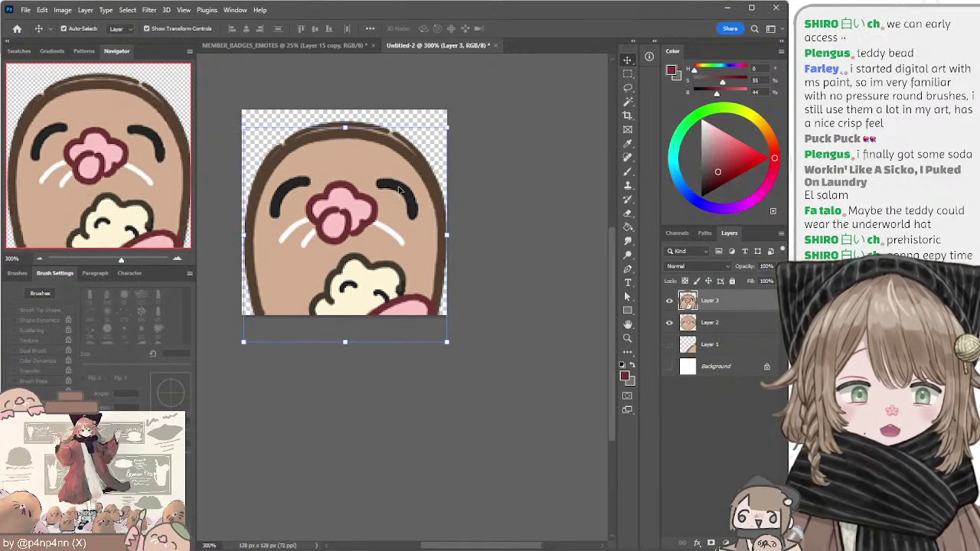
key("ctrl+z")
Step: Switch back to MEMBER_BADGES_EMOTES and merge the hat on Layer 16 with Layer 15 copy
left_click(322, 45)
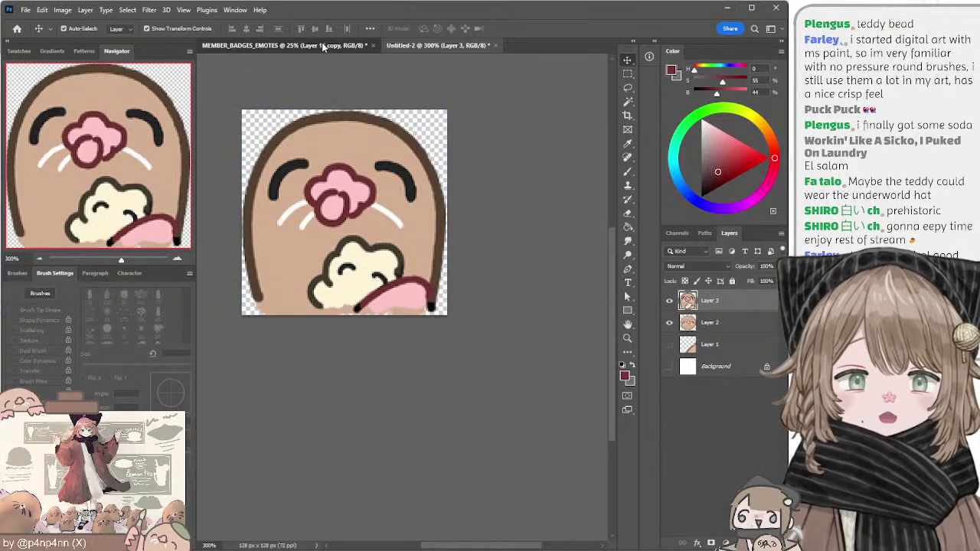
left_click(411, 130)
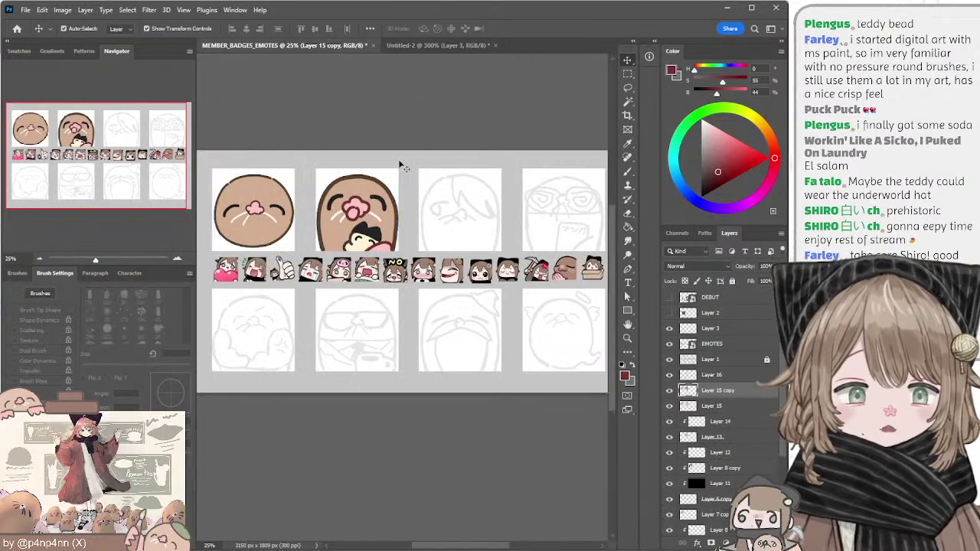
left_click(364, 236)
left_click(335, 230, "shift")
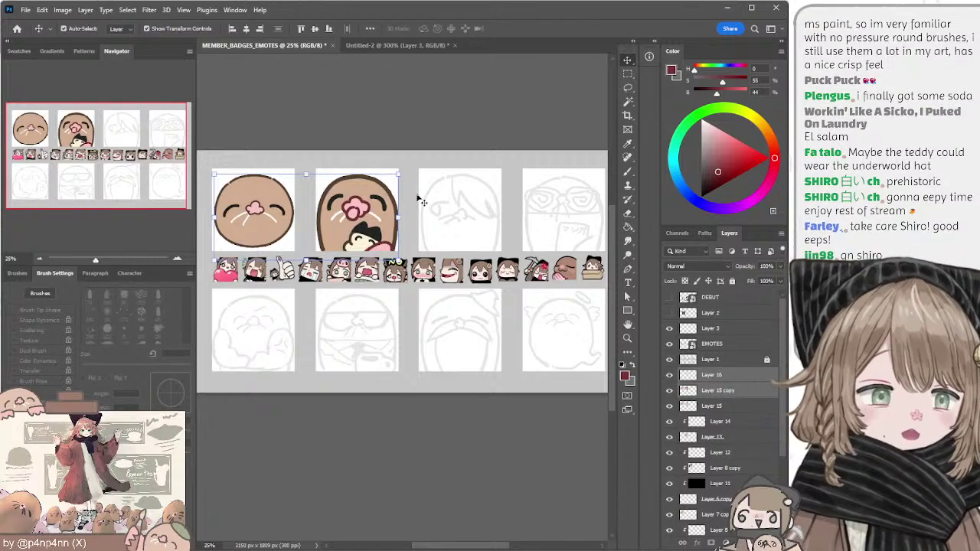
key("ctrl+e")
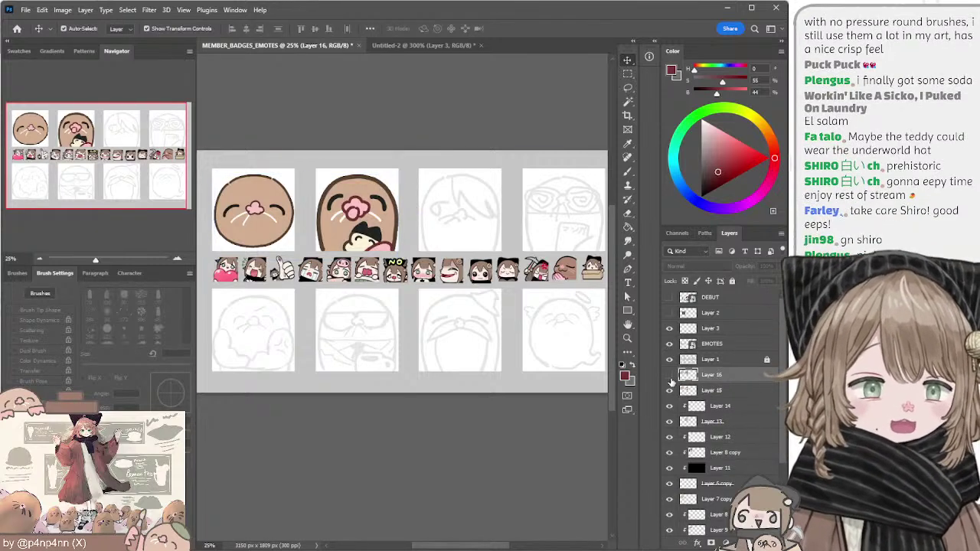
Step: Copy the lassoed second badge with its hat into Untitled-2 as a new layer and hide Layers 2 and 3
key("l")
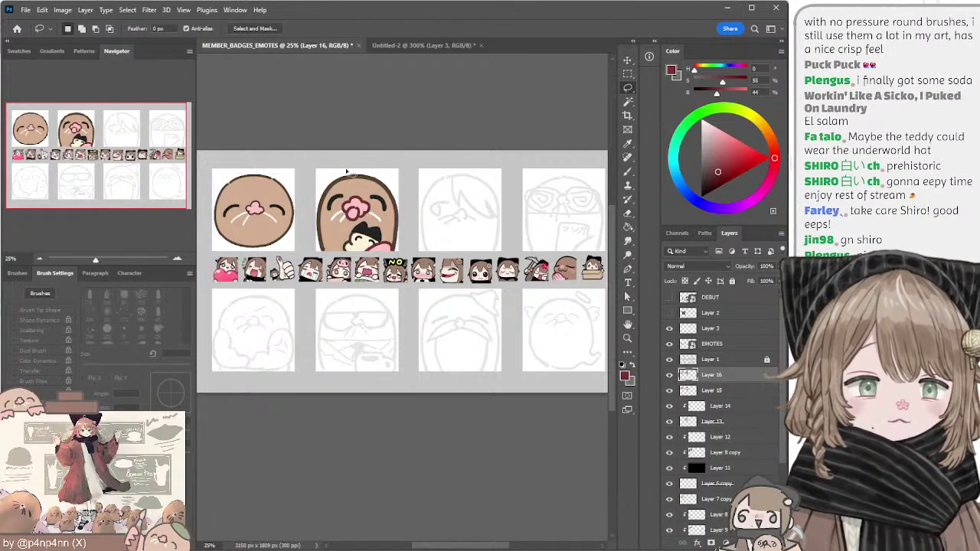
mouse_move(337, 162)
left_mouse_down()
mouse_move(385, 294)
mouse_move(393, 130)
left_mouse_up()
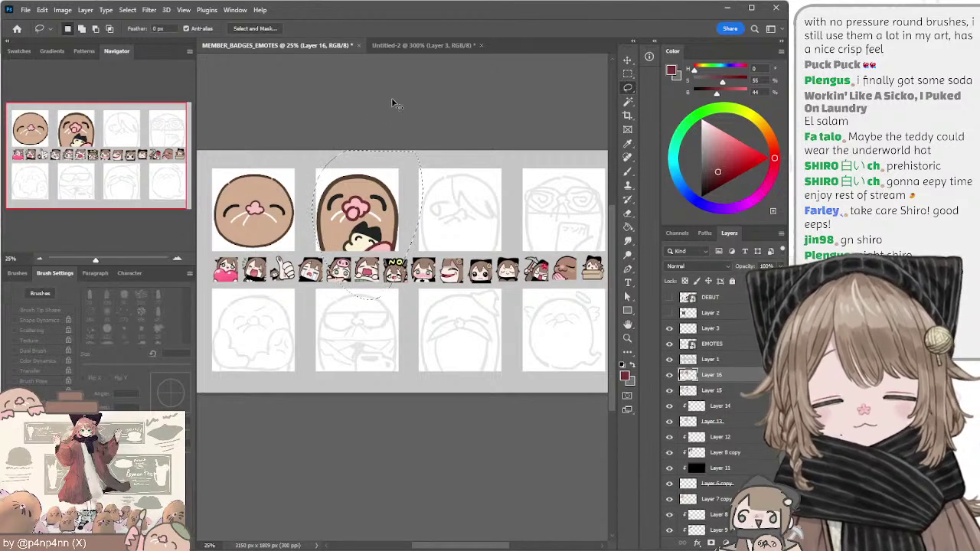
left_click(407, 45)
key("ctrl+v")
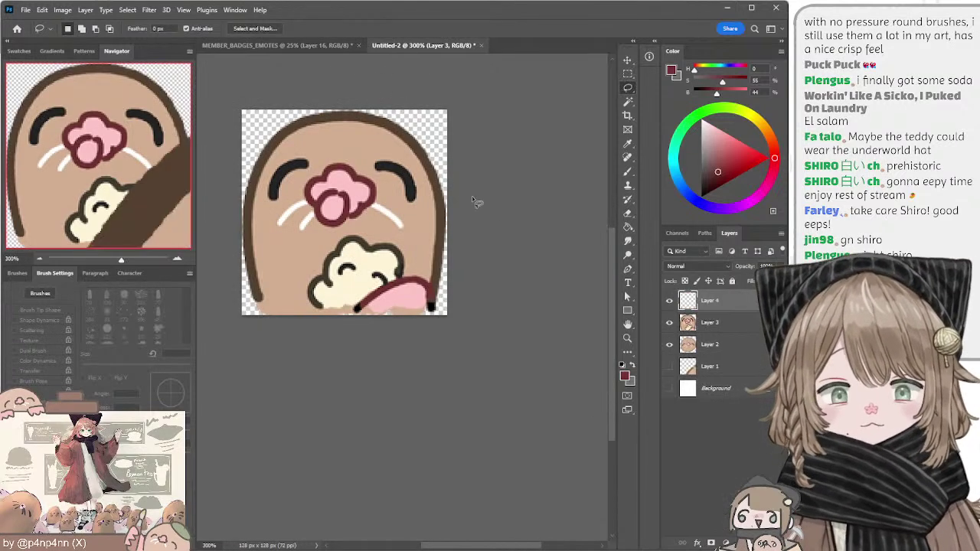
left_click(39, 258)
left_click(39, 258)
left_click_drag(669, 323, 669, 346)
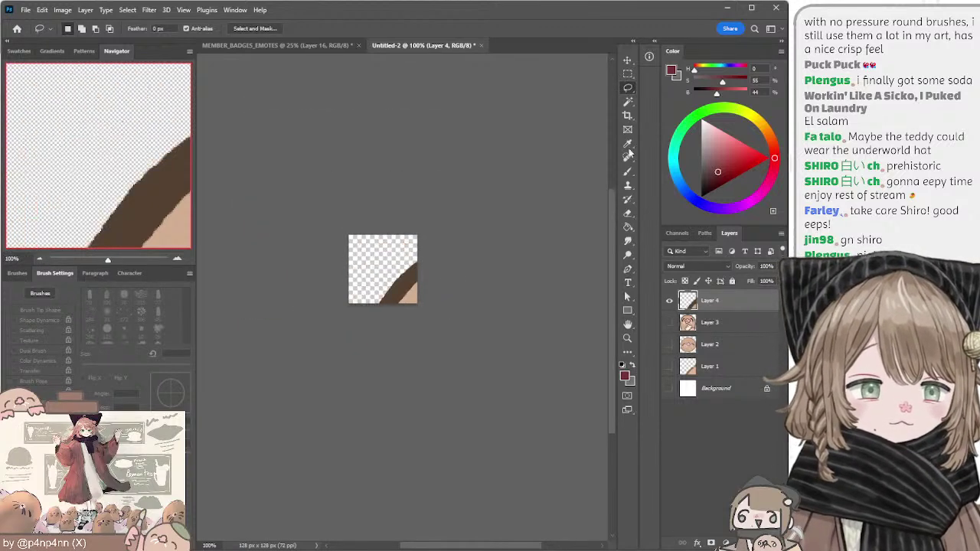
Step: Scale the pasted hatted badge on Layer 4 down to 20.76% so it spans the canvas width
left_click(628, 61)
left_click_drag(525, 269, 418, 140)
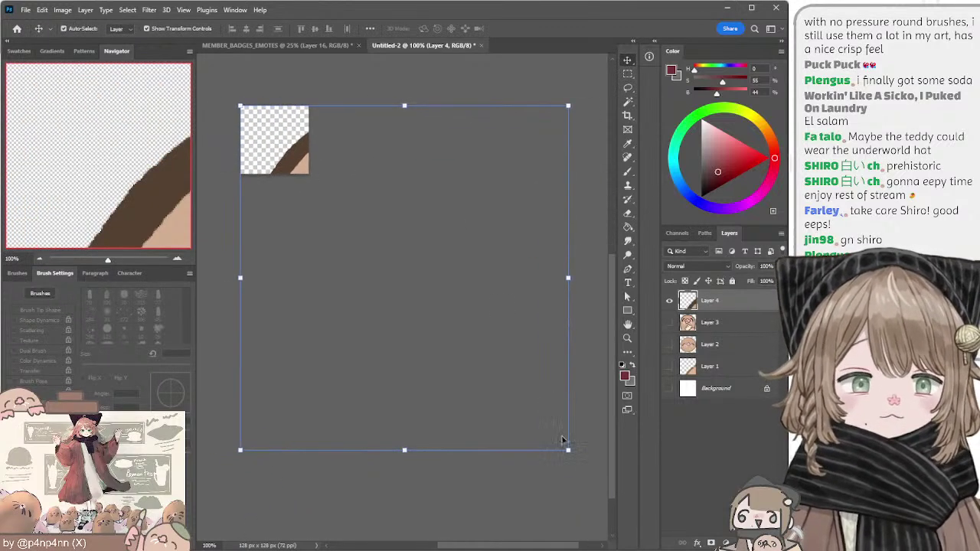
left_click_drag(570, 452, 310, 178)
key("ctrl+plus")
key("ctrl+plus")
key("ctrl+plus")
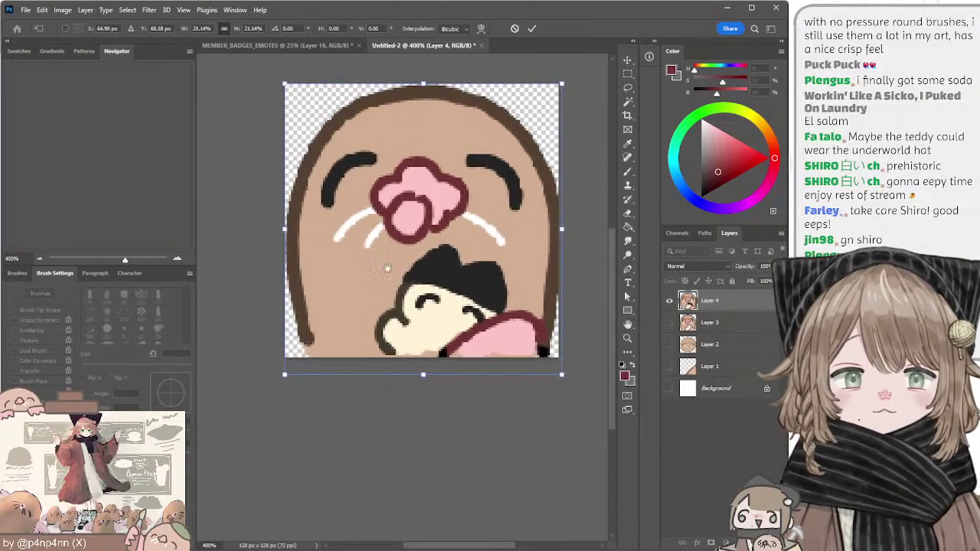
left_click_drag(386, 268, 336, 299)
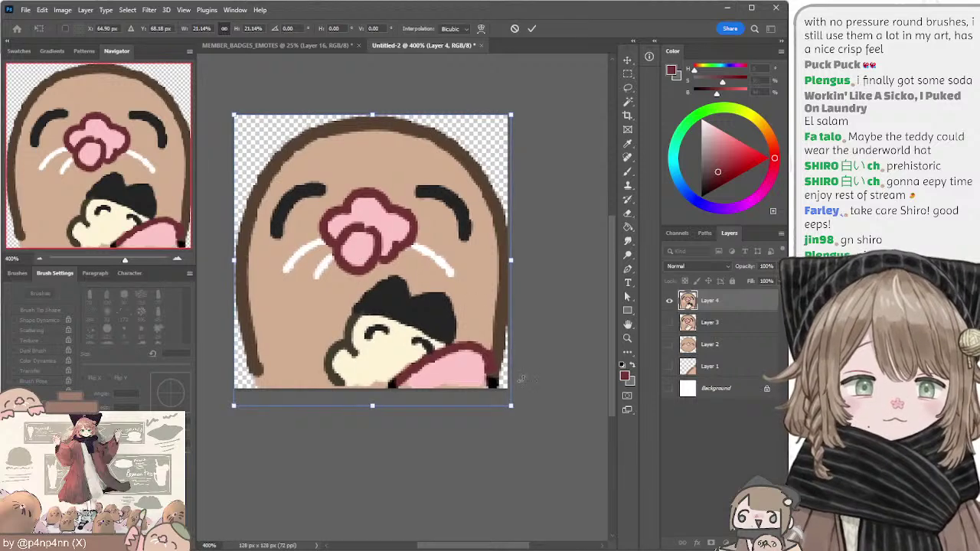
left_click_drag(510, 405, 509, 400)
key("Return")
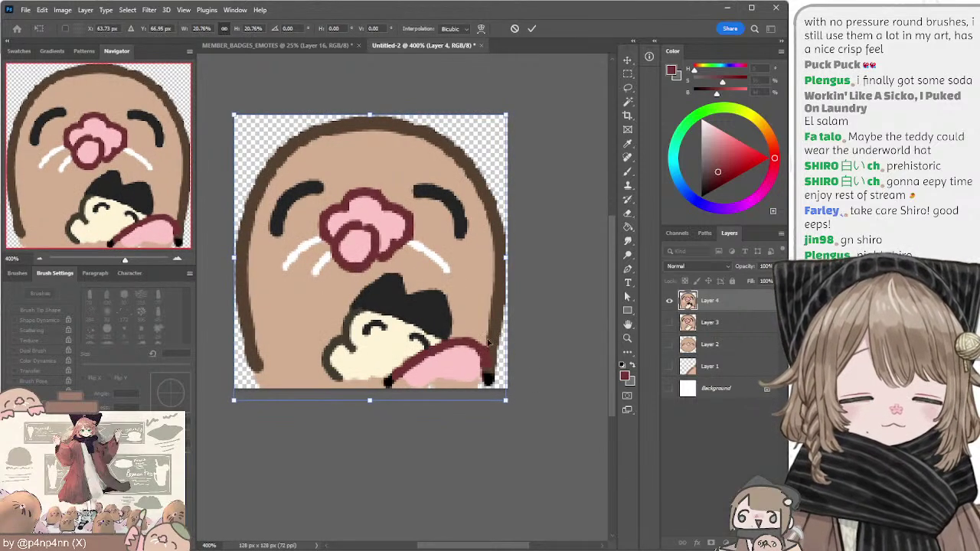
Step: Nudge the hatted badge on Layer 4 downward, adjusting its height until its lower edge runs past the canvas bottom
key("Down")
key("Down")
key("Down")
key("Down")
key("Down")
key("Down")
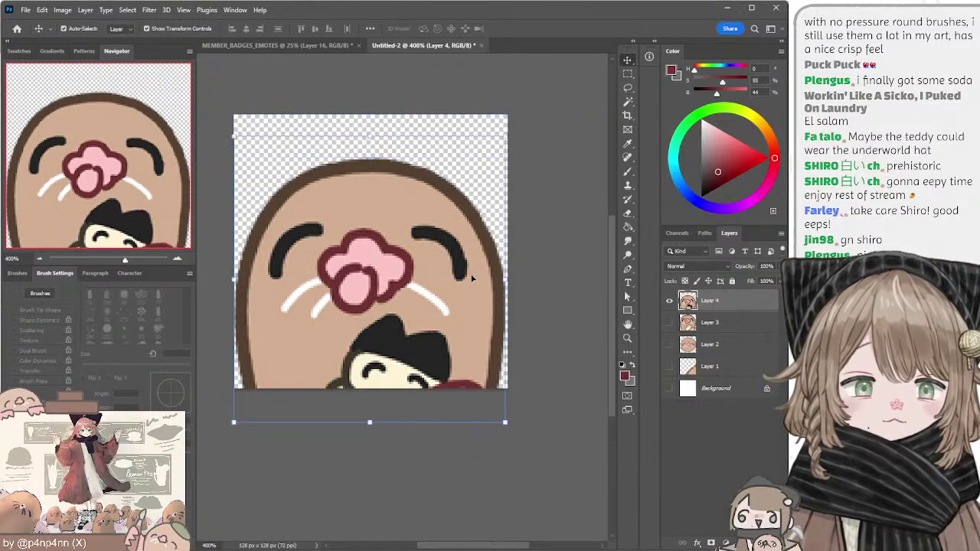
key("Down")
key("Down")
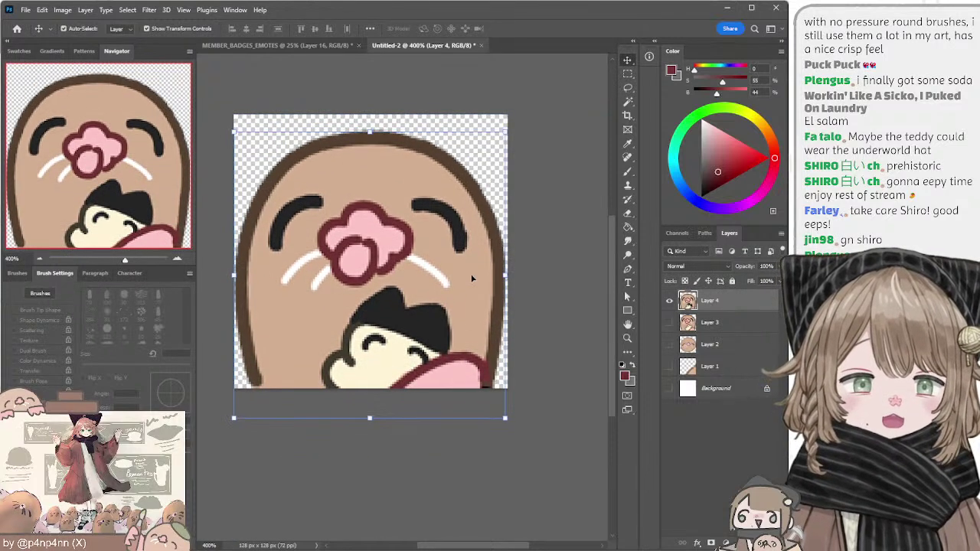
key("Up")
key("Up")
key("Up")
key("Up")
key("Up")
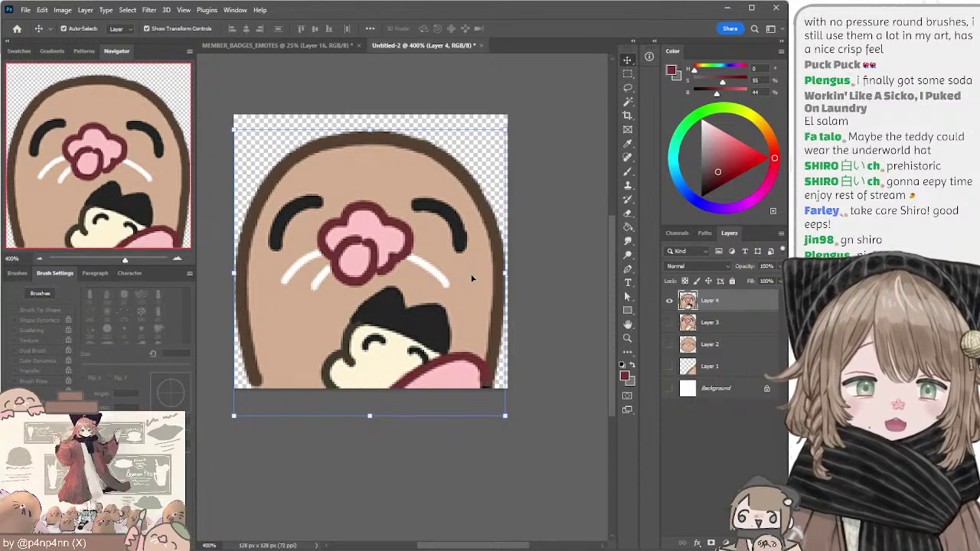
key("Down")
key("Down")
key("Down")
key("Down")
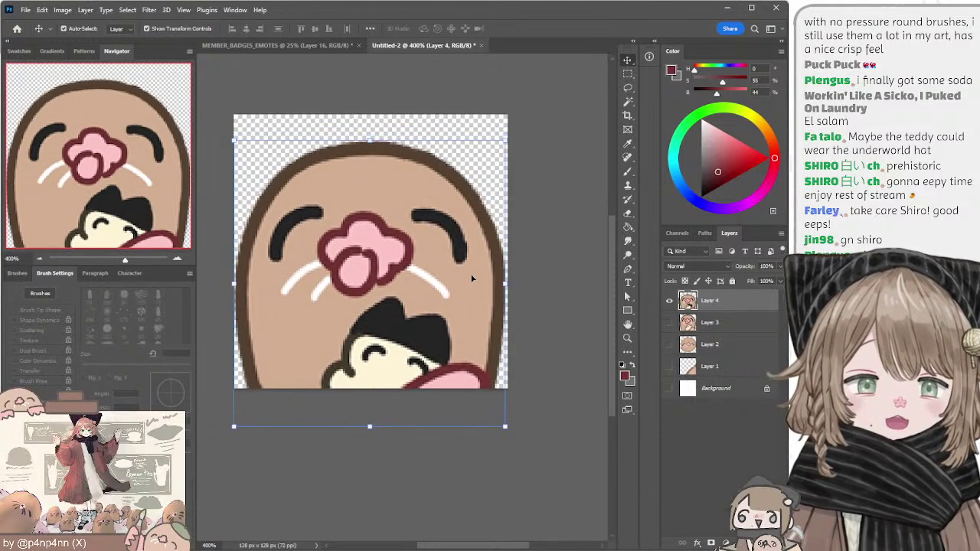
Step: Move the hatted badge on Layer 4 slightly upward, leaving a thin gap between the mole's head and the canvas top
left_click(398, 100)
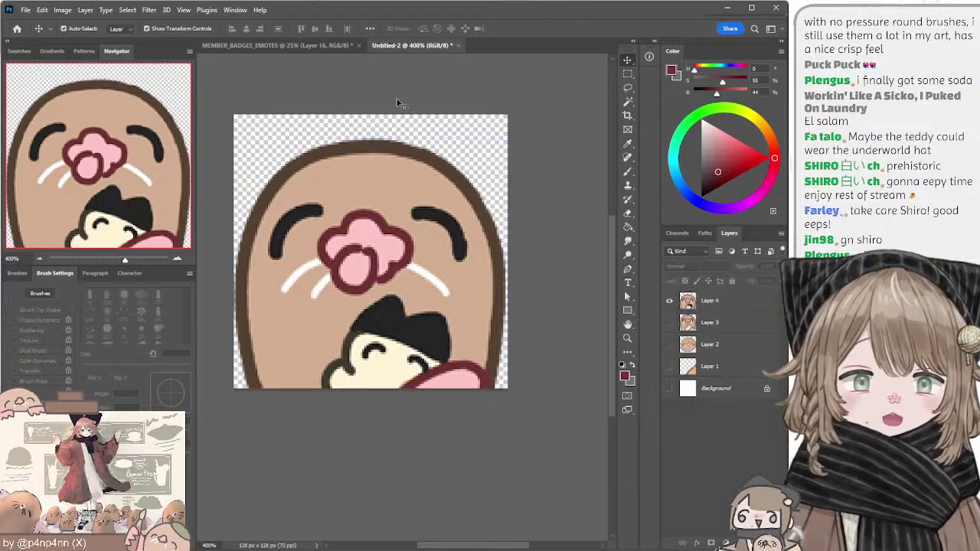
left_click(389, 157)
left_click_drag(404, 87, 415, 85)
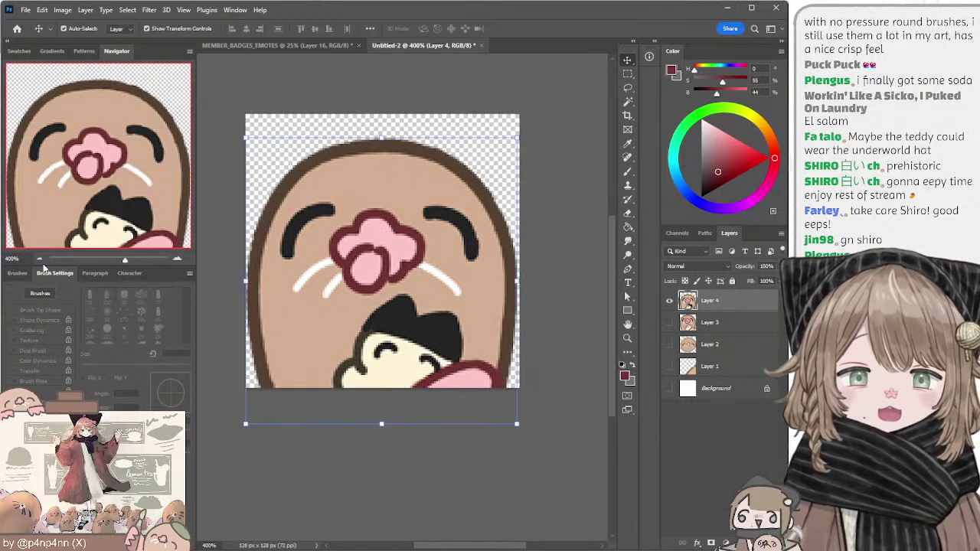
key("ctrl+minus")
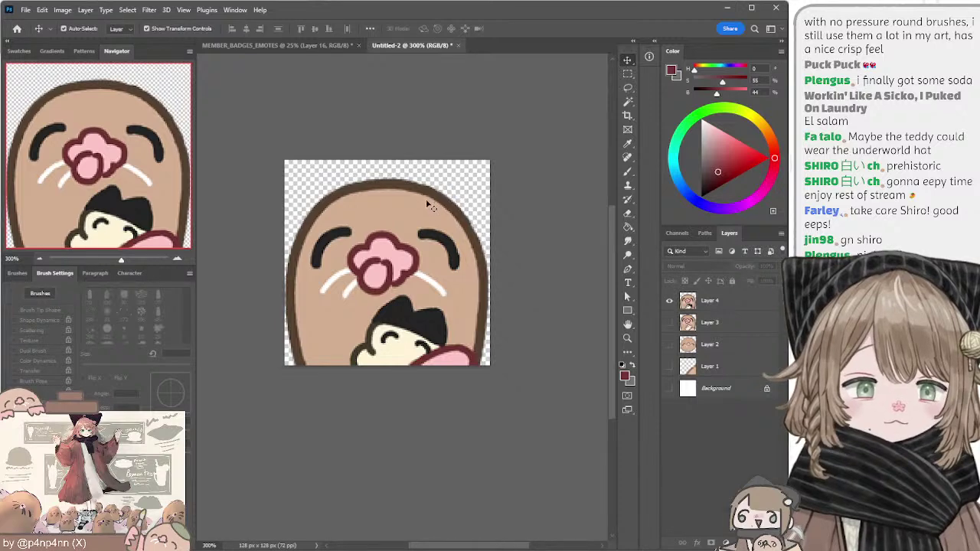
left_click_drag(431, 213, 433, 205)
key("ctrl+z")
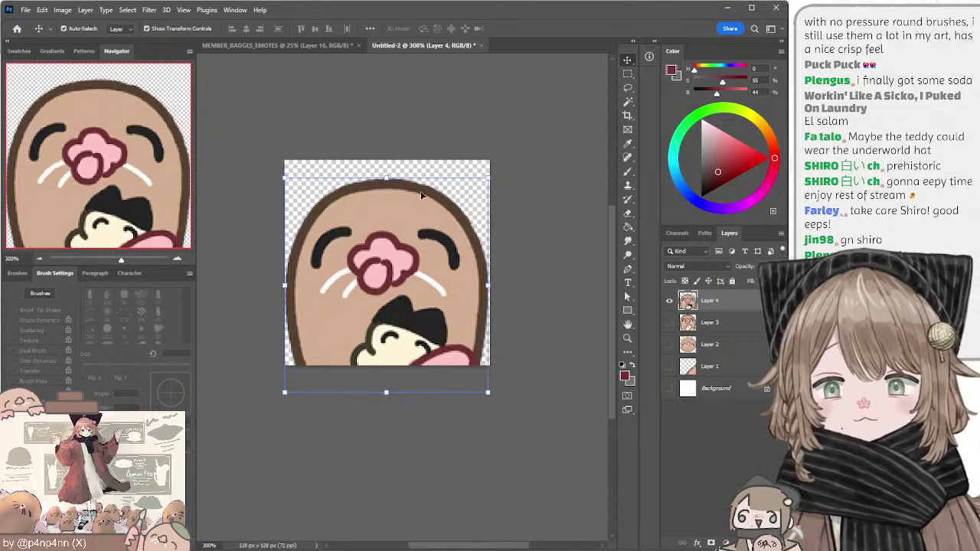
left_click_drag(431, 199, 430, 190)
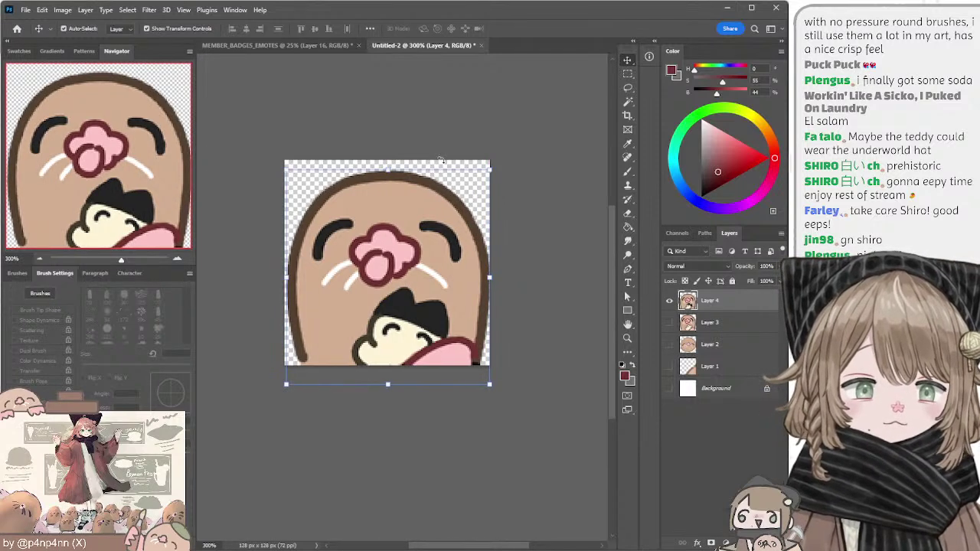
key("ctrl+plus")
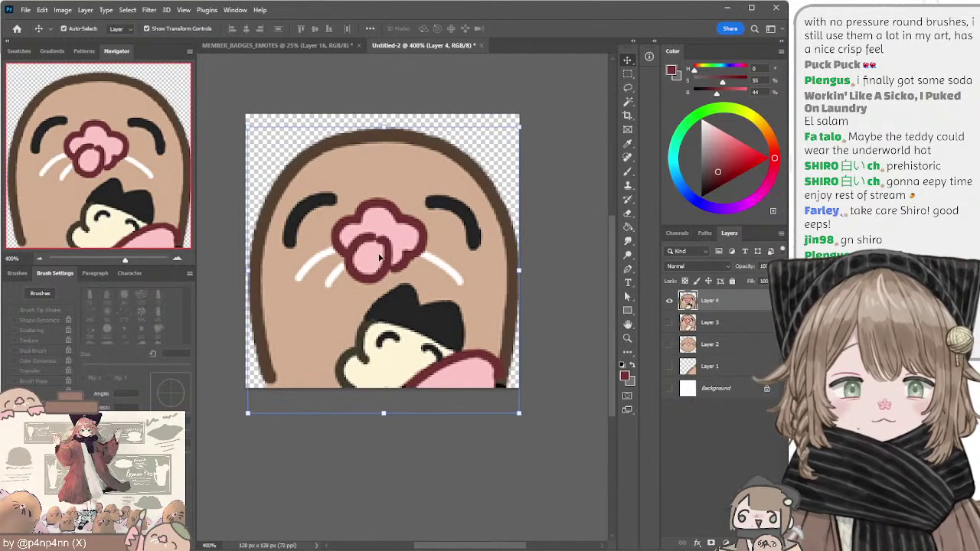
Step: Paint over the black patch beside the pink shape at the canvas's lower-right corner with a 4 px dark red brush
key("b")
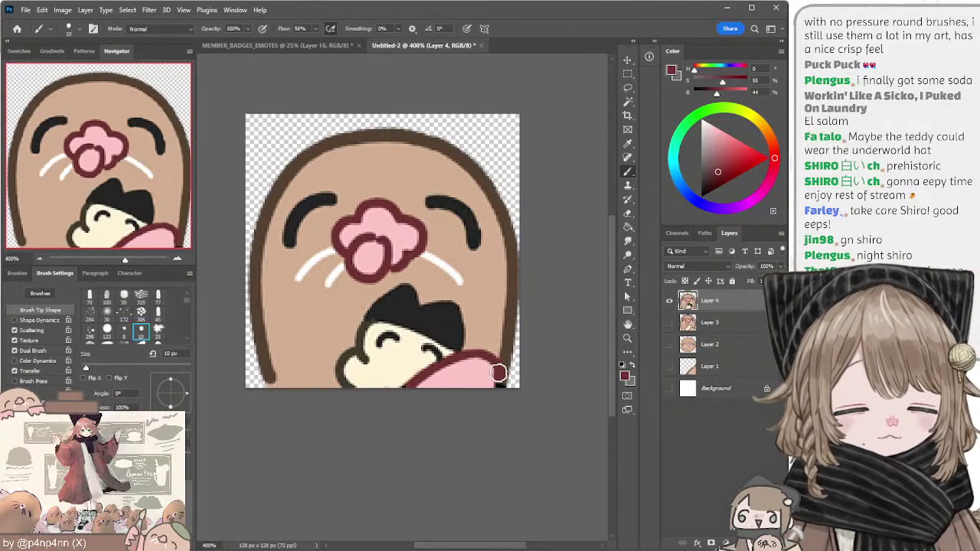
key("bracketleft")
key("bracketleft")
key("bracketleft")
key("bracketleft")
key("bracketleft")
key("bracketleft")
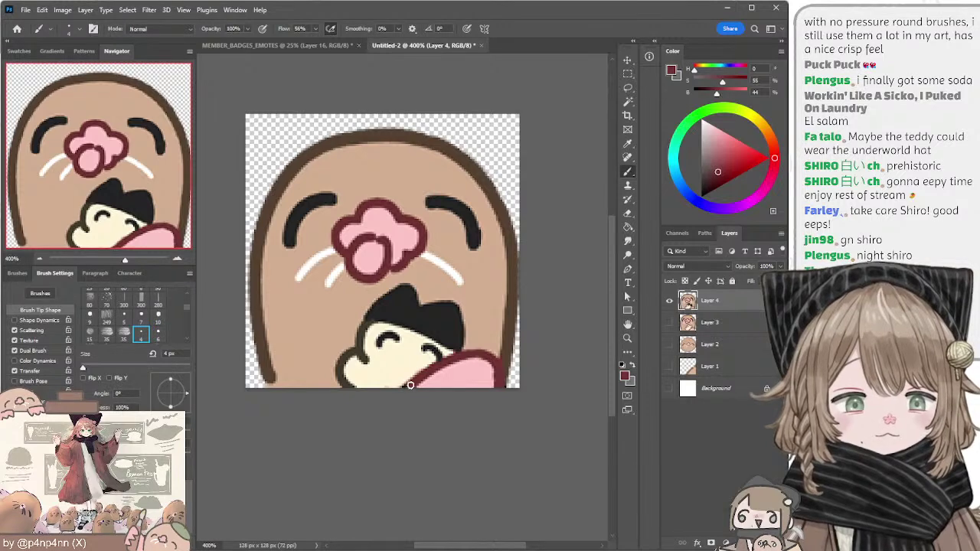
Step: Extend the mole's lower-left outline to the canvas bottom with a 6 px brush in its sampled brown, and nudge Layer 4 slightly left
left_click(272, 358, "alt")
key("bracketright")
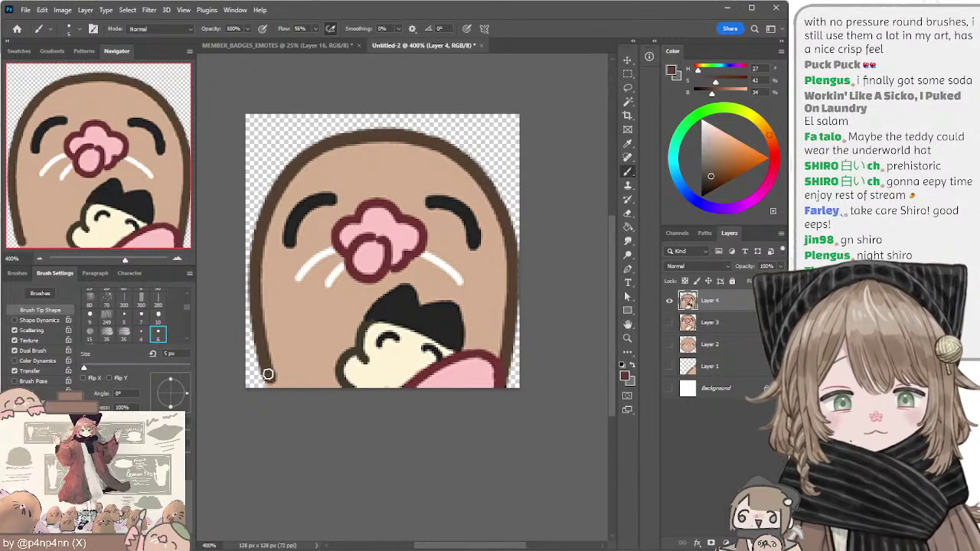
key("bracketright")
mouse_move(268, 375)
left_mouse_down()
mouse_move(275, 398)
mouse_move(274, 389)
left_mouse_up()
key("ctrl+z")
key("bracketleft")
key("ctrl+z")
key("ctrl+z")
key("ctrl+z")
left_click_drag(263, 356, 277, 396)
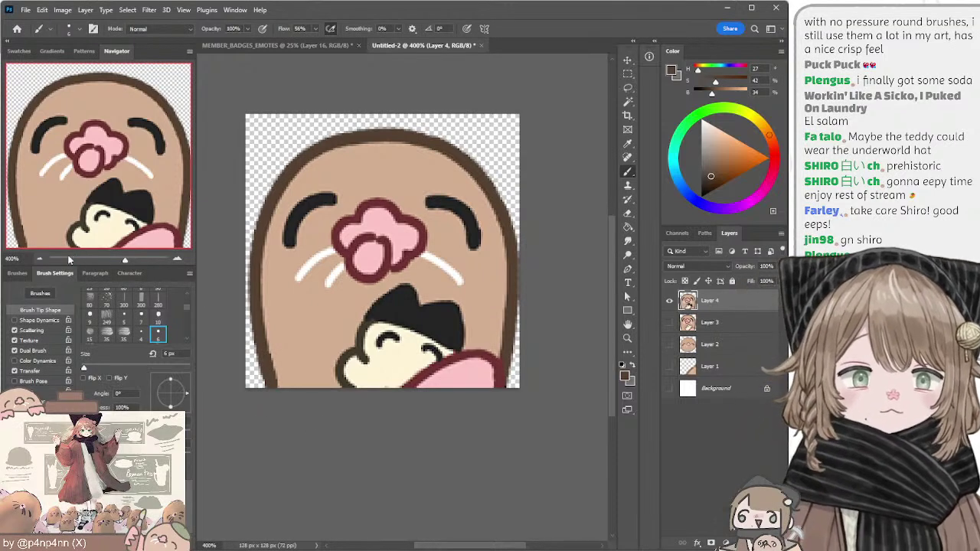
left_click(39, 259)
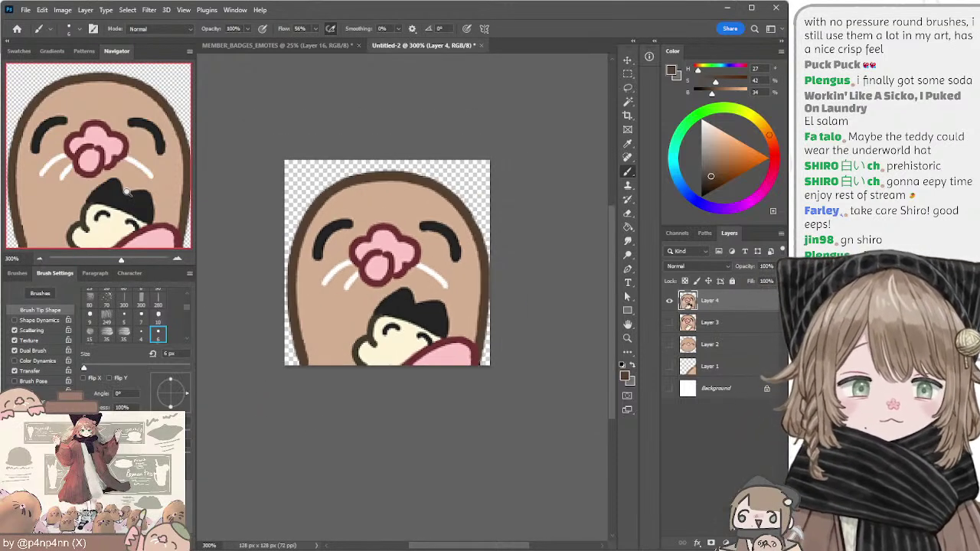
key("ctrl+Left")
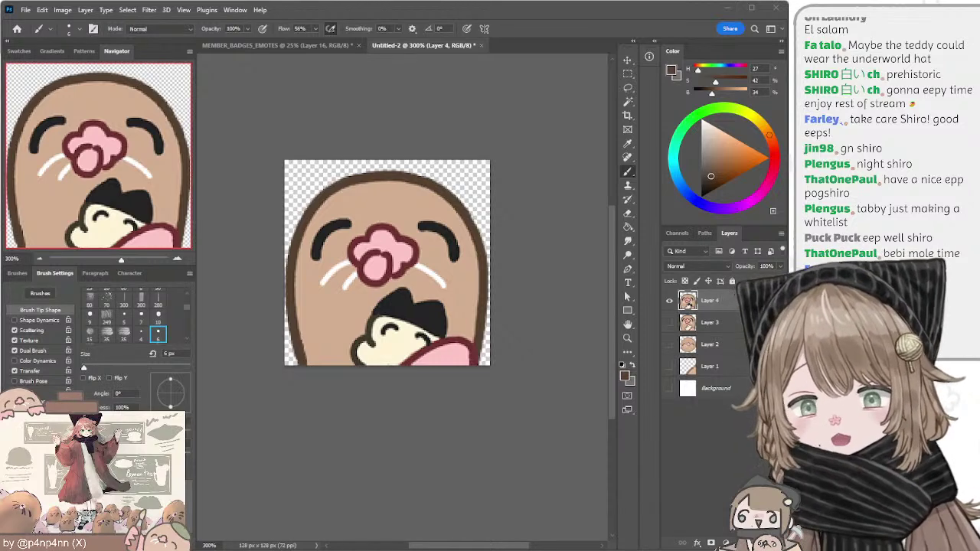
Step: Switch back to MEMBER_BADGES_EMOTES and cycle through the brush presets to a 9 px brush
left_click(322, 46)
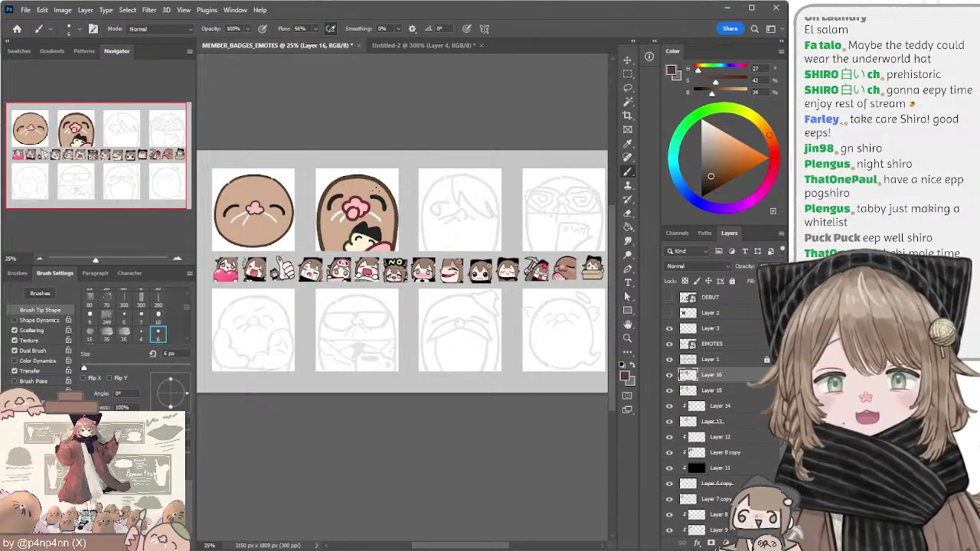
key("comma")
key("comma")
key("comma")
key("comma")
key("comma")
key("comma")
key("comma")
key("comma")
key("comma")
key("comma")
key("comma")
key("comma")
key("comma")
key("comma")
key("comma")
key("comma")
key("comma")
key("comma")
key("comma")
key("comma")
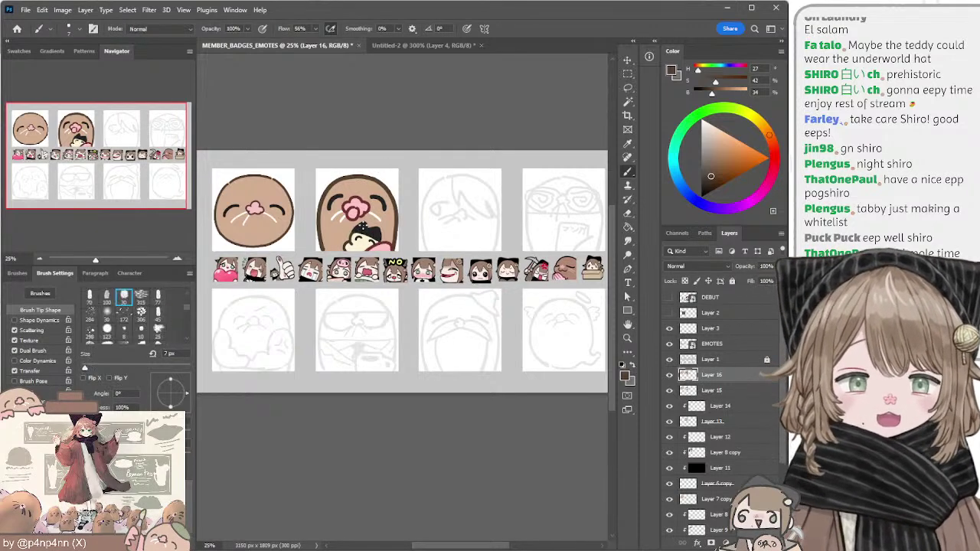
key("period")
key("period")
key("period")
key("period")
key("period")
key("period")
key("period")
key("period")
key("period")
key("period")
key("period")
key("period")
key("period")
key("period")
key("period")
key("period")
key("period")
key("period")
key("period")
key("period")
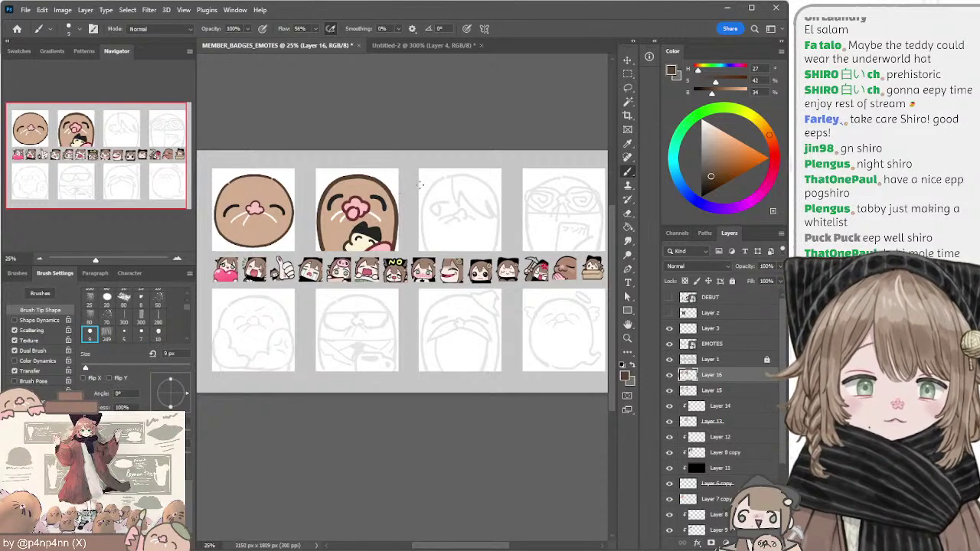
mouse_move(473, 170)
left_mouse_down()
mouse_move(391, 154)
mouse_move(428, 152)
left_mouse_up()
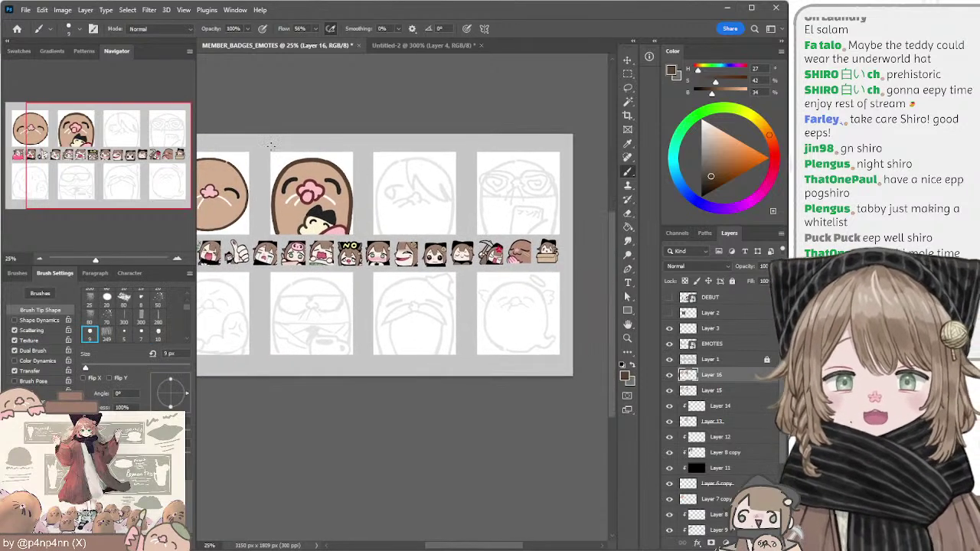
Step: Undo the last few edits to the badge artwork and redo them
key("ctrl+z")
key("ctrl+z")
key("ctrl+z")
key("ctrl+z")
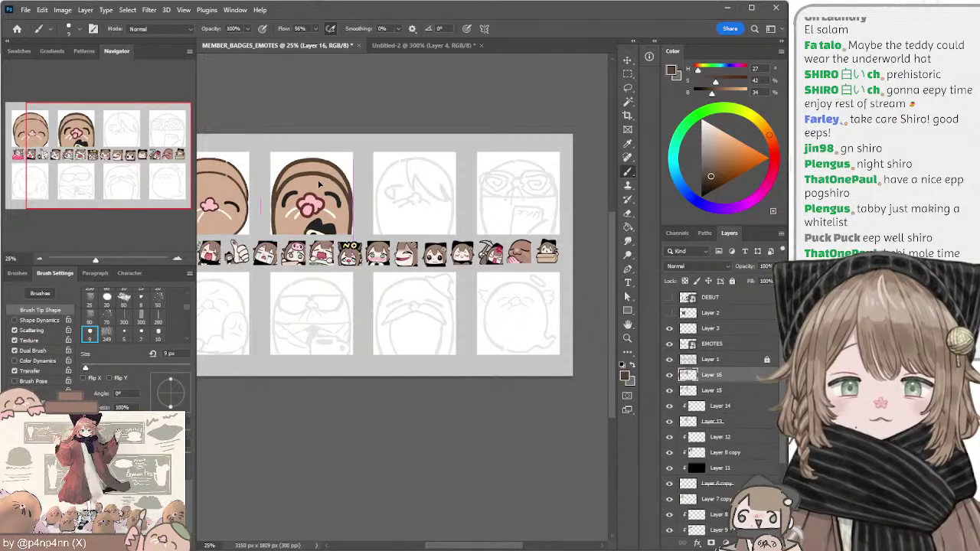
key("ctrl+shift+z")
key("ctrl+shift+z")
key("ctrl+shift+z")
key("ctrl+shift+z")
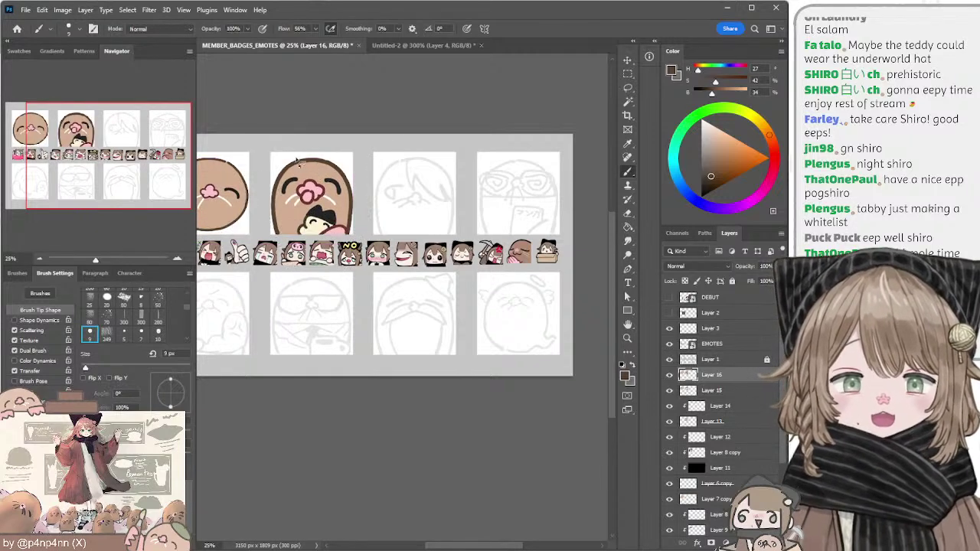
Step: Hide the hat on Layer 16, check Layer 15 by toggling its visibility, and make Layer 15 the active layer
key("l")
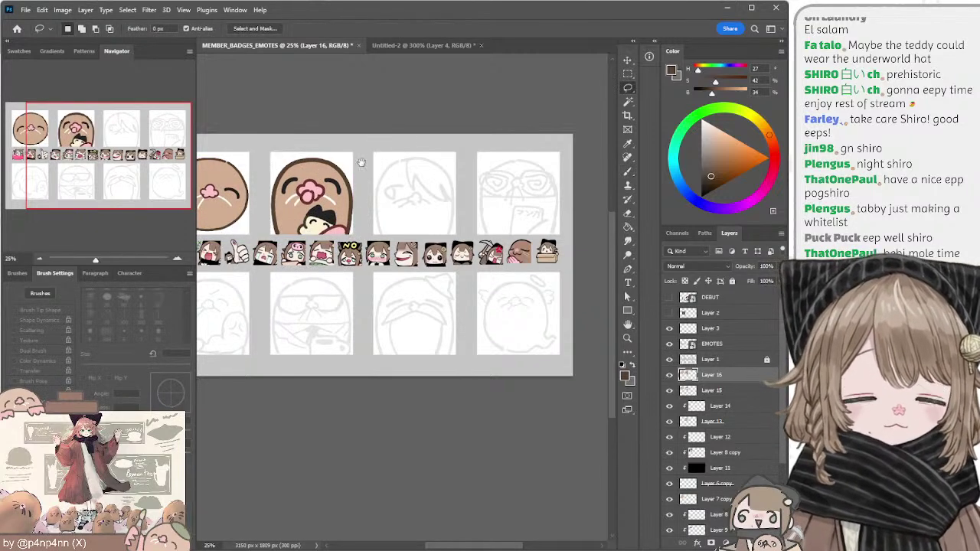
left_click_drag(354, 160, 406, 165)
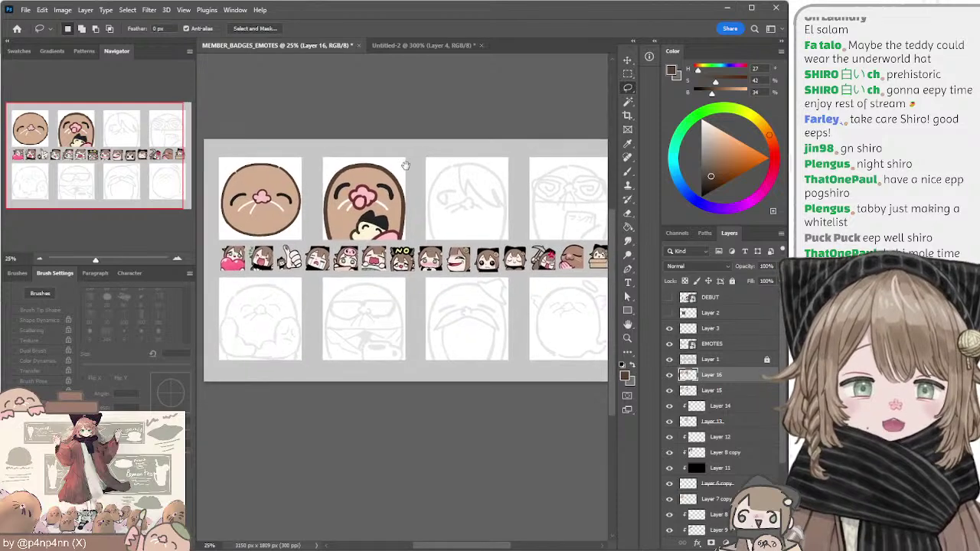
left_click(670, 375)
left_click(670, 375)
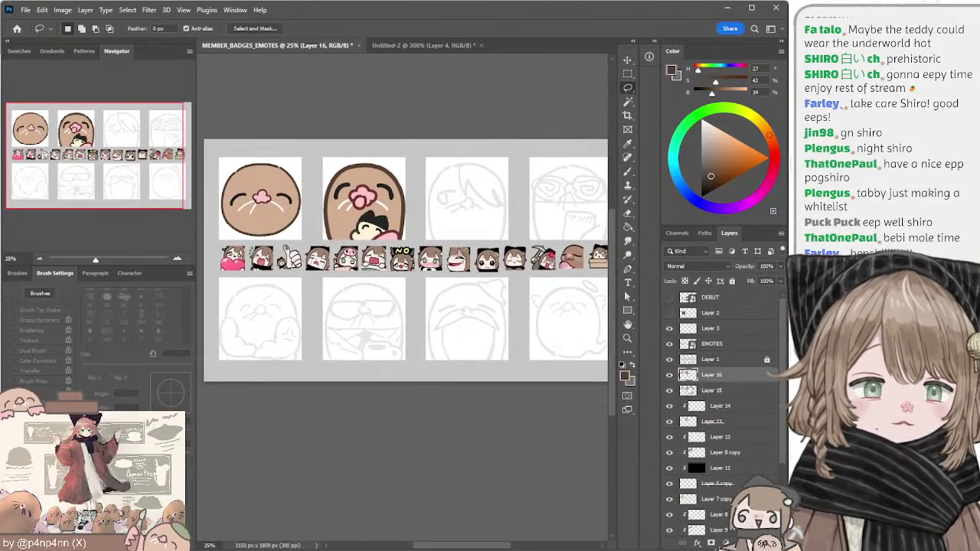
left_click(670, 375)
left_click(670, 391)
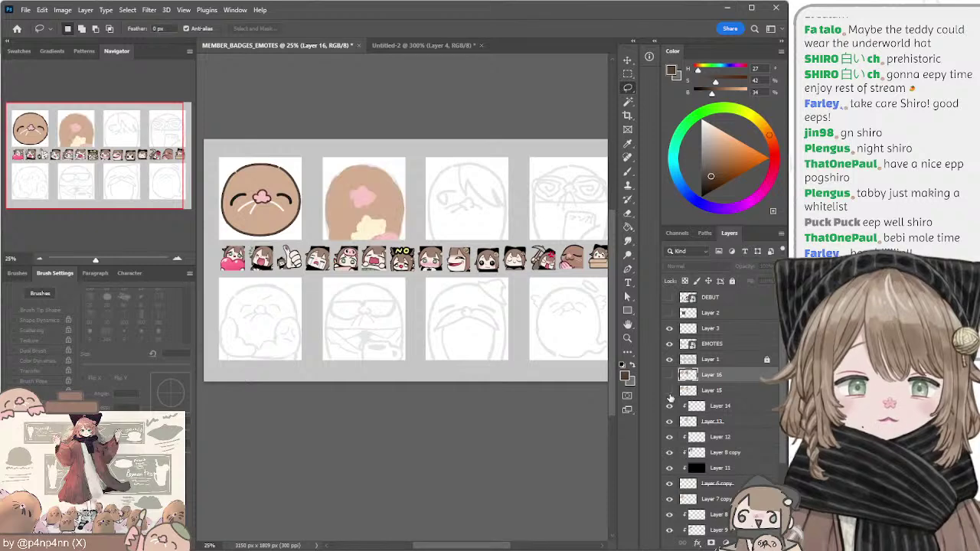
left_click(670, 390)
left_click(692, 392)
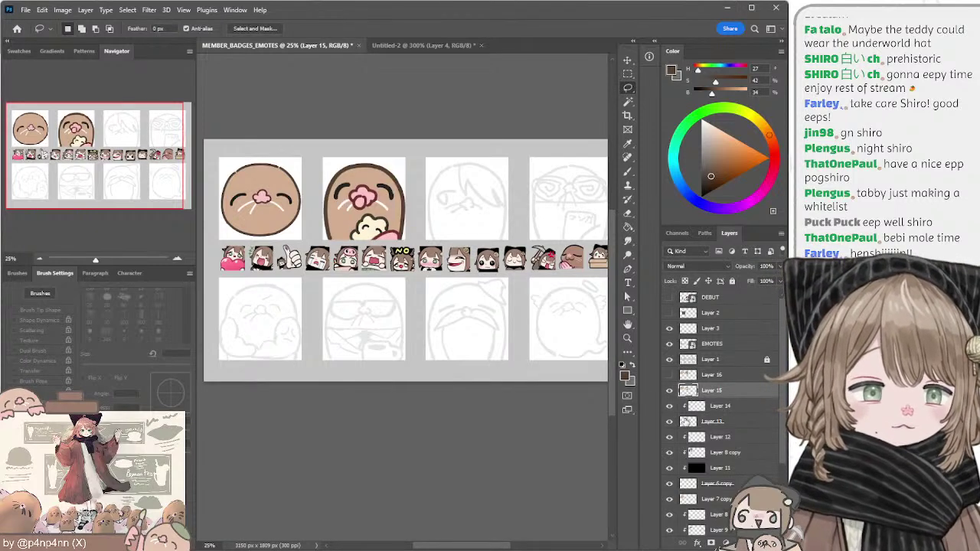
Step: Try to move the second badge's artwork on Layers 15 to 13 downward
left_click(687, 422, "shift")
left_click_drag(381, 208, 383, 230)
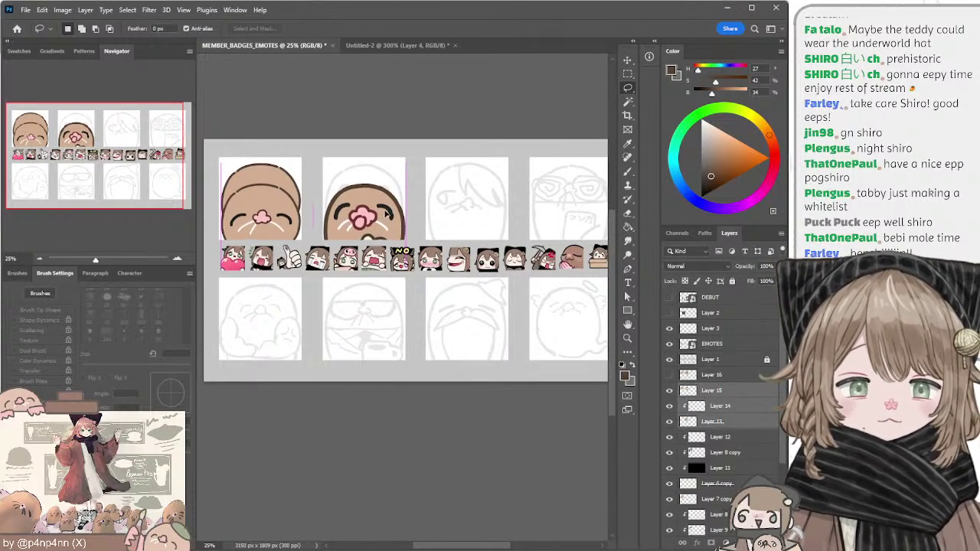
key("ctrl+z")
key("ctrl+z")
key("ctrl+z")
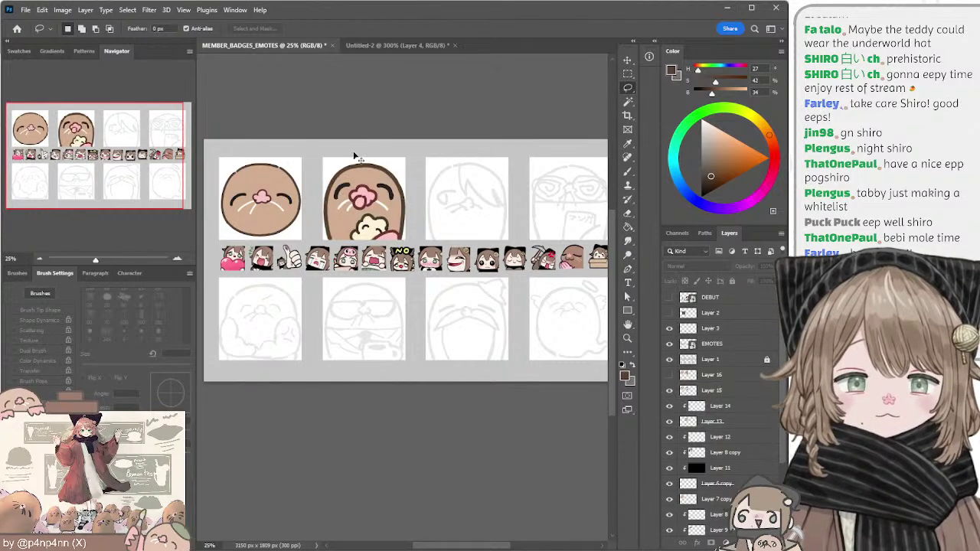
key("ctrl+z")
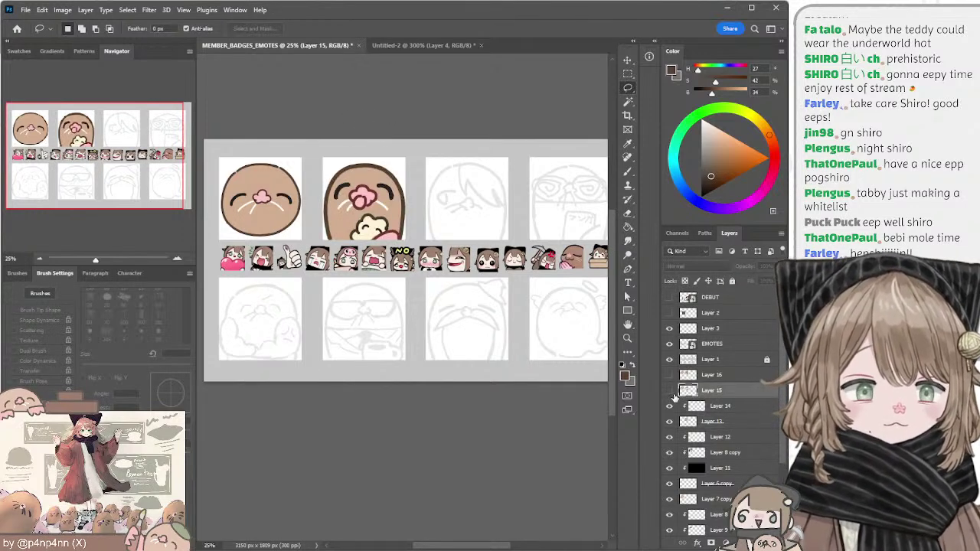
Step: Toggle Layers 15, 14 and 13 off and on to examine which parts of the second badge each one holds
key("ctrl+comma")
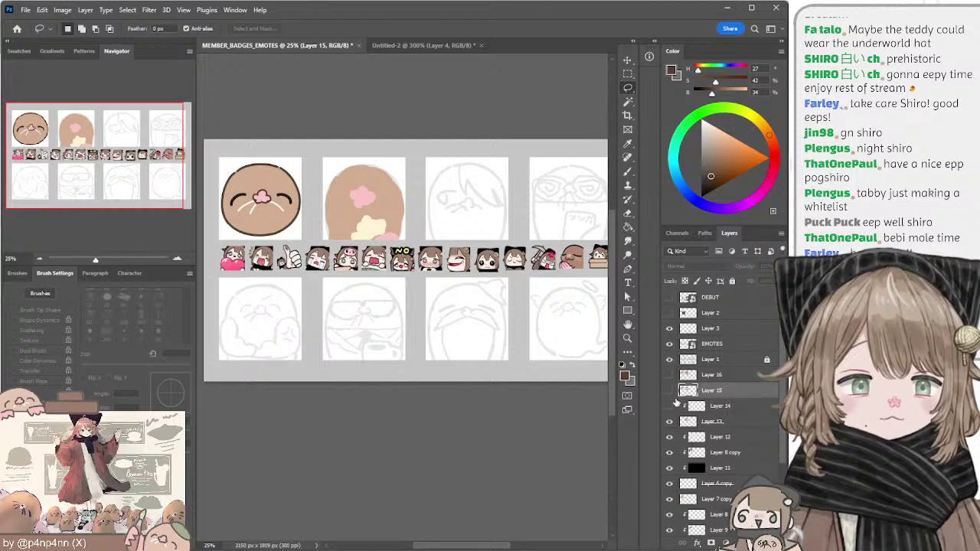
key("ctrl+comma")
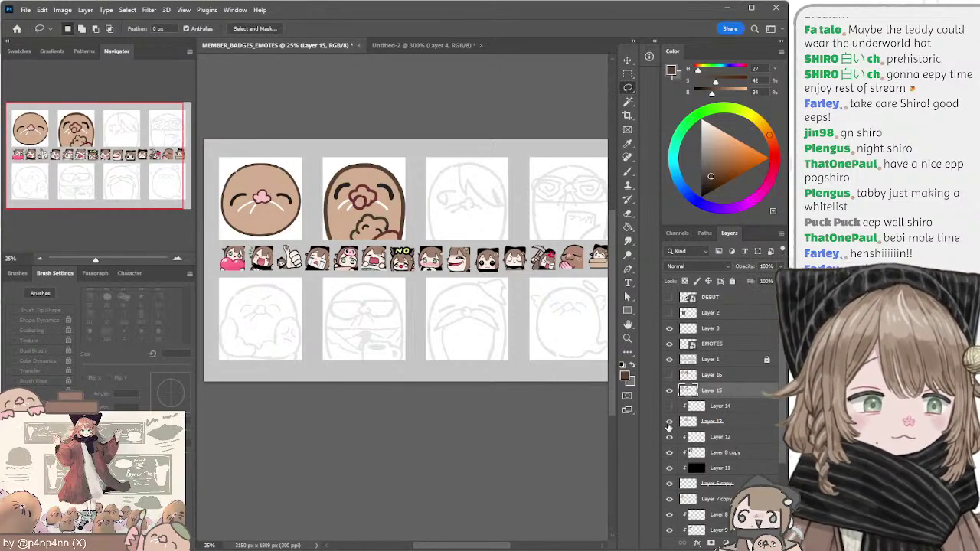
left_click(669, 424)
left_click(669, 423)
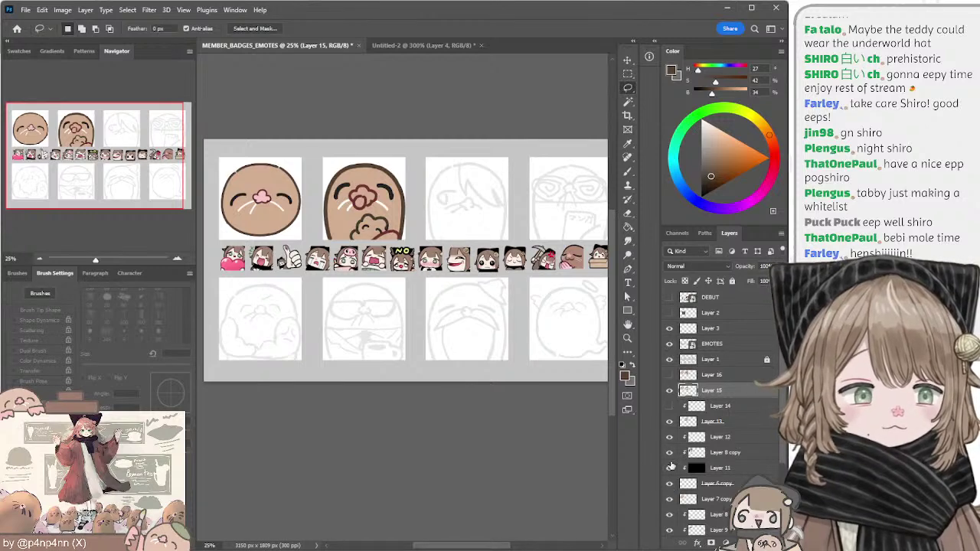
left_click(669, 423)
left_click(670, 423)
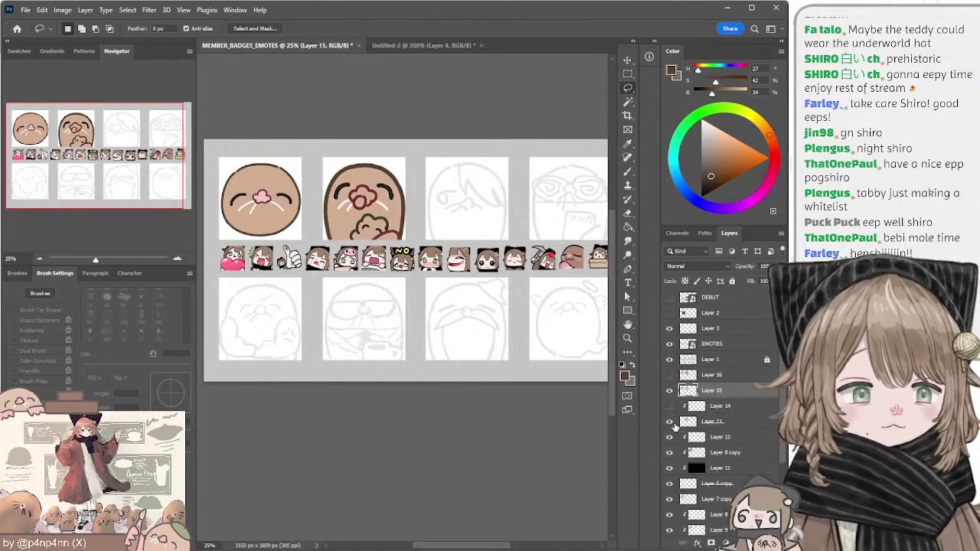
left_click(670, 406)
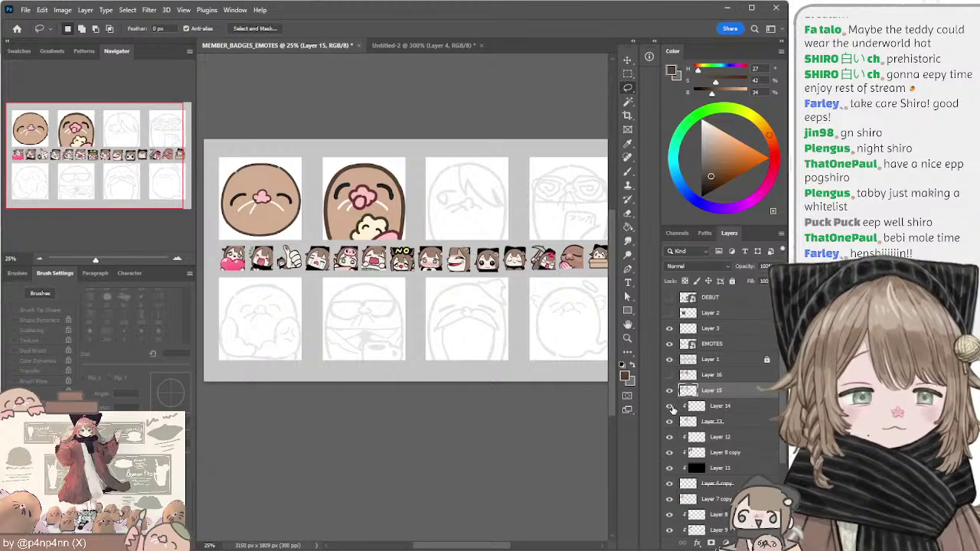
left_click(669, 407)
left_click(670, 406)
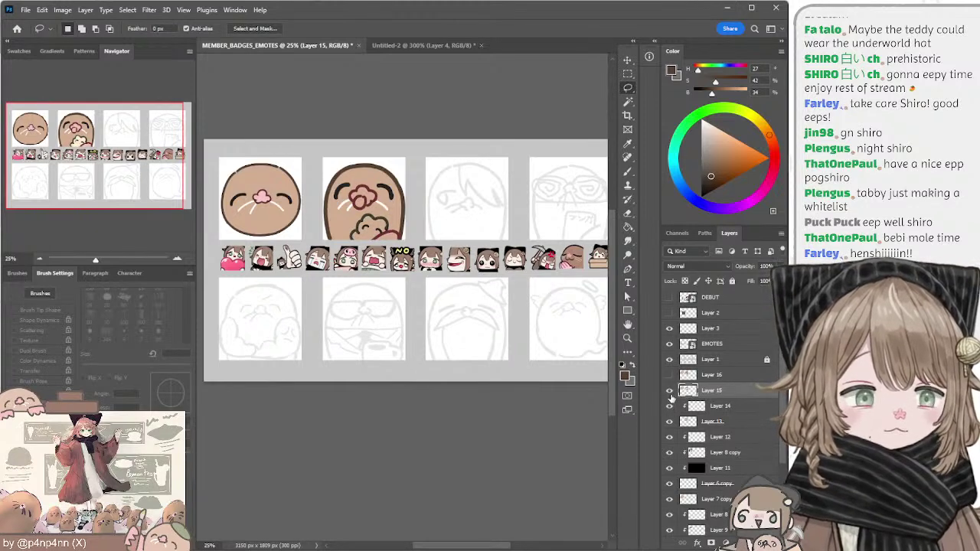
left_click(669, 391)
left_click(670, 391)
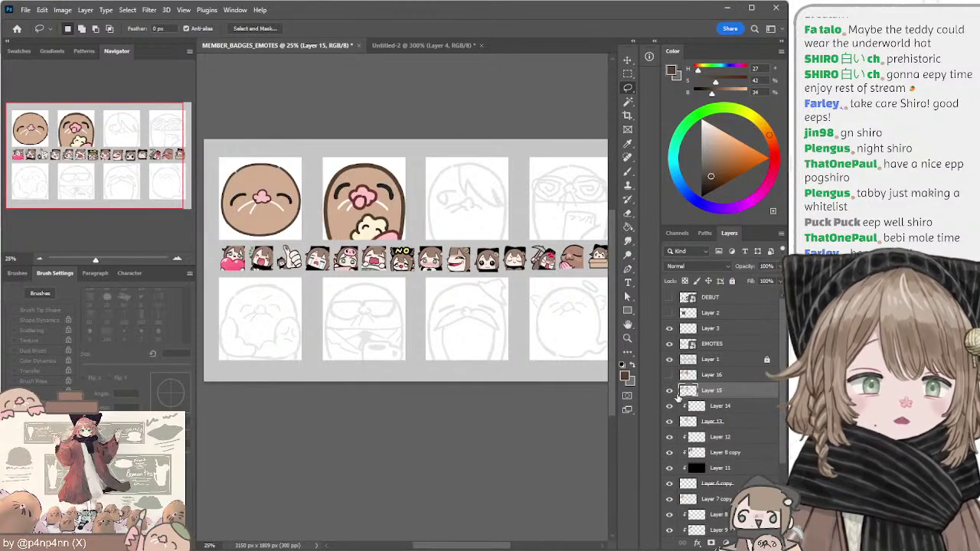
left_click(670, 422)
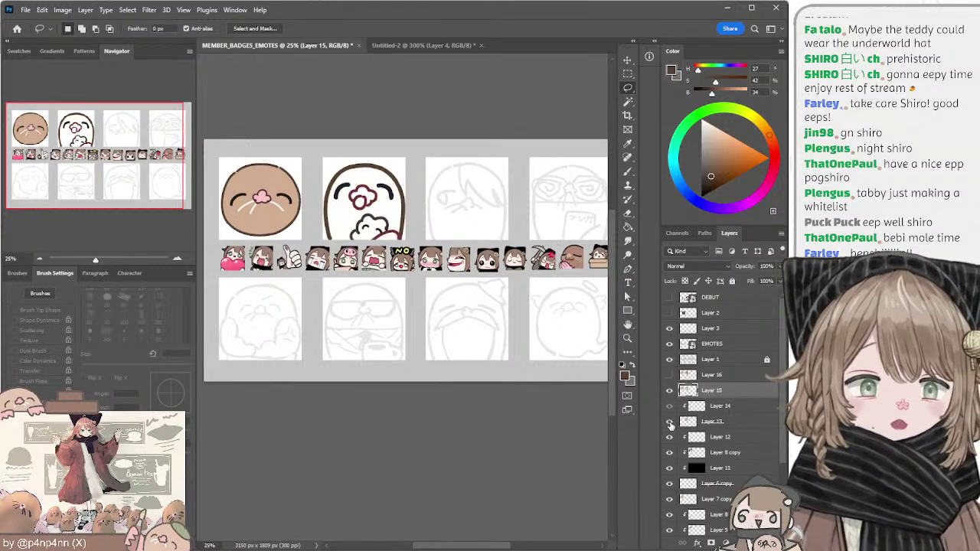
left_click(670, 421)
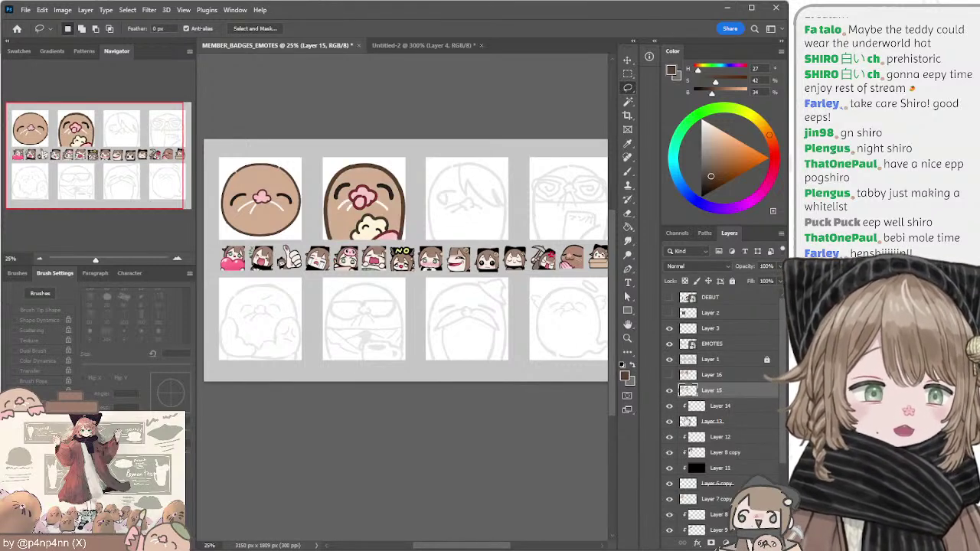
Step: Move the second badge's artwork on Layers 15 to 13 downward within its square and make Layer 15 active
left_click(690, 421, "shift")
left_click_drag(369, 188, 374, 199)
left_click(309, 164, "ctrl")
left_click(282, 194, "ctrl")
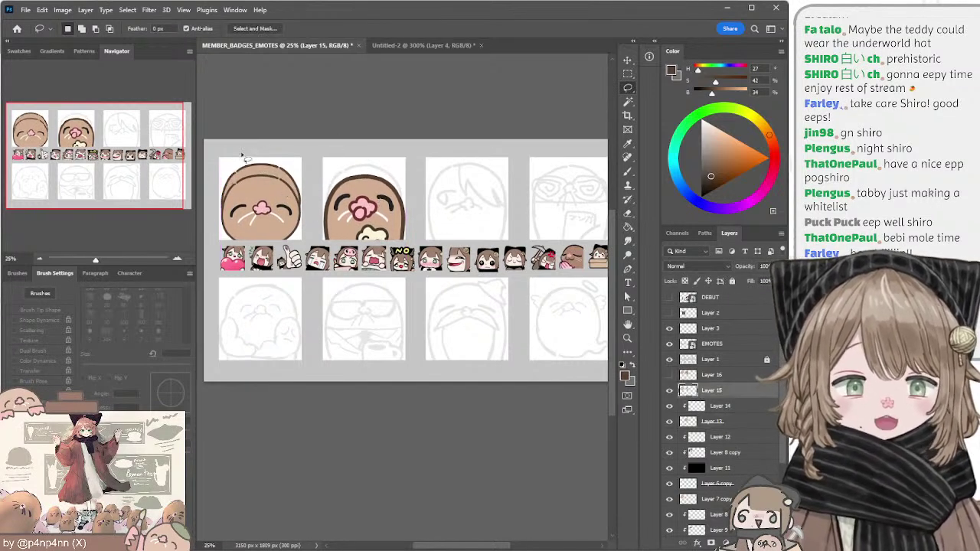
Step: Delete the stray artwork overlapping the first badge from Layer 15 using a lasso selection, and clear the selection
mouse_move(243, 157)
left_mouse_down()
mouse_move(286, 271)
mouse_move(289, 148)
left_mouse_up()
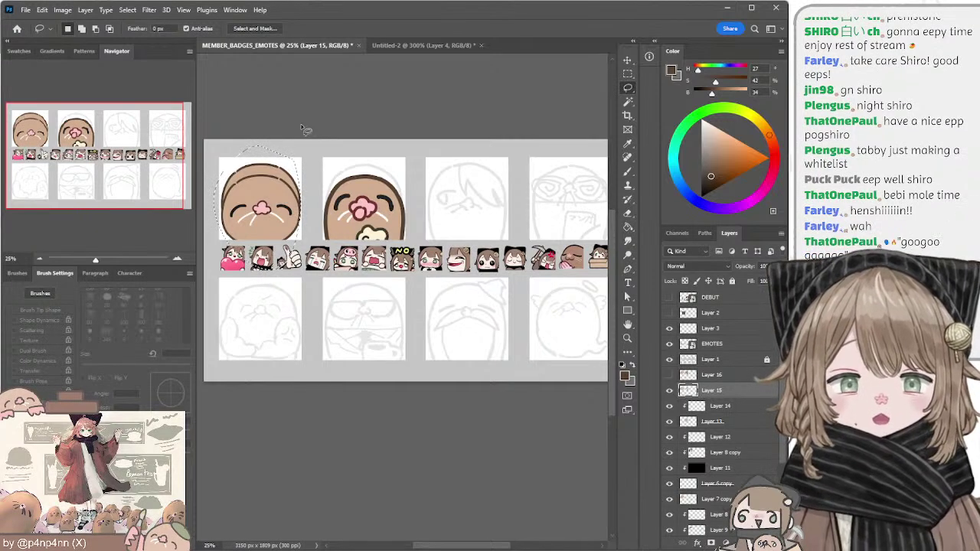
key("Delete")
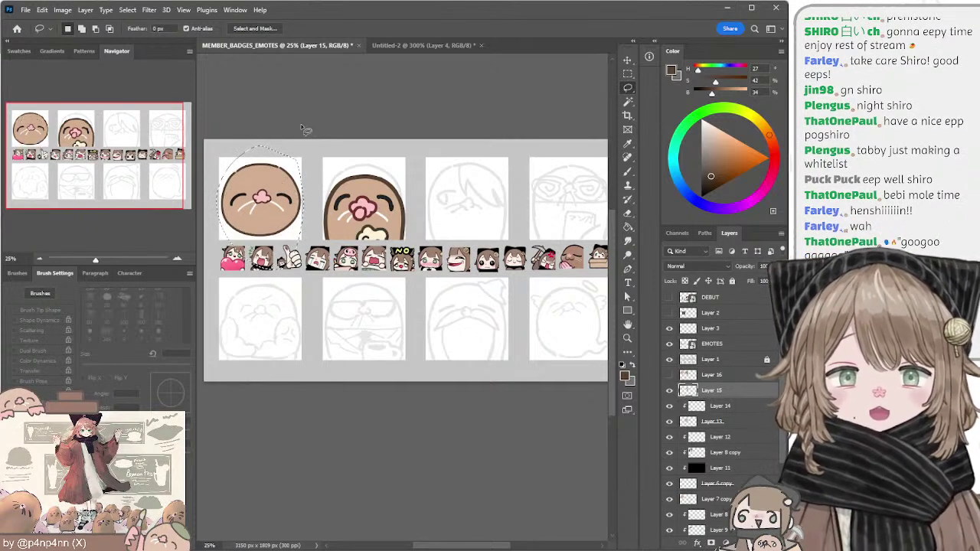
left_click(385, 105)
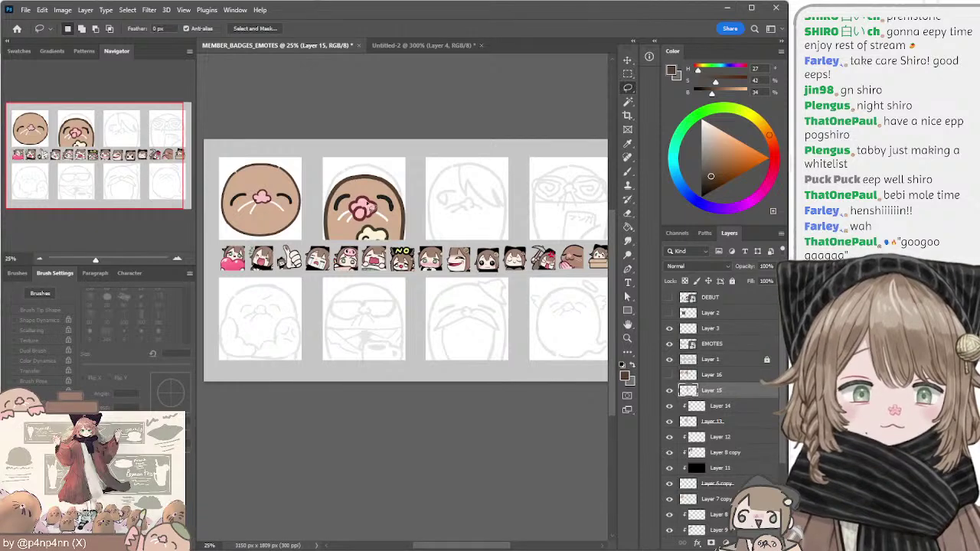
Step: Try to reposition the second badge's artwork on Layers 15 to 13 and undo the moves
left_click(361, 191, "ctrl+shift")
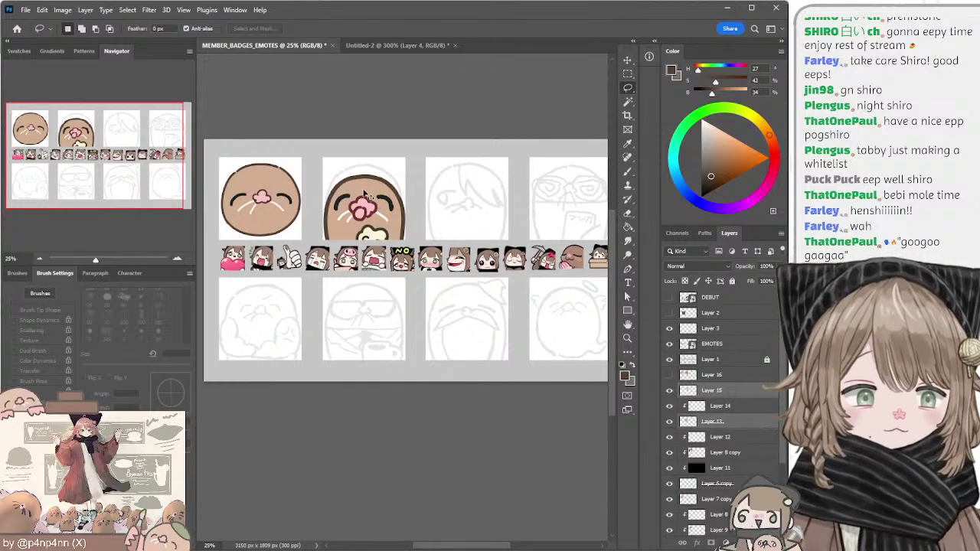
left_click_drag(365, 195, 365, 193)
key("ctrl+z")
key("ctrl+z")
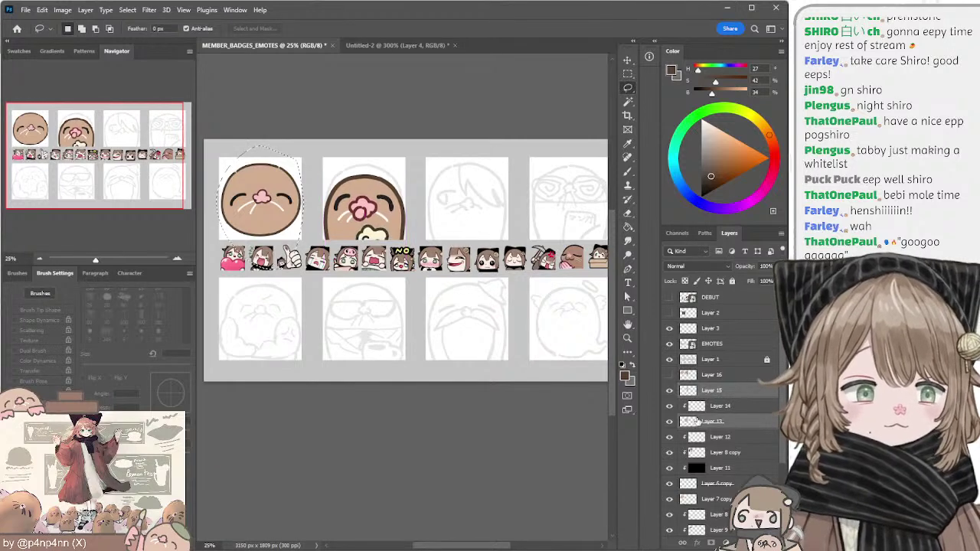
left_click(698, 422)
left_click(698, 391, "shift")
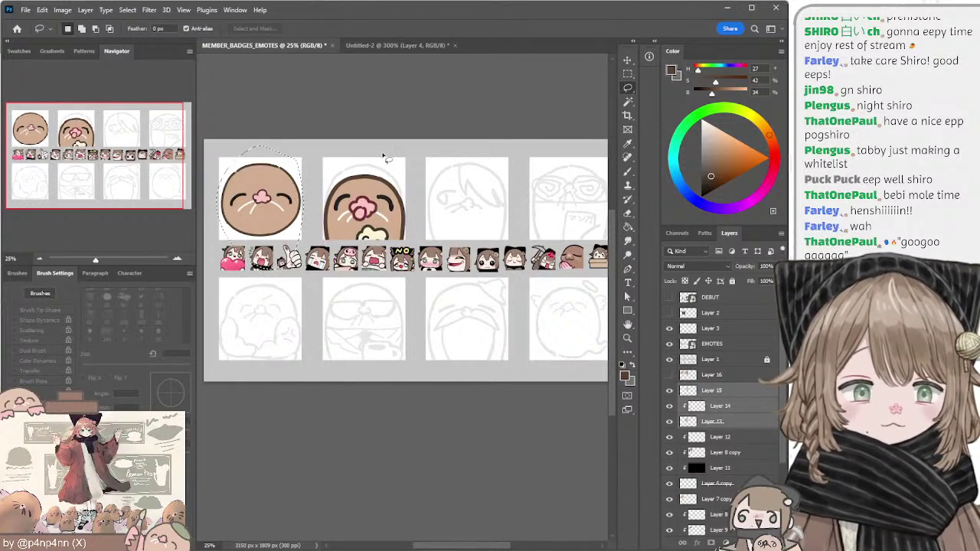
key("ctrl+d")
left_click_drag(368, 209, 369, 214)
key("ctrl+z")
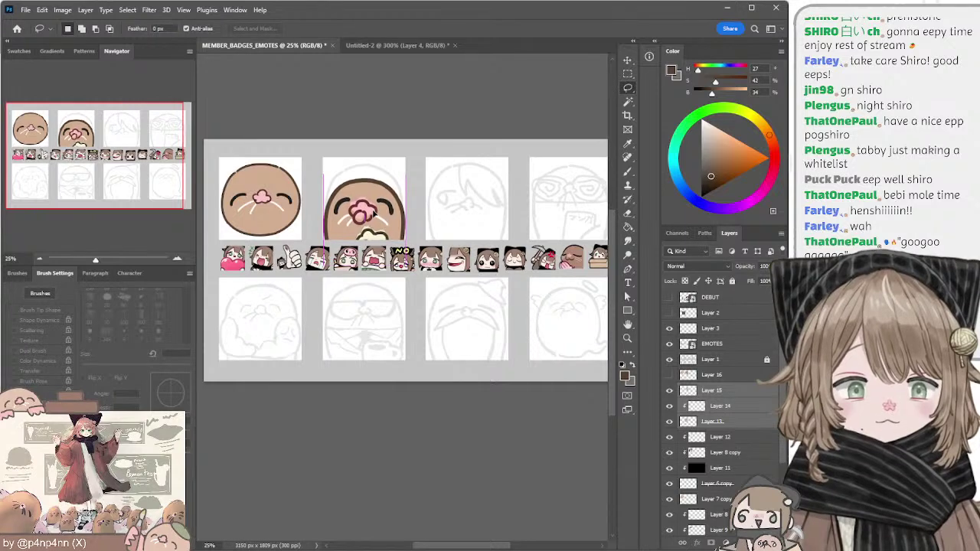
Step: Select Layers 15 to 13 and nudge the second badge's artwork into place slightly lower in its square
left_click(370, 207, "ctrl+shift")
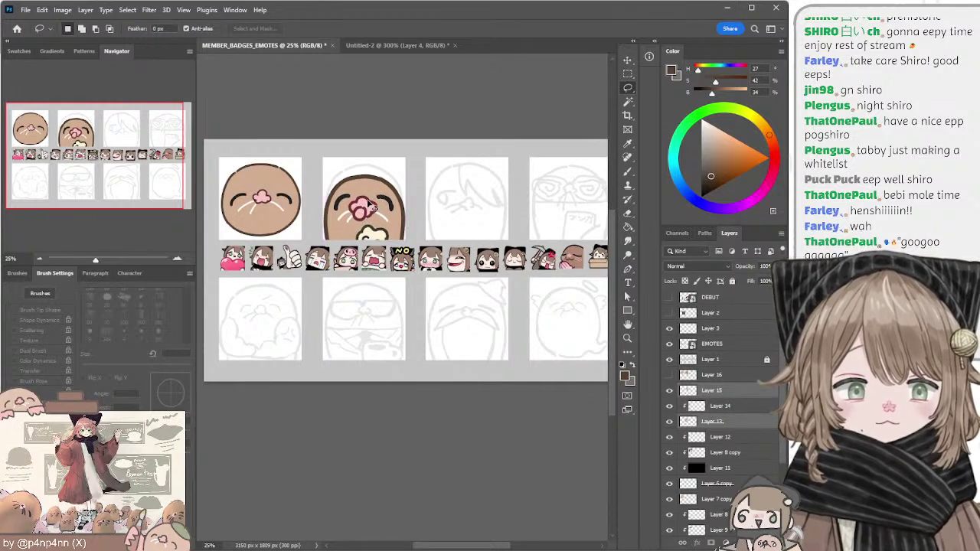
left_click(367, 200, "ctrl")
left_click(708, 393, "shift")
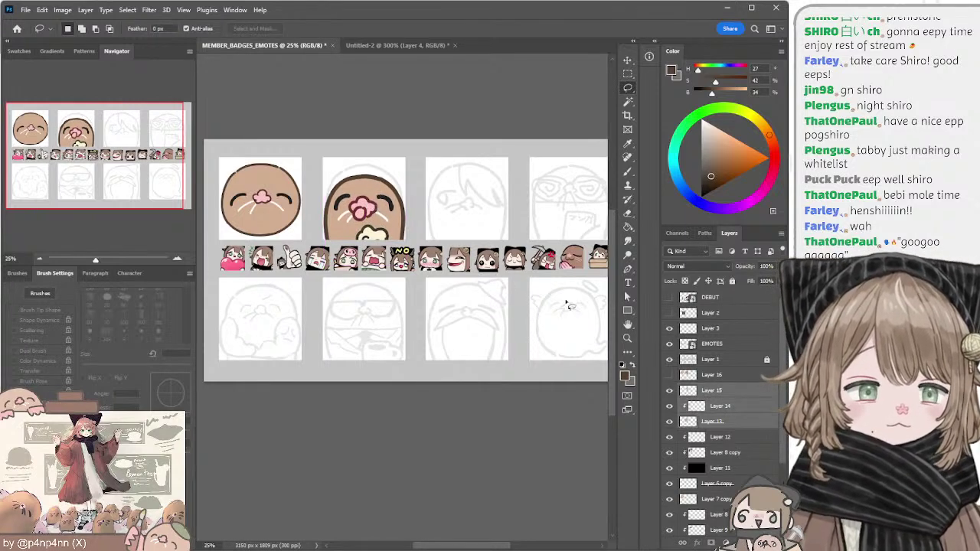
key("ctrl+shift+Down")
key("ctrl+shift+Left")
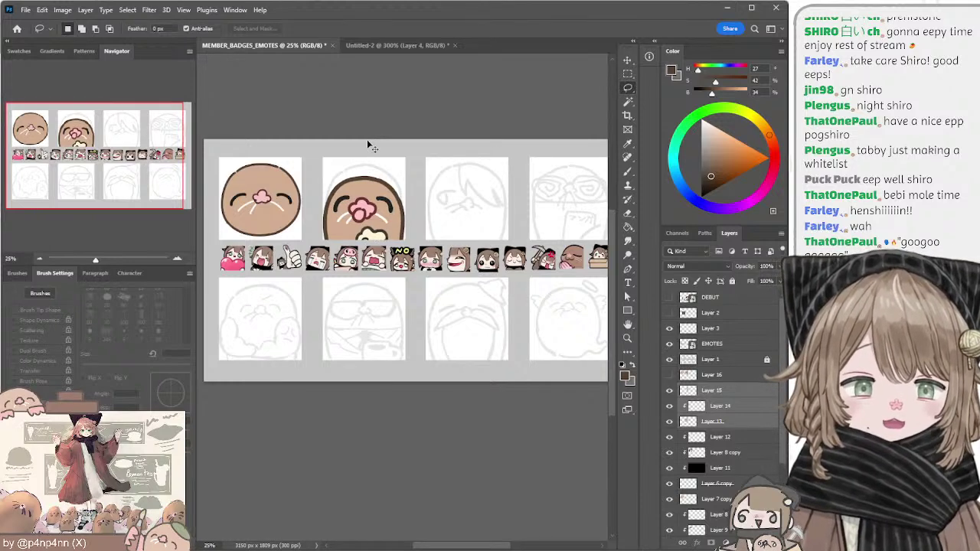
key("ctrl+shift+Right")
key("ctrl+shift+Left")
key("ctrl+shift+Down")
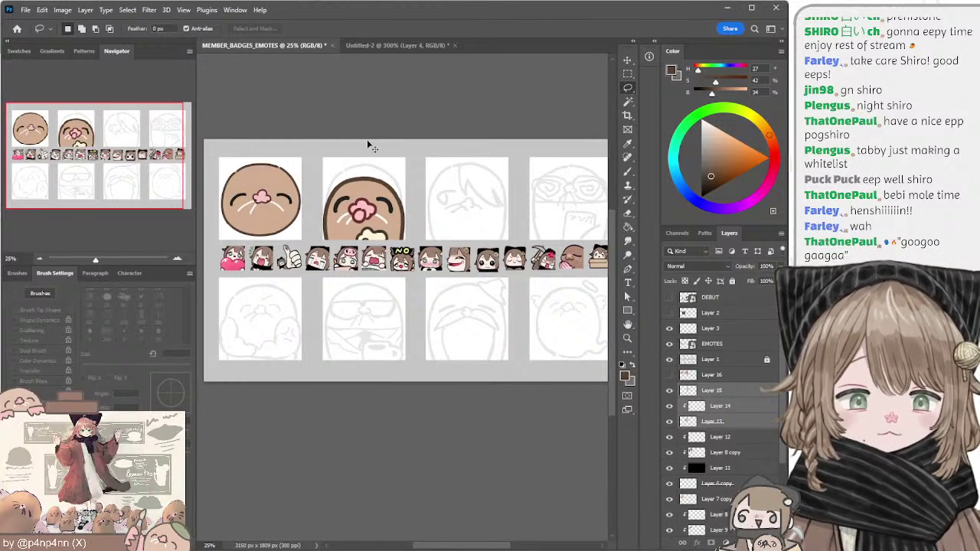
key("ctrl+shift+Down")
key("ctrl+shift+Up")
key("ctrl+shift+Right")
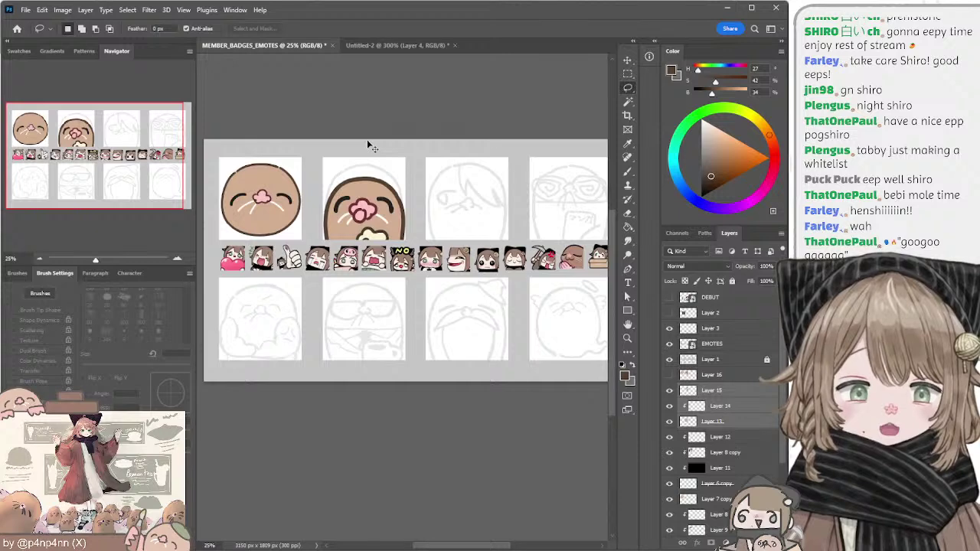
key("ctrl+shift+z")
key("ctrl+z")
key("ctrl+shift+z")
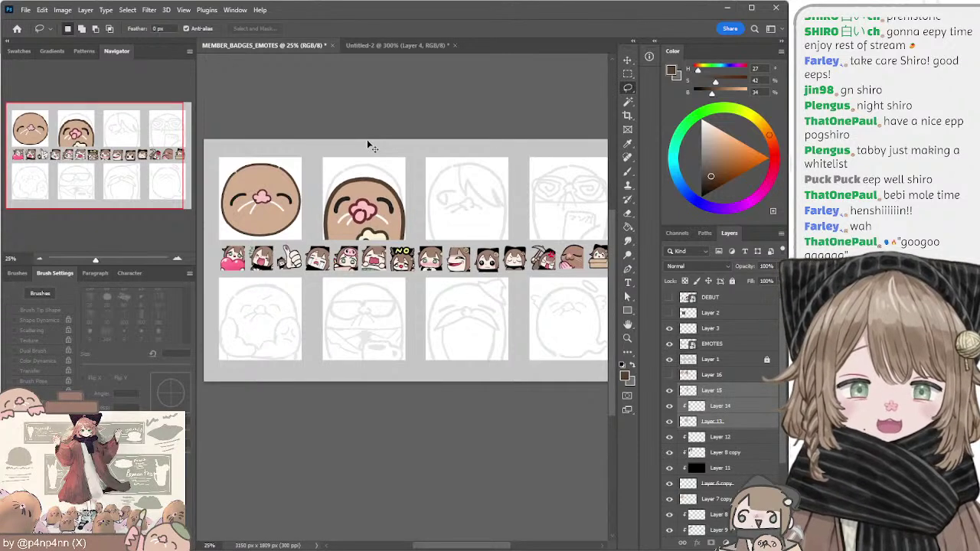
Step: Add a new layer directly below Layer 15 and set up a neutral mid-grey brush at 30 px
left_click(692, 391)
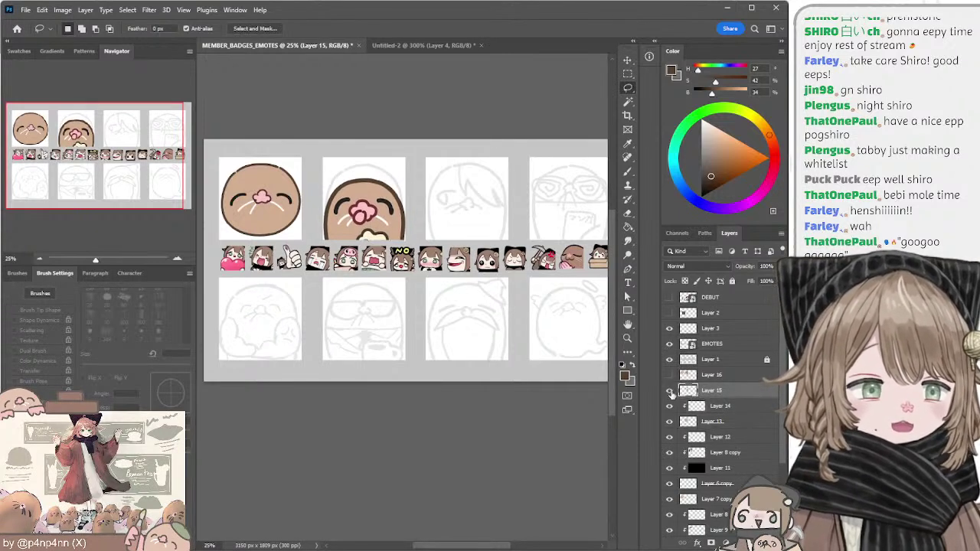
left_click(670, 392)
left_click(671, 391)
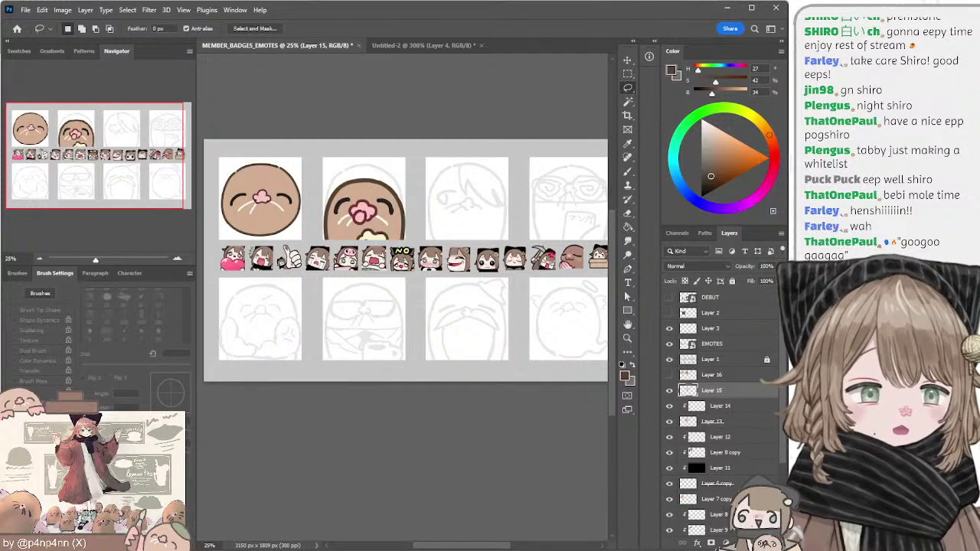
key("ctrl+shift+alt+n")
key("b")
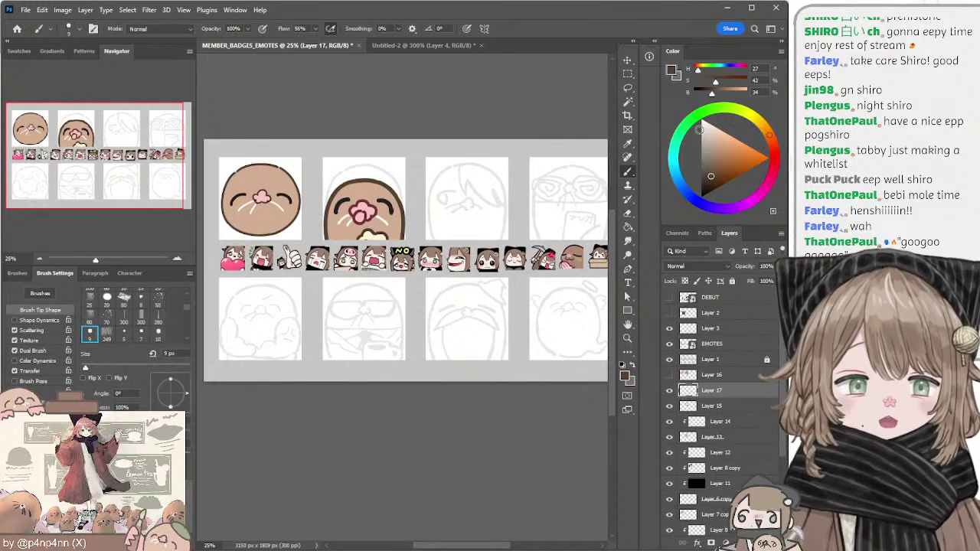
left_click(700, 148)
key("bracketright")
key("bracketright")
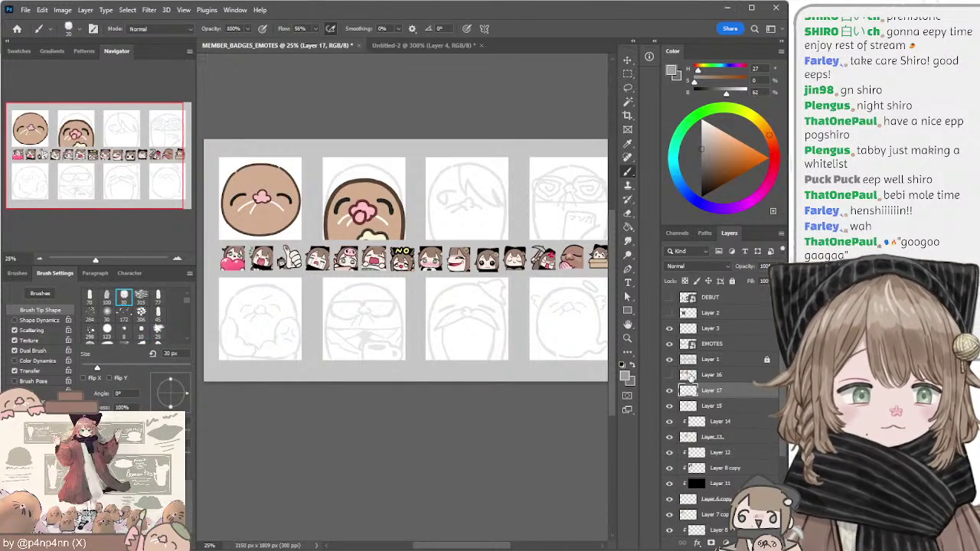
left_click_drag(691, 397, 692, 411)
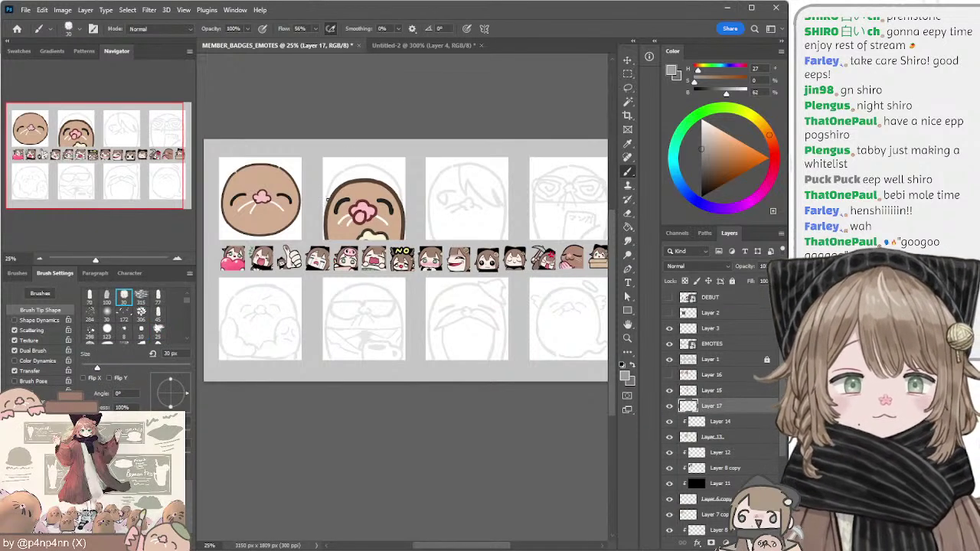
Step: Try outlining a scalloped bonnet edge around the second mole's head, reducing the brush to 25 px and undoing the strokes
mouse_move(327, 200)
left_mouse_down()
mouse_move(355, 164)
mouse_move(333, 183)
mouse_move(356, 161)
left_mouse_up()
key("ctrl+z")
key("ctrl+z")
key("bracketleft")
key("ctrl+z")
key("ctrl+z")
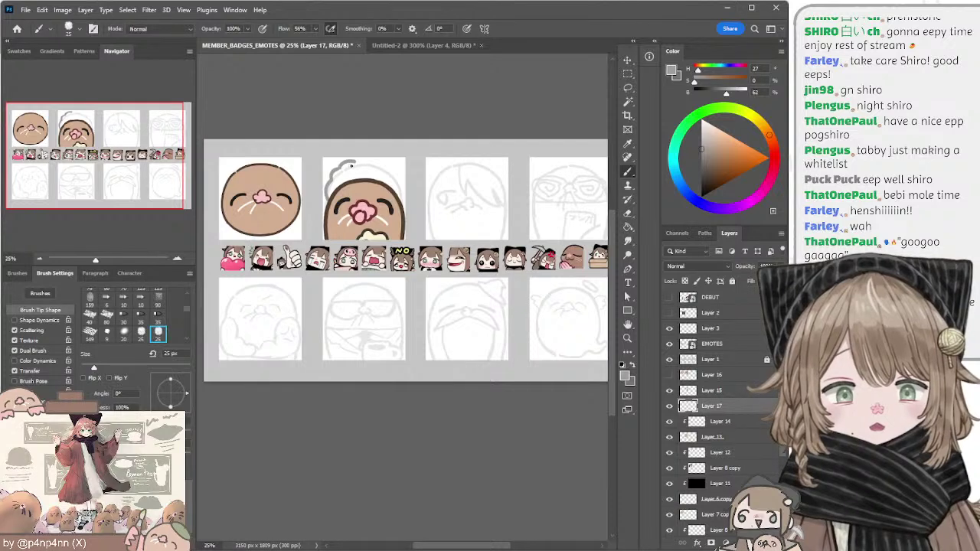
key("ctrl+z")
key("ctrl+z")
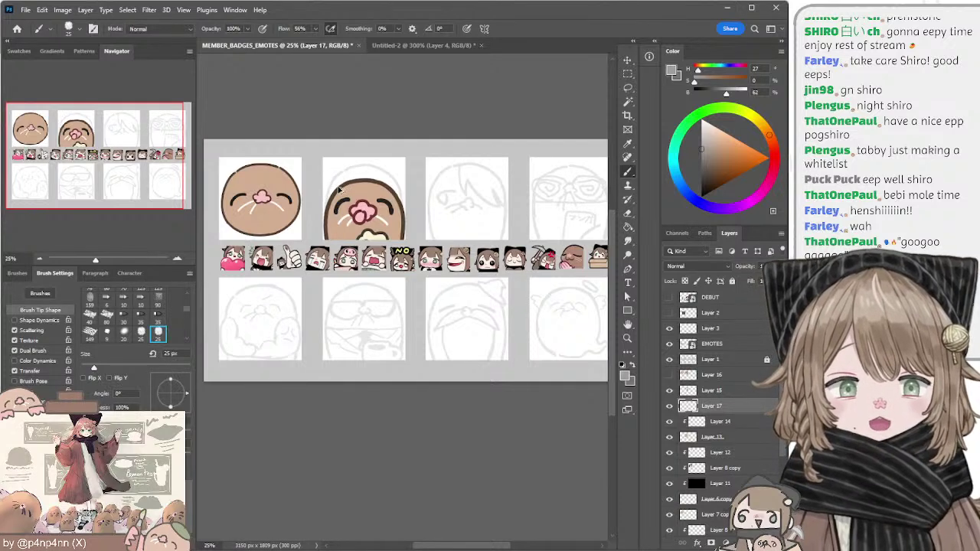
left_click_drag(329, 196, 391, 171)
key("ctrl+z")
left_click_drag(329, 196, 356, 163)
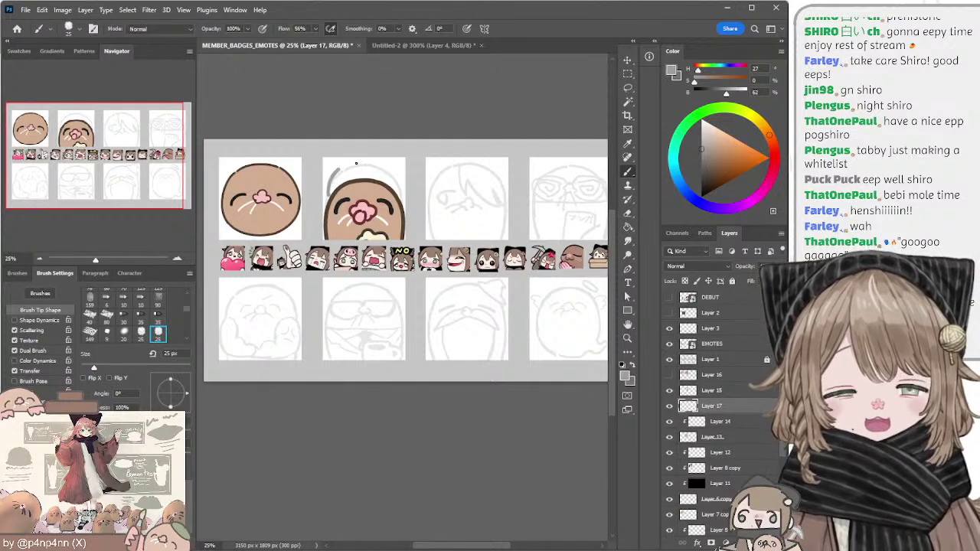
key("ctrl+z")
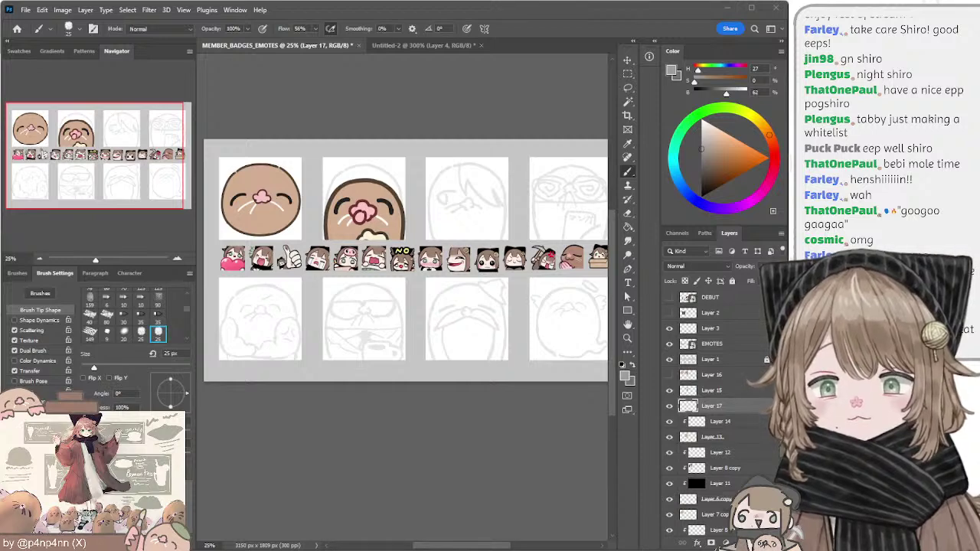
left_click(365, 79)
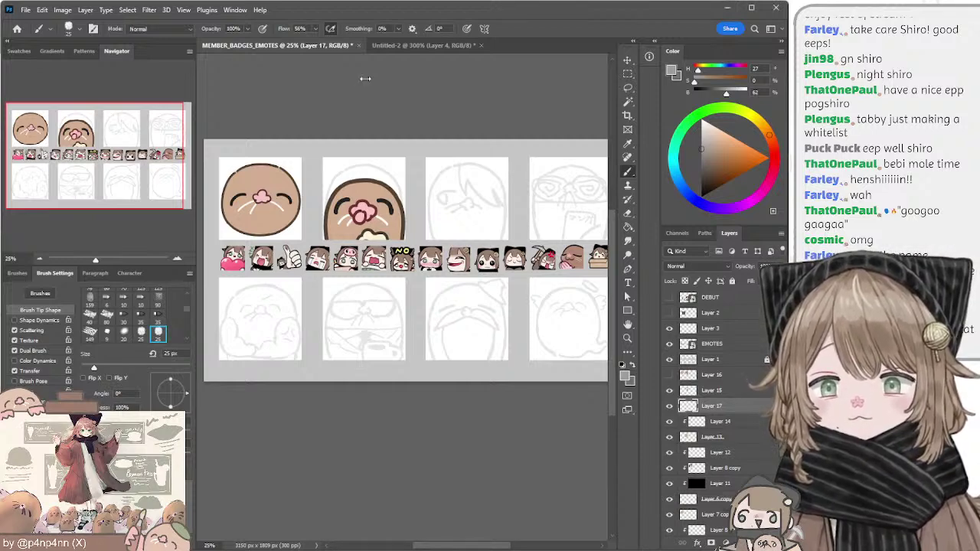
left_click_drag(328, 197, 353, 162)
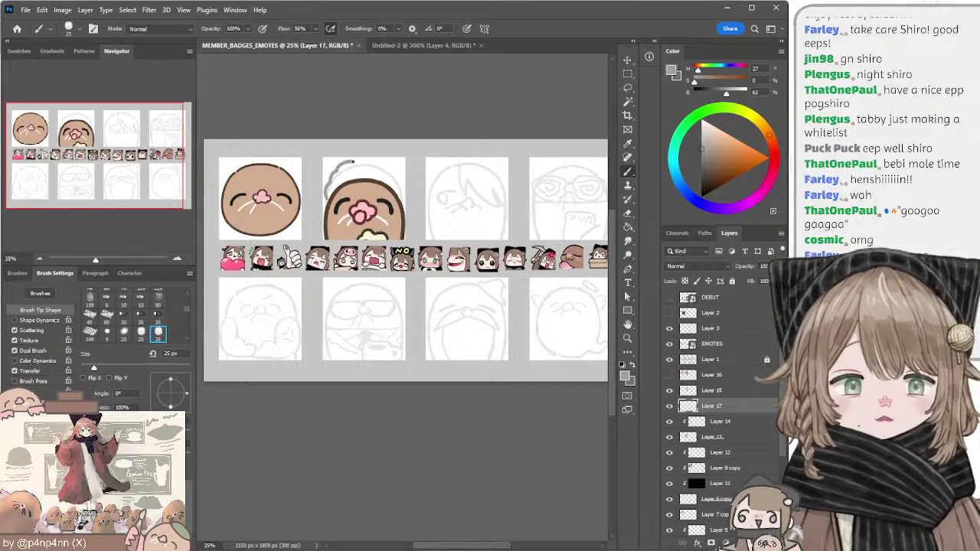
key("ctrl+z")
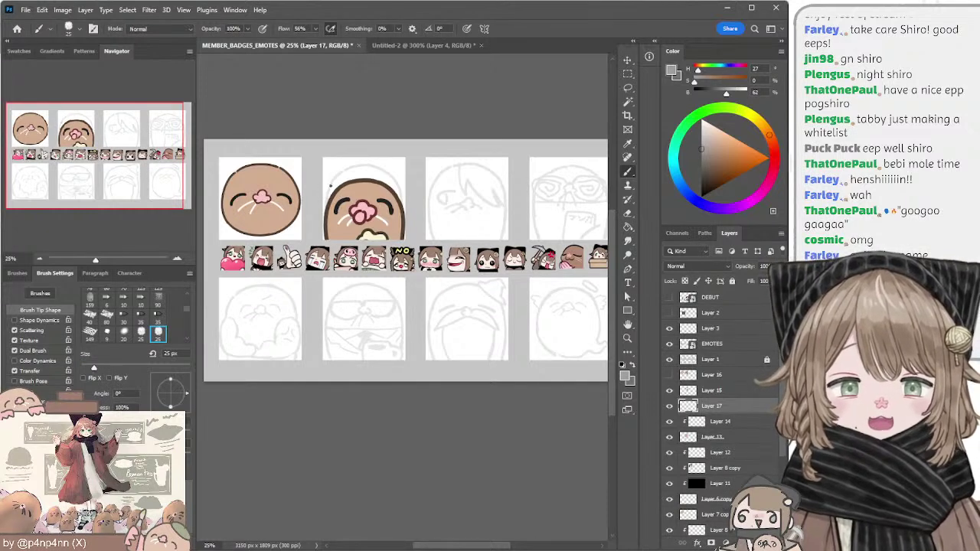
Step: Draw the scalloped grey bonnet outline around the top of the second mole's head on Layer 17
left_click_drag(326, 198, 356, 164)
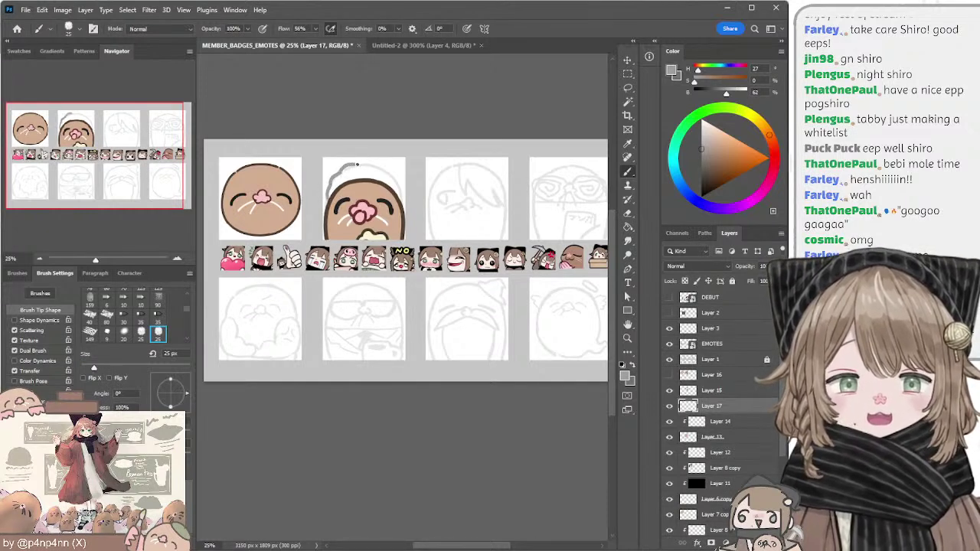
left_click_drag(355, 163, 373, 168)
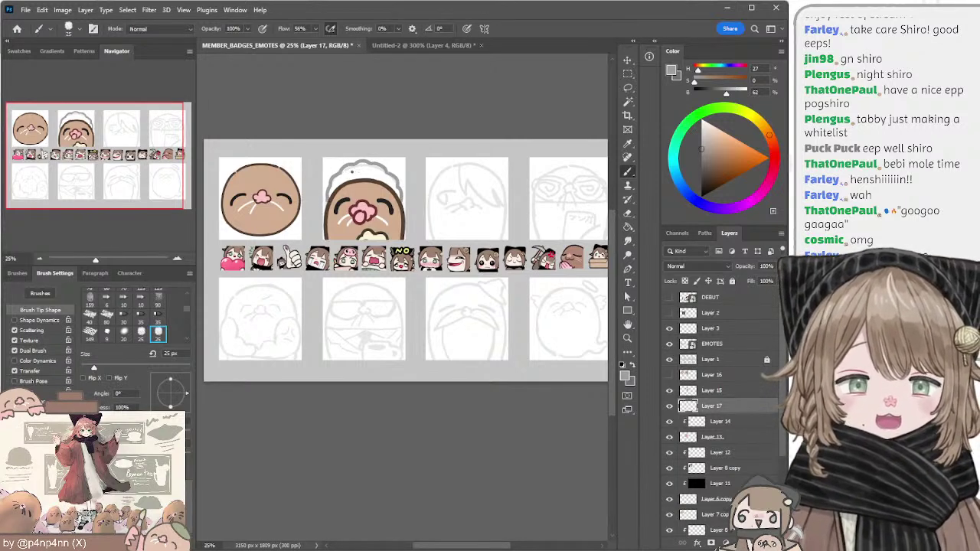
left_click_drag(431, 224, 421, 209)
Step: Add a layer above Layer 14 and set up a pale blue 70 px brush with hue 203, saturation 8 and brightness 93
left_click(703, 425)
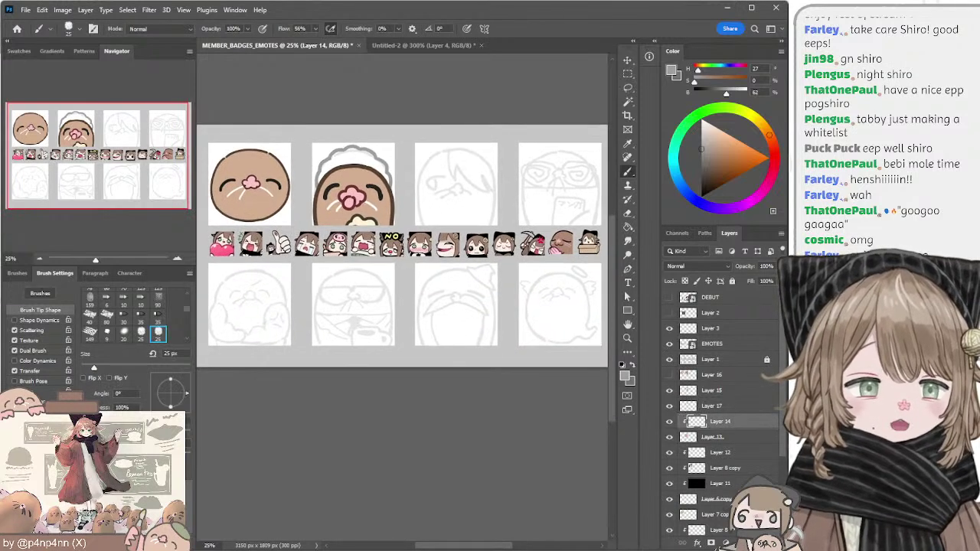
key("ctrl+shift+alt+n")
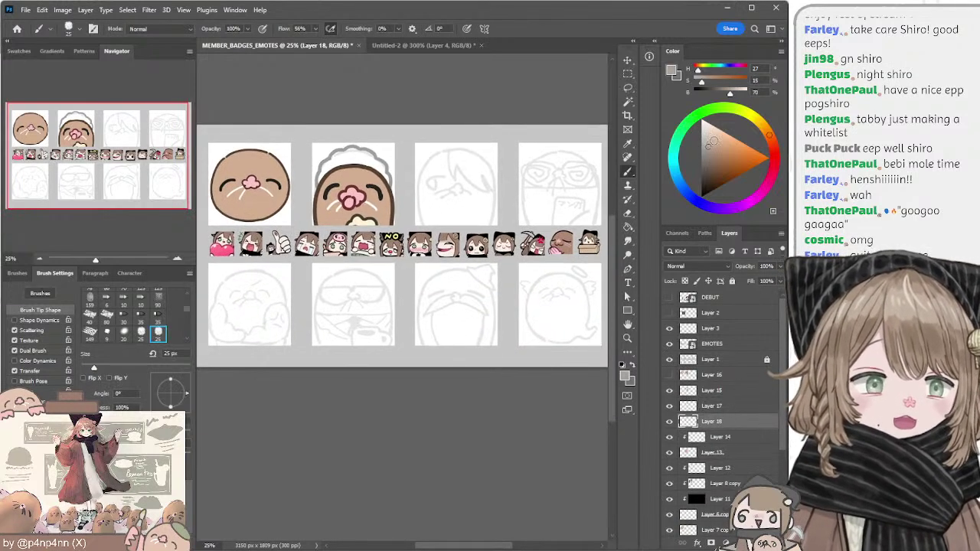
left_click(365, 160, "alt")
key("bracketright")
key("bracketright")
key("bracketright")
key("bracketright")
key("bracketright")
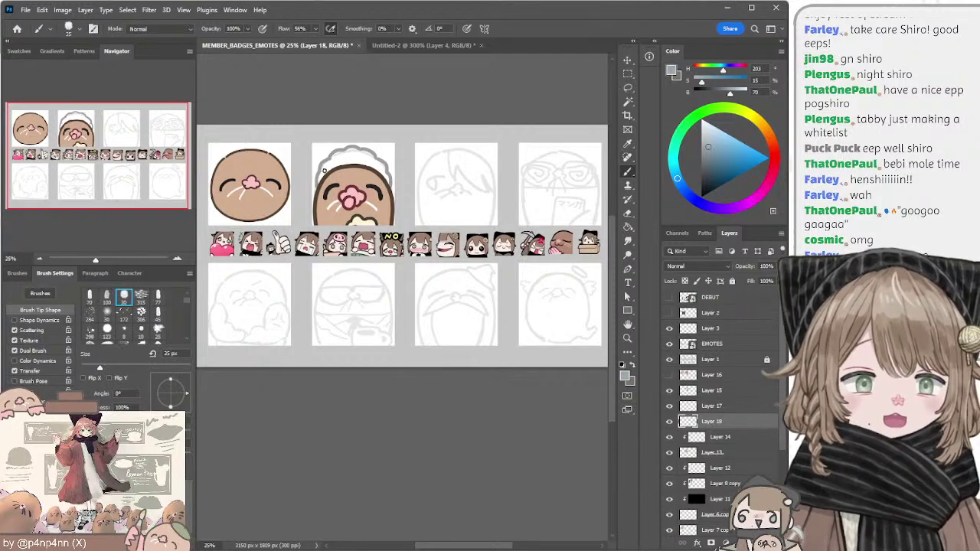
left_click_drag(326, 171, 335, 164)
left_click(705, 127)
key("bracketright")
key("bracketright")
key("ctrl+z")
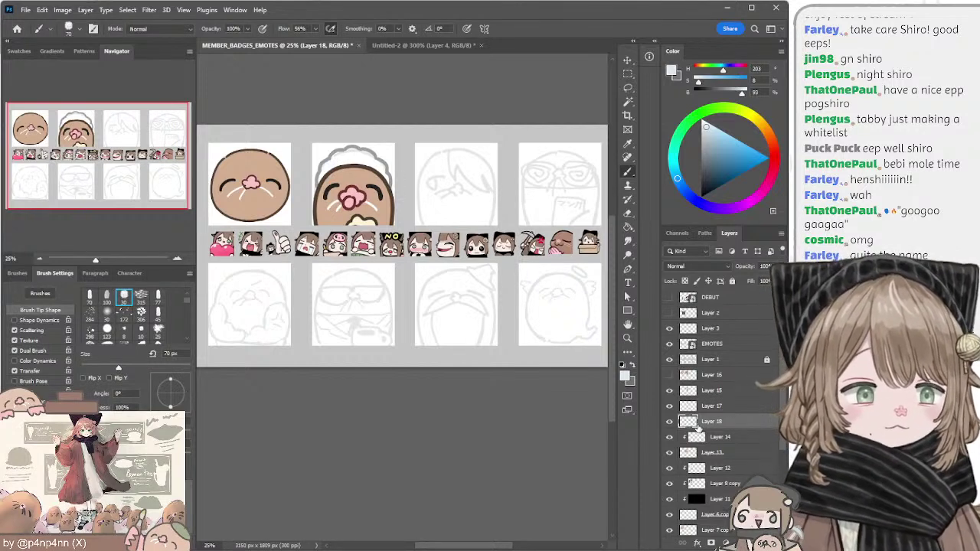
Step: Move Layers 18 and 17 directly below Layer 13, checking Layer 17's bonnet outline by toggling its visibility
left_click_drag(697, 424, 699, 454)
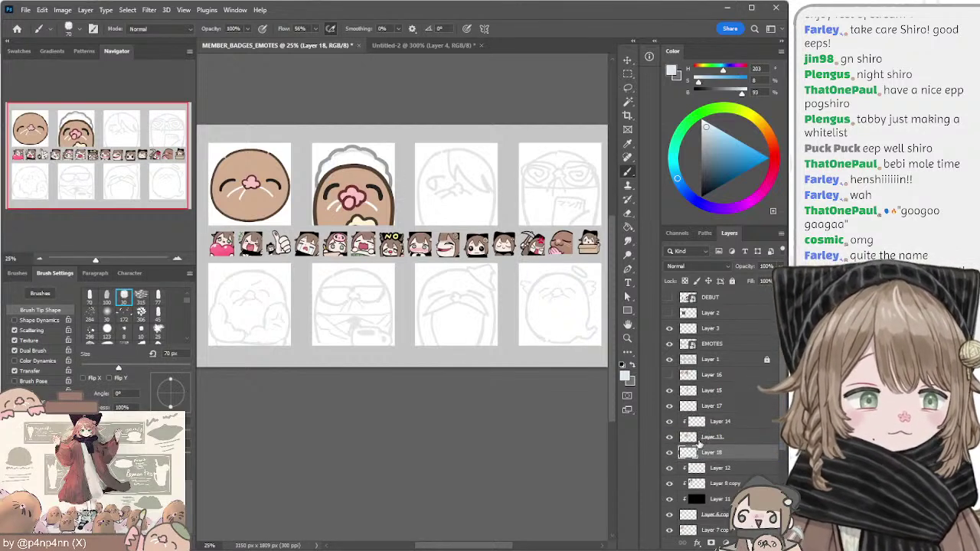
left_click(670, 407)
left_click(670, 407)
left_click_drag(689, 408, 694, 439)
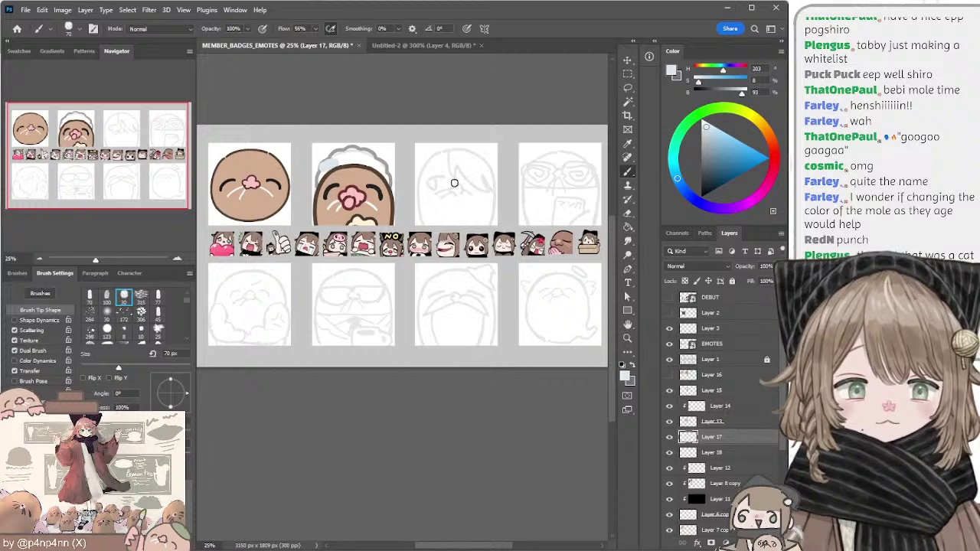
left_click(669, 438)
left_click(670, 438)
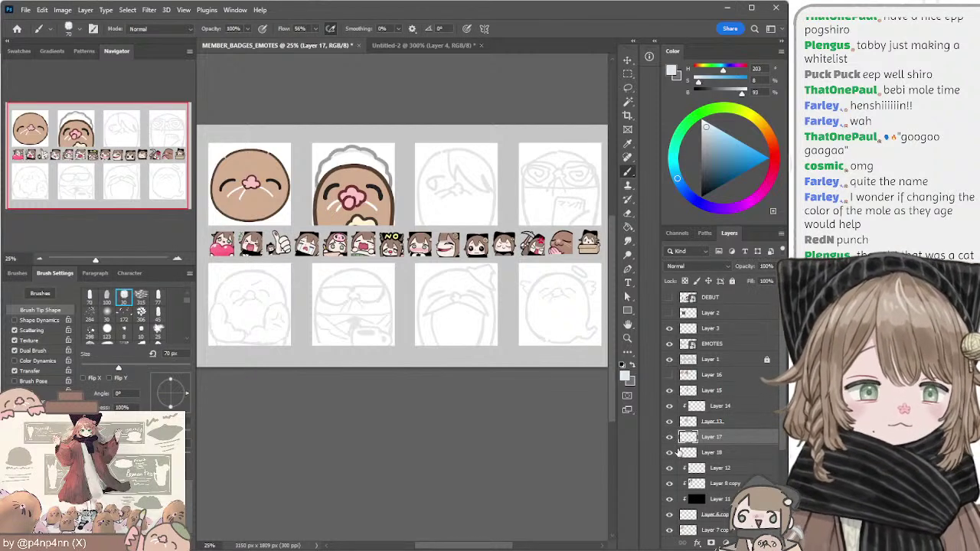
Step: Fill the second mole's bonnet on Layer 18 with pale blue, brightening the colour to hue 203, saturation 12 and brightness 100
left_click(686, 453)
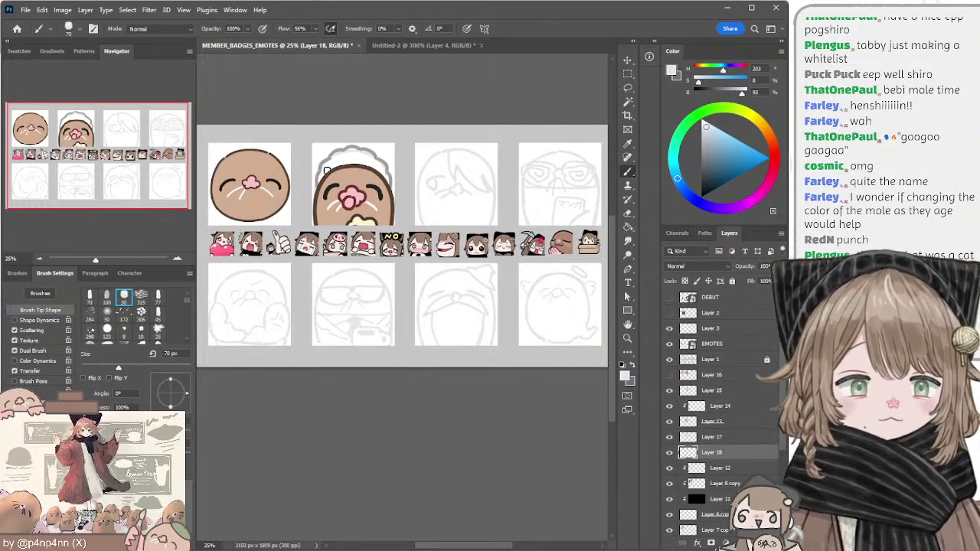
mouse_move(336, 160)
left_mouse_down()
mouse_move(354, 153)
mouse_move(383, 178)
left_mouse_up()
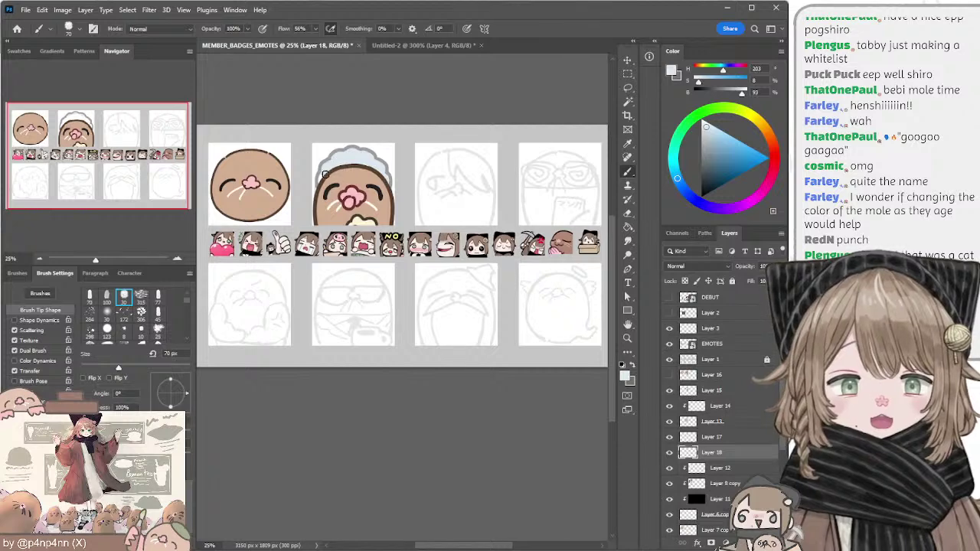
left_click_drag(708, 127, 709, 122)
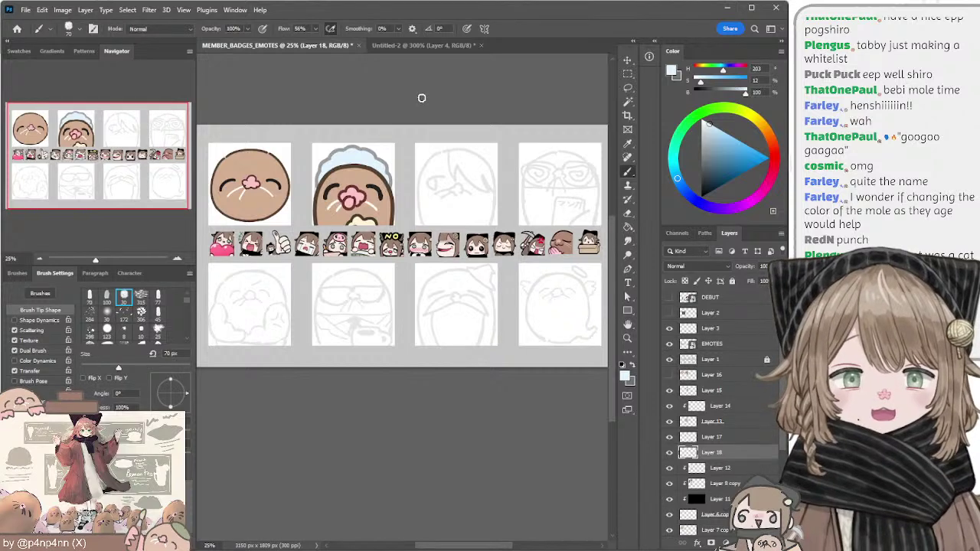
left_click_drag(434, 216, 422, 215)
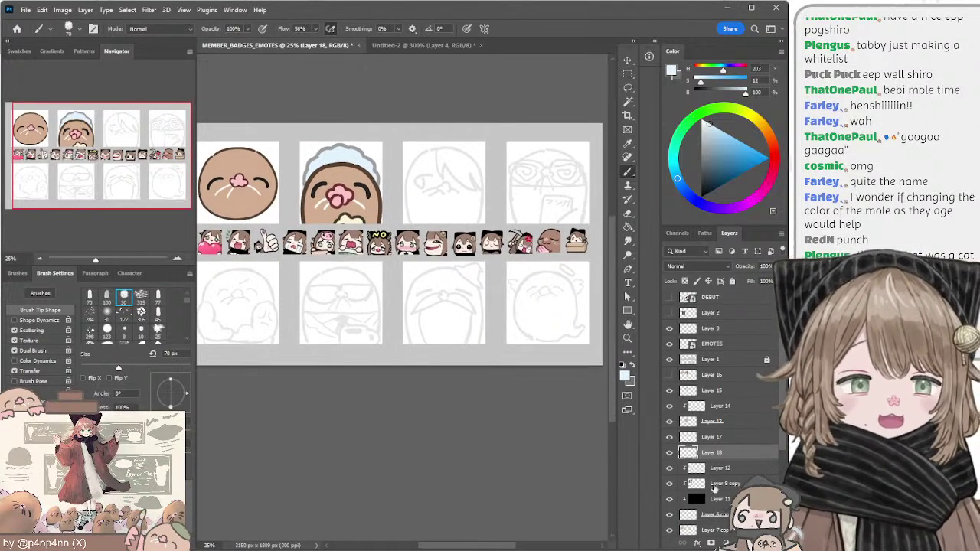
Step: Recolour the bonnet outline grey-blue (hue 203, saturation 18, brightness 81) on a new layer clipped to Layer 17, using a 100 px brush
left_click(669, 439)
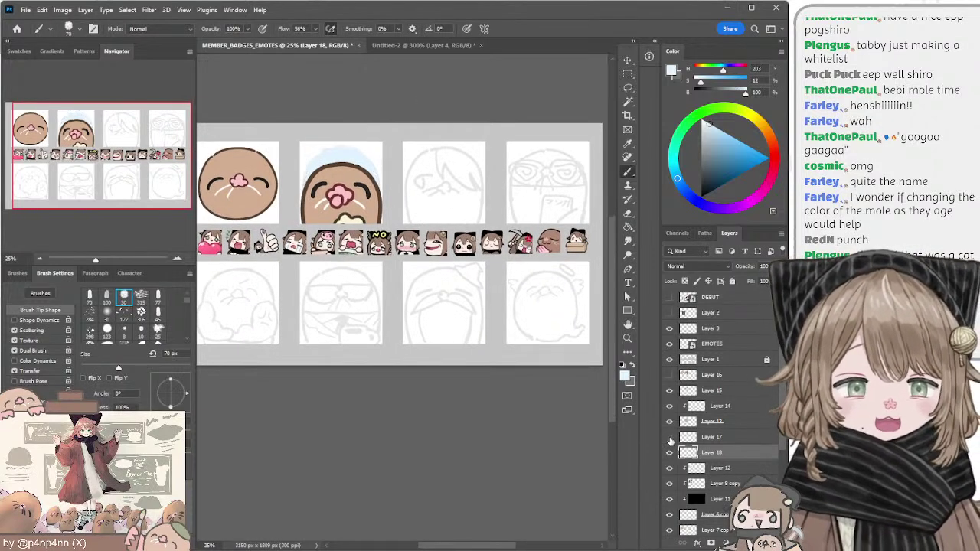
left_click(669, 439)
left_click(692, 439)
left_click(754, 543)
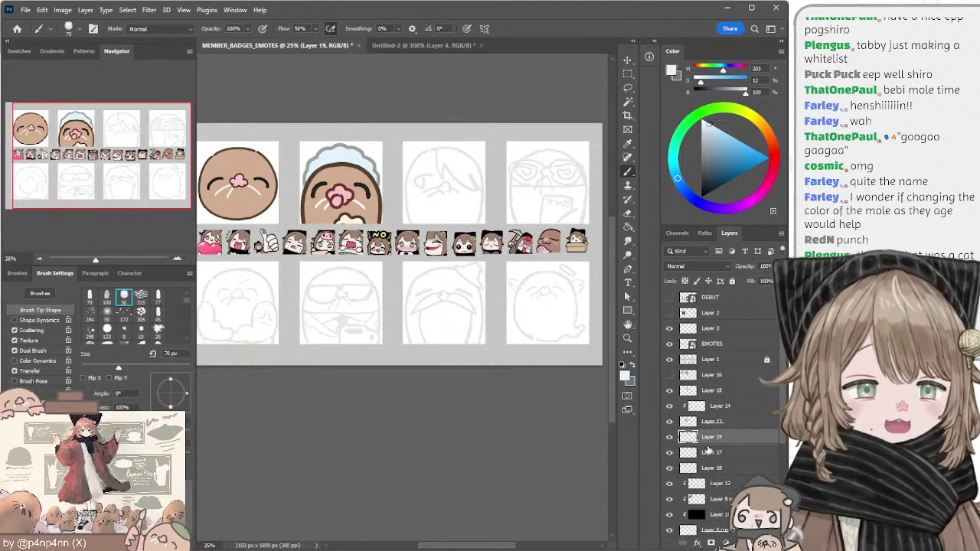
left_click(708, 444, "alt")
left_click(710, 140)
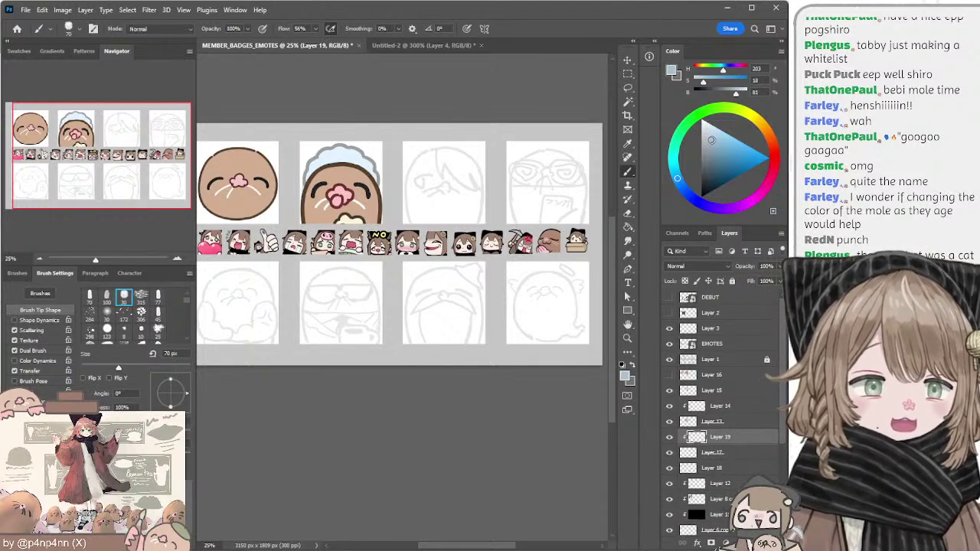
key("bracketright")
key("bracketright")
key("bracketright")
key("bracketright")
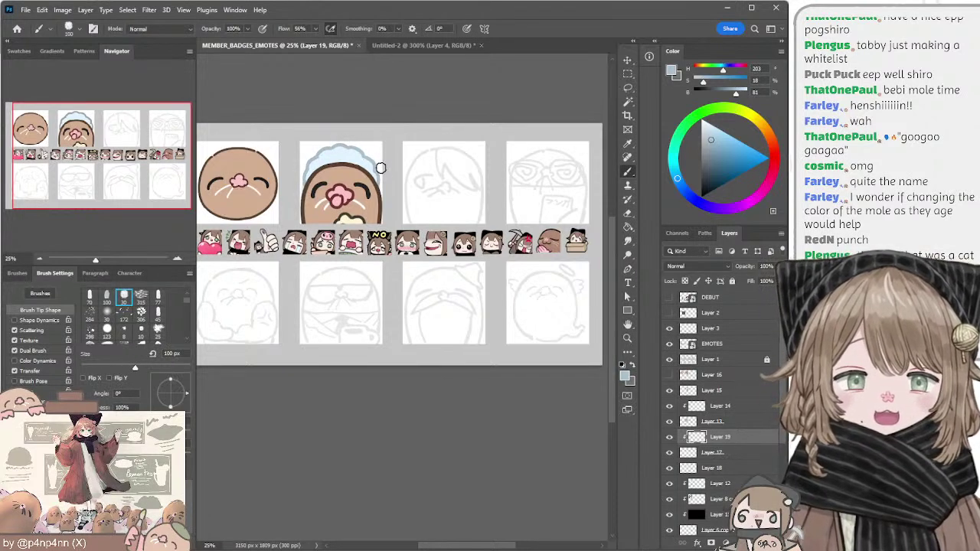
left_click_drag(402, 100, 417, 94)
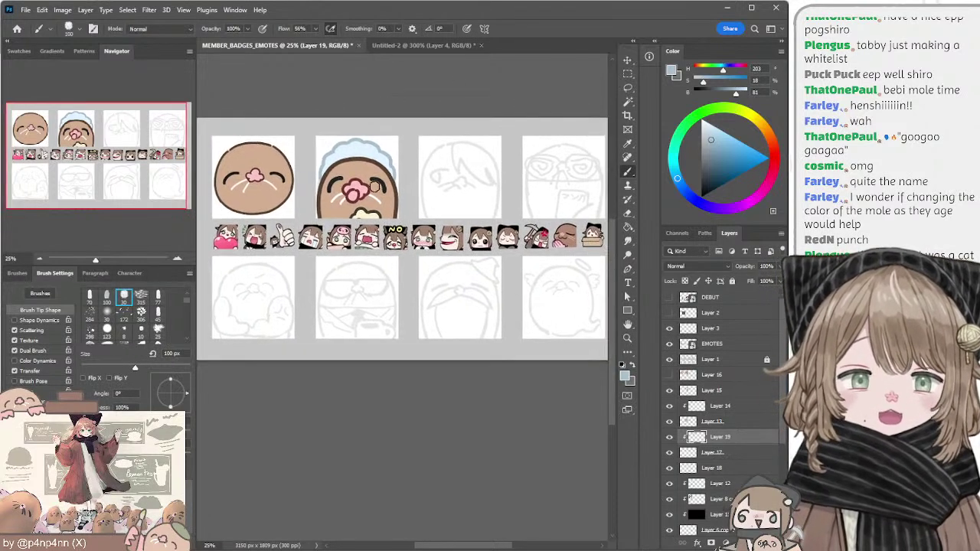
Step: Check which layer holds the pale yellow shape under the second mole's nose, toggling Layer 15's visibility
left_click(363, 218, "ctrl")
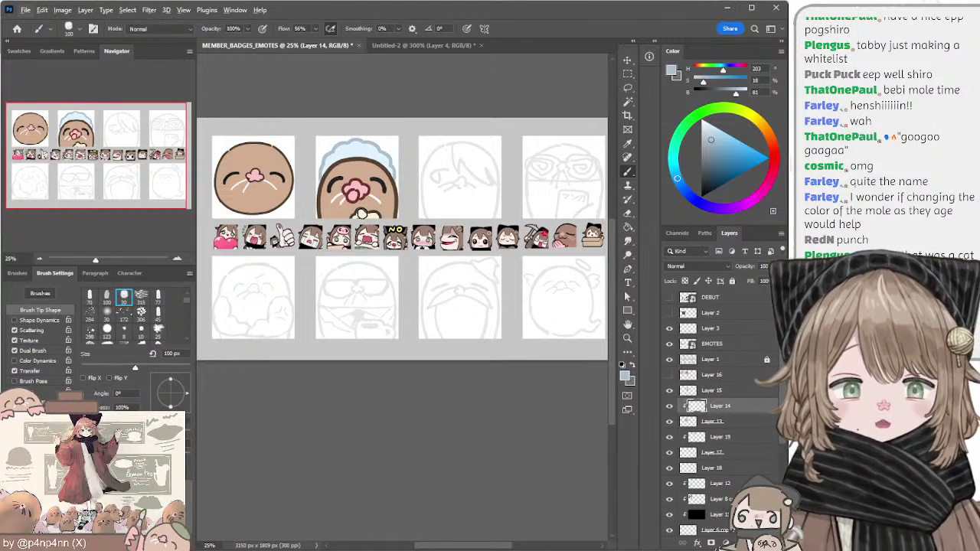
left_click(367, 216, "ctrl")
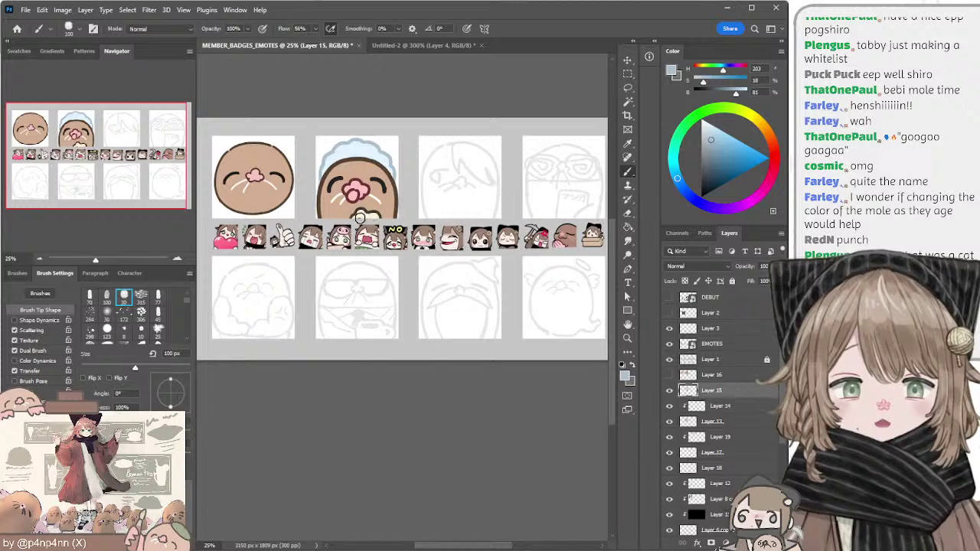
key("e")
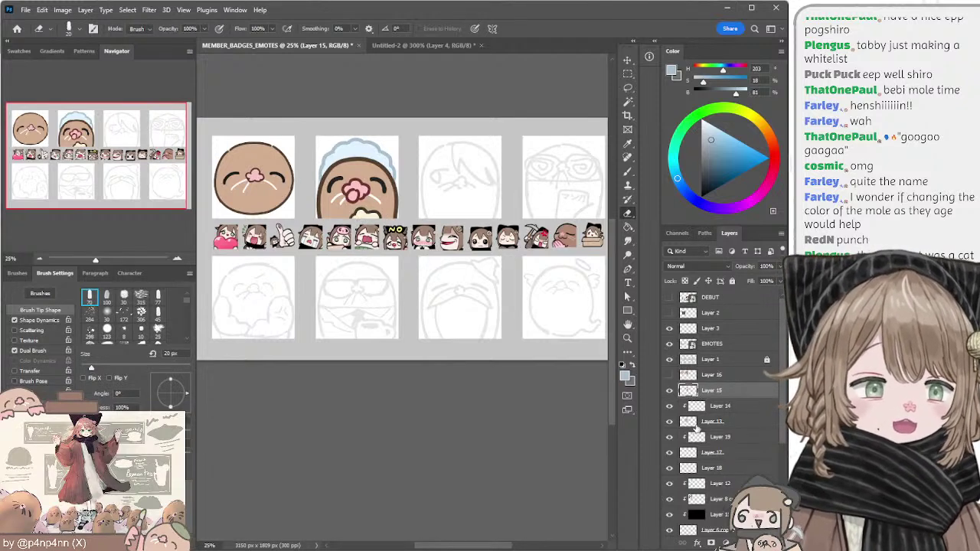
left_click(670, 391)
left_click(669, 391)
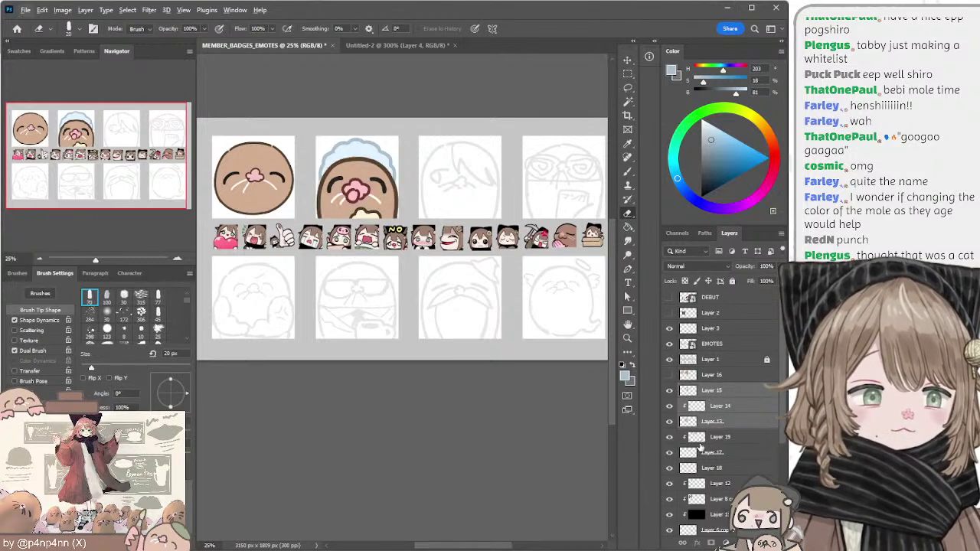
Step: Duplicate Layers 15, 14, 13, 19 and 17 above the originals and merge the copies into one layer
left_click(693, 453)
left_click(700, 391, "shift")
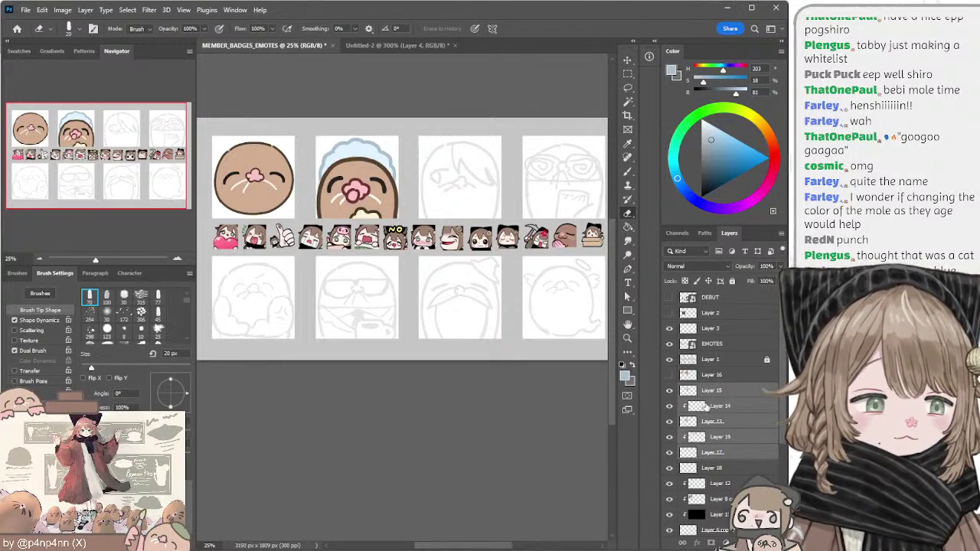
left_click_drag(704, 380, 706, 383)
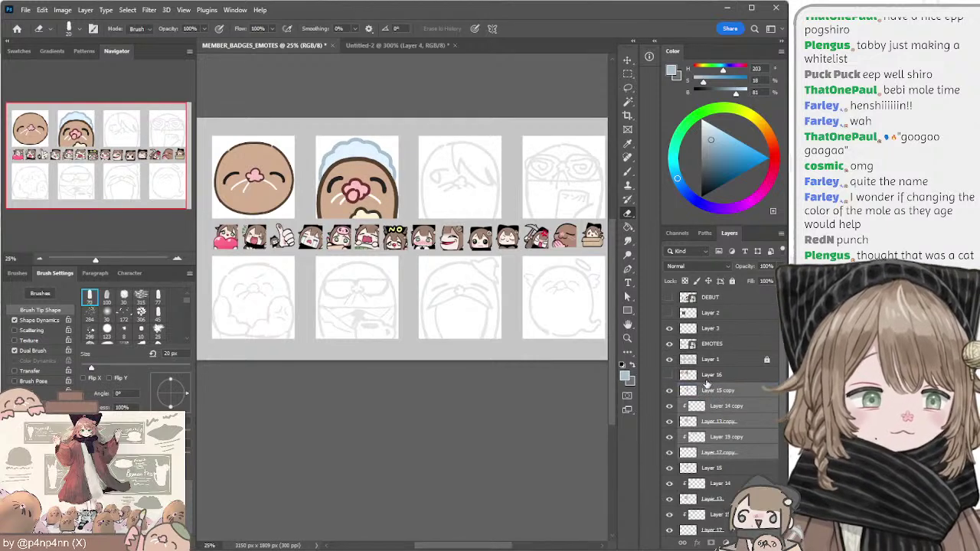
key("ctrl+e")
key("l")
mouse_move(320, 142)
left_mouse_down()
mouse_move(313, 195)
mouse_move(430, 195)
mouse_move(397, 111)
left_mouse_up()
key("ctrl+d")
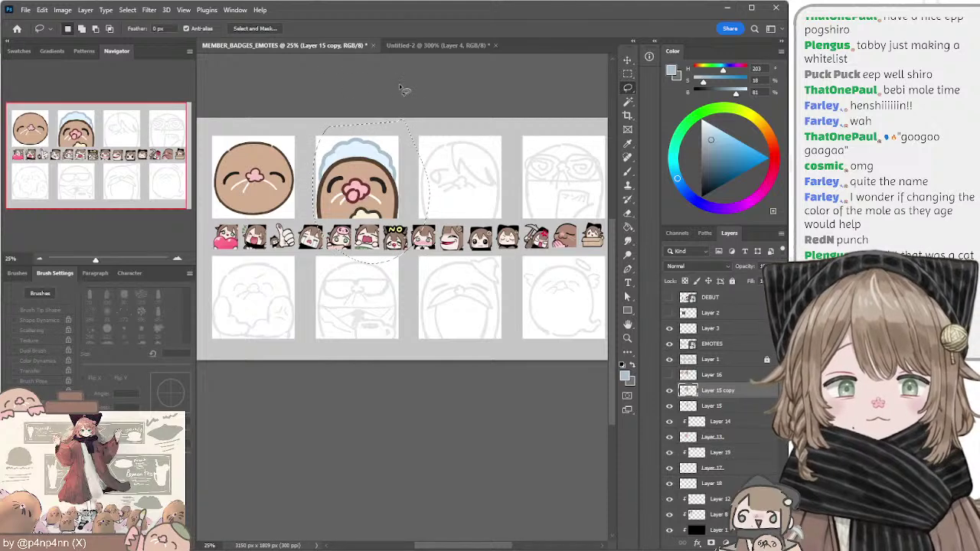
Step: Paint over the pale yellow shape on the merged copy with the mole's sampled brown, using a 150 px brush
key("b")
left_click(372, 203, "alt")
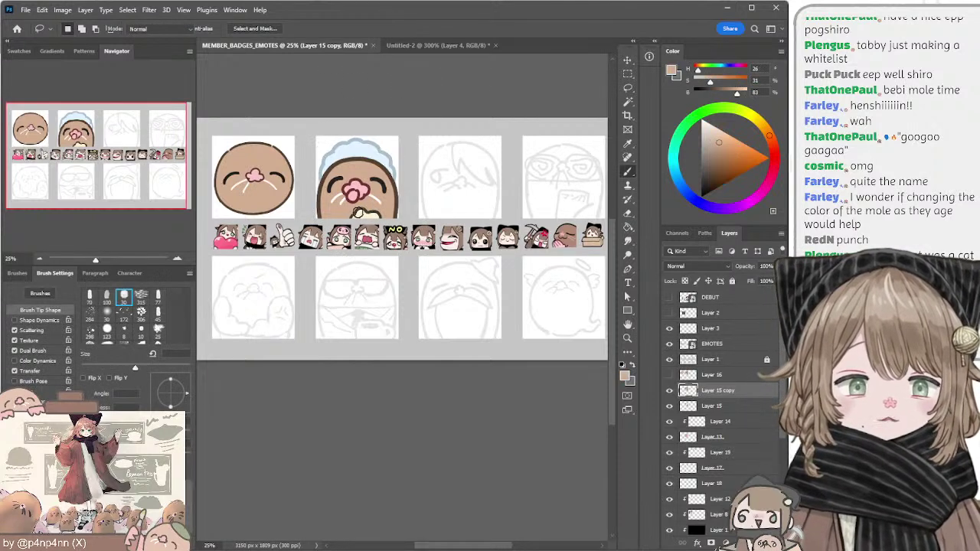
left_click_drag(353, 215, 366, 218)
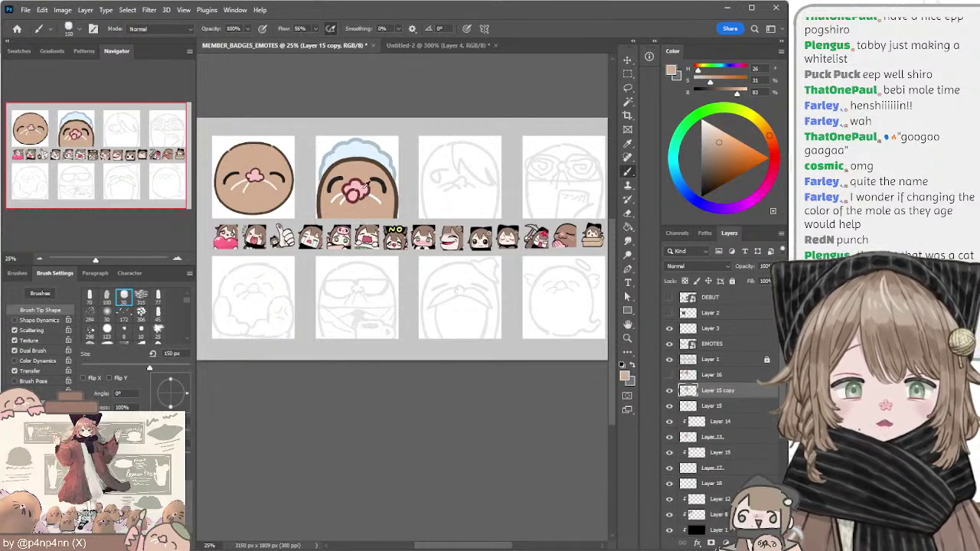
Step: Try adding pink patches along the second mole's lower edge with the sampled nose pink, reducing the brush to 45 px and undoing the strokes
left_click(360, 190, "alt")
key("bracketleft")
key("bracketleft")
key("bracketleft")
key("bracketleft")
key("bracketleft")
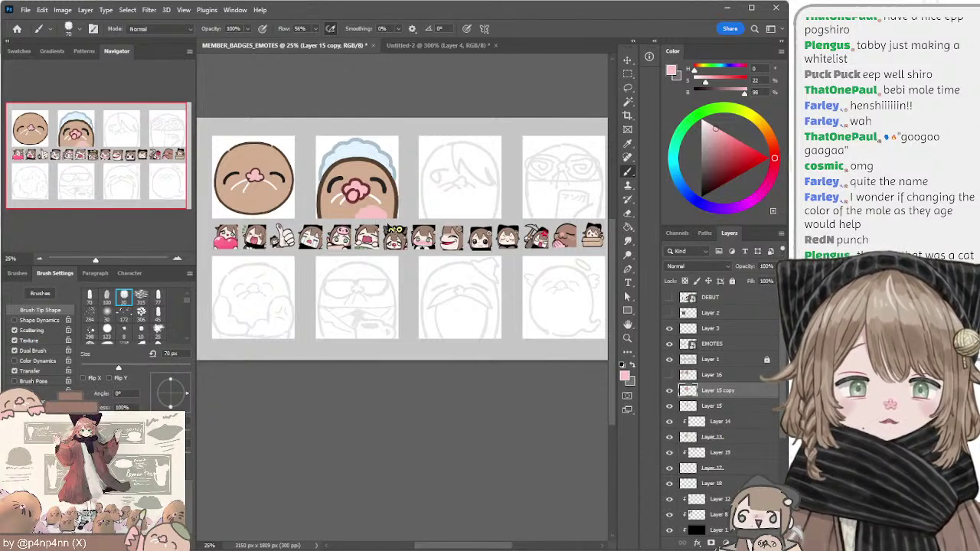
key("bracketleft")
key("bracketleft")
key("ctrl+z")
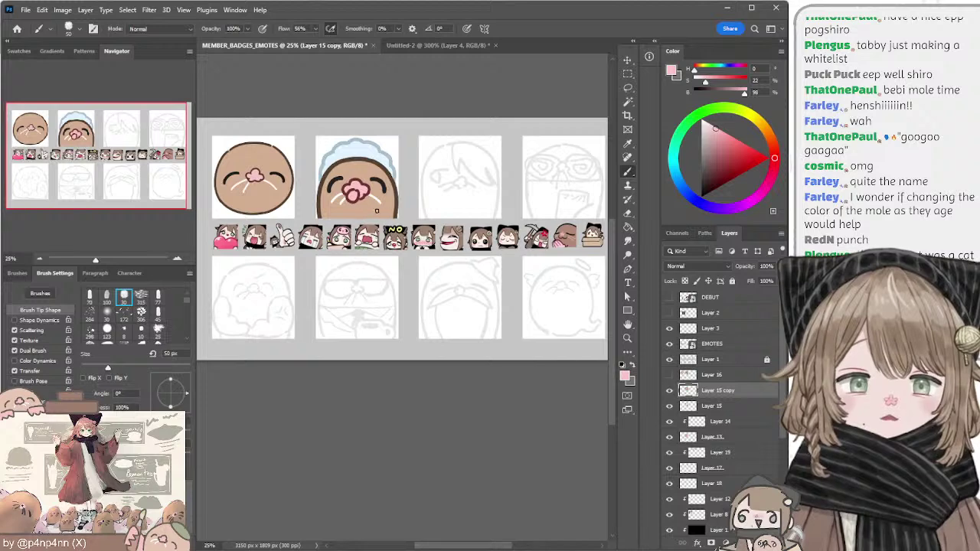
mouse_move(378, 214)
left_mouse_down()
mouse_move(408, 199)
mouse_move(389, 215)
mouse_move(328, 219)
left_mouse_up()
key("ctrl+z")
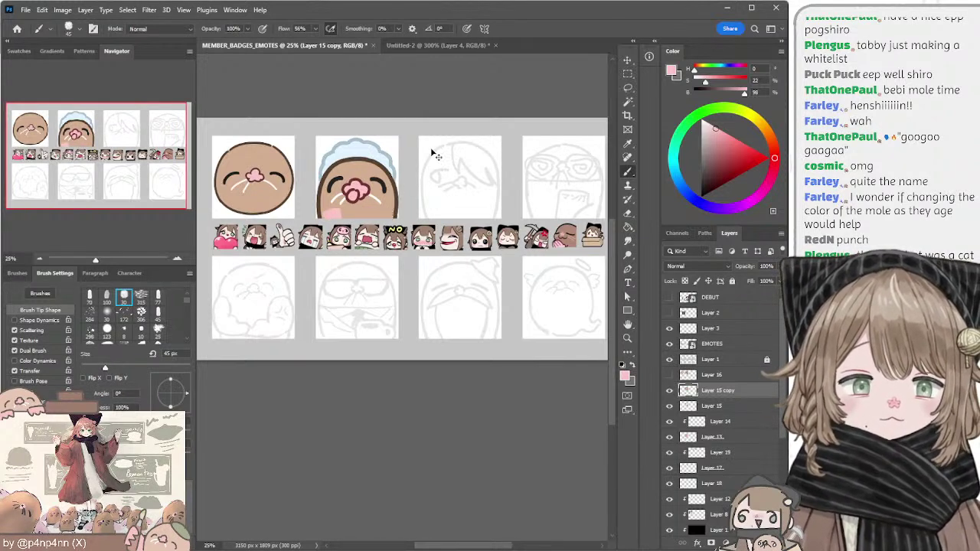
key("ctrl+z")
Step: Try drawing pale blue bonnet straps down the second mole's face on Layer 15 copy with a 35 px brush, undoing each stroke
key("l")
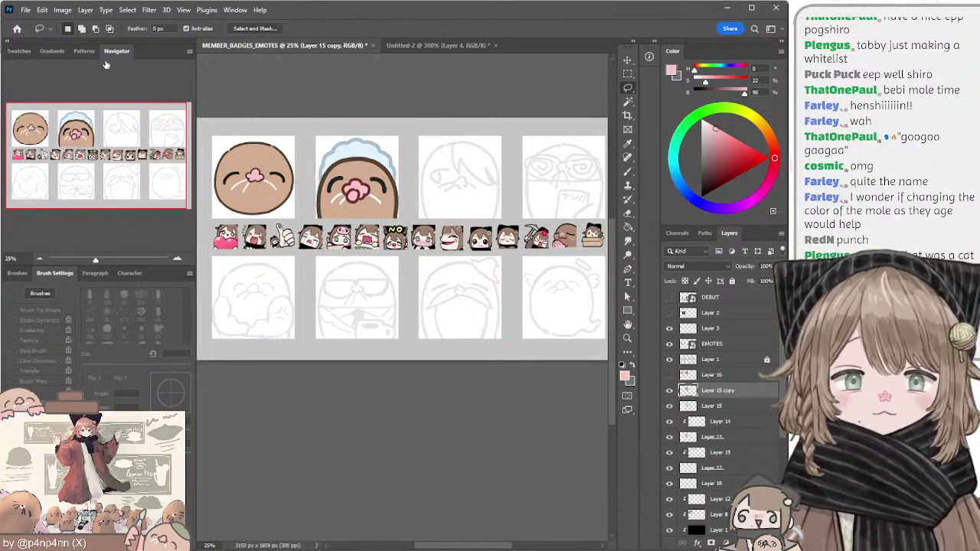
left_click(364, 157, "ctrl")
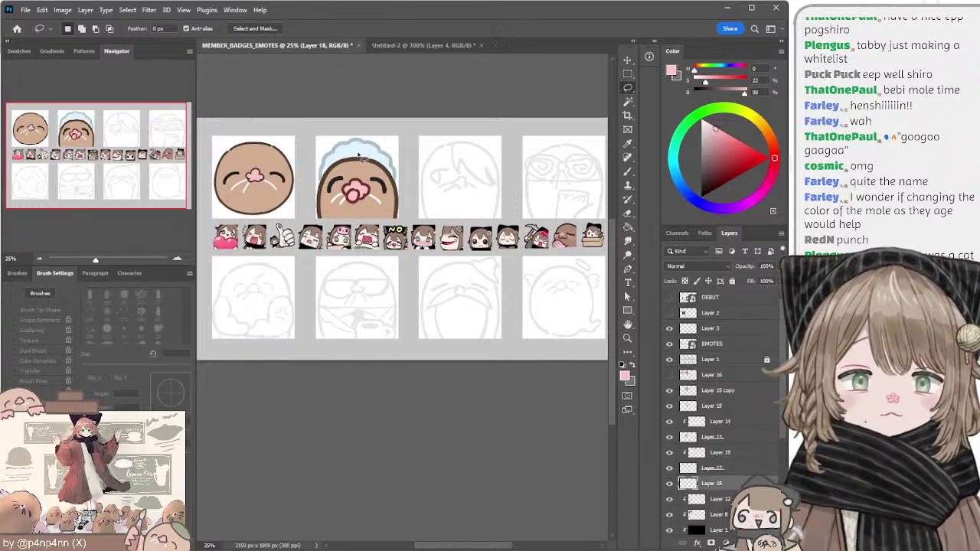
key("b")
left_click(333, 167, "alt")
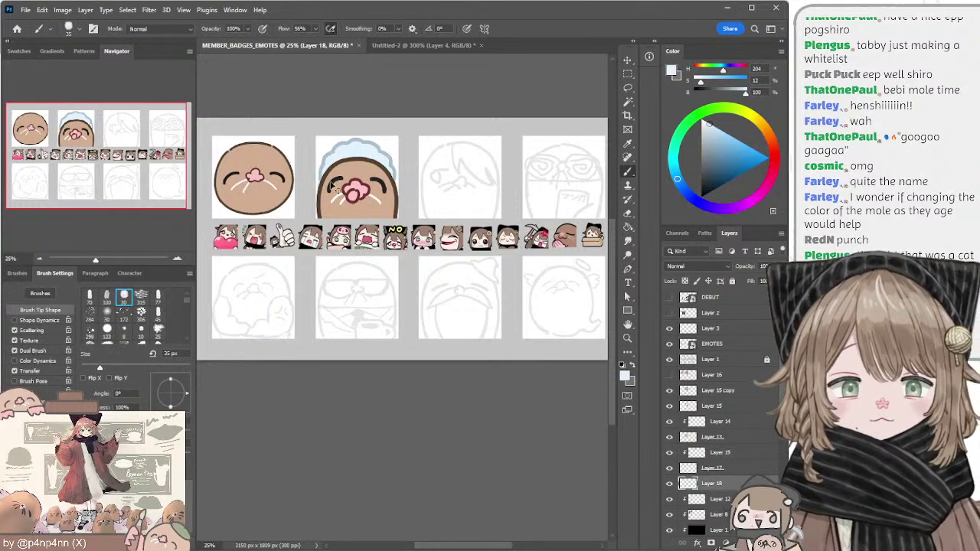
left_click(330, 167, "ctrl")
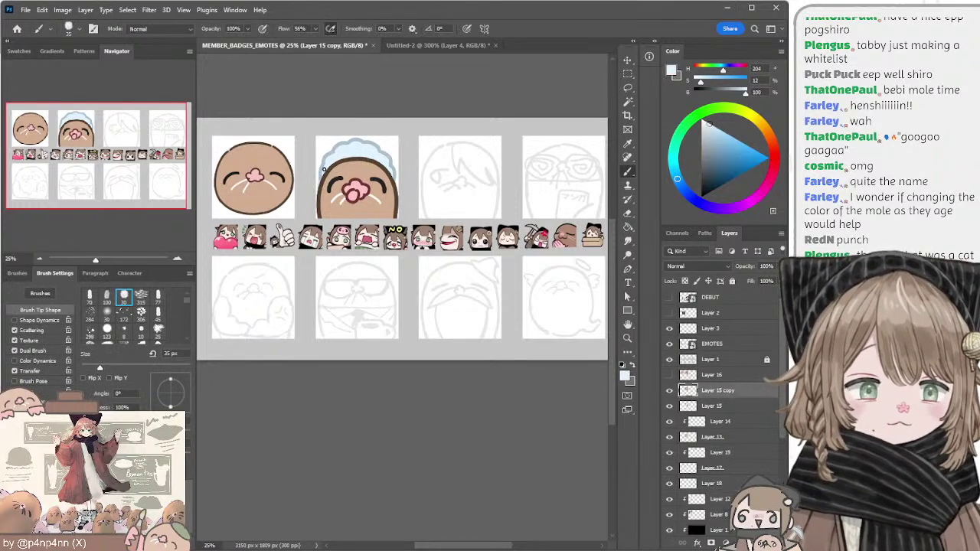
left_click_drag(324, 169, 341, 212)
key("ctrl+z")
mouse_move(320, 169)
left_mouse_down()
mouse_move(327, 198)
mouse_move(352, 215)
mouse_move(343, 217)
mouse_move(367, 215)
left_mouse_up()
key("ctrl+z")
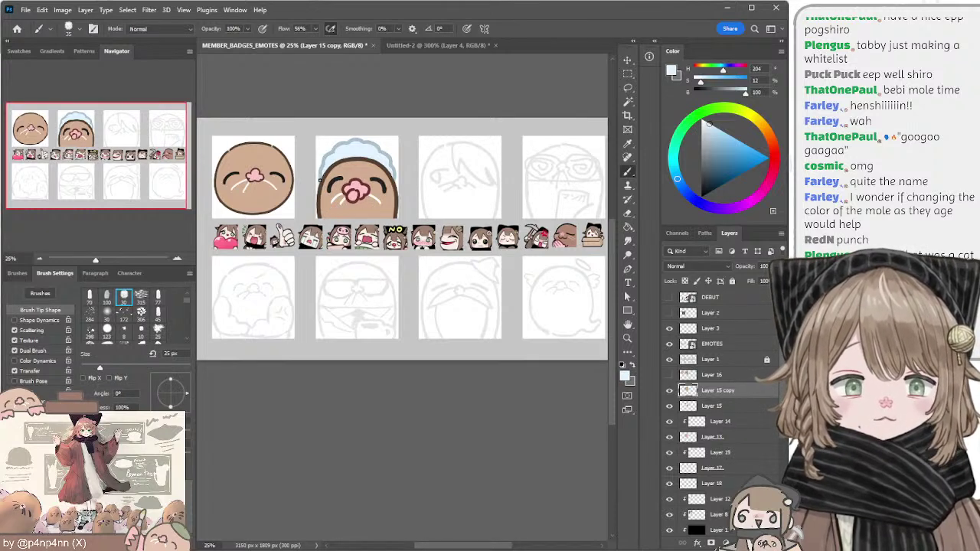
left_click_drag(321, 169, 336, 215)
key("ctrl+z")
left_click_drag(321, 168, 337, 215)
key("ctrl+z")
key("ctrl+z")
Step: Compare the second badge with and without Layer 18's bonnet fill and the merged Layer 15 copy by toggling their visibility
left_click(353, 153, "ctrl")
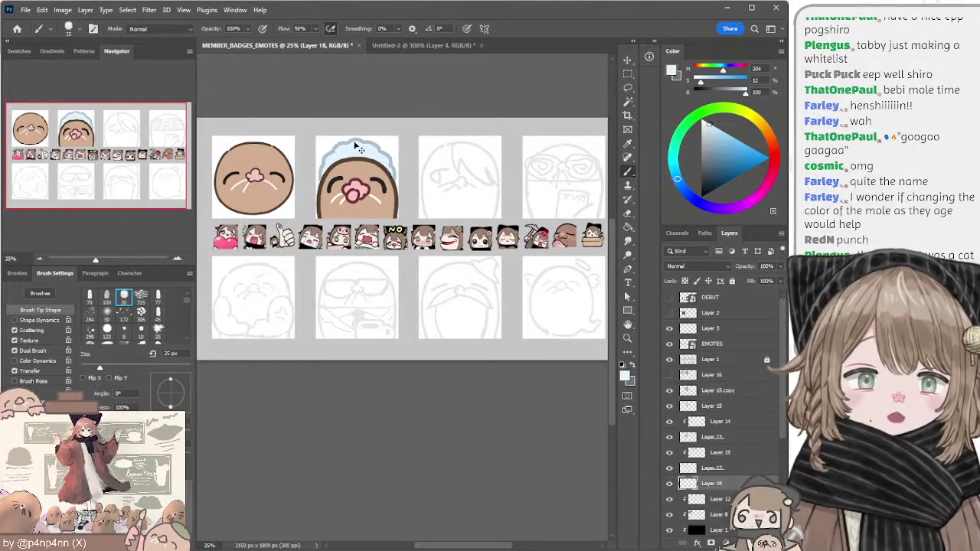
left_click(669, 483)
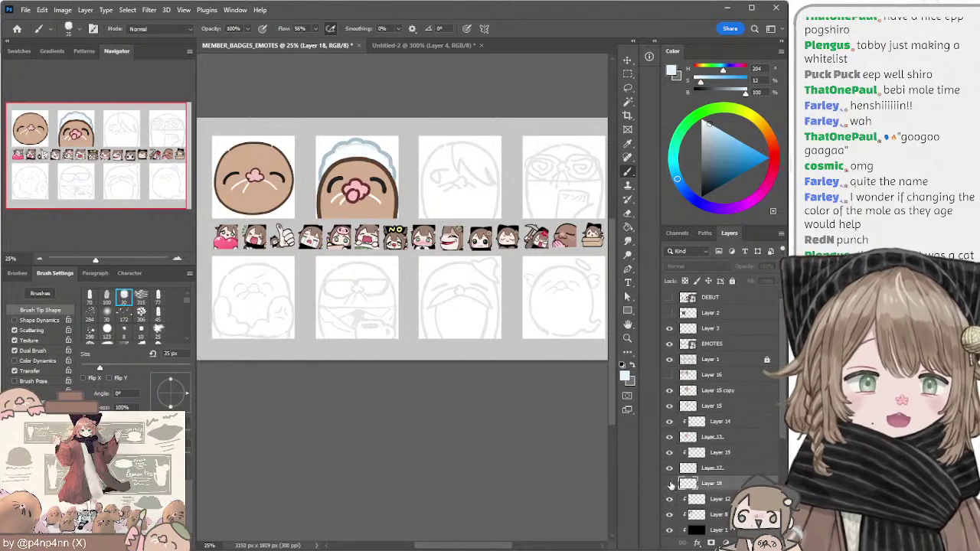
left_click(669, 483)
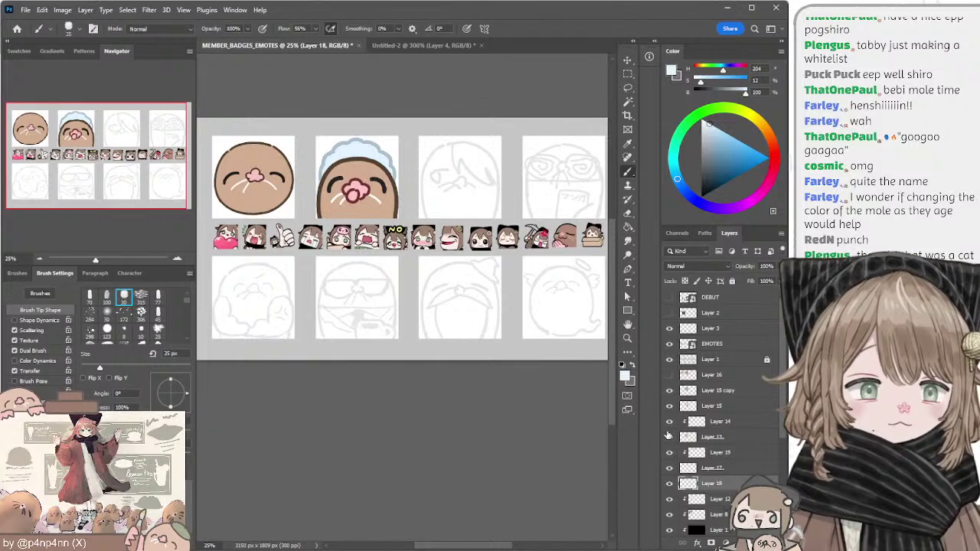
left_click(669, 391)
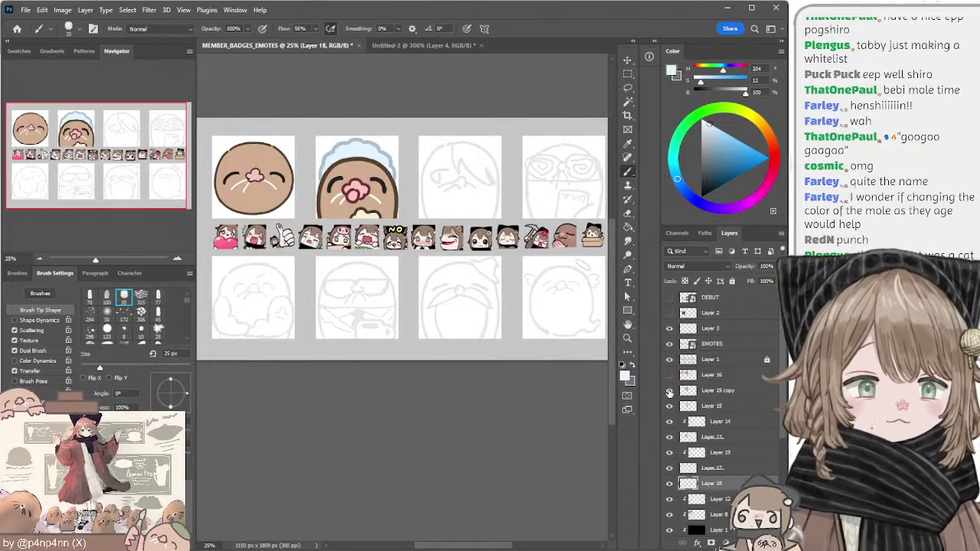
left_click(669, 391)
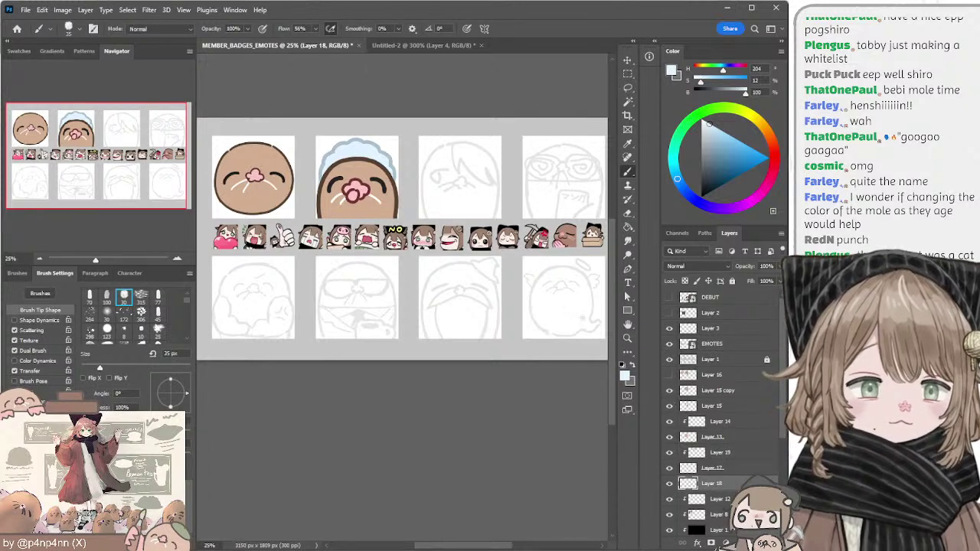
Step: Hide the merged Layer 15 copy and the bonnet's fill, outline colour and outline on Layers 18, 19 and 17
left_click(351, 141, "ctrl+shift")
left_click(669, 392)
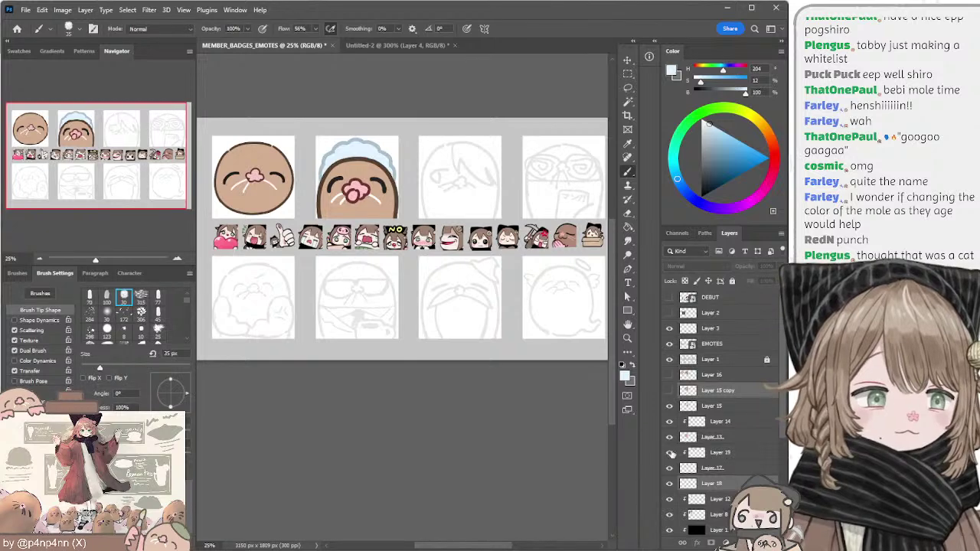
left_click(669, 484)
left_click(670, 487)
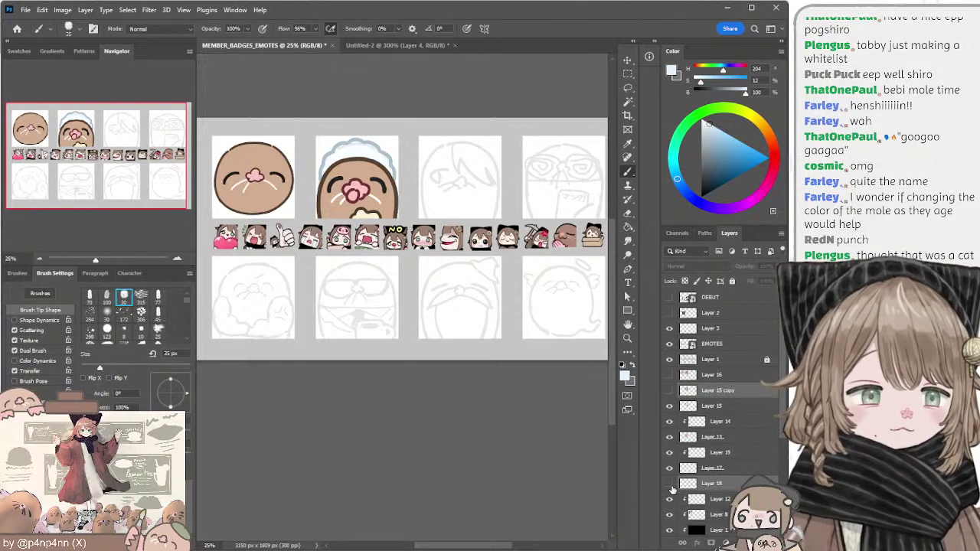
left_click(371, 145, "ctrl")
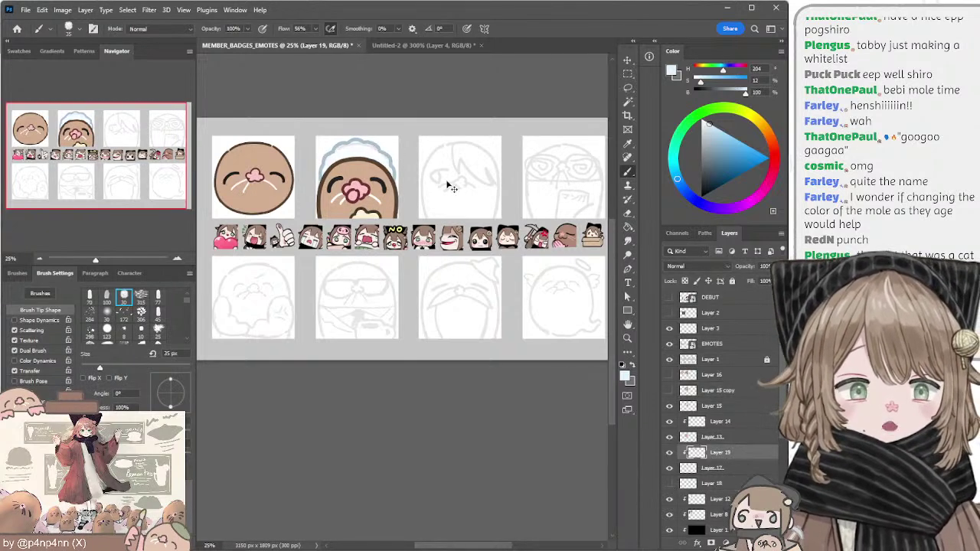
left_click(668, 452)
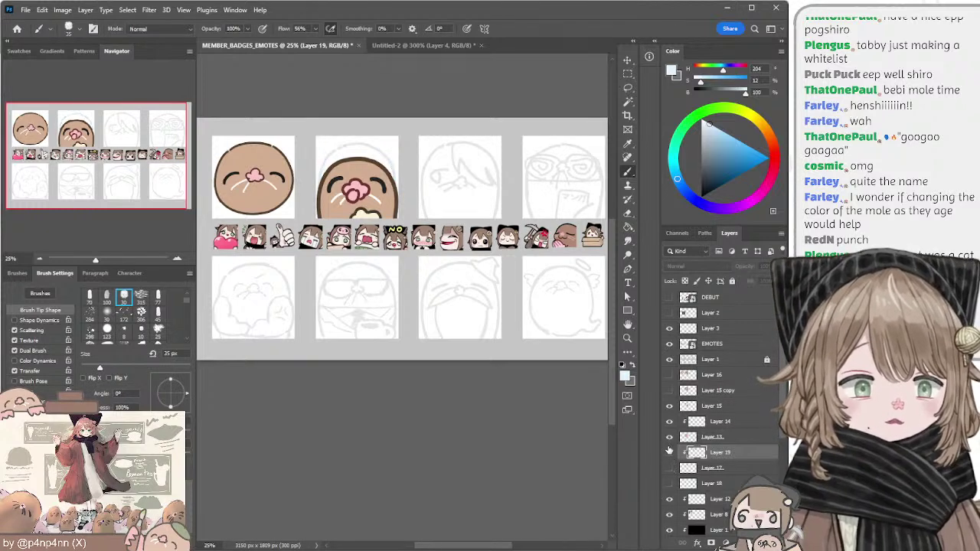
Step: Add a new layer above Layer 15 and sample the cream from the second mole's lower patch
left_click(375, 166, "ctrl")
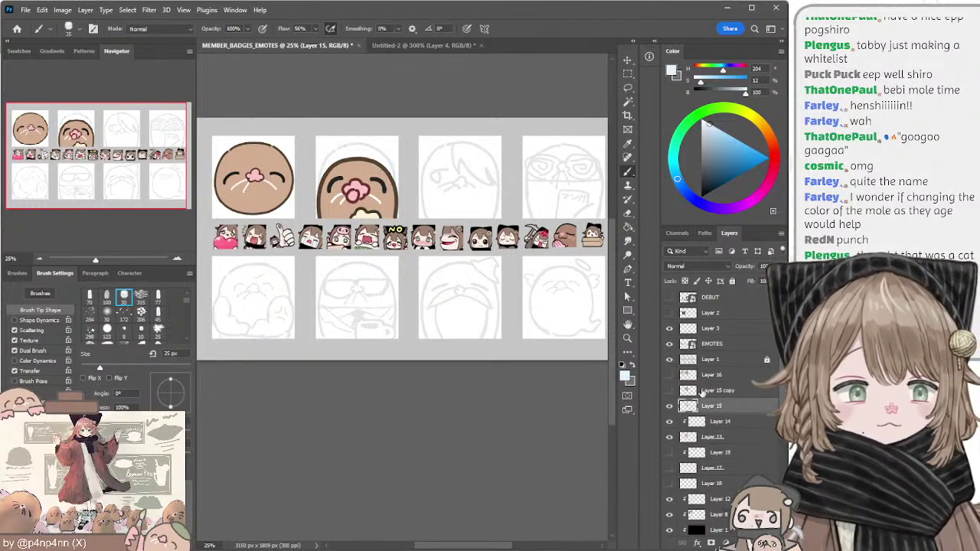
left_click(754, 543)
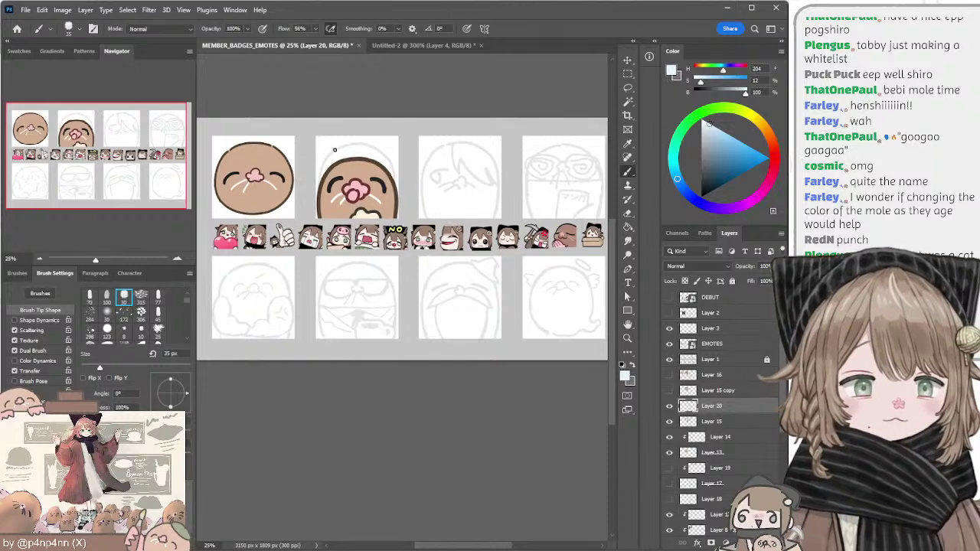
left_click(364, 215, "alt")
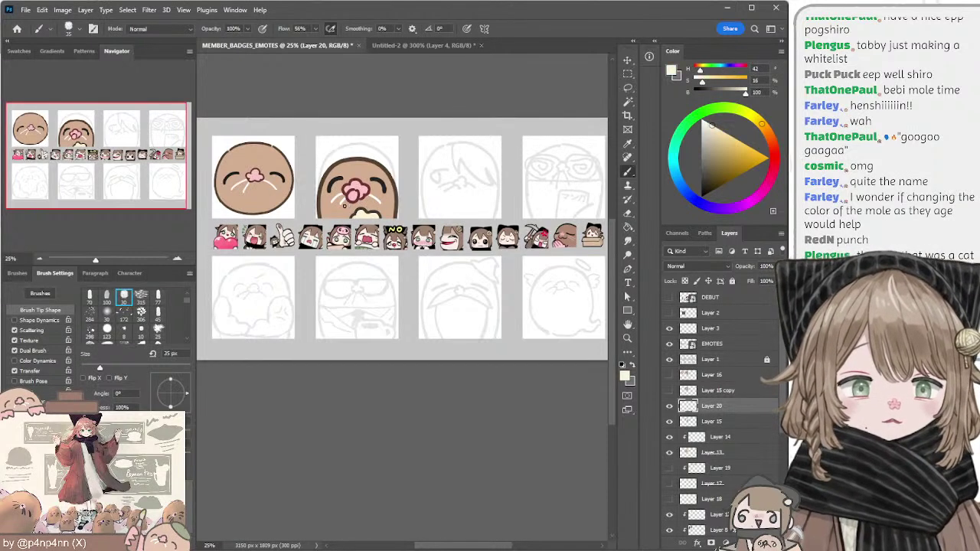
Step: Try painting a cream hood edge along the left side of the second mole with a 45 px brush, undoing the strokes
mouse_move(320, 201)
left_mouse_down()
mouse_move(343, 220)
mouse_move(330, 213)
mouse_move(338, 203)
mouse_move(322, 168)
mouse_move(320, 200)
mouse_move(342, 160)
left_mouse_up()
key("ctrl+z")
key("ctrl+z")
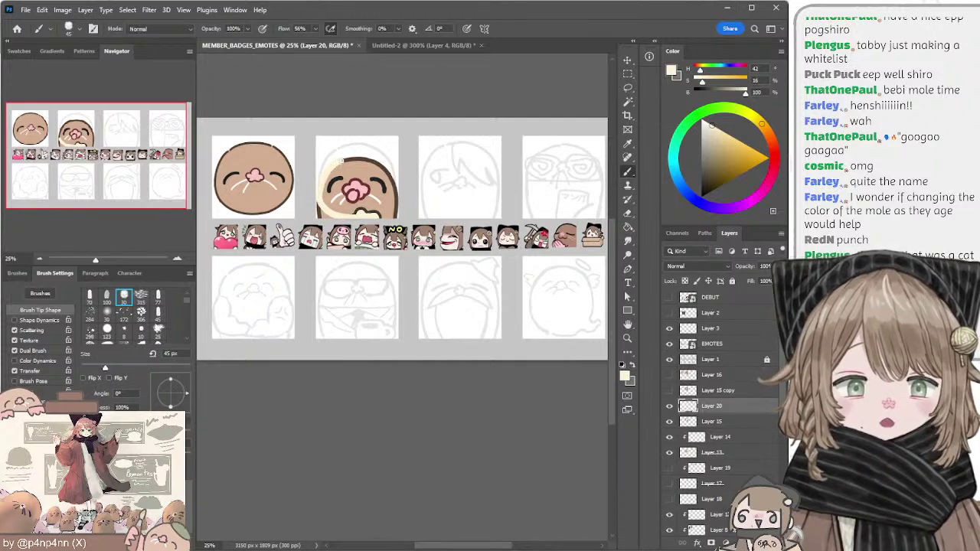
key("ctrl+z")
key("ctrl+z")
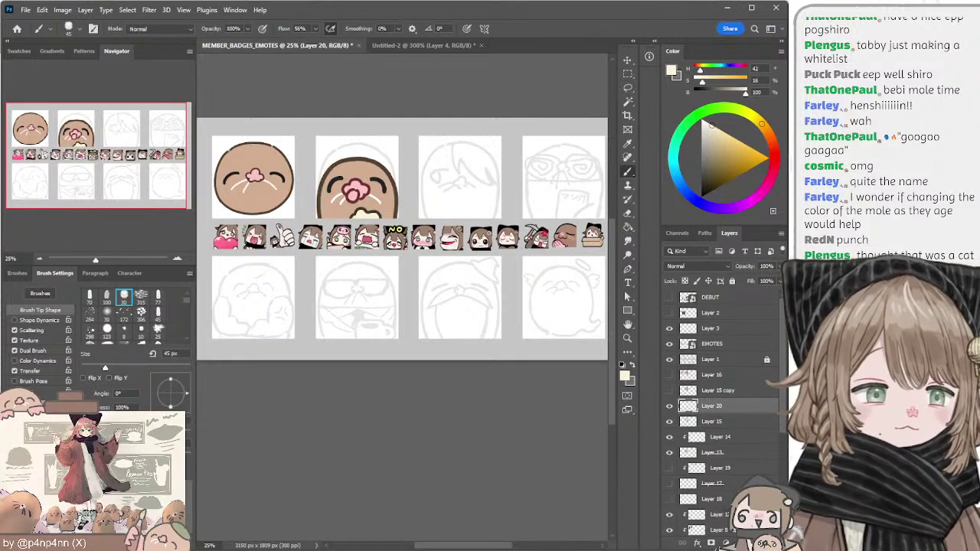
Step: Add a layer above Layer 20 and draw a rounded left hood ear on the second mole in ochre with a 25 px brush
key("ctrl+shift+alt+n")
left_click(723, 164)
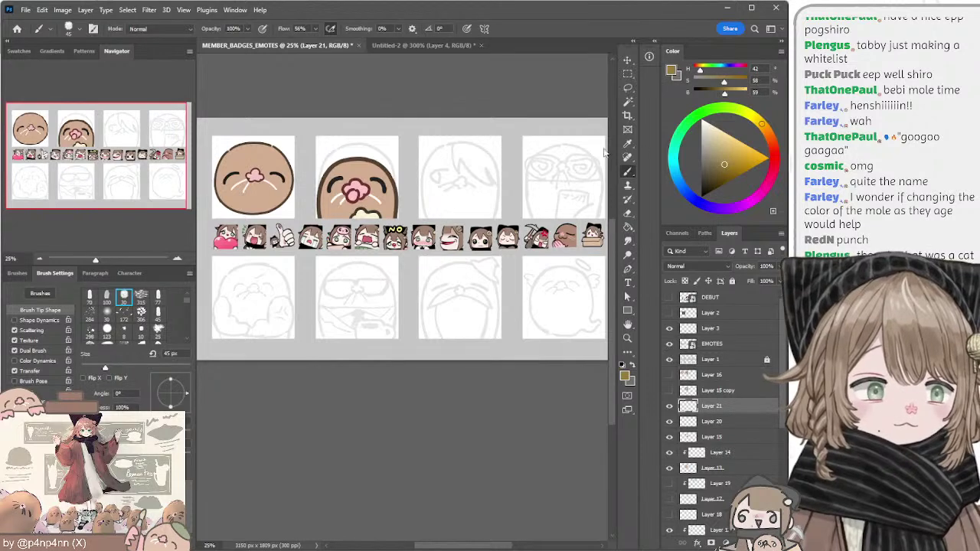
key("bracketleft")
key("bracketleft")
mouse_move(321, 155)
left_mouse_down()
mouse_move(378, 153)
mouse_move(318, 164)
left_mouse_up()
key("ctrl+z")
key("bracketleft")
key("ctrl+z")
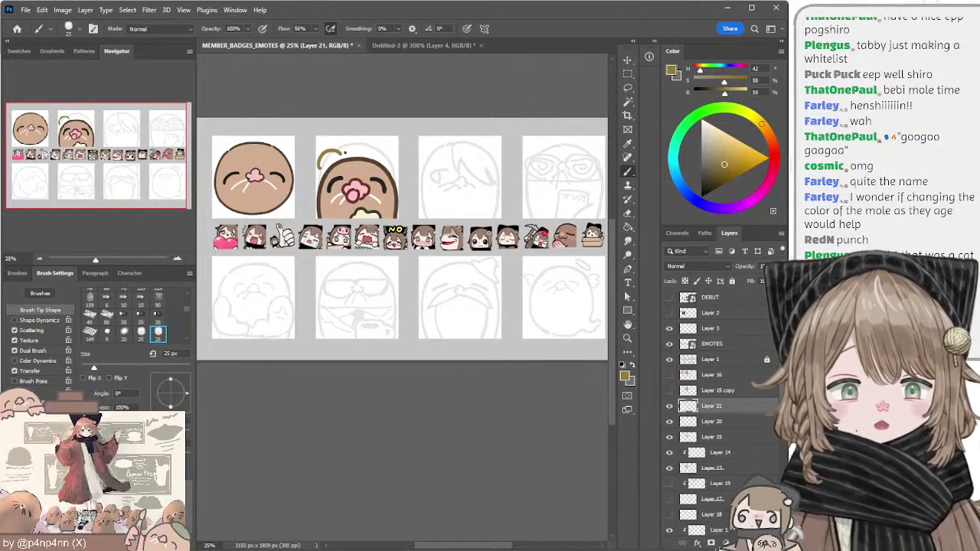
Step: Try drawing the hood's ochre top line across the second mole's head from the left ear, undoing the attempts
left_click_drag(343, 153, 376, 153)
key("ctrl+z")
key("ctrl+z")
key("ctrl+z")
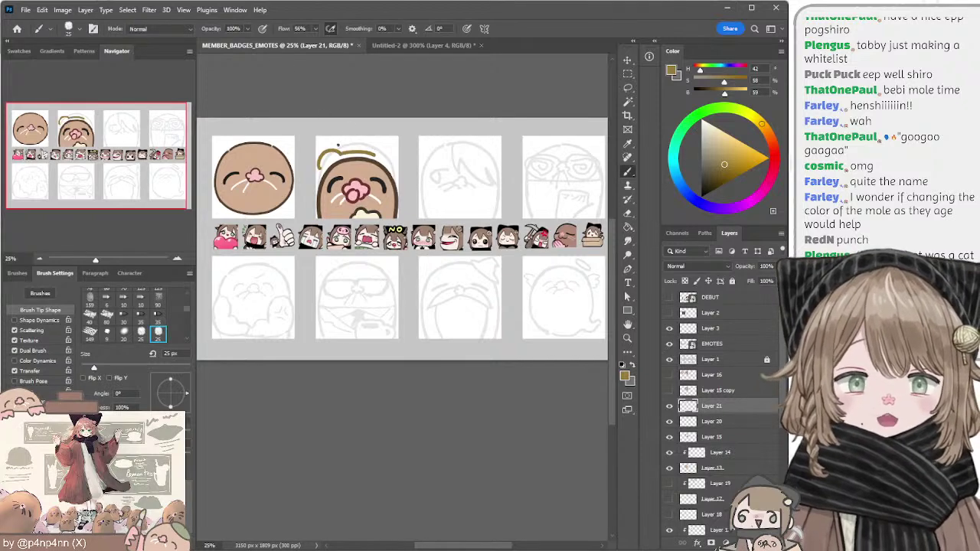
key("ctrl+z")
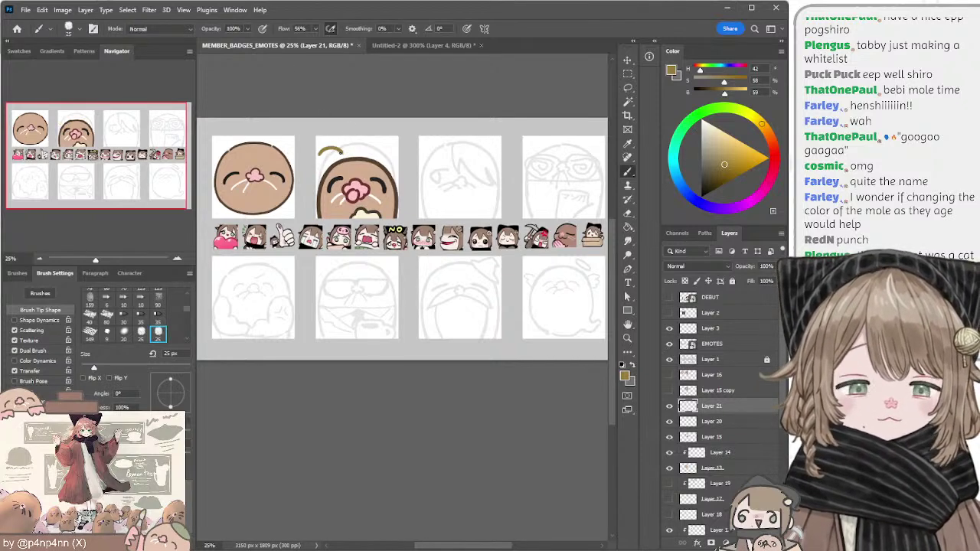
key("ctrl+z")
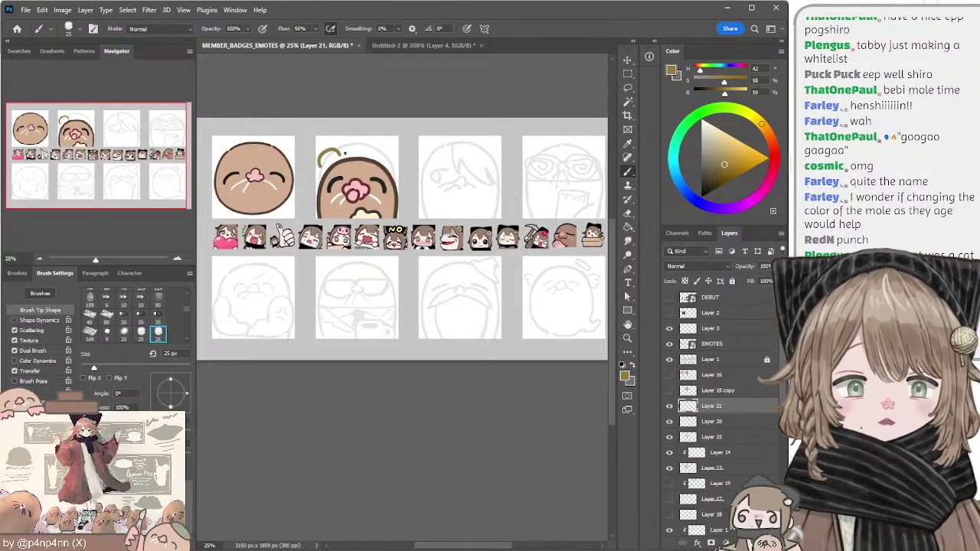
Step: Redraw the hood's top line on Layer 21, then lasso it and transform it to 99.17% width with a -1.92° vertical skew
mouse_move(377, 157)
left_mouse_down()
mouse_move(393, 156)
mouse_move(394, 166)
mouse_move(400, 133)
mouse_move(404, 151)
left_mouse_up()
key("ctrl+z")
key("ctrl+z")
key("l")
left_click(628, 60)
left_click_drag(399, 154, 397, 152)
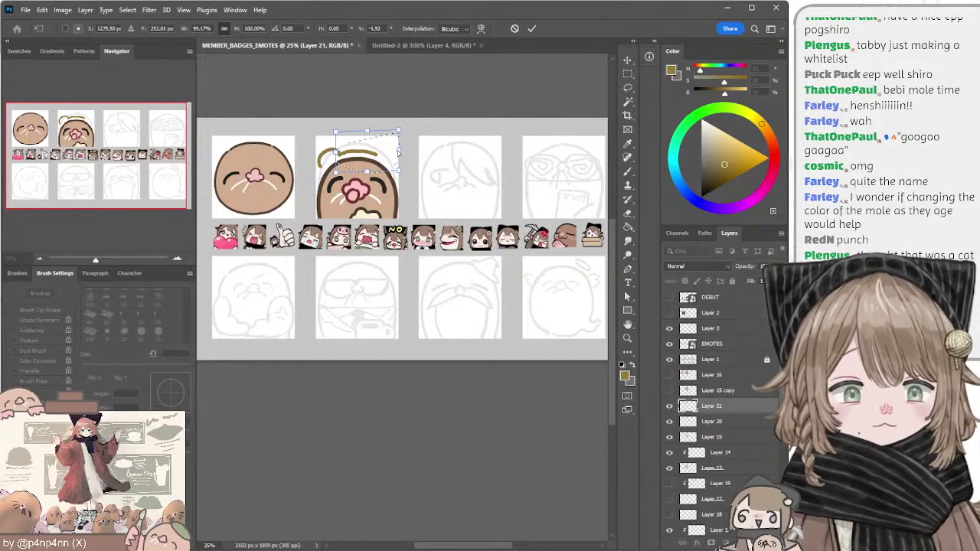
key("Return")
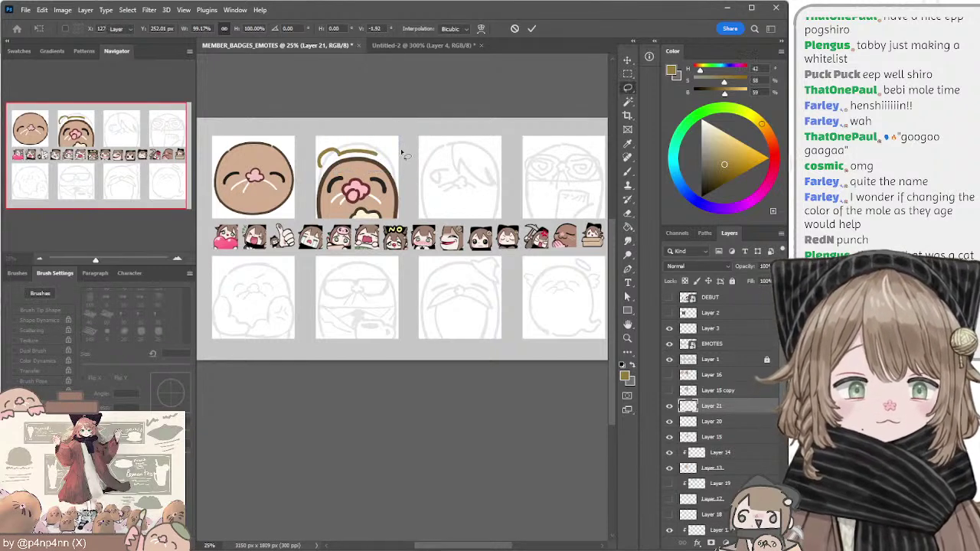
key("ctrl+d")
Step: Draw the hood's right ear in ochre and join it to the top line, comparing strokes through undo and redo
key("b")
left_click_drag(378, 153, 394, 168)
key("ctrl+z")
key("ctrl+z")
key("ctrl+z")
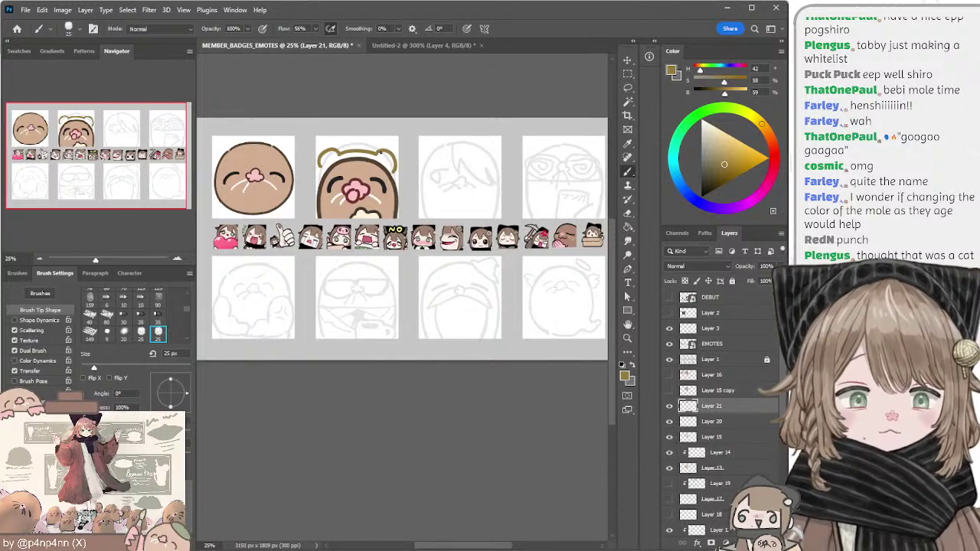
key("ctrl+z")
key("ctrl+shift+z")
key("ctrl+z")
key("ctrl+shift+z")
key("ctrl+z")
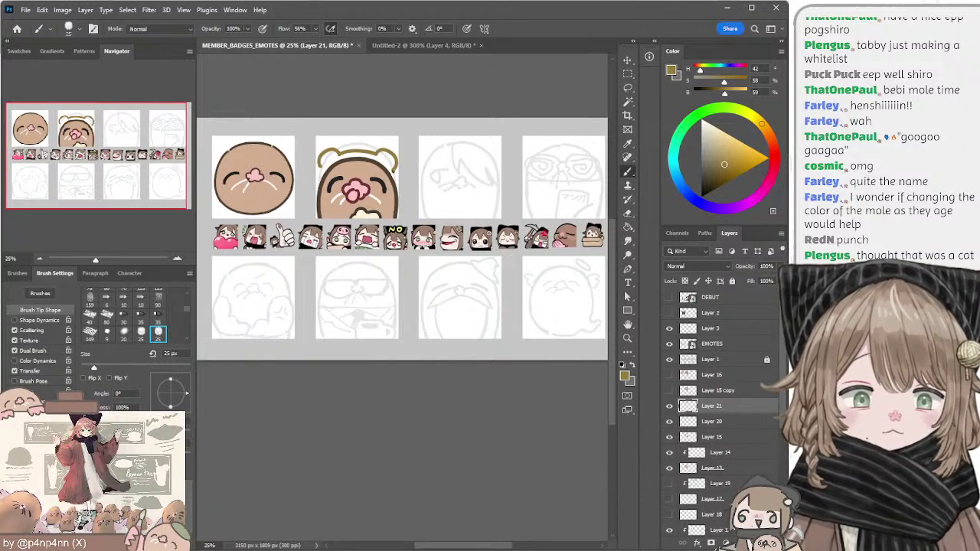
key("ctrl+shift+z")
key("ctrl+z")
key("ctrl+shift+z")
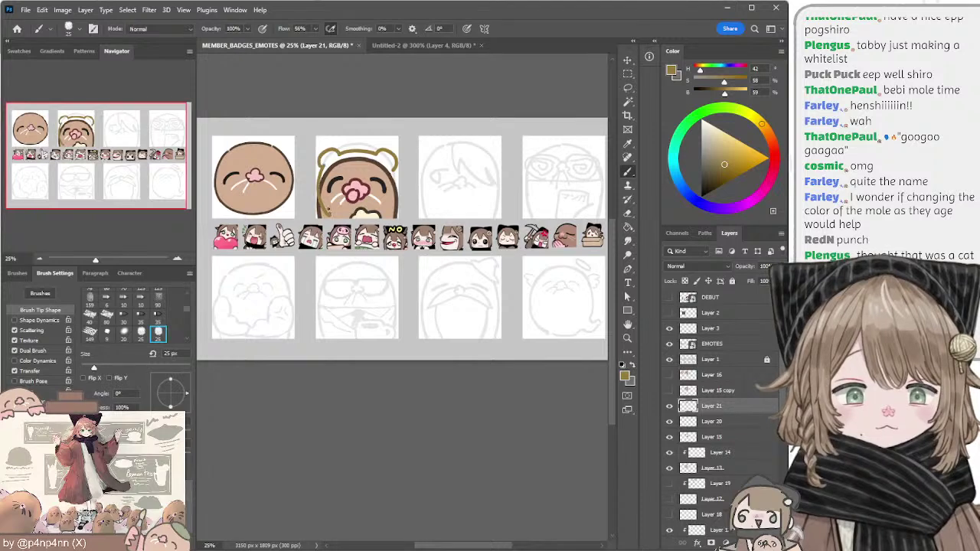
Step: Try an ochre hood line down the second mole's left side, toggling the stroke with undo and redo before removing it
key("ctrl+z")
key("ctrl+shift+z")
key("ctrl+z")
key("ctrl+shift+z")
key("ctrl+z")
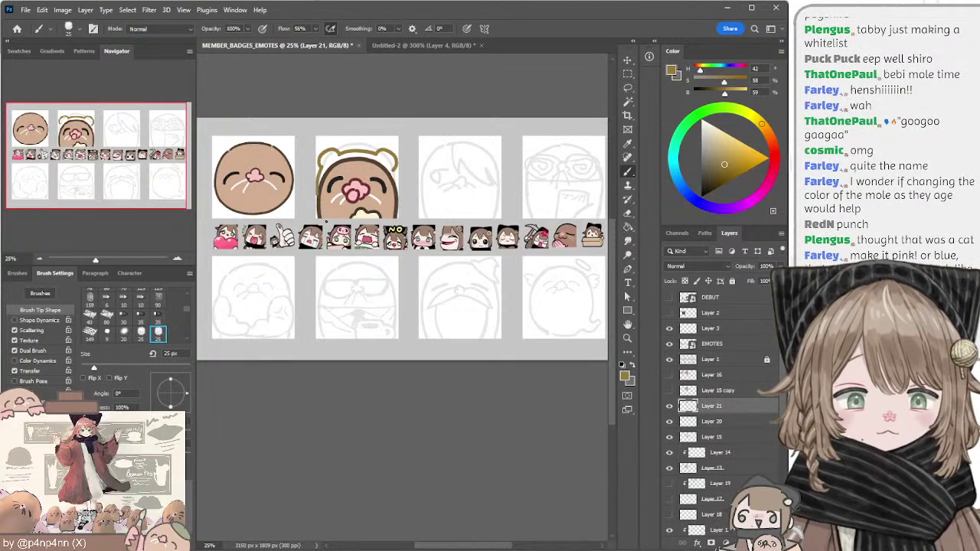
key("ctrl+shift+z")
key("ctrl+z")
key("ctrl+shift+z")
key("ctrl+z")
key("ctrl+shift+z")
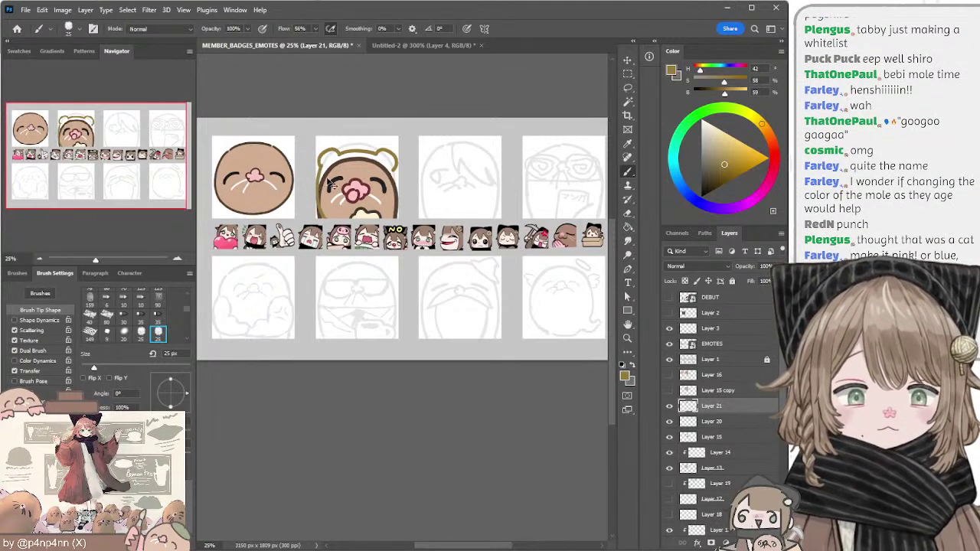
key("ctrl+z")
Step: Erase the second mole's dark body outline on Layer 15, enlarging the eraser from 45 px to 70 px
key("]")
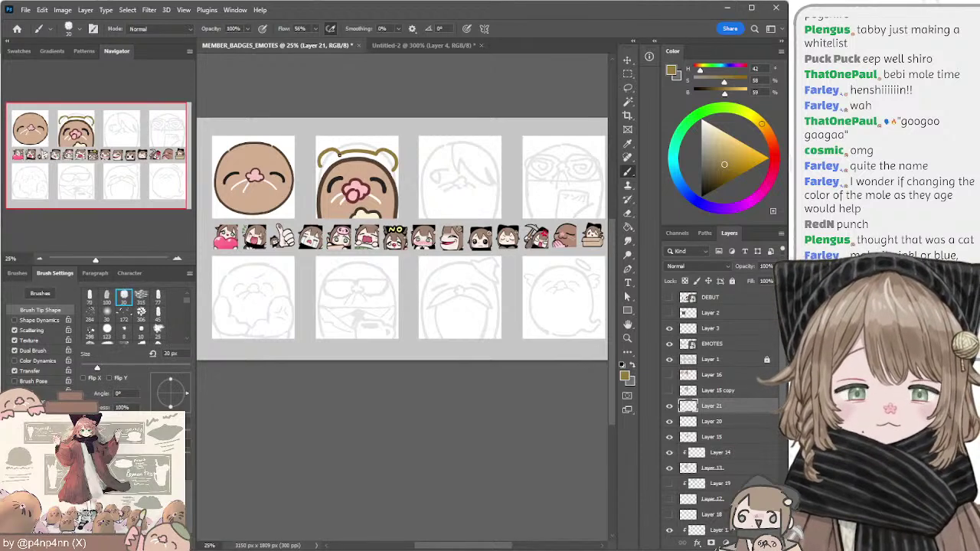
left_click(342, 161, "ctrl")
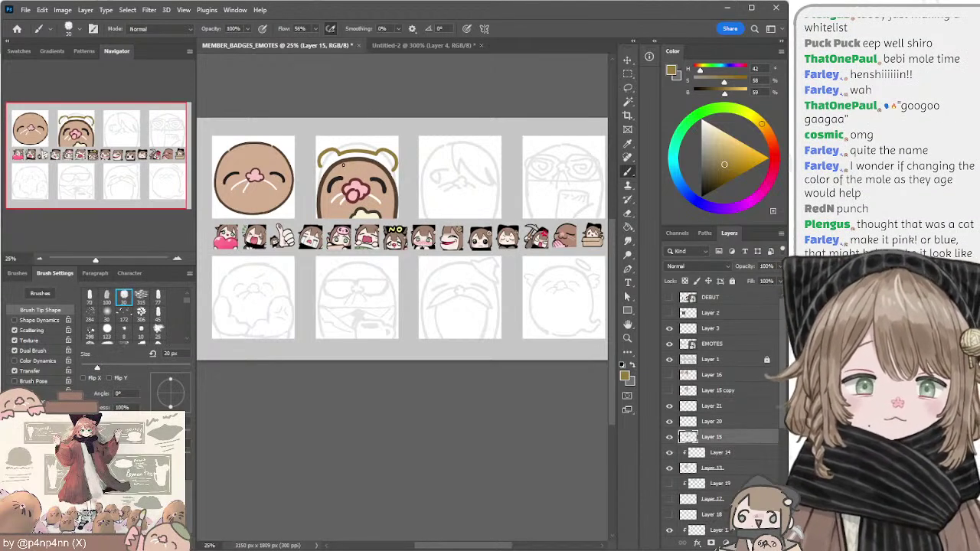
key("e")
key("]")
key("]")
mouse_move(331, 167)
left_mouse_down()
mouse_move(382, 168)
mouse_move(395, 216)
mouse_move(375, 212)
left_mouse_up()
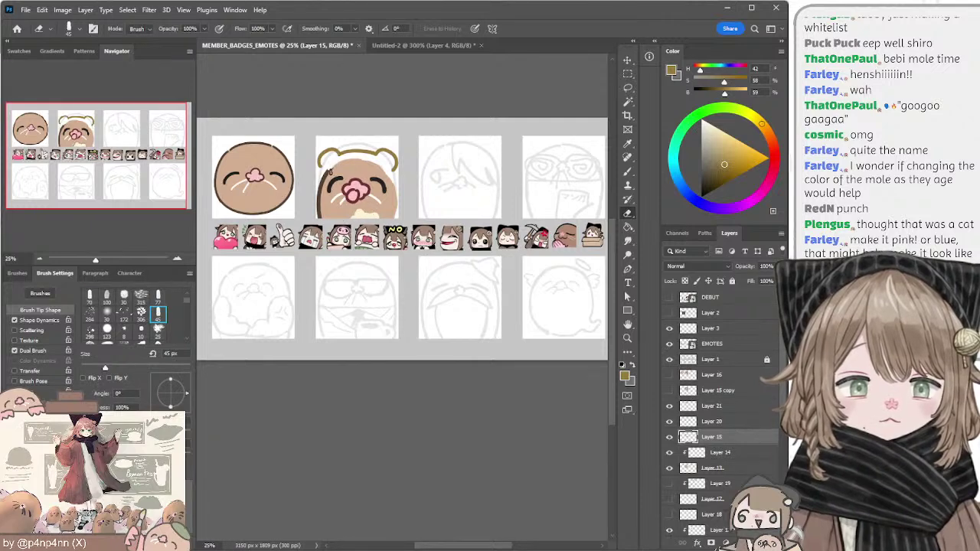
key("period")
left_click_drag(330, 170, 316, 199)
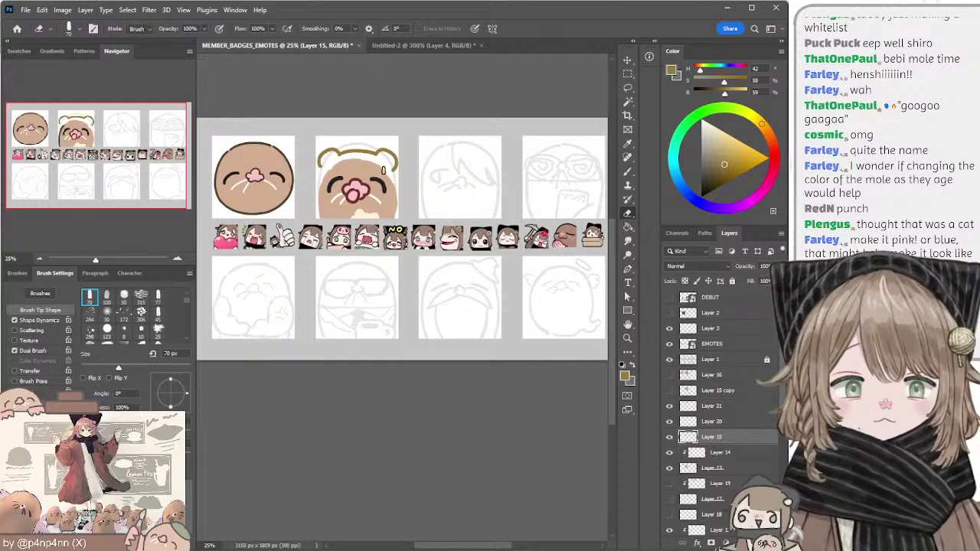
Step: Try drawing the hood's face opening in ochre around the second mole's head on Layer 21 with a 30 px brush, undoing each stroke
left_click(375, 156, "ctrl")
key("b")
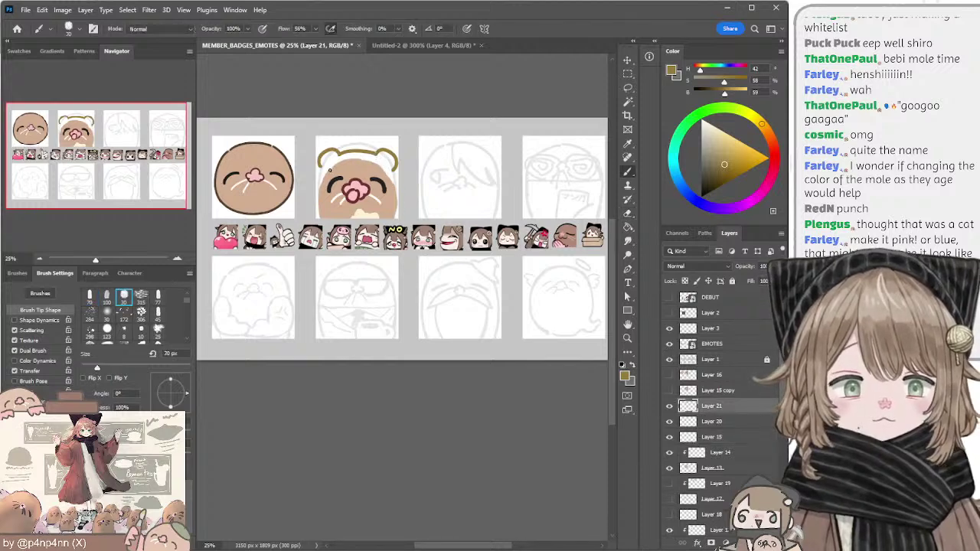
left_click_drag(326, 176, 378, 159)
key("ctrl+z")
mouse_move(326, 178)
left_mouse_down()
mouse_move(376, 164)
mouse_move(329, 172)
mouse_move(365, 161)
mouse_move(395, 191)
left_mouse_up()
key("ctrl+z")
key("ctrl+z")
key("ctrl+z")
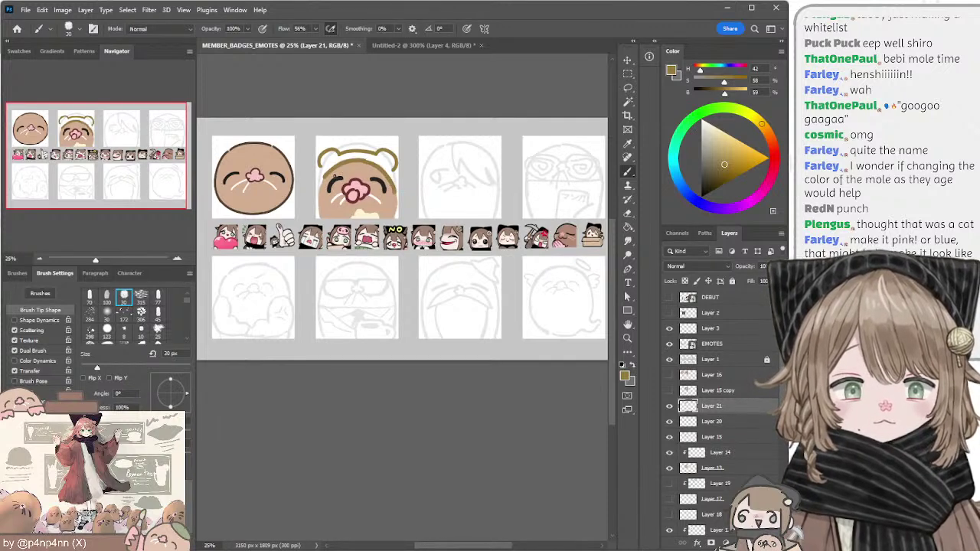
key("ctrl+z")
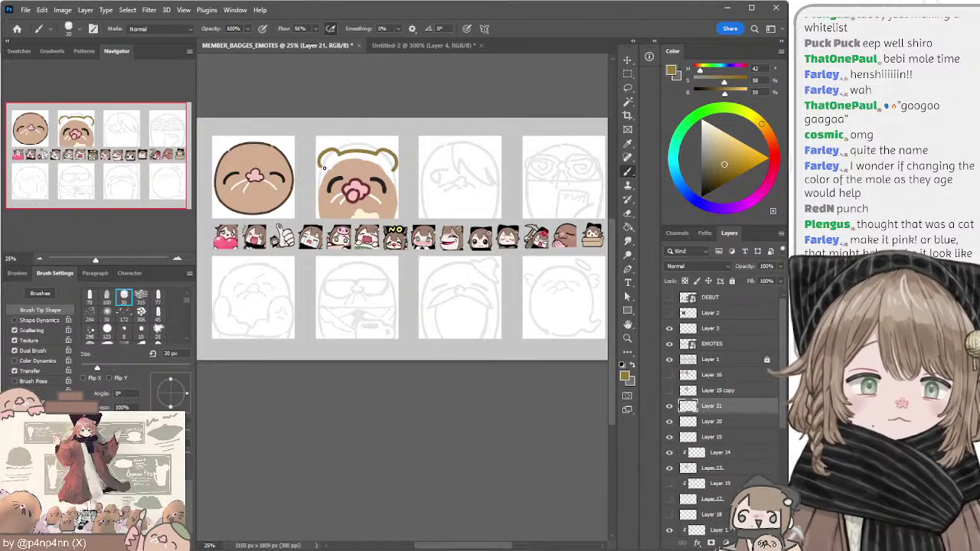
Step: Try drawing the hood's side line straight down from the left ear on Layer 21, undoing each stroke
left_click_drag(320, 169, 320, 209)
key("ctrl+z")
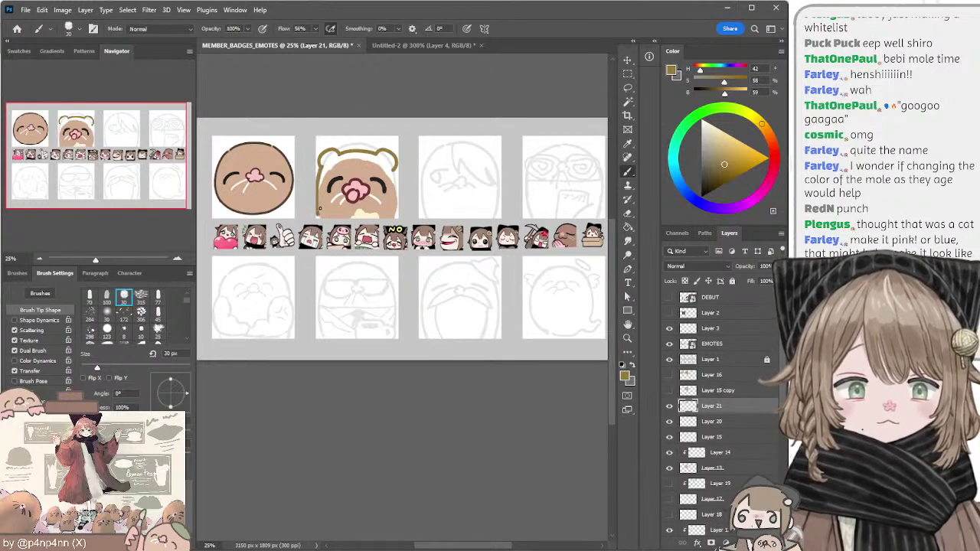
key("ctrl+z")
left_click_drag(320, 169, 320, 217)
key("ctrl+z")
key("ctrl+z")
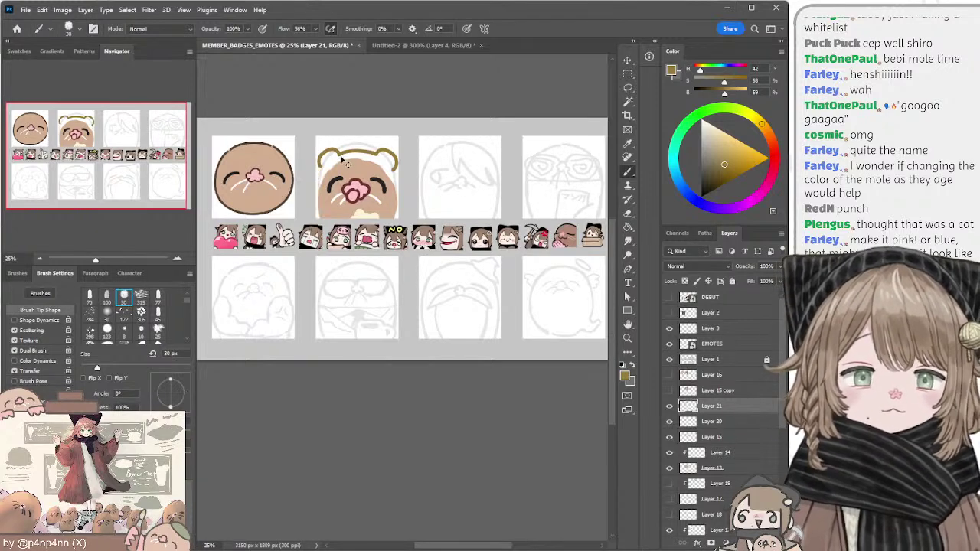
Step: Select Layers 21 through 13 of the second badge and scale them together to 91.61%
left_click(348, 166, "ctrl+shift")
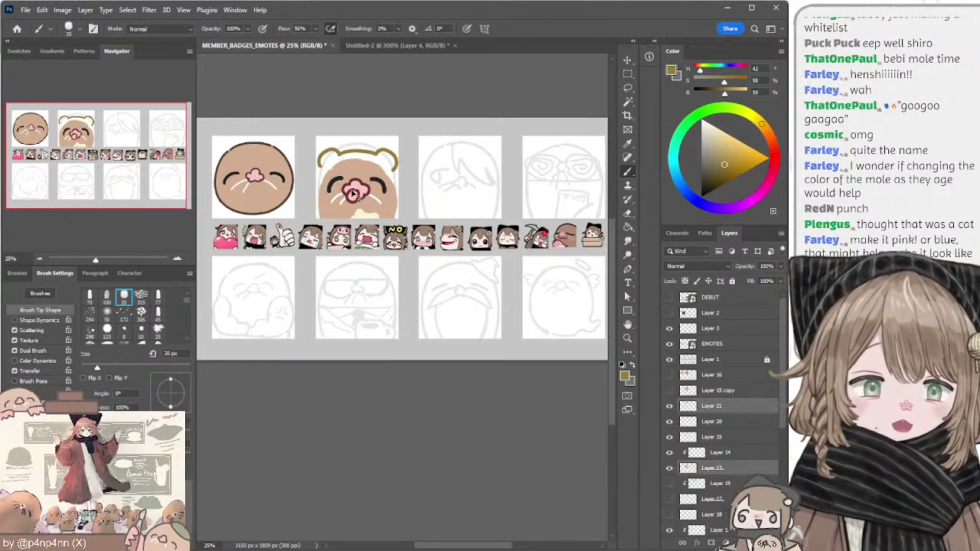
left_click(359, 186, "ctrl+shift")
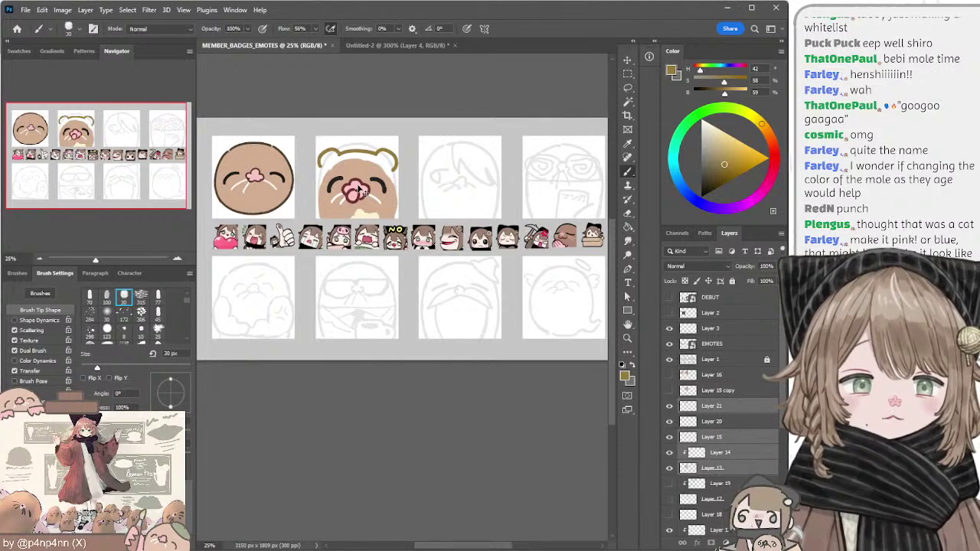
left_click(688, 406)
left_click(694, 467, "shift")
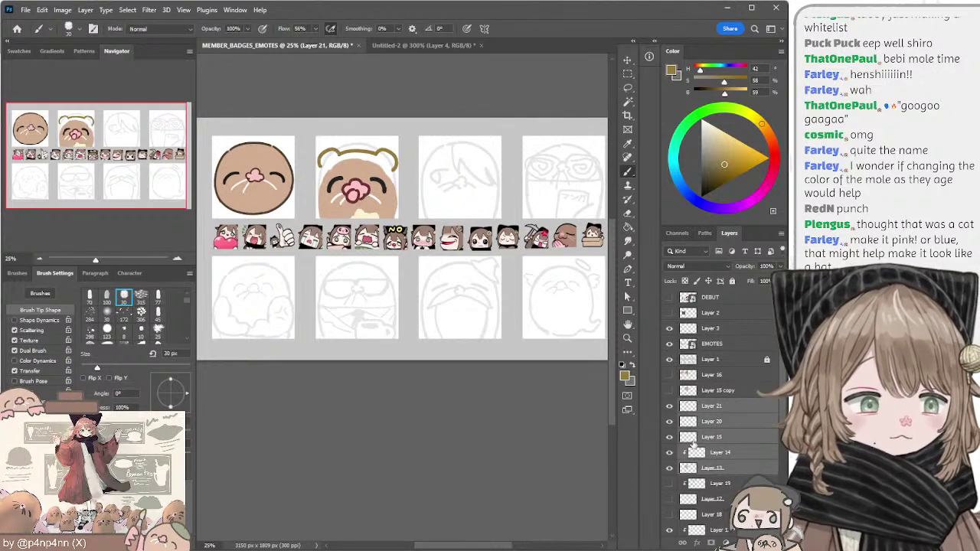
key("v")
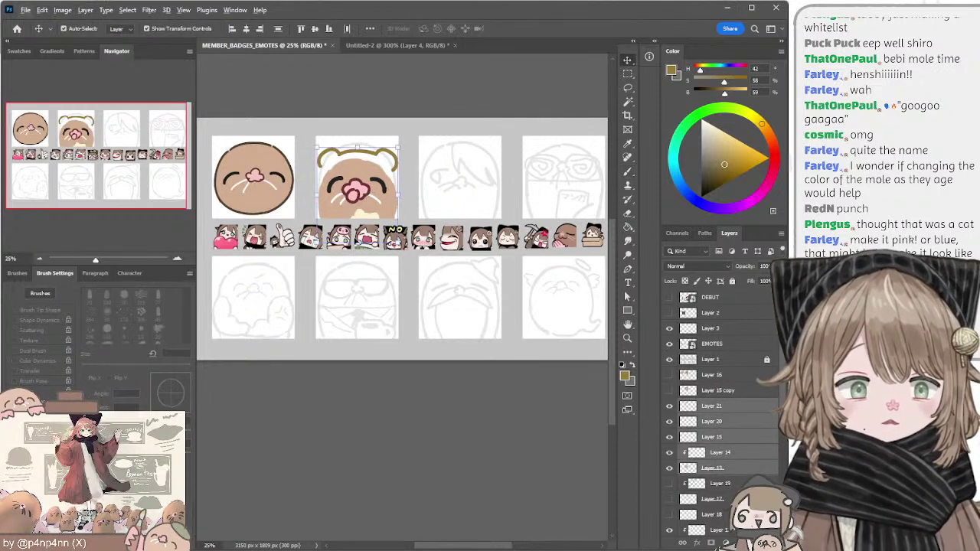
mouse_move(358, 242)
left_mouse_down()
mouse_move(357, 234)
mouse_move(370, 239)
left_mouse_up()
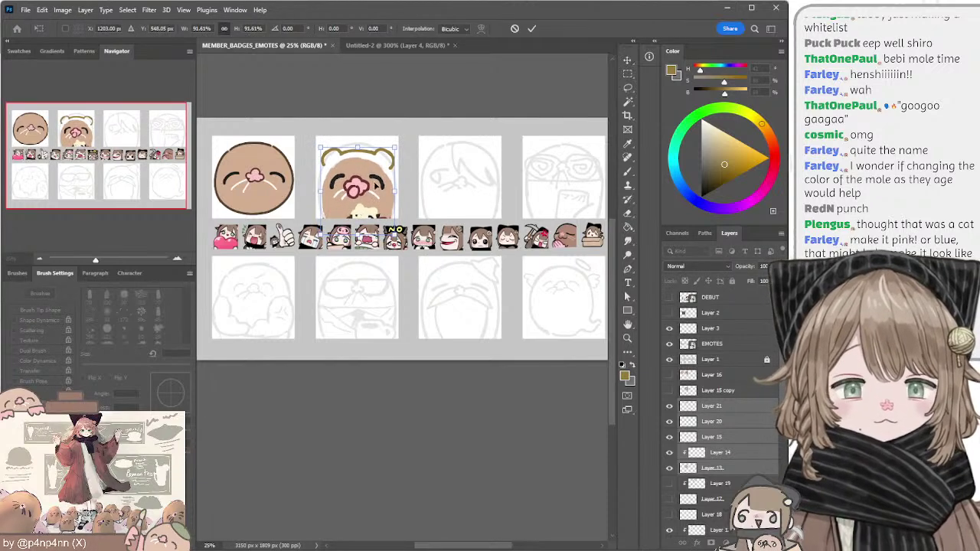
key("Return")
Step: Apply the badge scaling and enlarge the hood outline on Layer 21 to 108.17%
key("l")
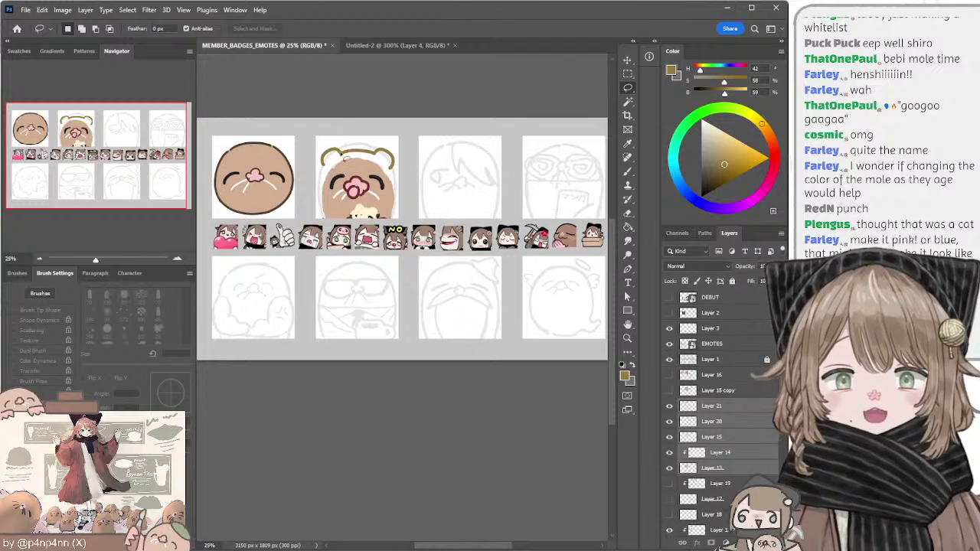
left_click(433, 104, "ctrl")
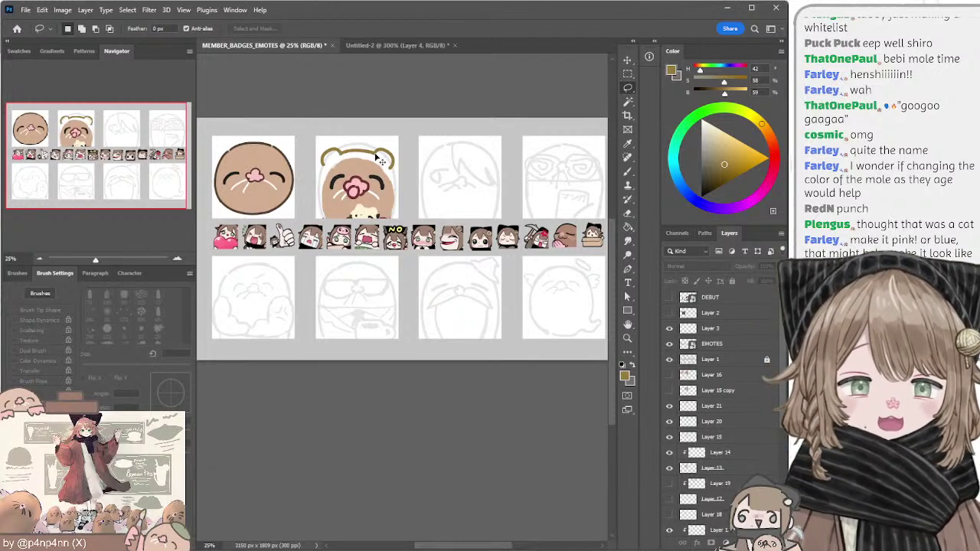
left_click(378, 159, "ctrl")
key("v")
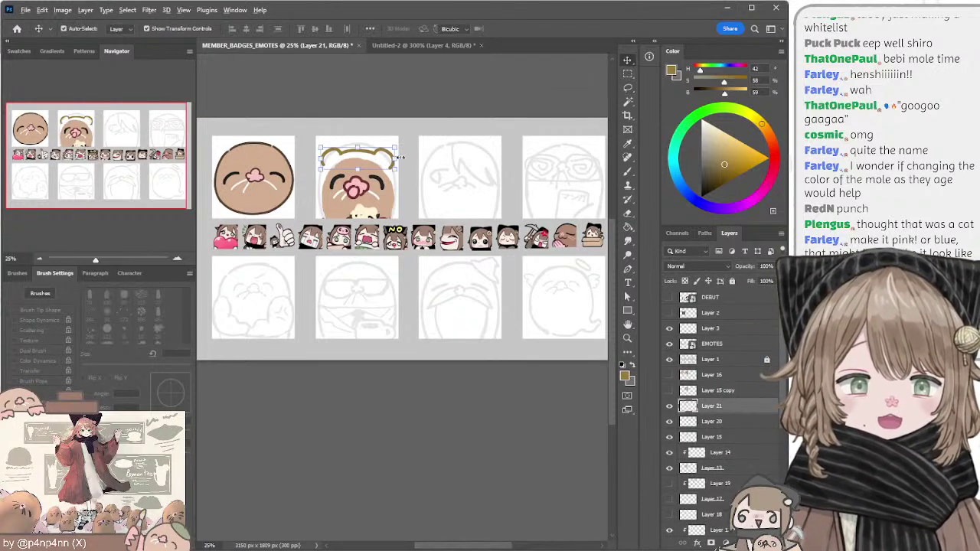
left_click_drag(400, 157, 400, 157)
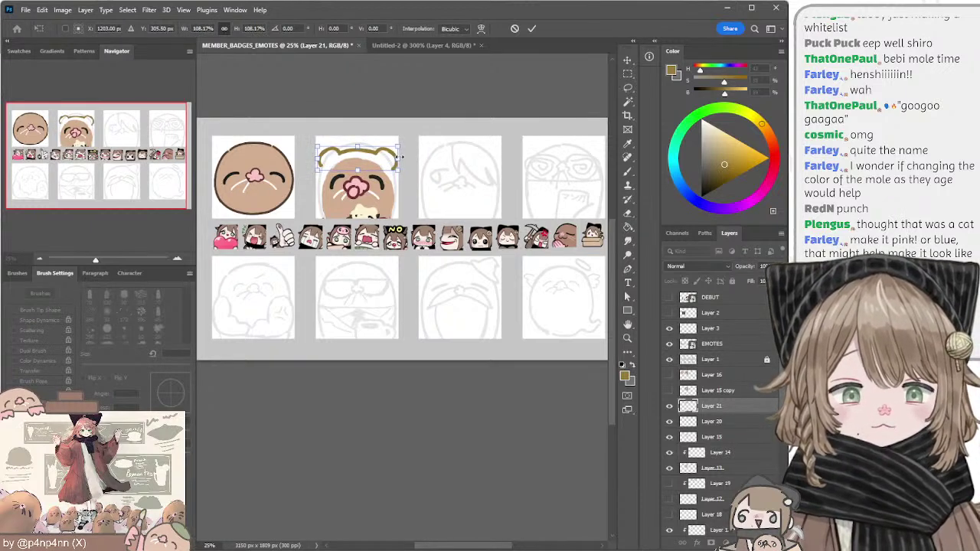
key("Return")
Step: Sample the hood outline's ochre for the 30 px brush on Layer 21
key("l")
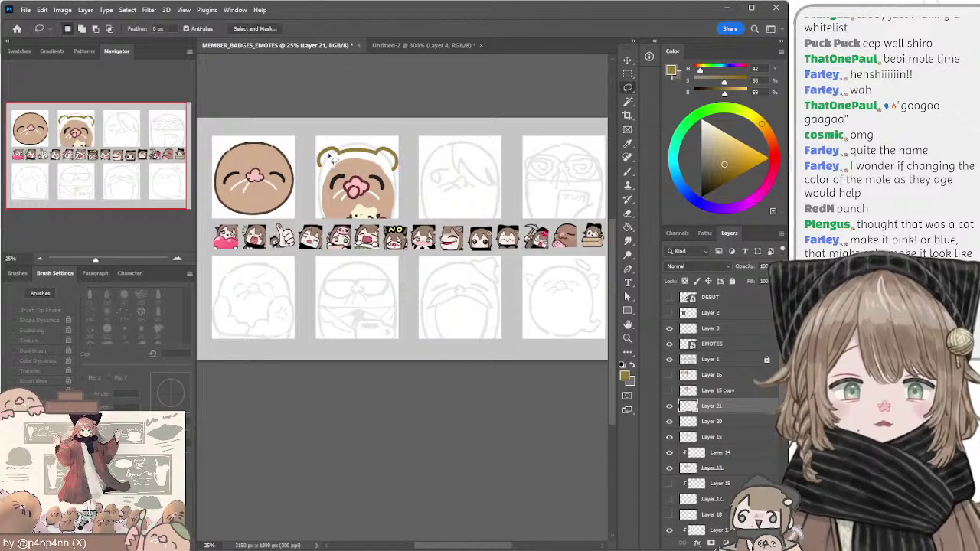
key("b")
left_click(338, 150, "alt")
key("l")
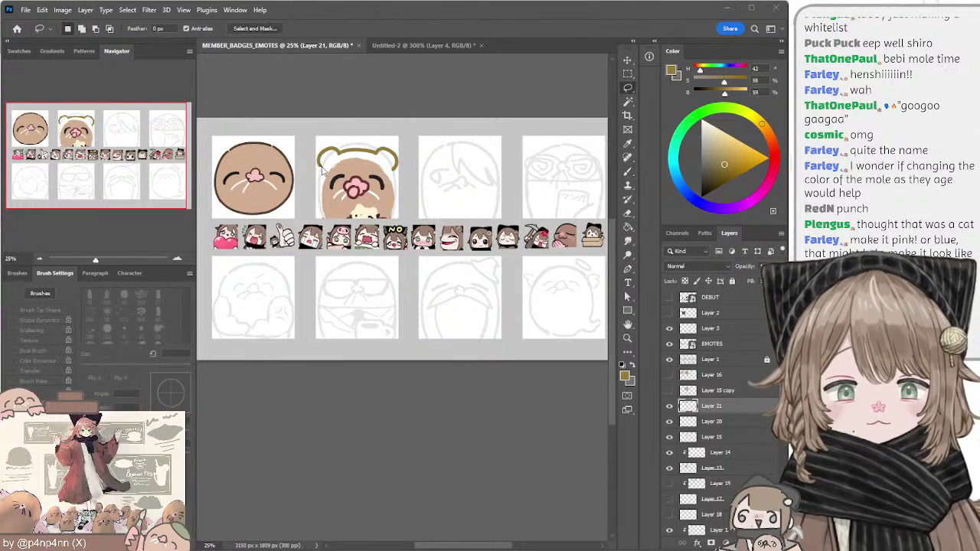
key("b")
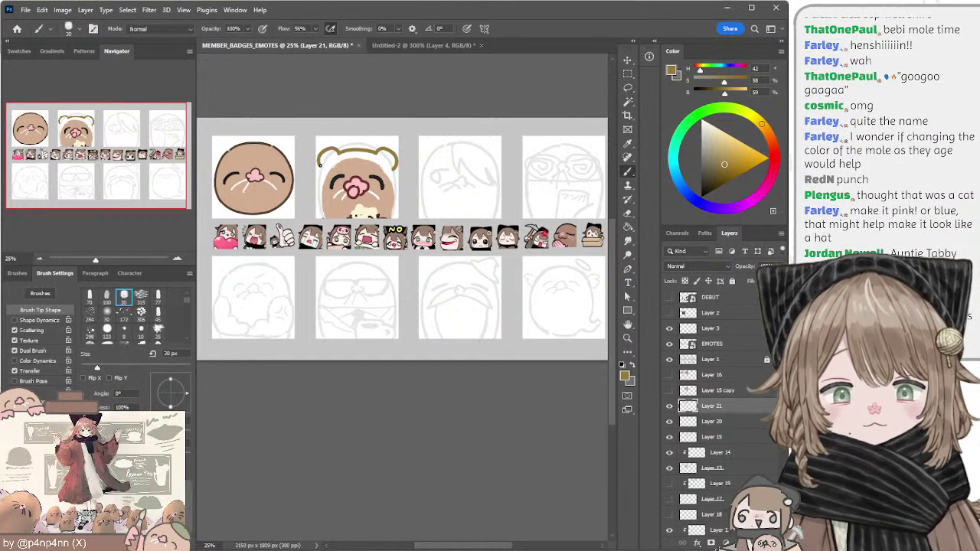
key("l")
key("b")
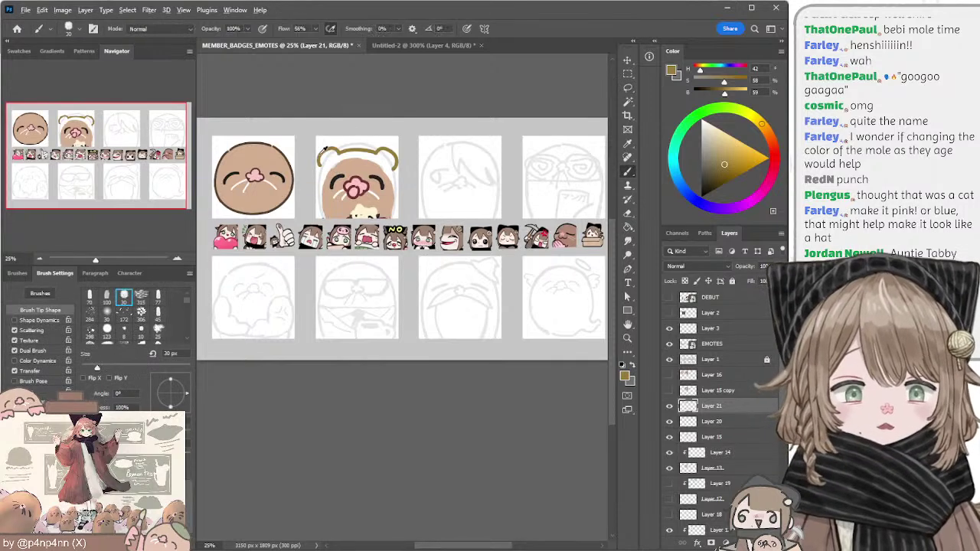
left_click(322, 153, "alt")
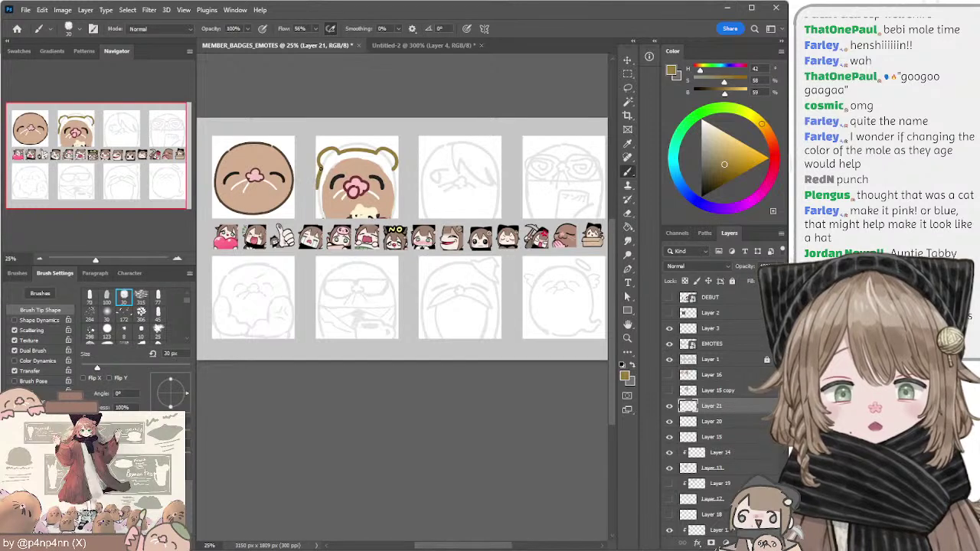
Step: Try drawing the hood's left side line from the ear to the badge's lower edge on Layer 21, undoing each stroke
key("ctrl+z")
left_click_drag(319, 170, 318, 215)
key("ctrl+z")
left_click_drag(320, 171, 320, 218)
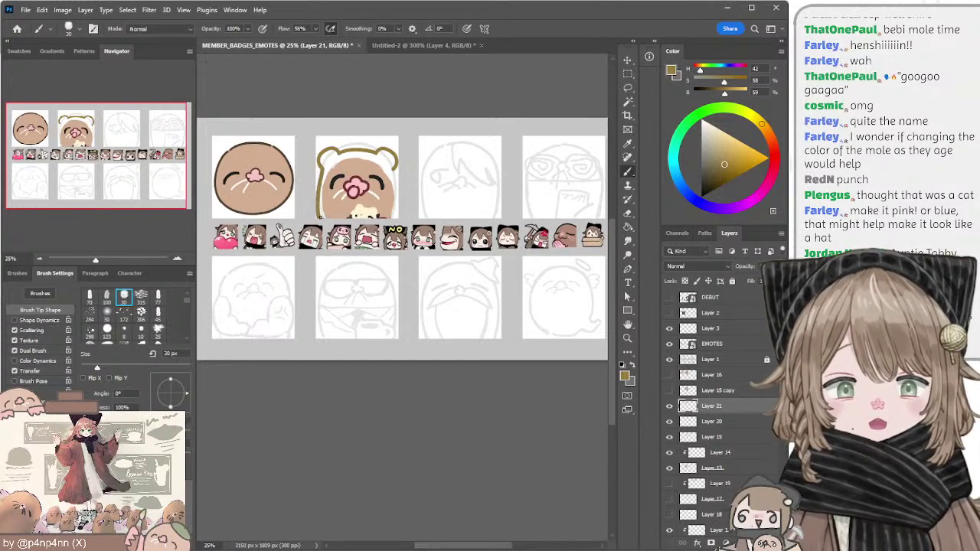
key("ctrl+z")
left_click_drag(316, 181, 319, 219)
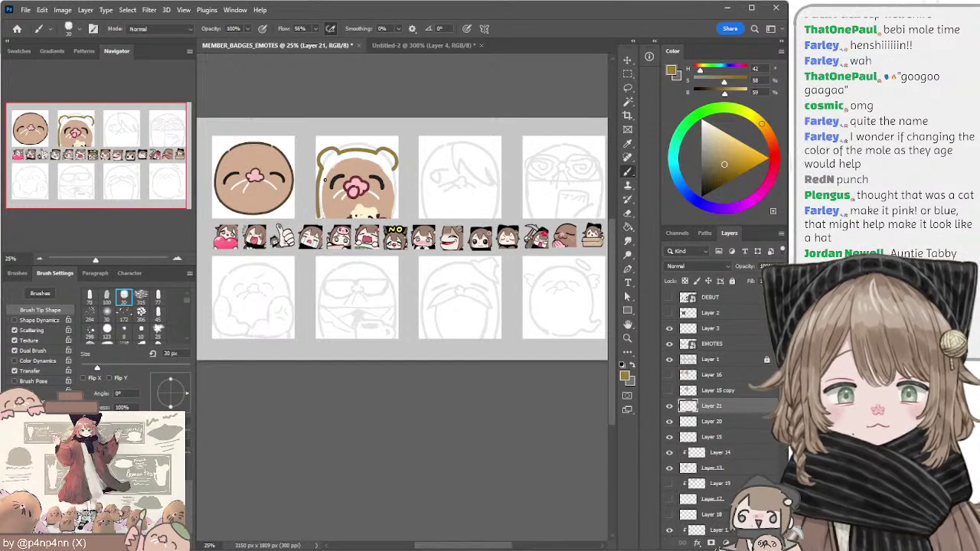
key("ctrl+z")
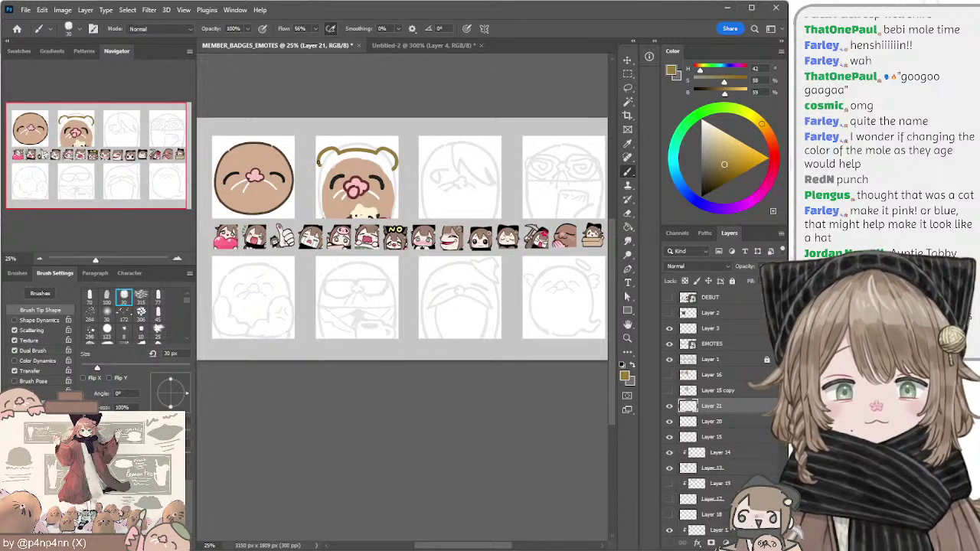
key("ctrl+z")
left_click_drag(319, 175, 320, 220)
key("ctrl+z")
key("ctrl+z")
Step: Draw the hood's left and right side lines in ochre from the ears to the badge's lower edge on Layer 21
left_click_drag(317, 173, 320, 220)
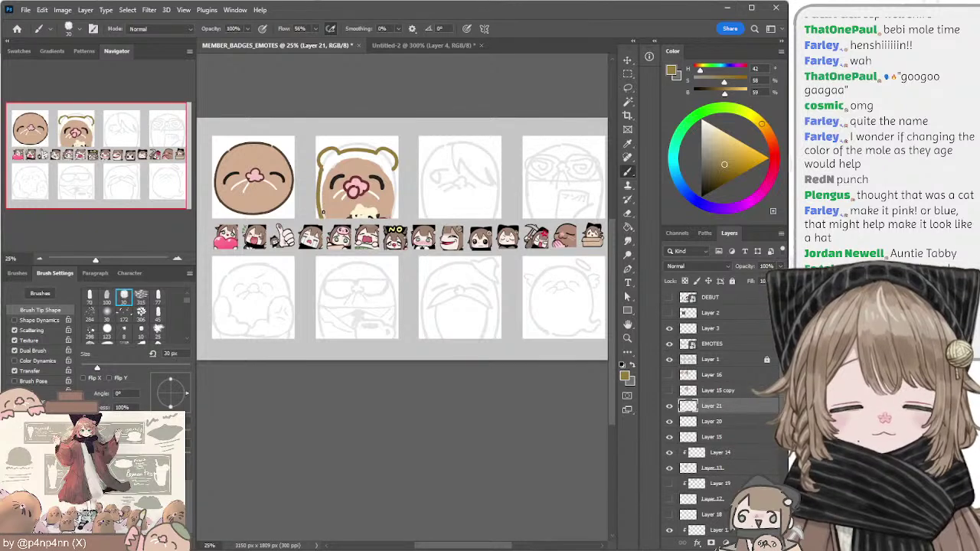
left_click_drag(391, 173, 396, 218)
key("ctrl+z")
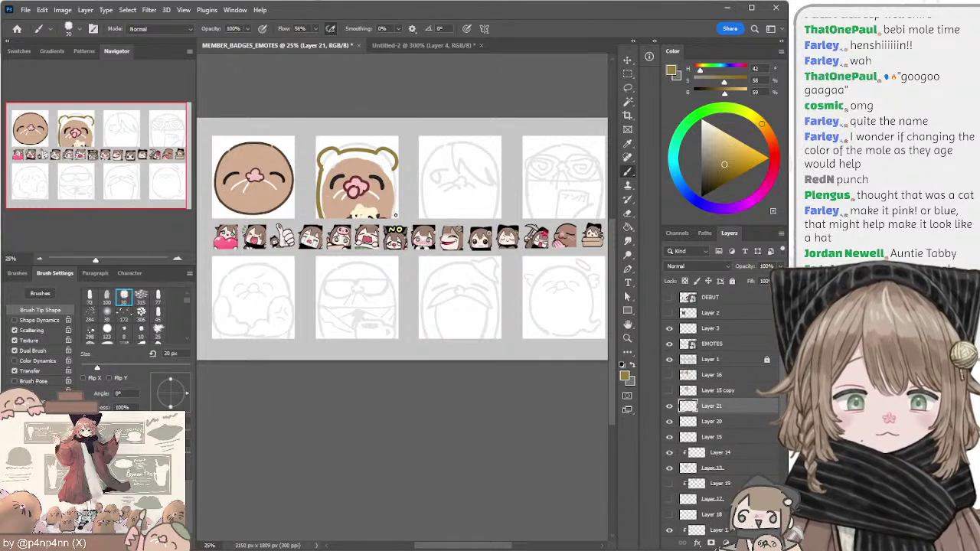
left_click_drag(391, 172, 397, 218)
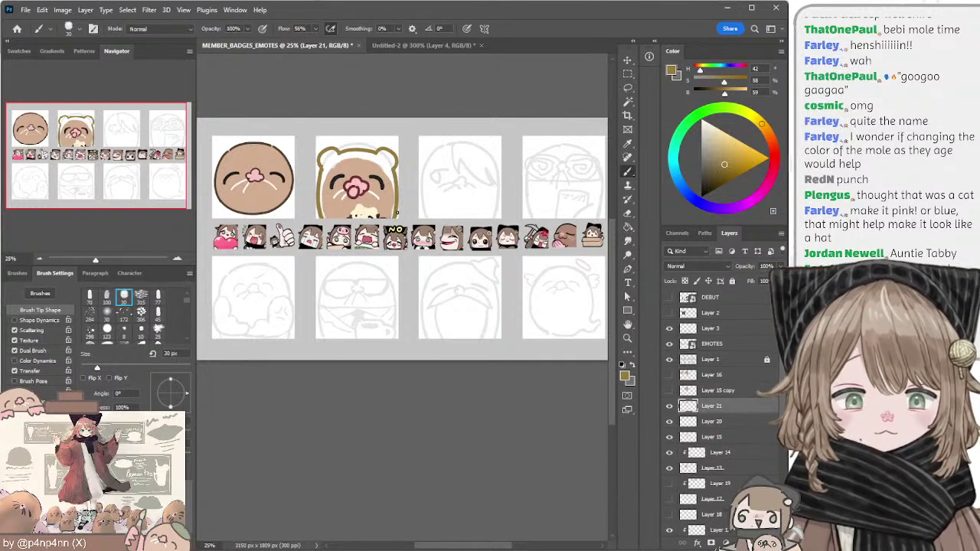
Step: Try drawing the hood's face opening in ochre beside the second mole's right eye, reducing the brush to 25 px and undoing the strokes
mouse_move(369, 160)
left_mouse_down()
mouse_move(328, 176)
mouse_move(383, 173)
left_mouse_up()
key("ctrl+z")
key("ctrl+z")
key("[")
key("ctrl+z")
key("ctrl+z")
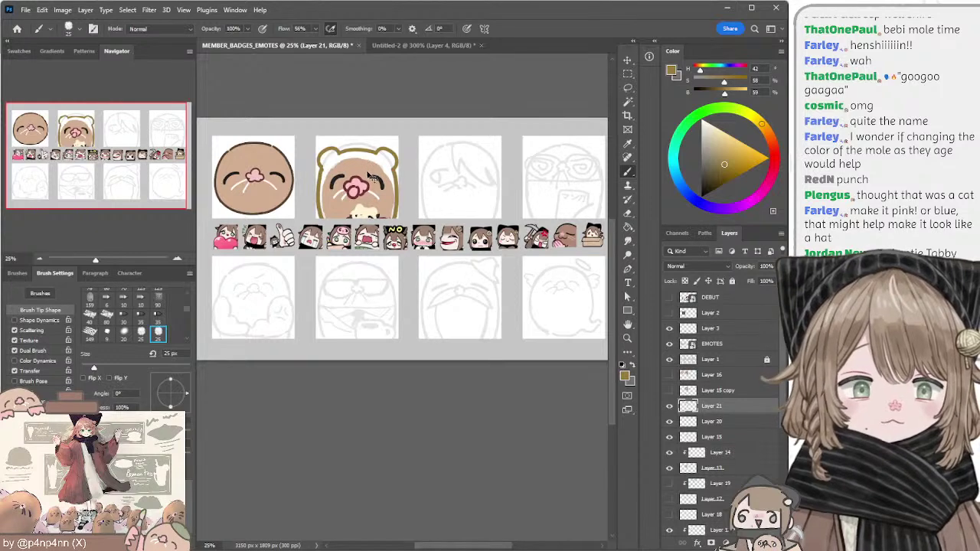
Step: Erase the cream patch and its remaining lines below the second mole's face on Layers 14 and 15, enlarging the eraser to 200 px
left_click(360, 210, "ctrl")
key("e")
key("]")
key("]")
key("]")
key("]")
key("]")
key("]")
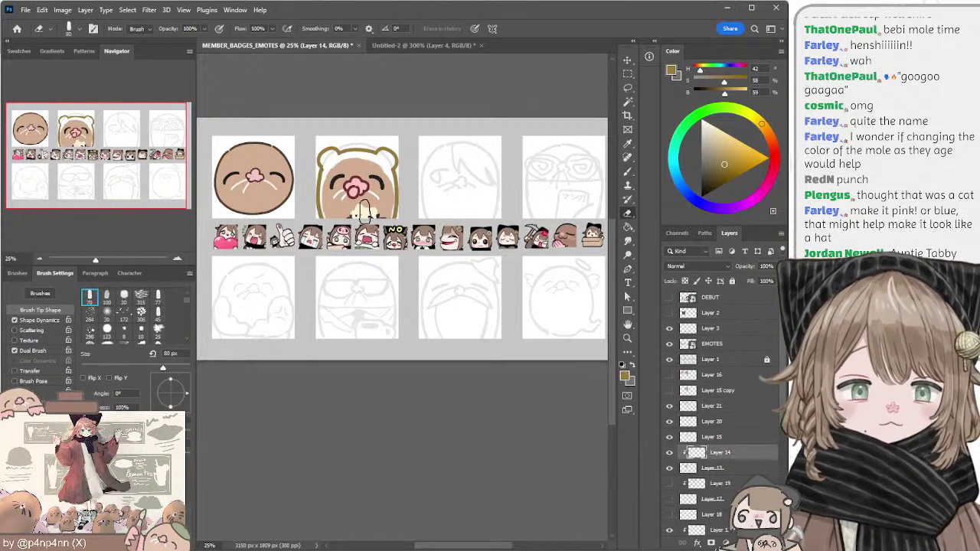
mouse_move(365, 211)
left_mouse_down()
mouse_move(357, 218)
mouse_move(375, 220)
left_mouse_up()
left_click(378, 218, "ctrl")
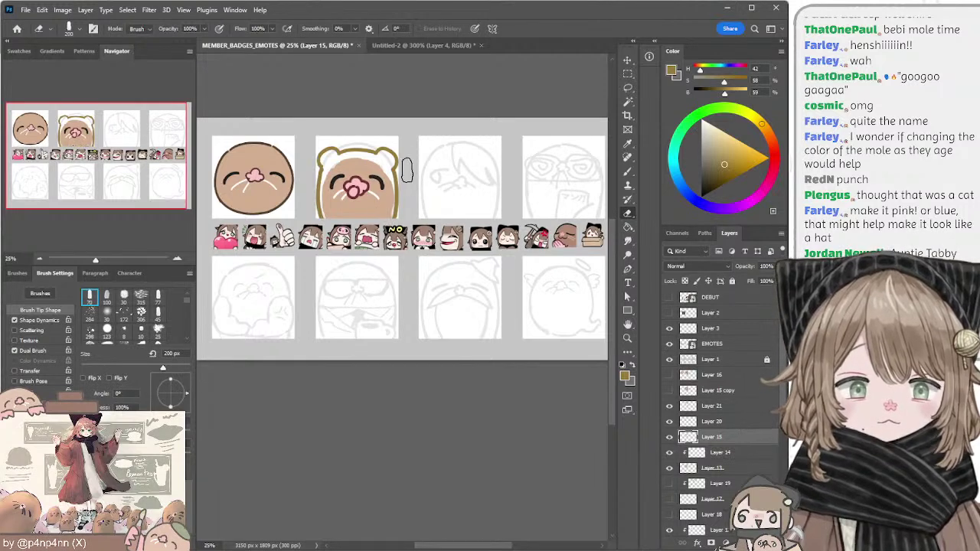
Step: Select Layer 20 and toggle the visibility of Layers 20 and 21 to check what each contains
left_click(358, 170, "ctrl")
left_click(362, 157, "ctrl")
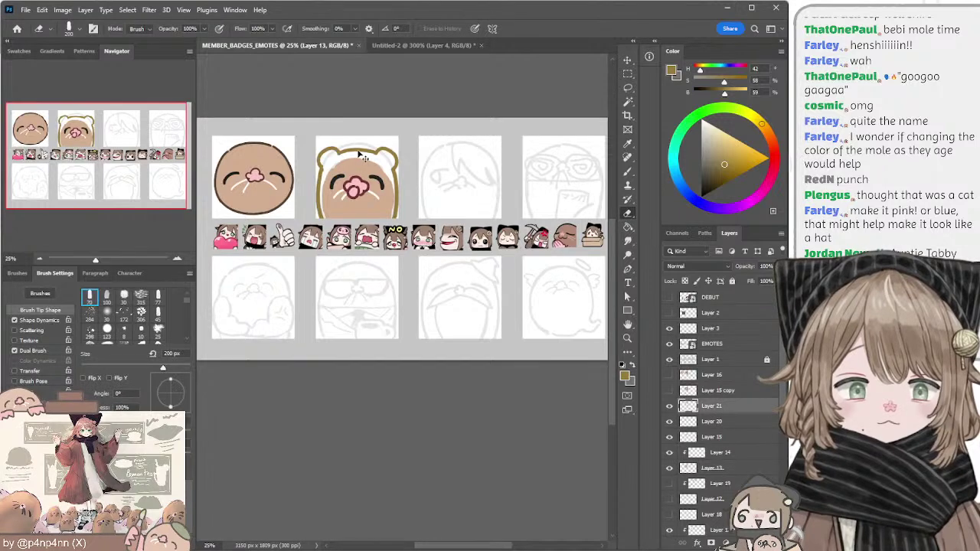
left_click(687, 423)
left_click(669, 421)
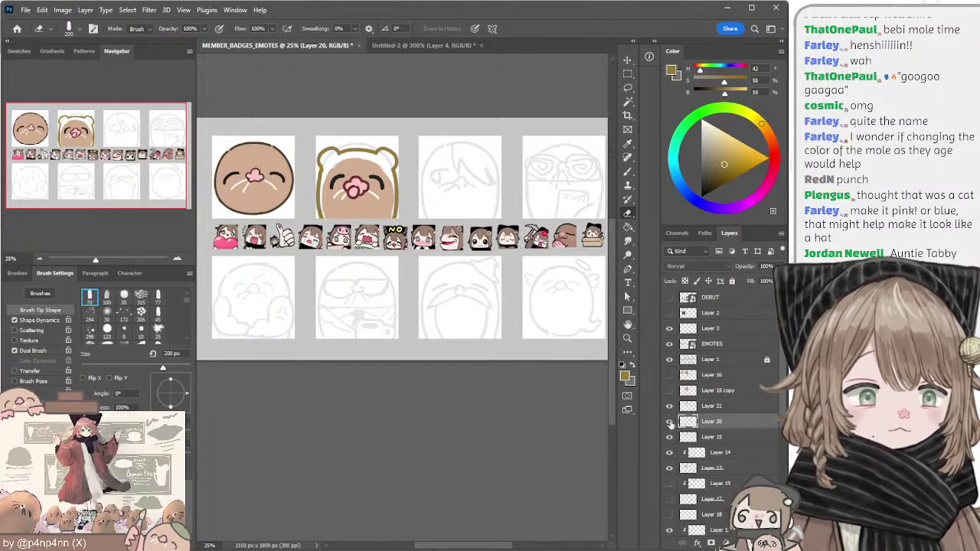
left_click(669, 407)
left_click(669, 407)
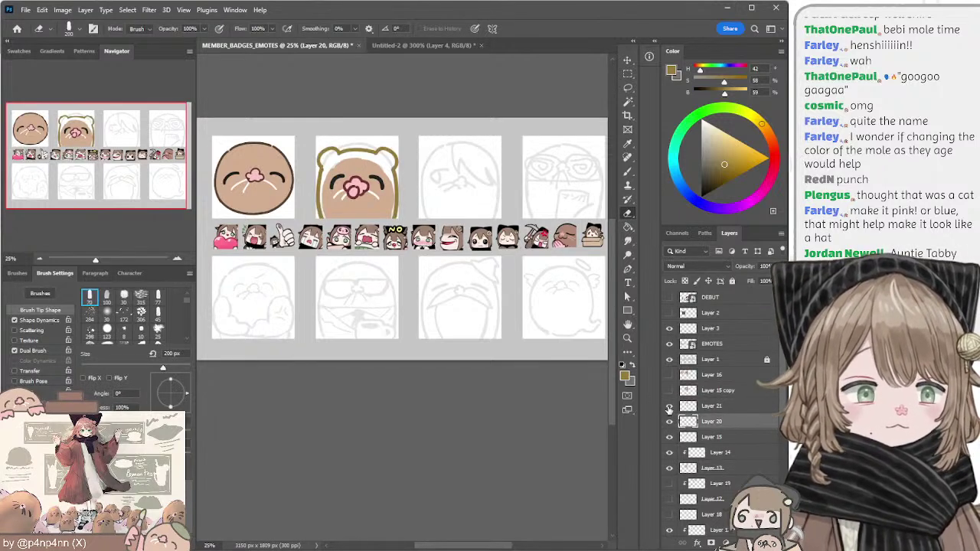
left_click(669, 410)
left_click(669, 410)
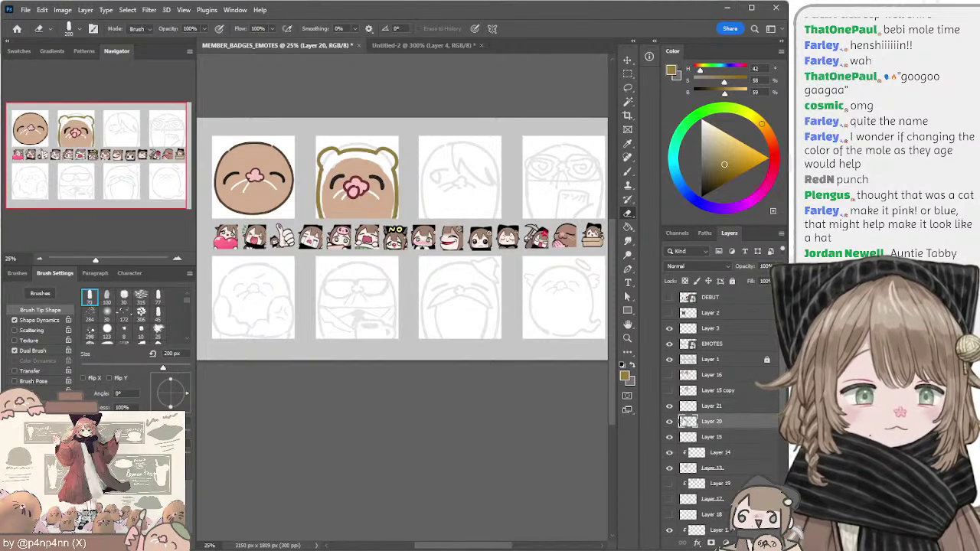
left_click(671, 424)
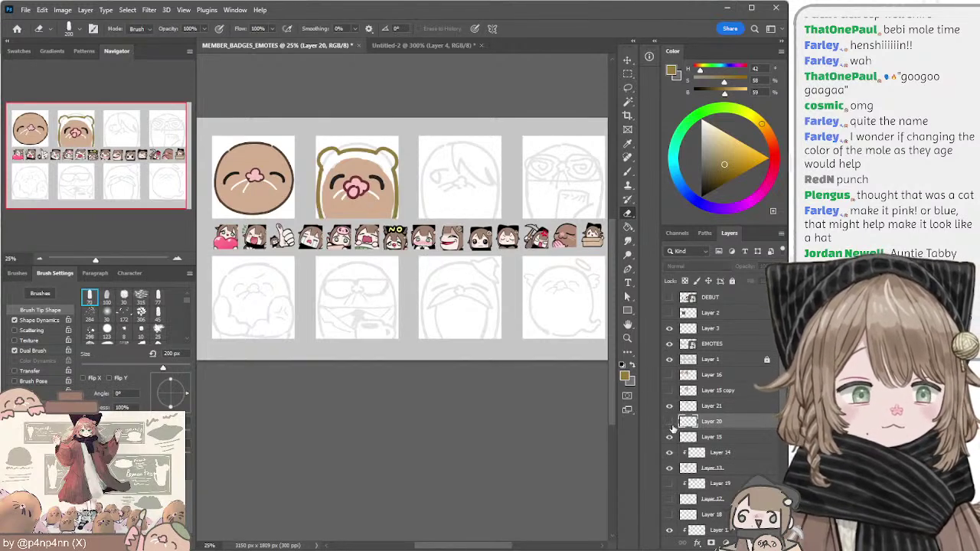
left_click(671, 424)
Step: Paint the hood and ears pale cream (H 42, S 14, B 100) on Layer 20, using the brush at 45 px and finally 40 px
key("b")
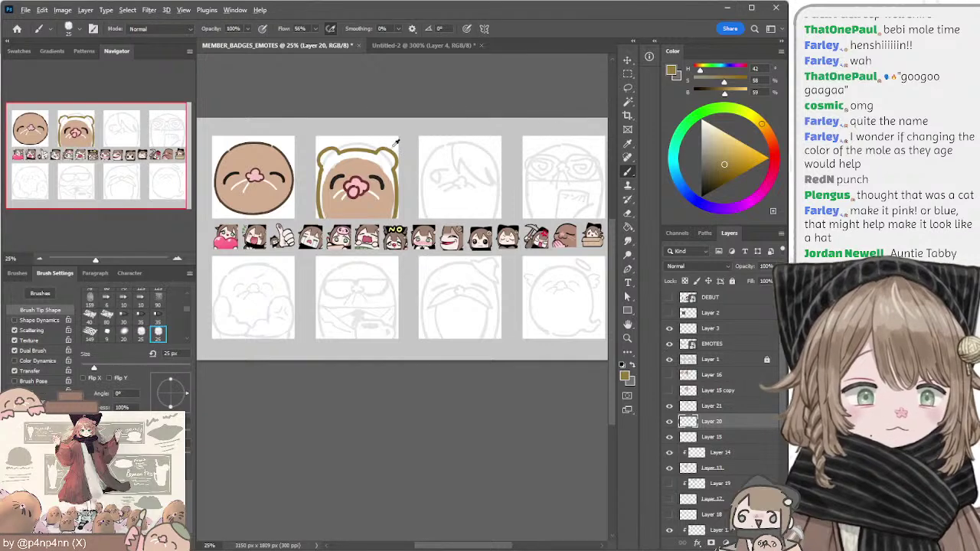
left_click(710, 124)
key("bracketright")
key("bracketright")
key("bracketright")
key("bracketright")
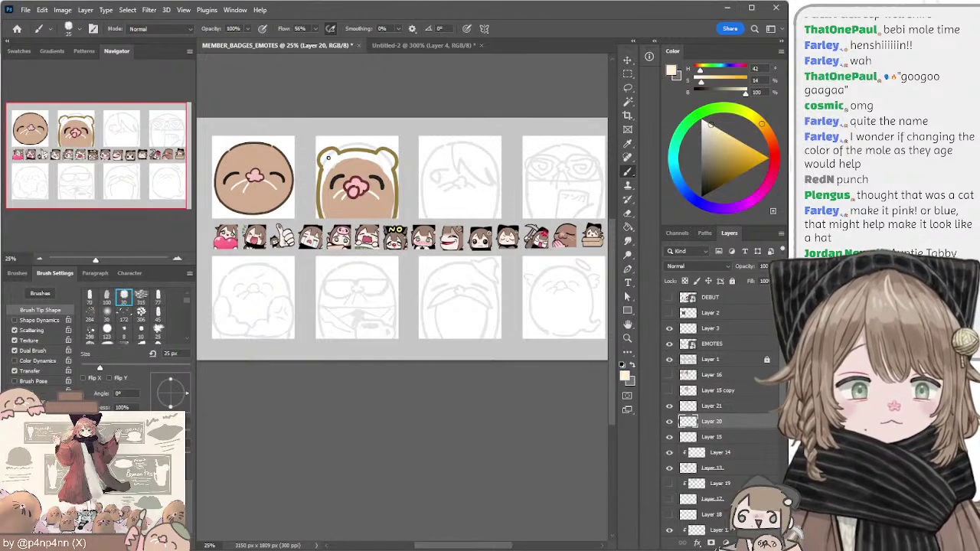
left_click_drag(331, 160, 352, 159)
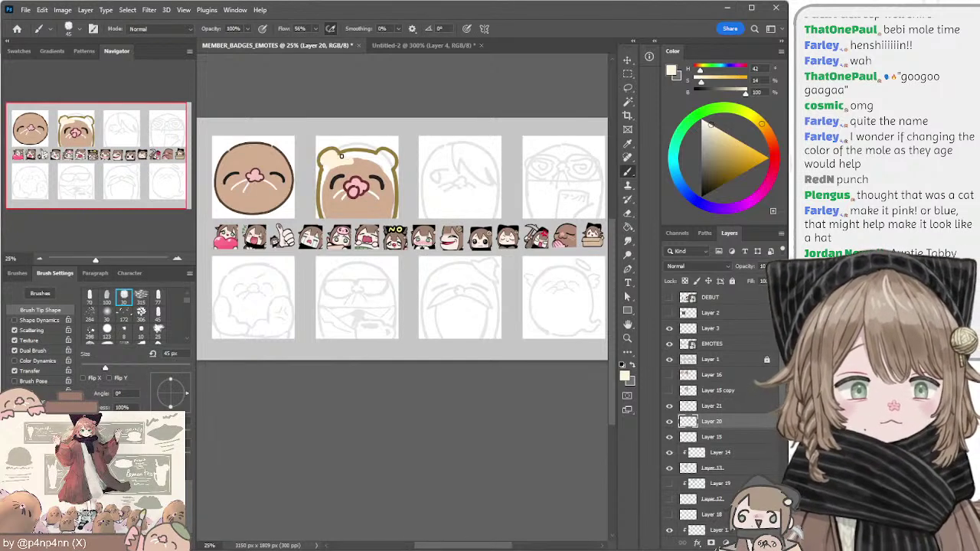
left_click_drag(339, 165, 374, 161)
key("ctrl+z")
key("ctrl+z")
key("bracketleft")
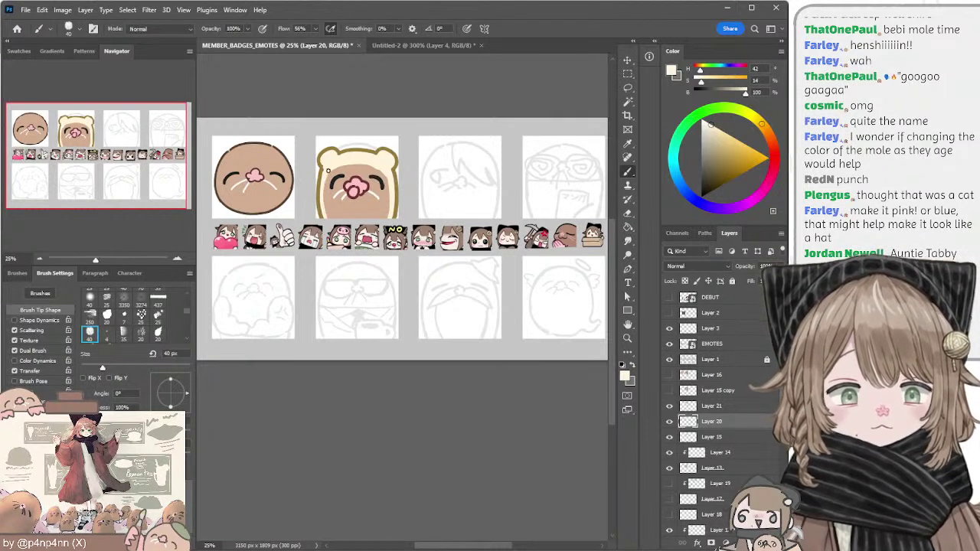
Step: Trim the hood's cream edge around the second mole's eyes on Layer 20, reducing the eraser to 50 px
key("e")
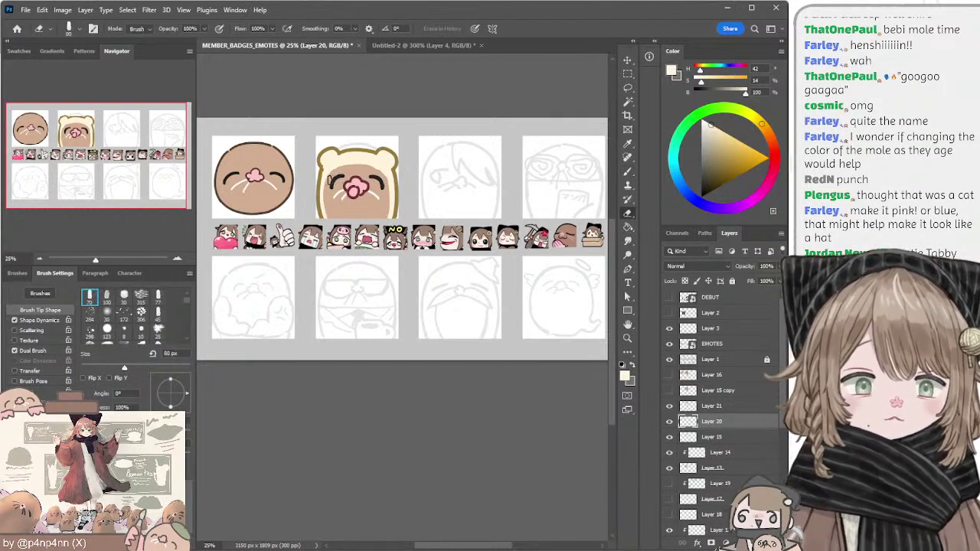
key("bracketleft")
key("bracketleft")
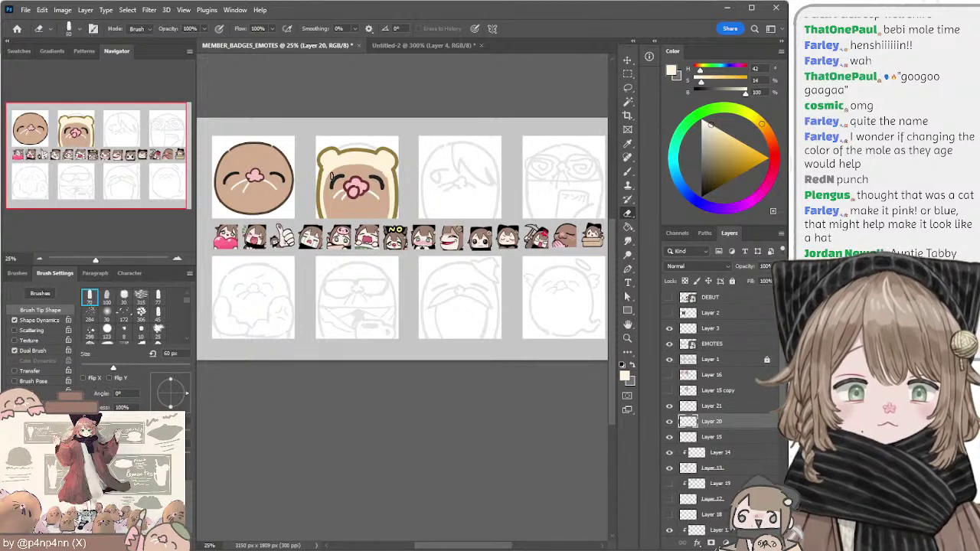
key("bracketleft")
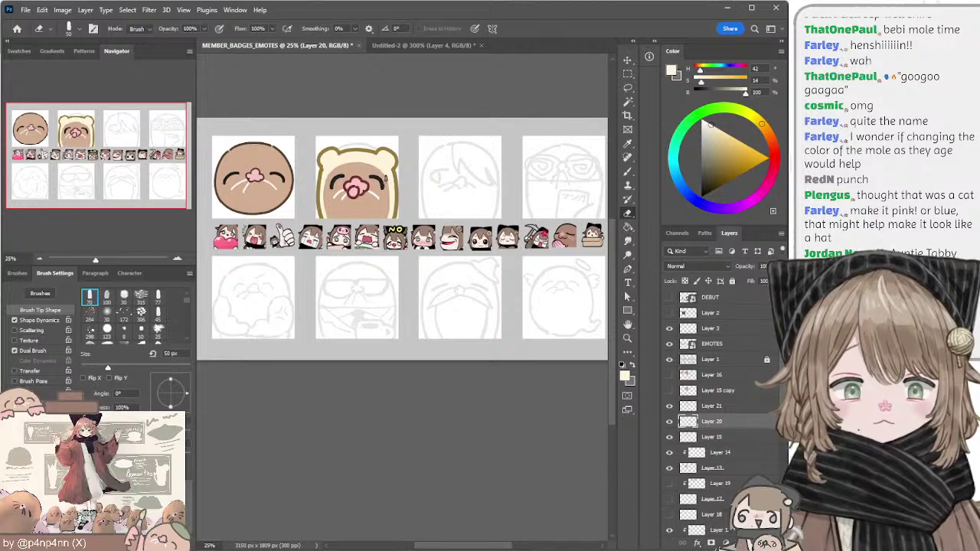
Step: Paint the lower part of the hood cream beneath the second mole's face on Layer 20 with a 40 px brush, rounding the face opening
key("b")
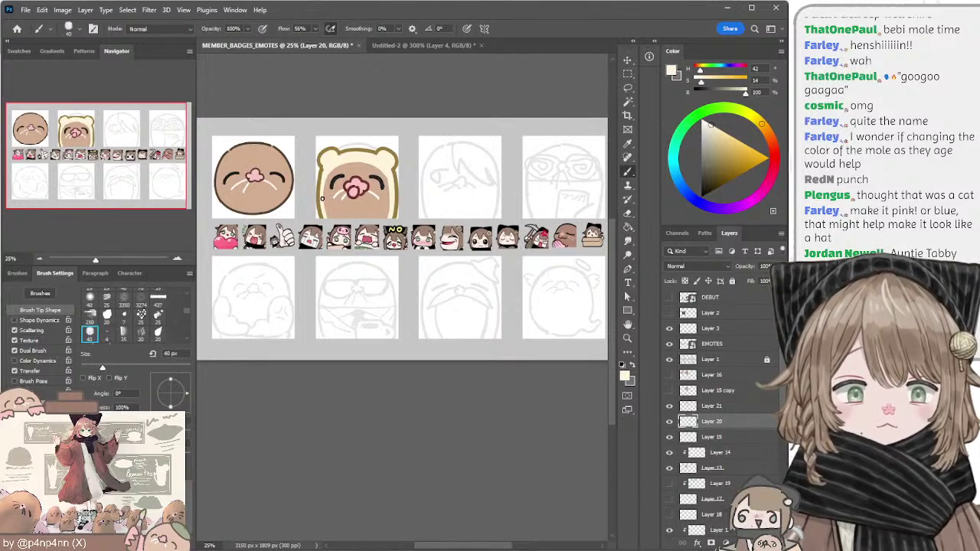
mouse_move(322, 192)
left_mouse_down()
mouse_move(346, 216)
mouse_move(349, 204)
mouse_move(323, 188)
mouse_move(357, 216)
mouse_move(332, 209)
mouse_move(381, 203)
mouse_move(359, 213)
mouse_move(372, 216)
mouse_move(391, 203)
left_mouse_up()
key("ctrl+z")
key("ctrl+z")
key("ctrl+z")
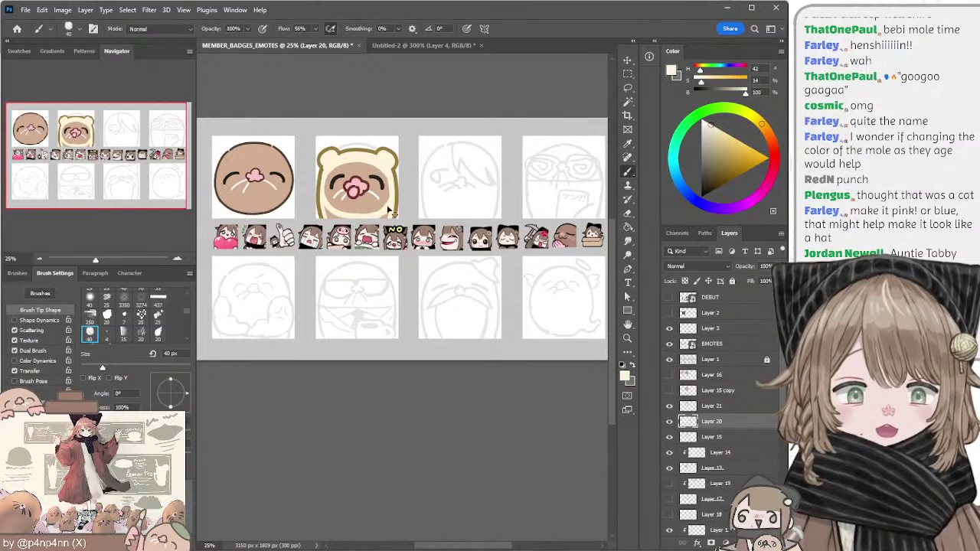
left_click_drag(365, 218, 383, 206)
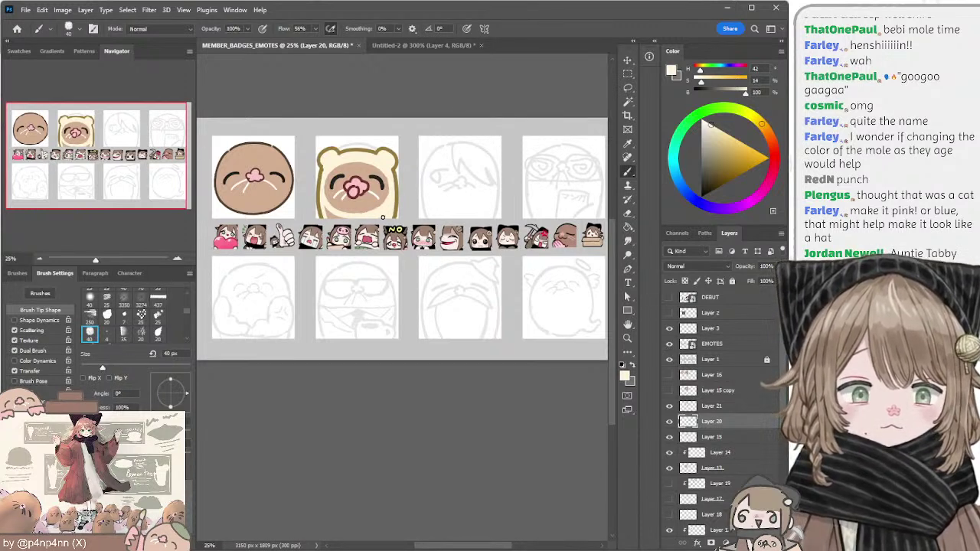
left_click_drag(325, 215, 330, 207)
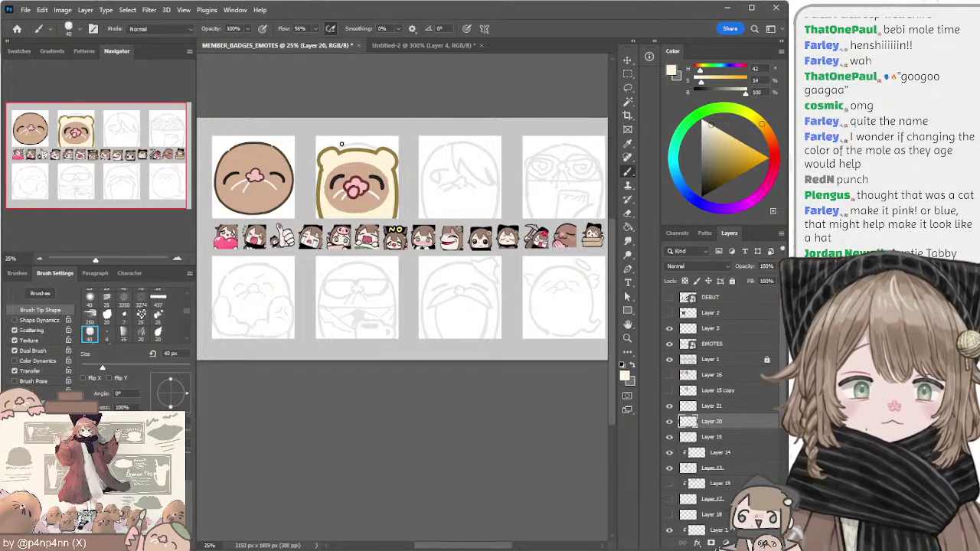
Step: Trim the cream edge around the second mole's eye on Layer 20 with a 35 px eraser, and lasso around the face opening
key("e")
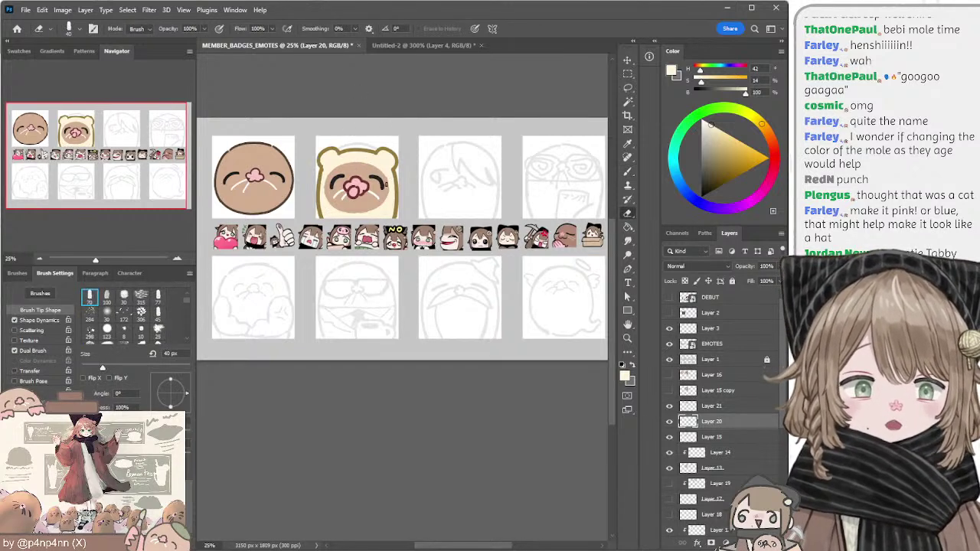
key("bracketleft")
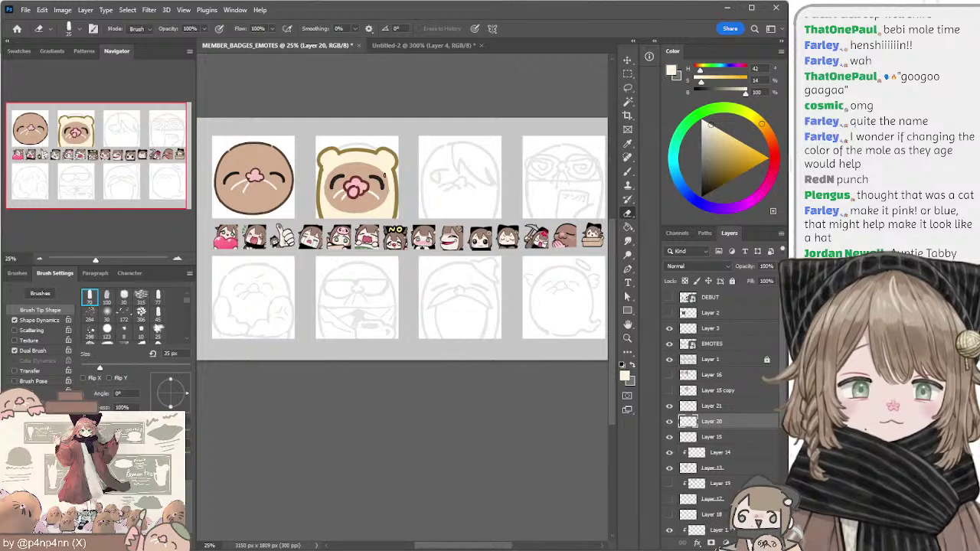
left_click_drag(380, 173, 388, 186)
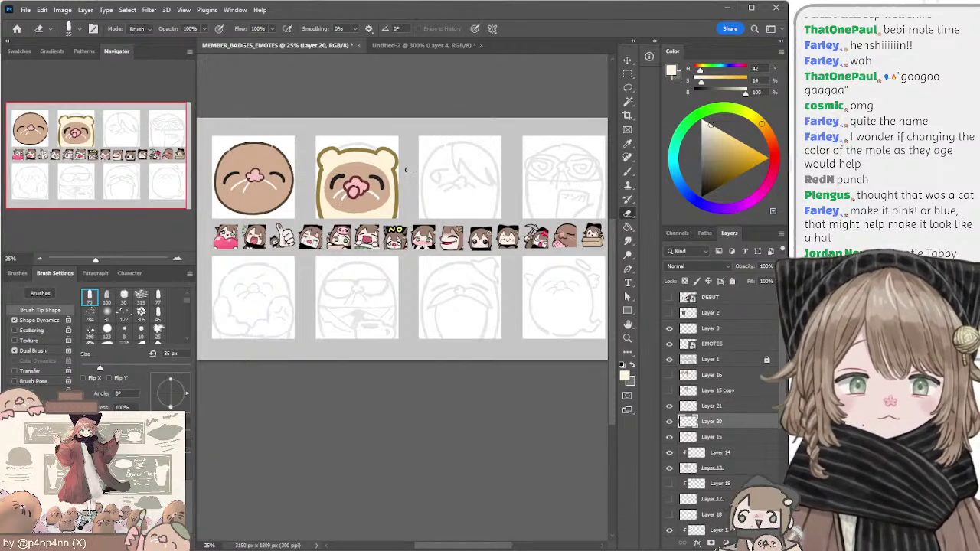
key("l")
mouse_move(346, 161)
left_mouse_down()
mouse_move(327, 173)
mouse_move(331, 211)
mouse_move(390, 206)
mouse_move(398, 177)
mouse_move(381, 160)
left_mouse_up()
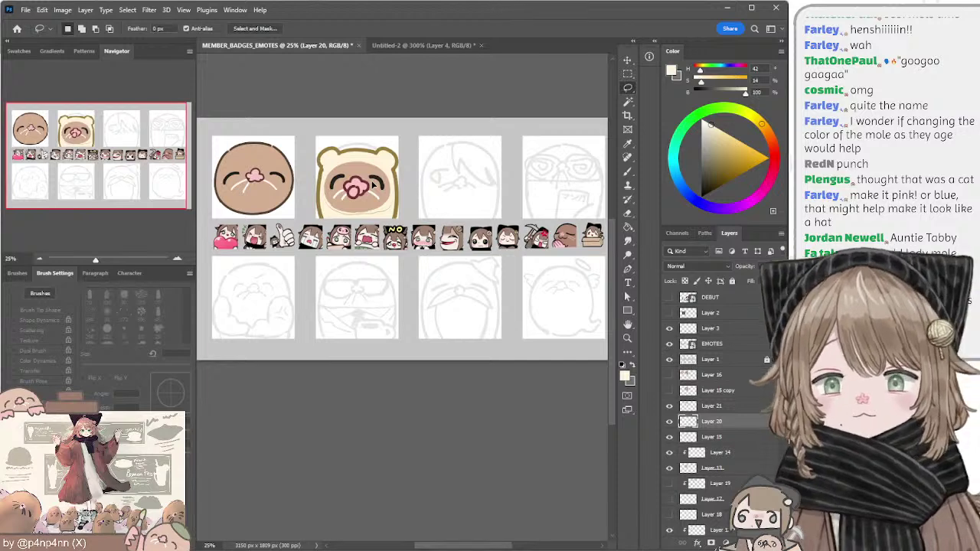
key("b")
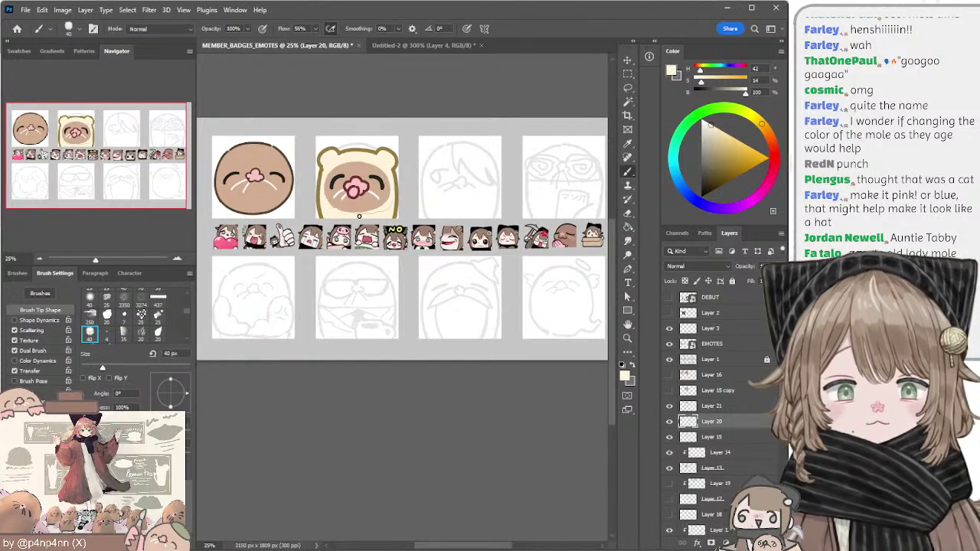
Step: Check Layer 21 by toggling its visibility, and add a new layer above it as a clipping mask
left_click(397, 195, "ctrl")
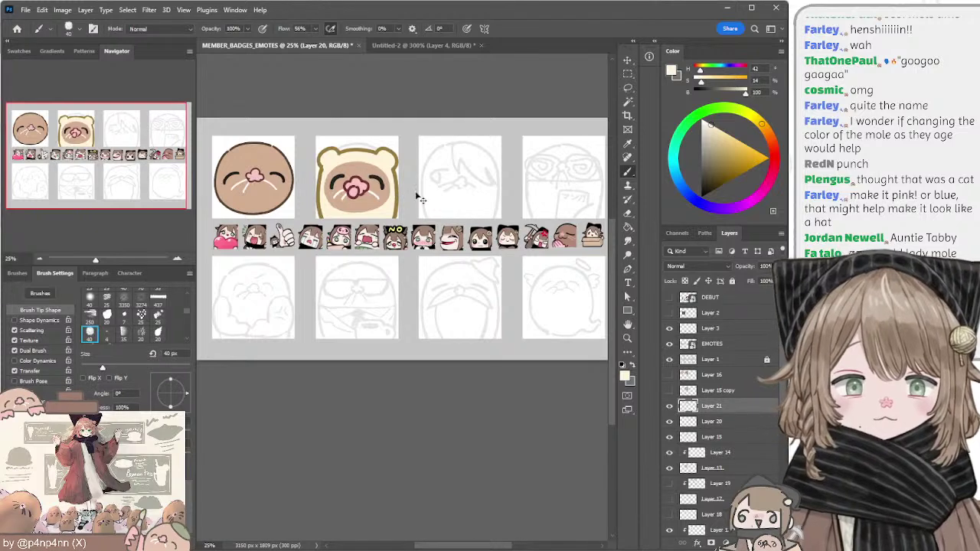
left_click(697, 422)
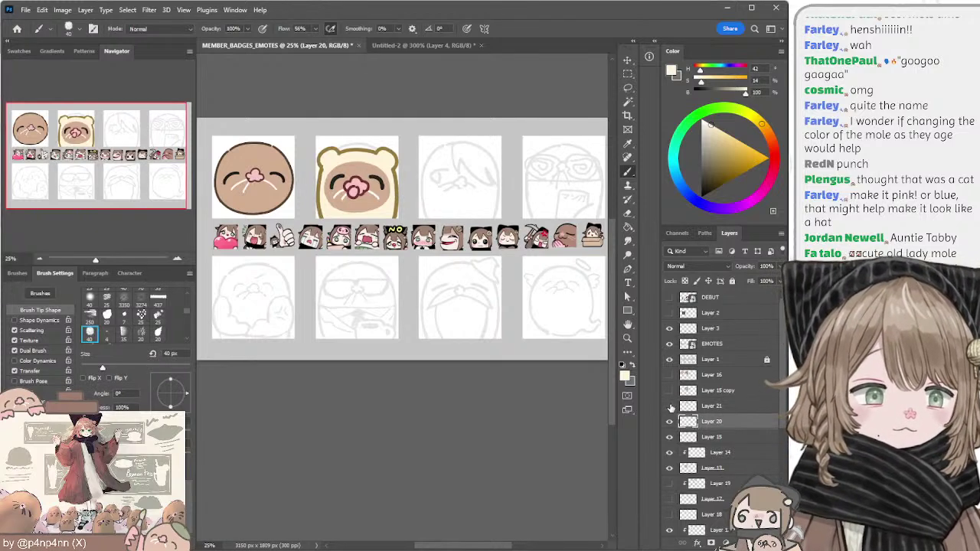
left_click(669, 406)
left_click(671, 406)
left_click(710, 407)
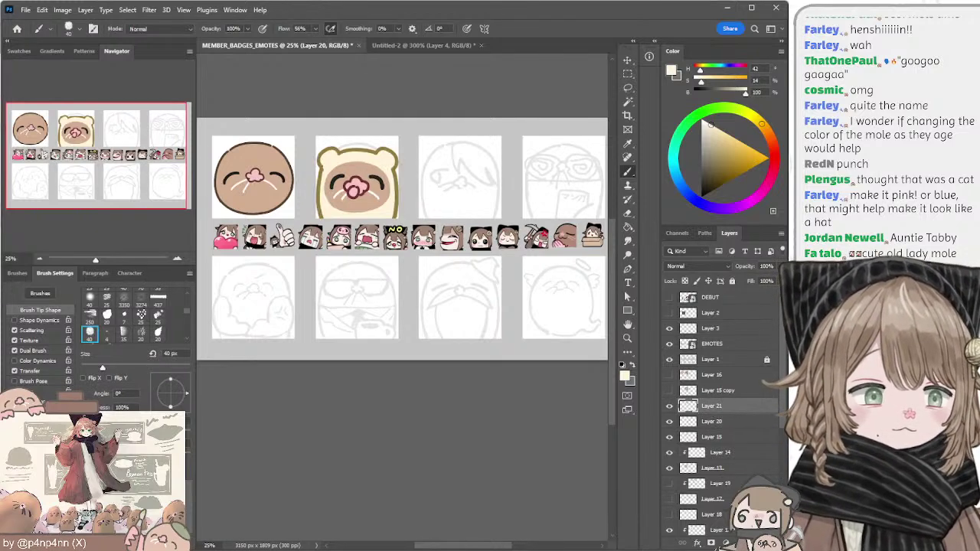
left_click(754, 543)
left_click(690, 413, "alt")
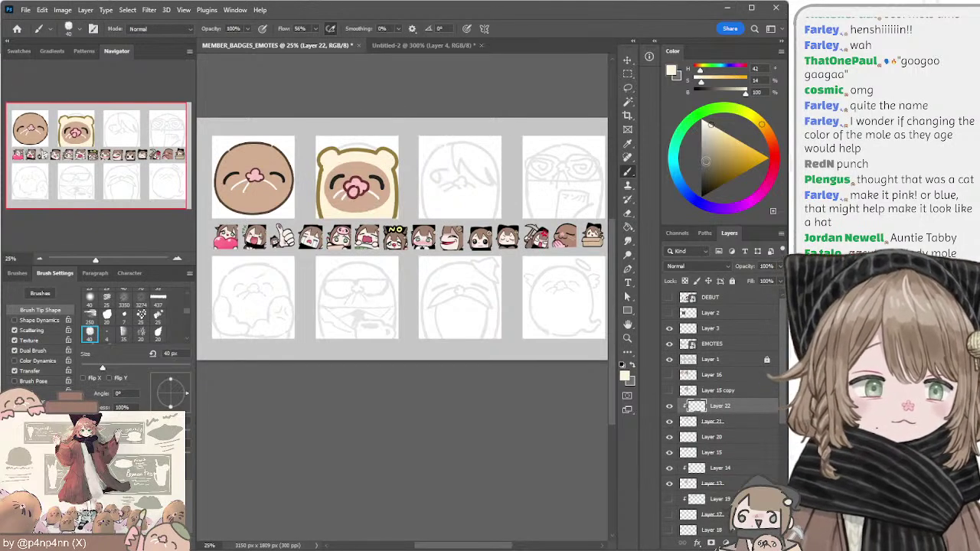
Step: Set the painting colour for the clipped layer to a warm grey (H 42, S 15, B 69)
left_click(705, 161)
left_click(708, 148)
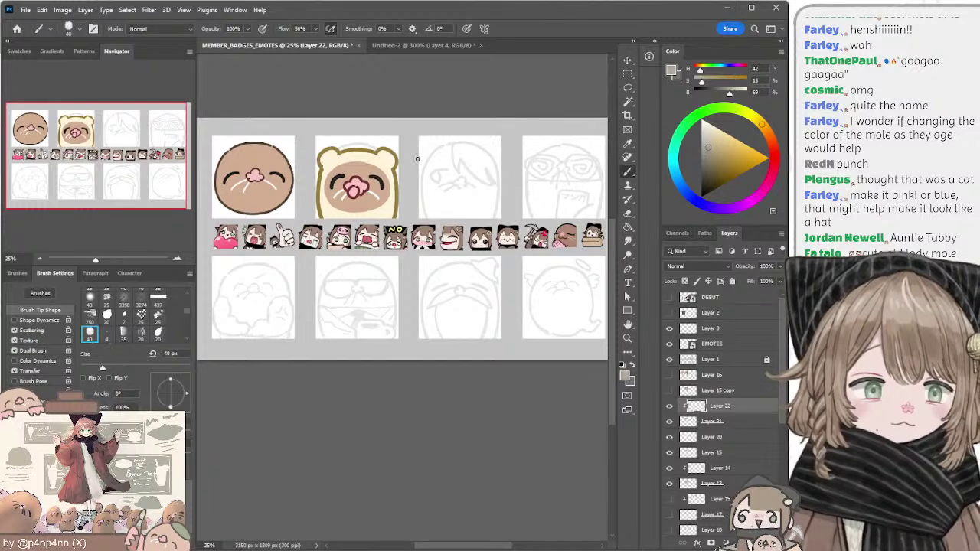
key("bracketright")
key("bracketright")
key("bracketright")
key("bracketright")
mouse_move(340, 149)
left_mouse_down()
mouse_move(395, 156)
mouse_move(397, 194)
left_mouse_up()
key("ctrl+z")
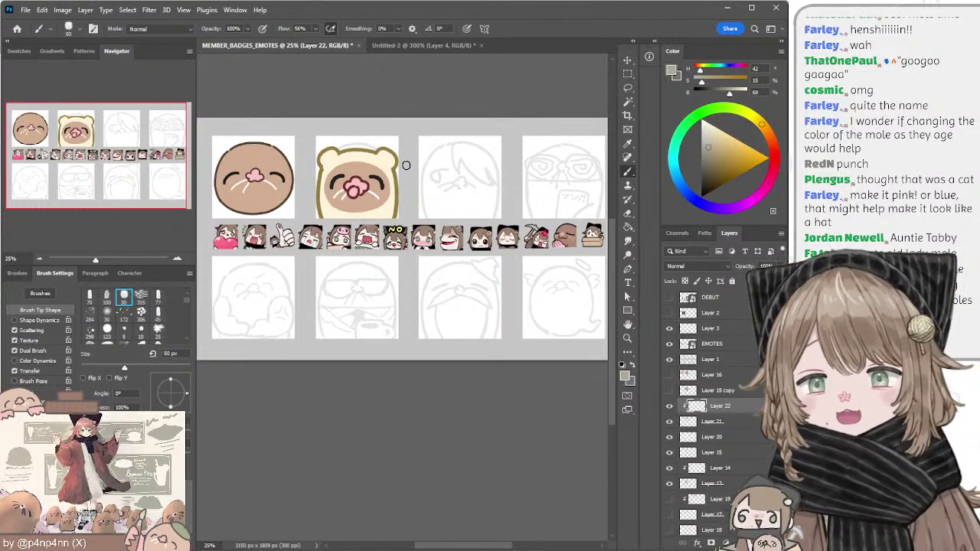
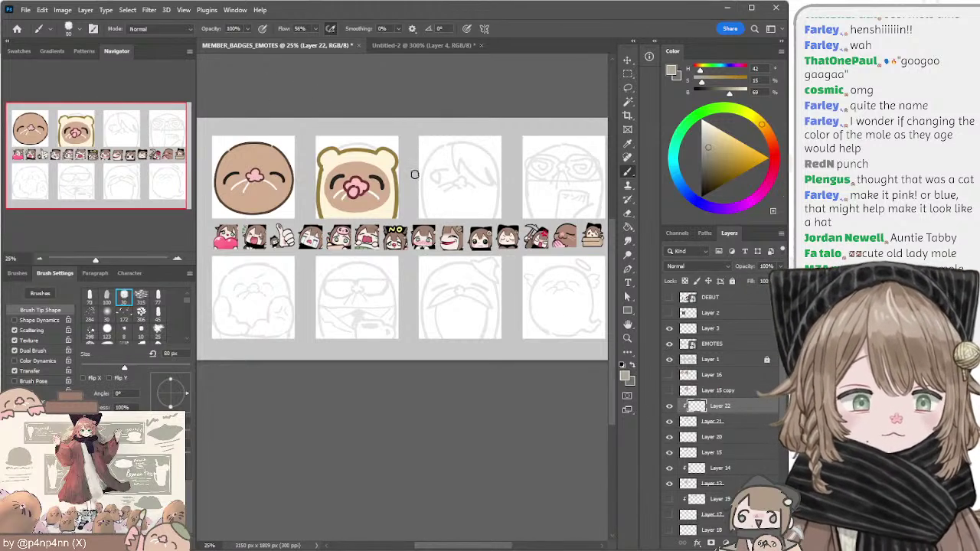
Step: Repaint the bear hood's outline on the second badge in greyish beige (H 42, S 16, B 75) with a 100 px brush
left_click(389, 156, "alt")
left_click(709, 143)
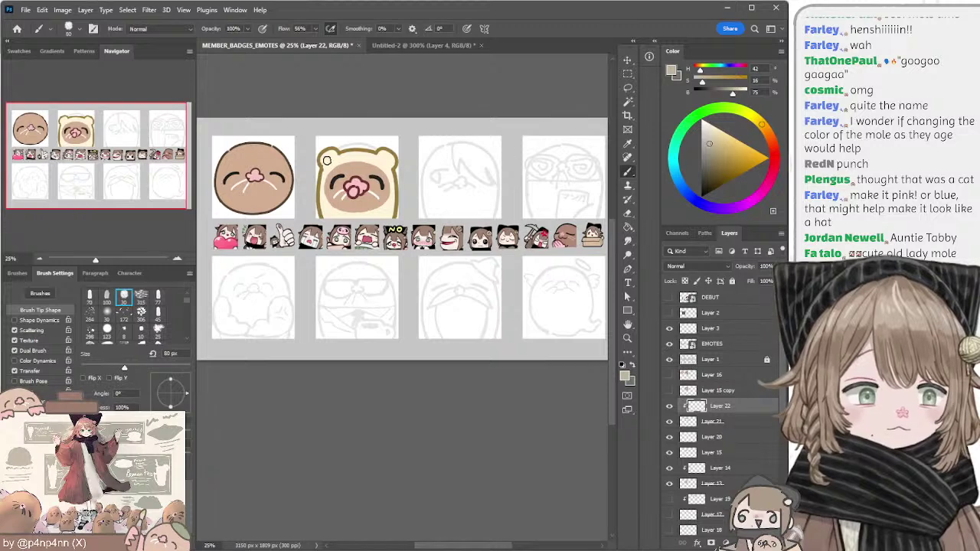
key("bracketright")
key("bracketright")
mouse_move(318, 151)
left_mouse_down()
mouse_move(397, 154)
mouse_move(398, 216)
mouse_move(369, 225)
mouse_move(319, 215)
mouse_move(317, 160)
mouse_move(314, 205)
left_mouse_up()
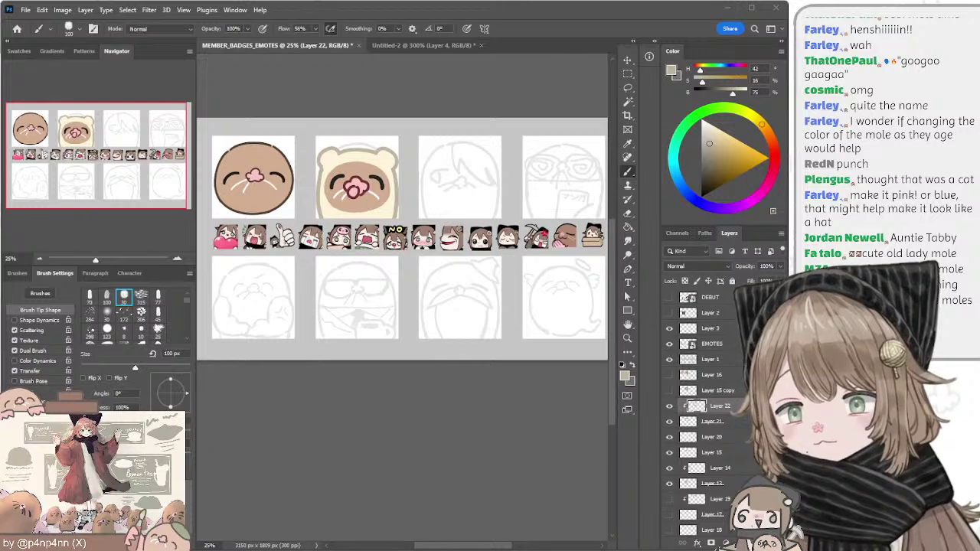
Step: Add a new layer clipped to the bear hood's fill layer, Layer 20
left_click(387, 165, "ctrl")
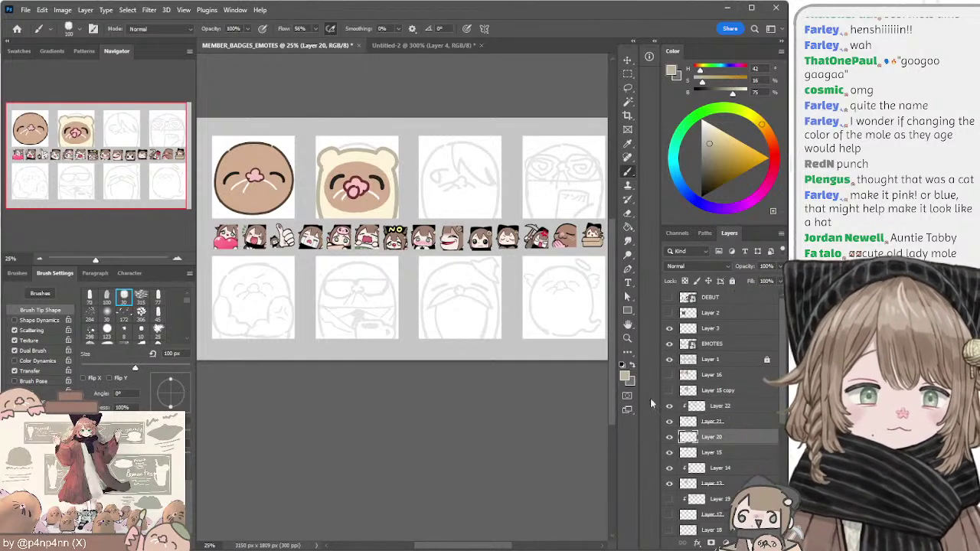
left_click(669, 437)
left_click(669, 437)
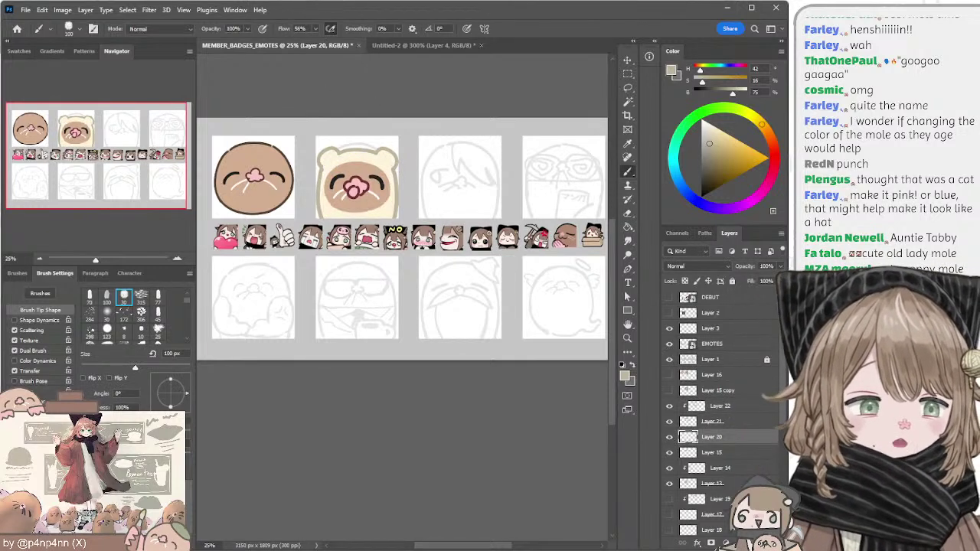
left_click(755, 543)
left_click(687, 444, "alt")
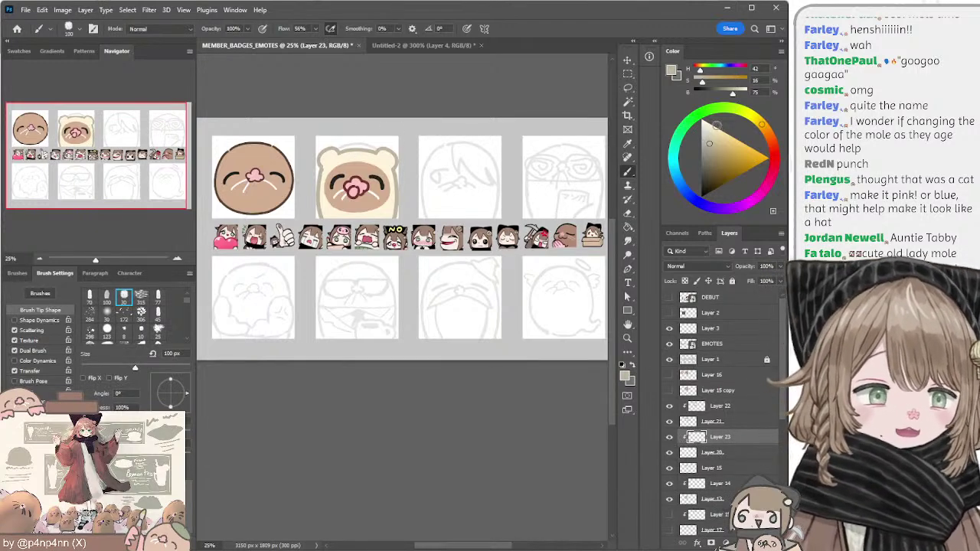
Step: Paint the whole bear hood pale blue (H 198, S 19, B 100) on the clipped layer with a 200 px brush
left_click(676, 172)
left_click(714, 125)
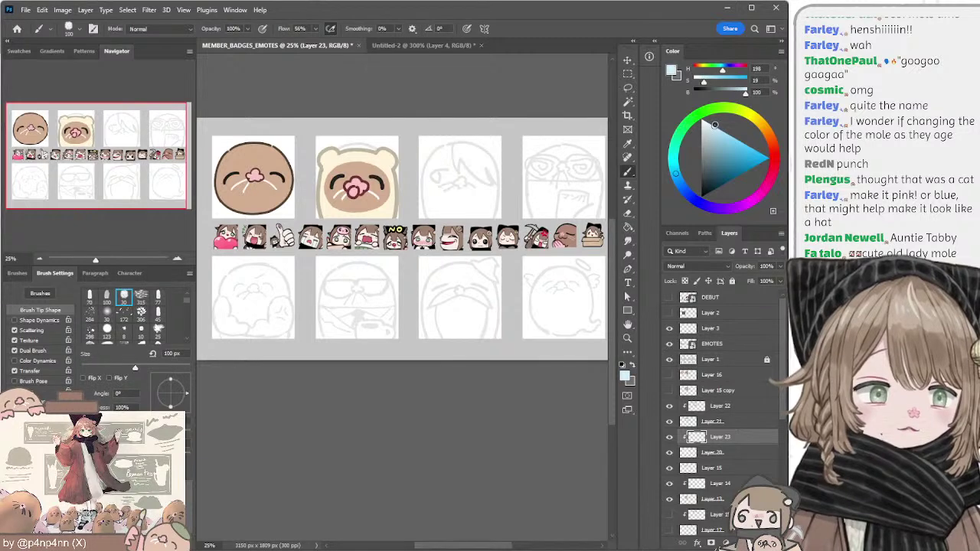
key("bracketright")
key("bracketright")
key("bracketright")
key("bracketright")
mouse_move(326, 158)
left_mouse_down()
mouse_move(394, 166)
mouse_move(330, 161)
mouse_move(332, 222)
mouse_move(359, 168)
mouse_move(370, 213)
mouse_move(389, 186)
mouse_move(336, 215)
mouse_move(395, 171)
left_mouse_up()
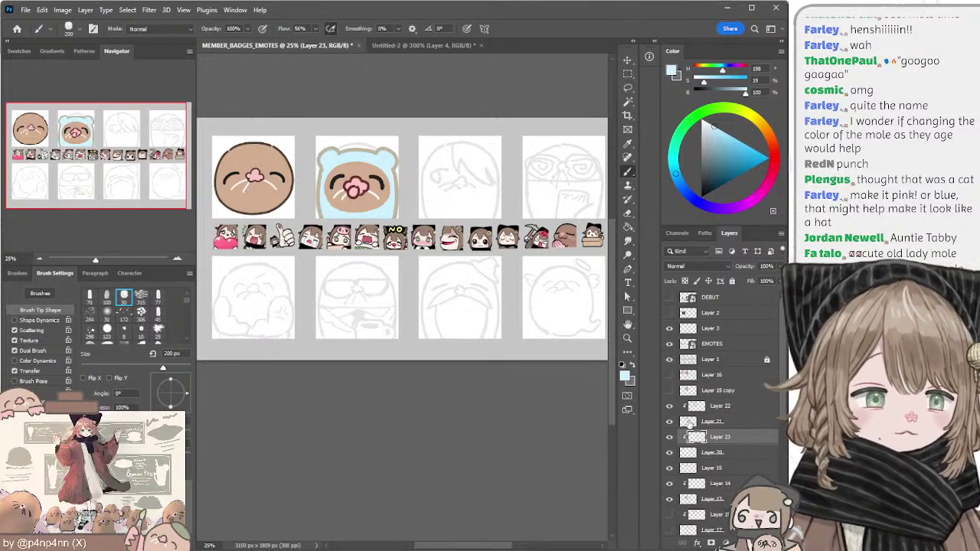
Step: Recolour the hood's outline on Layer 22 greyish blue (H 198, S 24, B 73) and try a lighter shade with B 88
left_click(695, 407)
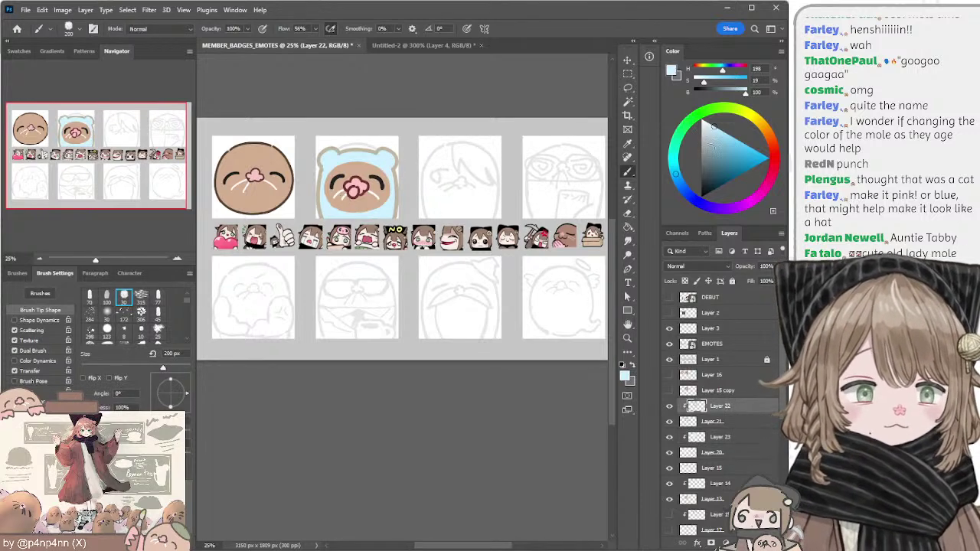
left_click(713, 147)
mouse_move(354, 150)
left_mouse_down()
mouse_move(392, 182)
mouse_move(390, 223)
mouse_move(347, 211)
mouse_move(337, 147)
left_mouse_up()
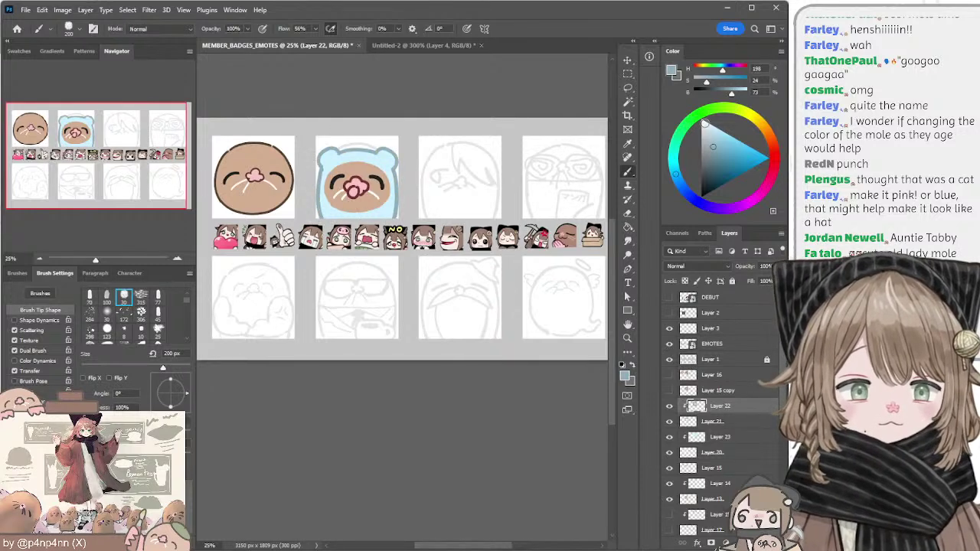
left_click(714, 137)
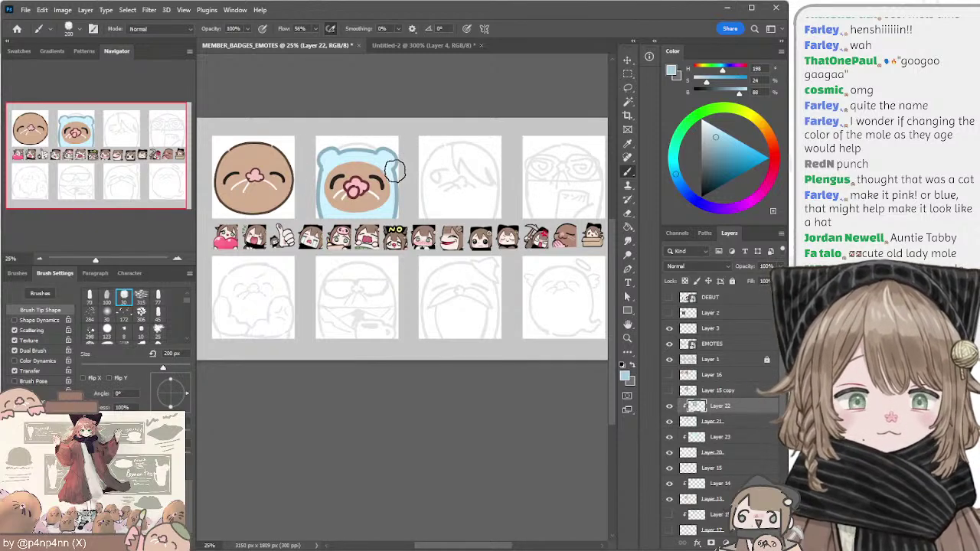
Step: Activate the hood's fill layer, Layer 20, sample the hood's pale blue and reduce the brush to 45 px
left_click(698, 421)
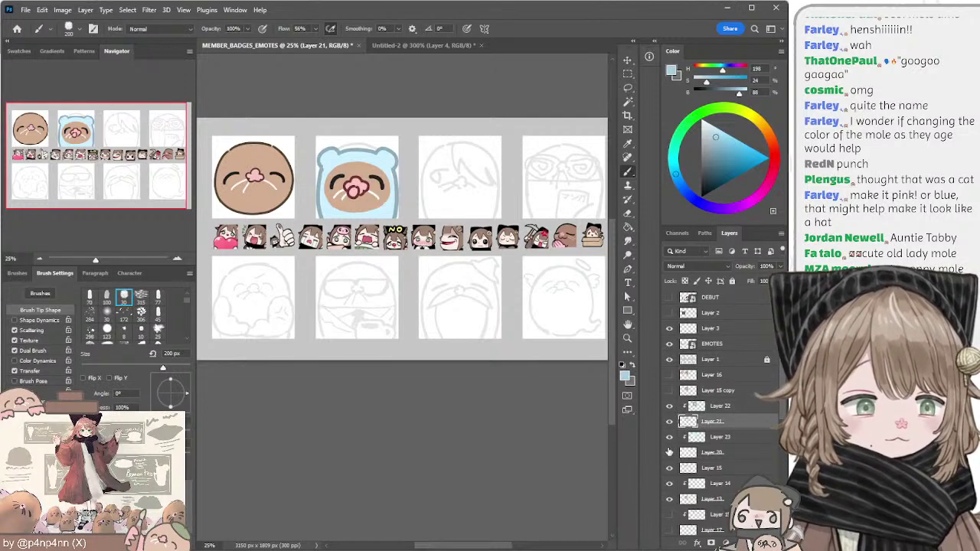
left_click(684, 454)
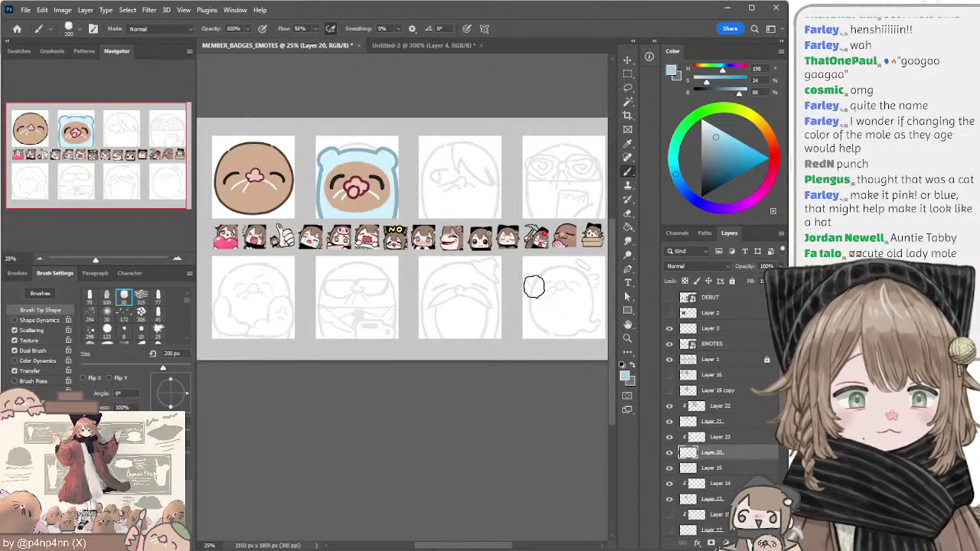
left_click(388, 149, "alt")
key("bracketleft")
key("bracketleft")
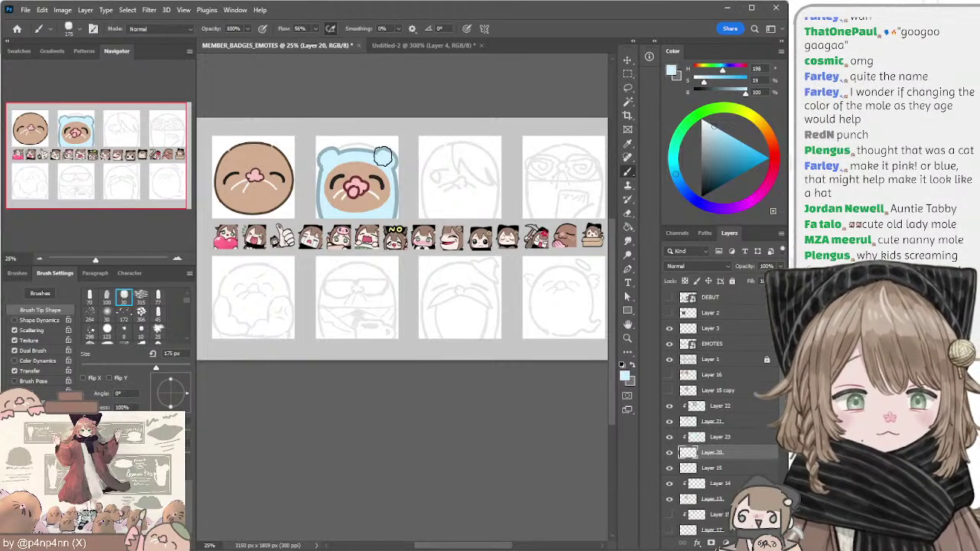
key("bracketleft")
key("bracketleft")
key("bracketleft")
key("bracketleft")
key("bracketleft")
key("bracketleft")
key("bracketleft")
key("bracketleft")
key("bracketleft")
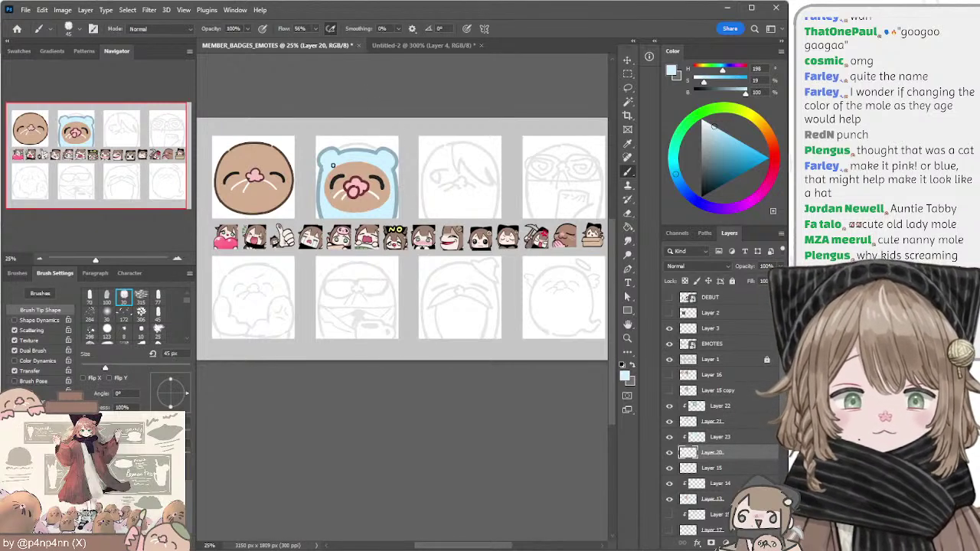
Step: Toggle the visibility of the outline layer, Layer 21, to inspect the hood's fill underneath
left_click(670, 423)
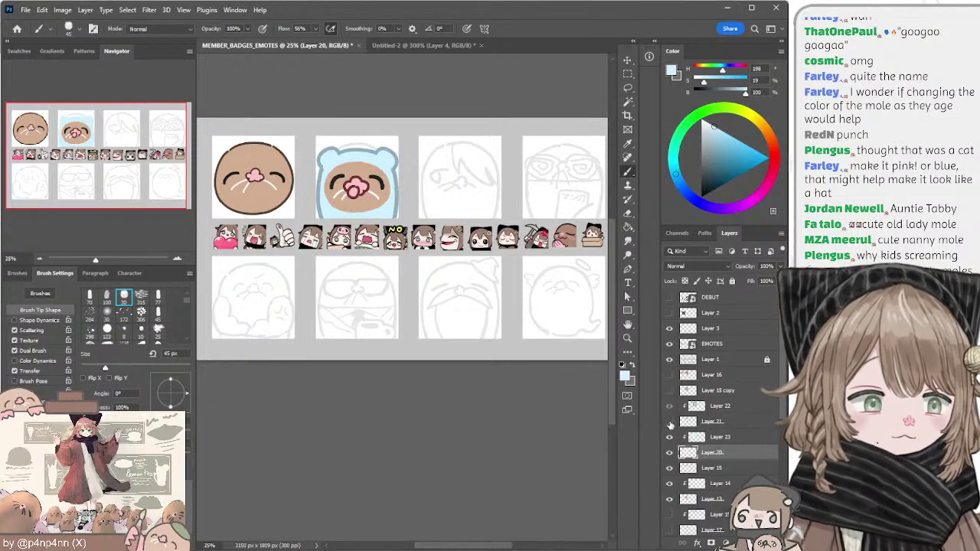
left_click(671, 423)
left_click(671, 423)
left_click(671, 423)
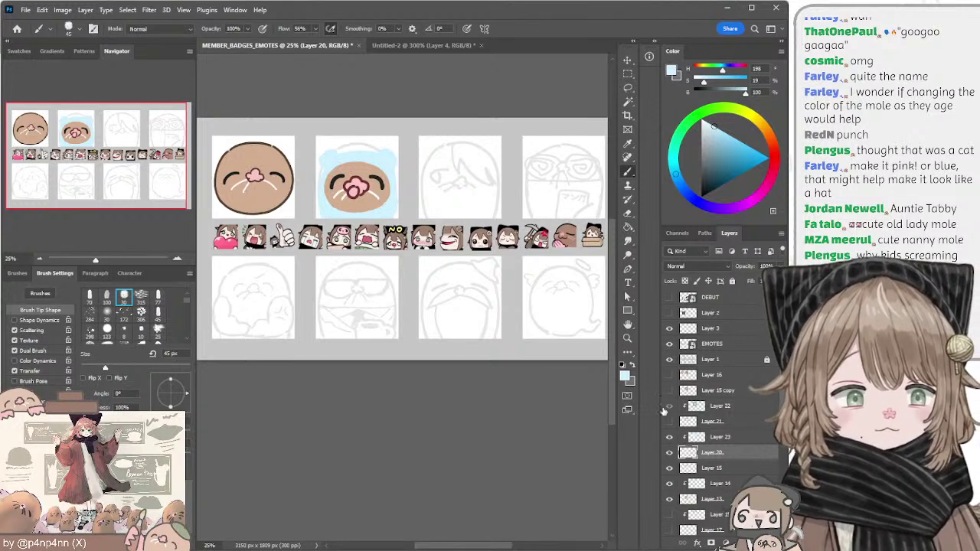
Step: Activate the hood's outline layer, Layer 21, sample the outline's greyish blue and set the brush to 20 px
left_click(688, 421)
key("e")
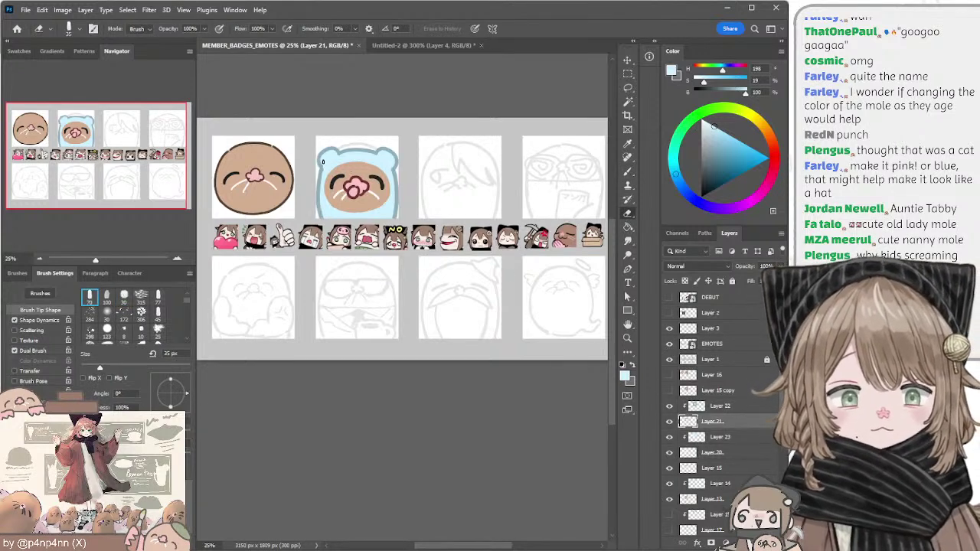
key("b")
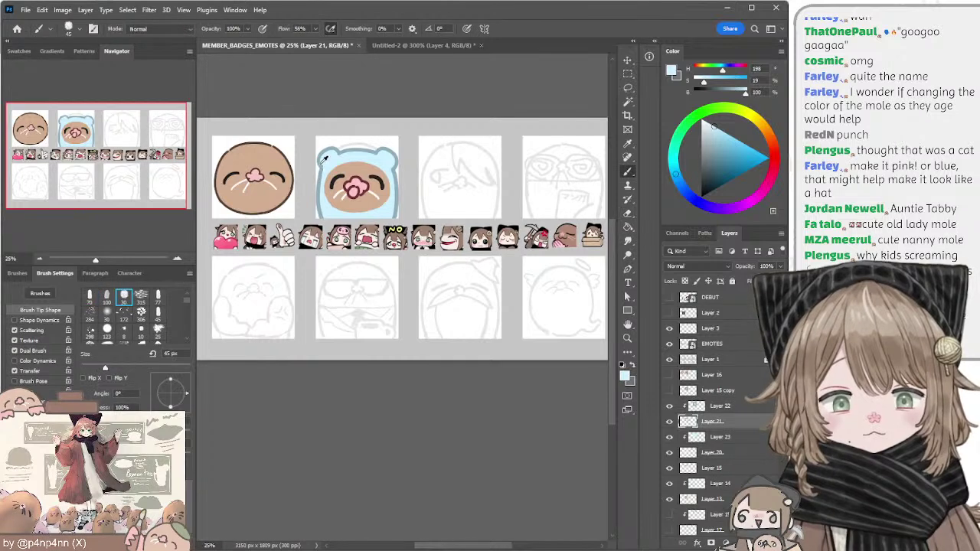
left_click(322, 164, "alt")
key("bracketleft")
key("bracketleft")
key("bracketleft")
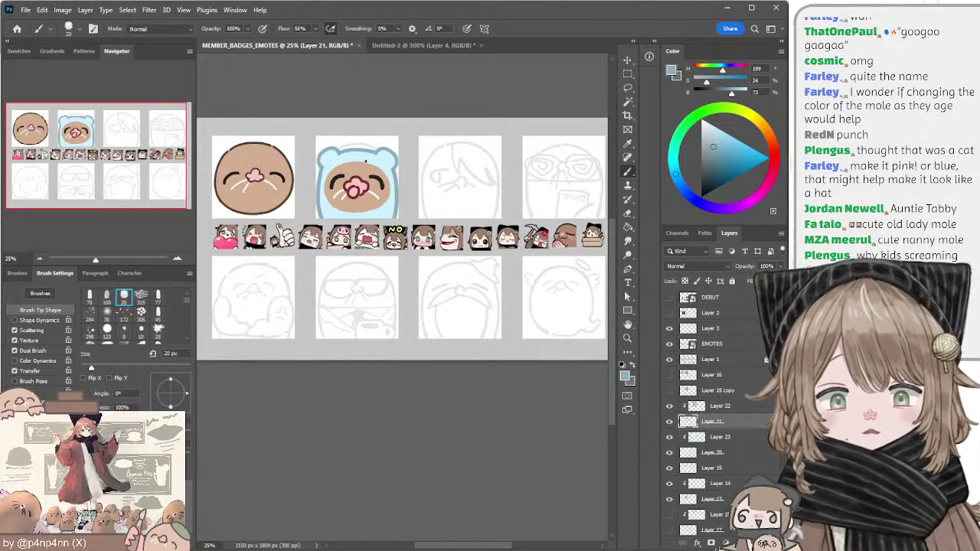
Step: Return to the fill layer, Layer 20, with the Brush and sample the hood's pale blue
mouse_move(384, 100)
left_mouse_down()
mouse_move(360, 100)
mouse_move(368, 98)
left_mouse_up()
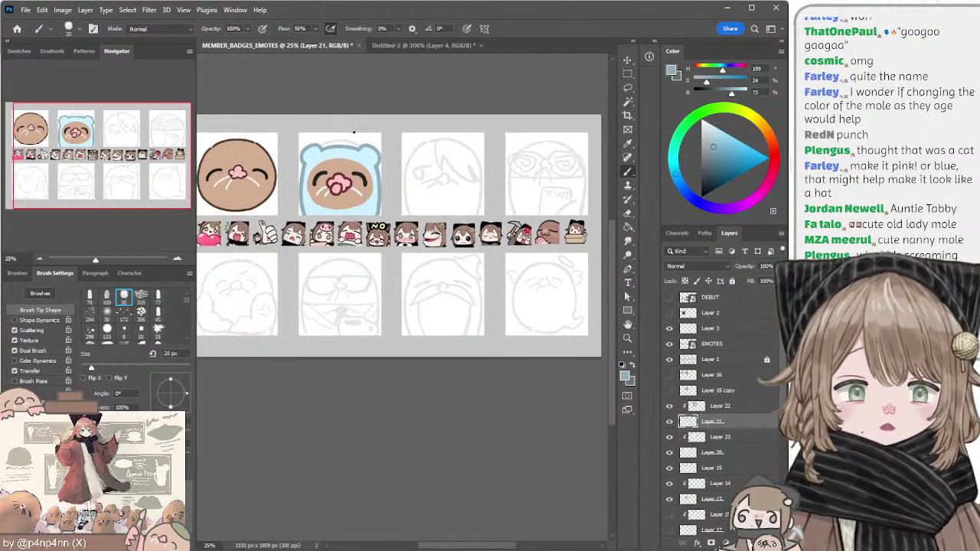
key("alt+bracketright")
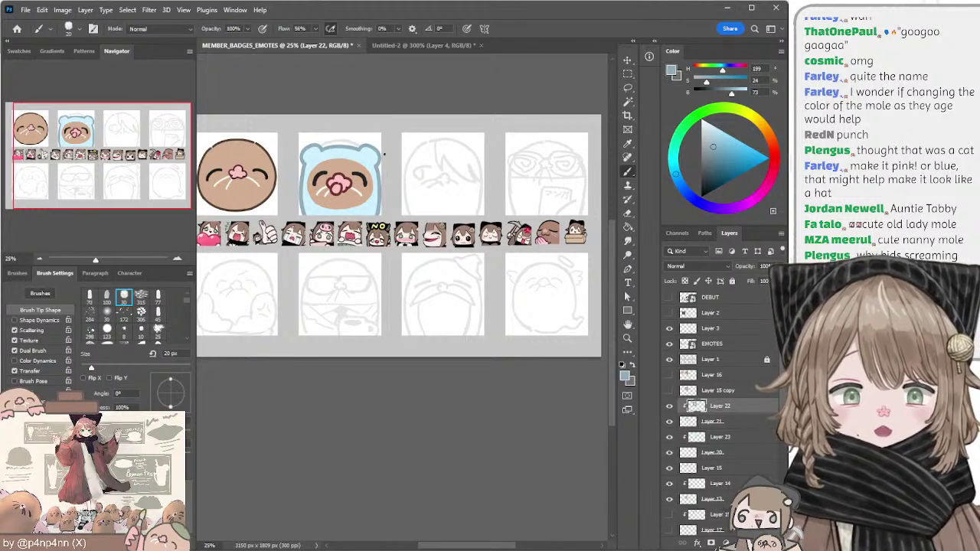
key("l")
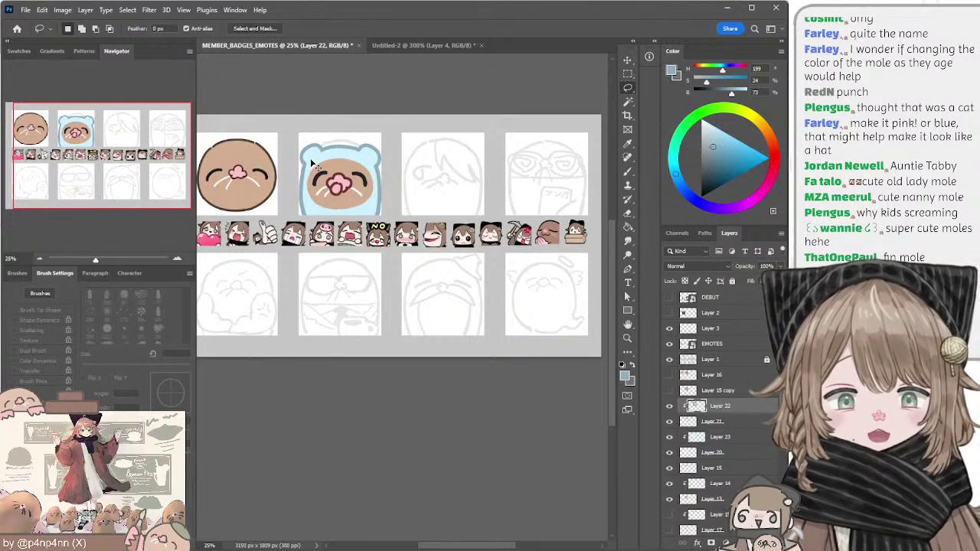
key("alt+bracketleft")
key("alt+bracketleft")
key("alt+bracketleft")
key("b")
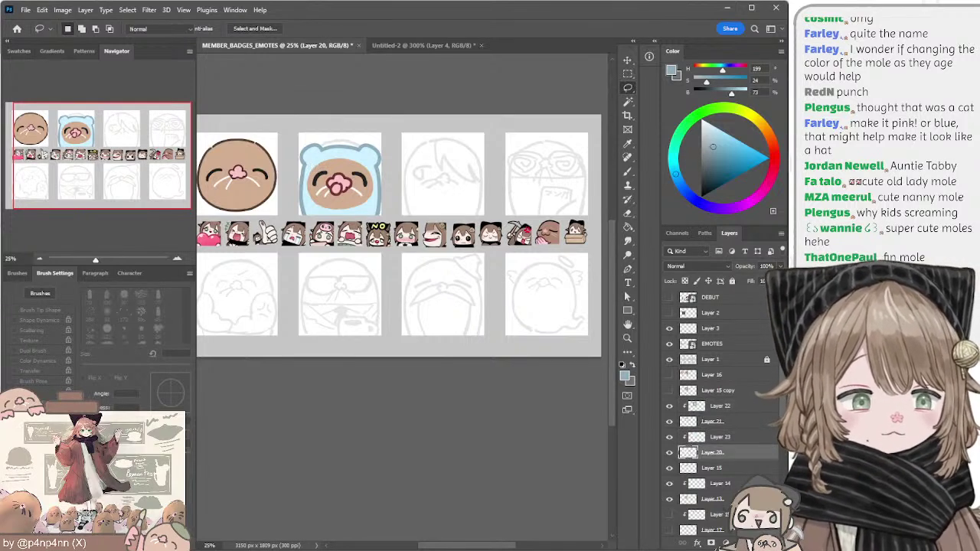
left_click(312, 150, "alt")
left_click(311, 154, "alt")
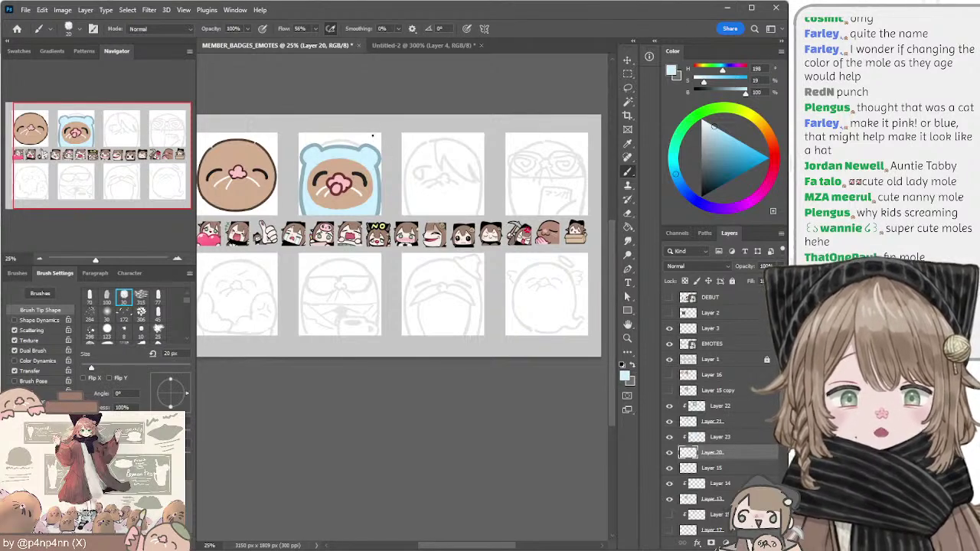
Step: Duplicate the four hood layers, Layers 20 to 23, and merge the copies into a single layer
scroll(373, 135, "left", 2)
key("alt+bracketright")
key("alt+bracketright")
key("alt+bracketright")
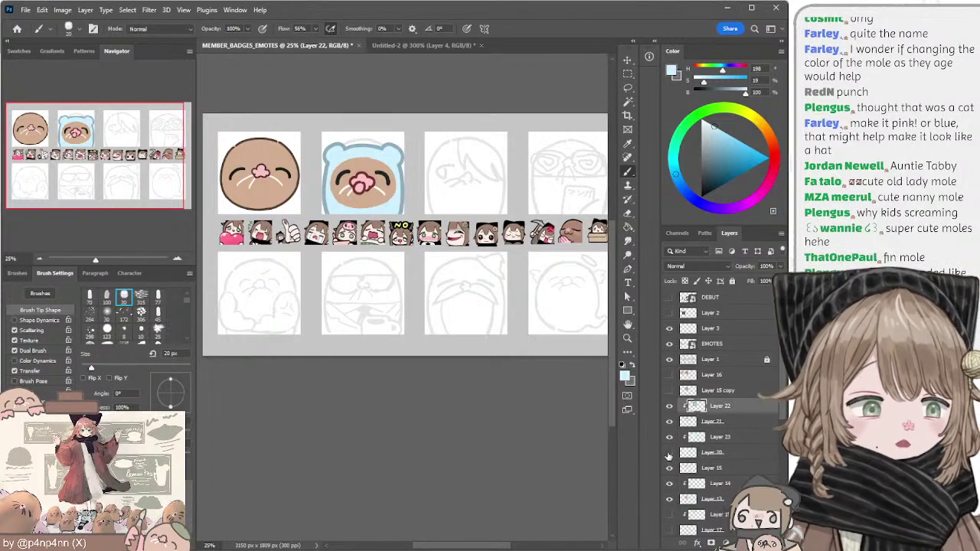
left_click(669, 454)
left_click(668, 453)
left_click(707, 453, "shift")
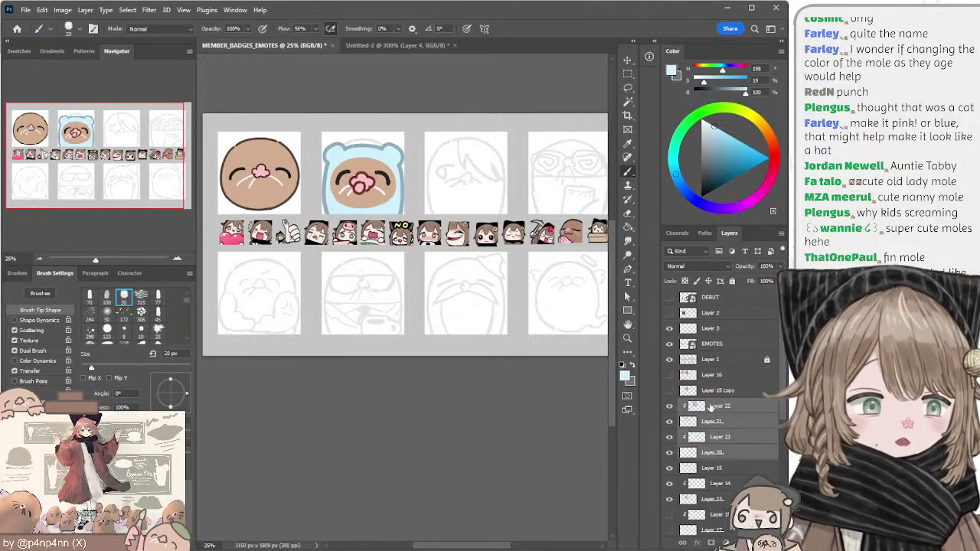
key("ctrl+j")
key("ctrl+e")
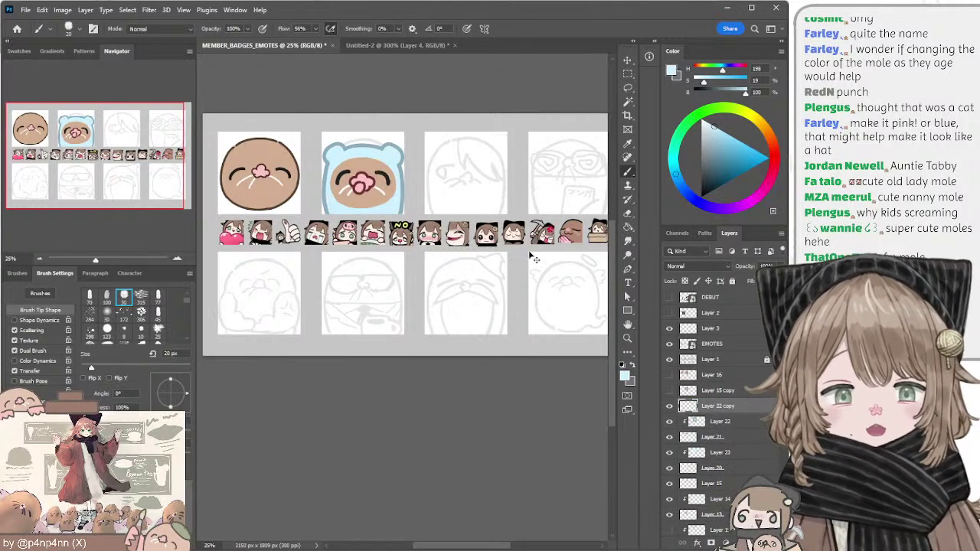
Step: Lasso the merged bear hood and copy it into the Untitled-2 document as a new layer
key("l")
left_click_drag(332, 120, 312, 193)
left_click_drag(414, 73, 405, 76)
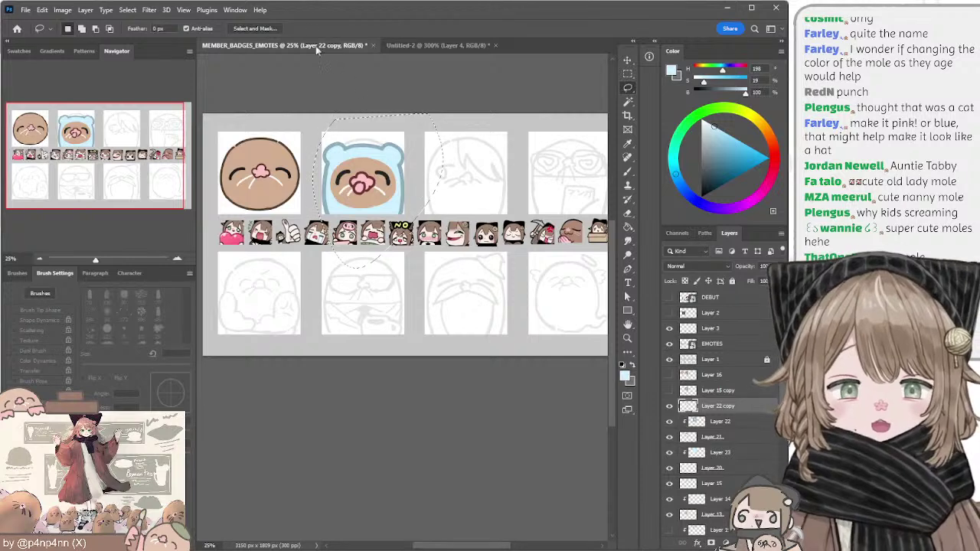
left_click(406, 44)
key("ctrl+v")
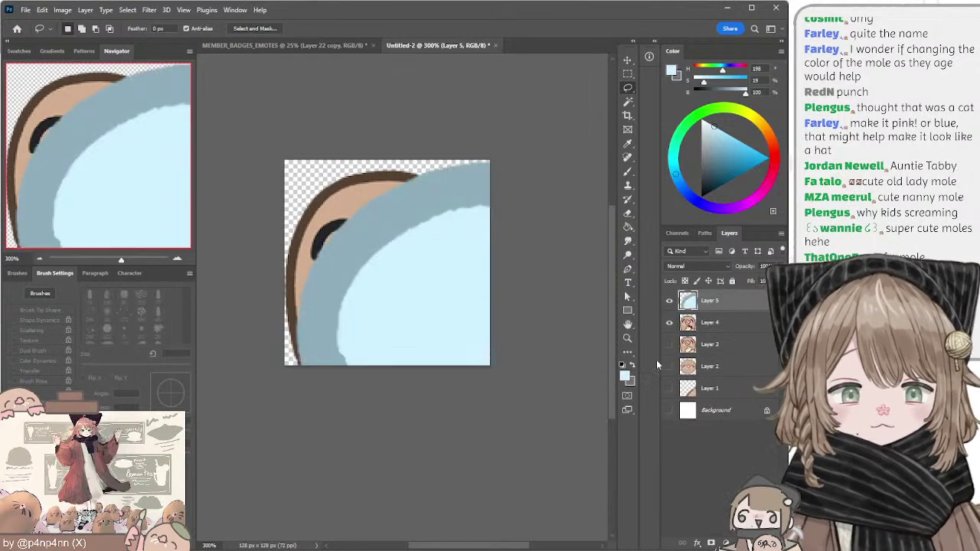
Step: Hide Layer 4, scale the pasted hood to about 22.38% to fit the 128 px canvas, and return to MEMBER_BADGES_EMOTES
left_click(669, 322)
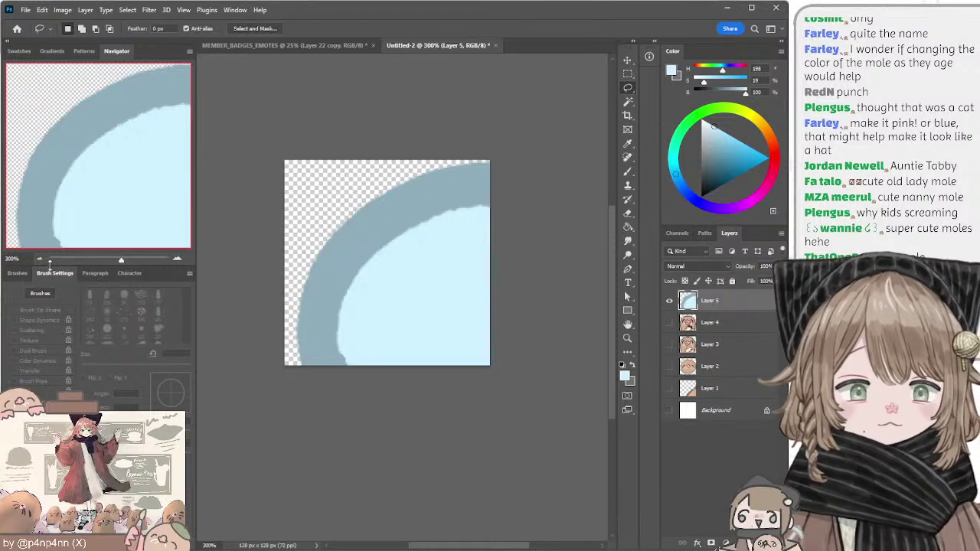
left_click(40, 260)
left_click(40, 260)
left_click(627, 62)
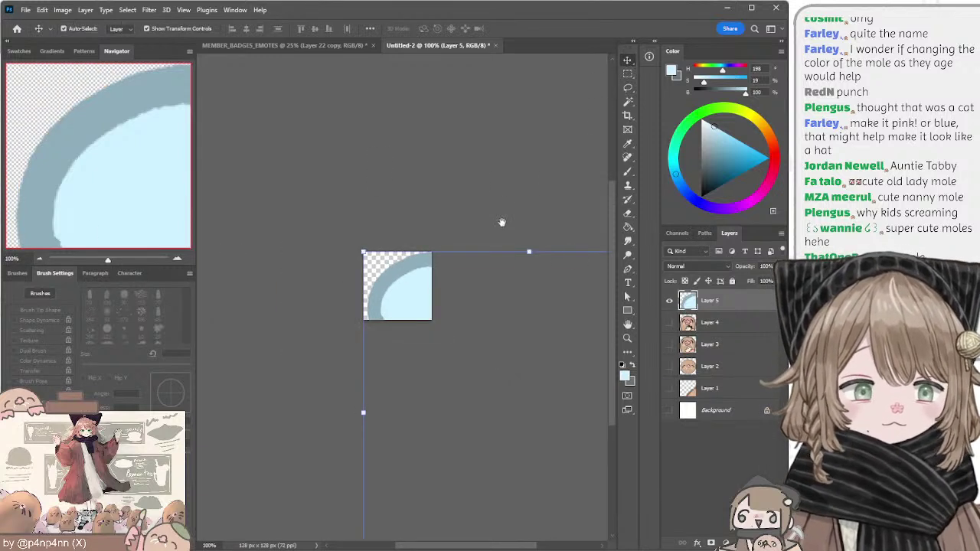
left_click_drag(502, 221, 388, 94)
left_click_drag(578, 457, 313, 201)
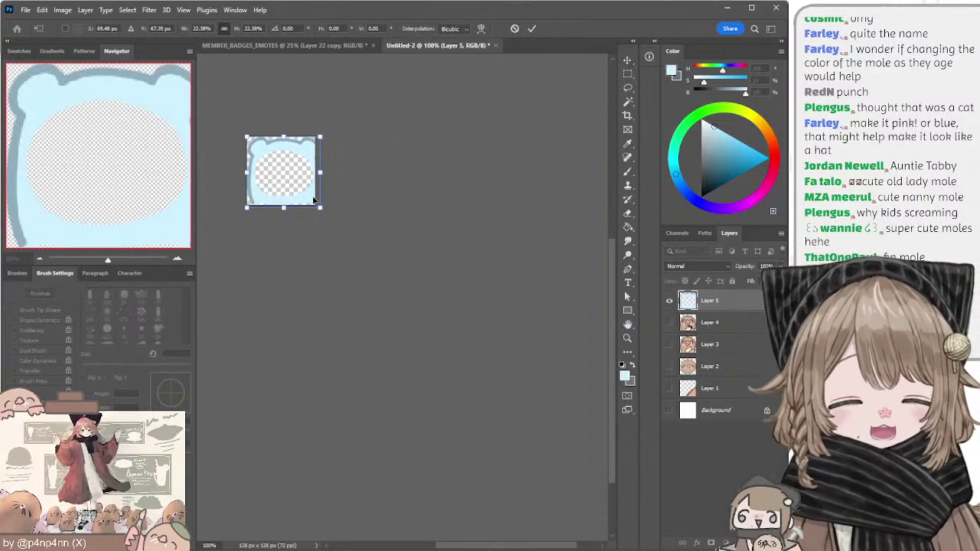
left_click(298, 46)
key("Return")
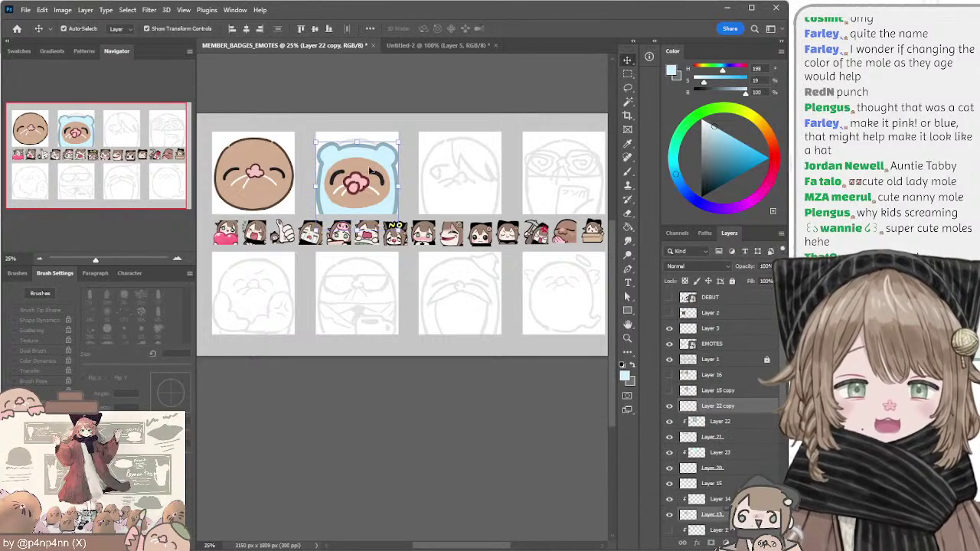
Step: Duplicate the hooded mole's layers from Layer 22 copy down to Layer 13 and merge the copies into one layer
left_click_drag(781, 355, 775, 372)
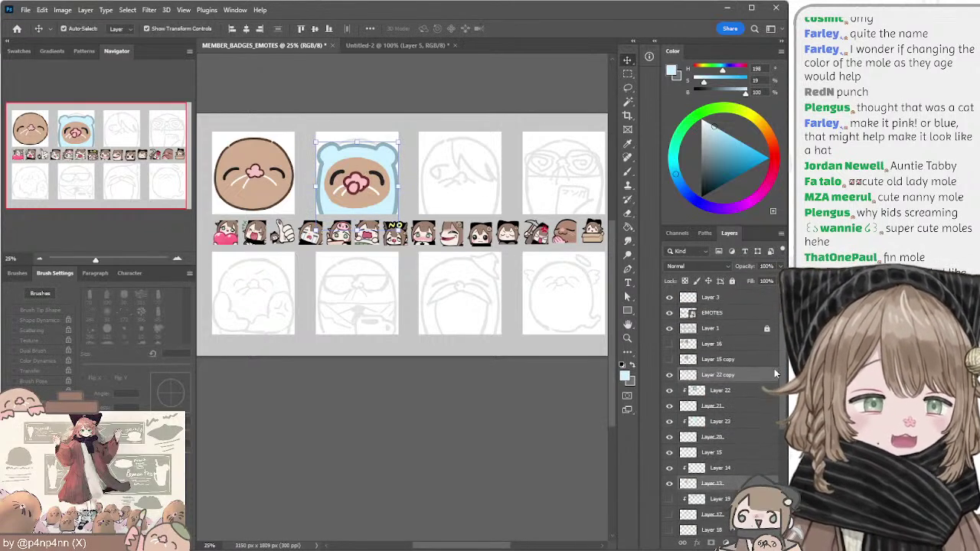
left_click(734, 375)
left_click(696, 481, "shift")
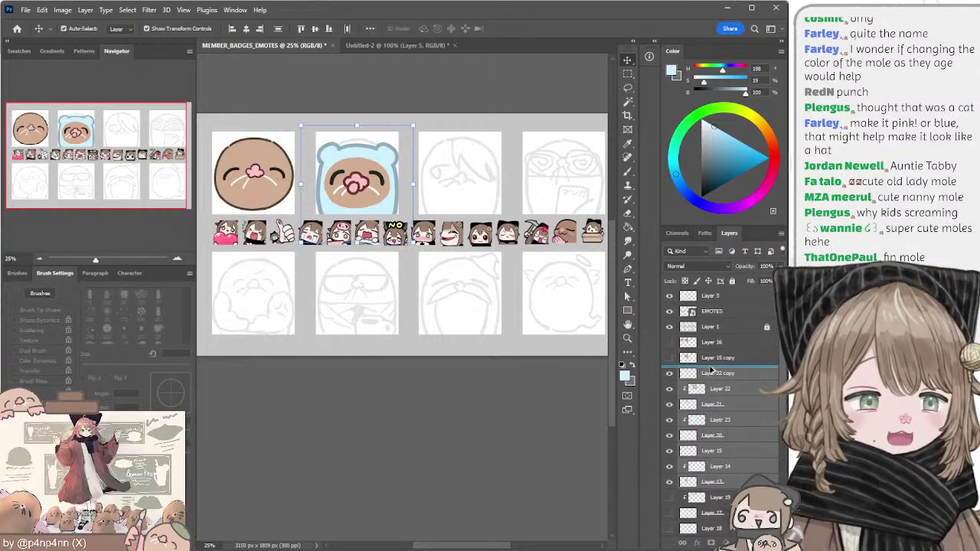
key("ctrl+j")
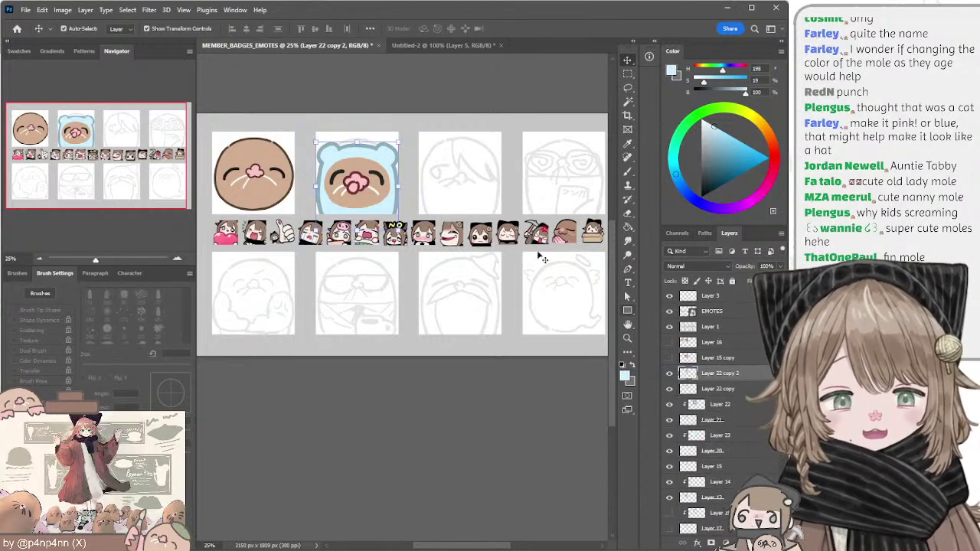
Step: Lasso the merged hooded mole, paste it into Untitled-2 as a new layer, and delete the old hood on Layer 5
key("ctrl+a")
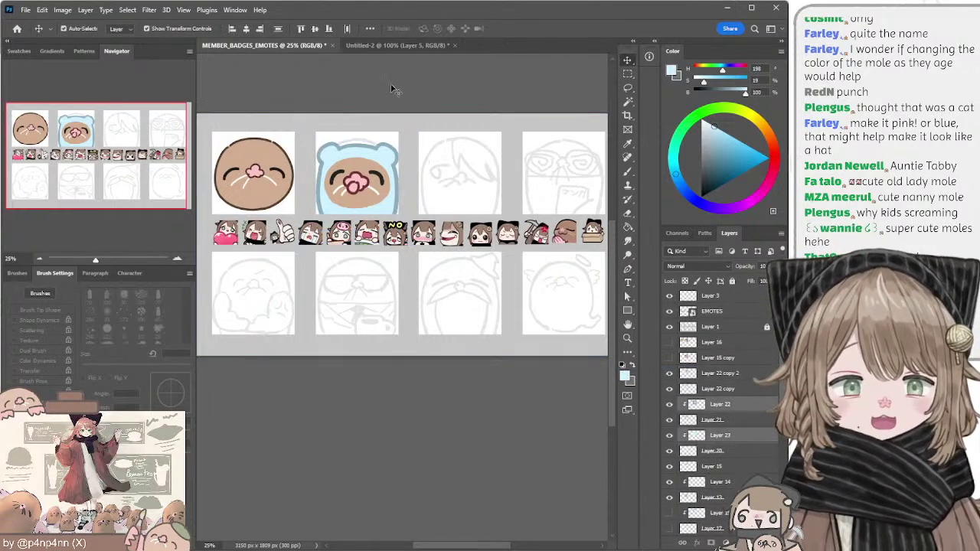
key("l")
mouse_move(332, 117)
left_mouse_down()
mouse_move(304, 168)
mouse_move(419, 110)
left_mouse_up()
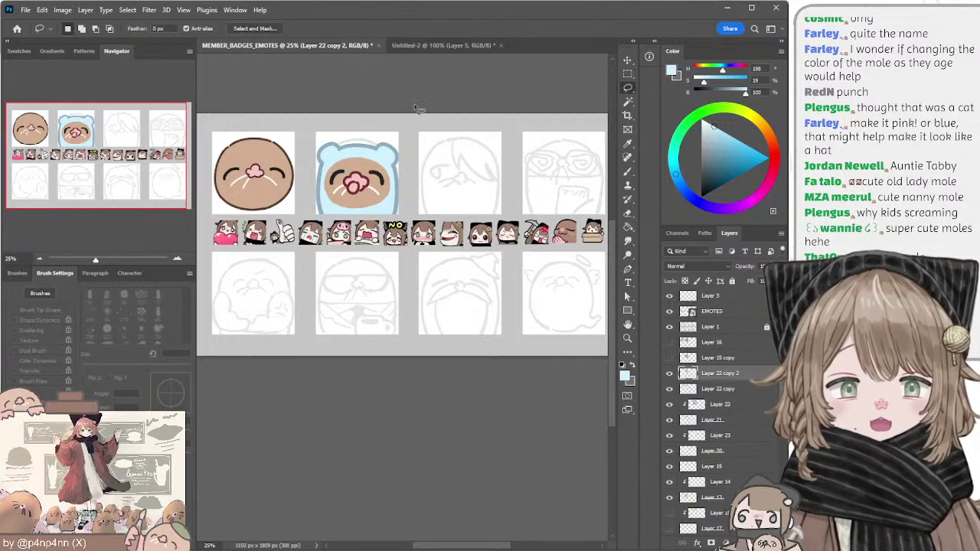
key("ctrl+c")
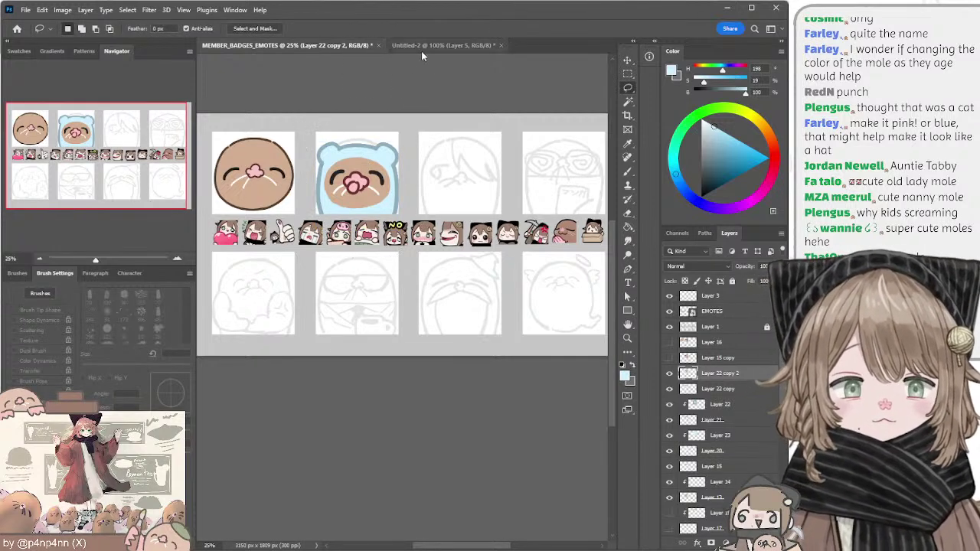
left_click(417, 48)
key("ctrl+v")
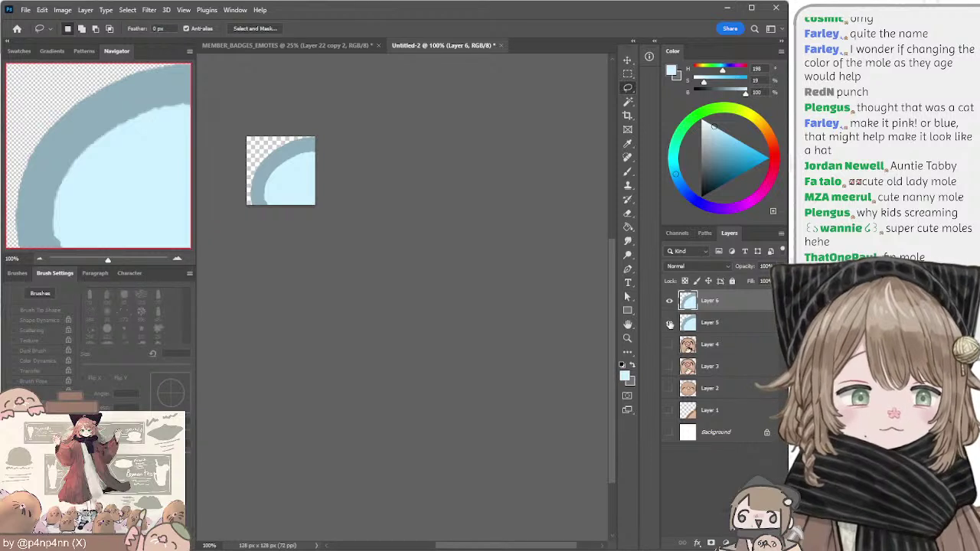
left_click_drag(719, 322, 769, 543)
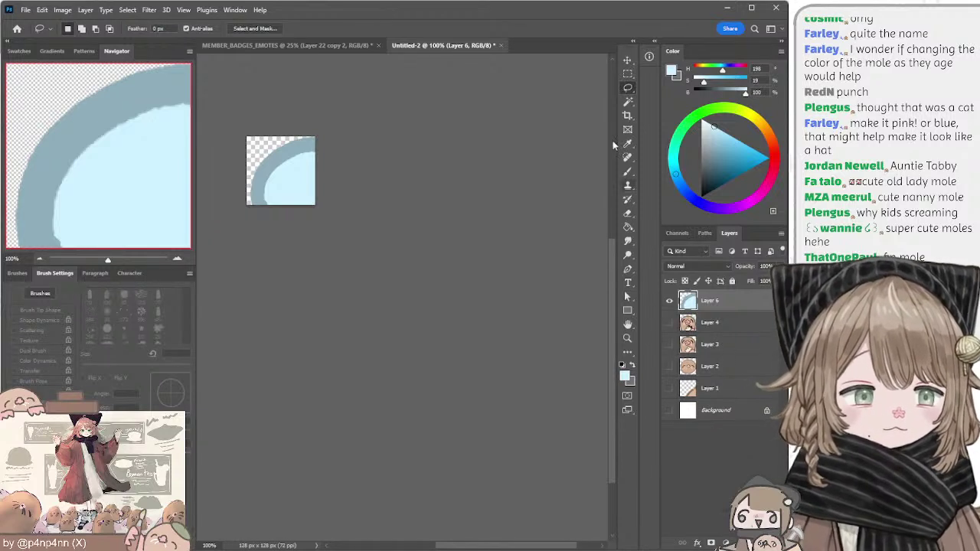
left_click(626, 60)
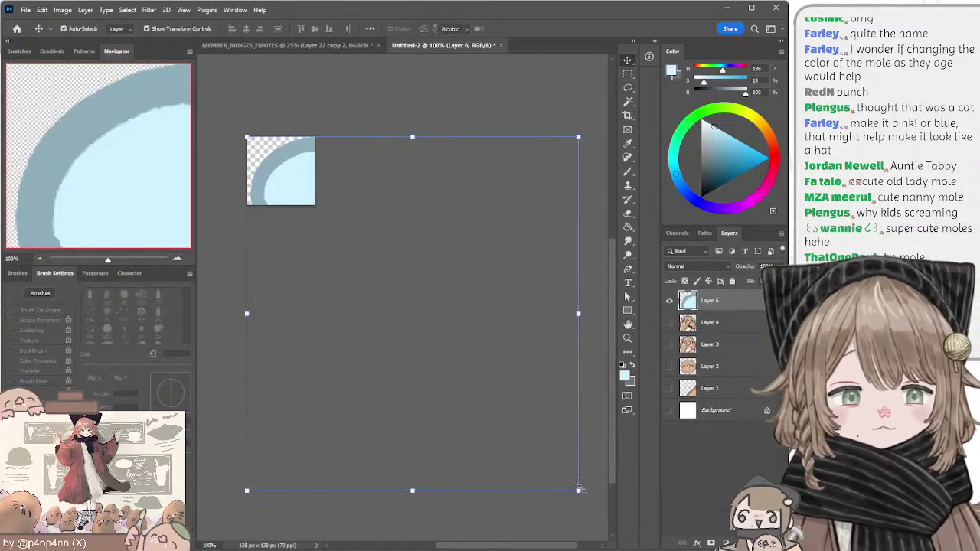
left_click_drag(581, 486, 310, 215)
left_click(176, 259)
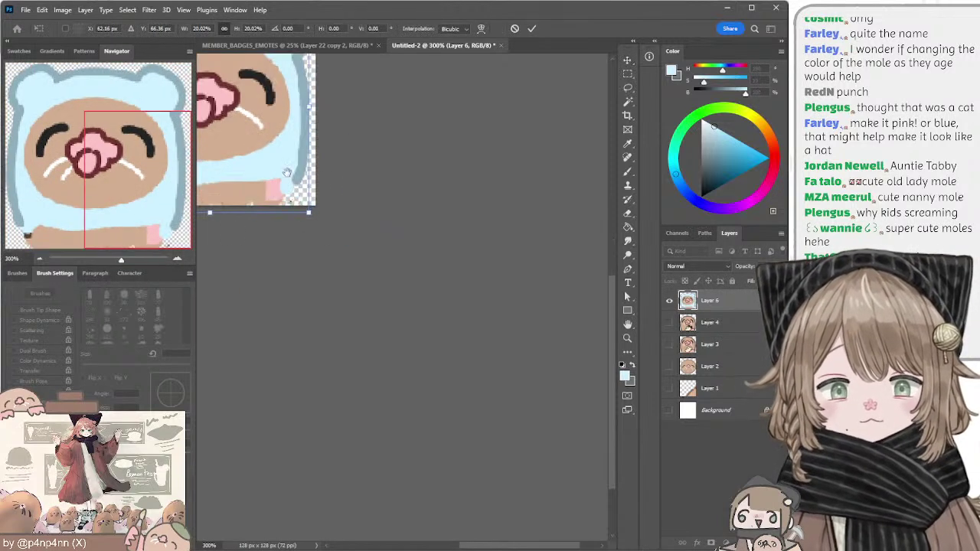
left_click(175, 260)
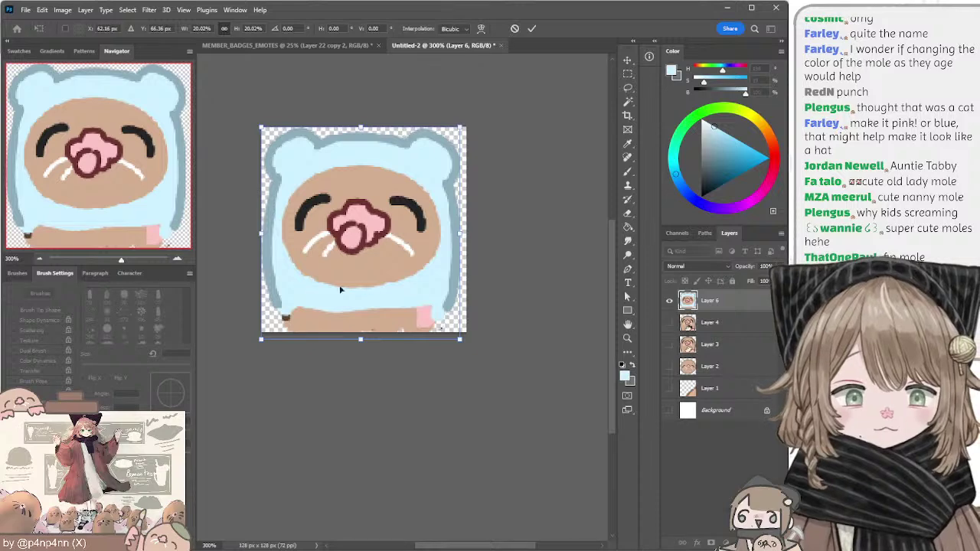
key("Return")
key("b")
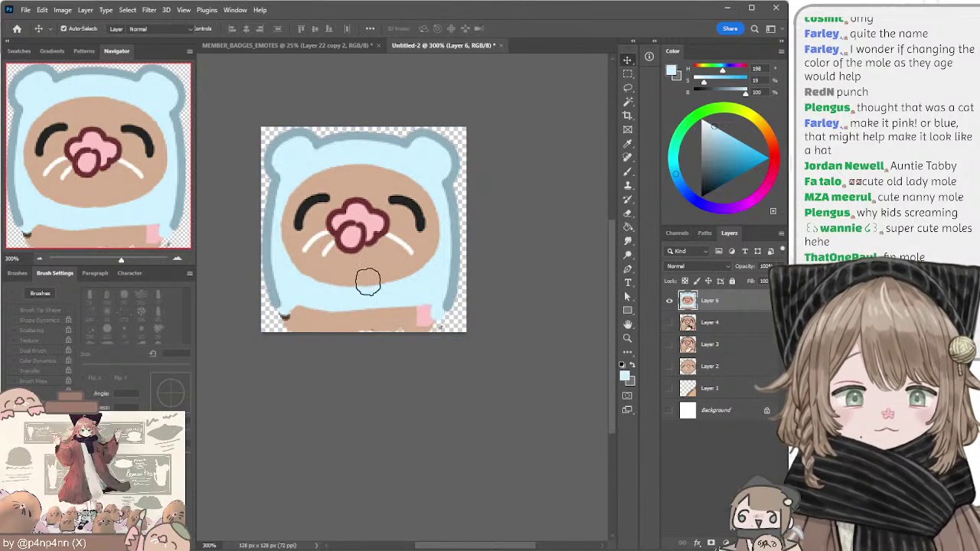
key("ctrl+z")
Step: Scale the pasted hooded mole to about 20% to fit the 128 px canvas and shift it slightly up
left_click(39, 259)
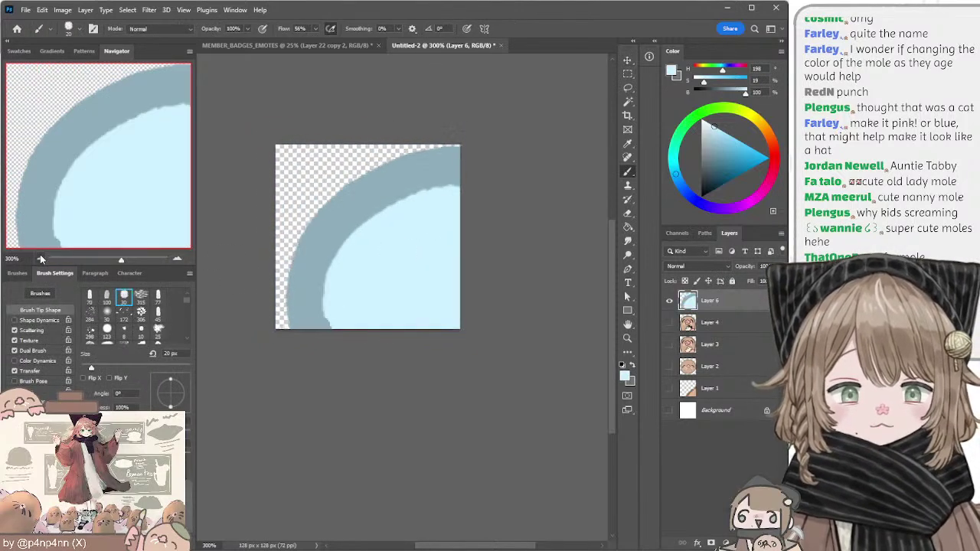
left_click(39, 259)
left_click(40, 259)
key("v")
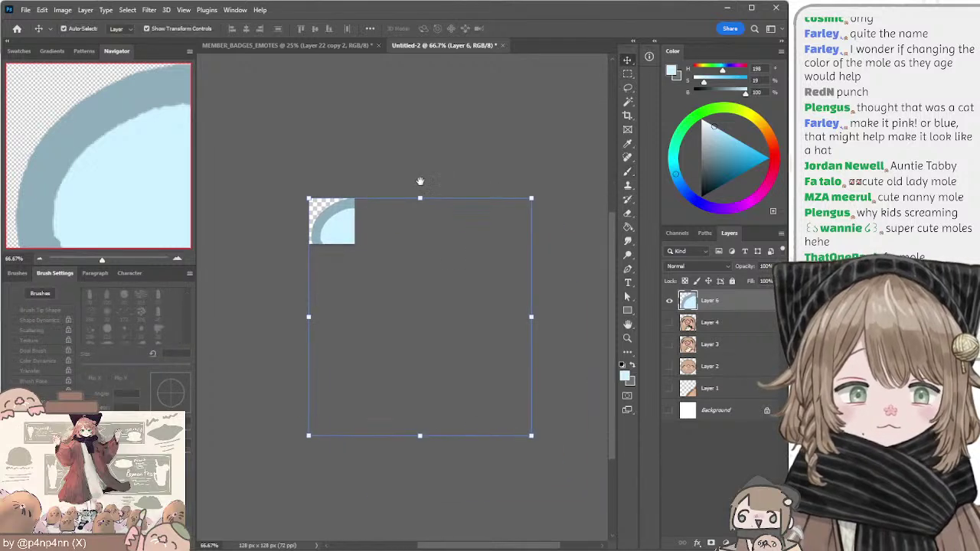
left_click_drag(531, 436, 356, 247)
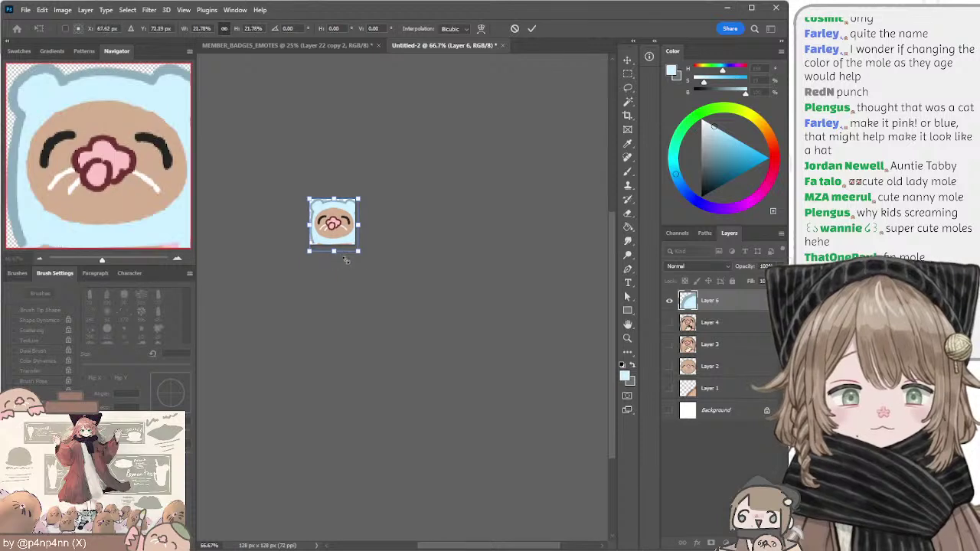
left_click(177, 258)
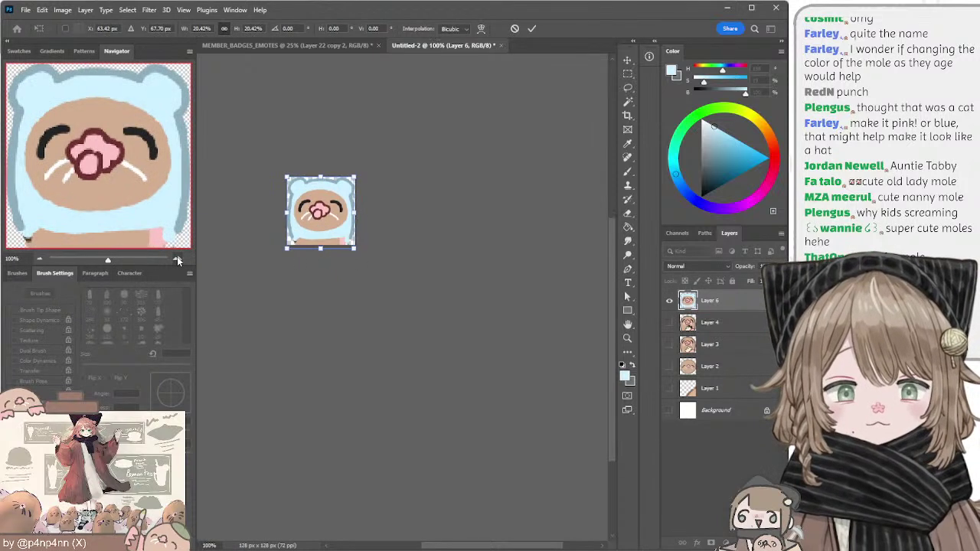
left_click(177, 258)
left_click(177, 258)
left_click(177, 258)
left_click_drag(325, 195, 485, 338)
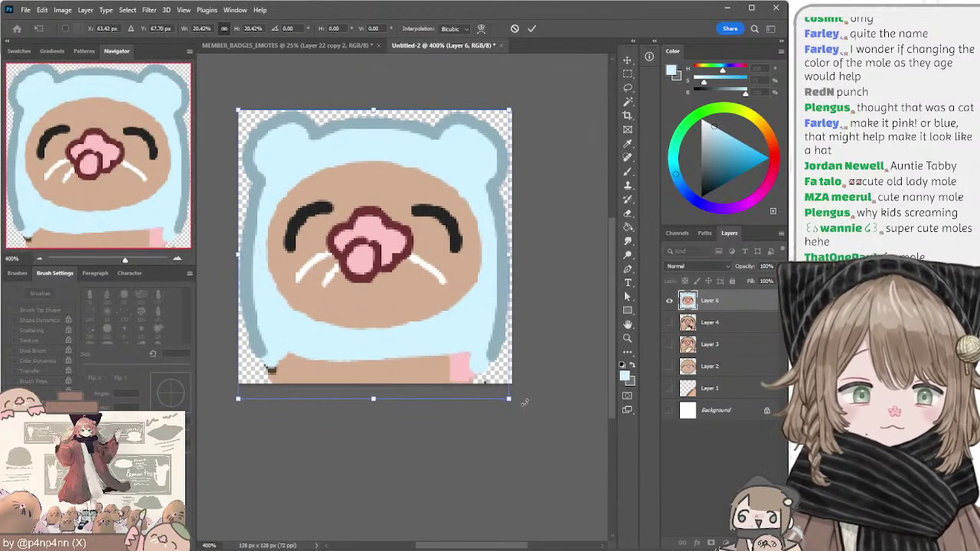
left_click_drag(508, 399, 511, 401)
mouse_move(436, 273)
left_mouse_down()
mouse_move(454, 302)
mouse_move(457, 264)
left_mouse_up()
key("Return")
Step: Paint pale blue over the brown body and pink patch below the face, and nudge the artwork slightly down
key("b")
key("[")
key("[")
key("[")
key("[")
key("[")
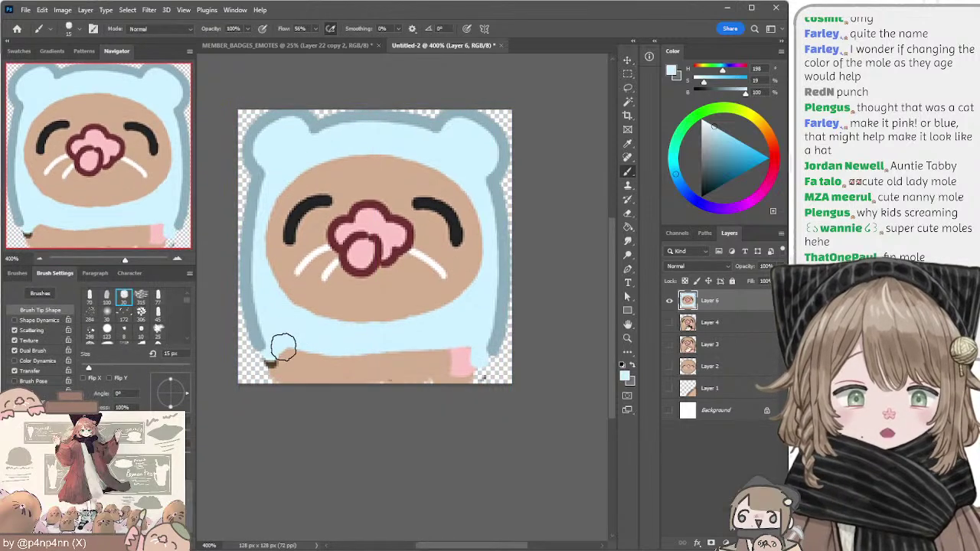
left_click_drag(277, 352, 315, 348)
left_click_drag(396, 349, 472, 350)
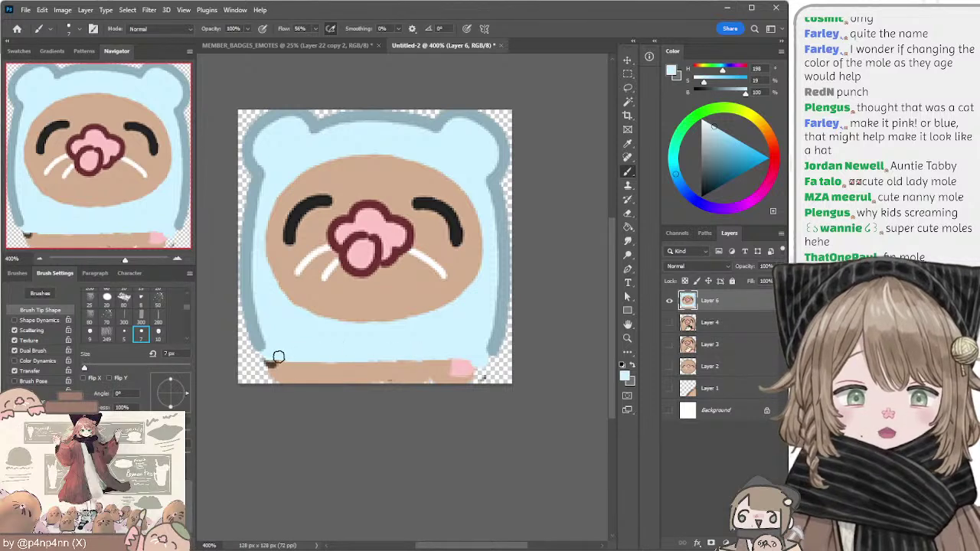
left_click_drag(279, 357, 452, 358)
key("bracketright")
key("bracketright")
mouse_move(265, 376)
left_mouse_down()
mouse_move(332, 372)
mouse_move(468, 367)
mouse_move(401, 379)
mouse_move(286, 370)
mouse_move(464, 377)
left_mouse_up()
key("e")
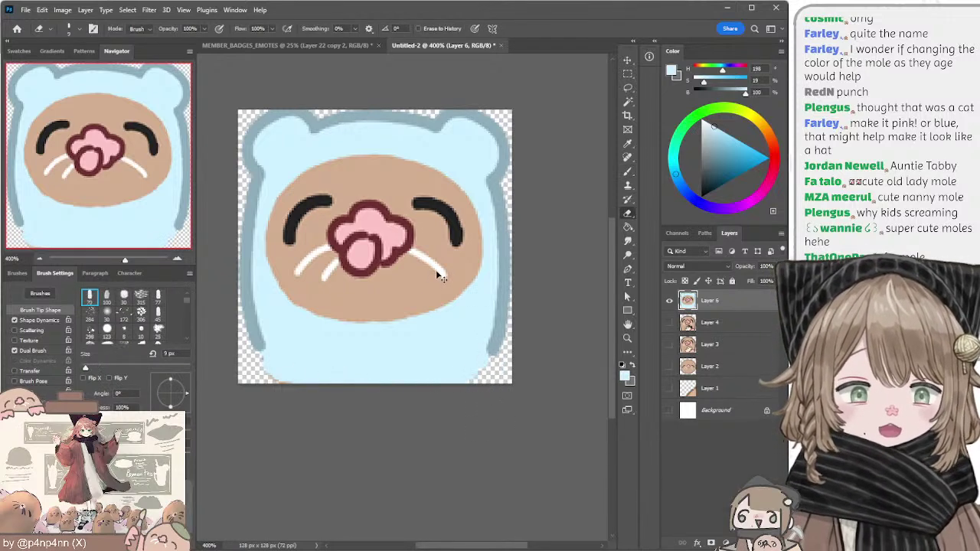
mouse_move(437, 273)
left_mouse_down()
mouse_move(444, 308)
mouse_move(444, 260)
mouse_move(446, 278)
left_mouse_up()
Step: Sample the grey-blue outline colour and extend the hood's left outline to the canvas bottom with a 7 px brush
key("b")
key("b")
left_click(259, 343, "alt")
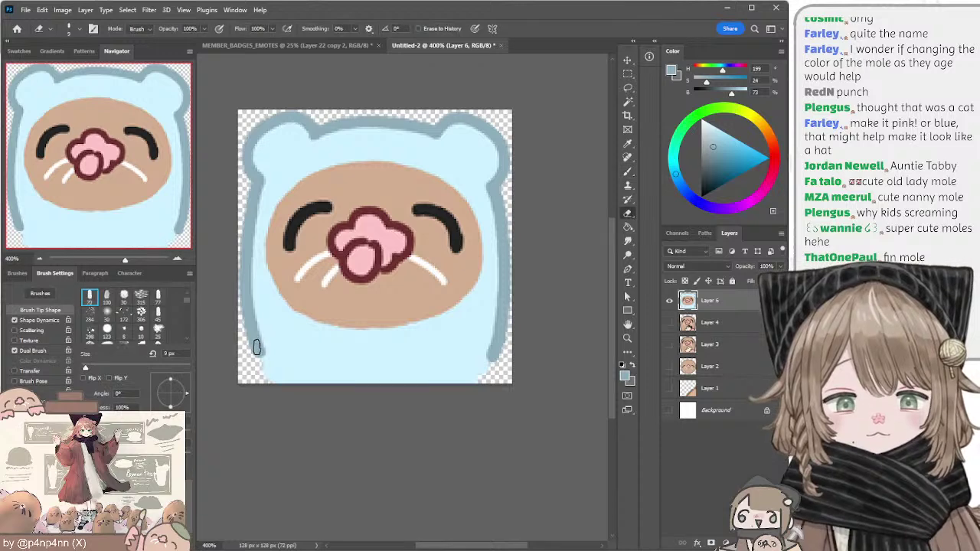
key("bracketleft")
key("bracketleft")
left_click_drag(255, 345, 265, 377)
key("ctrl+z")
key("ctrl+z")
key("ctrl+z")
left_click_drag(251, 322, 265, 376)
key("ctrl+z")
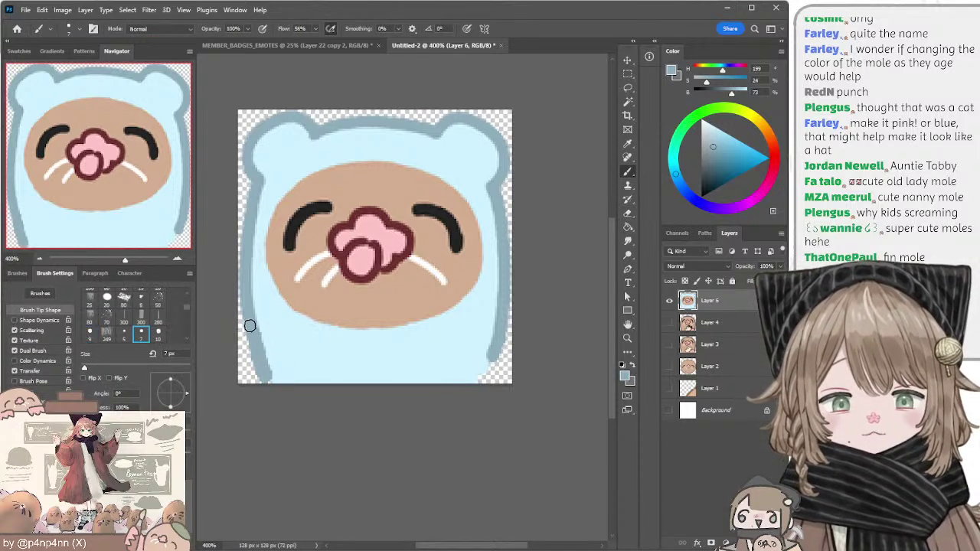
left_click_drag(249, 326, 265, 376)
key("ctrl+z")
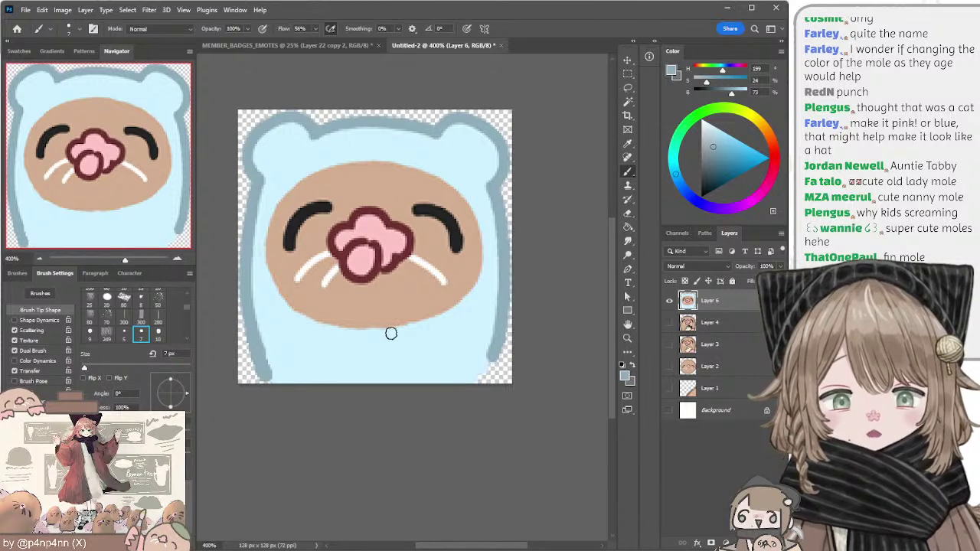
Step: Extend the hood's right outline to the canvas bottom with a 6 px brush and nudge the artwork further down
mouse_move(482, 379)
left_mouse_down()
mouse_move(496, 348)
mouse_move(485, 375)
mouse_move(495, 347)
mouse_move(485, 380)
left_mouse_up()
key("ctrl+z")
key("ctrl+z")
key("ctrl+z")
key("ctrl+z")
key("ctrl+z")
key("[")
key("ctrl+z")
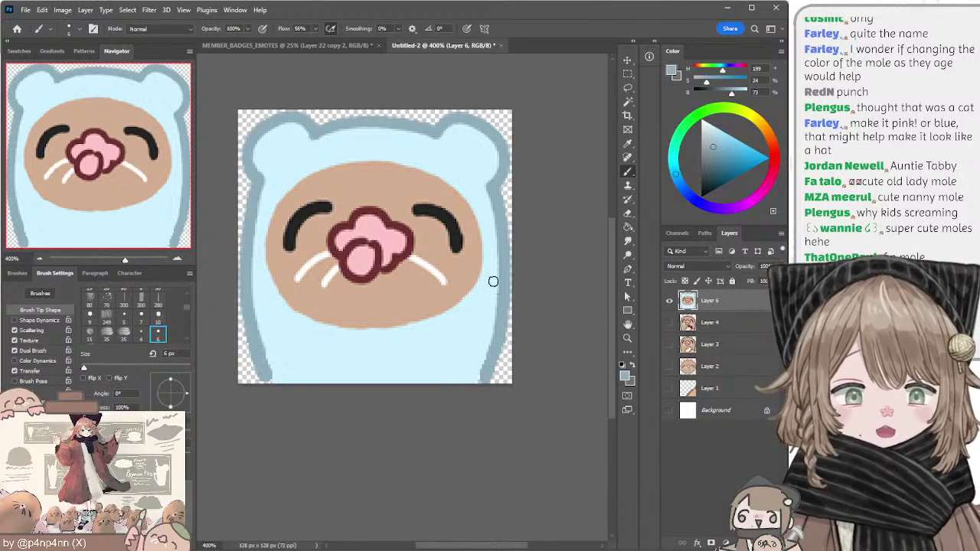
left_click_drag(433, 207, 445, 219)
Step: Touch up the face's lower edge with a 4 px brush, using the sampled pale blue and tan
left_click(261, 273, "alt")
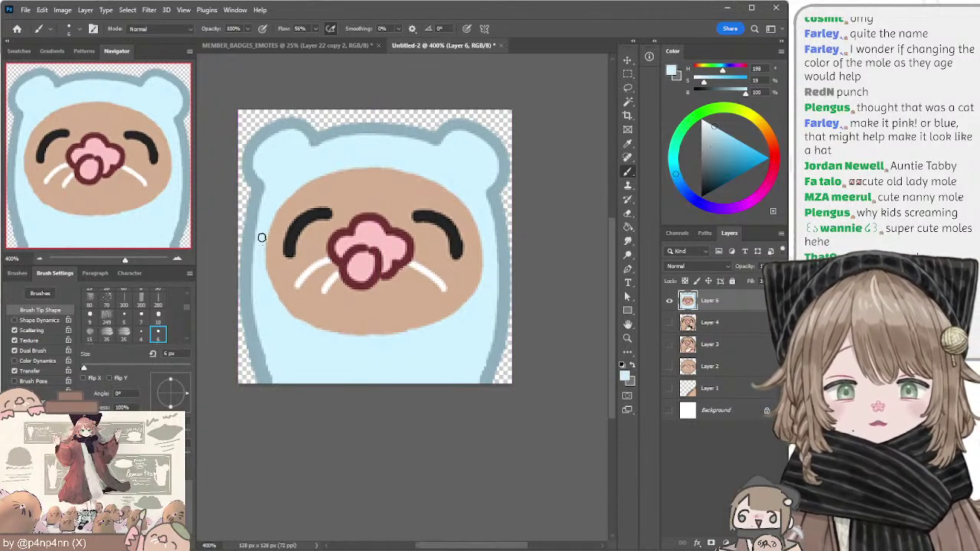
key("bracketleft")
key("bracketleft")
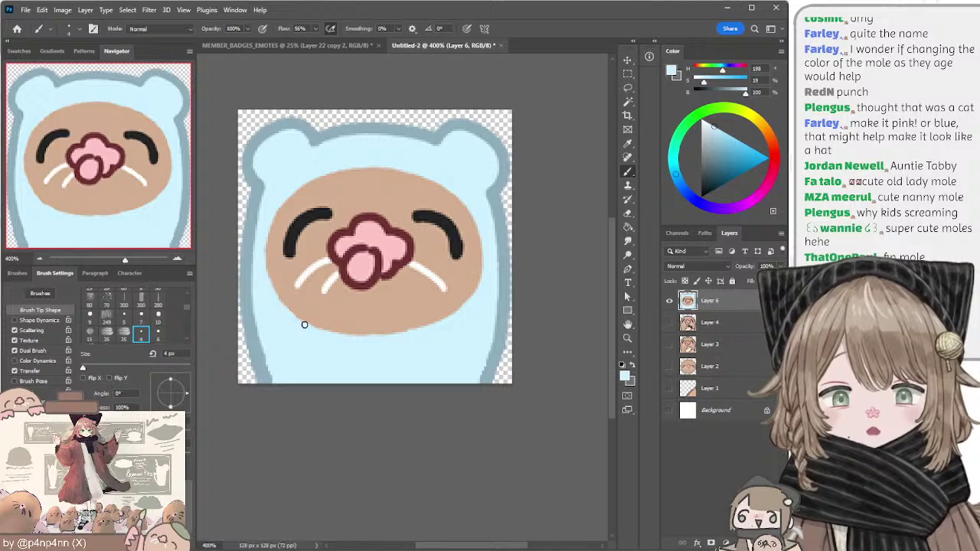
left_click(437, 306, "alt")
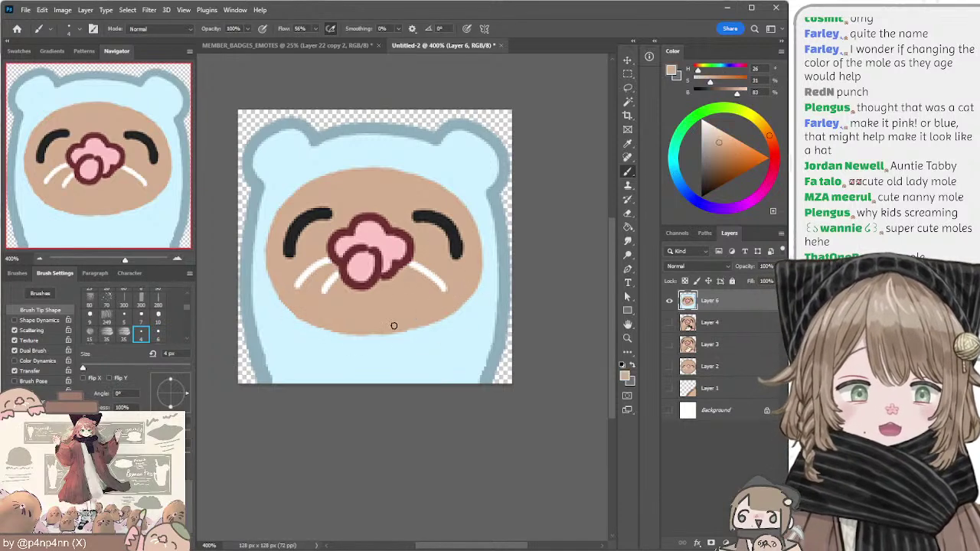
mouse_move(380, 334)
left_mouse_down()
mouse_move(457, 310)
mouse_move(471, 293)
mouse_move(402, 324)
mouse_move(362, 329)
mouse_move(432, 324)
mouse_move(462, 299)
mouse_move(394, 326)
mouse_move(474, 282)
left_mouse_up()
key("ctrl+z")
key("ctrl+z")
key("ctrl+z")
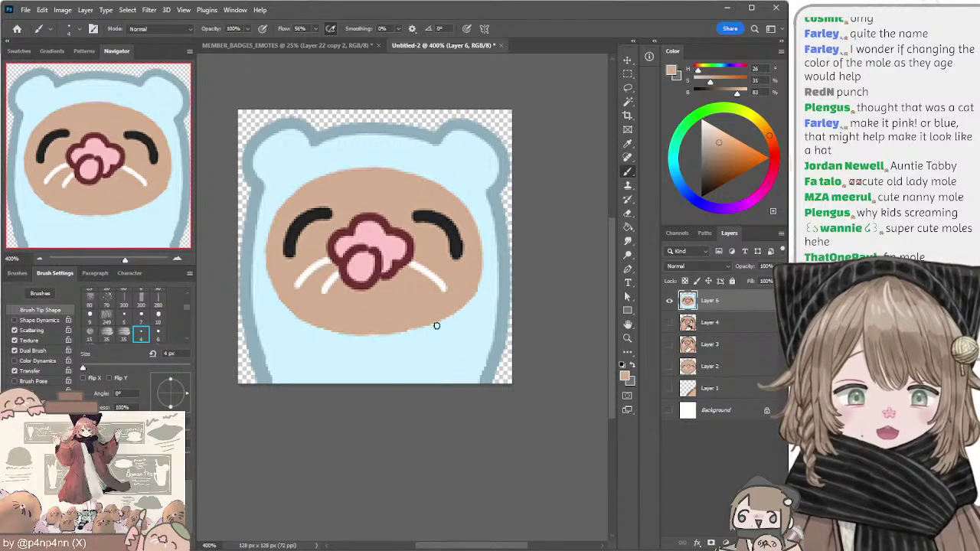
left_click_drag(435, 325, 471, 295)
key("ctrl+z")
key("ctrl+z")
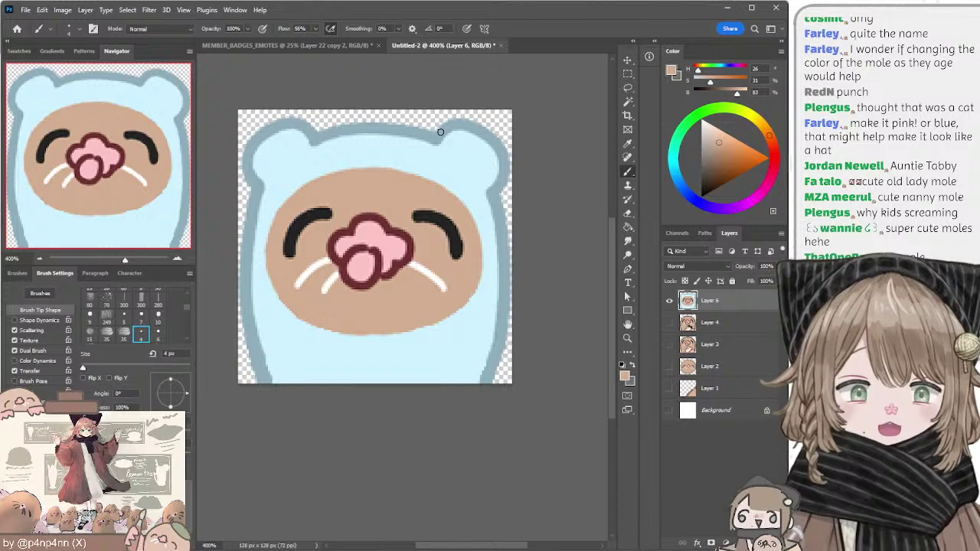
Step: Save the small hooded mole badge in Untitled-2
left_click(41, 259)
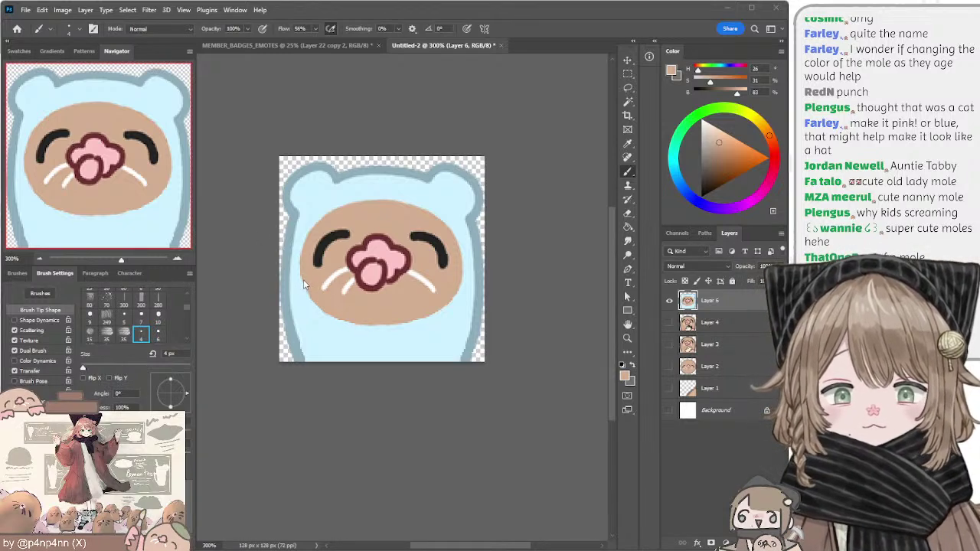
key("ctrl+s")
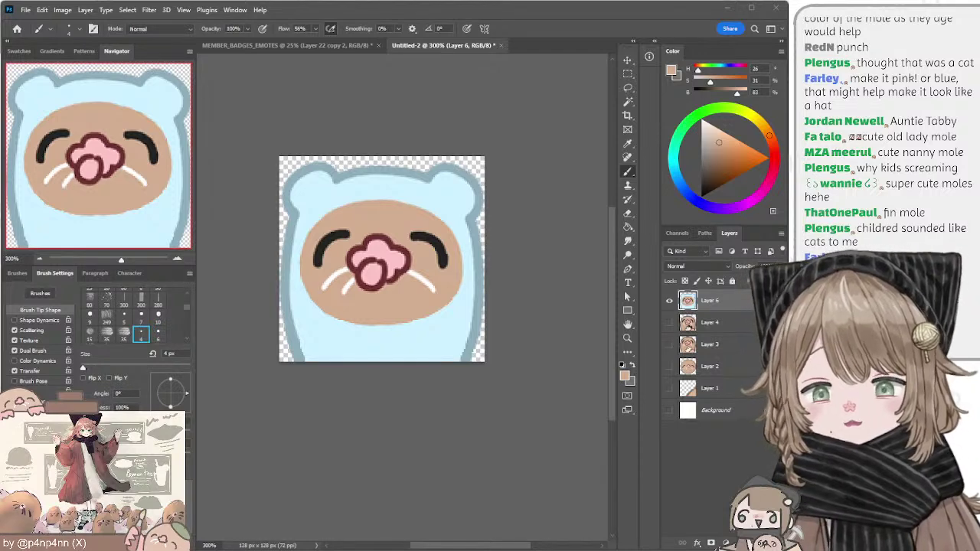
Step: Return to the MEMBER_BADGES_EMOTES document and switch to the Lasso tool
left_click(322, 46)
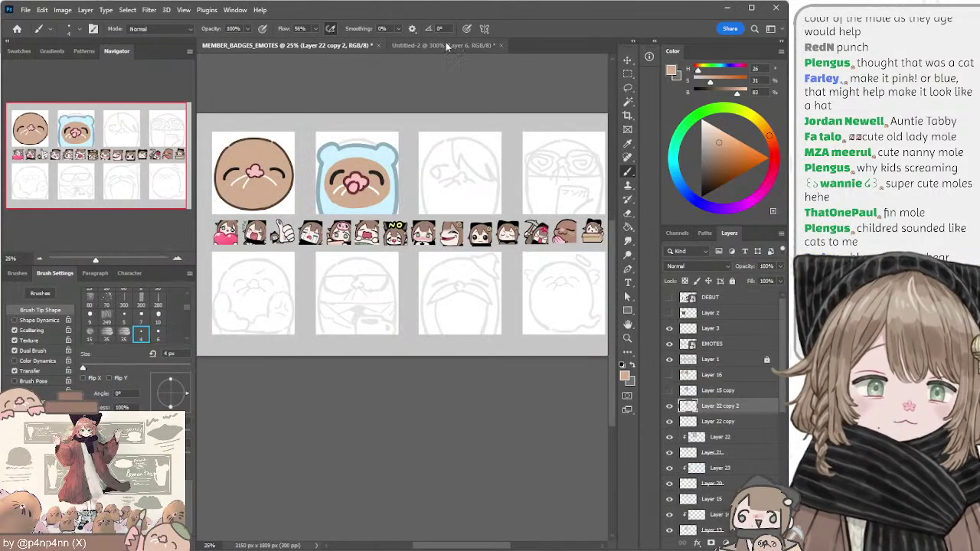
left_click(446, 45)
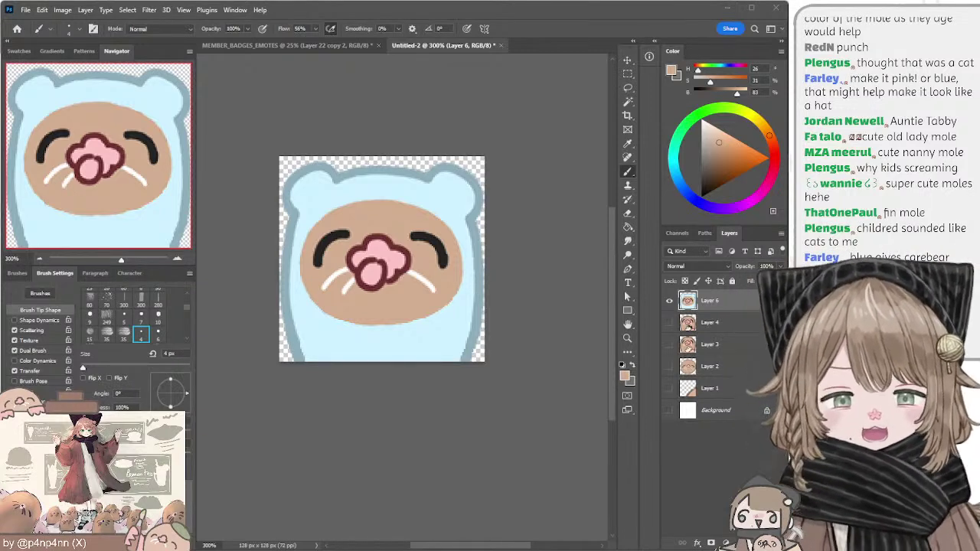
left_click(330, 46)
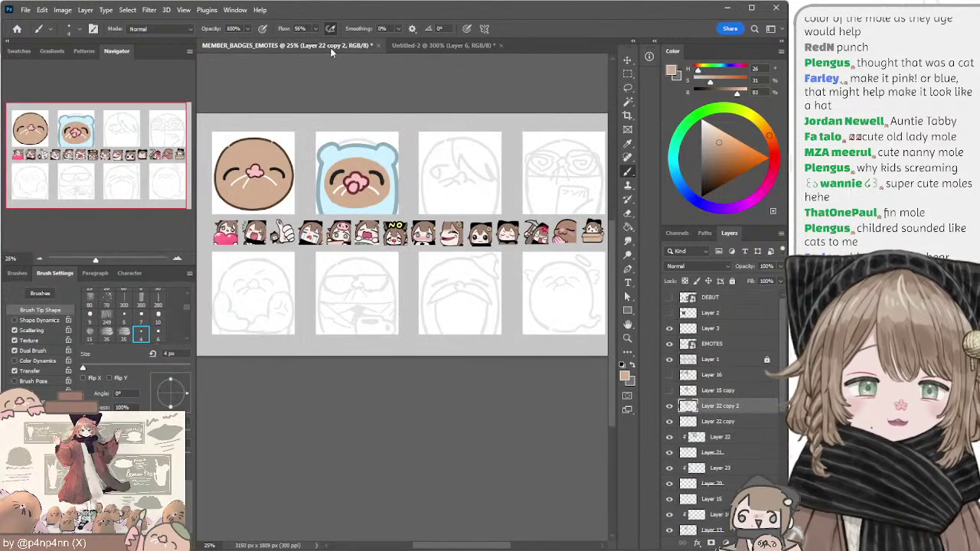
key("l")
mouse_move(464, 116)
left_mouse_down()
mouse_move(419, 108)
mouse_move(461, 108)
left_mouse_up()
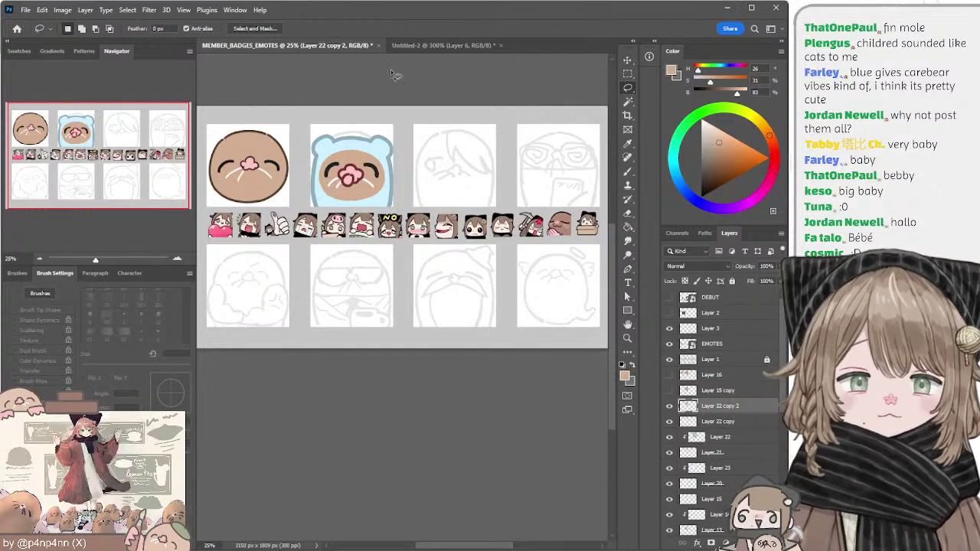
Step: Select the layer with the faint badge sketches, Layer 5 copy, and hide it so the unused squares are blank
mouse_move(411, 137)
left_mouse_down()
mouse_move(422, 114)
mouse_move(405, 149)
left_mouse_up()
left_click(178, 259)
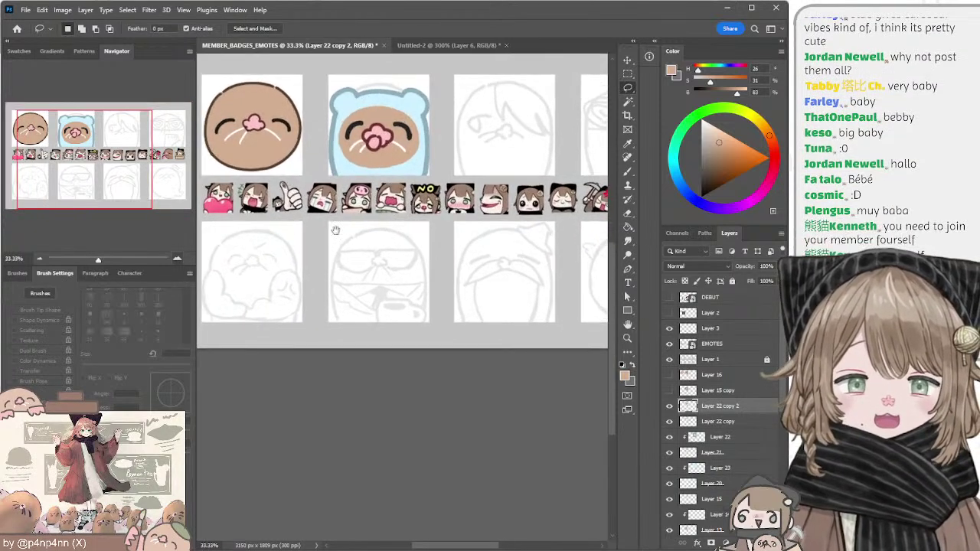
left_click_drag(350, 183, 287, 233)
left_click_drag(335, 168, 367, 159)
left_click_drag(469, 150, 505, 158)
left_click_drag(347, 163, 284, 162)
left_click_drag(382, 163, 345, 159)
left_click(408, 135, "ctrl")
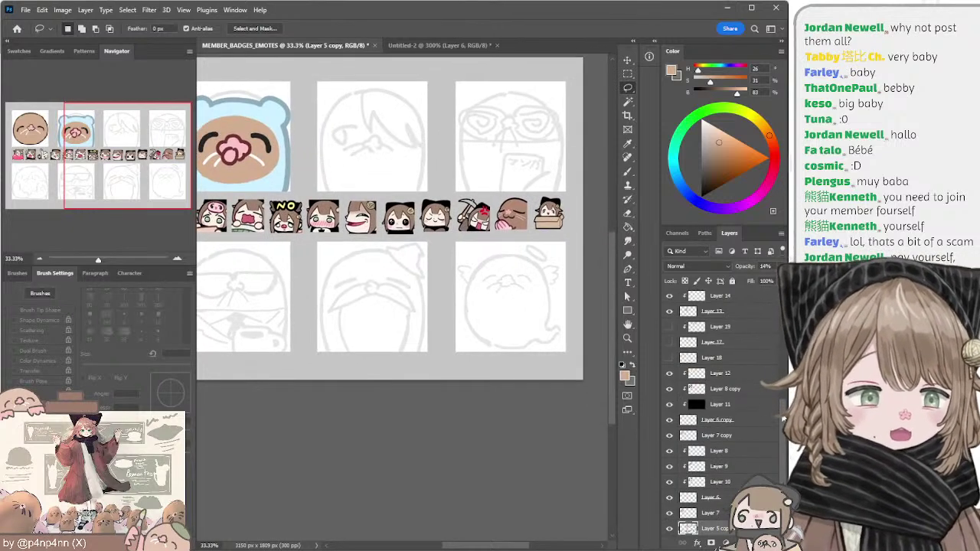
left_click_drag(783, 418, 776, 449)
left_click(669, 497)
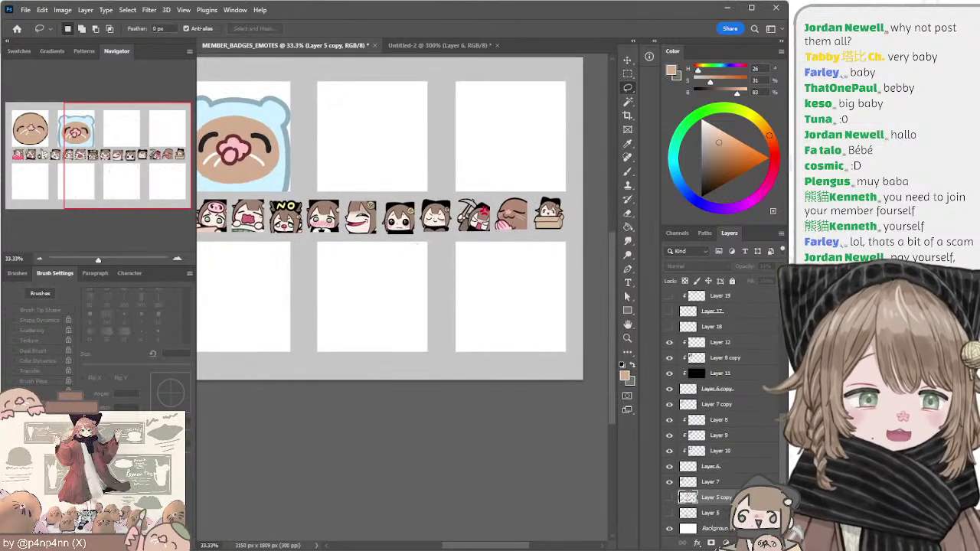
Step: Add a new layer above the hidden sketch layer and set up a mid-gray 15 px brush for sketching
left_click(755, 543)
key("b")
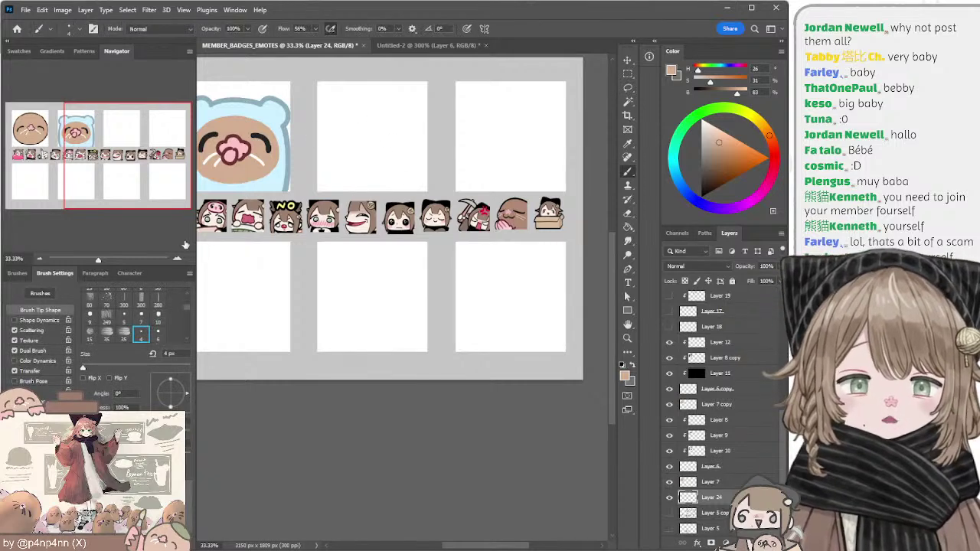
left_click(176, 259)
left_click_drag(355, 108, 333, 223)
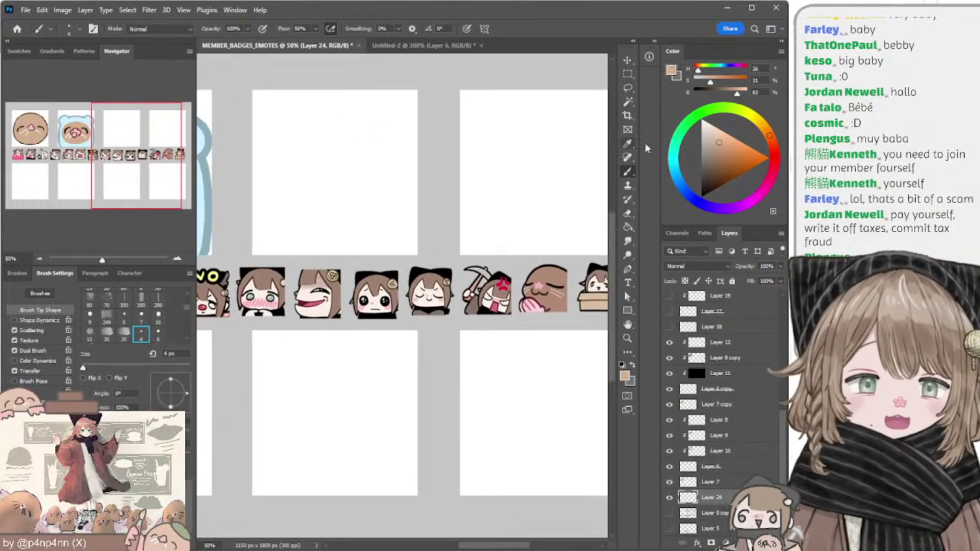
left_click(701, 160)
key("bracketright")
key("bracketright")
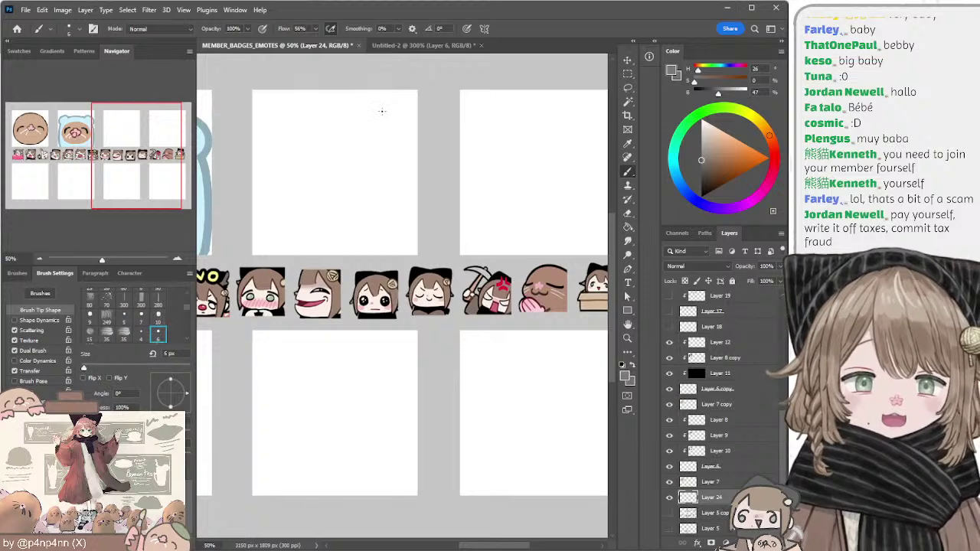
key("bracketright")
key("bracketright")
key("bracketright")
key("bracketright")
key("bracketright")
Step: Sketch the short curved upper end of a slanted stick in the upper row's third badge square
left_click_drag(289, 132, 335, 130)
key("ctrl+z")
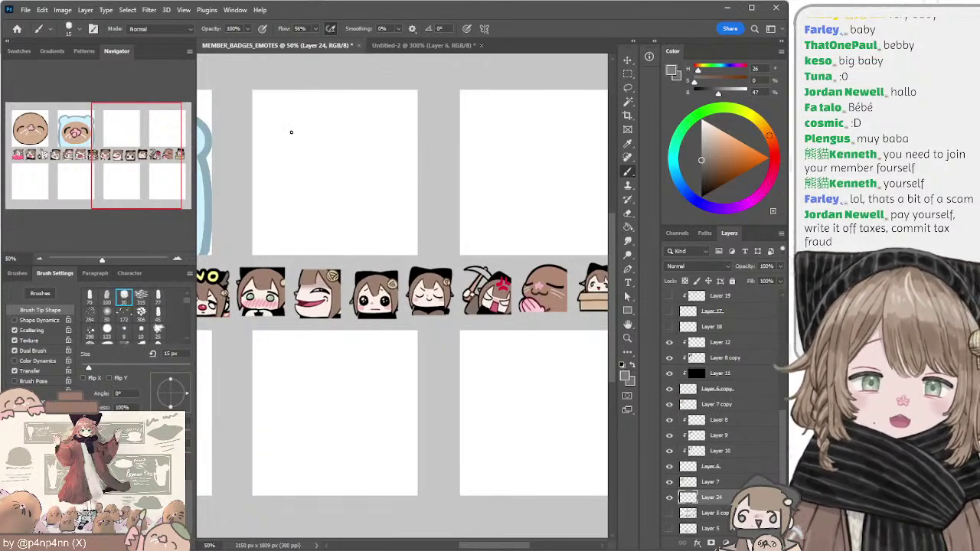
mouse_move(326, 125)
left_mouse_down()
mouse_move(299, 121)
mouse_move(277, 102)
mouse_move(336, 199)
left_mouse_up()
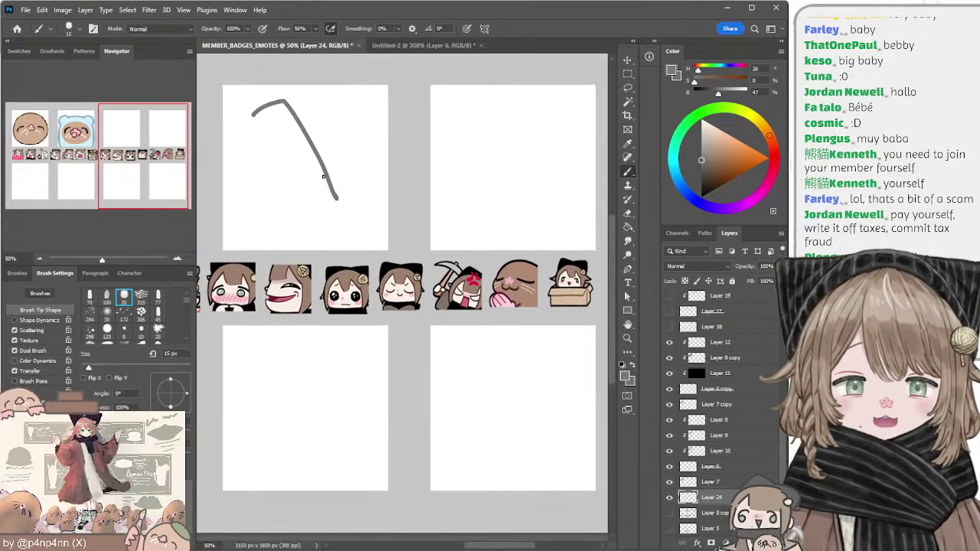
key("ctrl+z")
mouse_move(245, 115)
left_mouse_down()
mouse_move(280, 95)
mouse_move(327, 205)
left_mouse_up()
key("ctrl+z")
key("ctrl+z")
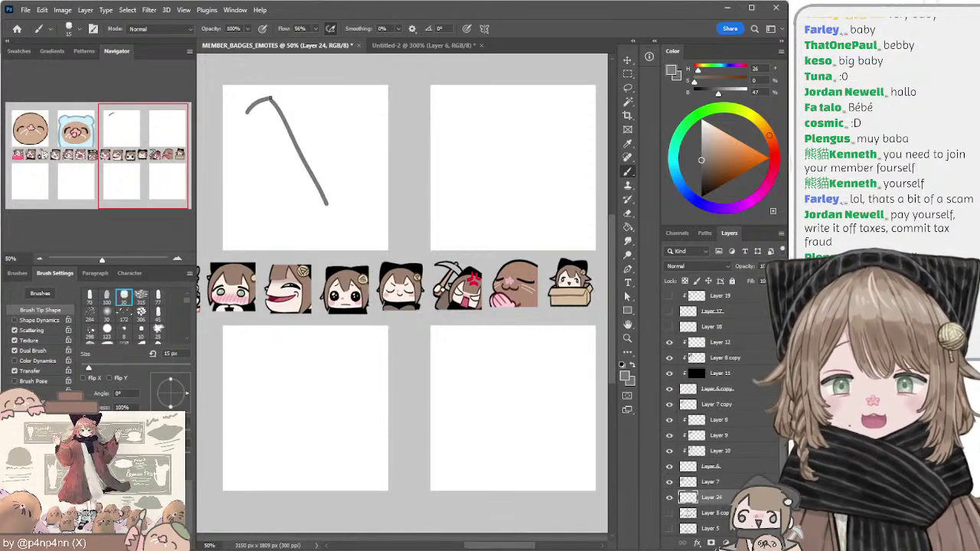
key("ctrl+z")
left_click_drag(272, 97, 350, 221)
key("ctrl+z")
left_click_drag(279, 105, 363, 242)
key("ctrl+z")
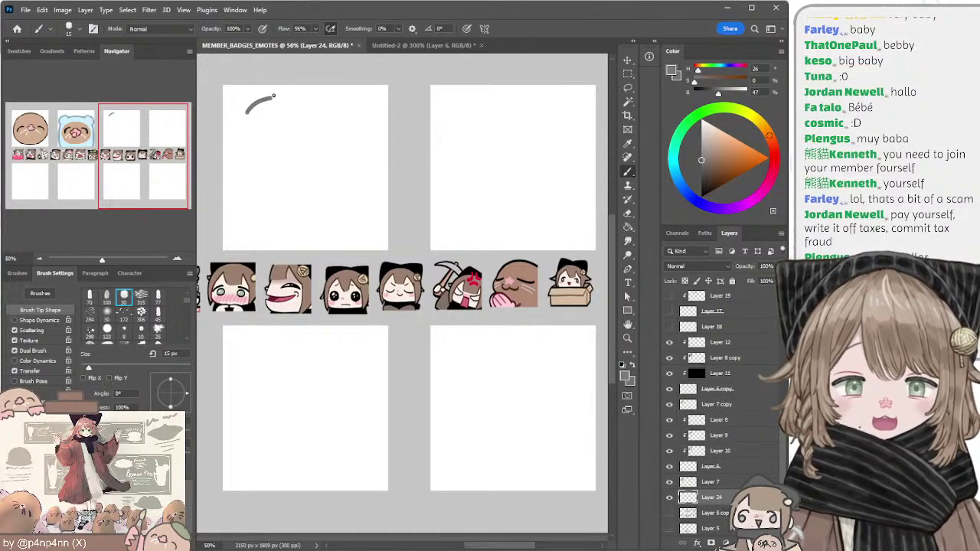
Step: Draw the stick's two long diagonal sides down toward the square's lower-right corner
left_click_drag(276, 96, 372, 229)
mouse_move(239, 120)
left_mouse_down()
mouse_move(328, 238)
mouse_move(366, 225)
mouse_move(352, 244)
left_mouse_up()
key("ctrl+z")
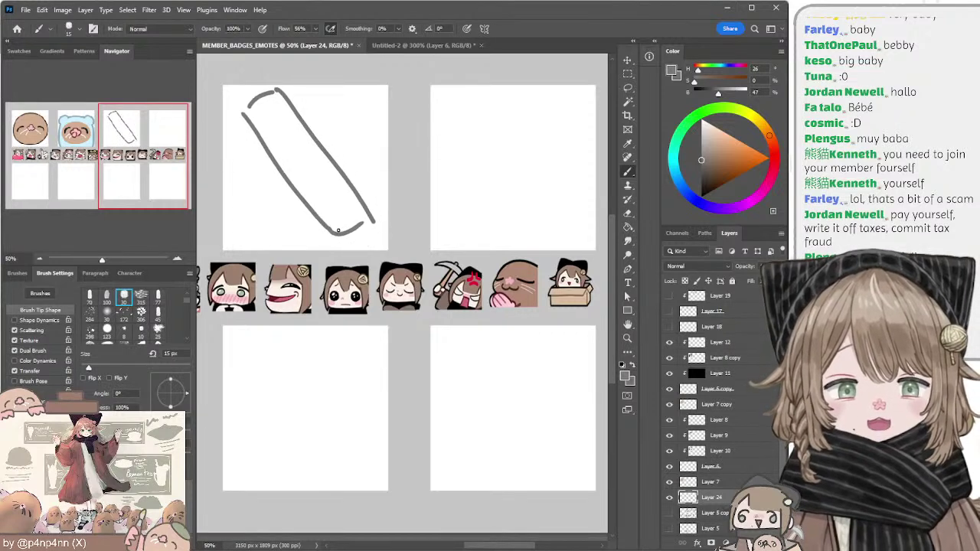
Step: Erase and redraw the stick's lower end farther down, and close the gap at its upper-left corner
key("e")
key("bracketright")
key("bracketright")
key("bracketright")
key("bracketright")
key("bracketright")
key("bracketright")
key("bracketright")
key("bracketright")
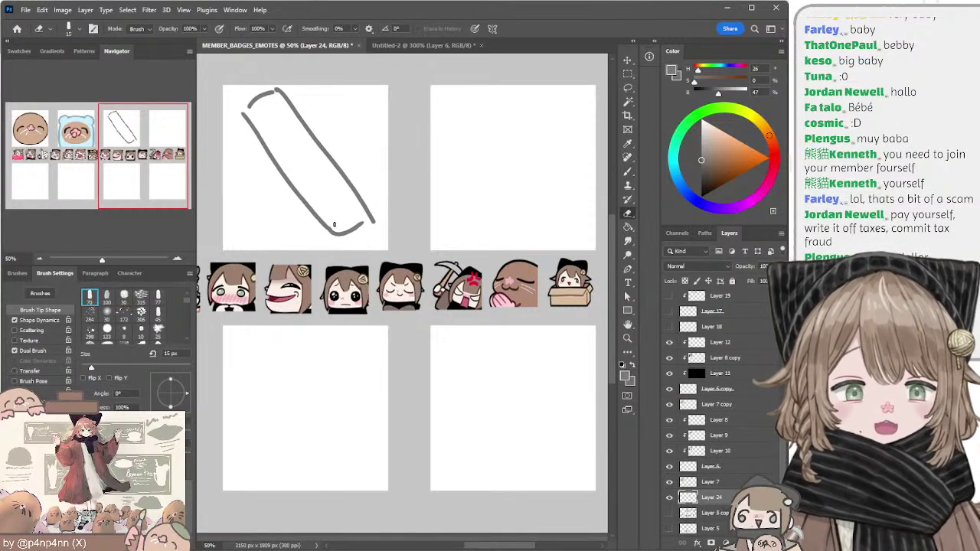
left_click_drag(337, 232, 370, 226)
key("b")
key("ctrl+z")
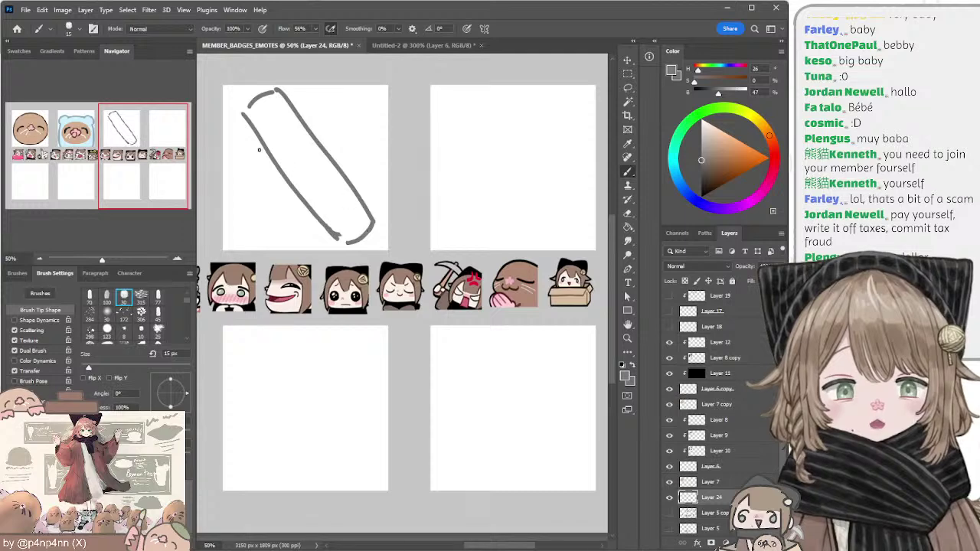
left_click_drag(248, 106, 244, 114)
Step: Lasso the whole stick sketch, shift it slightly left within its square, and deselect it
key("l")
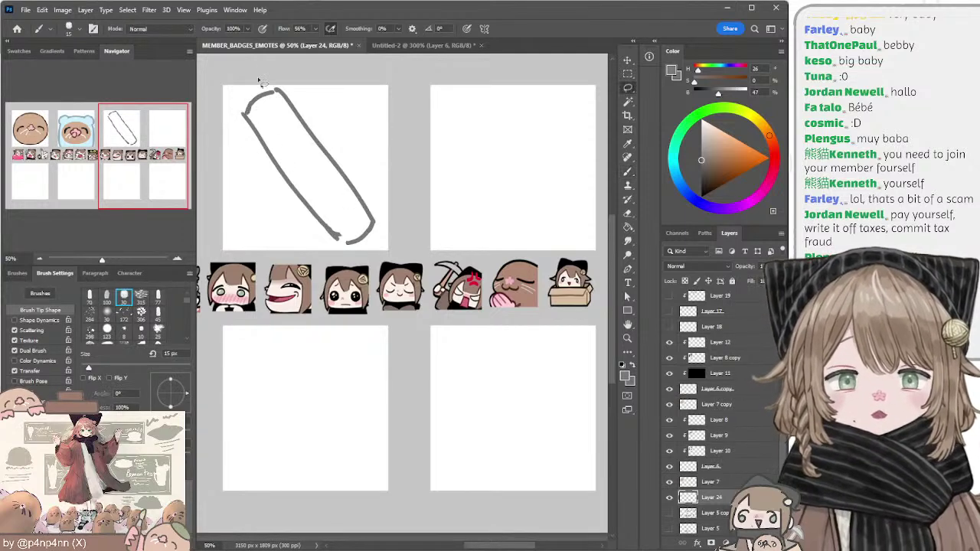
mouse_move(264, 71)
left_mouse_down()
mouse_move(373, 293)
mouse_move(356, 95)
left_mouse_up()
left_click_drag(359, 152, 352, 155)
key("ctrl+d")
key("b")
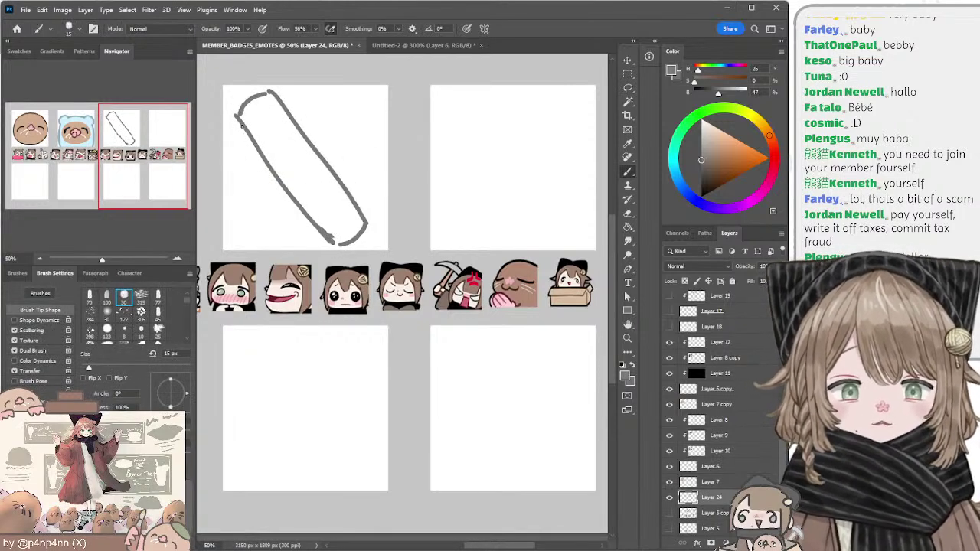
Step: Reinforce the stick's two long edges with extra gray brush strokes
mouse_move(238, 117)
left_mouse_down()
mouse_move(299, 206)
mouse_move(275, 170)
left_mouse_up()
key("ctrl+z")
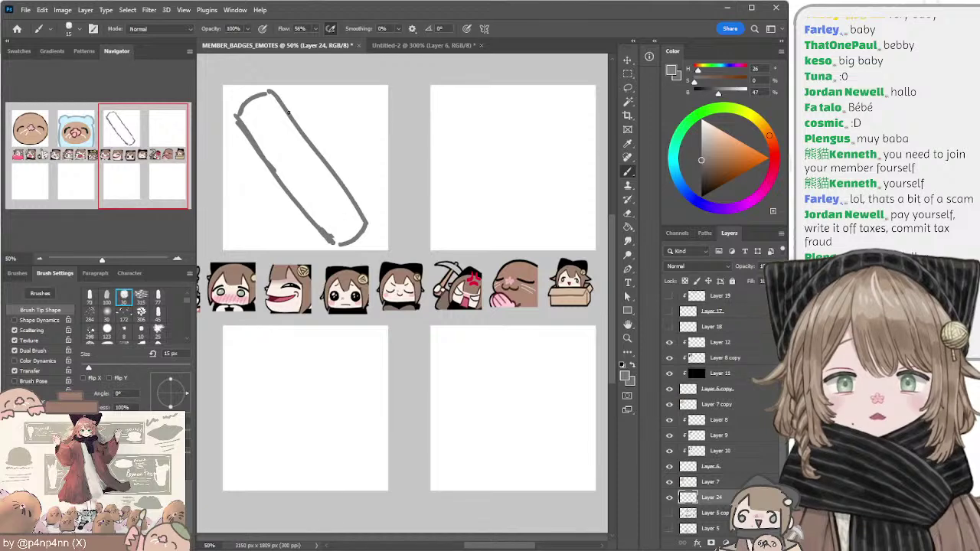
left_click_drag(288, 110, 316, 148)
key("ctrl+z")
left_click_drag(289, 113, 309, 141)
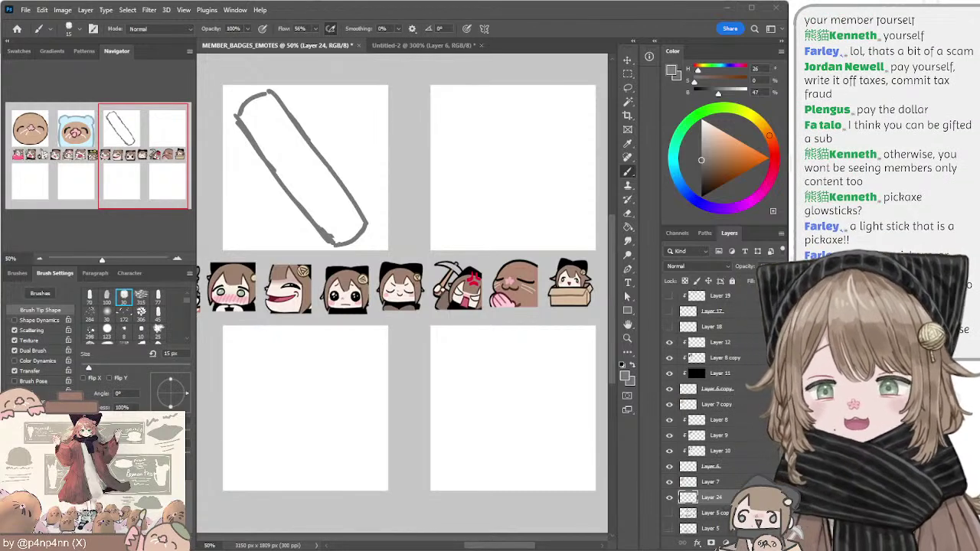
mouse_move(426, 142)
left_mouse_down()
mouse_move(338, 154)
mouse_move(426, 115)
left_mouse_up()
left_click_drag(359, 180, 424, 120)
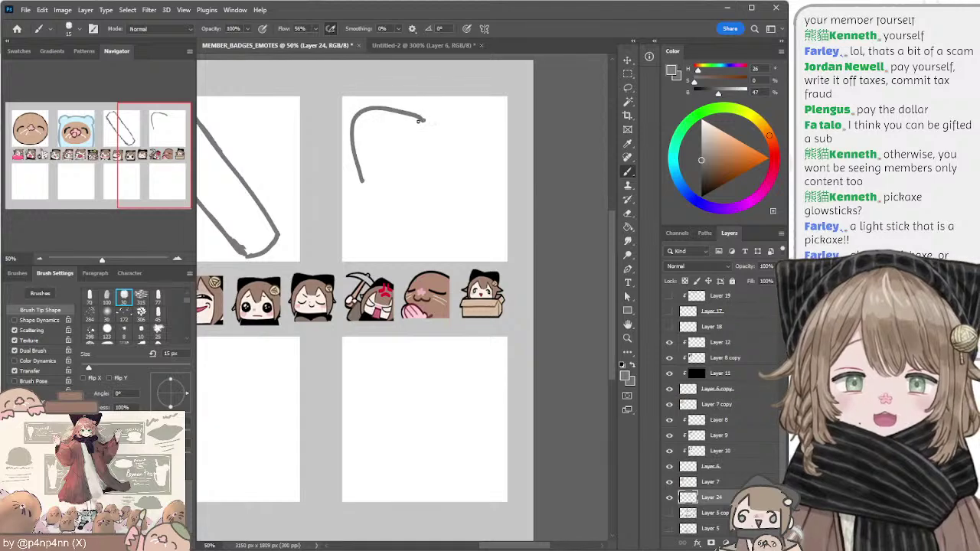
key("ctrl+z")
left_click_drag(355, 161, 430, 121)
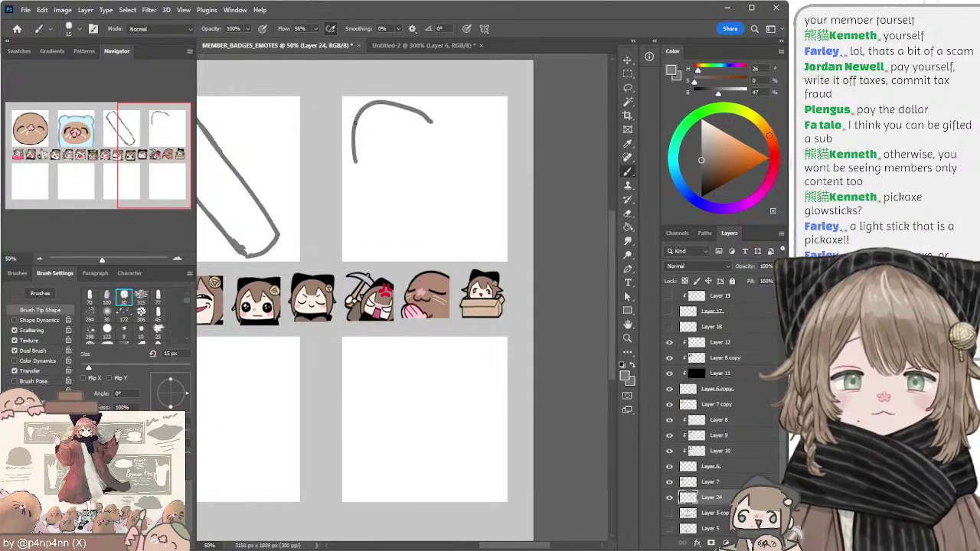
mouse_move(354, 139)
left_mouse_down()
mouse_move(372, 188)
mouse_move(354, 153)
mouse_move(399, 198)
left_mouse_up()
key("ctrl+z")
mouse_move(425, 119)
left_mouse_down()
mouse_move(443, 157)
mouse_move(450, 149)
mouse_move(430, 183)
left_mouse_up()
key("ctrl+z")
key("ctrl+z")
mouse_move(425, 120)
left_mouse_down()
mouse_move(451, 170)
mouse_move(441, 176)
left_mouse_up()
key("ctrl+z")
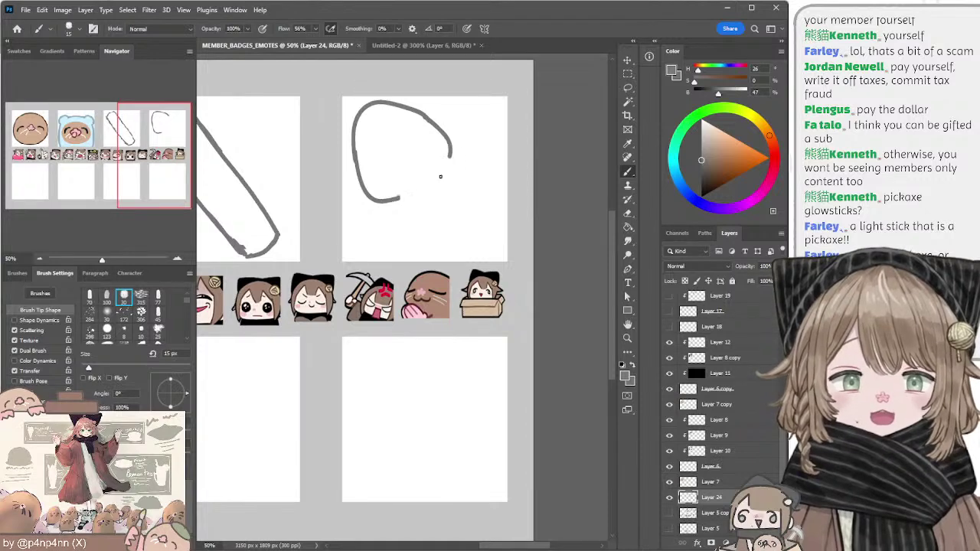
left_click_drag(391, 199, 409, 195)
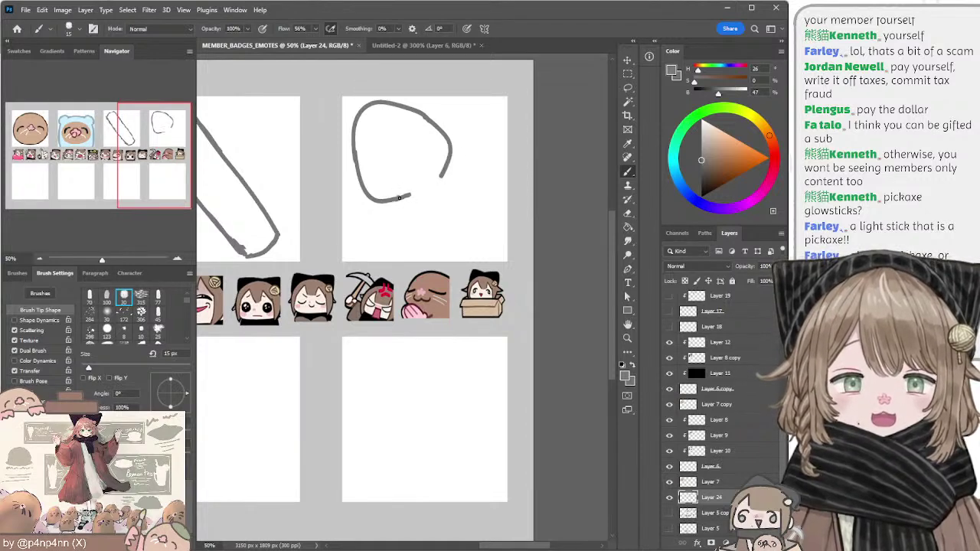
key("ctrl+z")
key("e")
key("bracketright")
key("bracketright")
key("bracketright")
key("bracketright")
key("bracketright")
key("bracketright")
key("bracketright")
key("bracketright")
key("bracketright")
key("bracketright")
mouse_move(370, 104)
left_mouse_down()
mouse_move(428, 123)
mouse_move(451, 175)
left_mouse_up()
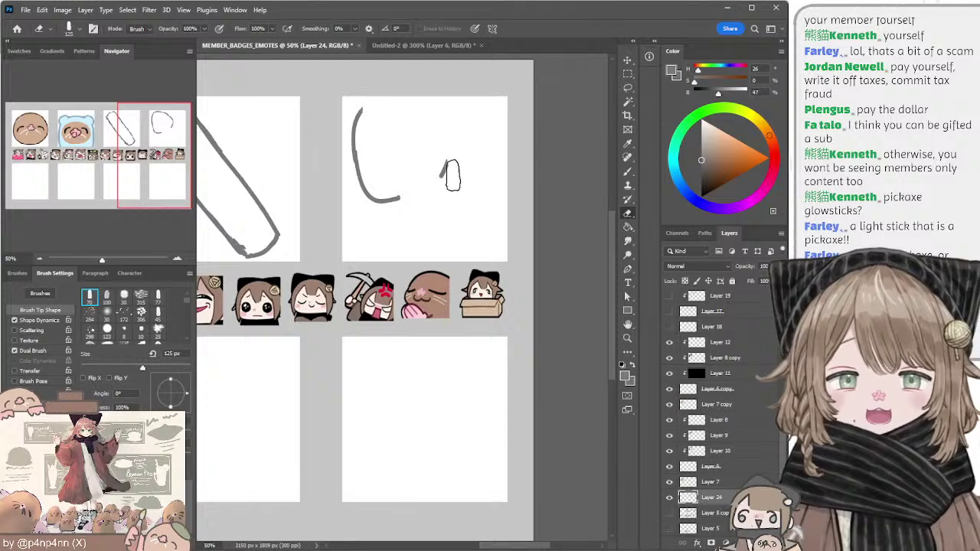
mouse_move(389, 181)
left_mouse_down()
mouse_move(350, 124)
mouse_move(413, 107)
left_mouse_up()
Step: Sketch a curved crescent-shaped pickaxe head in the upper row's fourth square and tidy its lower-left tip with the eraser
key("b")
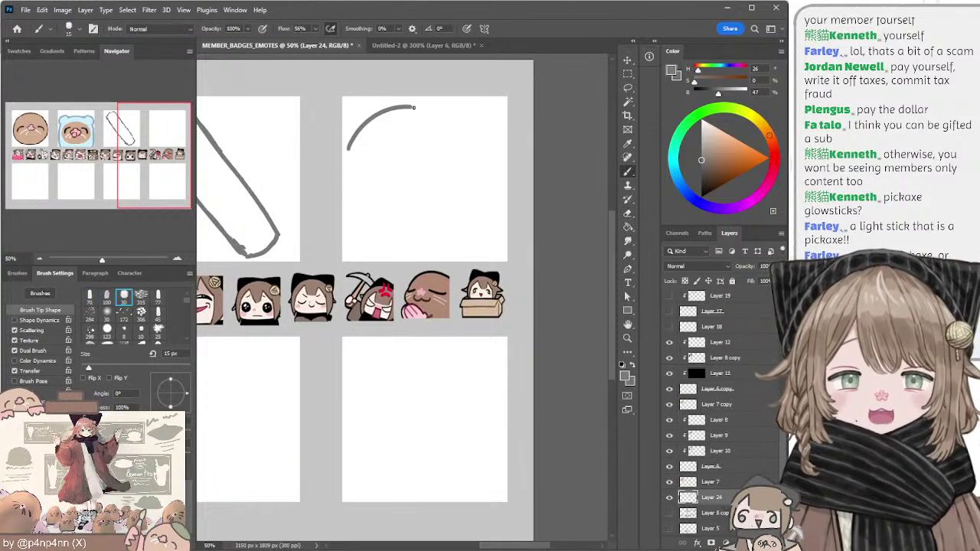
key("ctrl+z")
left_click_drag(352, 148, 417, 105)
key("ctrl+z")
left_click_drag(350, 146, 413, 102)
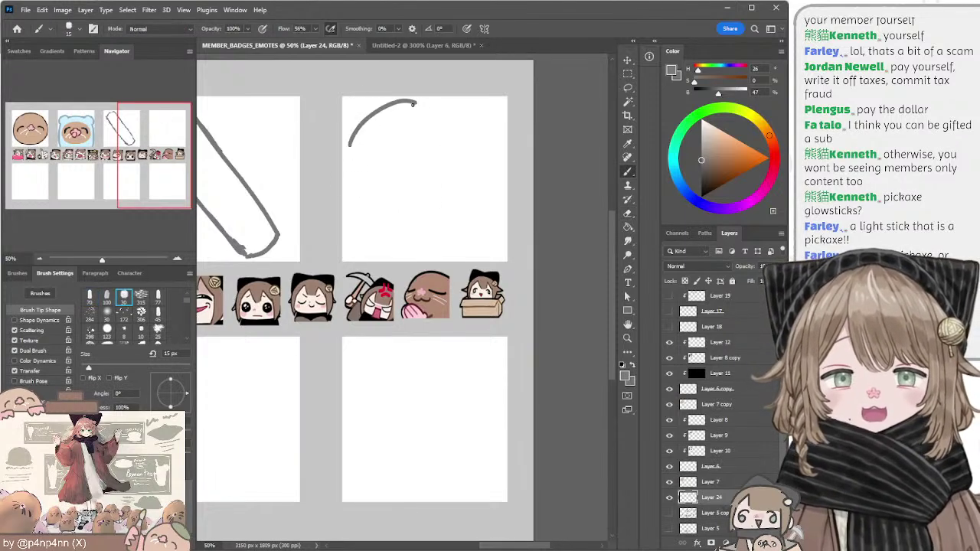
key("ctrl+z")
mouse_move(350, 143)
left_mouse_down()
mouse_move(400, 106)
mouse_move(399, 137)
mouse_move(405, 123)
left_mouse_up()
key("ctrl+z")
key("ctrl+z")
mouse_move(353, 146)
left_mouse_down()
mouse_move(349, 170)
mouse_move(394, 131)
left_mouse_up()
key("ctrl+z")
key("ctrl+z")
key("ctrl+z")
key("ctrl+z")
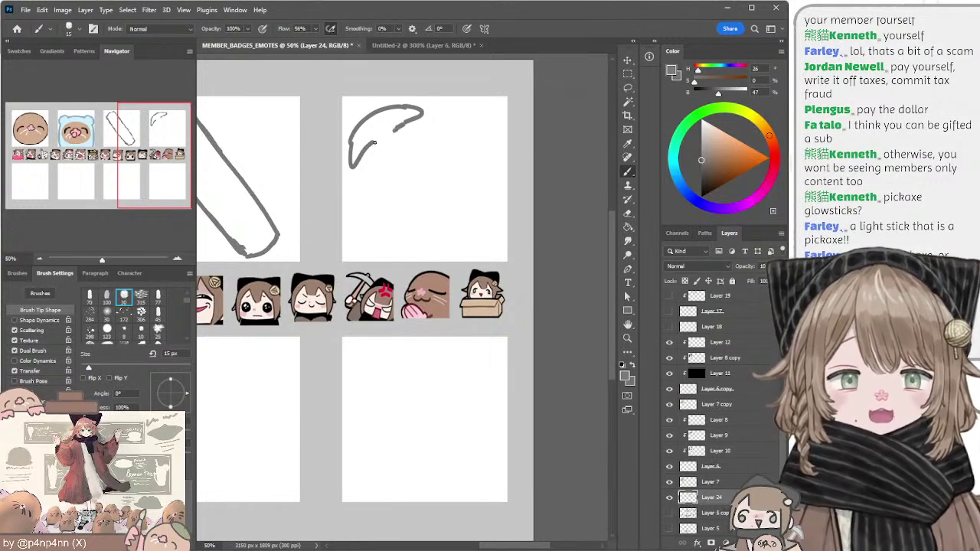
key("e")
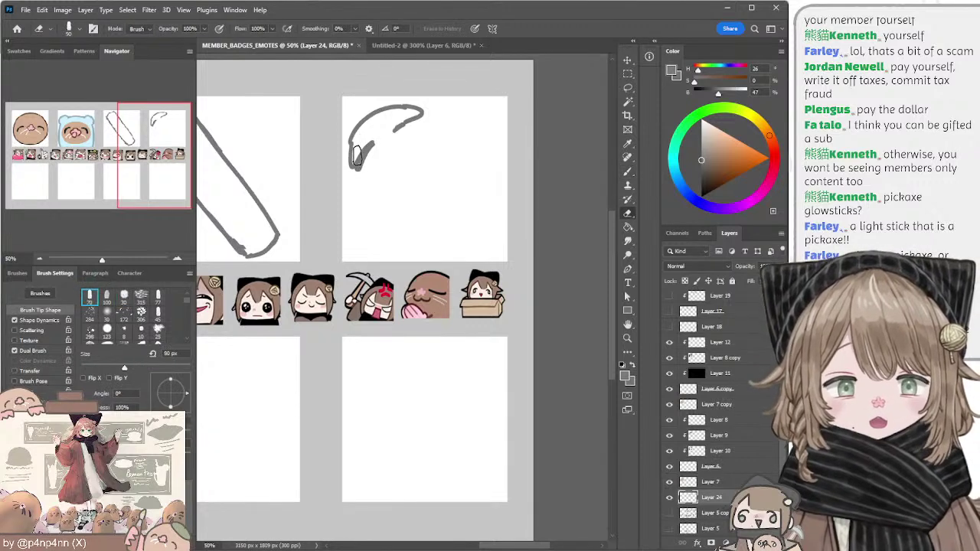
key("bracketleft")
key("bracketleft")
Step: Draw the pickaxe's long diagonal handle with a rounded end running to the square's lower-right corner
key("b")
mouse_move(358, 159)
left_mouse_down()
mouse_move(363, 147)
mouse_move(443, 234)
left_mouse_up()
key("ctrl+z")
key("ctrl+z")
mouse_move(376, 143)
left_mouse_down()
mouse_move(463, 254)
mouse_move(474, 222)
left_mouse_up()
key("ctrl+z")
mouse_move(396, 130)
left_mouse_down()
mouse_move(481, 224)
mouse_move(486, 242)
mouse_move(477, 249)
mouse_move(479, 227)
mouse_move(470, 251)
left_mouse_up()
key("ctrl+z")
key("ctrl+z")
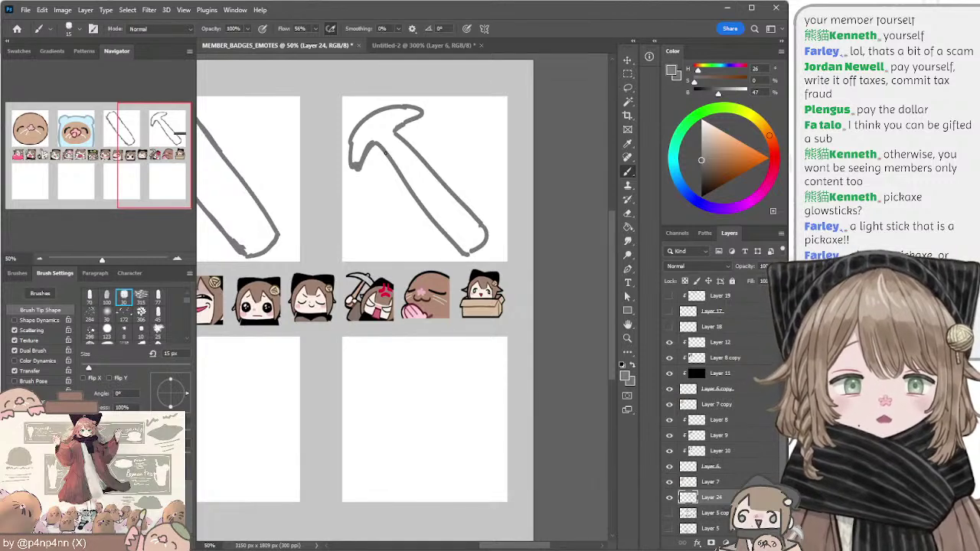
Step: Redraw the upper part of the handle's left edge where it meets the pickaxe head
mouse_move(385, 153)
left_mouse_down()
mouse_move(400, 176)
mouse_move(373, 142)
mouse_move(419, 201)
left_mouse_up()
key("ctrl+z")
key("ctrl+z")
left_click_drag(376, 145, 416, 197)
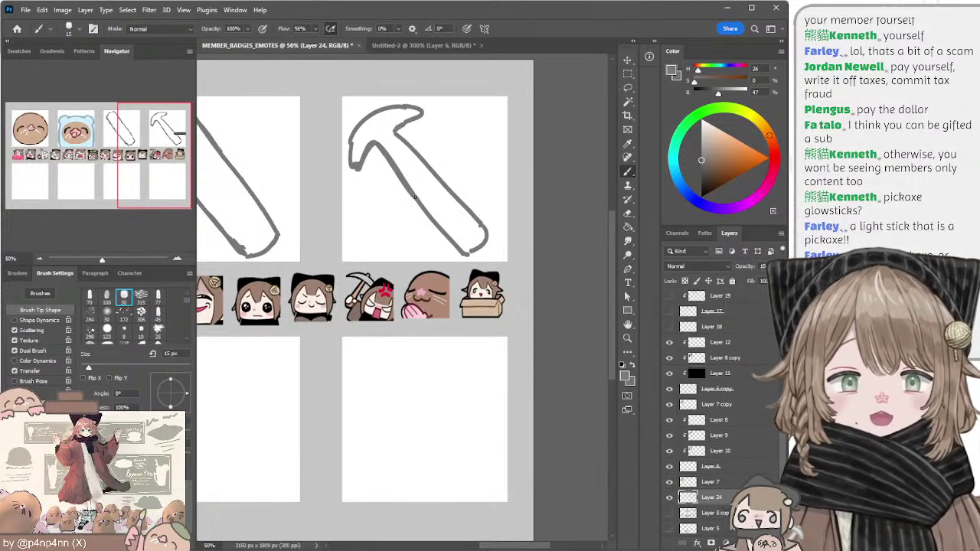
key("ctrl+z")
left_click_drag(375, 146, 417, 197)
key("ctrl+z")
left_click_drag(373, 145, 417, 199)
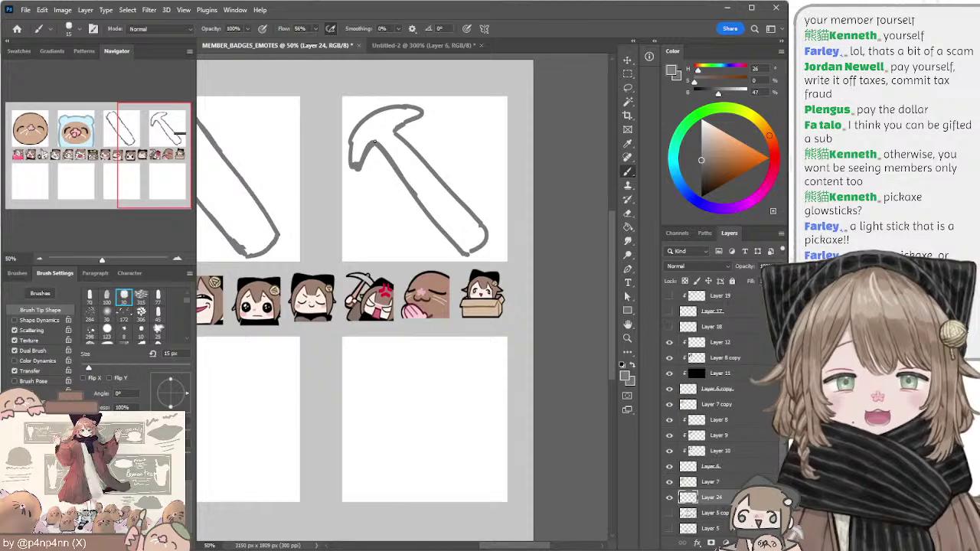
Step: Reshape the pickaxe head's lower-left tip into a sharper point
mouse_move(351, 143)
left_mouse_down()
mouse_move(356, 177)
mouse_move(353, 167)
left_mouse_up()
key("ctrl+z")
key("ctrl+z")
key("ctrl+z")
key("ctrl+z")
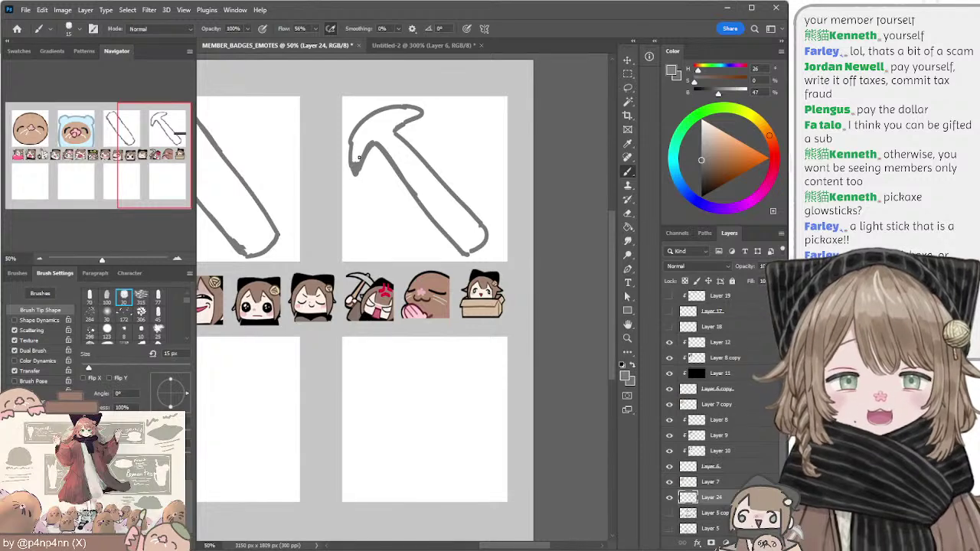
Step: Try to separate the pickaxe head from the handle with a line across their junction
key("e")
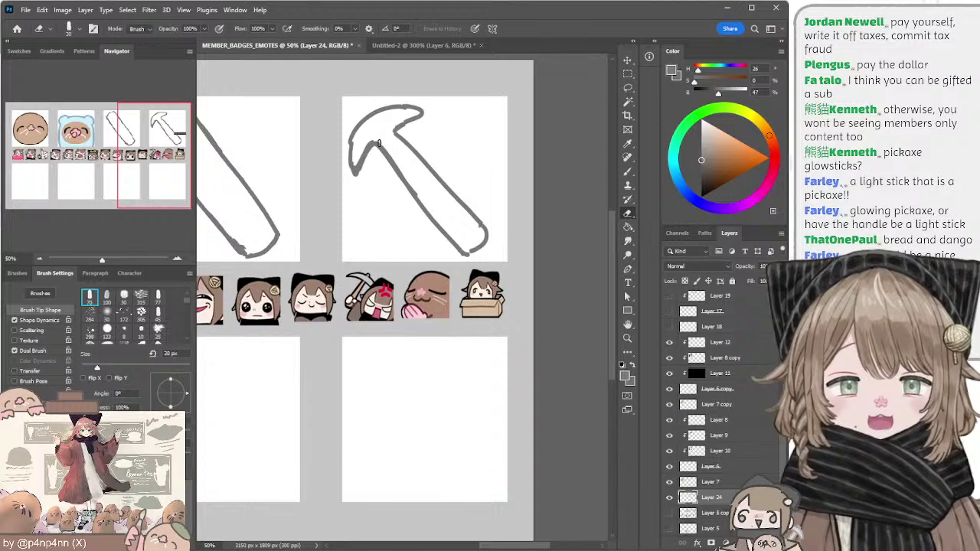
key("b")
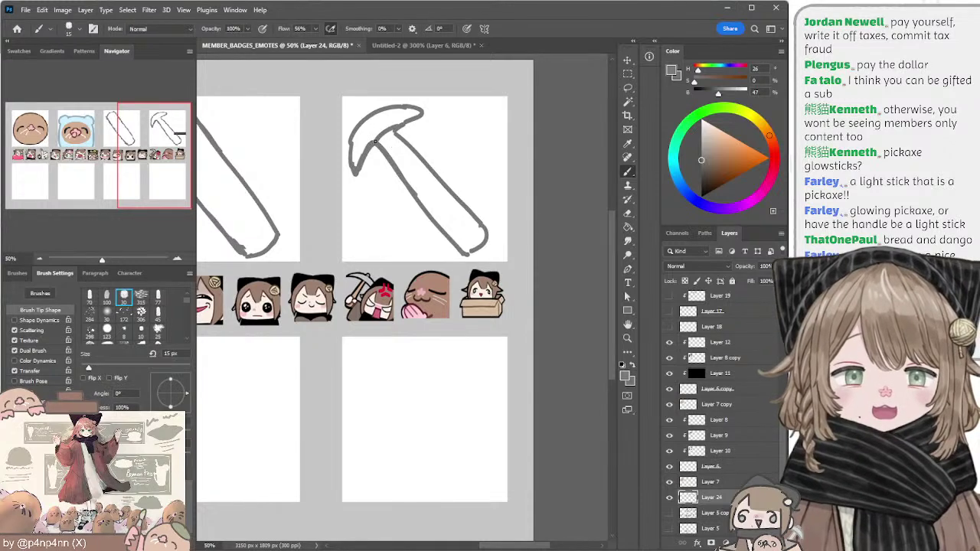
key("ctrl+z")
left_click_drag(363, 117, 377, 113)
key("ctrl+z")
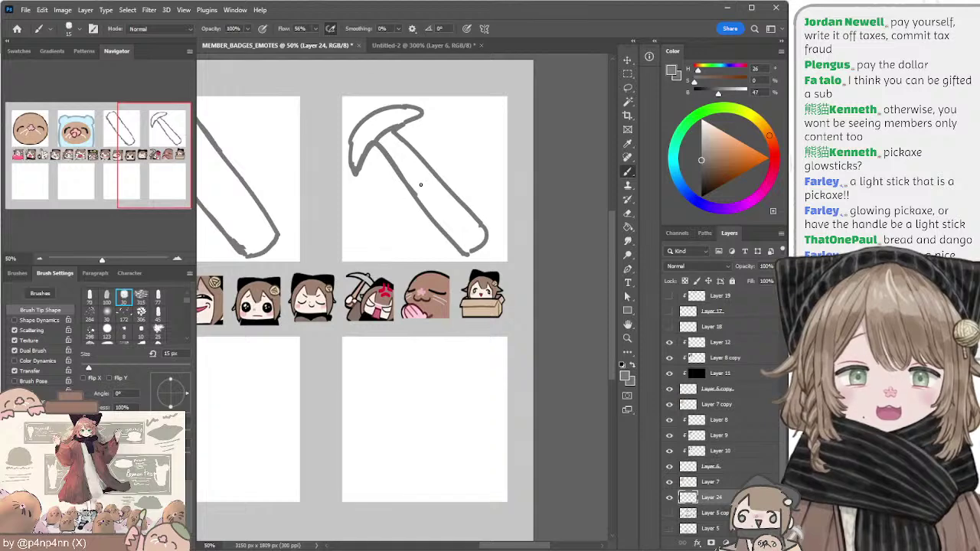
Step: Draw a short cross line partway down the pickaxe handle, leaving the junction with the head open
mouse_move(414, 189)
left_mouse_down()
mouse_move(432, 175)
mouse_move(423, 191)
mouse_move(429, 174)
mouse_move(410, 183)
left_mouse_up()
key("ctrl+z")
key("ctrl+z")
key("e")
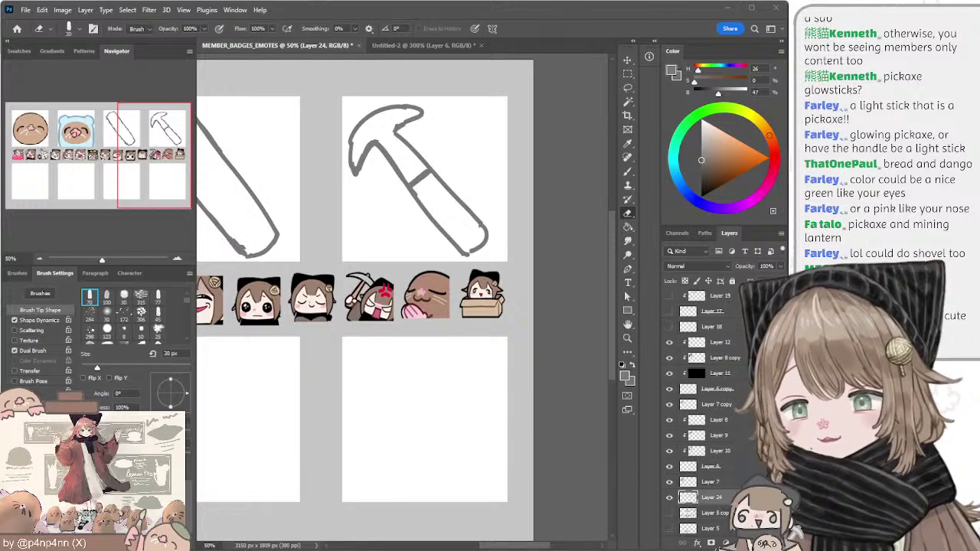
key("b")
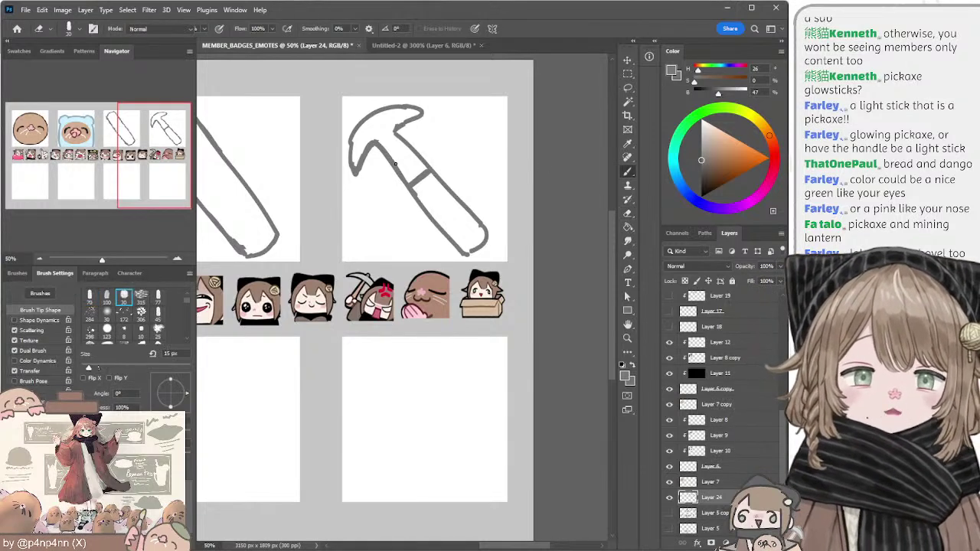
Step: Touch up the outline where the pickaxe head's underside meets the upper edge of the handle
mouse_move(372, 153)
left_mouse_down()
mouse_move(439, 144)
mouse_move(396, 154)
mouse_move(446, 145)
mouse_move(462, 158)
mouse_move(425, 167)
mouse_move(447, 154)
mouse_move(364, 156)
left_mouse_up()
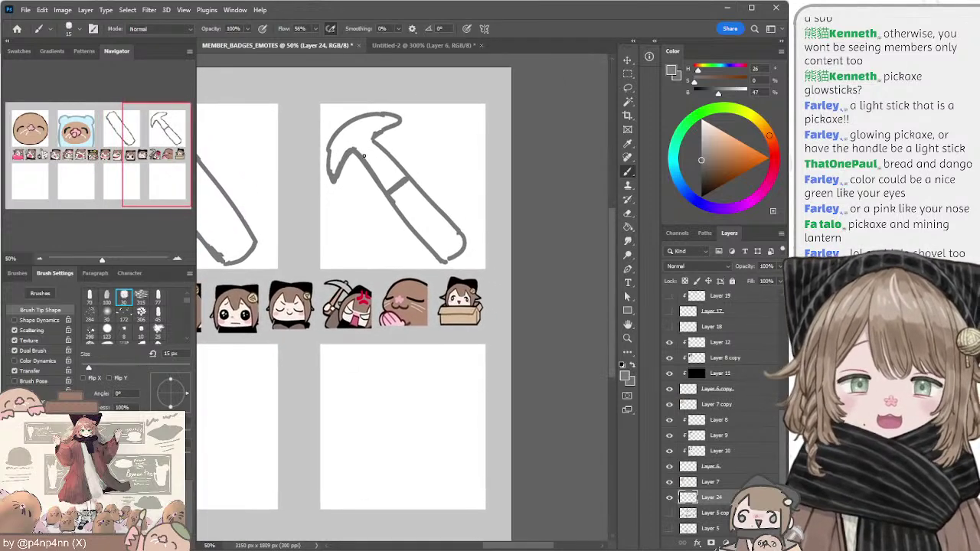
key("e")
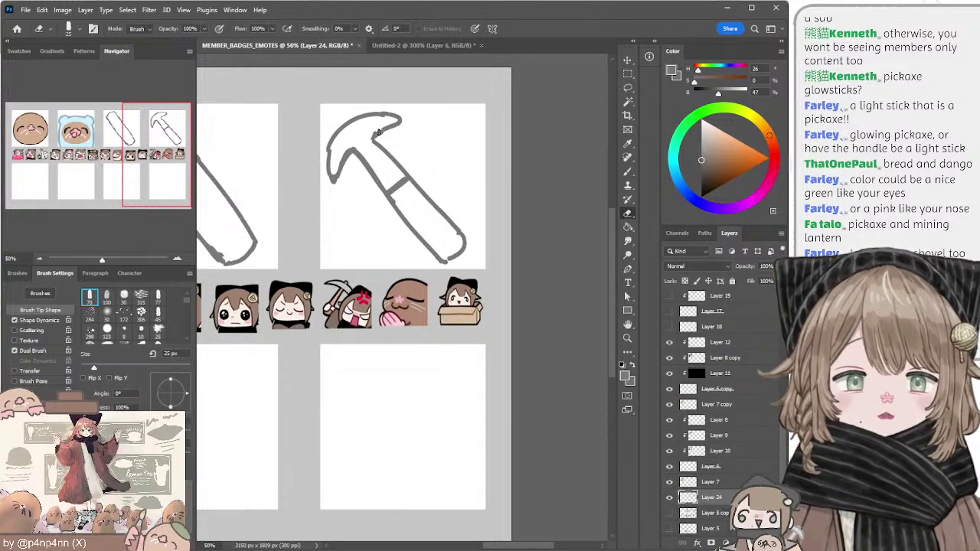
key("b")
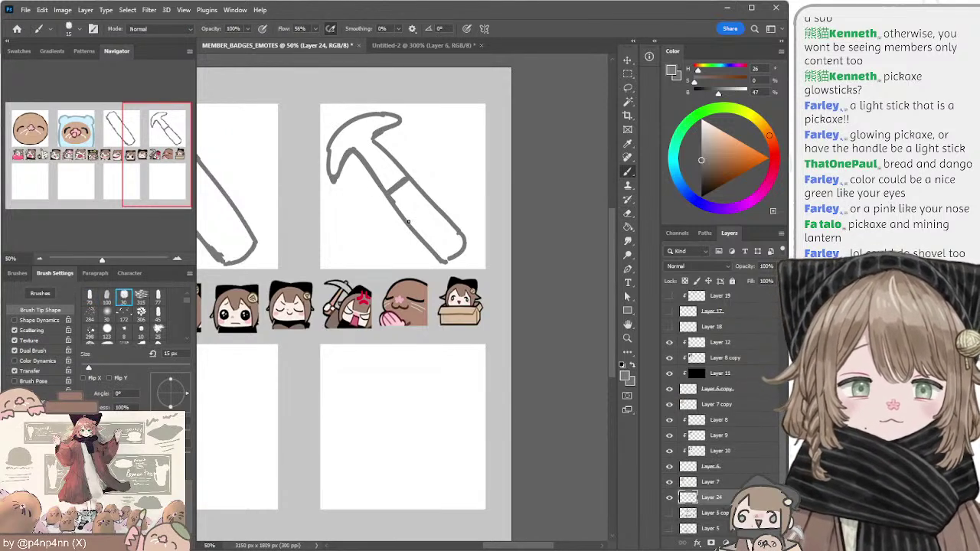
Step: Delete the slanted stick sketch from the third badge square and clear the selection
key("l")
scroll(336, 122, "left", 4)
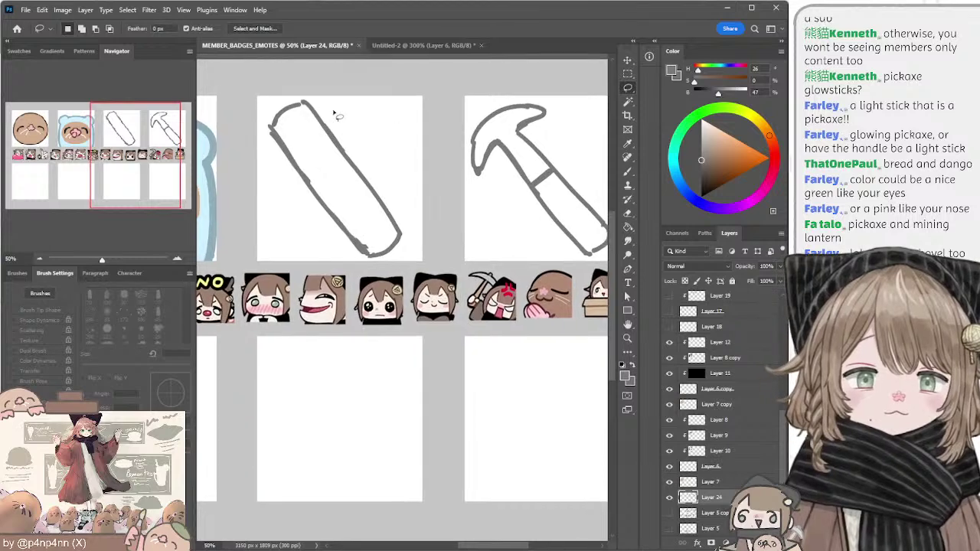
mouse_move(314, 84)
left_mouse_down()
mouse_move(268, 229)
mouse_move(413, 176)
mouse_move(314, 83)
left_mouse_up()
key("Delete")
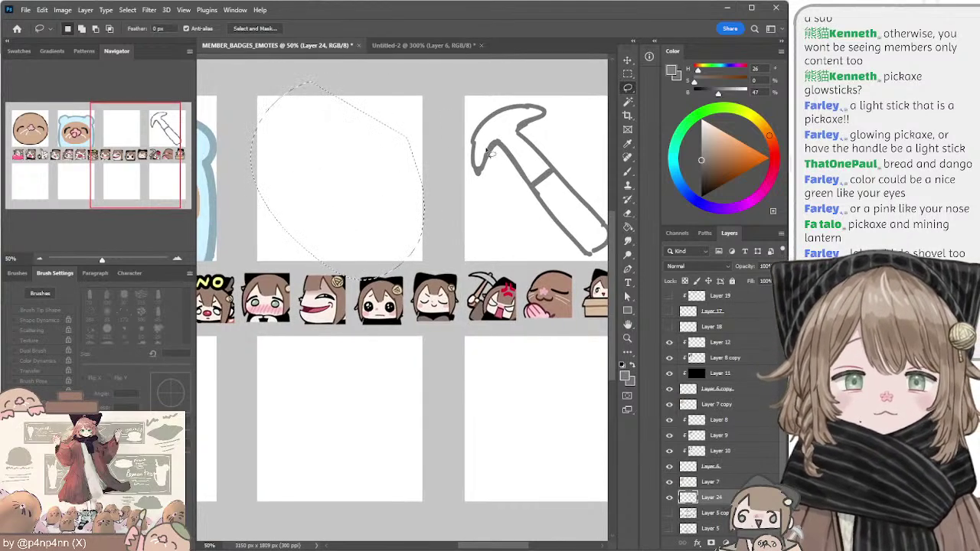
key("ctrl+d")
Step: Move the pickaxe sketch from the fourth badge square into the emptied third square and deselect it
scroll(503, 98, "right", 3)
mouse_move(473, 90)
left_mouse_down()
mouse_move(417, 253)
mouse_move(543, 122)
mouse_move(476, 91)
left_mouse_up()
left_click_drag(513, 173, 308, 175)
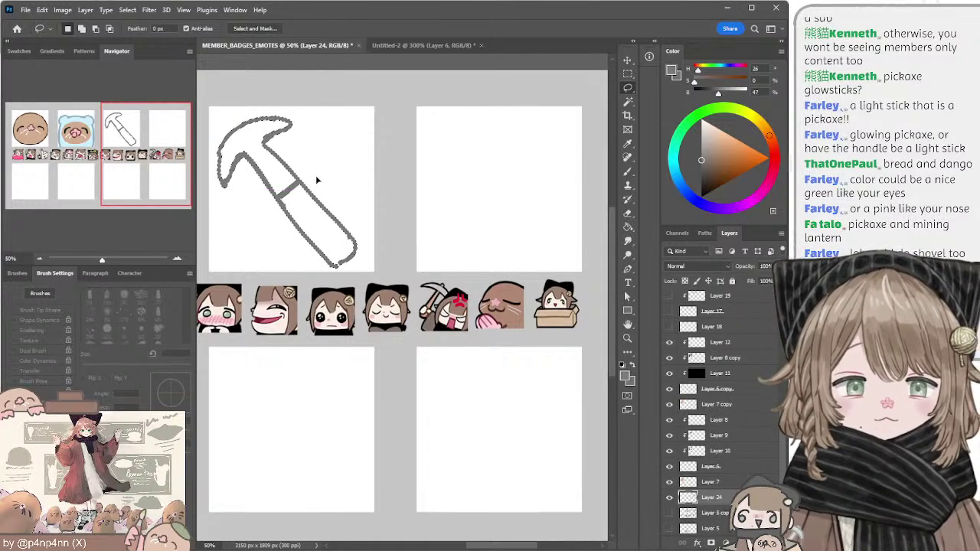
key("ctrl+d")
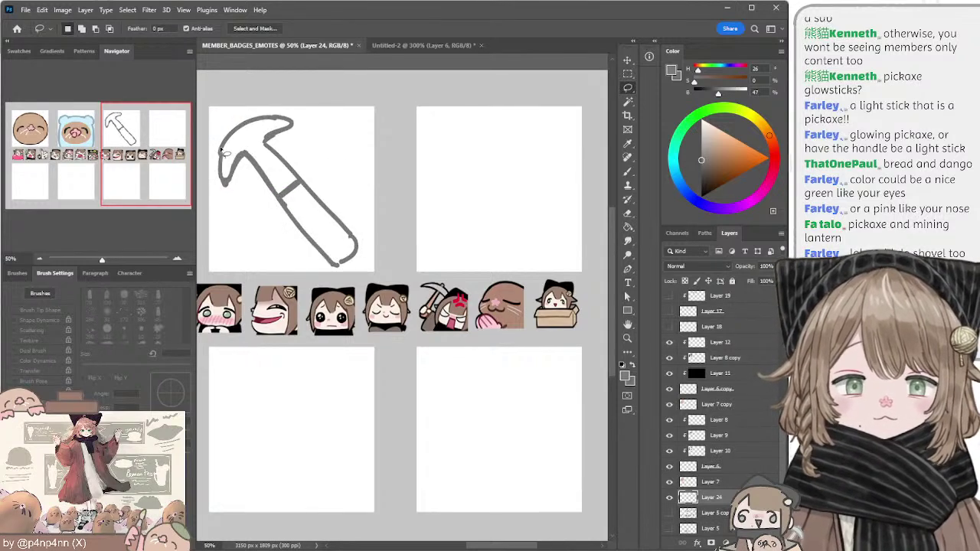
Step: Thicken the outer edge of the pickaxe head's lower-left tip and touch up the handle's upper left edge
key("b")
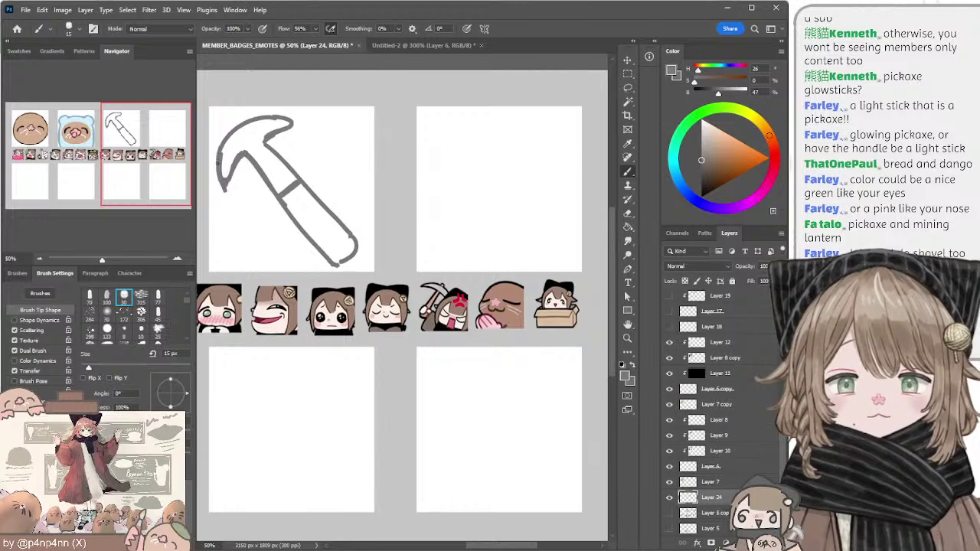
left_click_drag(218, 163, 222, 186)
key("ctrl+z")
key("ctrl+z")
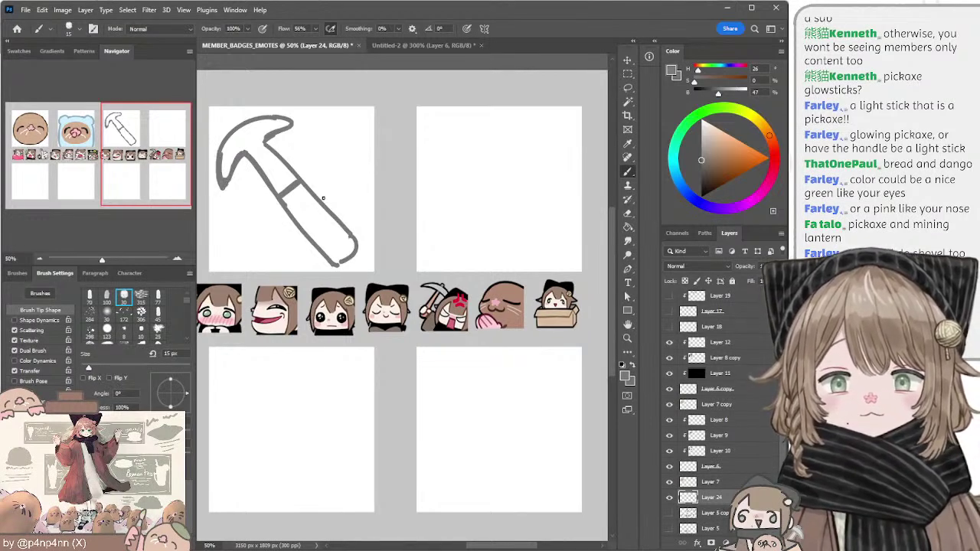
key("e")
mouse_move(247, 144)
left_mouse_down()
mouse_move(231, 167)
mouse_move(271, 190)
left_mouse_up()
key("b")
key("ctrl+z")
Step: Lasso the pickaxe sketch, enlarge it to about 106% and shift it slightly right to fill the third badge square
key("l")
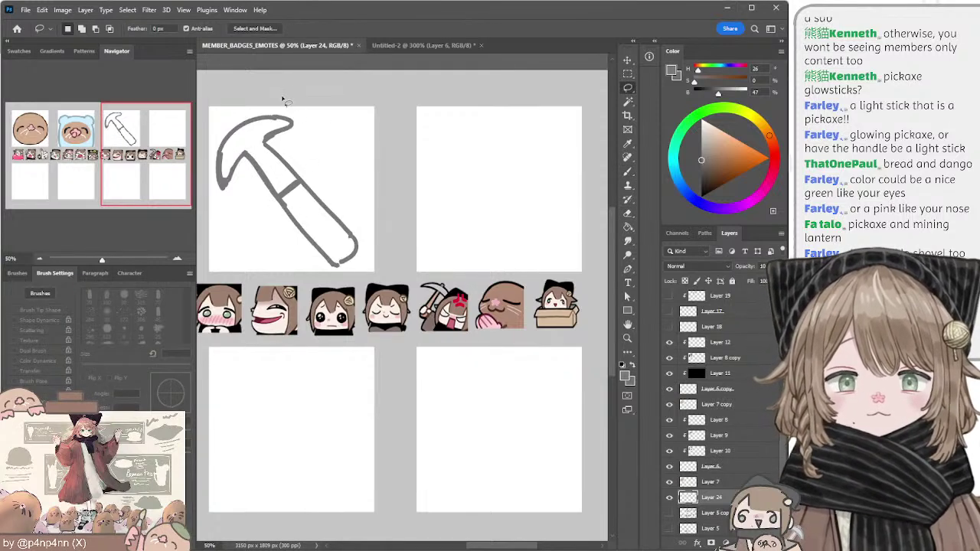
mouse_move(279, 92)
left_mouse_down()
mouse_move(387, 276)
mouse_move(237, 95)
left_mouse_up()
left_click(628, 61)
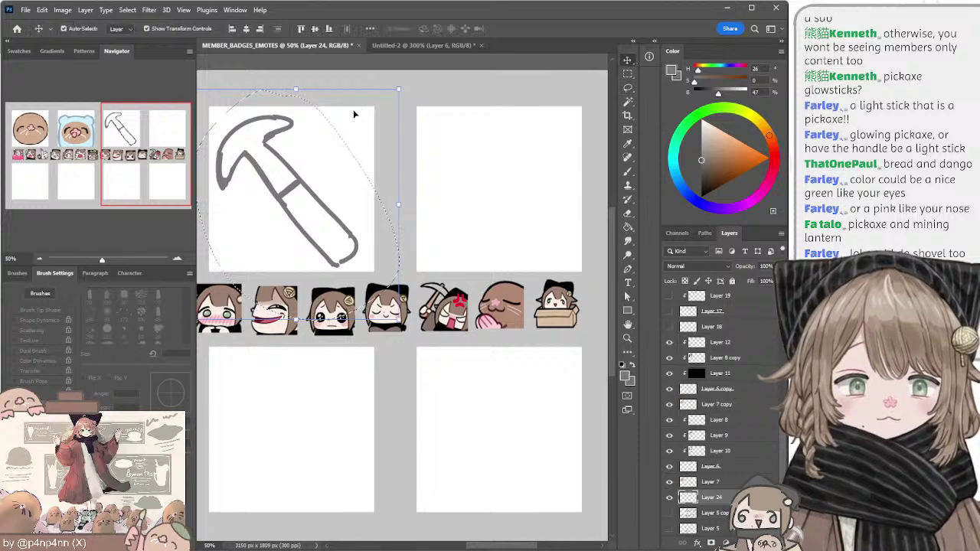
left_click_drag(418, 87, 427, 94)
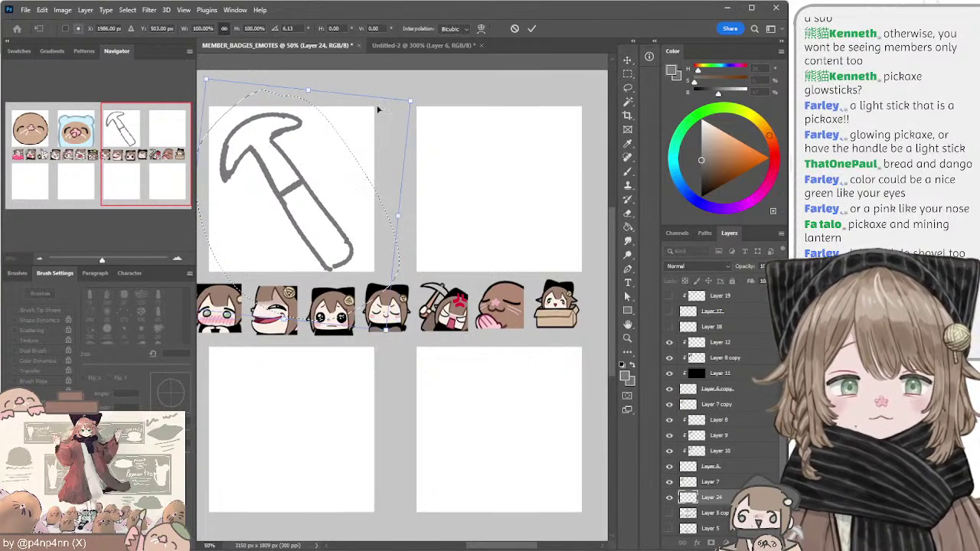
key("Return")
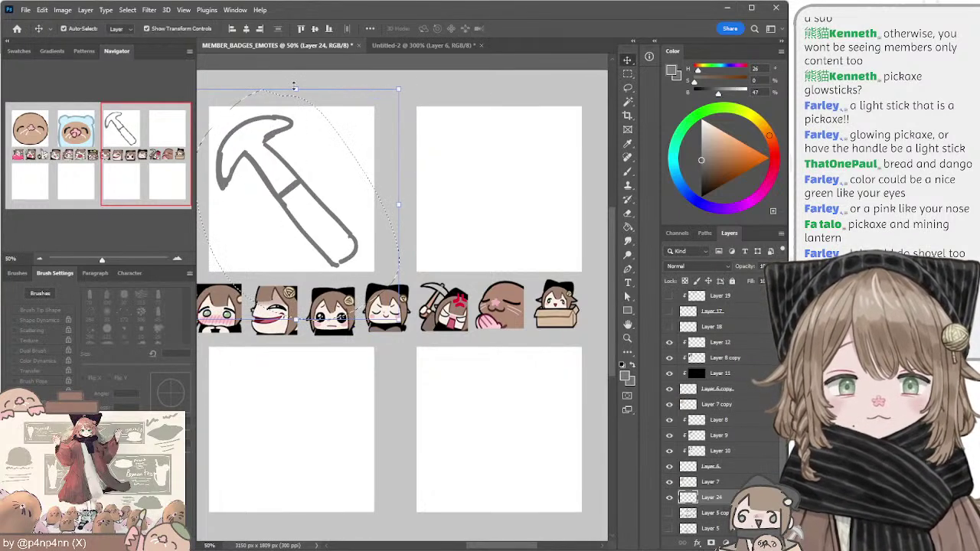
left_click_drag(296, 88, 306, 79)
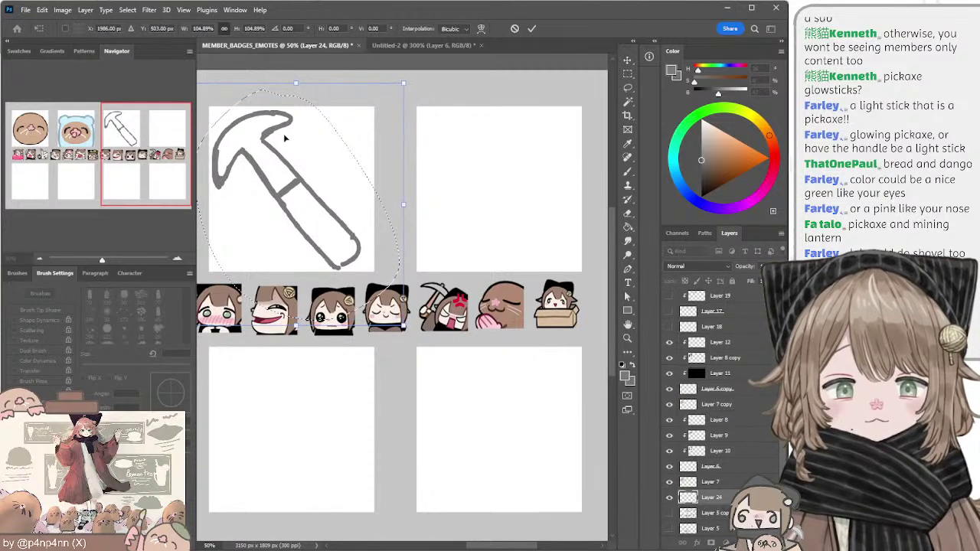
left_click_drag(284, 135, 287, 136)
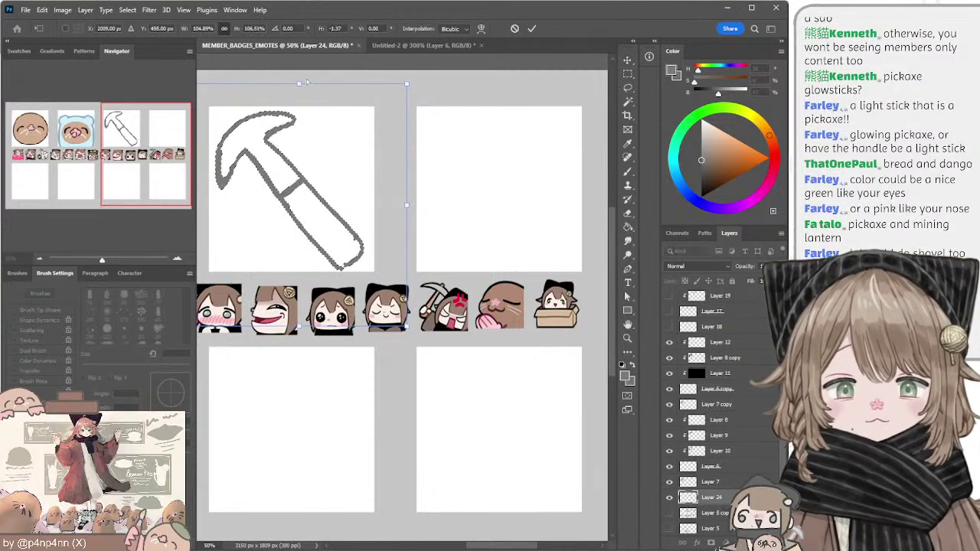
left_click_drag(301, 82, 299, 81)
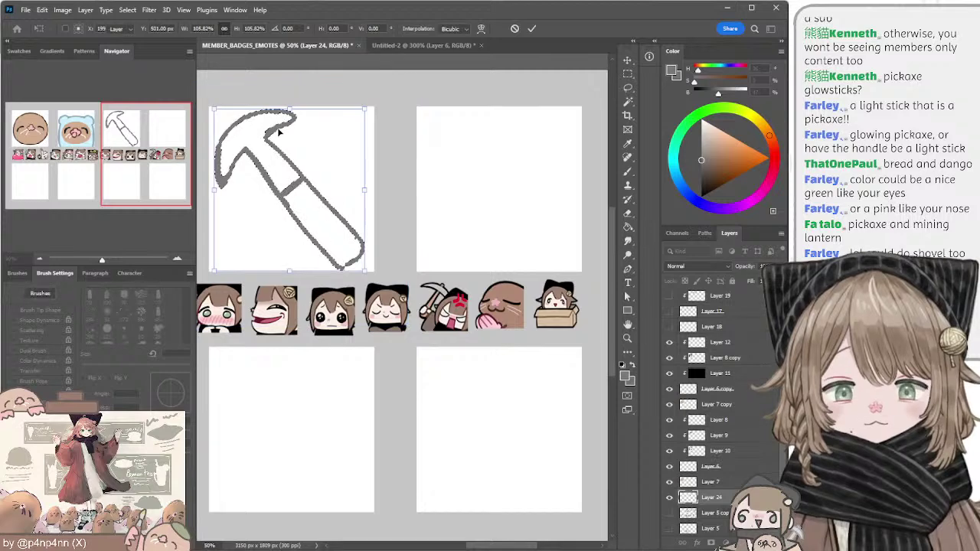
key("Return")
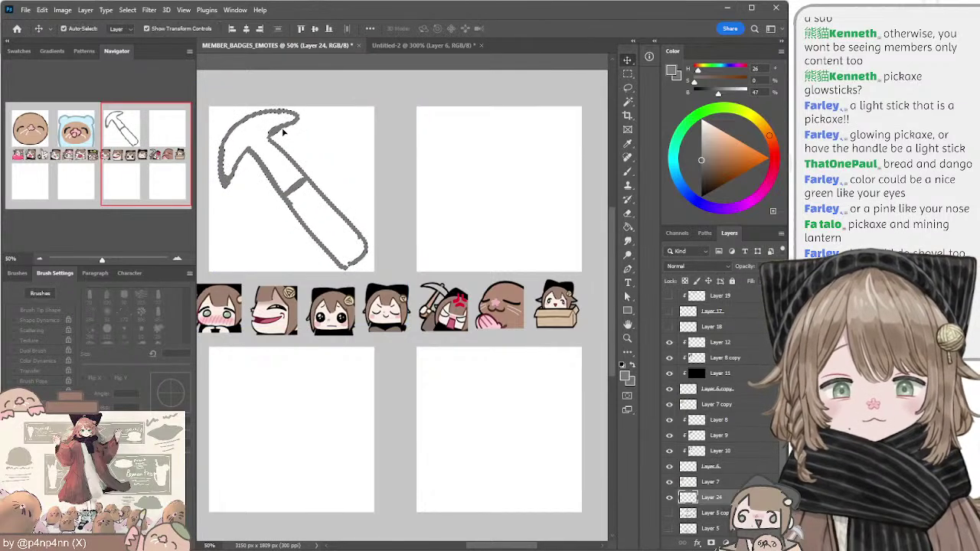
key("ctrl+d")
Step: Duplicate the pickaxe sketch into the fourth badge square and flip the copy horizontally
key("l")
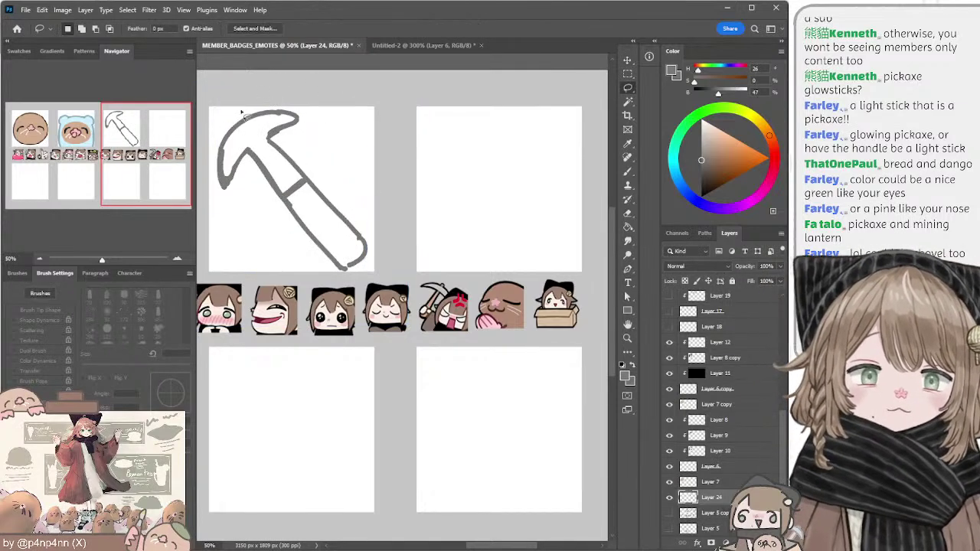
mouse_move(240, 107)
left_mouse_down()
mouse_move(379, 276)
mouse_move(344, 98)
left_mouse_up()
mouse_move(295, 164)
left_mouse_down()
mouse_move(528, 179)
mouse_move(491, 176)
left_mouse_up()
key("ctrl+shift+h")
key("ctrl+d")
Step: Erase the inner prong of the mirrored pickaxe's head with a 45 px eraser
key("e")
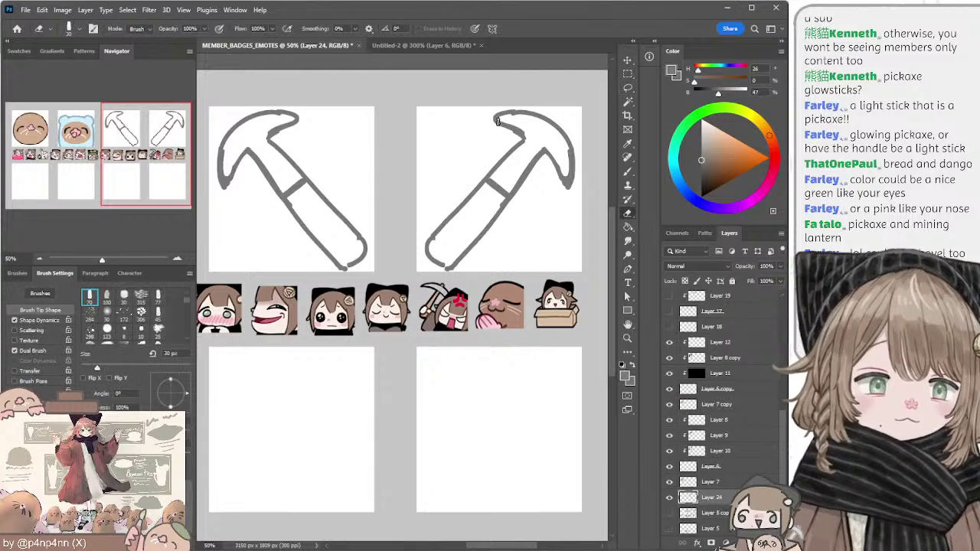
key("bracketright")
key("bracketright")
key("bracketright")
mouse_move(501, 115)
left_mouse_down()
mouse_move(484, 139)
mouse_move(499, 150)
mouse_move(477, 133)
mouse_move(498, 122)
left_mouse_up()
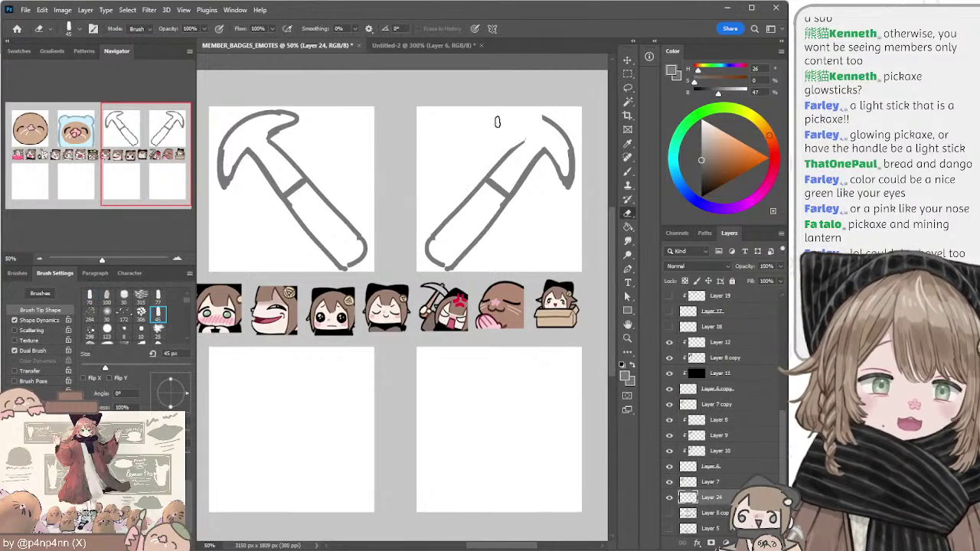
Step: Replace the cross line on the original pickaxe's handle with one closer to the handle's lower end
mouse_move(287, 196)
left_mouse_down()
mouse_move(311, 215)
mouse_move(330, 206)
mouse_move(309, 225)
left_mouse_up()
key("b")
key("ctrl+z")
Step: Erase the mirrored copy's remaining head, cross line and upper handle with a larger eraser
key("e")
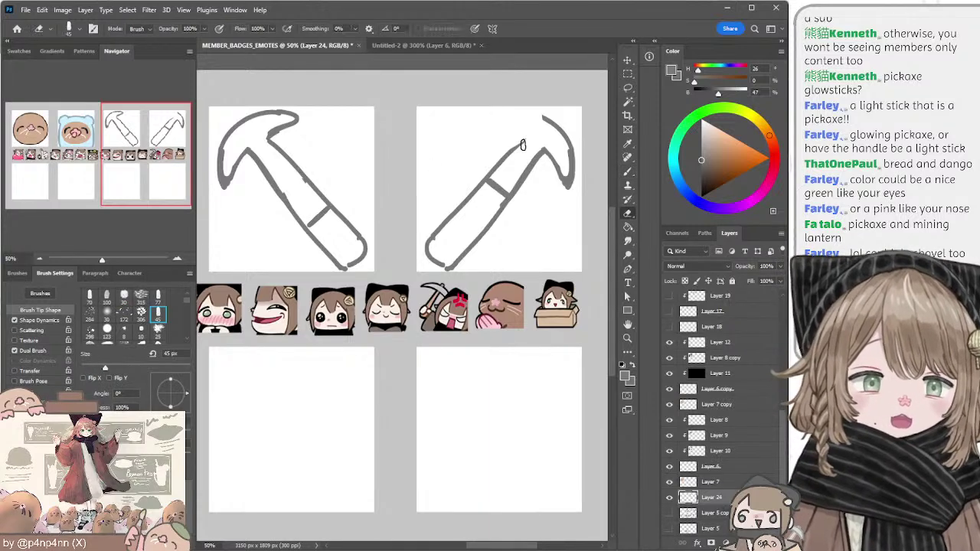
key("bracketright")
key("bracketright")
left_click_drag(518, 164, 486, 211)
mouse_move(561, 164)
left_mouse_down()
mouse_move(540, 113)
mouse_move(579, 158)
left_mouse_up()
mouse_move(507, 154)
left_mouse_down()
mouse_move(526, 190)
mouse_move(490, 176)
mouse_move(498, 180)
mouse_move(493, 134)
mouse_move(560, 123)
mouse_move(550, 195)
left_mouse_up()
Step: Draw a pointed shovel blade with rounded shoulders on top of the mirrored handle in the fourth square
key("b")
key("ctrl+z")
key("ctrl+z")
left_click_drag(563, 121, 550, 213)
key("ctrl+z")
left_click_drag(561, 120, 547, 202)
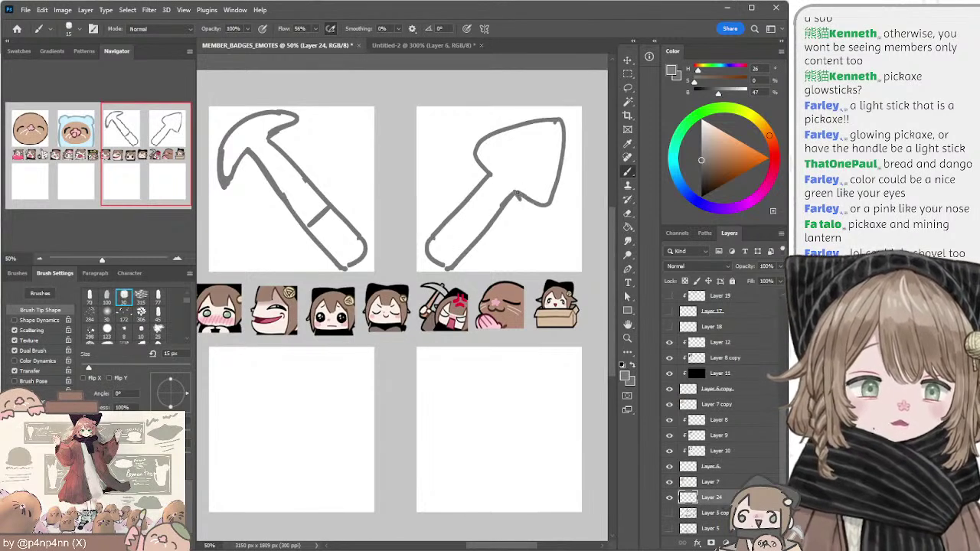
Step: Join the shovel's handle to the blade and draw a short cross line on the handle's lower part
mouse_move(491, 177)
left_mouse_down()
mouse_move(458, 213)
mouse_move(481, 228)
left_mouse_up()
key("ctrl+z")
key("ctrl+z")
key("ctrl+z")
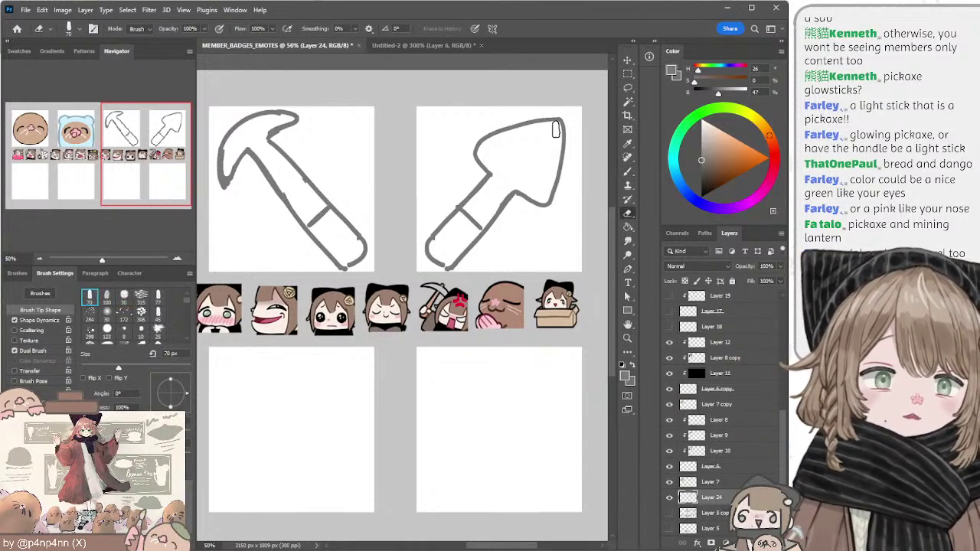
Step: Refine the shovel blade's upper edge near the tip and adjust the blade's outline with a lasso selection
key("e")
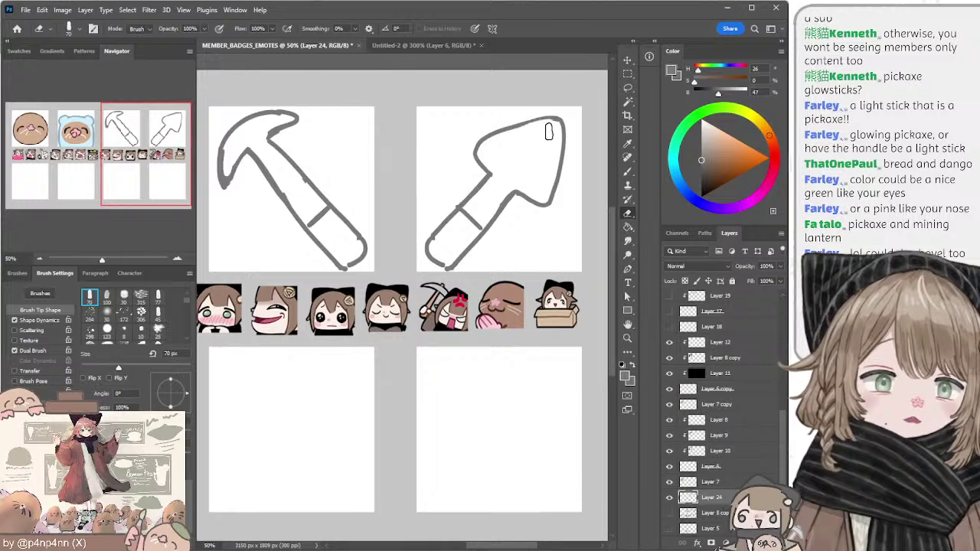
key("b")
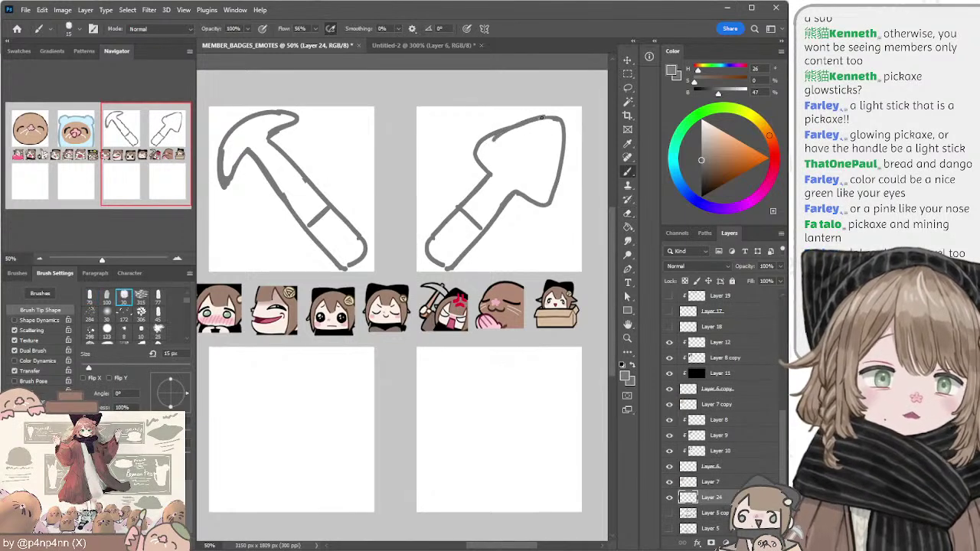
key("e")
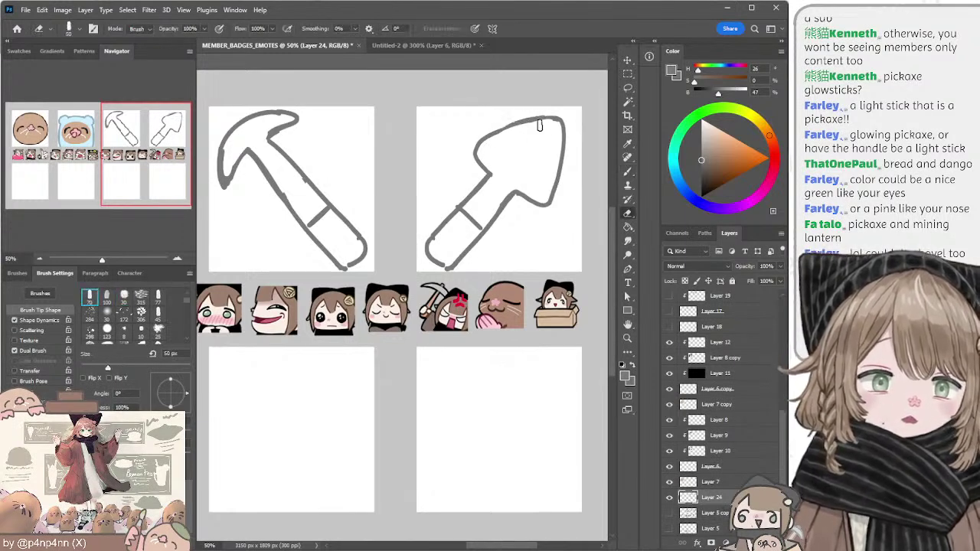
key("l")
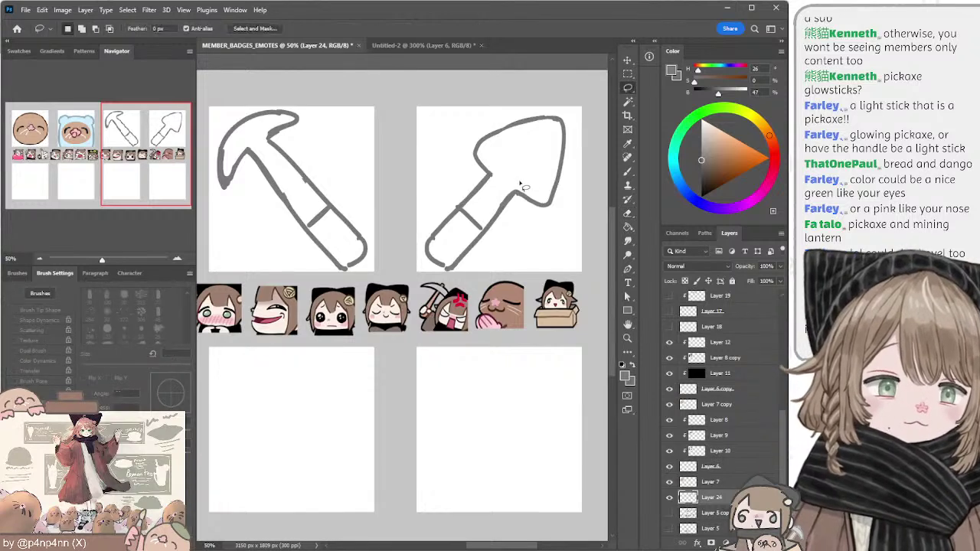
mouse_move(525, 186)
left_mouse_down()
mouse_move(557, 228)
mouse_move(574, 112)
mouse_move(493, 107)
mouse_move(462, 142)
mouse_move(471, 170)
mouse_move(486, 176)
mouse_move(511, 122)
left_mouse_up()
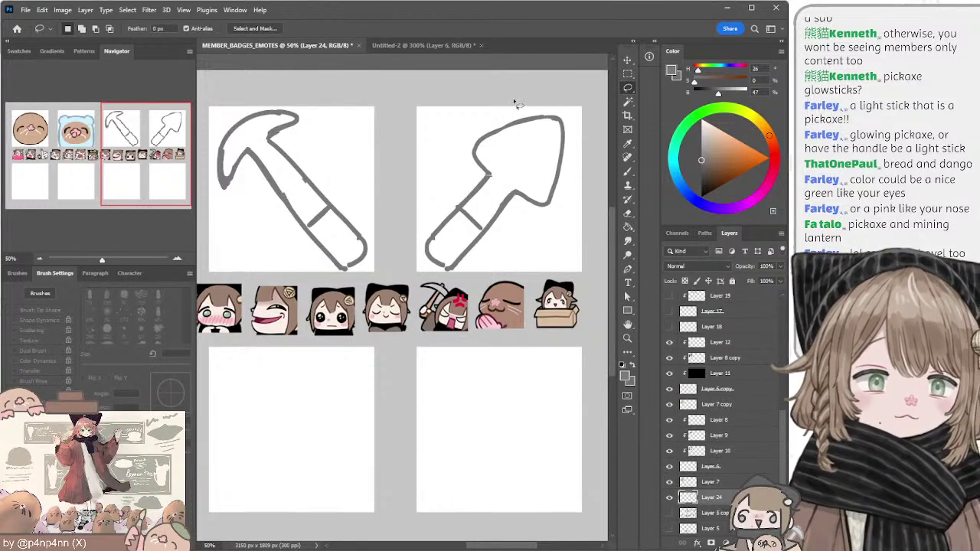
Step: Close the gap in the outline at the shovel handle's lower end and tidy the blade's lower edge
key("b")
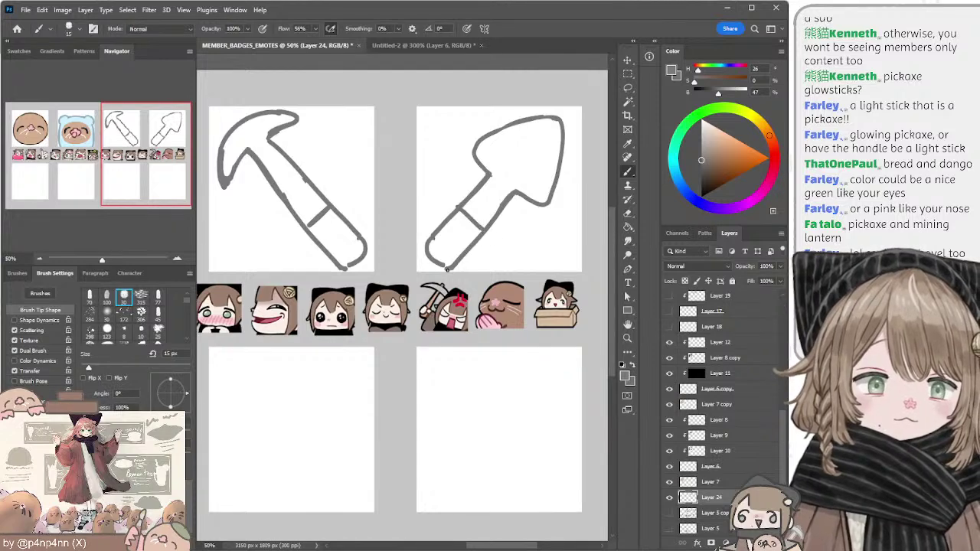
key("e")
key("b")
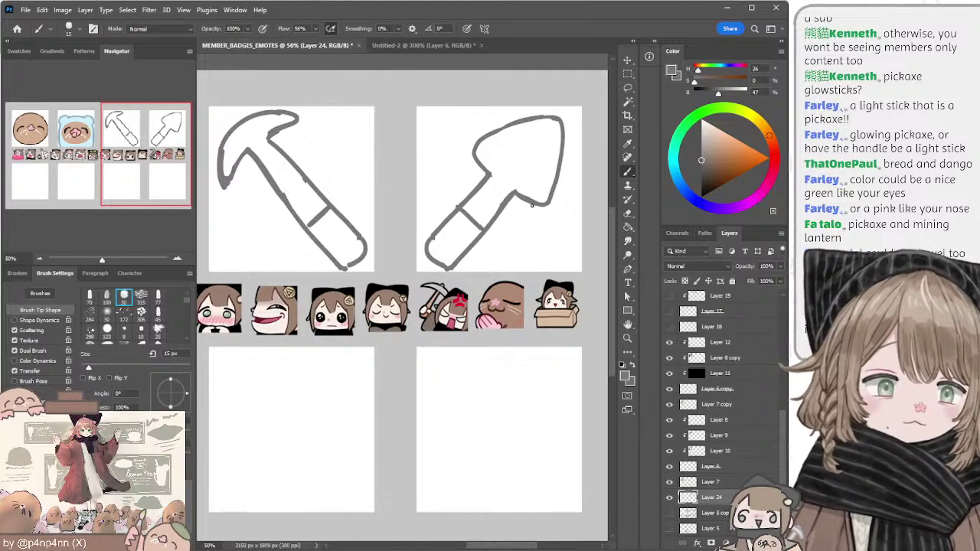
key("e")
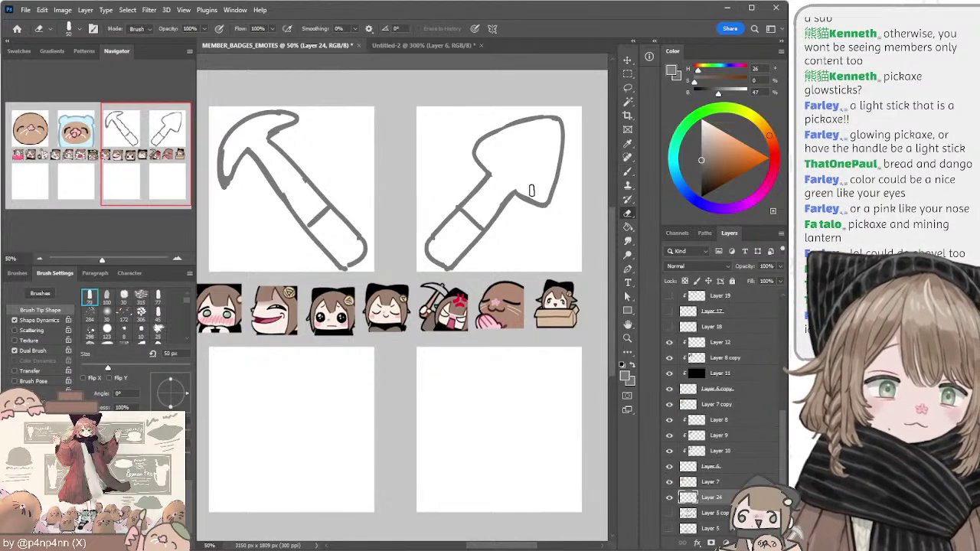
Step: Lasso the whole shovel sketch, nudge it slightly within the fourth badge square and deselect it
key("l")
mouse_move(531, 99)
left_mouse_down()
mouse_move(417, 272)
mouse_move(598, 164)
mouse_move(588, 68)
left_mouse_up()
key("ctrl+d")
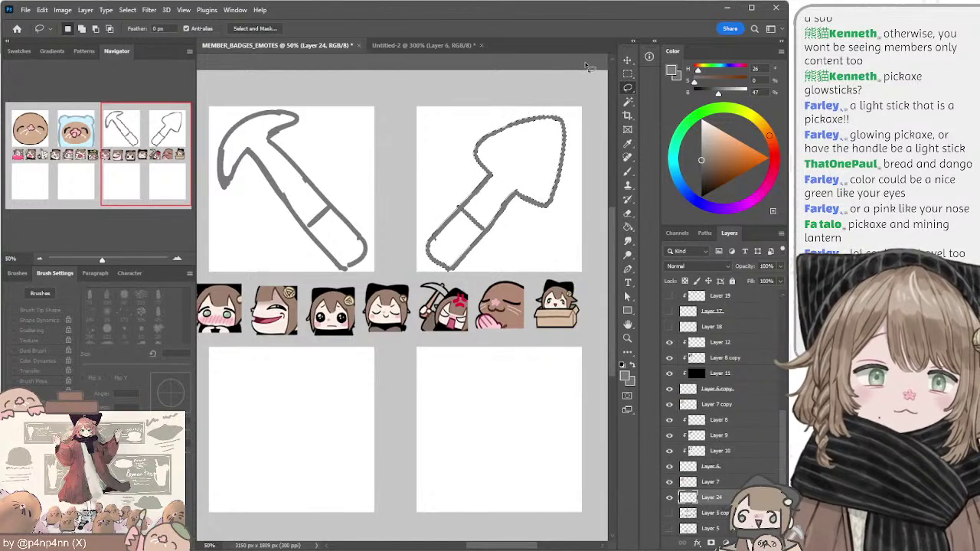
Step: Touch up the outline of the shovel blade's lower corner with small brush and eraser strokes
key("e")
key("b")
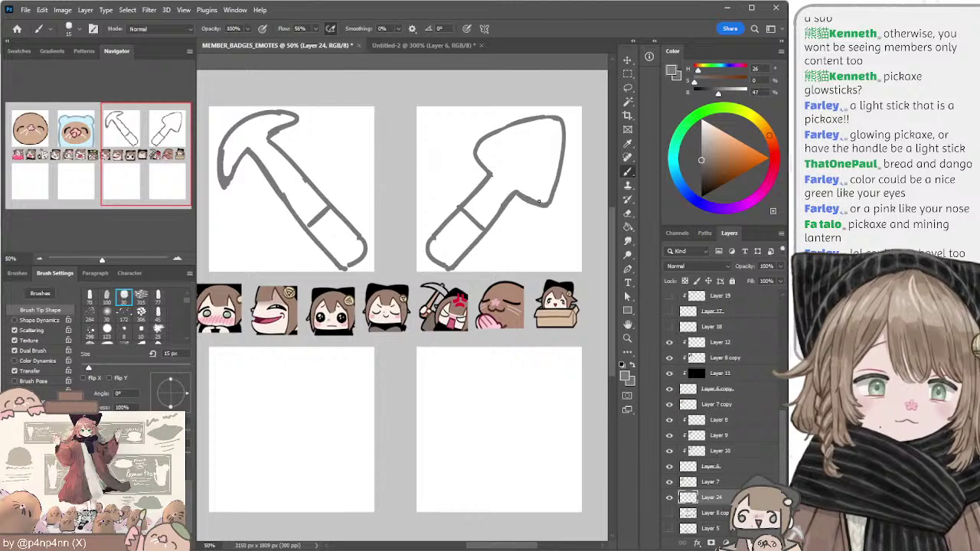
key("e")
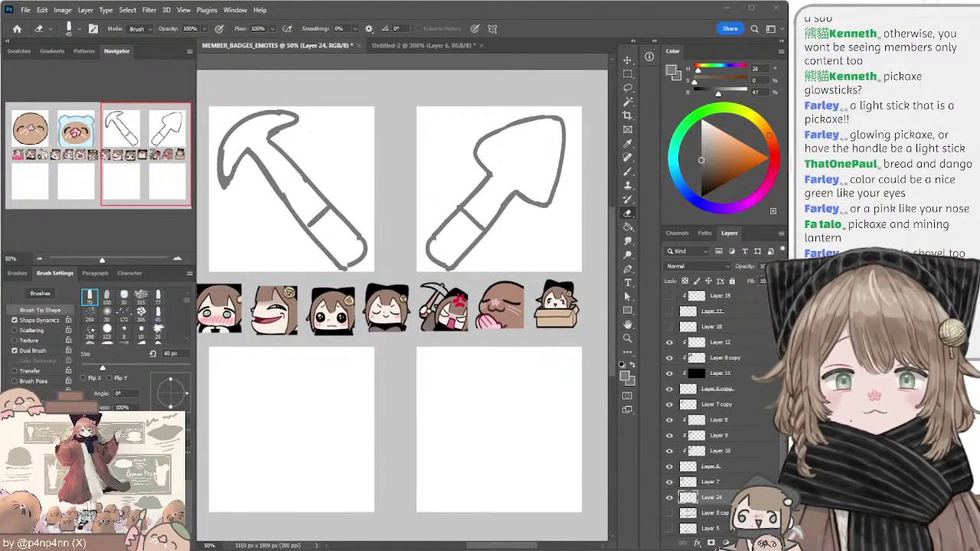
left_click_drag(405, 187, 416, 183)
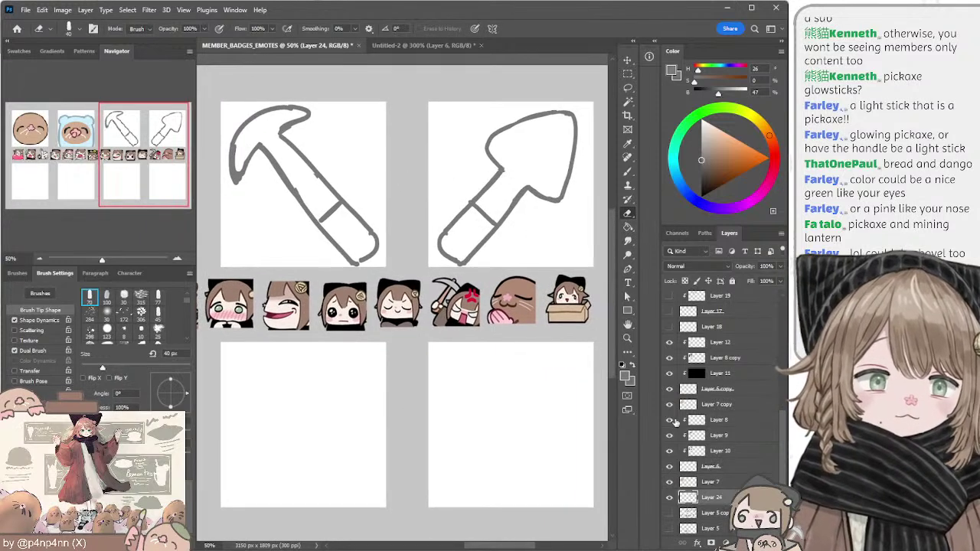
Step: Add a new layer directly below the pickaxe and shovel line art and ready the Brush with a very pale tint for colouring
left_click(725, 514)
left_click(753, 543)
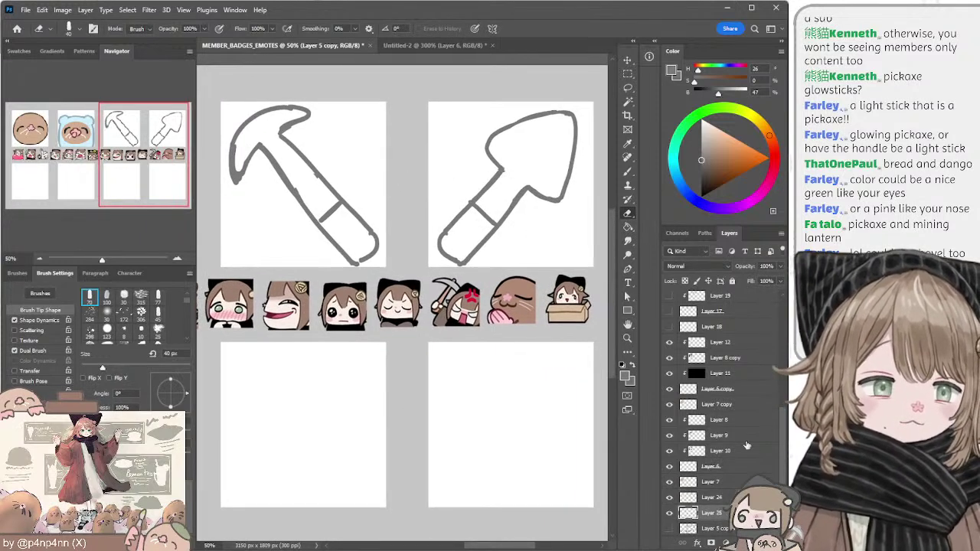
left_click(713, 126)
key("b")
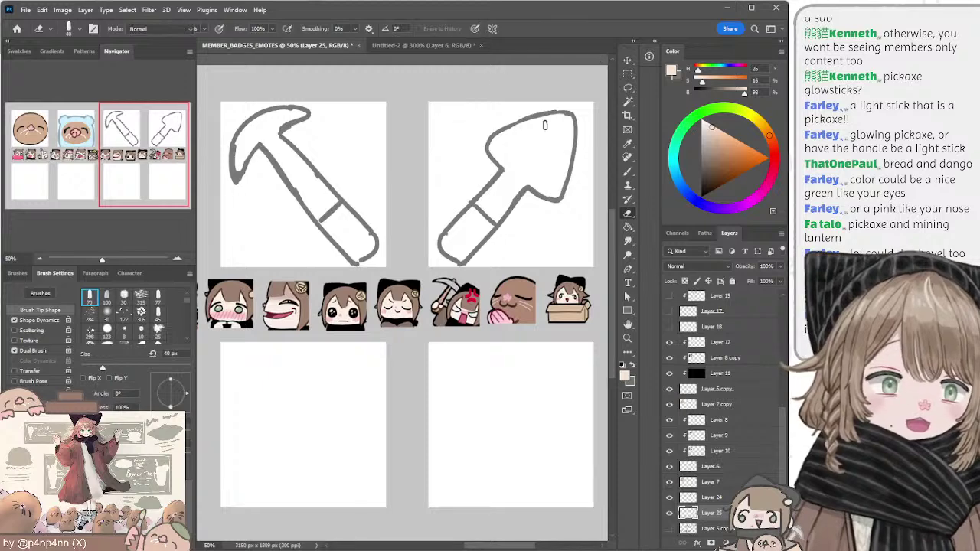
left_click_drag(769, 146, 774, 159)
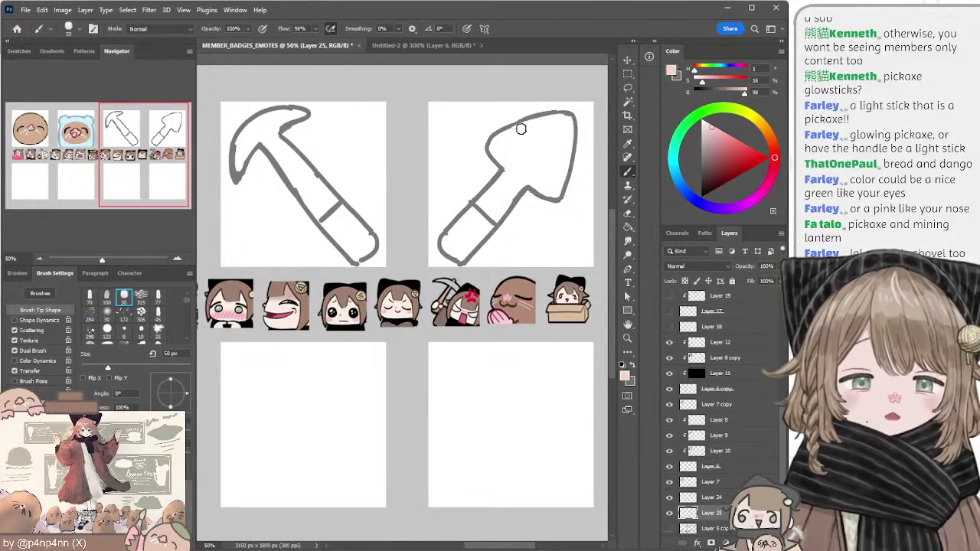
mouse_move(505, 161)
left_mouse_down()
mouse_move(531, 134)
mouse_move(515, 132)
mouse_move(503, 141)
mouse_move(566, 119)
mouse_move(556, 171)
mouse_move(526, 149)
left_mouse_up()
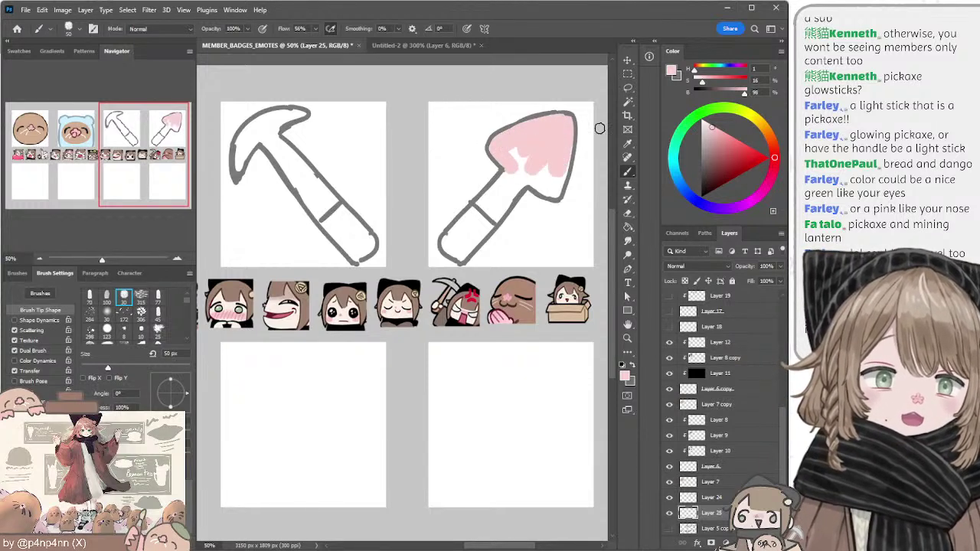
key("ctrl+z")
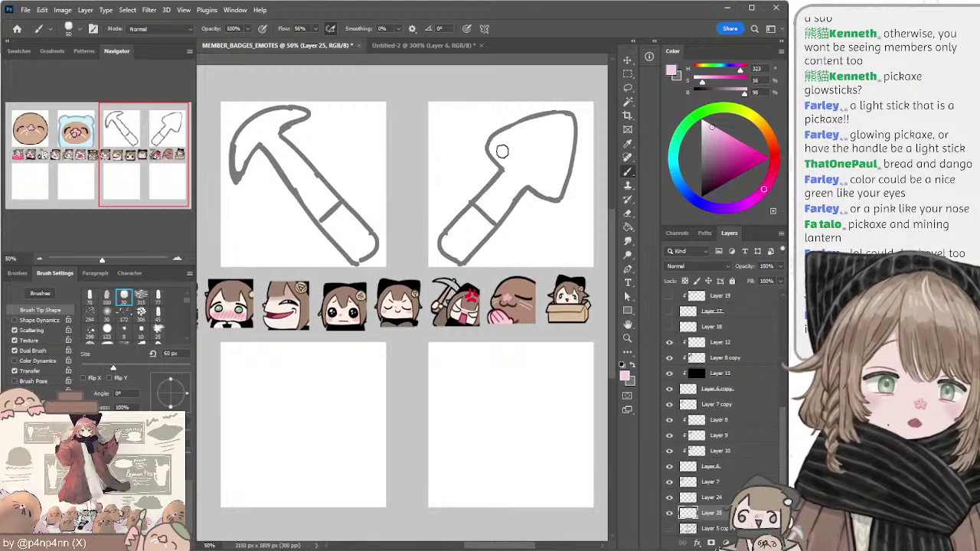
Step: Fill the shovel's blade and shaft down to the grip line with pale pink (H 339, S 16) using a 50 px brush
left_click(771, 177)
key("bracketleft")
mouse_move(499, 141)
left_mouse_down()
mouse_move(567, 120)
mouse_move(552, 179)
mouse_move(535, 148)
mouse_move(493, 148)
mouse_move(554, 191)
mouse_move(567, 129)
mouse_move(560, 169)
mouse_move(500, 185)
mouse_move(508, 171)
mouse_move(482, 205)
mouse_move(494, 212)
mouse_move(520, 183)
mouse_move(492, 205)
mouse_move(495, 218)
mouse_move(506, 184)
mouse_move(495, 218)
left_mouse_up()
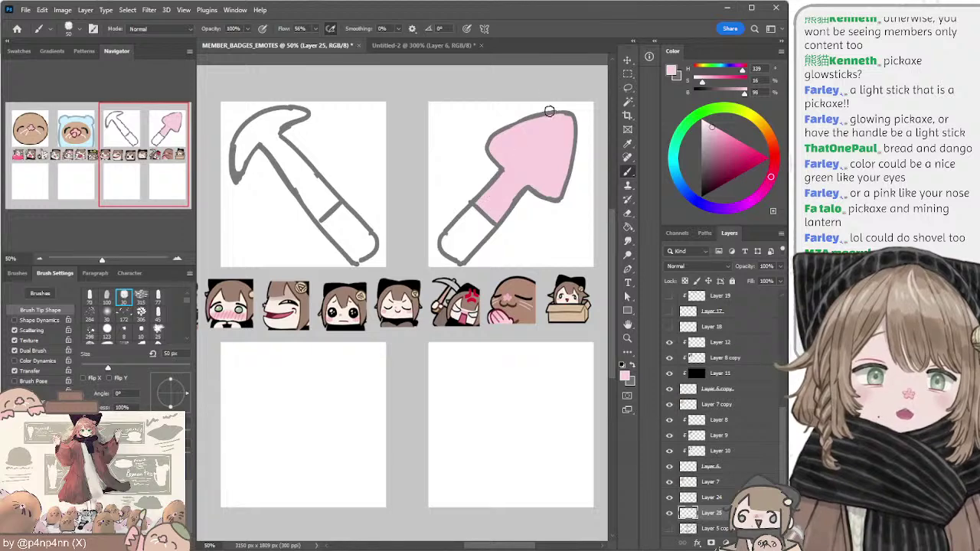
Step: Fill the pickaxe's head and shaft down to the grip line with pale yellow-green (H 78, S 16)
mouse_move(433, 149)
left_mouse_down()
mouse_move(462, 143)
mouse_move(439, 145)
left_mouse_up()
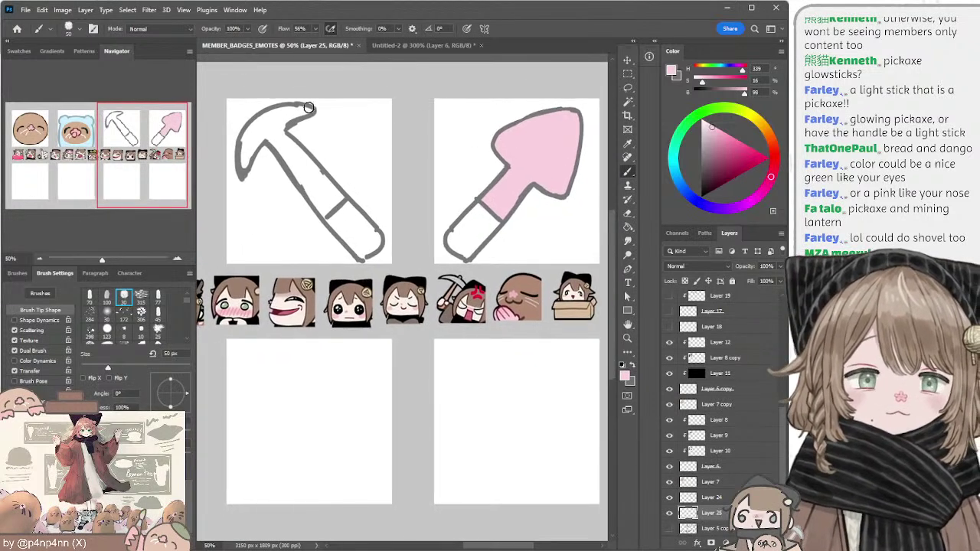
left_click(734, 109)
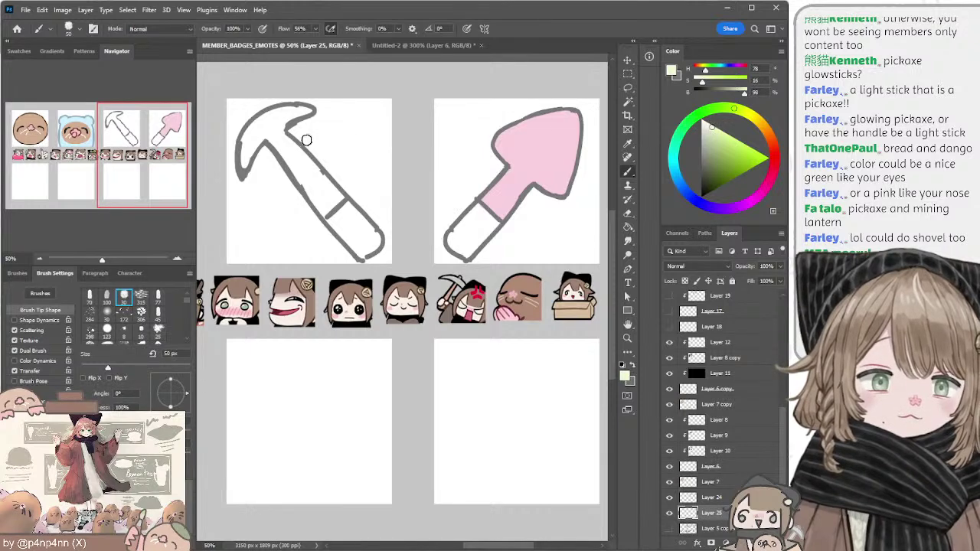
mouse_move(255, 135)
left_mouse_down()
mouse_move(276, 120)
mouse_move(245, 162)
mouse_move(272, 133)
mouse_move(311, 196)
mouse_move(275, 131)
mouse_move(336, 195)
mouse_move(305, 166)
mouse_move(334, 202)
left_mouse_up()
mouse_move(286, 114)
left_mouse_down()
mouse_move(306, 111)
mouse_move(266, 123)
left_mouse_up()
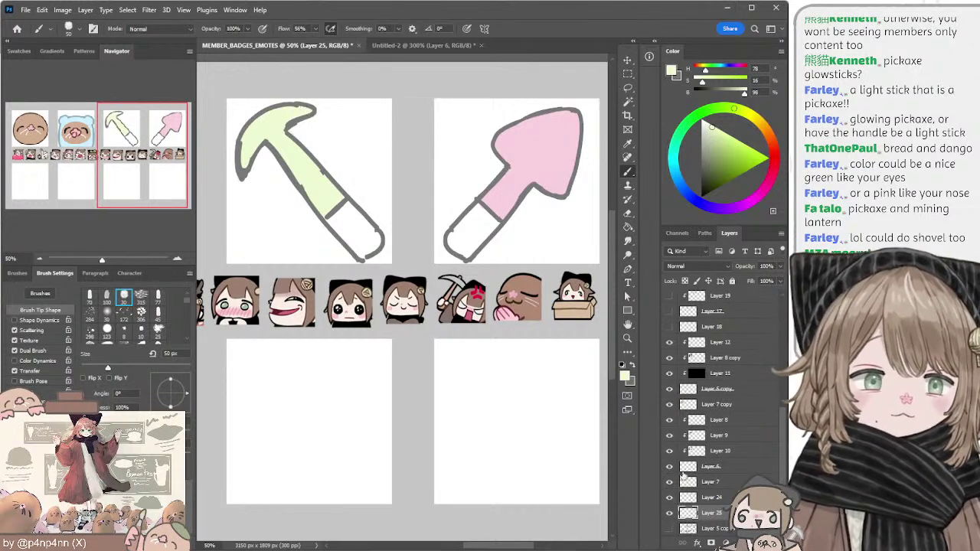
Step: Recolour the outline of the pickaxe's head and shaft bright yellow-green (H 78, S 54, B 100) on a new layer clipped to the line art
left_click(512, 125, "ctrl")
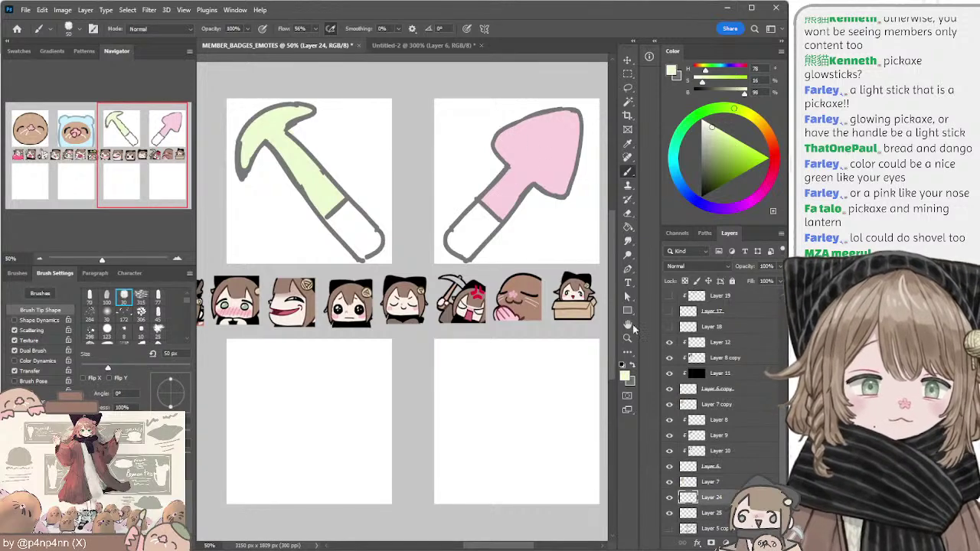
left_click(707, 505, "alt")
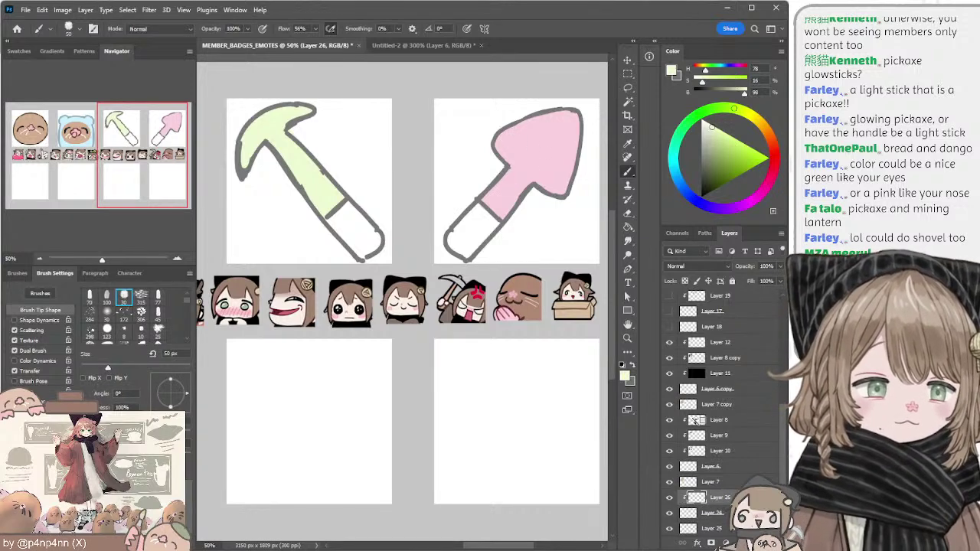
left_click(707, 165)
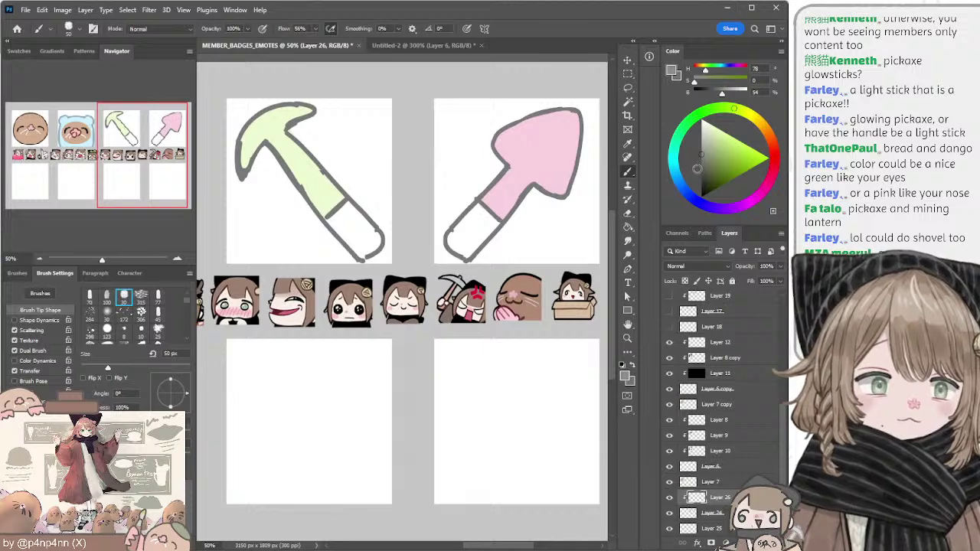
left_click_drag(697, 166, 688, 202)
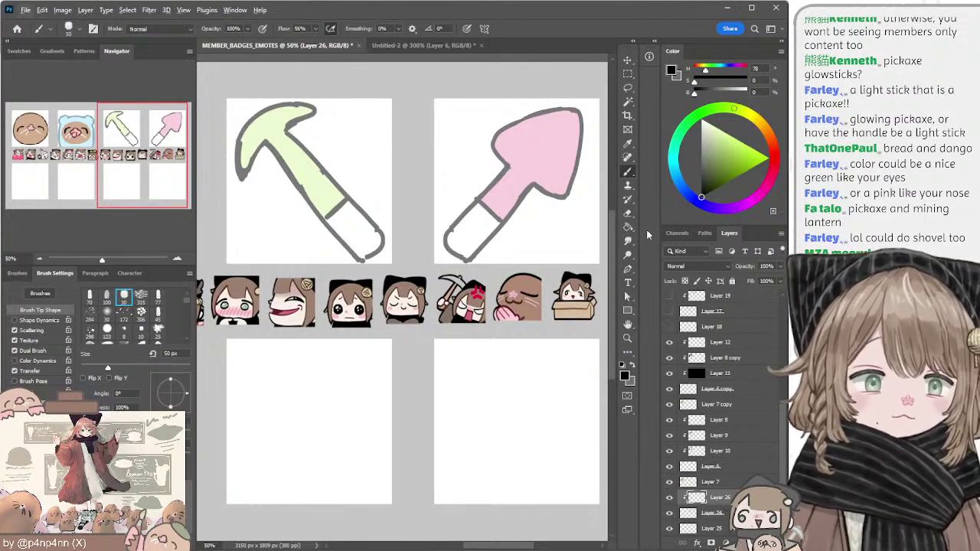
left_click(722, 125)
left_click_drag(720, 129, 711, 137)
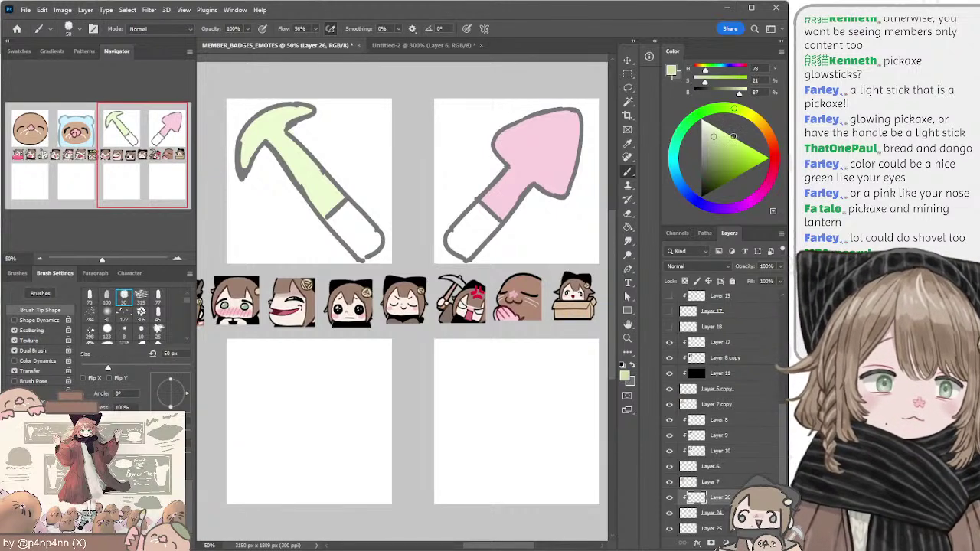
left_click(733, 137)
left_click(265, 119, "alt")
left_click(738, 138)
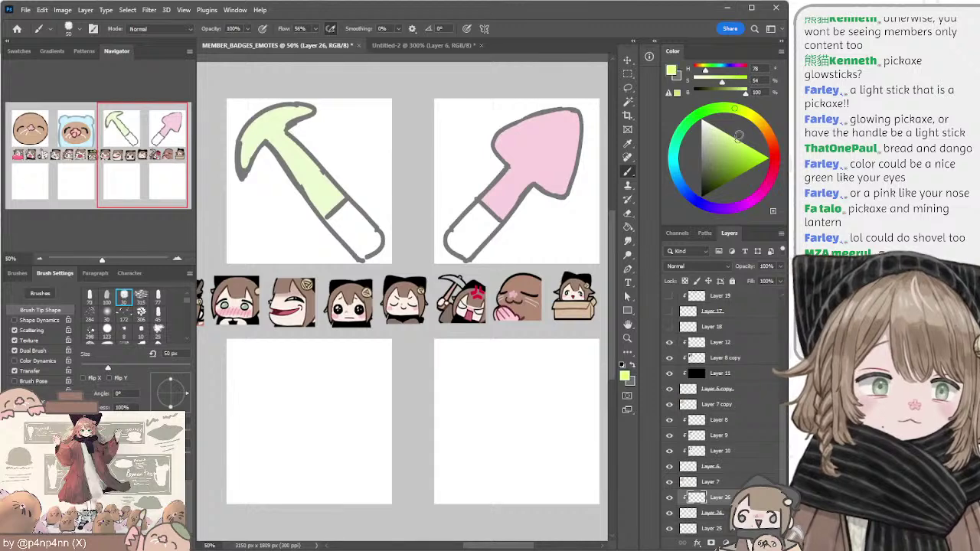
key("bracketright")
key("bracketright")
mouse_move(252, 114)
left_mouse_down()
mouse_move(313, 108)
mouse_move(261, 125)
mouse_move(234, 152)
mouse_move(235, 182)
mouse_move(276, 134)
mouse_move(269, 144)
mouse_move(316, 208)
mouse_move(339, 186)
mouse_move(287, 137)
left_mouse_up()
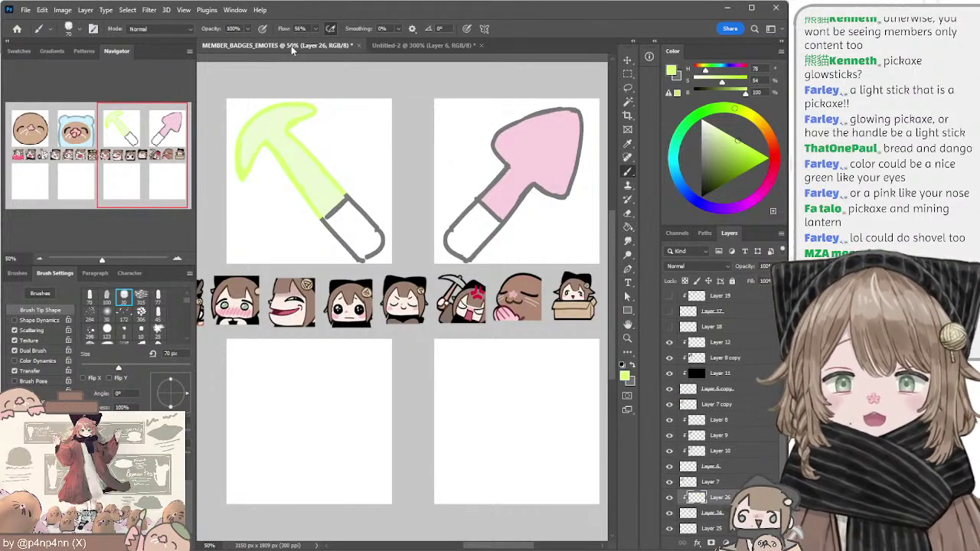
Step: Add one new layer above the clipped outline colour and another above Layer 12, and move the latter to the top of the layer stack
key("ctrl+shift+alt+n")
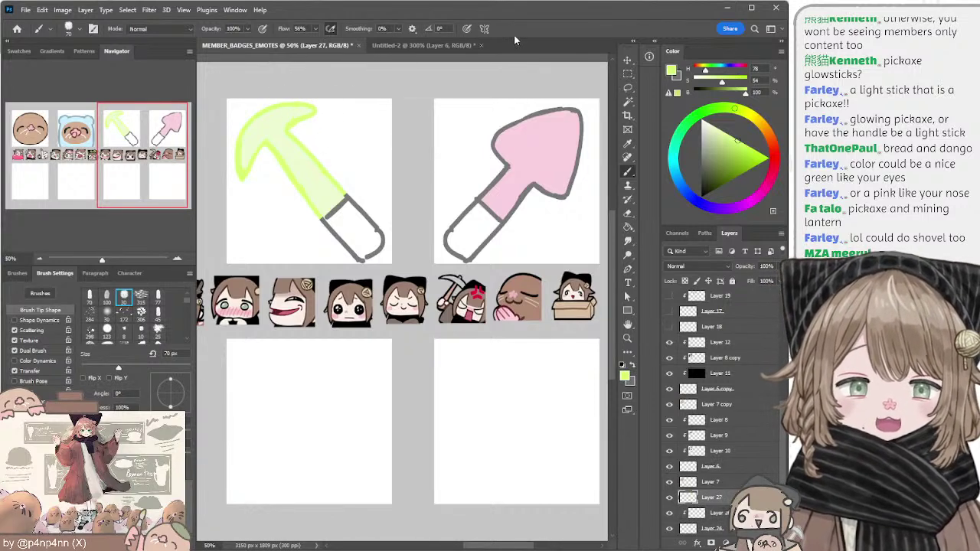
left_click(706, 343)
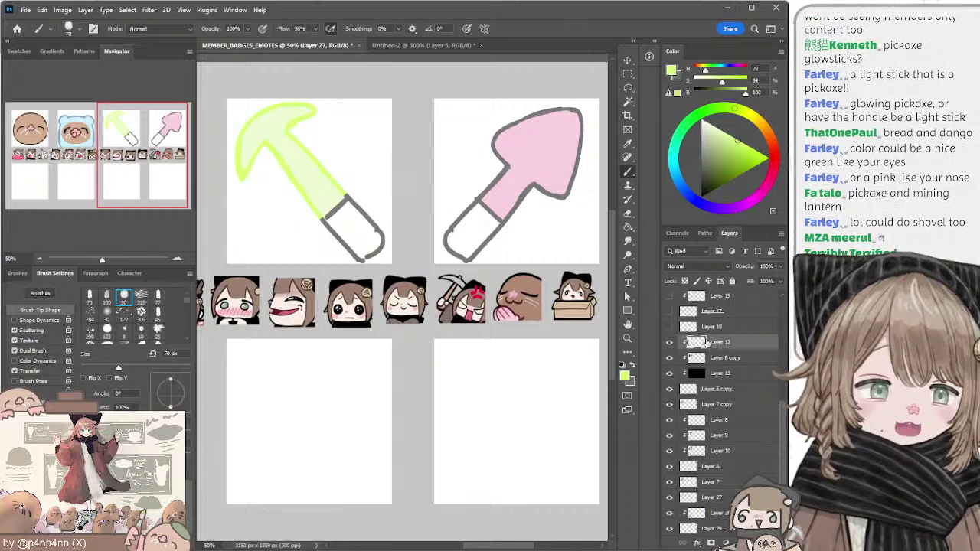
key("ctrl+shift+alt+n")
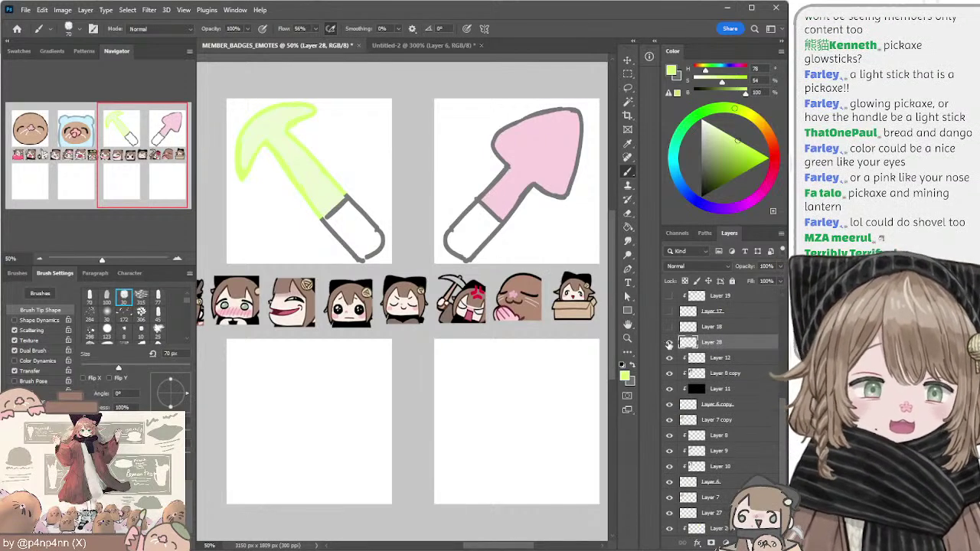
left_click(669, 344)
left_click(670, 343)
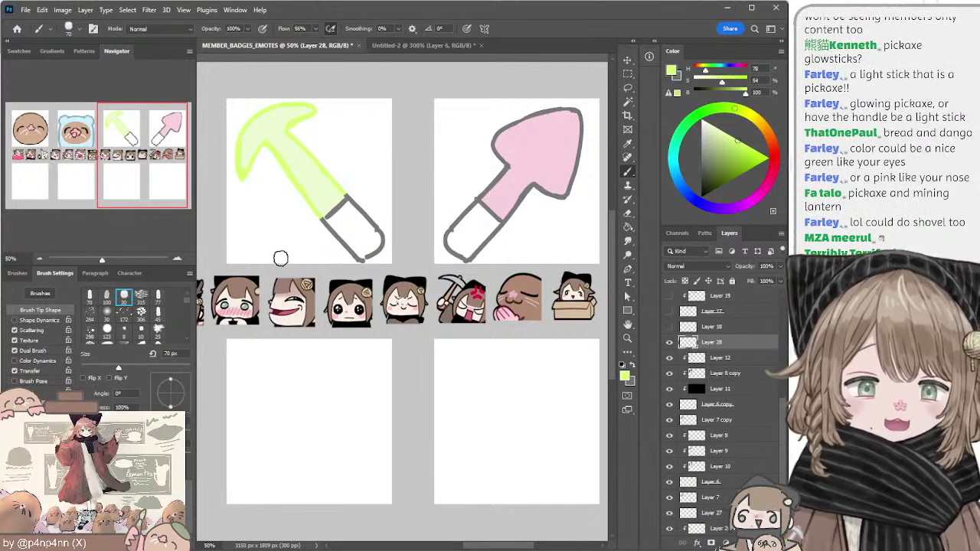
left_click(41, 260)
left_click(40, 260)
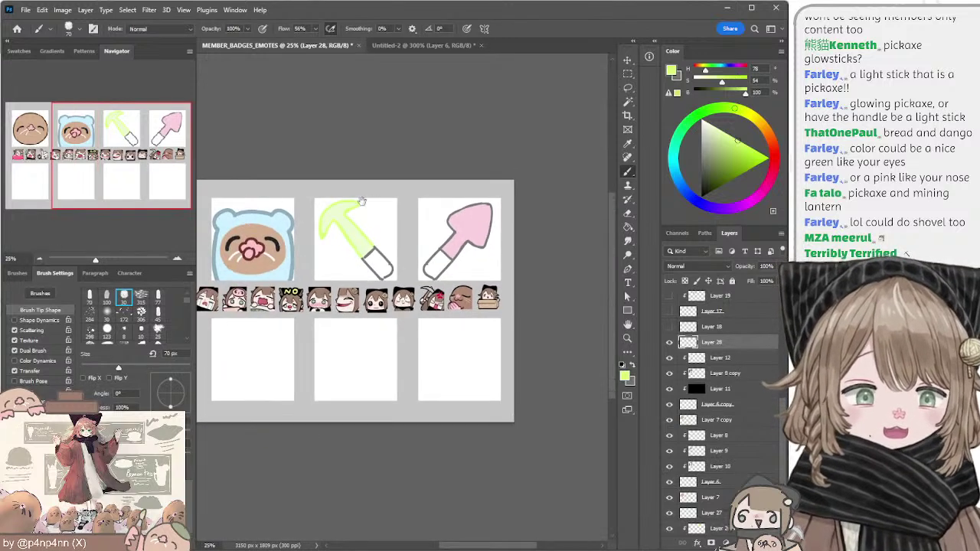
left_click_drag(362, 201, 509, 191)
key("v")
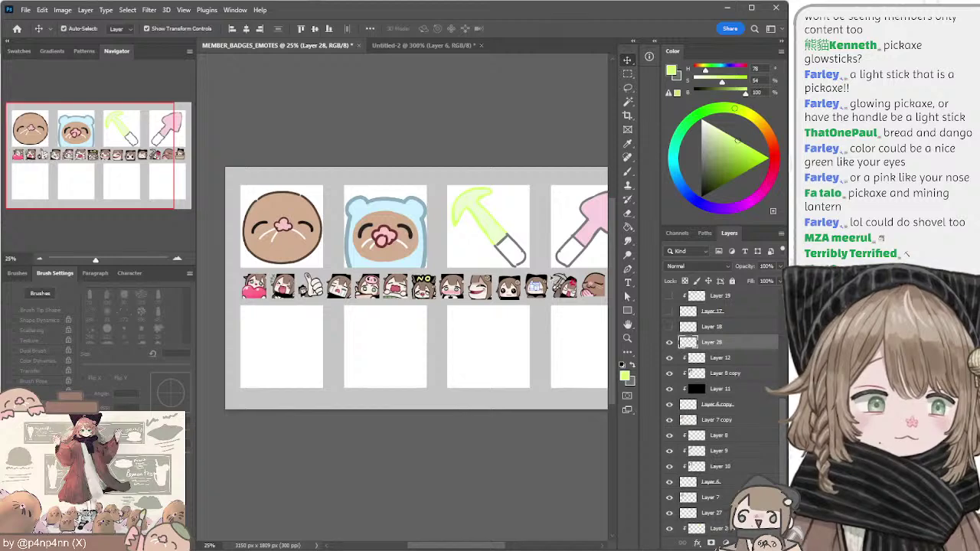
key("l")
left_click(670, 342)
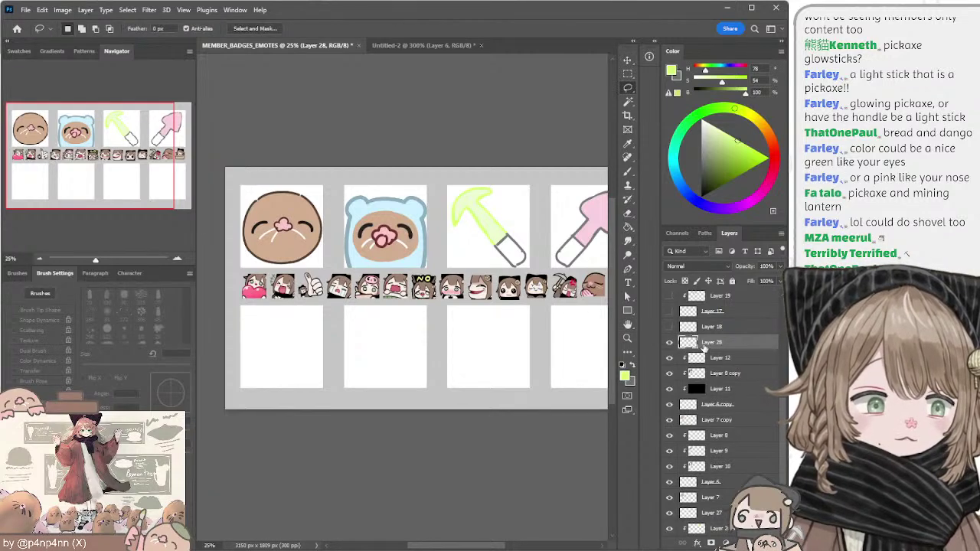
mouse_move(705, 291)
left_mouse_down()
mouse_move(708, 281)
mouse_move(708, 295)
left_mouse_up()
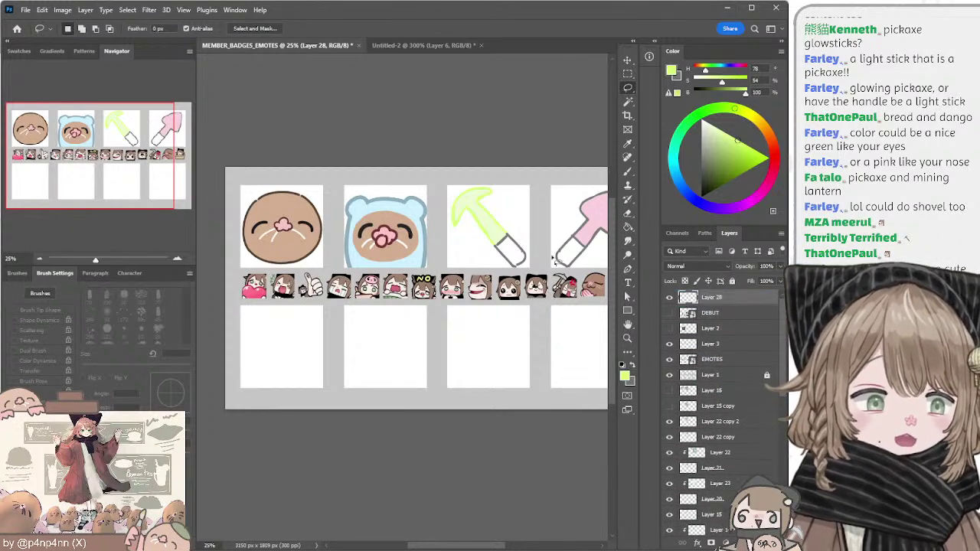
Step: Enlarge the small dark patch on Layer 28 into a large rectangle covering the pickaxe and shovel squares and apply the transform
key("v")
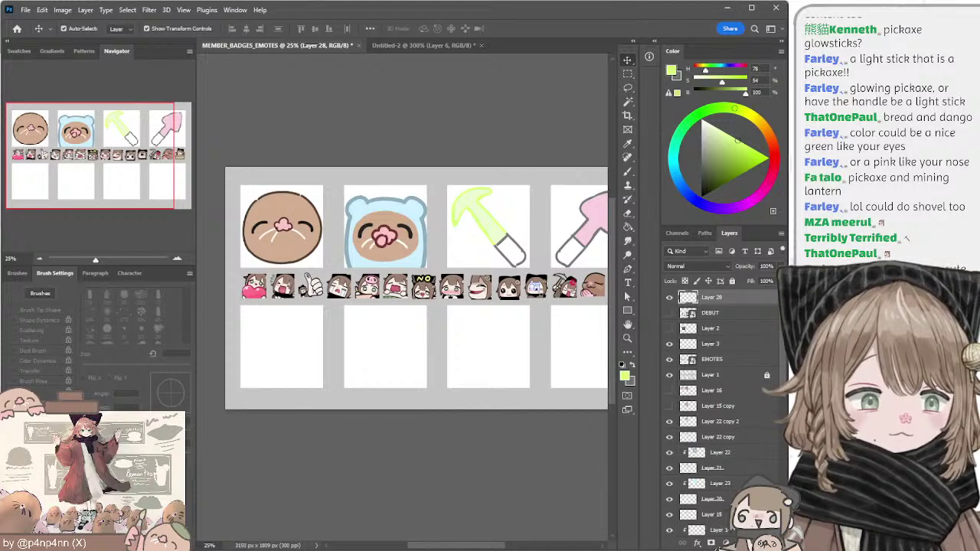
left_click_drag(564, 326, 597, 360)
left_click_drag(573, 306, 423, 203)
left_click_drag(490, 208, 494, 326)
left_click_drag(411, 250, 422, 252)
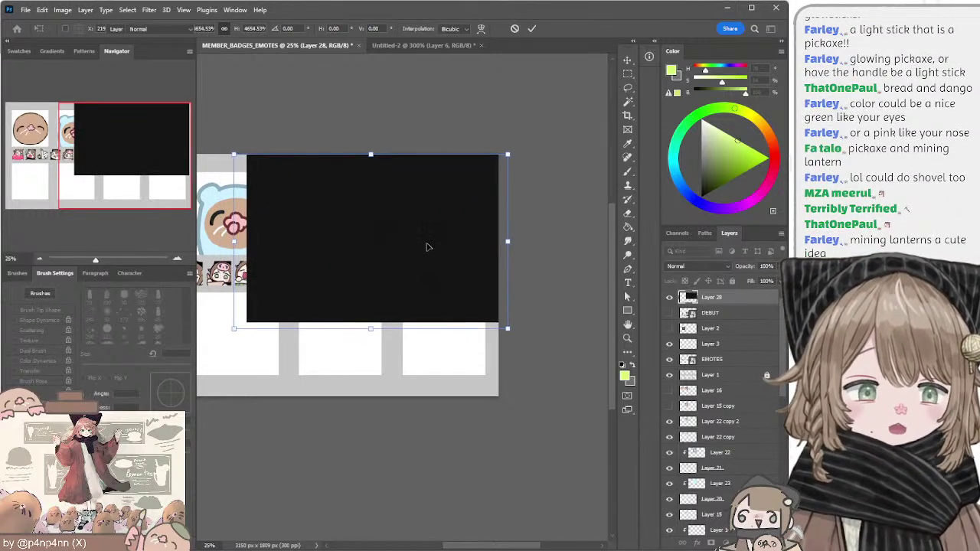
key("Return")
Step: Sample the rectangle's near-black, adjust its position slightly and move Layer 28 below Layer 25 as a dark backdrop for the badges
key("b")
left_click(425, 237, "alt")
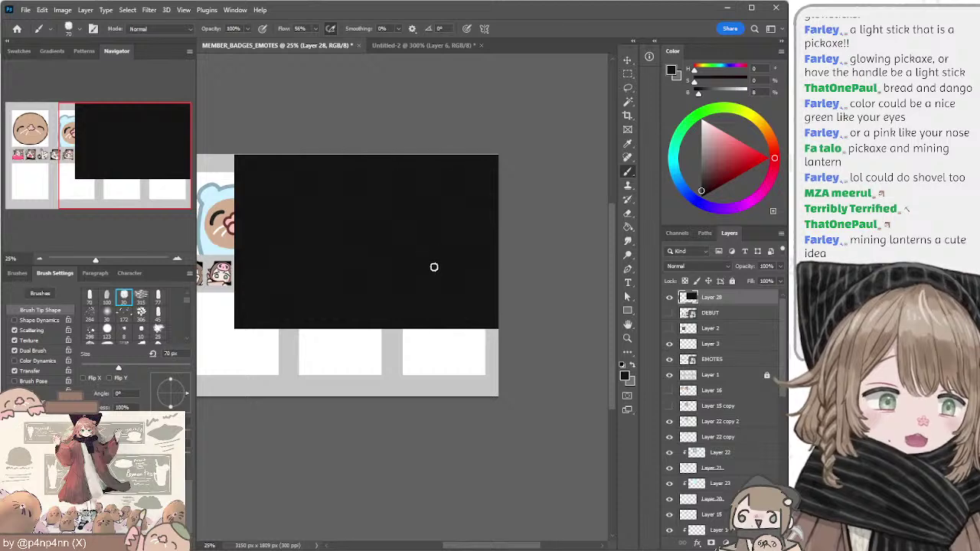
left_click_drag(426, 253, 440, 248)
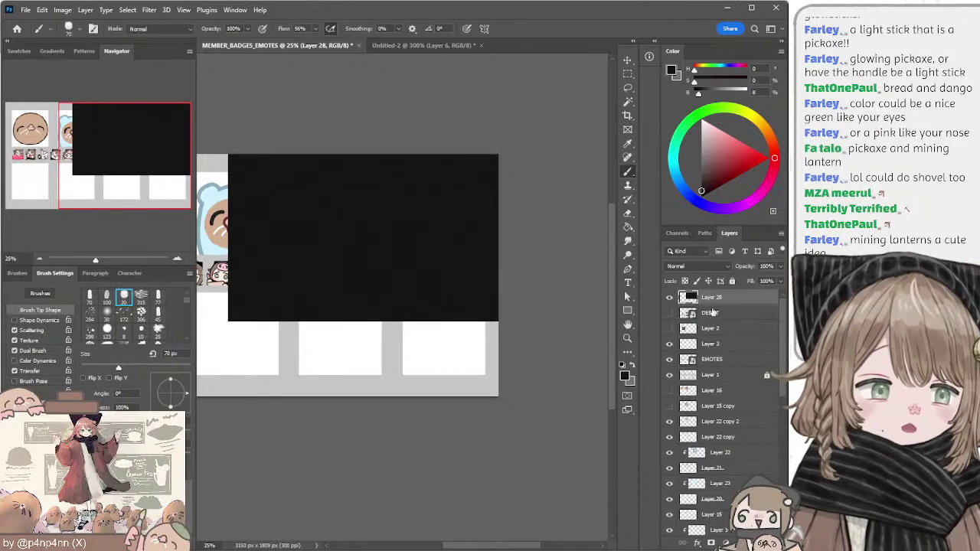
left_click_drag(710, 312, 679, 507)
left_click_drag(683, 544, 687, 490)
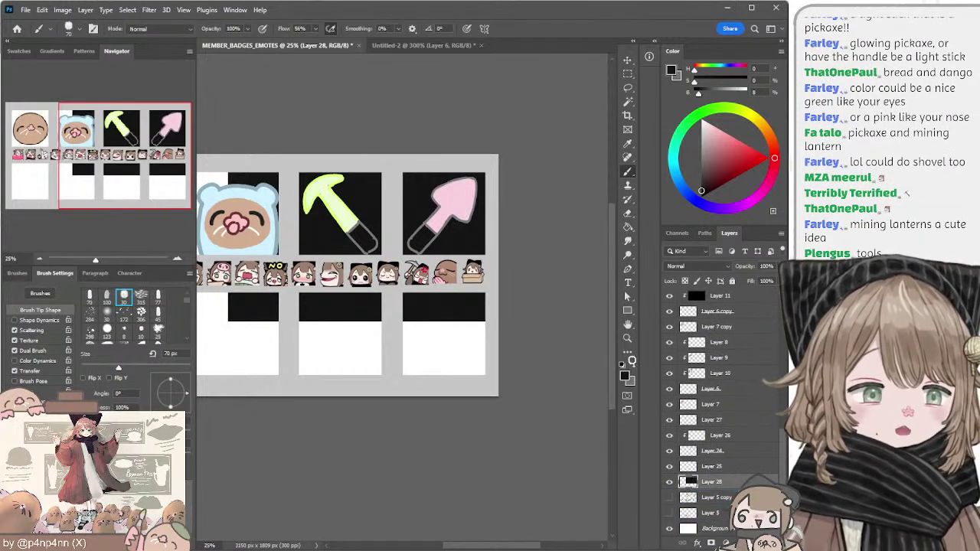
key("l")
left_click(178, 261)
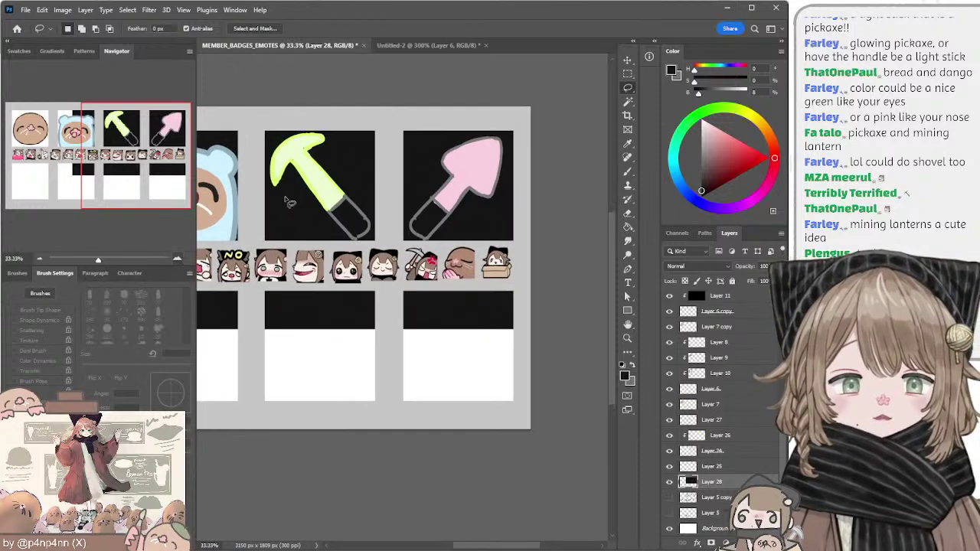
left_click(310, 164, "ctrl")
key("b")
left_click(293, 158, "alt")
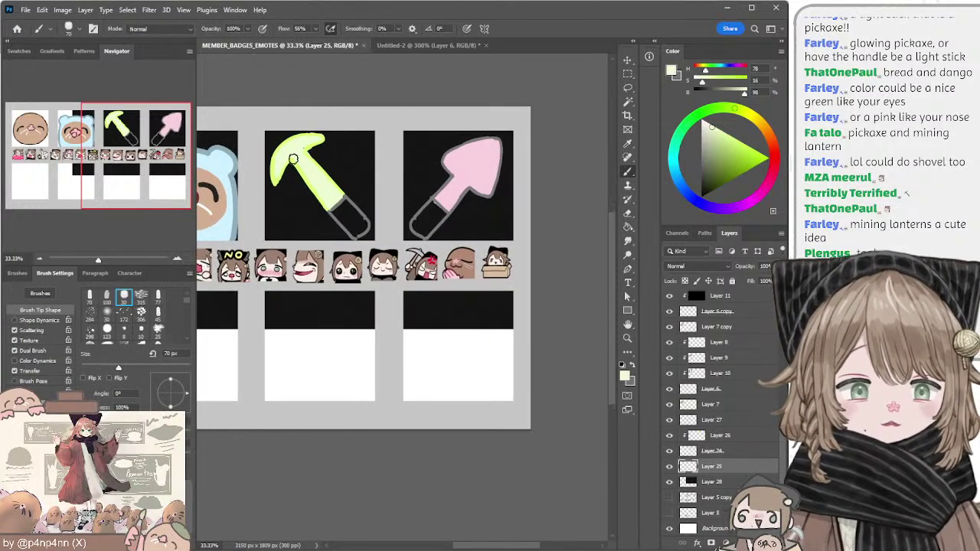
key("bracketleft")
key("bracketleft")
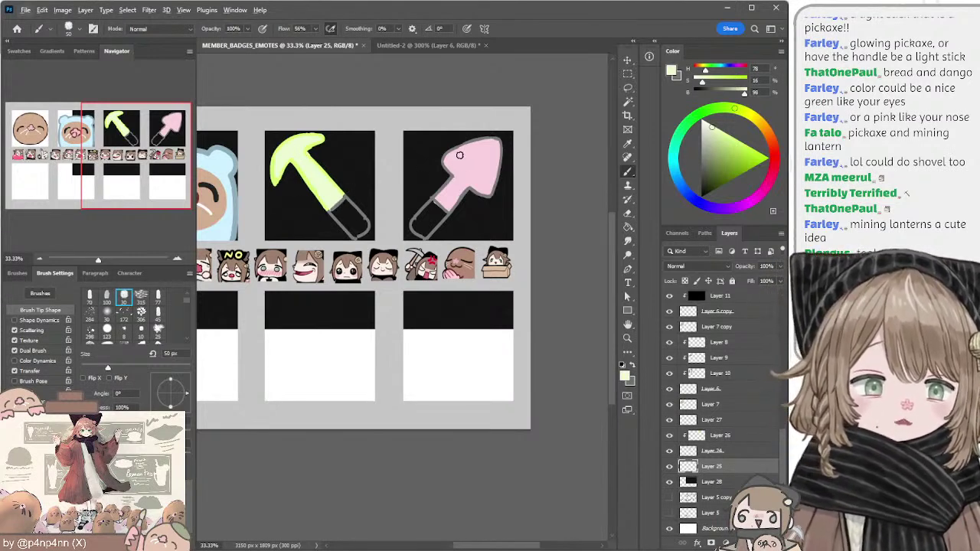
Step: Recolour the outline of the shovel's blade and shaft stronger pink (H 339, S 45, B 100) on clipped Layer 26 with a 70 px brush
left_click(703, 436)
left_click(472, 173, "alt")
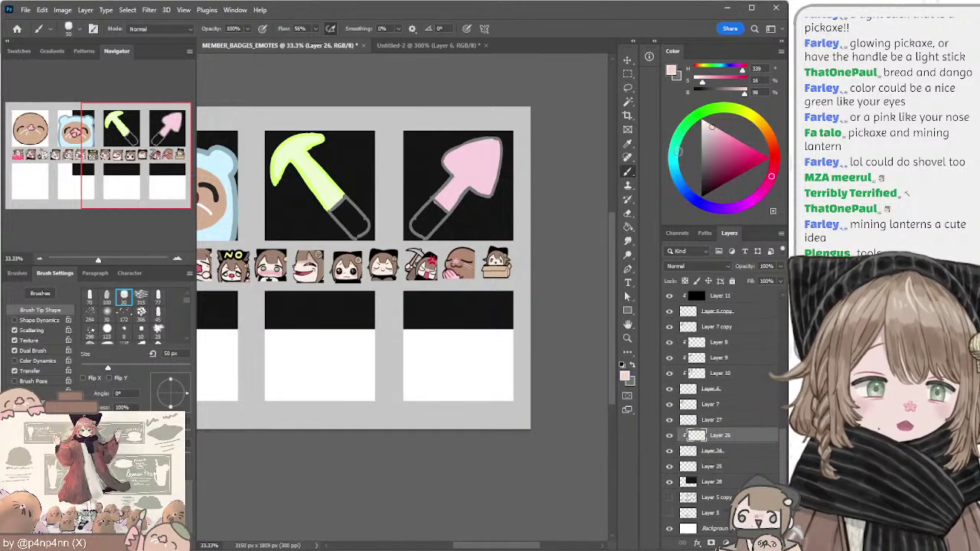
left_click_drag(729, 132, 727, 131)
key("bracketright")
key("bracketright")
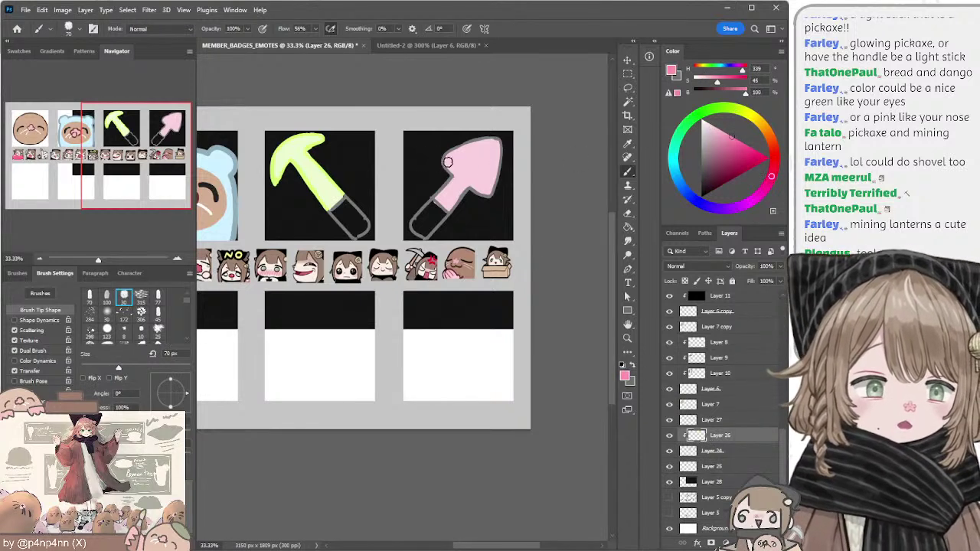
mouse_move(450, 161)
left_mouse_down()
mouse_move(449, 171)
mouse_move(499, 140)
left_mouse_up()
mouse_move(491, 188)
left_mouse_down()
mouse_move(453, 178)
mouse_move(436, 193)
mouse_move(466, 199)
left_mouse_up()
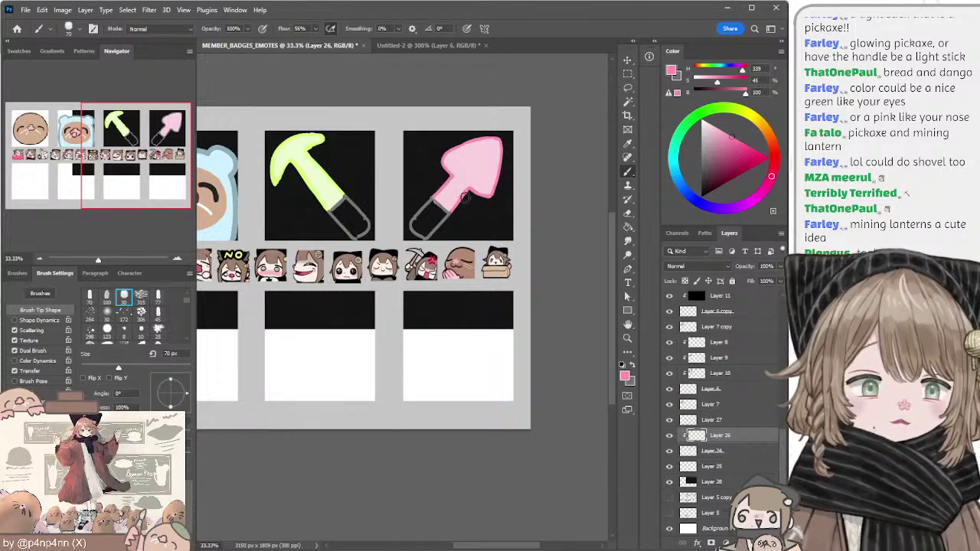
Step: Fill the shovel and pickaxe handles with light grey (S 0, B 84) on Layer 25 using a 40 px brush
left_click(467, 175, "ctrl")
left_click(472, 161, "alt")
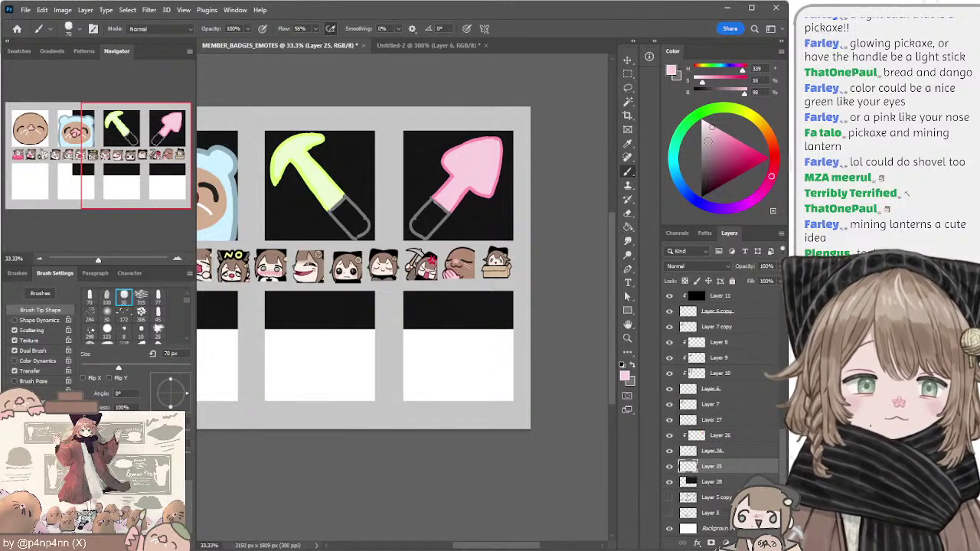
left_click_drag(706, 139, 690, 156)
mouse_move(447, 215)
left_mouse_down()
mouse_move(433, 205)
mouse_move(440, 211)
mouse_move(417, 222)
left_mouse_up()
left_click(698, 128)
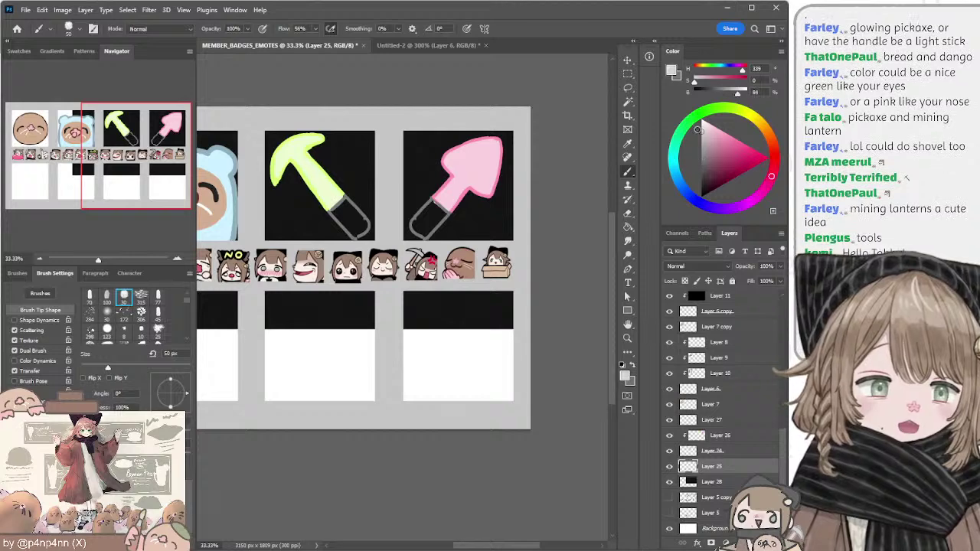
left_click(670, 467)
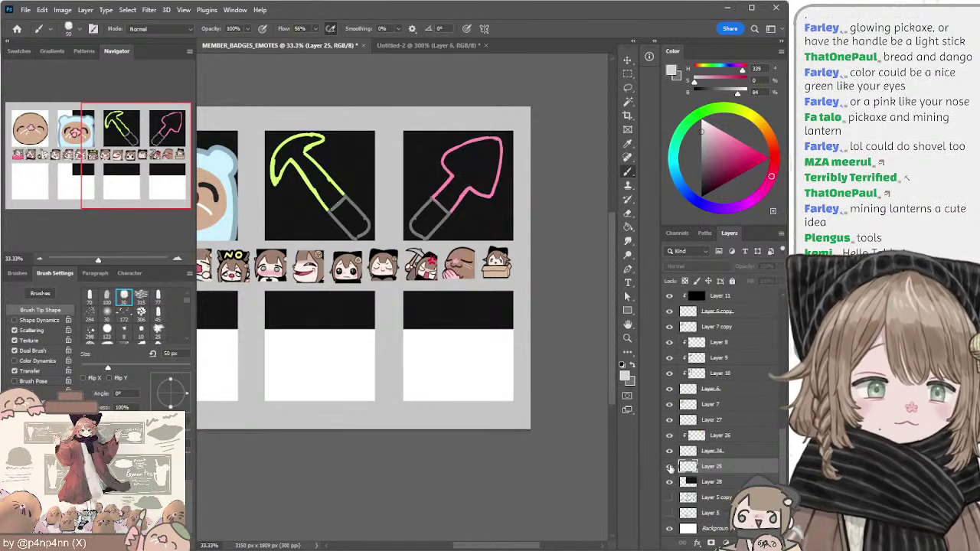
left_click(670, 467)
key("[")
mouse_move(432, 205)
left_mouse_down()
mouse_move(441, 210)
mouse_move(420, 222)
left_mouse_up()
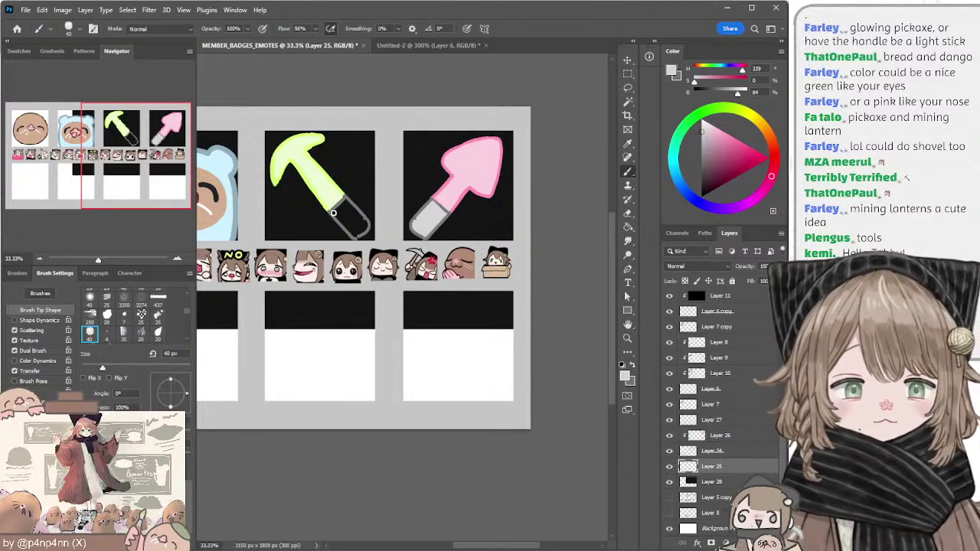
mouse_move(334, 213)
left_mouse_down()
mouse_move(344, 203)
mouse_move(356, 214)
mouse_move(348, 223)
left_mouse_up()
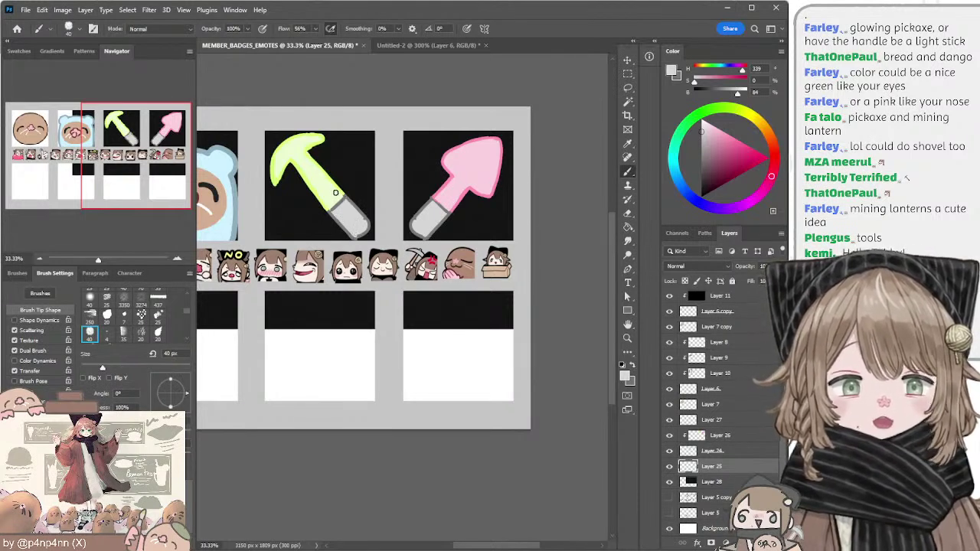
Step: Sample the pickaxe's pale green fill (H 78, S 16, B 98) and reduce the brush to 30 px
left_click(337, 193, "alt")
left_click(334, 193, "alt")
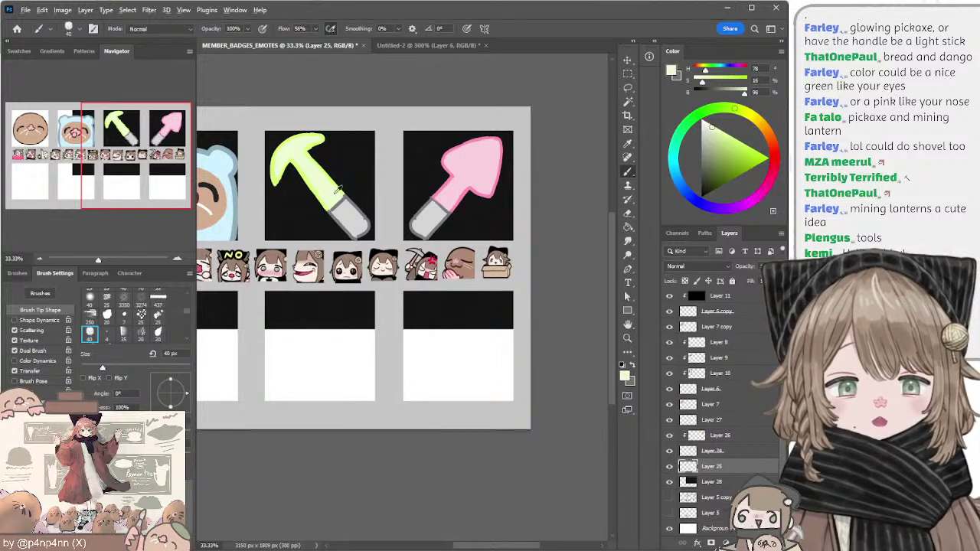
key("bracketleft")
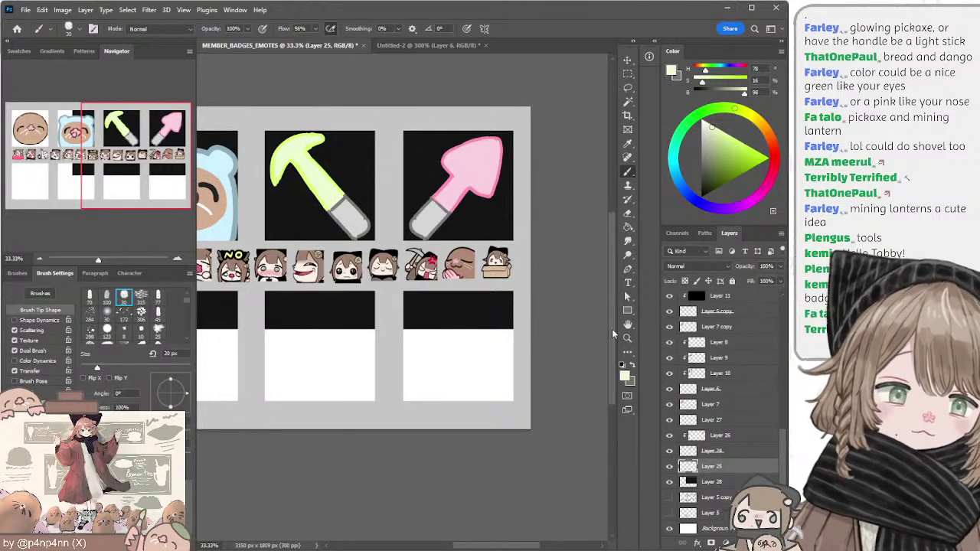
Step: Lasso part of the shovel on Layer 25 and try a Hue/Saturation adjustment on its pink fill
left_click(471, 191, "ctrl")
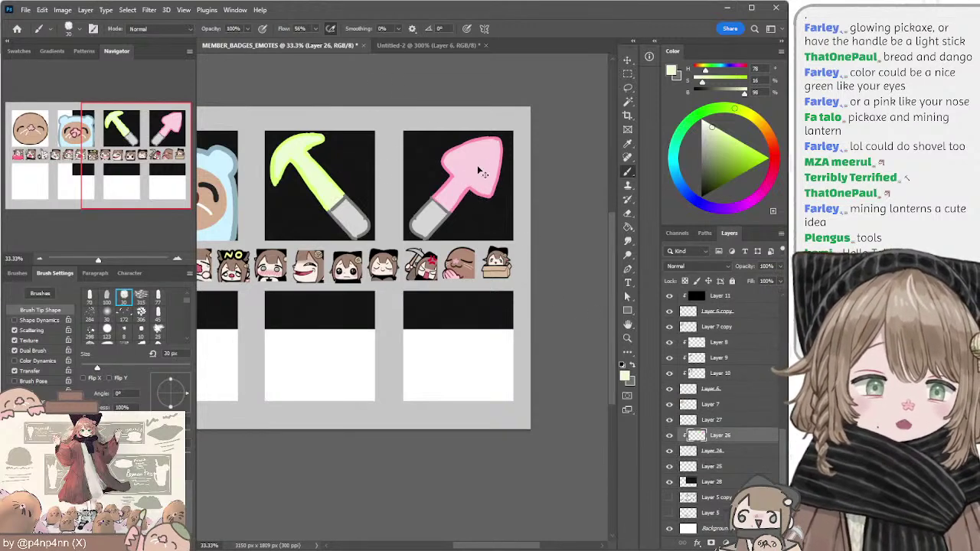
left_click(482, 173, "ctrl")
left_click(671, 466)
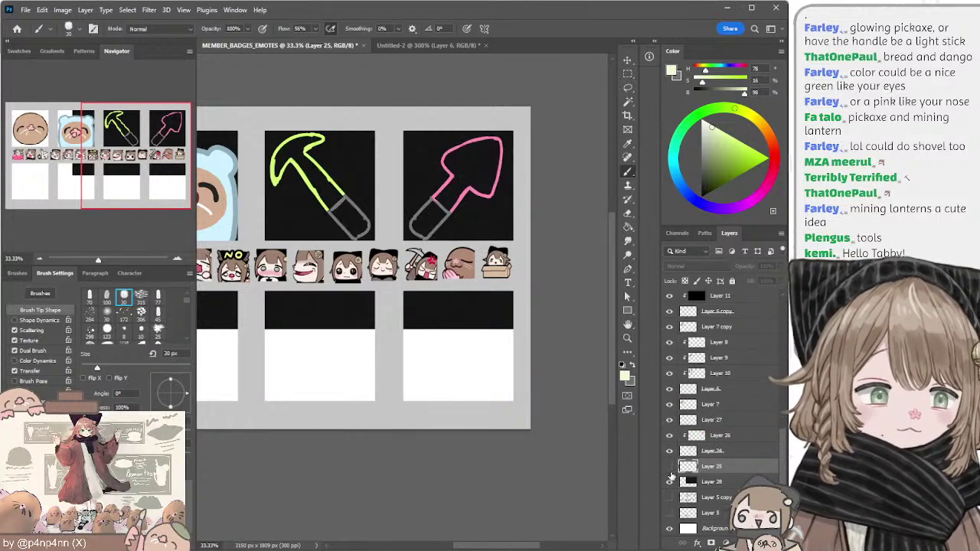
left_click(670, 466)
key("l")
mouse_move(426, 184)
left_mouse_down()
mouse_move(498, 220)
mouse_move(459, 228)
mouse_move(453, 219)
left_mouse_up()
key("ctrl+u")
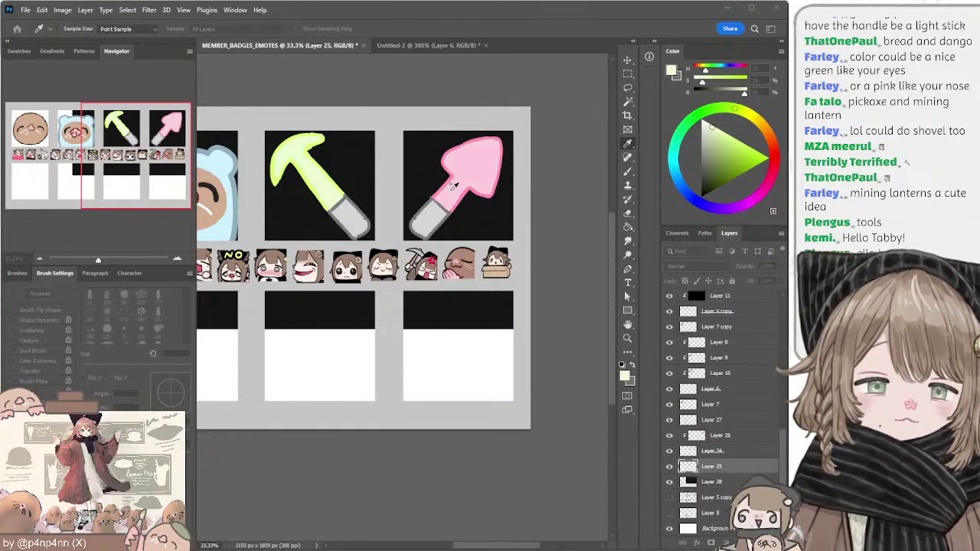
key("b")
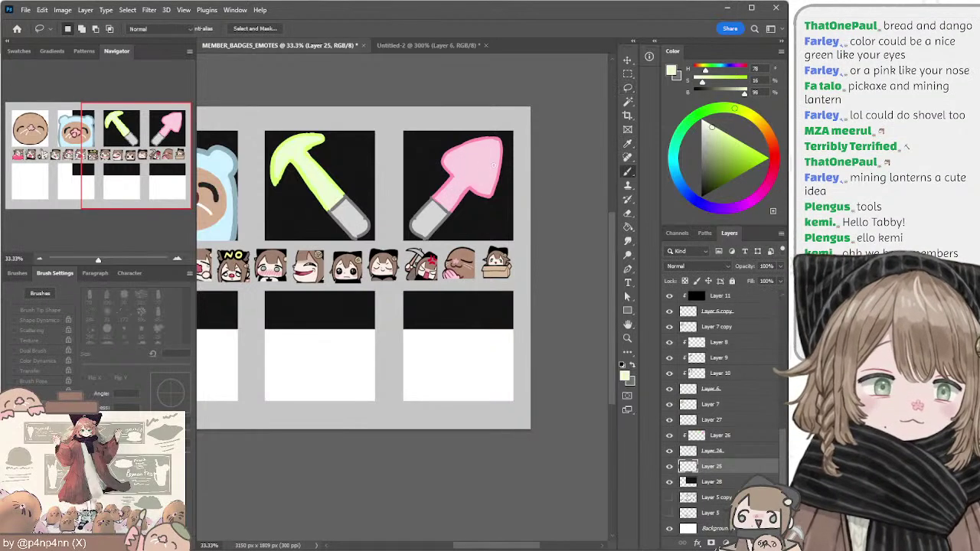
Step: Recolour the shovel's fill a cooler pale pink (H 322, S 16, B 98) on Layer 25 with a 60 px brush
left_click(453, 186, "alt")
left_click(764, 188)
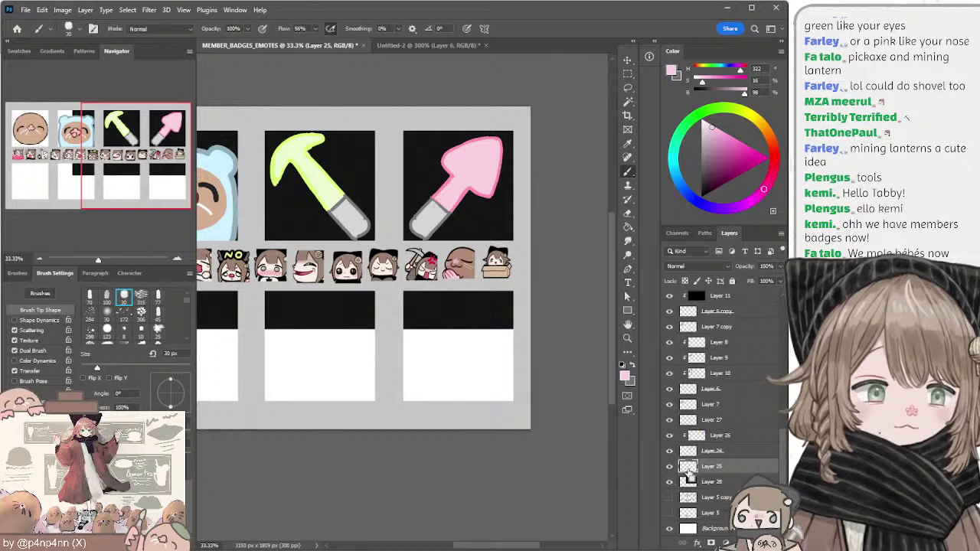
left_click(687, 466, "ctrl")
key("l")
key("ctrl+d")
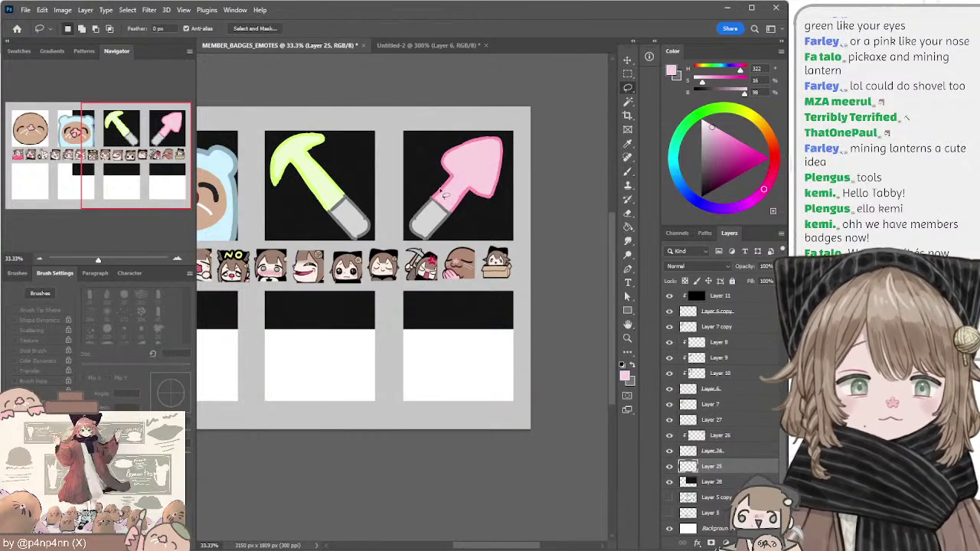
key("b")
key("bracketright")
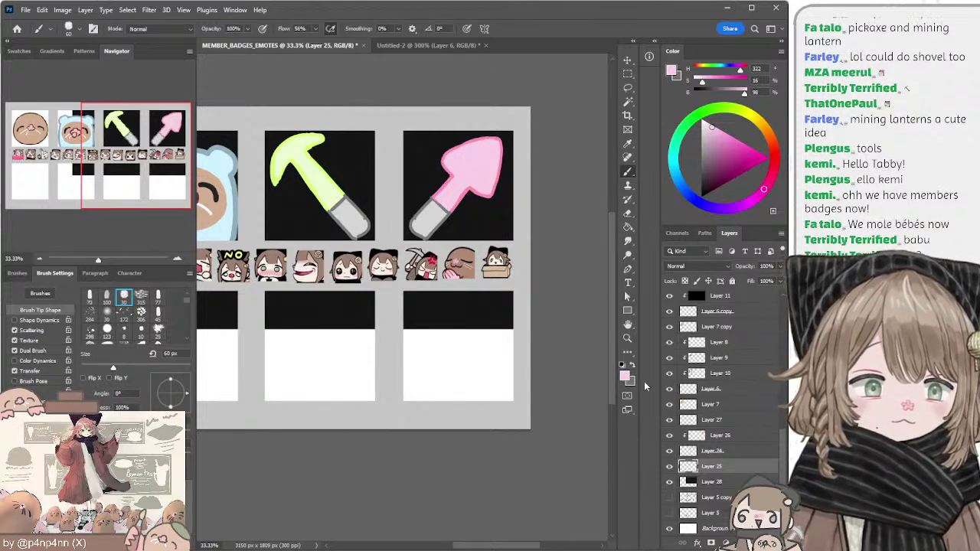
Step: Recolour the shovel's outline pink (H 322, S 46, B 100) on clipped Layer 26 with a 90 px brush and compare it with Layer 24 hidden
left_click(704, 435)
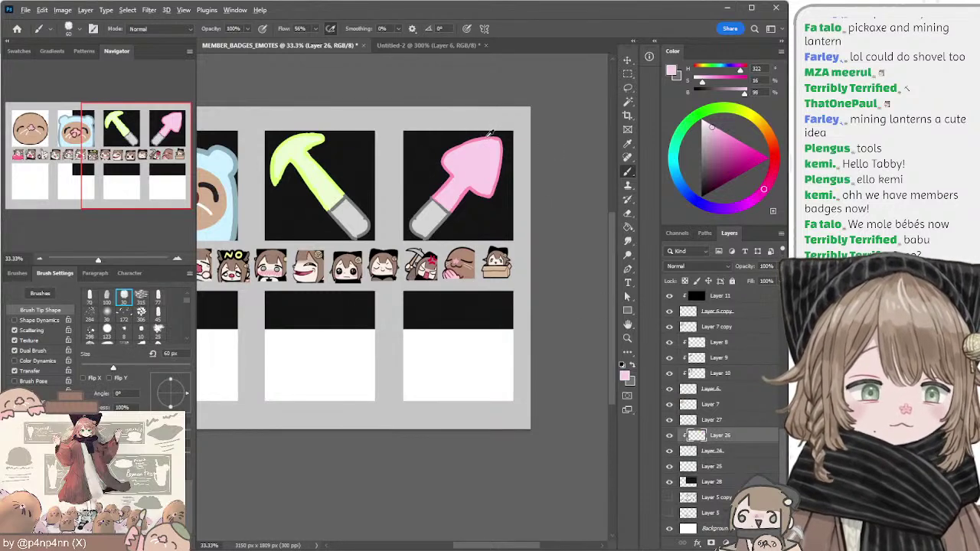
left_click(490, 134, "alt")
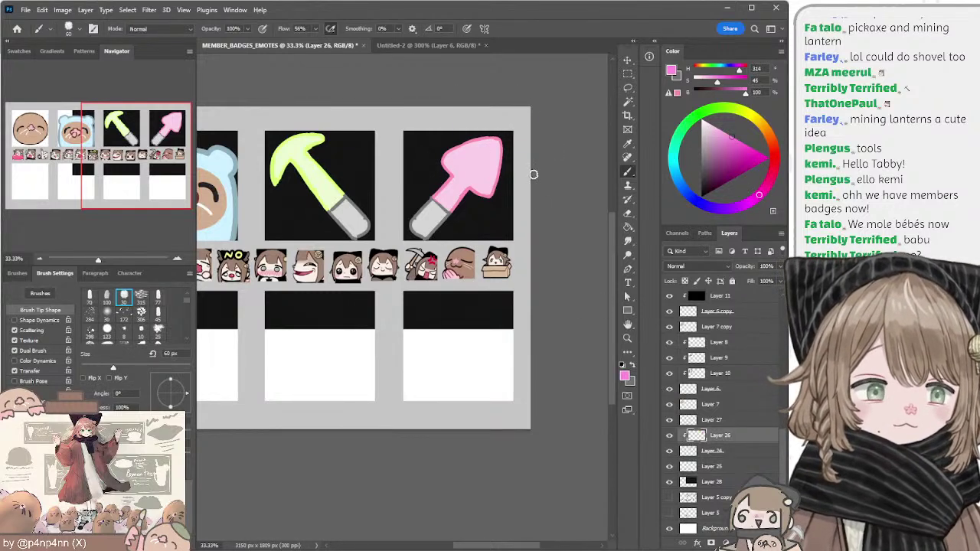
left_click(479, 159, "alt")
left_click(733, 139)
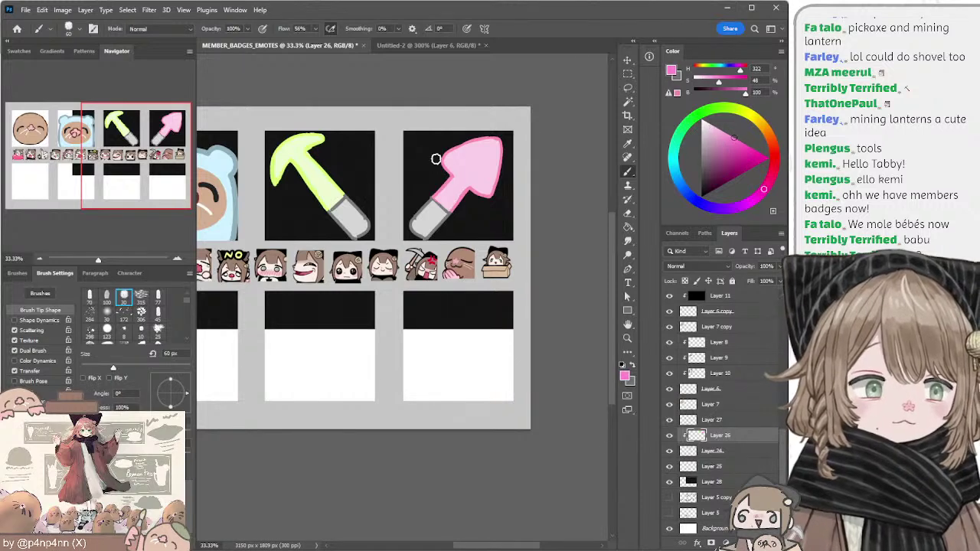
key("bracketright")
key("bracketright")
key("bracketright")
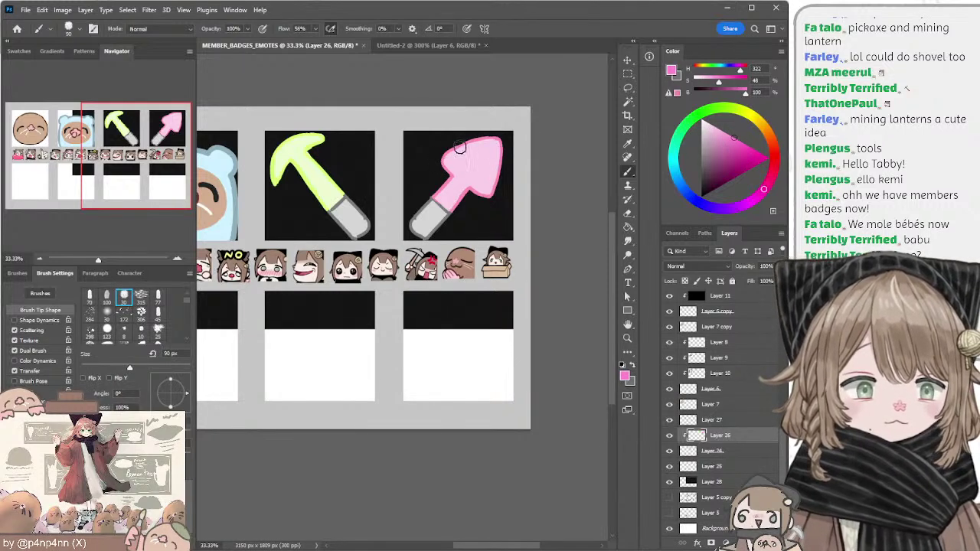
left_click(669, 452)
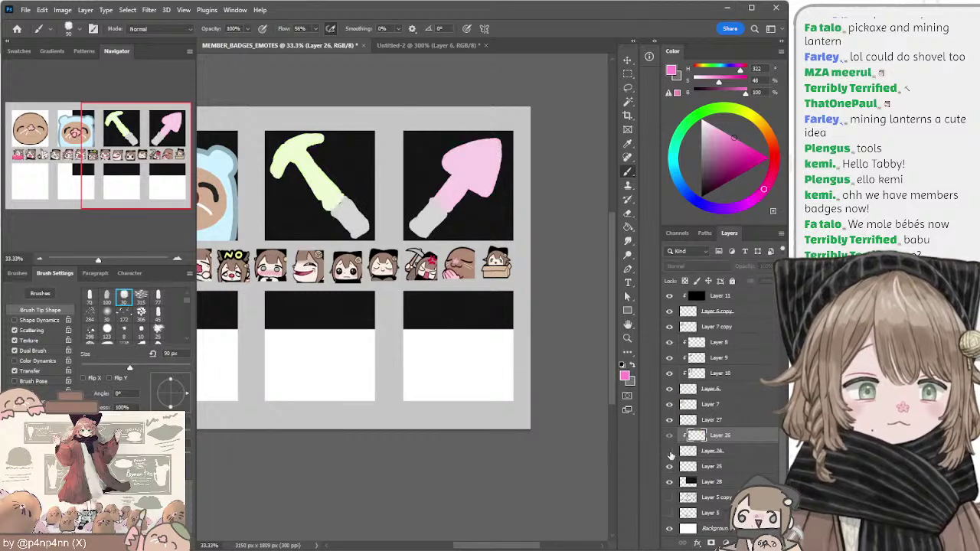
left_click(669, 452)
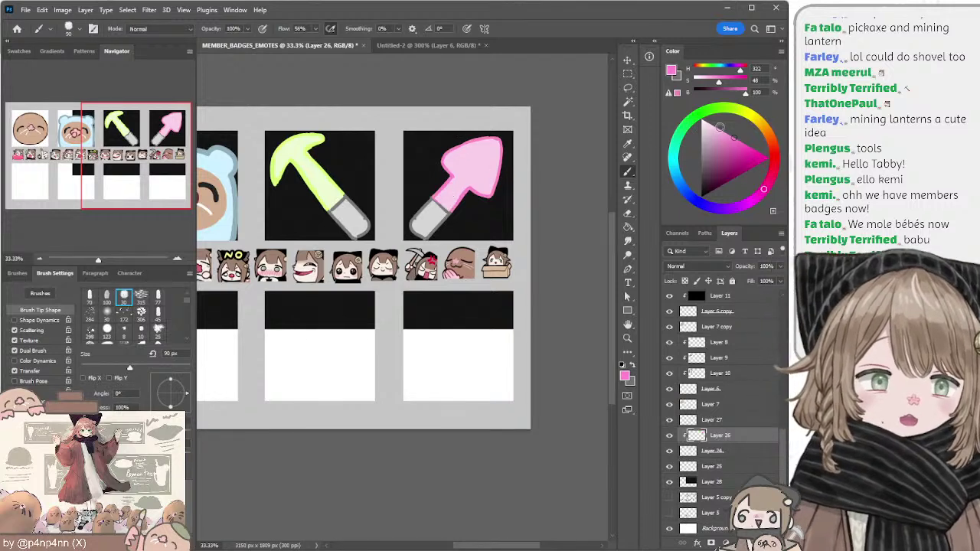
Step: Deepen the shovel's outline to a stronger magenta-pink (H 322, S 62, B 100) on Layer 26 with a 90 px brush
left_click(725, 133)
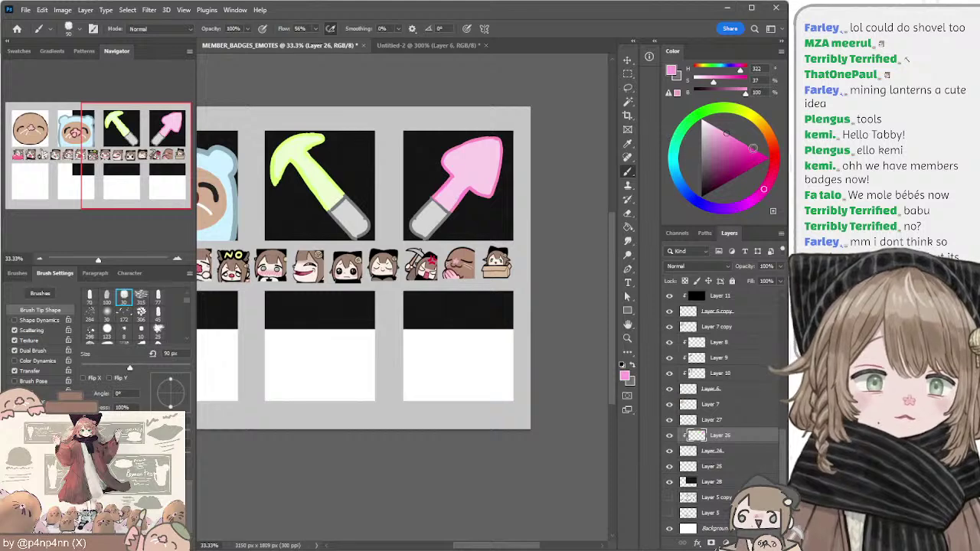
left_click(744, 141)
key("bracketright")
key("bracketright")
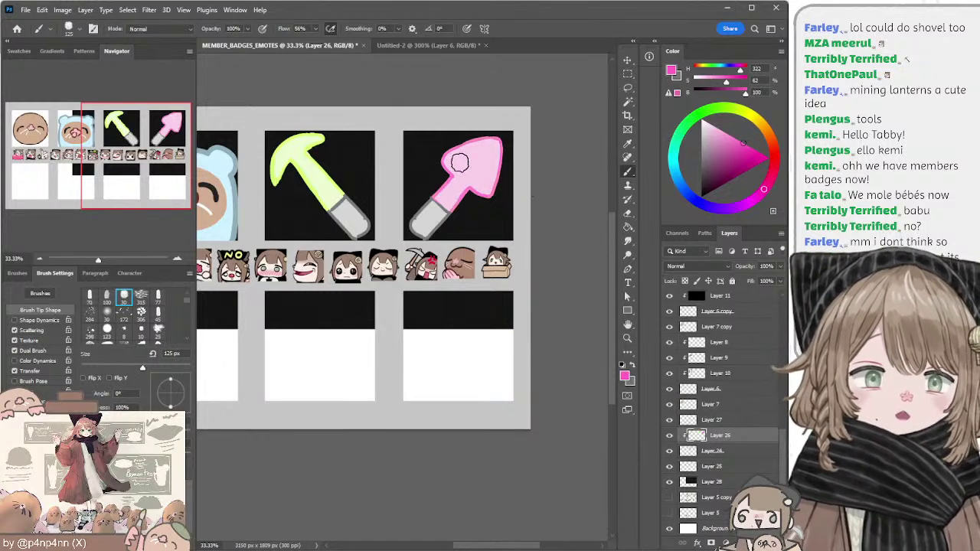
key("bracketleft")
key("bracketleft")
key("bracketleft")
mouse_move(449, 173)
left_mouse_down()
mouse_move(449, 150)
mouse_move(505, 134)
mouse_move(486, 200)
mouse_move(457, 203)
left_mouse_up()
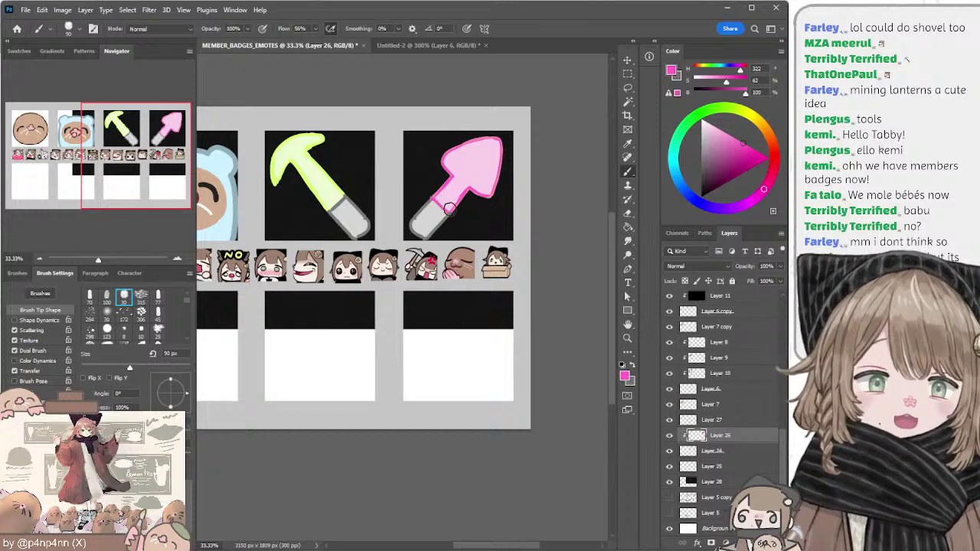
Step: Recolour the line between the pickaxe's shaft and handle with its sampled lime (H 78, S 54, B 100) using a 45 px brush
left_click(337, 187, "alt")
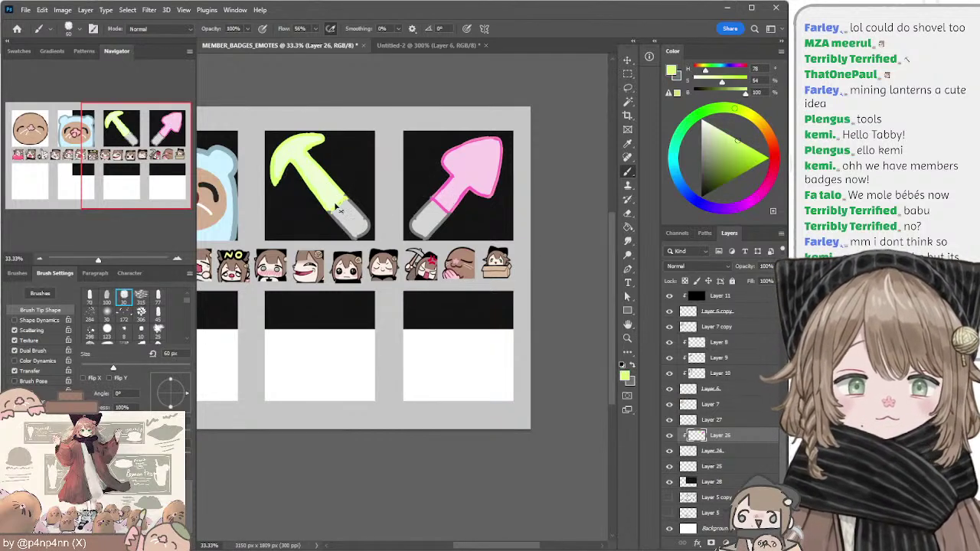
key("bracketleft")
key("bracketleft")
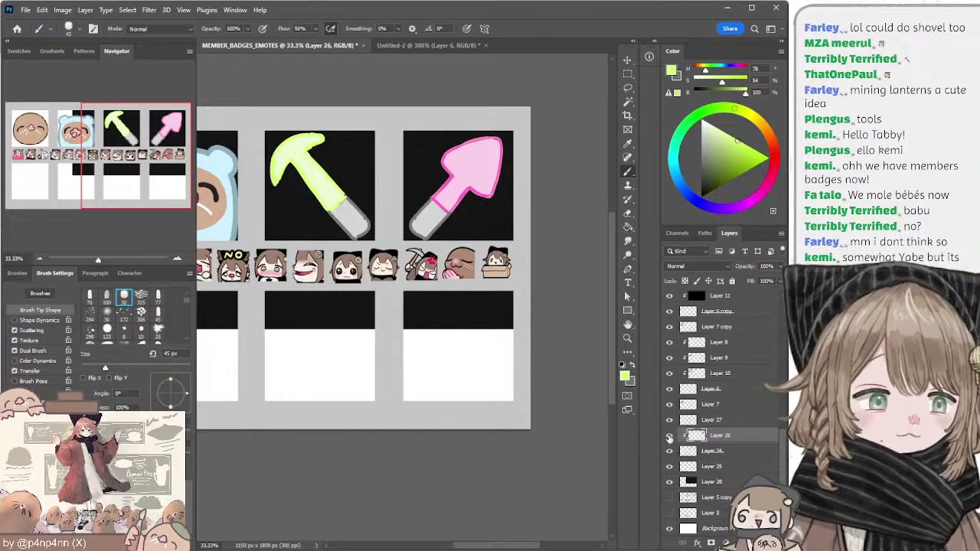
Step: Compare both badges with Layer 26 and Layer 24 hidden and shown, and check them at a smaller size
left_click(669, 437)
left_click(670, 437)
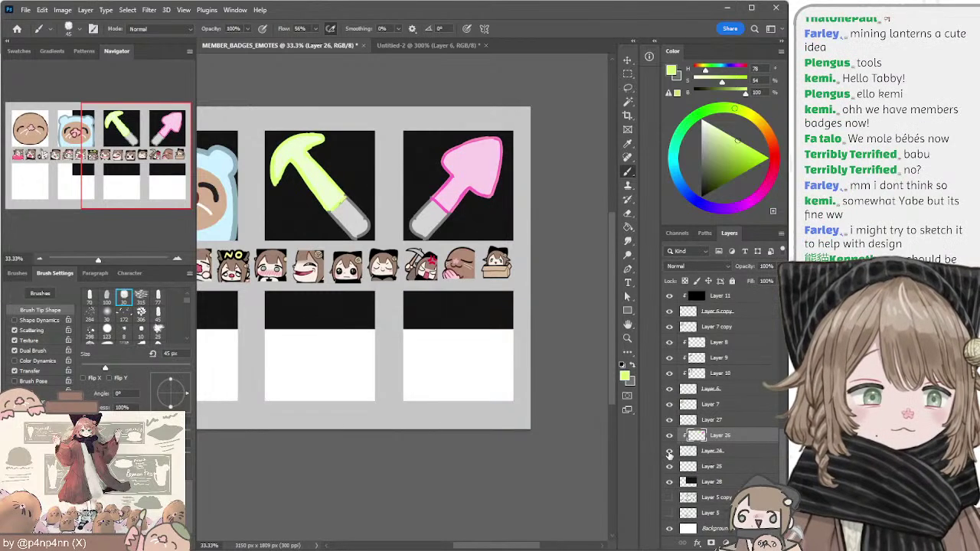
left_click(670, 451)
left_click(670, 452)
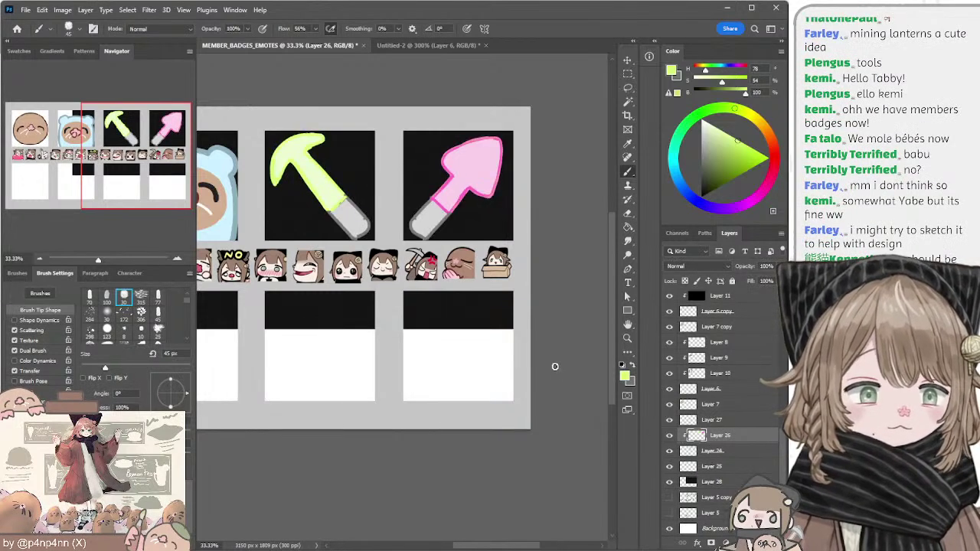
left_click(41, 258)
mouse_move(360, 125)
left_mouse_down()
mouse_move(374, 124)
mouse_move(348, 130)
left_mouse_up()
left_click(177, 260)
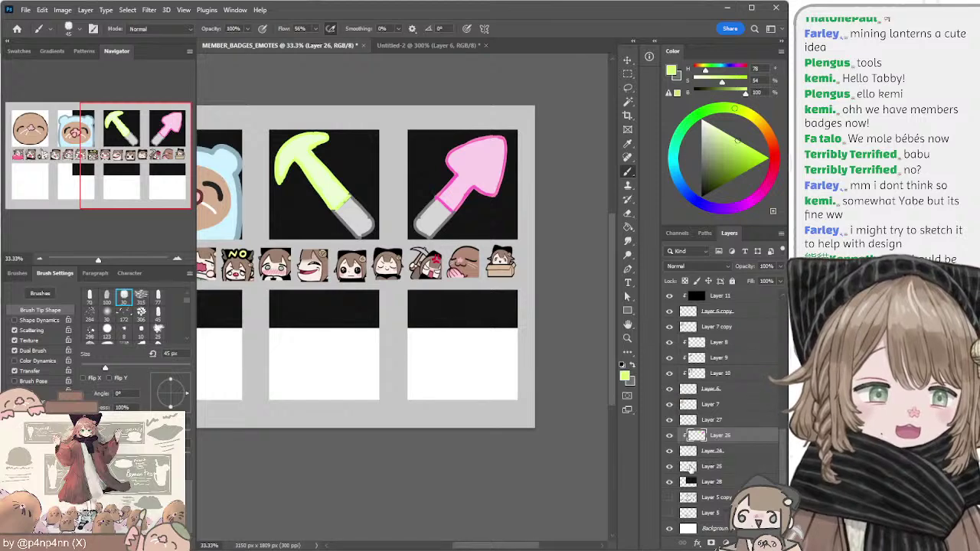
Step: Merge Layers 26, 24 and 25 into a single layer and toggle its visibility to check the pickaxe and shovel
left_click(691, 465, "shift")
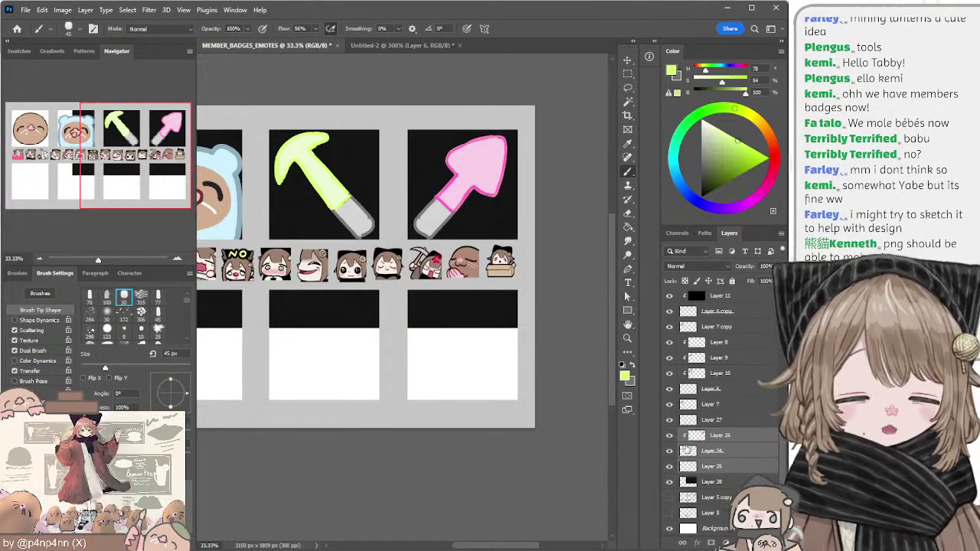
key("ctrl+e")
left_click(669, 466)
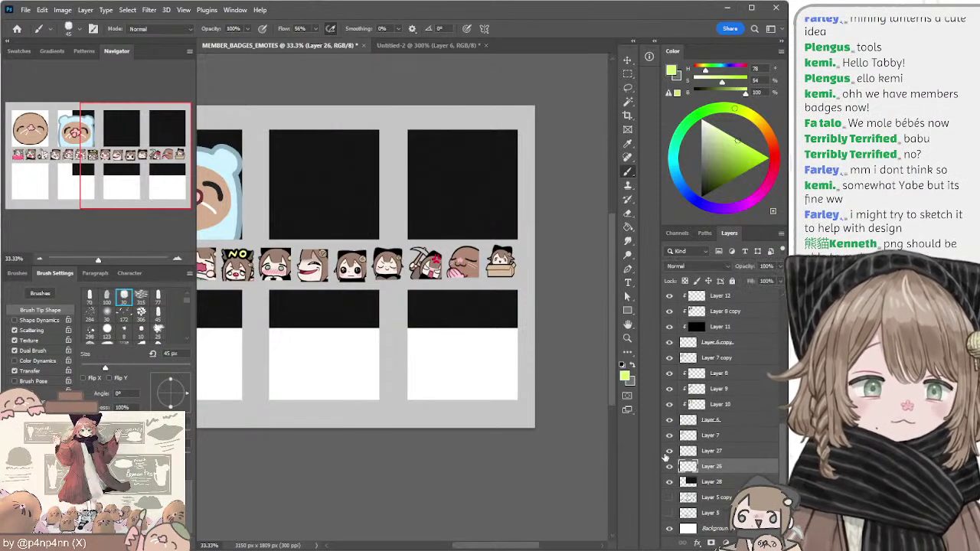
left_click(668, 466)
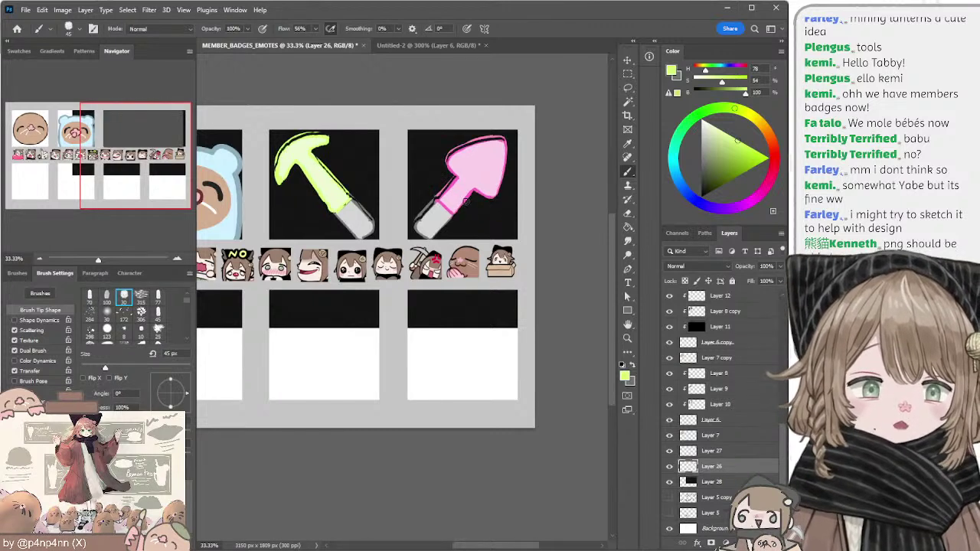
Step: Copy the pickaxe from Layer 26 into the Untitled-2 document as a new layer and hide the mole badge layer
key("e")
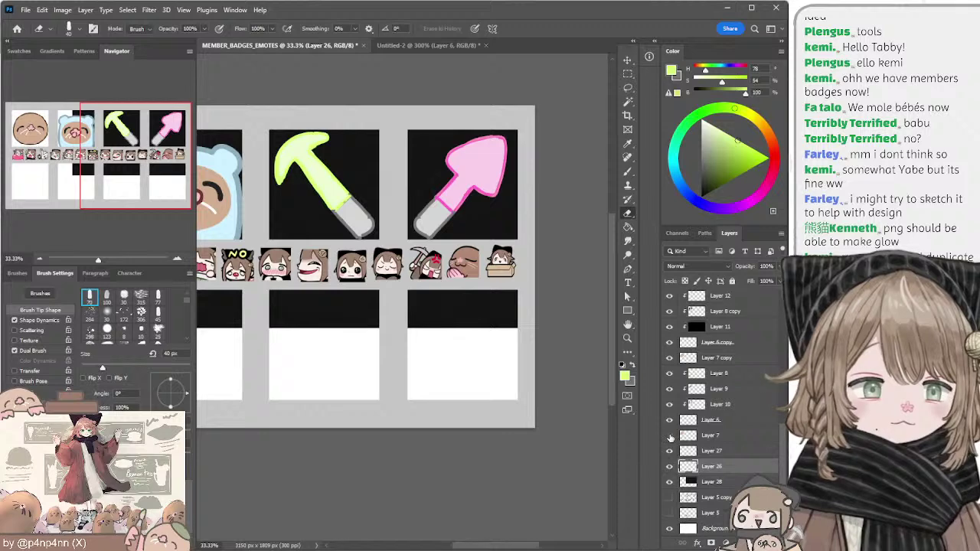
key("l")
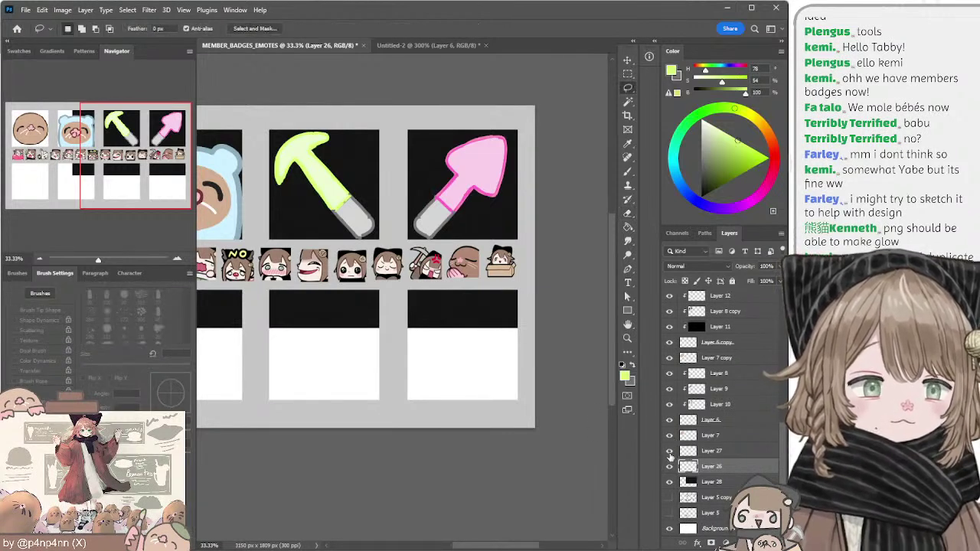
left_click(670, 467)
left_click(669, 467)
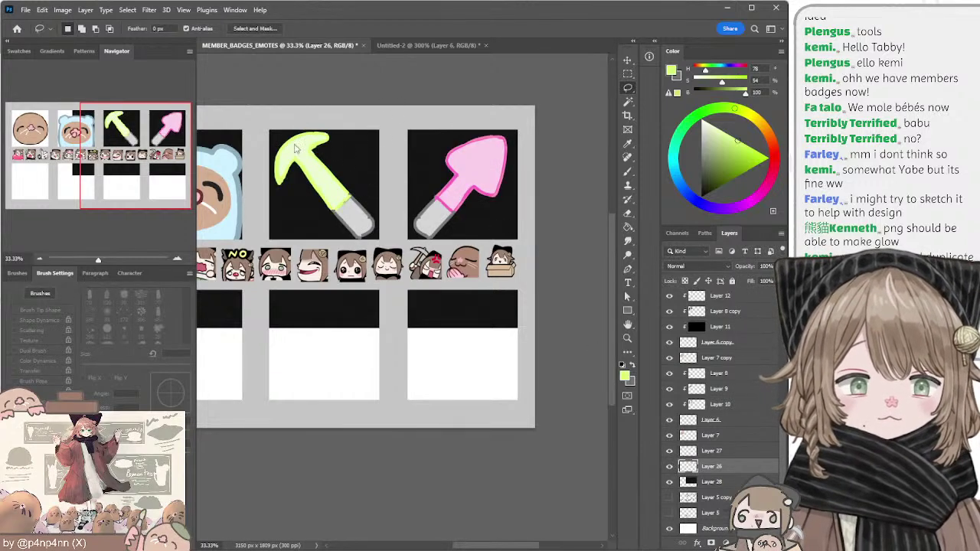
mouse_move(295, 148)
left_mouse_down()
mouse_move(309, 247)
mouse_move(353, 154)
mouse_move(298, 122)
left_mouse_up()
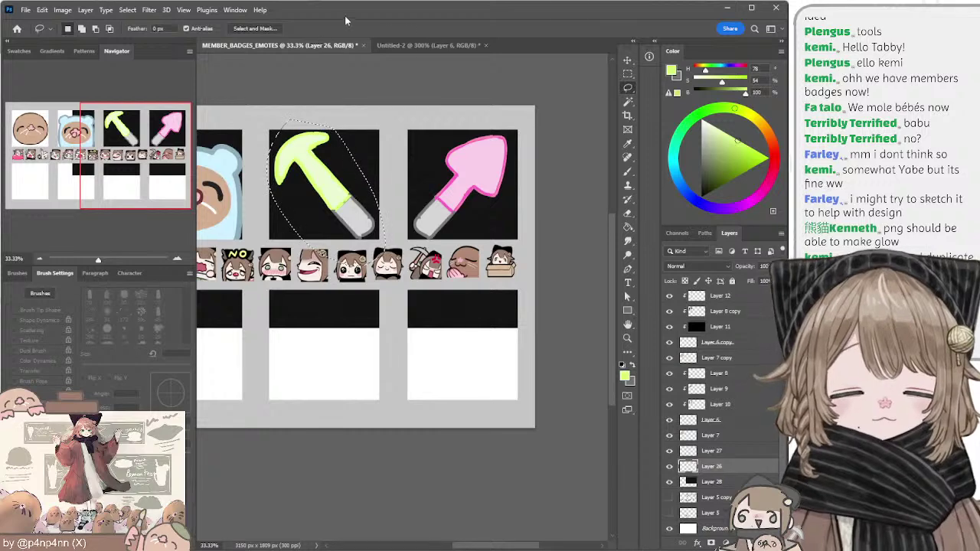
left_click(405, 44)
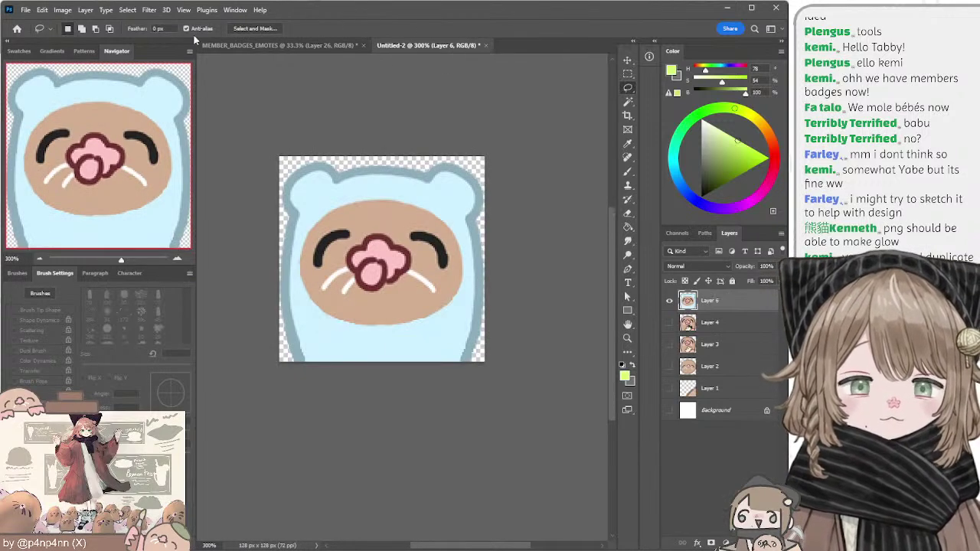
key("ctrl+v")
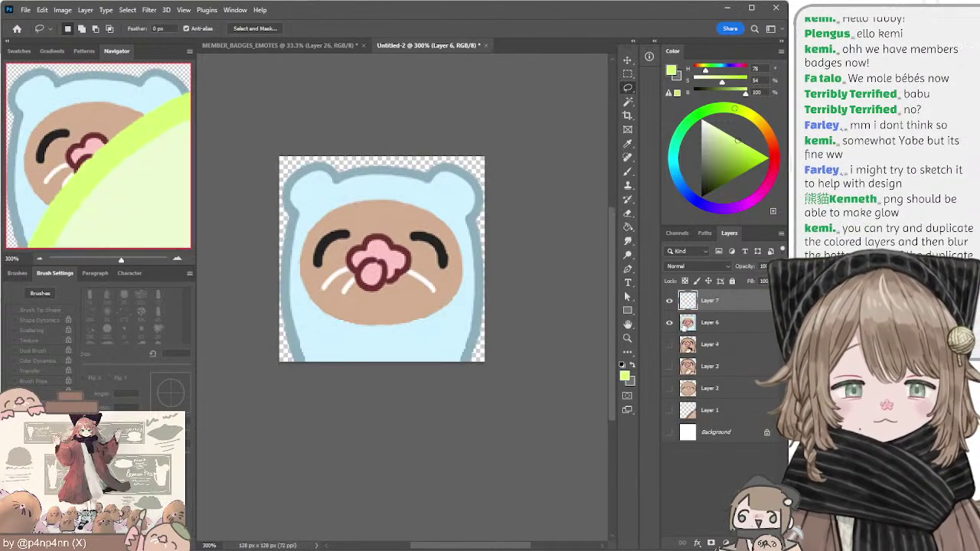
left_click(669, 323)
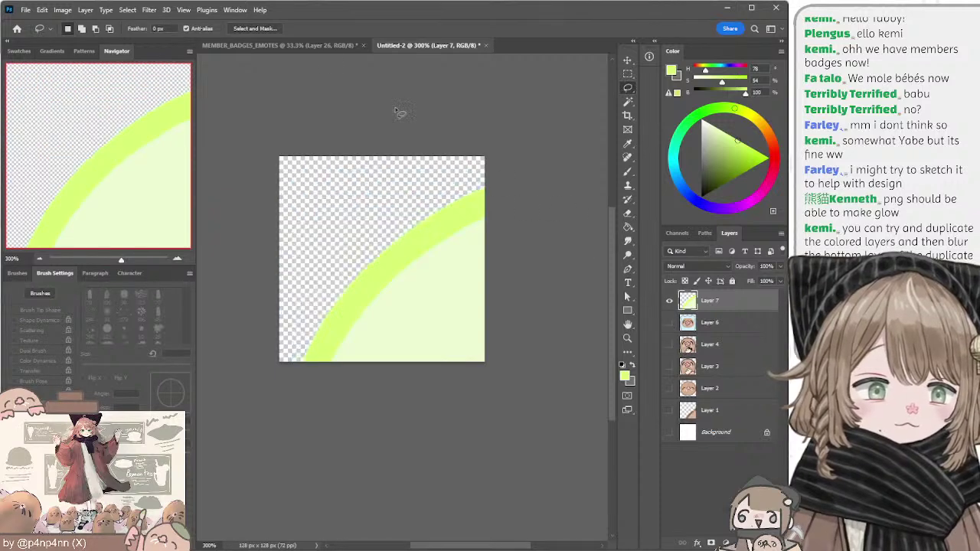
Step: Copy the shovel from Layer 26 of MEMBER_BADGES_EMOTES into Untitled-2 as another new layer
left_click(317, 44)
key("ctrl+d")
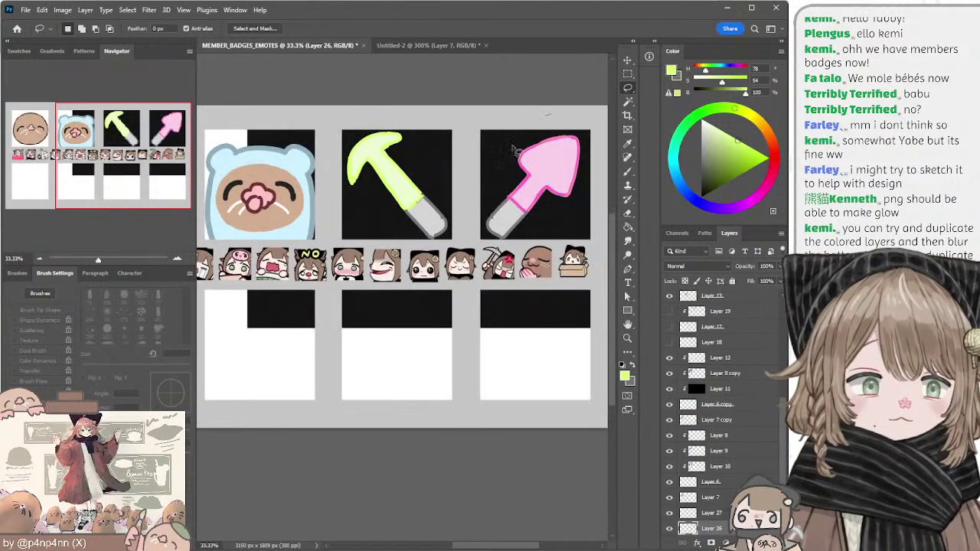
mouse_move(549, 115)
left_mouse_down()
mouse_move(597, 143)
mouse_move(551, 116)
left_mouse_up()
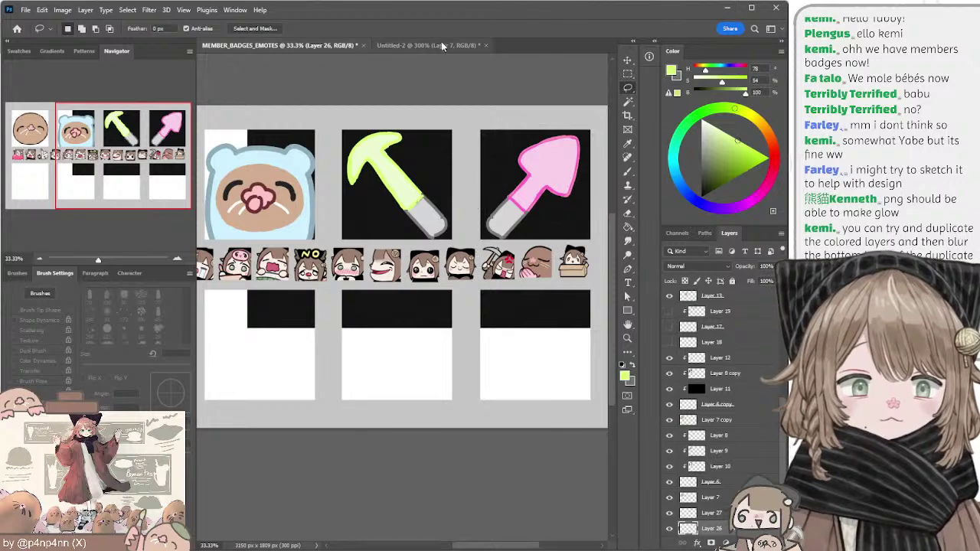
left_click(438, 45)
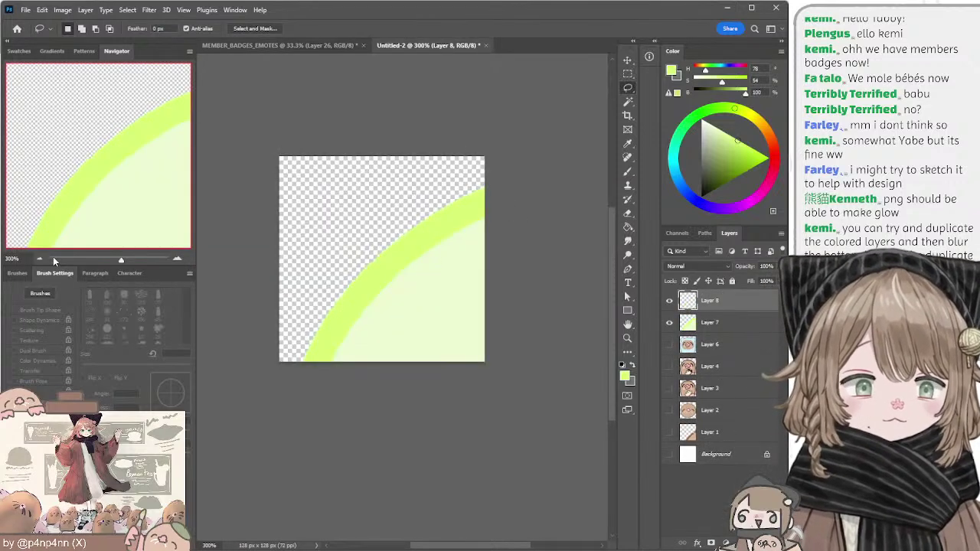
Step: Scale the pasted pickaxe and shovel layers together to 21.61% so they fit the 128 px square canvas
key("ctrl+1")
left_click(710, 327, "shift")
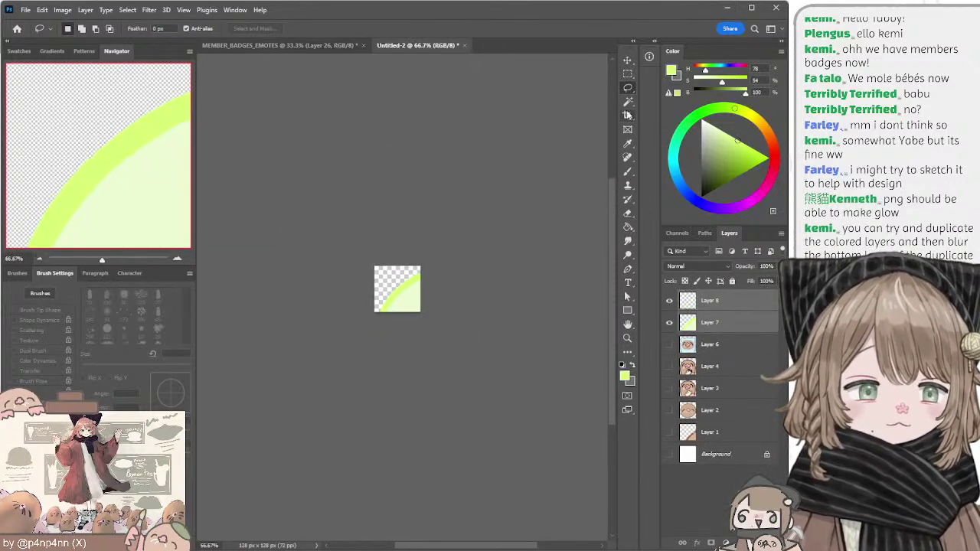
left_click(627, 60)
left_click_drag(566, 446, 511, 413)
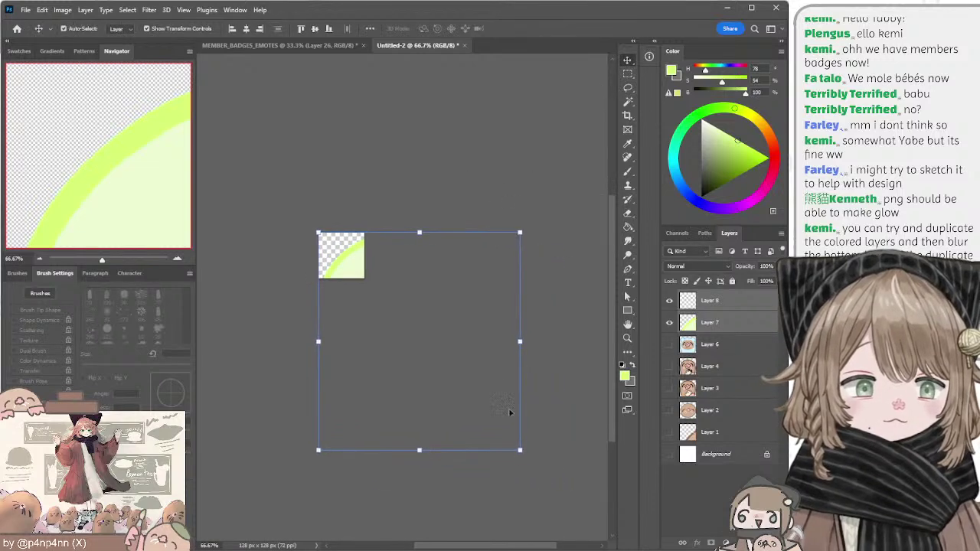
left_click_drag(521, 450, 364, 279)
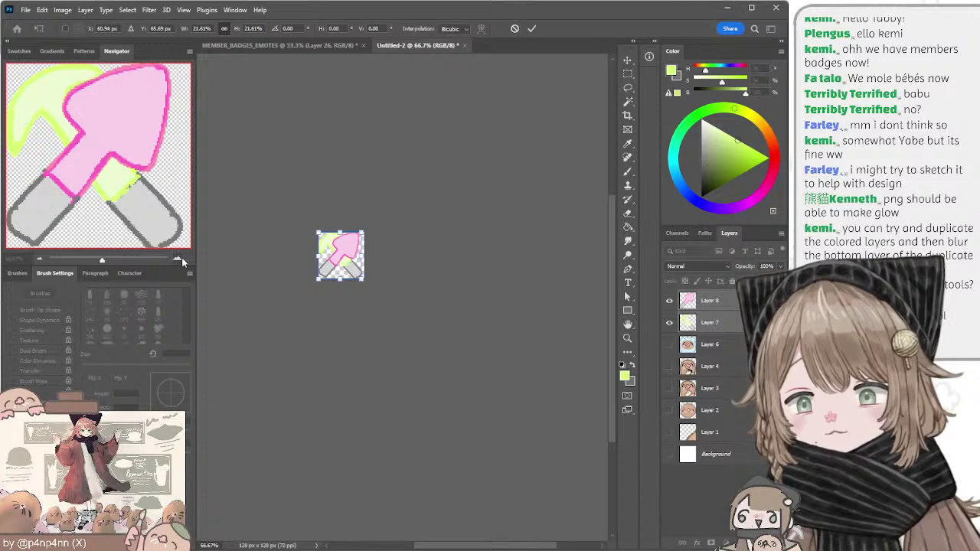
left_click(179, 258)
left_click(179, 258)
left_click(179, 258)
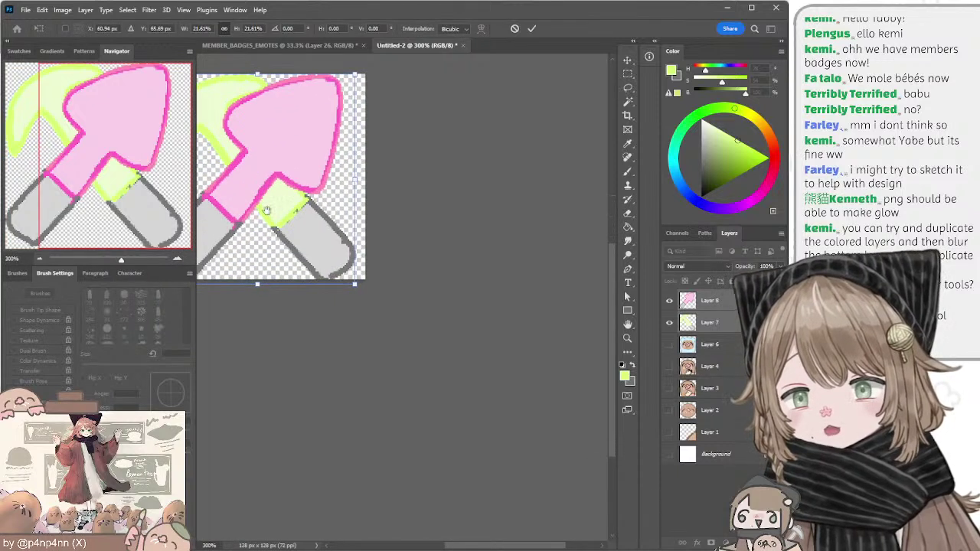
left_click_drag(269, 211, 409, 262)
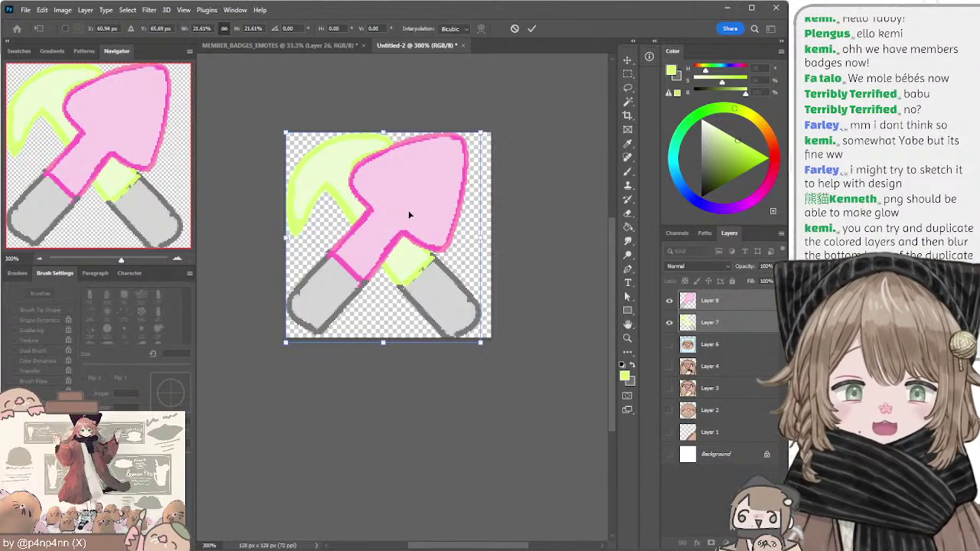
key("Return")
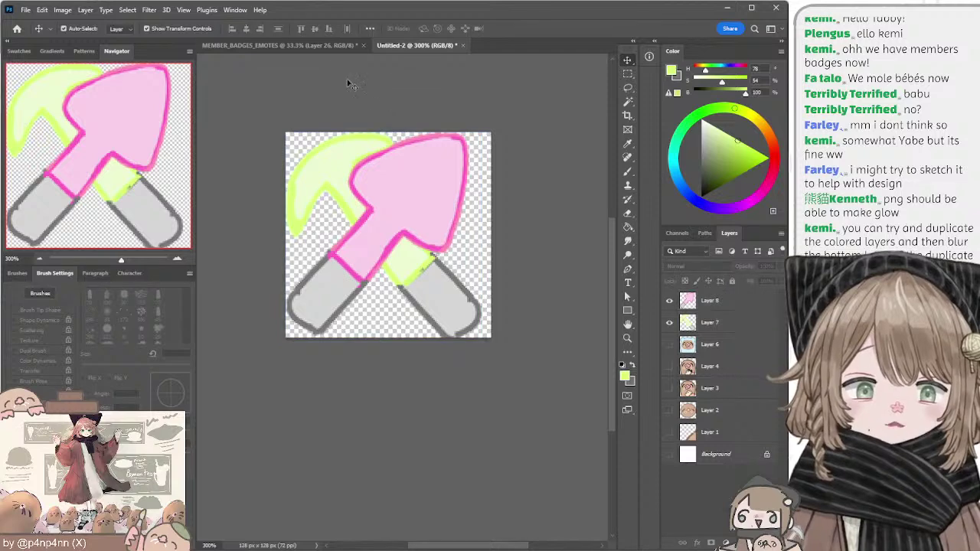
Step: Shift the shovel on Layer 8 slightly to the right within the Untitled-2 canvas
left_click(328, 45)
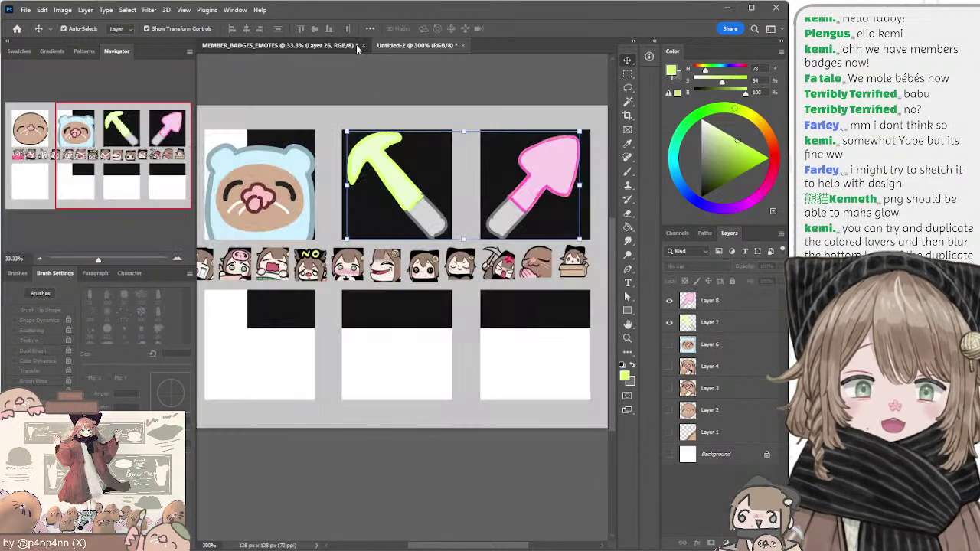
left_click(417, 45)
key("l")
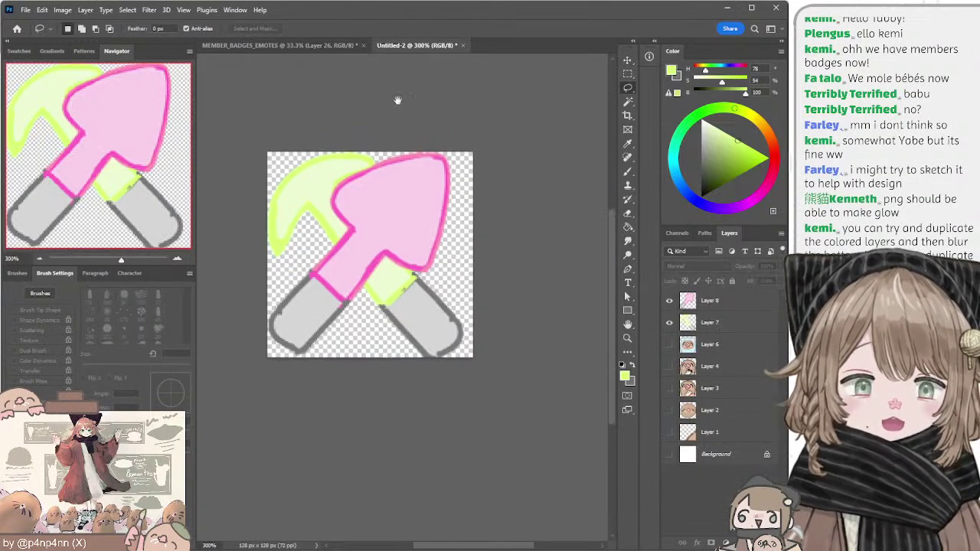
left_click_drag(423, 170, 424, 168)
key("ctrl+z")
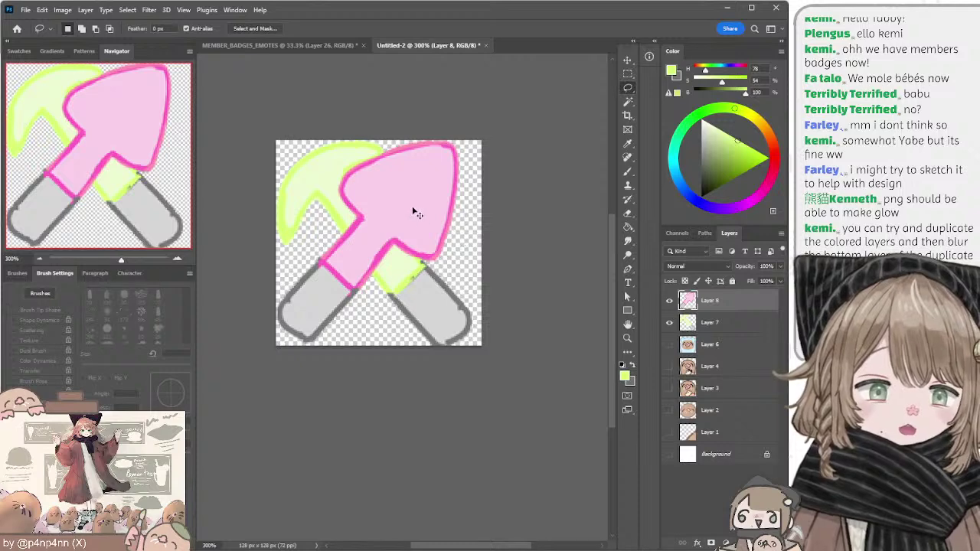
left_click_drag(412, 207, 429, 210)
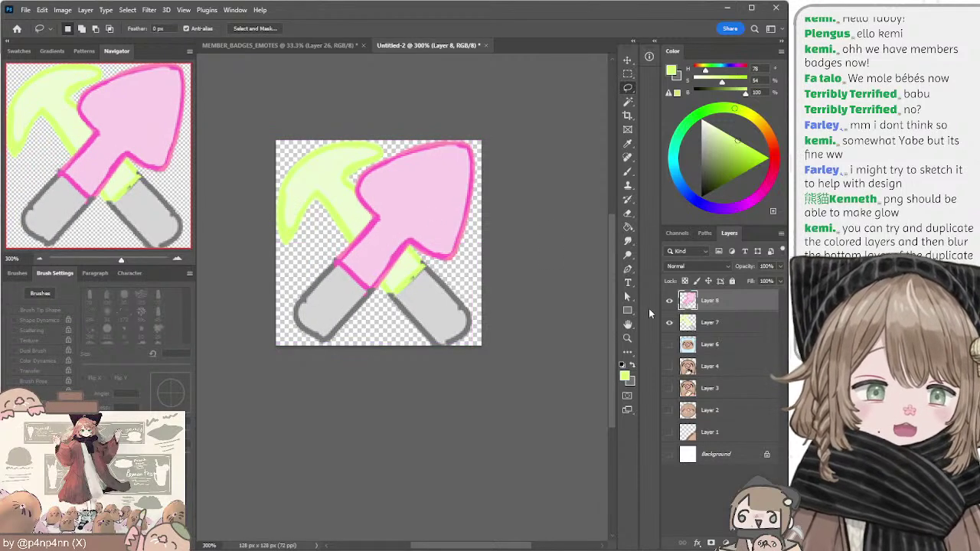
Step: Try to shrink the pickaxe on Layer 7 alone to 95.75% with the shovel hidden
left_click(671, 303)
left_click(670, 322)
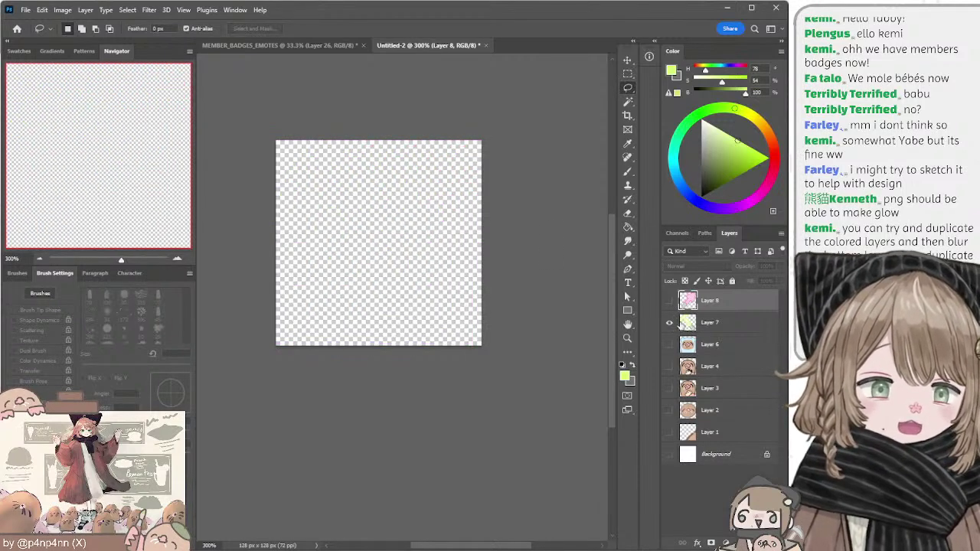
left_click(678, 321)
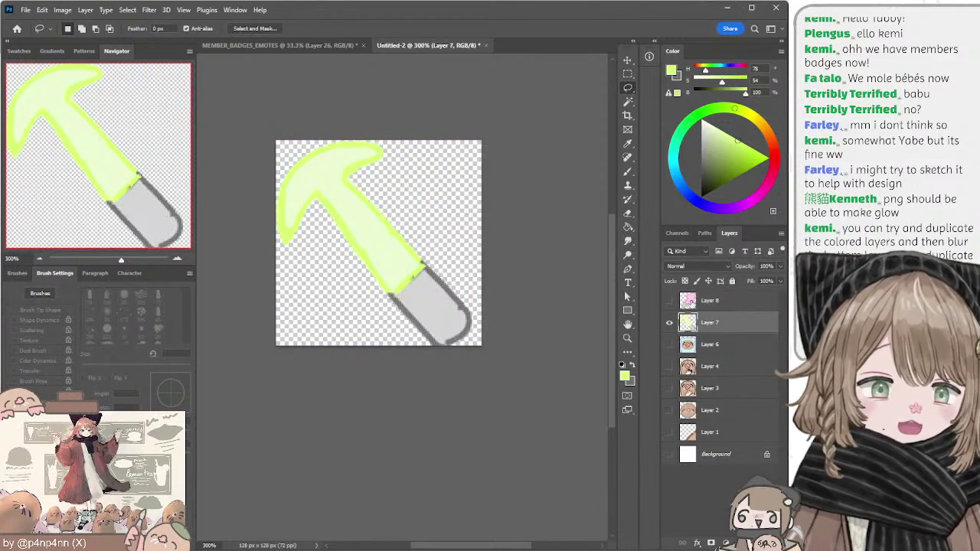
left_click(627, 61)
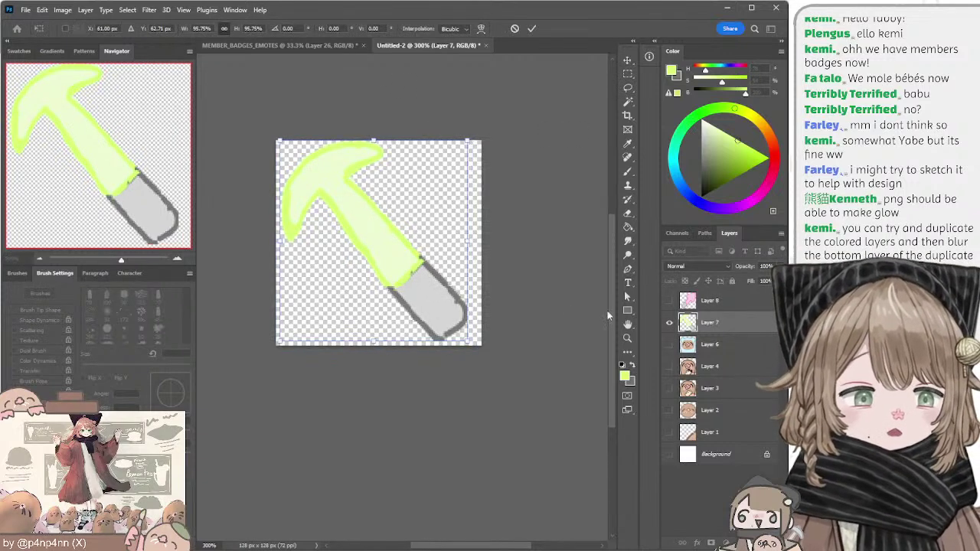
left_click(669, 300)
Step: Scale the pickaxe and shovel layers together to 97.20% to fit them inside the canvas
left_click(700, 301, "shift")
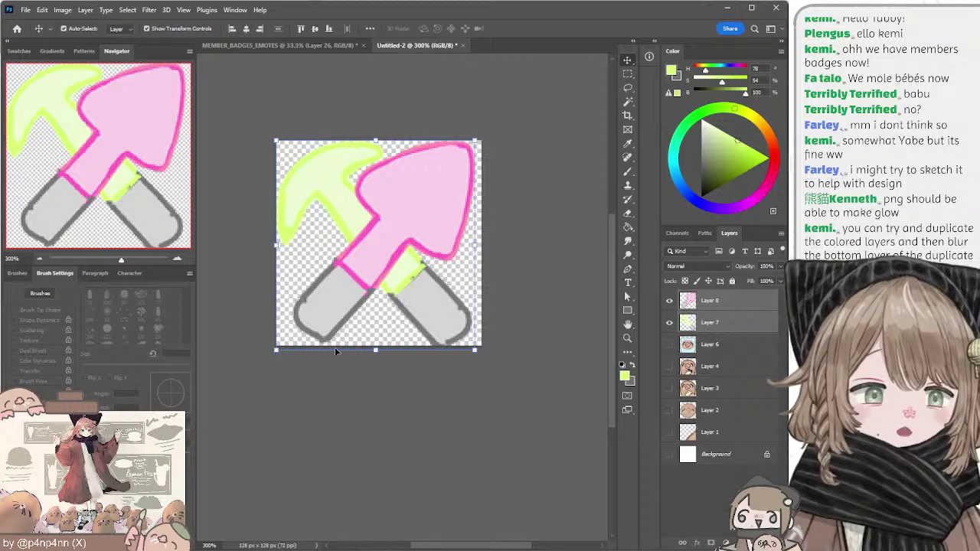
left_click_drag(373, 352, 384, 346)
key("Return")
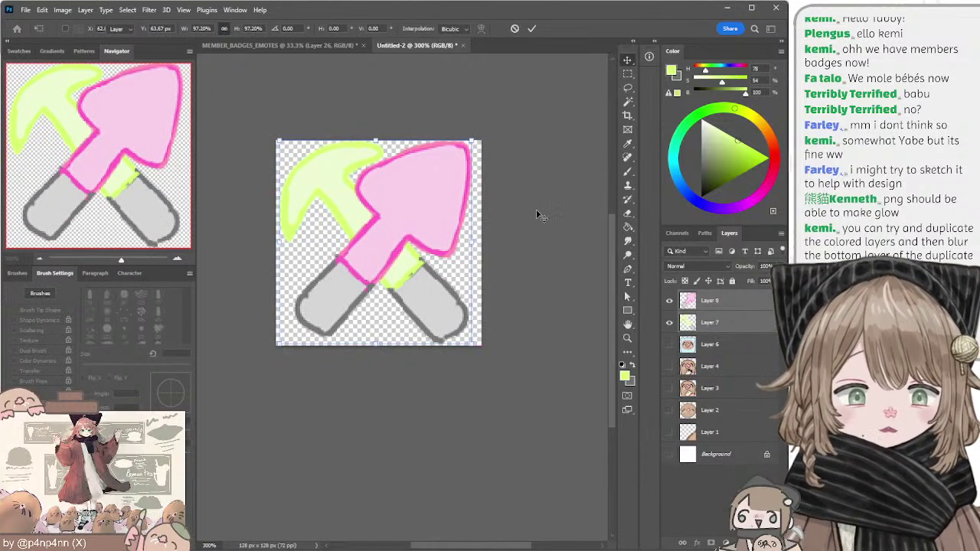
Step: Enlarge only the shovel on Layer 8 to 102.98%
left_click(373, 260)
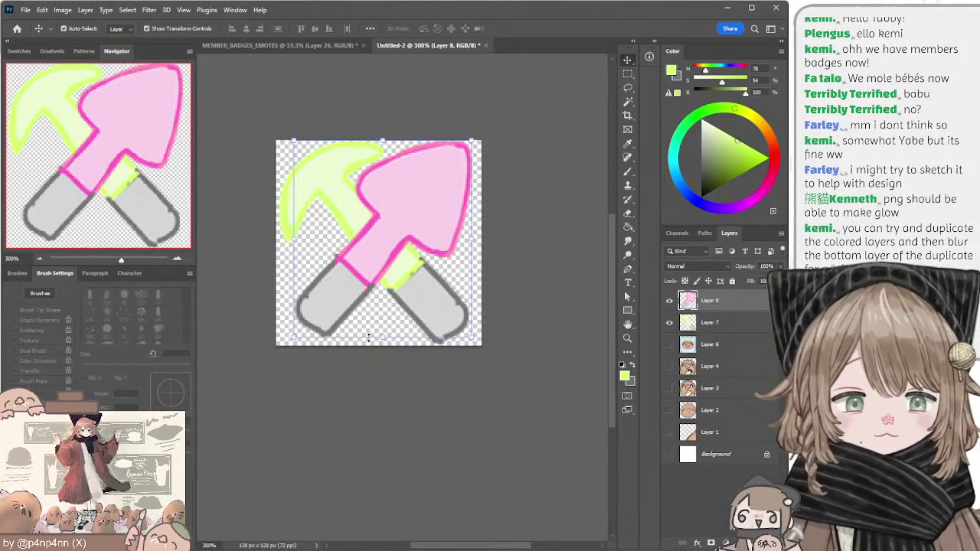
left_click_drag(368, 337, 391, 343)
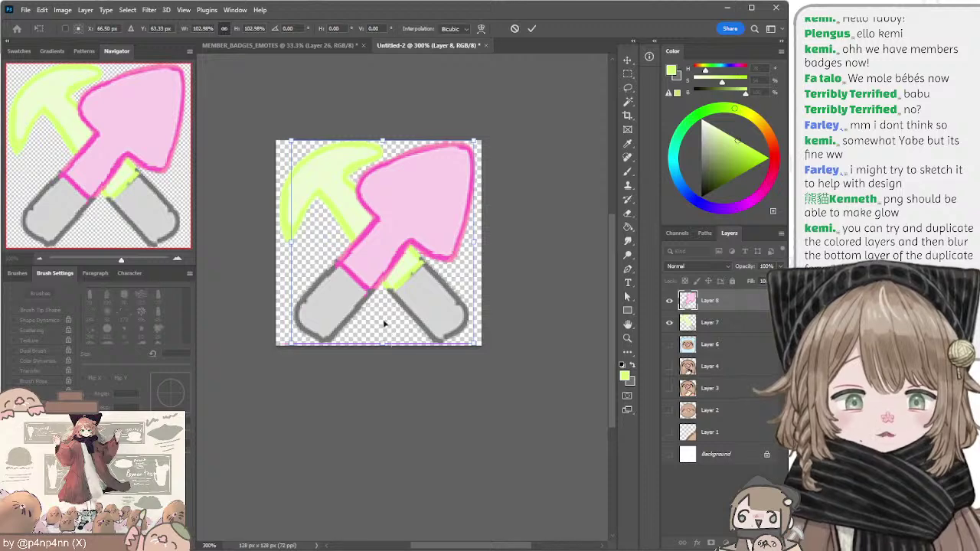
key("Return")
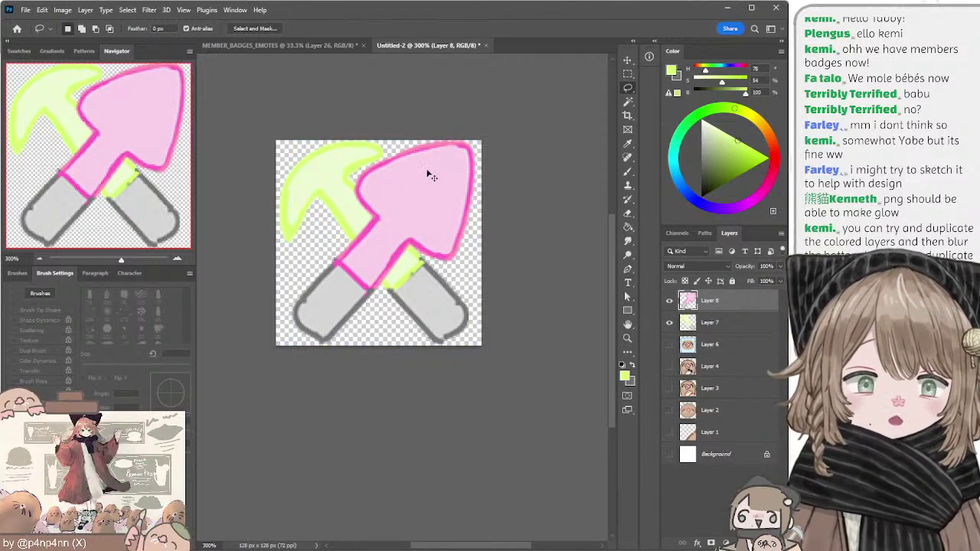
Step: Hide the shovel layer and save the pickaxe on Layer 7 as its own badge image
left_click(669, 300)
left_click(694, 322)
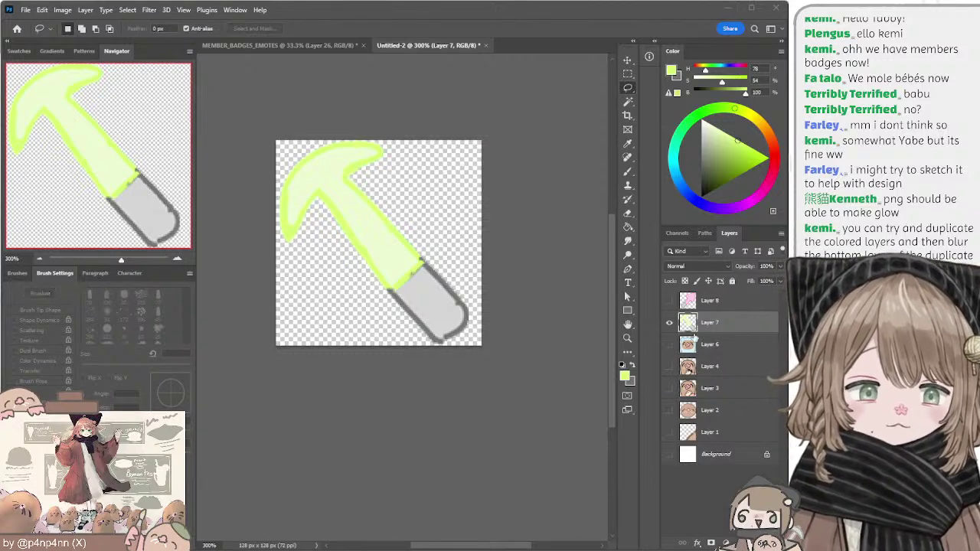
key("ctrl+s")
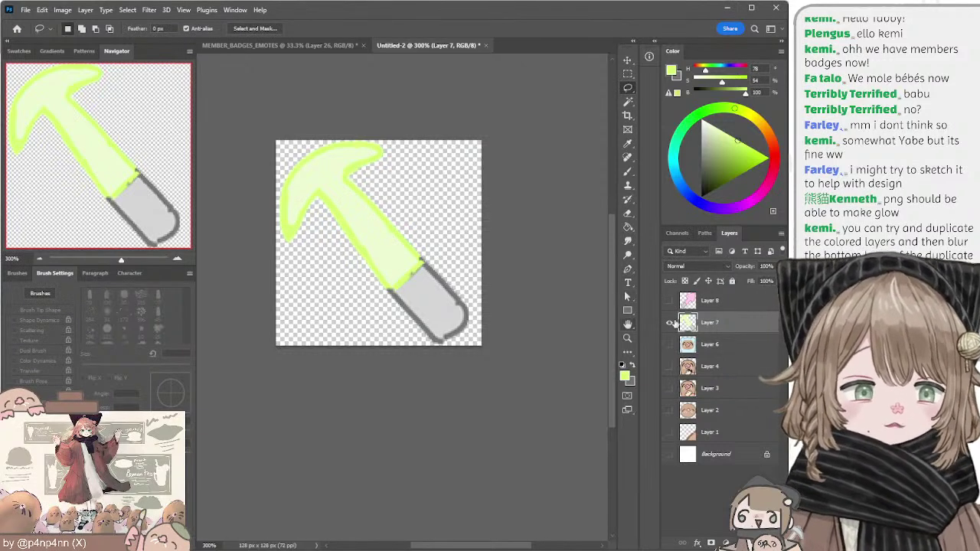
Step: Hide the pickaxe layer, show the shovel on Layer 8 and save it as its own badge image
left_click(669, 322)
left_click(671, 302)
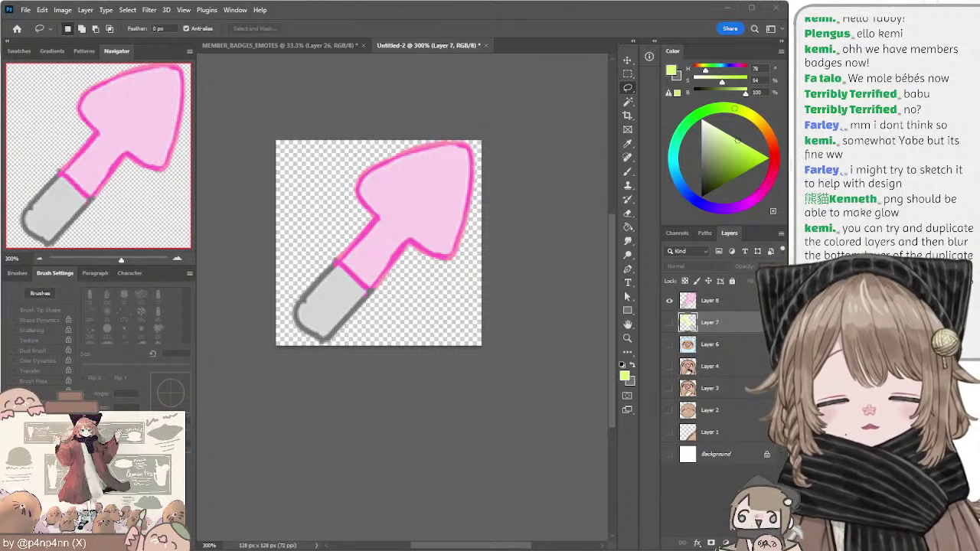
key("Return")
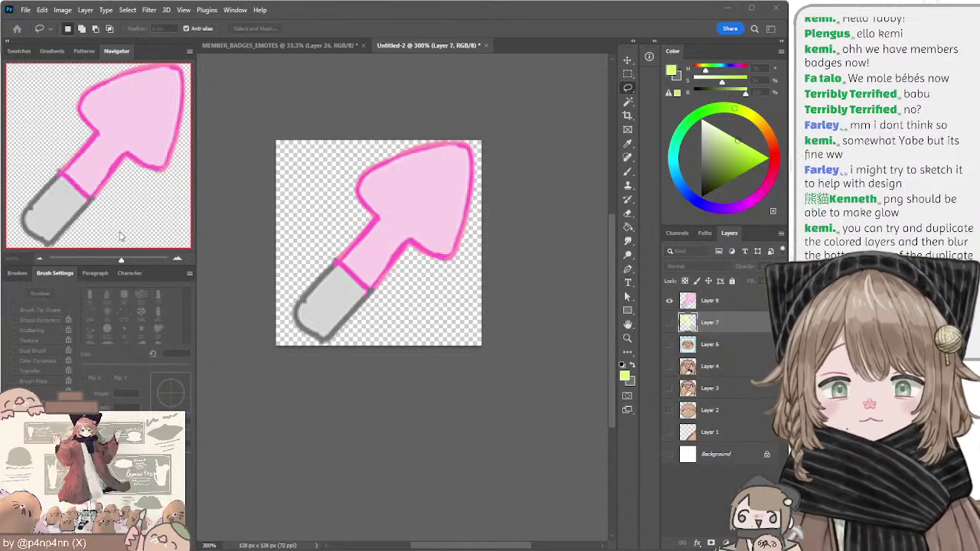
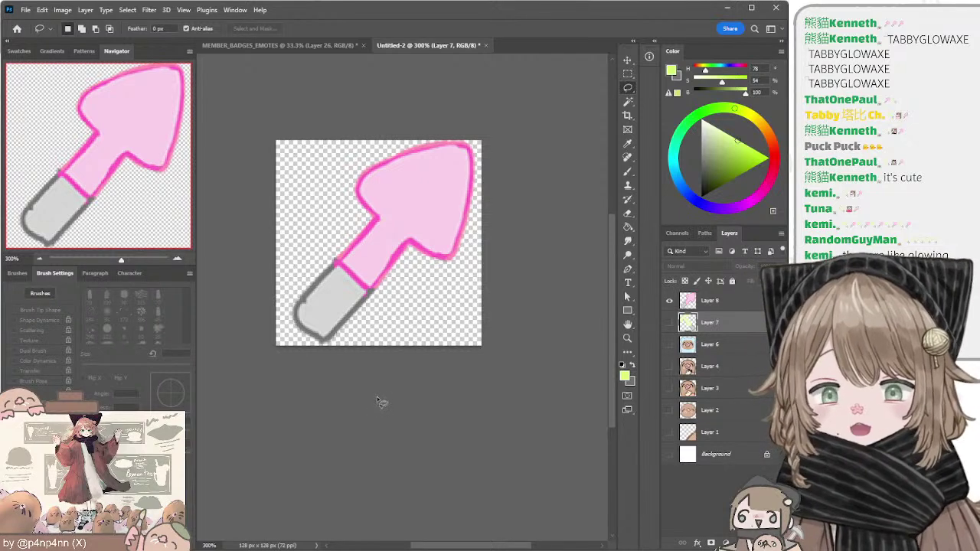
Step: Return to MEMBER_BADGES_EMOTES and paste the Earn on YouTube page screenshot as a new layer at the top of the layer stack
left_click(288, 45)
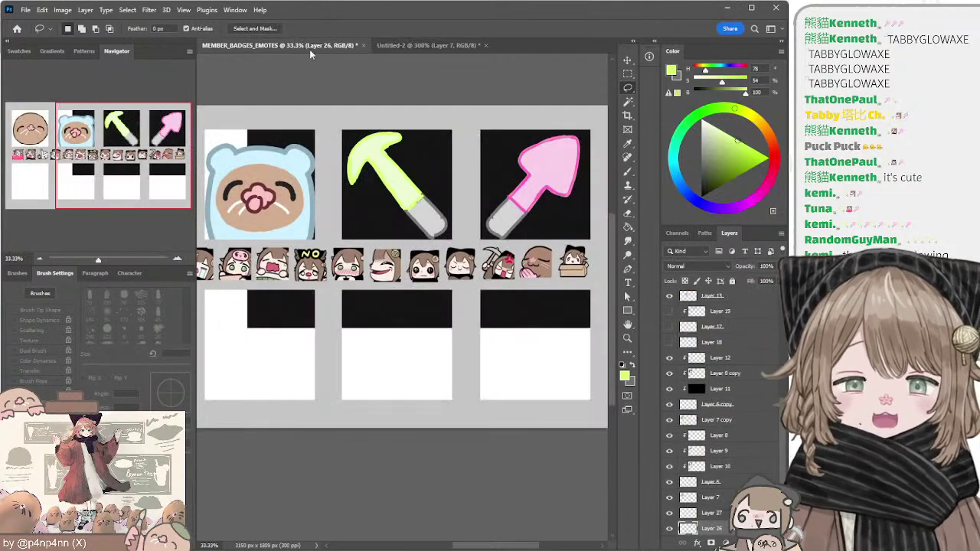
left_click(626, 60)
left_click_drag(705, 527, 701, 291)
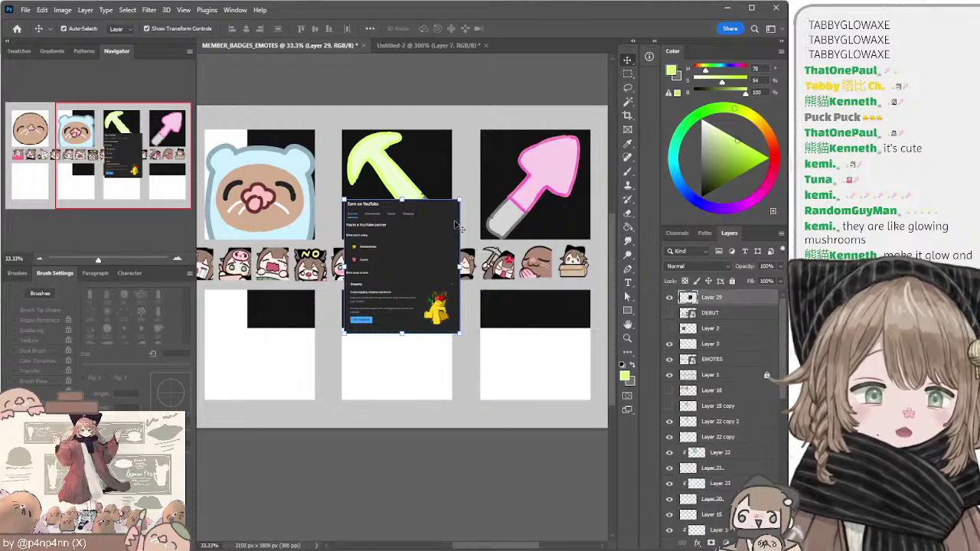
Step: Enlarge the Earn on YouTube Overview screenshot to nearly the canvas height and paste the Memberships screenshot above it at a similar size
left_click_drag(401, 201, 436, 112)
key("Return")
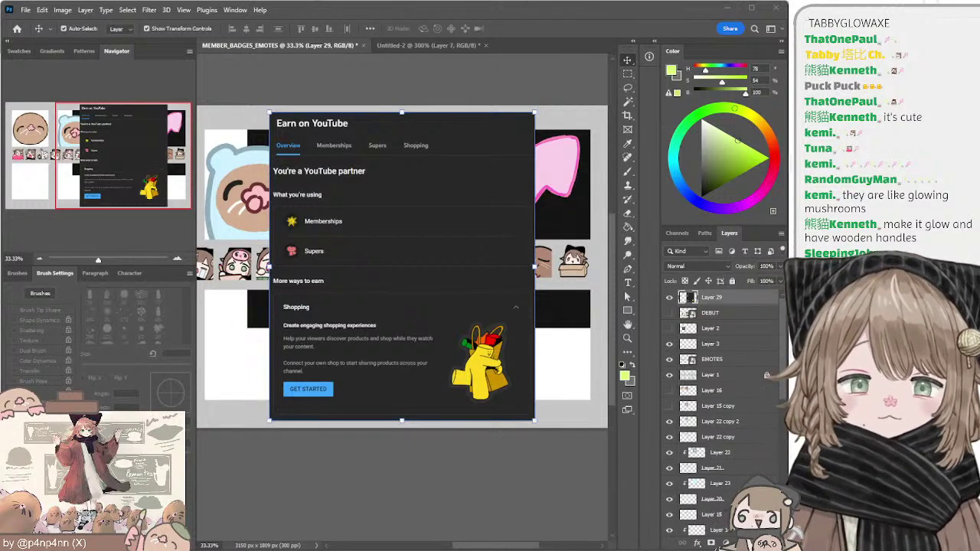
key("ctrl+v")
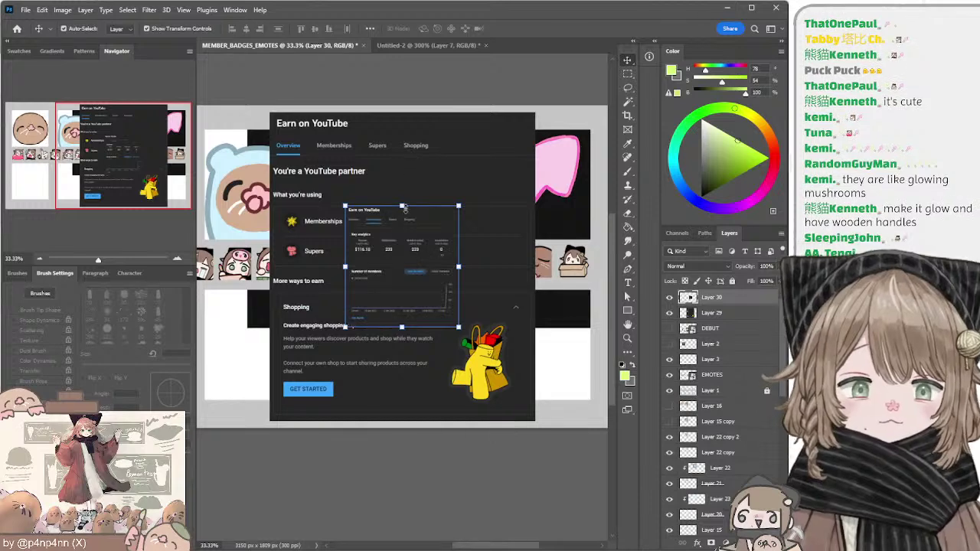
left_click_drag(402, 206, 434, 113)
key("Return")
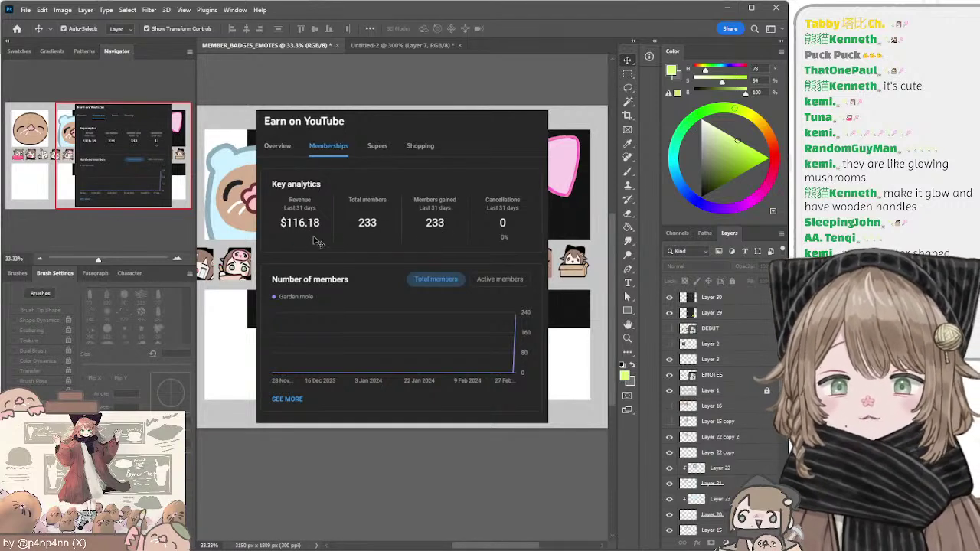
mouse_move(325, 242)
left_mouse_down()
mouse_move(289, 244)
mouse_move(336, 230)
left_mouse_up()
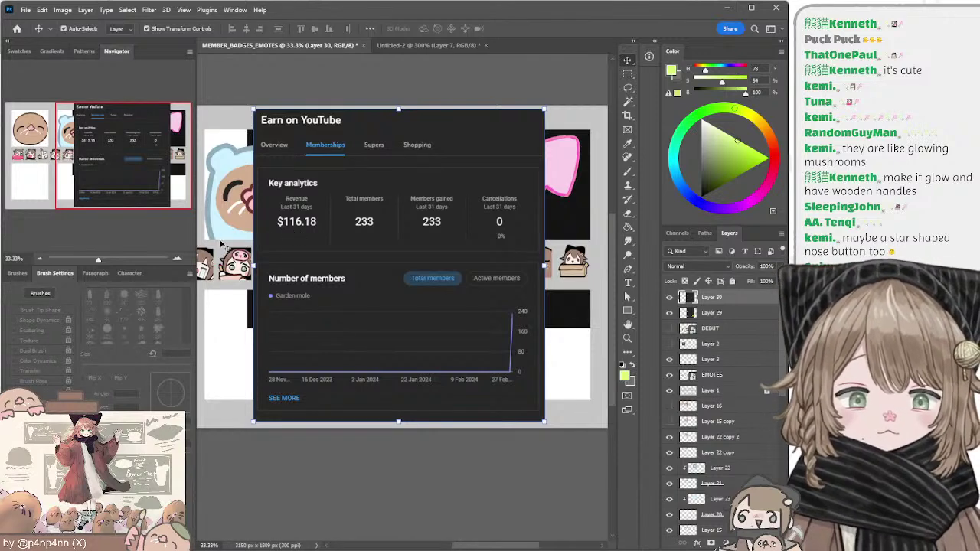
mouse_move(321, 249)
left_mouse_down()
mouse_move(313, 255)
mouse_move(321, 252)
left_mouse_up()
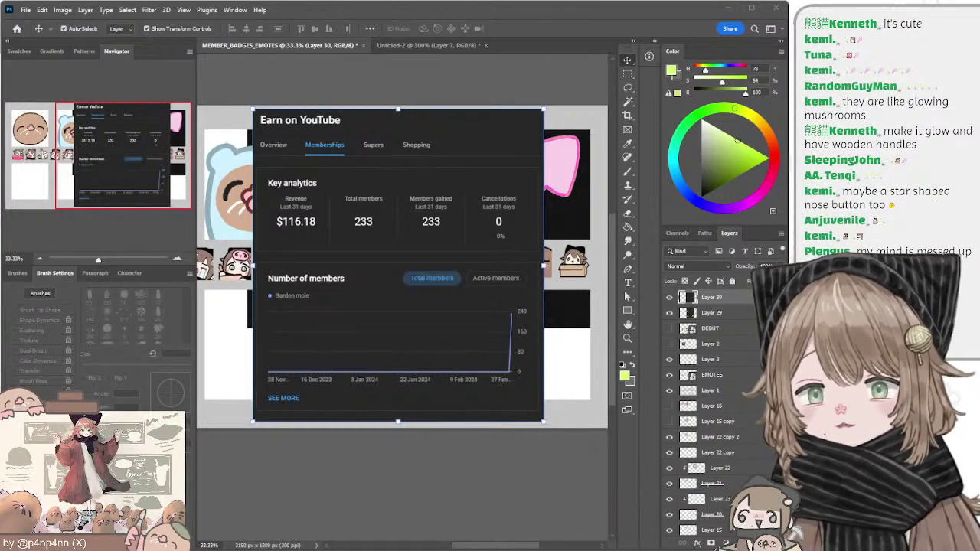
Step: Move the Memberships and Overview screenshots sideways to uncover the pink shovel badge in MEMBER_BADGES_EMOTES
left_click(429, 45)
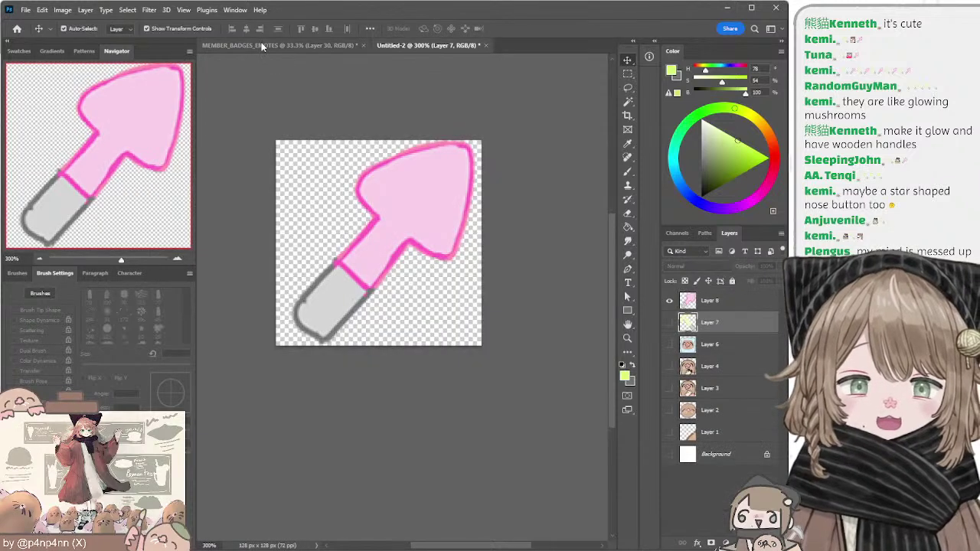
left_click(261, 46)
left_click_drag(455, 161, 313, 164)
left_click_drag(482, 190, 336, 204)
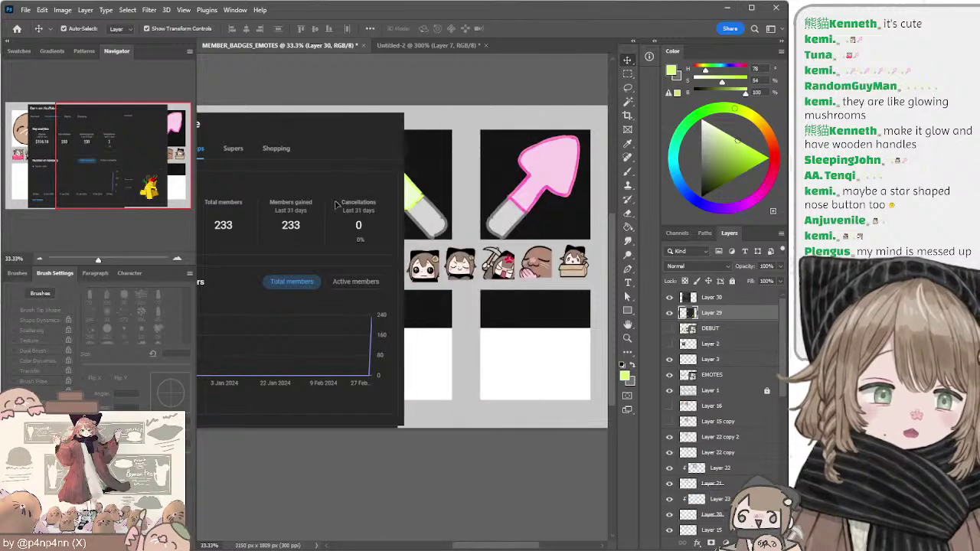
Step: Add a layer directly above the shovel on Layer 26 and dab the shovel's light pink onto its handle with a 40 px brush
left_click(563, 186)
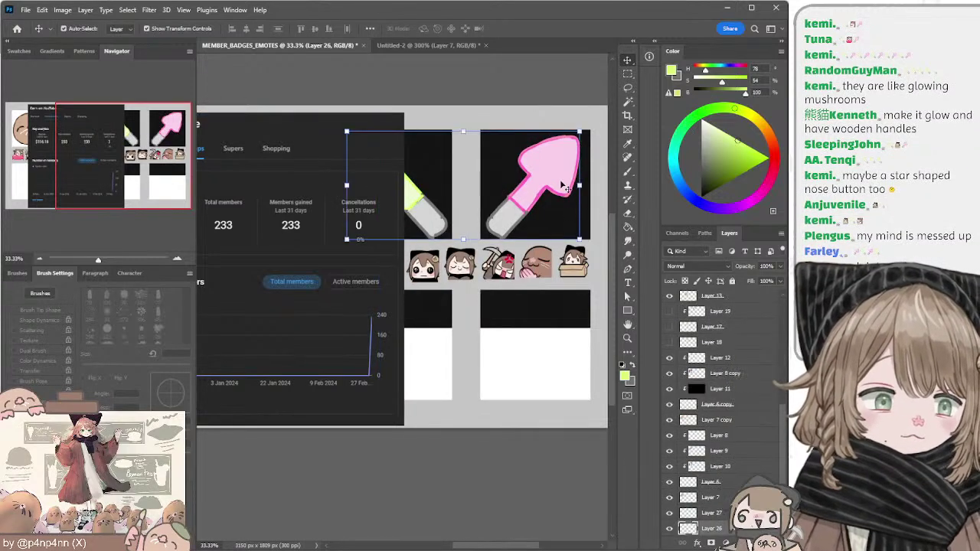
scroll(681, 459, "down", 2)
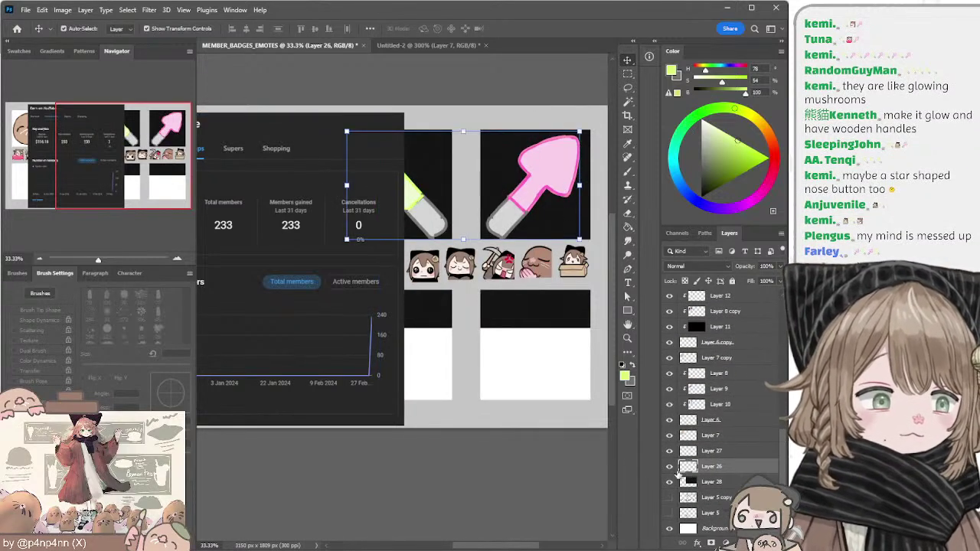
left_click(670, 467)
left_click(670, 466)
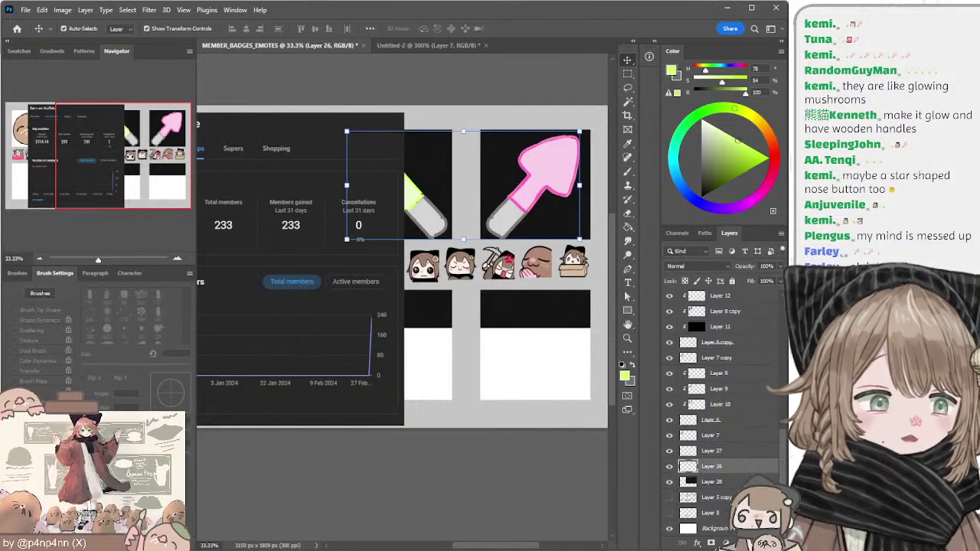
left_click(753, 542)
key("b")
left_click(543, 160, "alt")
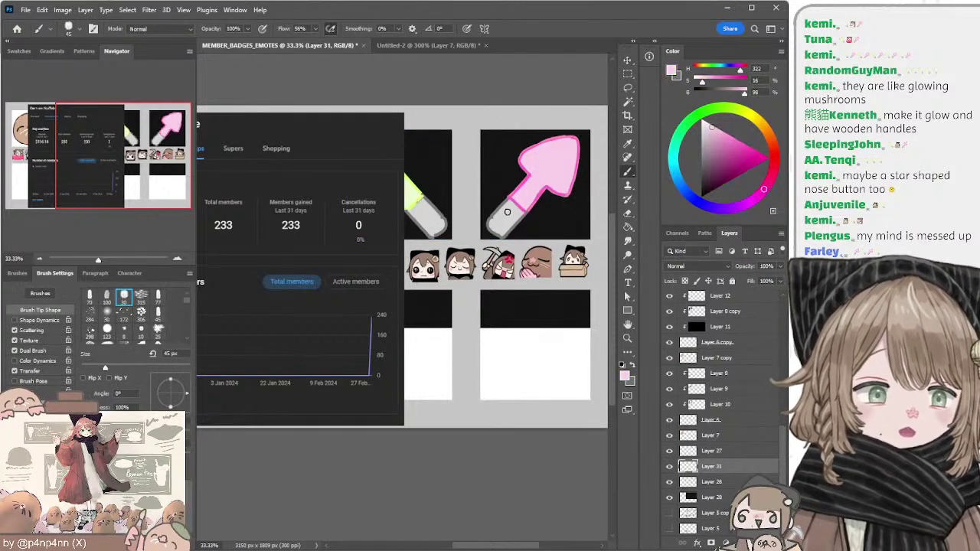
key("bracketleft")
left_click(508, 212)
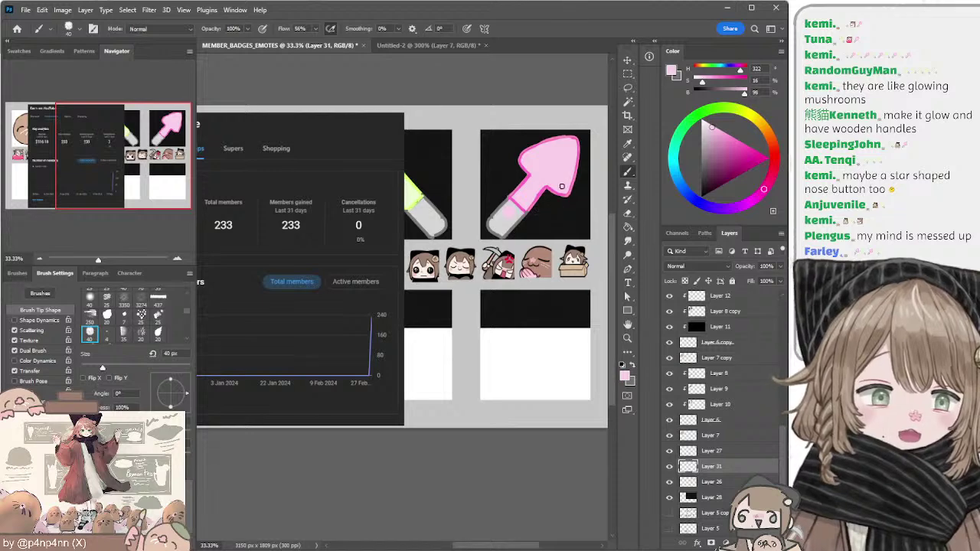
Step: Paint a small white nose-button mark on the shovel's gray handle with a 25 px brush
left_click(699, 106)
key("period")
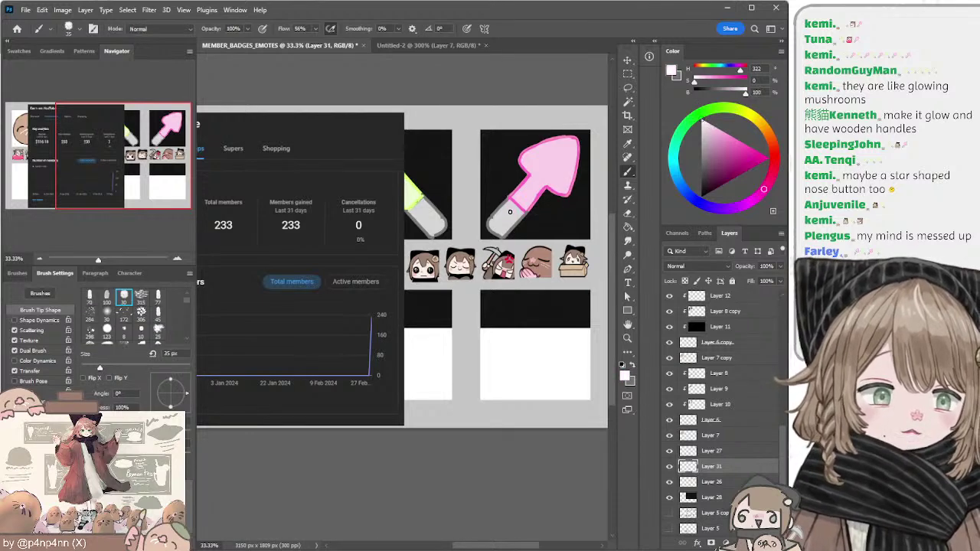
key("period")
left_click(510, 213)
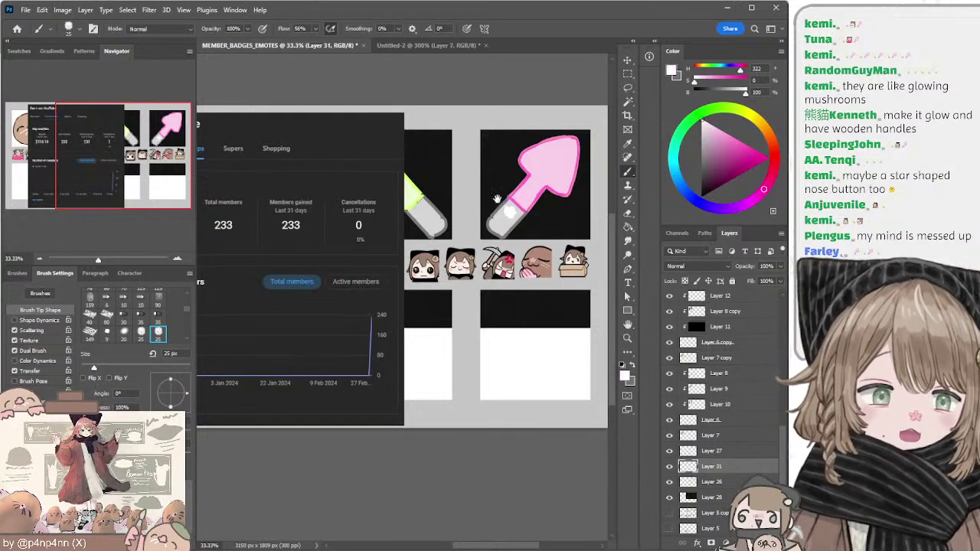
Step: Try painting a matching white mark on the pickaxe's handle with a 20 px brush
left_click_drag(497, 199, 531, 198)
mouse_move(418, 193)
left_mouse_down()
mouse_move(375, 192)
mouse_move(395, 190)
left_mouse_up()
key("bracketleft")
left_click_drag(453, 212, 459, 209)
key("ctrl+z")
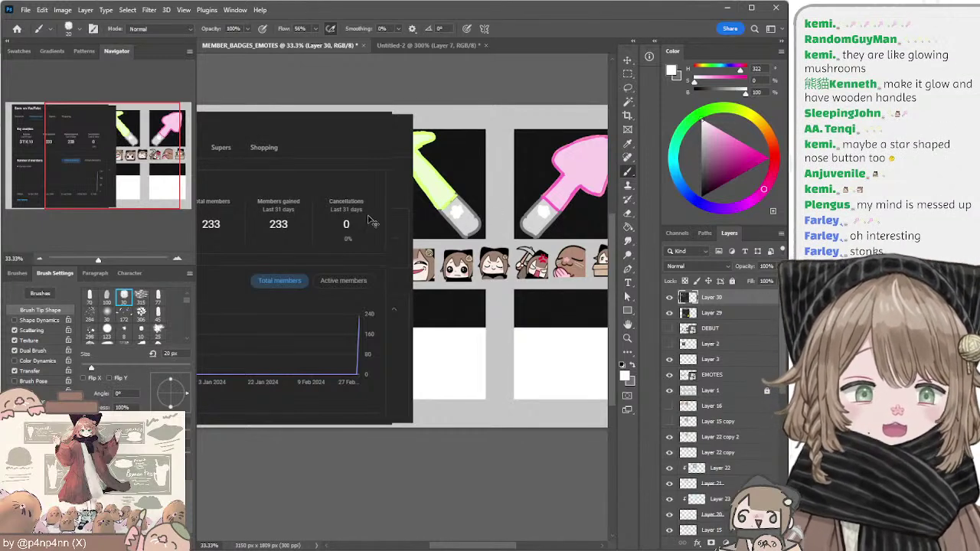
Step: Move the Memberships screenshot back over the badges and paste the Supers page screenshot above it, scaled to 333.59%
left_click_drag(349, 222, 445, 220)
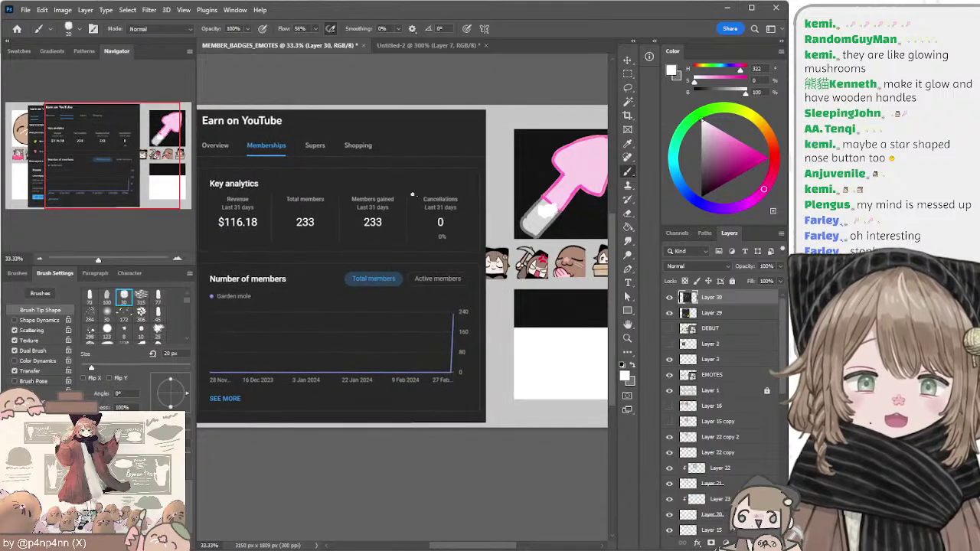
left_click_drag(399, 199, 453, 199)
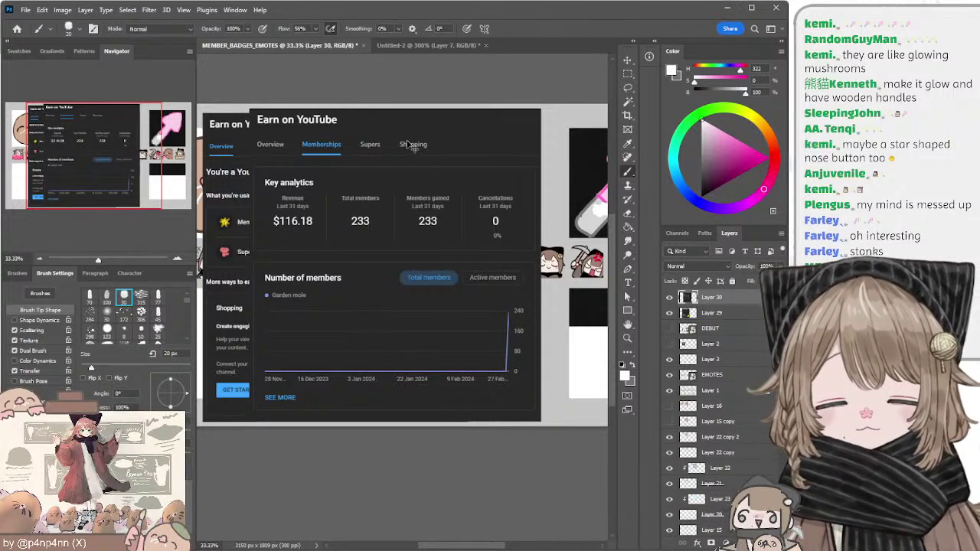
key("ctrl+v")
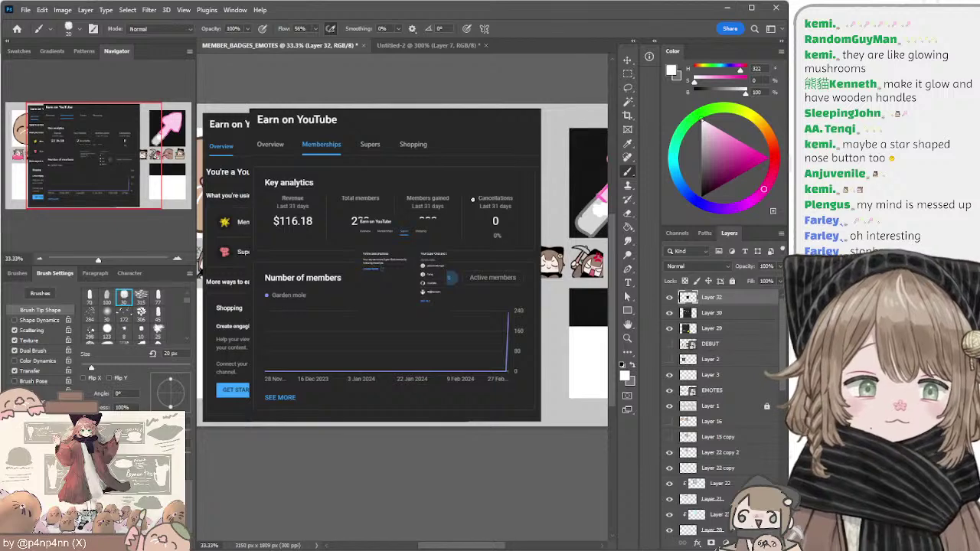
left_click(627, 61)
left_click_drag(407, 217, 452, 110)
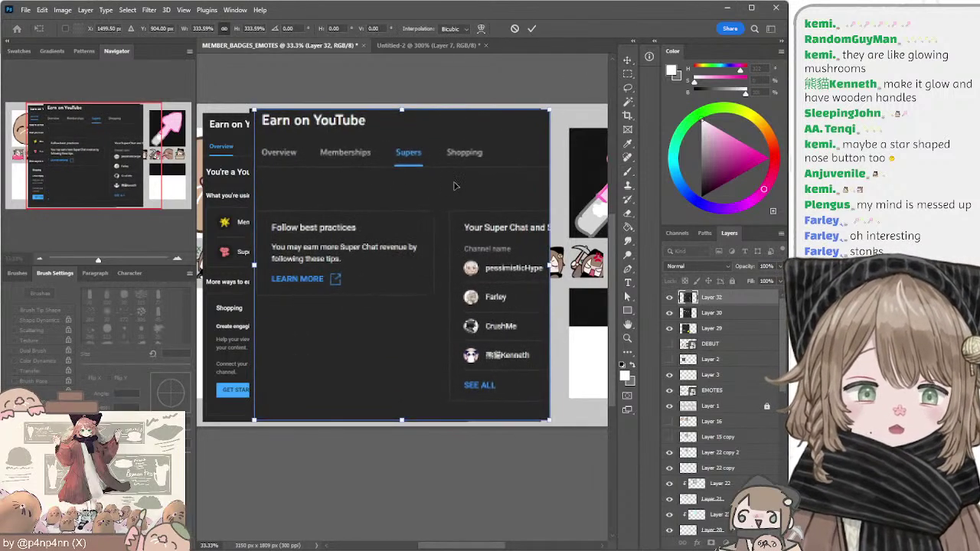
left_click_drag(453, 185, 420, 185)
key("Return")
Step: Reposition the Supers screenshot so it overlaps the Memberships screenshot beneath it
left_click_drag(475, 148, 429, 137)
left_click(495, 72)
left_click_drag(422, 188, 456, 186)
mouse_move(419, 212)
left_mouse_down()
mouse_move(444, 208)
mouse_move(418, 216)
left_mouse_up()
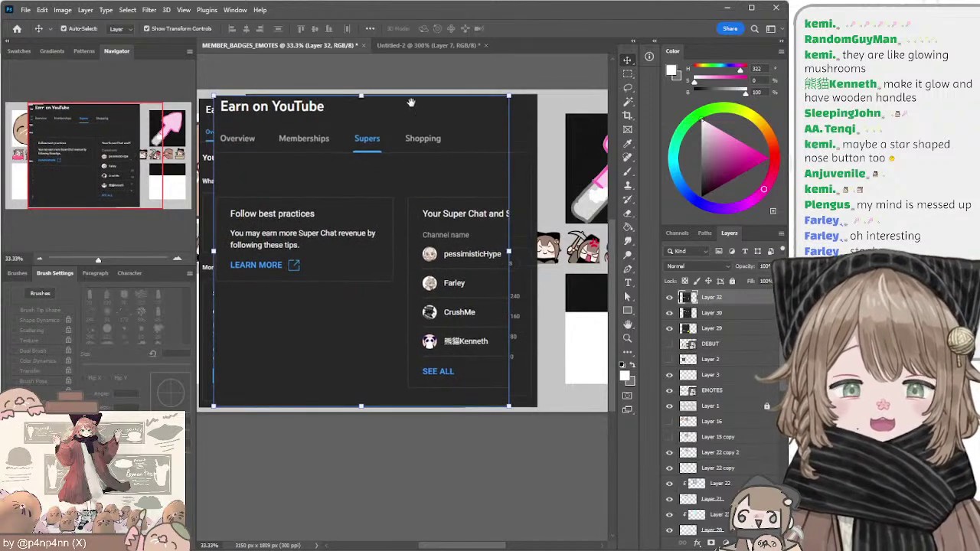
left_click_drag(411, 102, 445, 99)
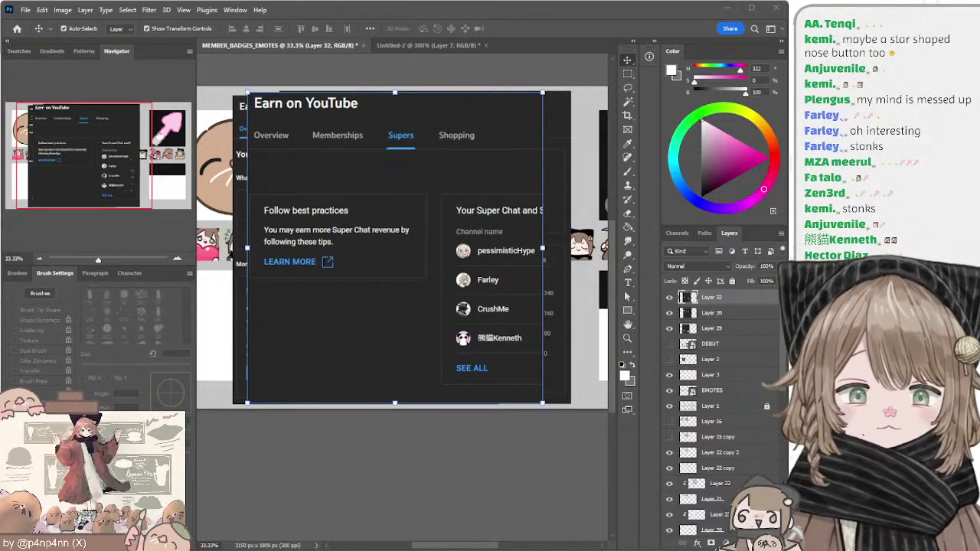
Step: Hide the three Earn on YouTube screenshots on Layers 32, 30 and 29, and add a new layer above Layer 3
left_click(461, 481)
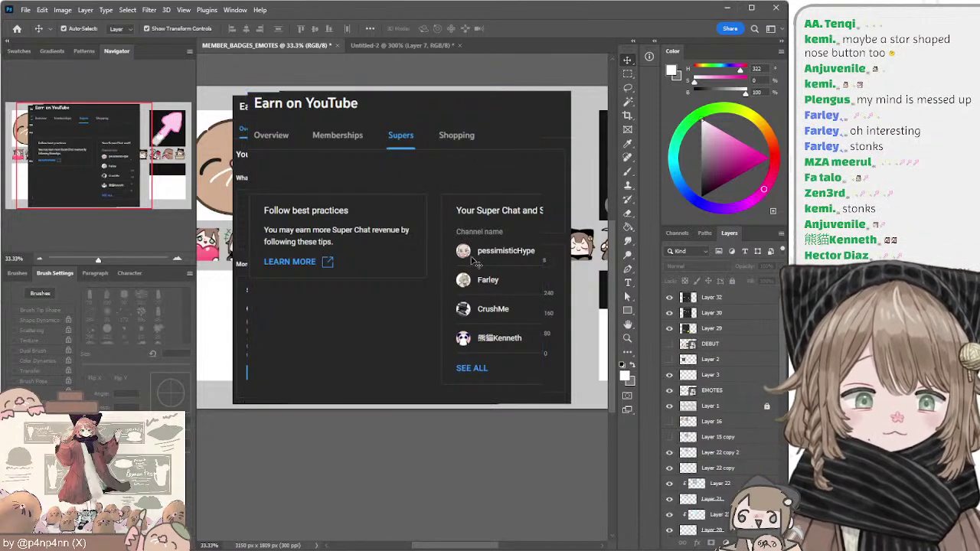
left_click(693, 298)
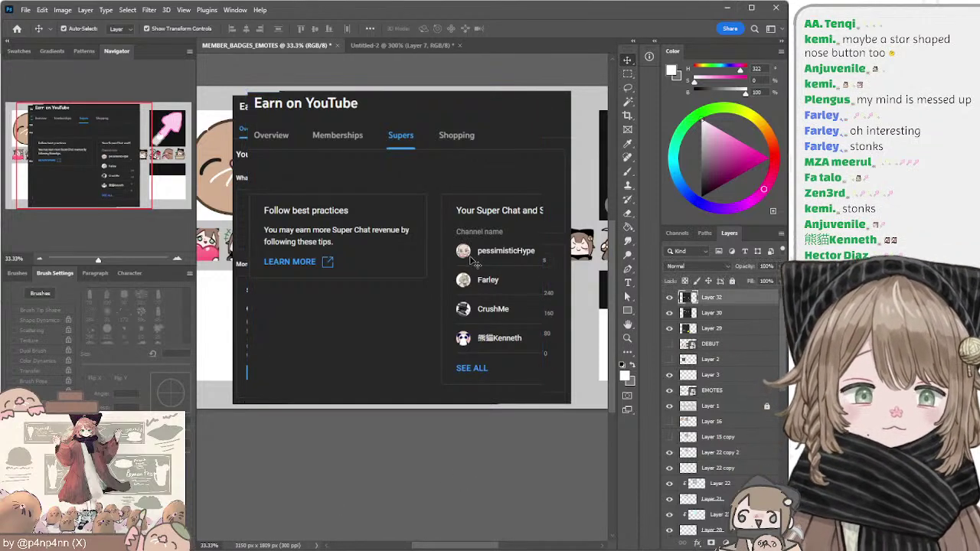
left_click(670, 297)
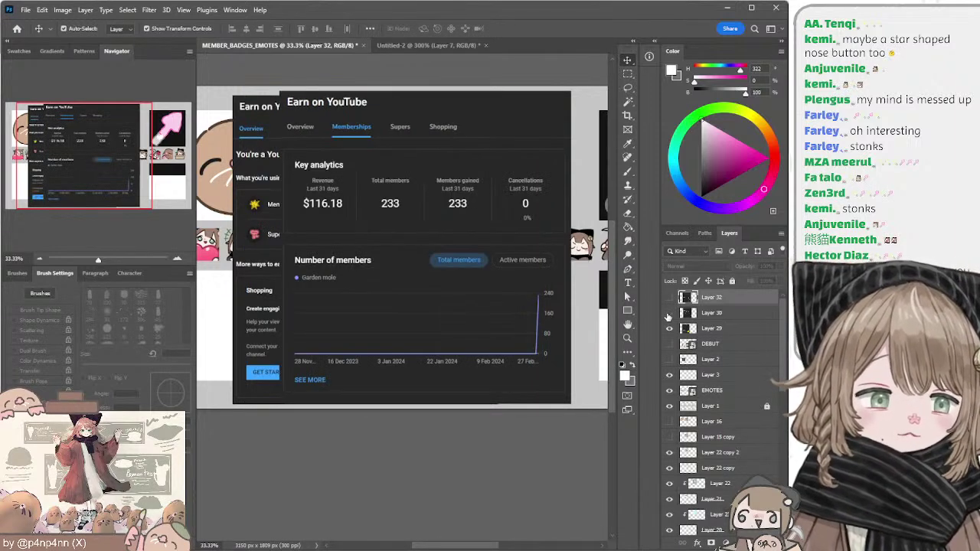
left_click(669, 313)
left_click(669, 327)
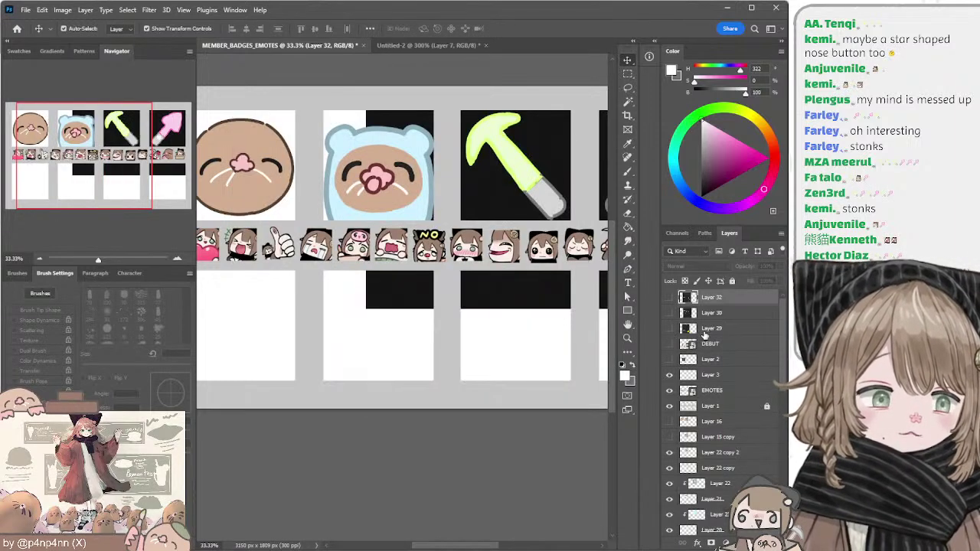
left_click(693, 376)
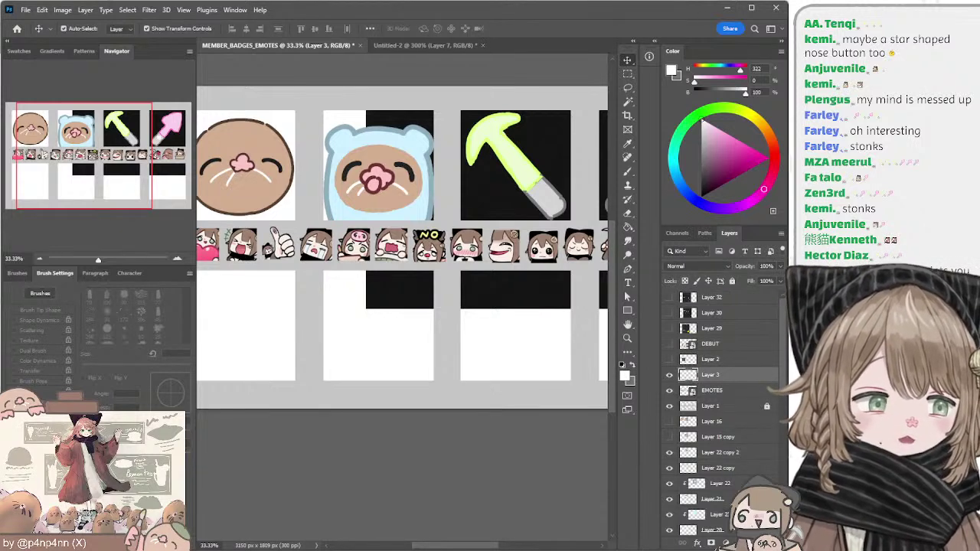
left_click(755, 543)
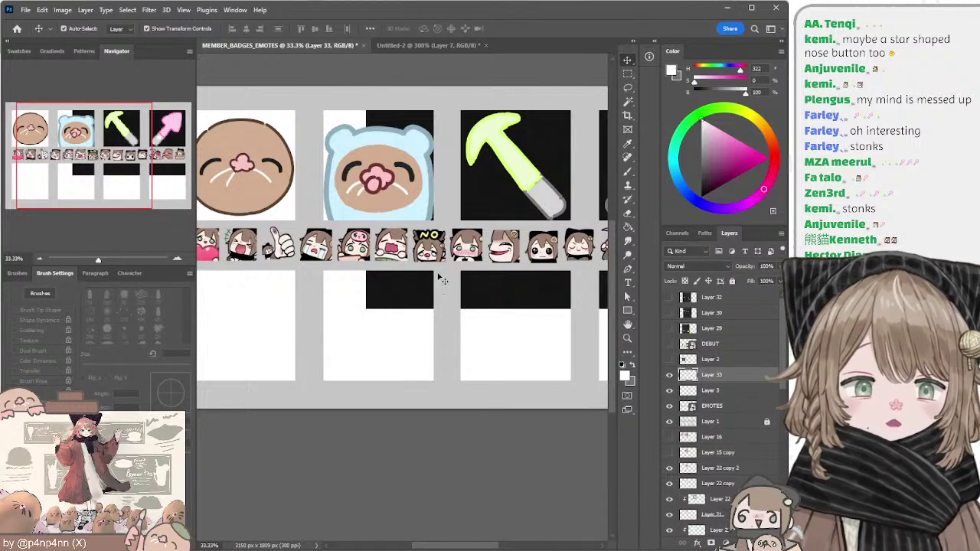
Step: Move the black backdrop on Layer 28 so it sits behind only the pickaxe and shovel badges in the upper row
scroll(443, 281, "right", 3)
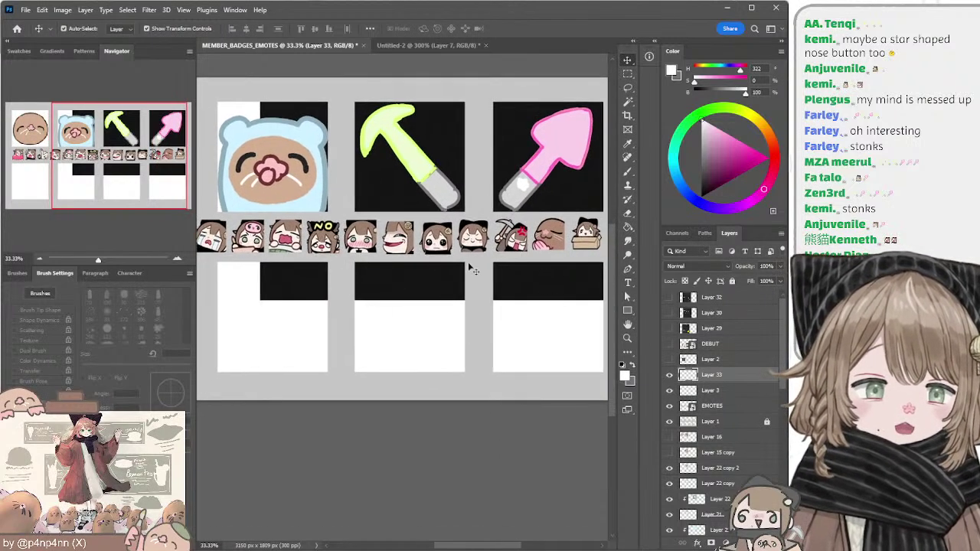
scroll(782, 452, "down", 10)
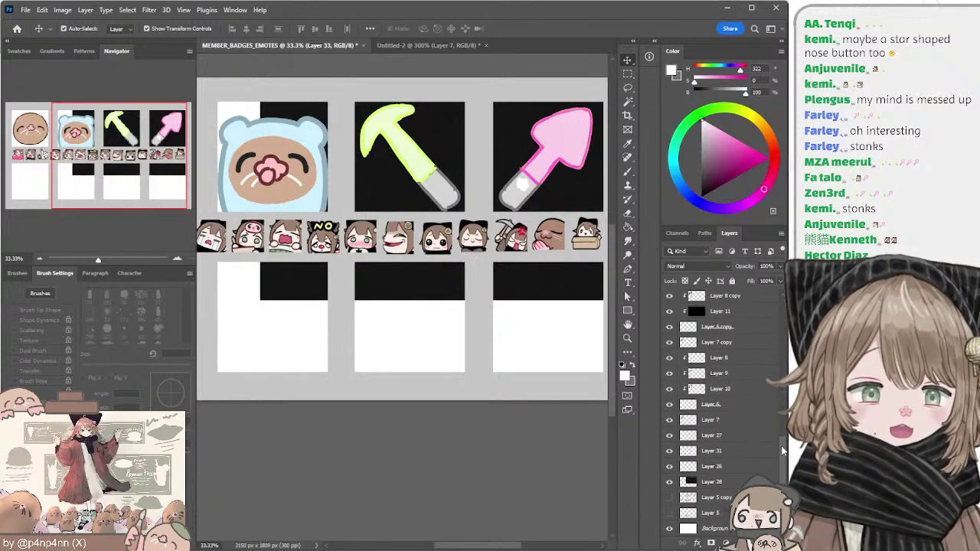
left_click(670, 482)
left_click(669, 482)
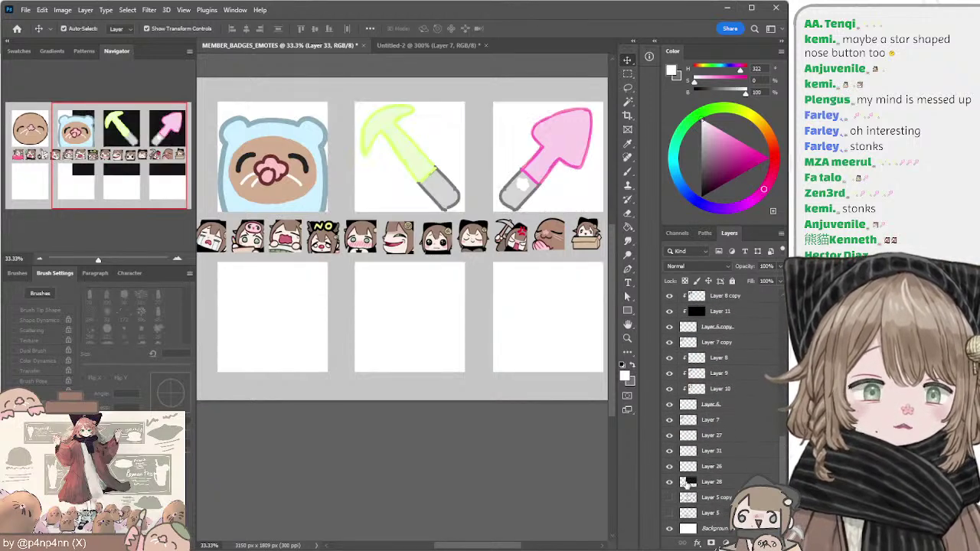
left_click(669, 482)
left_click(704, 482)
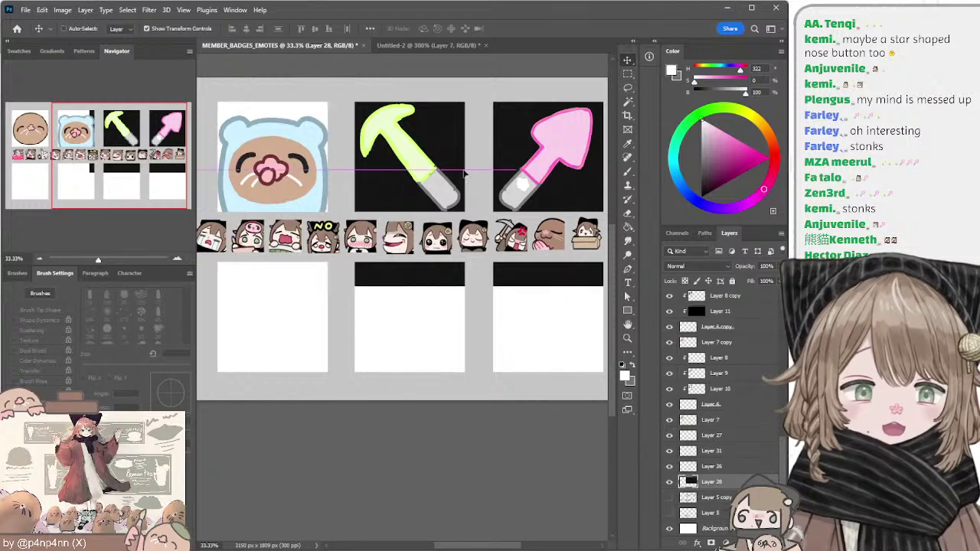
left_click_drag(465, 175, 449, 143)
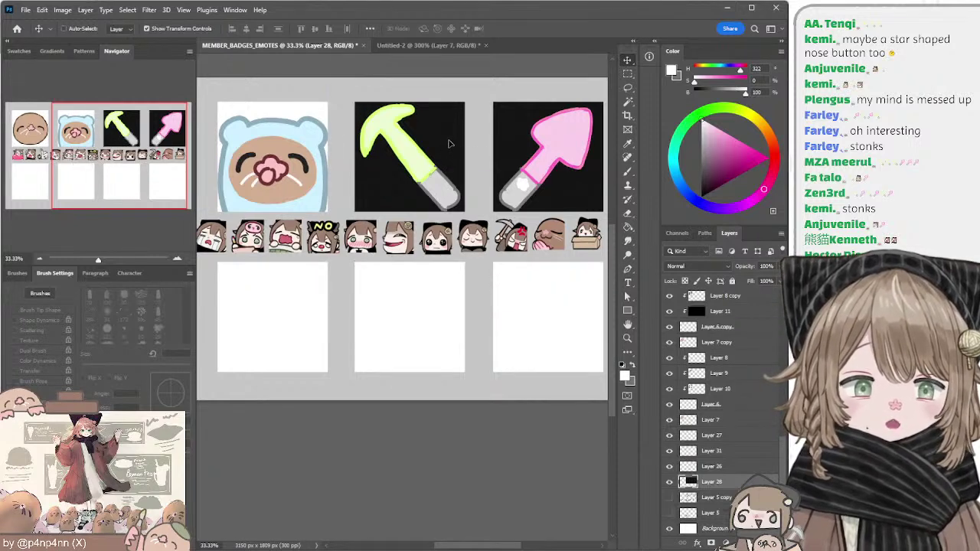
Step: Add a new empty layer above Layer 32 at the top of the layer stack
left_click_drag(334, 265, 500, 266)
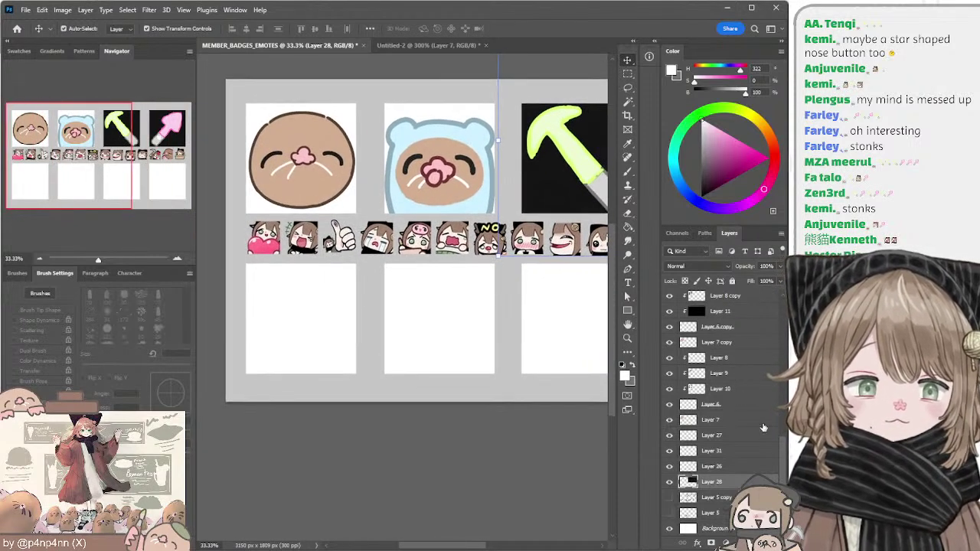
scroll(758, 432, "up", 10)
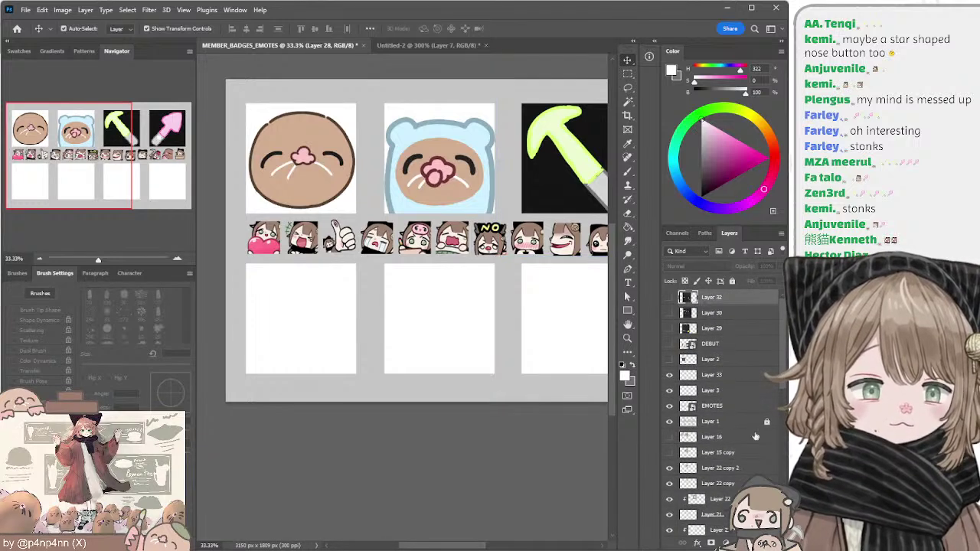
left_click(754, 542)
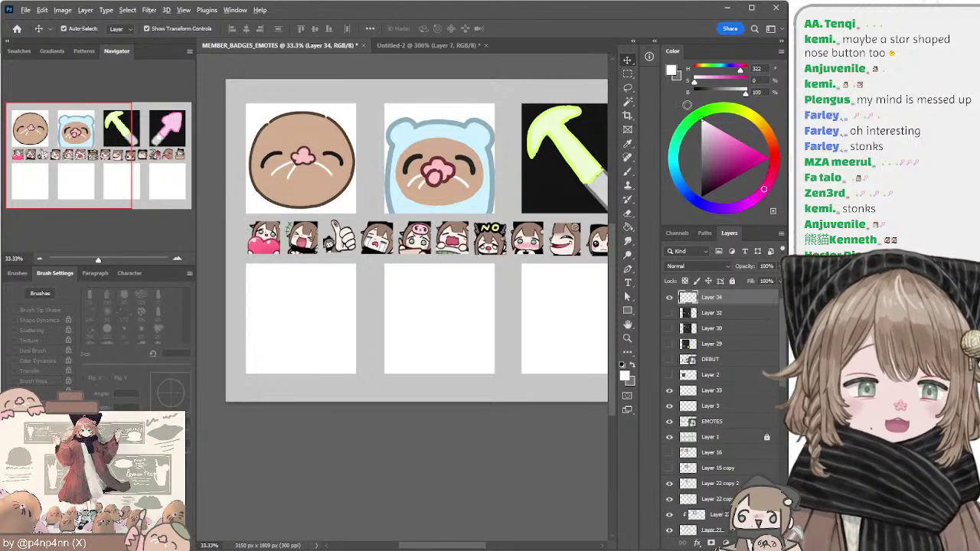
Step: Fill Layer 34 with white and add a new layer above it, ready for a black 10 px brush
key("alt+BackSpace")
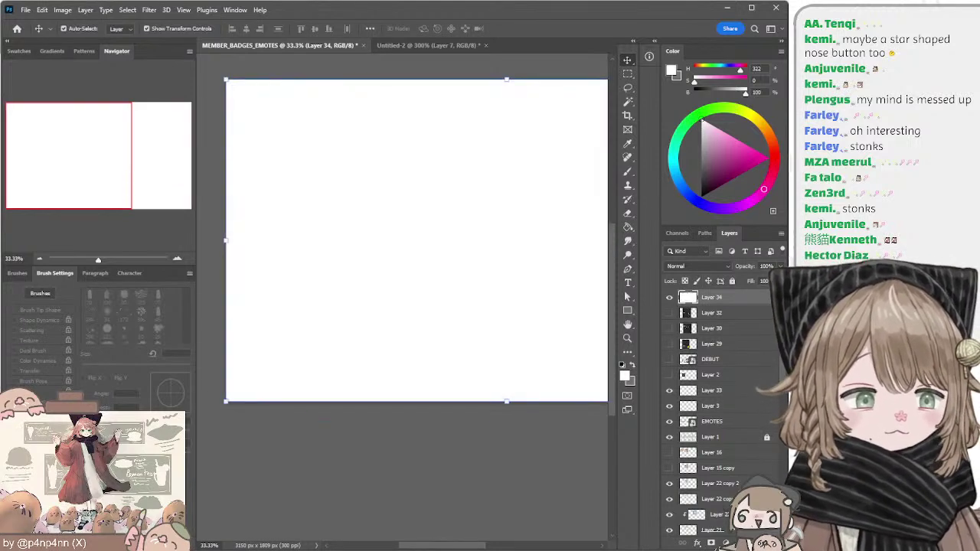
left_click(754, 542)
key("b")
left_click_drag(704, 191, 663, 229)
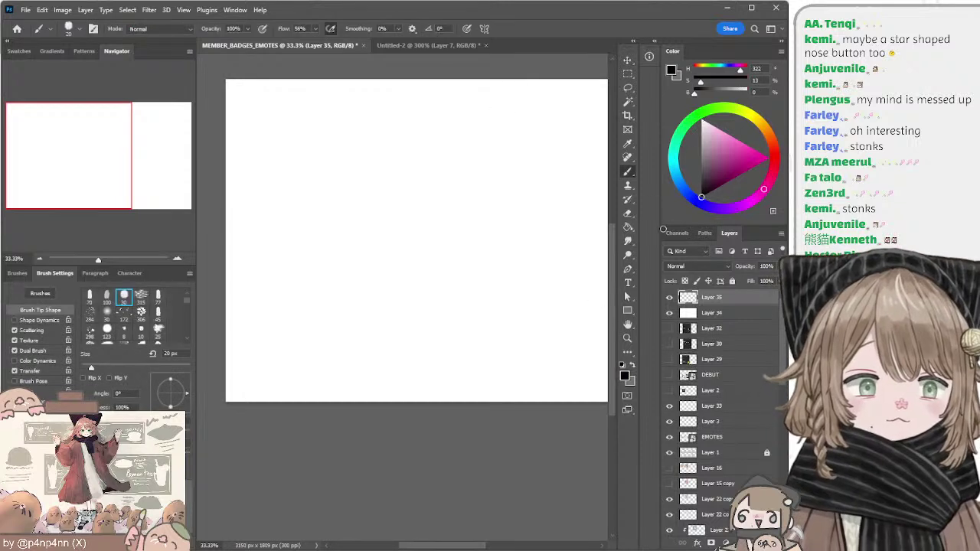
key("bracketleft")
left_click_drag(297, 122, 295, 171)
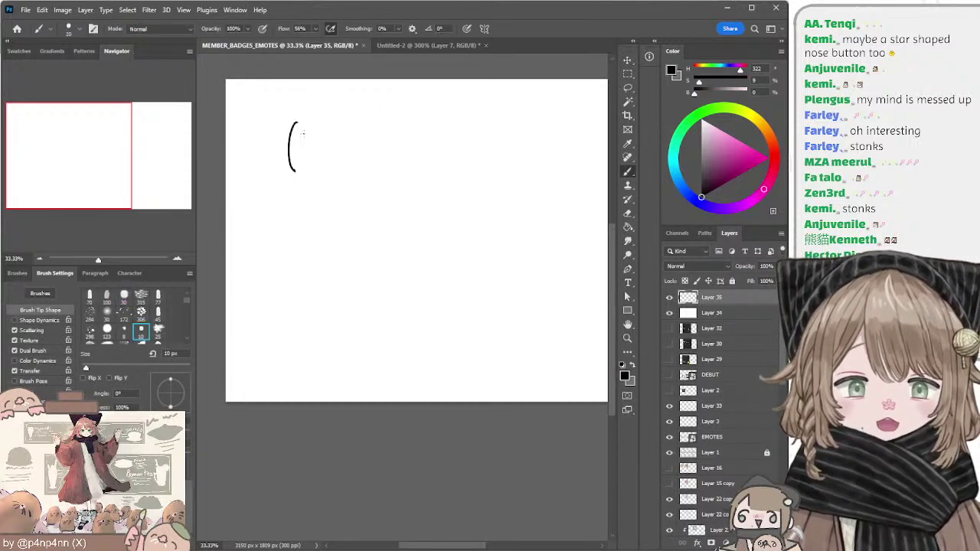
key("ctrl+z")
left_click_drag(273, 114, 302, 113)
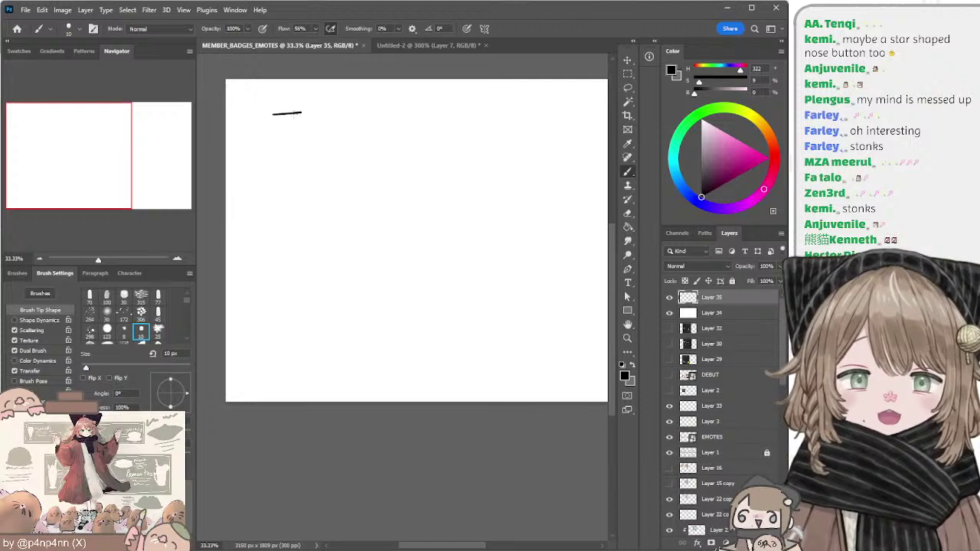
key("ctrl+z")
Step: Lock the white Layer 34 and make Layer 35 the active layer
left_click(714, 313)
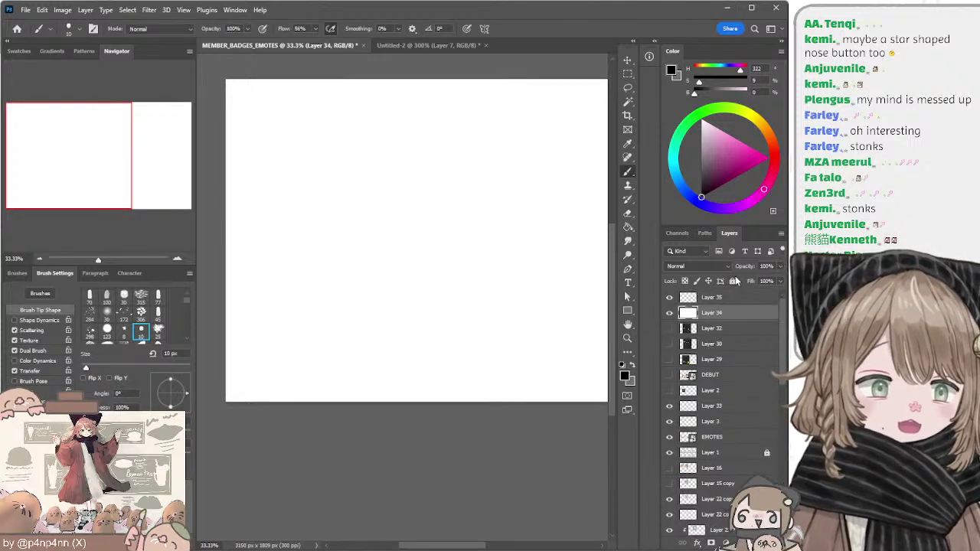
left_click(733, 281)
left_click(711, 297)
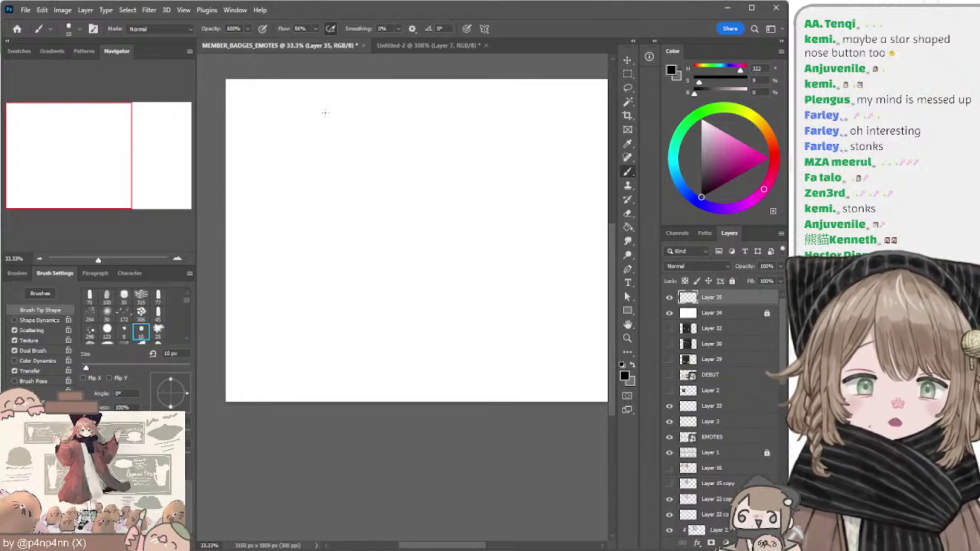
Step: Handwrite "Read ToS" with a dash before it as the first list item near the top of the white page
mouse_move(284, 113)
left_mouse_down()
mouse_move(311, 111)
mouse_move(293, 132)
mouse_move(359, 132)
mouse_move(388, 110)
left_mouse_up()
key("ctrl+z")
mouse_move(378, 111)
left_mouse_down()
mouse_move(378, 132)
mouse_move(389, 115)
mouse_move(397, 128)
left_mouse_up()
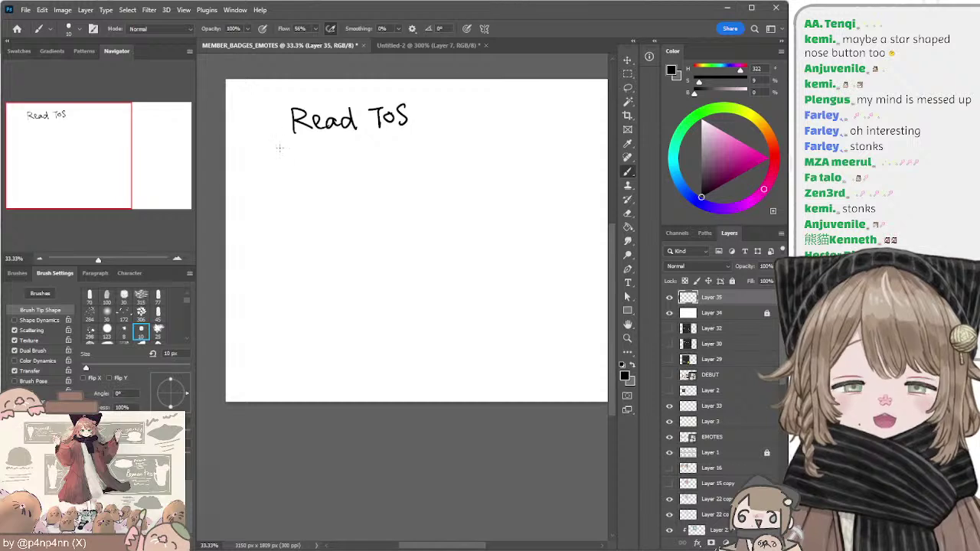
left_click_drag(263, 125, 271, 124)
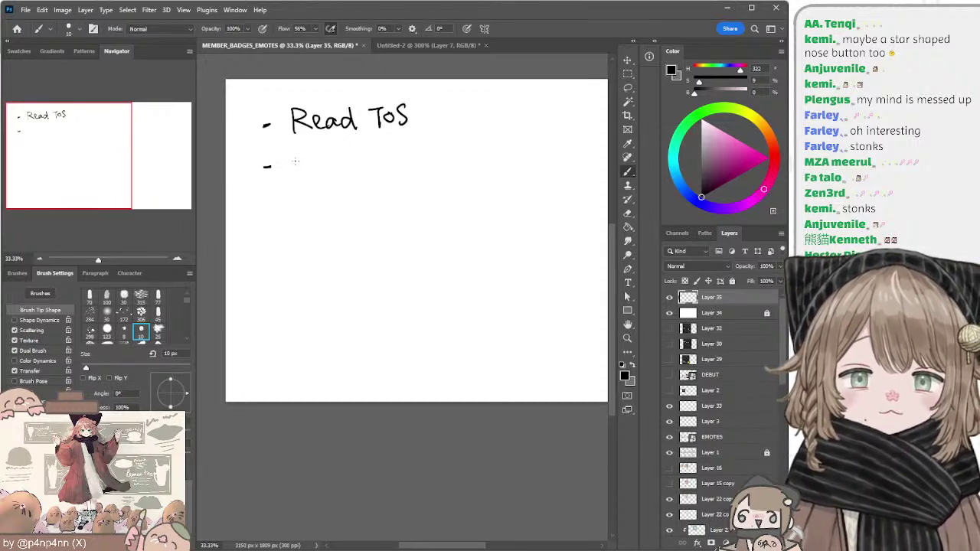
Step: Handwrite "Adsense acct" as the second list item below "Read ToS"
mouse_move(289, 184)
left_mouse_down()
mouse_move(308, 182)
mouse_move(305, 174)
mouse_move(328, 182)
mouse_move(340, 165)
mouse_move(325, 179)
mouse_move(349, 178)
left_mouse_up()
key("ctrl+z")
key("ctrl+z")
left_click_drag(352, 166, 366, 178)
mouse_move(371, 162)
left_mouse_down()
mouse_move(385, 178)
mouse_move(438, 176)
mouse_move(450, 154)
left_mouse_up()
Step: Handwrite "Post about membership" with a dash before it as the third list item
left_click_drag(265, 222, 273, 213)
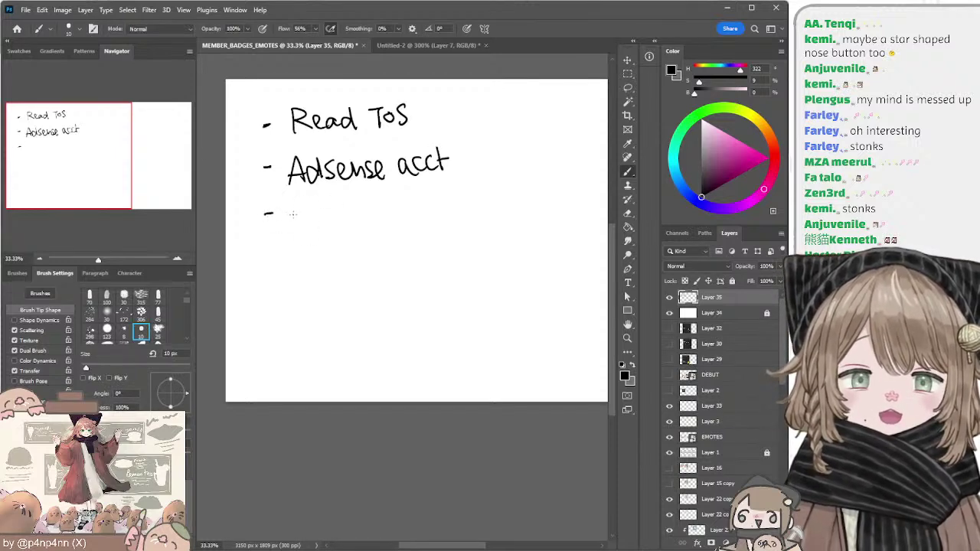
left_click_drag(290, 209, 290, 240)
mouse_move(288, 209)
left_mouse_down()
mouse_move(303, 214)
mouse_move(290, 224)
left_mouse_up()
mouse_move(315, 216)
left_mouse_down()
mouse_move(321, 229)
mouse_move(348, 213)
mouse_move(377, 220)
left_mouse_up()
left_click_drag(382, 201, 383, 220)
left_click_drag(393, 210, 404, 219)
mouse_move(407, 208)
left_mouse_down()
mouse_move(426, 220)
mouse_move(435, 204)
mouse_move(492, 214)
left_mouse_up()
key("ctrl+z")
mouse_move(495, 218)
left_mouse_down()
mouse_move(502, 201)
mouse_move(507, 214)
left_mouse_up()
mouse_move(505, 187)
left_mouse_down()
mouse_move(505, 214)
mouse_move(518, 215)
left_mouse_up()
left_click_drag(523, 210, 543, 205)
mouse_move(549, 203)
left_mouse_down()
mouse_move(543, 216)
mouse_move(563, 213)
left_mouse_up()
left_click_drag(568, 201, 571, 220)
mouse_move(572, 201)
left_mouse_down()
mouse_move(582, 204)
mouse_move(502, 217)
left_mouse_up()
Step: Below "Post about membership", draw a rounded box containing "link" and a small copy button, and write "DONE" beside it
mouse_move(405, 232)
left_mouse_down()
mouse_move(482, 257)
mouse_move(399, 242)
mouse_move(421, 251)
left_mouse_up()
mouse_move(427, 243)
left_mouse_down()
mouse_move(445, 253)
mouse_move(508, 245)
left_mouse_up()
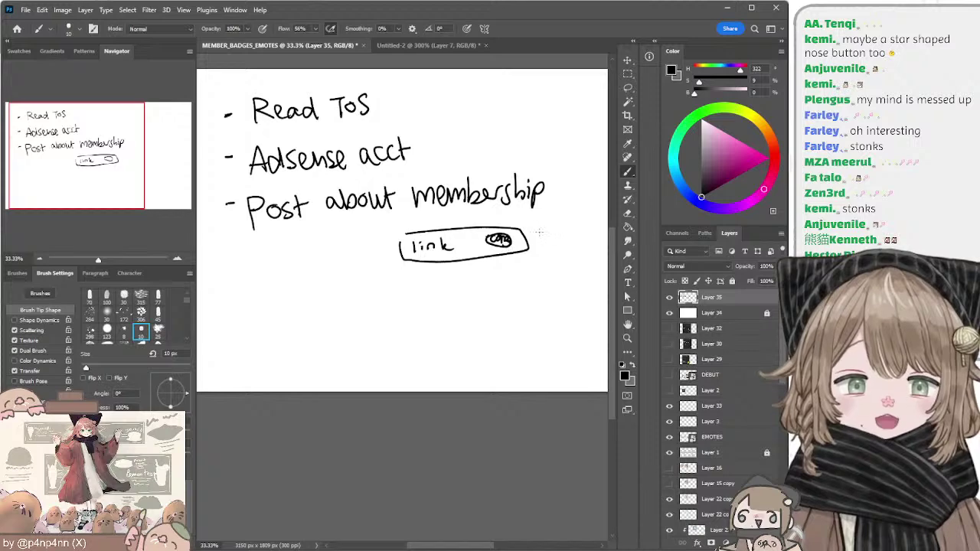
left_click_drag(560, 225, 510, 238)
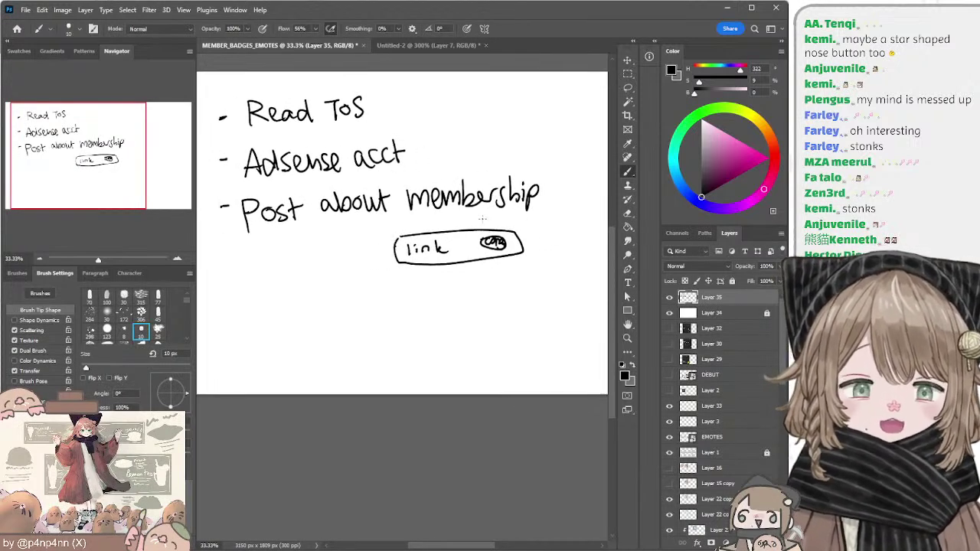
left_click_drag(459, 225, 483, 233)
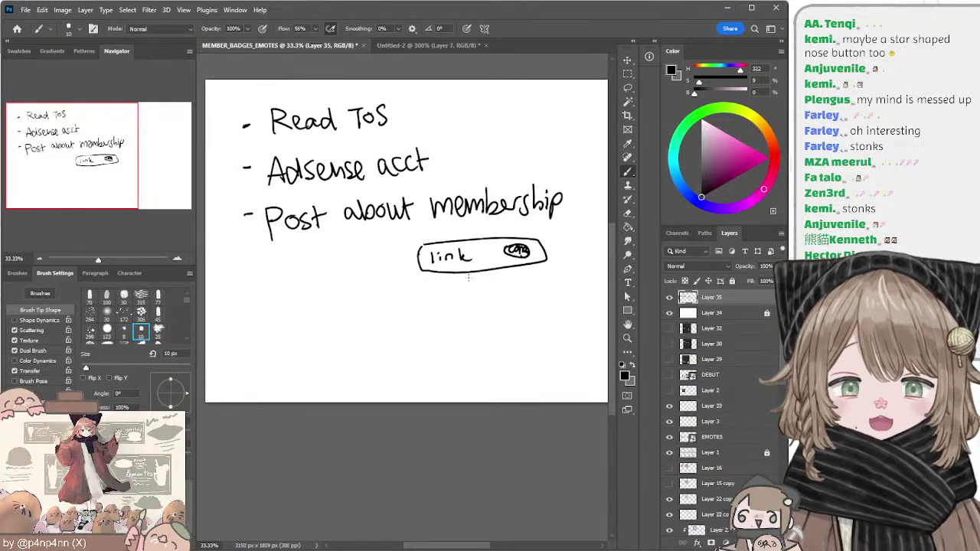
mouse_move(365, 280)
left_mouse_down()
mouse_move(411, 271)
mouse_move(390, 272)
mouse_move(382, 256)
mouse_move(415, 244)
mouse_move(421, 252)
mouse_move(421, 243)
left_mouse_up()
left_click_drag(411, 249, 421, 249)
Step: Handwrite "Welcome post" with a dash before it as the fourth list item
left_click_drag(318, 303, 255, 310)
key("ctrl+z")
key("ctrl+z")
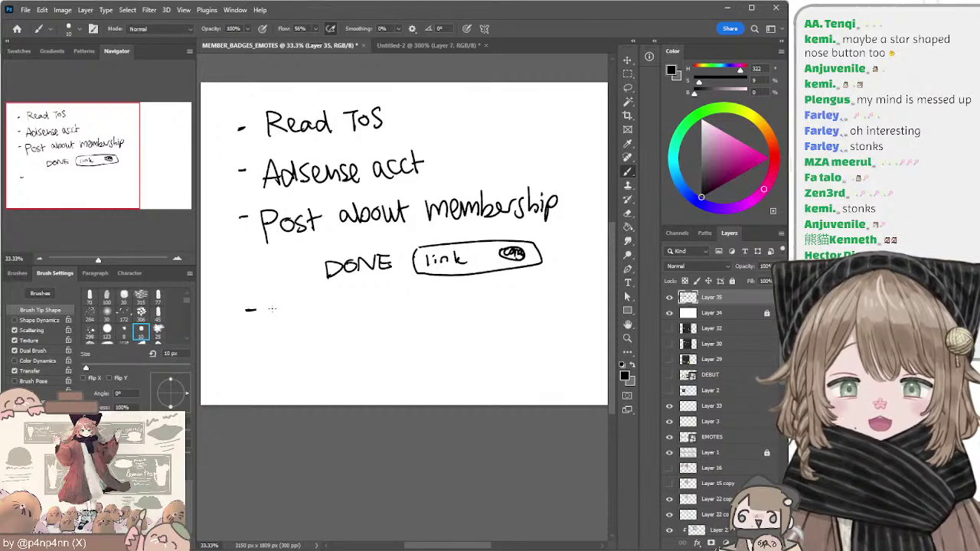
left_click_drag(292, 314, 333, 321)
left_click_drag(355, 311, 400, 327)
mouse_move(398, 303)
left_mouse_down()
mouse_move(401, 317)
mouse_move(413, 306)
mouse_move(440, 319)
left_mouse_up()
mouse_move(433, 303)
left_mouse_down()
mouse_move(451, 301)
mouse_move(459, 317)
left_mouse_up()
key("ctrl+z")
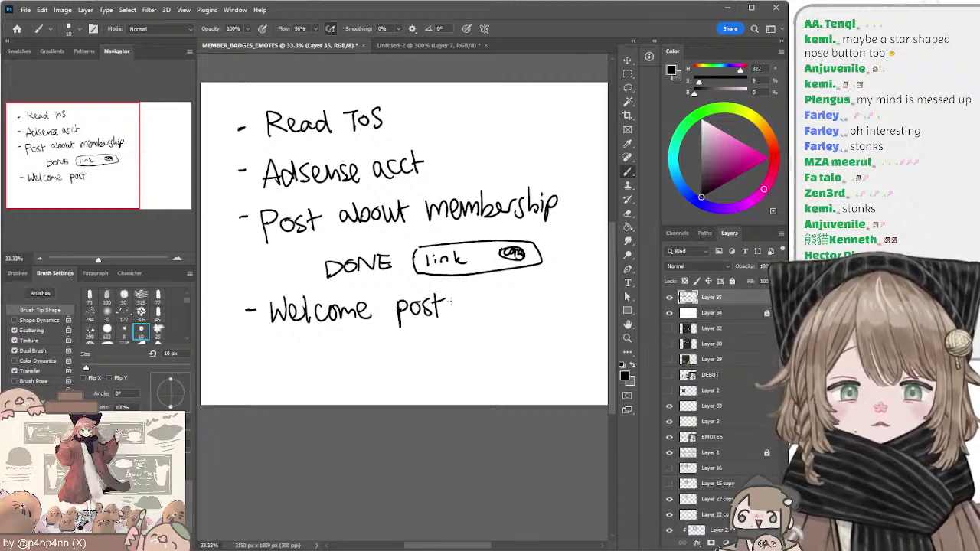
mouse_move(434, 284)
left_mouse_down()
mouse_move(444, 303)
mouse_move(451, 290)
left_mouse_up()
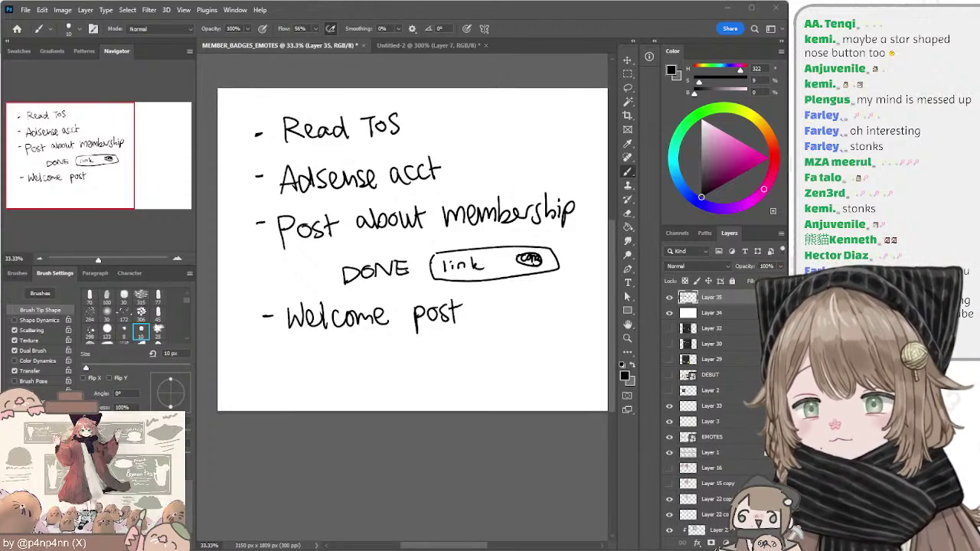
left_click_drag(466, 262, 459, 291)
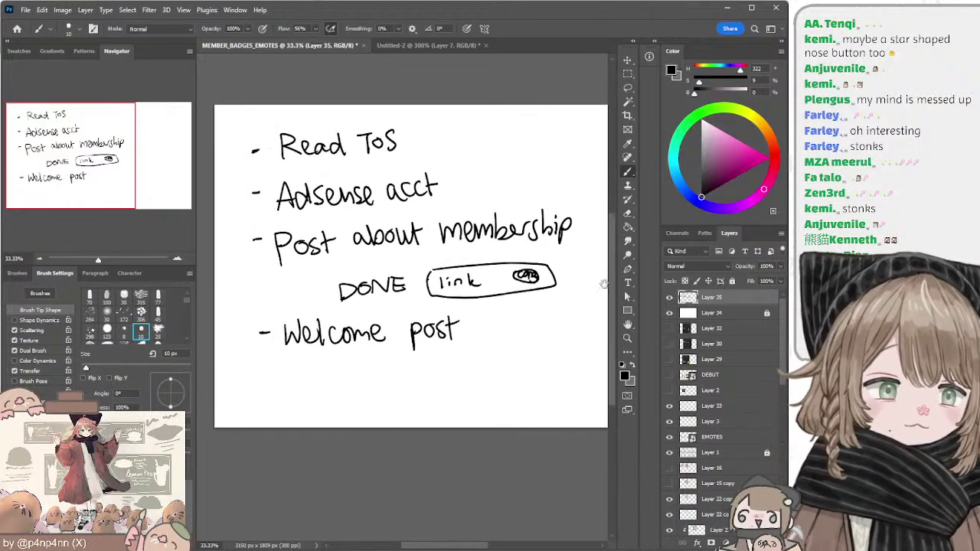
left_click_drag(521, 291, 543, 303)
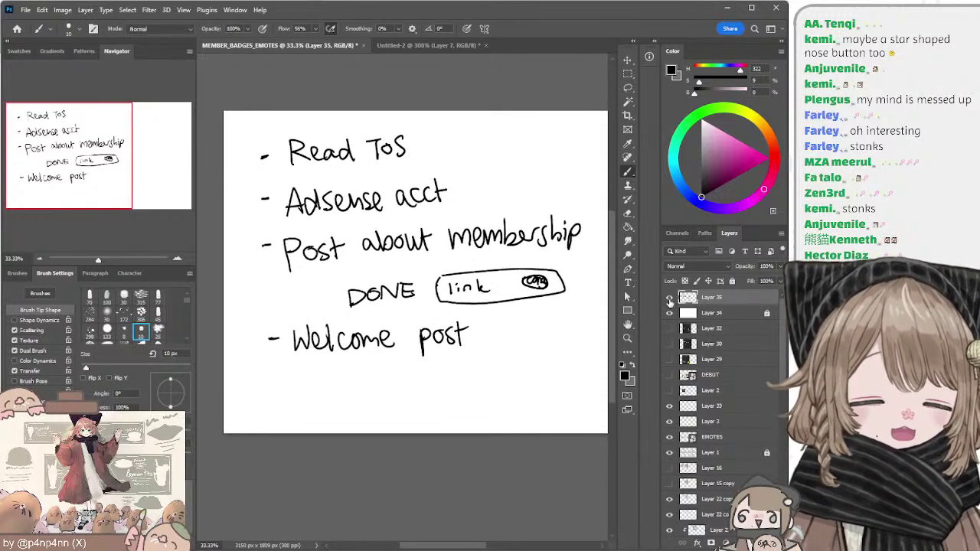
left_click(670, 298)
left_click(669, 297)
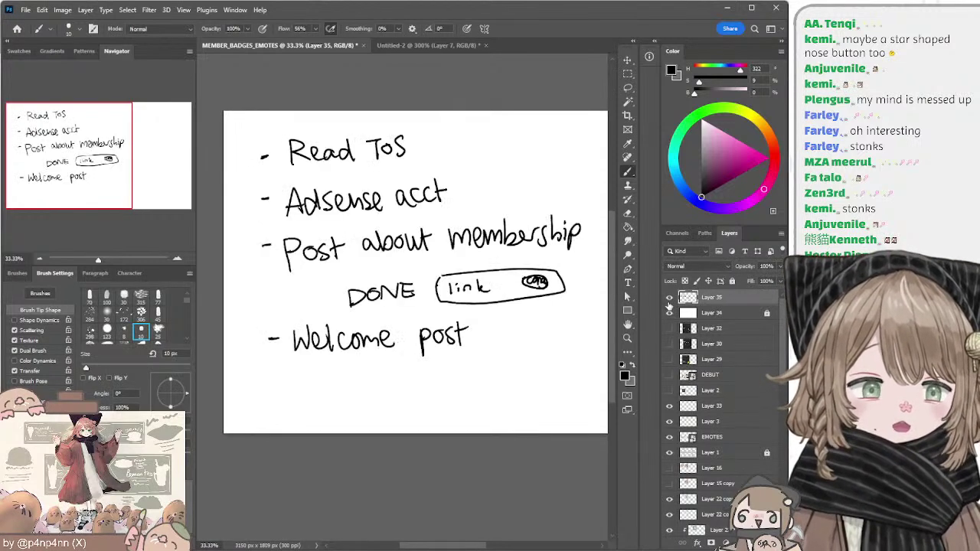
left_click_drag(539, 332, 530, 344)
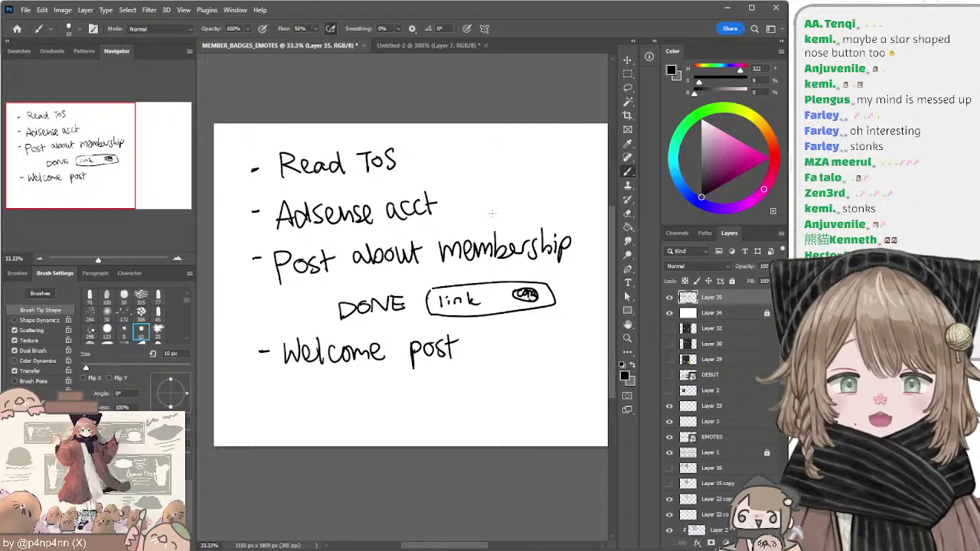
left_click_drag(501, 354, 488, 339)
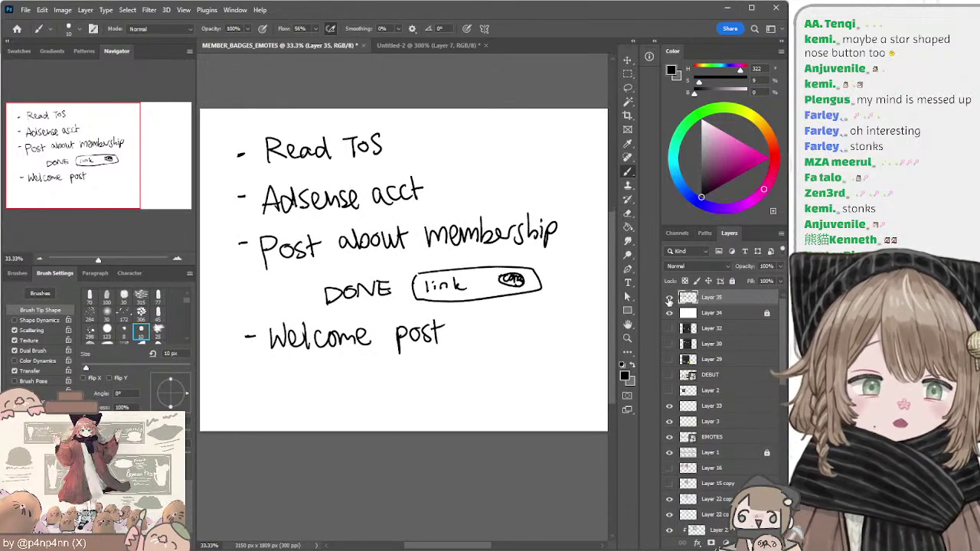
Step: Hide the handwritten list on Layer 35 and add a new layer directly above the white Layer 34
left_click(669, 299)
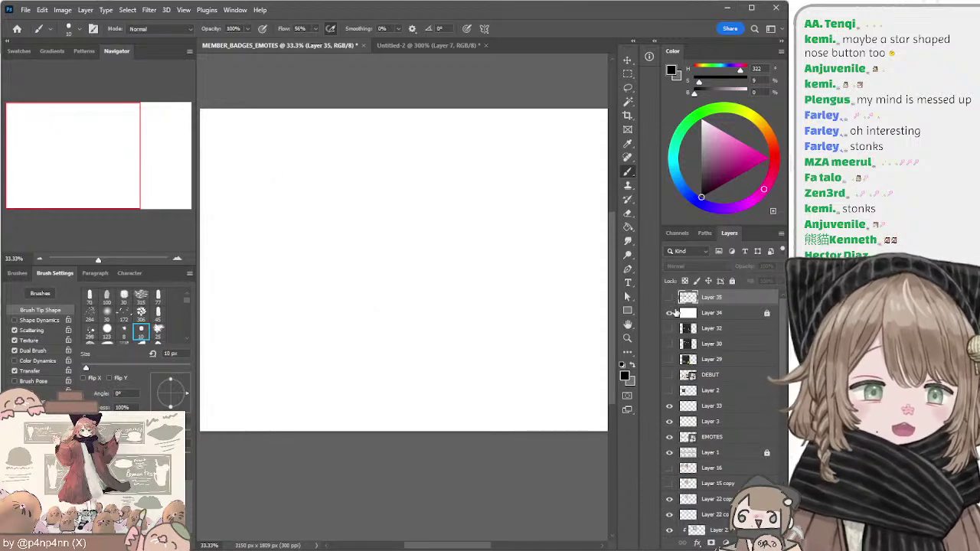
left_click(701, 314)
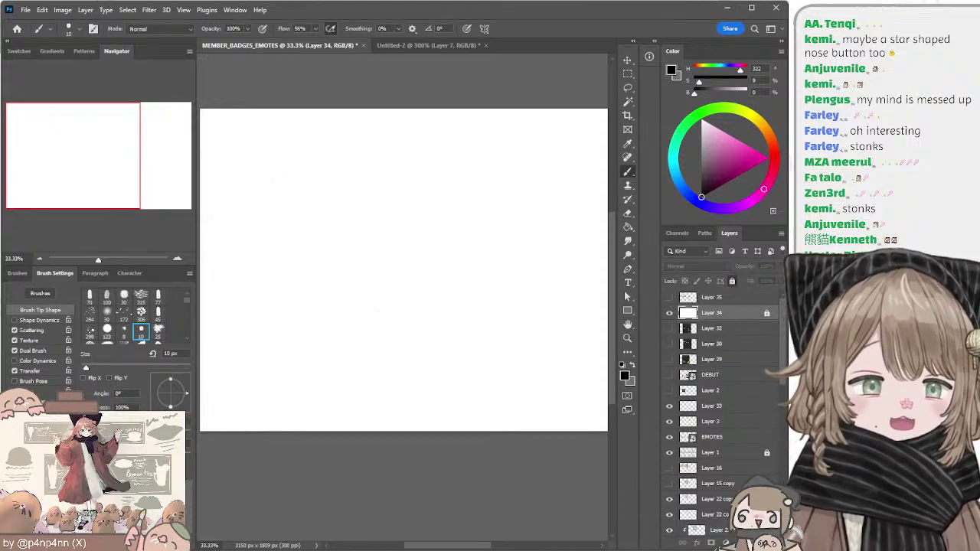
left_click(755, 543)
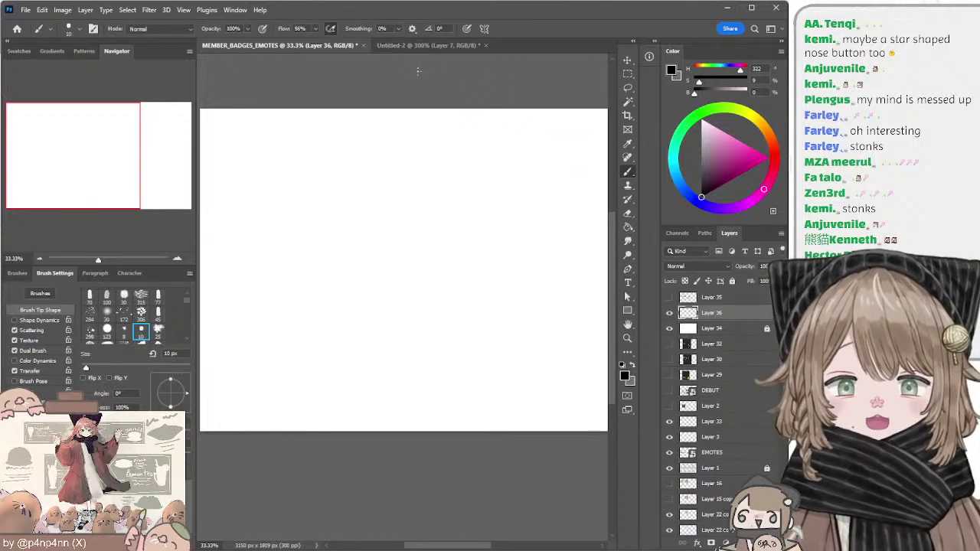
Step: Temporarily hide the white Layer 34 to view the badges and emotes, and check the shovel badge in Untitled-2
left_click(669, 328)
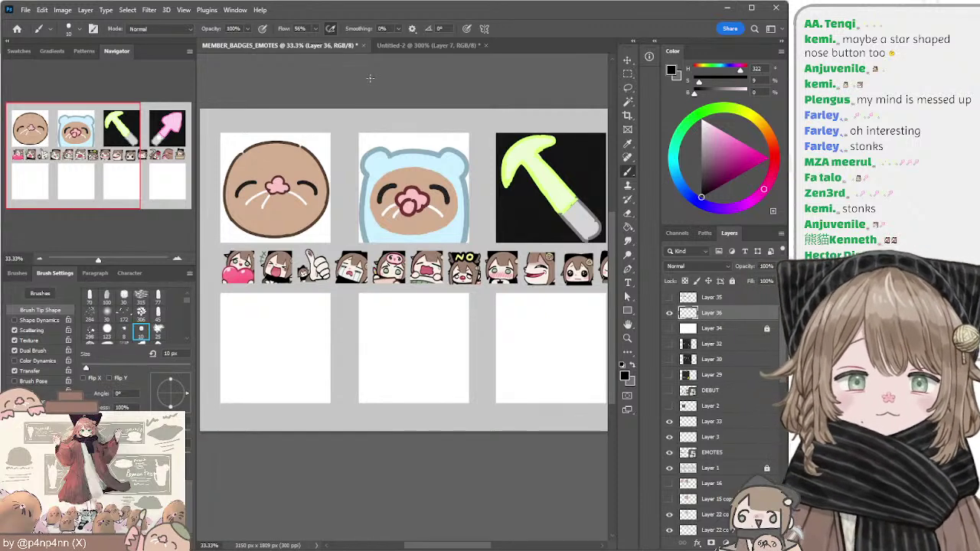
left_click(411, 44)
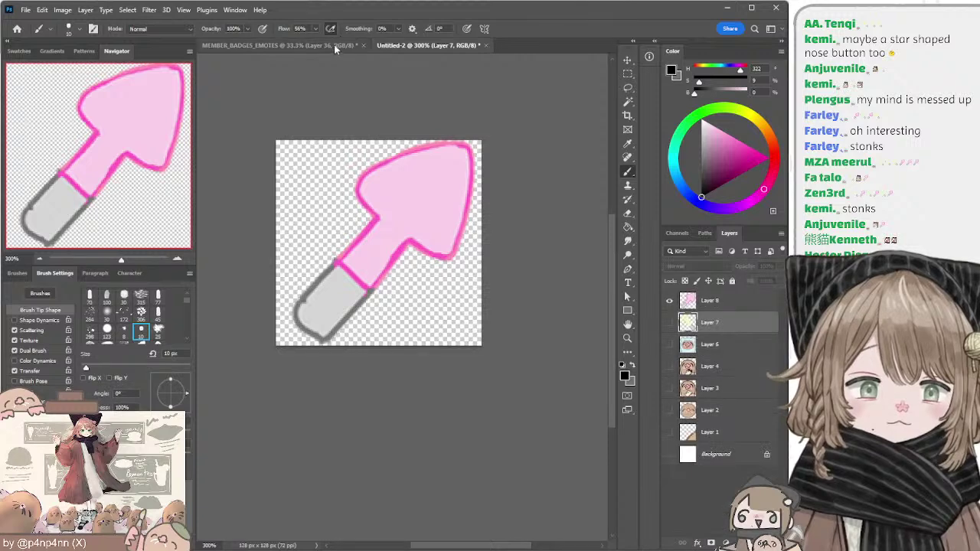
left_click(334, 44)
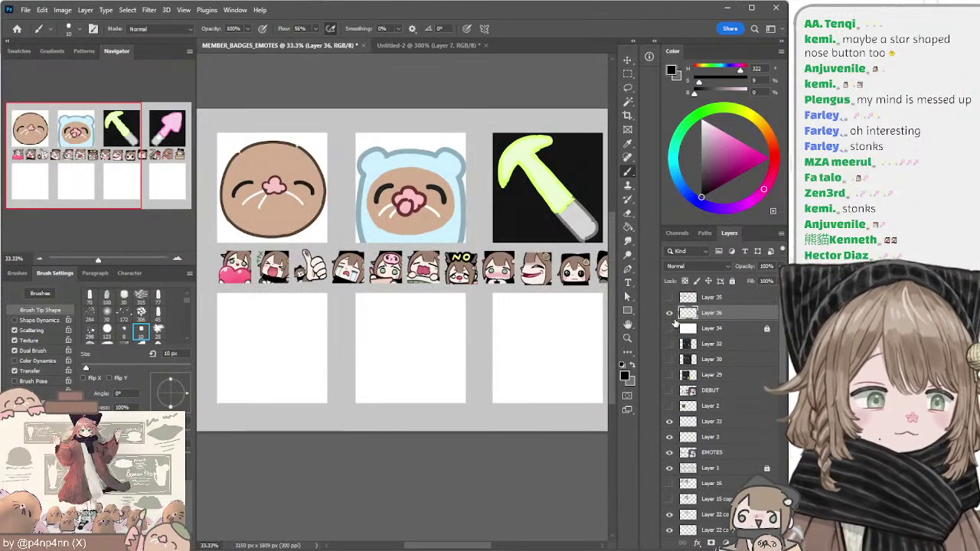
left_click(670, 329)
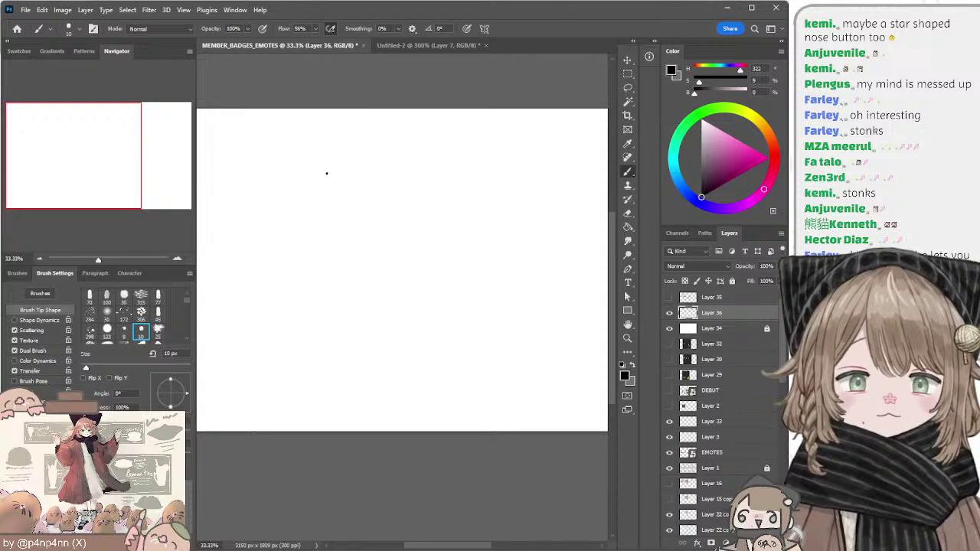
Step: Try other brush presets with test strokes on Layer 36, undo the strokes and keep a 15 px brush
key("period")
mouse_move(312, 182)
left_mouse_down()
mouse_move(387, 175)
mouse_move(385, 199)
left_mouse_up()
key("ctrl+z")
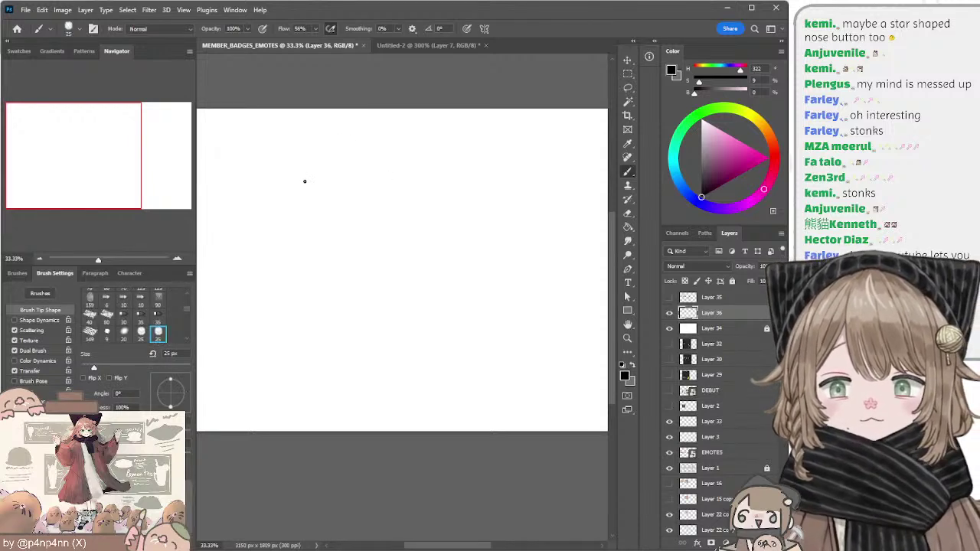
key("period")
mouse_move(296, 190)
left_mouse_down()
mouse_move(346, 155)
mouse_move(375, 214)
mouse_move(366, 219)
left_mouse_up()
key("ctrl+z")
key("ctrl+z")
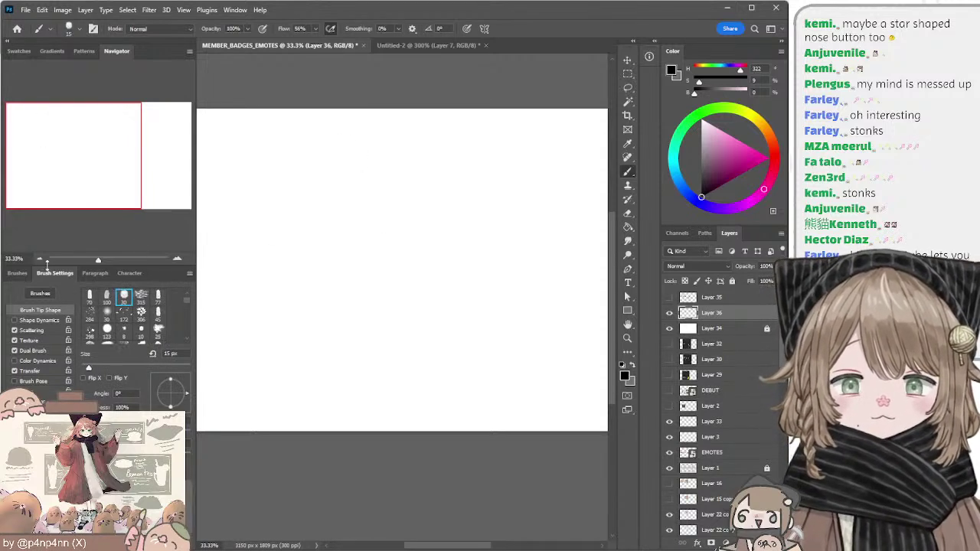
mouse_move(264, 157)
left_mouse_down()
mouse_move(306, 186)
mouse_move(241, 173)
mouse_move(366, 154)
mouse_move(264, 164)
left_mouse_up()
left_click_drag(362, 166, 417, 164)
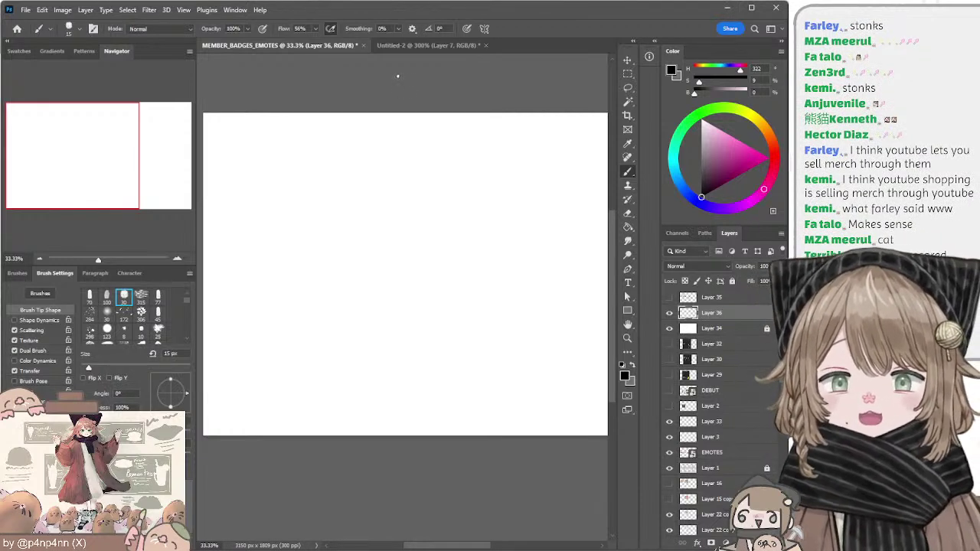
left_click_drag(387, 109, 395, 97)
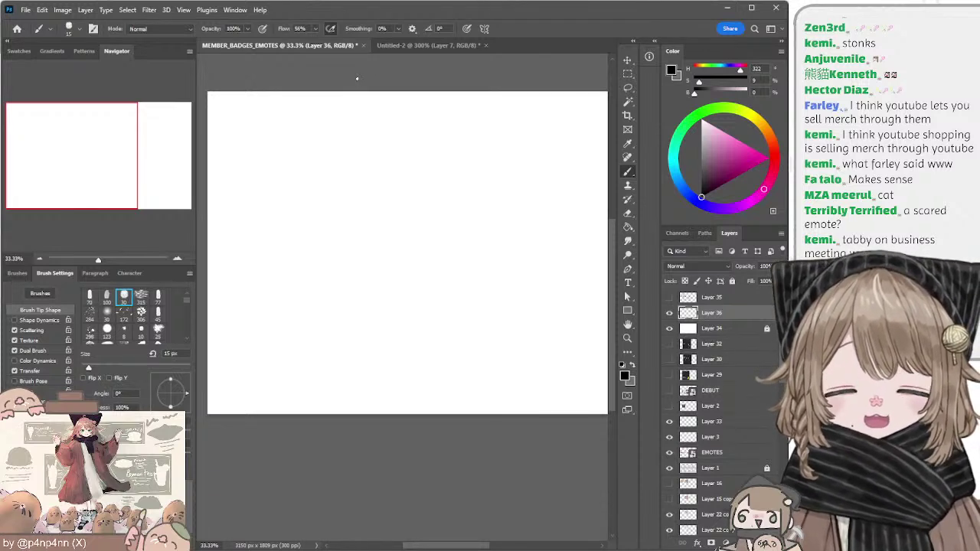
left_click_drag(372, 94, 322, 102)
mouse_move(411, 98)
left_mouse_down()
mouse_move(335, 104)
mouse_move(397, 100)
mouse_move(429, 120)
mouse_move(402, 125)
left_mouse_up()
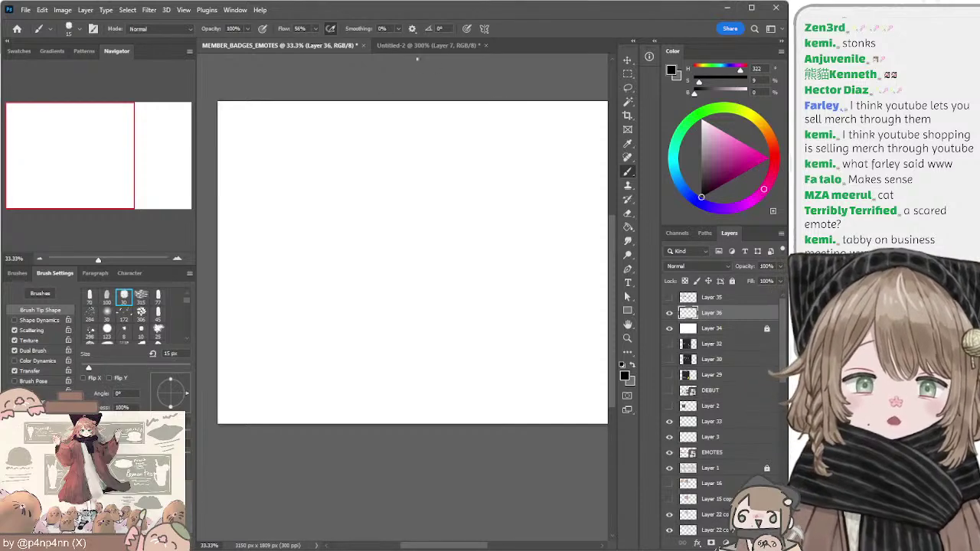
Step: Close the Untitled-2 shovel badge document and return to MEMBER_BADGES_EMOTES
left_click(441, 46)
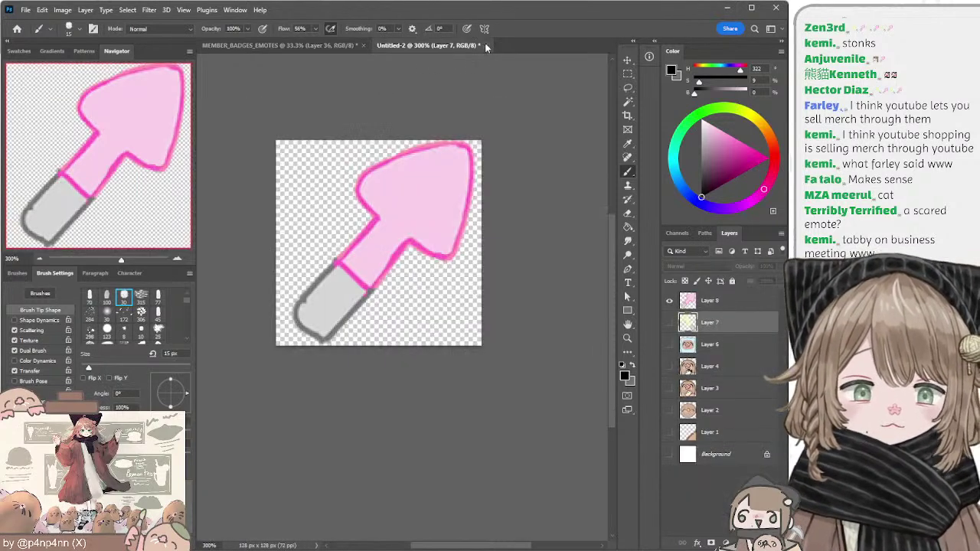
left_click(407, 208)
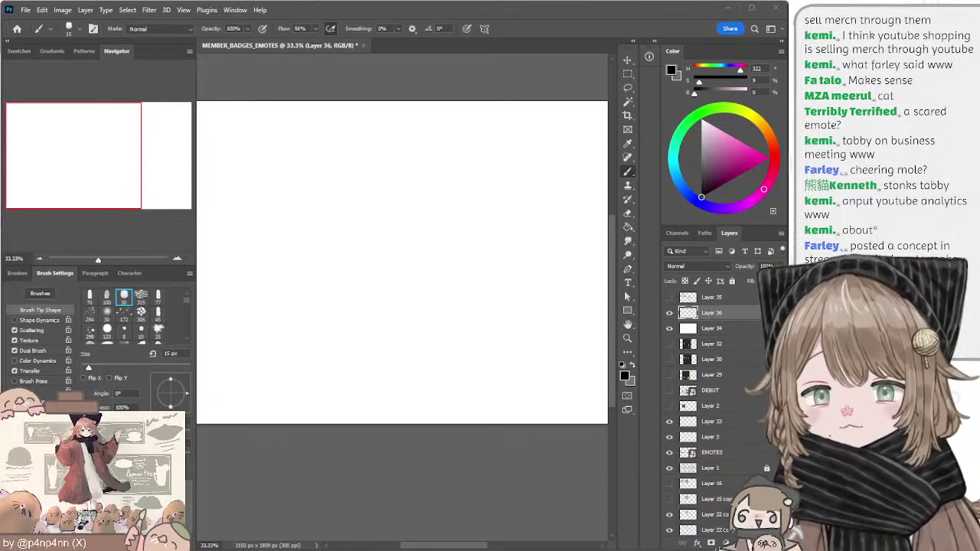
left_click(374, 95)
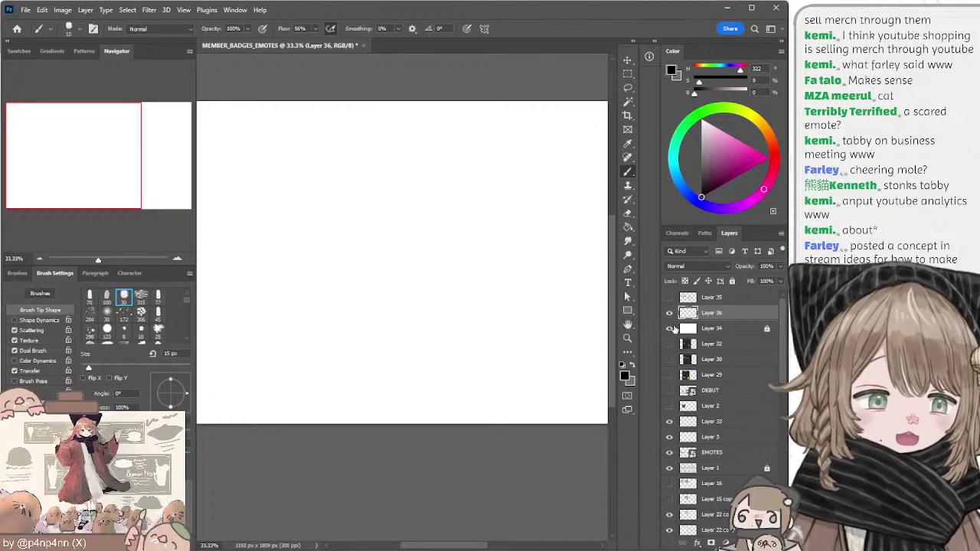
Step: Hide the white Layer 34 and add a new layer directly above Layer 16
scroll(708, 330, "down", 5)
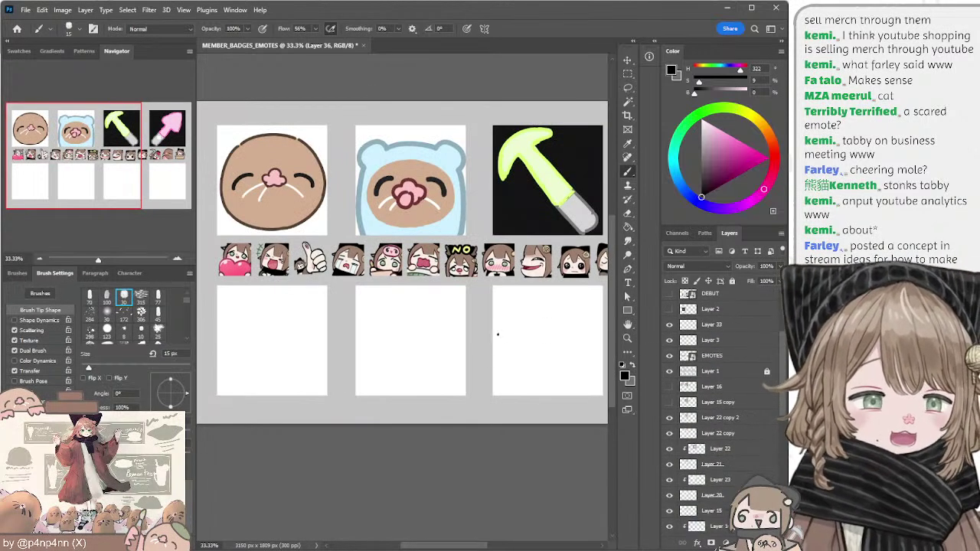
left_click(697, 387)
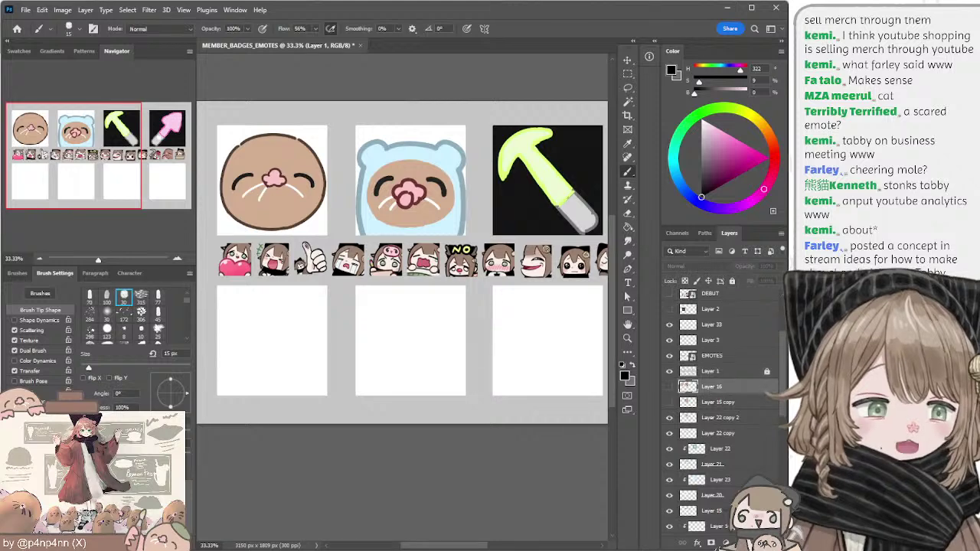
key("ctrl+shift+alt+n")
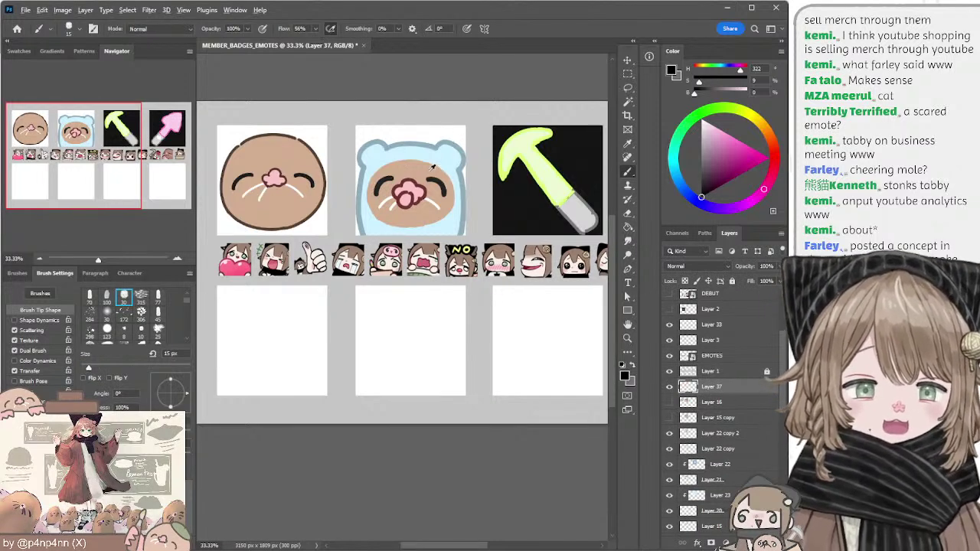
Step: Set the brush colour to a neutral mid grey with 51% brightness and choose the 70 brush tip
left_click(419, 185, "alt")
left_click(700, 156)
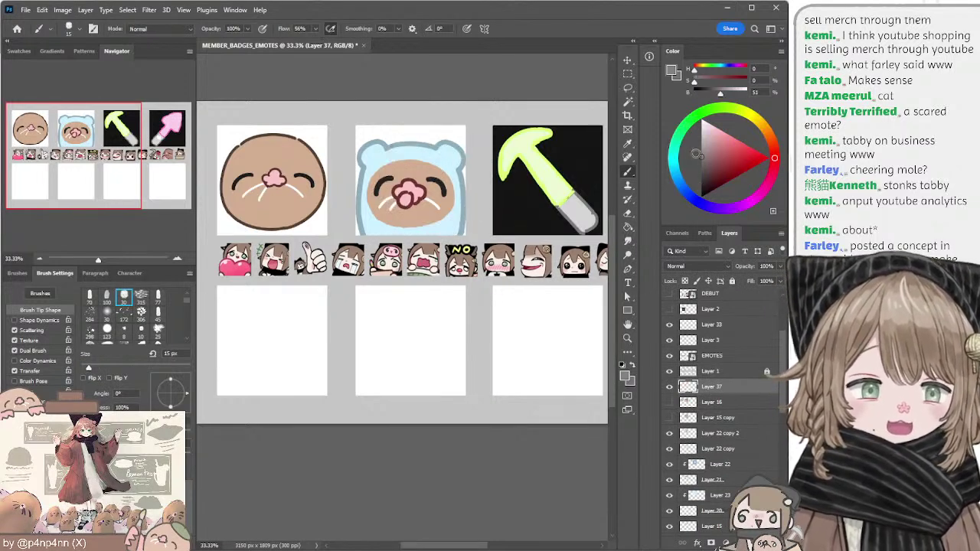
mouse_move(357, 219)
left_mouse_down()
mouse_move(417, 155)
mouse_move(393, 164)
left_mouse_up()
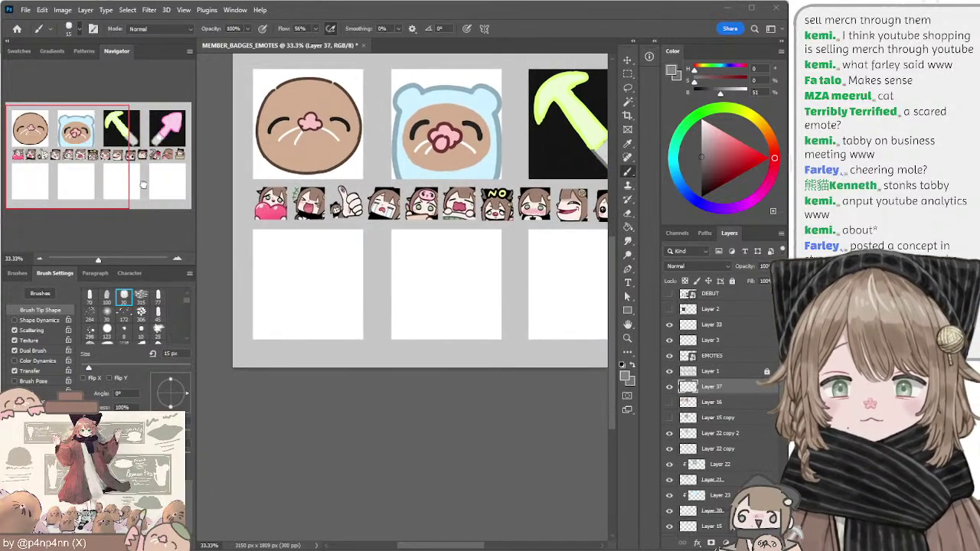
left_click(89, 295)
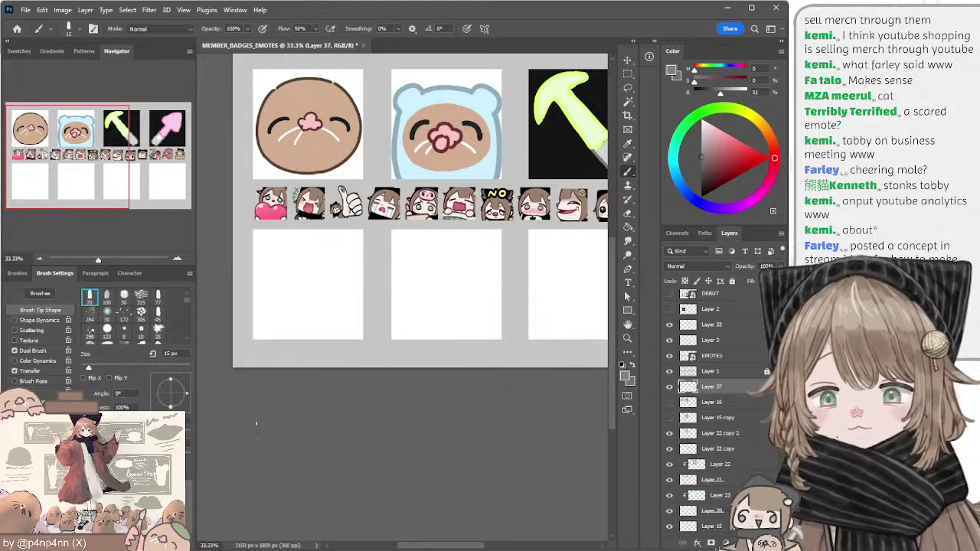
Step: Review the brush and eraser presets, make and undo a test stroke, and set the brush size to 30 px
key("e")
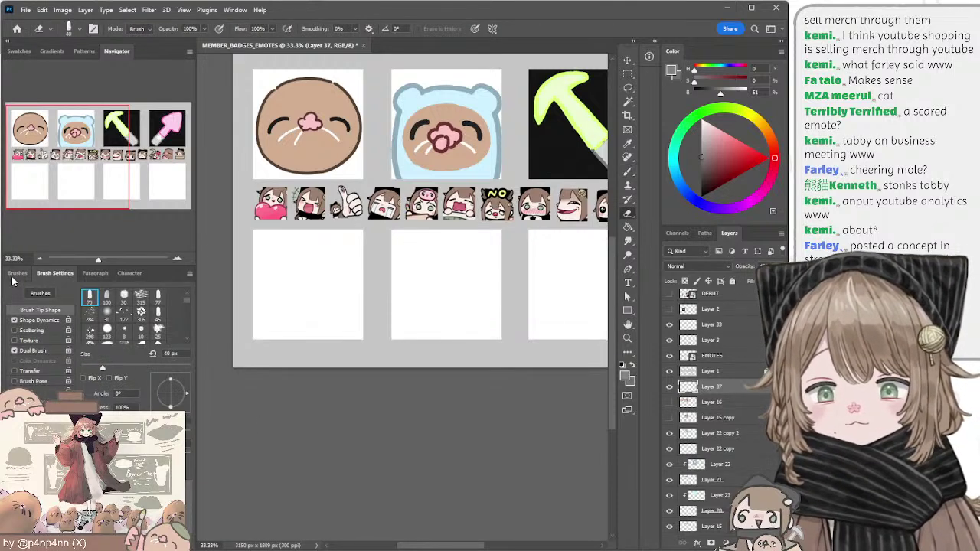
left_click(17, 273)
left_click(287, 425)
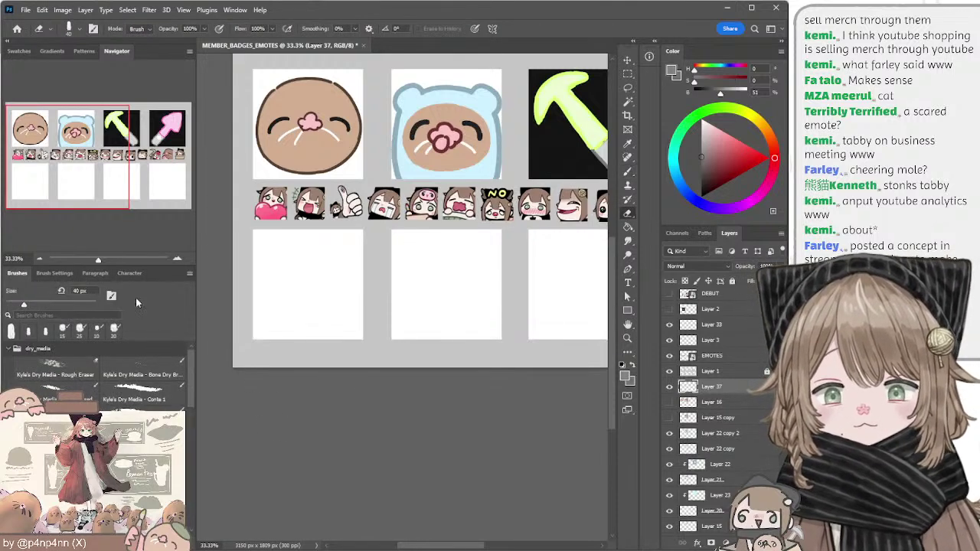
left_click(47, 273)
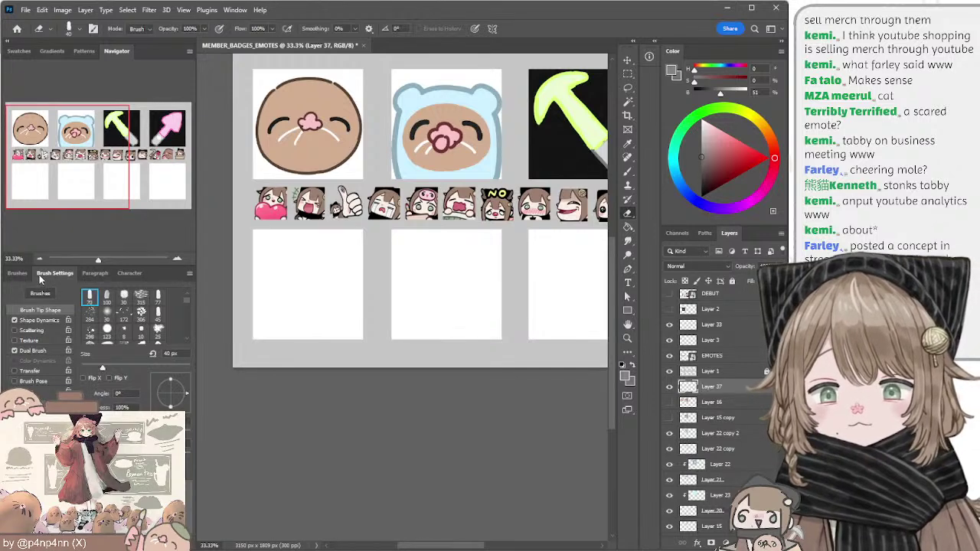
left_click(17, 274)
key("b")
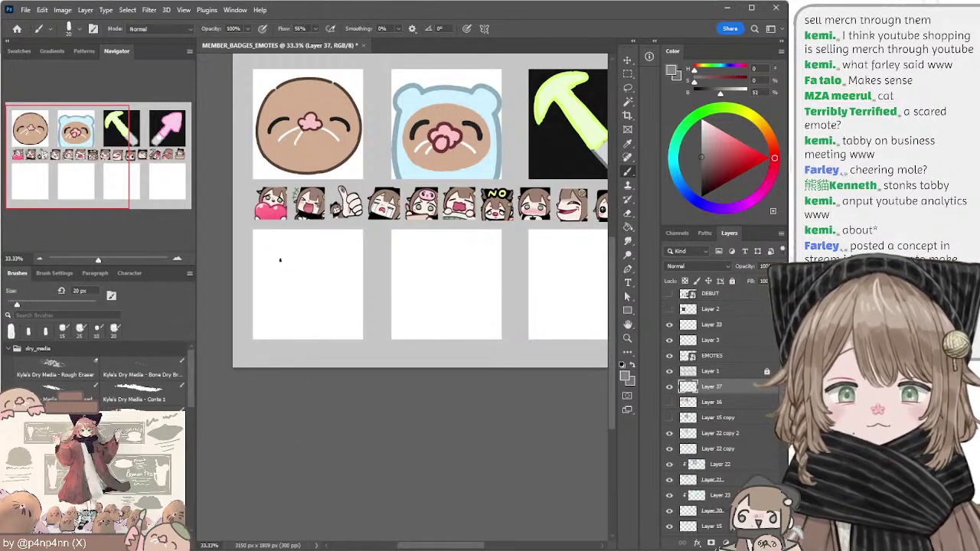
left_click_drag(281, 259, 306, 285)
key("bracketright")
key("ctrl+z")
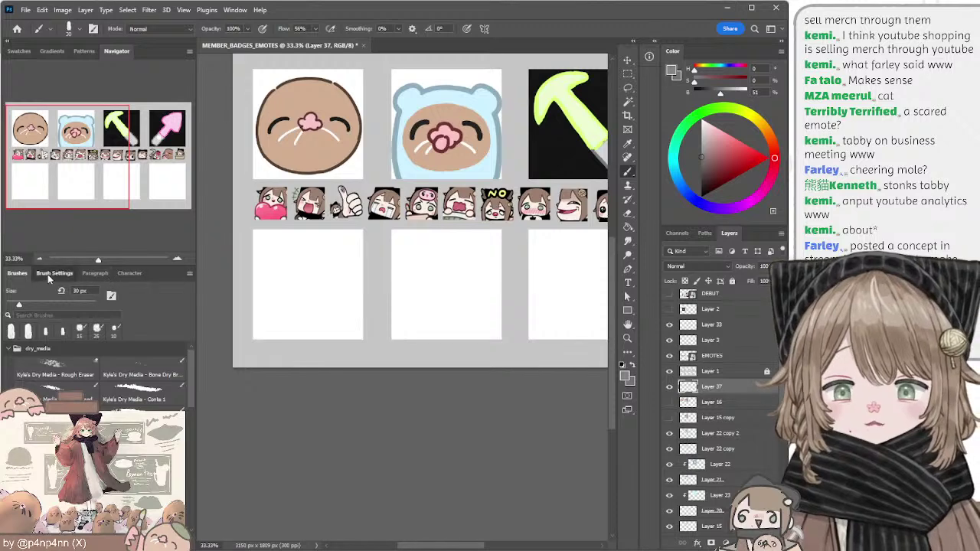
left_click(47, 274)
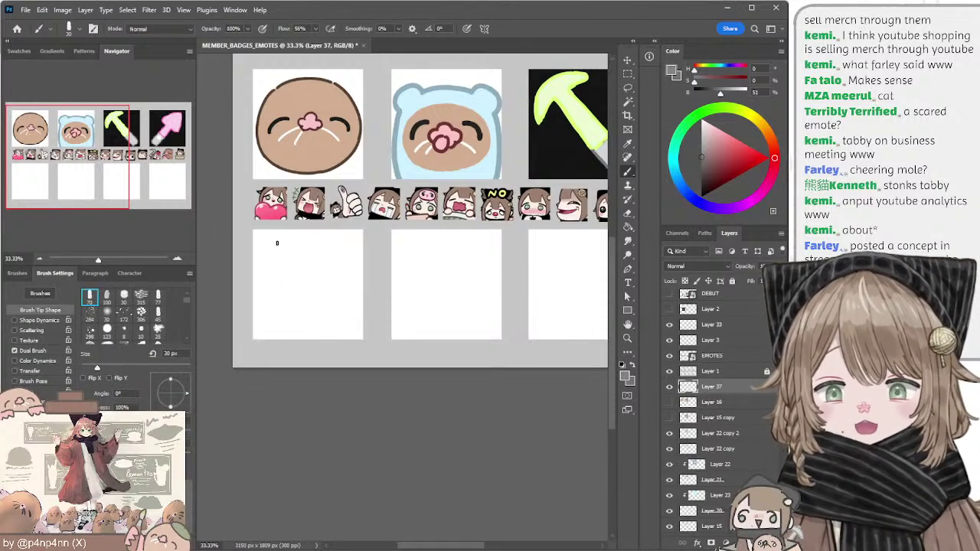
Step: Sketch the curved left cheek and jaw line of a face in the first empty square, undoing unsatisfactory strokes
left_click_drag(277, 243, 303, 307)
key("ctrl+z")
left_click_drag(274, 244, 303, 317)
key("ctrl+z")
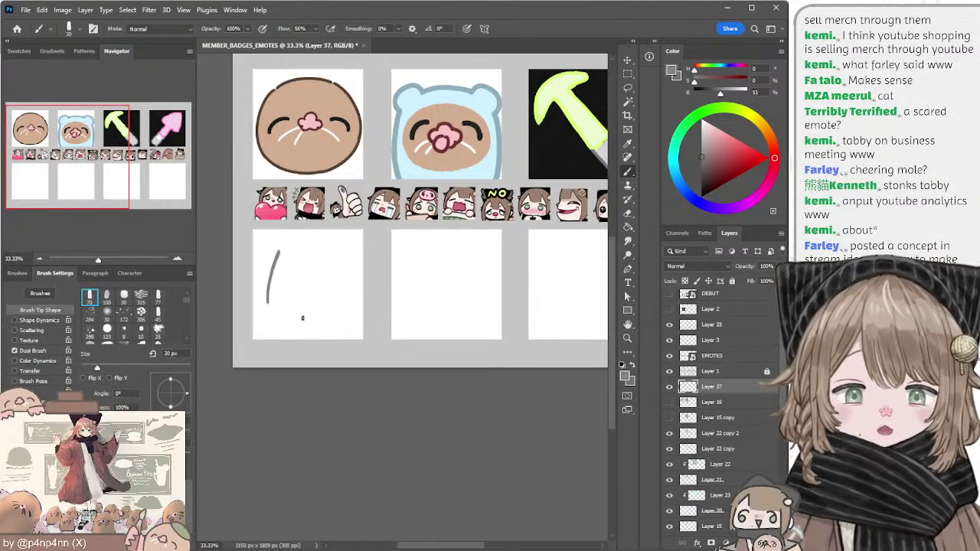
key("ctrl+z")
left_click_drag(267, 291, 298, 300)
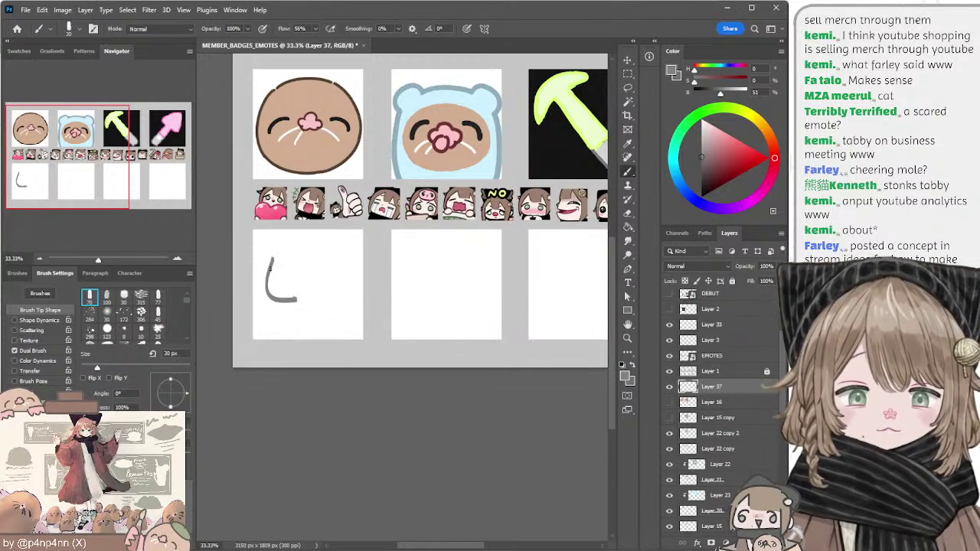
key("ctrl+z")
mouse_move(274, 257)
left_mouse_down()
mouse_move(289, 308)
mouse_move(274, 309)
mouse_move(289, 312)
left_mouse_up()
key("ctrl+z")
key("ctrl+z")
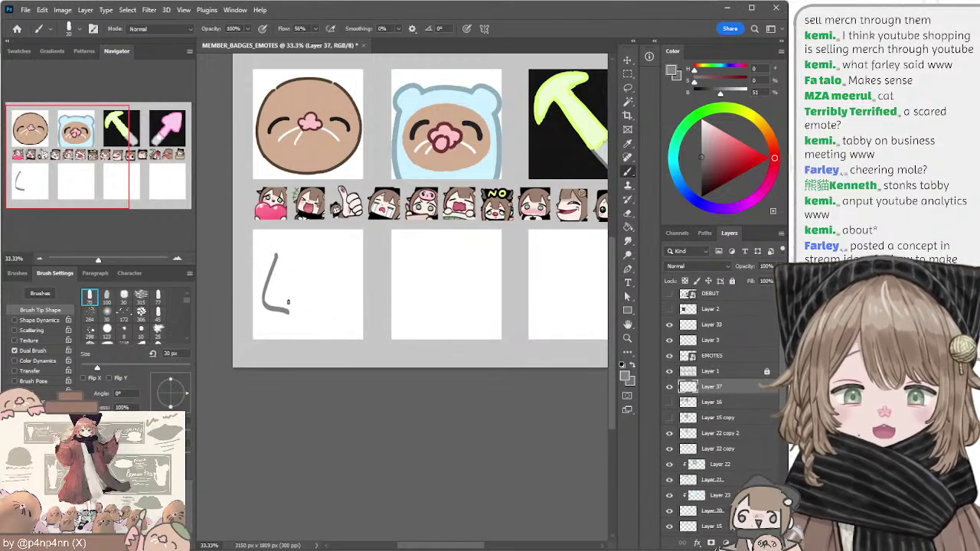
key("ctrl+z")
left_click_drag(277, 259, 291, 309)
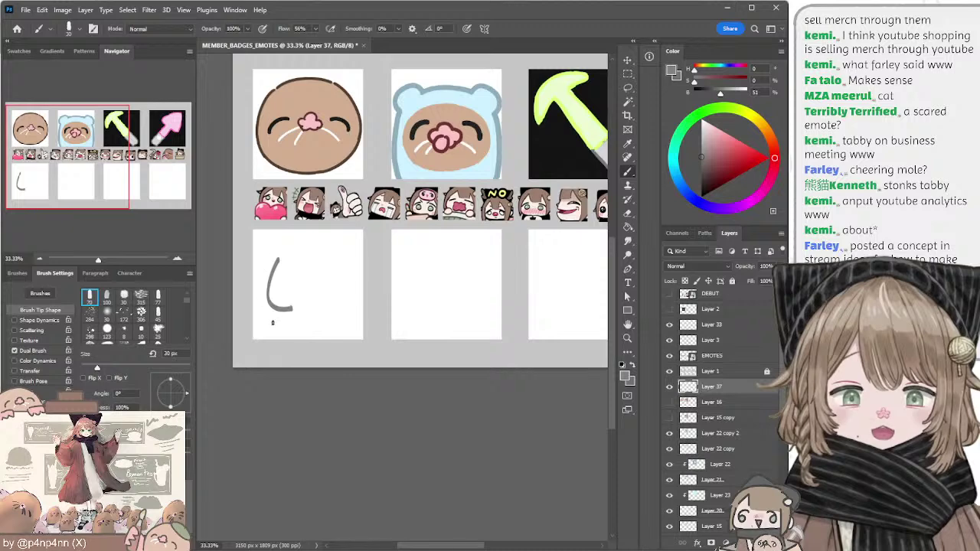
Step: Sketch the outer hair lock alongside the left cheek line, redrawing it until its curve tapers to a point
left_click_drag(263, 254, 266, 319)
key("ctrl+z")
key("ctrl+z")
mouse_move(264, 255)
left_mouse_down()
mouse_move(267, 323)
mouse_move(270, 310)
left_mouse_up()
key("ctrl+z")
left_click_drag(265, 252, 266, 320)
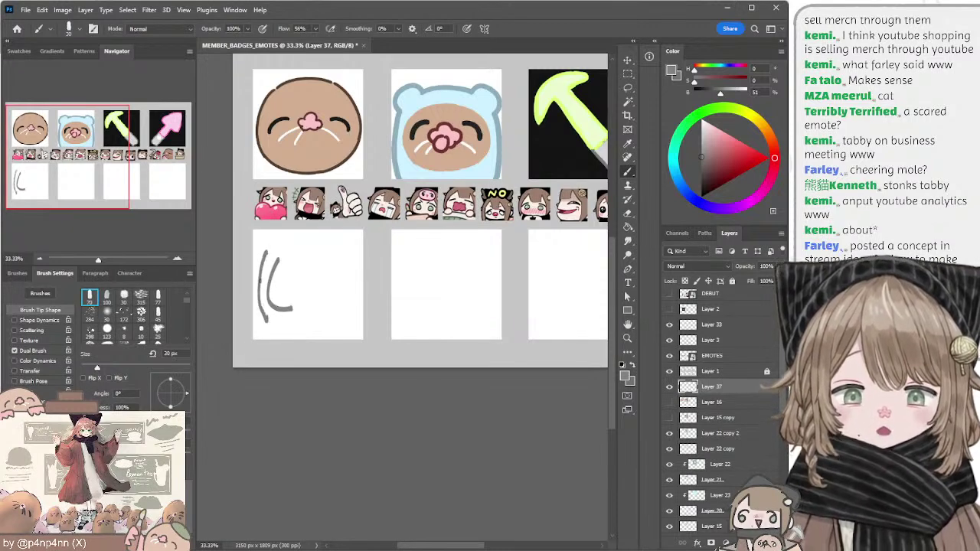
key("ctrl+z")
left_click_drag(266, 246, 267, 318)
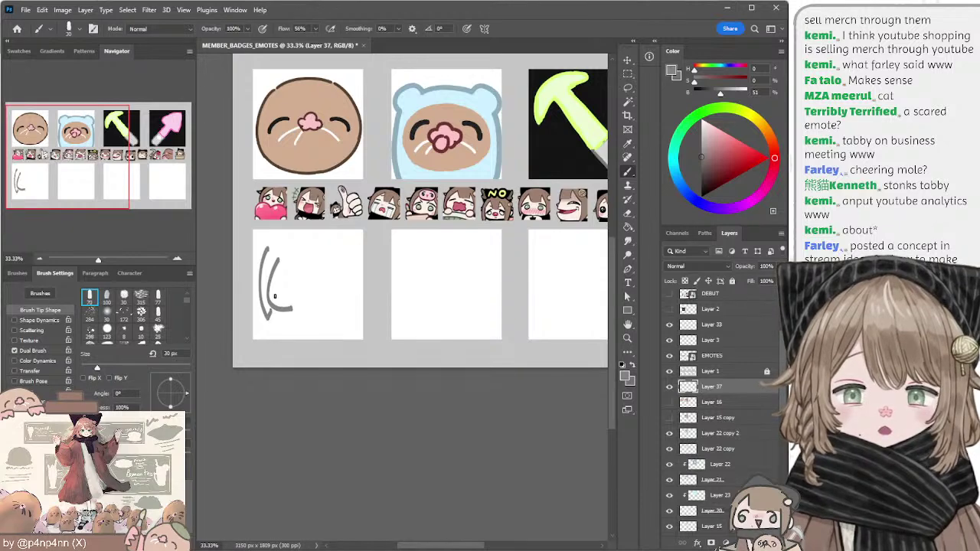
Step: Extend the jaw line, lasso the sketched lines and move them slightly lower in the square
left_click_drag(272, 309, 300, 309)
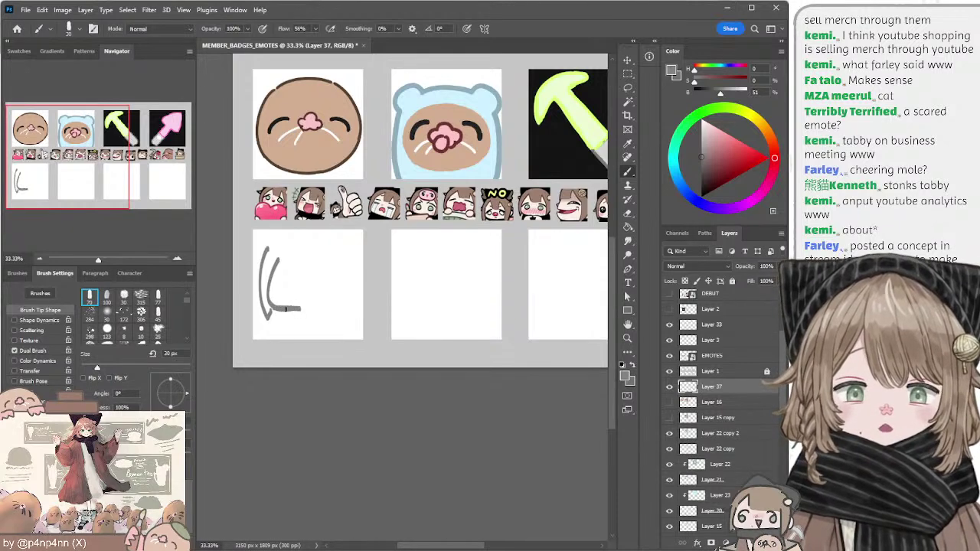
key("l")
mouse_move(268, 229)
left_mouse_down()
mouse_move(343, 294)
mouse_move(278, 228)
left_mouse_up()
mouse_move(282, 277)
left_mouse_down()
mouse_move(285, 288)
mouse_move(319, 230)
left_mouse_up()
key("ctrl+d")
key("b")
key("ctrl+z")
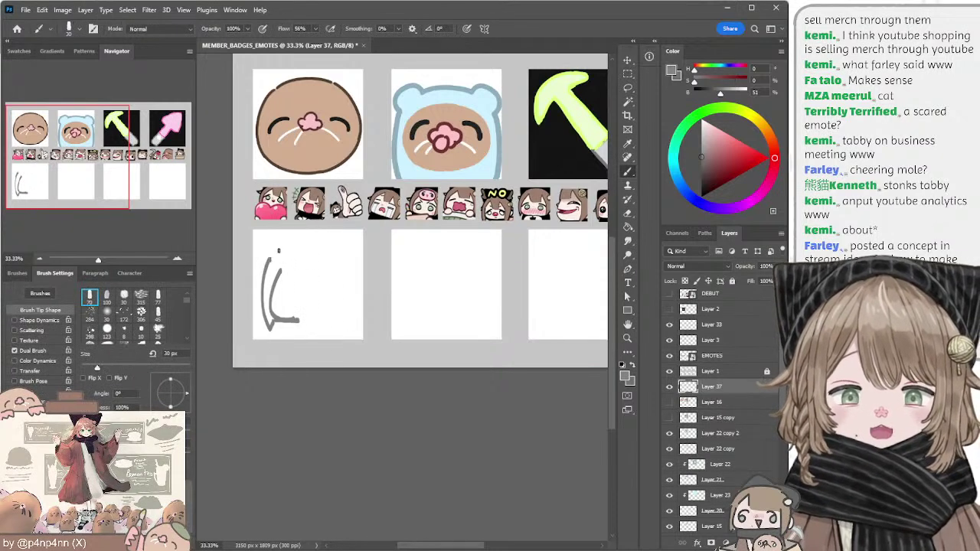
Step: Sketch the rounded top of the head from the left hair lock across the square
left_click_drag(266, 265, 335, 238)
key("ctrl+z")
mouse_move(266, 265)
left_mouse_down()
mouse_move(339, 240)
mouse_move(364, 283)
left_mouse_up()
key("ctrl+z")
Step: Sketch the right cheek line and outer hair lock at the square's right edge, undoing unsatisfactory strokes
mouse_move(343, 243)
left_mouse_down()
mouse_move(363, 288)
mouse_move(294, 273)
mouse_move(291, 308)
mouse_move(335, 319)
mouse_move(364, 298)
mouse_move(365, 284)
mouse_move(354, 330)
left_mouse_up()
key("ctrl+z")
mouse_move(363, 297)
left_mouse_down()
mouse_move(349, 326)
mouse_move(363, 307)
left_mouse_up()
key("ctrl+z")
left_click_drag(350, 262, 346, 326)
key("ctrl+z")
key("ctrl+z")
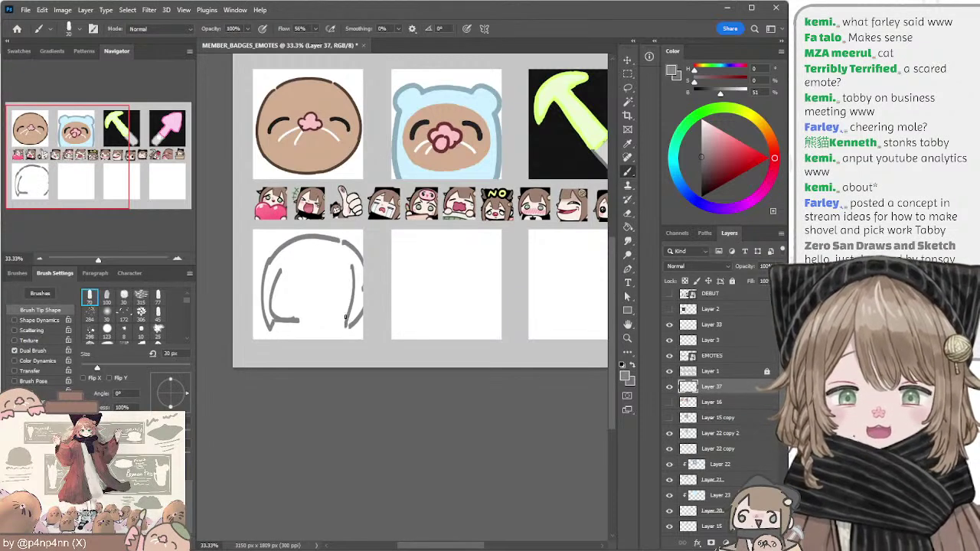
Step: Sketch a pointed fringe strand across the forehead, undoing failed strokes, and reduce the brush size to 25 px
mouse_move(279, 273)
left_mouse_down()
mouse_move(305, 246)
mouse_move(306, 284)
left_mouse_up()
key("ctrl+z")
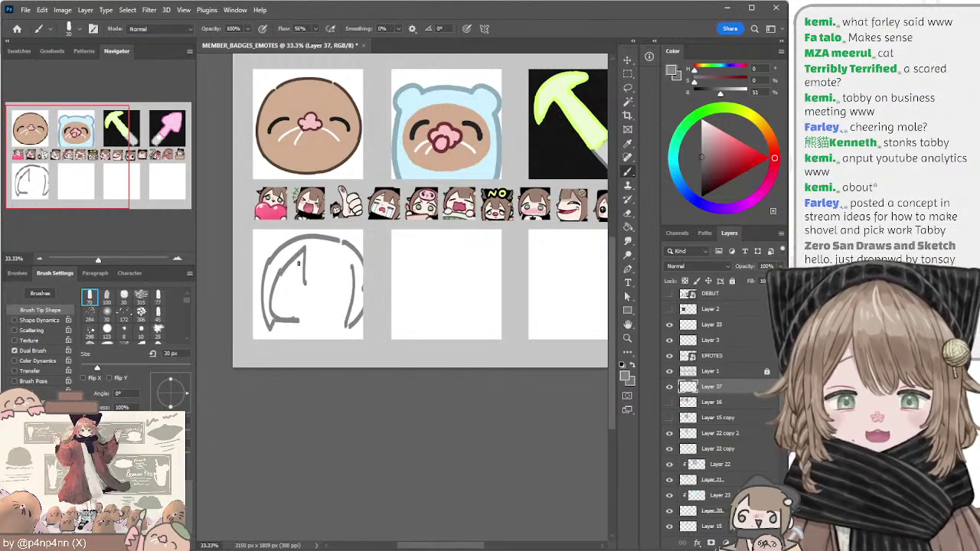
key("ctrl+z")
left_click_drag(305, 245, 304, 285)
key("ctrl+z")
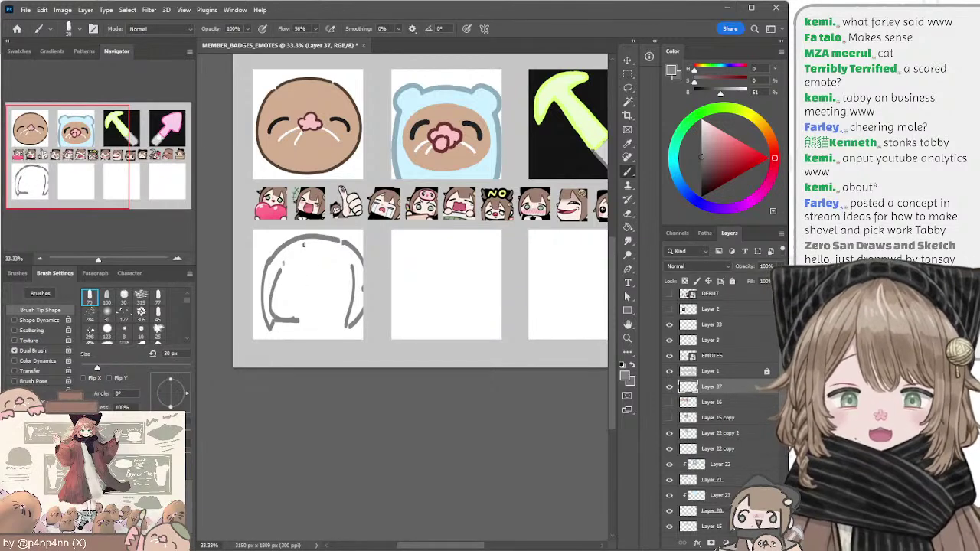
mouse_move(304, 245)
left_mouse_down()
mouse_move(306, 276)
mouse_move(350, 285)
left_mouse_up()
key("ctrl+z")
key("ctrl+z")
key("bracketleft")
key("ctrl+z")
key("ctrl+z")
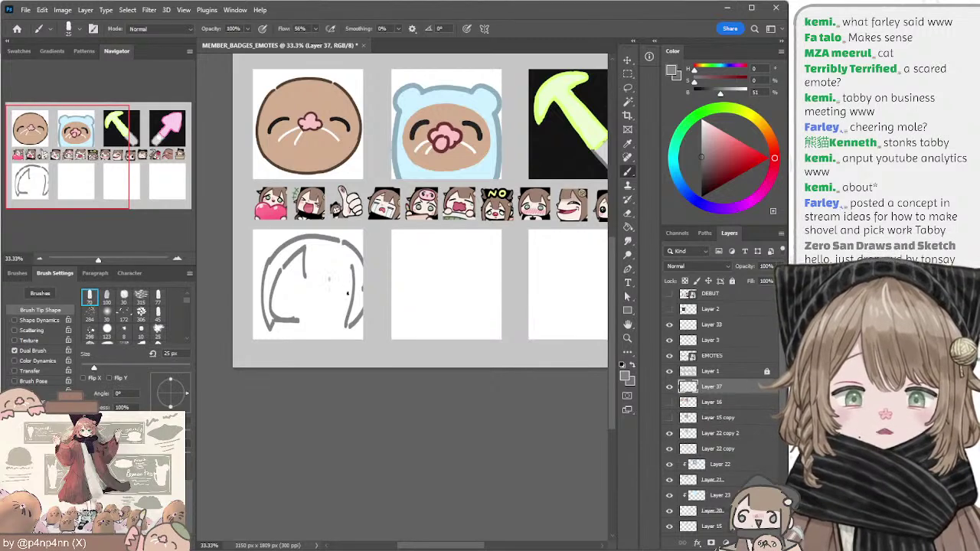
Step: Sketch two round eyes on the face, undoing unsatisfactory strokes, and fill both with grey
mouse_move(346, 300)
left_mouse_down()
mouse_move(328, 281)
mouse_move(337, 287)
mouse_move(338, 278)
mouse_move(284, 275)
left_mouse_up()
key("ctrl+z")
key("ctrl+z")
key("ctrl+z")
key("ctrl+z")
mouse_move(288, 274)
left_mouse_down()
mouse_move(289, 297)
mouse_move(291, 274)
left_mouse_up()
key("ctrl+z")
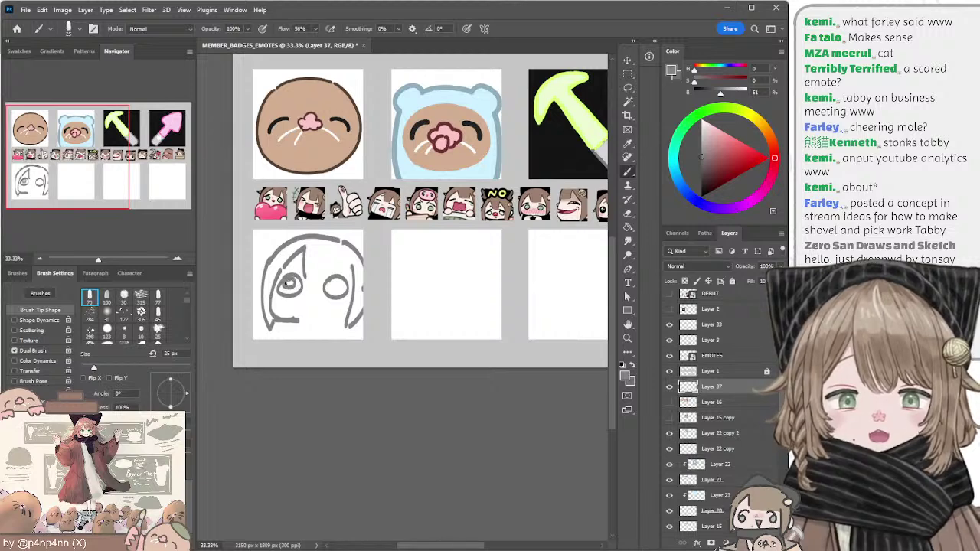
key("ctrl+z")
left_click_drag(293, 286, 345, 292)
Step: Erase plus-shaped highlights out of the two filled eyes
key("e")
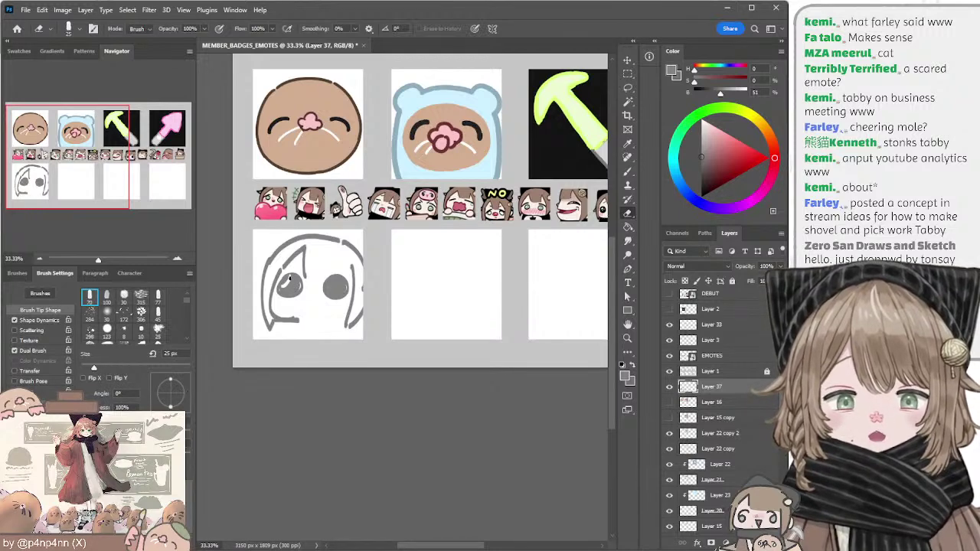
mouse_move(291, 288)
left_mouse_down()
mouse_move(283, 289)
mouse_move(336, 290)
mouse_move(334, 282)
mouse_move(337, 306)
mouse_move(300, 314)
mouse_move(319, 313)
mouse_move(319, 338)
mouse_move(329, 313)
mouse_move(330, 337)
mouse_move(334, 314)
mouse_move(331, 329)
left_mouse_up()
key("ctrl+z")
Step: Sketch a small nose and an open mouth with dripping drool using the 20 px brush, undoing unsatisfactory strokes
key("b")
key("ctrl+z")
key("ctrl+z")
key("ctrl+z")
key("ctrl+z")
key("ctrl+z")
key("ctrl+z")
key("ctrl+z")
key("ctrl+z")
key("ctrl+z")
key("ctrl+z")
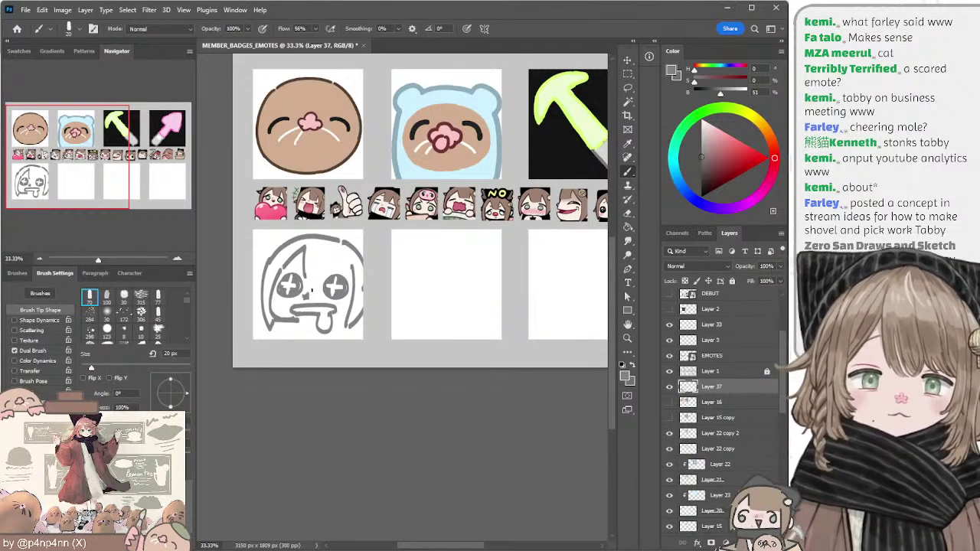
Step: Refine the star-like highlights in both eyes with the 20 px eraser
left_click_drag(319, 263, 331, 242)
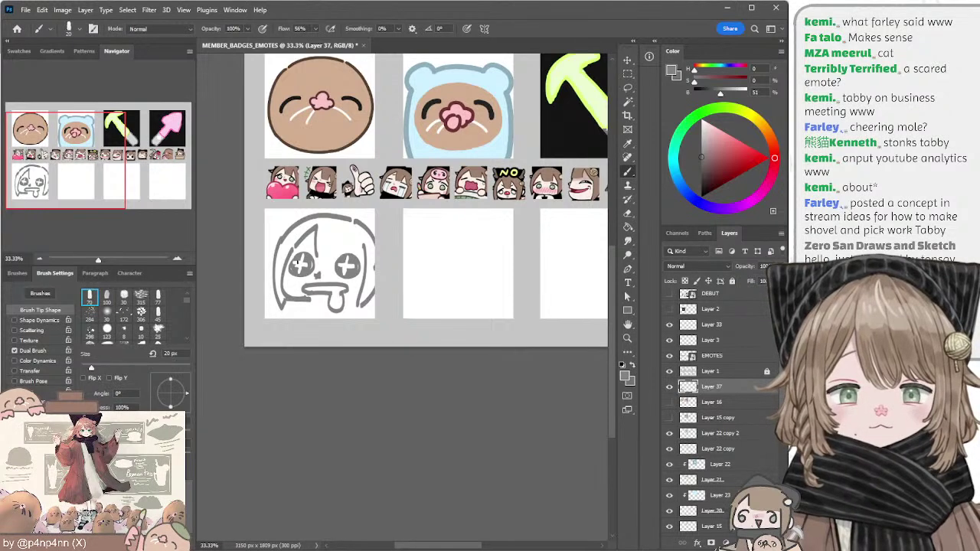
key("e")
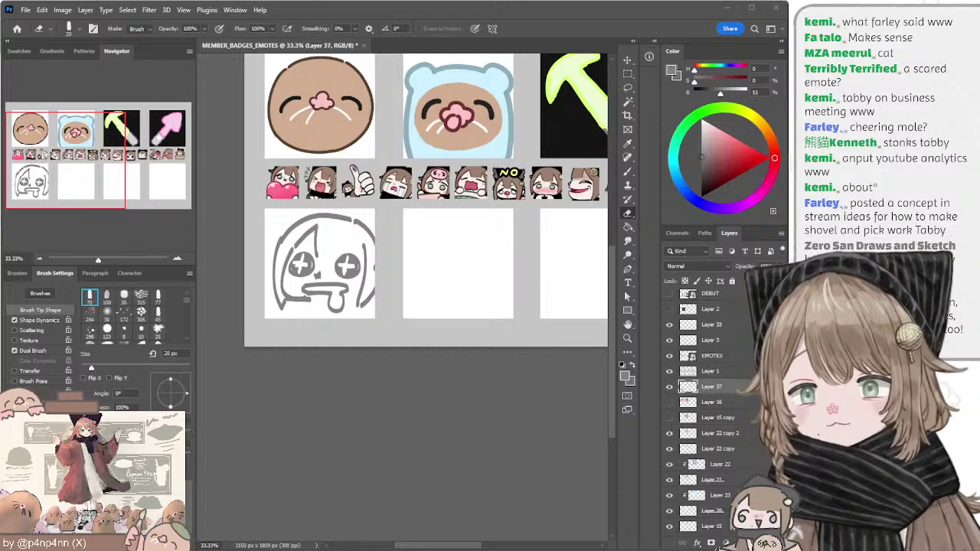
left_click(408, 451)
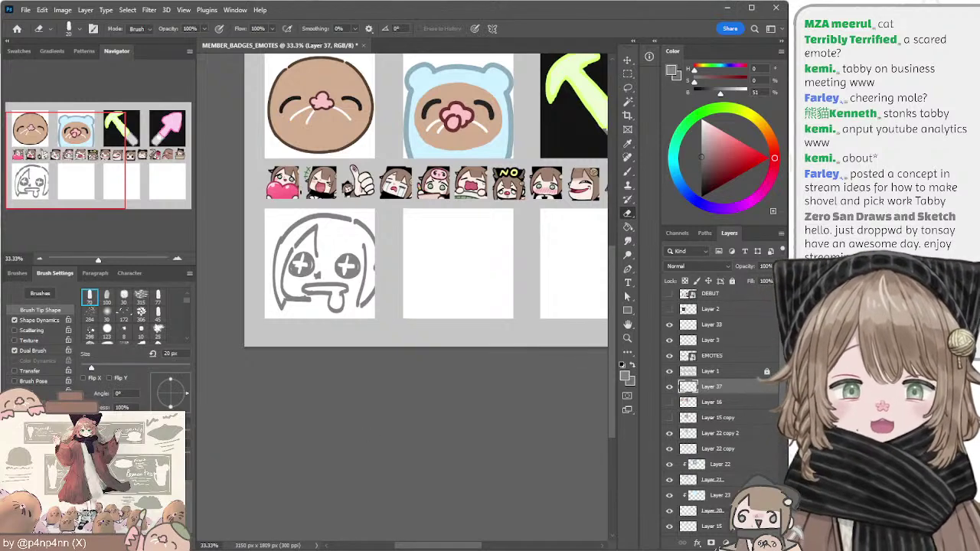
Step: Lasso the face sketch, shift it slightly down and left in the square, and touch up the right hair line
key("l")
mouse_move(327, 201)
left_mouse_down()
mouse_move(271, 306)
mouse_move(337, 199)
left_mouse_up()
left_click_drag(361, 249, 358, 254)
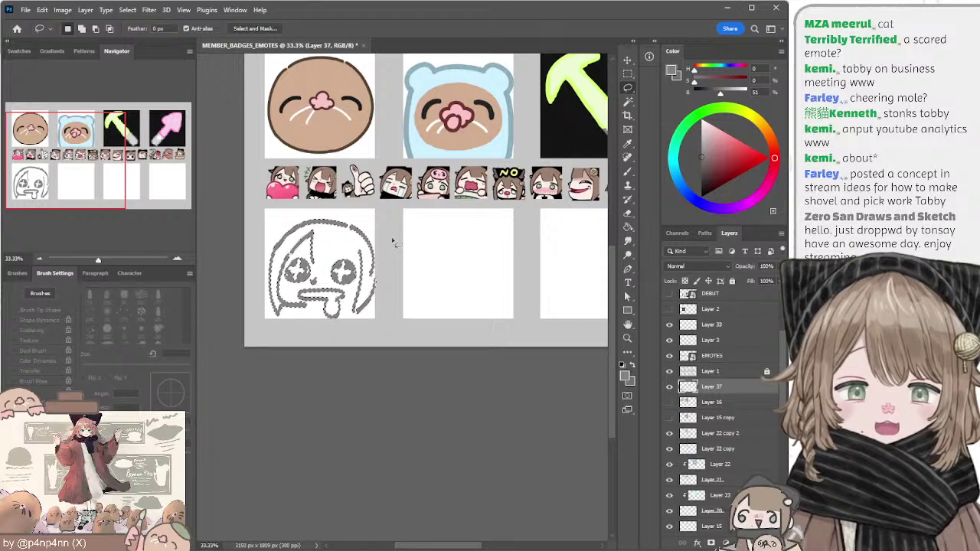
key("ctrl+d")
key("e")
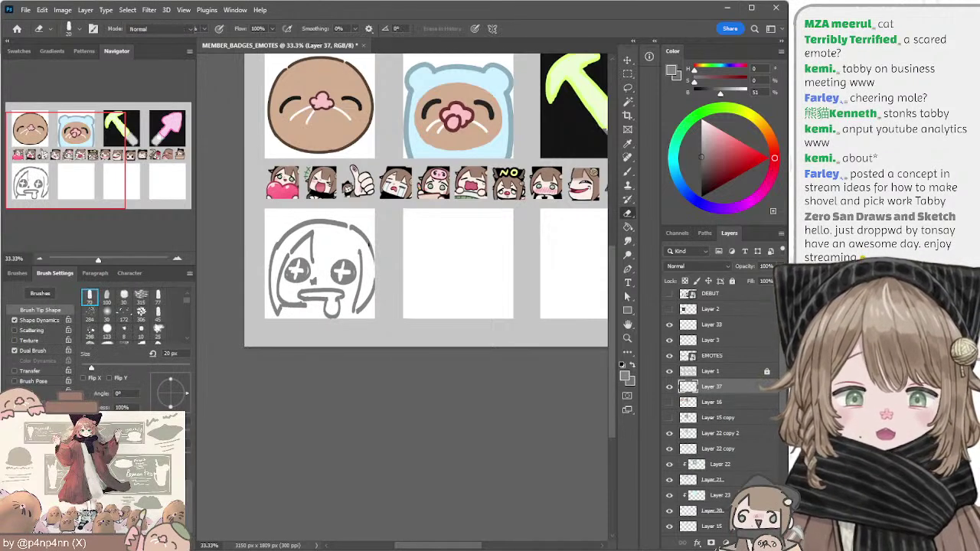
key("b")
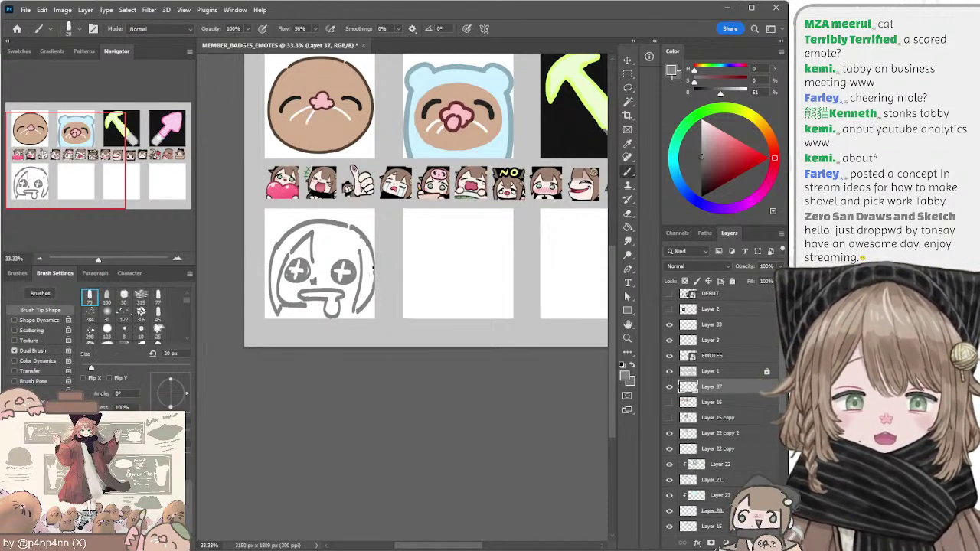
Step: Lasso the starry-eyed face sketch, shift it slightly to the right in its square, and deselect it
key("l")
mouse_move(360, 314)
left_mouse_down()
mouse_move(328, 215)
mouse_move(362, 251)
left_mouse_up()
key("ctrl+d")
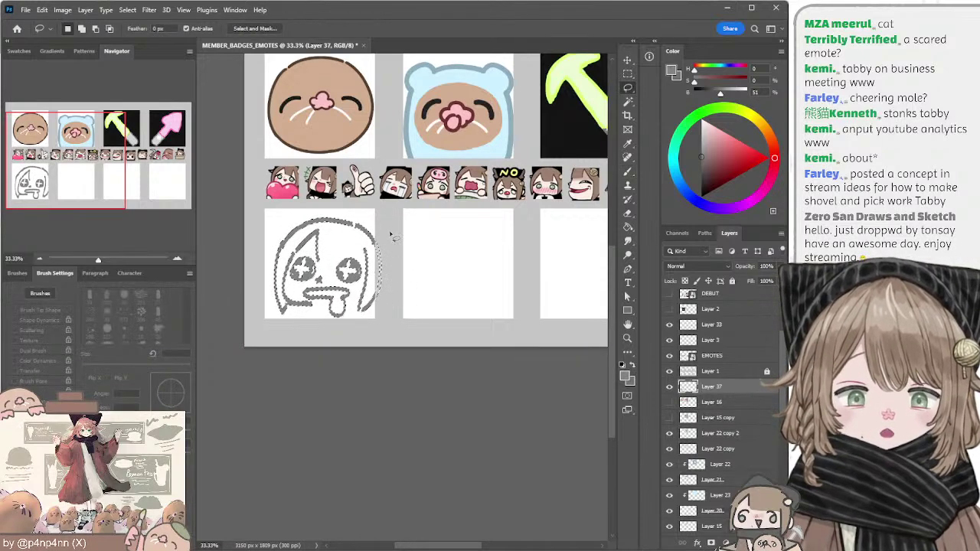
Step: Add a small pointed tuft at the head's upper left and fill a grey hat shape above the hair with a 35 to 45 px brush
key("b")
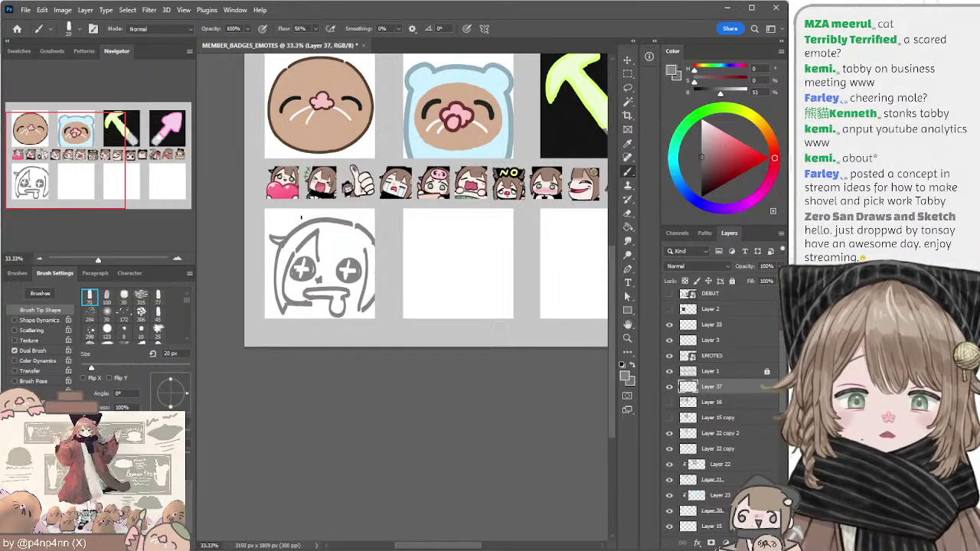
key("bracketright")
key("bracketright")
key("bracketright")
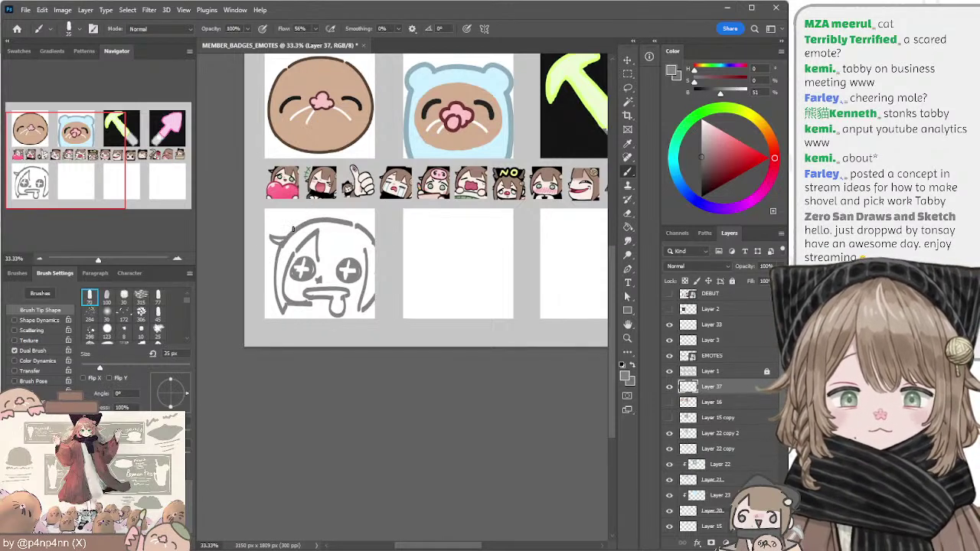
mouse_move(293, 230)
left_mouse_down()
mouse_move(302, 214)
mouse_move(333, 210)
mouse_move(370, 228)
mouse_move(381, 215)
mouse_move(361, 222)
left_mouse_up()
key("bracketright")
key("bracketright")
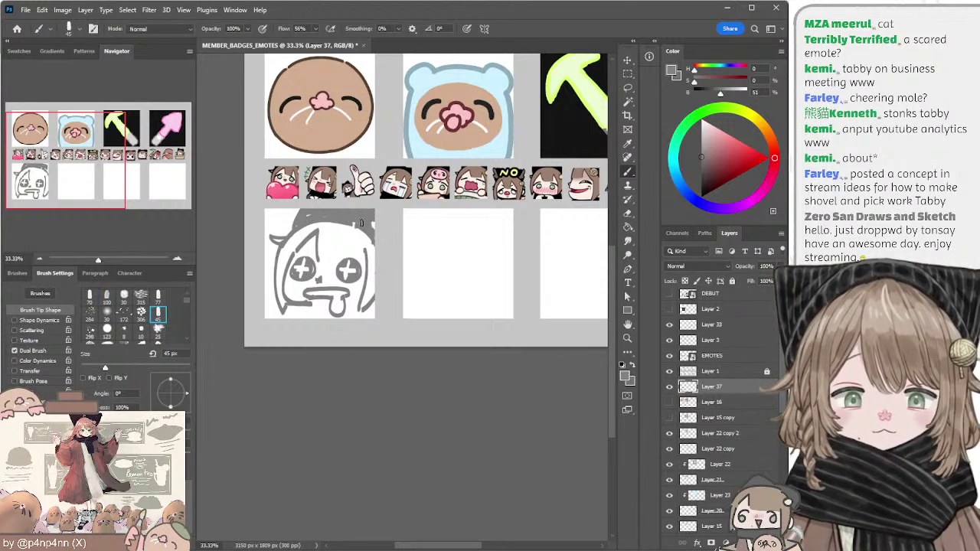
mouse_move(302, 208)
left_mouse_down()
mouse_move(381, 357)
mouse_move(417, 215)
left_mouse_up()
Step: Lasso the whole face sketch, move it slightly upward in the square, and deselect it
left_click_drag(372, 240, 416, 230)
left_click_drag(354, 229, 309, 233)
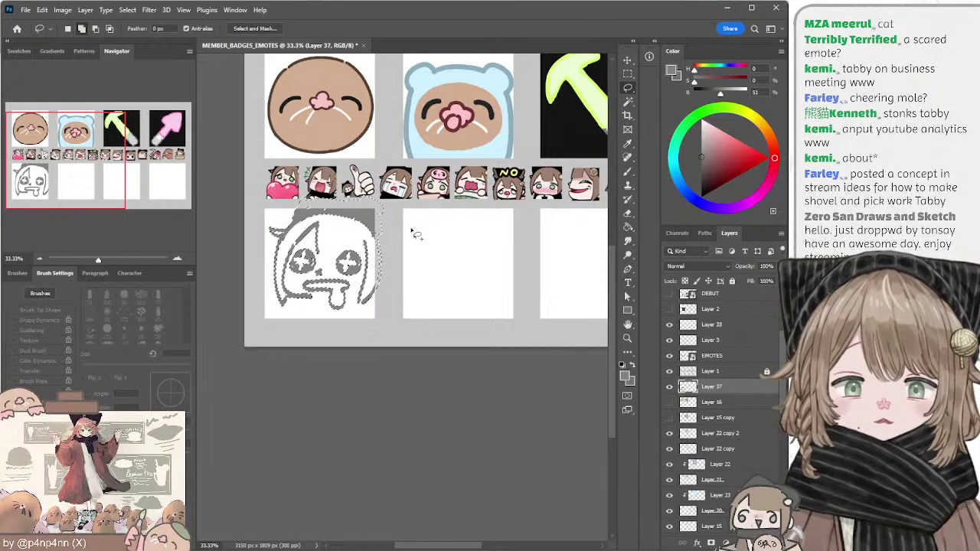
key("ctrl+d")
Step: Sketch a chin line beneath the mouth's left side with a smaller brush, undo the excess stroke, and rework the mouth's left corner with the 20 px eraser
key("b")
key("bracketleft")
key("bracketleft")
key("bracketleft")
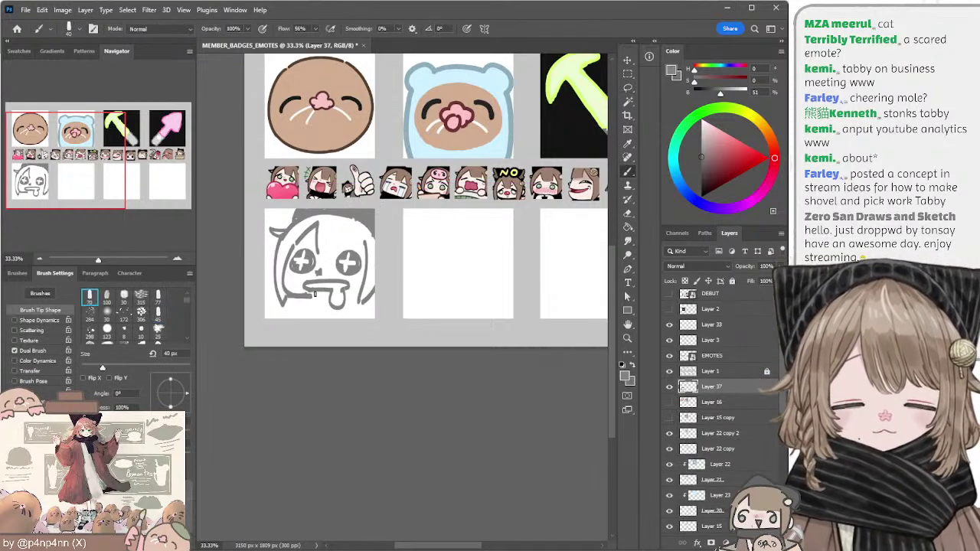
left_click_drag(311, 296, 332, 296)
key("ctrl+z")
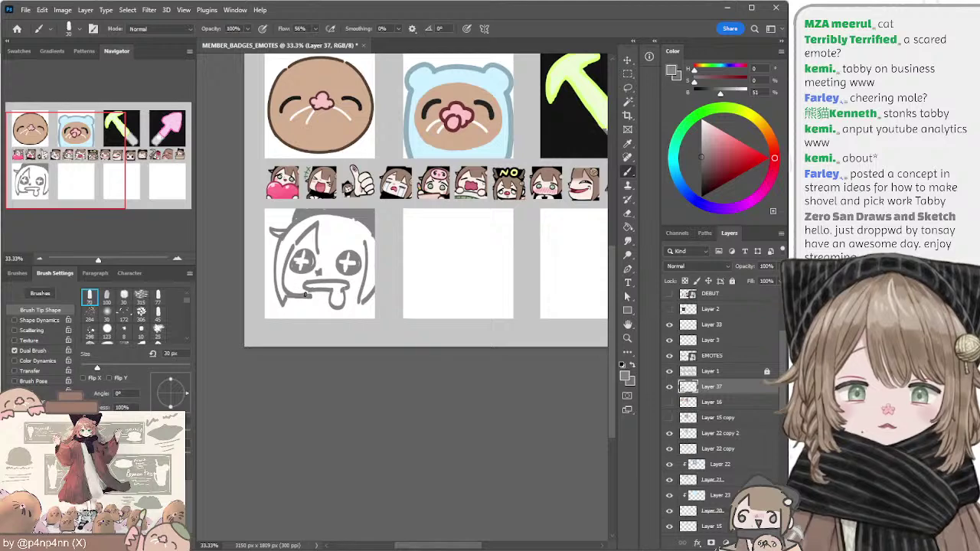
key("e")
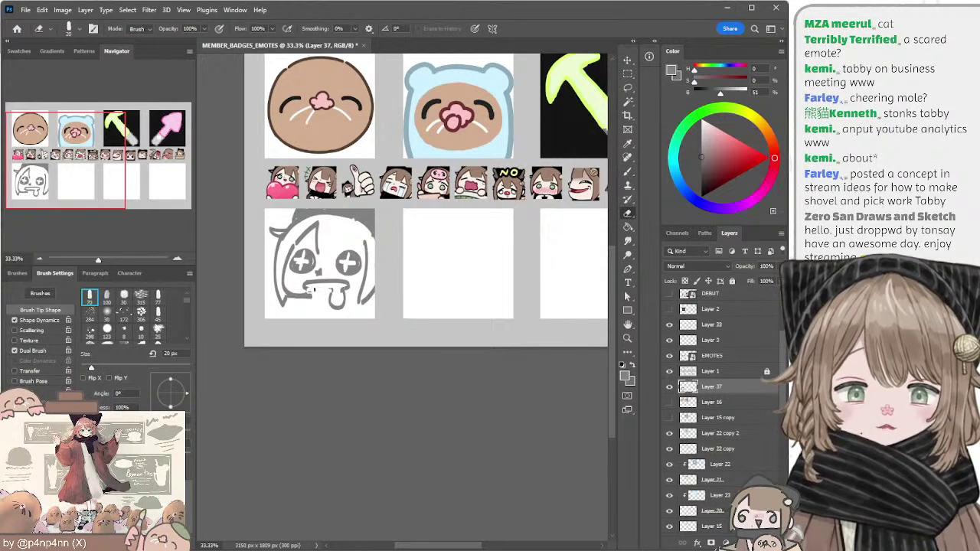
key("b")
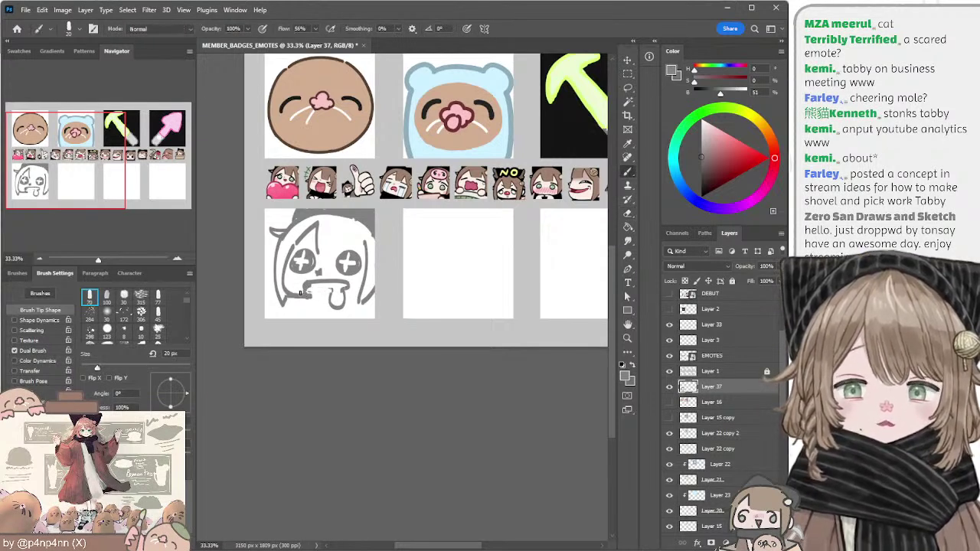
Step: Undo the last strokes and paint a solid grey scarf below the sketched emote's mouth with a 40 px brush
key("ctrl+z")
key("ctrl+z")
key("bracketright")
left_click_drag(308, 295, 358, 302)
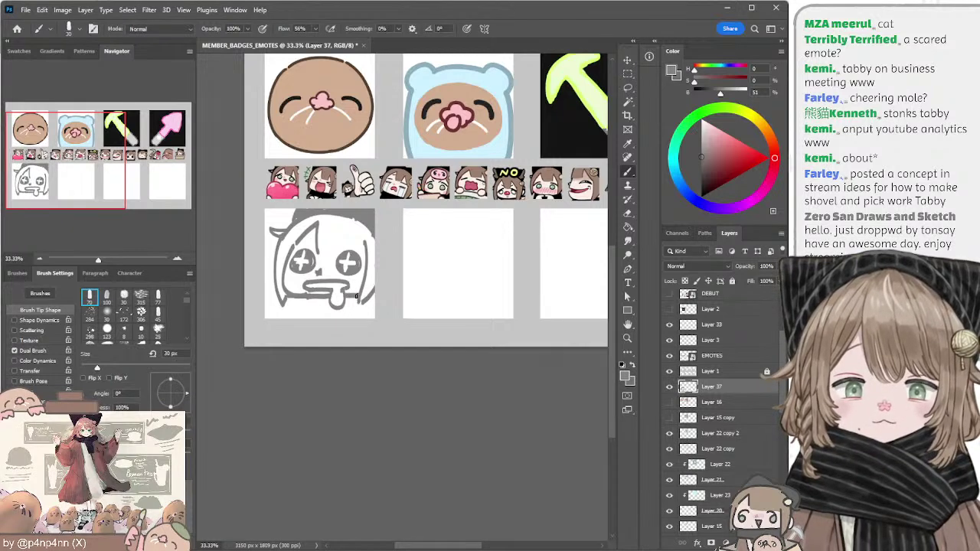
key("bracketright")
left_click_drag(288, 298, 329, 315)
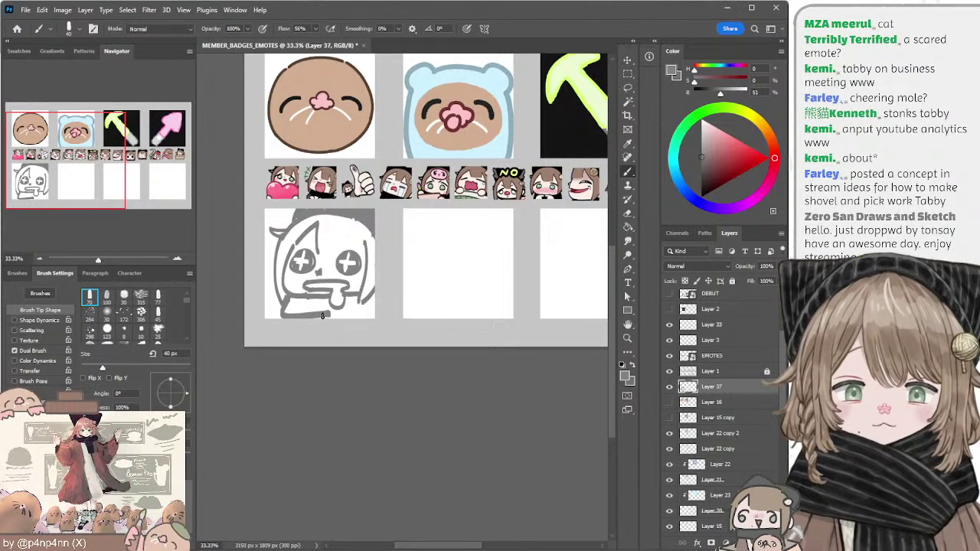
key("ctrl+z")
mouse_move(291, 301)
left_mouse_down()
mouse_move(347, 313)
mouse_move(356, 300)
mouse_move(343, 317)
mouse_move(369, 307)
mouse_move(309, 319)
mouse_move(319, 315)
mouse_move(282, 318)
left_mouse_up()
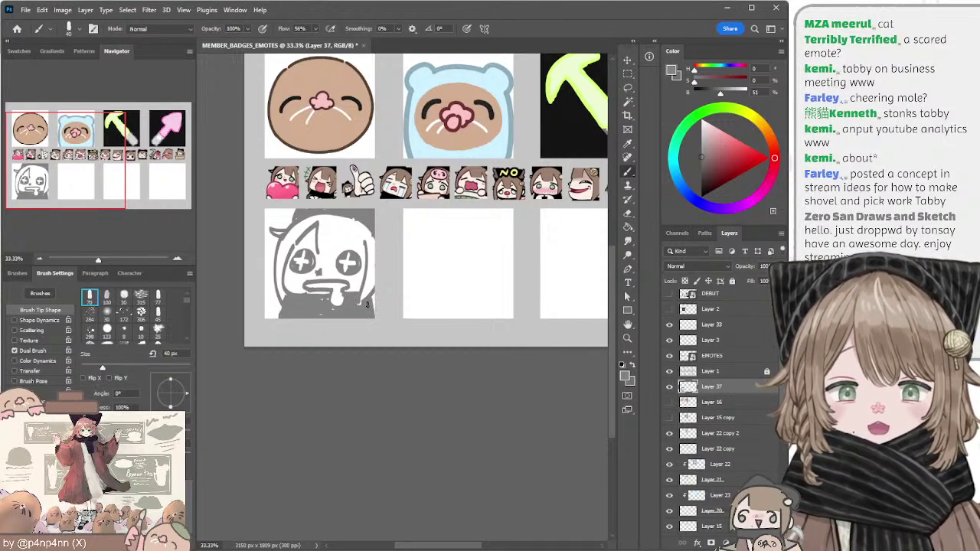
key("e")
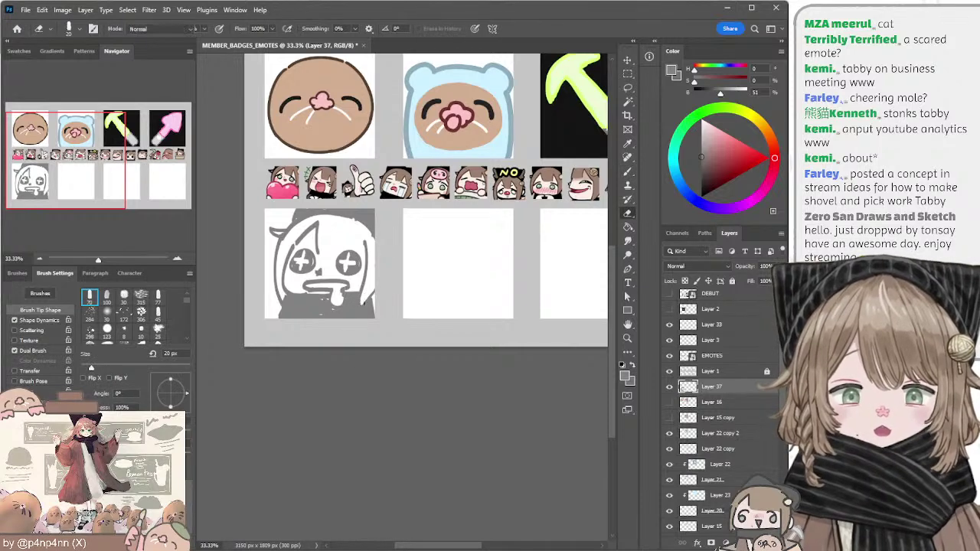
key("b")
Step: Sketch a round pom-pom on the side of the emote's head with a 25 px brush and tidy it with the eraser
left_click_drag(419, 260, 304, 304)
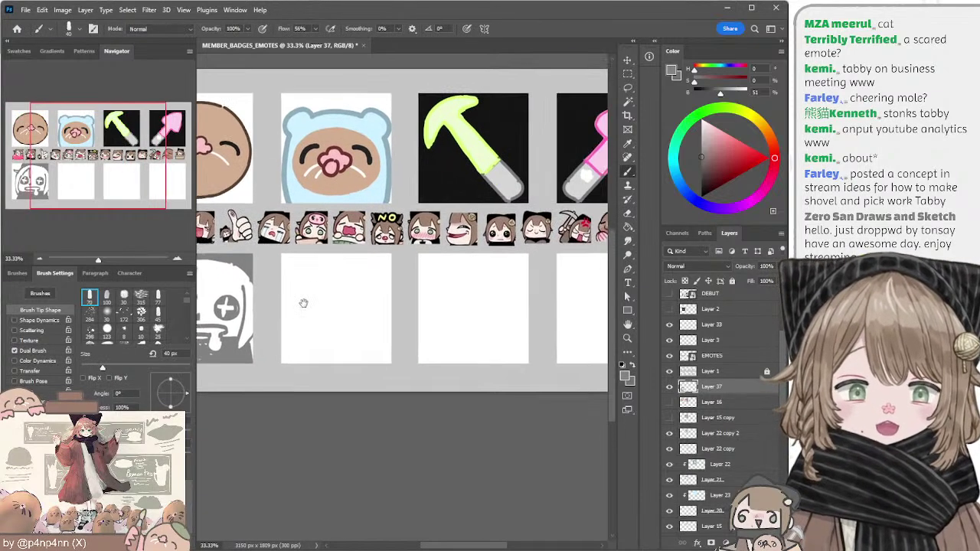
left_click_drag(501, 237, 386, 227)
left_click_drag(334, 248, 472, 242)
left_click_drag(372, 252, 433, 245)
key("e")
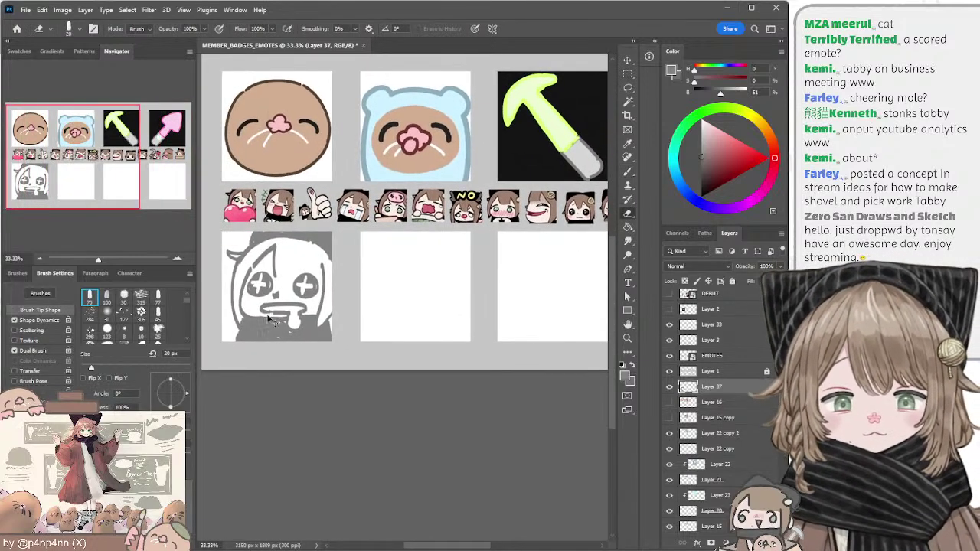
key("b")
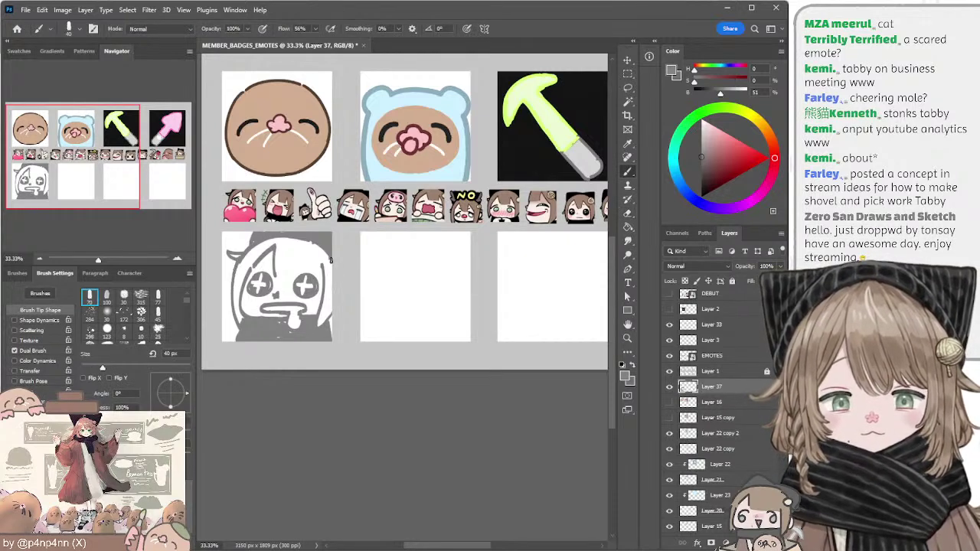
key("bracketleft")
key("bracketleft")
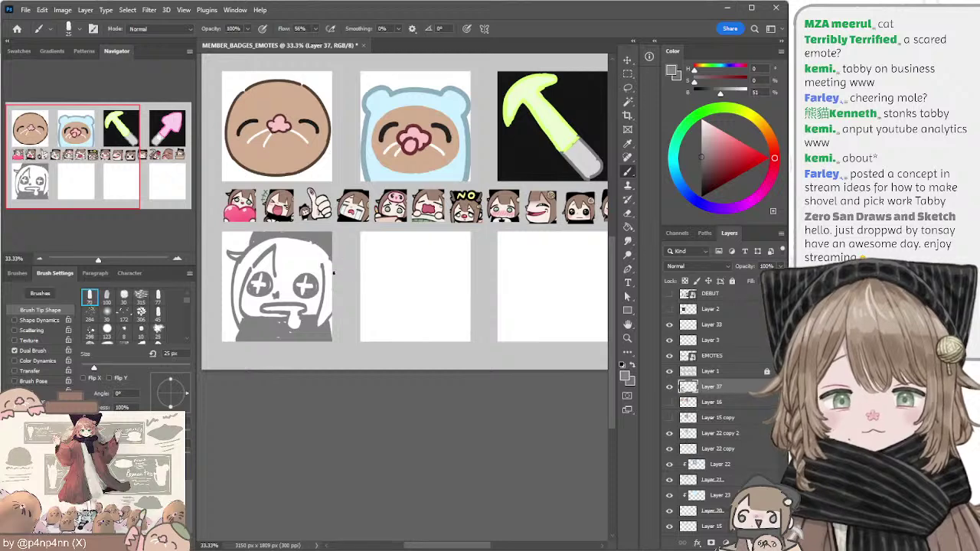
key("e")
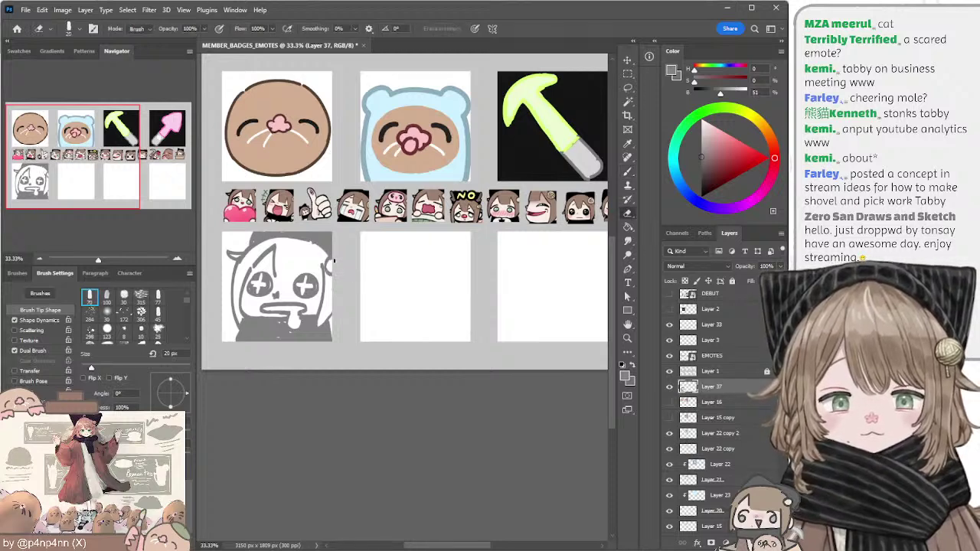
left_click_drag(357, 299, 366, 286)
key("b")
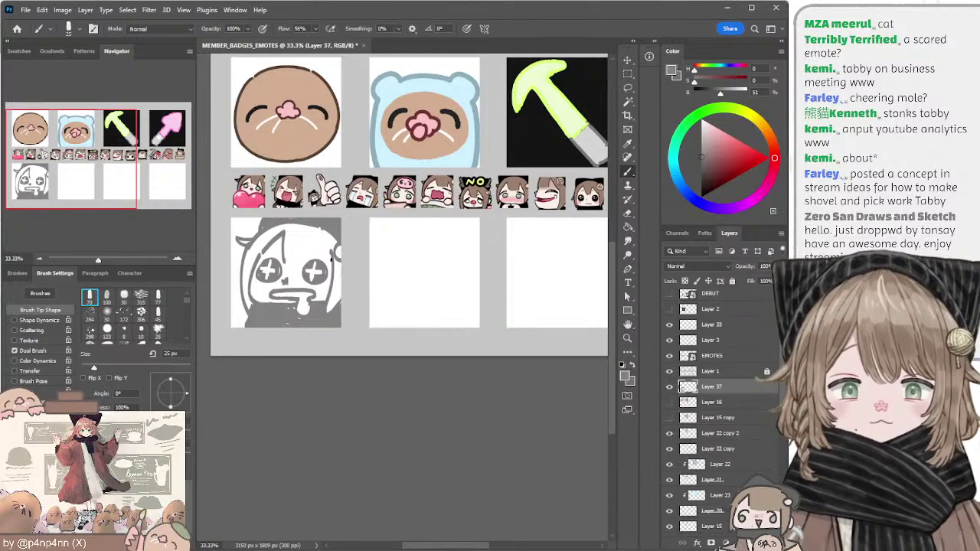
key("e")
key("b")
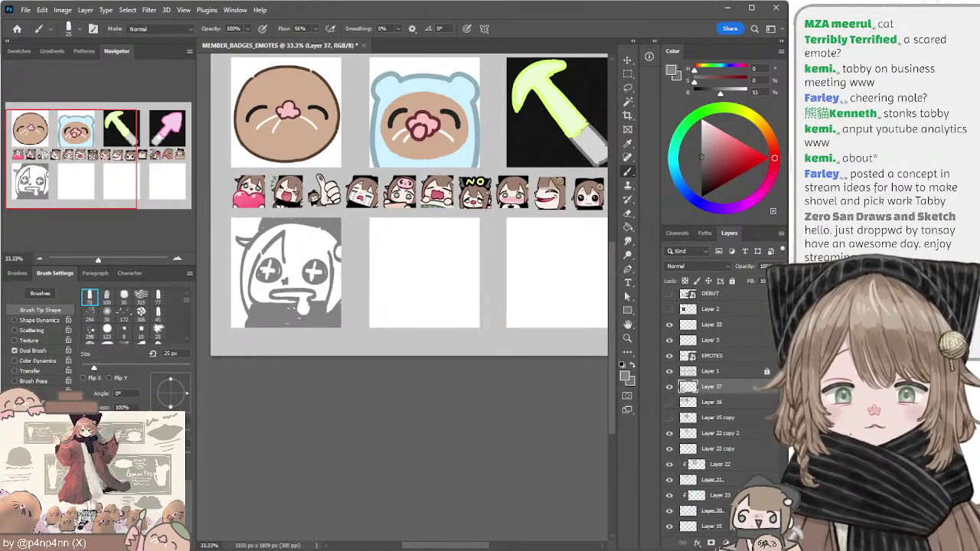
Step: Fill both eyes solid grey with the 25 px brush and carve sparkle highlights into them with a 15 px eraser
left_click_drag(264, 268, 269, 263)
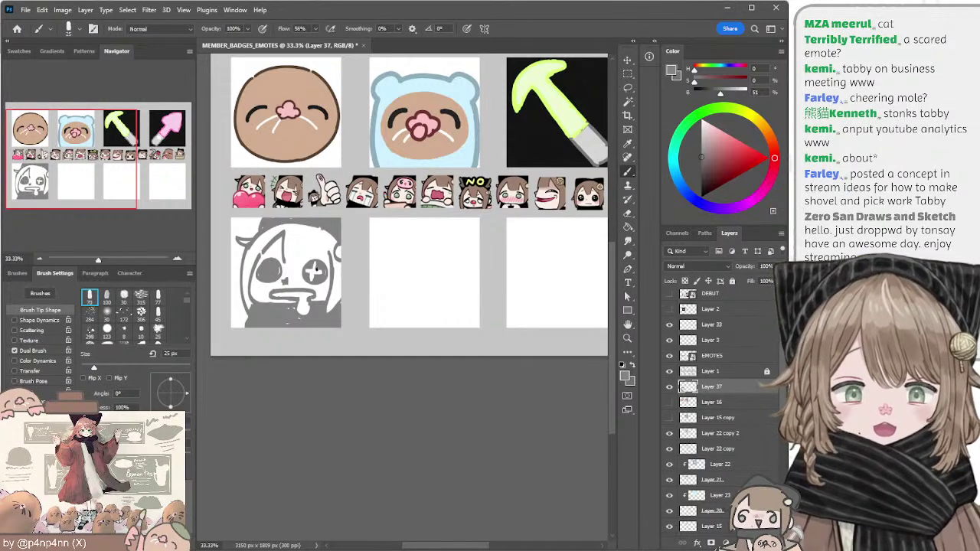
left_click_drag(314, 271, 319, 275)
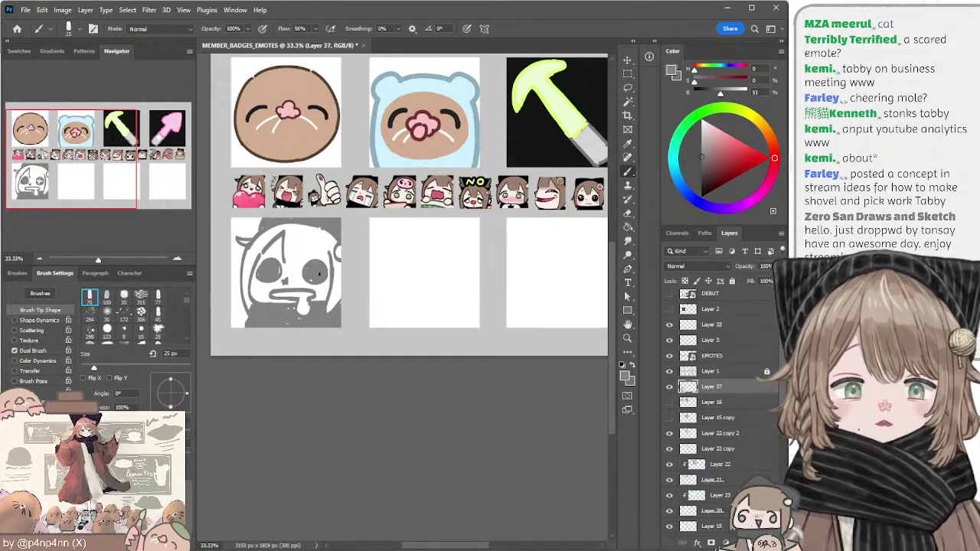
key("e")
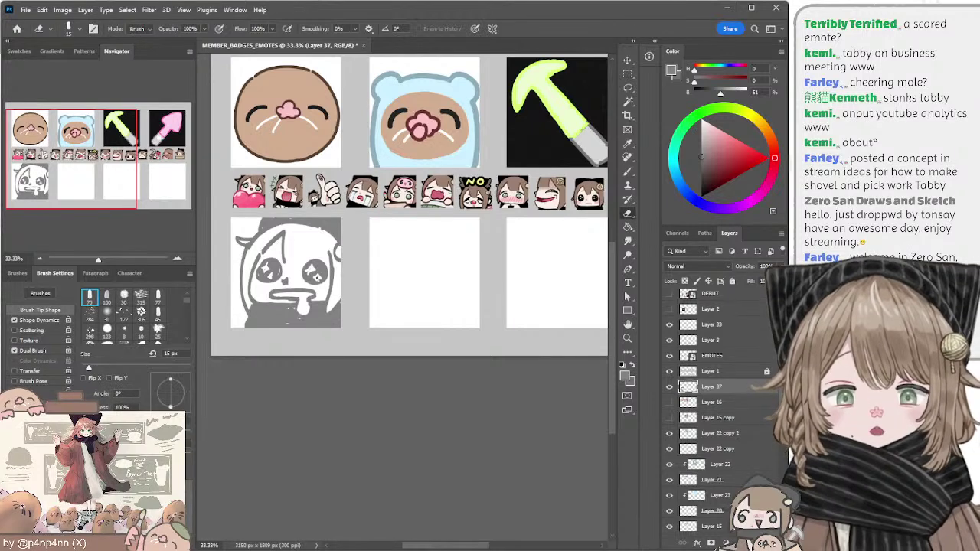
left_click_drag(355, 285, 381, 285)
key("b")
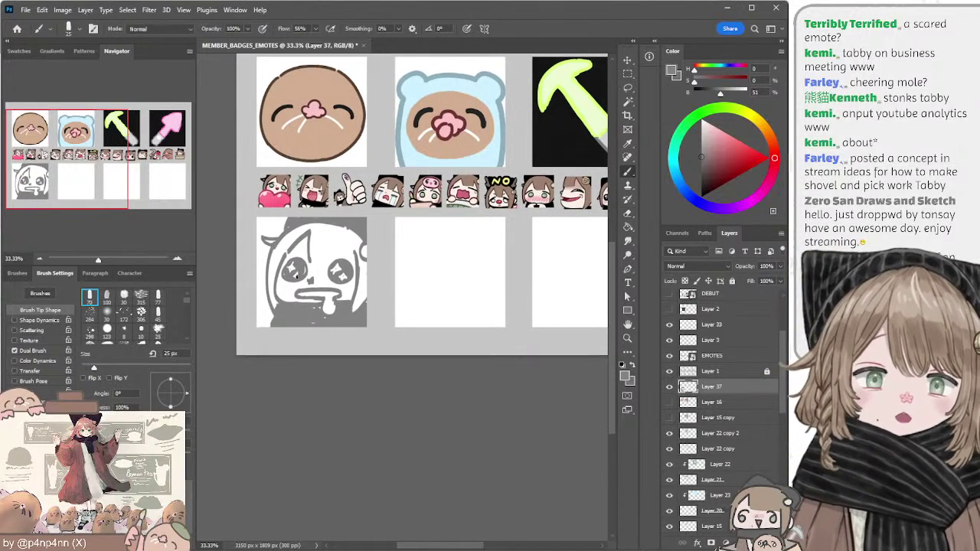
key("e")
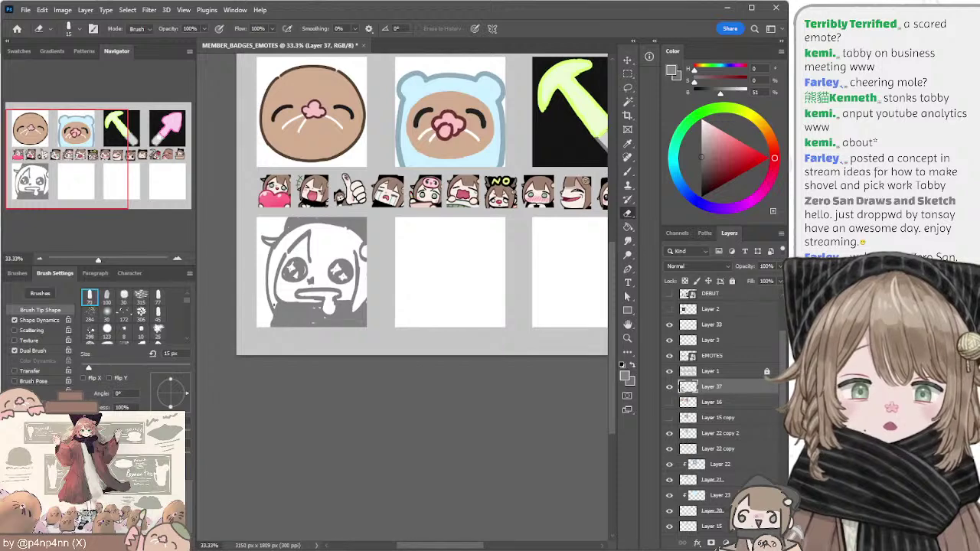
key("b")
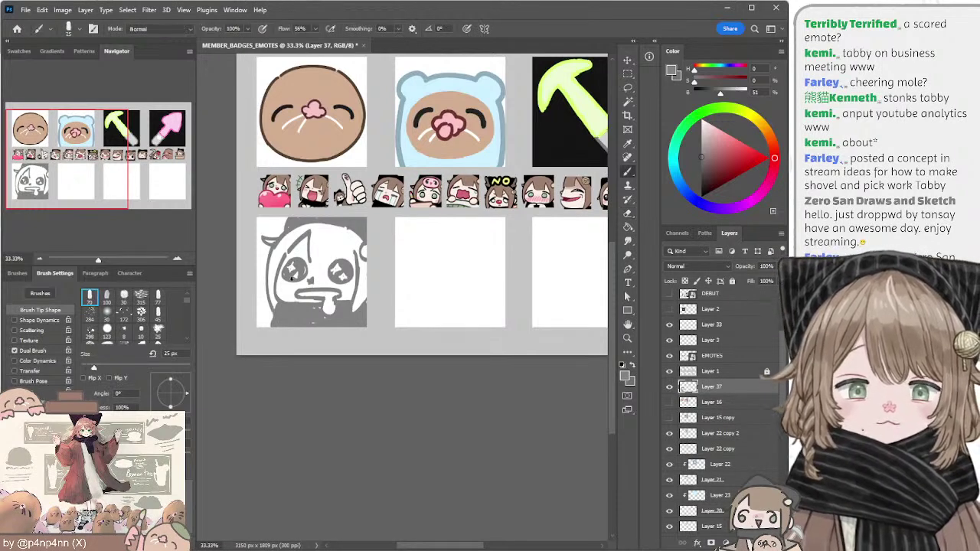
left_click_drag(370, 261, 358, 259)
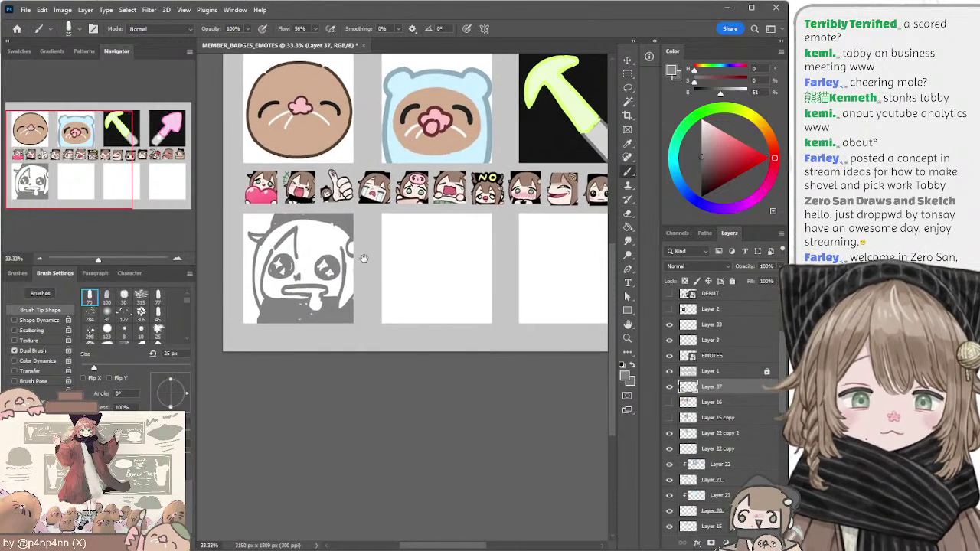
Step: Try erasing larger highlights in the eyes with a 45 px eraser
key("e")
key("bracketright")
key("bracketright")
key("bracketright")
key("bracketright")
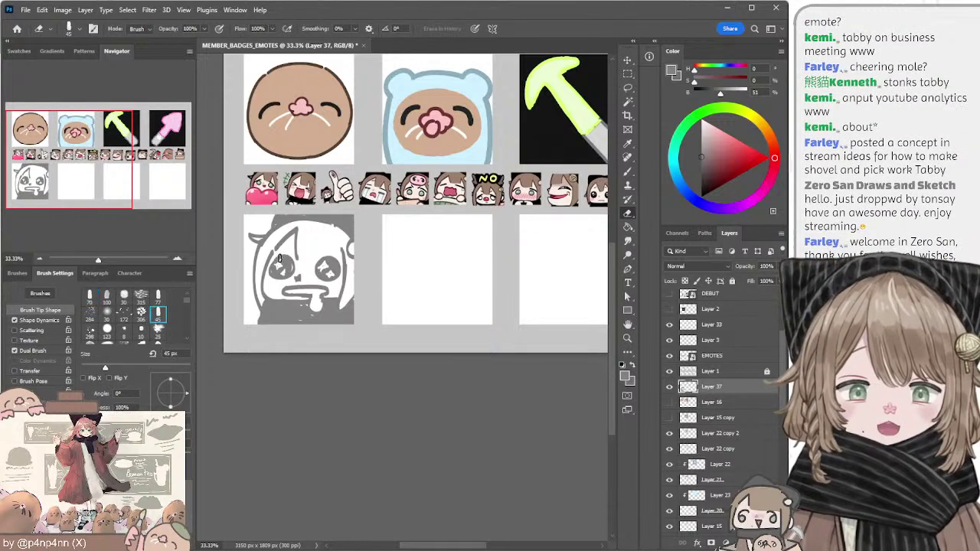
mouse_move(289, 260)
left_mouse_down()
mouse_move(275, 277)
mouse_move(327, 266)
mouse_move(322, 282)
mouse_move(333, 263)
mouse_move(319, 280)
mouse_move(338, 272)
mouse_move(318, 283)
mouse_move(343, 274)
mouse_move(331, 264)
mouse_move(319, 274)
mouse_move(265, 272)
mouse_move(290, 266)
left_mouse_up()
Step: Undo the eye highlight strokes and rework both eyes as hollow grey rings
key("ctrl+z")
key("ctrl+z")
key("b")
key("ctrl+z")
key("ctrl+z")
key("ctrl+z")
key("ctrl+z")
key("ctrl+z")
key("ctrl+z")
key("ctrl+z")
key("ctrl+z")
key("ctrl+z")
key("ctrl+z")
key("ctrl+z")
key("ctrl+z")
key("ctrl+z")
key("ctrl+z")
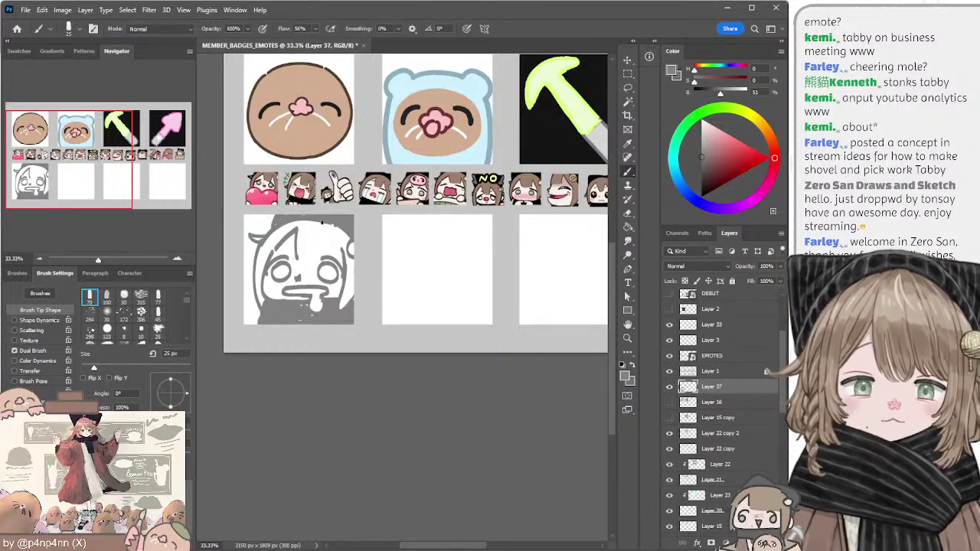
Step: Smooth the top edge of the hair beneath the hat with a 40 px eraser
key("e")
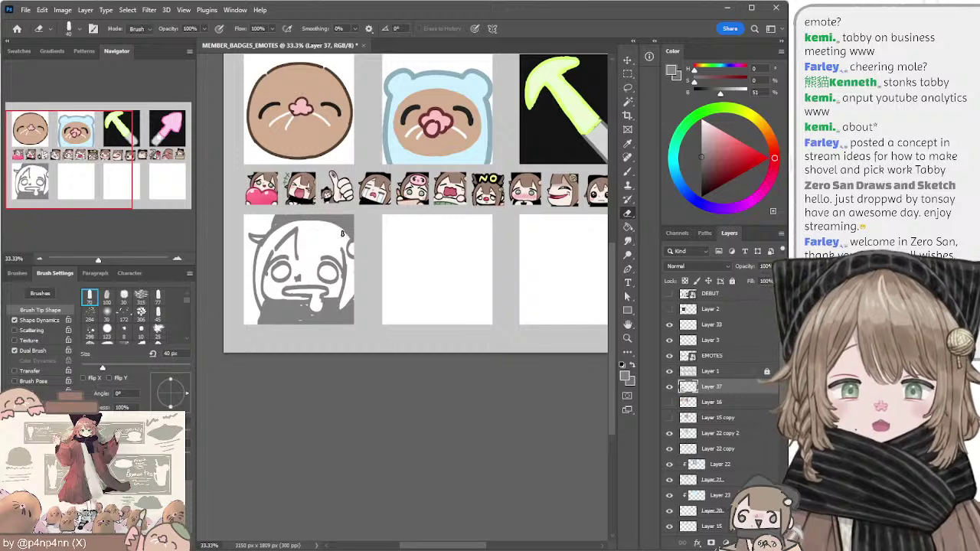
left_click_drag(314, 226, 345, 236)
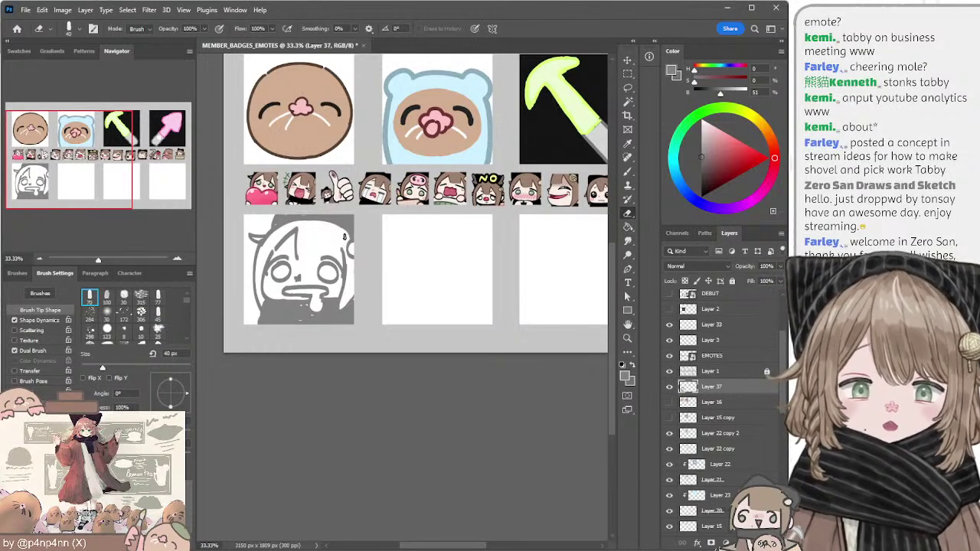
key("b")
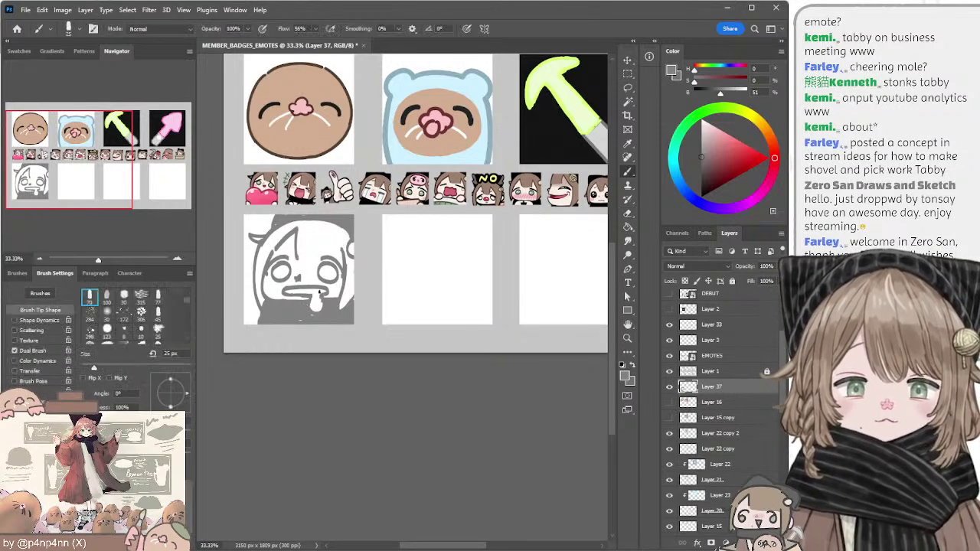
Step: Refine the emote's mouth outline with a 15 px brush and trim its lower edge with the eraser
key("e")
left_click_drag(288, 293, 307, 294)
key("ctrl+z")
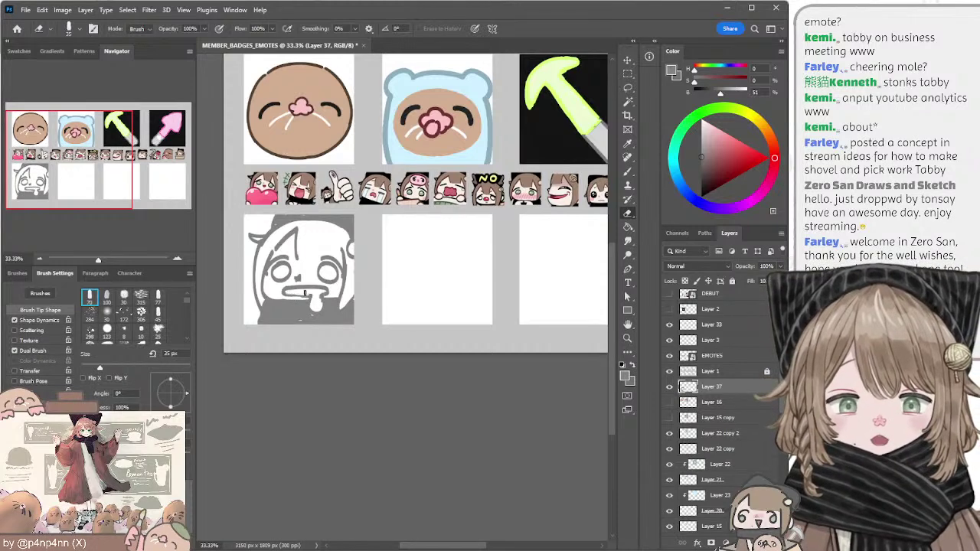
key("b")
key("bracketleft")
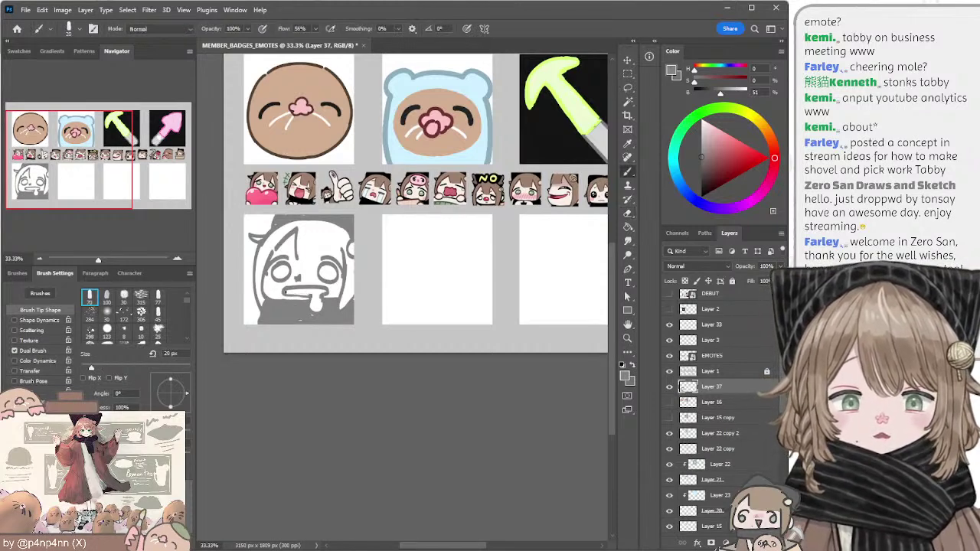
left_click_drag(305, 295, 283, 297)
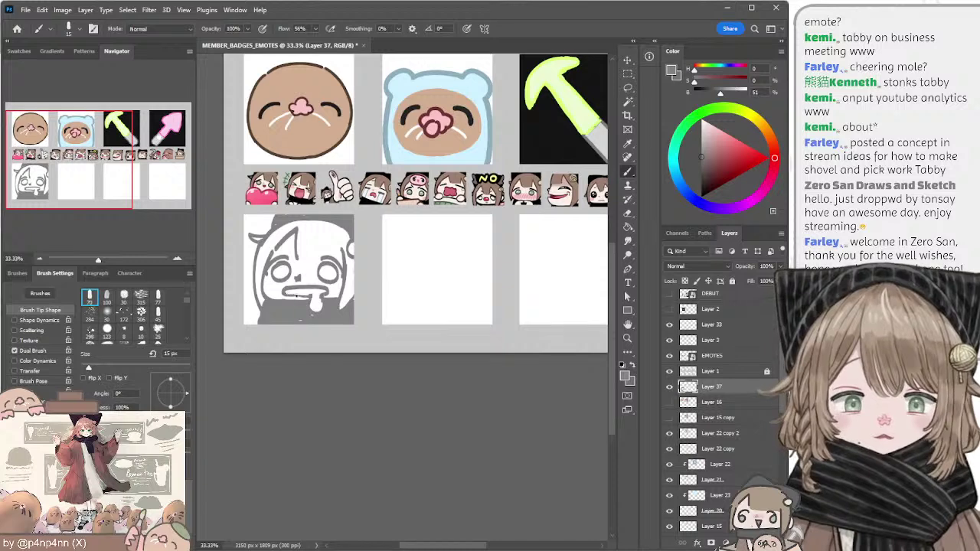
key("e")
mouse_move(313, 299)
left_mouse_down()
mouse_move(316, 311)
mouse_move(309, 299)
left_mouse_up()
Step: Fill the remaining white specks in the scarf with a 15 px brush and clean up the drool with a 35 px eraser
key("b")
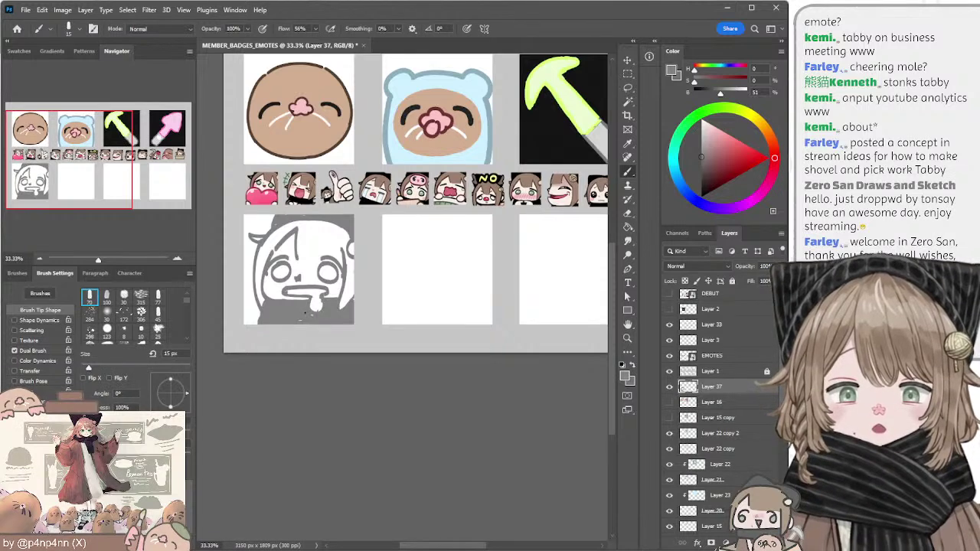
key("e")
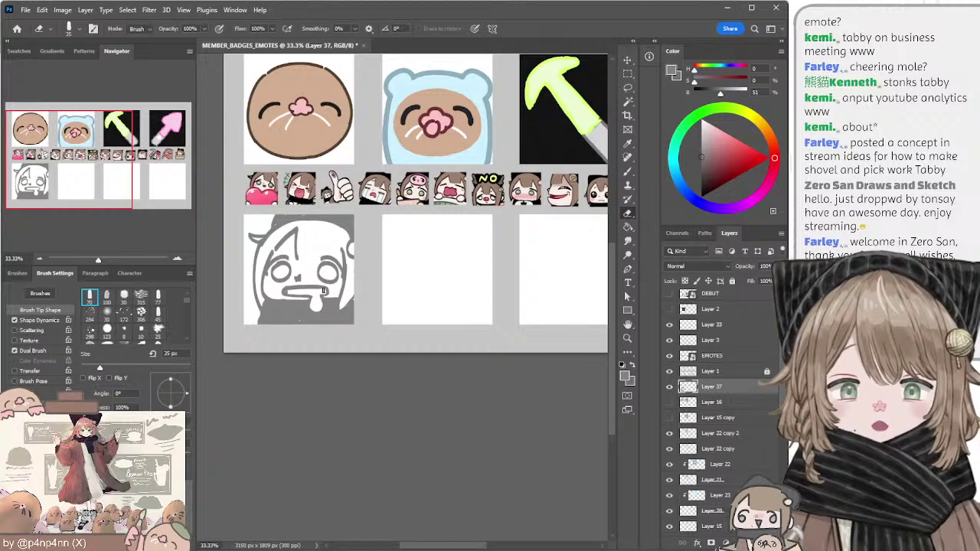
key("b")
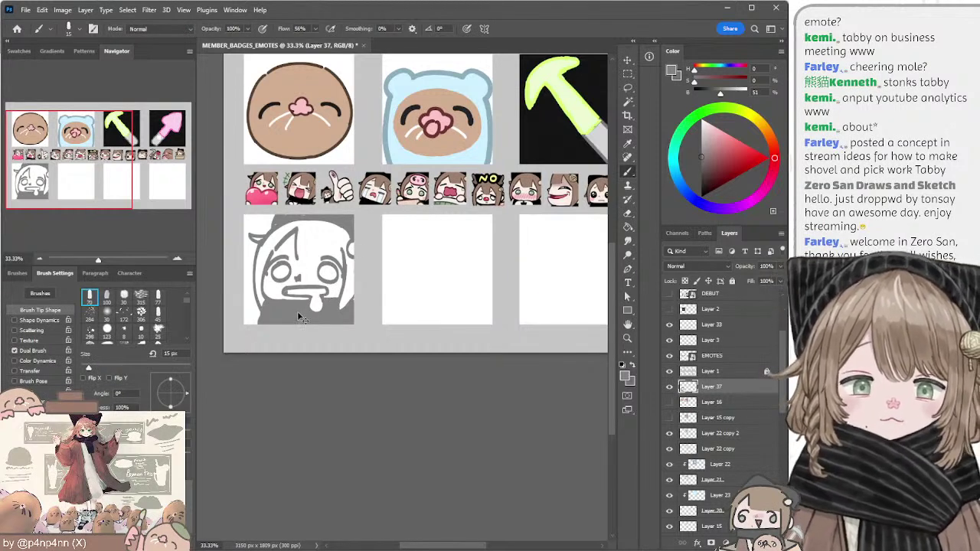
left_click_drag(297, 310, 297, 315)
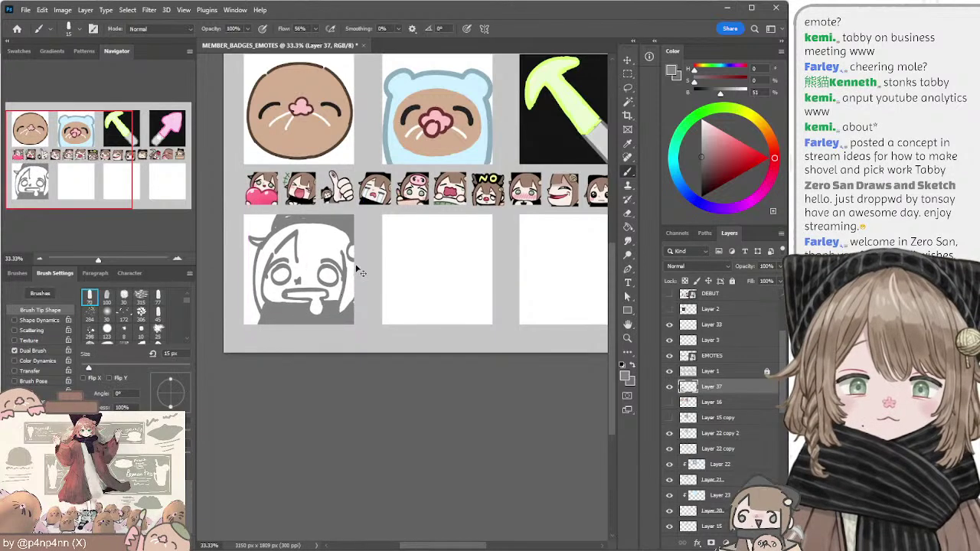
Step: Scale the emote sketch on Layer 37 up to about 105.57% within its white square
key("v")
left_click_drag(364, 269, 369, 267)
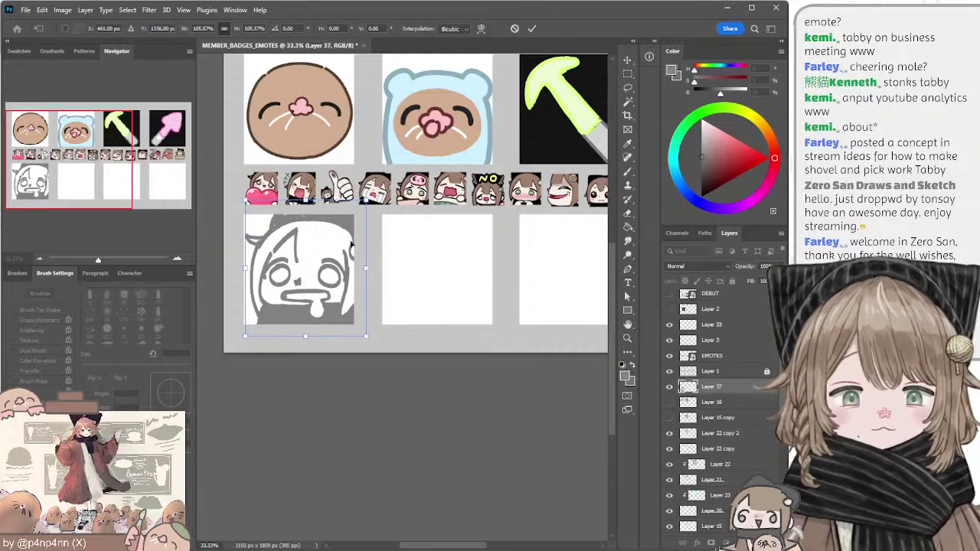
key("Return")
Step: Redraw the edge of the hat above the fringe with a 20 px brush
key("b")
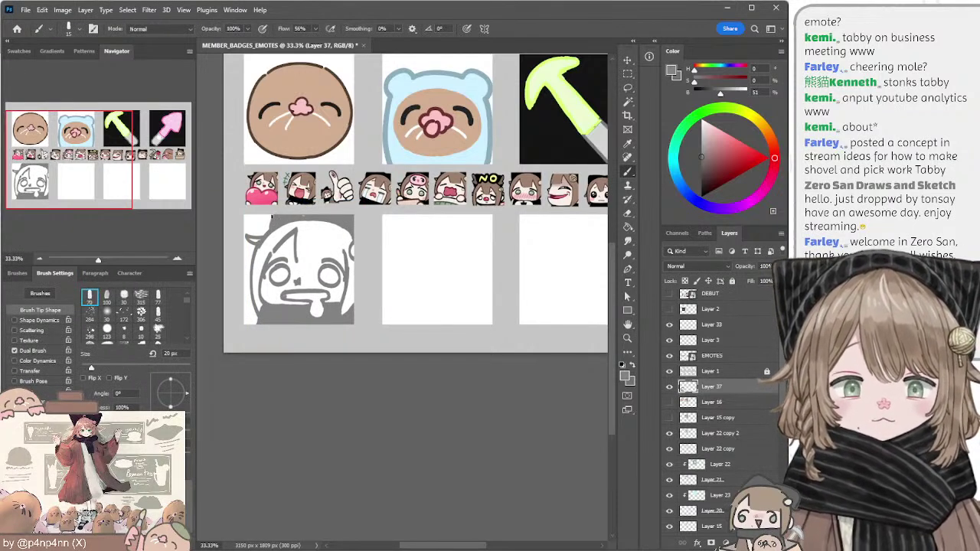
key("]")
left_click_drag(271, 217, 268, 230)
Step: Fill both hollow eyes solid grey with a 30 px brush
key("bracketright")
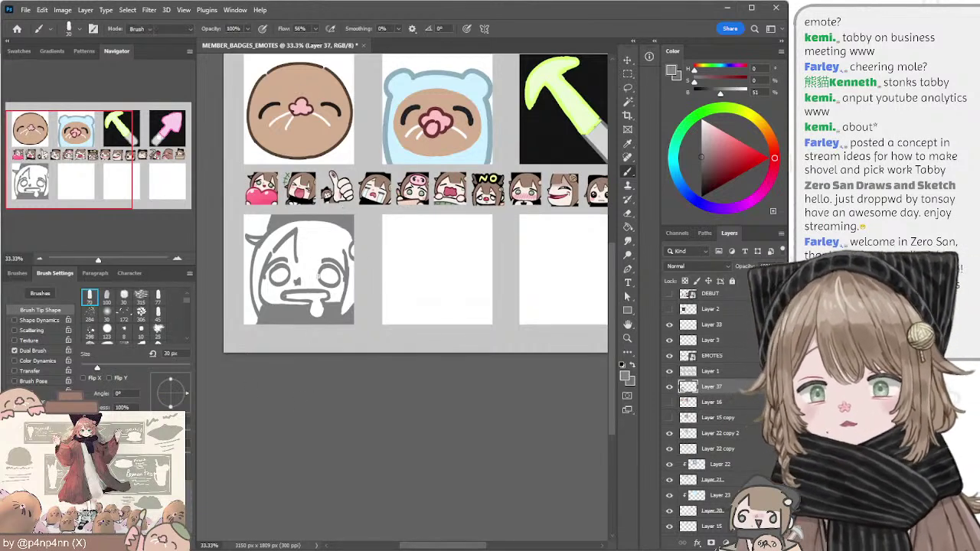
key("e")
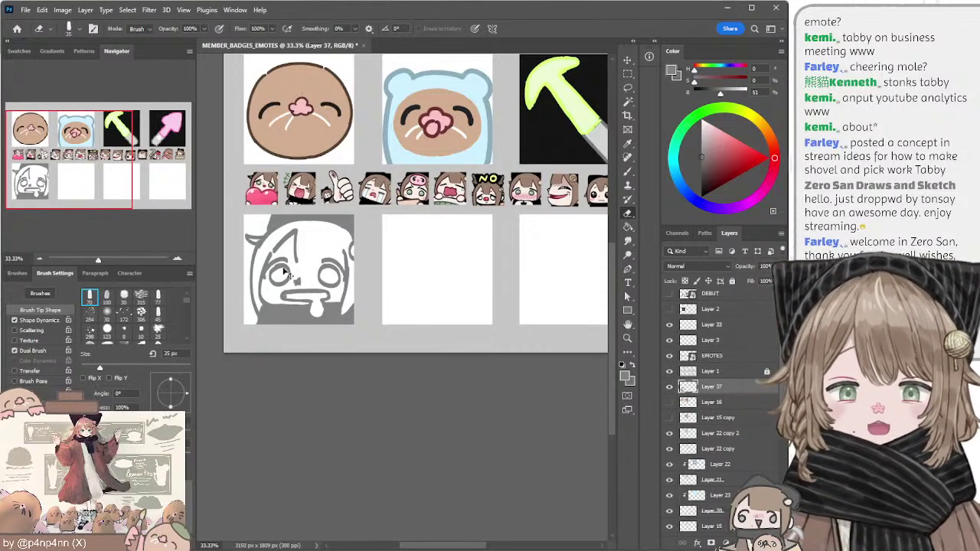
key("b")
mouse_move(285, 271)
left_mouse_down()
mouse_move(277, 276)
mouse_move(328, 274)
left_mouse_up()
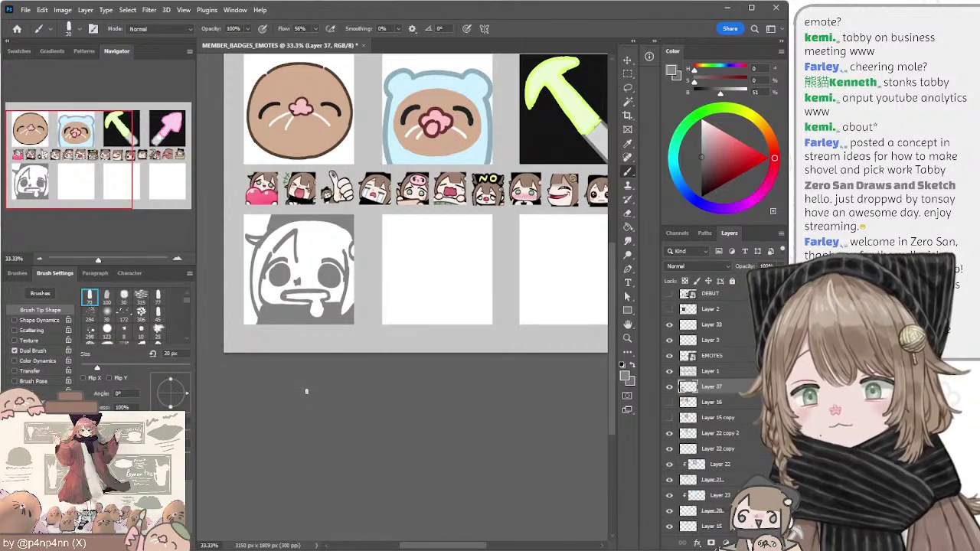
Step: Add a new layer above the emote sketch, lower Layer 37's opacity to 42%, and make the new layer active
left_click_drag(370, 400, 376, 407)
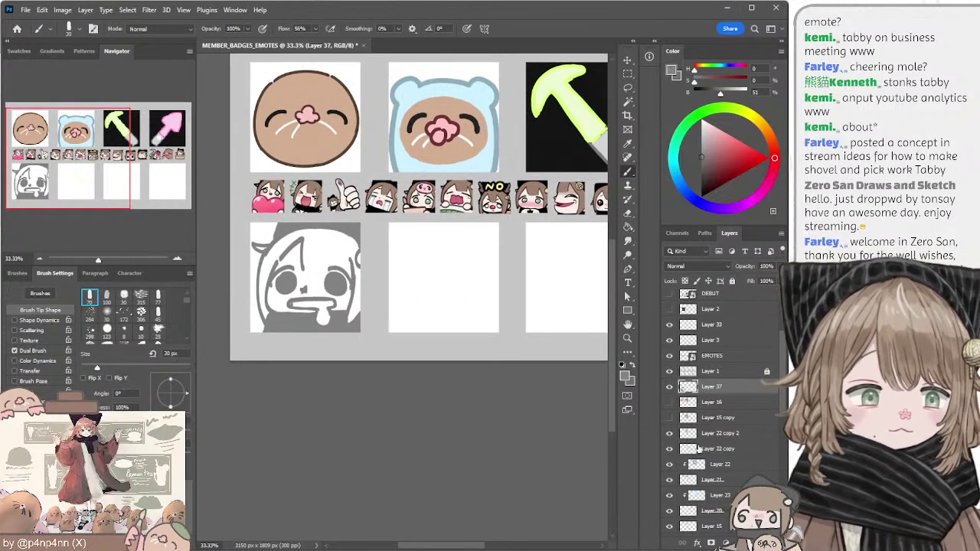
key("ctrl+shift+alt+n")
left_click(679, 402)
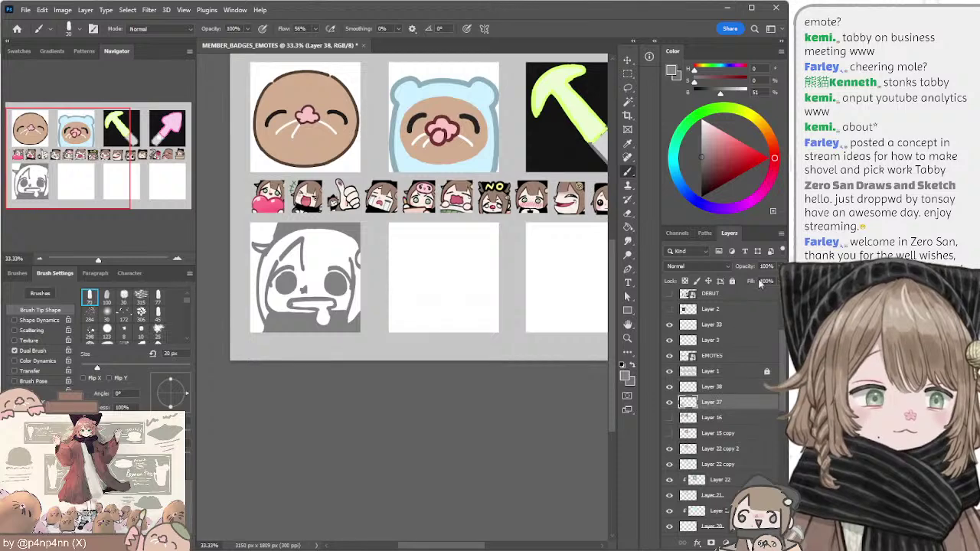
left_click_drag(747, 267, 720, 268)
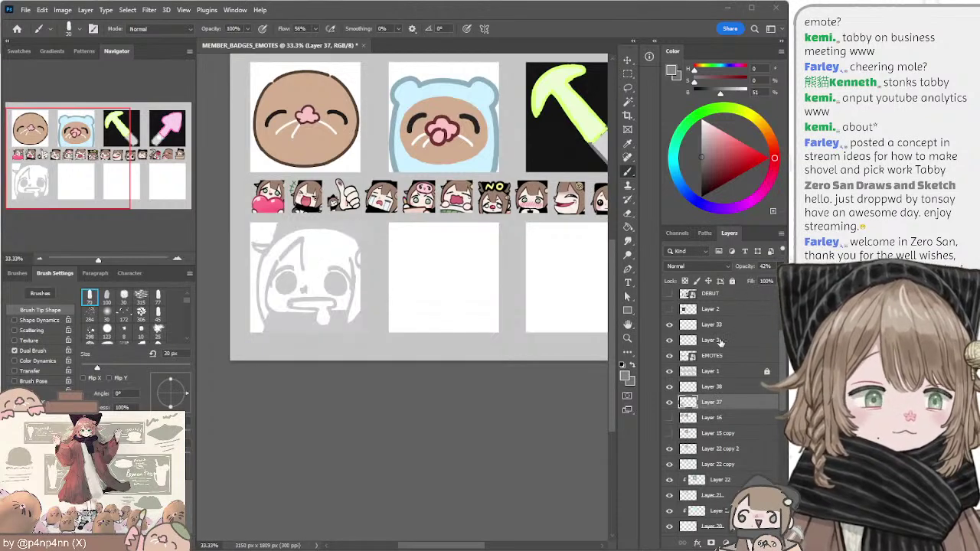
left_click(713, 388)
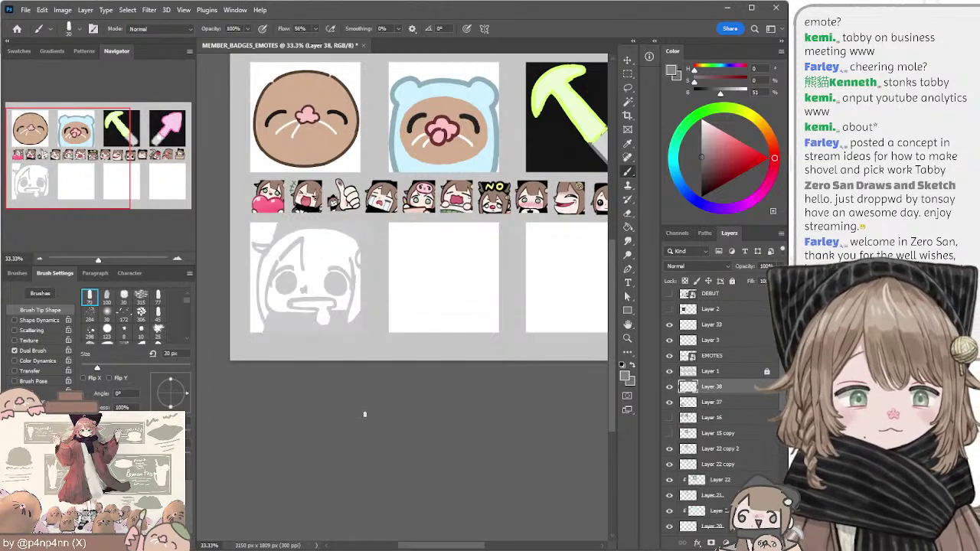
Step: Set the paint colour to black and the brush size to 40 px, testing strokes along the sketched cheek
left_click_drag(274, 260, 288, 309)
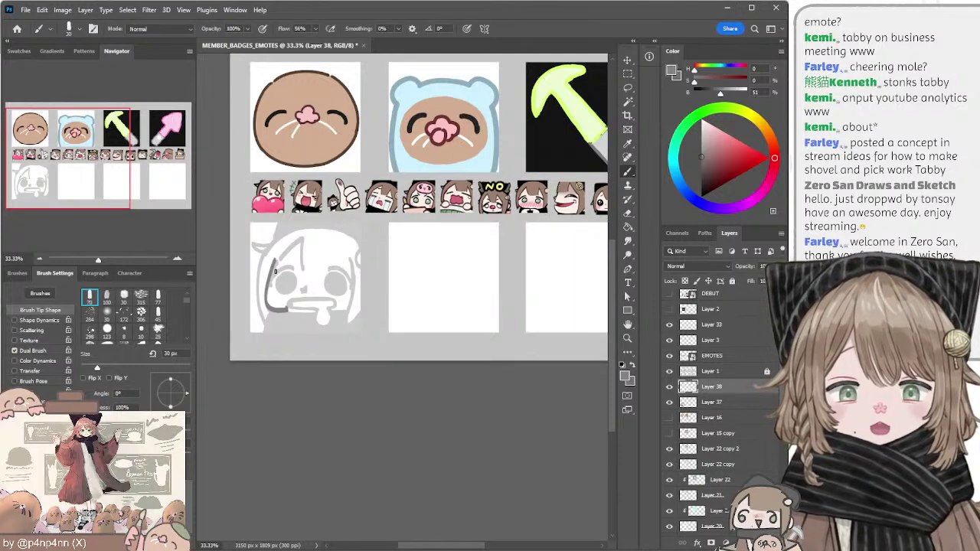
key("ctrl+z")
key("d")
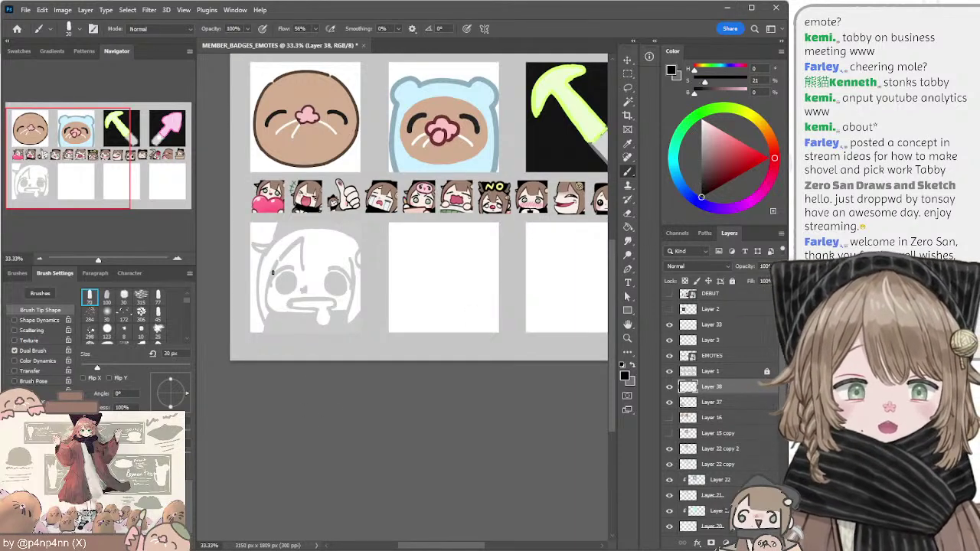
left_click_drag(274, 262, 267, 321)
key("ctrl+z")
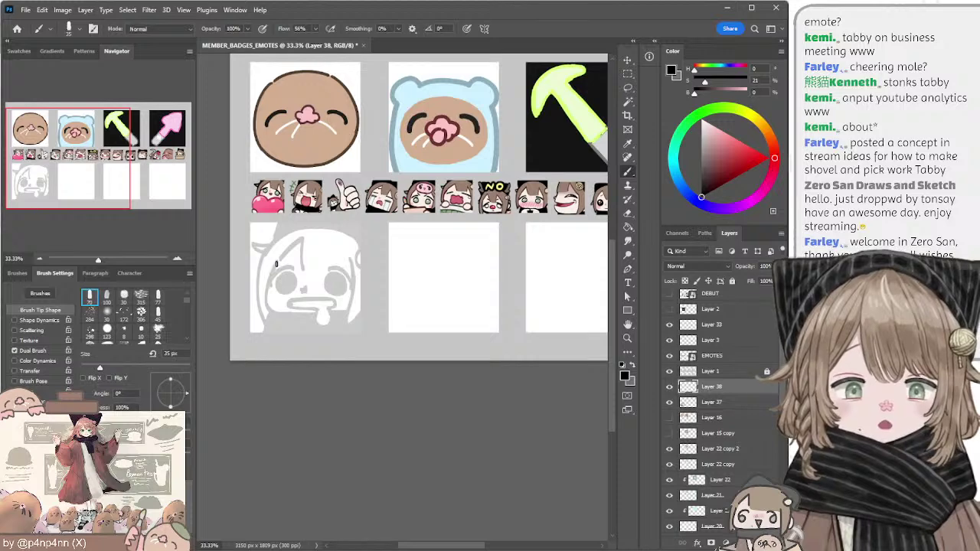
key("bracketright")
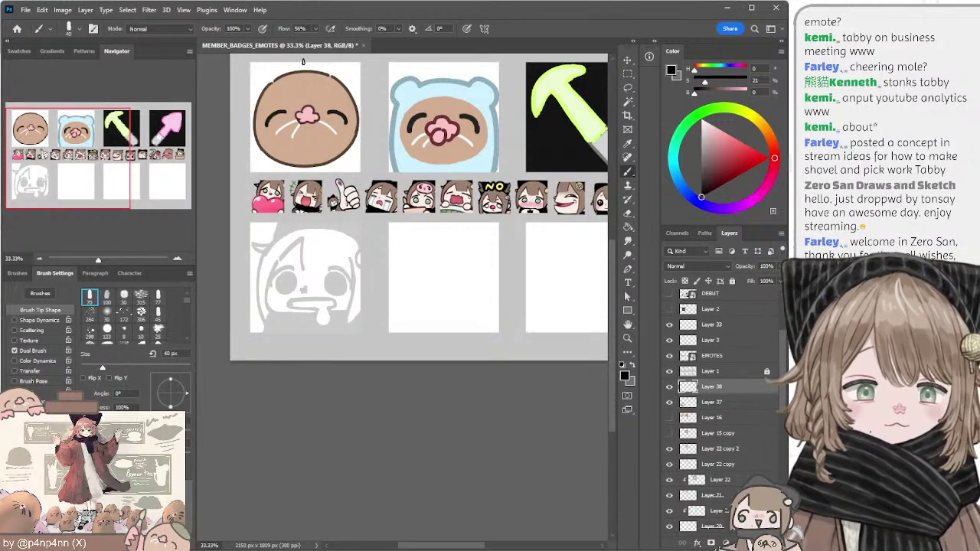
Step: Copy the shouting, closed-eyes emote from the small emote strip to its own layer and place it in the second square
left_click(440, 181, "ctrl")
key("l")
mouse_move(440, 181)
left_mouse_down()
mouse_move(438, 230)
mouse_move(460, 230)
mouse_move(482, 196)
mouse_move(442, 177)
left_mouse_up()
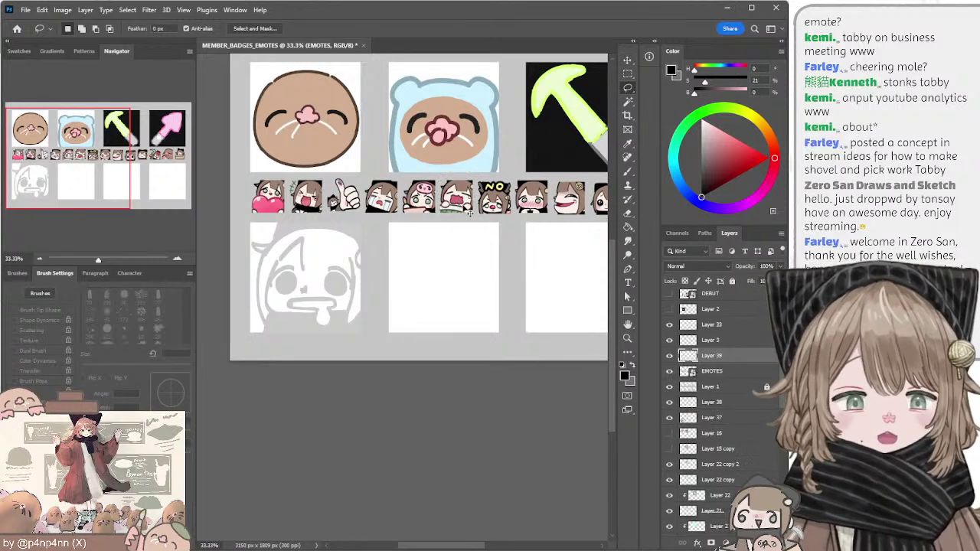
key("ctrl+j")
left_click_drag(460, 200, 440, 289)
left_click(626, 61)
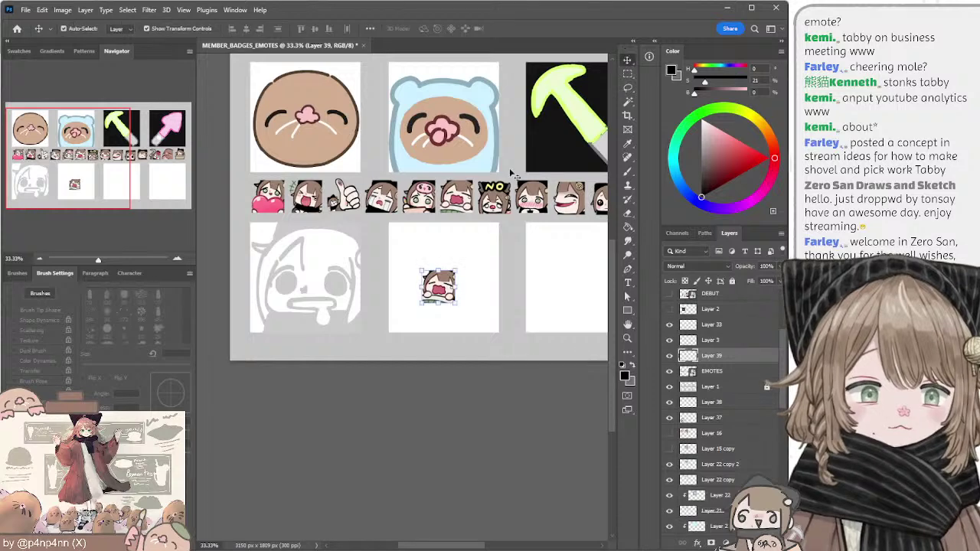
Step: Scale the copied shouting emote up to fill the second square as a line-weight reference
left_click_drag(456, 270, 476, 243)
left_click_drag(390, 339, 394, 340)
key("Return")
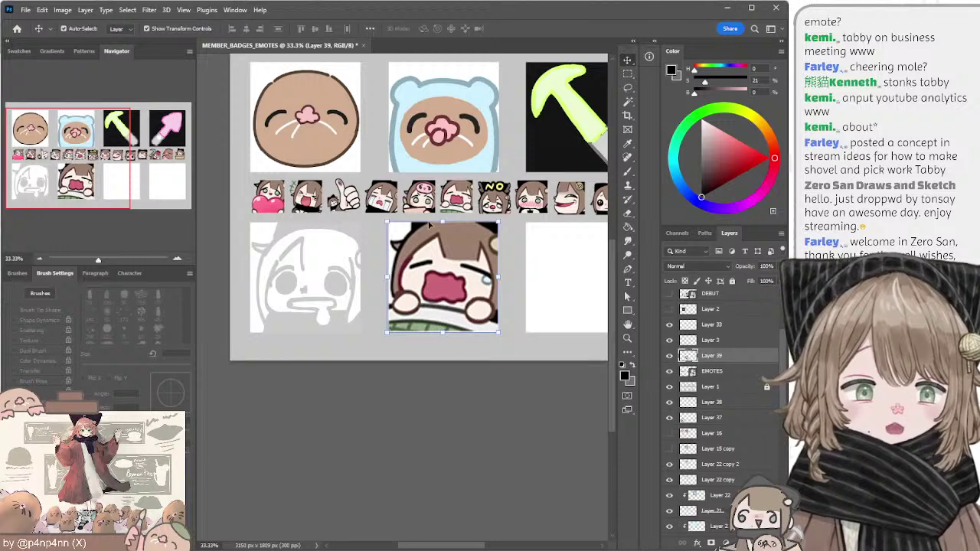
left_click_drag(428, 223, 428, 222)
left_click(358, 403)
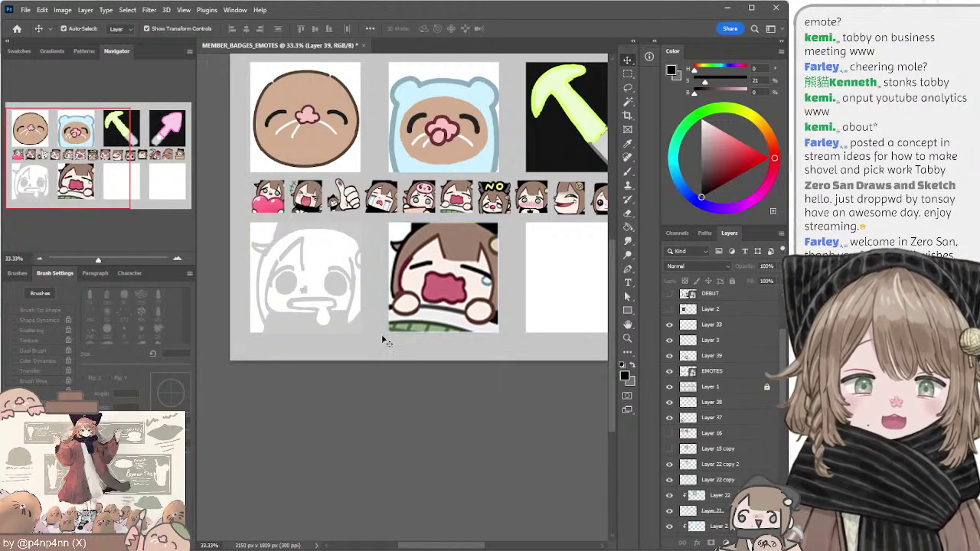
Step: Add a new layer directly above the faded sketch on Layer 37 and ready the brush for inking
left_click(423, 287)
left_click(334, 235)
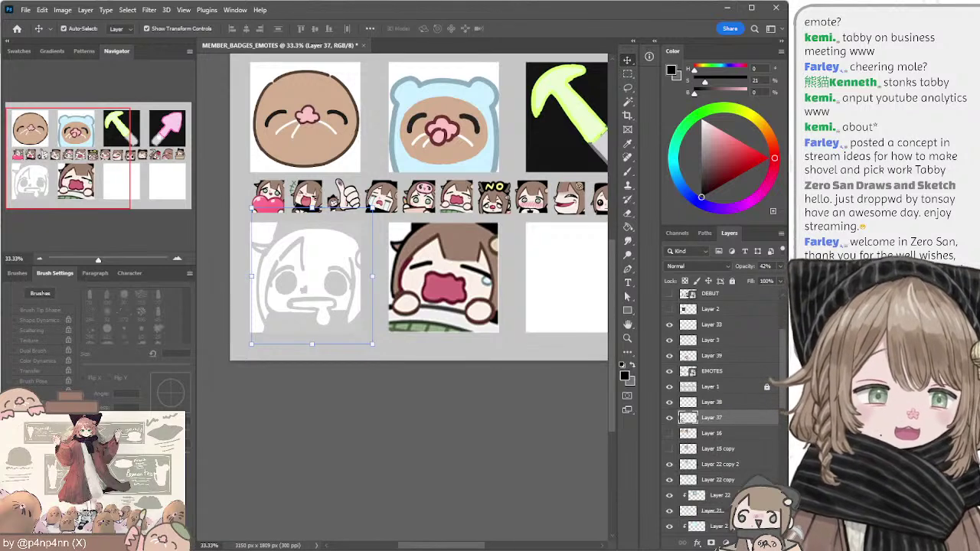
key("ctrl+shift+alt+n")
key("b")
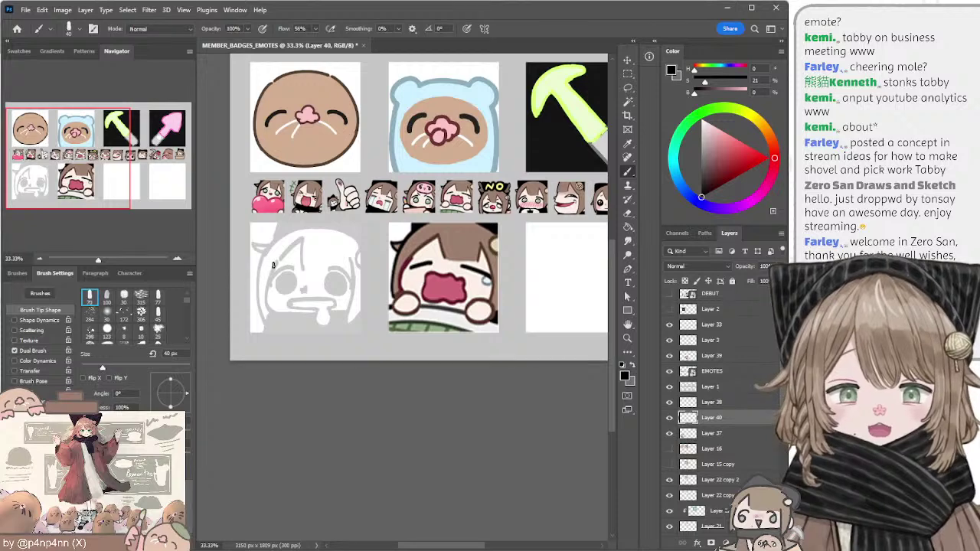
Step: Ink the face's left contour from temple to jaw with a 40 px black brush, redoing the stroke until it follows the sketch
left_click_drag(273, 264, 293, 303)
key("ctrl+z")
left_click_drag(273, 263, 281, 312)
key("ctrl+z")
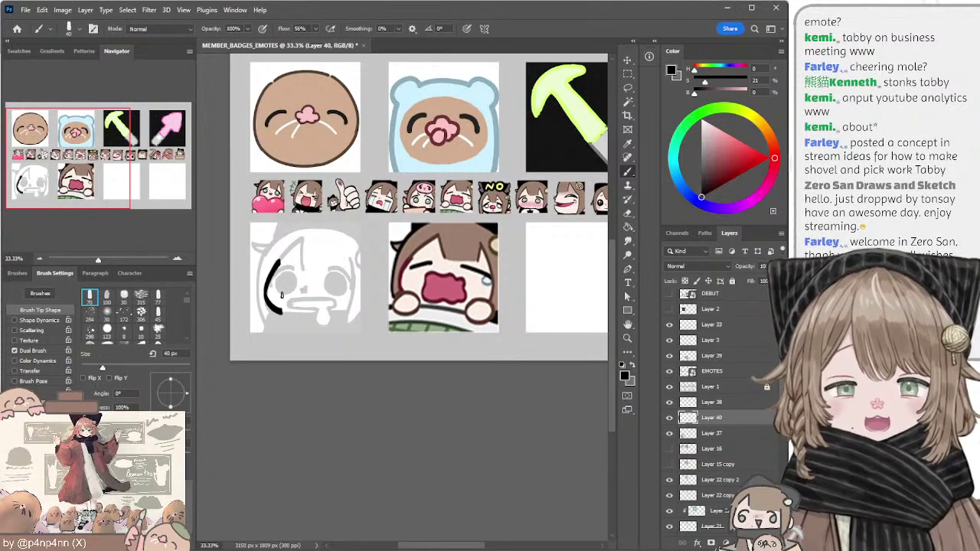
key("ctrl+z")
left_click_drag(276, 263, 282, 315)
key("ctrl+z")
left_click_drag(277, 263, 282, 314)
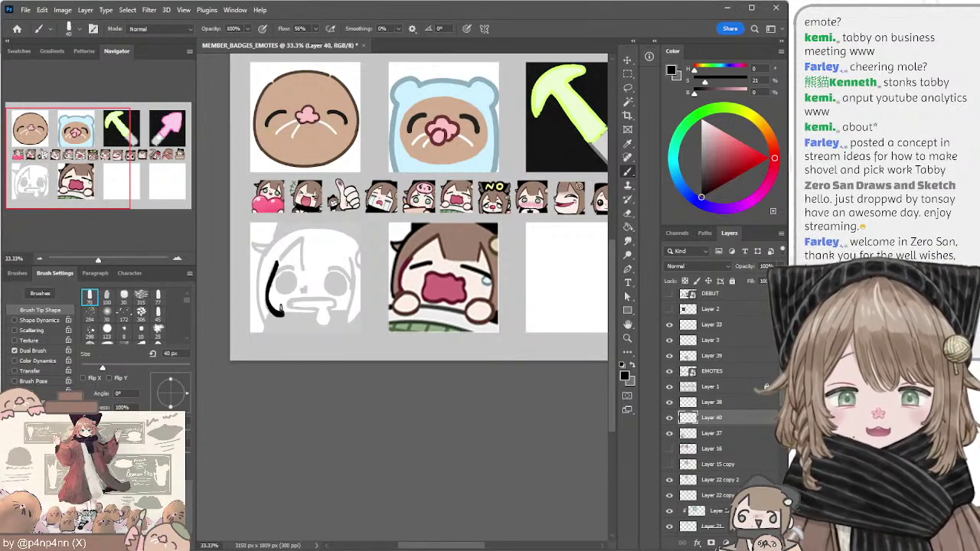
key("ctrl+z")
left_click_drag(276, 263, 278, 315)
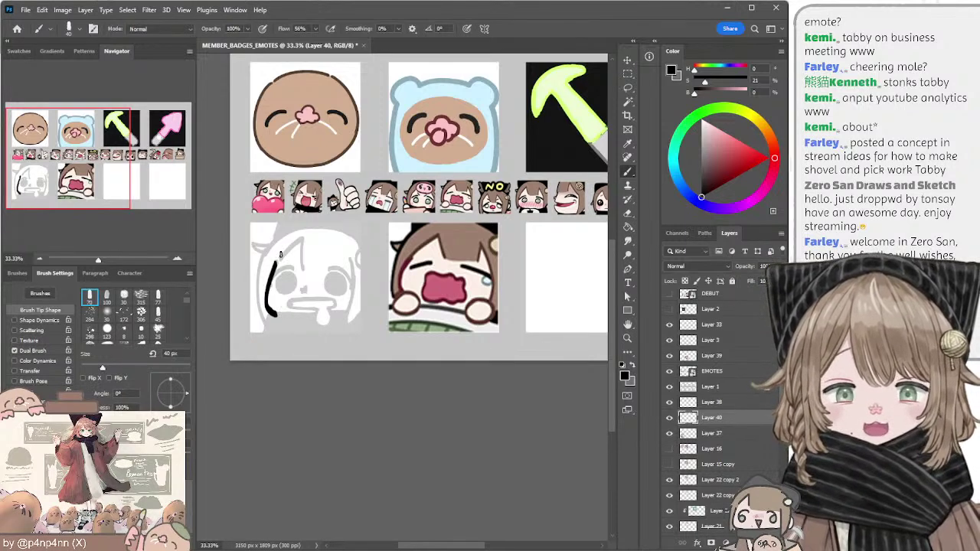
Step: Ink the pointed fringe strand above the left contour of the face and reduce the brush to 35 px
left_click_drag(276, 263, 301, 237)
key("ctrl+z")
key("ctrl+z")
key("[")
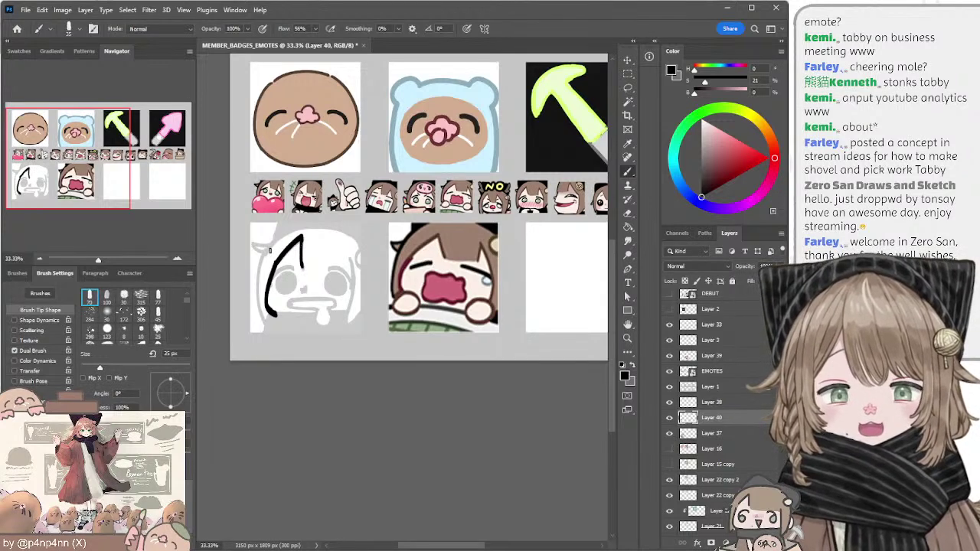
Step: Ink the outer hair outline curving from the left side up to the crown with a 35 px brush
left_click_drag(262, 261, 303, 223)
key("ctrl+z")
key("ctrl+z")
key("ctrl+z")
left_click_drag(261, 262, 303, 225)
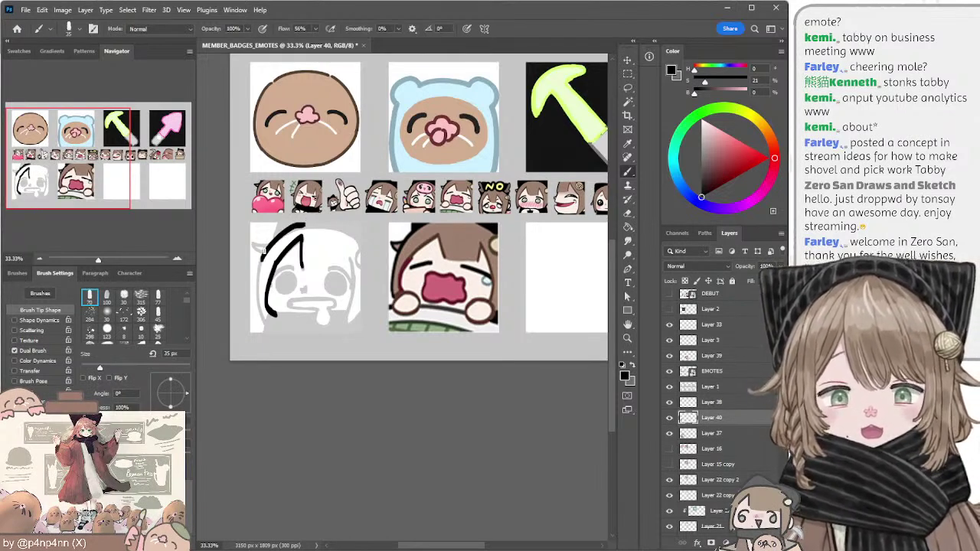
key("ctrl+z")
left_click_drag(260, 261, 300, 225)
key("ctrl+z")
mouse_move(260, 262)
left_mouse_down()
mouse_move(293, 226)
mouse_move(358, 229)
left_mouse_up()
key("ctrl+z")
key("ctrl+z")
Step: Extend the hair outline over the crown and down to the right edge of the square, retrying the curve
left_click_drag(294, 226, 353, 226)
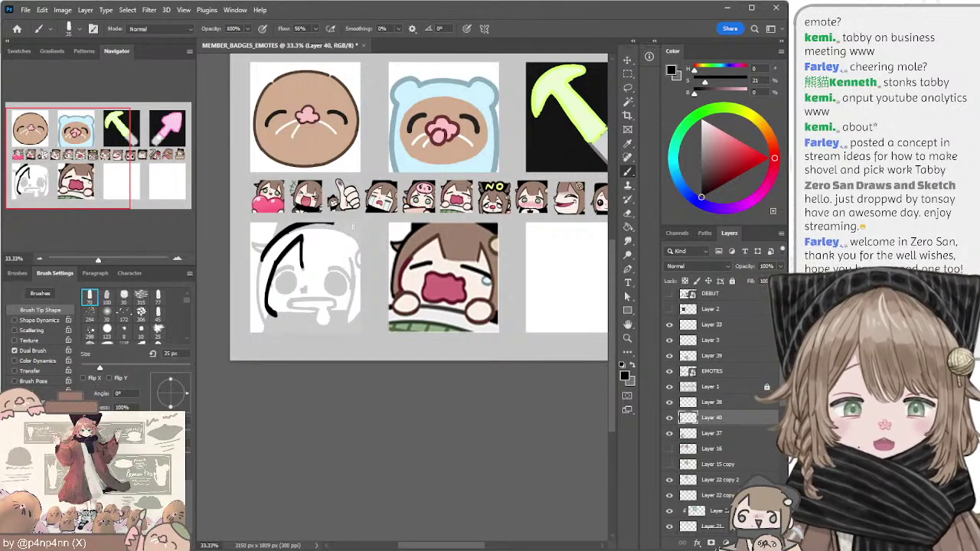
key("ctrl+z")
mouse_move(286, 233)
left_mouse_down()
mouse_move(336, 228)
mouse_move(284, 232)
mouse_move(324, 224)
mouse_move(300, 225)
mouse_move(357, 244)
left_mouse_up()
key("ctrl+z")
key("ctrl+z")
key("ctrl+z")
key("ctrl+z")
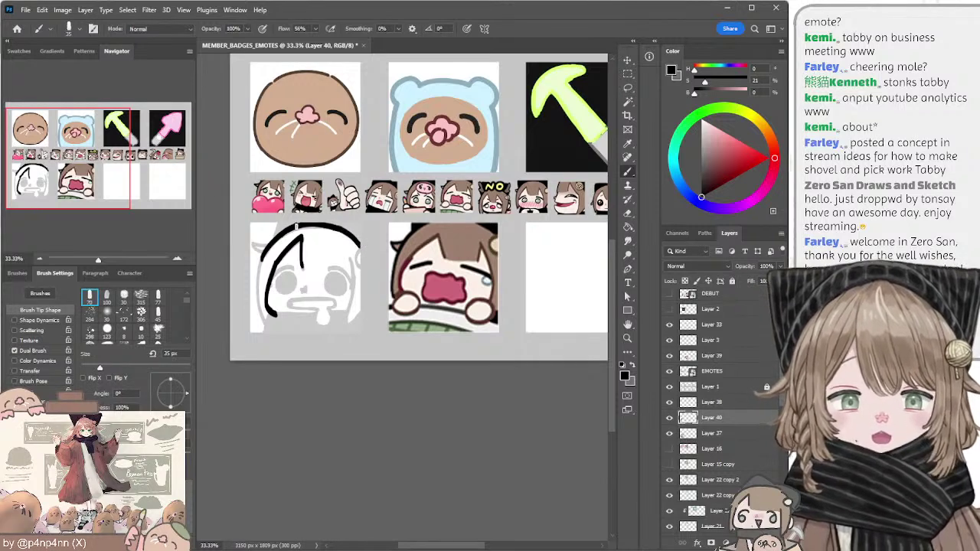
Step: Fill the hat above the hair outline solid black and ink the round ornament at the square's right edge
mouse_move(296, 226)
left_mouse_down()
mouse_move(357, 233)
mouse_move(274, 236)
mouse_move(294, 221)
mouse_move(351, 225)
mouse_move(361, 240)
mouse_move(358, 222)
left_mouse_up()
key("e")
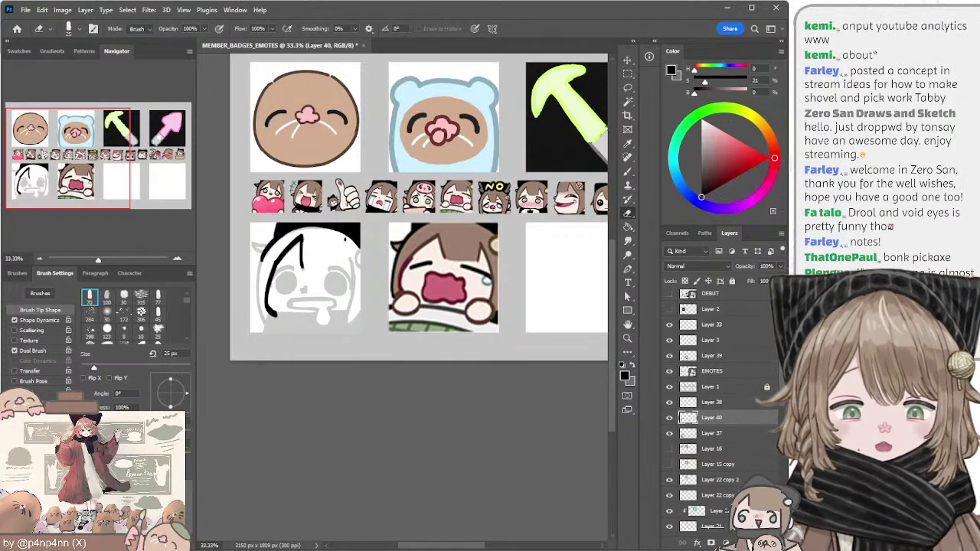
key("b")
left_click_drag(360, 247, 359, 266)
key("ctrl+z")
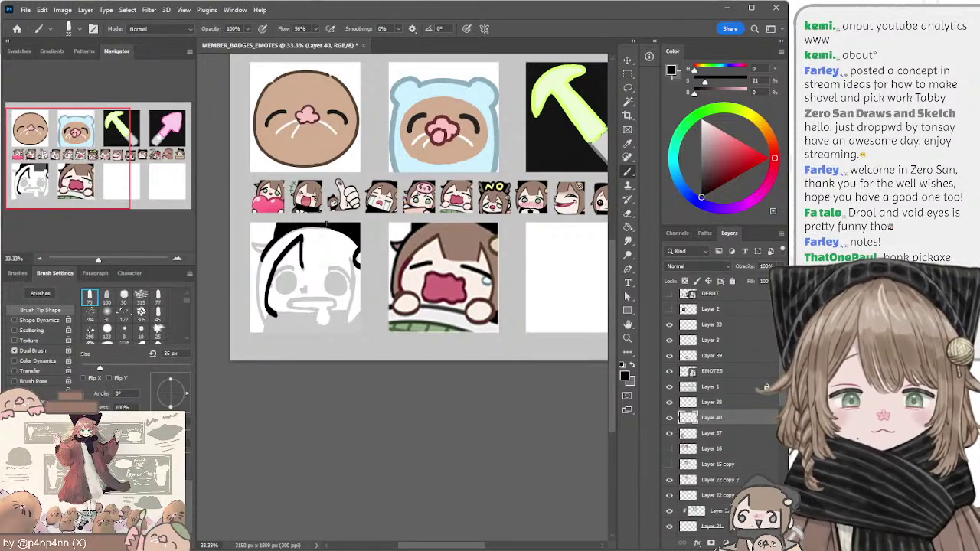
key("ctrl+z")
Step: Ink the right side hair lock running from below the ornament to the scarf
key("bracketleft")
left_click_drag(361, 249, 349, 320)
key("bracketright")
key("ctrl+z")
mouse_move(351, 258)
left_mouse_down()
mouse_move(349, 321)
mouse_move(366, 326)
mouse_move(360, 315)
left_mouse_up()
key("ctrl+z")
key("ctrl+z")
key("ctrl+z")
Step: Ink the left outer hair lock from the hat's edge down to the scarf, redoing the stroke for a smoother curve
left_click_drag(264, 253, 261, 323)
key("ctrl+z")
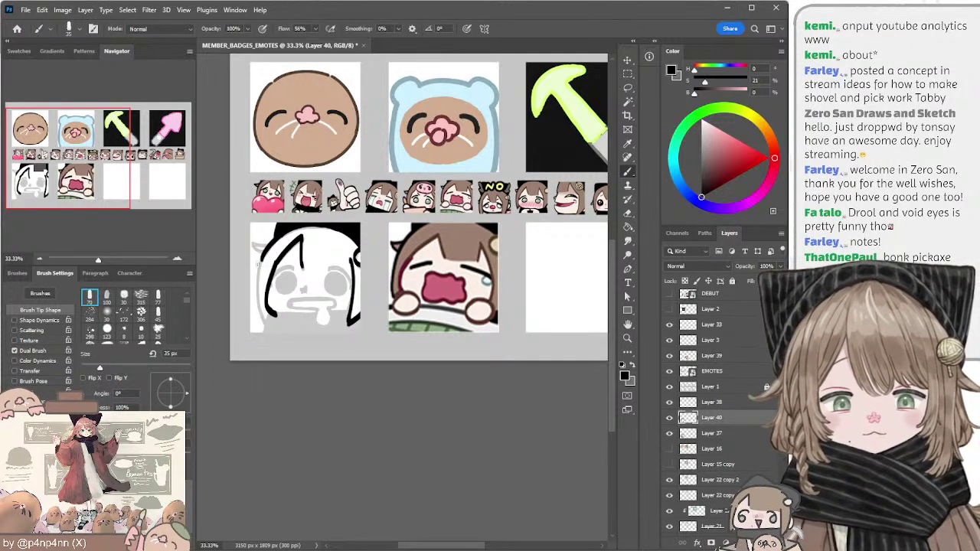
left_click_drag(263, 251, 262, 319)
key("ctrl+z")
key("ctrl+z")
left_click_drag(264, 253, 264, 324)
key("ctrl+z")
key("ctrl+z")
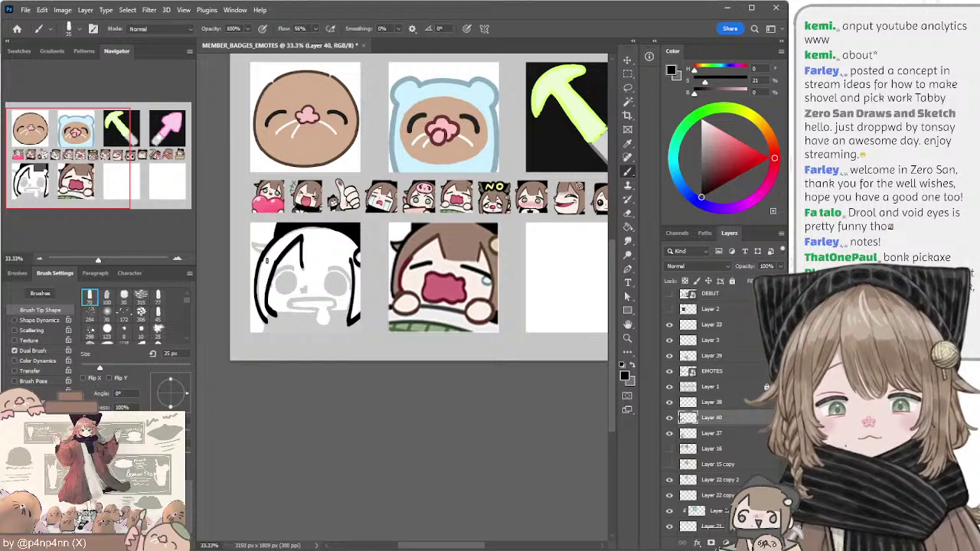
key("ctrl+z")
left_click_drag(262, 255, 266, 321)
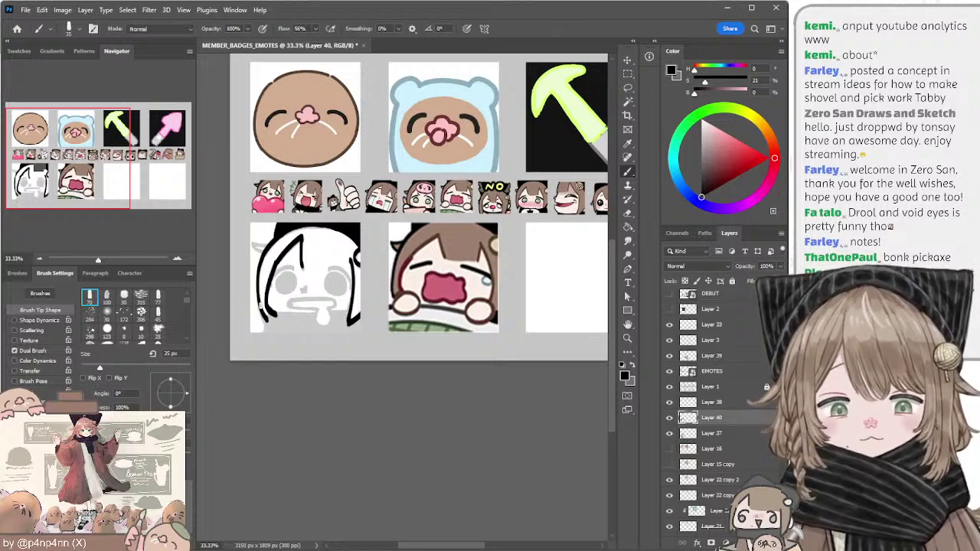
key("ctrl+z")
Step: Finish the left hair lock, ink the scarf's upper edge beneath the chin, and reduce the brush to 25 px
mouse_move(260, 251)
left_mouse_down()
mouse_move(262, 335)
mouse_move(271, 317)
mouse_move(288, 312)
mouse_move(294, 322)
mouse_move(278, 315)
mouse_move(352, 321)
left_mouse_up()
key("ctrl+z")
key("ctrl+z")
key("ctrl+z")
key("ctrl+z")
key("ctrl+z")
key("ctrl+z")
key("ctrl+z")
key("ctrl+z")
key("ctrl+z")
key("ctrl+z")
key("bracketleft")
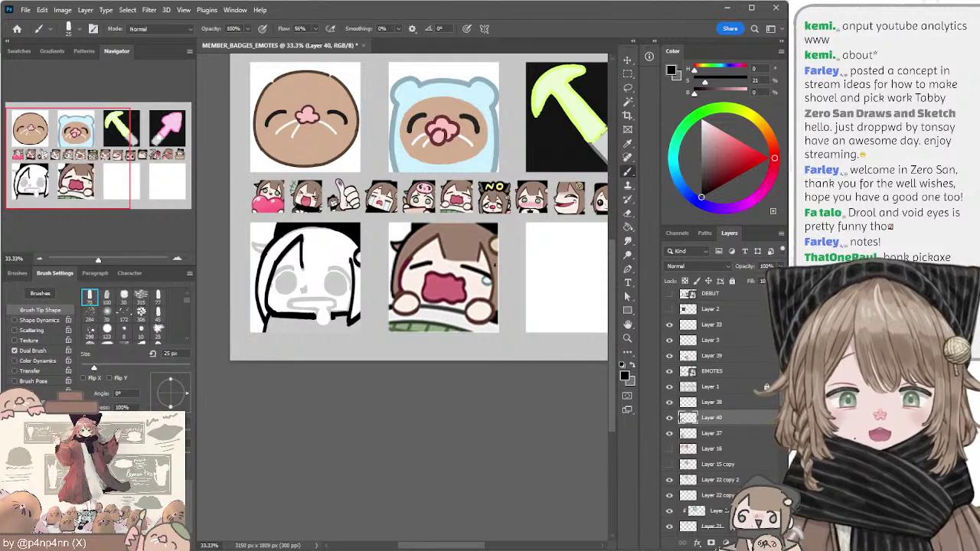
mouse_move(557, 255)
left_mouse_down()
mouse_move(565, 302)
mouse_move(558, 277)
mouse_move(580, 262)
mouse_move(596, 310)
left_mouse_up()
key("ctrl+z")
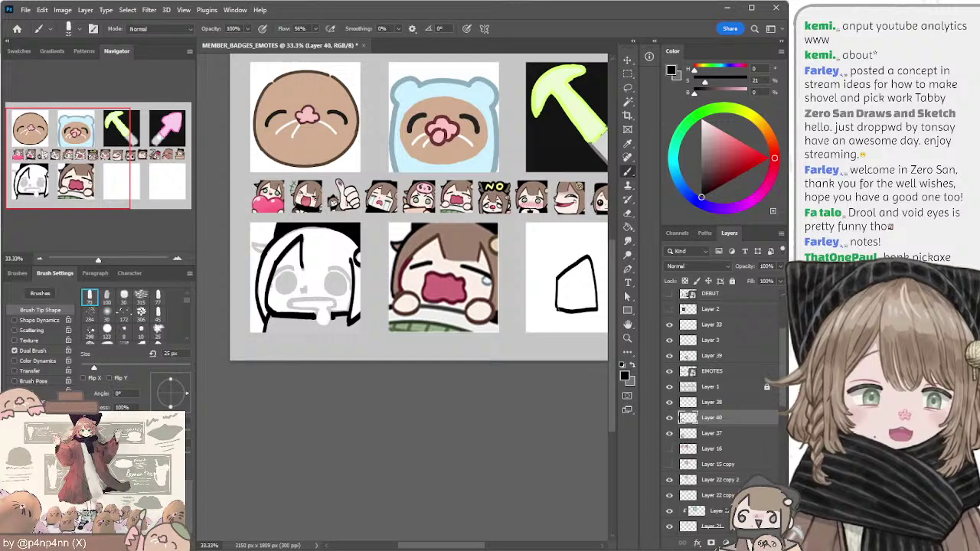
mouse_move(541, 224)
left_mouse_down()
mouse_move(560, 250)
mouse_move(562, 237)
mouse_move(564, 306)
mouse_move(584, 239)
mouse_move(562, 307)
mouse_move(590, 225)
left_mouse_up()
key("ctrl+z")
key("ctrl+z")
key("ctrl+z")
key("ctrl+z")
key("ctrl+z")
key("ctrl+z")
key("ctrl+z")
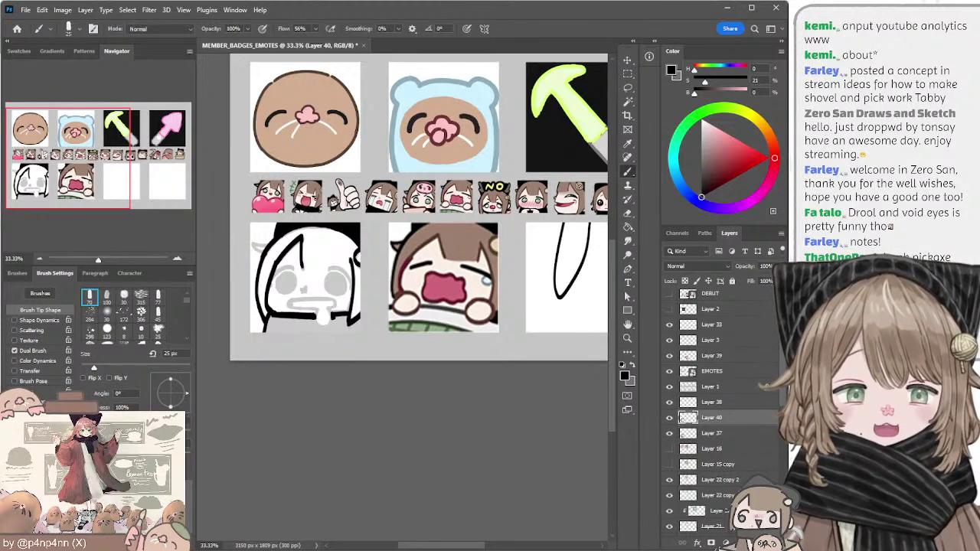
mouse_move(561, 301)
left_mouse_down()
mouse_move(543, 315)
mouse_move(565, 320)
mouse_move(549, 320)
mouse_move(545, 307)
left_mouse_up()
key("ctrl+z")
key("ctrl+z")
key("ctrl+z")
key("ctrl+z")
key("ctrl+z")
key("ctrl+z")
key("ctrl+z")
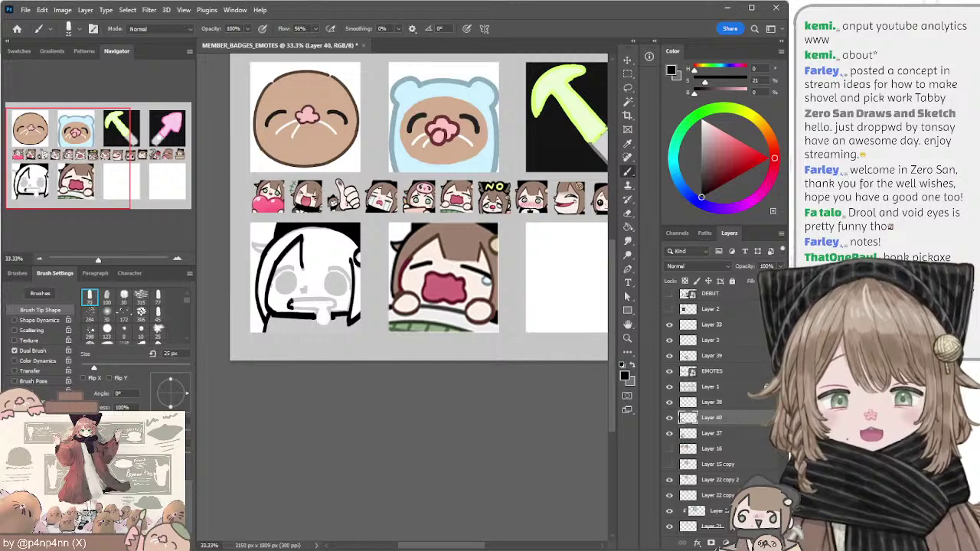
Step: Ink the mouth's left corner, lower lip and hanging drool drop with a 25 px brush
mouse_move(290, 300)
left_mouse_down()
mouse_move(290, 309)
mouse_move(320, 306)
mouse_move(309, 308)
mouse_move(322, 322)
mouse_move(315, 316)
left_mouse_up()
key("ctrl+z")
key("ctrl+z")
key("ctrl+z")
key("ctrl+z")
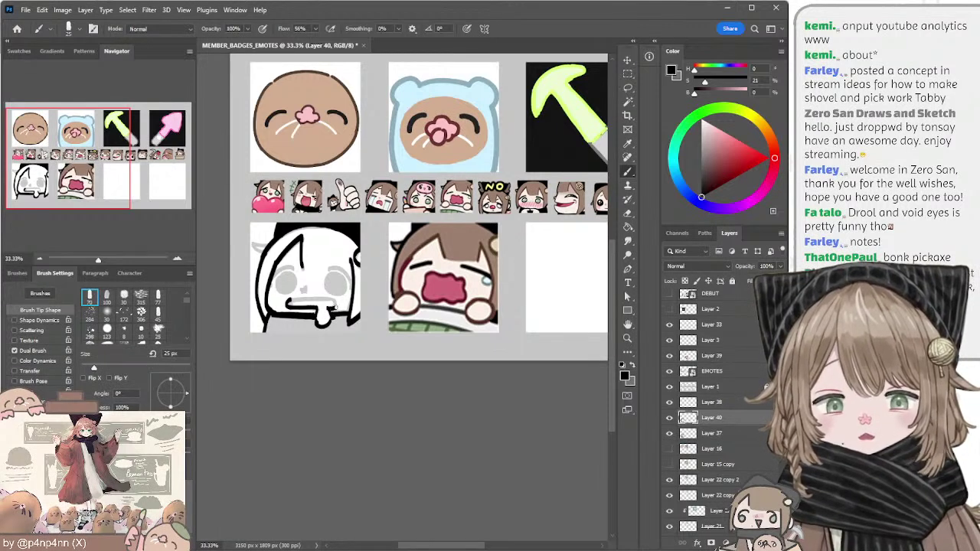
Step: Ink the upper lip and close the mouth's right end above the drool
mouse_move(335, 307)
left_mouse_down()
mouse_move(331, 296)
mouse_move(335, 308)
left_mouse_up()
key("ctrl+z")
key("ctrl+z")
key("ctrl+z")
key("ctrl+z")
key("ctrl+z")
key("ctrl+z")
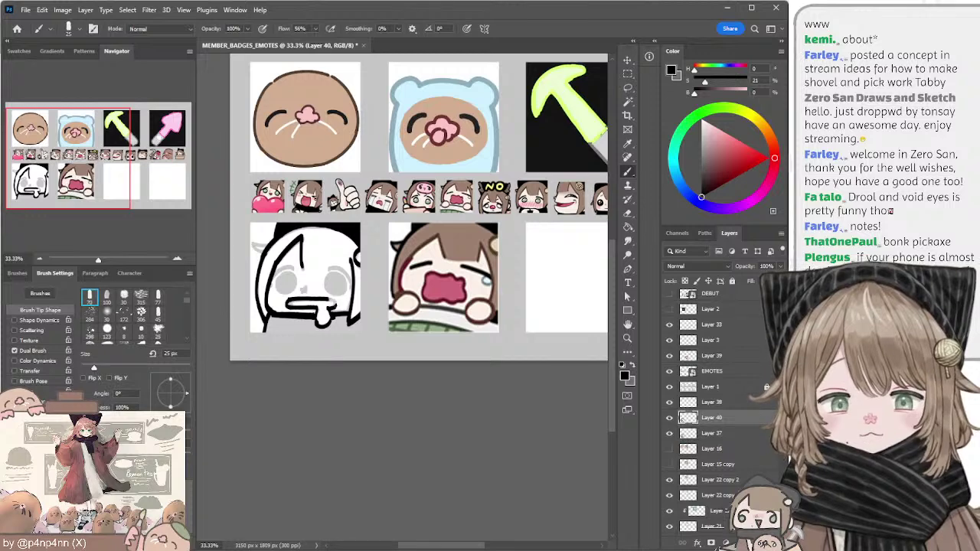
left_click_drag(329, 299, 335, 306)
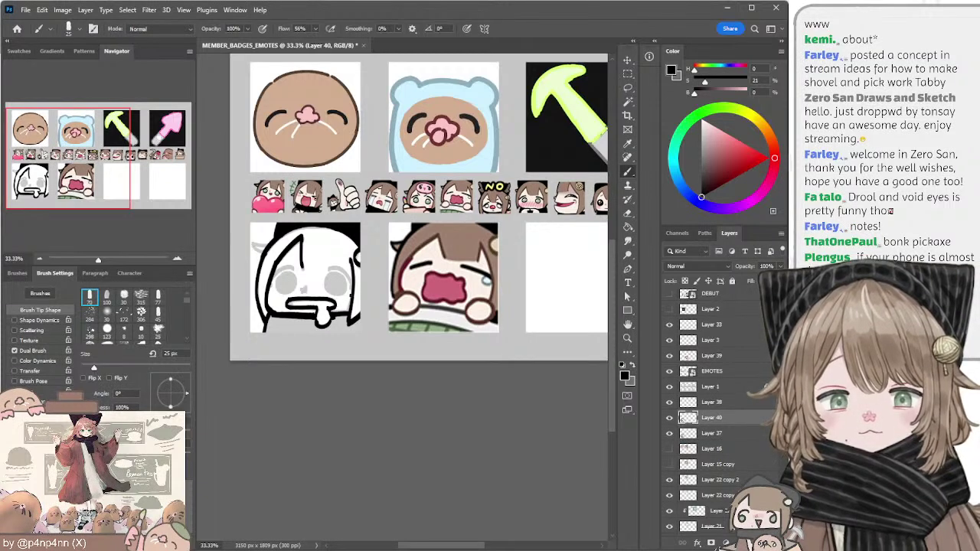
Step: Ink the right eye with a curved upper lash line and a solid black pupil using a 25 px brush
left_click_drag(330, 268, 350, 284)
key("ctrl+z")
key("ctrl+z")
key("ctrl+z")
key("ctrl+z")
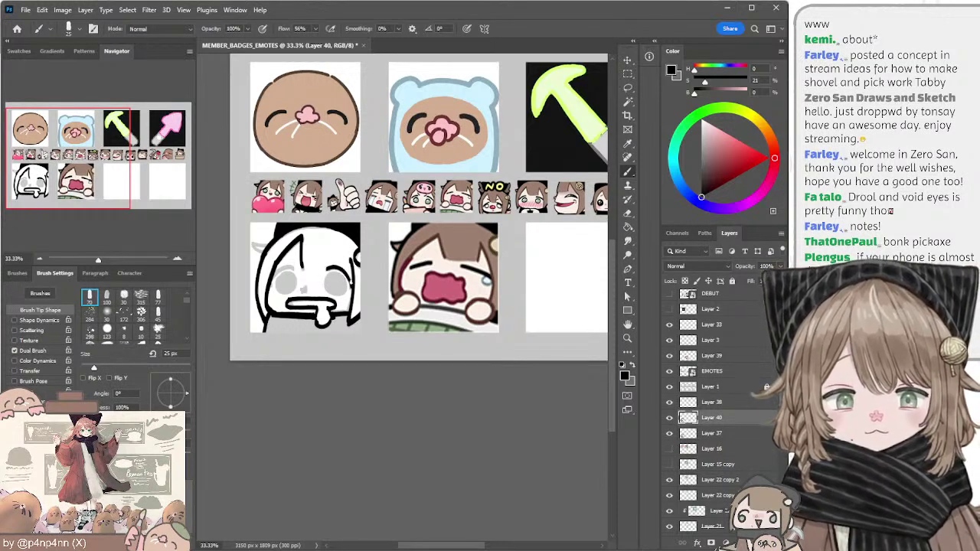
key("ctrl+z")
mouse_move(327, 271)
left_mouse_down()
mouse_move(352, 283)
mouse_move(345, 291)
mouse_move(335, 274)
left_mouse_up()
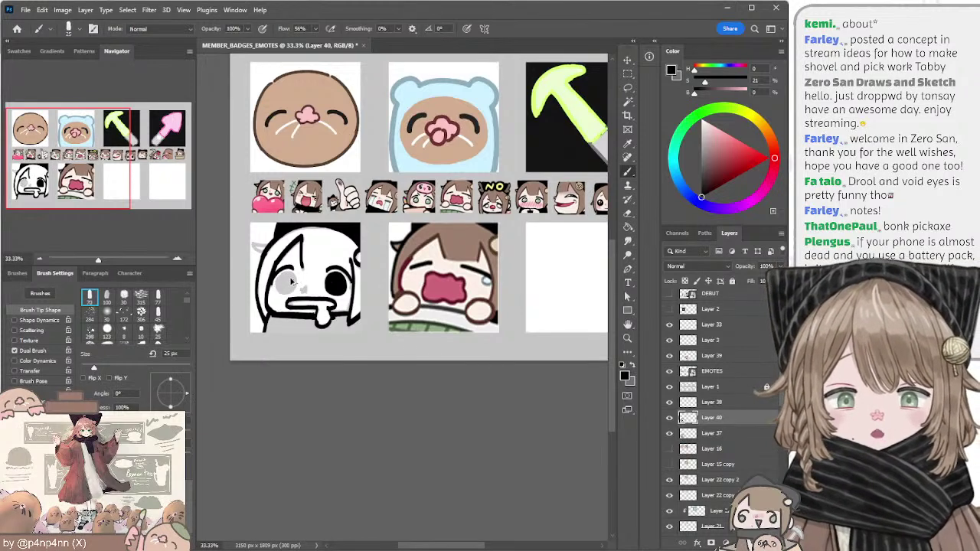
Step: Fill the emote's left eye with a solid black pupil and clean up the line work with a 15 px eraser
key("e")
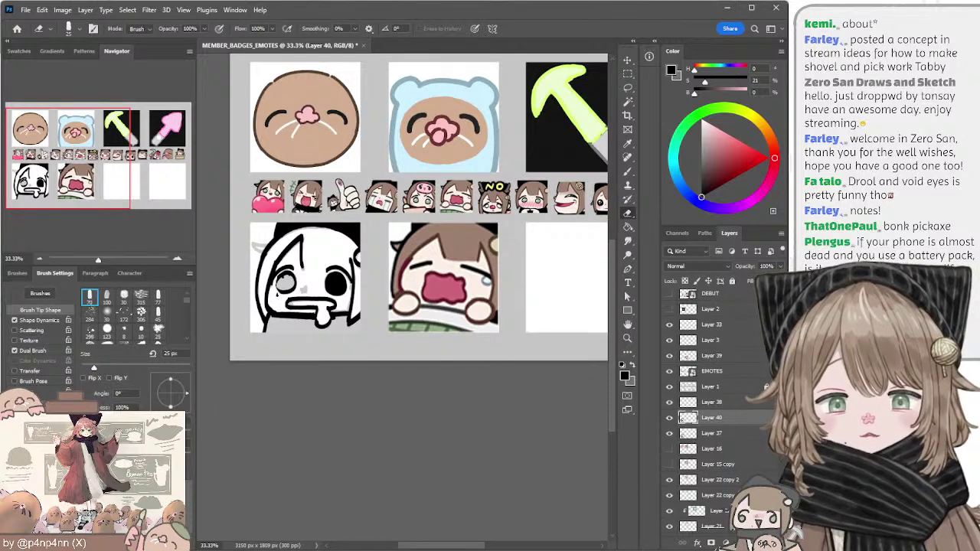
key("b")
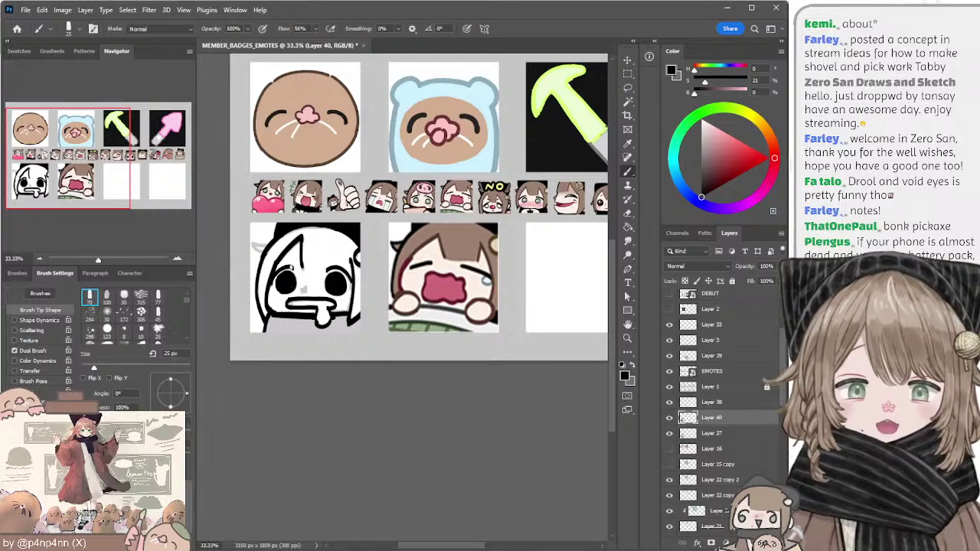
key("e")
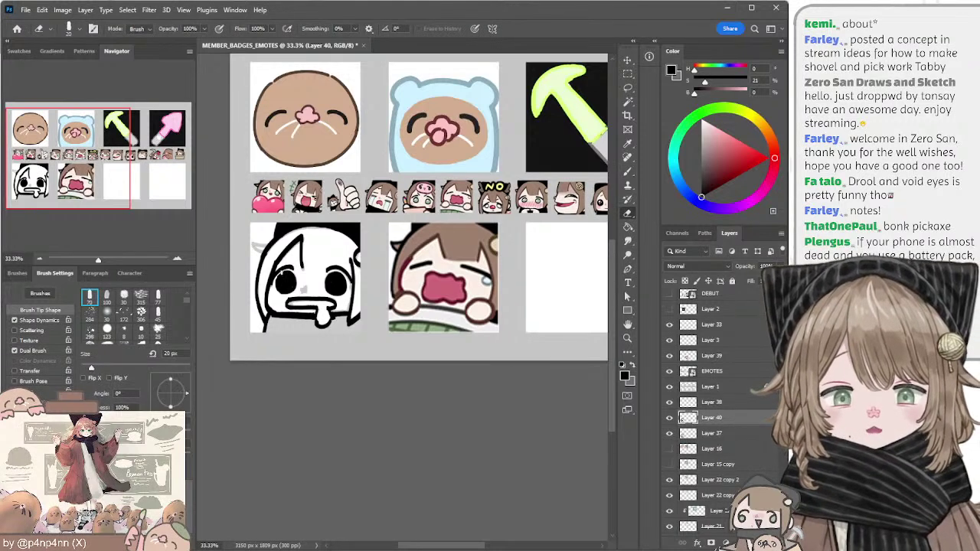
key("bracketleft")
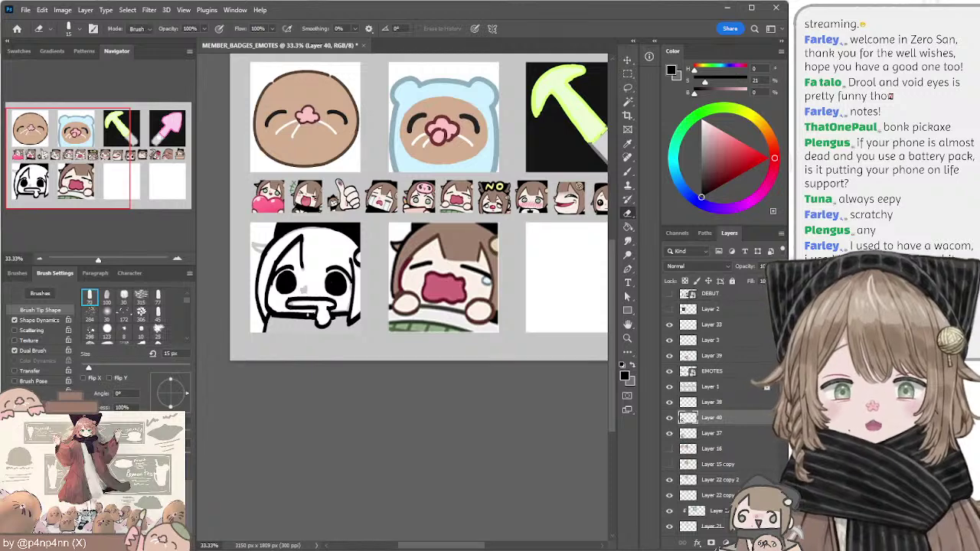
Step: Ink the small hair tuft at the head's left edge and block in black along the scarf beneath the mouth
key("b")
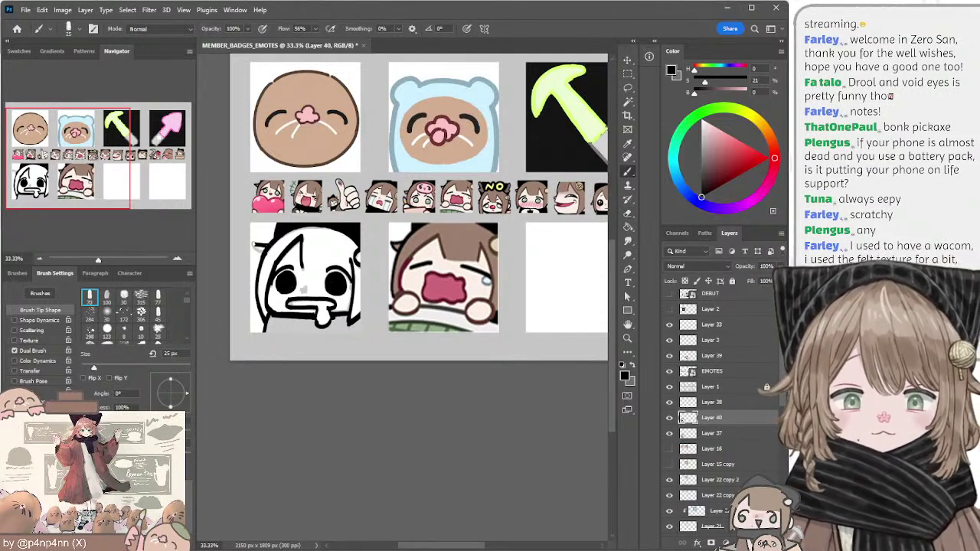
key("bracketright")
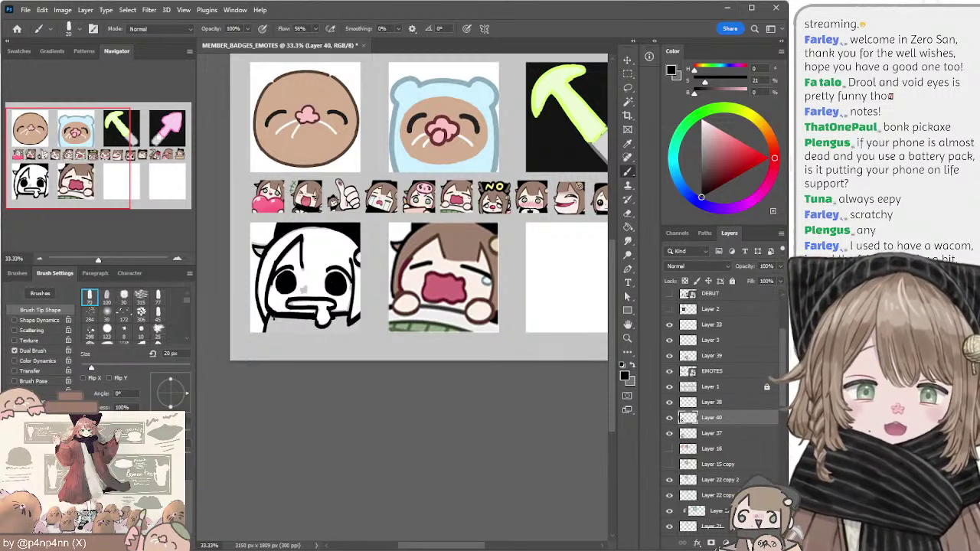
key("bracketright")
key("bracketright")
key("bracketright")
left_click_drag(272, 319, 315, 318)
key("bracketleft")
key("bracketleft")
key("bracketleft")
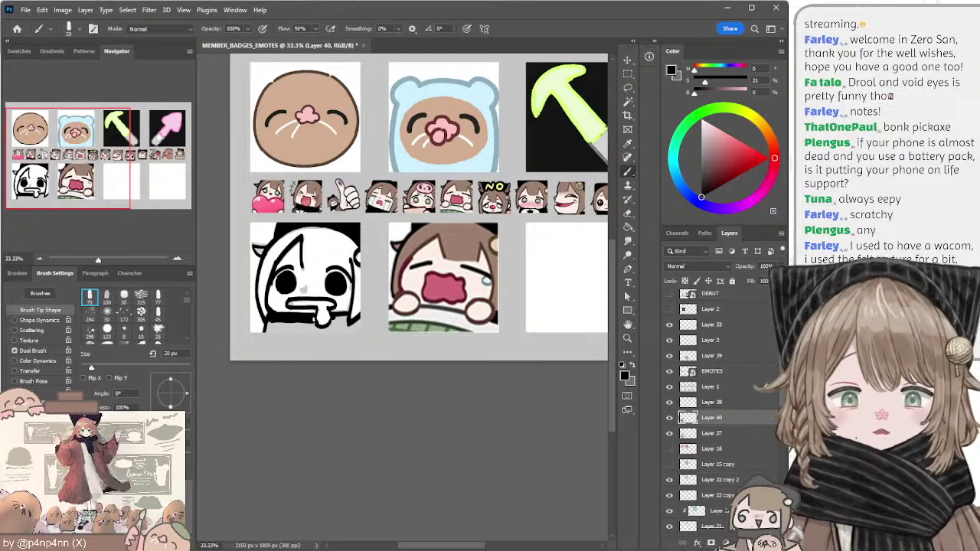
Step: Trim the scarf's edge with a 15 px eraser and ink the scarf around the hanging drool drop
key("e")
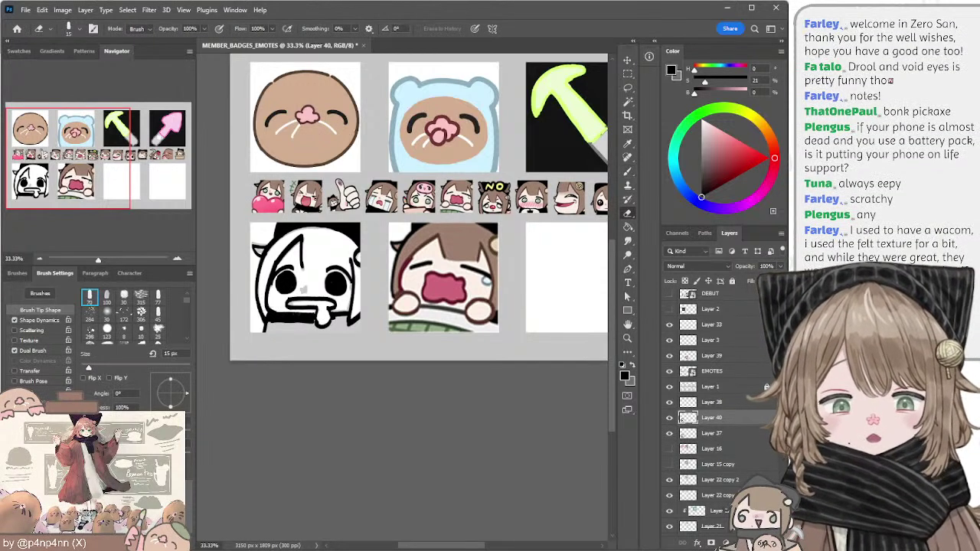
key("b")
left_click_drag(309, 318, 326, 324)
key("e")
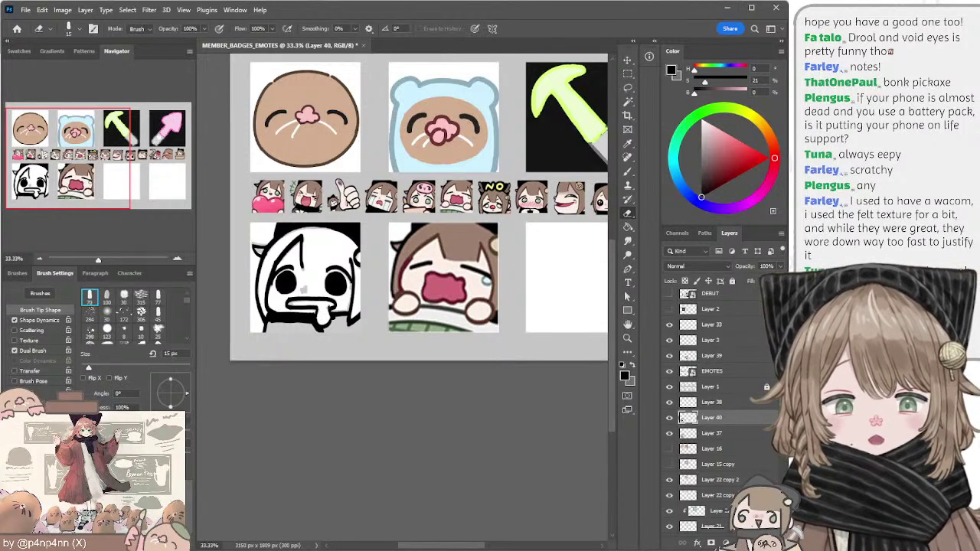
key("b")
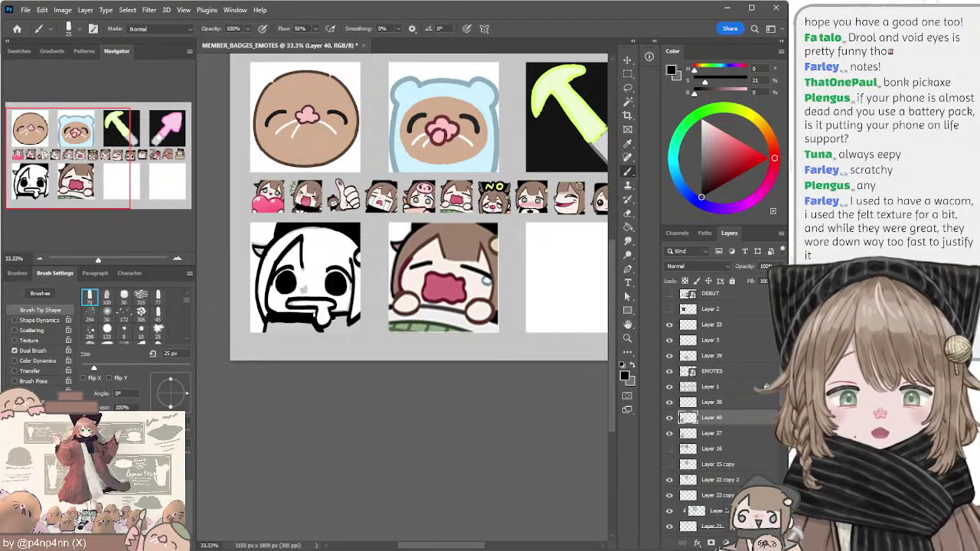
Step: Fill the rest of the scarf solid black with a brush enlarged up to 50 px and tidy its left edge
key("bracketright")
key("bracketright")
key("bracketright")
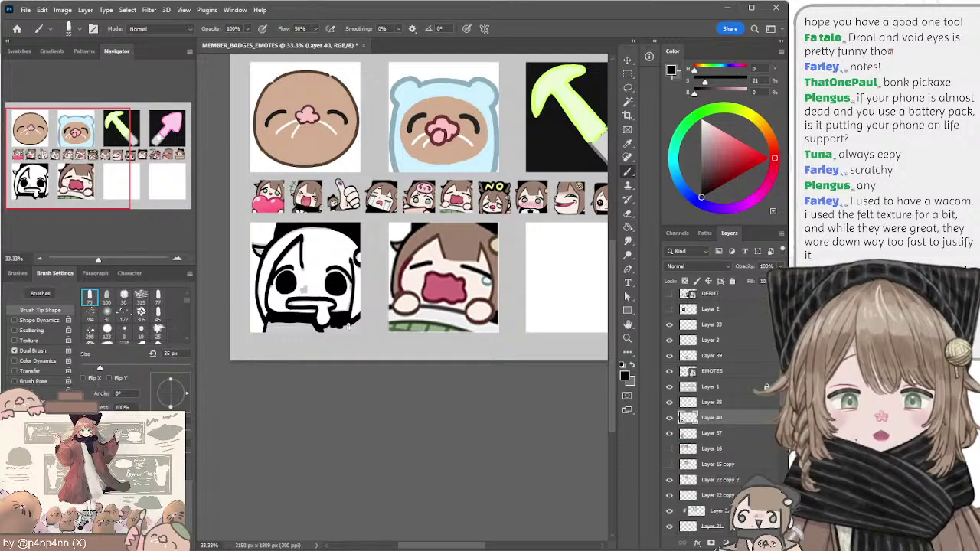
key("bracketright")
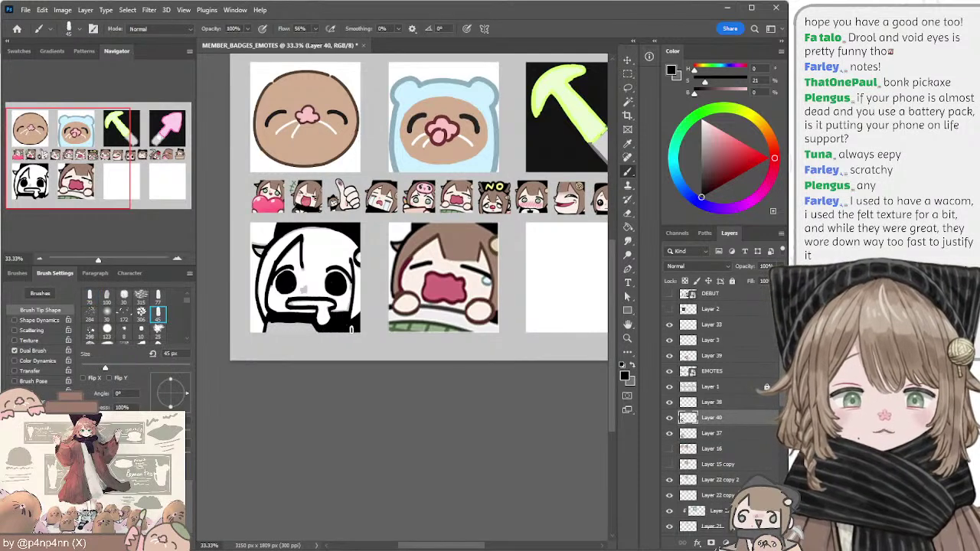
key("bracketright")
left_click_drag(268, 325, 302, 325)
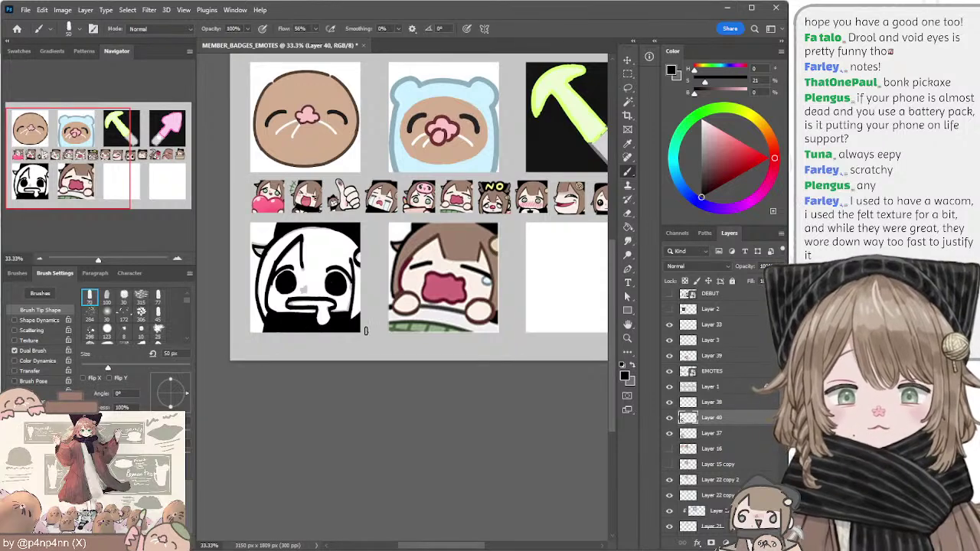
key("e")
key("b")
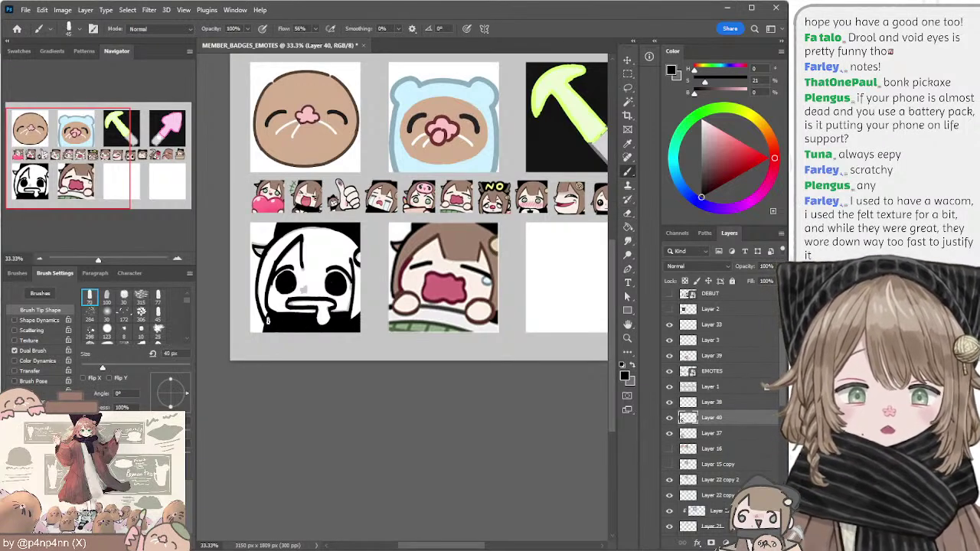
key("bracketleft")
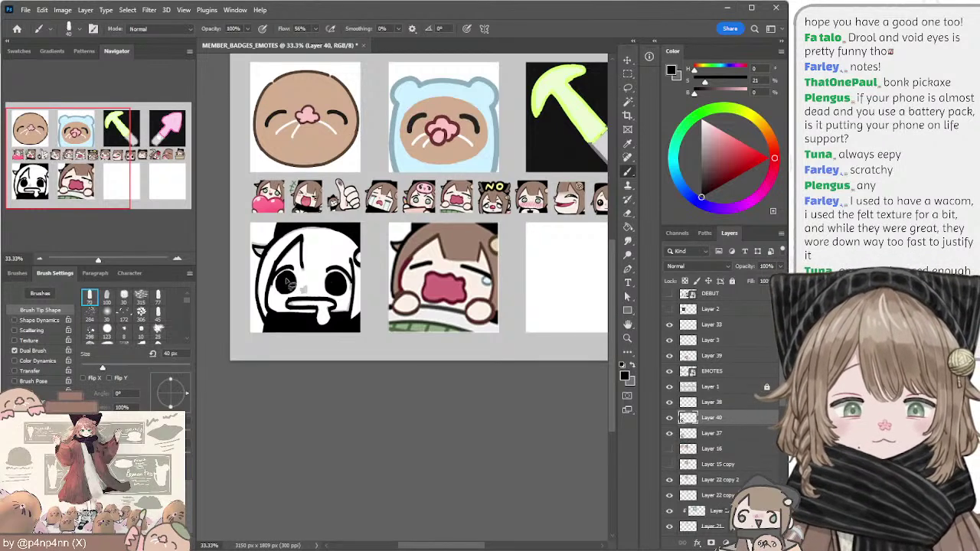
Step: Lasso the left eye and touch up the line art with a 15 px eraser and a 20 to 25 px brush
key("l")
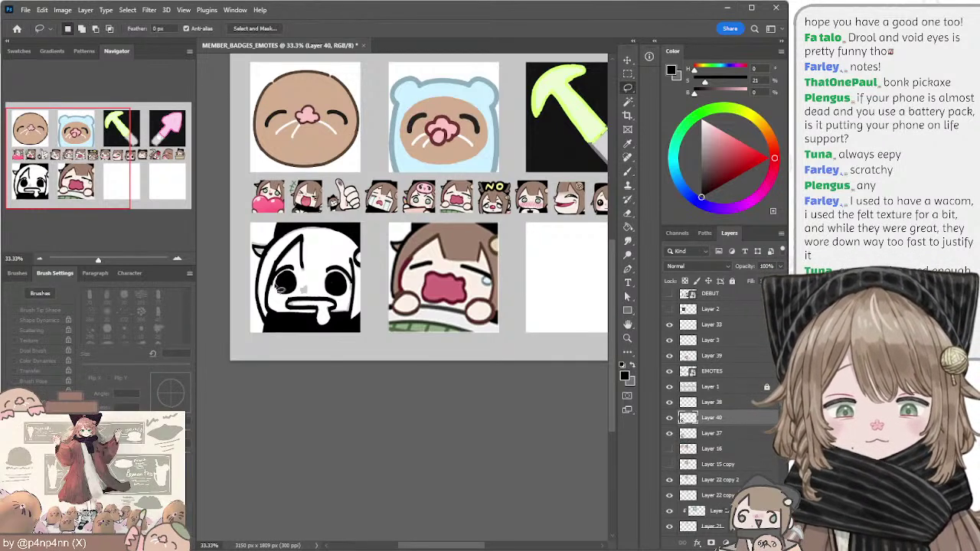
mouse_move(304, 286)
left_mouse_down()
mouse_move(290, 275)
mouse_move(279, 287)
mouse_move(289, 266)
left_mouse_up()
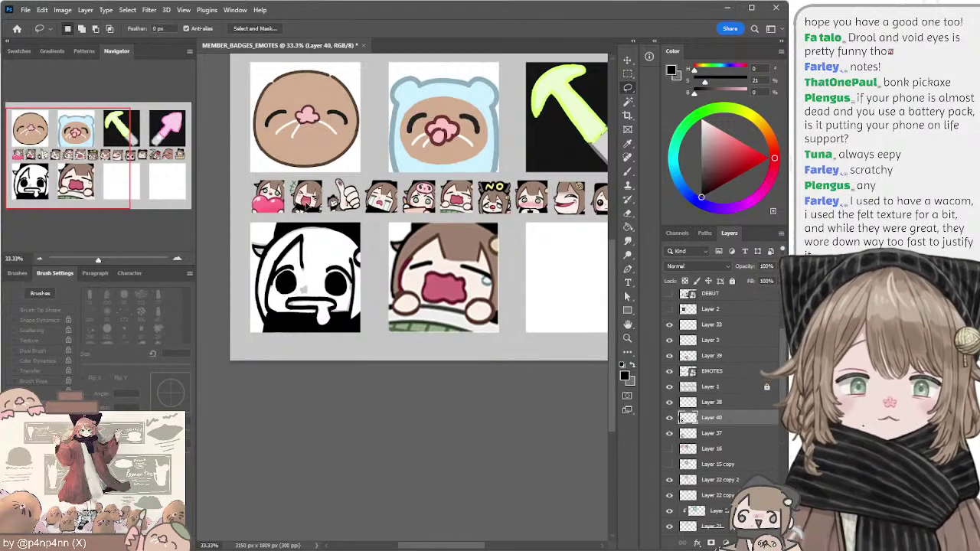
key("e")
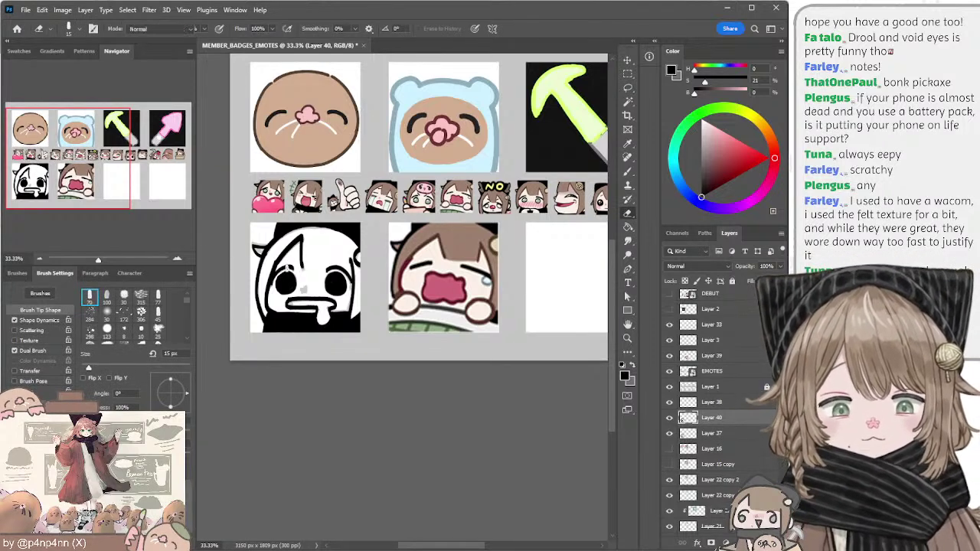
key("b")
key("bracketleft")
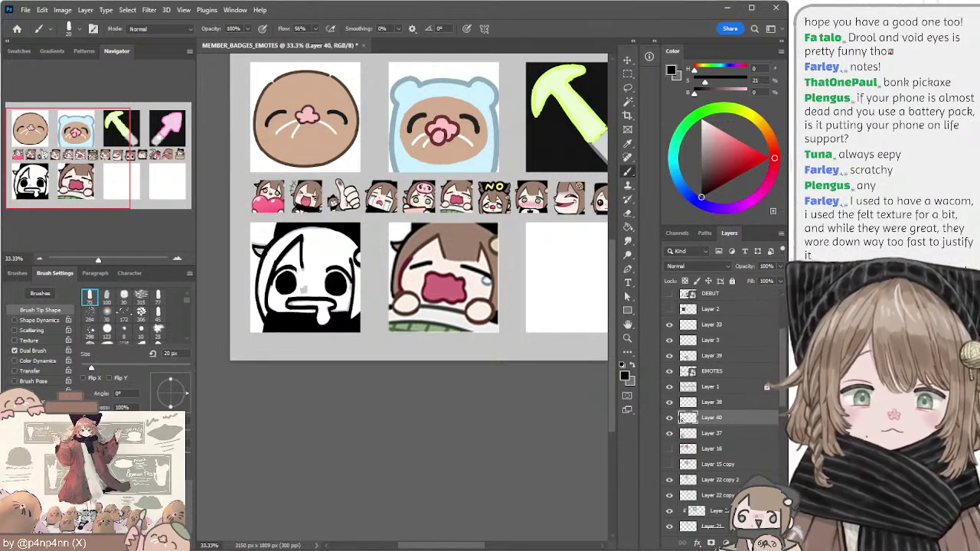
key("bracketright")
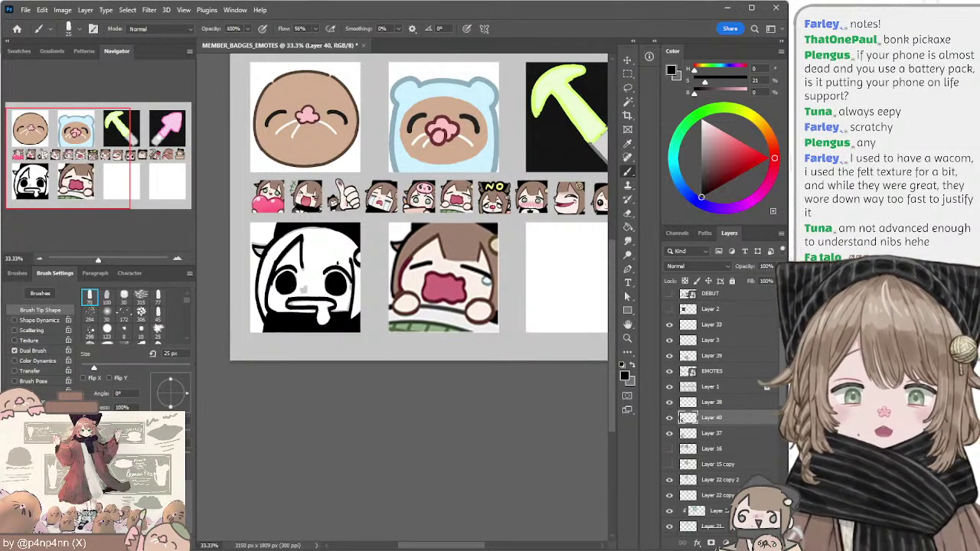
Step: Ink the small nose between the eyes in black, reducing the brush from 25 px to 15 px
key("e")
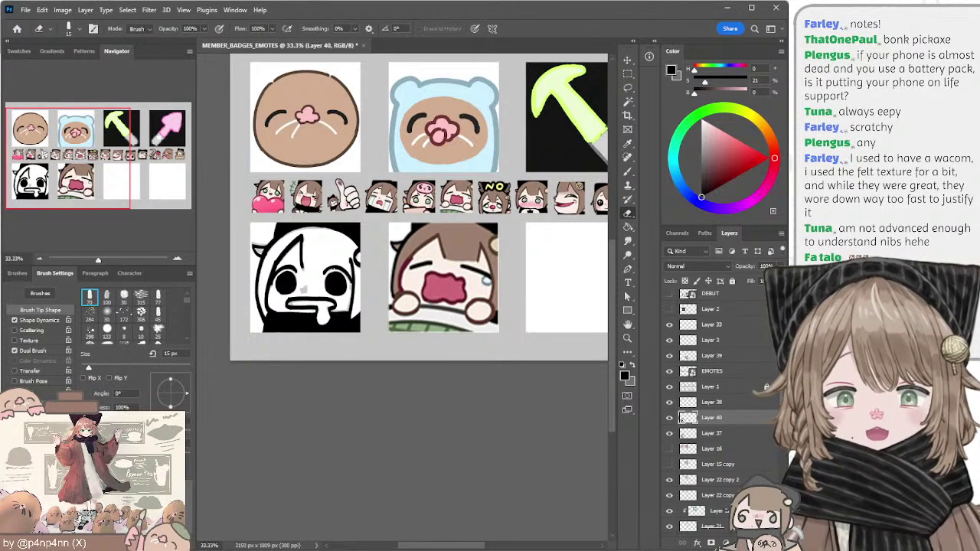
key("b")
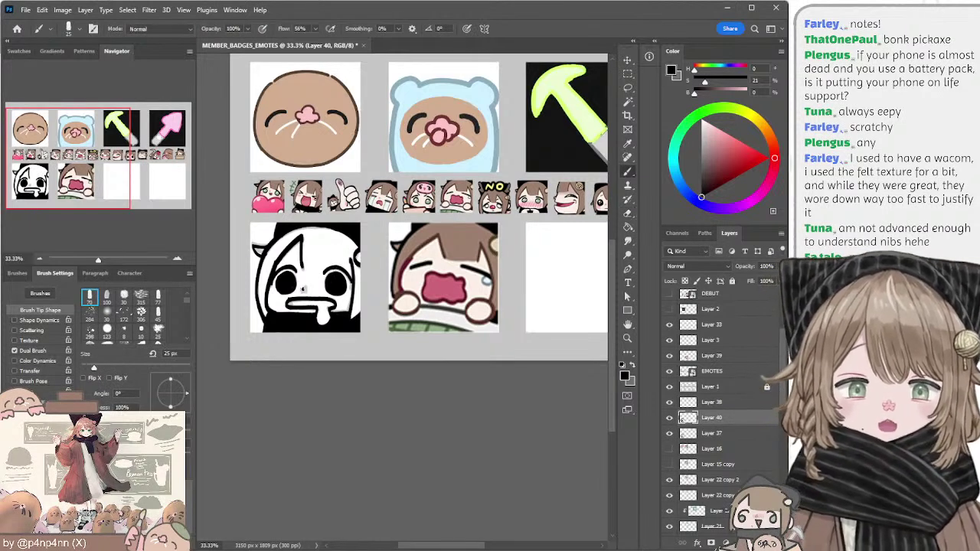
key("e")
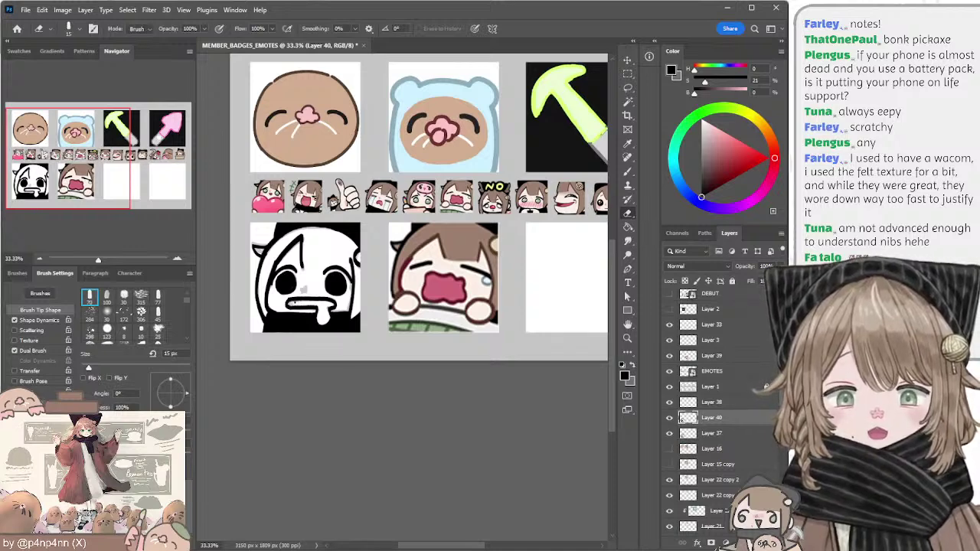
key("b")
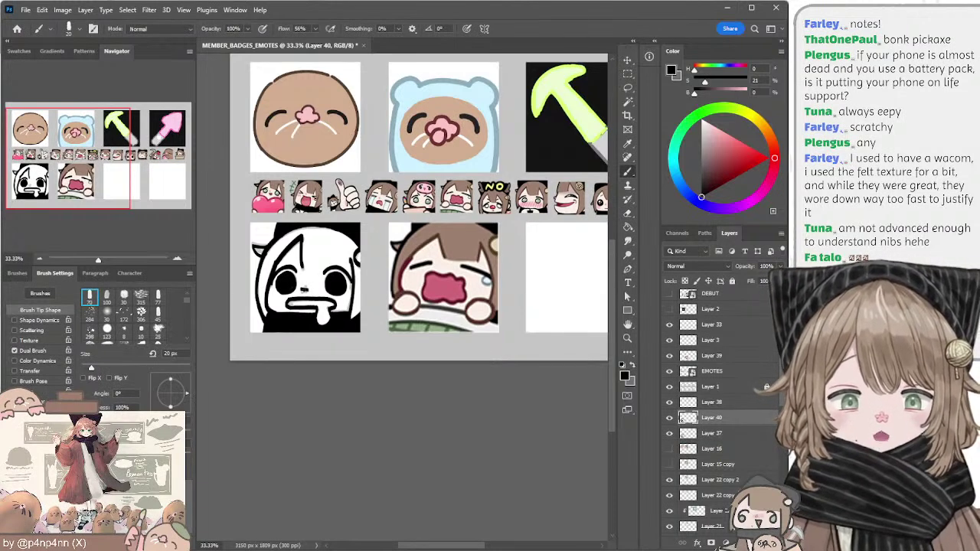
key("bracketleft")
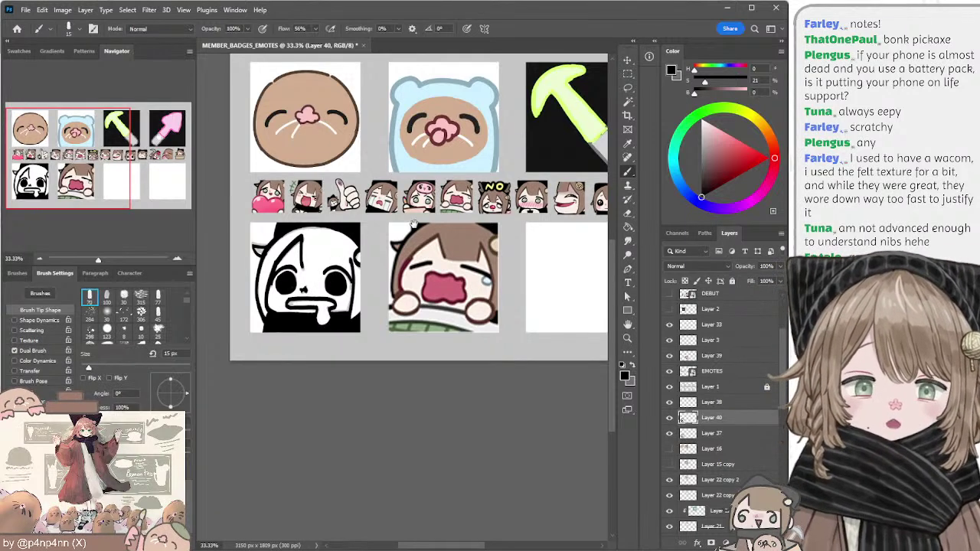
left_click_drag(414, 224, 407, 245)
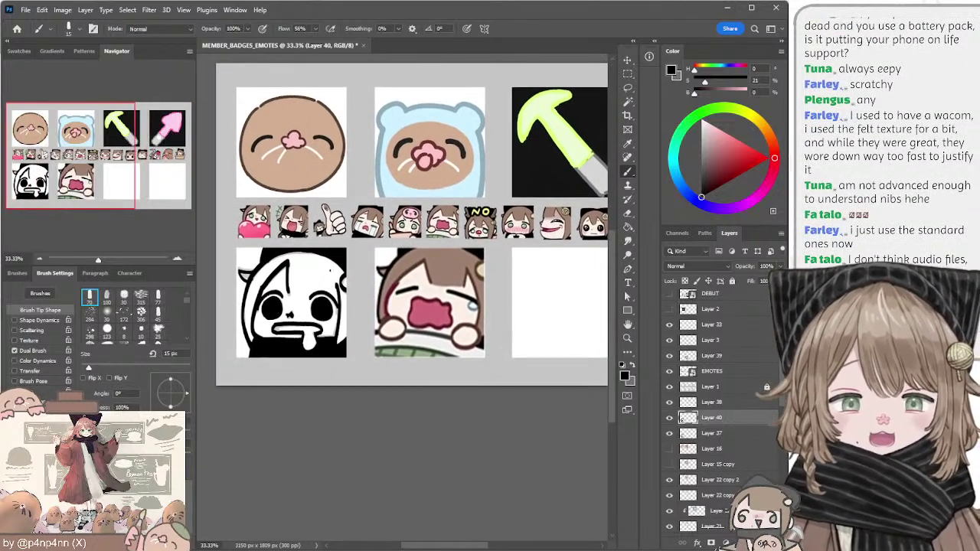
Step: Add a new layer between the ink lines on Layer 40 and the sketch on Layer 37
key("l")
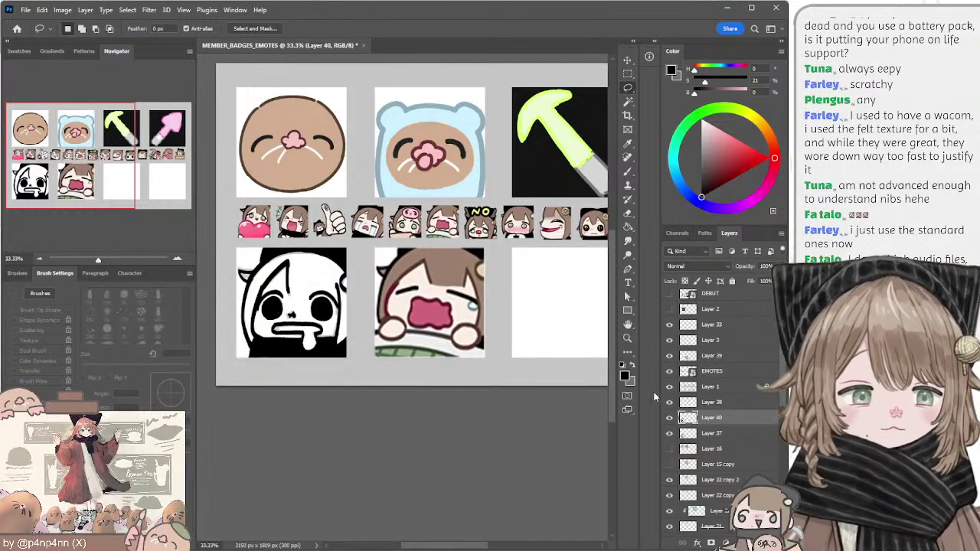
left_click(700, 433)
key("ctrl+shift+alt+n")
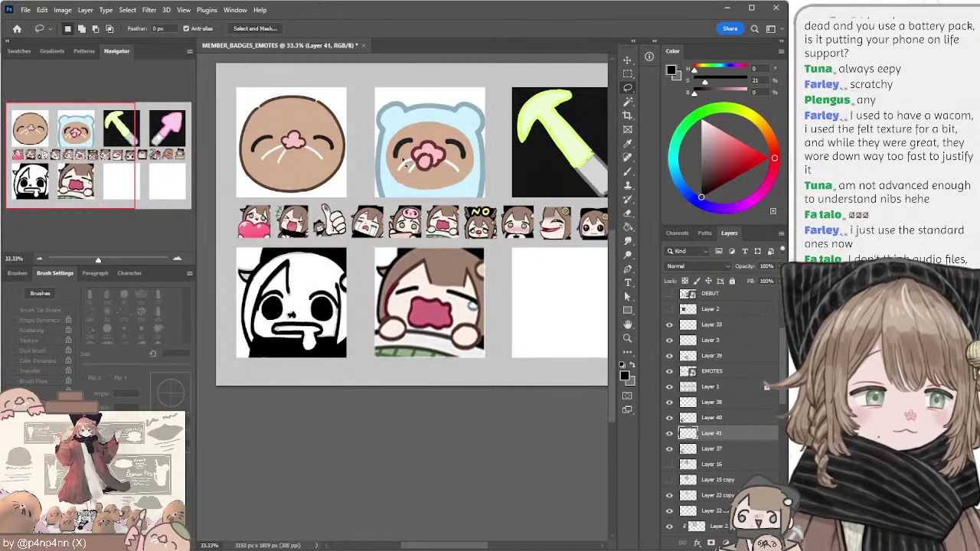
Step: Sample a pale cream colour from the neighbouring crying emote and enlarge the brush to 30 px
key("b")
left_click(423, 274, "alt")
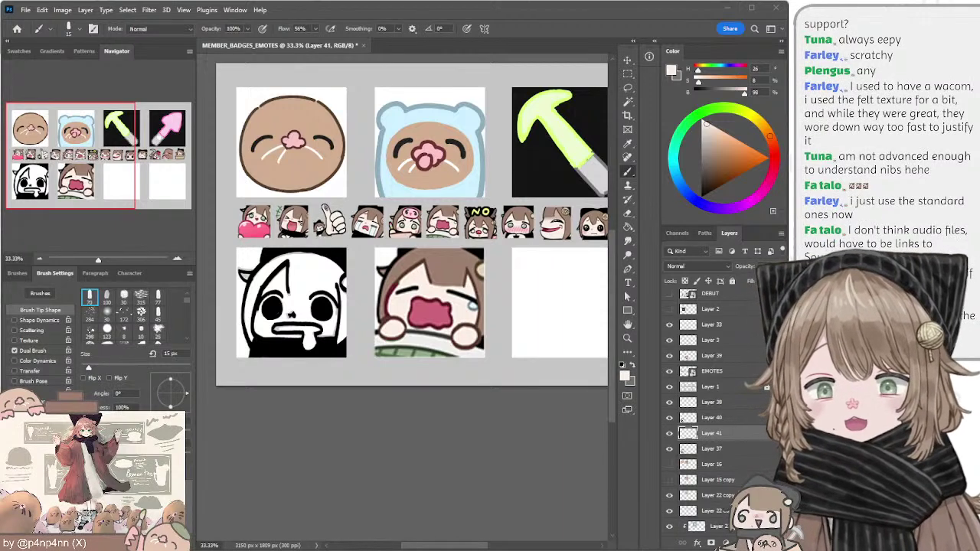
key("bracketright")
key("bracketright")
key("bracketright")
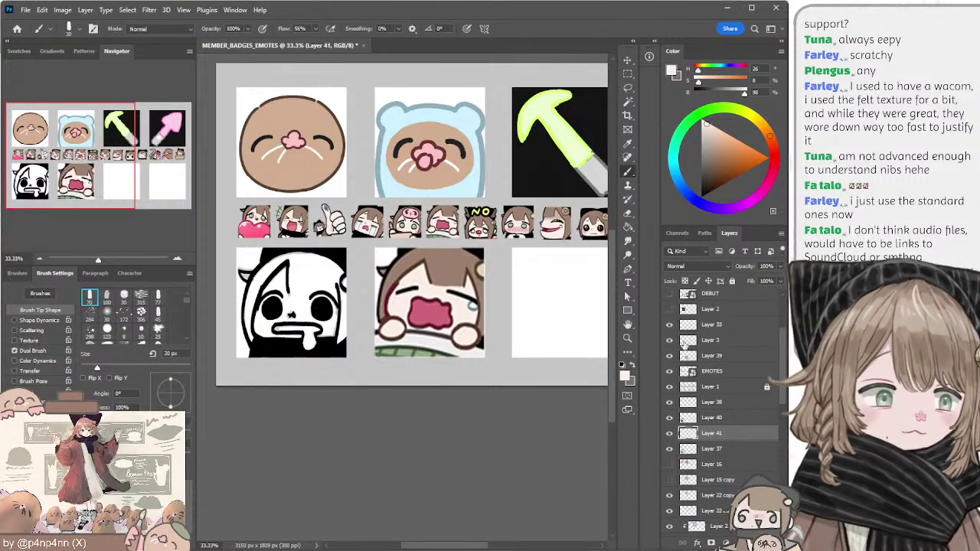
Step: Hide the sketch on Layer 37 and check the ink lines by toggling Layer 40's visibility
left_click(670, 449)
left_click(670, 449)
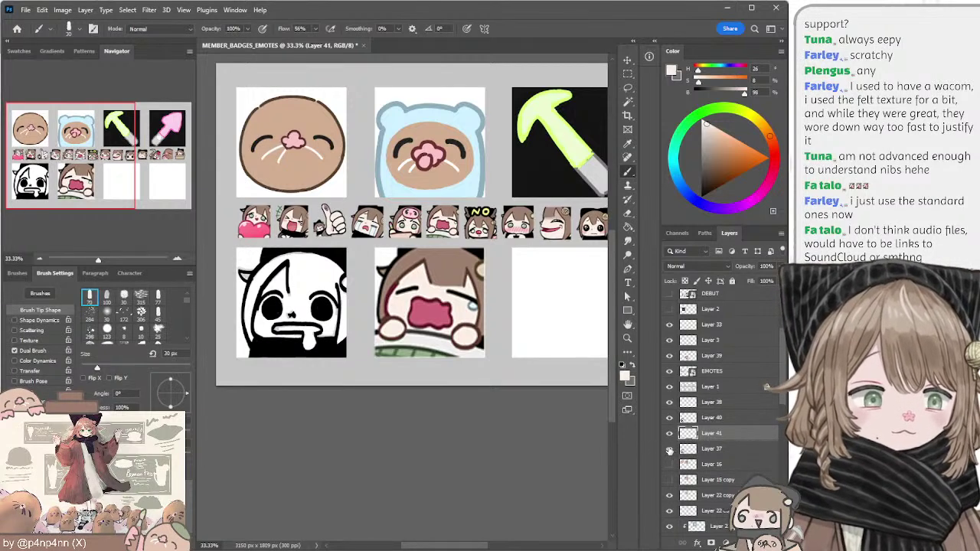
left_click(670, 449)
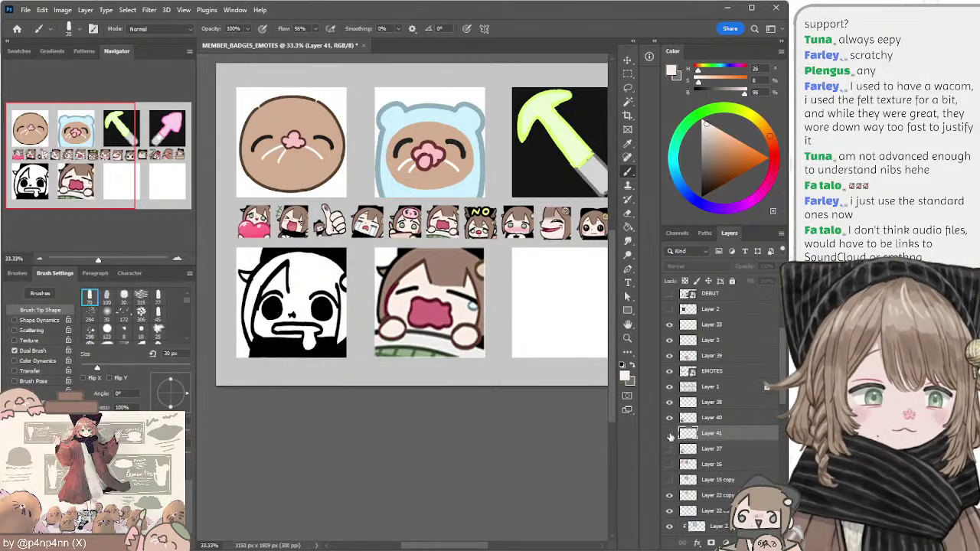
left_click(670, 419)
left_click(669, 419)
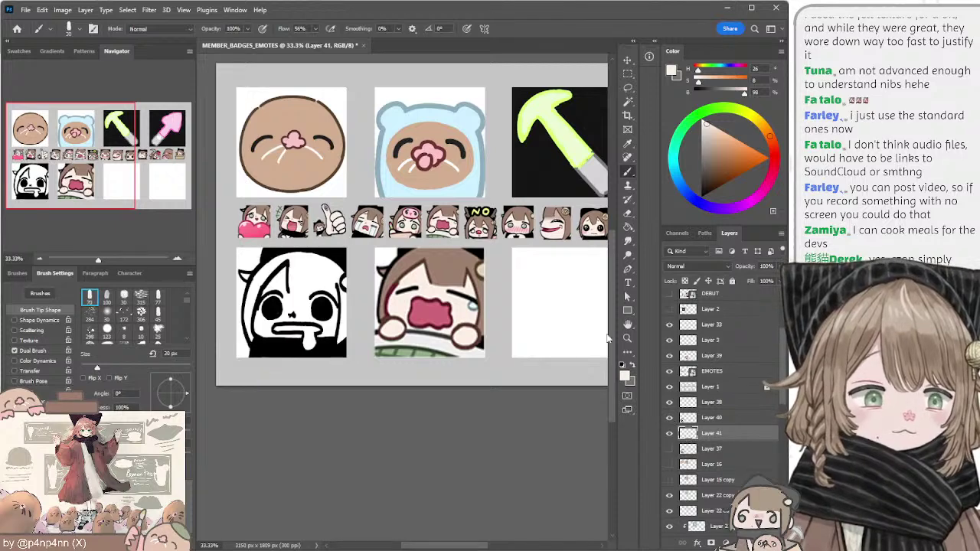
Step: Sample the tan from the round seal badge and paint the upper hair of the drooling emote on Layer 41 with a 90 px brush
left_click(311, 172, "alt")
key("bracketright")
key("bracketright")
key("bracketright")
key("bracketright")
key("bracketright")
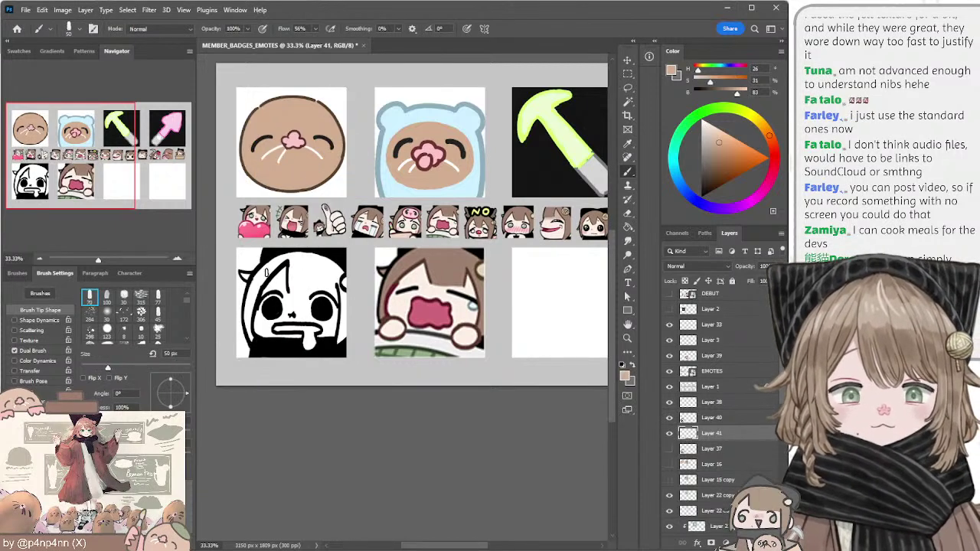
key("bracketright")
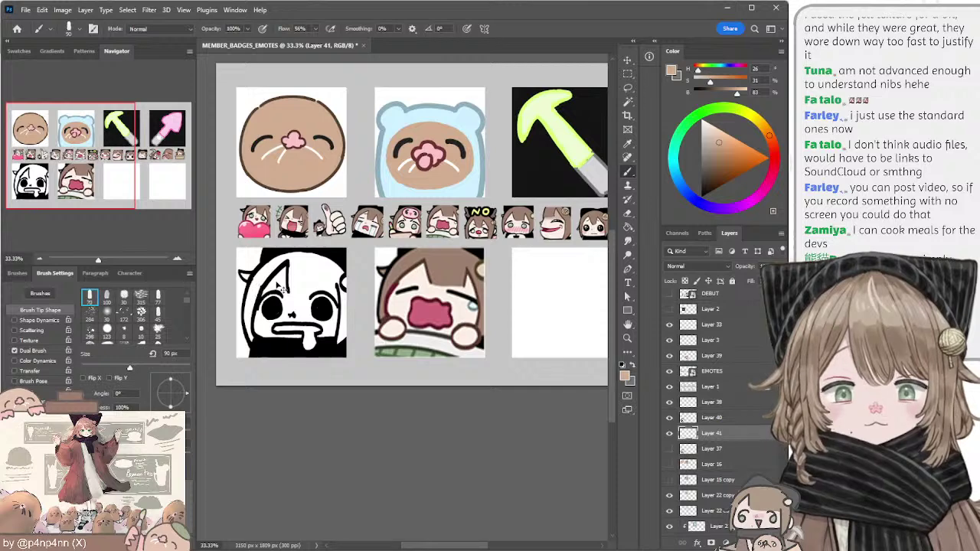
mouse_move(280, 289)
left_mouse_down()
mouse_move(262, 275)
mouse_move(264, 261)
mouse_move(303, 257)
mouse_move(336, 282)
mouse_move(325, 294)
mouse_move(310, 276)
mouse_move(291, 276)
left_mouse_up()
Step: Fill the narrow hair areas at the side of the emote's head with tan, using a smaller brush down to 35 px
key("bracketleft")
key("bracketleft")
key("bracketleft")
key("bracketleft")
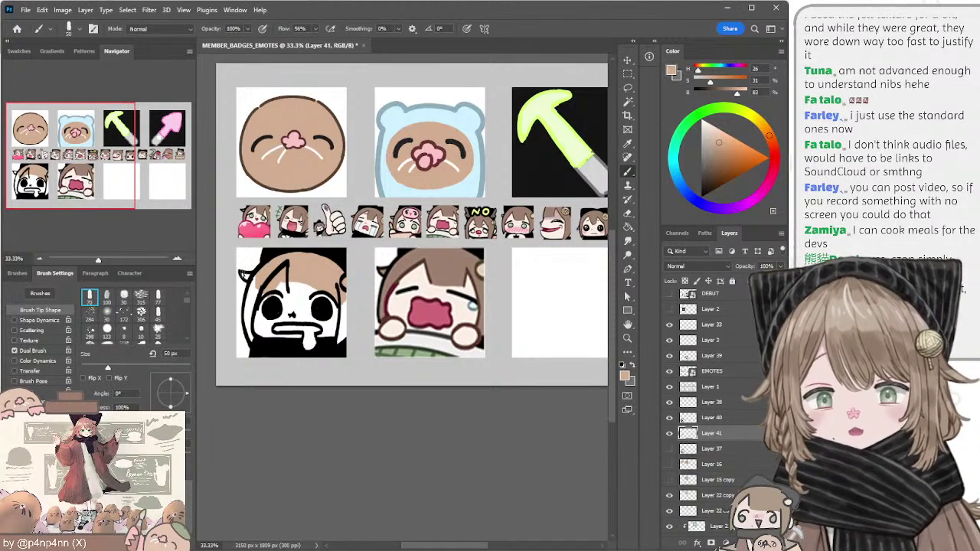
key("bracketleft")
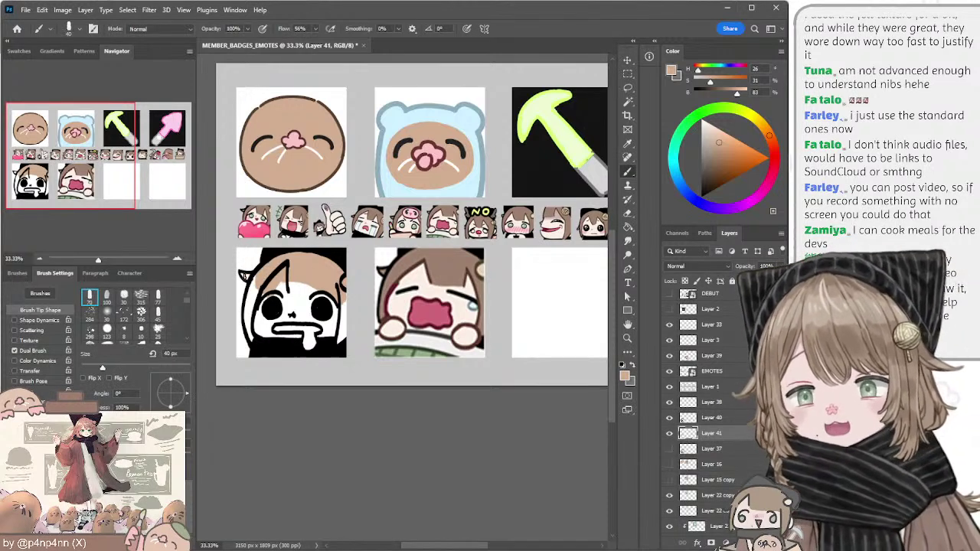
key("bracketleft")
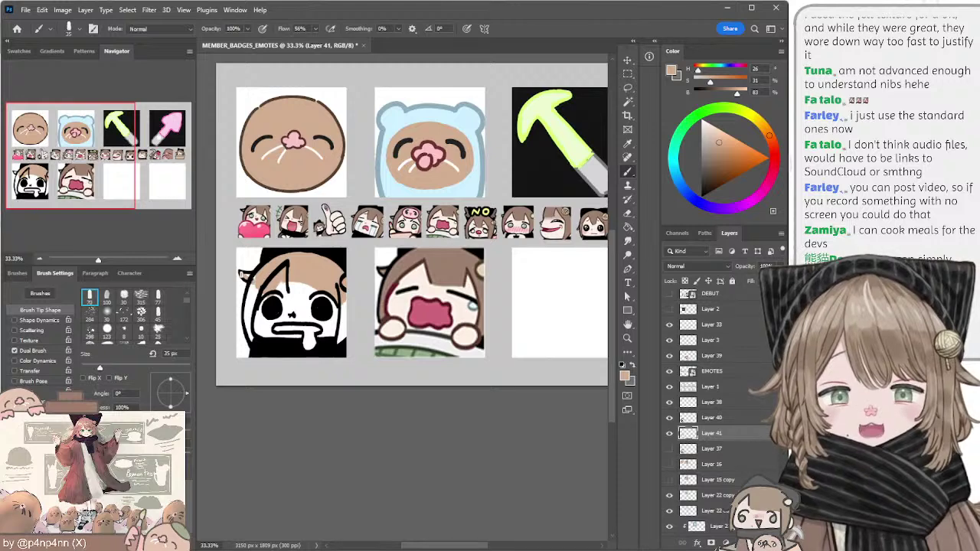
key("bracketright")
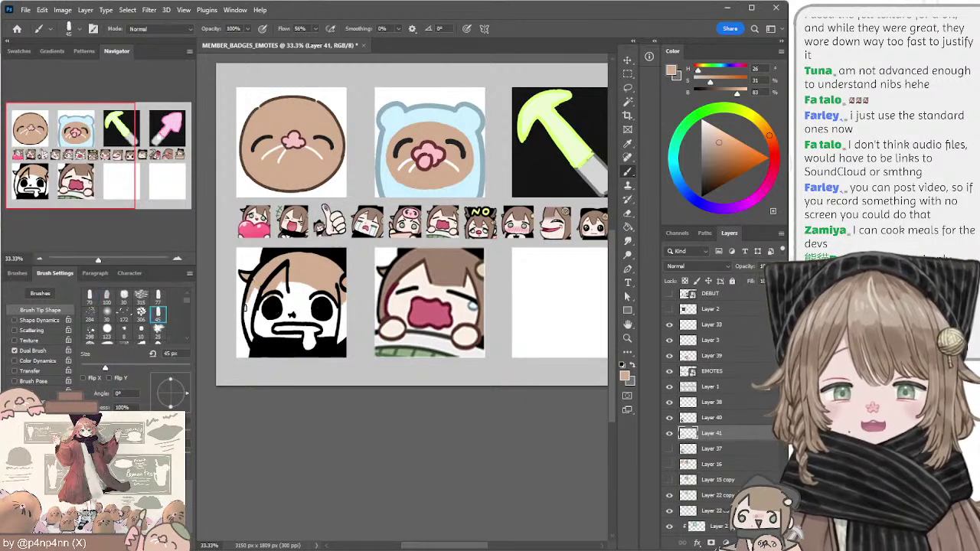
left_click_drag(251, 323, 261, 283)
Step: Fill the rest of the emote's face, mouth and drool with tan, enlarging the brush to 90 px
key("bracketright")
key("bracketright")
key("bracketright")
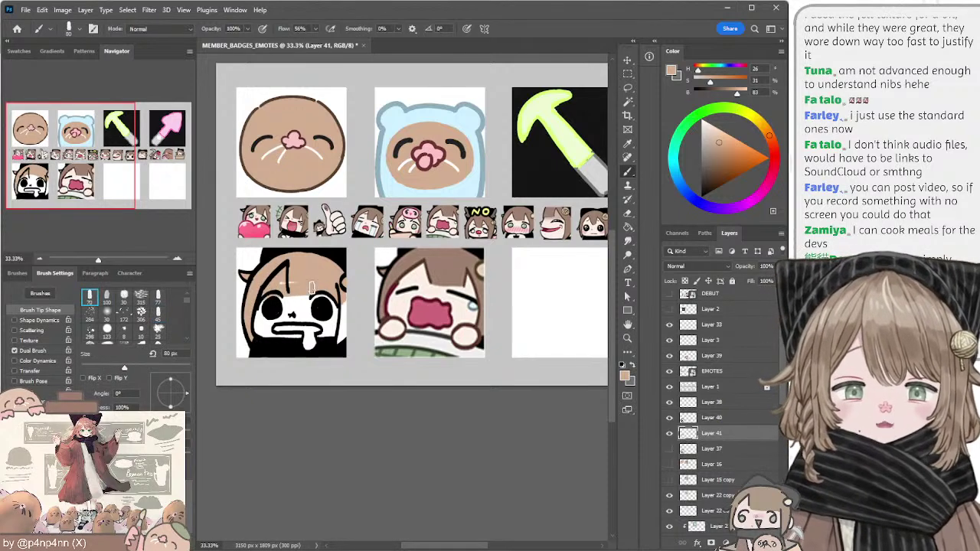
key("bracketright")
mouse_move(313, 301)
left_mouse_down()
mouse_move(276, 322)
mouse_move(305, 322)
mouse_move(261, 330)
left_mouse_up()
mouse_move(339, 326)
left_mouse_down()
mouse_move(342, 311)
mouse_move(340, 330)
mouse_move(332, 317)
mouse_move(317, 344)
mouse_move(295, 344)
left_mouse_up()
key("bracketright")
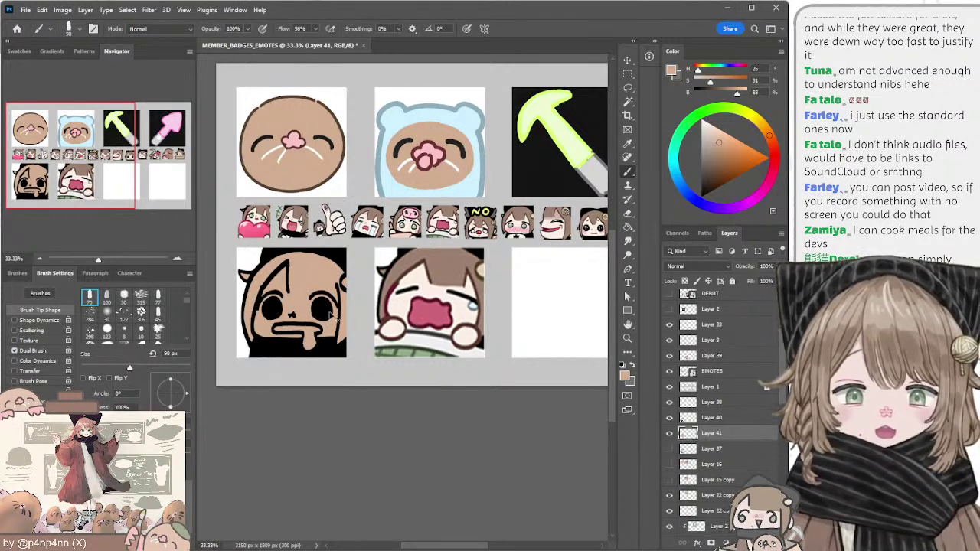
Step: Return to the ink lines on Layer 40, sample black from them and reduce the brush from 90 px to 15 px for touch-ups
key("alt+bracketright")
key("e")
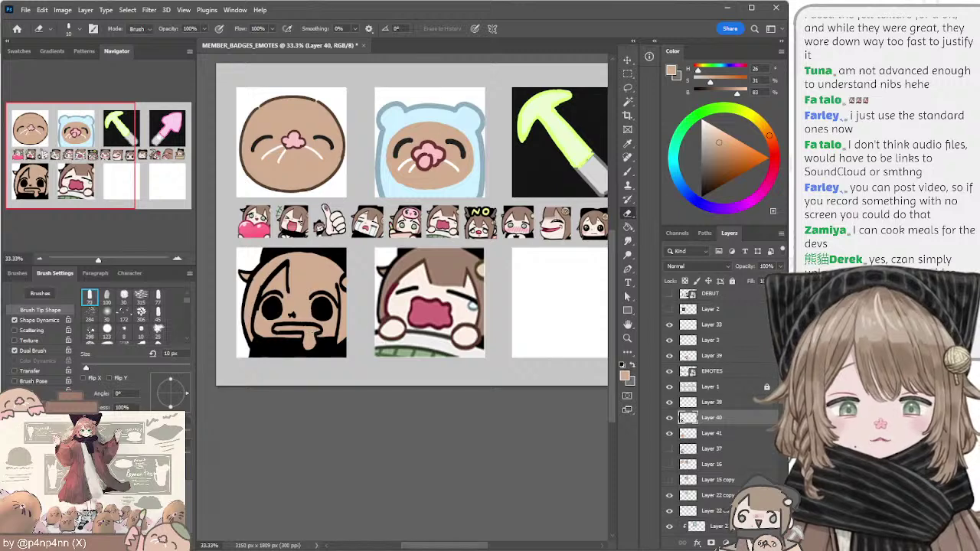
key("b")
left_click(316, 331, "alt")
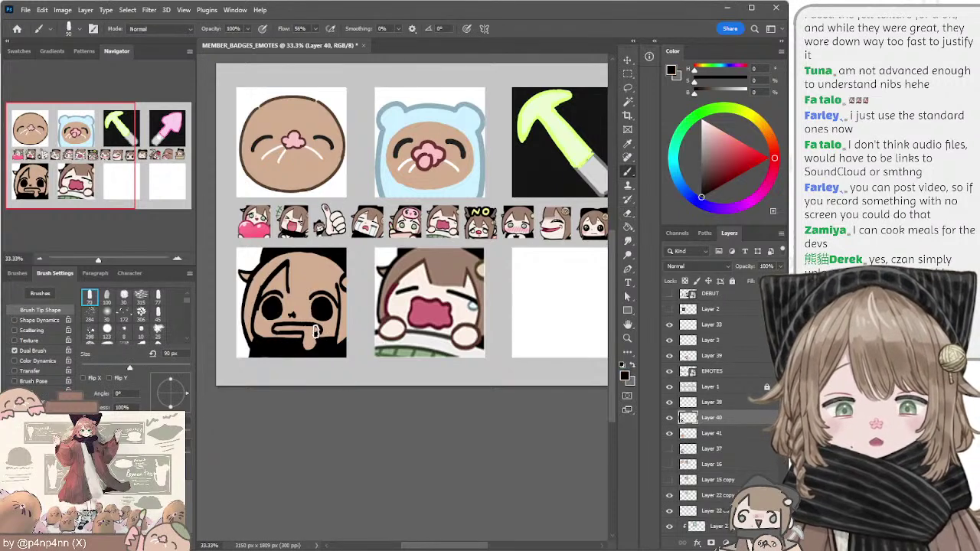
key("bracketleft")
key("bracketleft")
key("bracketleft")
key("bracketleft")
key("bracketleft")
key("bracketleft")
key("bracketleft")
key("bracketleft")
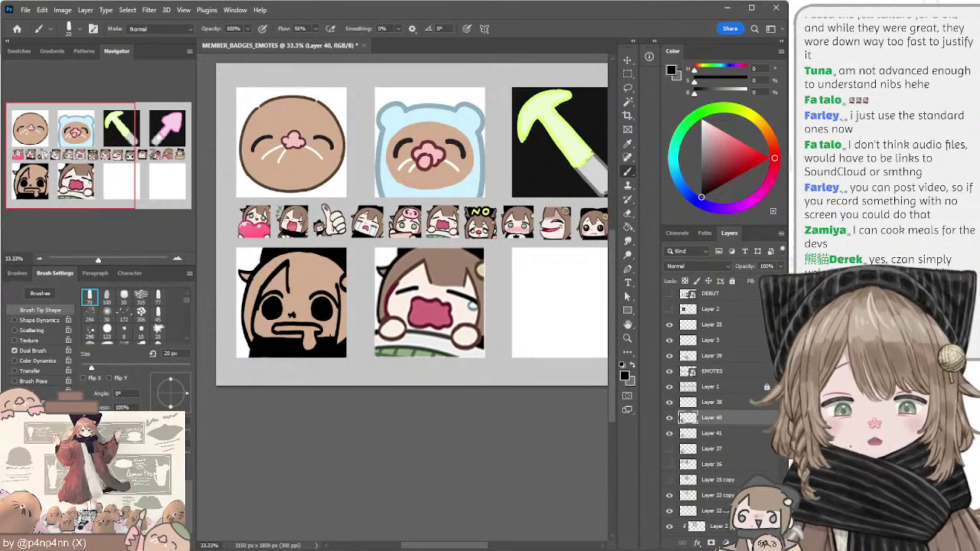
key("bracketleft")
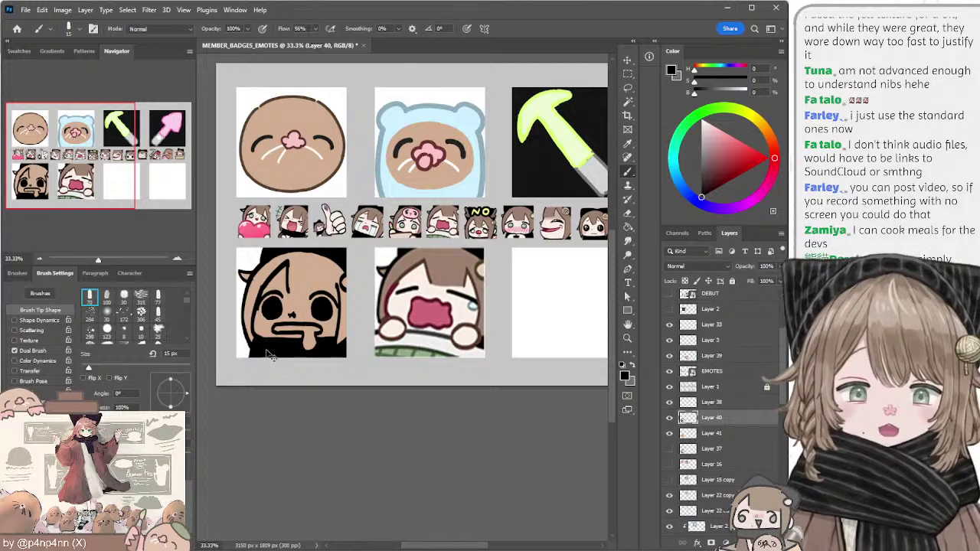
Step: Clean up the ink lines on Layer 40, alternating between an eraser enlarged to 40 px and a black brush of 15 to 20 px
key("alt+bracketleft")
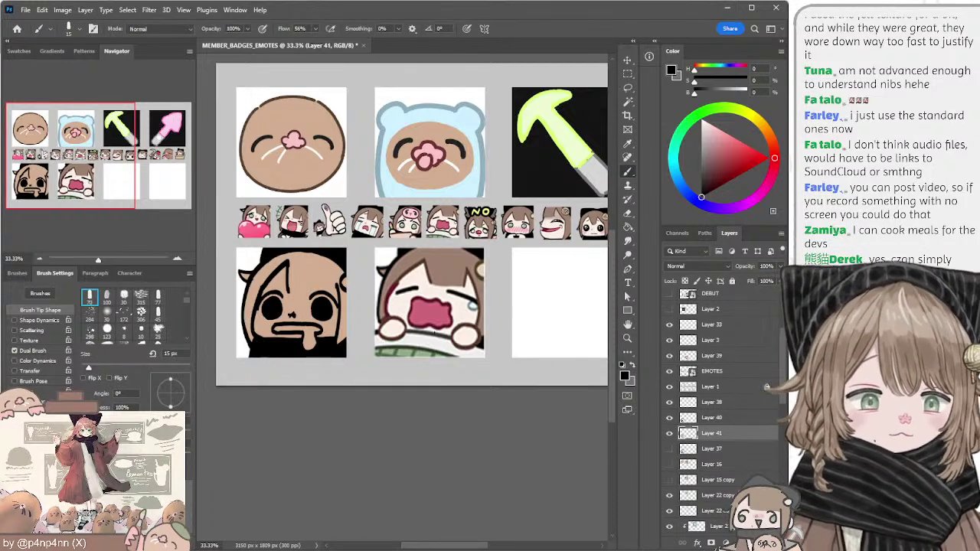
key("alt+bracketright")
key("e")
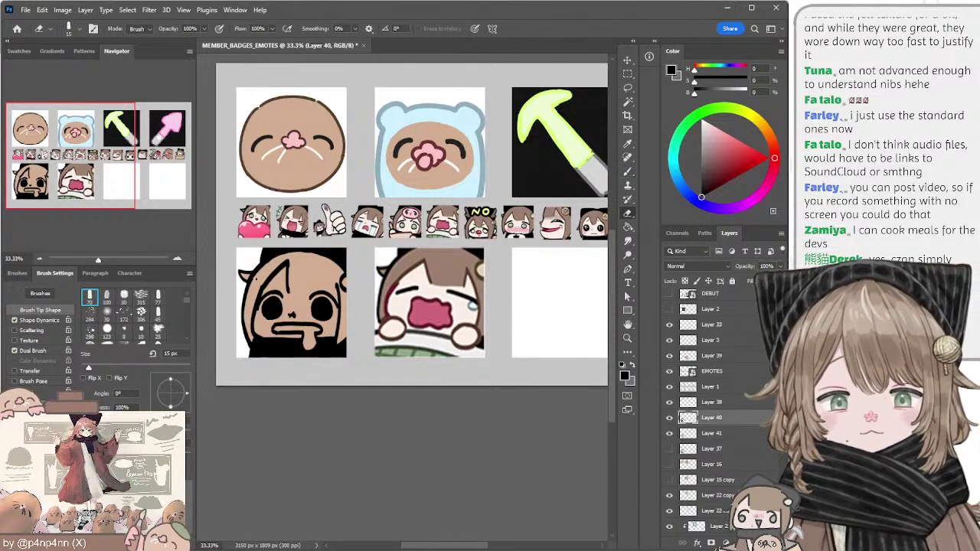
key("b")
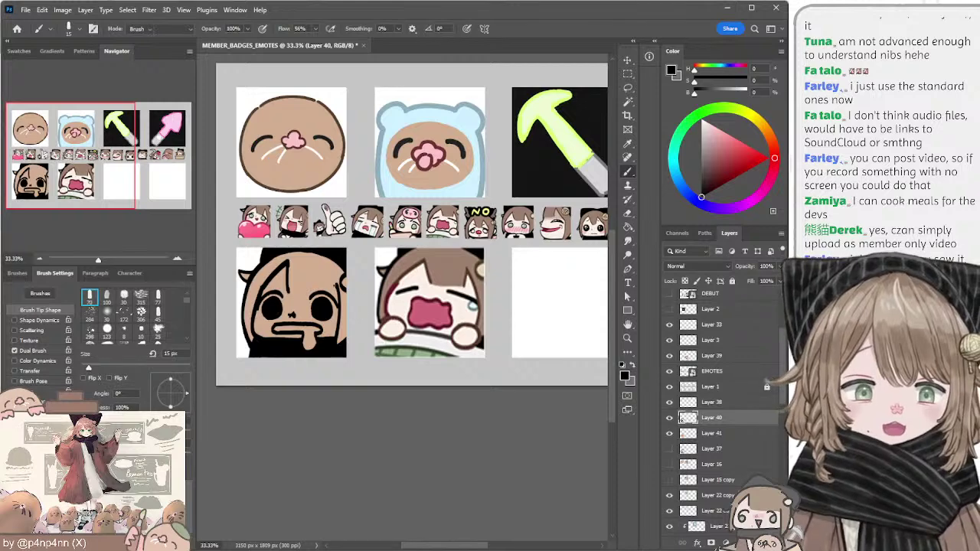
key("e")
key("bracketright")
key("bracketright")
key("bracketright")
key("bracketright")
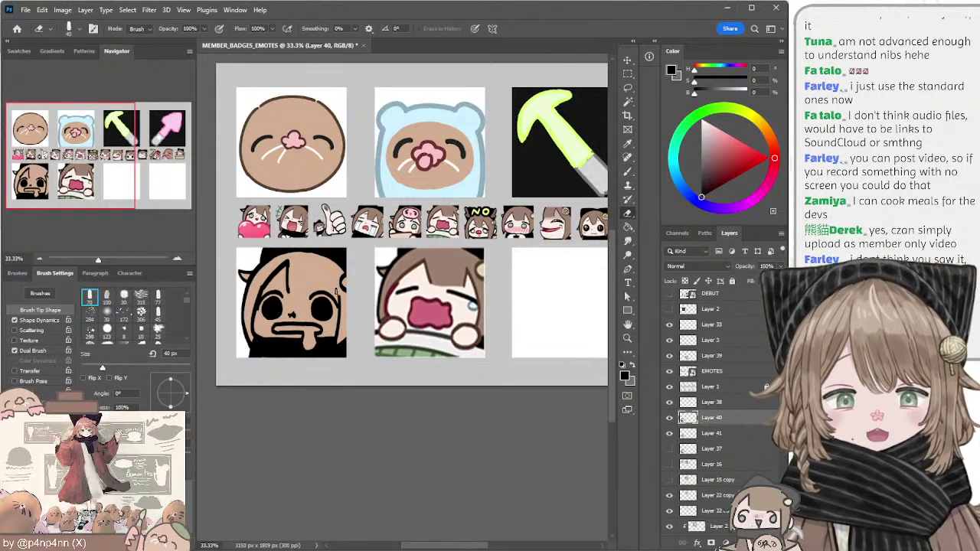
key("b")
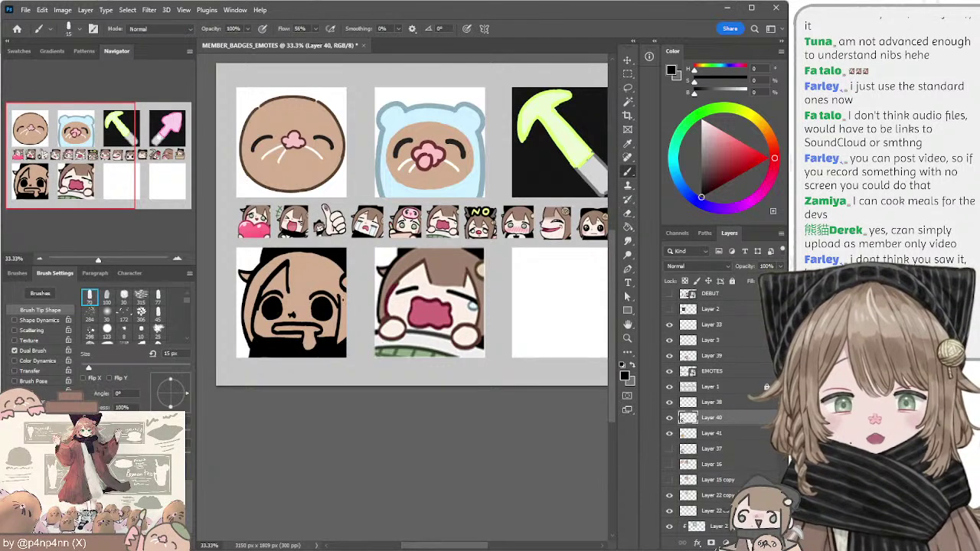
key("bracketright")
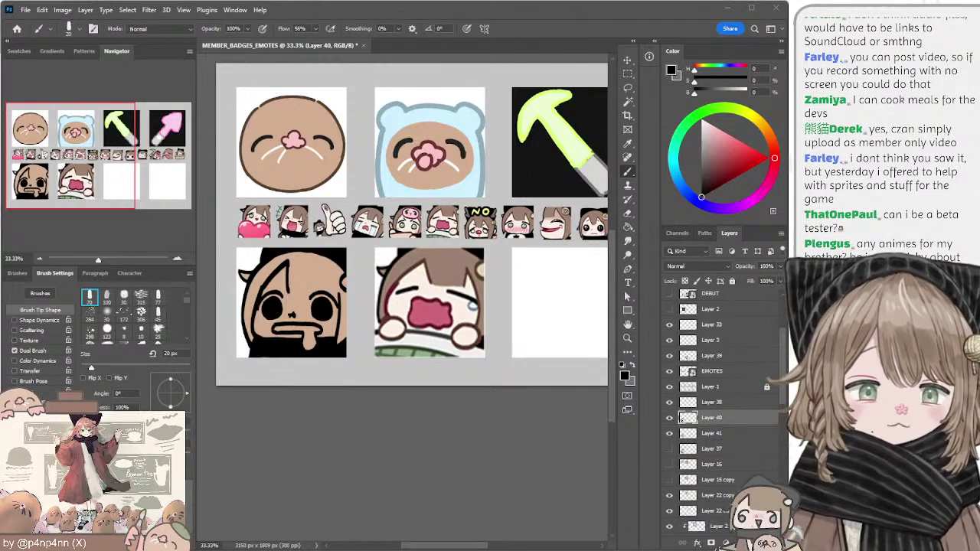
Step: Refill Layer 41's painted area with pale cream sampled from the crying emote's face and add a new layer clipped to it
left_click(689, 433)
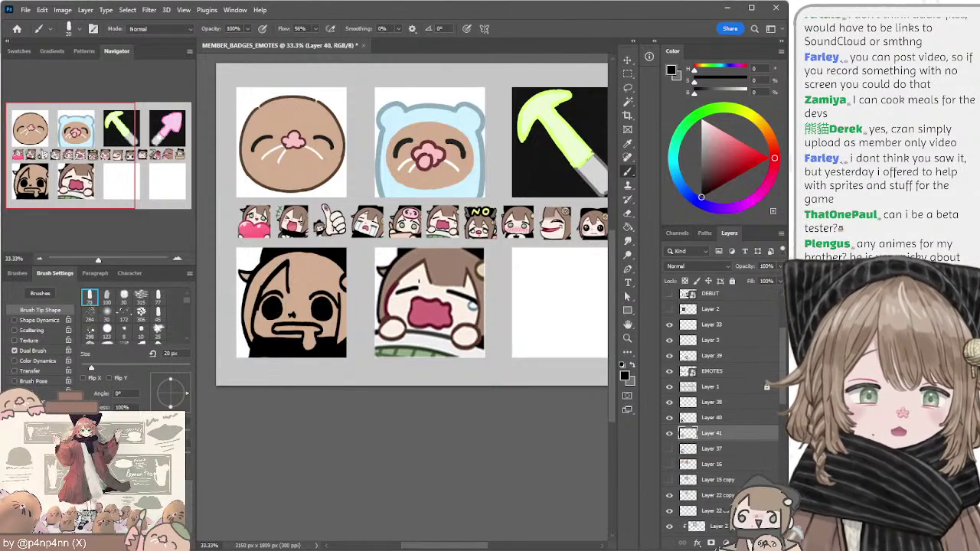
left_click(689, 433, "ctrl")
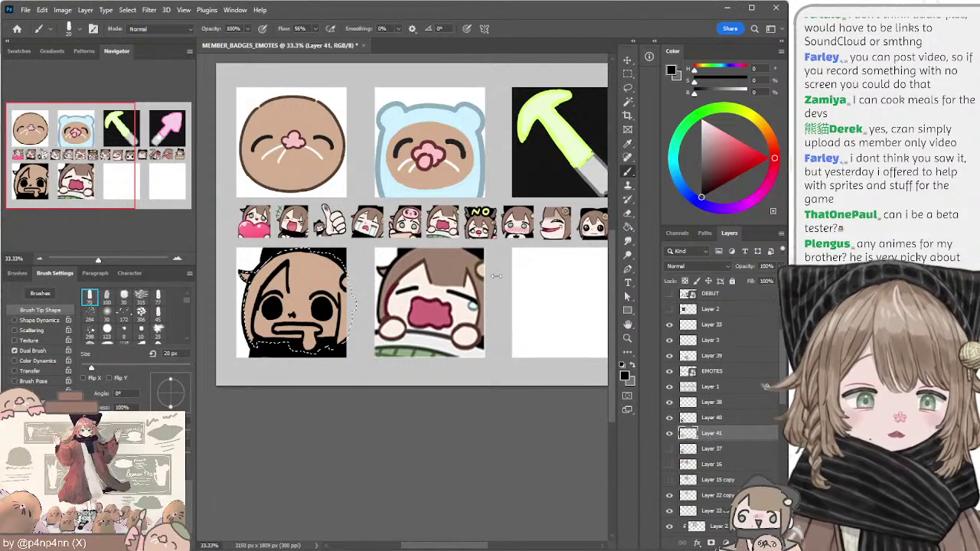
left_click(424, 273, "alt")
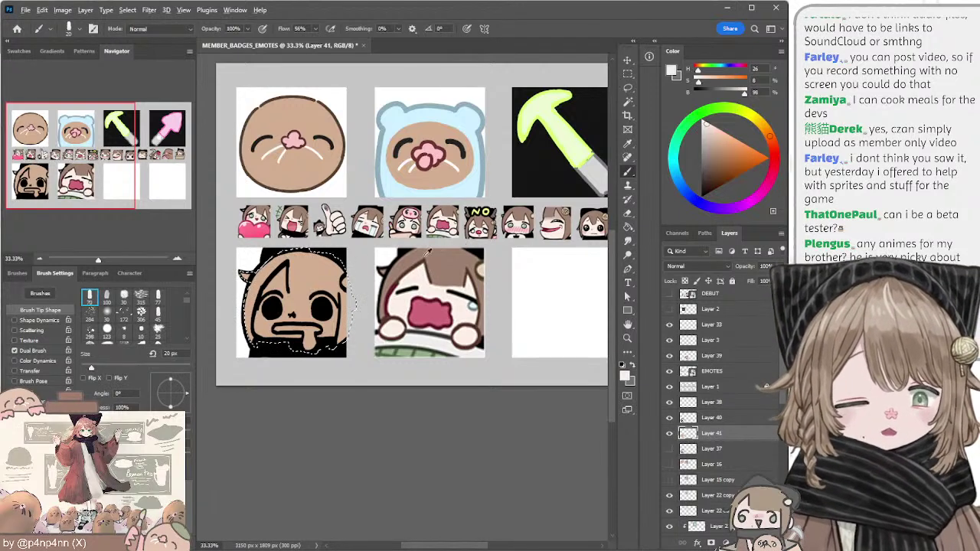
key("alt+BackSpace")
left_click(754, 542)
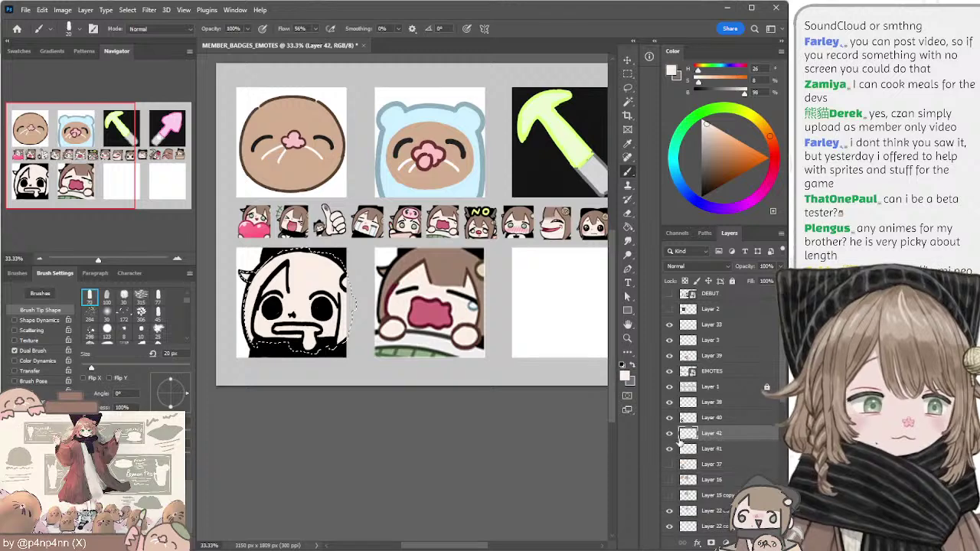
left_click(688, 441, "alt")
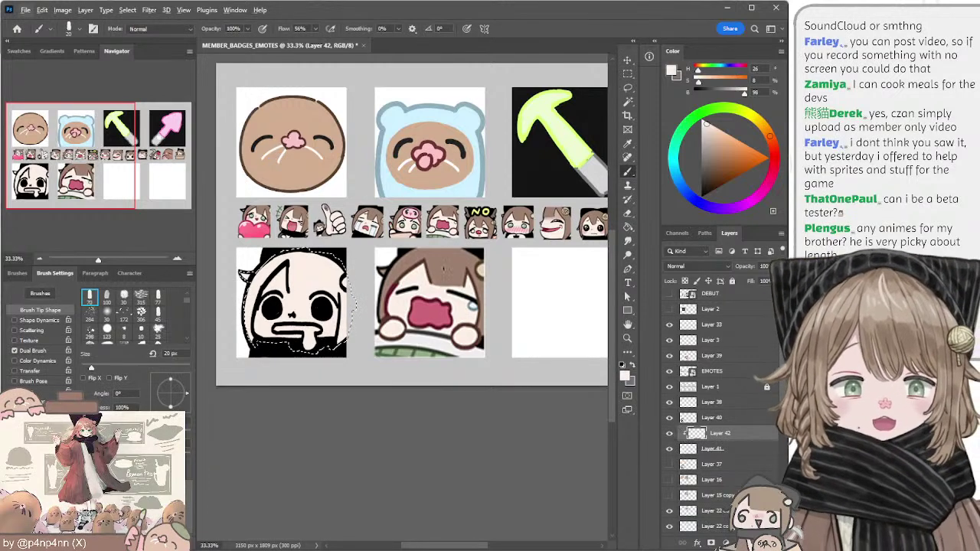
Step: Deselect and start painting the hair on Layer 42 in brown sampled from the crying emote's hair, with a 45 px brush
left_click(443, 265, "alt")
key("l")
key("ctrl+d")
key("b")
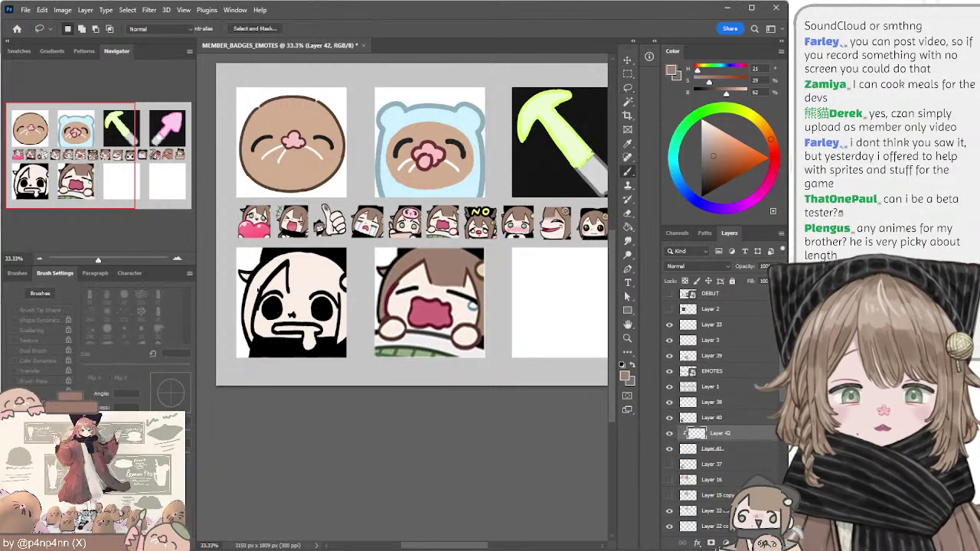
key("bracketright")
key("bracketright")
key("bracketright")
key("bracketright")
key("bracketright")
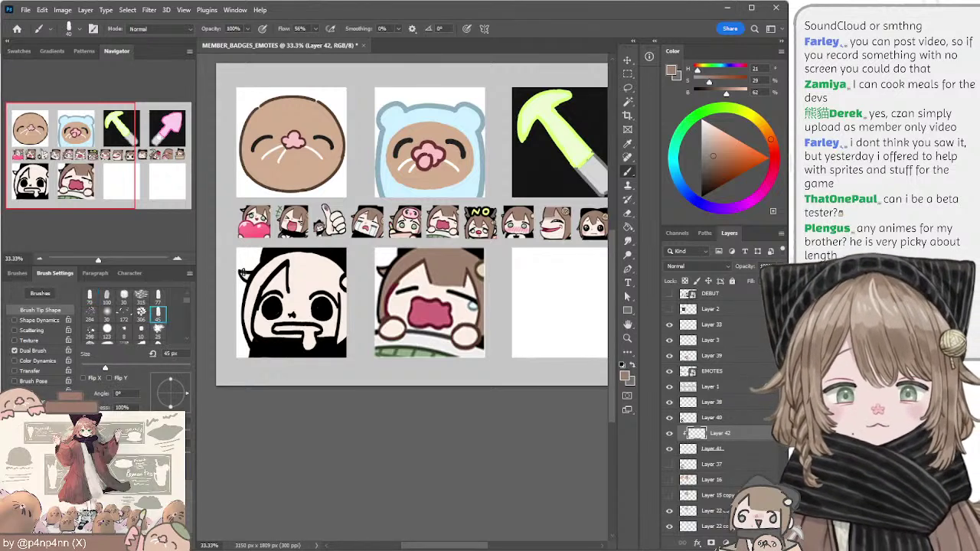
mouse_move(246, 276)
left_mouse_down()
mouse_move(275, 259)
mouse_move(261, 282)
mouse_move(291, 252)
mouse_move(291, 288)
mouse_move(343, 289)
mouse_move(301, 277)
mouse_move(341, 297)
left_mouse_up()
Step: Fill the fringe and the long side strand of hair with brown, using a larger brush
key("bracketright")
key("bracketright")
key("bracketright")
mouse_move(298, 269)
left_mouse_down()
mouse_move(326, 268)
mouse_move(302, 257)
mouse_move(345, 279)
mouse_move(343, 329)
mouse_move(352, 312)
mouse_move(346, 328)
mouse_move(331, 310)
left_mouse_up()
key("bracketleft")
key("bracketleft")
mouse_move(257, 271)
left_mouse_down()
mouse_move(255, 280)
mouse_move(344, 293)
mouse_move(250, 344)
mouse_move(250, 375)
mouse_move(251, 345)
left_mouse_up()
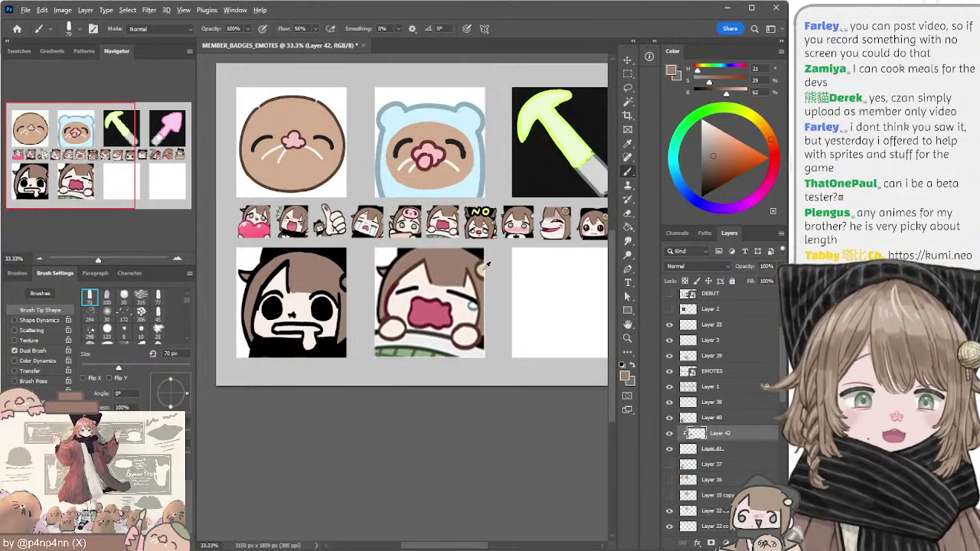
Step: Colour the hair ornament in pale beige sampled from the crying emote's ornament, reducing the brush to 50 px
left_click(484, 264, "alt")
key("bracketleft")
key("bracketleft")
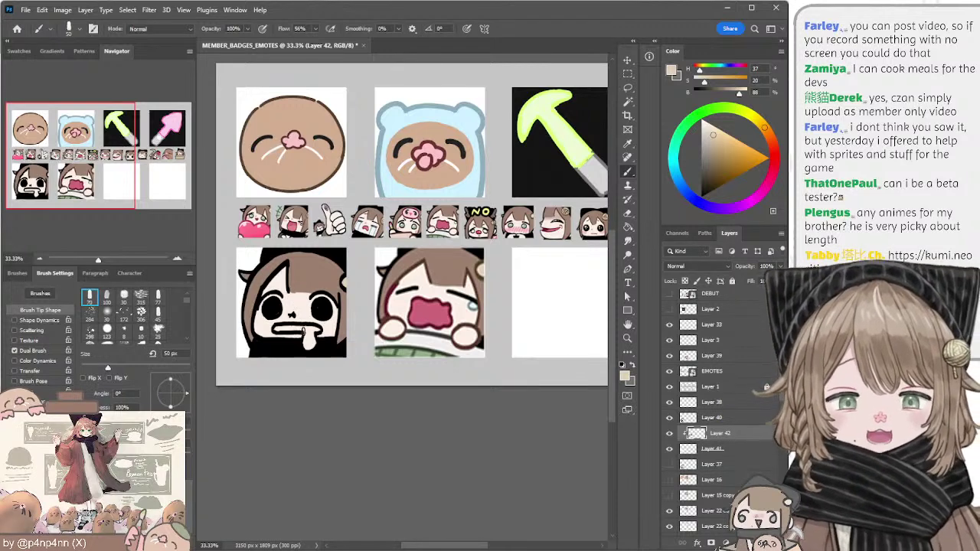
Step: Paint the drool in pale blue sampled from the crying emote's tear, using a 45 px brush
left_click(474, 304, "alt")
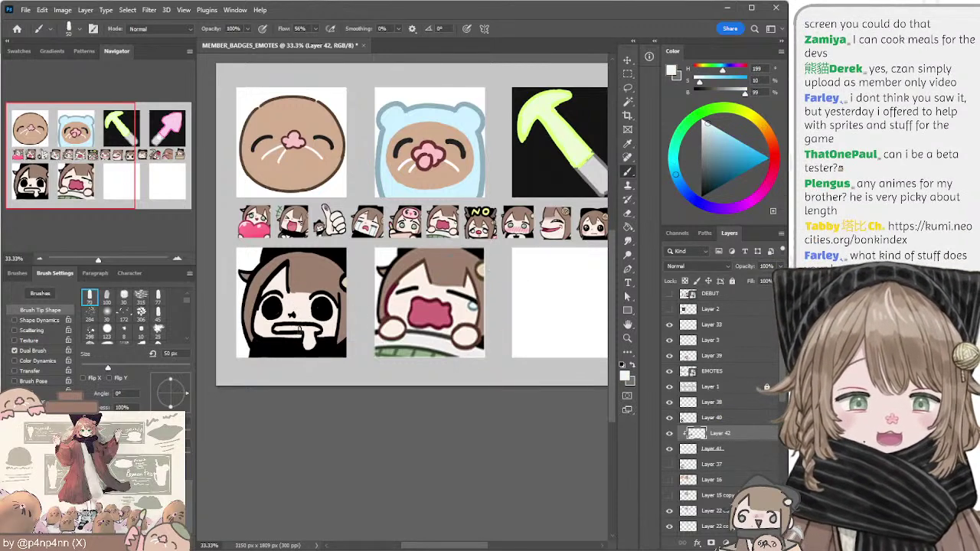
key("bracketleft")
left_click(157, 313)
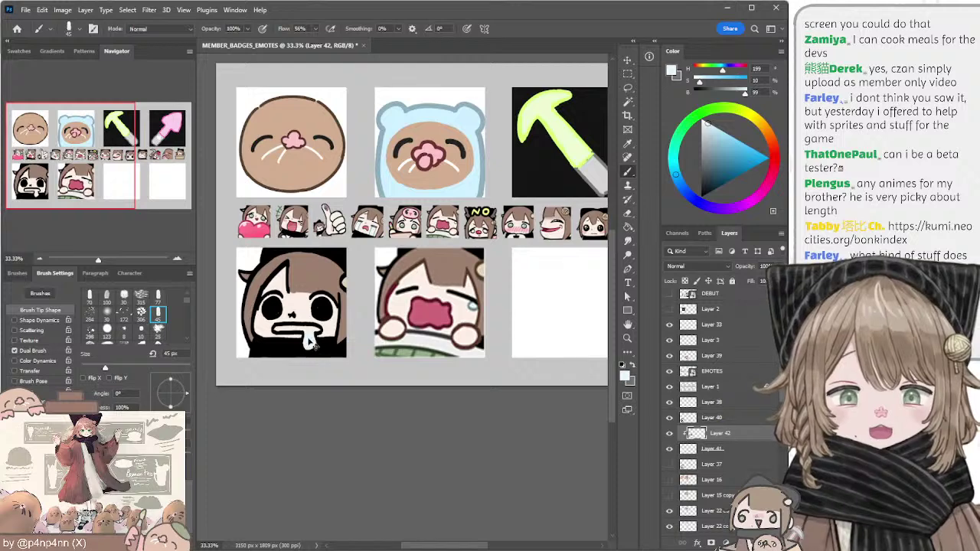
left_click_drag(310, 342, 311, 328)
Step: Paint the inside of the mouth in pink sampled from the crying emote's mouth, reducing the brush from 40 px to 25 px
left_click(426, 310, "alt")
key("bracketleft")
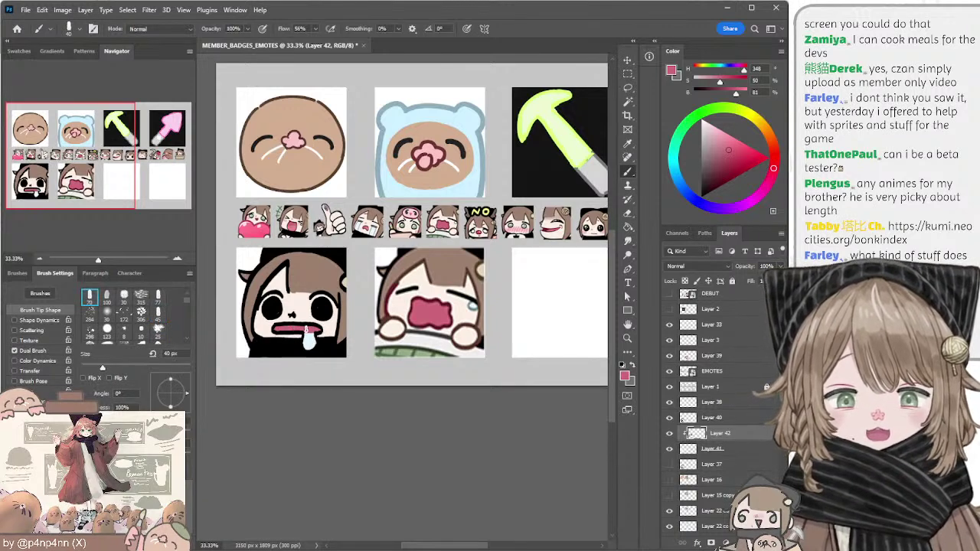
key("bracketleft")
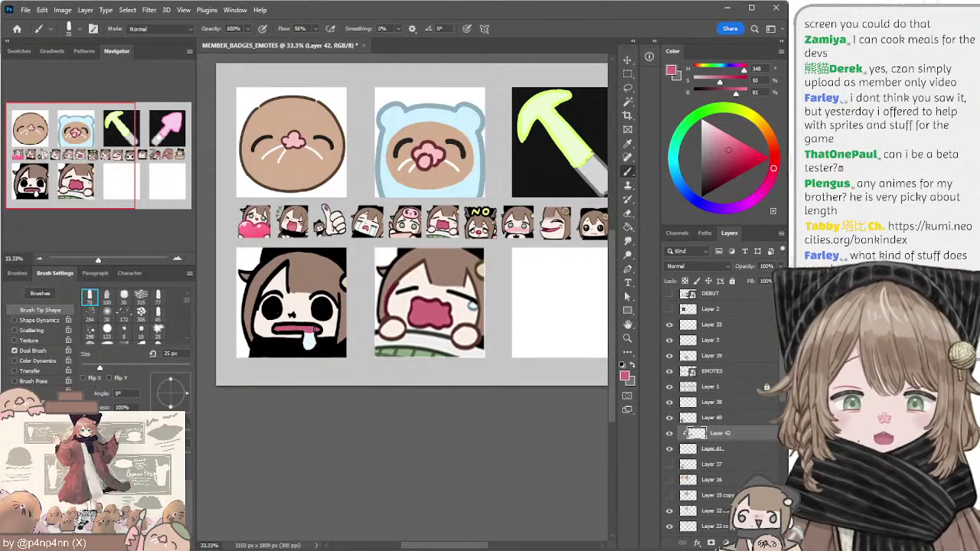
key("bracketleft")
key("bracketleft")
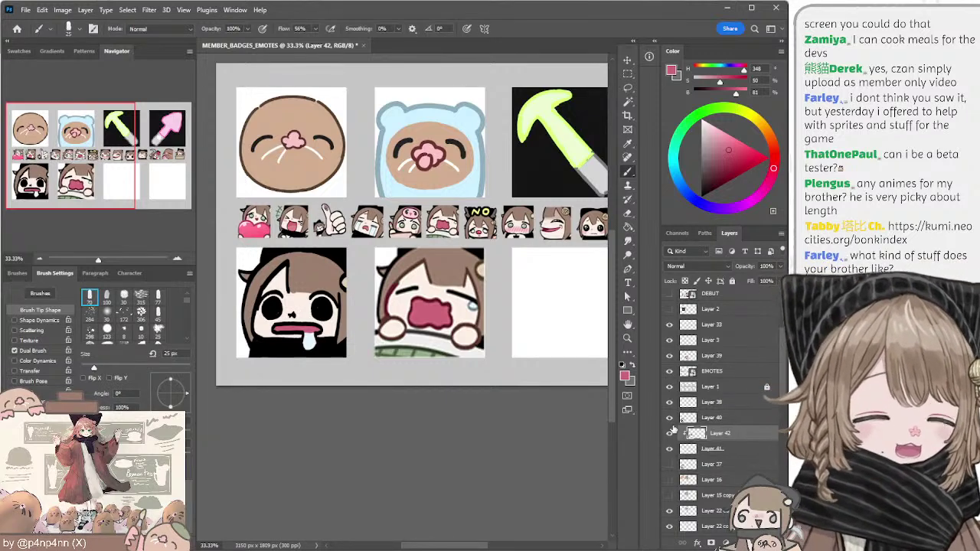
Step: Check the ink lines by toggling Layer 40's visibility, and add a new layer clipped to Layer 40
left_click(670, 418)
left_click(670, 417)
left_click(685, 420)
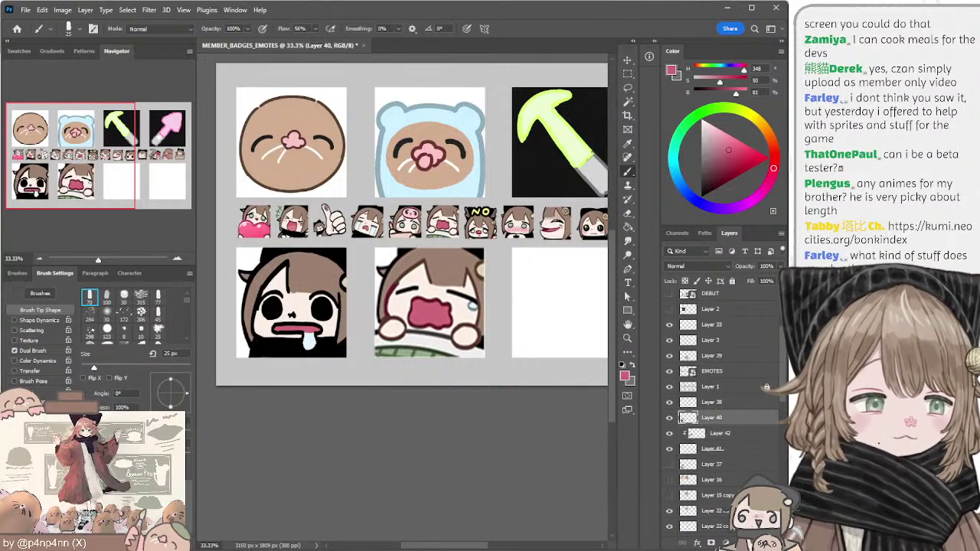
left_click(755, 543)
left_click(695, 426, "alt")
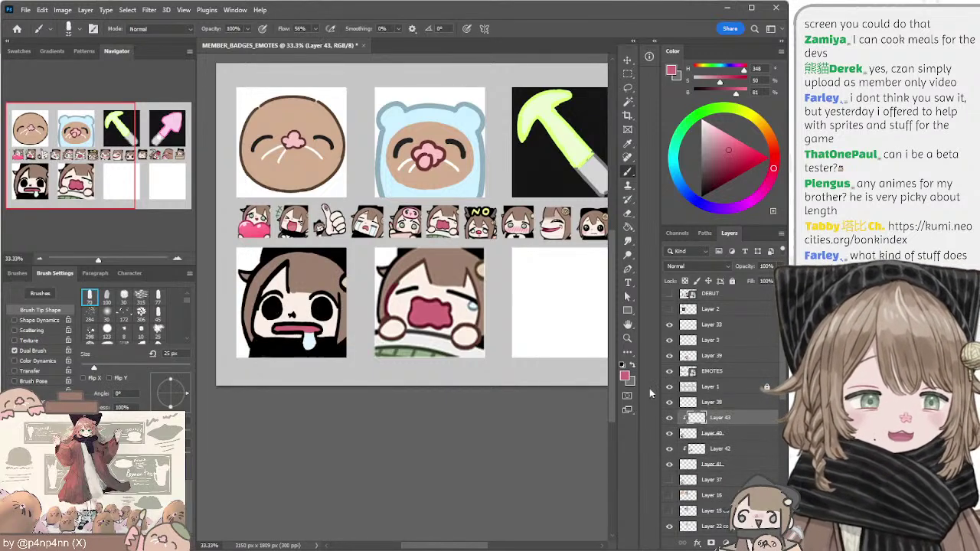
left_click(176, 258)
left_click(177, 258)
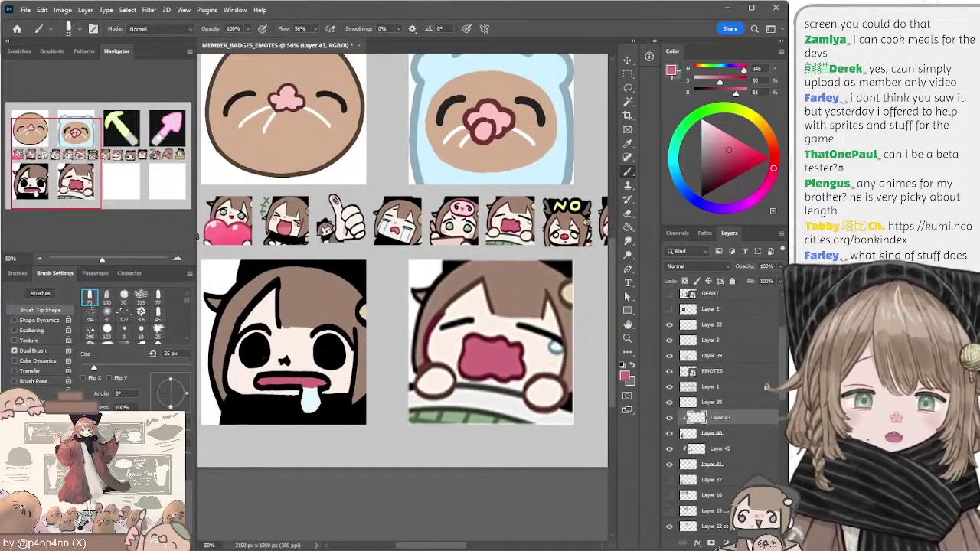
Step: Recolour the nose lines on Layer 43 in pale pink sampled from the small laughing emote, using a 45 px brush
left_click_drag(251, 189, 324, 235)
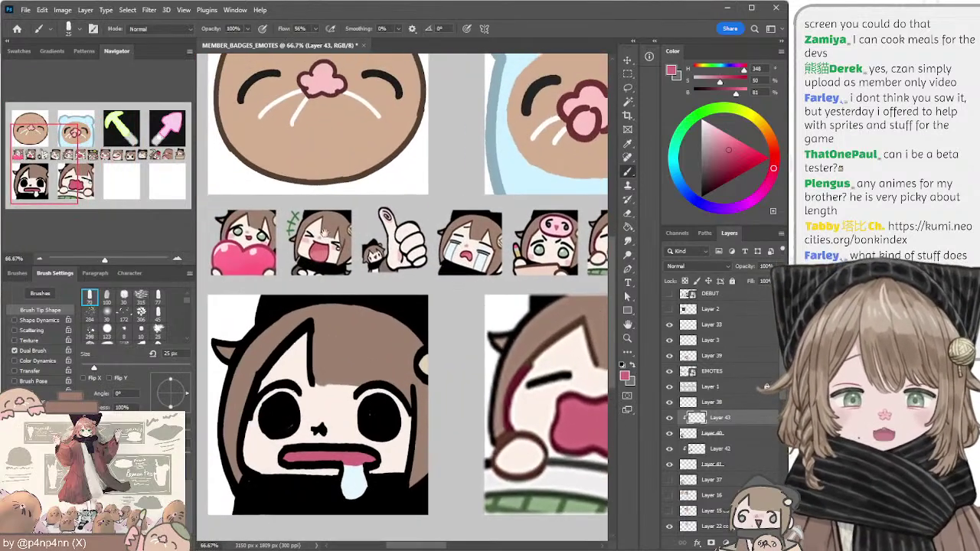
left_click(324, 235, "alt")
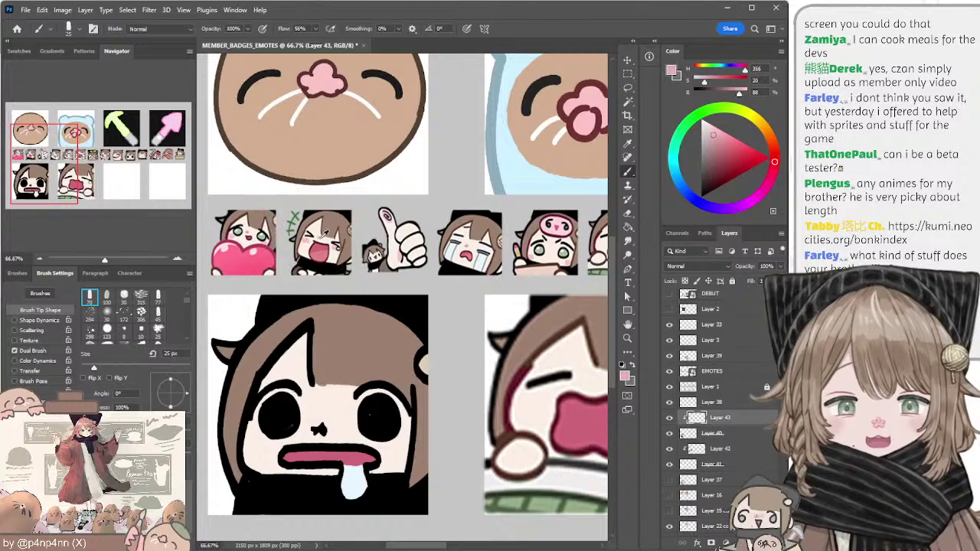
left_click(39, 258)
left_click(39, 258)
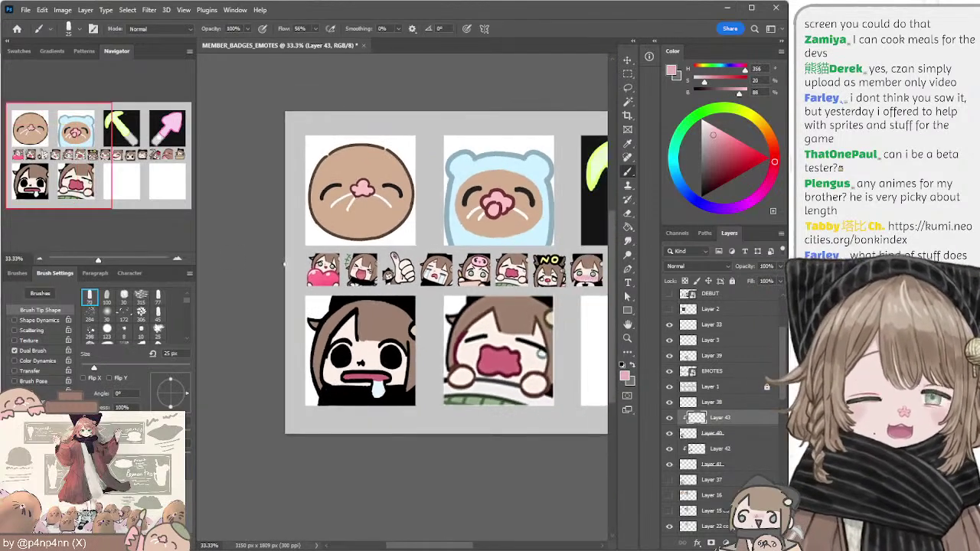
key("bracketright")
key("bracketright")
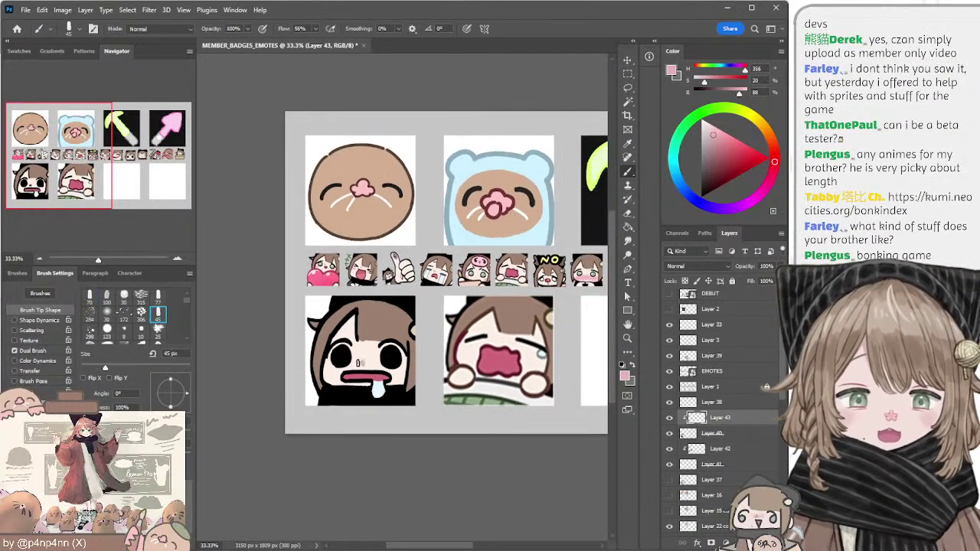
left_click_drag(400, 327, 383, 302)
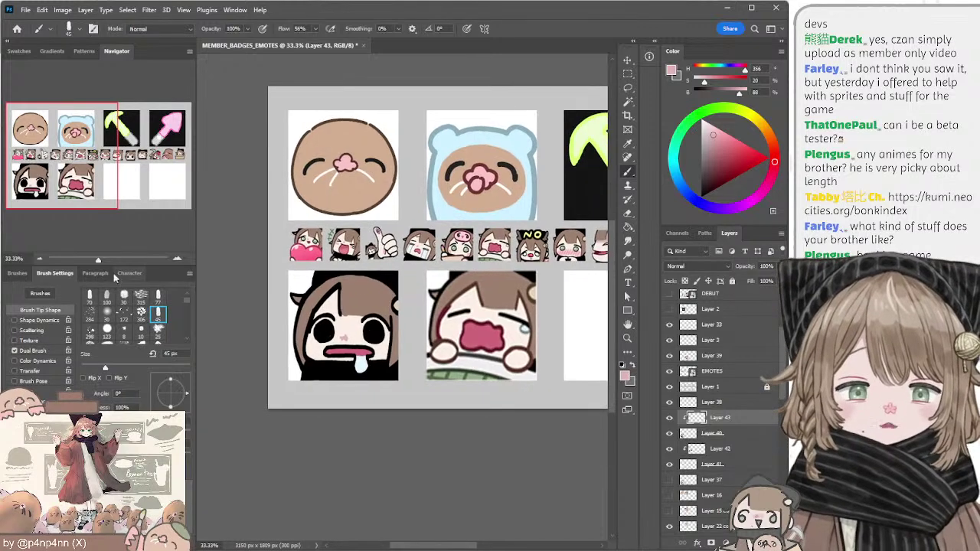
left_click_drag(284, 282, 252, 275)
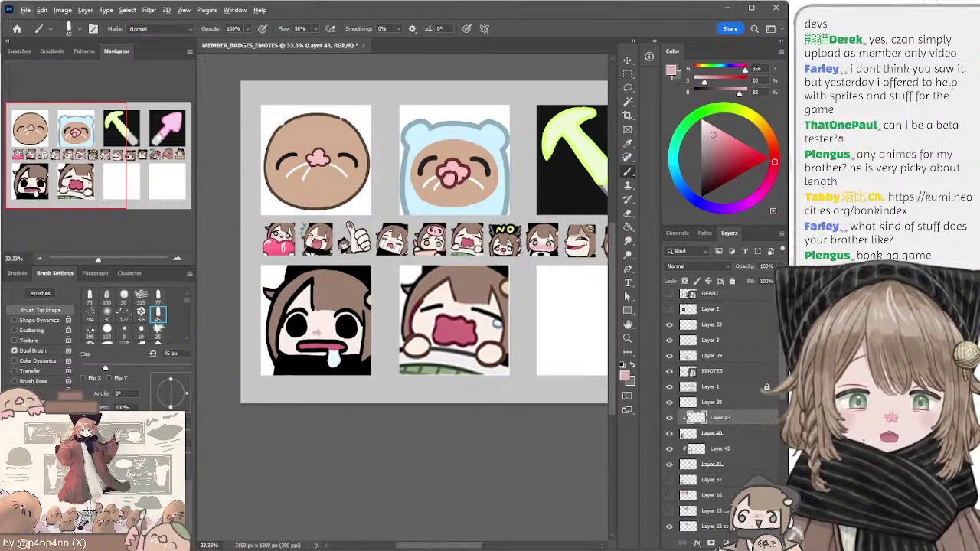
Step: Recolour the mouth outline in dark red sampled from the crying emote's mouth outline, reducing the brush from 70 px to 60 px
left_click(457, 322, "alt")
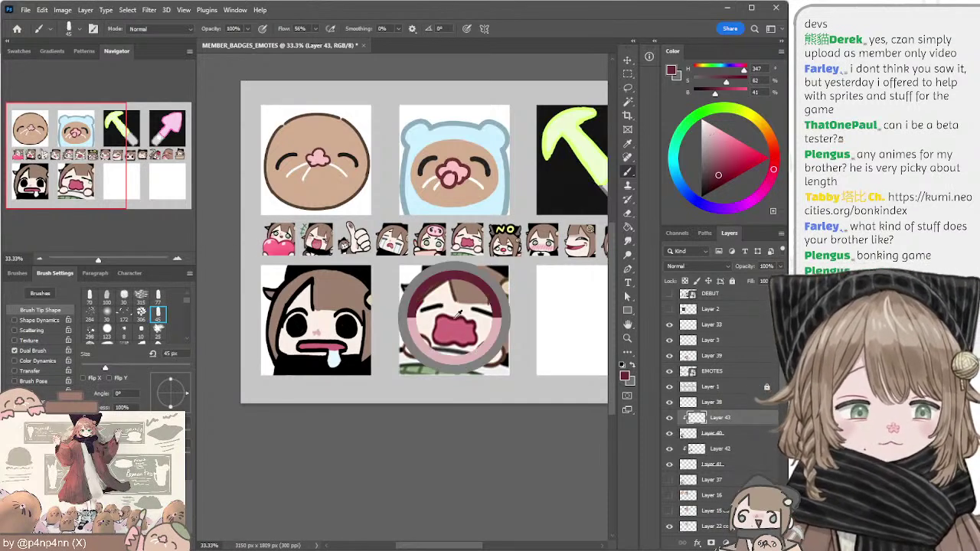
key("shift+comma")
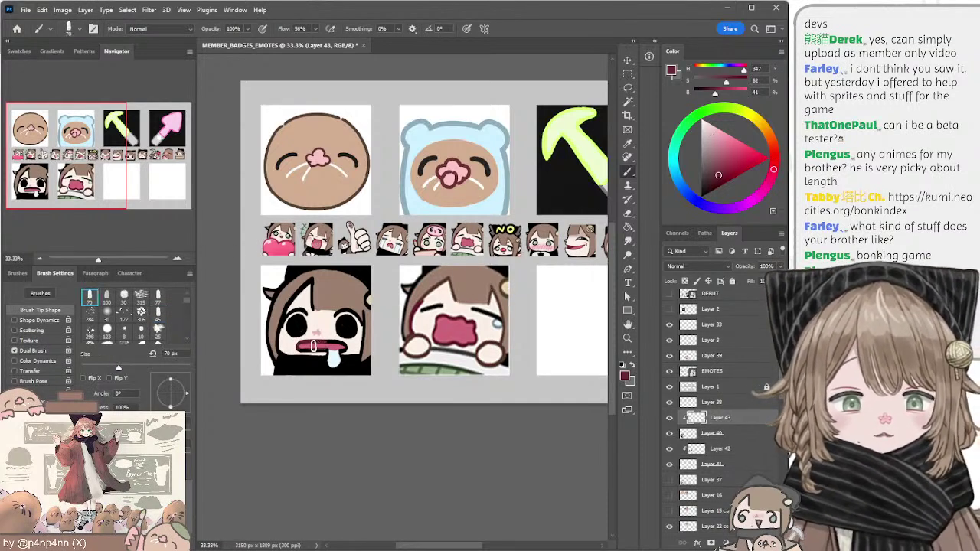
key("bracketleft")
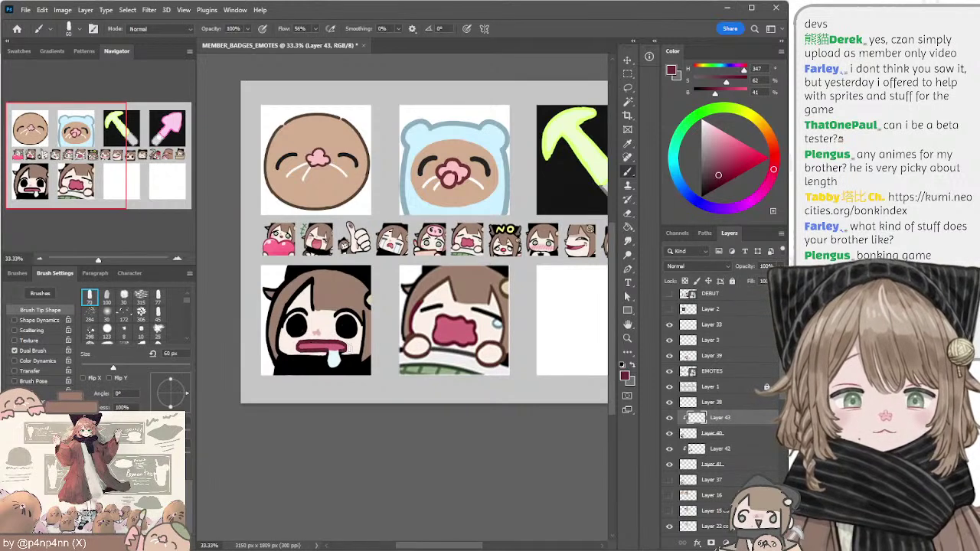
Step: Recolour the drool outline in grey-blue sampled from the blue bear-hood badge's outline, reducing the brush from 35 px to 25 px
left_click(405, 179, "alt")
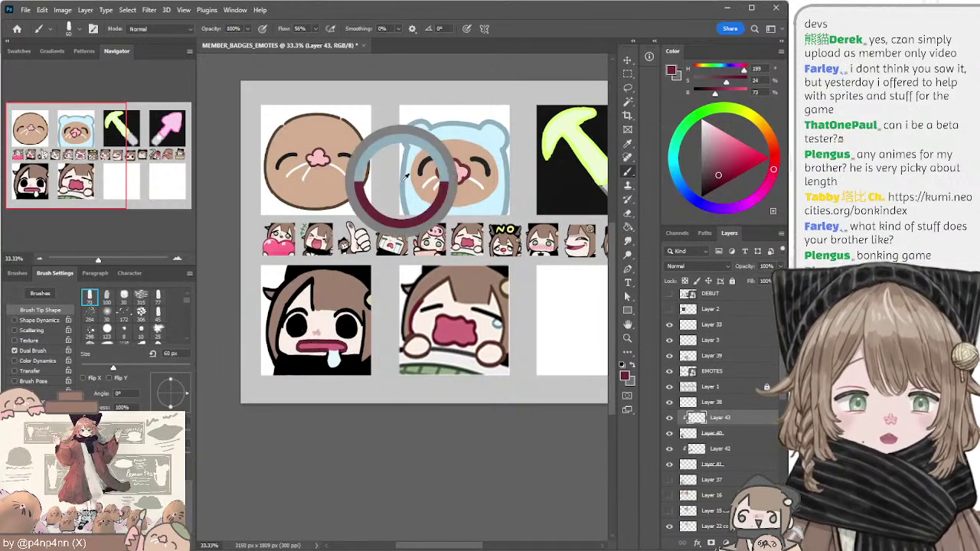
key("bracketleft")
key("bracketleft")
key("shift+comma")
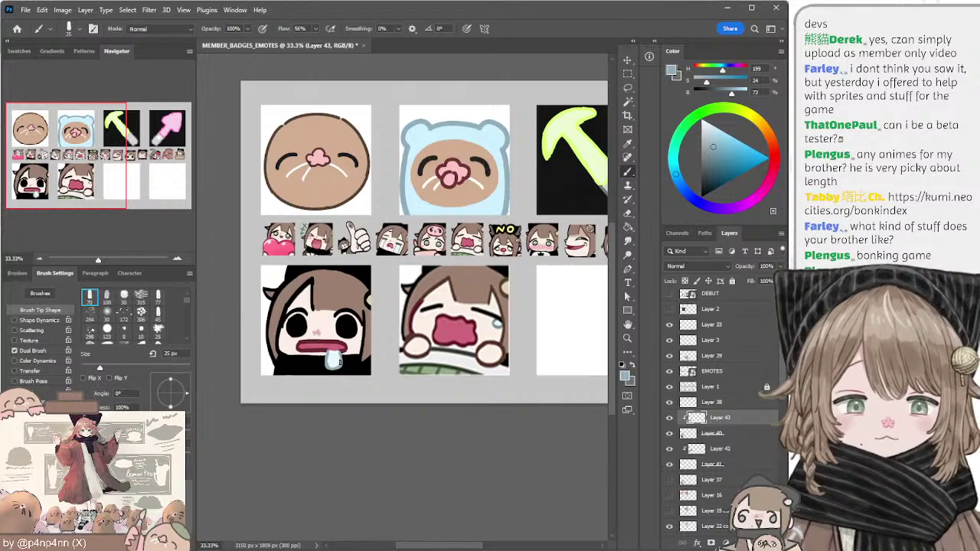
key("bracketleft")
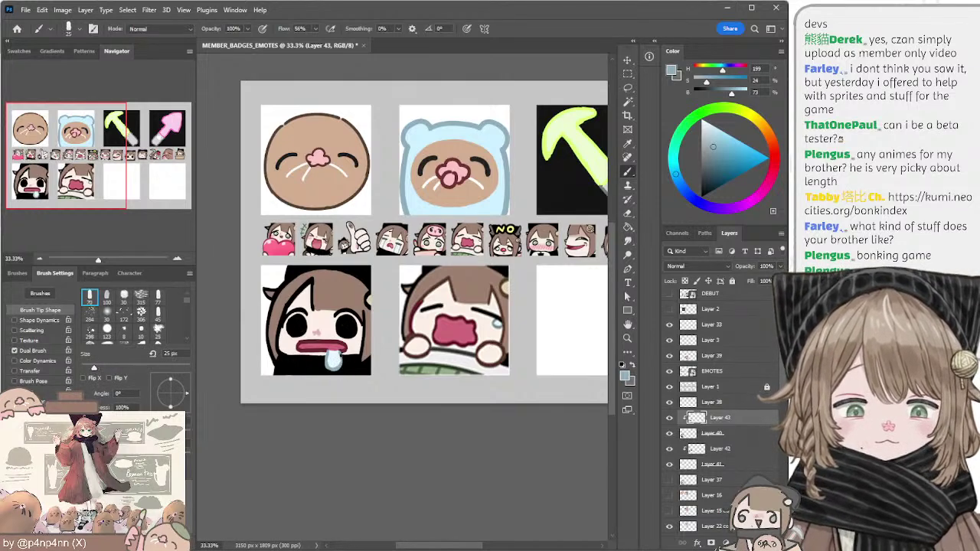
Step: Sample dark brown from the crying emote's hair line, try a 50 px hair stroke on Layer 40, and undo it
mouse_move(329, 299)
left_mouse_down()
mouse_move(346, 295)
mouse_move(330, 296)
left_mouse_up()
left_click(312, 324, "ctrl")
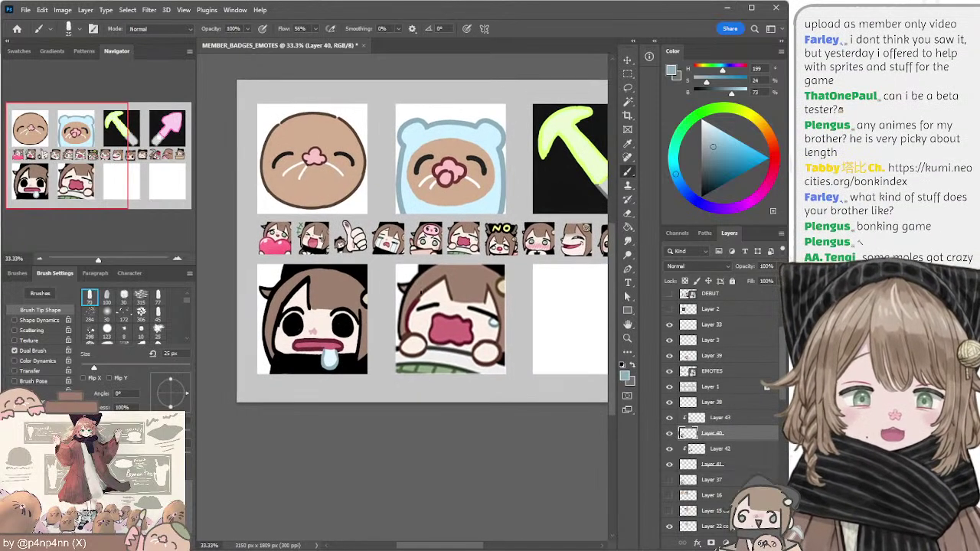
left_click(433, 282, "alt")
key("bracketright")
key("bracketright")
key("bracketright")
key("bracketright")
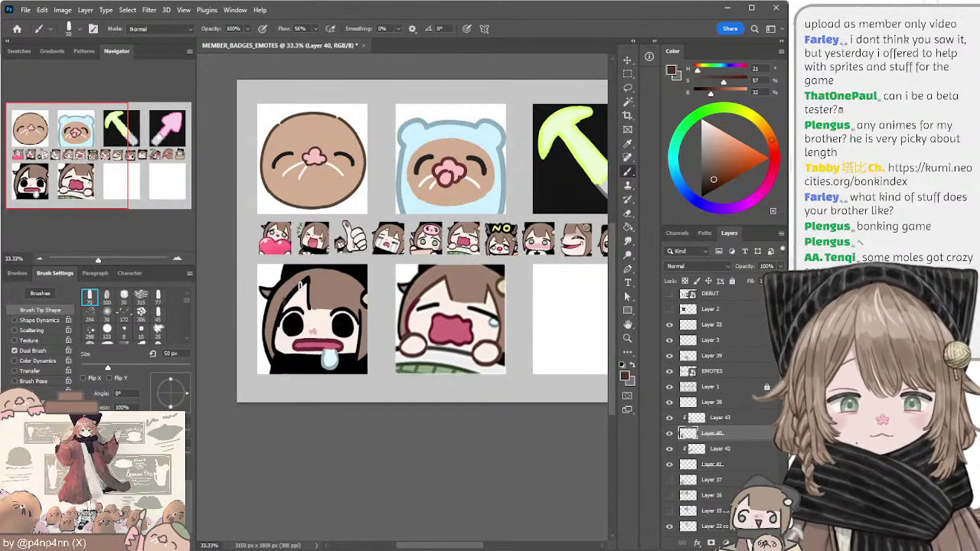
left_click_drag(287, 300, 308, 282)
key("ctrl+z")
Step: Recolour the hair's ink lines dark brown on the clipped Layer 43, using an 80 px brush and reducing it to 70 px
left_click(698, 418)
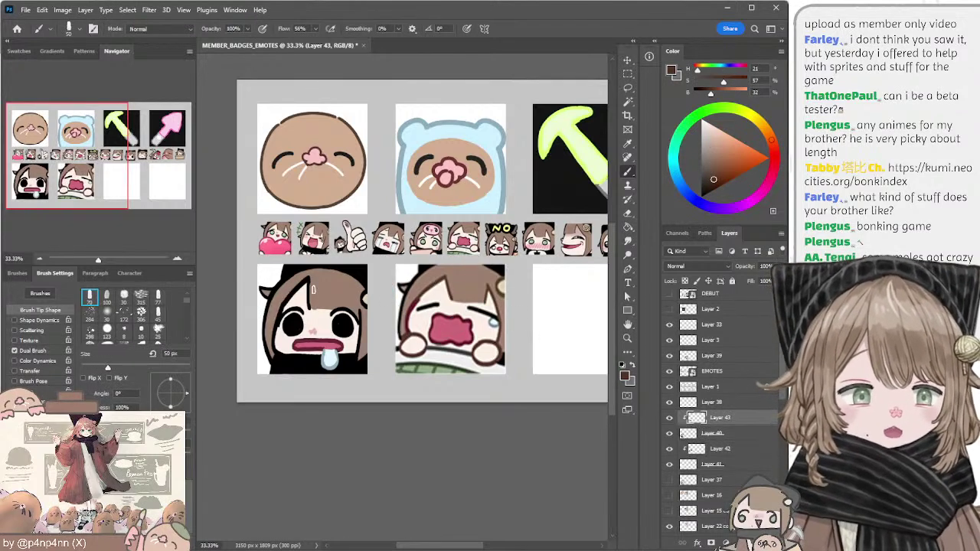
key("bracketright")
key("bracketright")
key("bracketright")
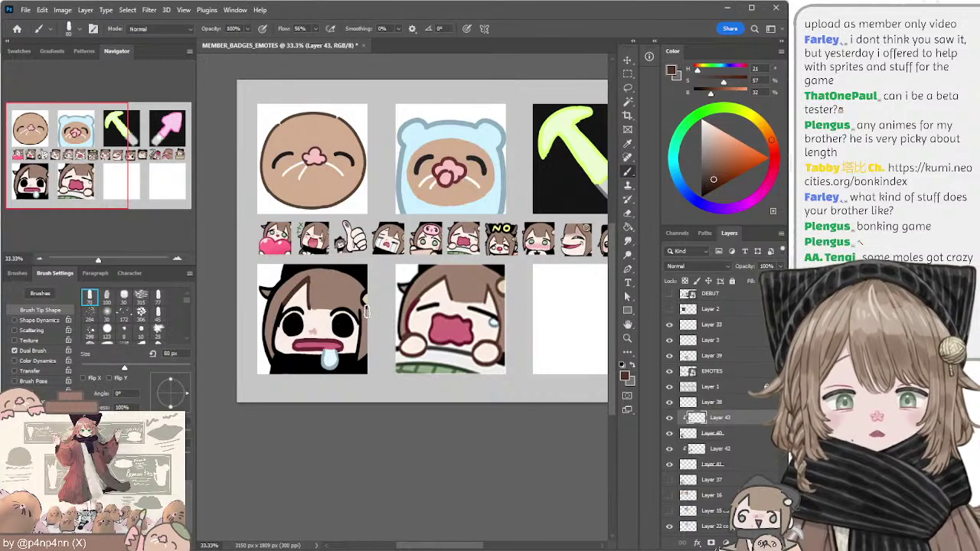
key("bracketleft")
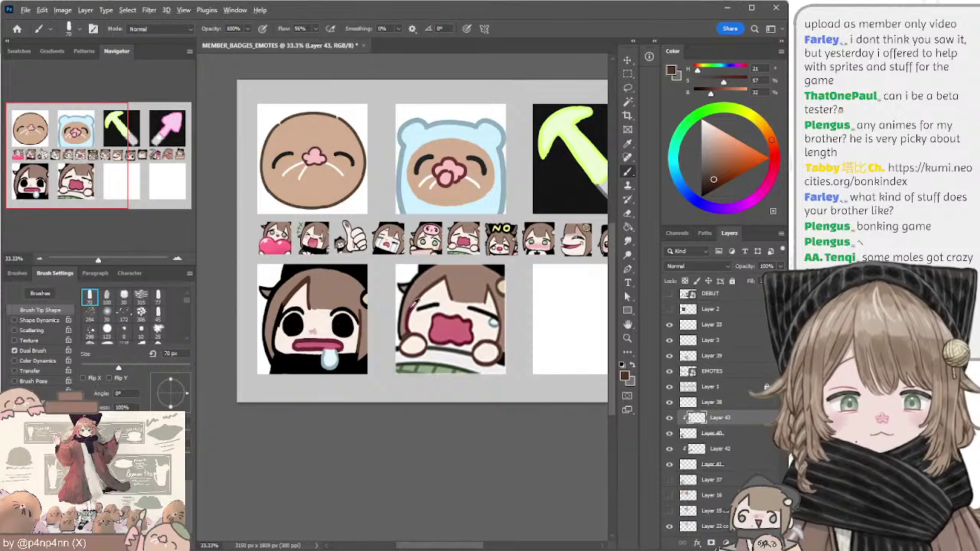
Step: Recolour the line beside the face in dark crimson and the hair ornament's outline in dark brown, both sampled from the crying emote
left_click(413, 307, "alt")
left_click_drag(280, 310, 276, 347)
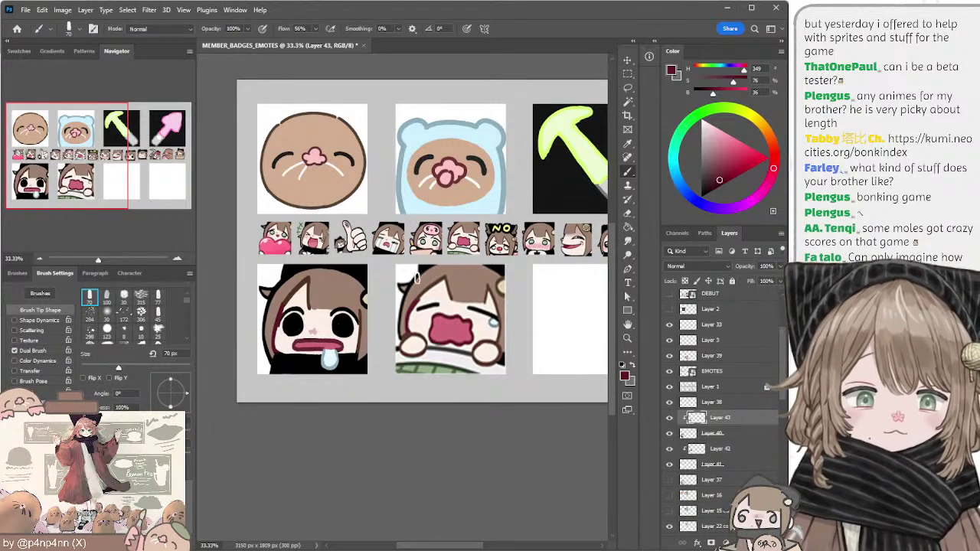
left_click(504, 274, "alt")
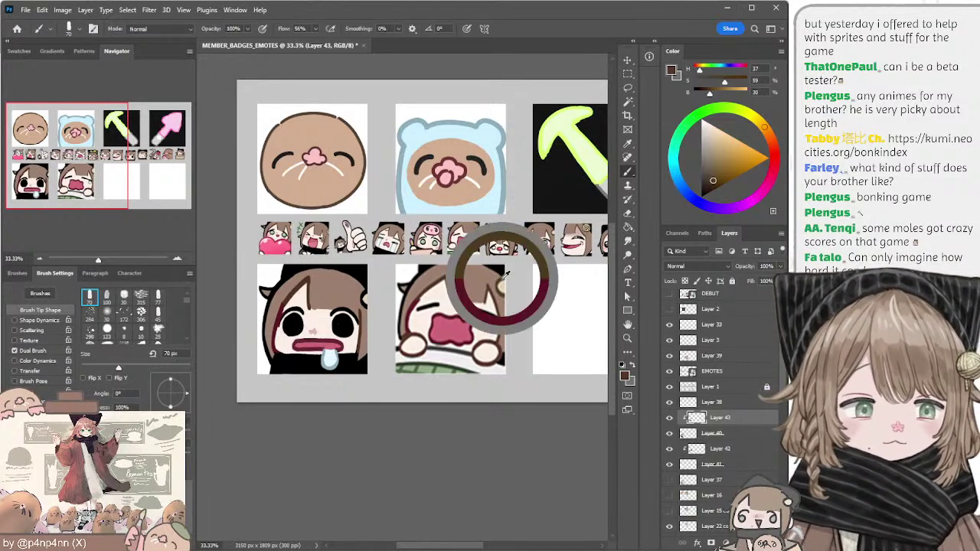
key("bracketleft")
key("bracketleft")
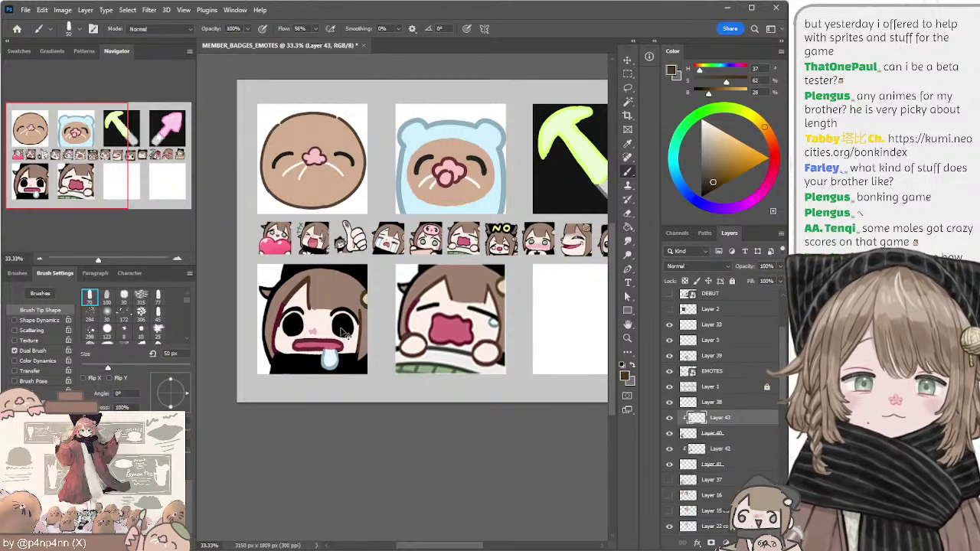
Step: Add white touches to the drooling emote on Layer 42, sampling white from the mole badge's background and using a 40 px brush
key("alt+bracketleft")
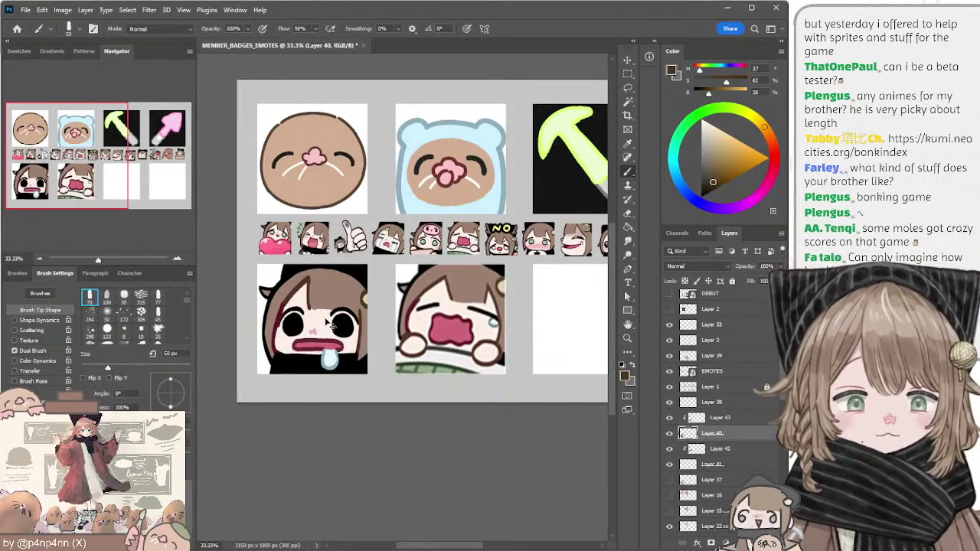
key("alt+bracketleft")
key("alt+bracketleft")
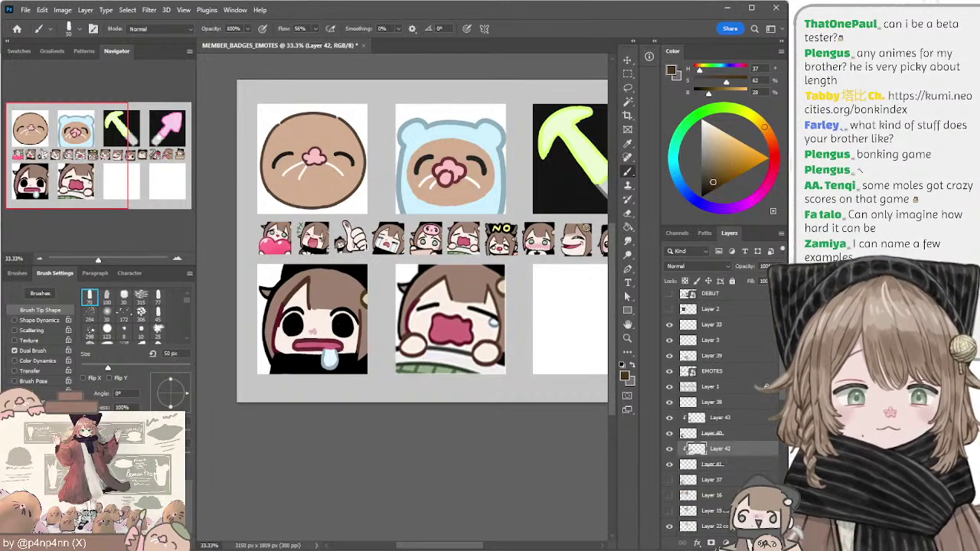
left_click(351, 206, "alt")
key("bracketleft")
key("bracketleft")
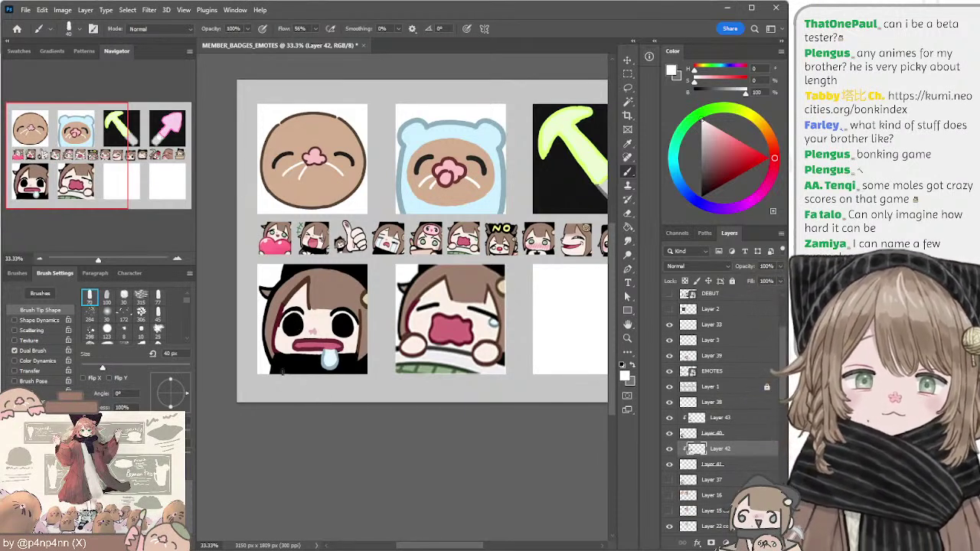
left_click(43, 260)
left_click_drag(269, 249, 219, 249)
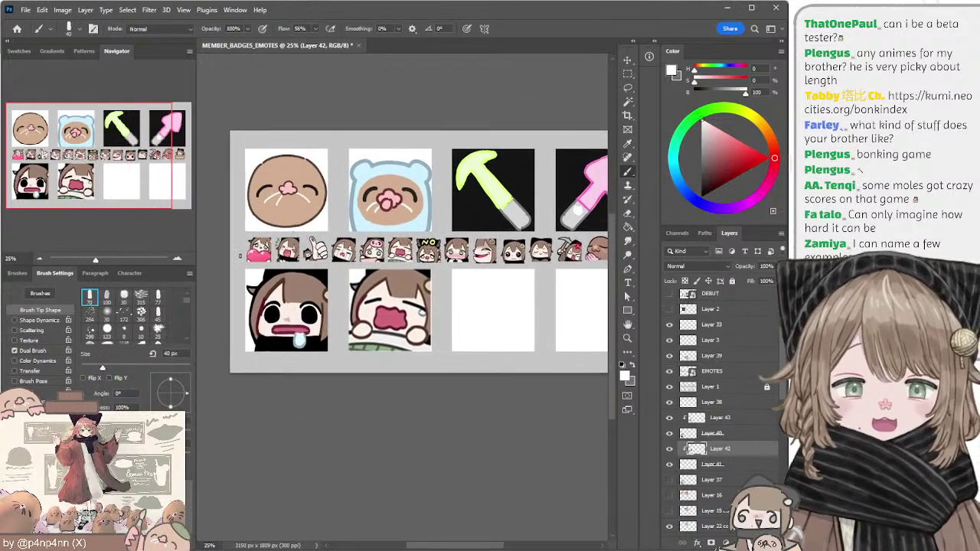
left_click(176, 259)
left_click_drag(332, 225, 330, 226)
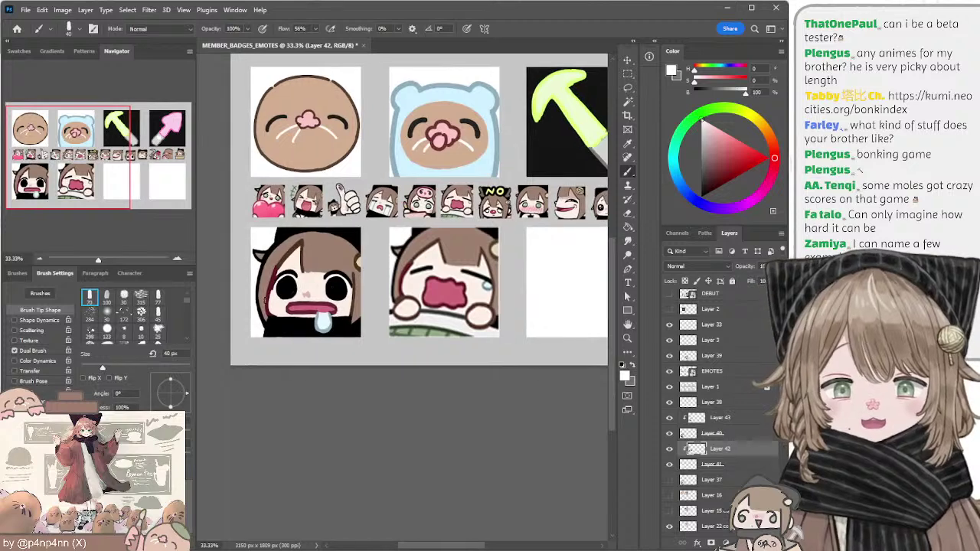
Step: Touch up the drooling emote's black ink on Layer 40 with a 25 px brush, and clean it with a 25 px eraser
left_click(259, 294, "ctrl")
left_click(258, 295, "alt")
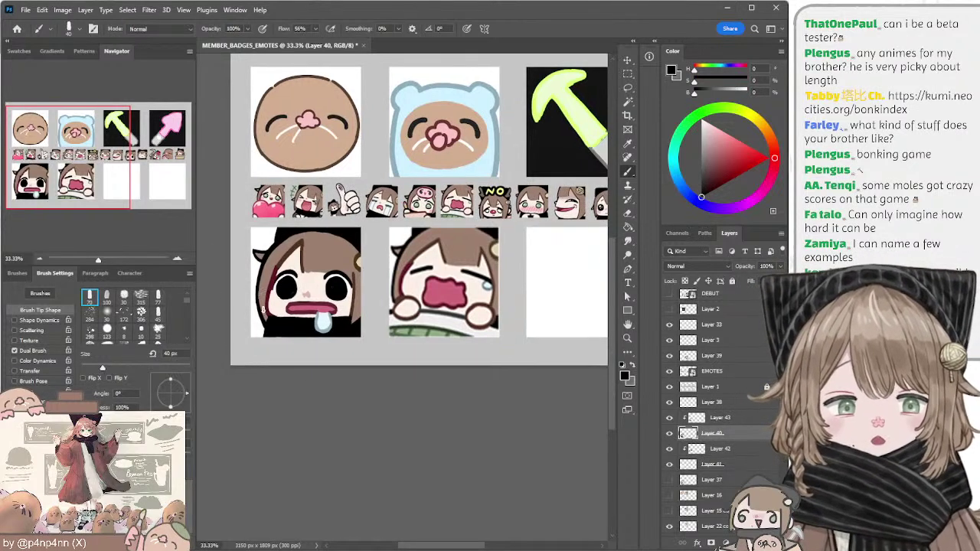
key("bracketleft")
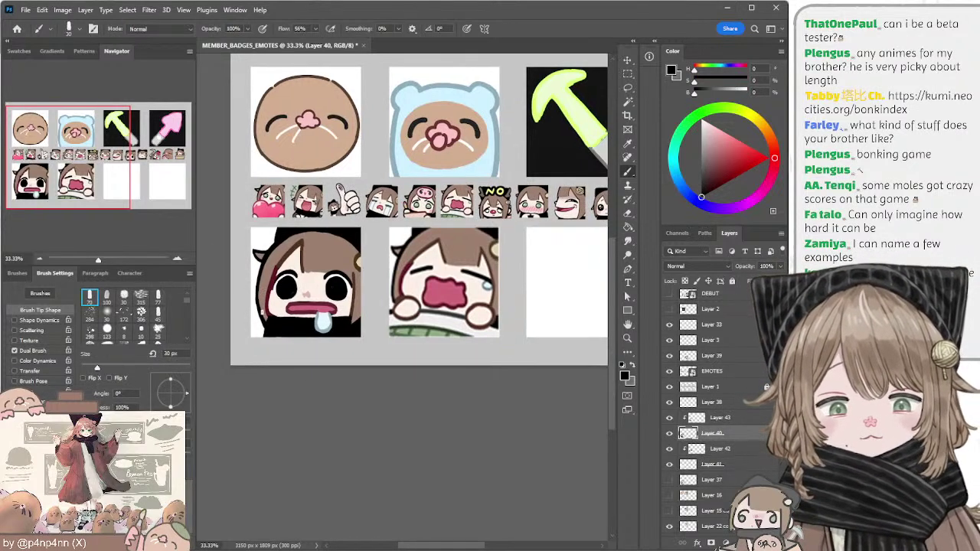
key("bracketleft")
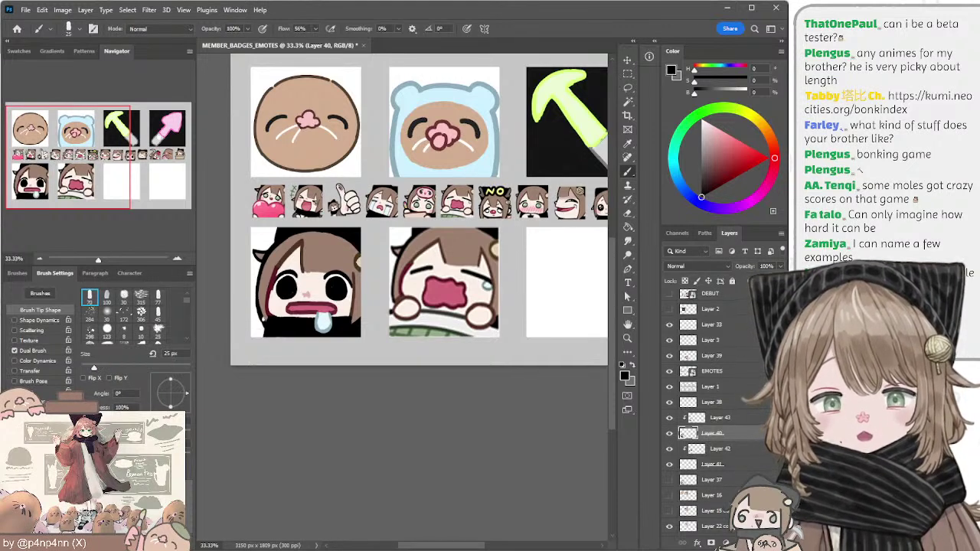
key("e")
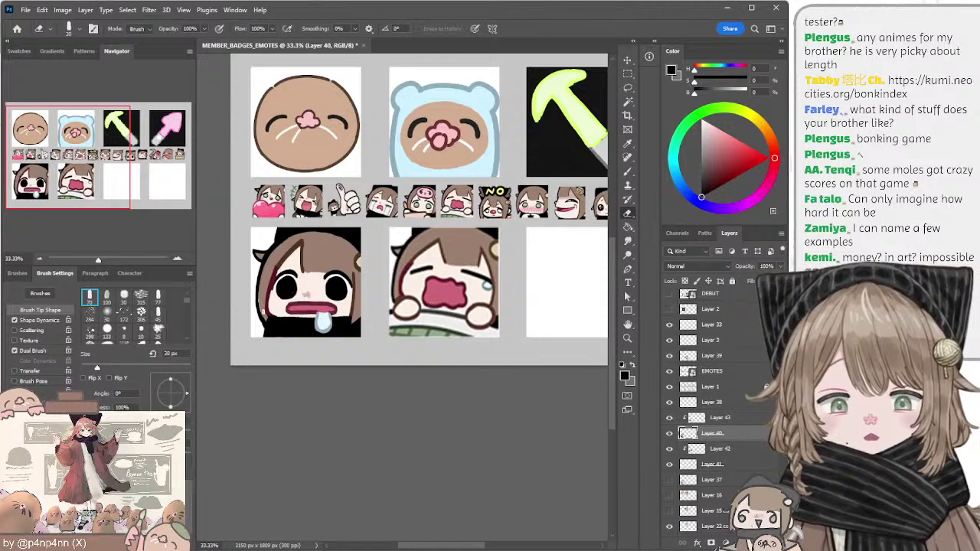
key("bracketleft")
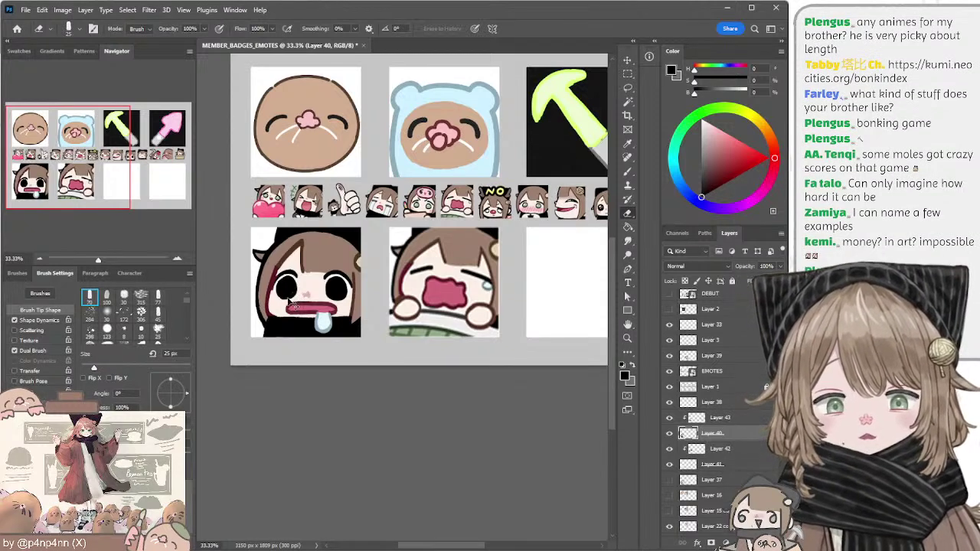
Step: Select Layer 41 and ready the Brush at 35 px with the pale skin colour
key("alt+bracketleft")
key("alt+bracketleft")
key("b")
key("x")
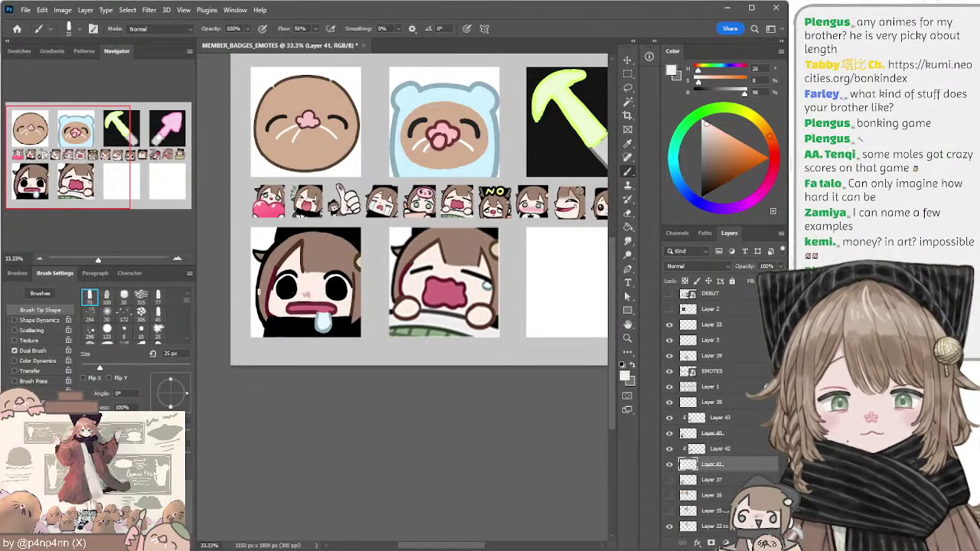
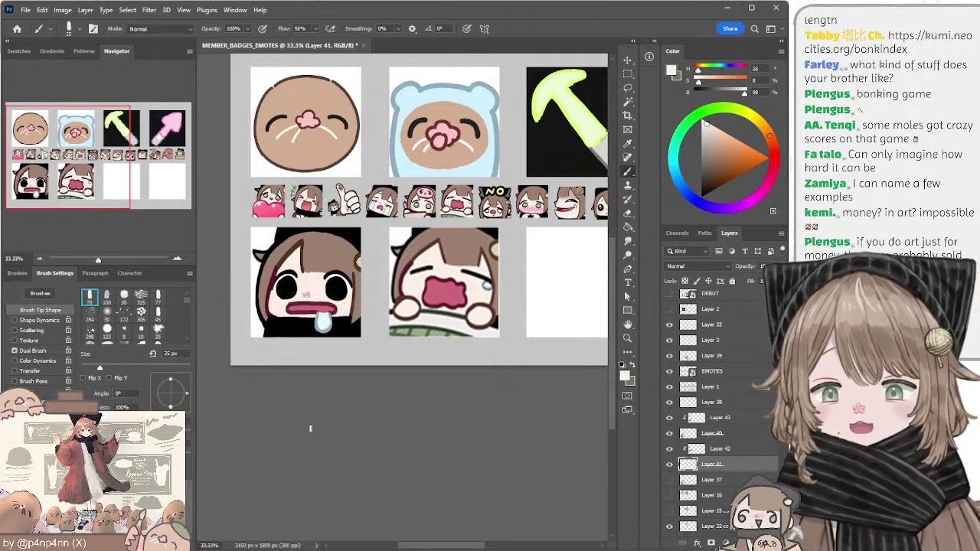
Step: Handwrite "Asobi" and "Asobase" on two lines in the first empty white square, in near-black sampled from the hammer badge with a 25 px brush
mouse_move(535, 243)
left_mouse_down()
mouse_move(433, 247)
mouse_move(452, 269)
mouse_move(450, 253)
mouse_move(456, 268)
mouse_move(480, 252)
mouse_move(484, 267)
mouse_move(501, 267)
left_mouse_up()
left_click(449, 153, "alt")
key("bracketleft")
left_click(501, 241)
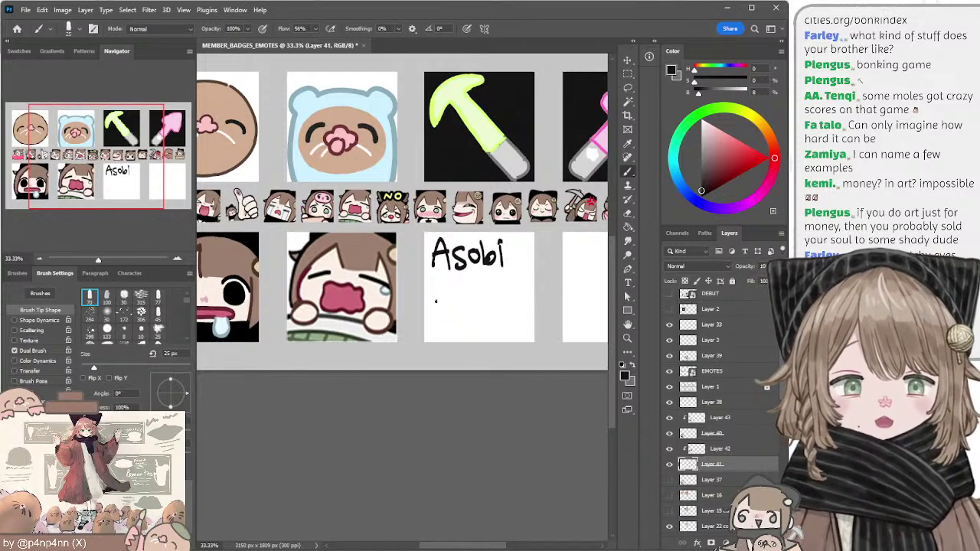
mouse_move(439, 284)
left_mouse_down()
mouse_move(431, 311)
mouse_move(449, 310)
left_mouse_up()
mouse_move(434, 302)
left_mouse_down()
mouse_move(453, 310)
mouse_move(474, 292)
left_mouse_up()
mouse_move(482, 282)
left_mouse_down()
mouse_move(495, 298)
mouse_move(487, 309)
left_mouse_up()
mouse_move(505, 294)
left_mouse_down()
mouse_move(502, 309)
mouse_move(528, 309)
left_mouse_up()
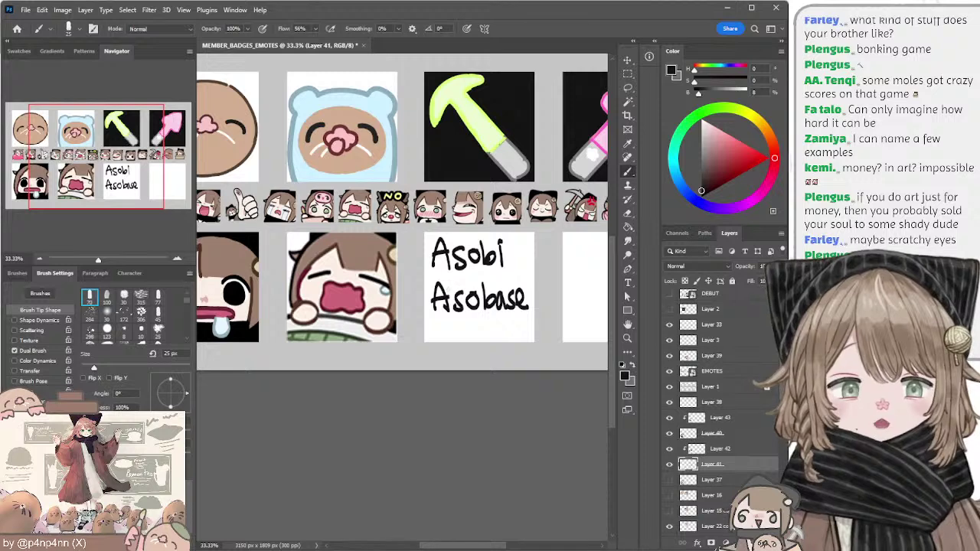
left_click_drag(419, 270, 502, 278)
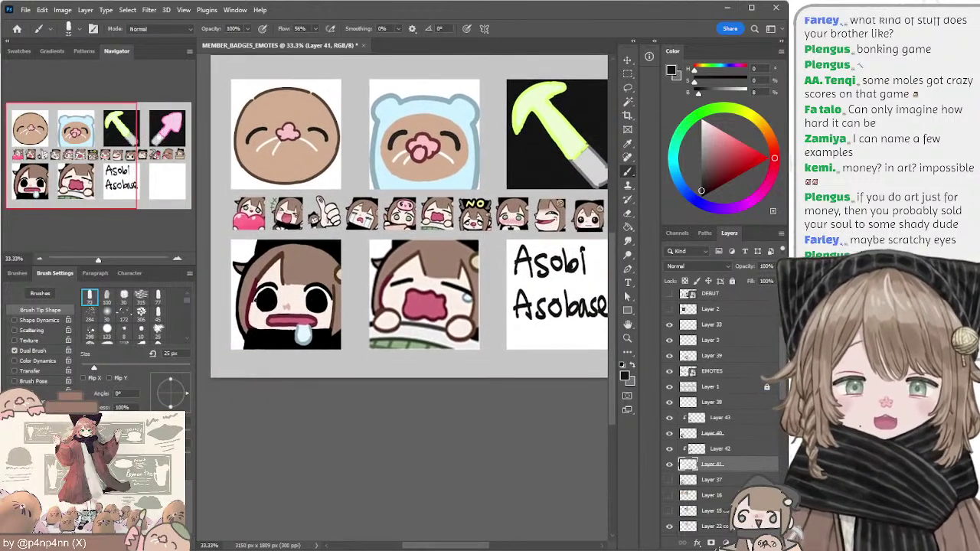
Step: Touch up the brown line of the drooling emote's fringe on Layer 43, sampling its dark brown and using a 25 px brush
left_click(257, 300, "ctrl")
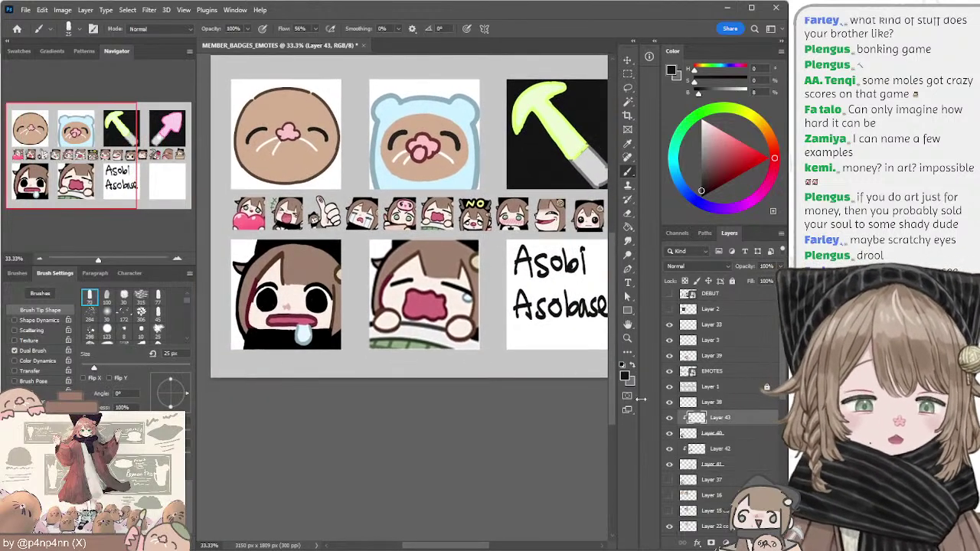
left_click(686, 433)
key("e")
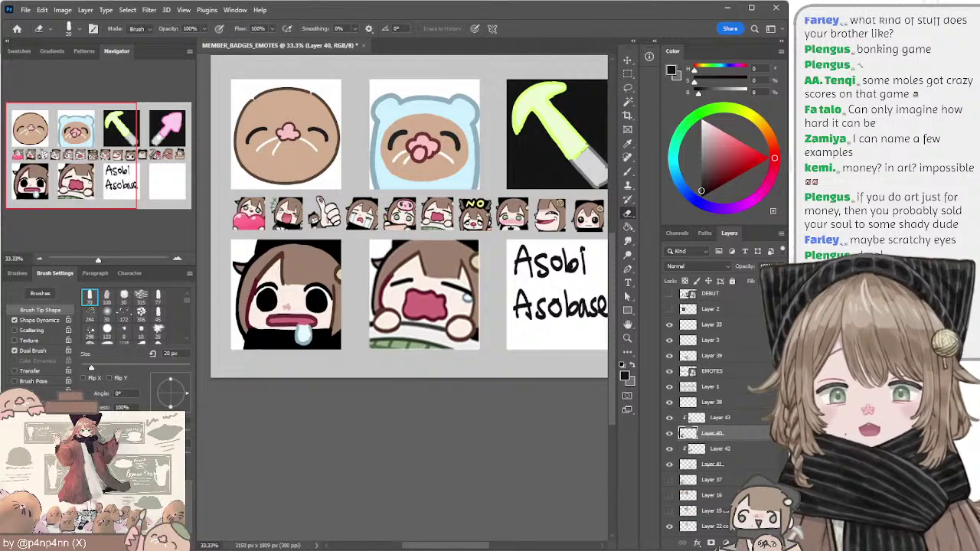
left_click_drag(261, 312, 292, 311)
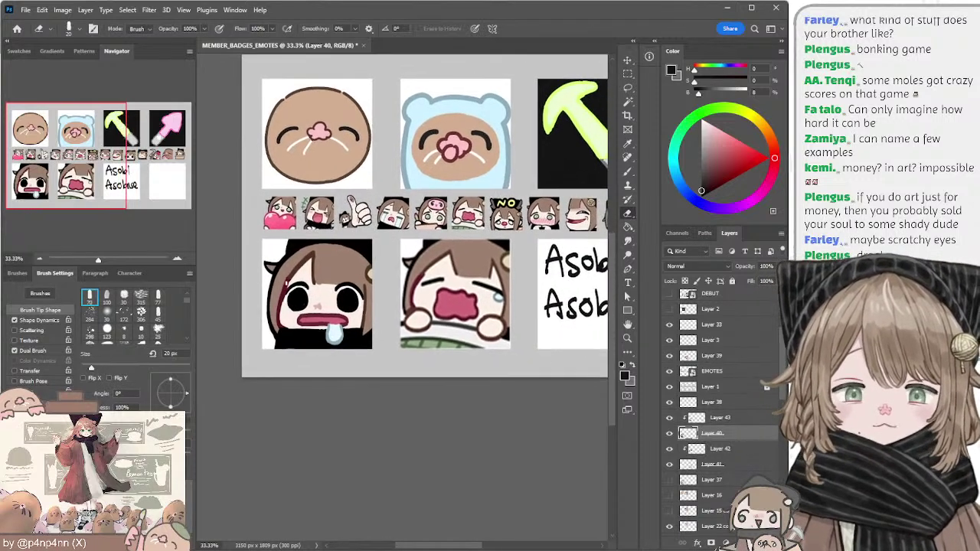
left_click(691, 418)
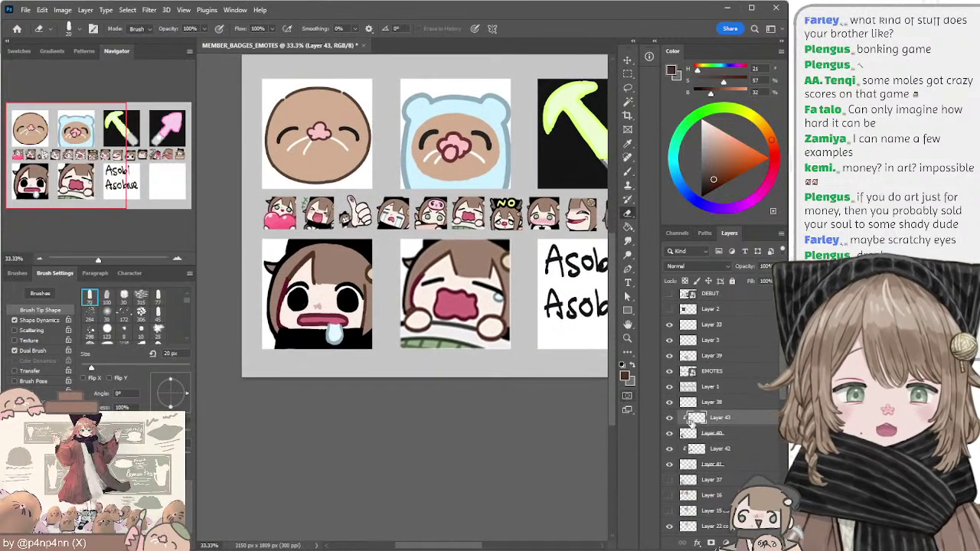
key("b")
left_click(291, 277, "alt")
left_click_drag(290, 277, 299, 267)
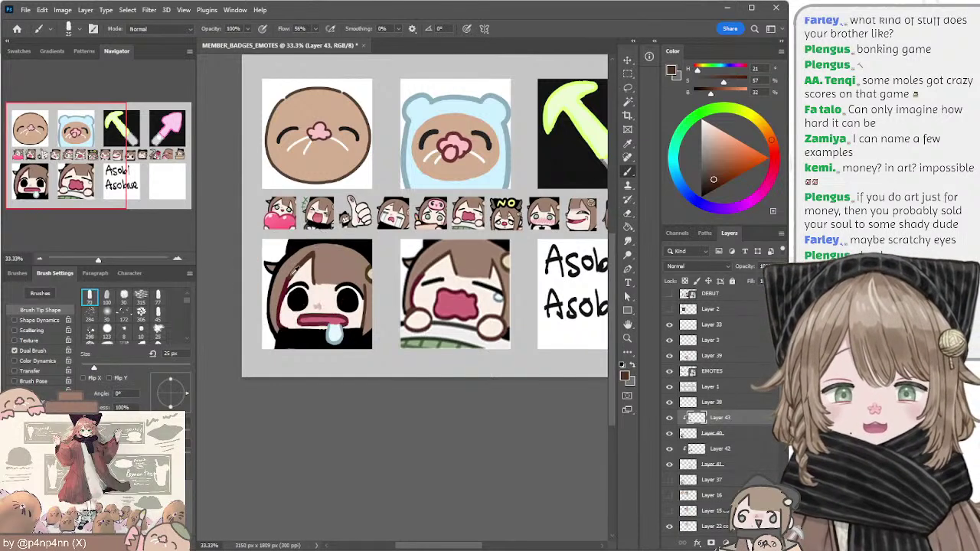
Step: Clean the ink colouring around the drooling emote's fringe on Layer 43 with a 40 px eraser, and return to the Brush
key("e")
key("bracketright")
key("bracketright")
key("bracketright")
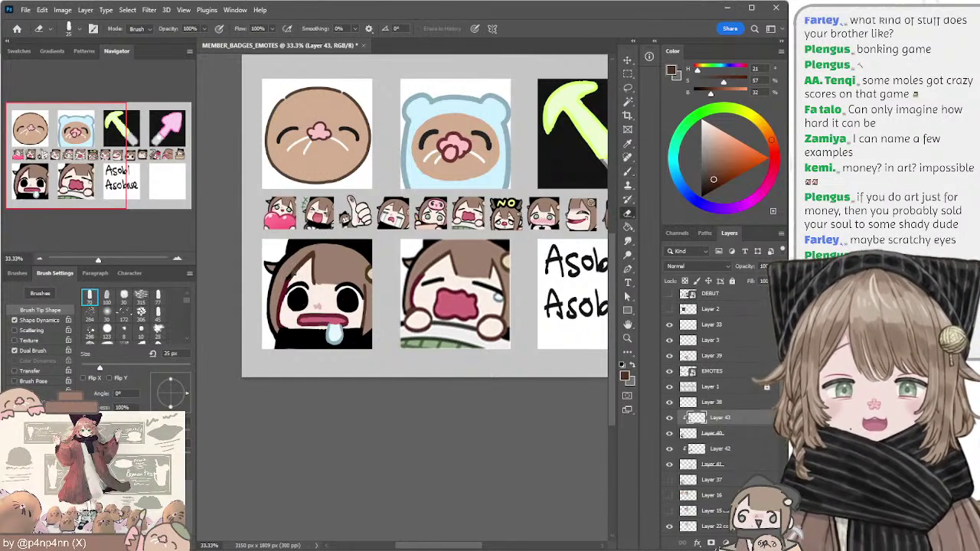
left_click_drag(290, 275, 292, 277)
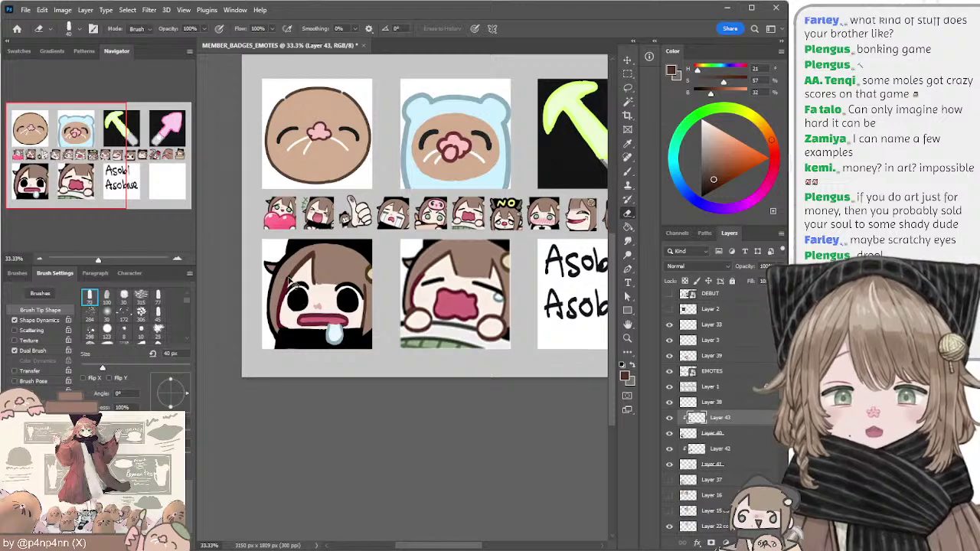
key("b")
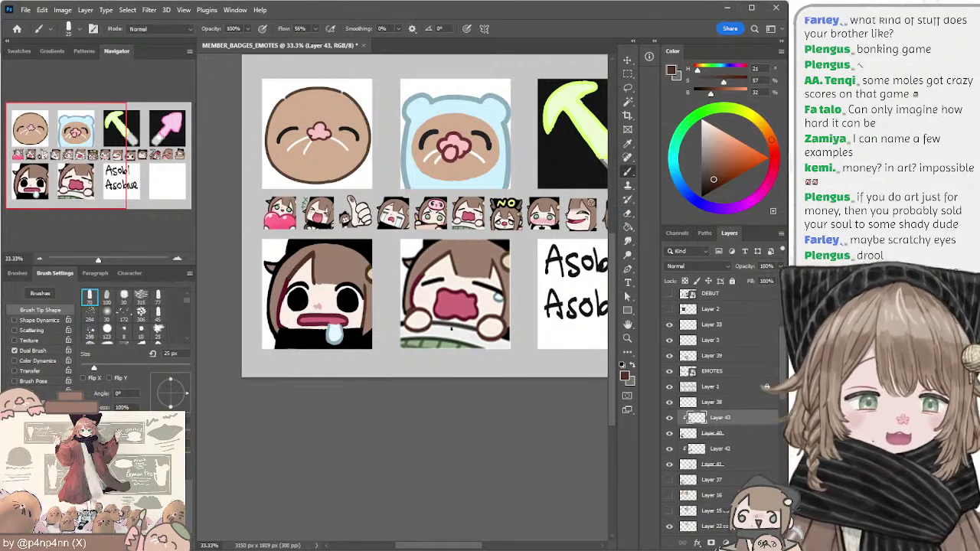
Step: Check the emote with Layer 40 hidden and shown, and refine its fringe line on Layer 43 with a resampled brown and a 50 px eraser
left_click(669, 433)
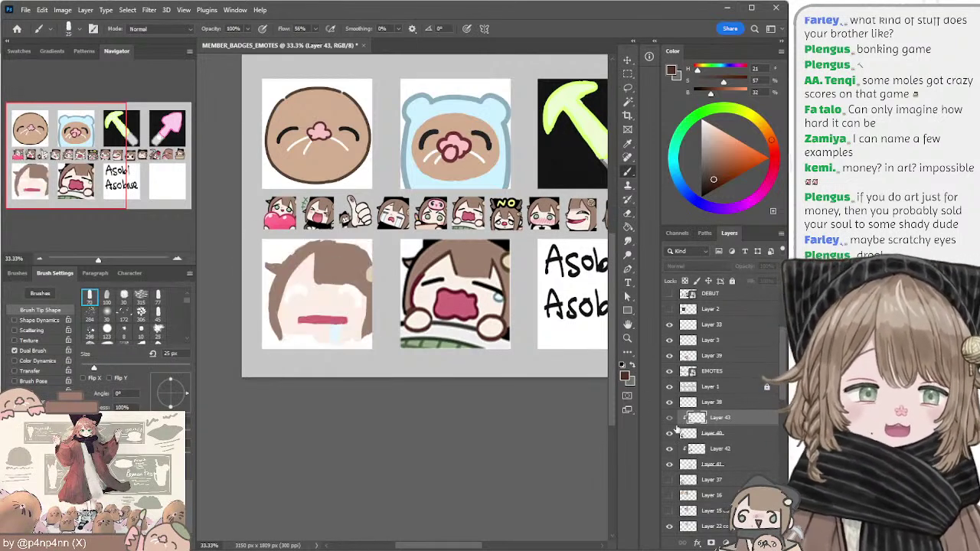
left_click(669, 433)
key("e")
key("b")
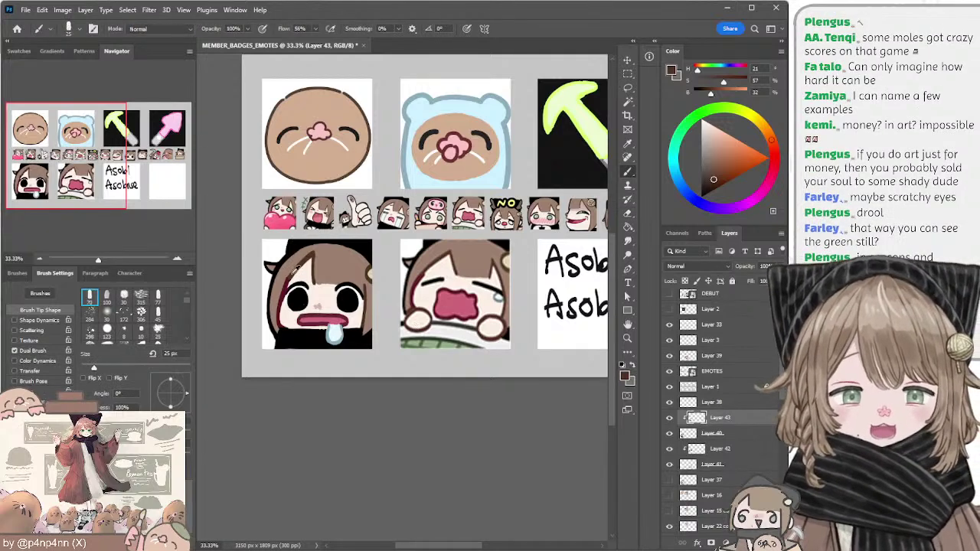
left_click(292, 274, "alt")
key("e")
key("bracketright")
key("bracketright")
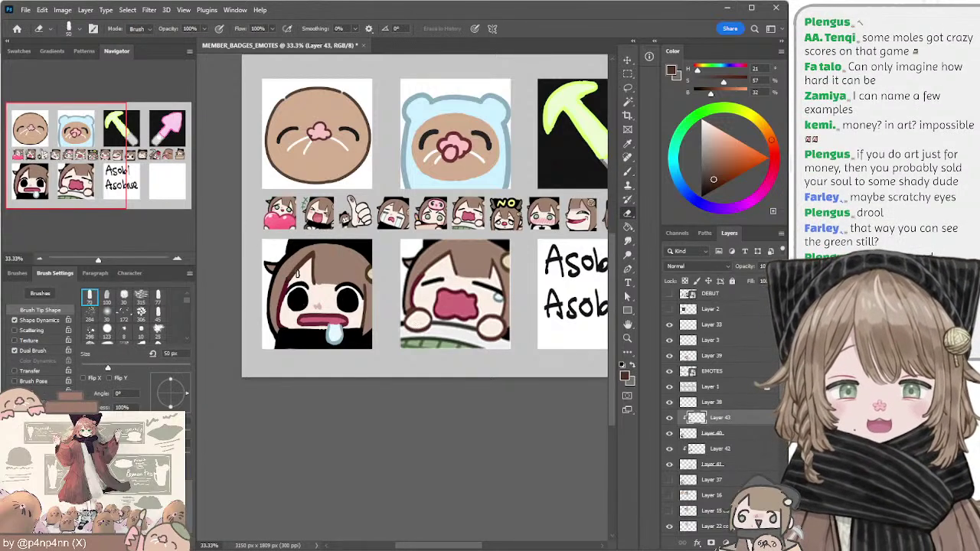
key("b")
left_click(292, 271, "alt")
left_click(294, 272, "alt")
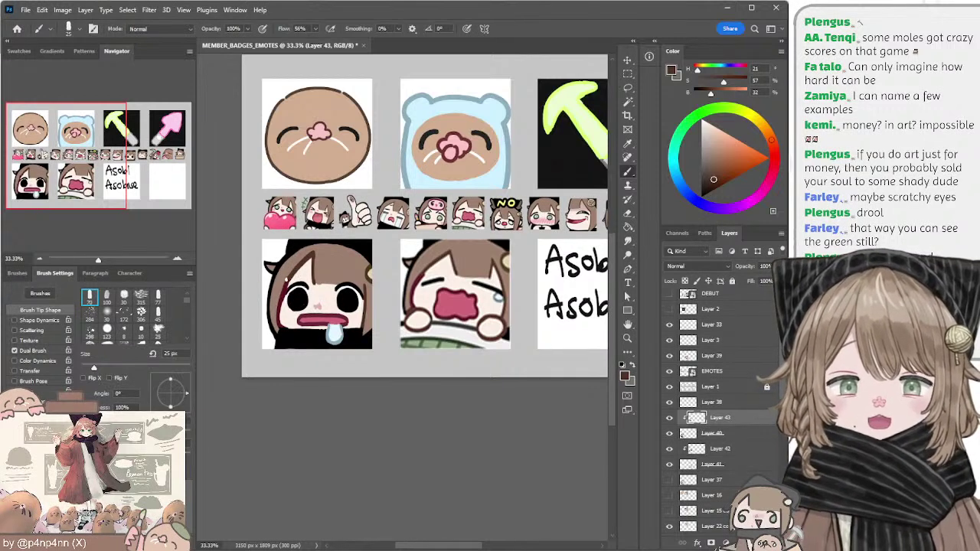
Step: Duplicate Layers 43, 40, 42 and 41 together and merge the copies into a single layer
left_click(39, 258)
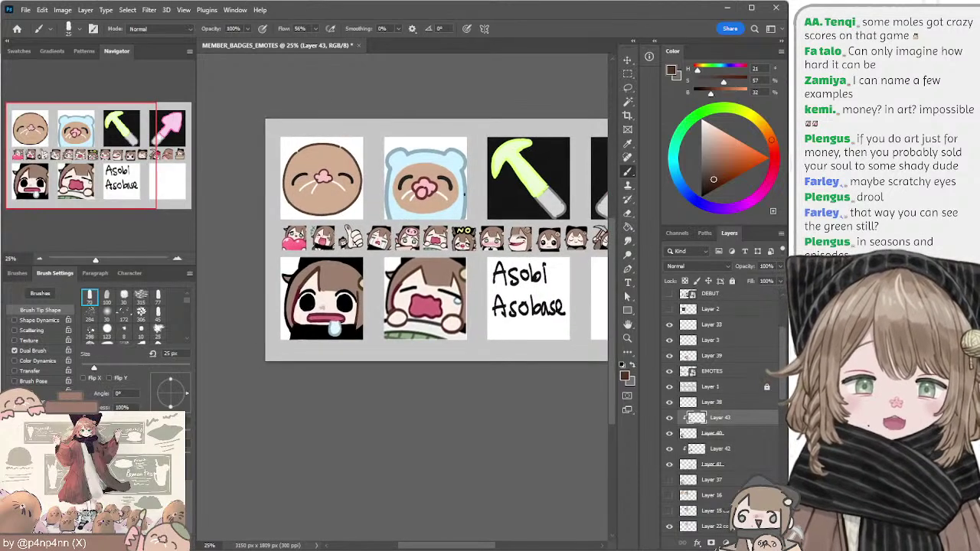
left_click(628, 74)
left_click(700, 465, "shift")
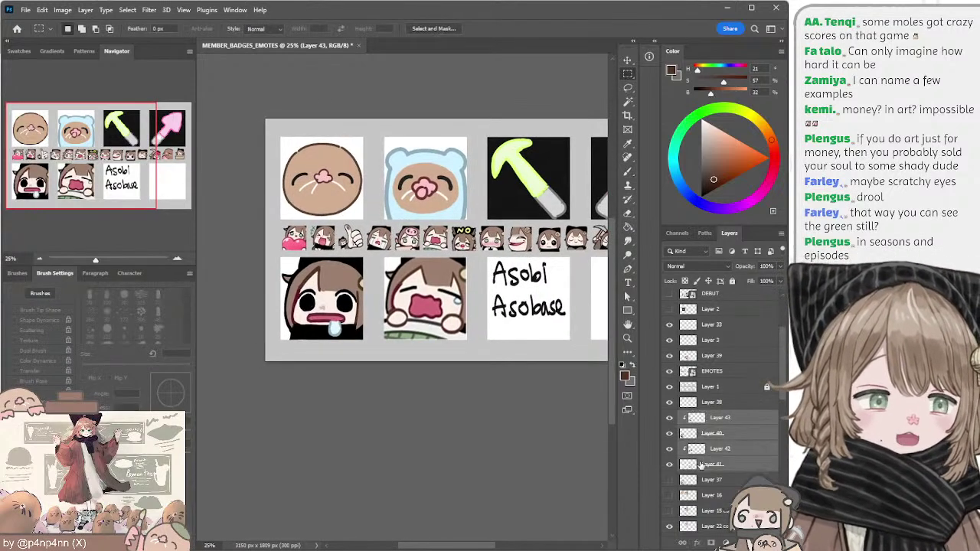
key("ctrl+j")
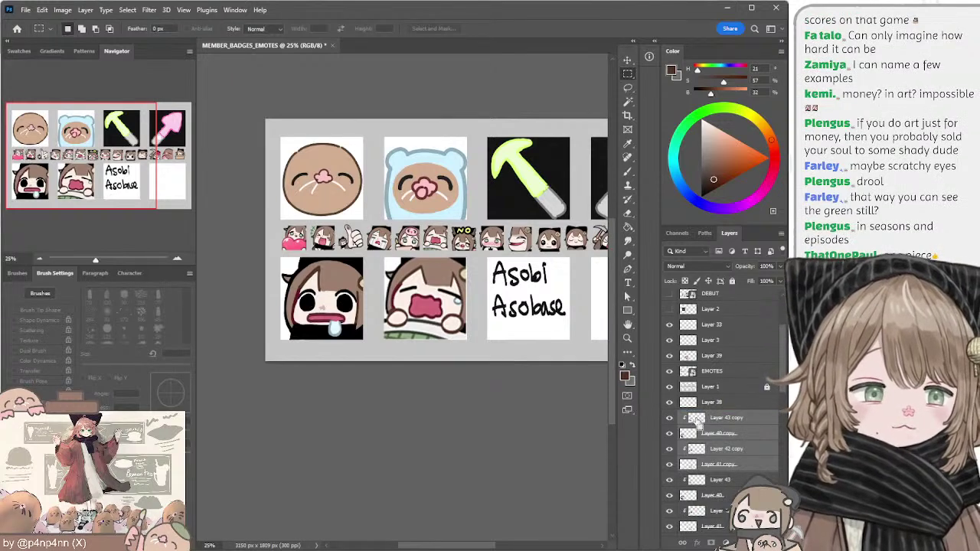
key("ctrl+e")
left_click(669, 418)
left_click(669, 418)
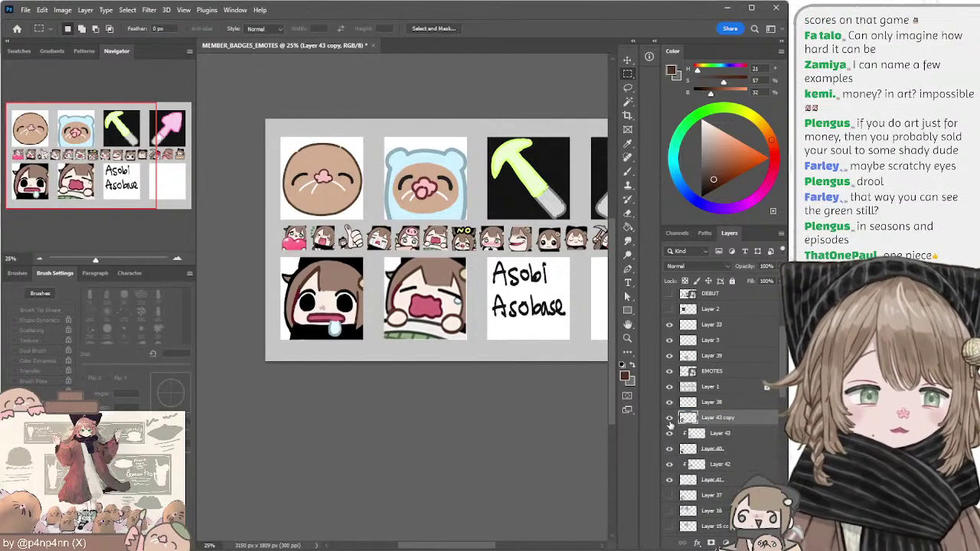
Step: Move the merged emote copy above Layer 38, and put Layers 38, 43, 40, 42 and 41 into a hidden group
left_click_drag(691, 418, 692, 397)
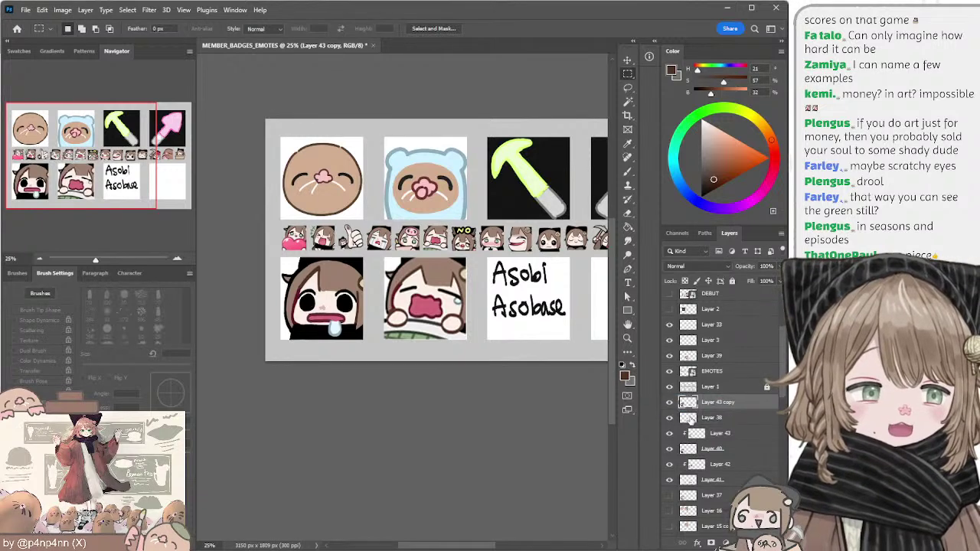
left_click(690, 419)
left_click(693, 480, "shift")
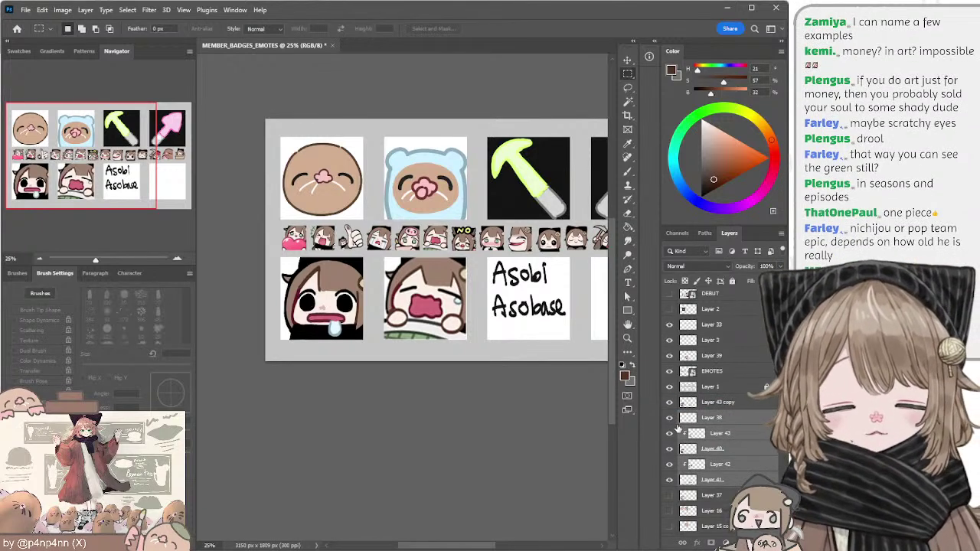
key("ctrl+g")
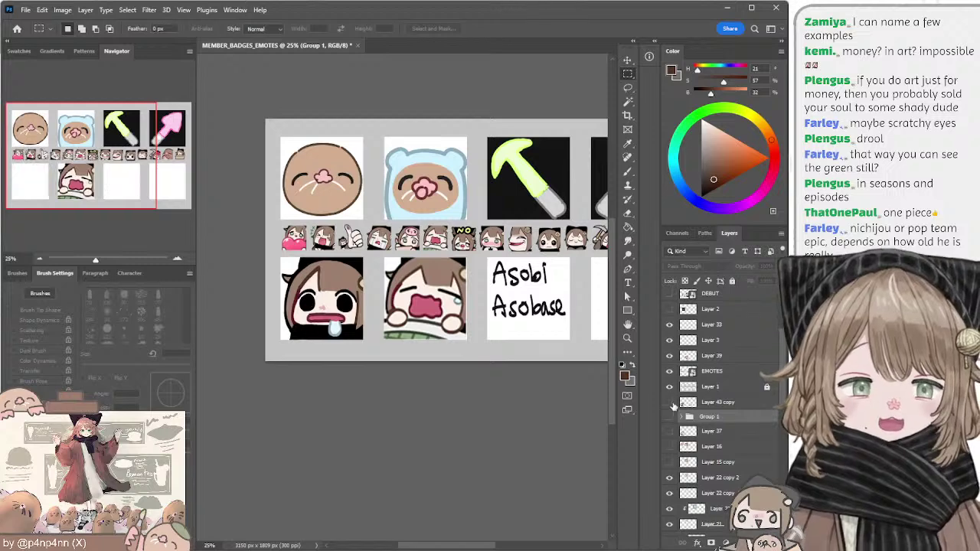
left_click(671, 403)
Step: Lasso around the drooling emote on the merged layer, copy it and clear the selection
left_click(685, 406)
key("l")
mouse_move(312, 254)
left_mouse_down()
mouse_move(286, 264)
mouse_move(285, 346)
mouse_move(360, 353)
mouse_move(366, 254)
mouse_move(295, 251)
left_mouse_up()
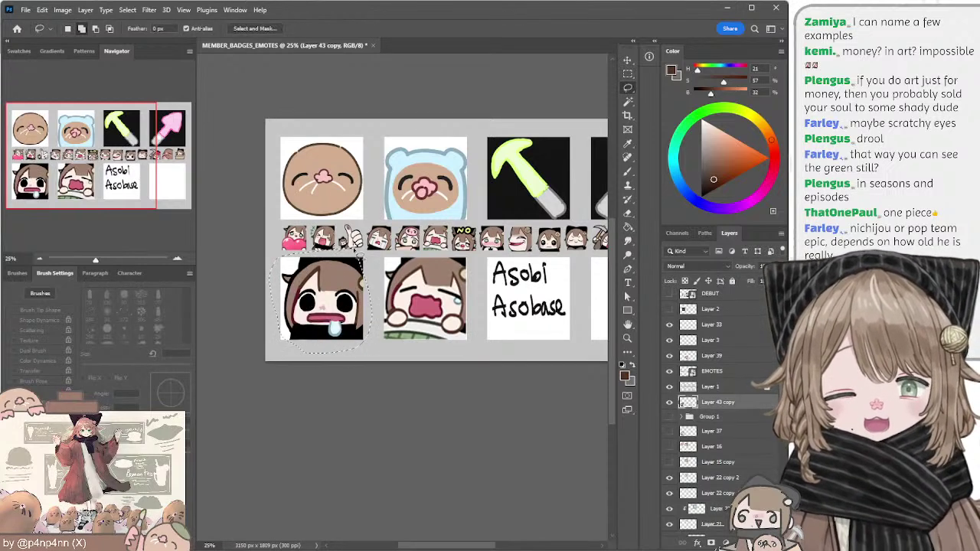
left_click(363, 174)
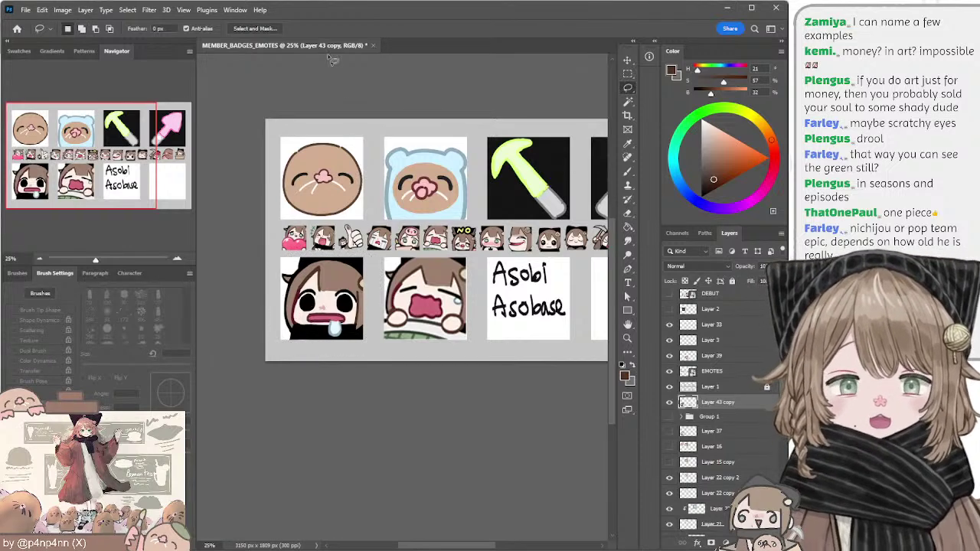
Step: Create a new 128 x 128 px document at 72 ppi with a white background
left_click(27, 11)
left_click(27, 23)
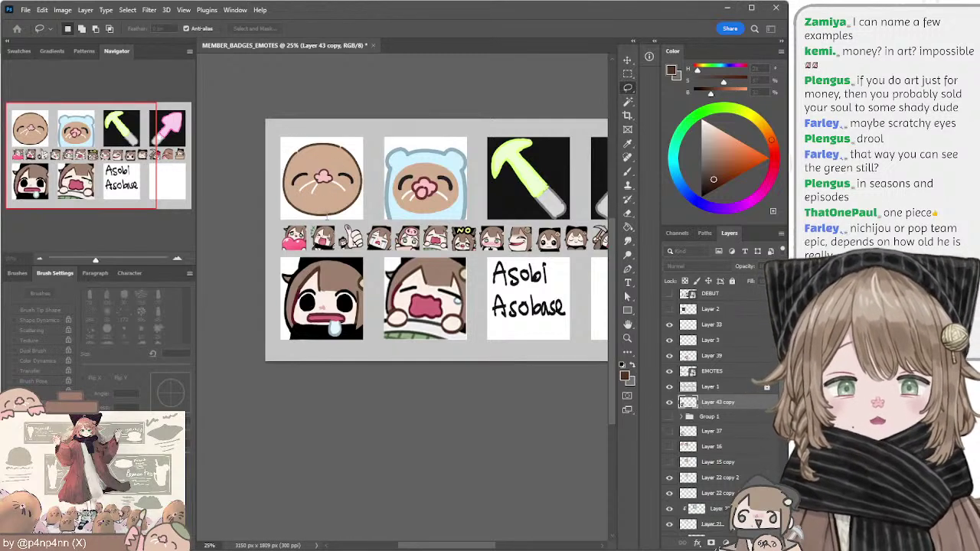
mouse_move(322, 216)
left_mouse_down()
mouse_move(291, 221)
mouse_move(285, 208)
left_mouse_up()
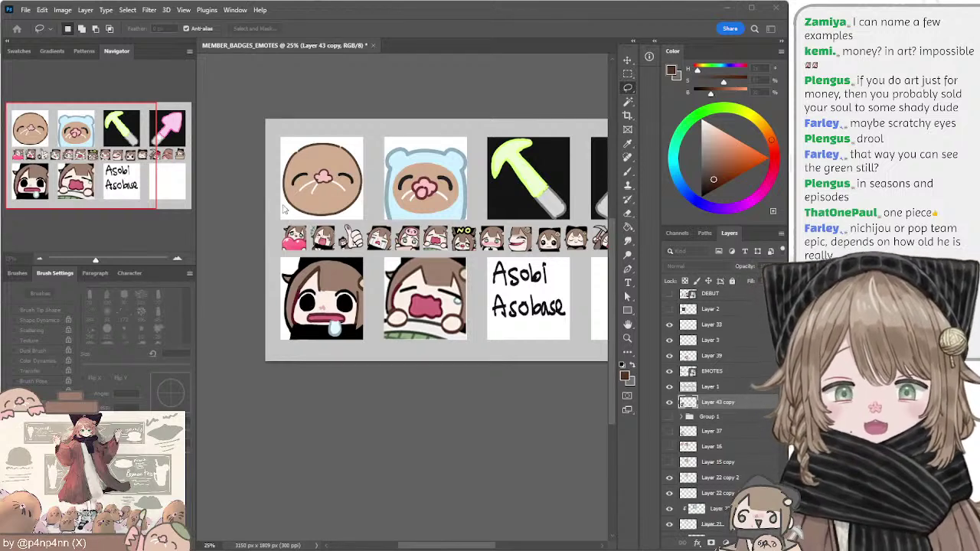
left_click_drag(289, 254, 279, 245)
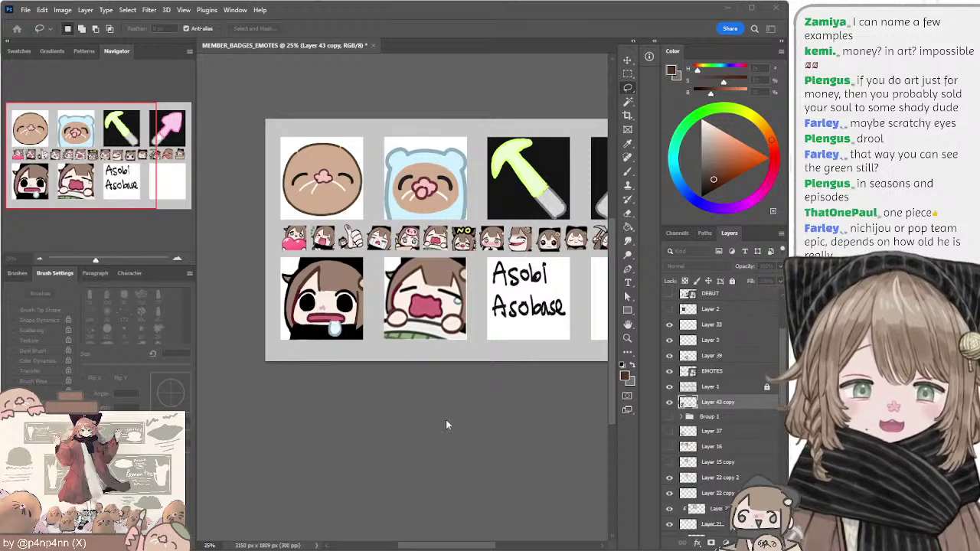
left_click(365, 447)
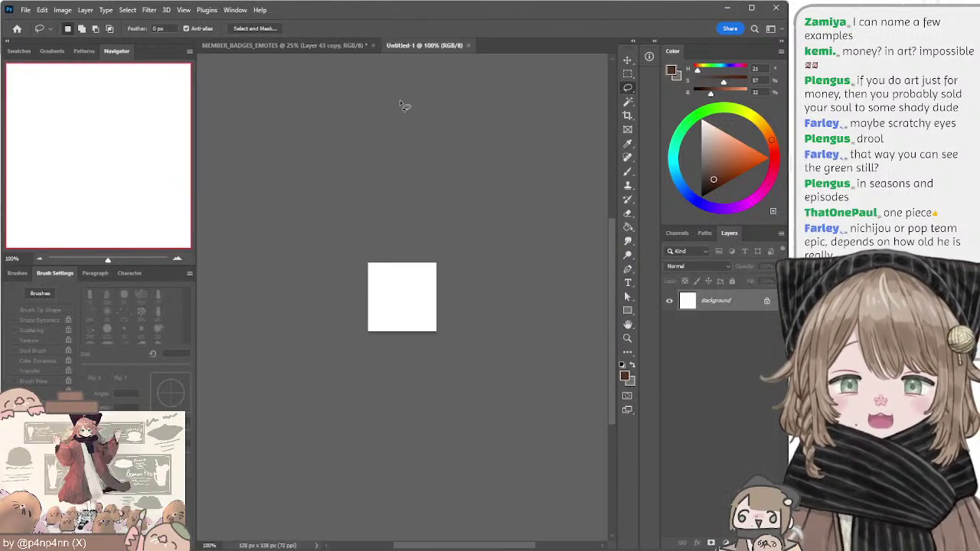
Step: Try to paste the emote into the 128 px document and scale it to 20.72% to fit, and delete the pasted layer
left_click(177, 260)
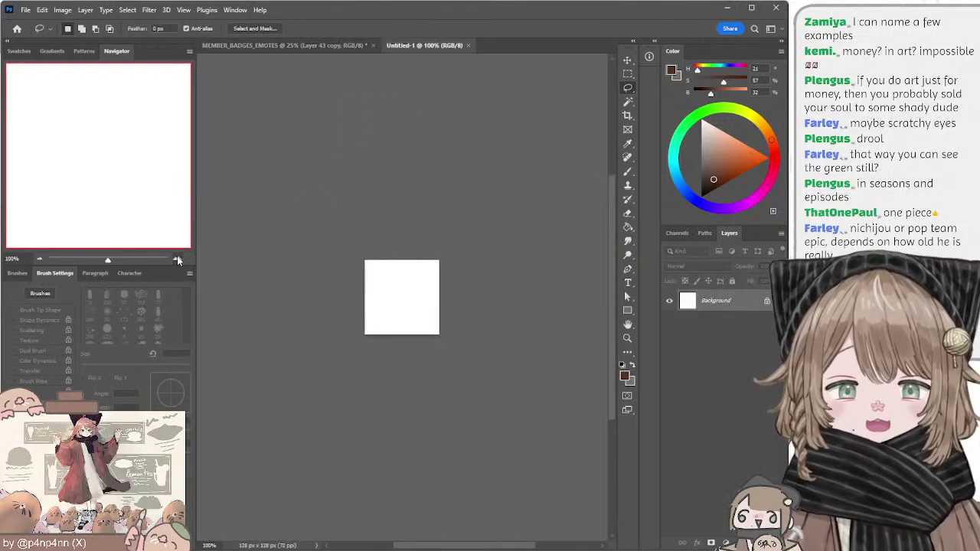
left_click(177, 261)
key("ctrl+v")
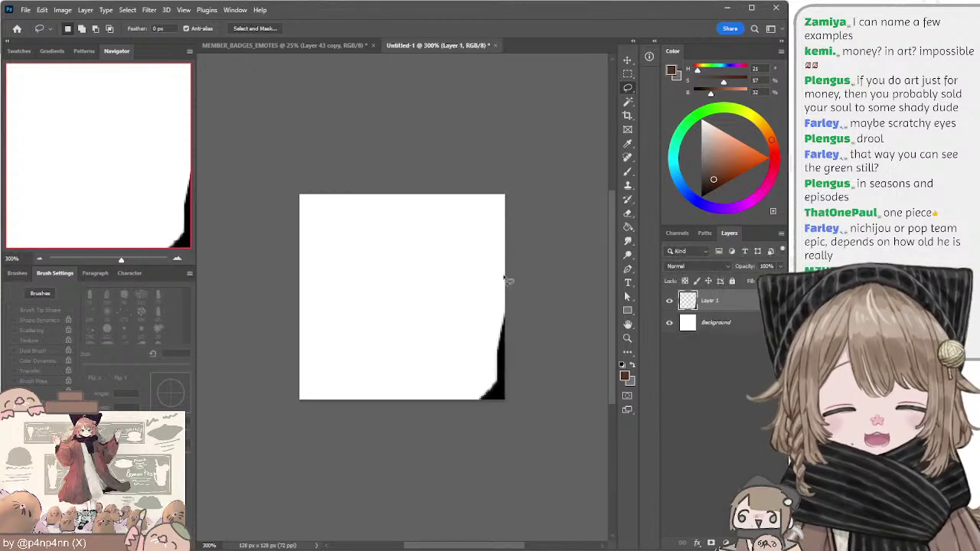
left_click(628, 60)
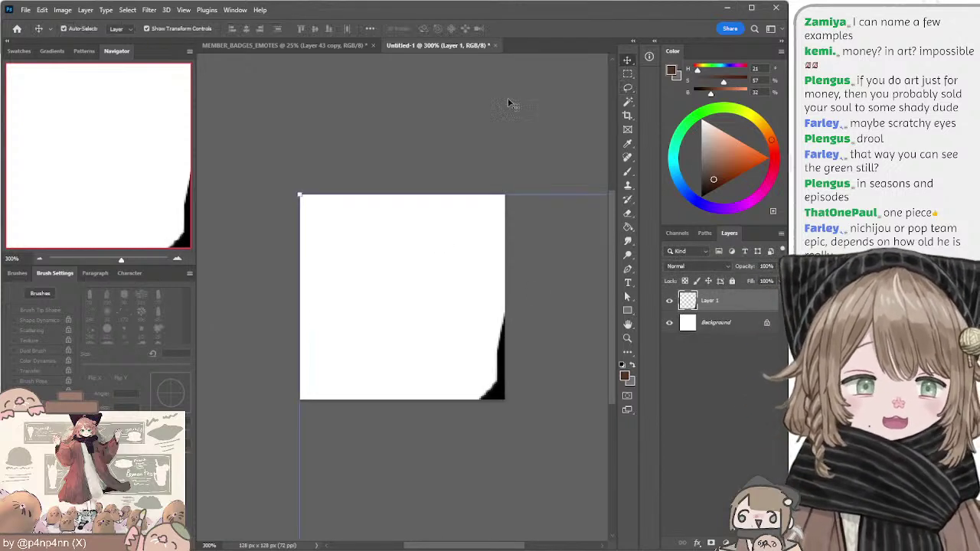
left_click(39, 259)
left_click(39, 259)
left_click_drag(297, 194, 233, 205)
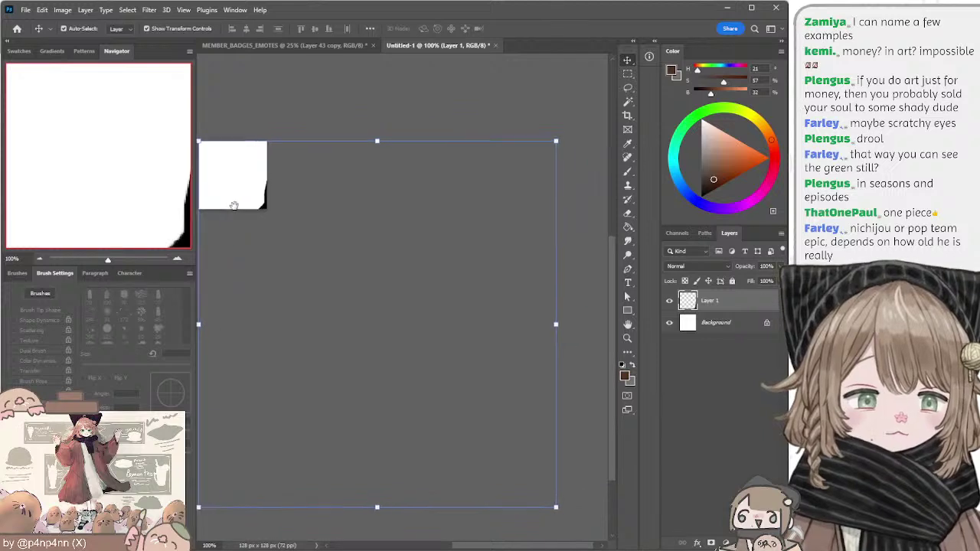
left_click_drag(557, 506, 273, 217)
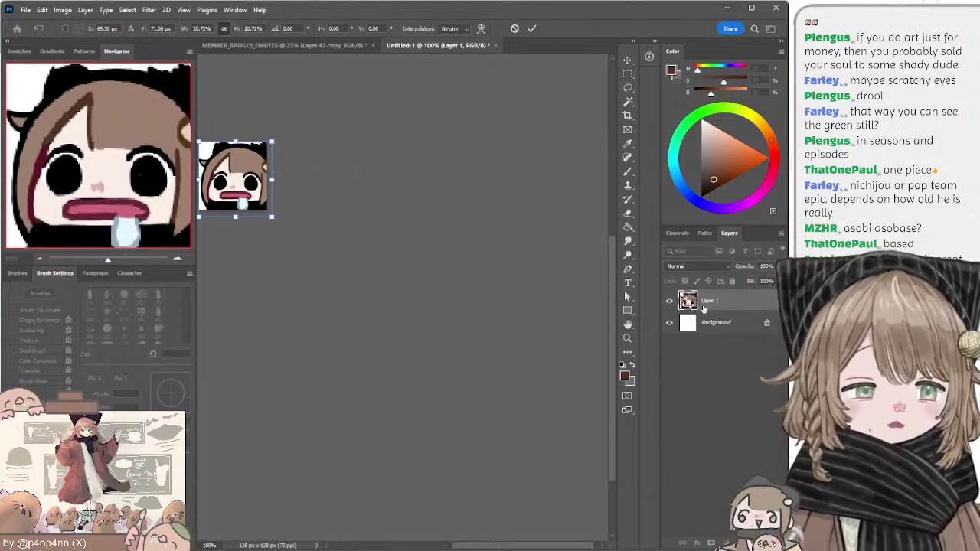
key("Return")
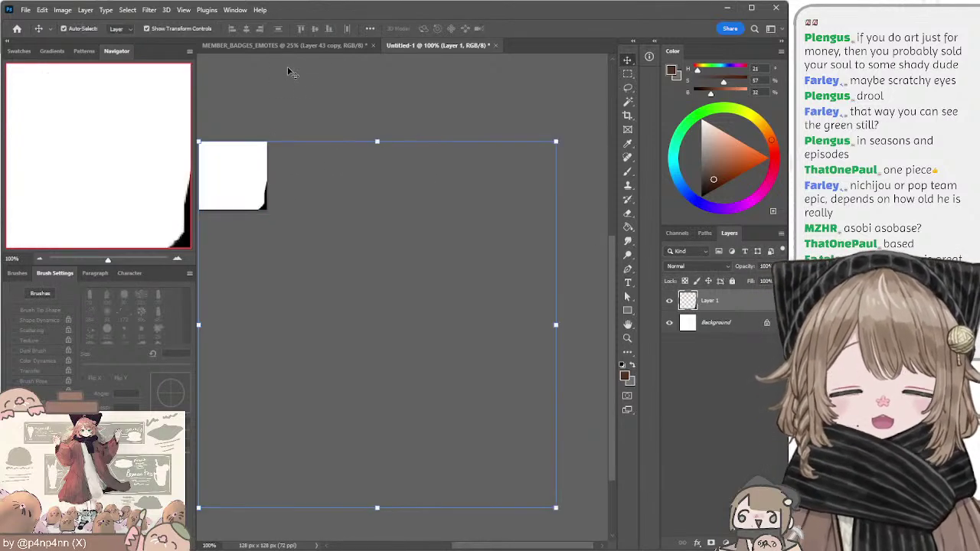
key("Delete")
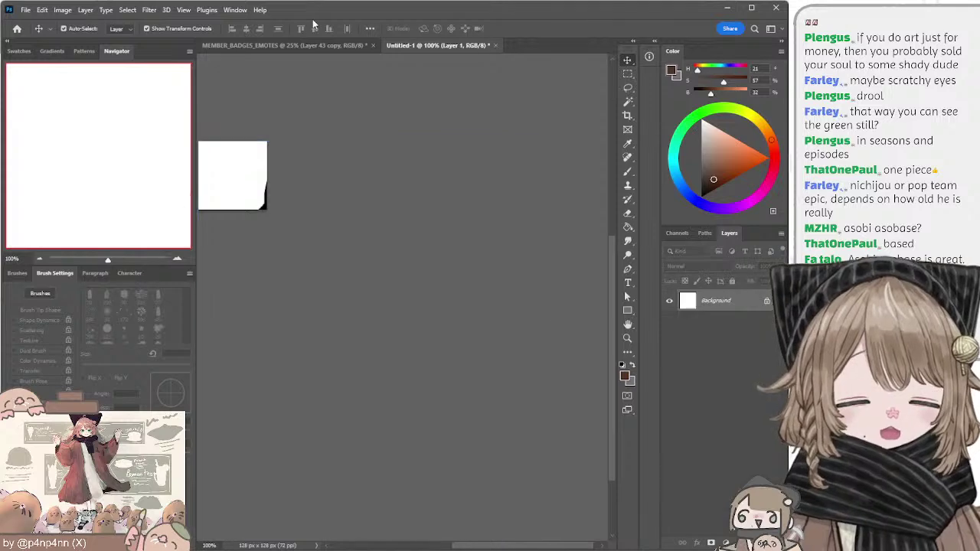
Step: Switch back to the MEMBER_BADGES_EMOTES document with the drooling emote's merged layer selected at 33.3% zoom
left_click(274, 46)
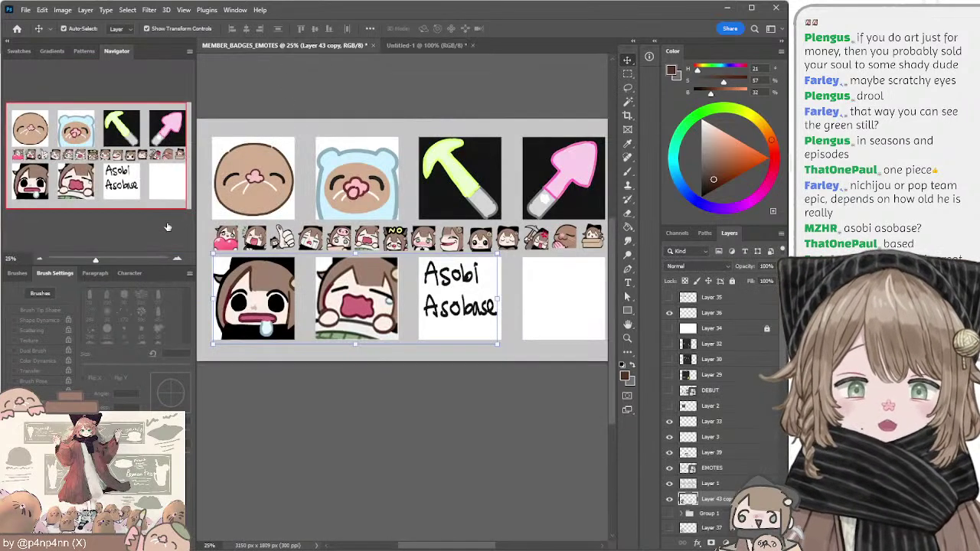
left_click(177, 259)
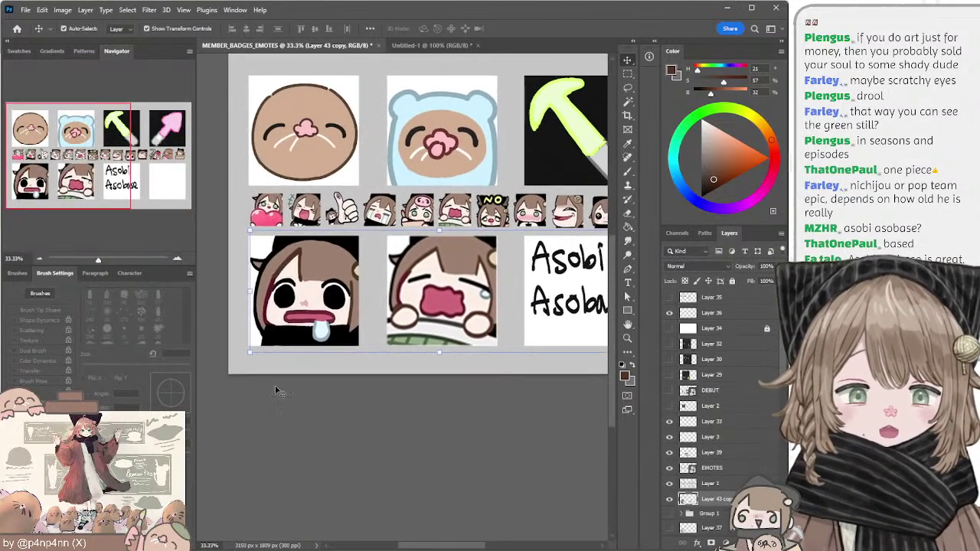
left_click(293, 261)
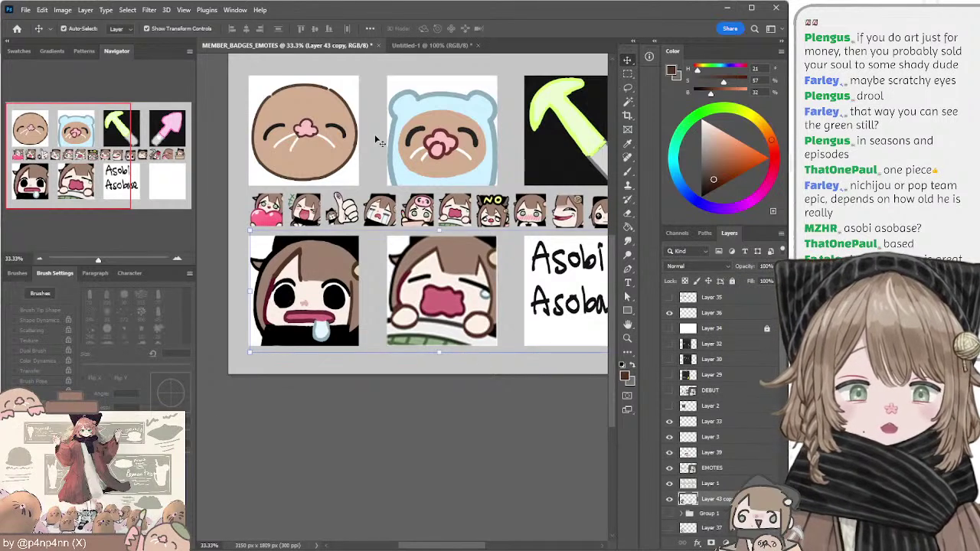
Step: Select the square area of the drooling emote with the Magic Wand on Layer 1 and copy that area from Layer 43 copy
left_click(628, 102)
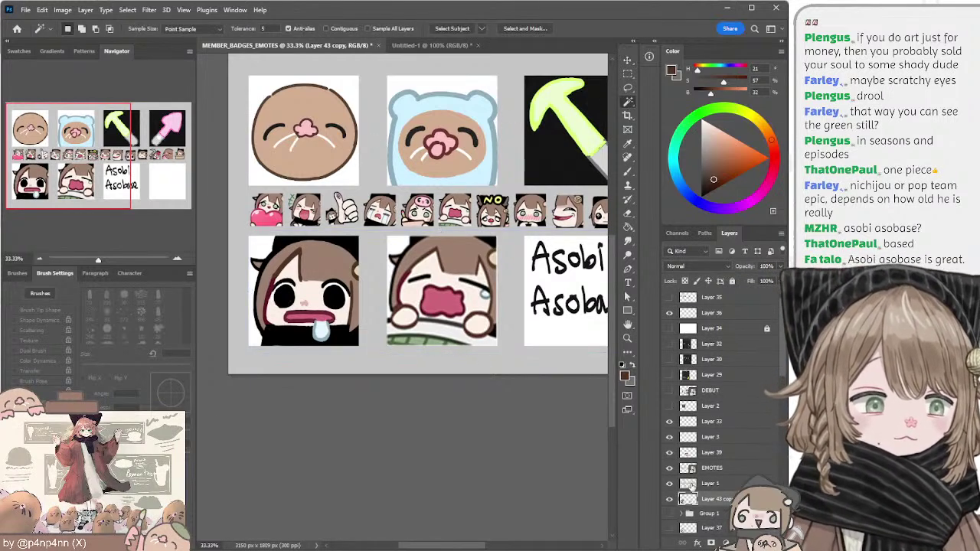
left_click(693, 484)
left_click(520, 115)
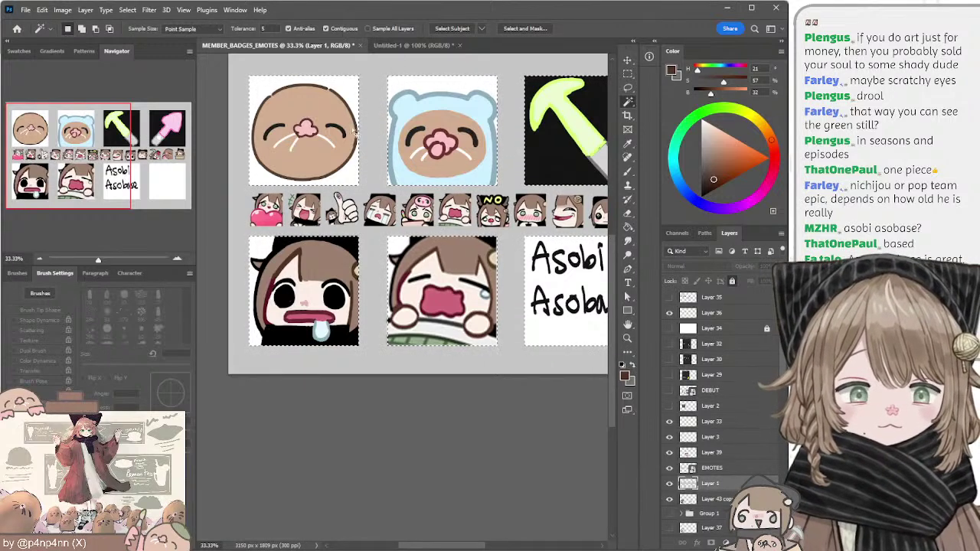
key("l")
left_click(628, 102)
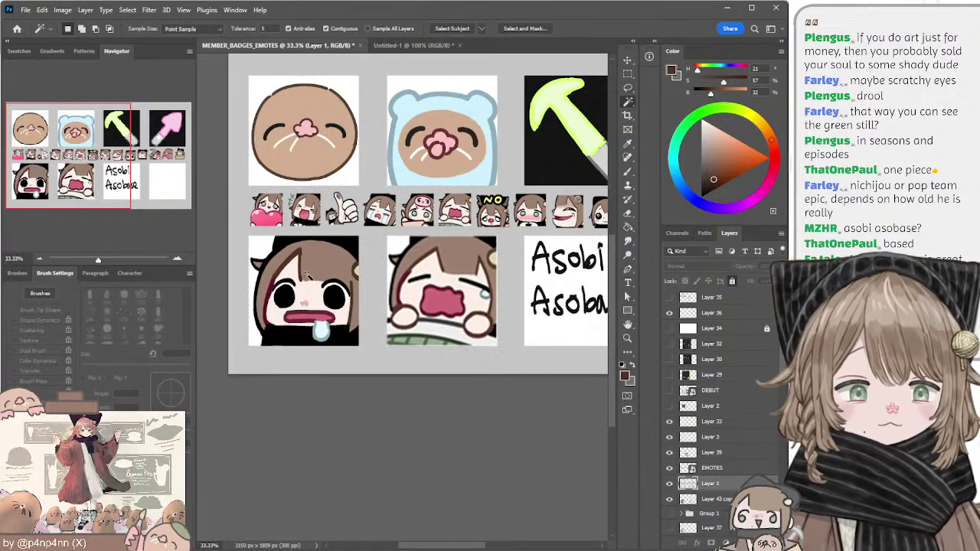
scroll(689, 444, "down", 4)
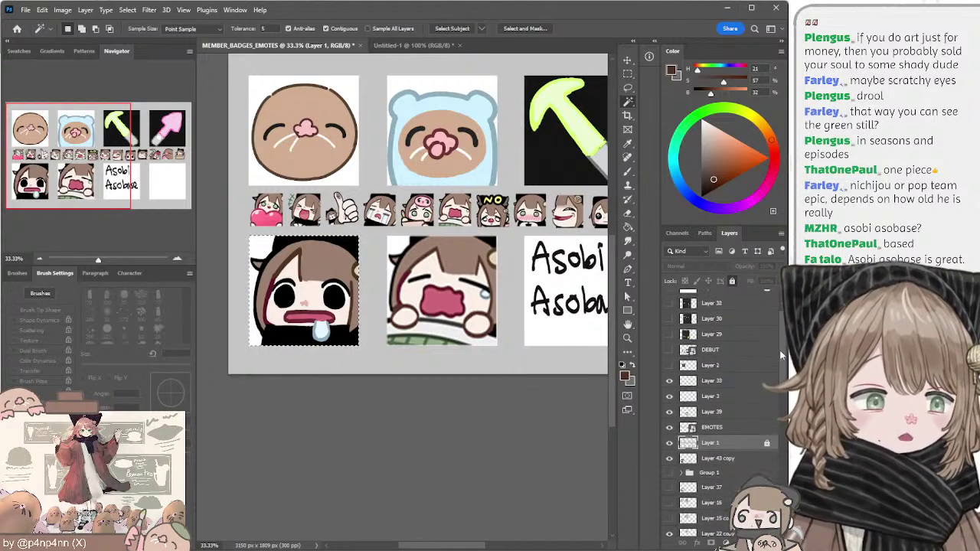
left_click(688, 431)
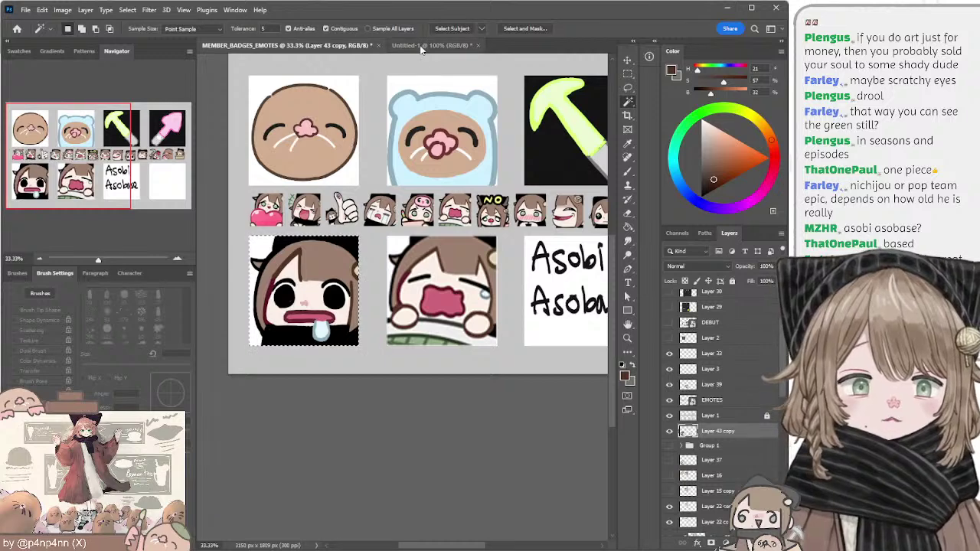
Step: Paste the drooling emote into the 128 x 128 px Untitled-1 document and scale it to 20.72% to fit the canvas
left_click(423, 46)
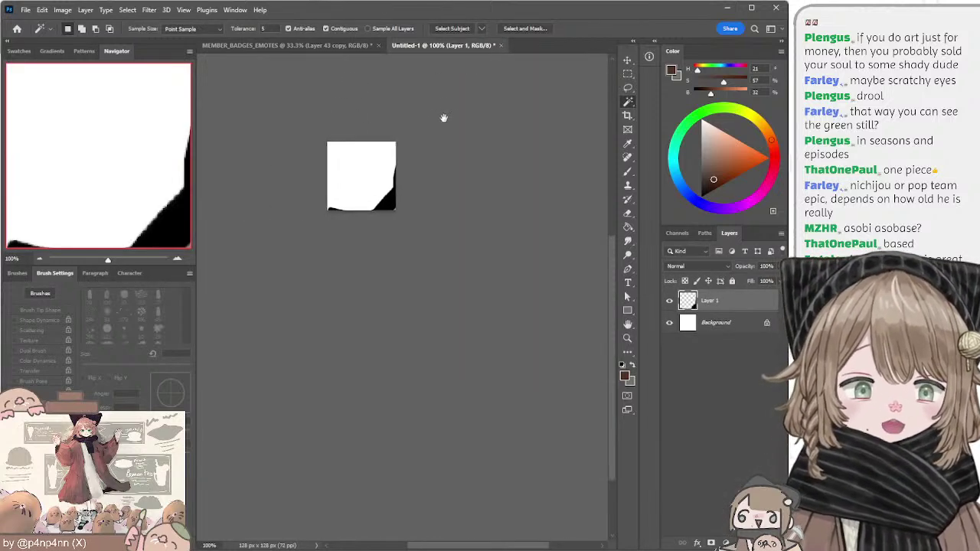
left_click(39, 258)
key("v")
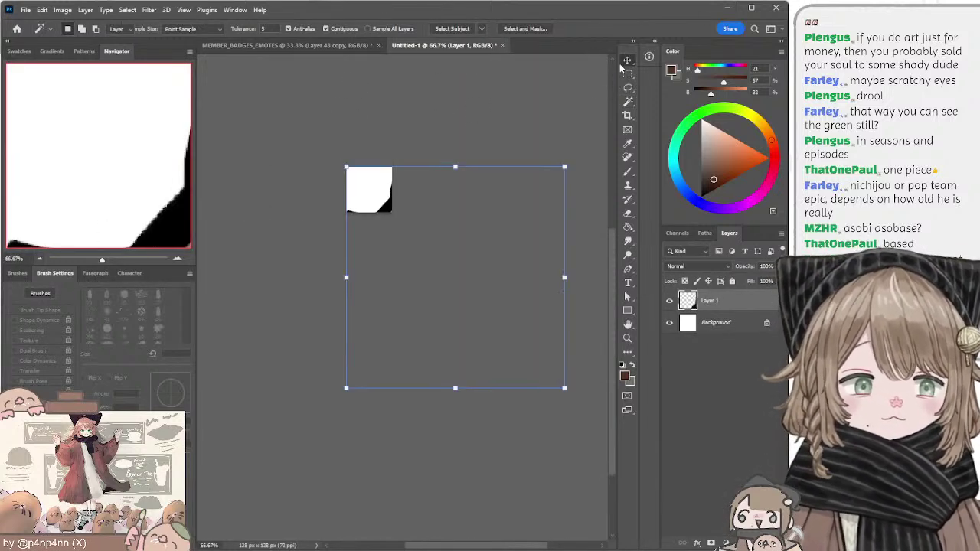
left_click_drag(563, 388, 394, 215)
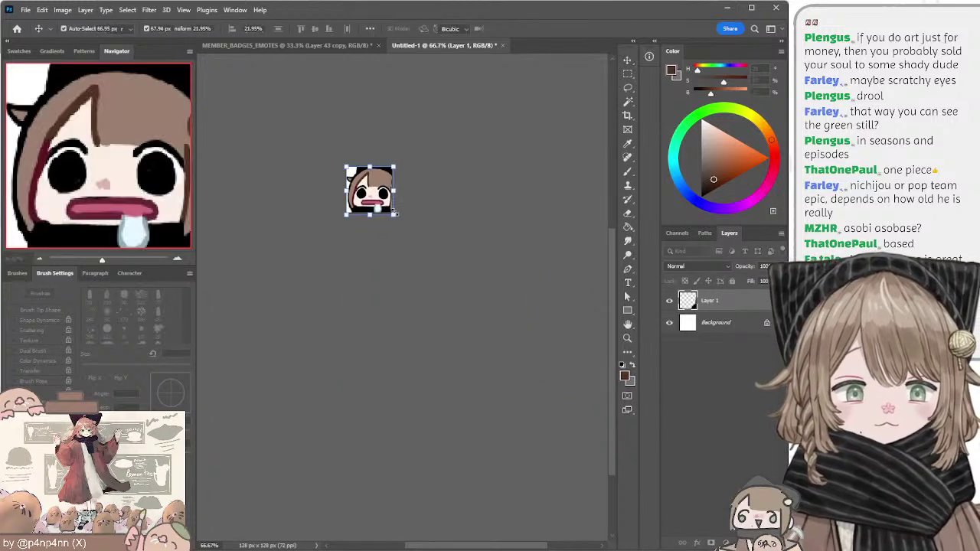
left_click(177, 259)
left_click(178, 259)
left_click(177, 258)
left_click(177, 259)
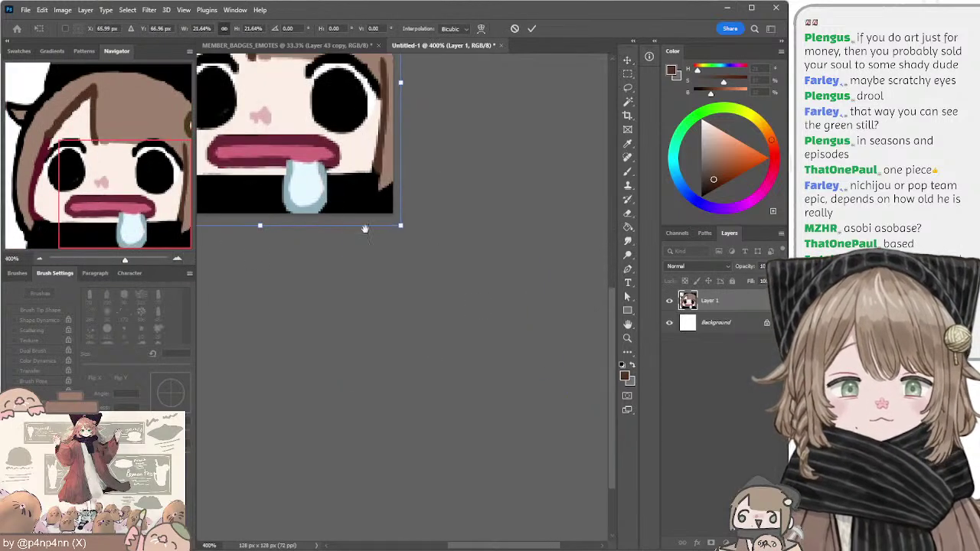
left_click_drag(363, 224, 450, 369)
left_click_drag(510, 374, 509, 374)
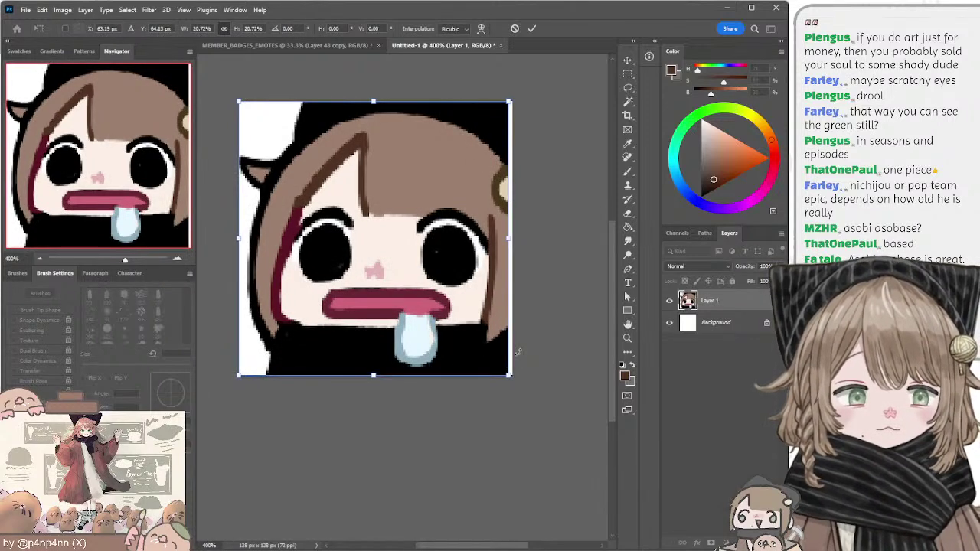
key("Return")
Step: Nudge the emote right to meet the canvas edge and hide the white Background layer
key("Right")
key("Right")
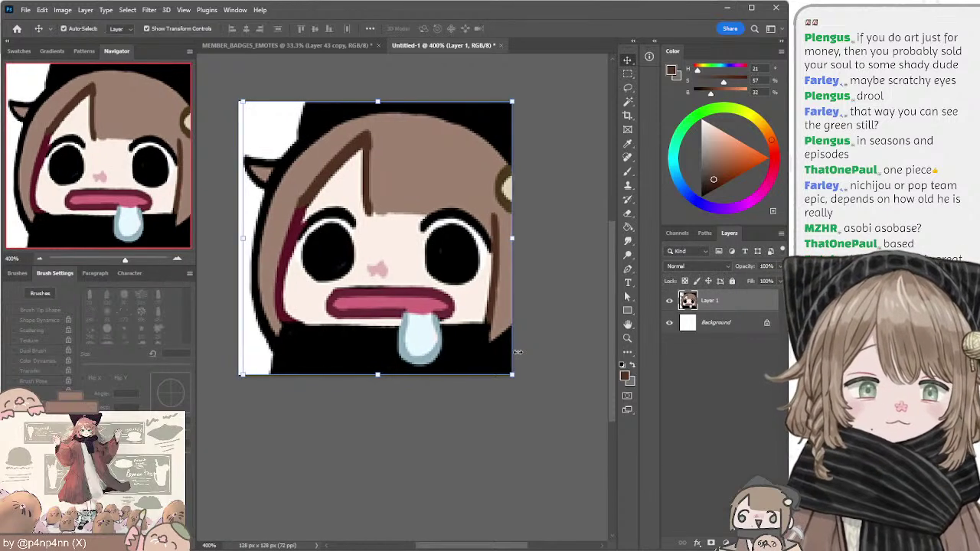
left_click(578, 164)
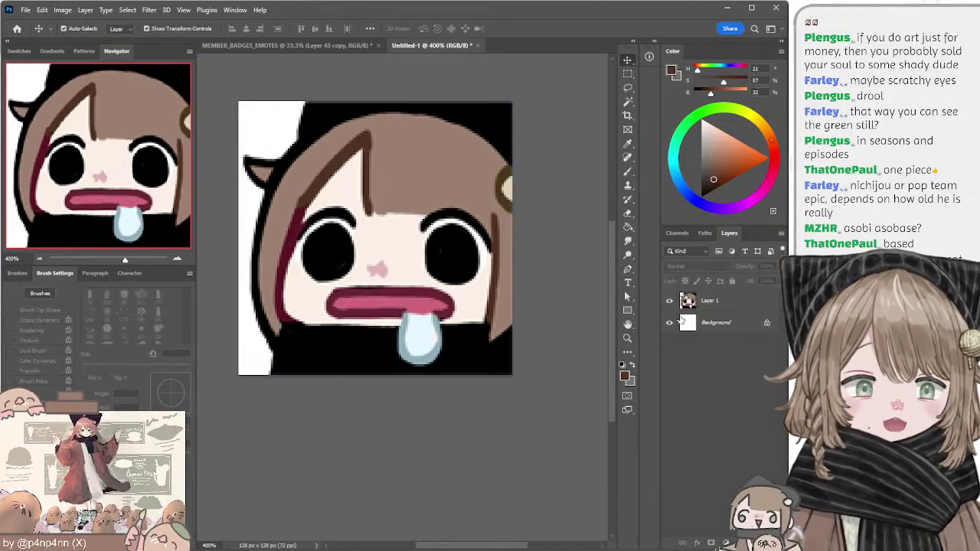
left_click(671, 323)
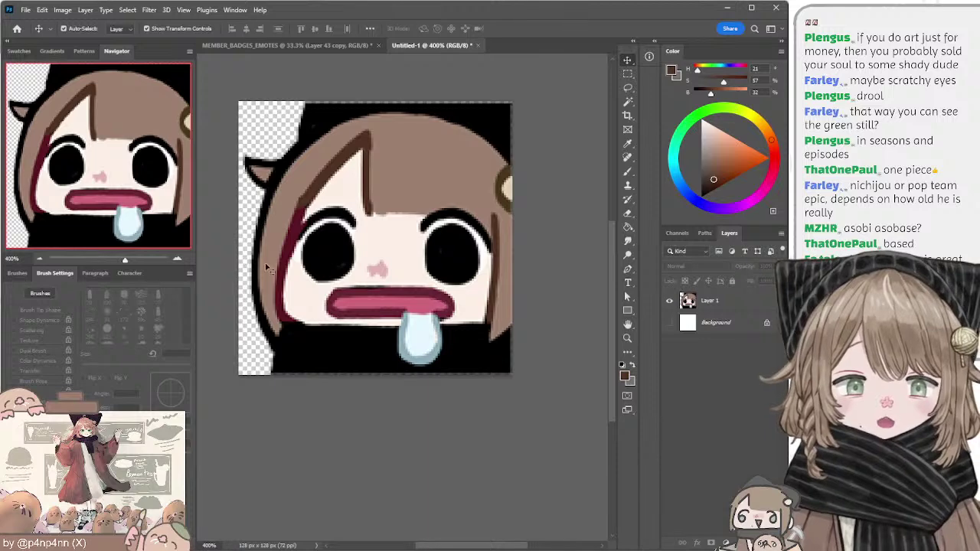
Step: Set up a 3 px black brush on the emote's Layer 1
left_click(340, 252)
key("b")
key("d")
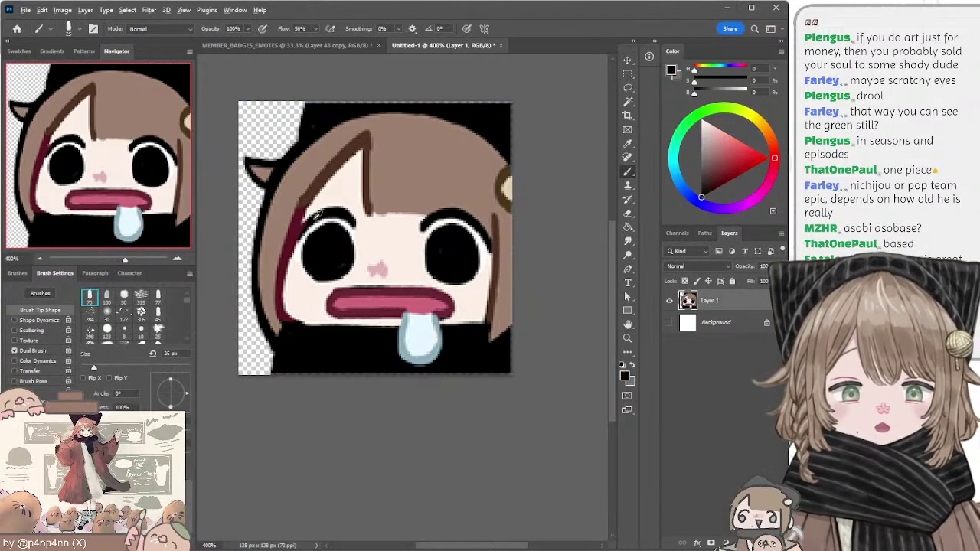
key("bracketleft")
key("bracketleft")
key("bracketleft")
key("bracketleft")
key("bracketleft")
key("bracketleft")
key("bracketleft")
key("bracketleft")
key("bracketleft")
key("bracketleft")
key("bracketleft")
key("bracketleft")
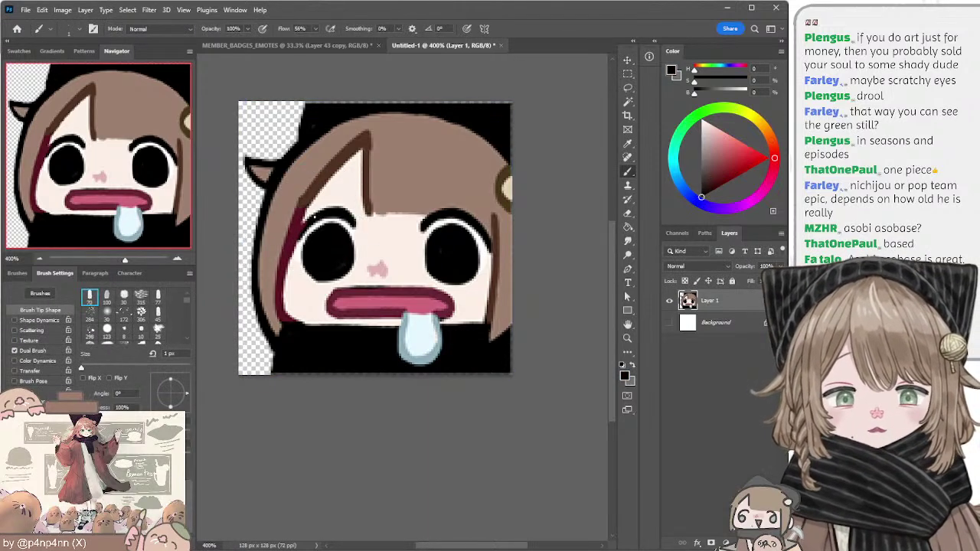
key("bracketright")
key("bracketright")
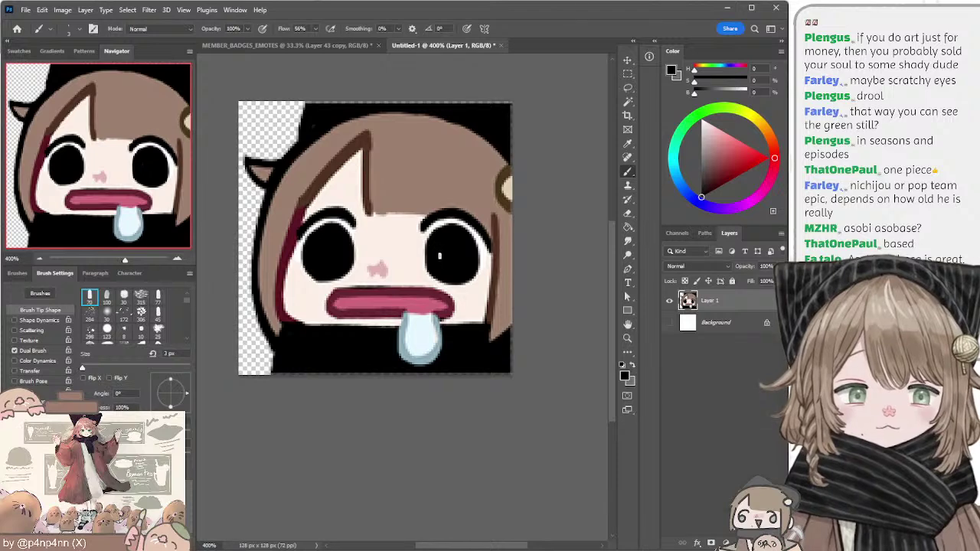
Step: Enlarge the emote layer to 101.17% by extending its upper edge past the canvas
left_click(40, 258)
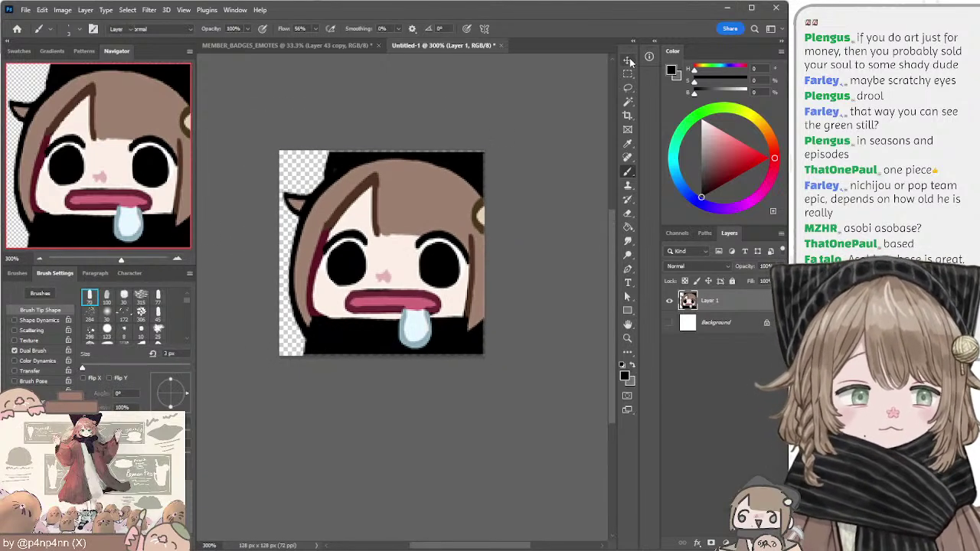
left_click(628, 60)
left_click(178, 259)
key("ctrl+plus")
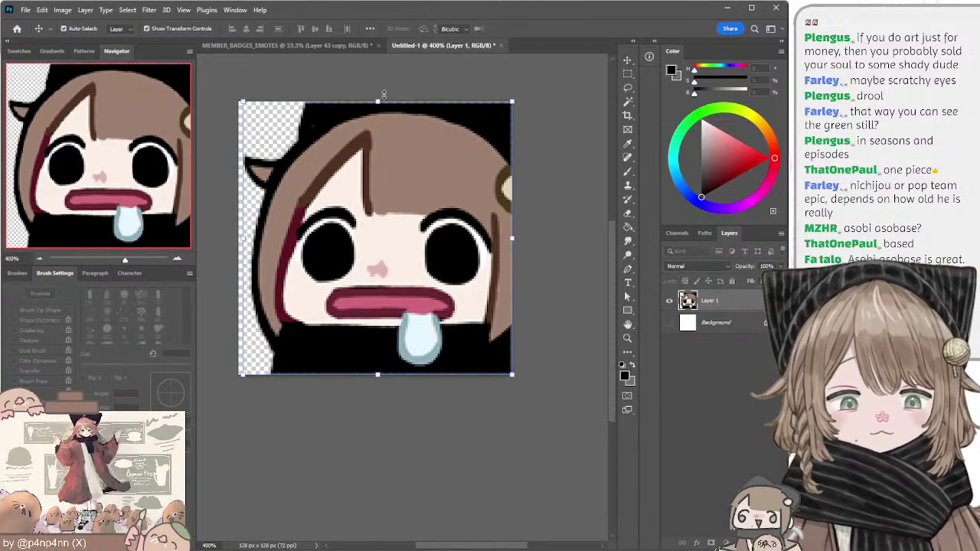
left_click_drag(377, 100, 389, 96)
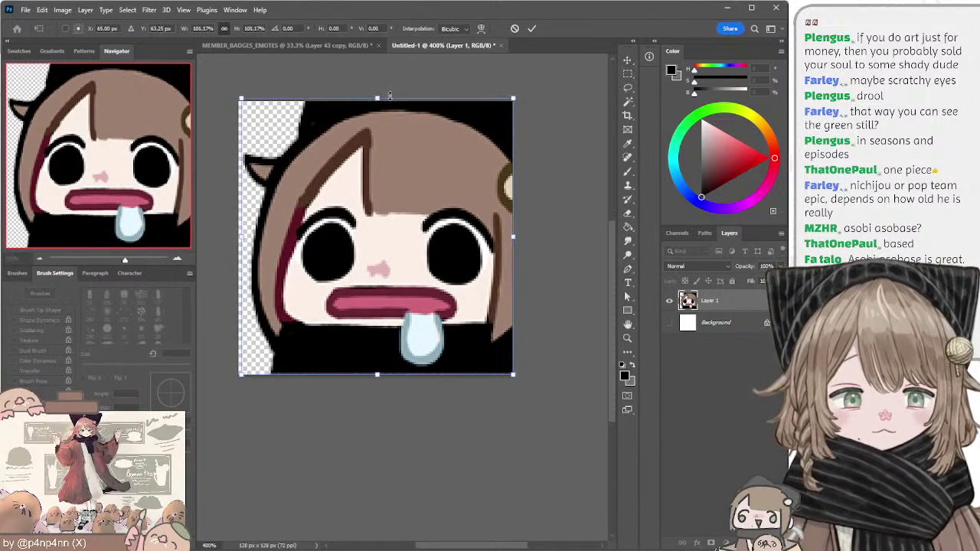
key("Return")
Step: Try a small brush stroke beside the drool in the mouth's dark red outline colour, and undo it
key("b")
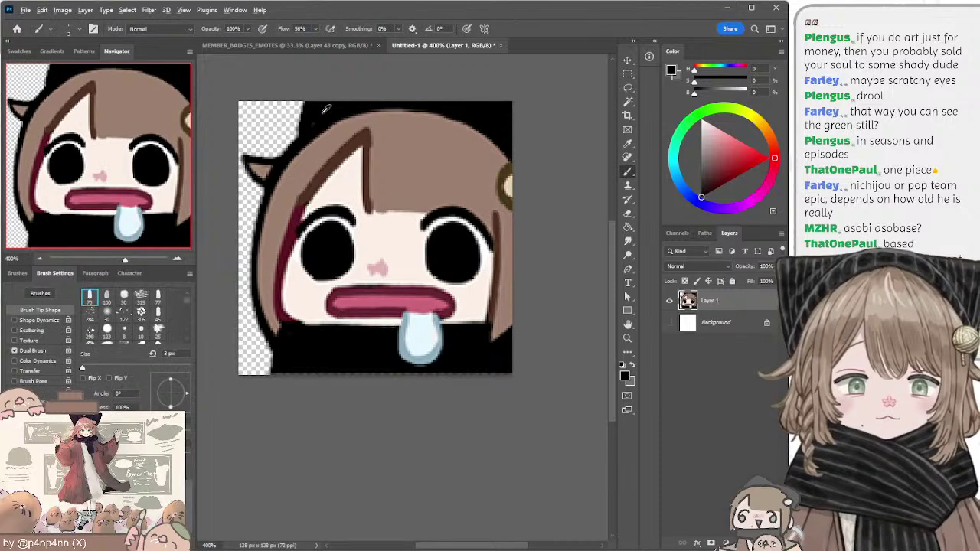
left_click(40, 258)
left_click(401, 310, "alt")
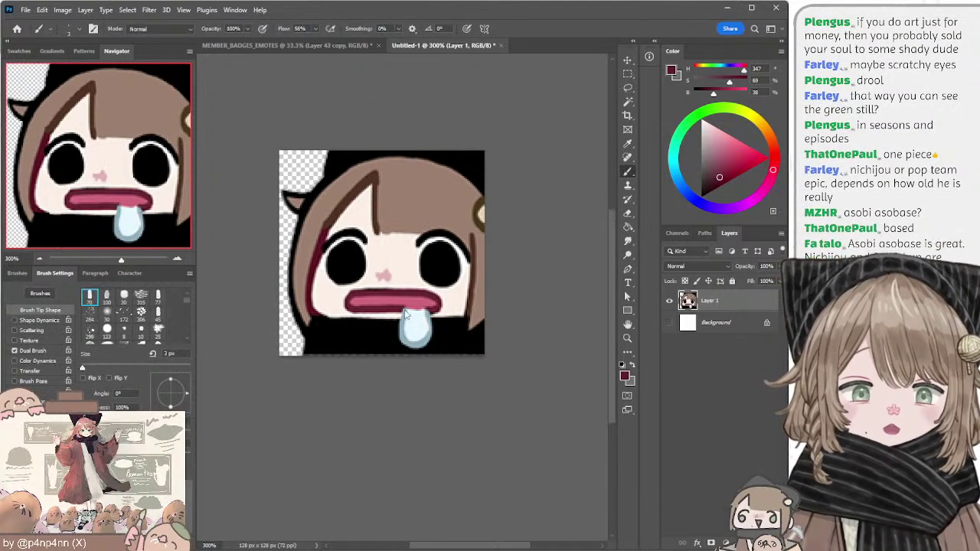
left_click_drag(403, 309, 404, 313)
key("ctrl+z")
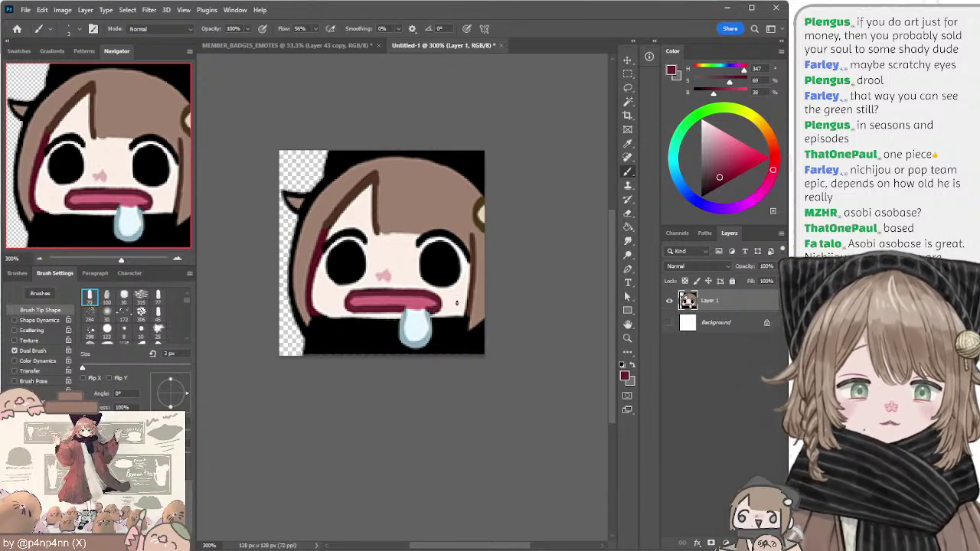
Step: Try a 5 px stroke across the top of the drool in its sampled light blue, and undo it
left_click(415, 314, "alt")
key("bracketright")
key("bracketright")
left_click_drag(407, 309, 421, 312)
key("ctrl+z")
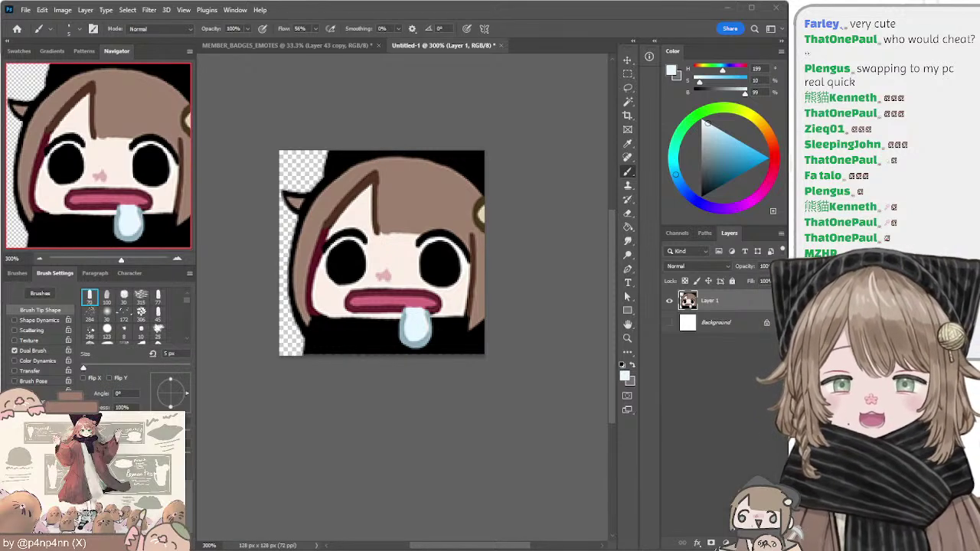
Step: Return to the MEMBER_BADGES_EMOTES document and clear the selection around the drooling emote
left_click(341, 47)
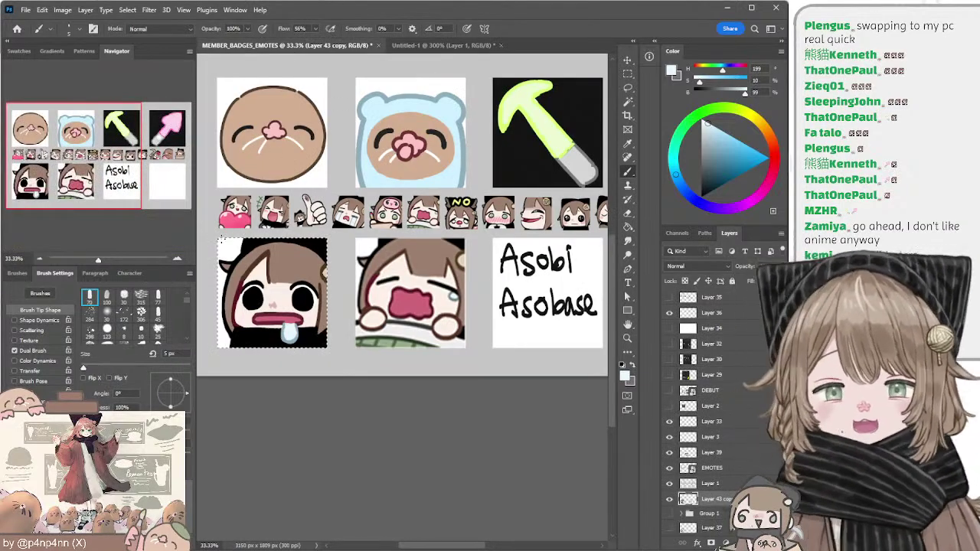
key("l")
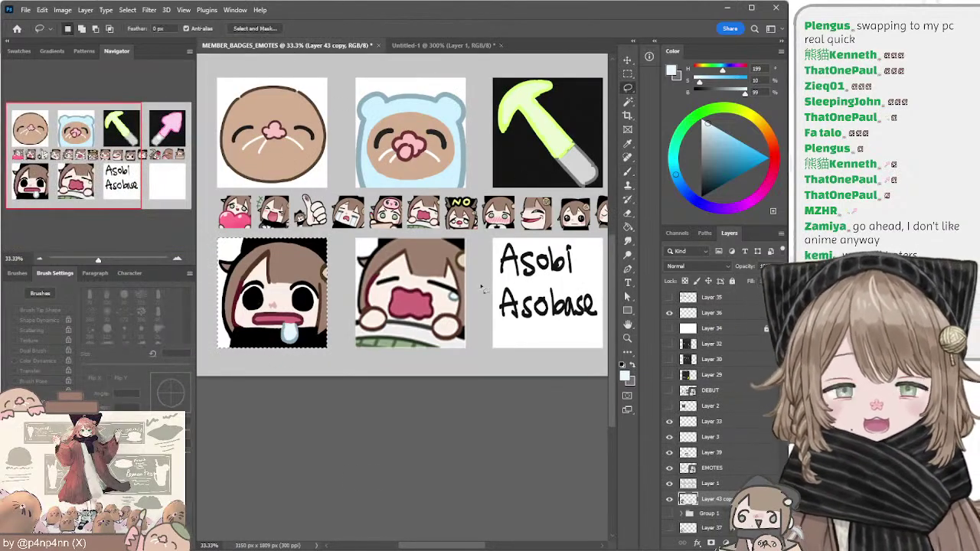
left_click_drag(360, 462, 385, 397)
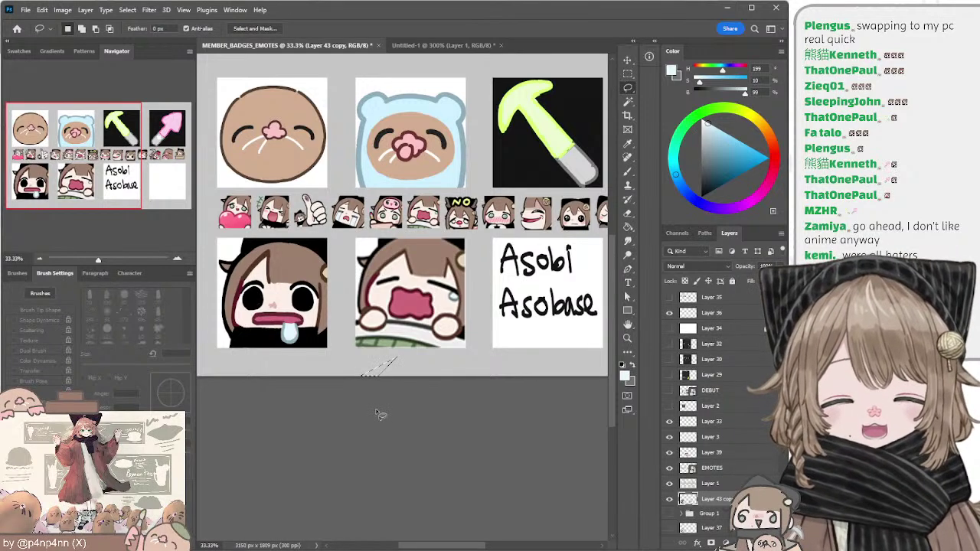
left_click(628, 76)
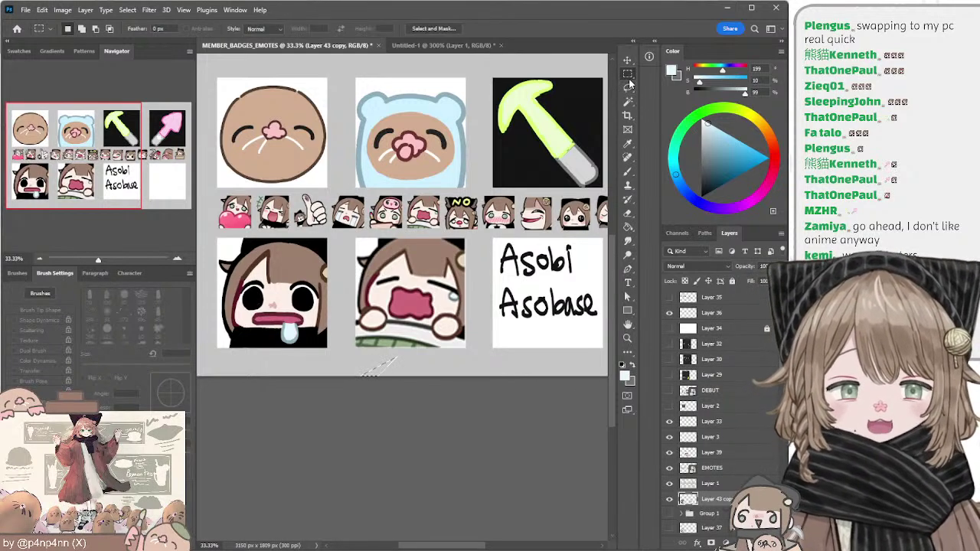
left_click(224, 442)
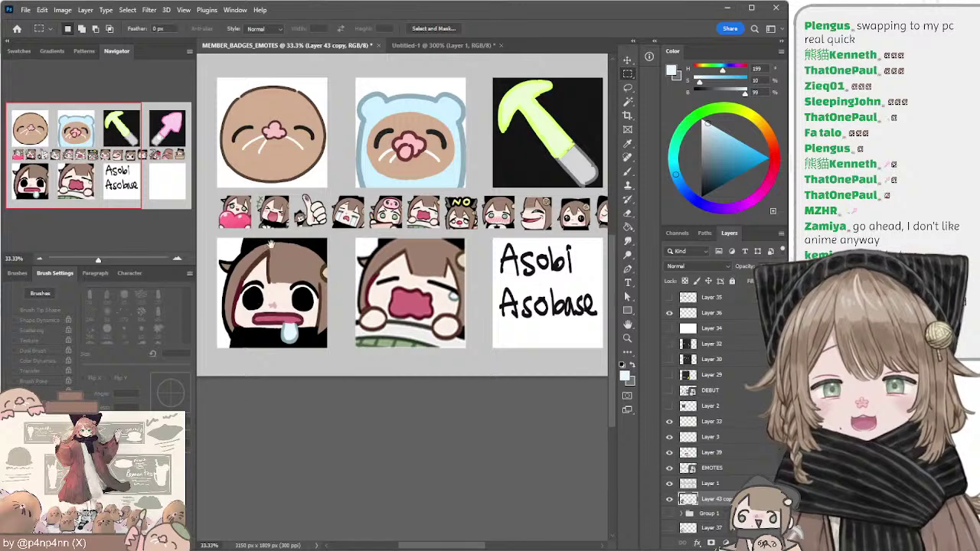
mouse_move(263, 232)
left_mouse_down()
mouse_move(263, 294)
mouse_move(274, 288)
left_mouse_up()
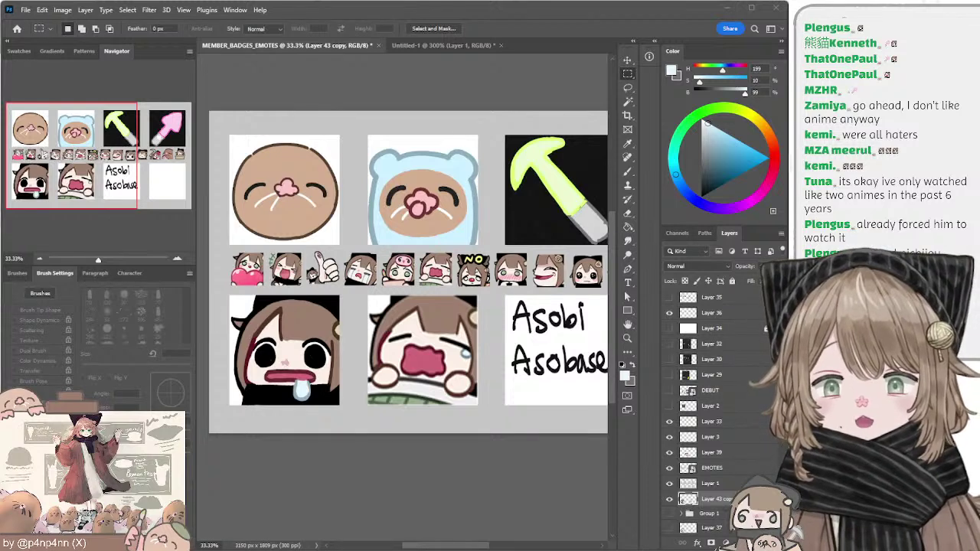
Step: Save the emote sheet under the file name MEMBER_EMOTES.psd
key("Return")
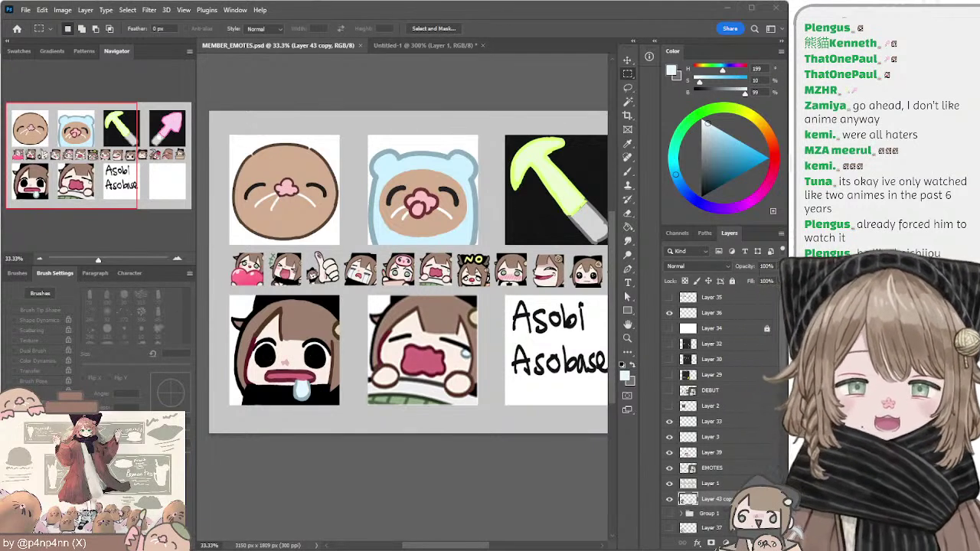
left_click(301, 45)
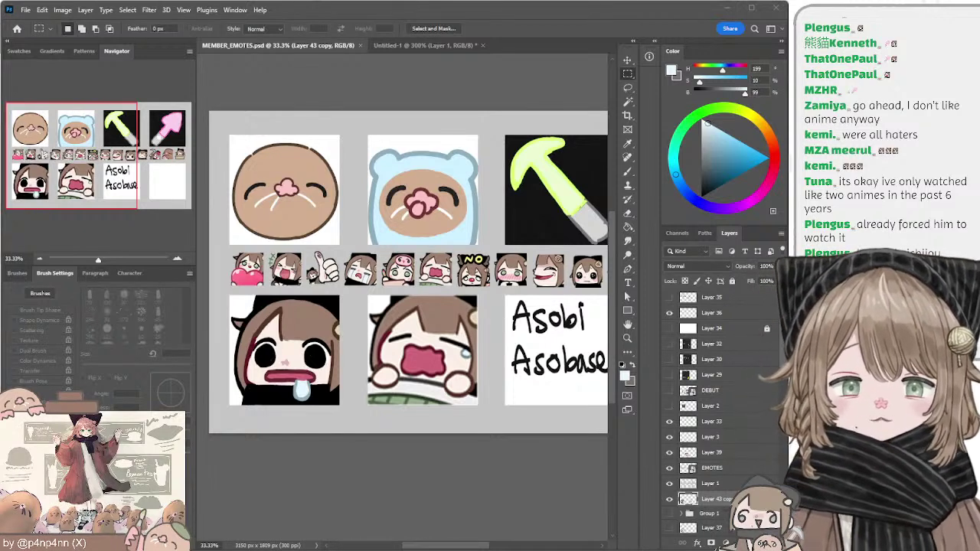
left_click(368, 116)
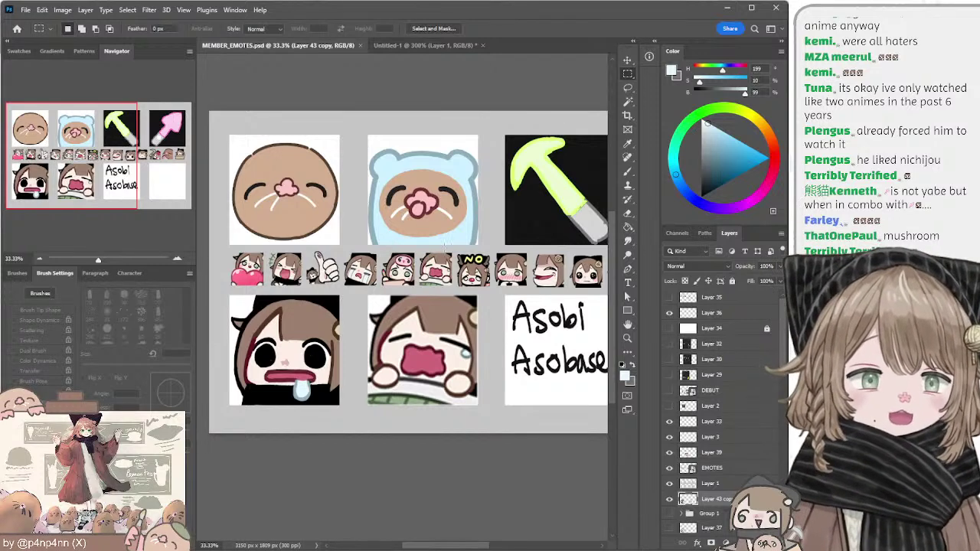
Step: Lasso the handwritten "Asobi Asobase" note in the lower row's third tile and delete it
key("l")
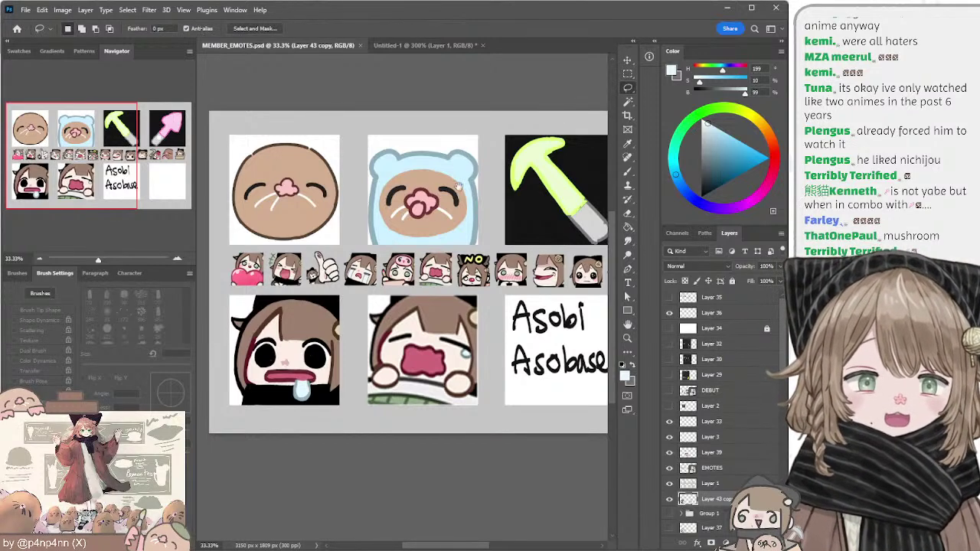
left_click_drag(486, 226, 413, 227)
mouse_move(569, 231)
left_mouse_down()
mouse_move(423, 232)
mouse_move(579, 232)
left_mouse_up()
left_click_drag(409, 238, 287, 203)
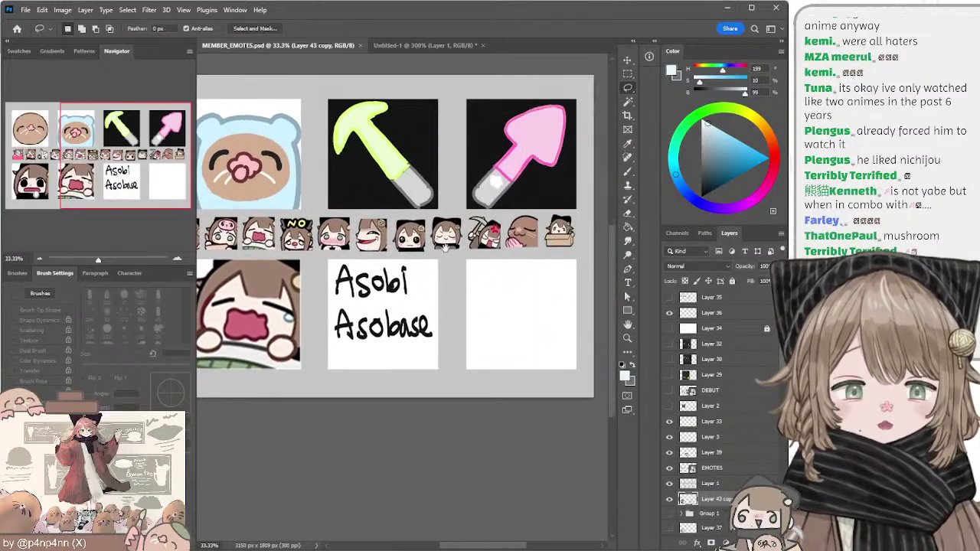
mouse_move(325, 259)
left_mouse_down()
mouse_move(442, 346)
mouse_move(416, 247)
left_mouse_up()
key("Delete")
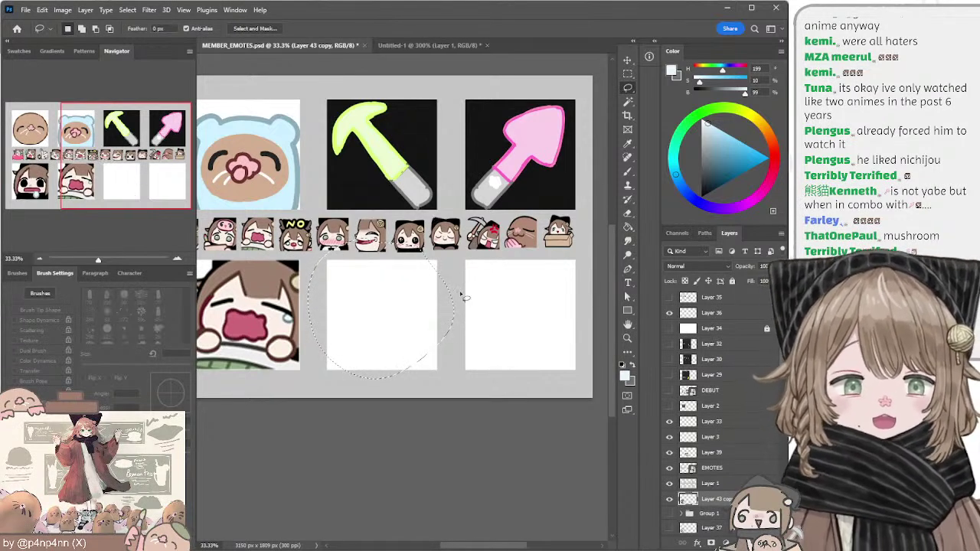
Step: Clear the lasso selection and add a new layer directly above Layer 43 copy for sketching with the Brush
key("v")
left_click_drag(470, 304, 468, 274)
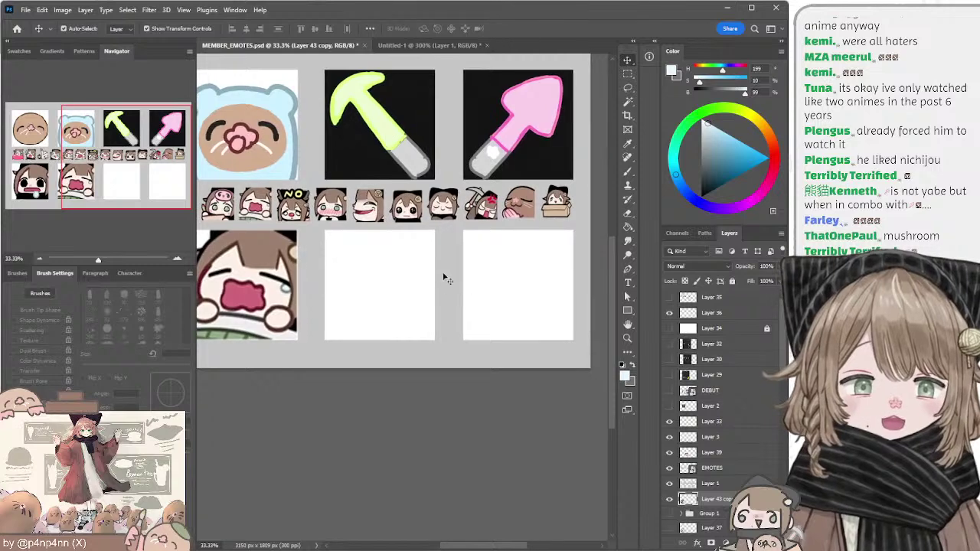
key("b")
key("b")
key("ctrl+shift+alt+n")
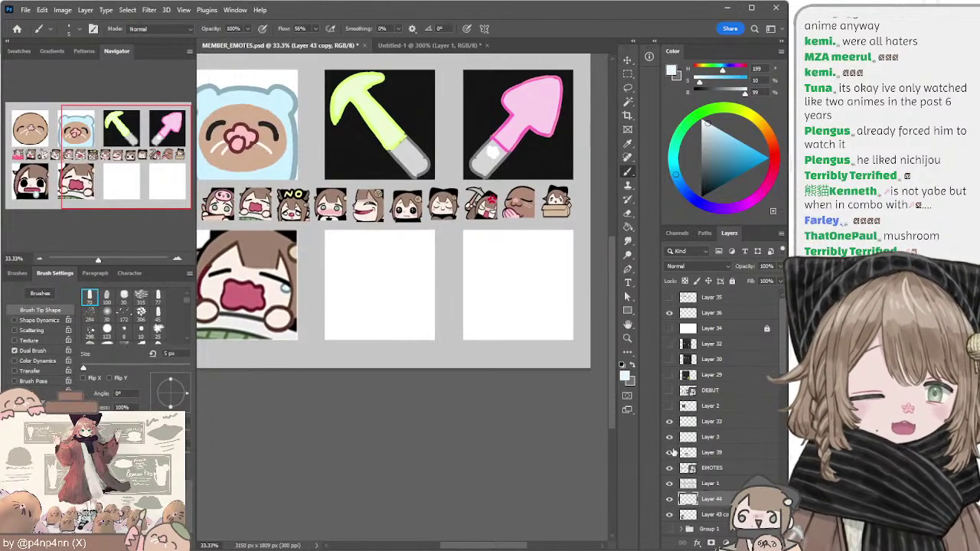
Step: Set the brush colour to a neutral dark grey at 33% brightness and the brush size to 20 px
left_click_drag(703, 179, 692, 172)
key("bracketright")
key("bracketright")
key("bracketright")
key("bracketright")
key("bracketright")
key("bracketright")
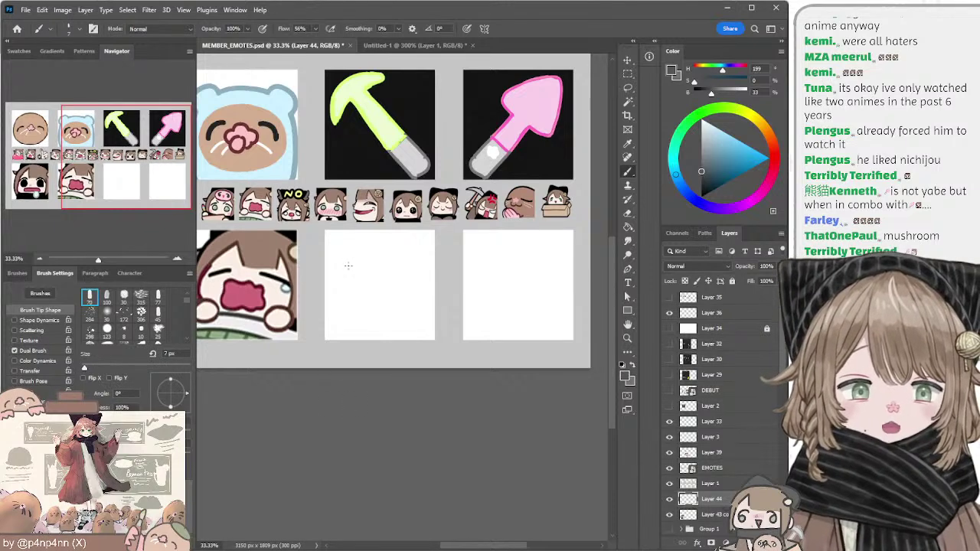
Step: Try sketching a curved cheek line in the empty third tile of the lower row, and undo it
left_click_drag(354, 263, 373, 296)
key("ctrl+z")
left_click_drag(375, 307, 376, 303)
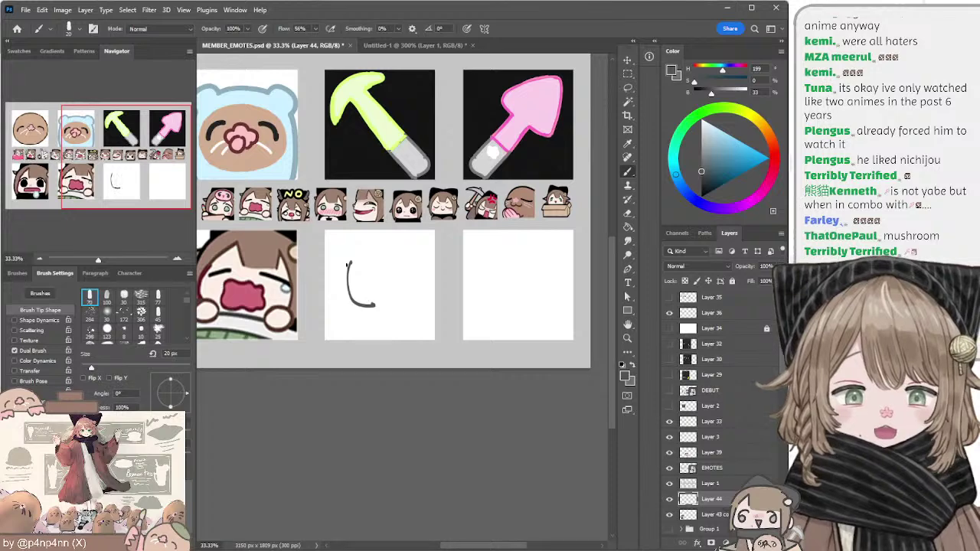
key("ctrl+z")
mouse_move(348, 261)
left_mouse_down()
mouse_move(366, 286)
mouse_move(359, 266)
left_mouse_up()
key("ctrl+z")
key("ctrl+z")
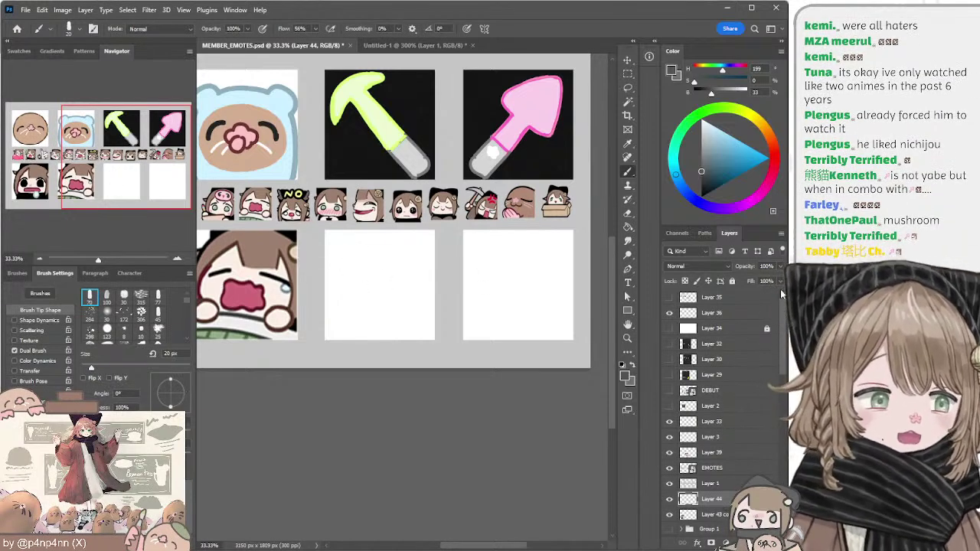
Step: Add a new layer above Layer 36 and sketch a side lock of hair with a short cheek line in the third tile
left_click(769, 314)
left_click(754, 543)
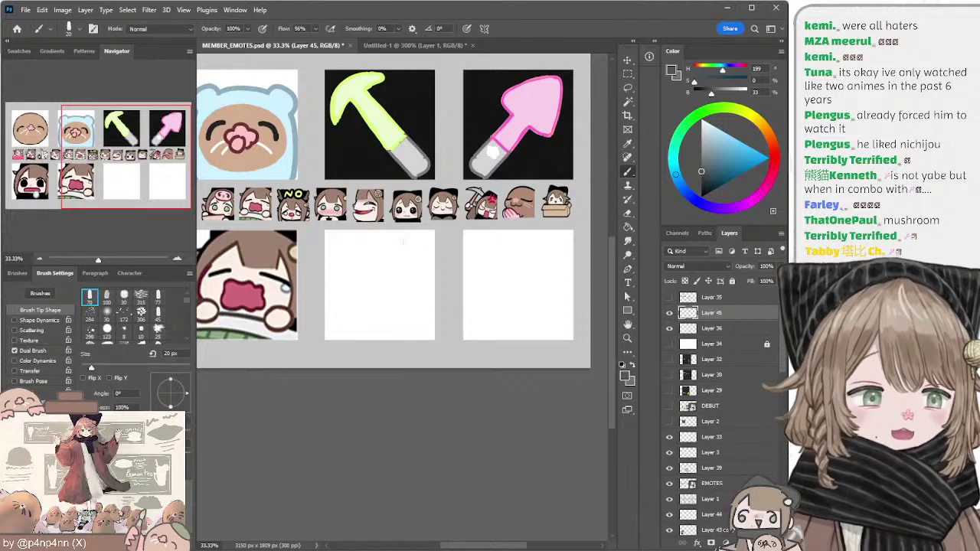
mouse_move(360, 248)
left_mouse_down()
mouse_move(376, 286)
mouse_move(355, 287)
mouse_move(369, 288)
left_mouse_up()
key("ctrl+z")
key("ctrl+z")
key("ctrl+z")
key("ctrl+z")
Step: Sketch the rounded head outline over the hair lock, arching across the top and down the far side
mouse_move(346, 254)
left_mouse_down()
mouse_move(353, 278)
mouse_move(342, 252)
mouse_move(400, 223)
mouse_move(424, 232)
left_mouse_up()
key("ctrl+z")
key("ctrl+z")
key("ctrl+z")
left_click_drag(345, 250, 420, 237)
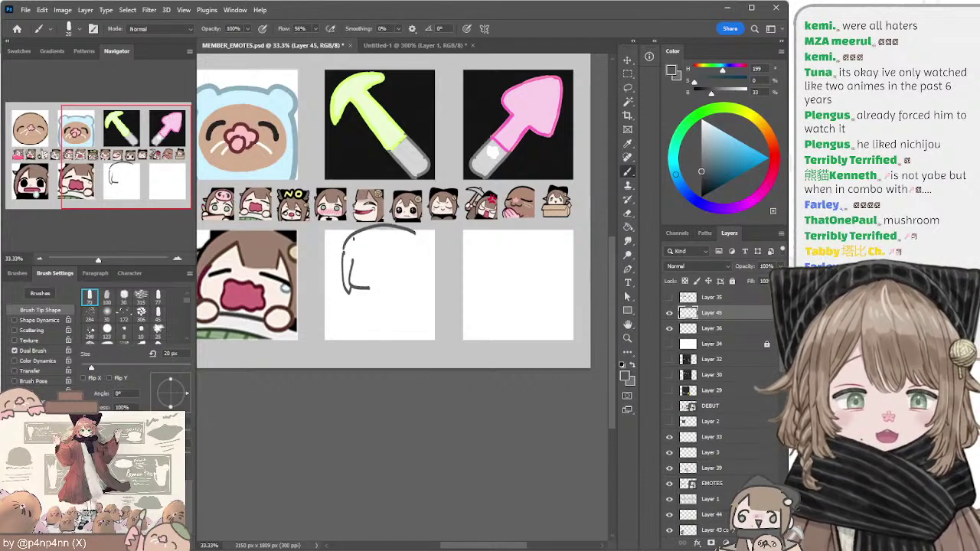
mouse_move(360, 230)
left_mouse_down()
mouse_move(354, 246)
mouse_move(419, 289)
mouse_move(417, 300)
left_mouse_up()
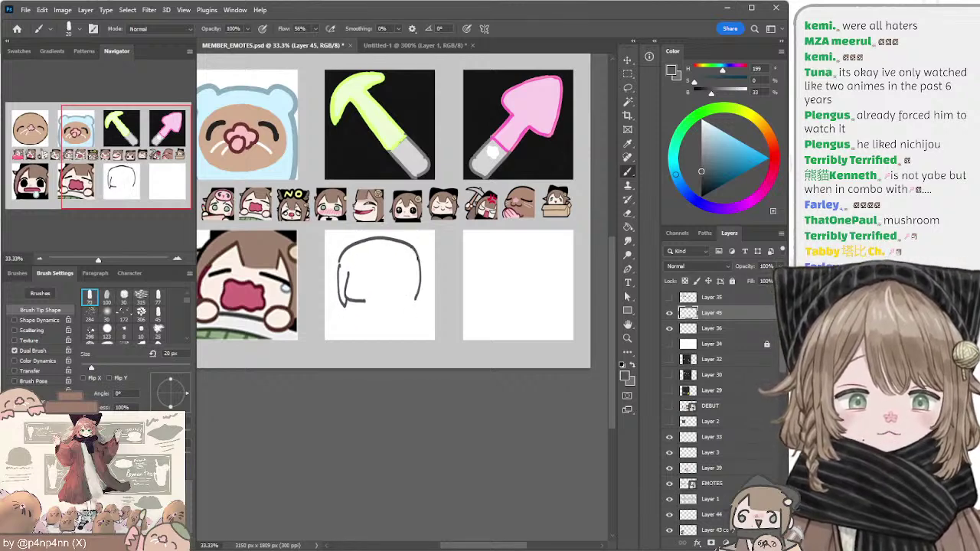
Step: Redraw the right side of the head outline, adding inner hair strands and small outward hair flicks at both sides
key("ctrl+z")
left_click_drag(411, 247, 417, 300)
key("ctrl+z")
left_click_drag(413, 252, 415, 303)
mouse_move(379, 270)
left_mouse_down()
mouse_move(348, 271)
mouse_move(409, 300)
left_mouse_up()
key("ctrl+z")
key("ctrl+z")
left_click_drag(405, 262, 409, 299)
left_click_drag(419, 263, 425, 273)
key("ctrl+z")
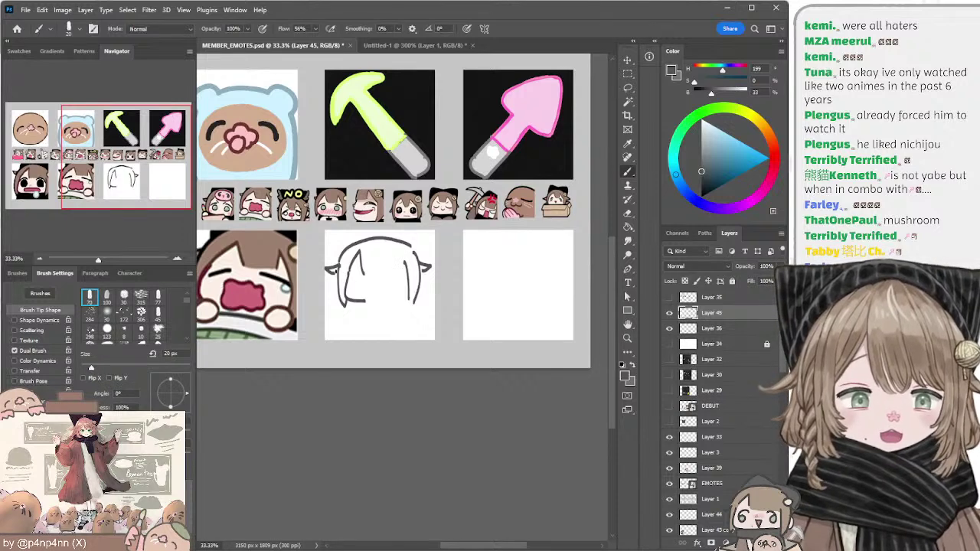
Step: Refine the hair flicks and sketch the outline of a cat-eared hat on top of the head
key("ctrl+z")
left_click_drag(338, 265, 338, 272)
left_click_drag(350, 232, 343, 251)
key("ctrl+z")
mouse_move(344, 252)
left_mouse_down()
mouse_move(340, 262)
mouse_move(374, 235)
mouse_move(417, 229)
mouse_move(425, 256)
left_mouse_up()
key("ctrl+z")
key("ctrl+z")
key("ctrl+z")
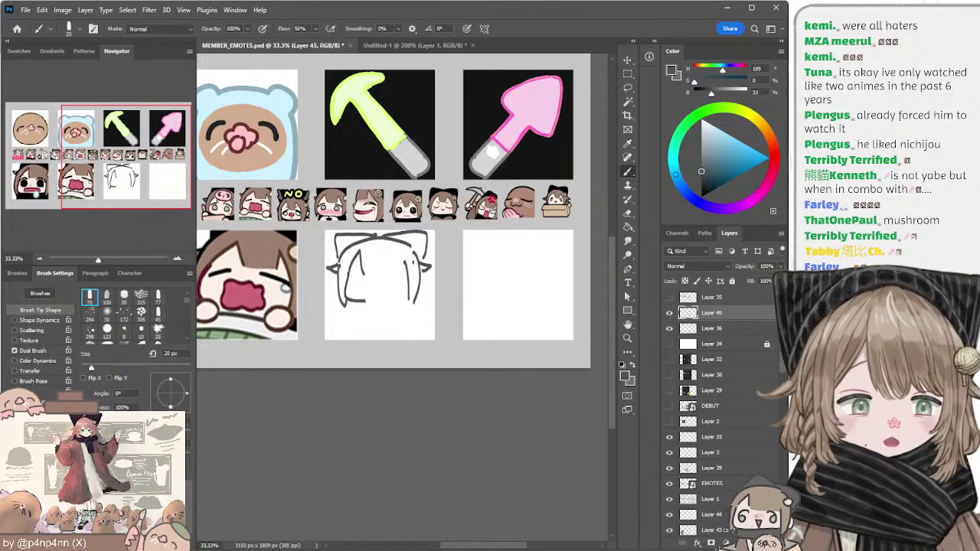
Step: Try drawing two round, filled-in eyes on the sketched face, and undo them
mouse_move(363, 280)
left_mouse_down()
mouse_move(367, 292)
mouse_move(354, 284)
mouse_move(368, 294)
mouse_move(354, 286)
mouse_move(389, 288)
mouse_move(391, 278)
left_mouse_up()
key("ctrl+z")
key("ctrl+z")
key("ctrl+z")
key("ctrl+z")
key("ctrl+z")
key("ctrl+z")
key("ctrl+z")
key("ctrl+z")
key("ctrl+z")
key("ctrl+z")
key("ctrl+z")
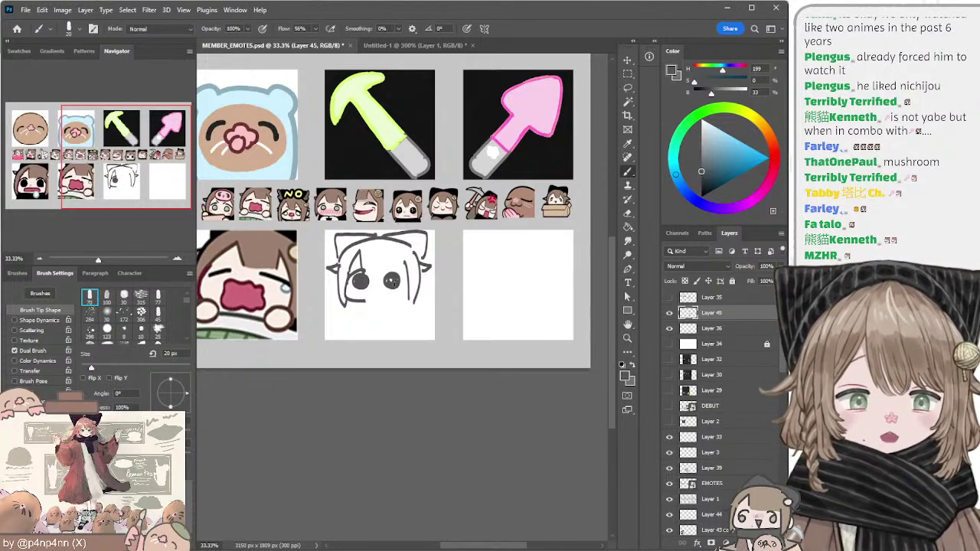
key("ctrl+z")
key("ctrl+z")
key("ctrl+z")
key("ctrl+z")
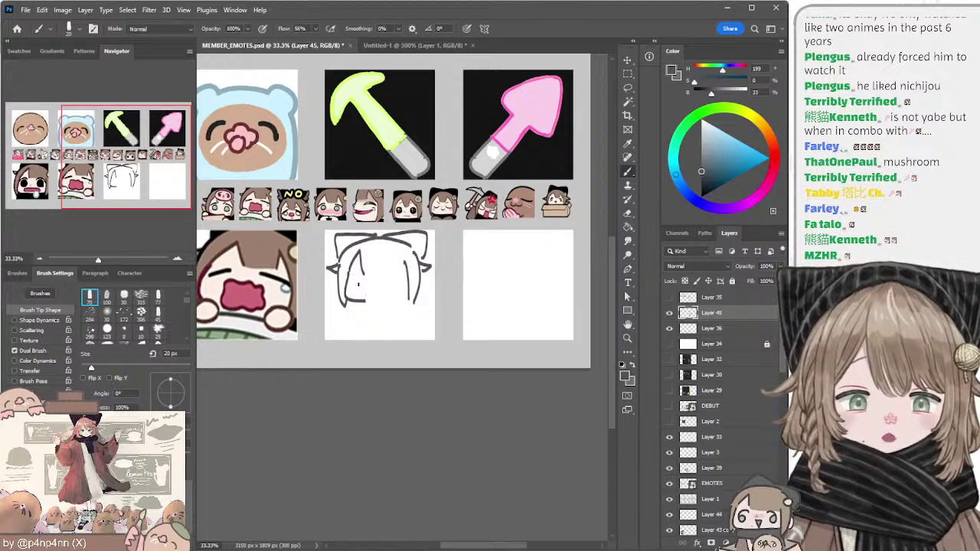
Step: Draw a thick scarf band across the bottom of the face and fill it in dark grey
key("l")
key("b")
left_click_drag(353, 300, 403, 297)
key("ctrl+z")
mouse_move(356, 300)
left_mouse_down()
mouse_move(403, 298)
mouse_move(348, 316)
mouse_move(397, 313)
mouse_move(359, 314)
mouse_move(406, 301)
mouse_move(410, 310)
mouse_move(357, 318)
left_mouse_up()
key("ctrl+z")
Step: Fill in the cat-eared hat in dark grey with a 35 px brush
key("bracketright")
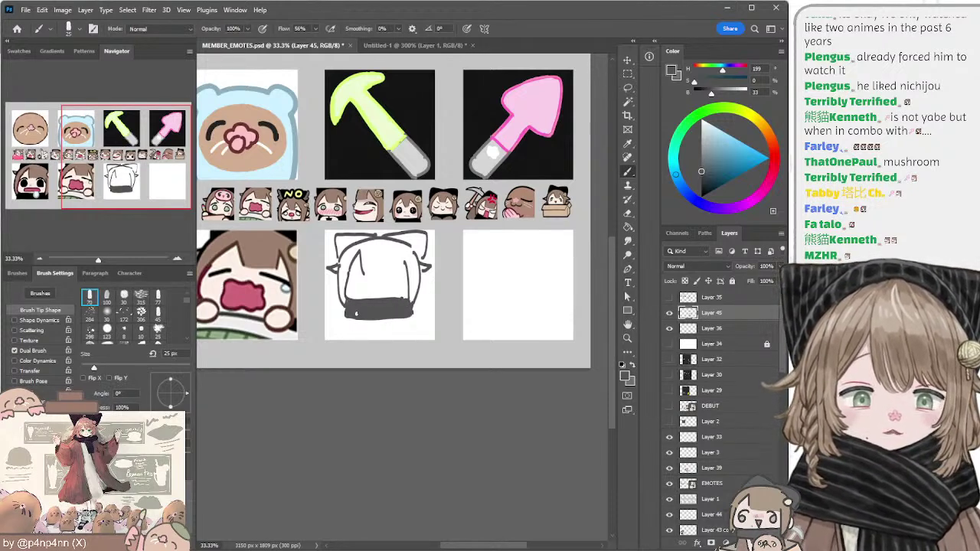
key("bracketright")
mouse_move(337, 239)
left_mouse_down()
mouse_move(351, 237)
mouse_move(341, 251)
mouse_move(418, 239)
mouse_move(420, 253)
mouse_move(421, 239)
mouse_move(413, 259)
left_mouse_up()
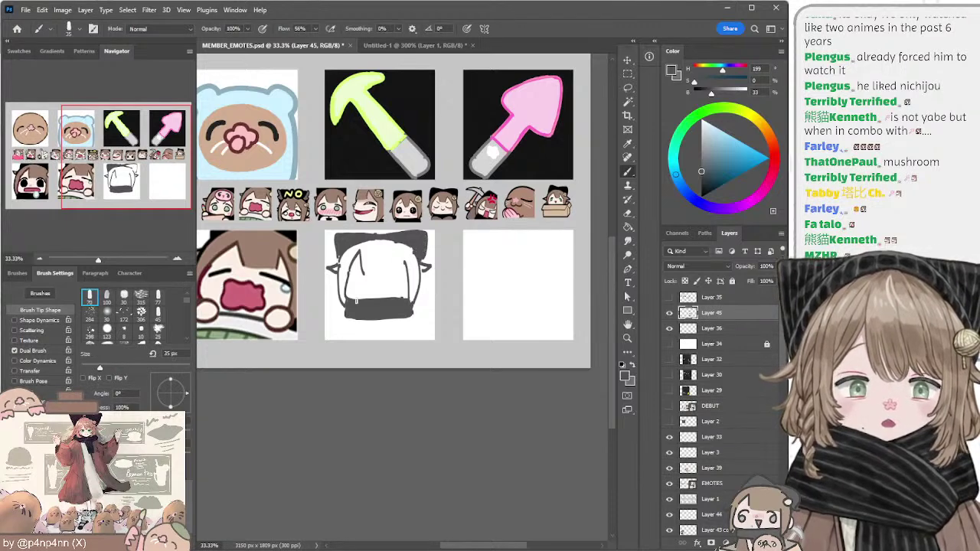
Step: Sketch the small body below the scarf with a 25 px brush: coat, flared sleeves and two short legs
key("[")
key("[")
mouse_move(346, 318)
left_mouse_down()
mouse_move(353, 328)
mouse_move(337, 329)
mouse_move(357, 345)
mouse_move(373, 320)
mouse_move(410, 333)
mouse_move(388, 340)
mouse_move(418, 327)
mouse_move(418, 349)
mouse_move(418, 324)
mouse_move(427, 331)
mouse_move(367, 345)
mouse_move(405, 345)
left_mouse_up()
key("ctrl+z")
key("ctrl+z")
key("ctrl+z")
key("ctrl+z")
key("ctrl+z")
key("ctrl+z")
key("ctrl+z")
key("ctrl+z")
key("ctrl+z")
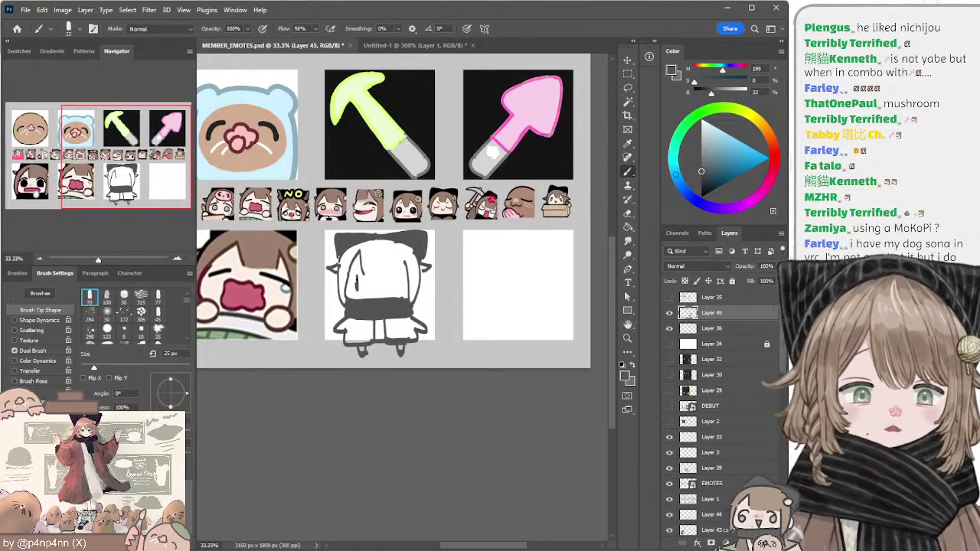
Step: Complete the face with narrow upright eyes and a small smiling mouth
mouse_move(395, 287)
left_mouse_down()
mouse_move(396, 275)
mouse_move(381, 288)
left_mouse_up()
key("ctrl+z")
key("ctrl+z")
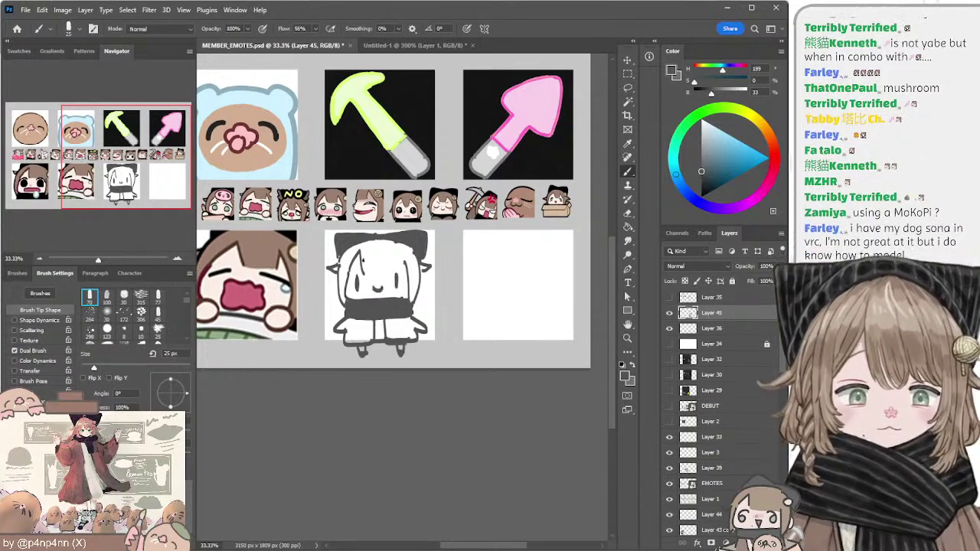
Step: Try duplicating the lassoed character into the fourth tile, and undo the copy
key("l")
mouse_move(350, 214)
left_mouse_down()
mouse_move(451, 235)
mouse_move(407, 220)
left_mouse_up()
mouse_move(394, 283)
left_mouse_down()
mouse_move(528, 283)
mouse_move(526, 297)
left_mouse_up()
key("e")
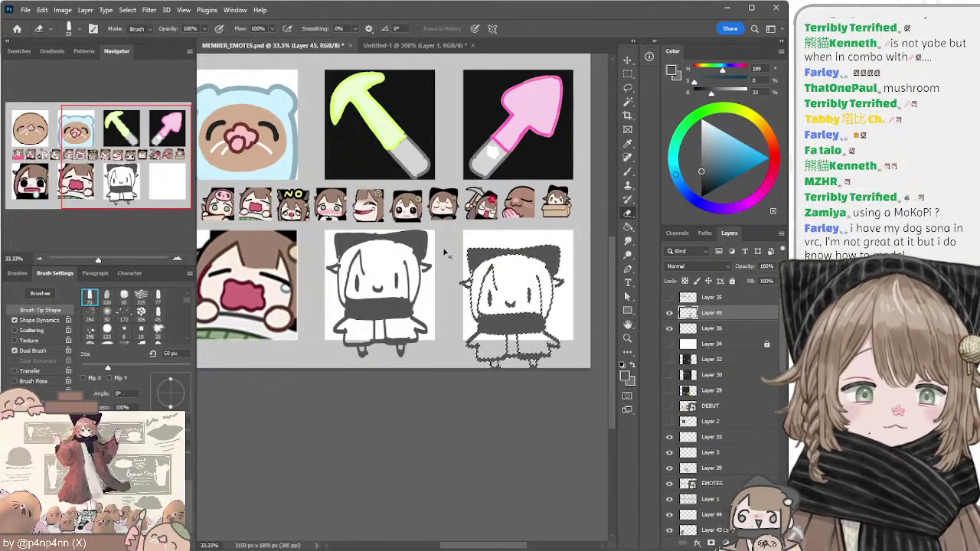
key("ctrl+z")
Step: Clear the selection and add a round pompom to the right side of the hat, erasing its centre at 40 px
key("l")
left_click(475, 242)
key("e")
key("bracketleft")
key("bracketleft")
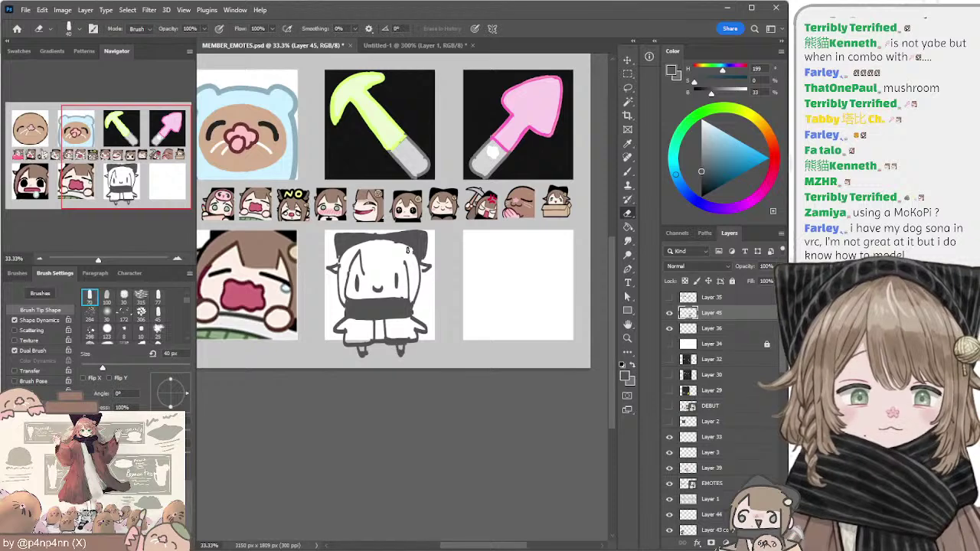
Step: Lasso the whole character, duplicate it into the fourth tile of the lower row and clear the selection
key("l")
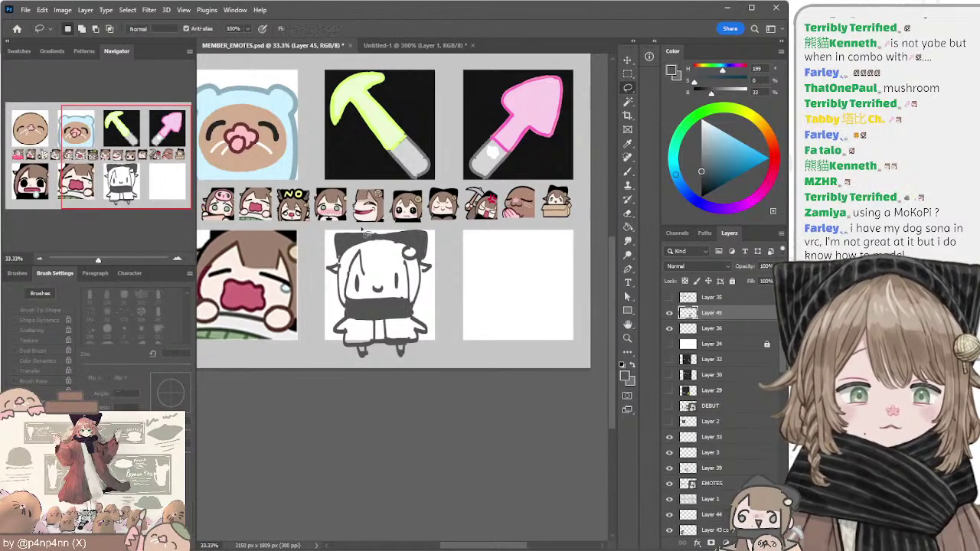
mouse_move(363, 229)
left_mouse_down()
mouse_move(433, 375)
mouse_move(383, 219)
left_mouse_up()
mouse_move(390, 286)
left_mouse_down()
mouse_move(520, 289)
mouse_move(488, 277)
mouse_move(488, 291)
mouse_move(528, 278)
mouse_move(480, 285)
mouse_move(496, 288)
mouse_move(493, 277)
mouse_move(498, 287)
left_mouse_up()
key("ctrl+d")
Step: Replace the copied character's face with large round dark eyes and a small smile, using a 15 px brush for the mouth
key("e")
key("b")
key("b")
key("ctrl+z")
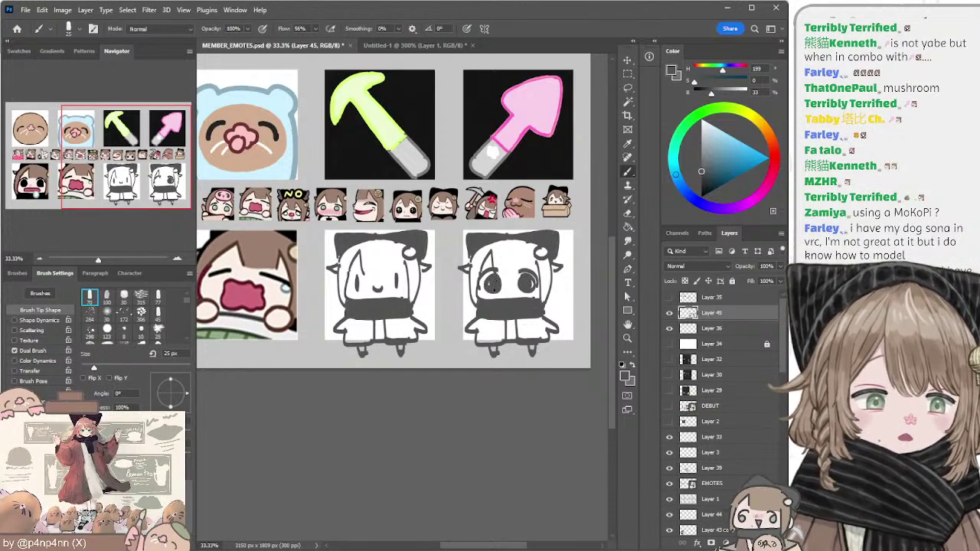
key("bracketleft")
key("bracketleft")
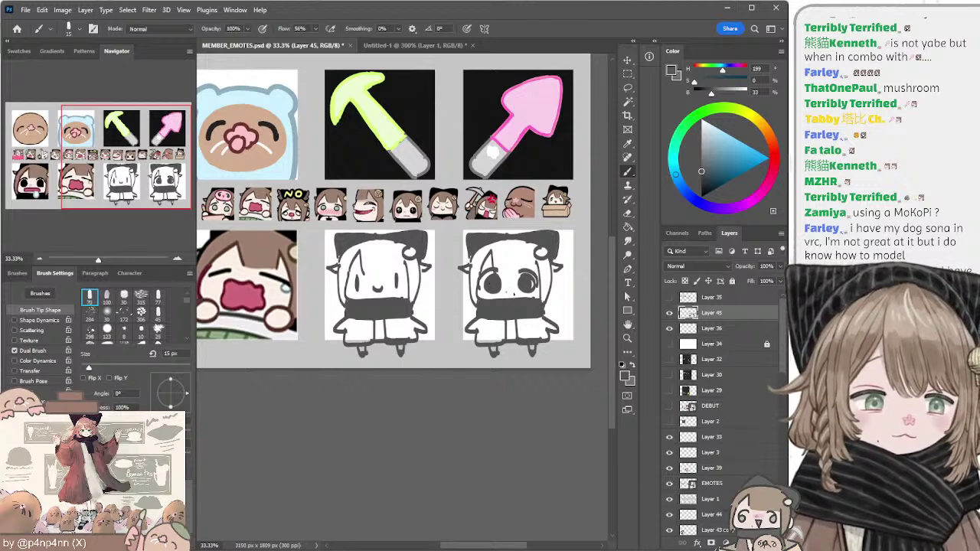
Step: Shift the third tile's character slightly to the right, clear the selection and return to a 20 px brush
key("l")
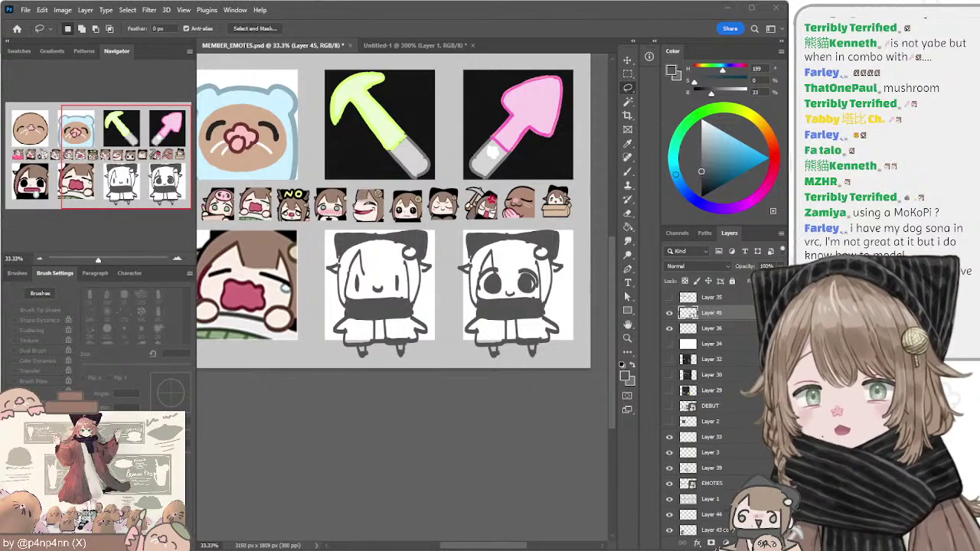
key("b")
mouse_move(337, 244)
left_mouse_down()
mouse_move(404, 282)
mouse_move(343, 261)
mouse_move(405, 264)
mouse_move(411, 242)
mouse_move(369, 240)
mouse_move(374, 252)
left_mouse_up()
key("ctrl+z")
mouse_move(449, 215)
left_mouse_down()
mouse_move(354, 206)
mouse_move(313, 357)
mouse_move(409, 256)
mouse_move(385, 231)
mouse_move(404, 234)
left_mouse_up()
key("bracketright")
key("l")
key("ctrl+d")
key("b")
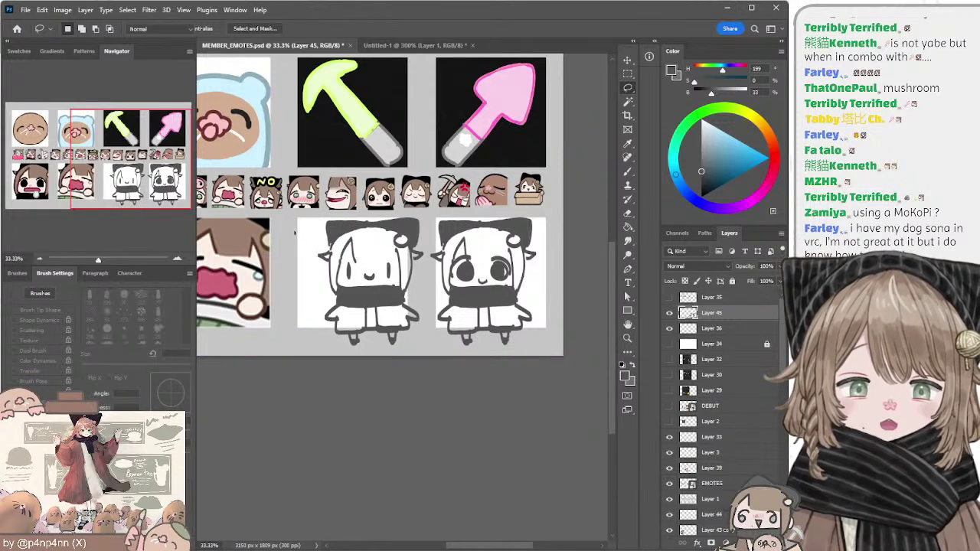
Step: Sketch a small double-lined oval ring just to the left of the third tile's character, beside its hat
mouse_move(310, 224)
left_mouse_down()
mouse_move(281, 234)
mouse_move(314, 246)
mouse_move(282, 232)
mouse_move(308, 234)
mouse_move(291, 231)
left_mouse_up()
key("ctrl+z")
key("ctrl+z")
key("ctrl+z")
key("ctrl+z")
key("ctrl+z")
key("ctrl+z")
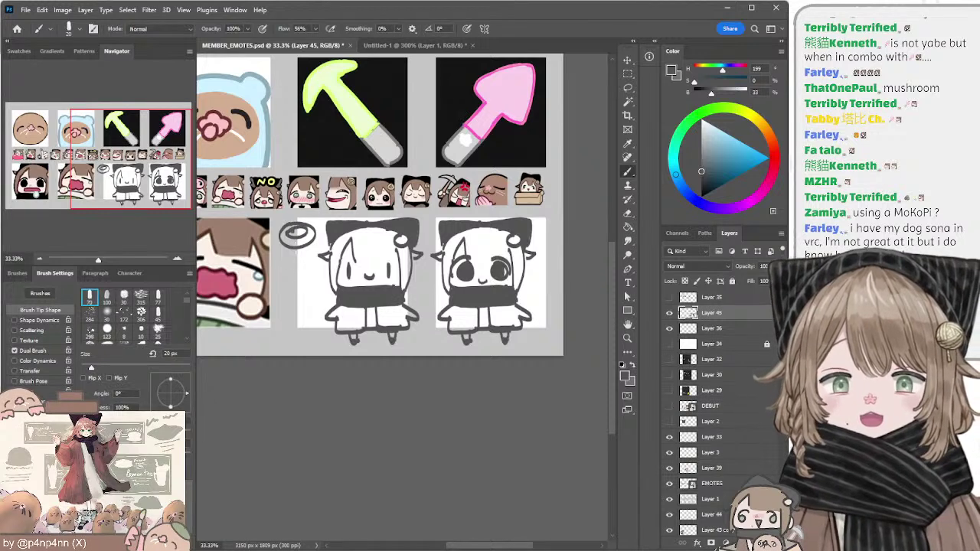
Step: Sketch two more double-lined oval rings in a column below the first one
mouse_move(286, 268)
left_mouse_down()
mouse_move(307, 268)
mouse_move(291, 265)
left_mouse_up()
key("ctrl+z")
key("ctrl+z")
key("ctrl+z")
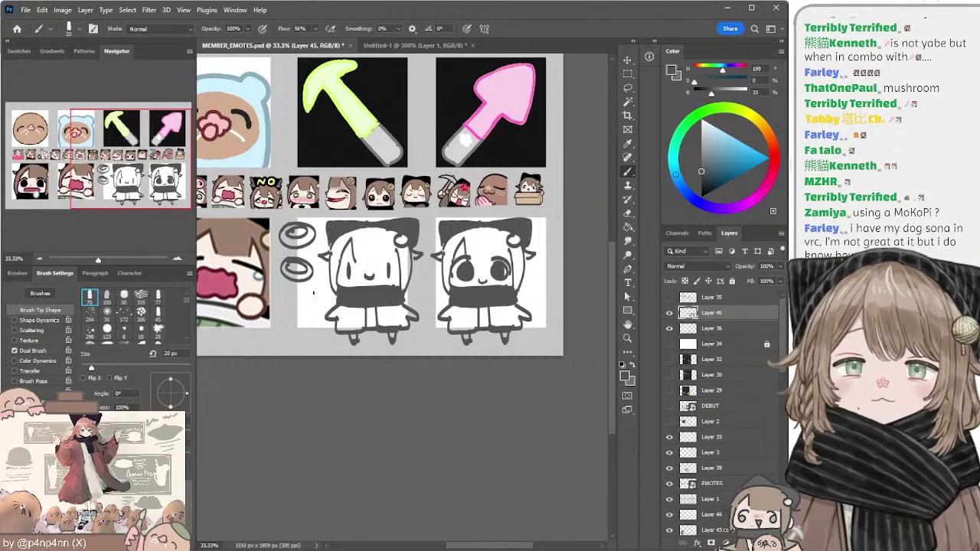
mouse_move(287, 292)
left_mouse_down()
mouse_move(294, 310)
mouse_move(304, 292)
mouse_move(294, 293)
left_mouse_up()
key("ctrl+z")
key("ctrl+z")
key("ctrl+z")
Step: Try drawing a curved arrow from the lowest ring to the character's foot, and undo it
mouse_move(286, 291)
left_mouse_down()
mouse_move(308, 306)
mouse_move(290, 286)
mouse_move(320, 339)
mouse_move(310, 333)
mouse_move(328, 321)
mouse_move(317, 321)
mouse_move(334, 332)
mouse_move(323, 343)
left_mouse_up()
key("ctrl+z")
key("ctrl+z")
key("ctrl+z")
key("ctrl+z")
key("ctrl+z")
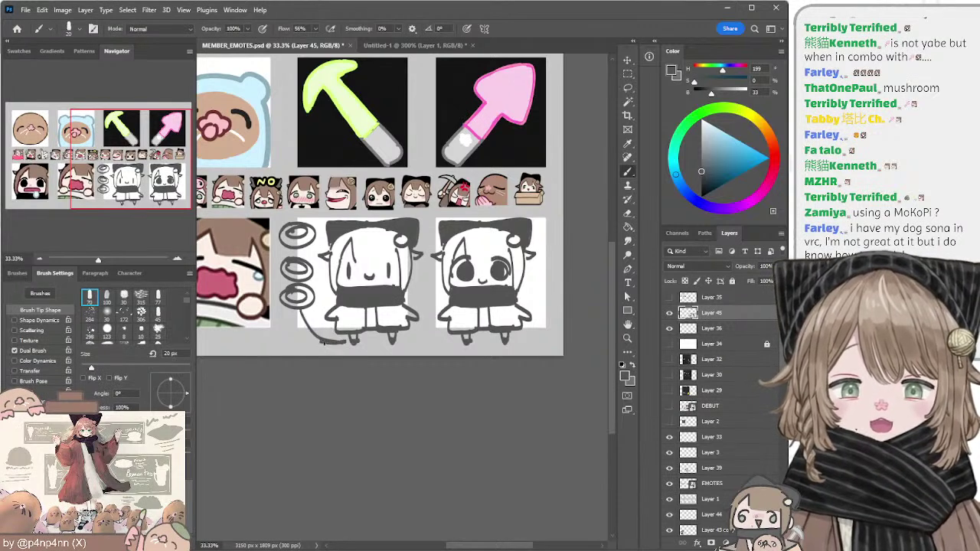
key("ctrl+z")
left_click_drag(300, 312, 330, 344)
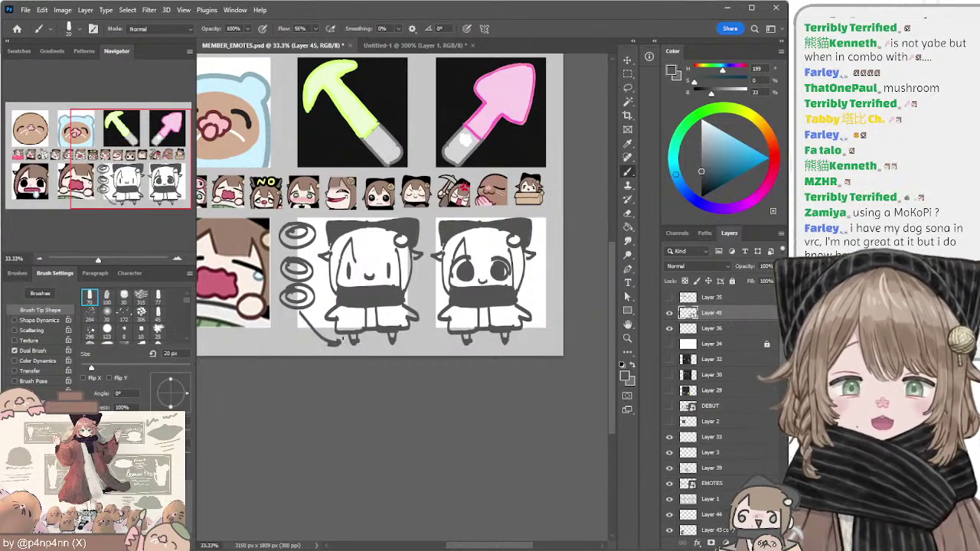
key("ctrl+z")
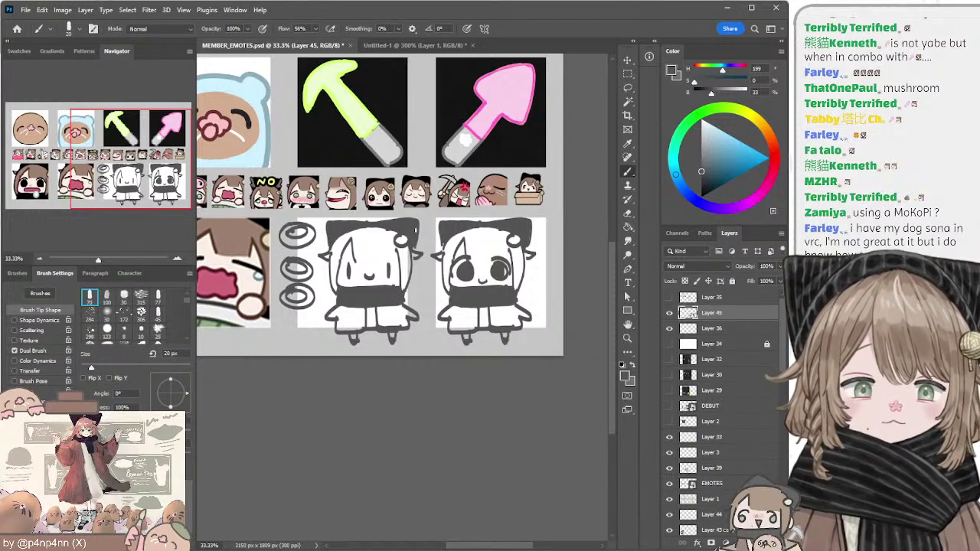
Step: Erase along the third character's lower hat edge at 25 px, then try the same on the fourth character and undo it
key("e")
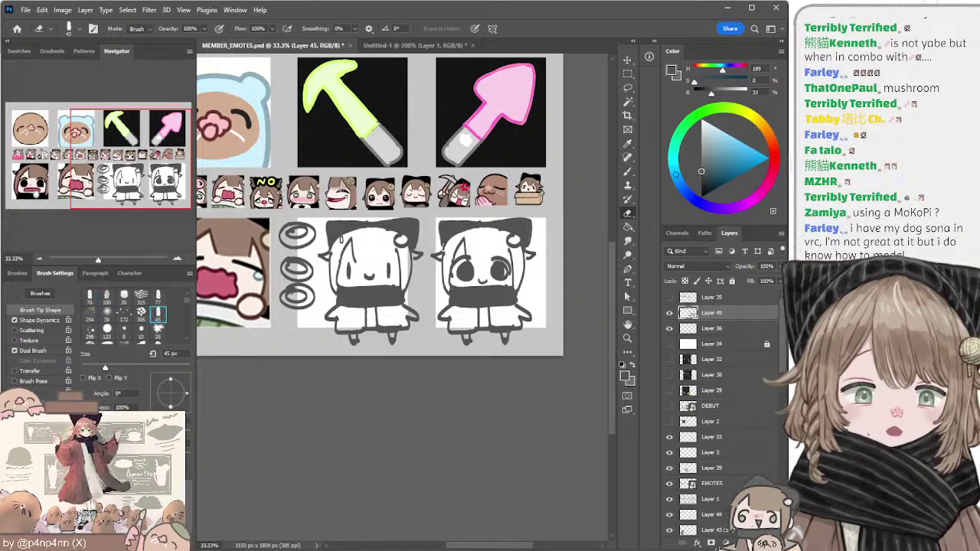
key("bracketleft")
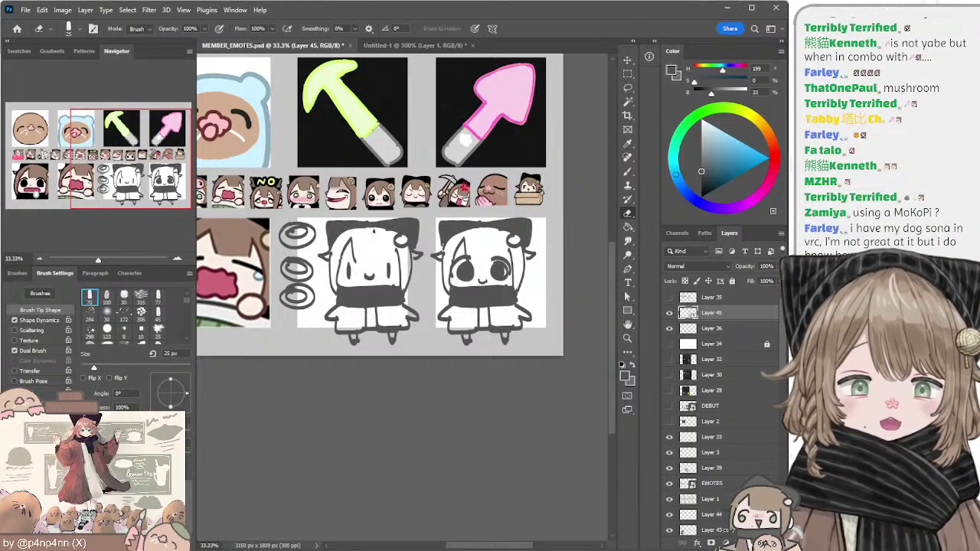
left_click_drag(356, 232, 375, 229)
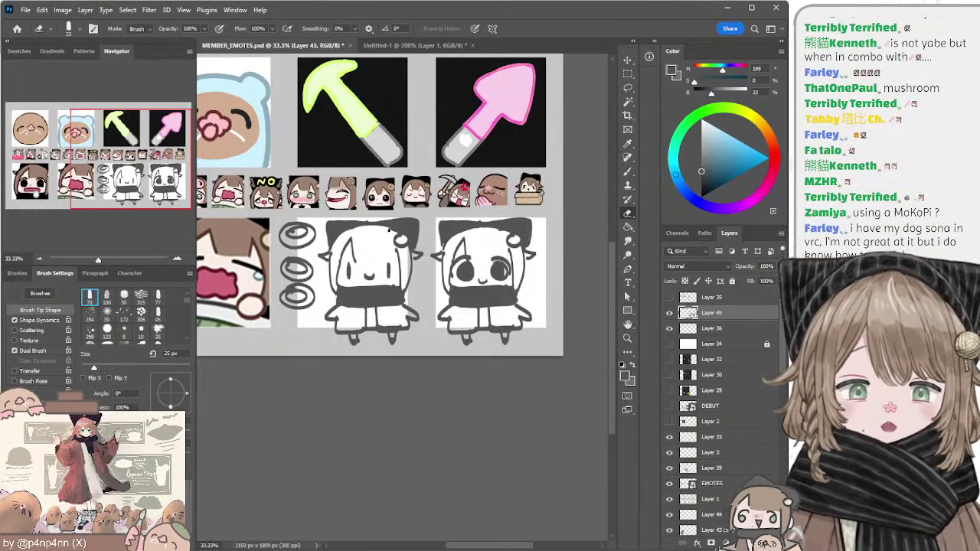
left_click_drag(451, 236, 493, 229)
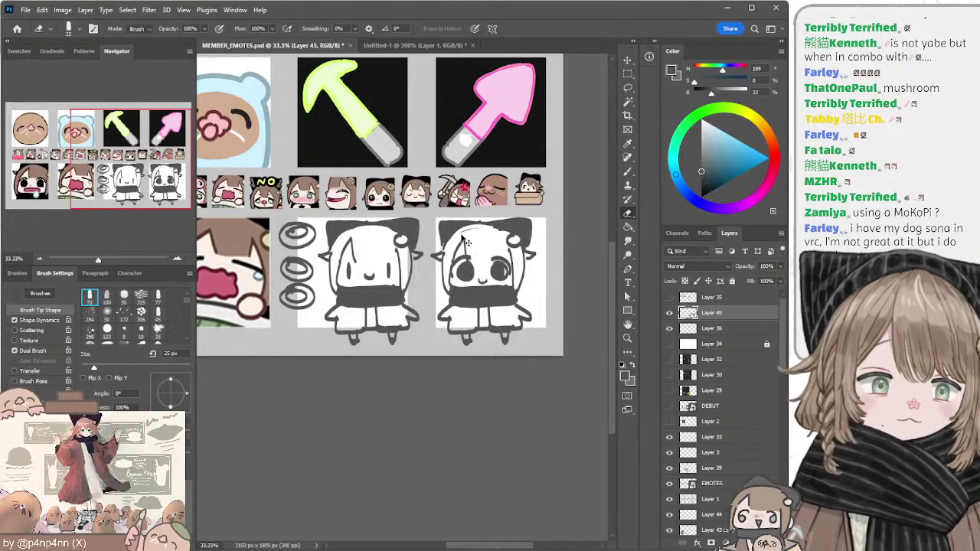
key("ctrl+z")
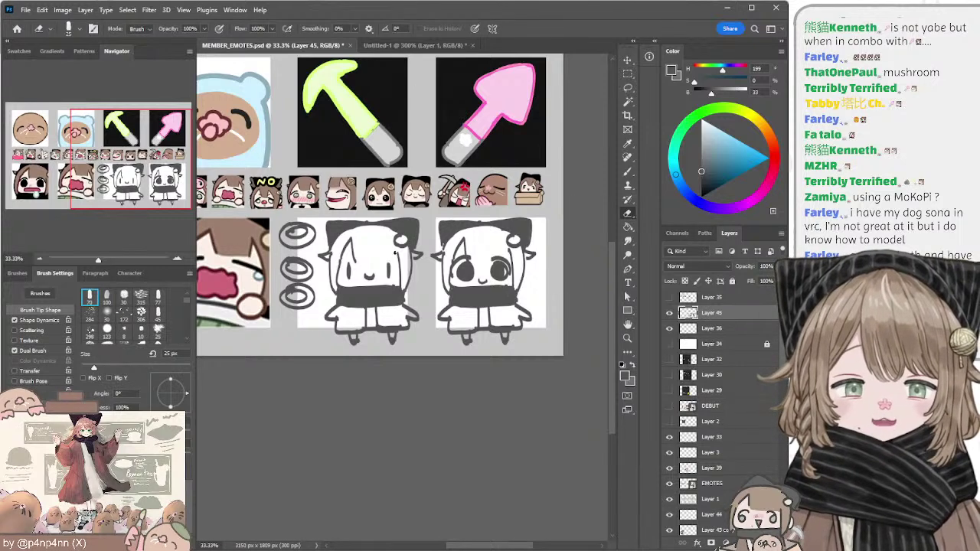
Step: Fill in the white gap in the fourth character's right eye with a 20 px dark grey brush
key("b")
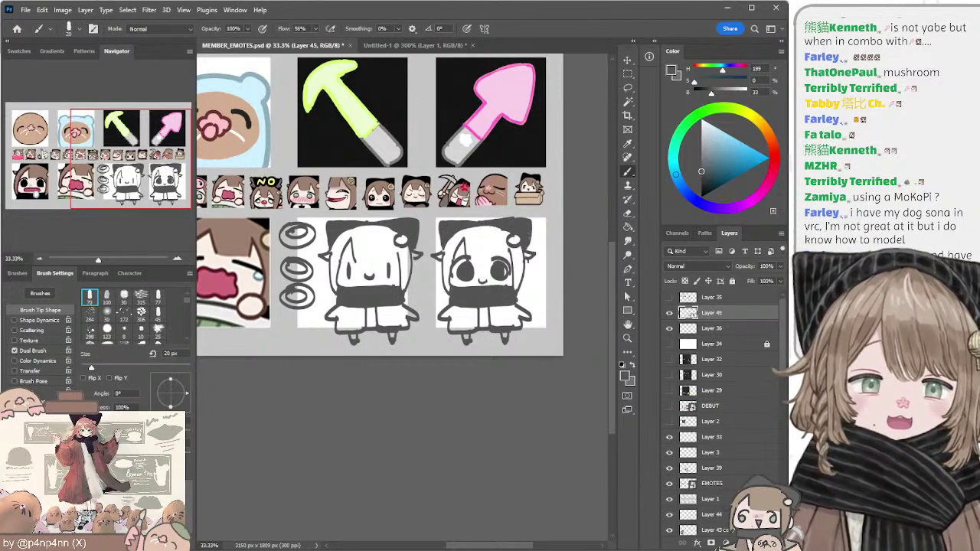
left_click_drag(506, 268, 505, 276)
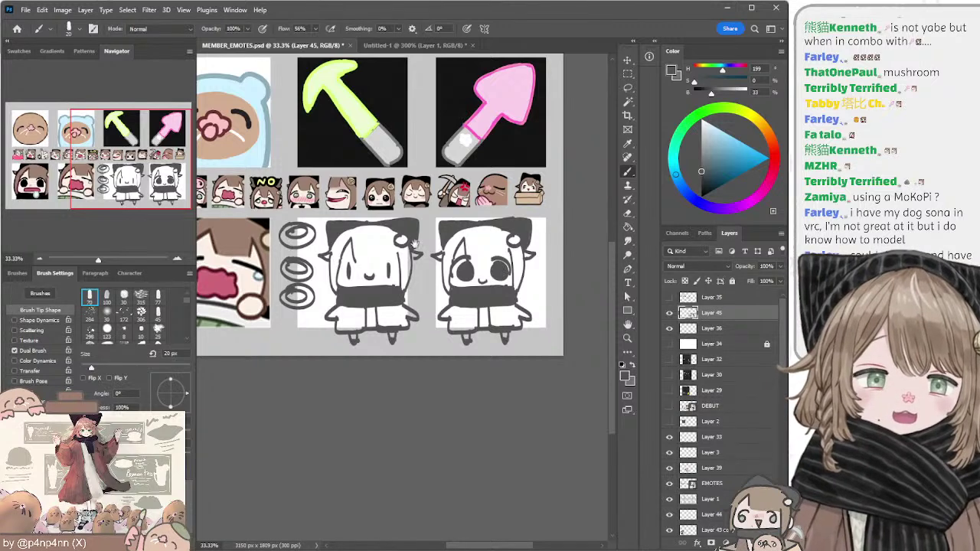
Step: Erase the column of three oval rings beside the third character with a much larger eraser
mouse_move(228, 251)
left_mouse_down()
mouse_move(336, 260)
mouse_move(235, 271)
left_mouse_up()
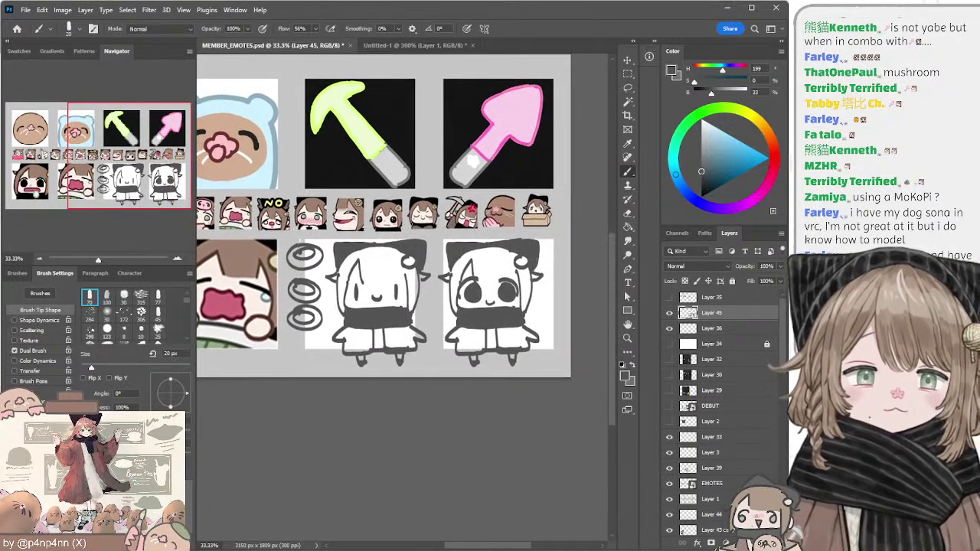
key("e")
key("bracketright")
key("bracketright")
key("bracketright")
key("bracketright")
key("bracketright")
key("bracketright")
key("bracketright")
key("bracketright")
key("bracketright")
key("bracketright")
key("bracketright")
key("bracketright")
key("bracketright")
key("bracketright")
key("bracketright")
mouse_move(292, 253)
left_mouse_down()
mouse_move(315, 252)
mouse_move(298, 317)
mouse_move(310, 298)
left_mouse_up()
Step: Lasso the two sketched characters in the lower row, move them slightly left and deselect
key("l")
mouse_move(359, 213)
left_mouse_down()
mouse_move(358, 376)
mouse_move(567, 249)
left_mouse_up()
mouse_move(519, 273)
left_mouse_down()
mouse_move(493, 278)
mouse_move(509, 277)
left_mouse_up()
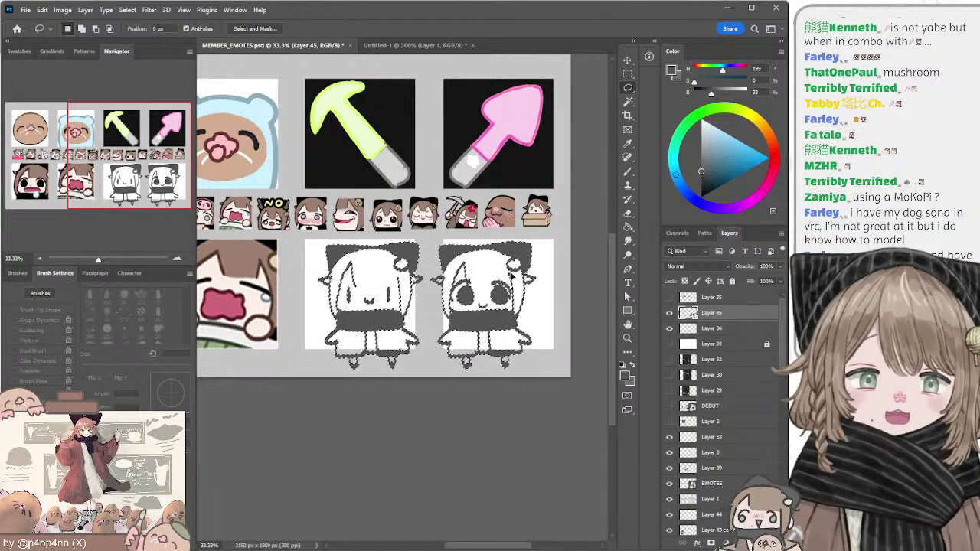
key("ctrl+d")
scroll(543, 268, "right", 2)
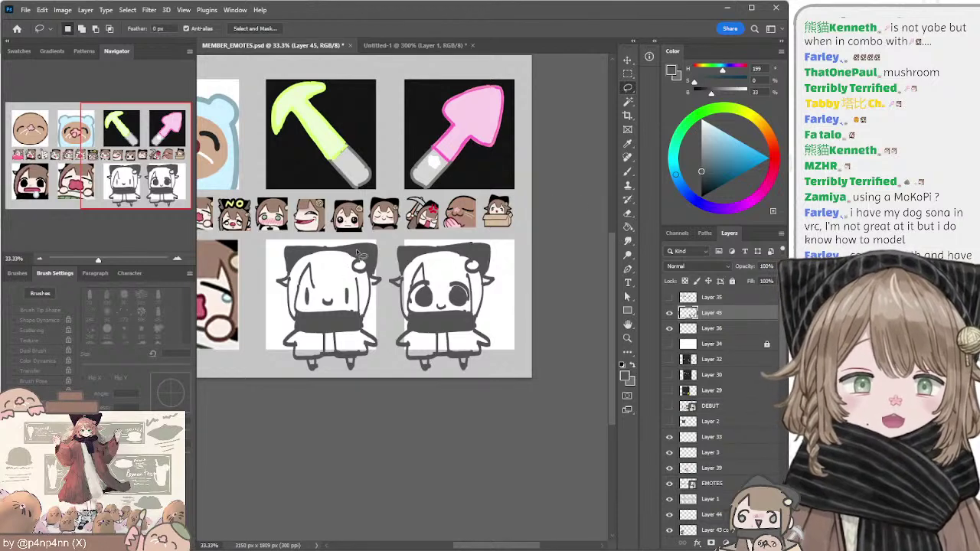
Step: Try redrawing the top edge of the third character's hat with a 25 px brush, and undo it
key("b")
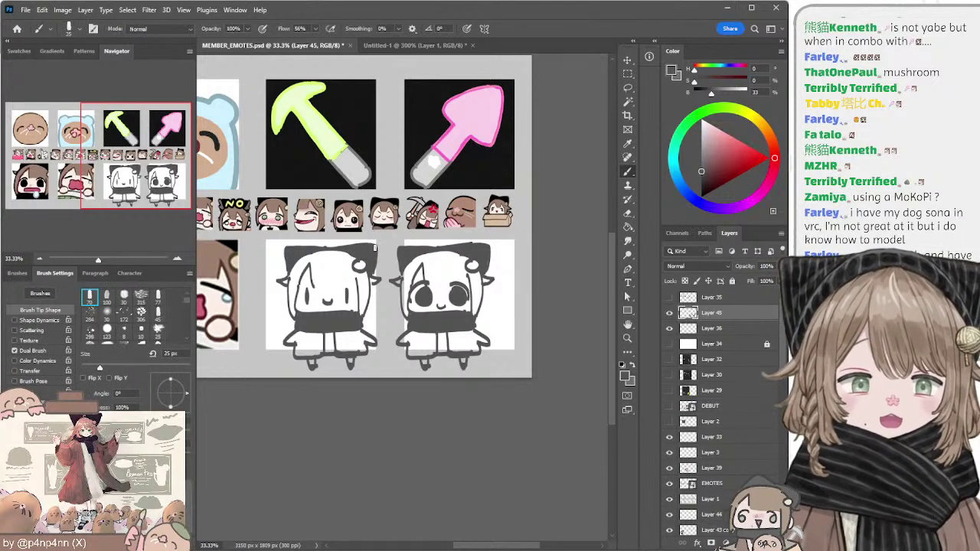
key("bracketleft")
key("bracketleft")
left_click_drag(288, 247, 327, 247)
key("ctrl+z")
key("ctrl+z")
key("ctrl+z")
key("ctrl+z")
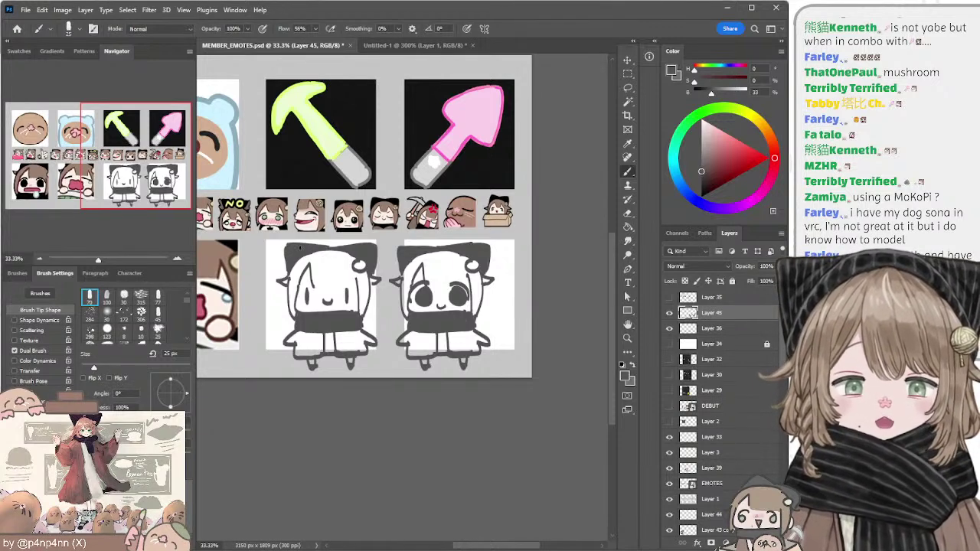
key("ctrl+z")
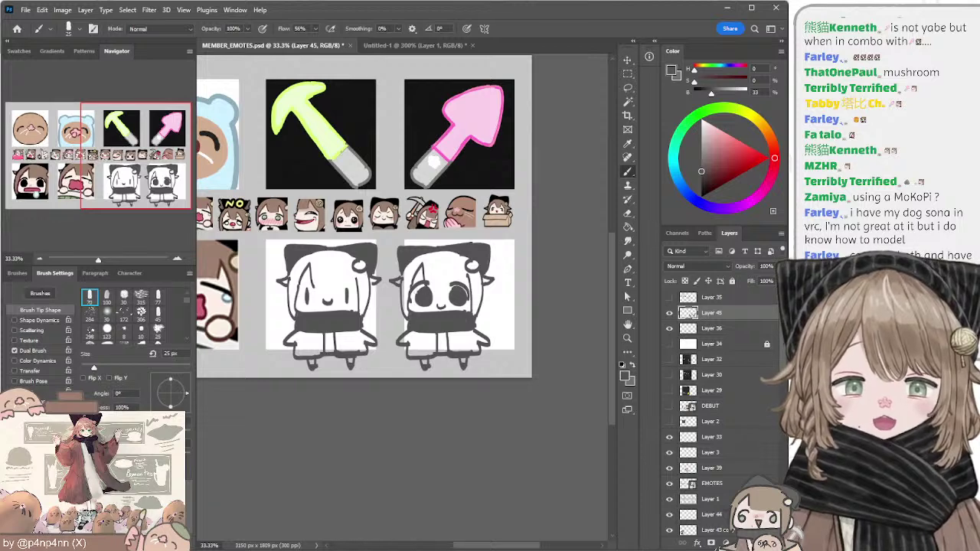
Step: Erase the sleeve outlines on both sides of the third character and redraw them with a 25 px dark grey brush
mouse_move(383, 282)
left_mouse_down()
mouse_move(453, 288)
mouse_move(430, 273)
left_mouse_up()
key("e")
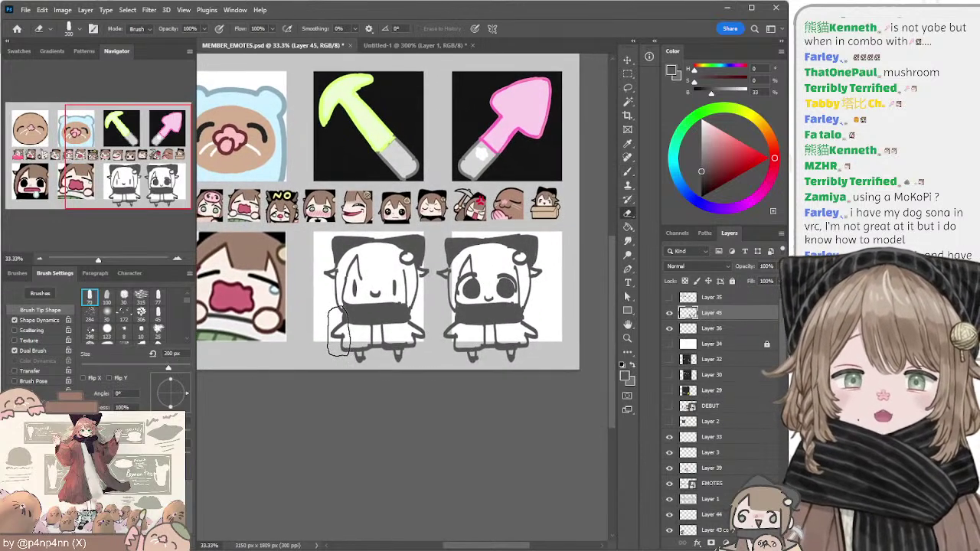
key("bracketleft")
key("bracketleft")
key("bracketleft")
key("bracketleft")
key("bracketleft")
key("bracketleft")
key("bracketleft")
key("bracketleft")
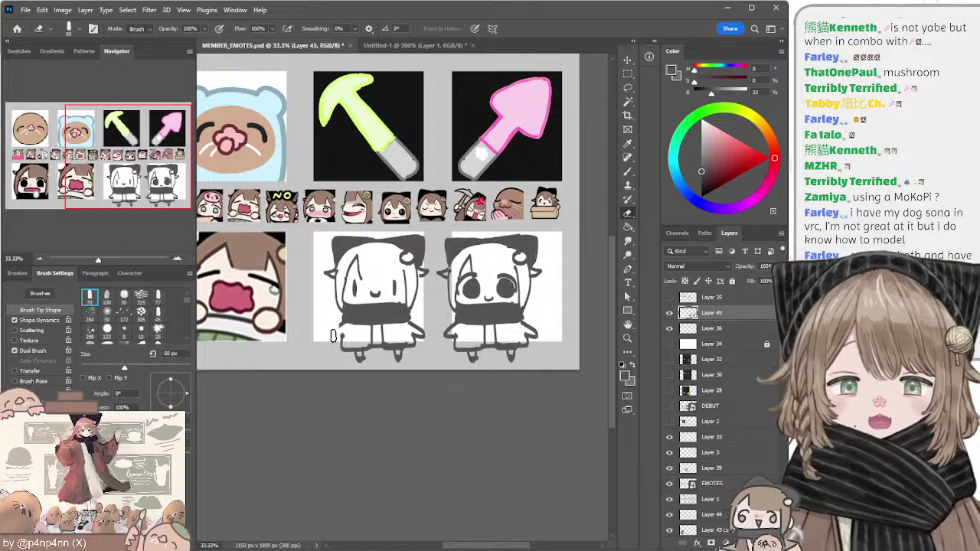
key("b")
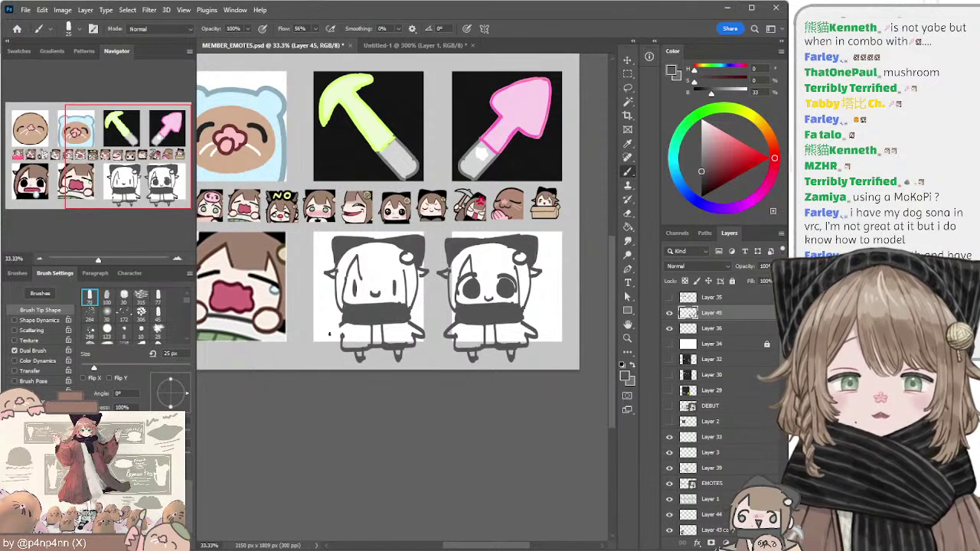
mouse_move(330, 334)
left_mouse_down()
mouse_move(341, 326)
mouse_move(331, 341)
left_mouse_up()
key("ctrl+z")
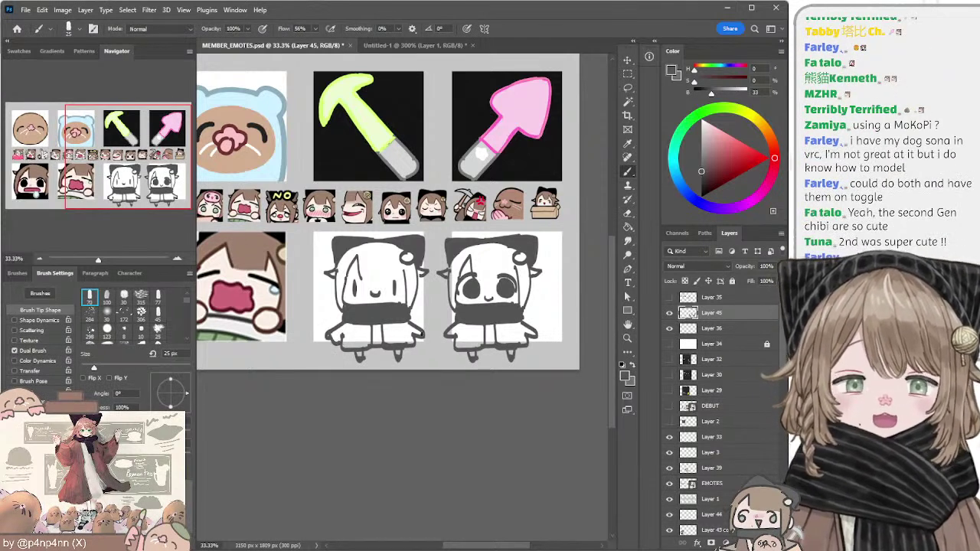
key("e")
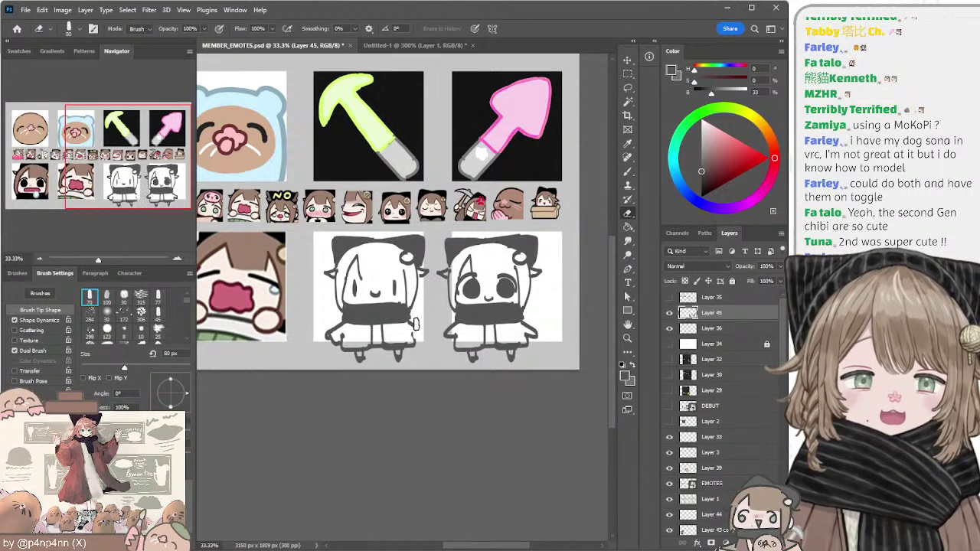
key("b")
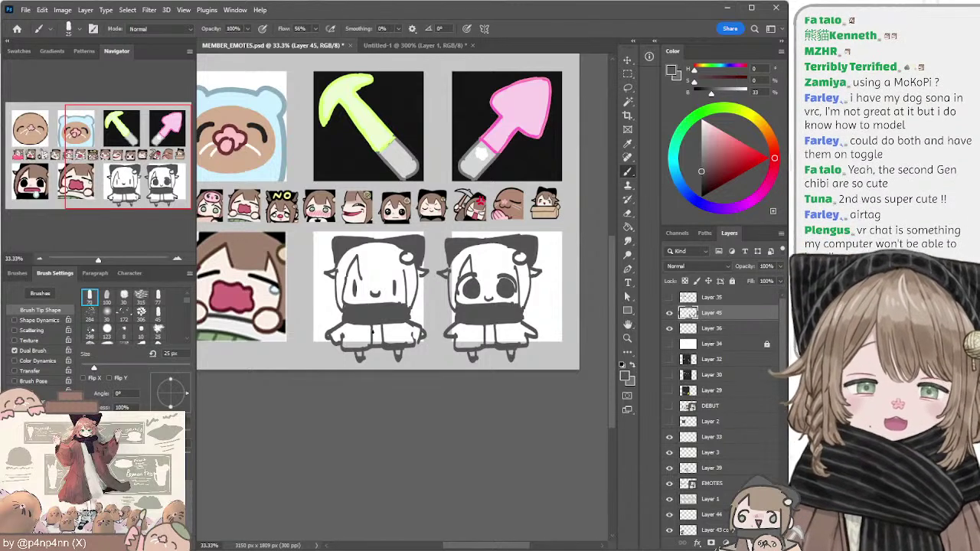
Step: Draw a dark hanging scarf tail over the coats of the third and fourth characters
left_click_drag(380, 326, 391, 332)
key("bracketright")
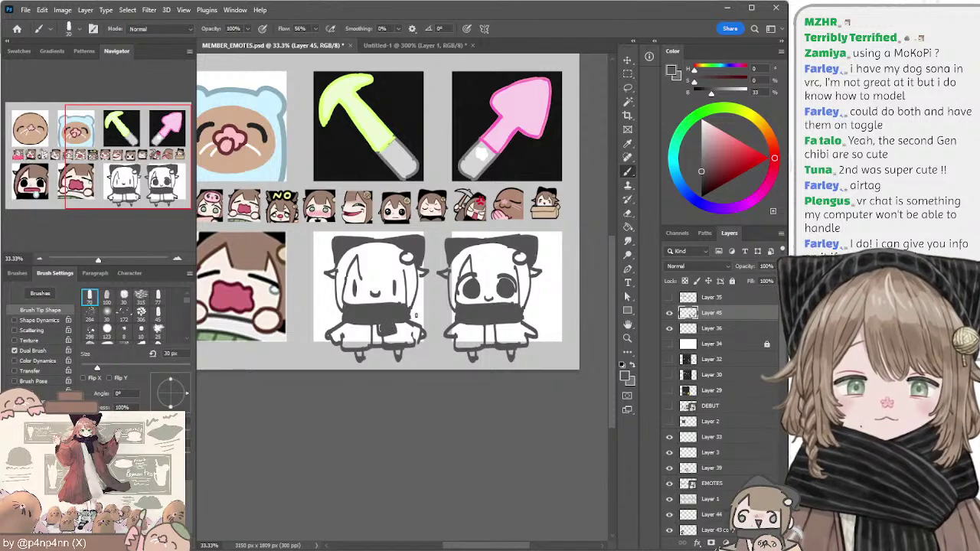
mouse_move(488, 325)
left_mouse_down()
mouse_move(511, 335)
mouse_move(502, 327)
left_mouse_up()
key("ctrl+z")
Step: Lasso both sketched characters and move them one tile left, clearing the fourth tile of the lower row
key("l")
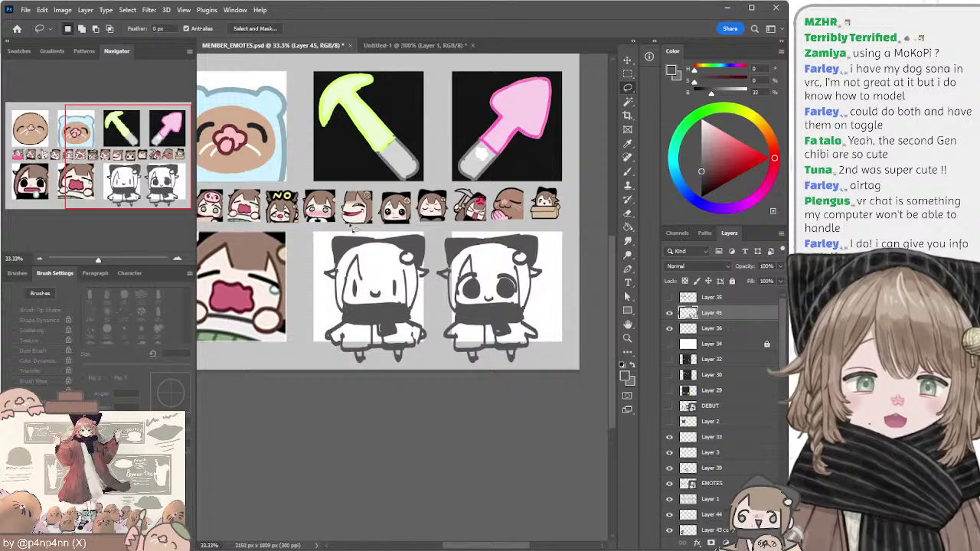
mouse_move(334, 220)
left_mouse_down()
mouse_move(505, 403)
mouse_move(570, 205)
left_mouse_up()
left_click_drag(510, 274, 380, 273)
key("ctrl+d")
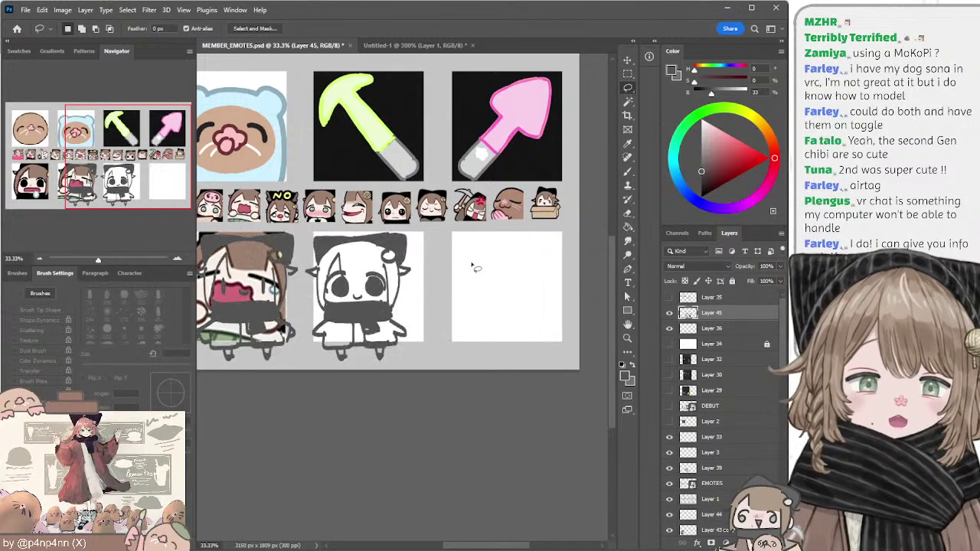
Step: Sketch the face outline and side hair lock of a profile-view head in the empty fourth tile
key("b")
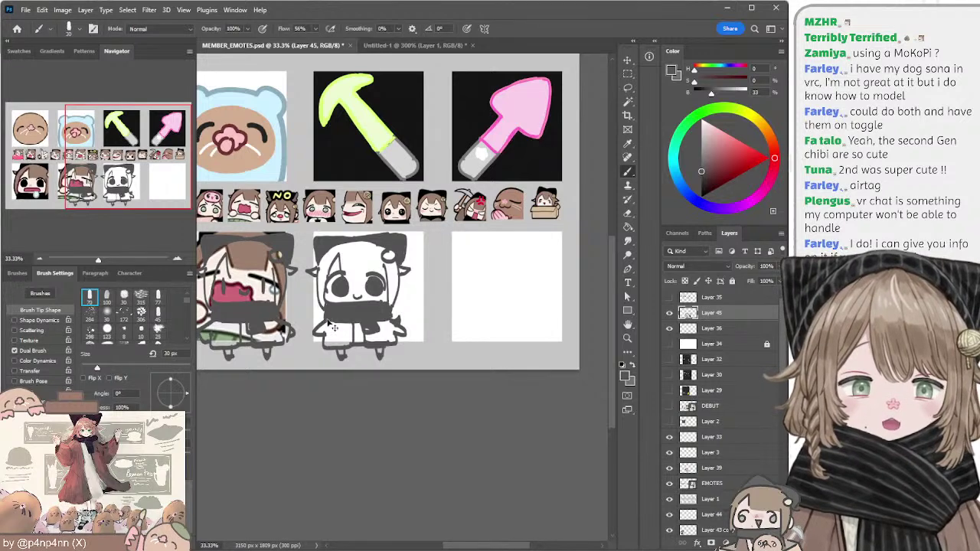
key("bracketleft")
key("bracketleft")
key("bracketright")
key("bracketright")
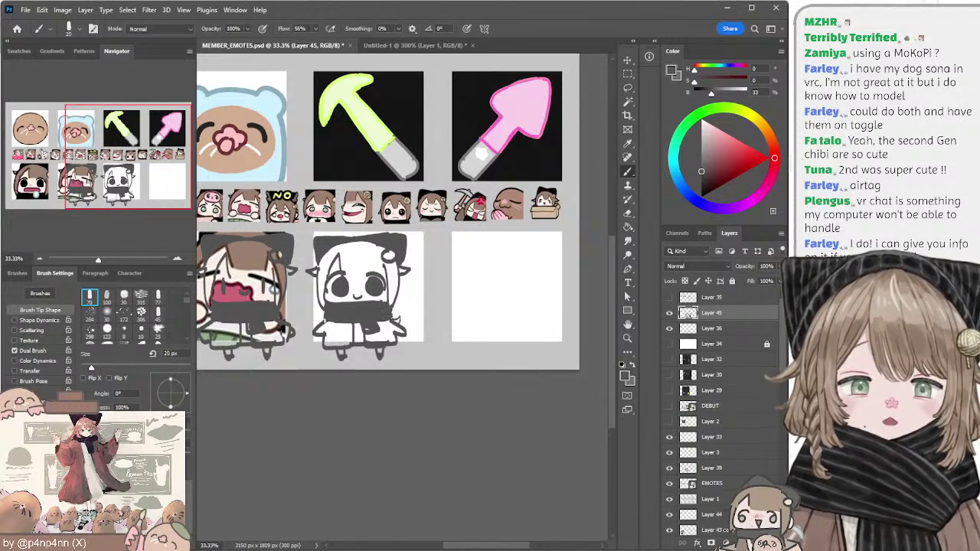
key("bracketright")
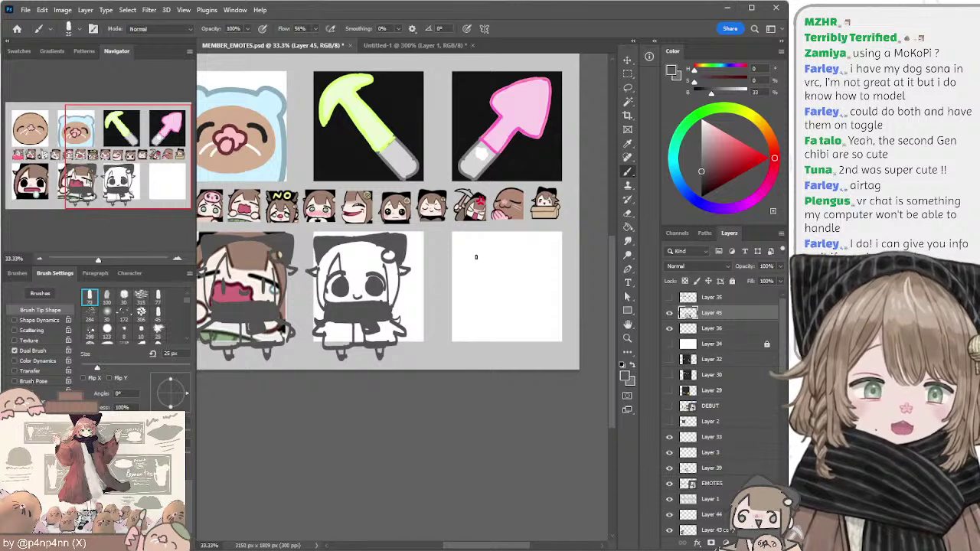
mouse_move(476, 248)
left_mouse_down()
mouse_move(495, 290)
mouse_move(479, 294)
mouse_move(491, 300)
left_mouse_up()
key("ctrl+z")
key("ctrl+z")
key("ctrl+z")
key("ctrl+z")
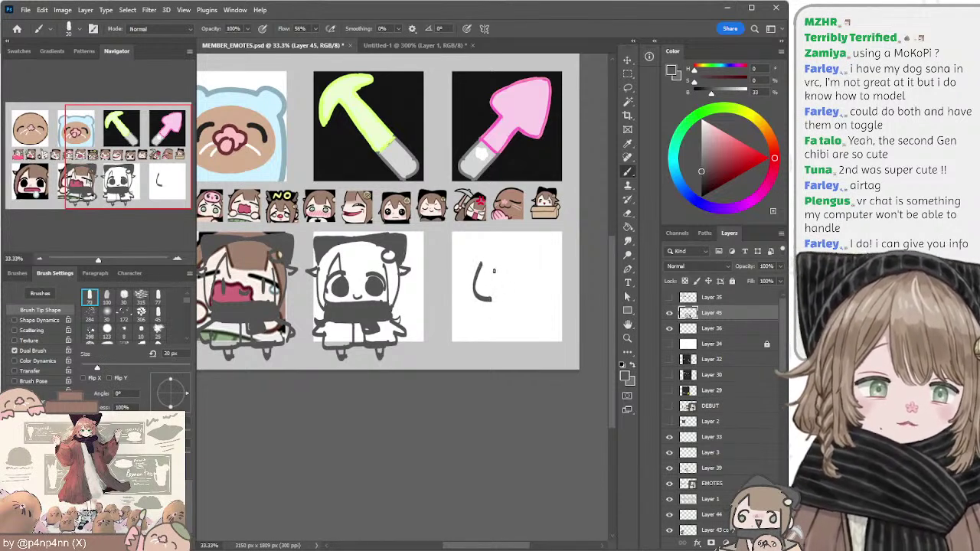
mouse_move(483, 240)
left_mouse_down()
mouse_move(477, 265)
mouse_move(500, 302)
left_mouse_up()
key("ctrl+z")
key("ctrl+z")
mouse_move(503, 254)
left_mouse_down()
mouse_move(499, 291)
mouse_move(519, 273)
mouse_move(497, 302)
mouse_move(522, 273)
mouse_move(514, 293)
left_mouse_up()
key("ctrl+z")
key("ctrl+z")
Step: Lasso the new profile strokes, move them slightly down within the tile and deselect
key("l")
left_click_drag(465, 256, 470, 243)
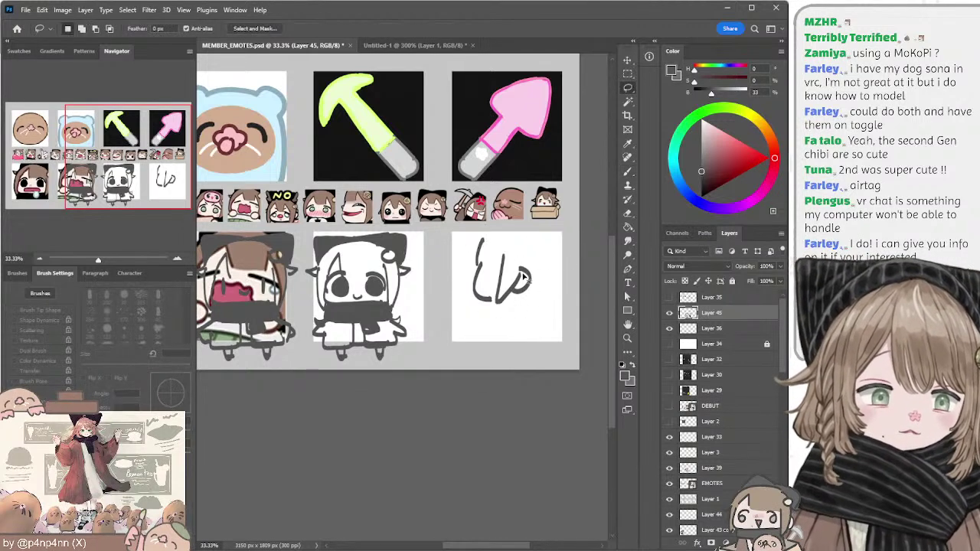
left_click_drag(524, 276, 522, 289)
key("ctrl+d")
Step: Draw the forehead curve and the slanted front edge of the hat on the profile head
key("b")
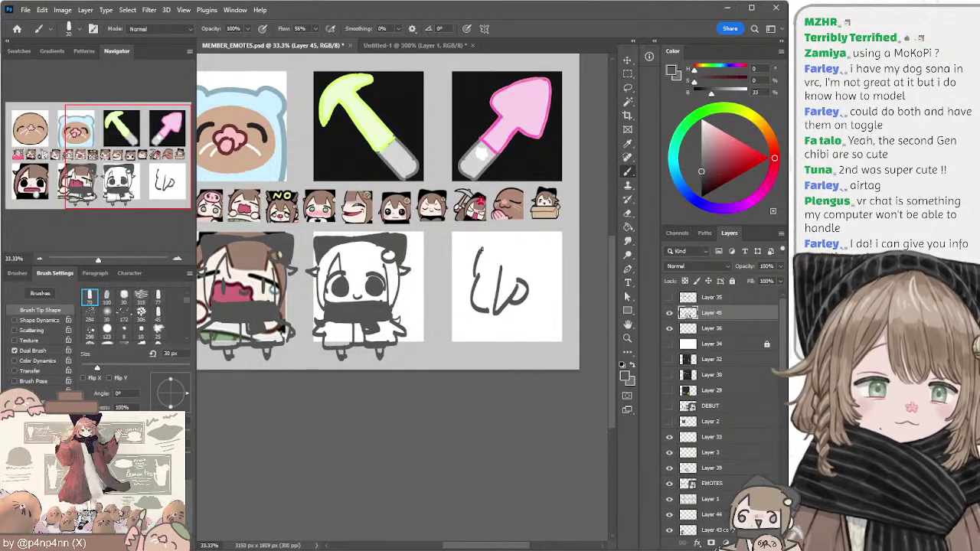
mouse_move(496, 237)
left_mouse_down()
mouse_move(477, 259)
mouse_move(509, 234)
mouse_move(499, 234)
mouse_move(529, 280)
left_mouse_up()
key("ctrl+z")
key("ctrl+z")
key("ctrl+z")
key("ctrl+z")
Step: Draw the cat-eared hat's top and curved back outline on the profile head, redoing the stroke until the shape fits
mouse_move(503, 234)
left_mouse_down()
mouse_move(527, 283)
mouse_move(543, 230)
mouse_move(542, 284)
left_mouse_up()
key("ctrl+z")
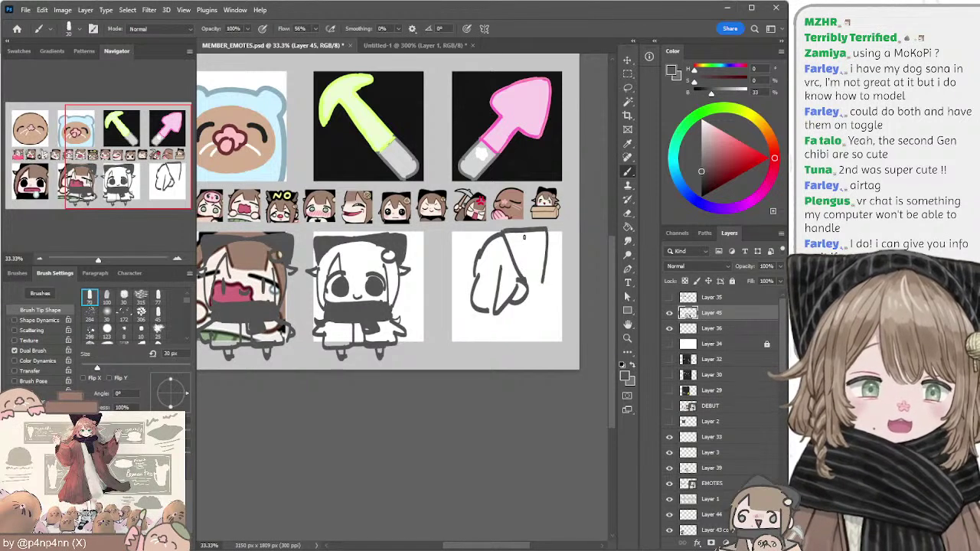
key("ctrl+z")
mouse_move(503, 231)
left_mouse_down()
mouse_move(557, 229)
mouse_move(541, 293)
left_mouse_up()
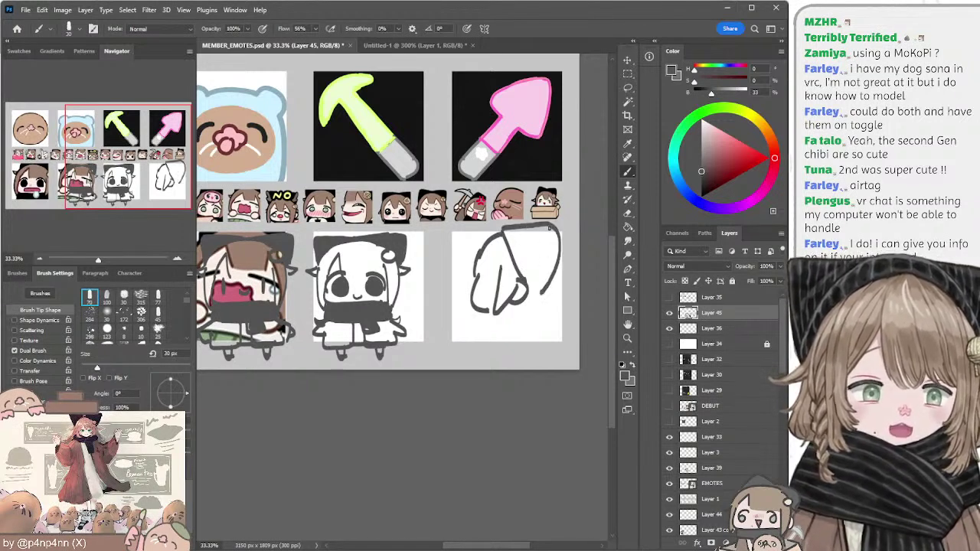
key("ctrl+z")
mouse_move(502, 228)
left_mouse_down()
mouse_move(559, 223)
mouse_move(565, 242)
mouse_move(531, 290)
left_mouse_up()
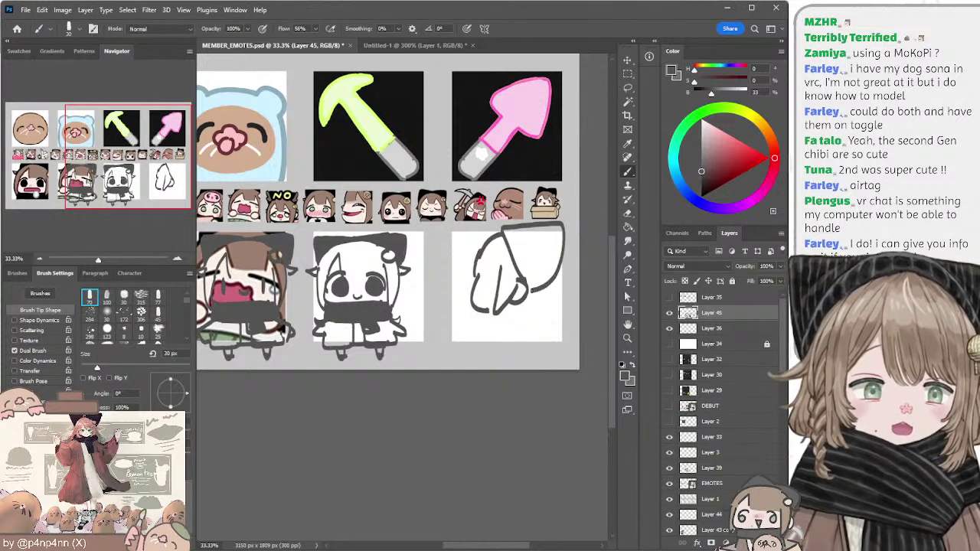
key("ctrl+z")
mouse_move(501, 230)
left_mouse_down()
mouse_move(535, 237)
mouse_move(551, 225)
mouse_move(548, 296)
left_mouse_up()
key("ctrl+z")
key("ctrl+z")
mouse_move(552, 228)
left_mouse_down()
mouse_move(562, 285)
mouse_move(530, 303)
left_mouse_up()
Step: Fill the profile head's hat in dark grey with a 45 px brush and erase along its front edge
key("bracketright")
key("bracketright")
key("bracketright")
mouse_move(506, 234)
left_mouse_down()
mouse_move(548, 232)
mouse_move(510, 242)
mouse_move(525, 256)
mouse_move(547, 252)
mouse_move(551, 236)
mouse_move(517, 246)
mouse_move(555, 242)
mouse_move(554, 230)
mouse_move(558, 280)
mouse_move(551, 258)
mouse_move(531, 295)
mouse_move(546, 262)
mouse_move(539, 297)
mouse_move(547, 288)
left_mouse_up()
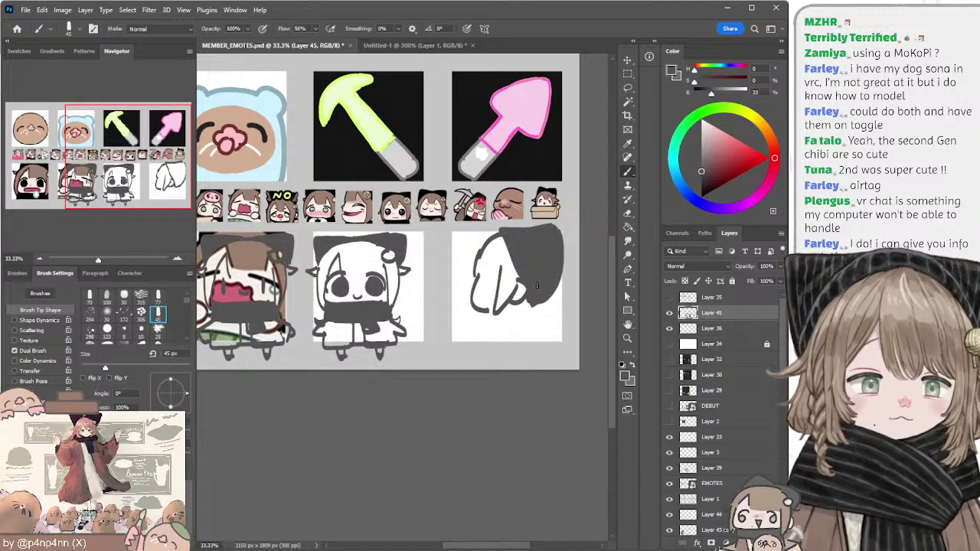
key("e")
key("b")
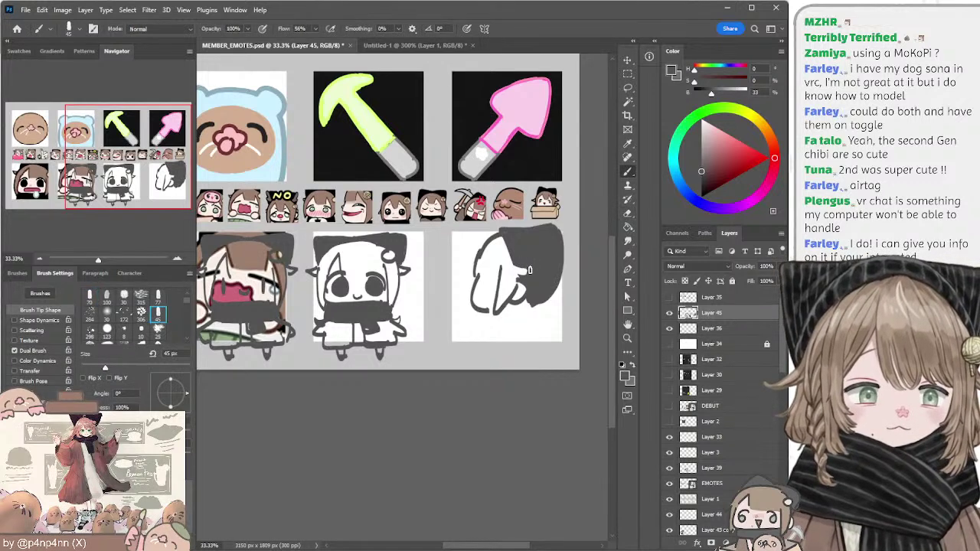
key("e")
left_click_drag(519, 274, 529, 271)
key("b")
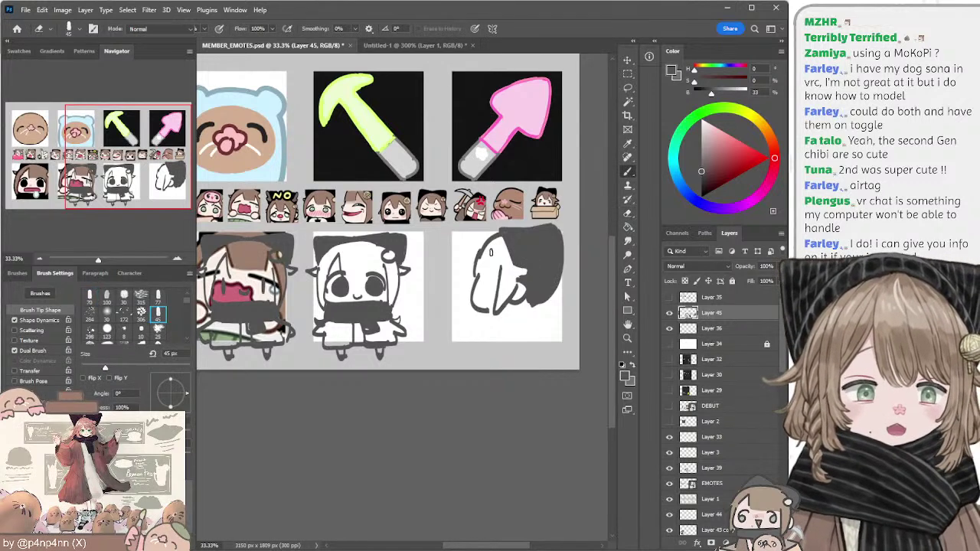
Step: Draw a round pompom on the hat's front edge and an eye on the profile face with a smaller brush
key("bracketleft")
key("bracketleft")
key("bracketleft")
key("bracketleft")
key("bracketleft")
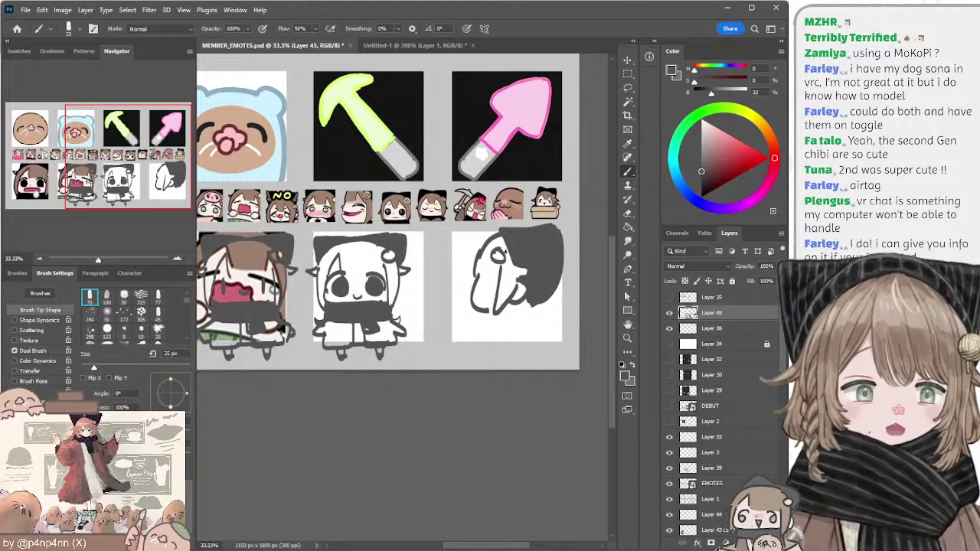
mouse_move(502, 247)
left_mouse_down()
mouse_move(511, 255)
mouse_move(497, 287)
mouse_move(486, 292)
mouse_move(496, 283)
mouse_move(484, 290)
mouse_move(485, 279)
left_mouse_up()
key("ctrl+z")
key("ctrl+z")
key("e")
key("b")
key("ctrl+z")
key("ctrl+z")
key("ctrl+z")
key("ctrl+z")
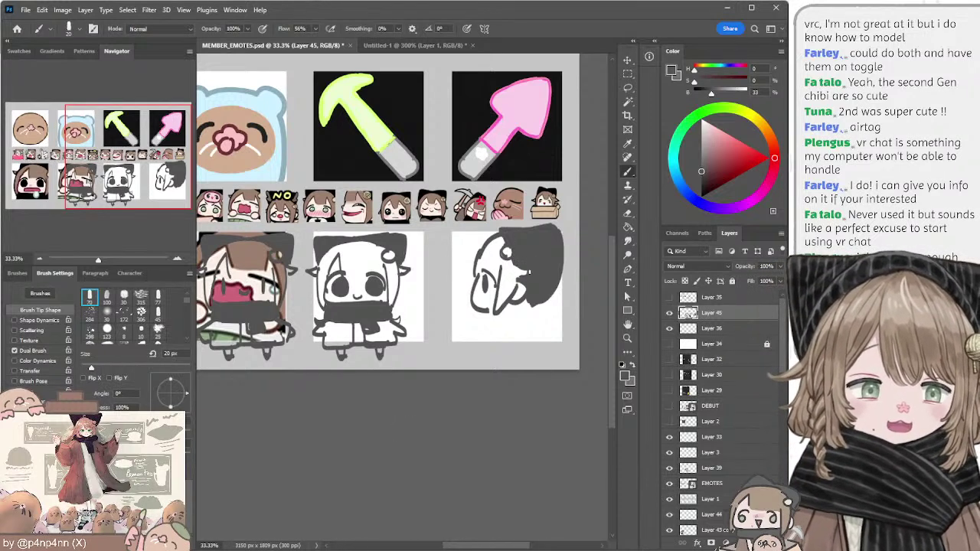
Step: Reshape the lower edge of the profile head's hat by brushing and erasing at its underside
mouse_move(528, 267)
left_mouse_down()
mouse_move(519, 280)
mouse_move(532, 272)
mouse_move(520, 279)
mouse_move(530, 276)
mouse_move(542, 301)
mouse_move(529, 303)
left_mouse_up()
key("e")
key("b")
key("e")
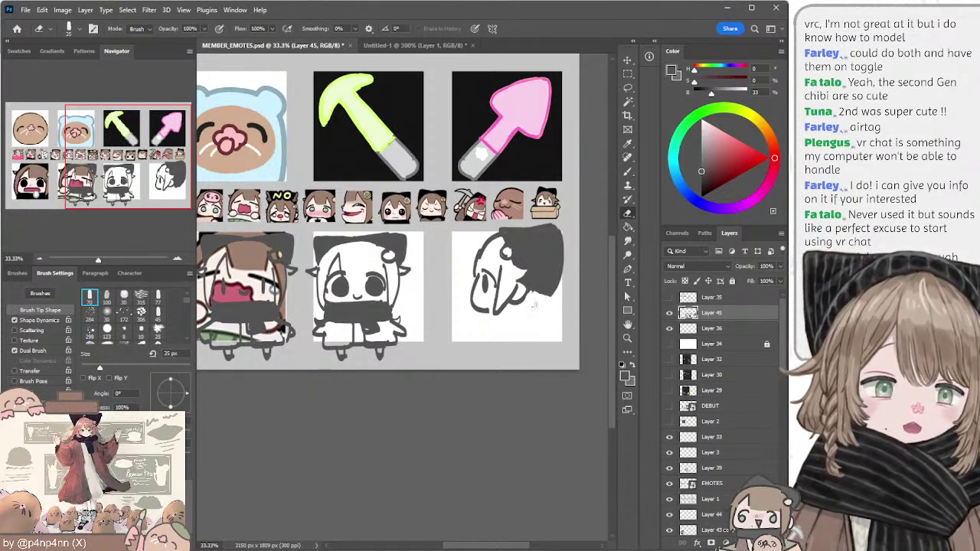
Step: Sketch the hair below the hat and paint a thick dark scarf under the profile head
key("b")
mouse_move(534, 310)
left_mouse_down()
mouse_move(548, 313)
mouse_move(526, 313)
mouse_move(542, 313)
left_mouse_up()
mouse_move(504, 314)
left_mouse_down()
mouse_move(528, 315)
mouse_move(508, 314)
left_mouse_up()
key("ctrl+z")
mouse_move(499, 312)
left_mouse_down()
mouse_move(512, 312)
mouse_move(482, 328)
mouse_move(548, 317)
mouse_move(480, 338)
left_mouse_up()
key("ctrl+z")
key("bracketright")
key("bracketright")
key("bracketright")
key("bracketright")
key("bracketright")
key("bracketleft")
key("bracketleft")
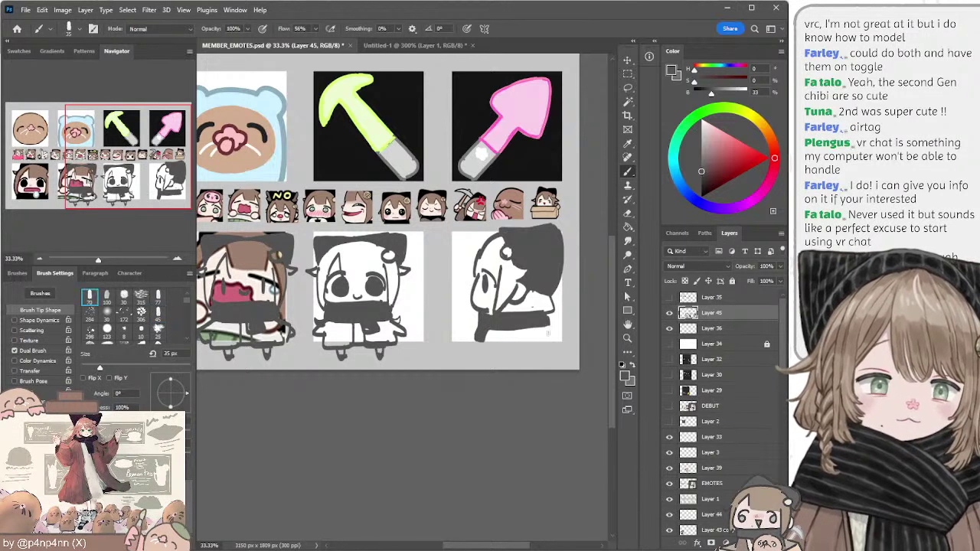
Step: Sketch the coat's front and back lines and a foot below the profile character's scarf with a 30 px brush
mouse_move(546, 324)
left_mouse_down()
mouse_move(554, 356)
mouse_move(490, 360)
left_mouse_up()
key("bracketleft")
key("ctrl+z")
mouse_move(553, 357)
left_mouse_down()
mouse_move(471, 359)
mouse_move(480, 341)
mouse_move(499, 358)
mouse_move(493, 333)
mouse_move(492, 357)
left_mouse_up()
key("ctrl+z")
key("ctrl+z")
key("ctrl+z")
key("ctrl+z")
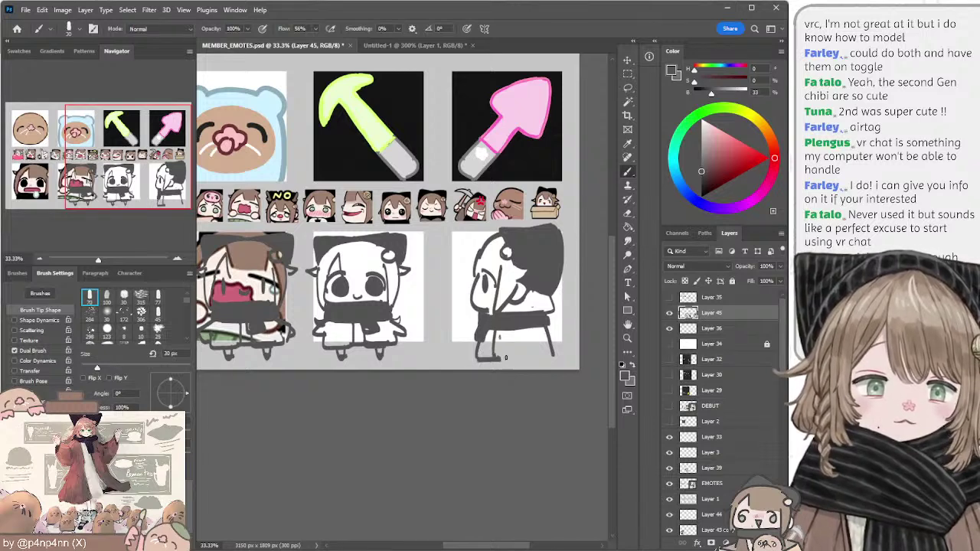
Step: Lasso the profile character, scale it down to about 84%, shift it to the tile's left side and deselect
key("l")
mouse_move(511, 211)
left_mouse_down()
mouse_move(467, 382)
mouse_move(592, 323)
mouse_move(573, 191)
left_mouse_up()
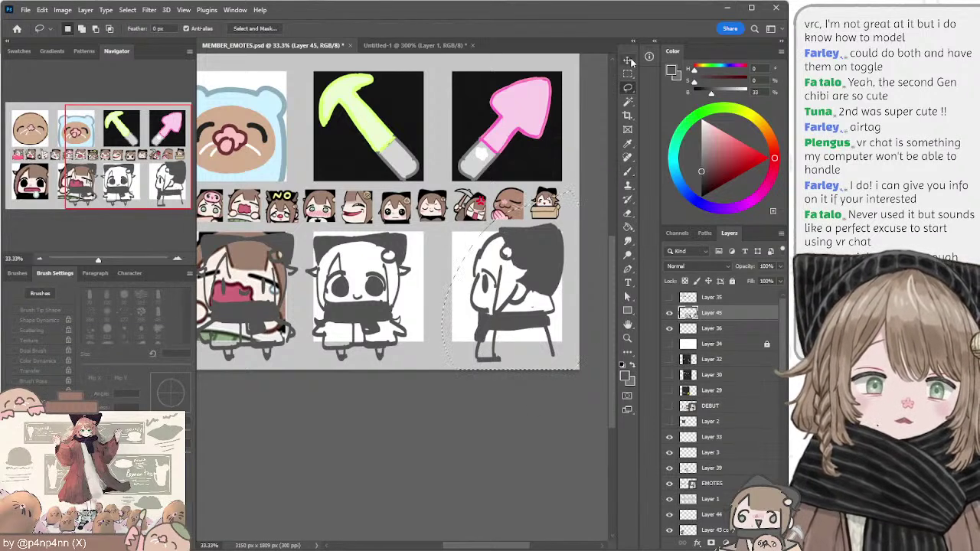
key("ctrl+t")
left_click_drag(510, 369, 515, 343)
left_click_drag(524, 294, 490, 300)
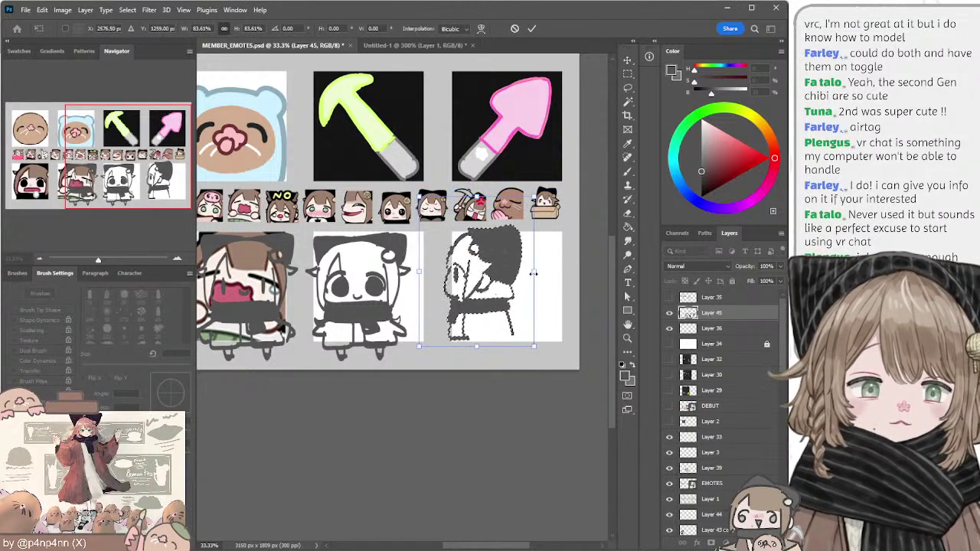
mouse_move(533, 273)
left_mouse_down()
mouse_move(545, 274)
mouse_move(493, 282)
left_mouse_up()
key("Return")
left_click(546, 291)
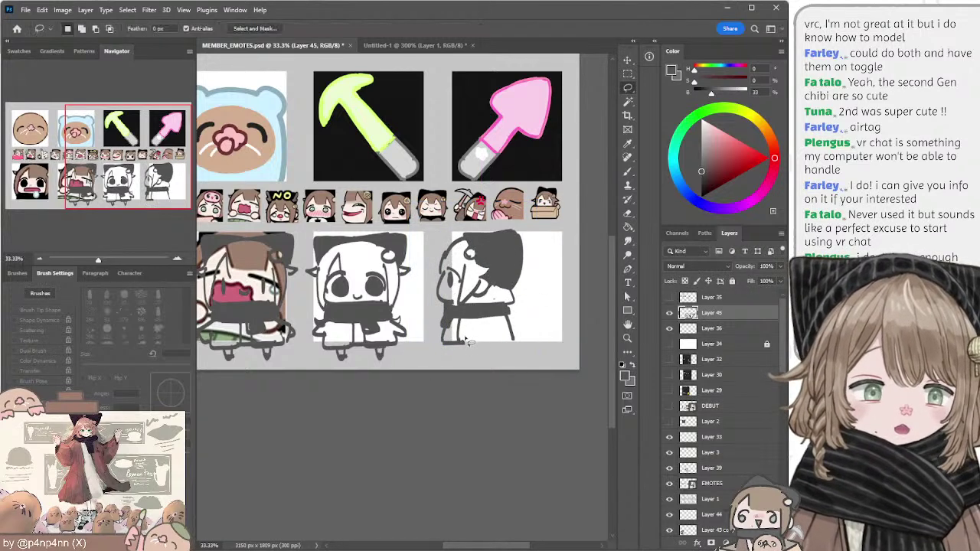
Step: Sketch the profile character's coat hem and the foot below it, reducing the brush to 25 px
key("b")
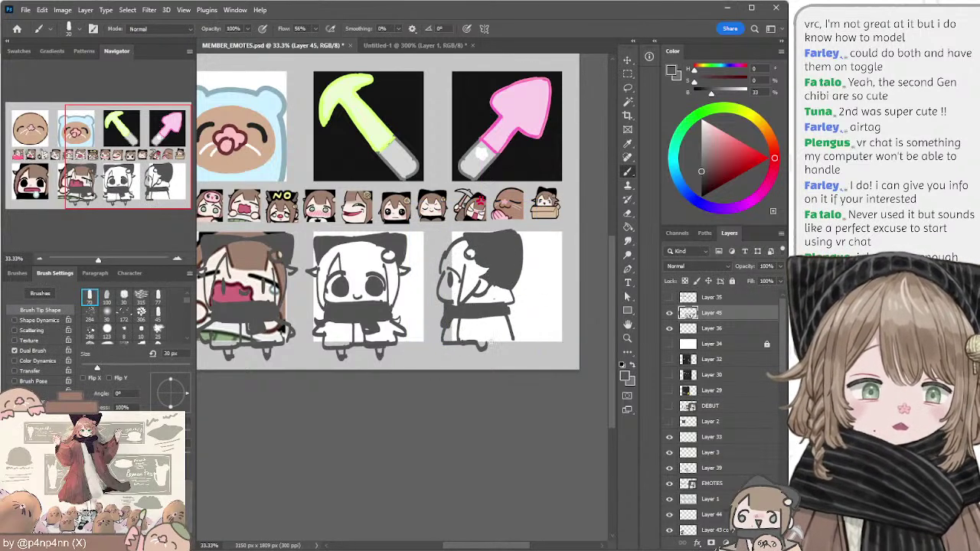
mouse_move(490, 343)
left_mouse_down()
mouse_move(511, 340)
mouse_move(505, 327)
mouse_move(459, 336)
mouse_move(486, 344)
mouse_move(466, 346)
left_mouse_up()
key("e")
key("b")
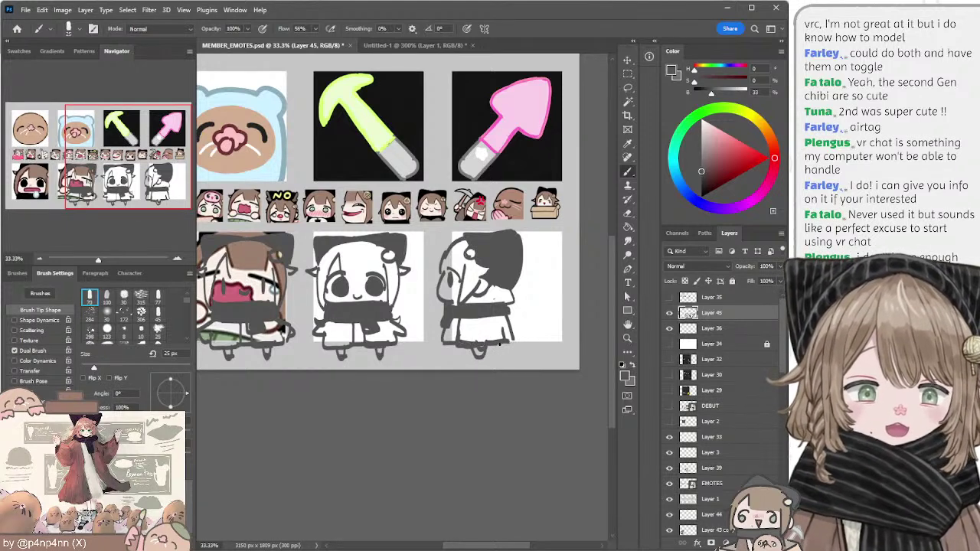
Step: Refine the profile character's coat hem, foot and back edge by alternating the eraser with the 25 px brush
key("e")
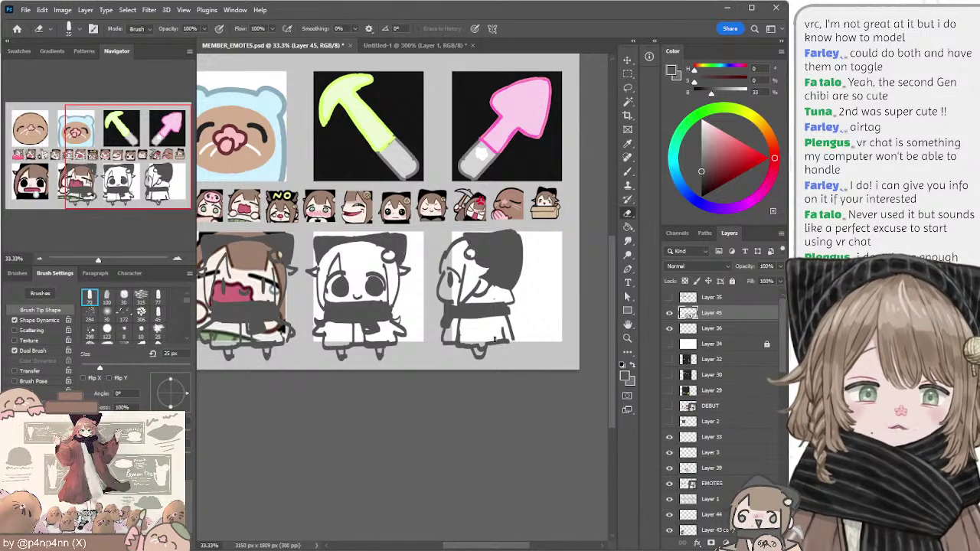
key("b")
key("e")
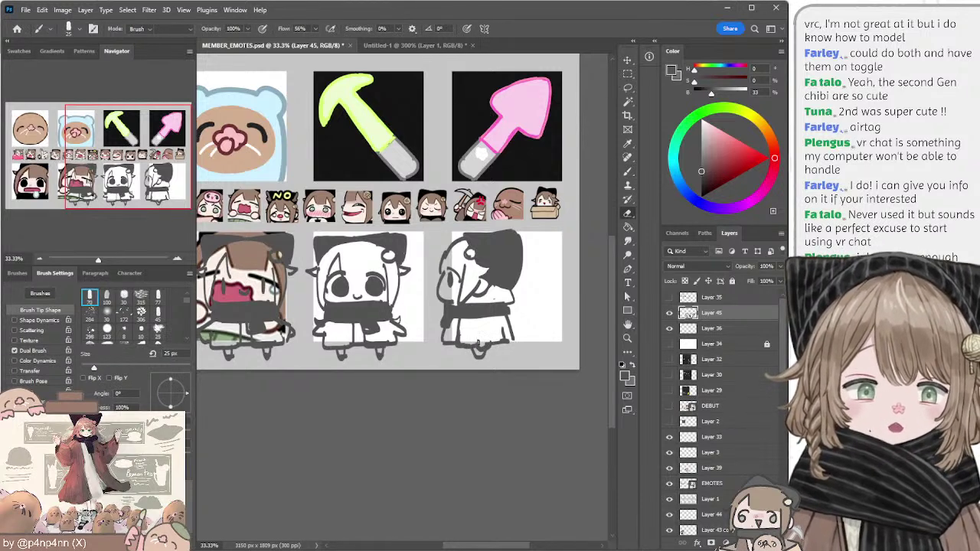
left_click_drag(485, 346, 474, 348)
key("b")
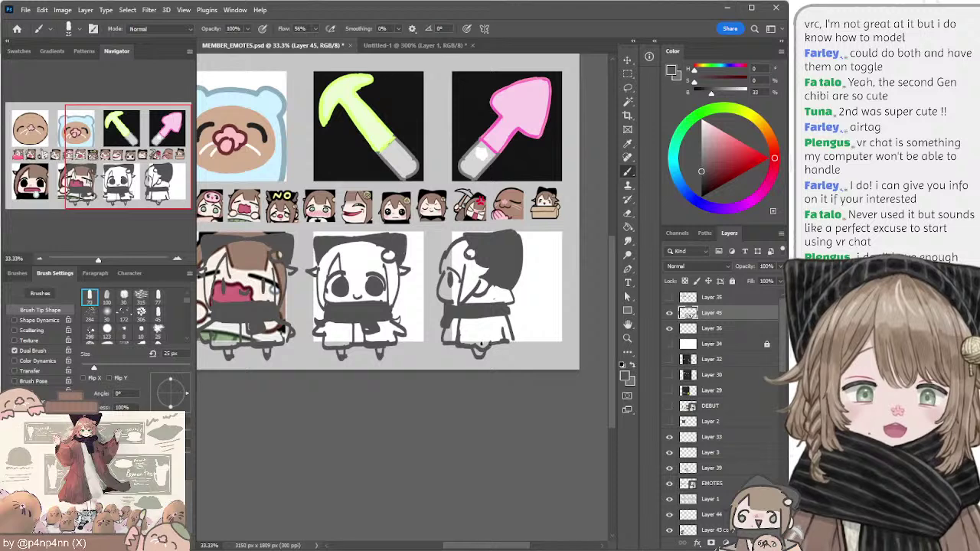
key("e")
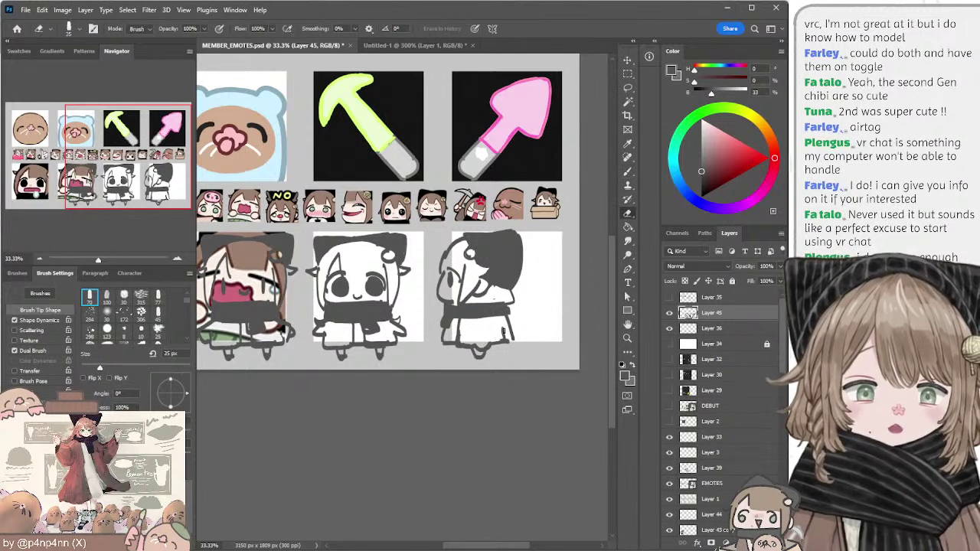
key("b")
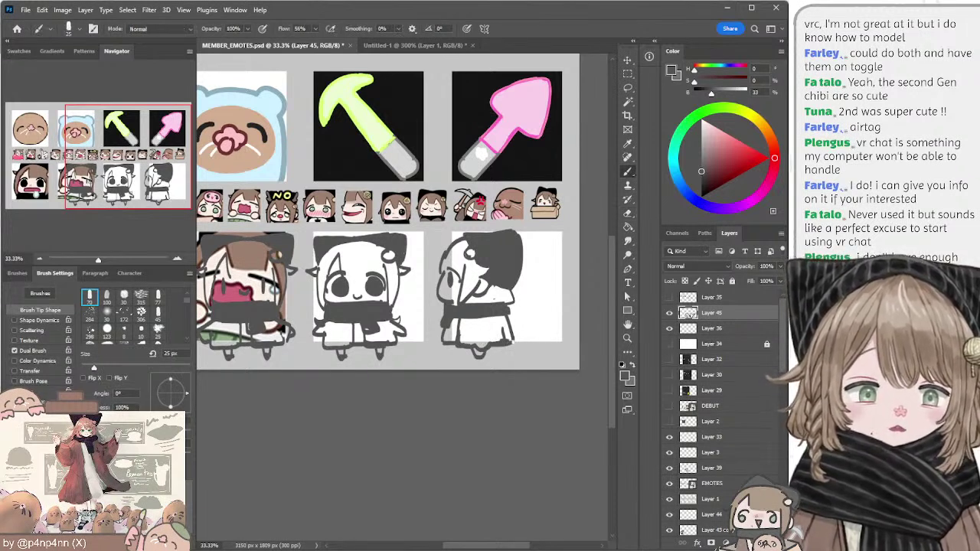
Step: Add a small flared detail at the back of the profile character's coat below the scarf with a 15 px brush and eraser
key("bracketleft")
key("bracketleft")
left_click_drag(507, 315, 513, 325)
key("ctrl+z")
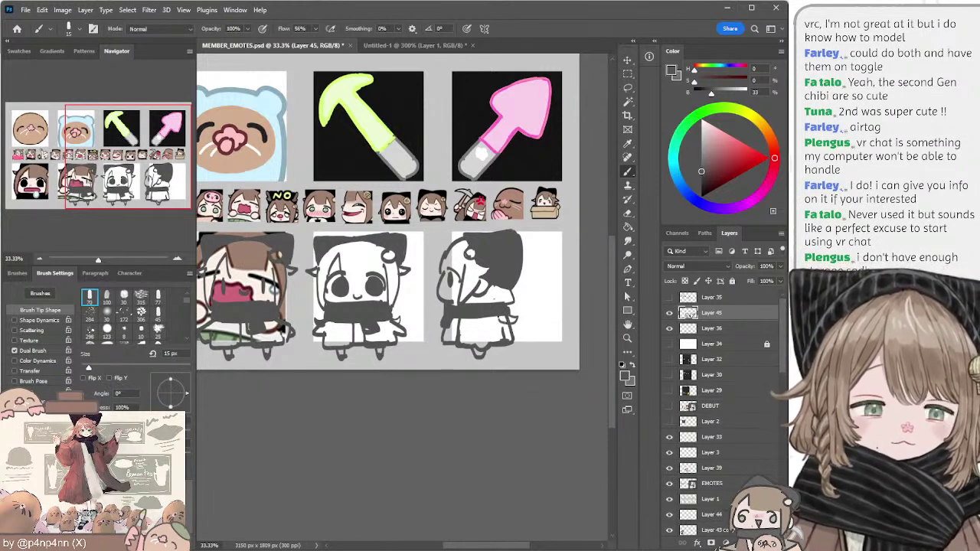
key("e")
key("b")
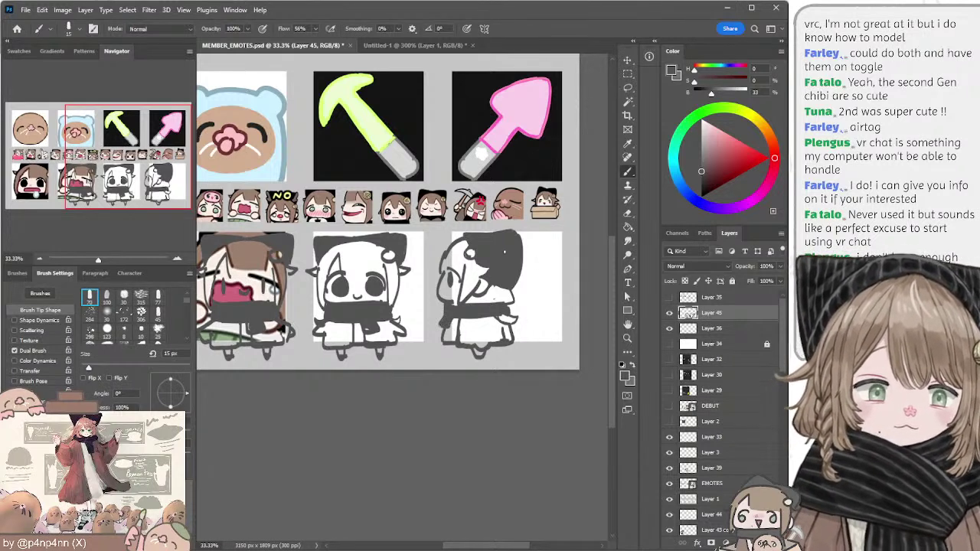
key("e")
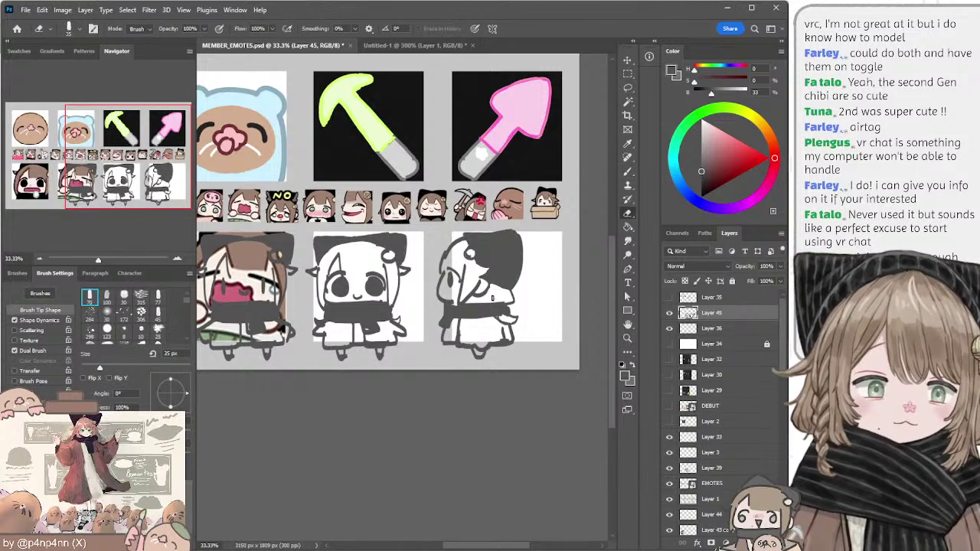
mouse_move(440, 302)
left_mouse_down()
mouse_move(465, 310)
mouse_move(447, 291)
left_mouse_up()
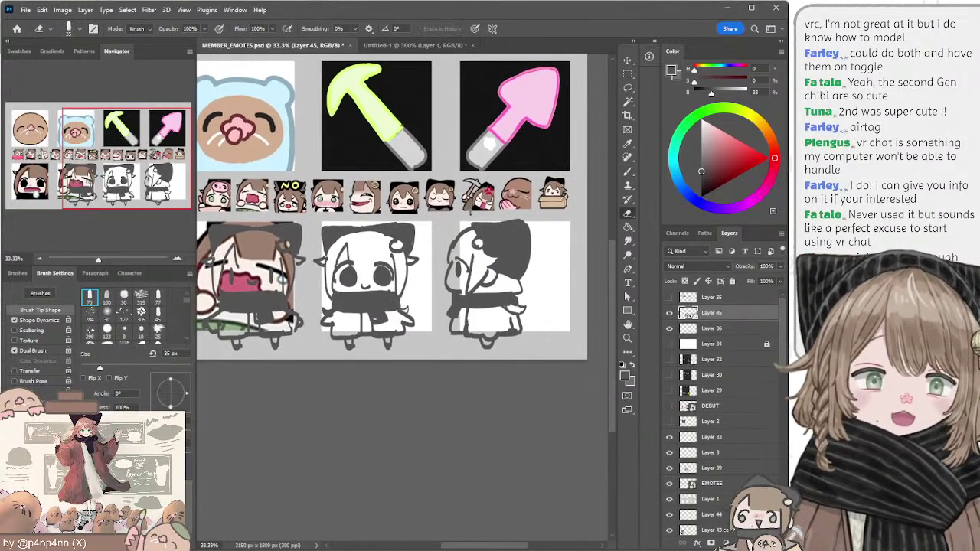
key("b")
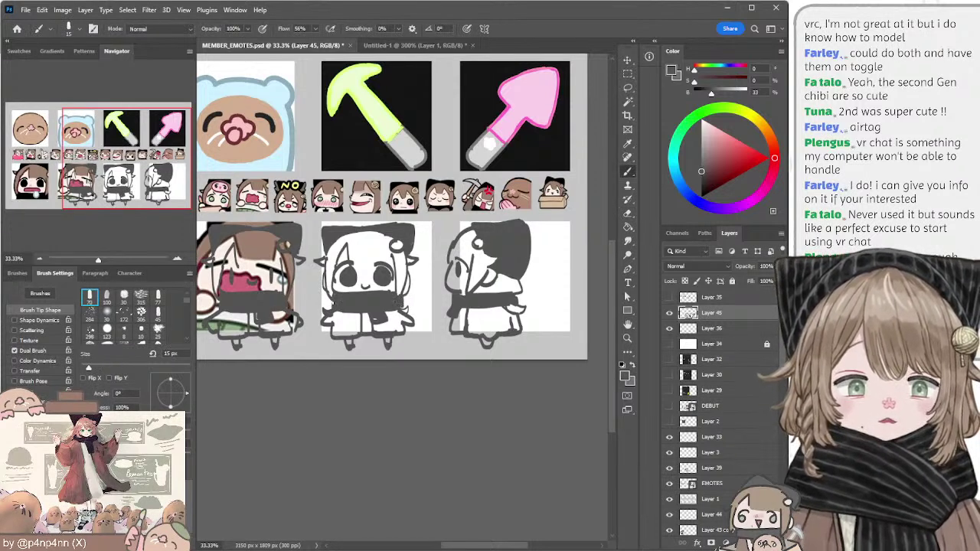
Step: Move the layer with the three sketched characters to the right and scale it to 84%
left_click_drag(416, 260, 474, 264)
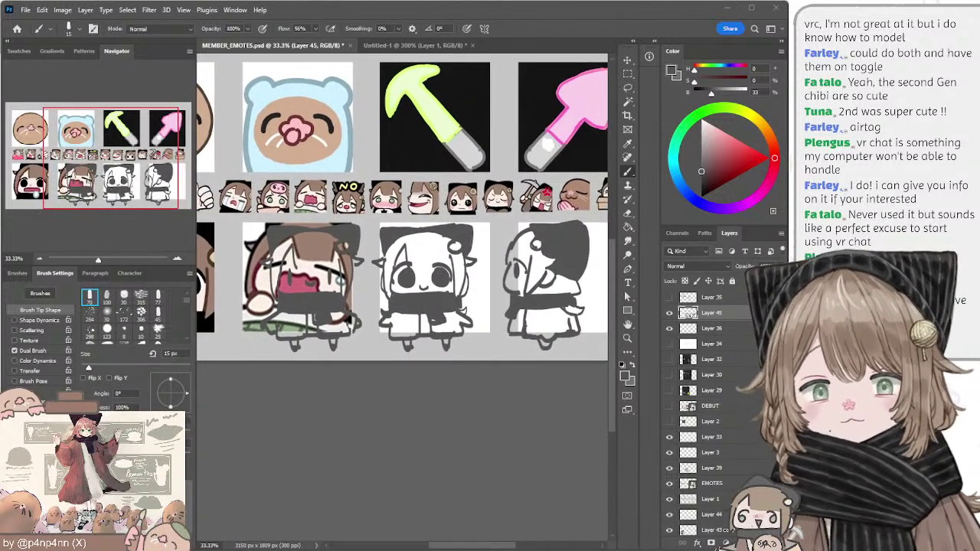
left_click_drag(496, 357, 428, 361)
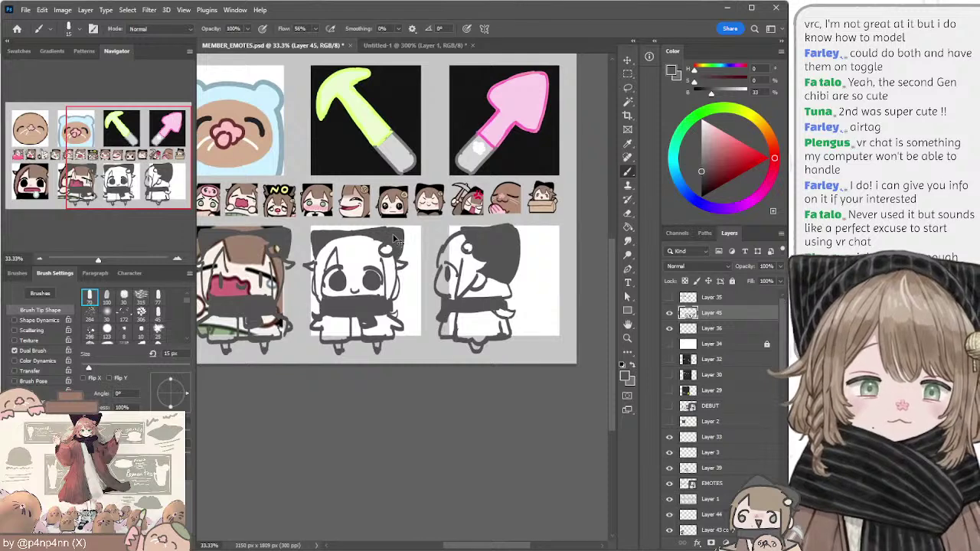
left_click_drag(396, 241, 446, 243)
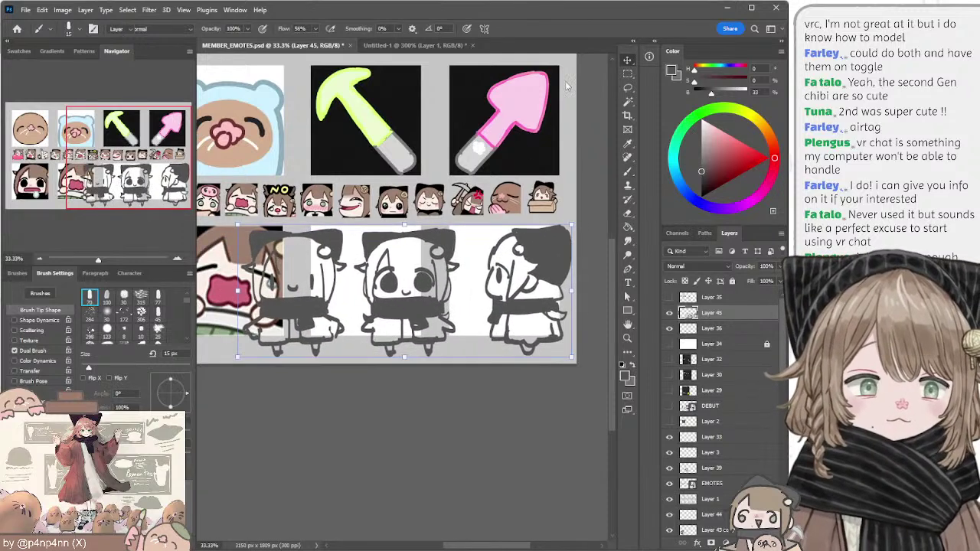
key("ctrl+t")
left_click_drag(237, 296, 295, 286)
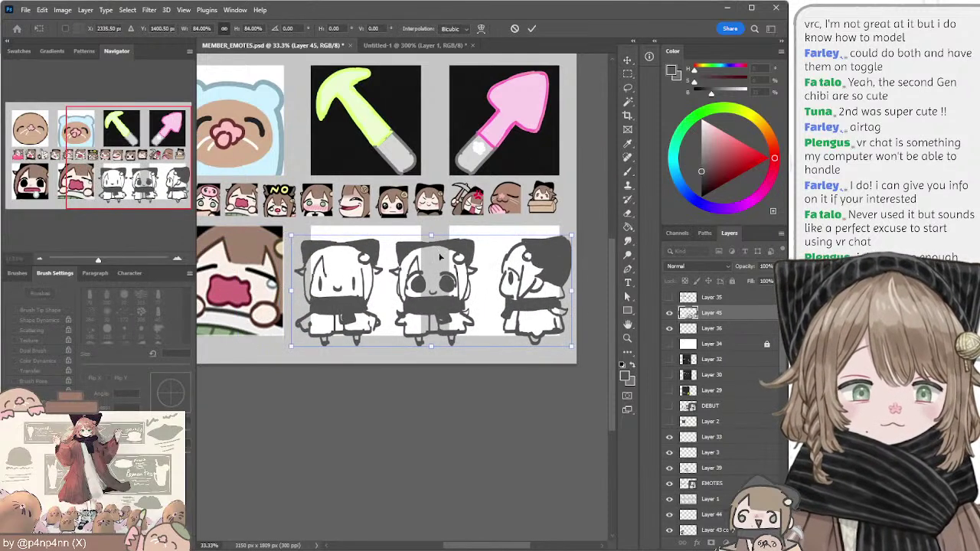
mouse_move(457, 248)
left_mouse_down()
mouse_move(450, 241)
mouse_move(456, 248)
left_mouse_up()
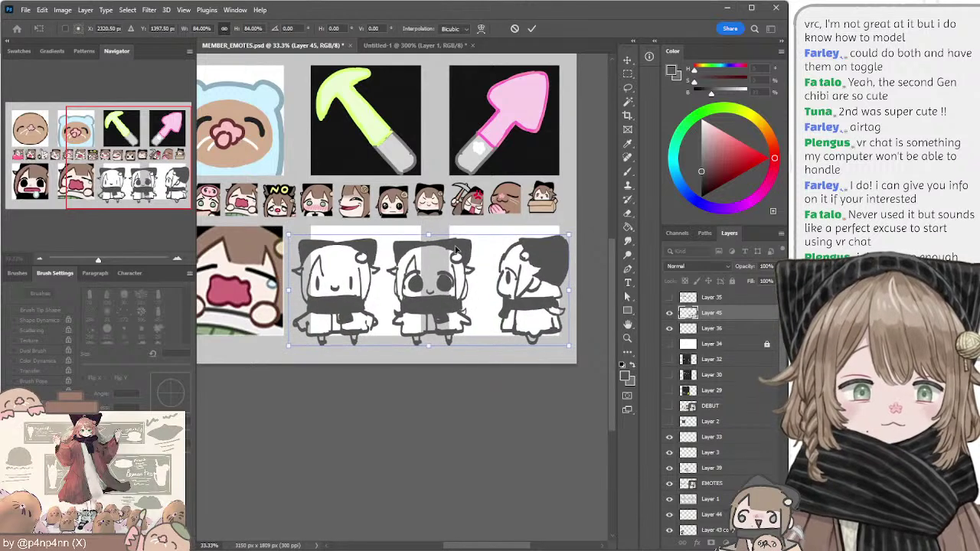
key("Return")
key("l")
mouse_move(403, 314)
left_mouse_down()
mouse_move(418, 324)
mouse_move(388, 308)
left_mouse_up()
key("b")
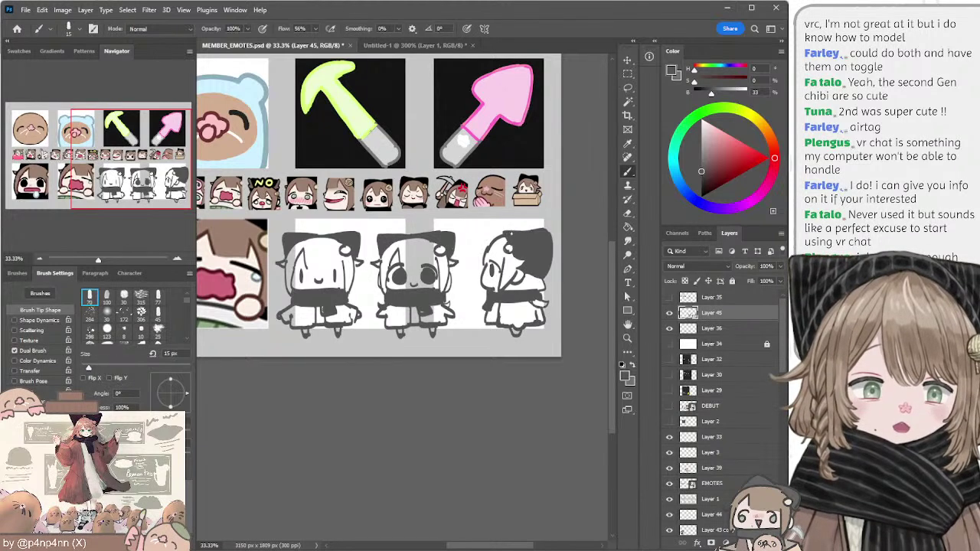
key("l")
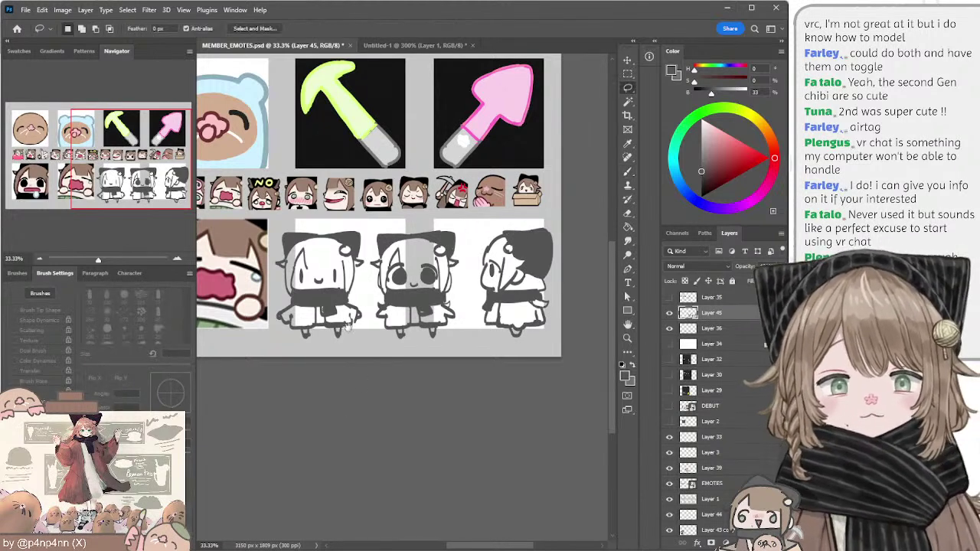
mouse_move(350, 372)
left_mouse_down()
mouse_move(393, 368)
mouse_move(404, 381)
left_mouse_up()
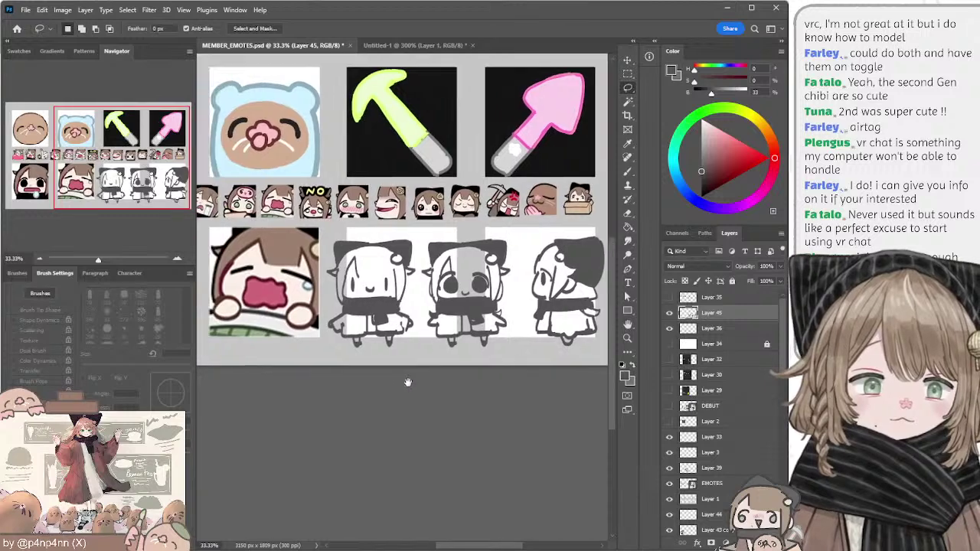
key("b")
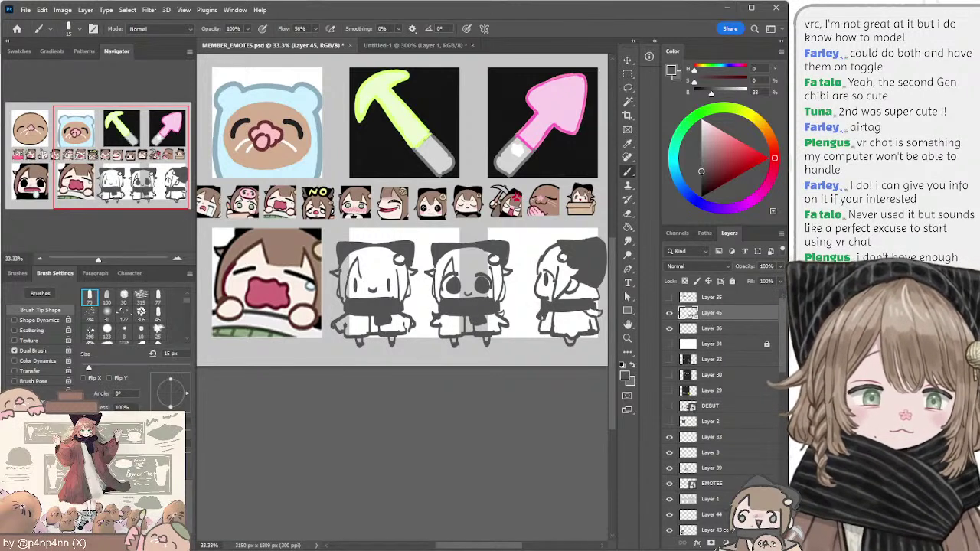
mouse_move(399, 377)
left_mouse_down()
mouse_move(373, 384)
mouse_move(482, 383)
mouse_move(470, 372)
mouse_move(481, 375)
mouse_move(366, 364)
left_mouse_up()
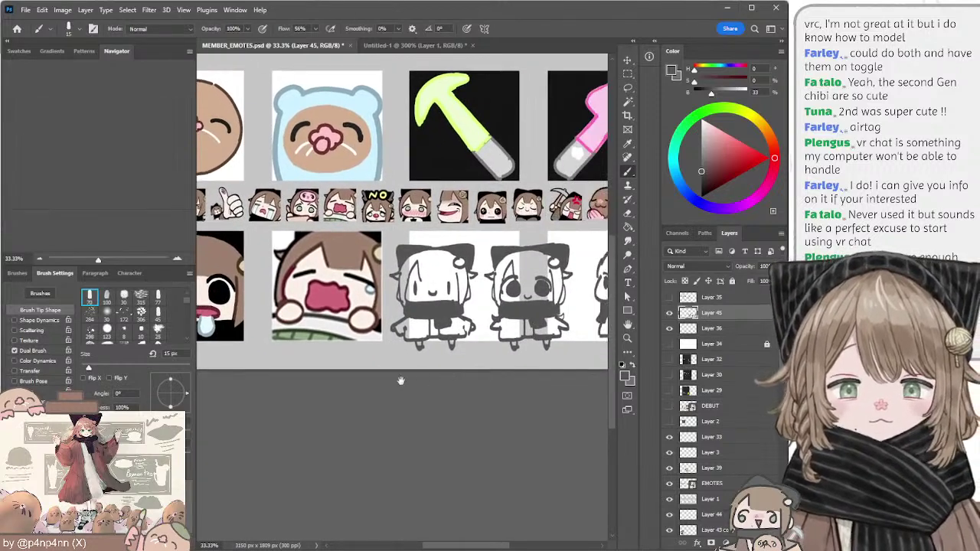
left_click_drag(476, 369, 379, 383)
Step: Lasso the profile character, nudge it left toward the middle character and deselect
key("l")
mouse_move(509, 243)
left_mouse_down()
mouse_move(473, 348)
mouse_move(574, 245)
mouse_move(535, 259)
left_mouse_up()
key("ctrl+Left")
key("ctrl+Left")
key("ctrl+Left")
key("ctrl+Left")
key("ctrl+Left")
key("ctrl+Left")
key("ctrl+Left")
key("ctrl+Left")
key("ctrl+Left")
key("ctrl+Left")
key("ctrl+Left")
key("ctrl+Left")
key("ctrl+Left")
key("ctrl+Left")
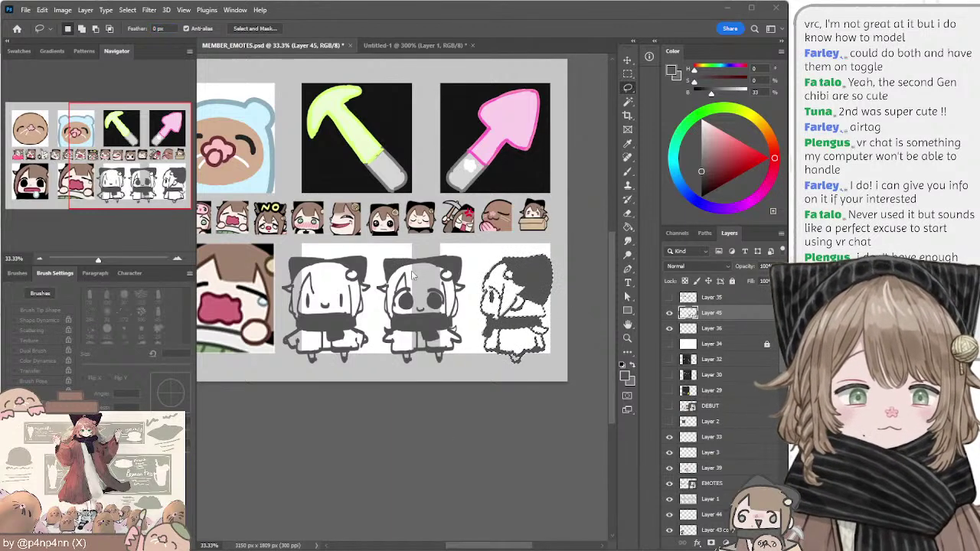
left_click(462, 262)
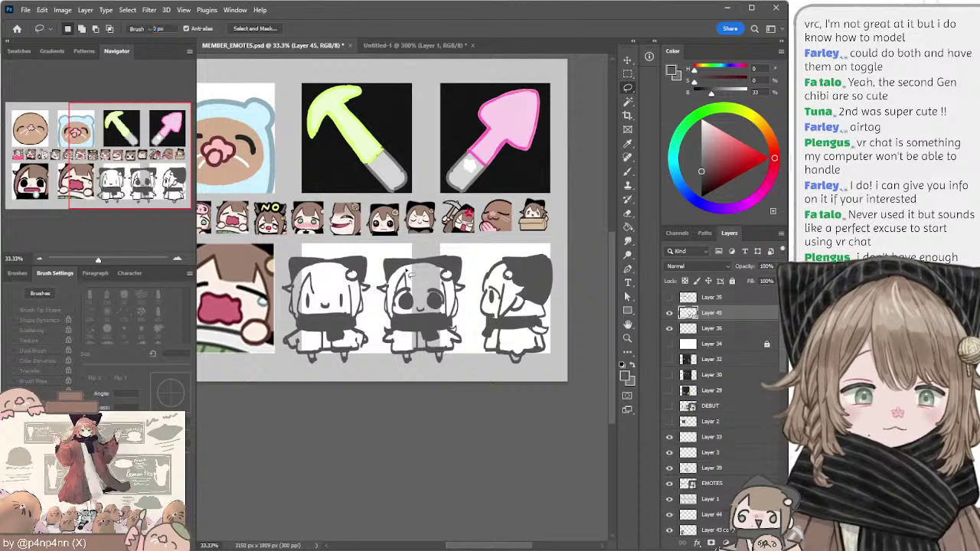
Step: Shift the three sketched characters slightly down and right, add a new layer above and make Layer 45 active again
key("e")
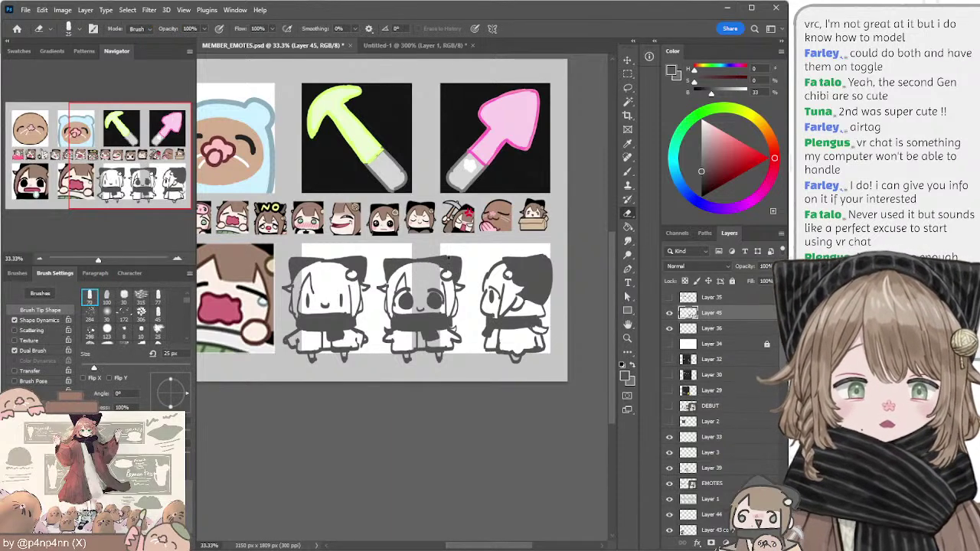
left_click_drag(359, 264, 447, 271)
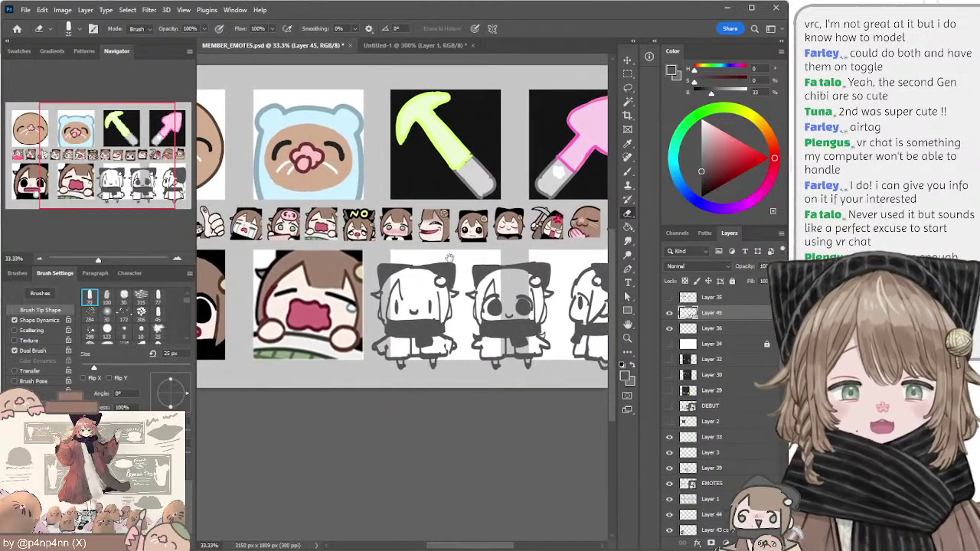
mouse_move(527, 272)
left_mouse_down()
mouse_move(459, 264)
mouse_move(498, 257)
left_mouse_up()
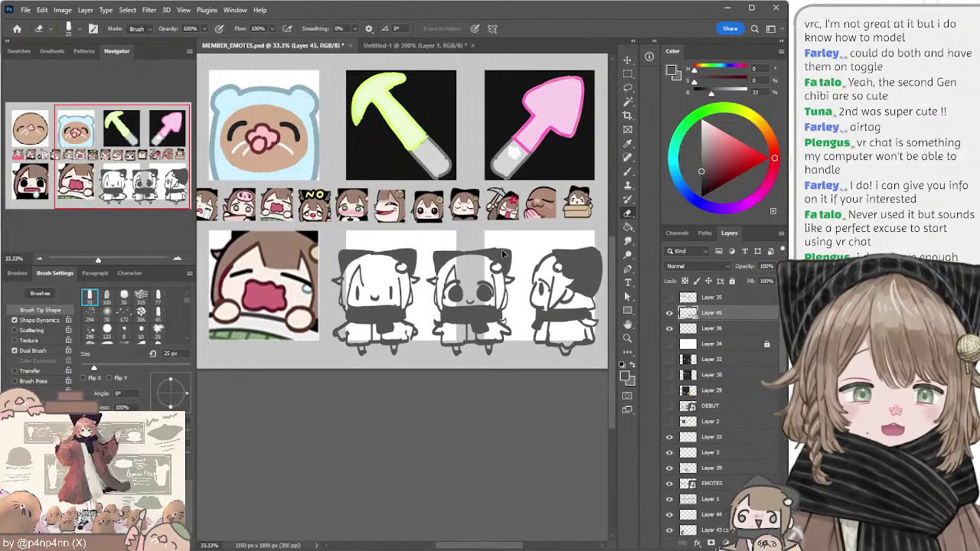
key("ctrl+j")
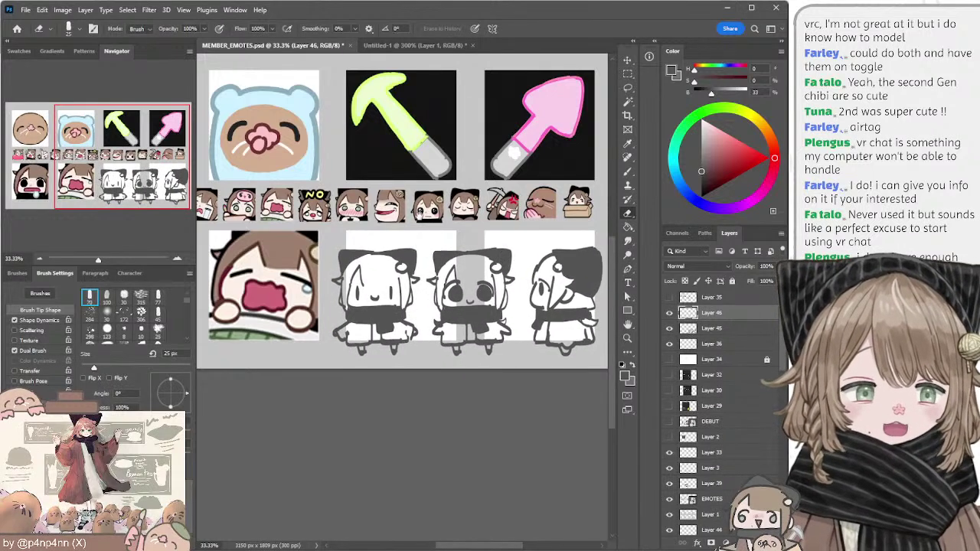
mouse_move(419, 217)
left_mouse_down()
mouse_move(378, 219)
mouse_move(397, 219)
left_mouse_up()
left_click_drag(422, 258, 417, 273)
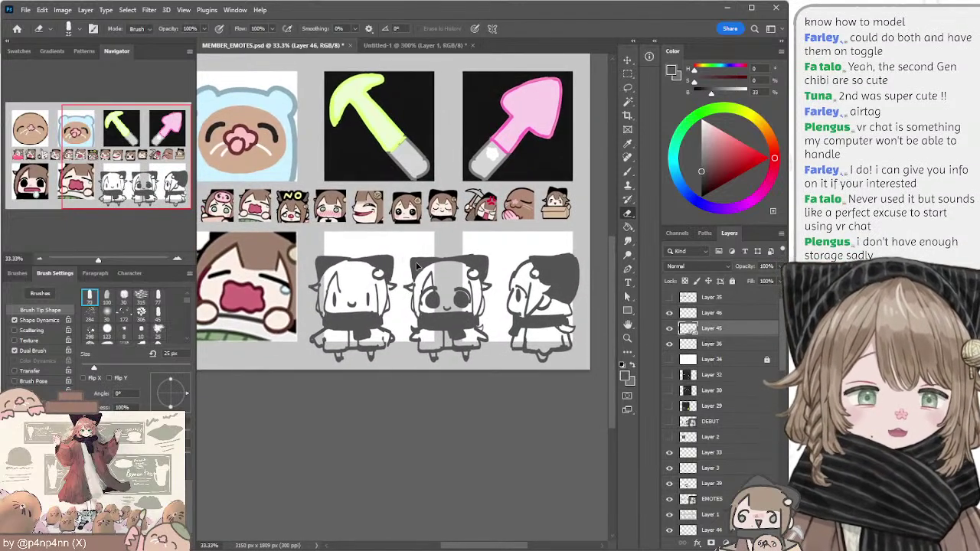
Step: Handwrite "Thank you for watching!" above the three characters with the 15 px brush
key("b")
mouse_move(335, 229)
left_mouse_down()
mouse_move(349, 248)
mouse_move(401, 254)
mouse_move(419, 239)
mouse_move(430, 246)
mouse_move(494, 231)
mouse_move(511, 246)
left_mouse_up()
mouse_move(505, 233)
left_mouse_down()
mouse_move(519, 233)
mouse_move(525, 246)
left_mouse_up()
mouse_move(530, 226)
left_mouse_down()
mouse_move(536, 245)
mouse_move(559, 241)
mouse_move(564, 249)
left_mouse_up()
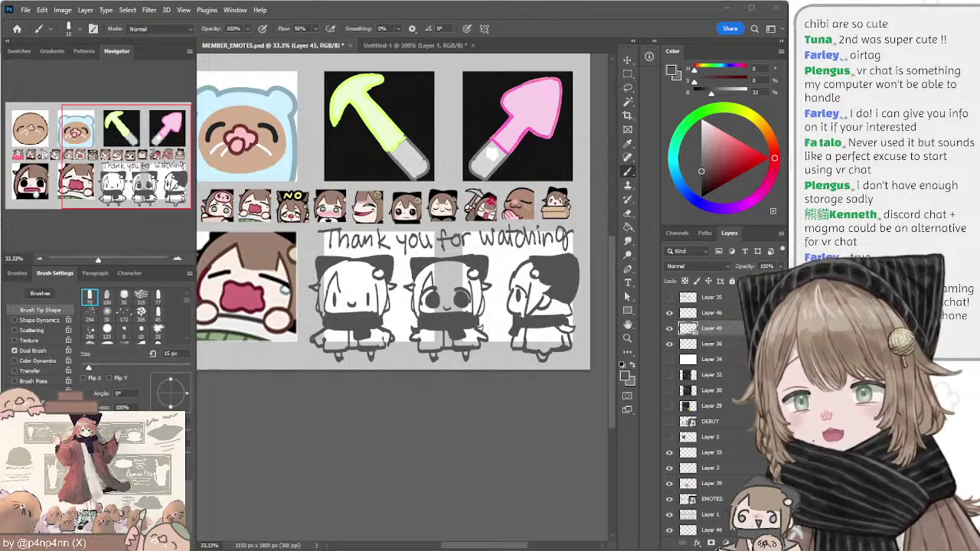
left_click_drag(293, 417, 256, 434)
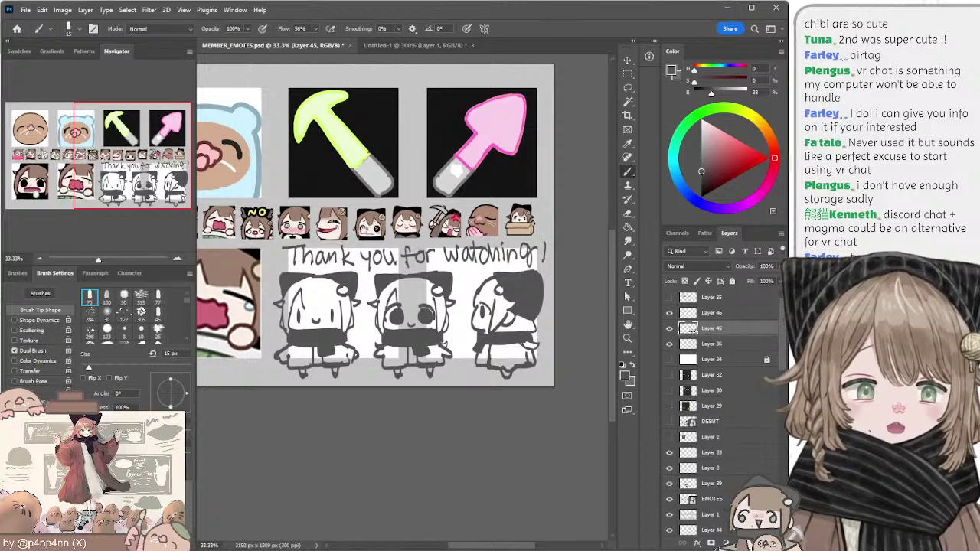
Step: Doodle a small cat-eared hat between the brown round face tile and the blue bear-hood tile, undoing stray strokes
left_click_drag(312, 356, 416, 352)
scroll(415, 352, "left", 4)
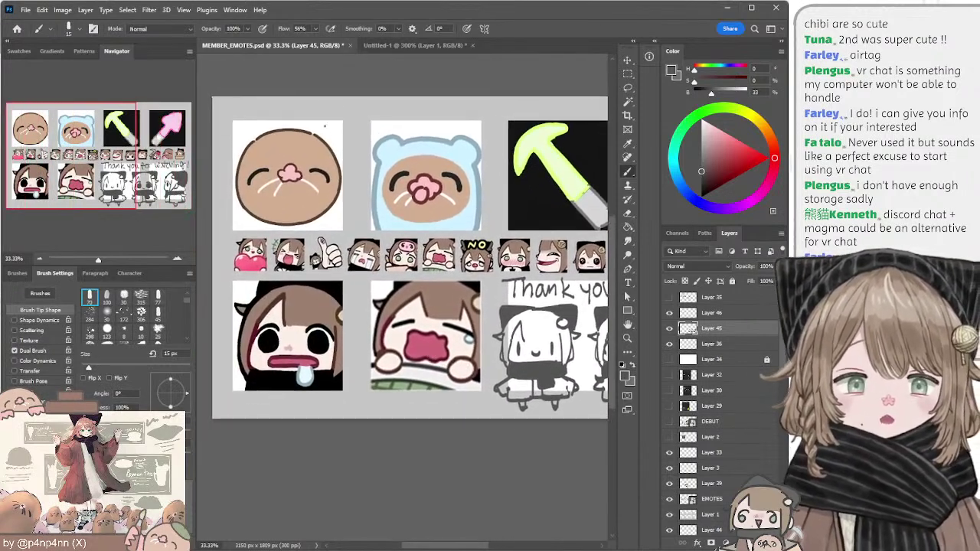
mouse_move(337, 118)
left_mouse_down()
mouse_move(336, 126)
mouse_move(341, 119)
left_mouse_up()
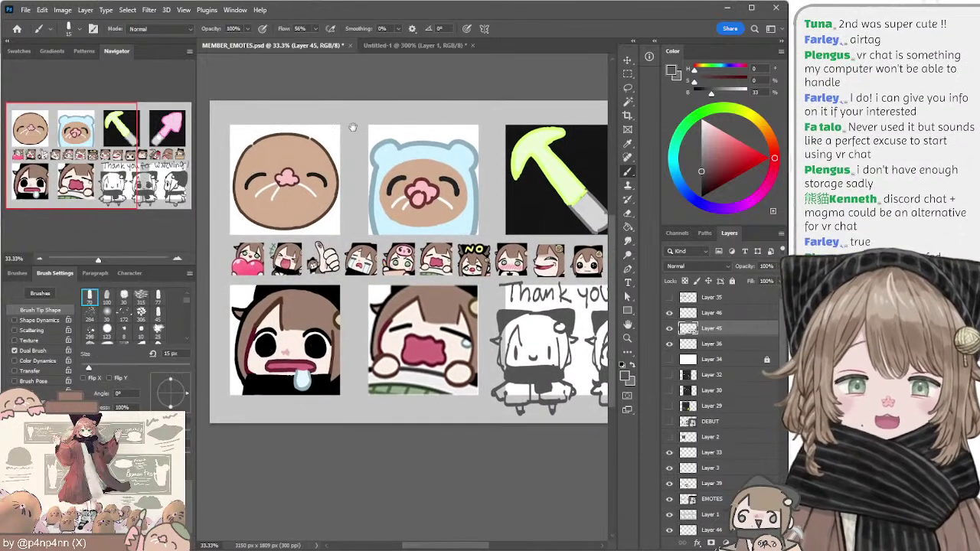
mouse_move(355, 122)
left_mouse_down()
mouse_move(318, 111)
mouse_move(340, 110)
mouse_move(341, 121)
mouse_move(325, 117)
mouse_move(340, 120)
mouse_move(308, 133)
mouse_move(354, 118)
left_mouse_up()
key("ctrl+z")
key("ctrl+z")
key("ctrl+z")
key("ctrl+z")
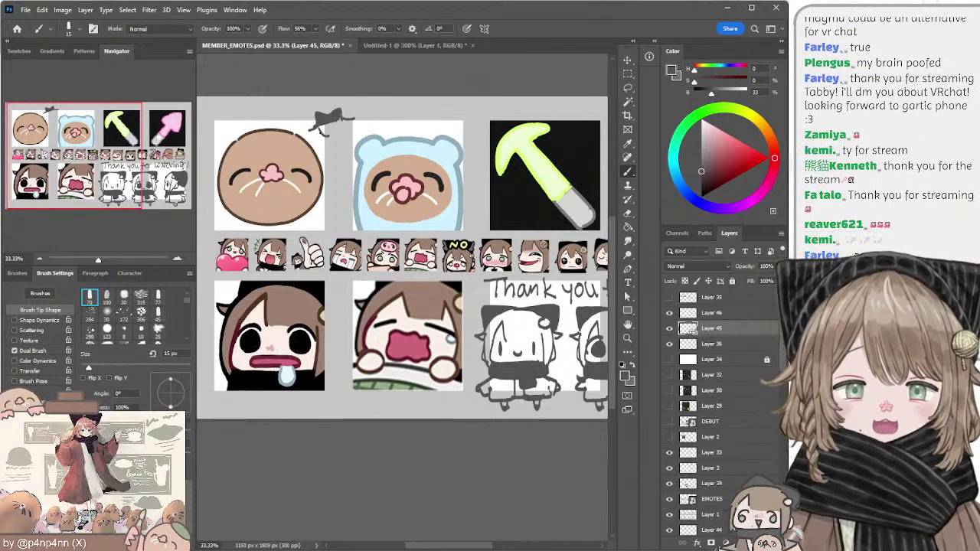
Step: Draw a small face outline with two eyes under the doodled hat
key("ctrl+z")
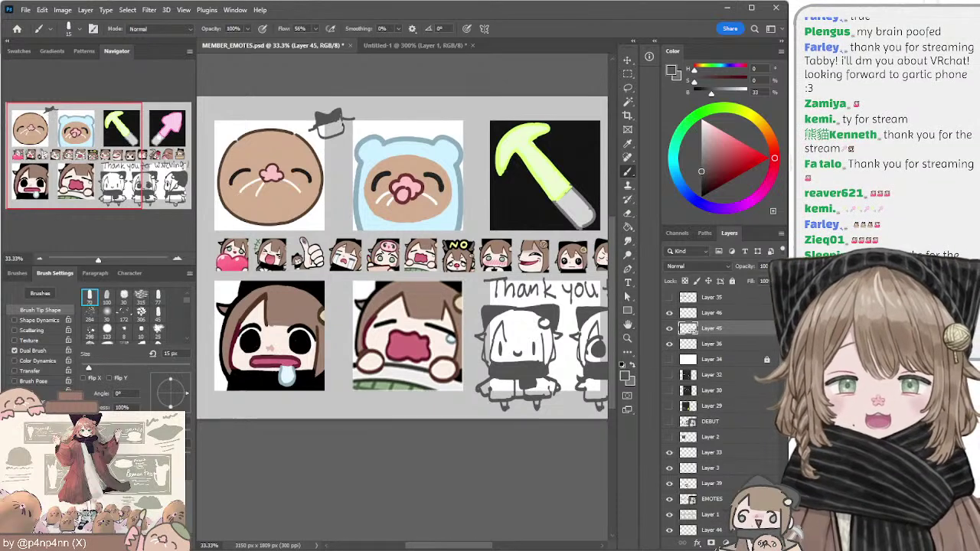
left_click_drag(346, 122, 344, 134)
left_click_drag(337, 125, 337, 128)
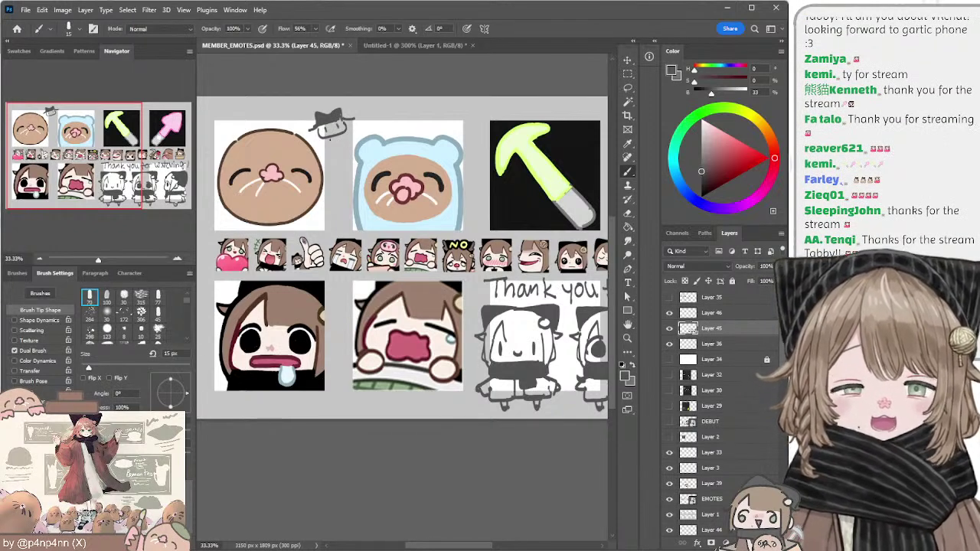
Step: Lasso the small doodled head, nudge it left and sketch a simple body with limbs below it
key("l")
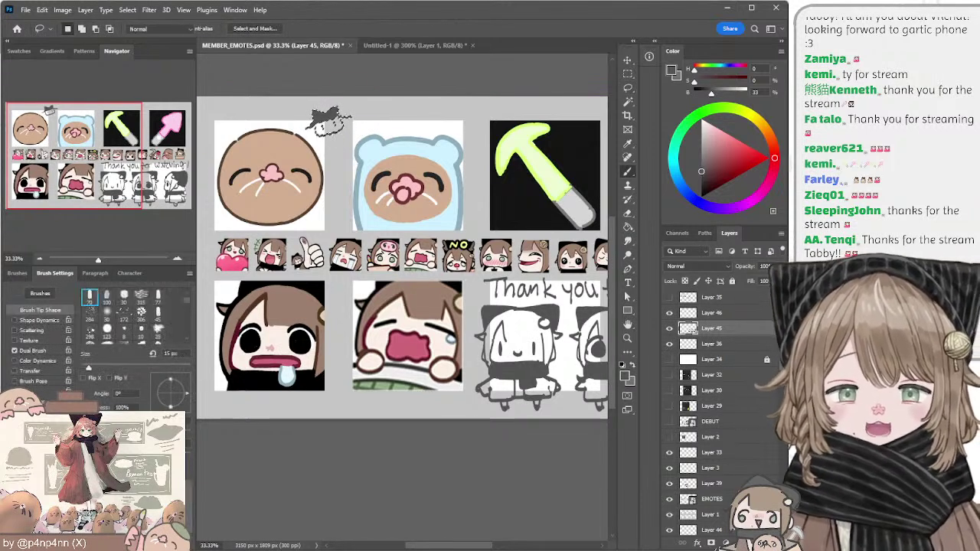
key("b")
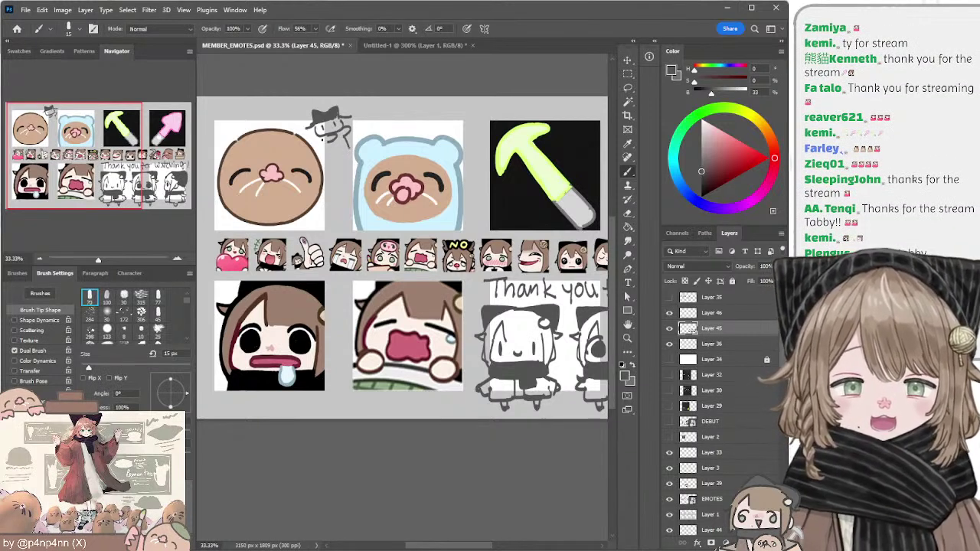
key("e")
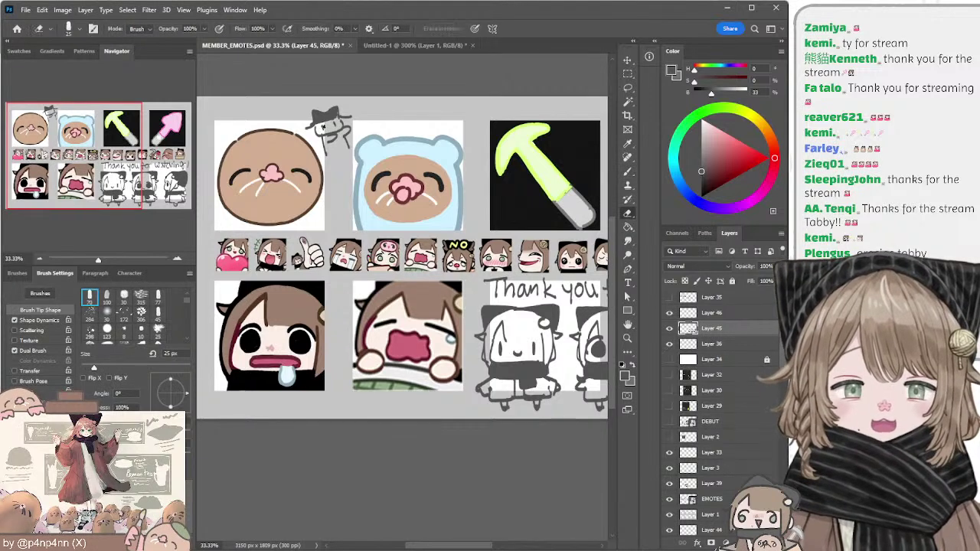
key("b")
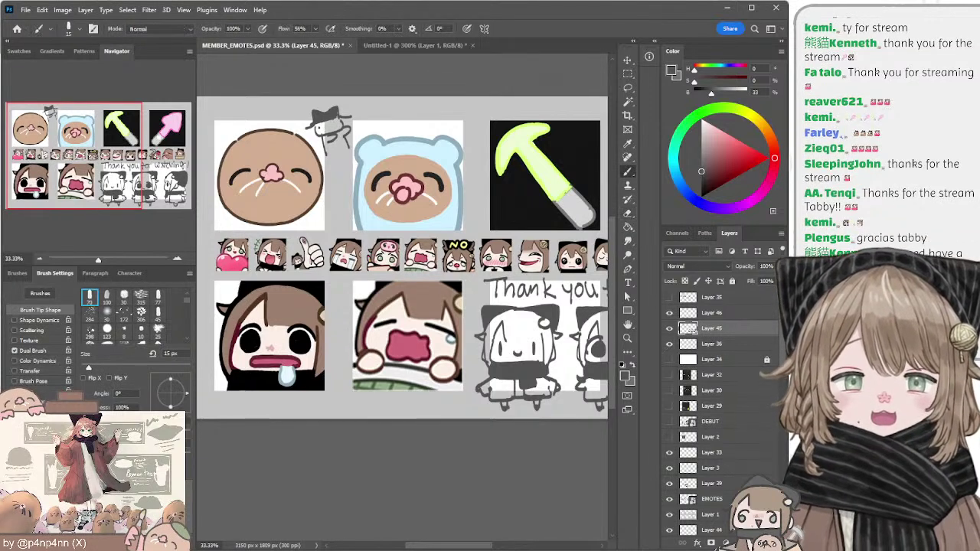